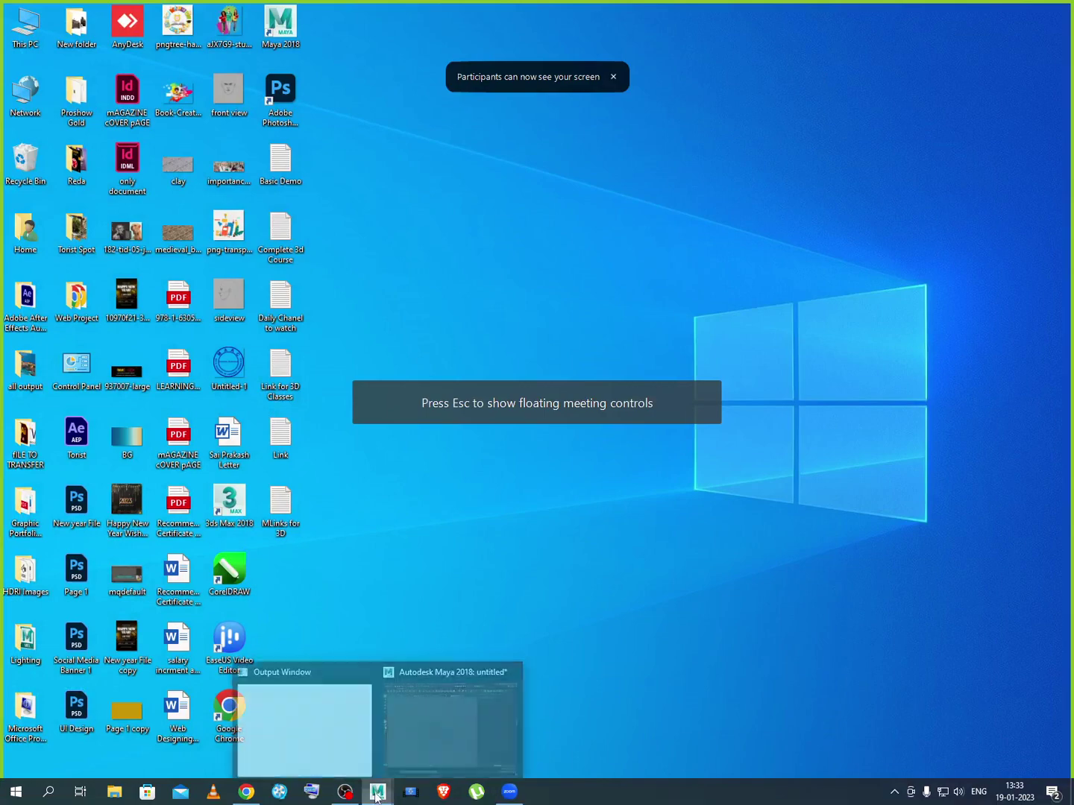
Switch to Maya and open the recent scene Interior Room Scene.0003.mb, discarding changes to the untitled scene
{"action": "left_click", "coordinate": [464, 675]}
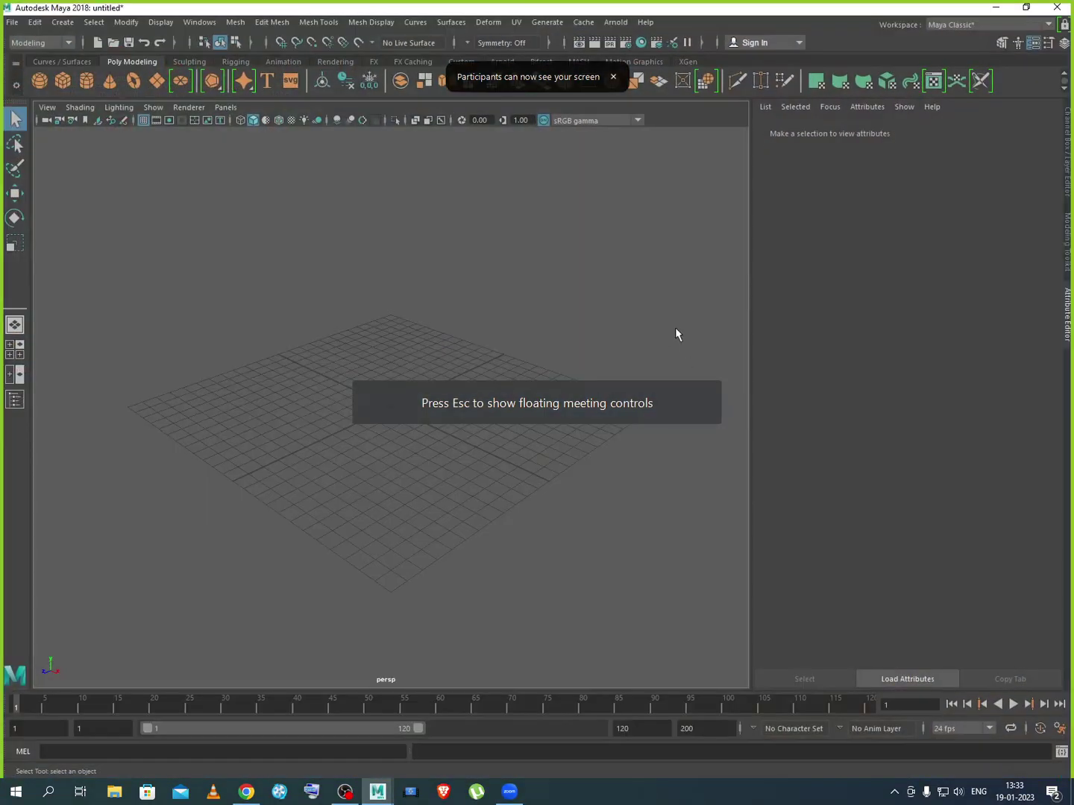
{"action": "left_click", "coordinate": [13, 23]}
{"action": "mouse_move", "coordinate": [98, 487]}
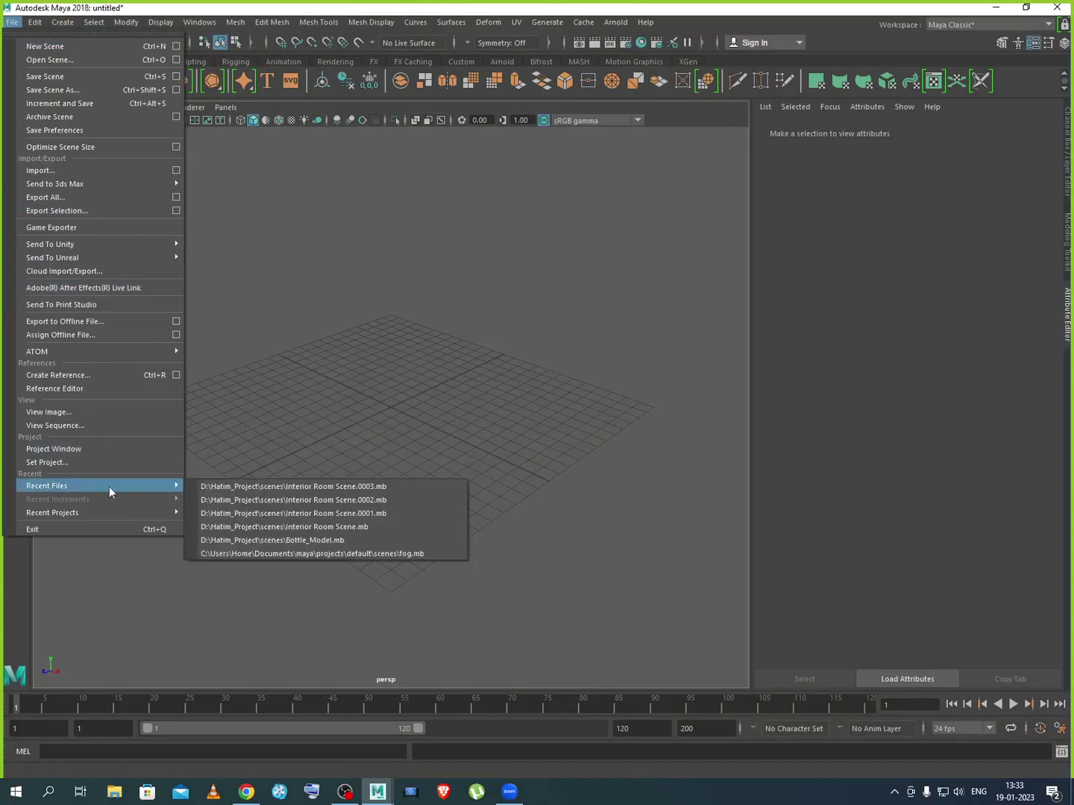
{"action": "left_click", "coordinate": [320, 487]}
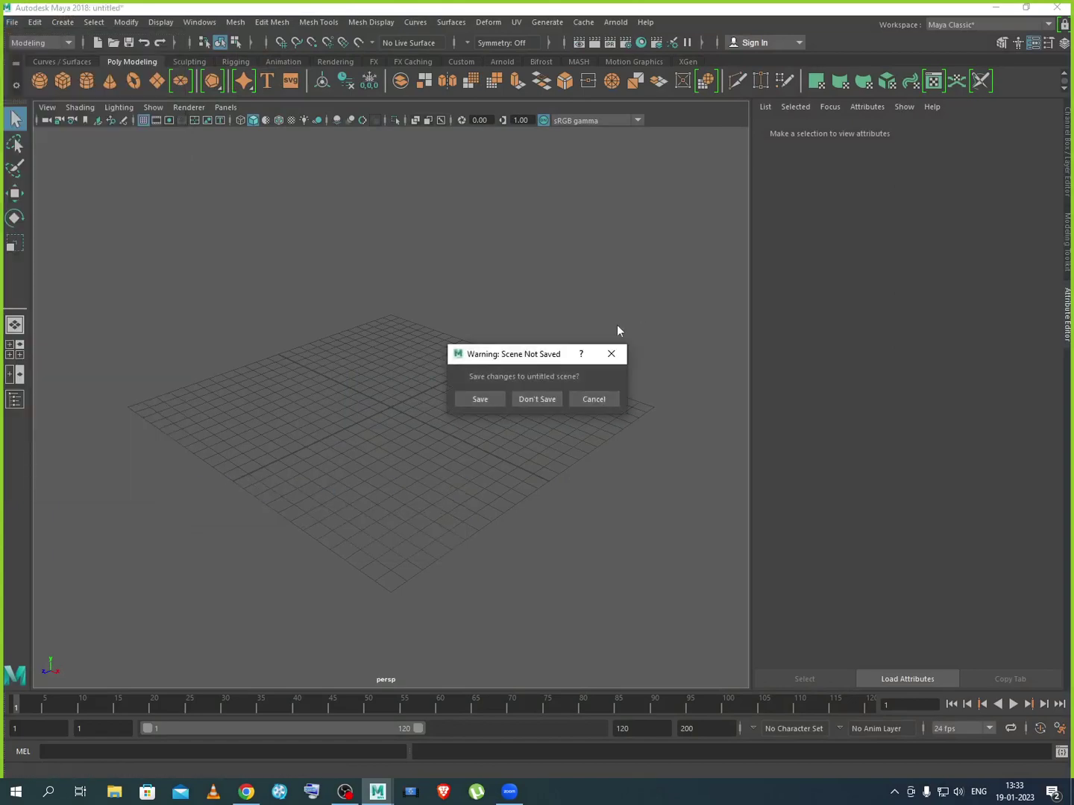
{"action": "left_click", "coordinate": [536, 399]}
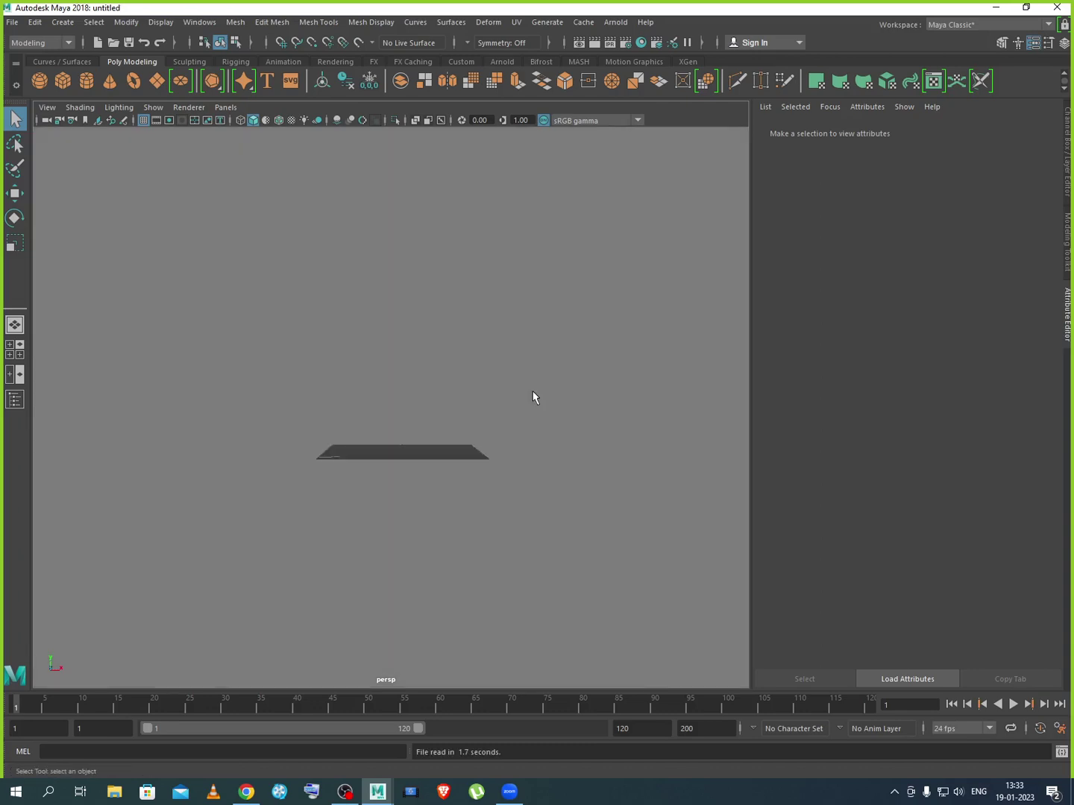
Lower the sky dome light's exposure to about -1.05 and turn off its color temperature
{"action": "scroll", "coordinate": [434, 387], "scroll_direction": "up", "scroll_amount": 5}
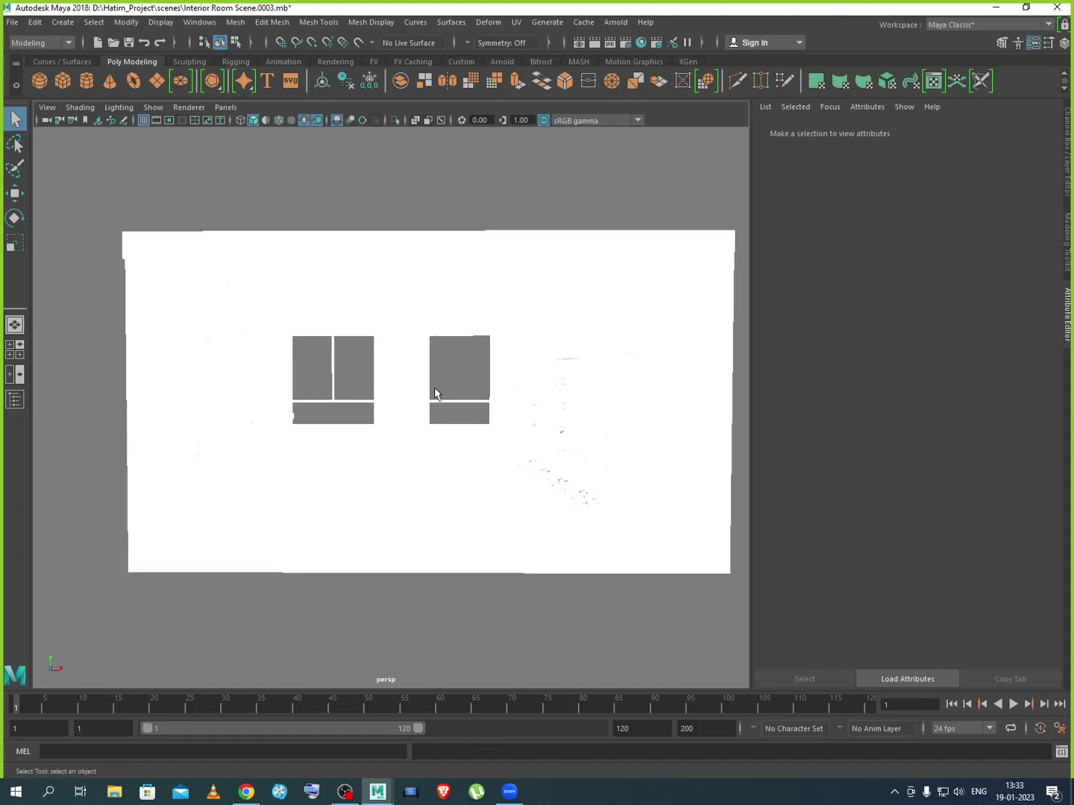
{"action": "left_click_drag", "start_coordinate": [401, 480], "coordinate": [521, 507], "text": "alt"}
{"action": "scroll", "coordinate": [521, 506], "scroll_direction": "up", "scroll_amount": 5}
{"action": "middle_click_drag", "start_coordinate": [518, 512], "coordinate": [495, 533], "text": "alt"}
{"action": "scroll", "coordinate": [493, 534], "scroll_direction": "down", "scroll_amount": 15}
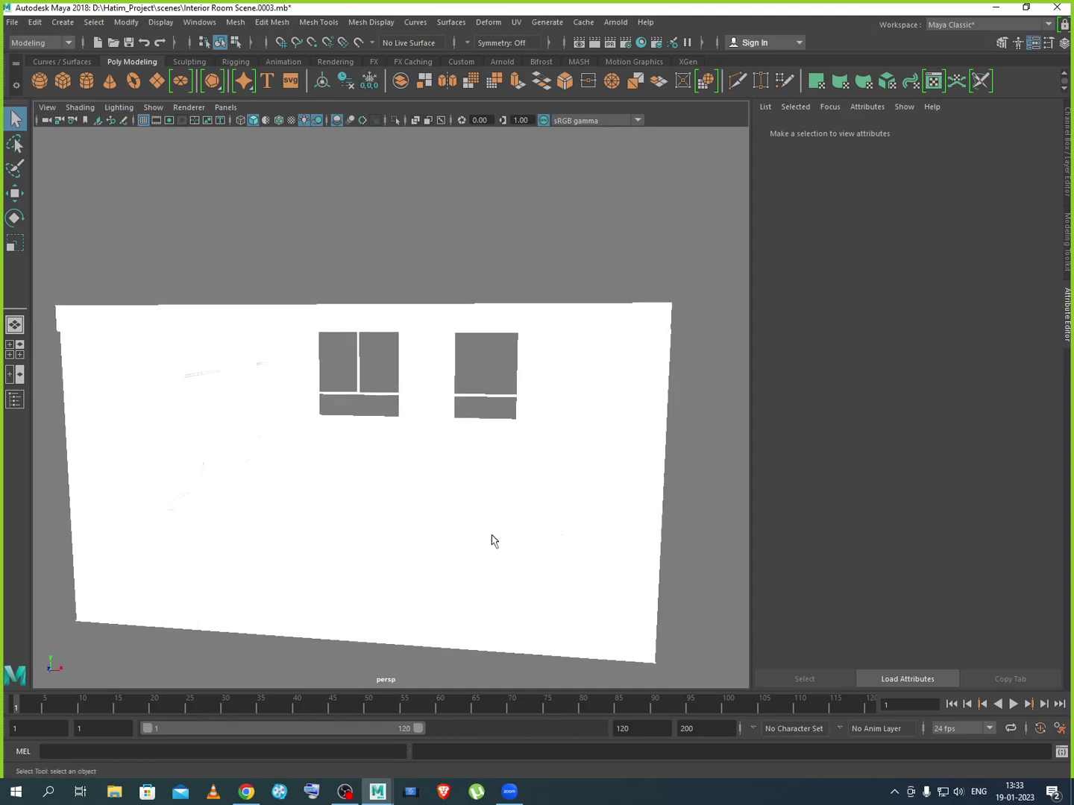
{"action": "scroll", "coordinate": [478, 530], "scroll_direction": "up", "scroll_amount": 3}
{"action": "scroll", "coordinate": [478, 531], "scroll_direction": "down", "scroll_amount": 9}
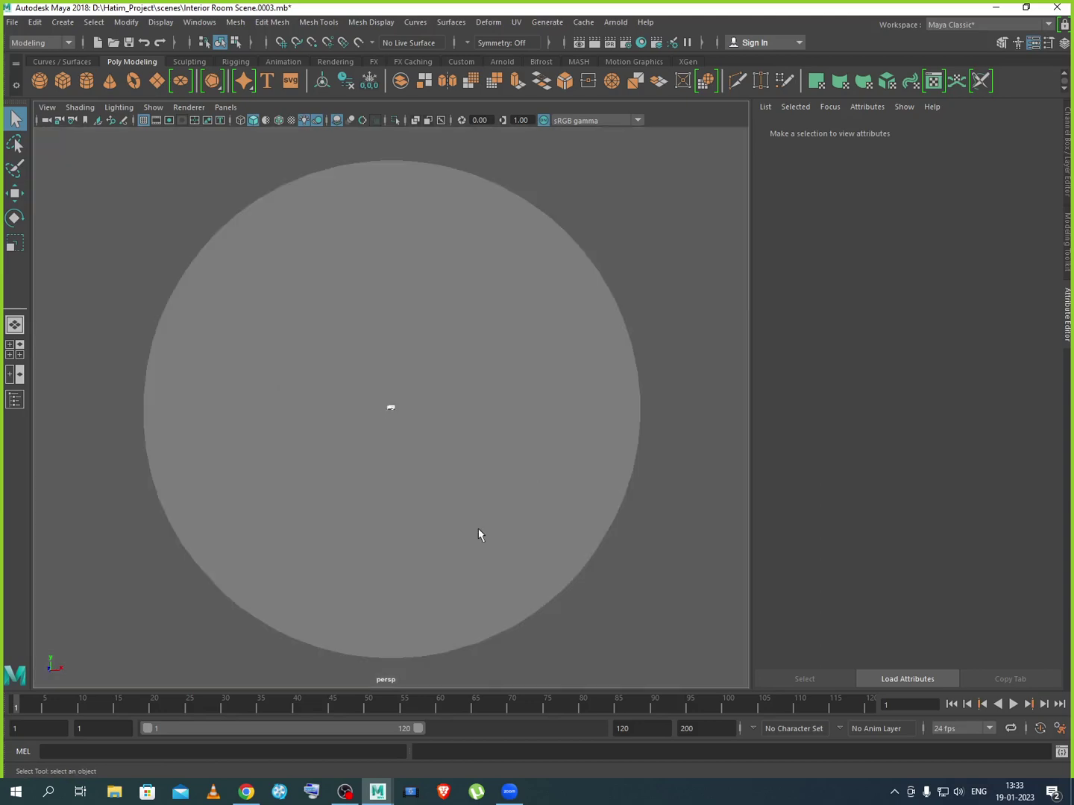
{"action": "scroll", "coordinate": [447, 501], "scroll_direction": "up", "scroll_amount": 13}
{"action": "scroll", "coordinate": [441, 495], "scroll_direction": "up", "scroll_amount": 8}
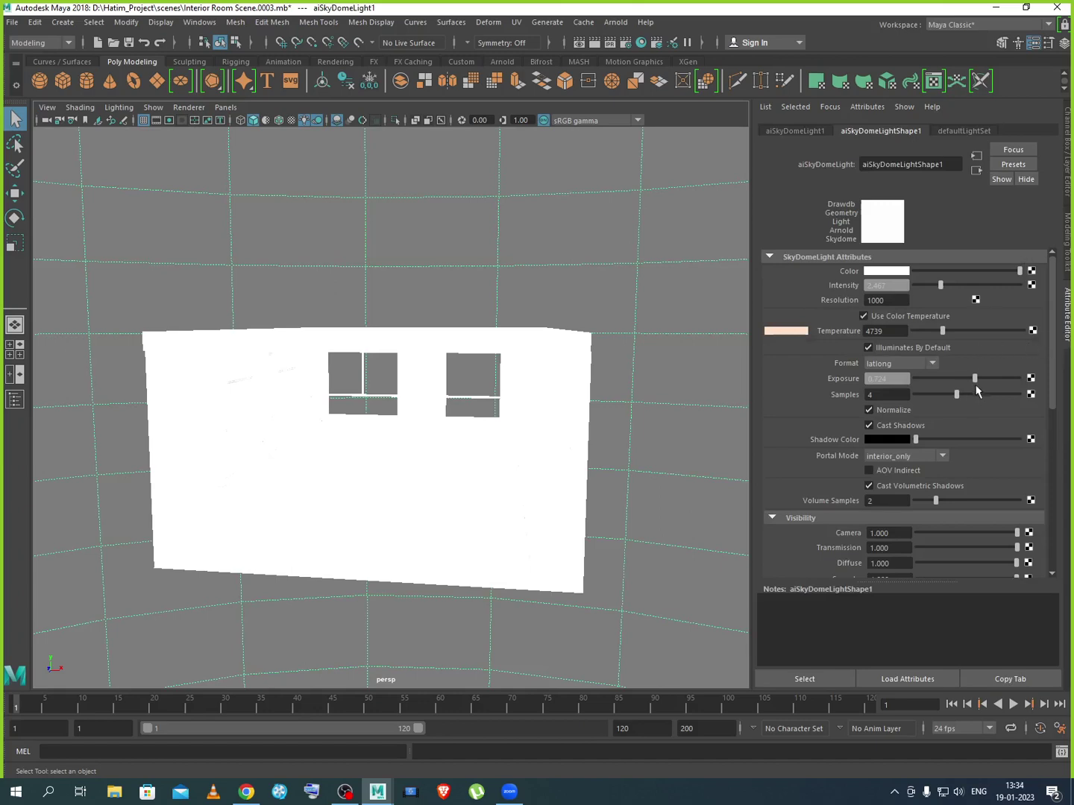
{"action": "mouse_move", "coordinate": [974, 378]}
{"action": "left_mouse_down"}
{"action": "mouse_move", "coordinate": [941, 379]}
{"action": "mouse_move", "coordinate": [956, 379]}
{"action": "left_mouse_up"}
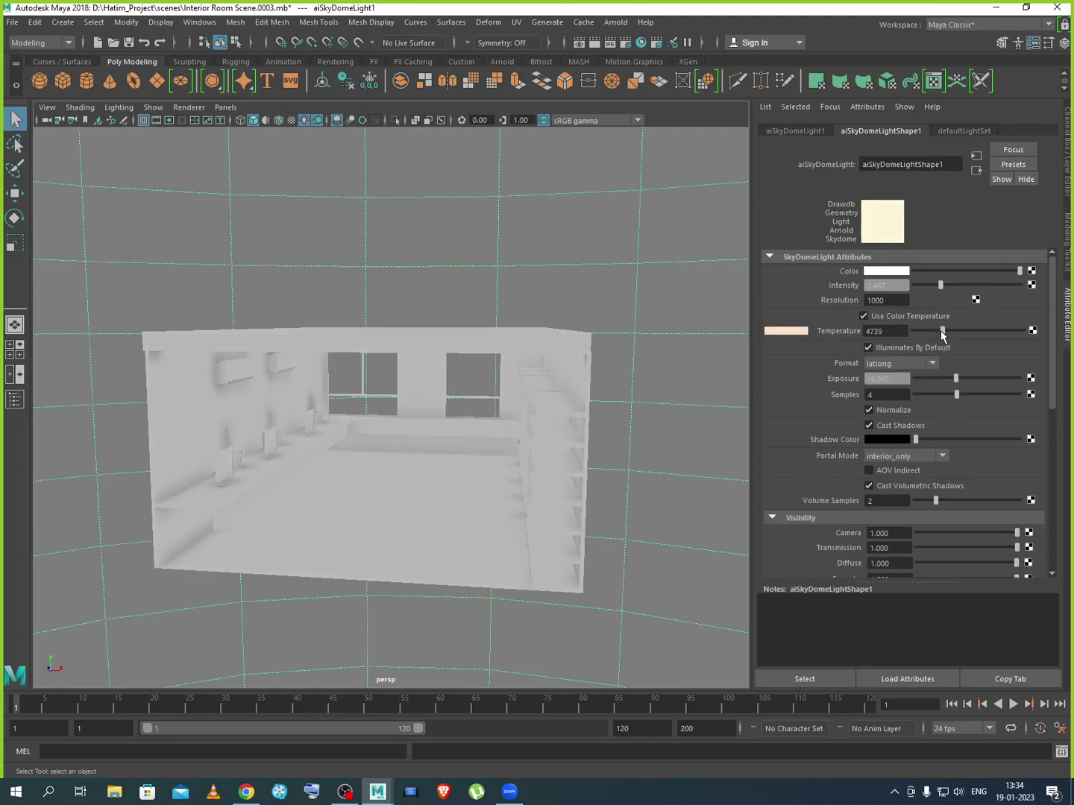
{"action": "left_click", "coordinate": [864, 318]}
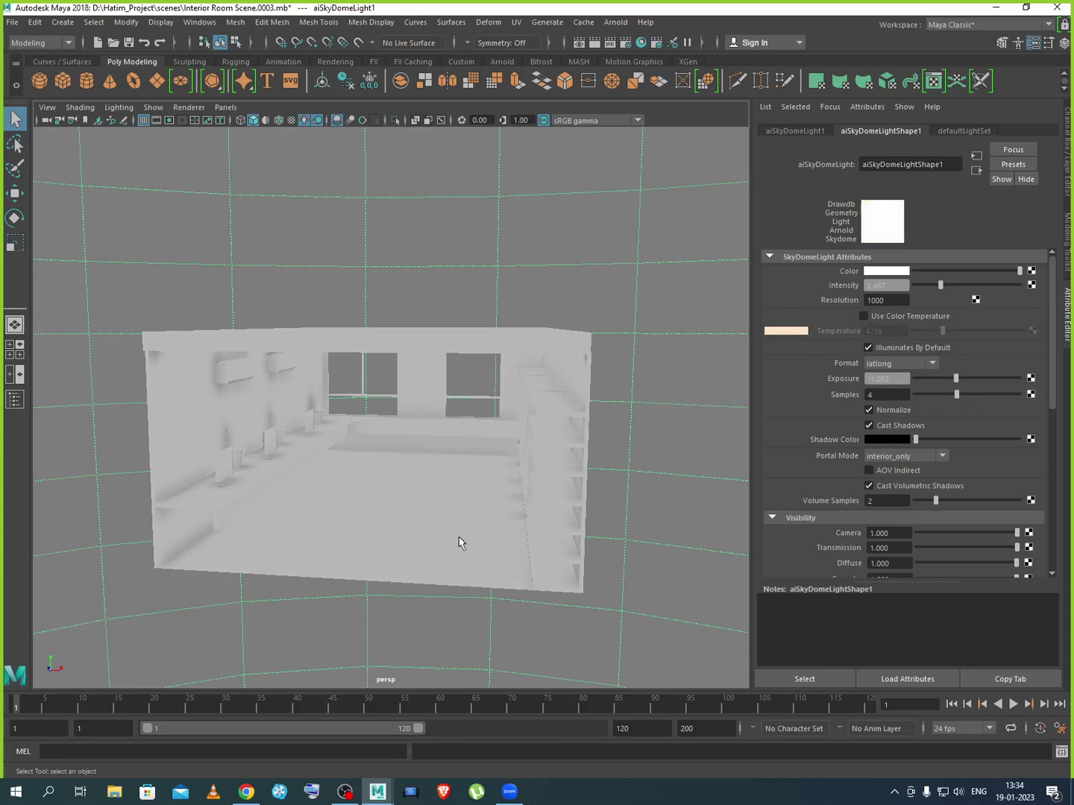
Frame the room interior, run a live Arnold render of the perspective view, and minimize the render window
{"action": "scroll", "coordinate": [439, 521], "scroll_direction": "up", "scroll_amount": 3}
{"action": "left_click_drag", "start_coordinate": [441, 516], "coordinate": [471, 508], "text": "alt"}
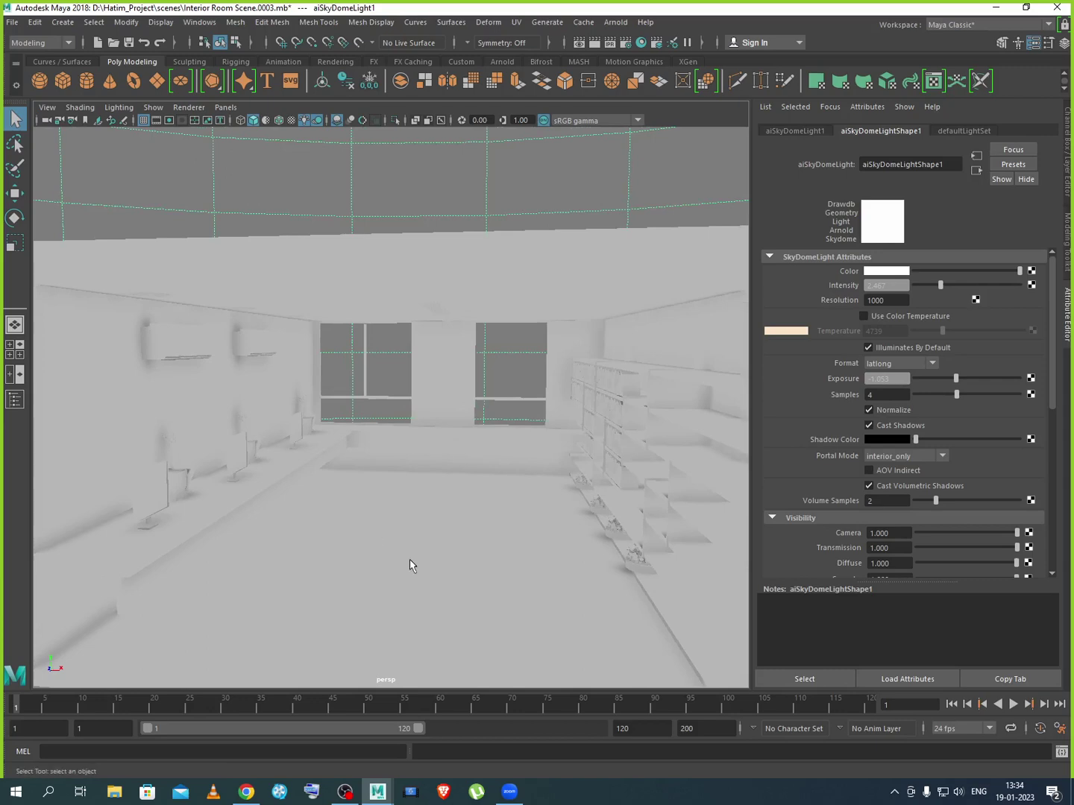
{"action": "left_click", "coordinate": [616, 22]}
{"action": "left_click", "coordinate": [633, 57]}
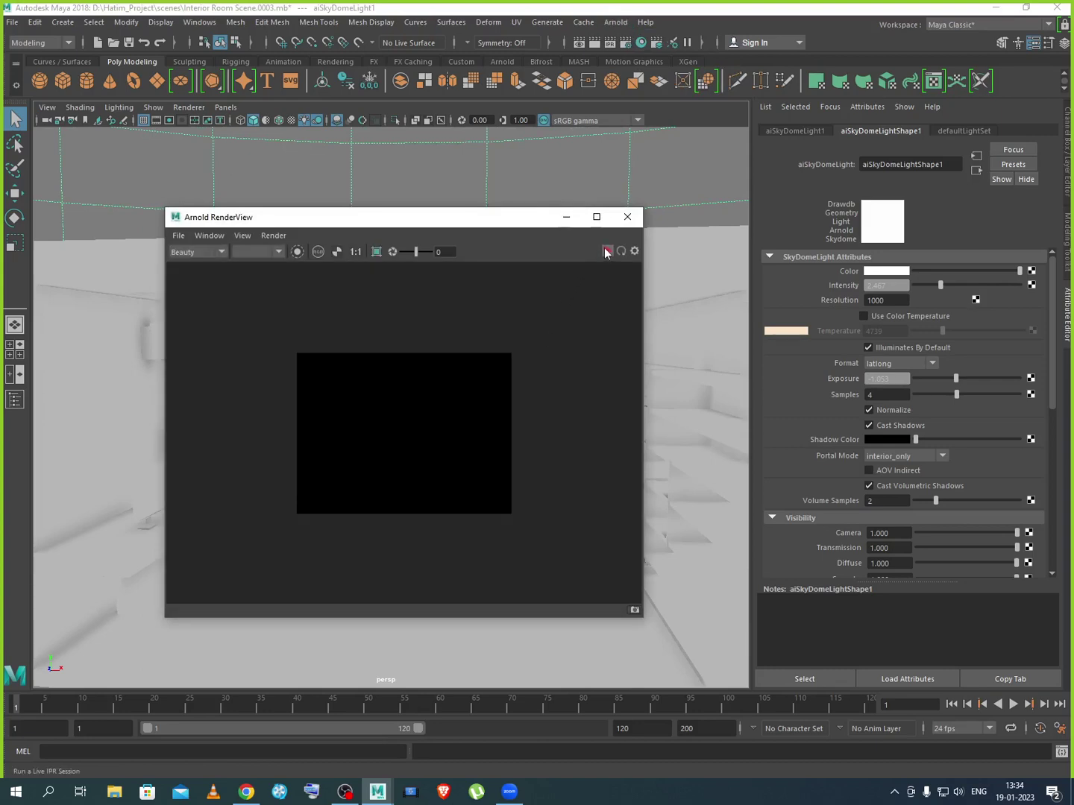
{"action": "left_click", "coordinate": [608, 251]}
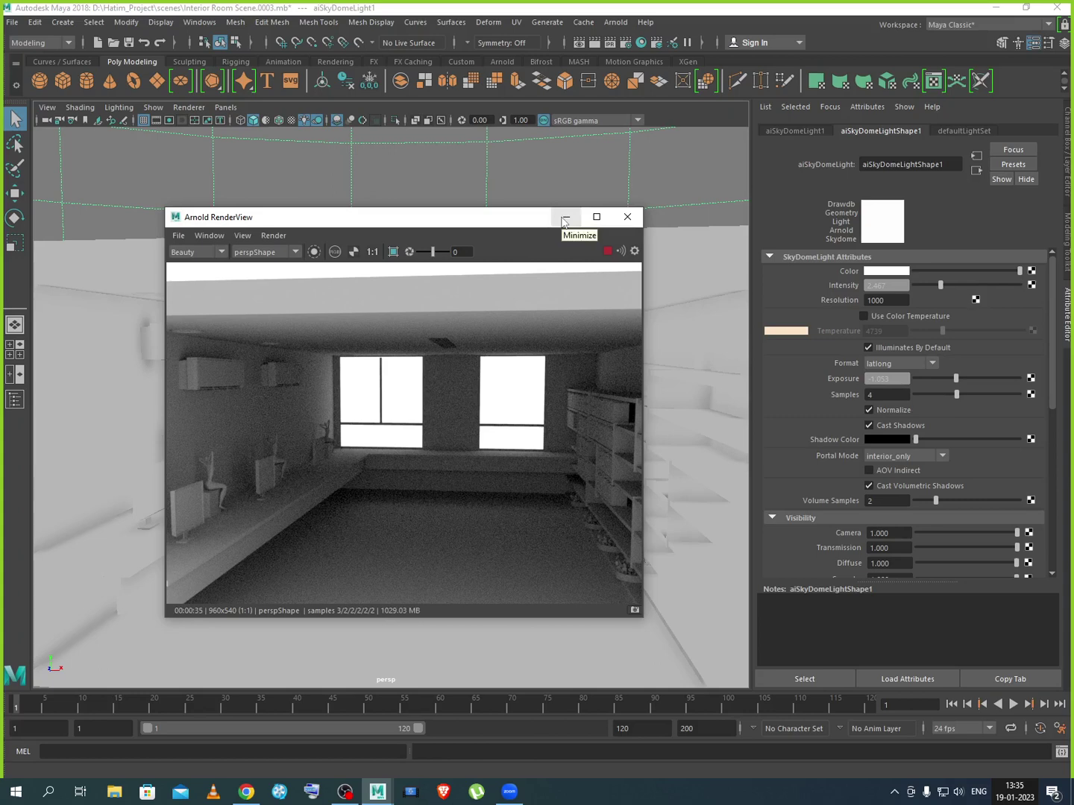
{"action": "left_click", "coordinate": [568, 217]}
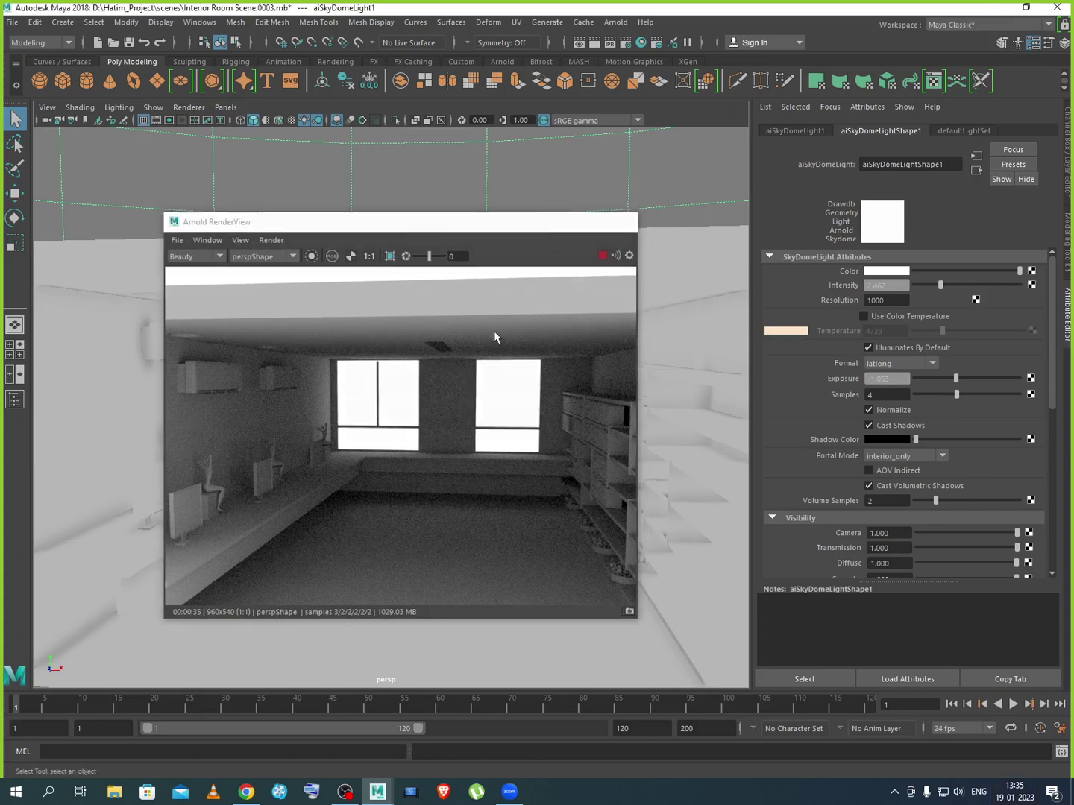
Start a new empty scene without saving the changes to the interior room scene
{"action": "left_click_drag", "start_coordinate": [488, 392], "coordinate": [490, 426], "text": "alt"}
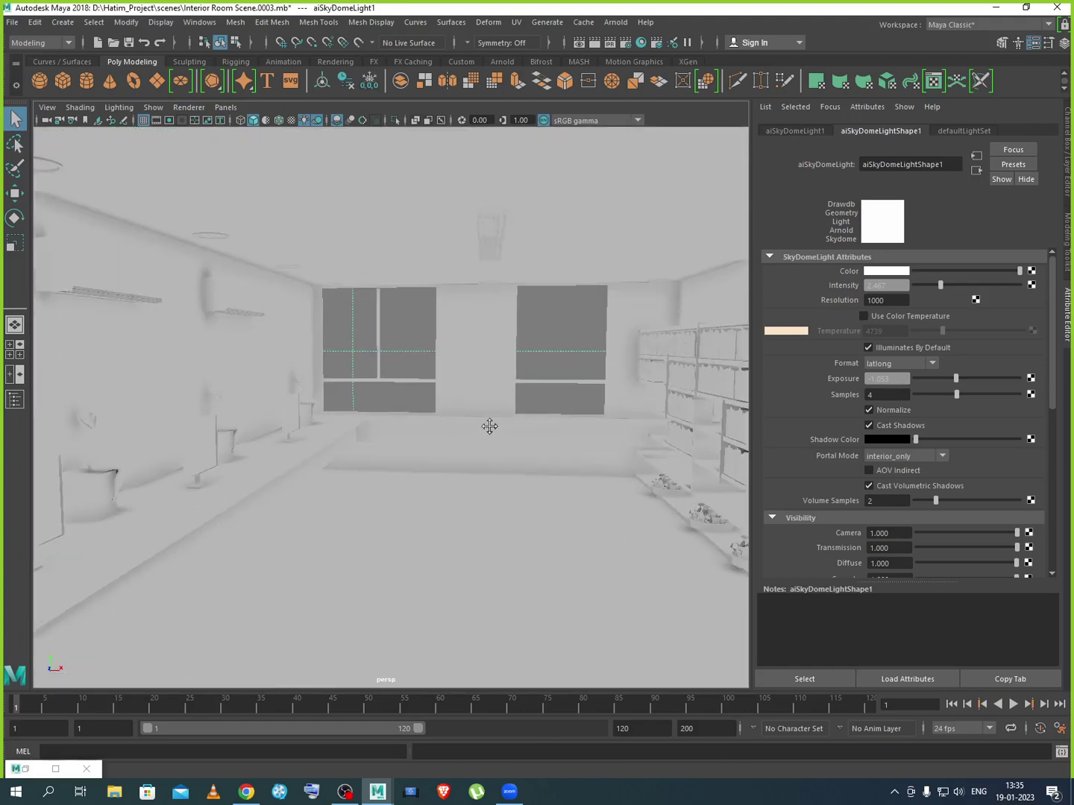
{"action": "middle_click_drag", "start_coordinate": [463, 422], "coordinate": [492, 437], "text": "alt"}
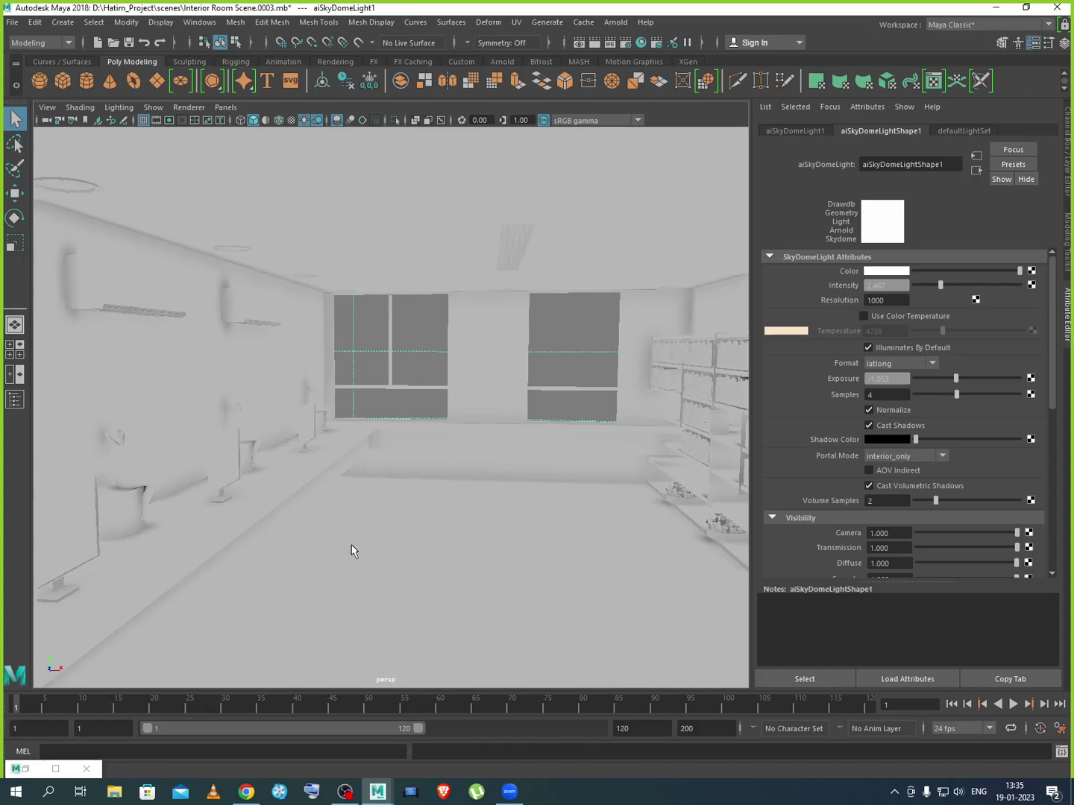
{"action": "scroll", "coordinate": [353, 550], "scroll_direction": "down", "scroll_amount": 6}
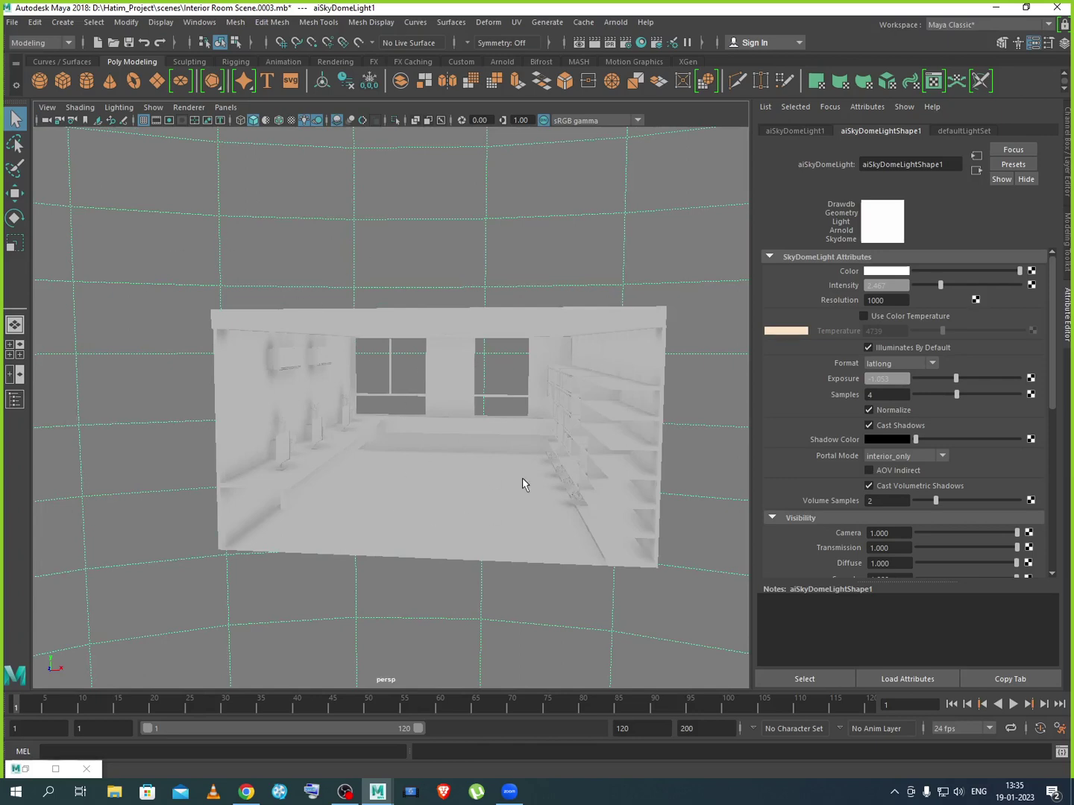
{"action": "left_click", "coordinate": [13, 21]}
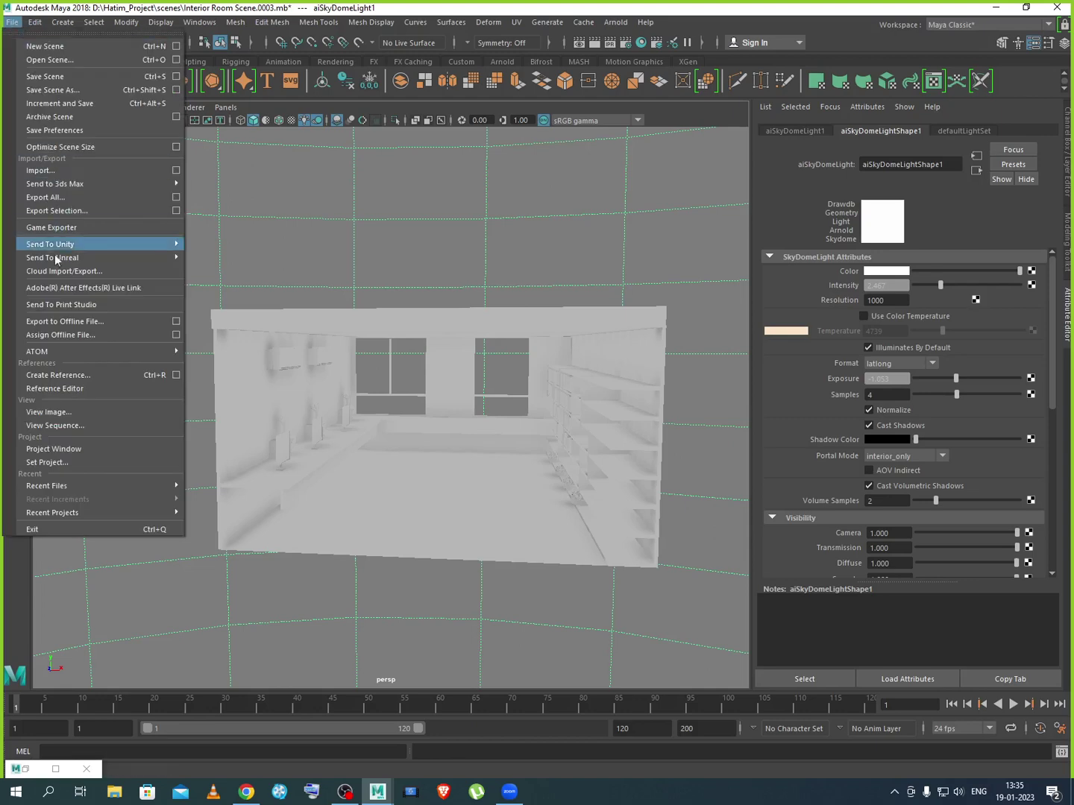
{"action": "left_click", "coordinate": [45, 45]}
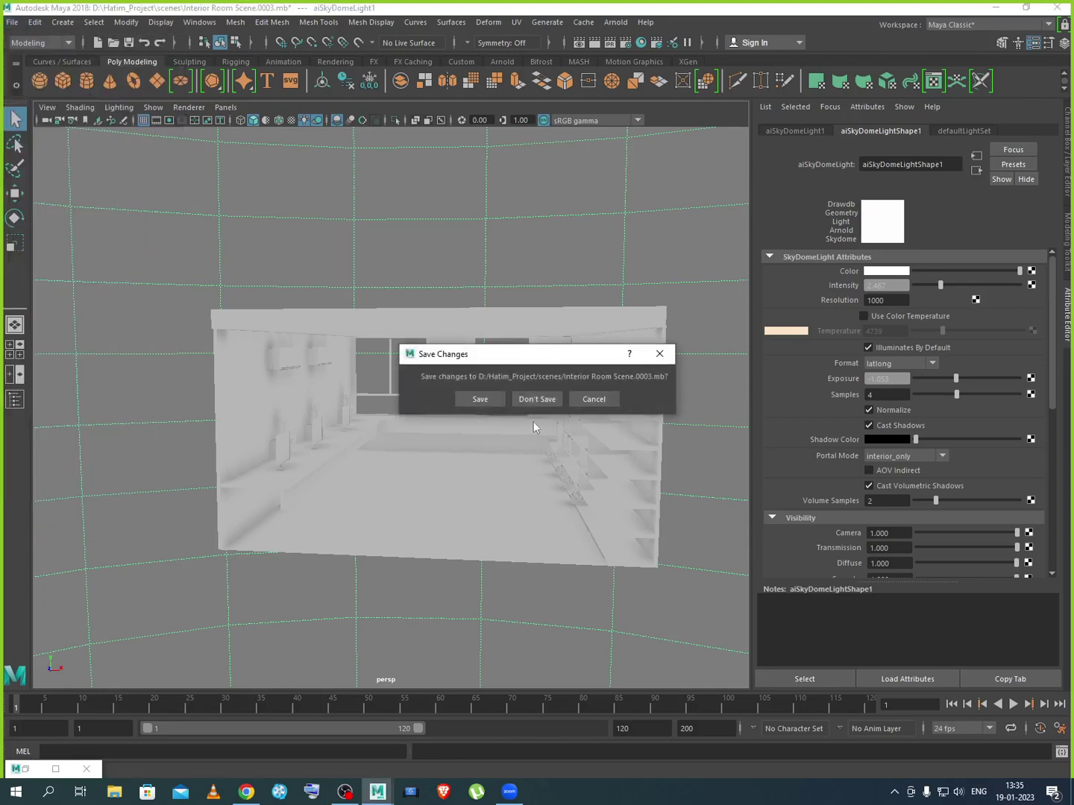
{"action": "left_click", "coordinate": [539, 400]}
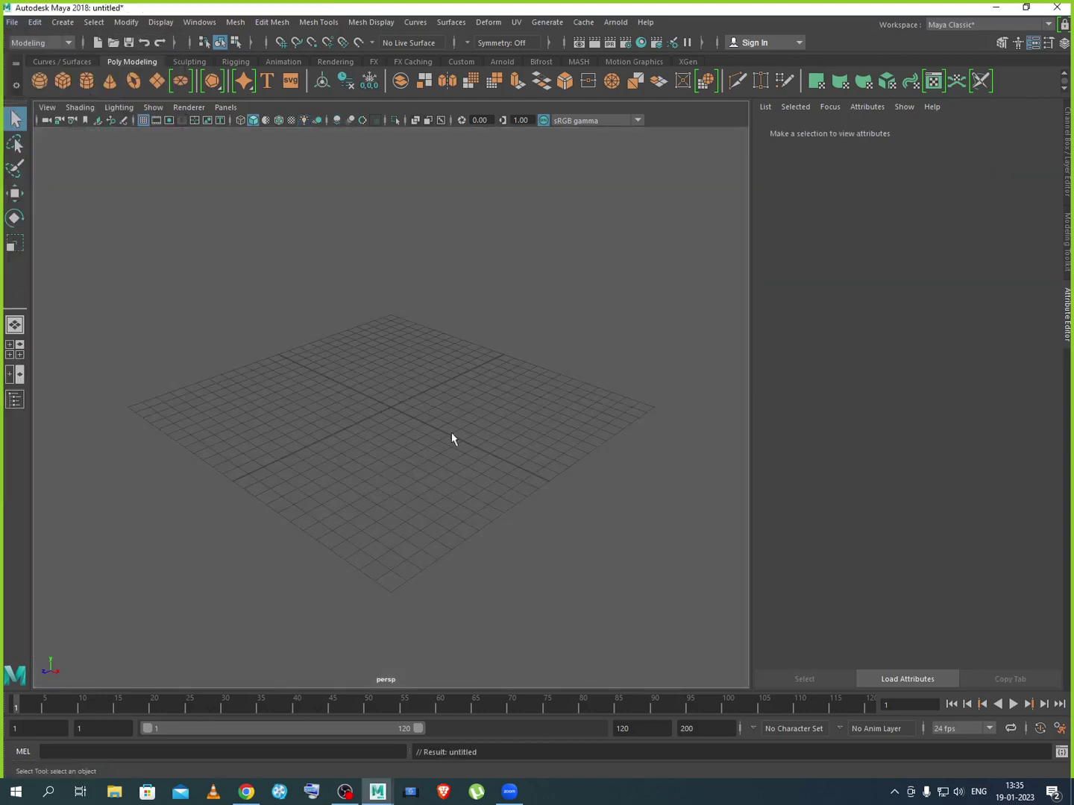
Create a polygon cylinder at the grid's origin
{"action": "scroll", "coordinate": [361, 377], "scroll_direction": "up", "scroll_amount": 2}
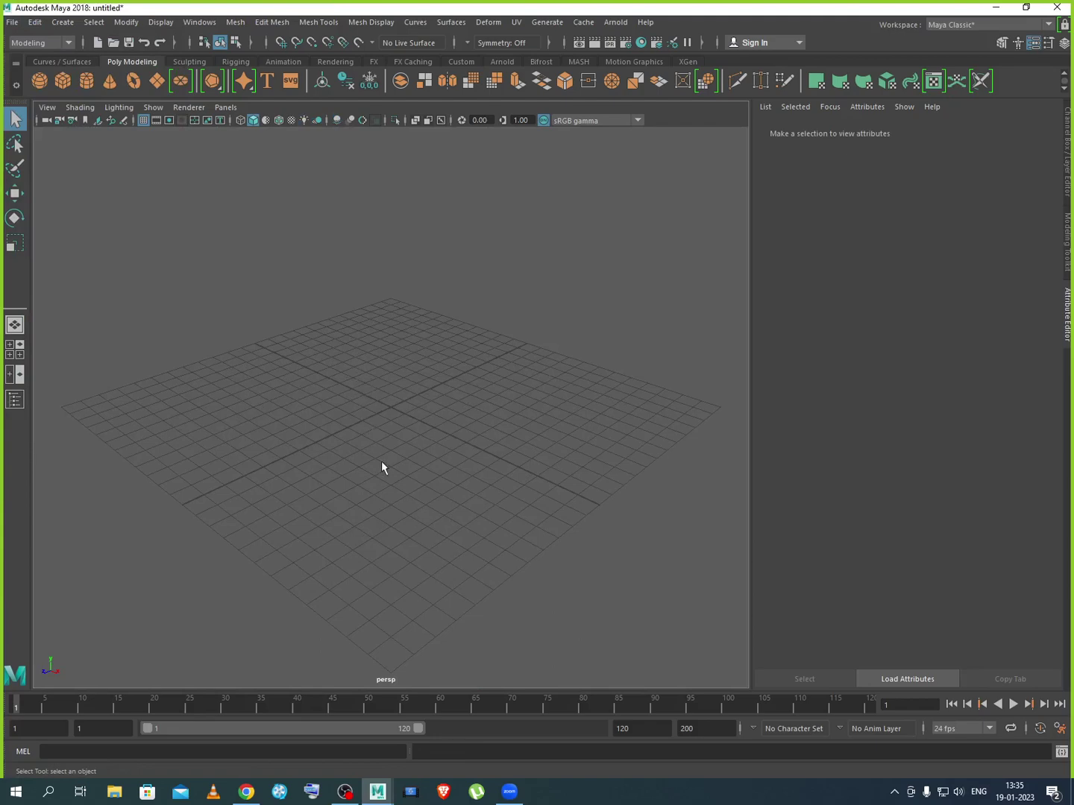
{"action": "left_click_drag", "start_coordinate": [382, 466], "coordinate": [513, 493], "text": "alt"}
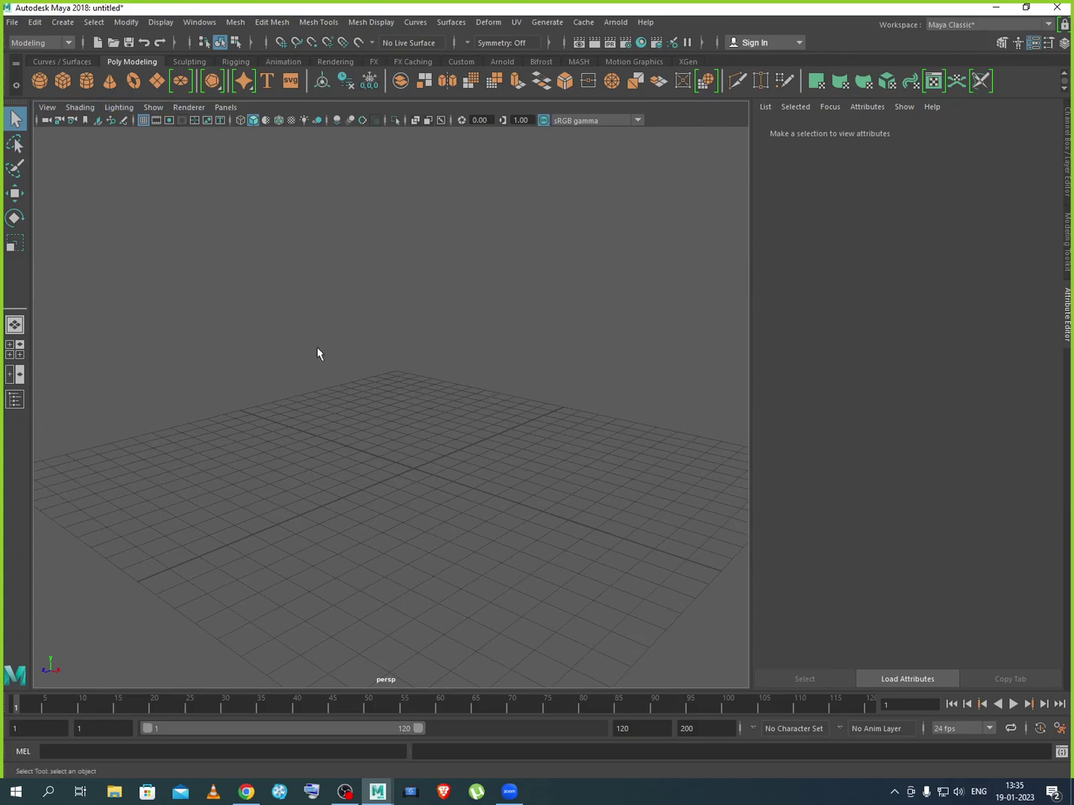
{"action": "left_click", "coordinate": [87, 80]}
Switch to Chrome and search Google for "Revolving Chair" in a new tab
{"action": "left_click", "coordinate": [246, 790]}
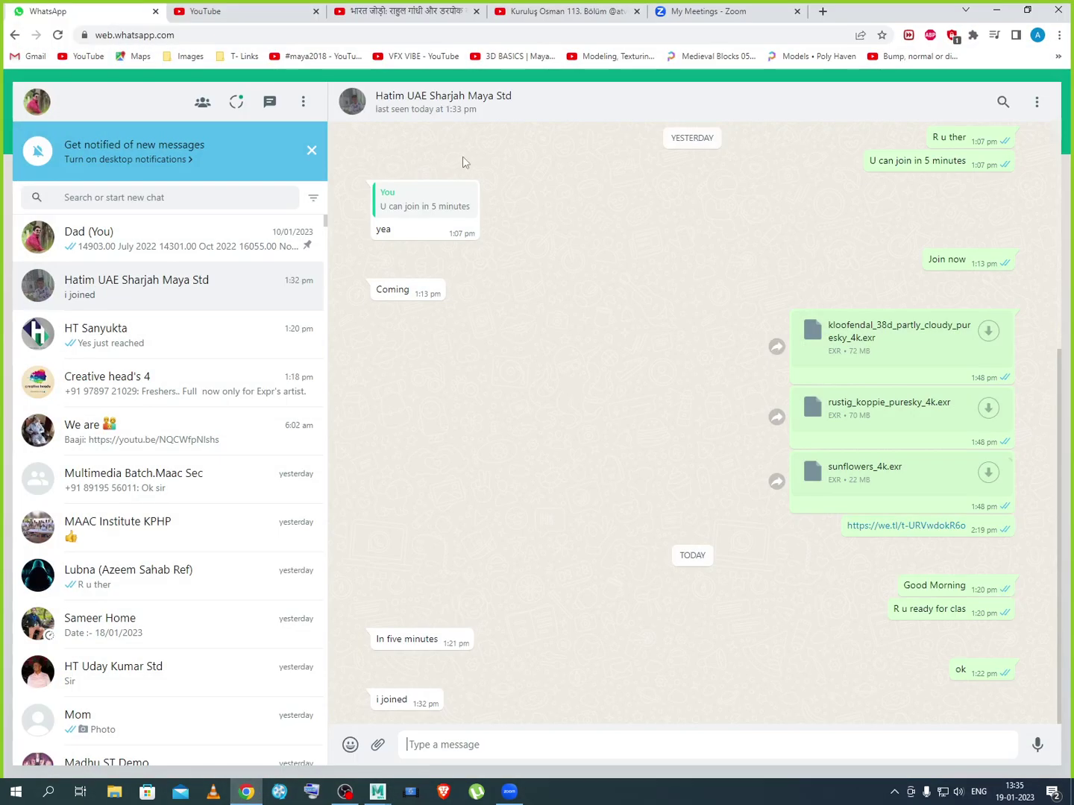
{"action": "left_click", "coordinate": [821, 11]}
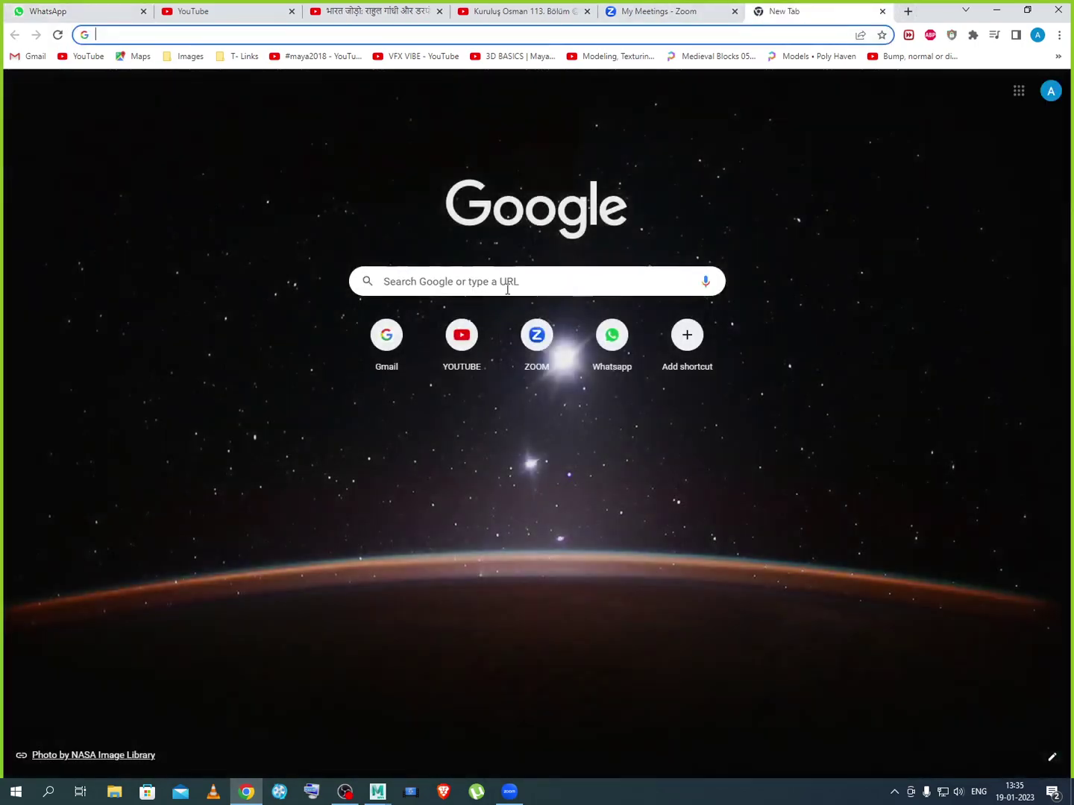
{"action": "left_click", "coordinate": [506, 290]}
{"action": "type", "text": "R"}
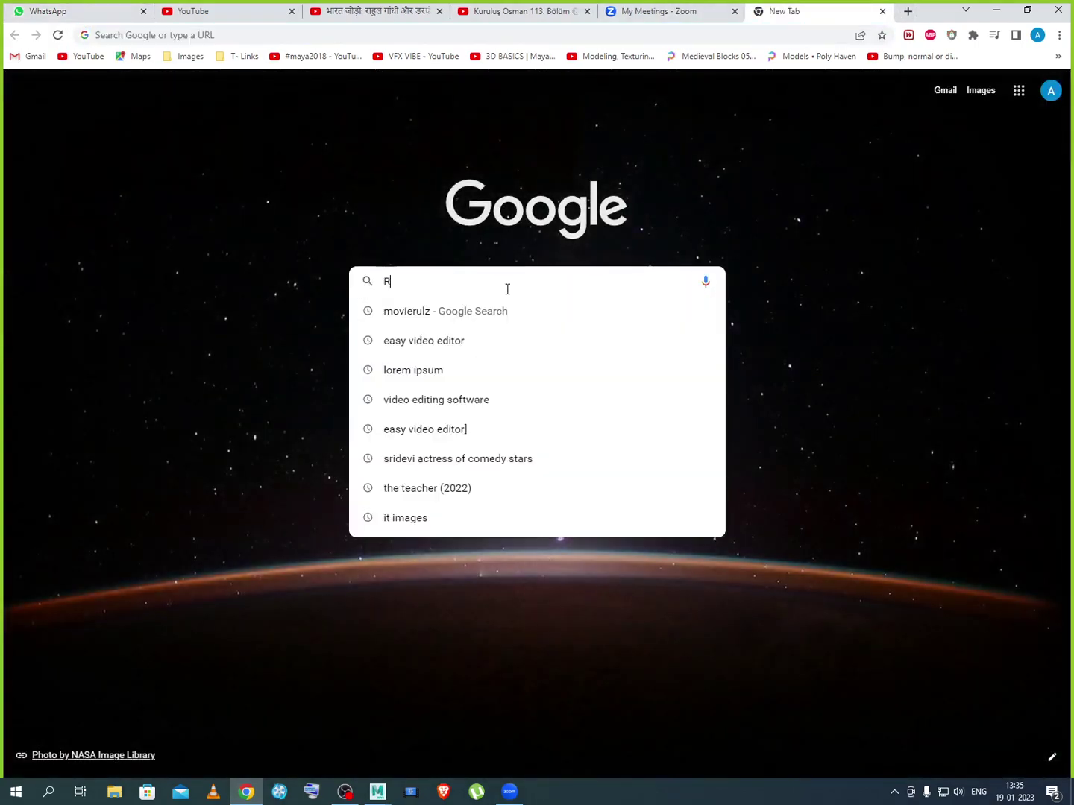
{"action": "type", "text": "evolv"}
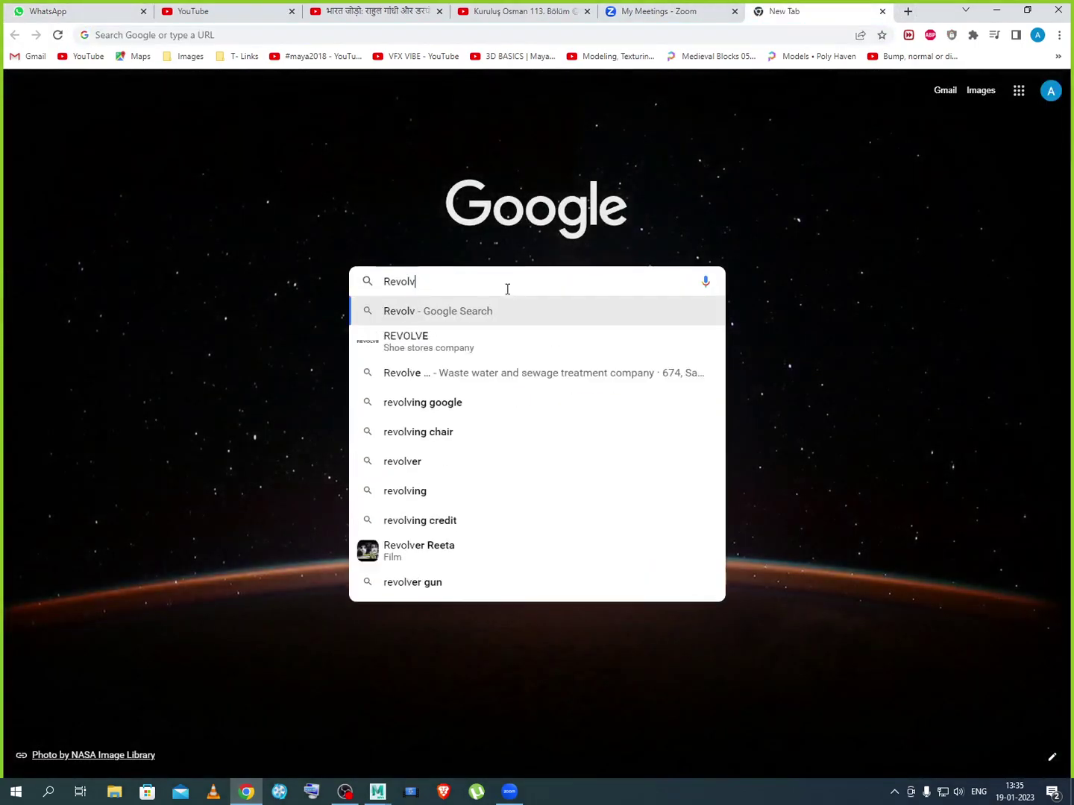
{"action": "type", "text": "ing Chair"}
{"action": "key", "text": "Return"}
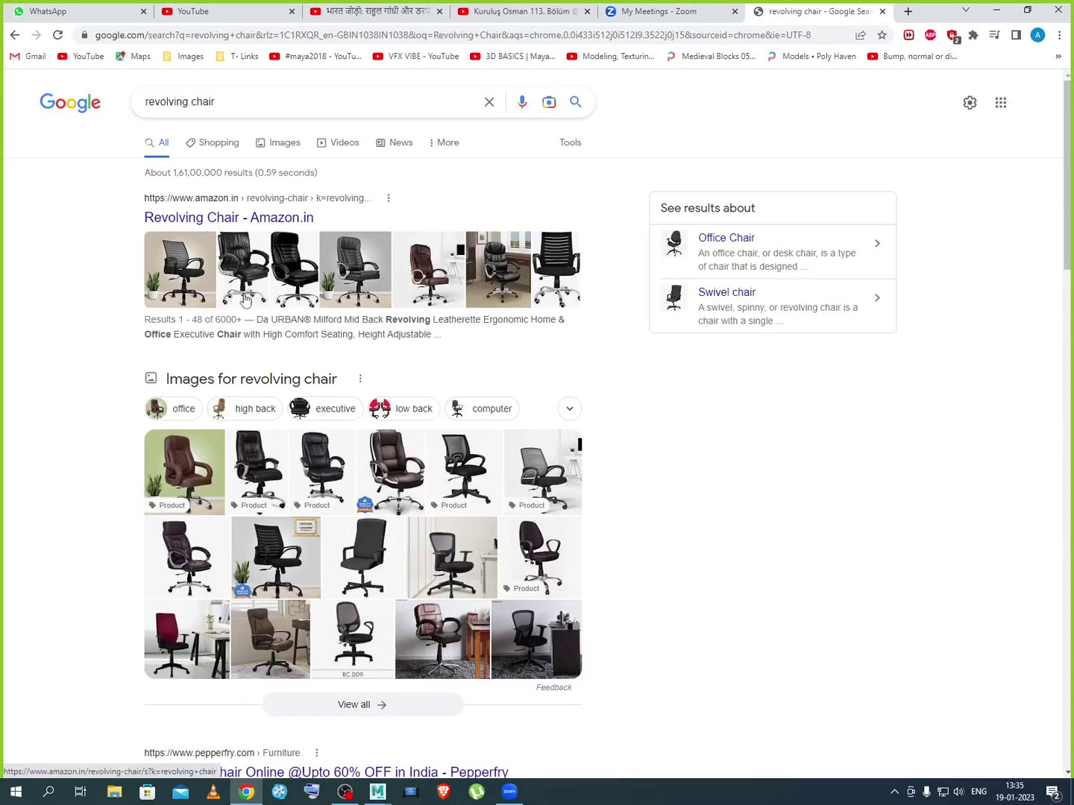
Open Amazon's Da URBAN Tulip Mid-Back revolving chair listing and examine the chair by rotating its 360° view
{"action": "left_click", "coordinate": [201, 282]}
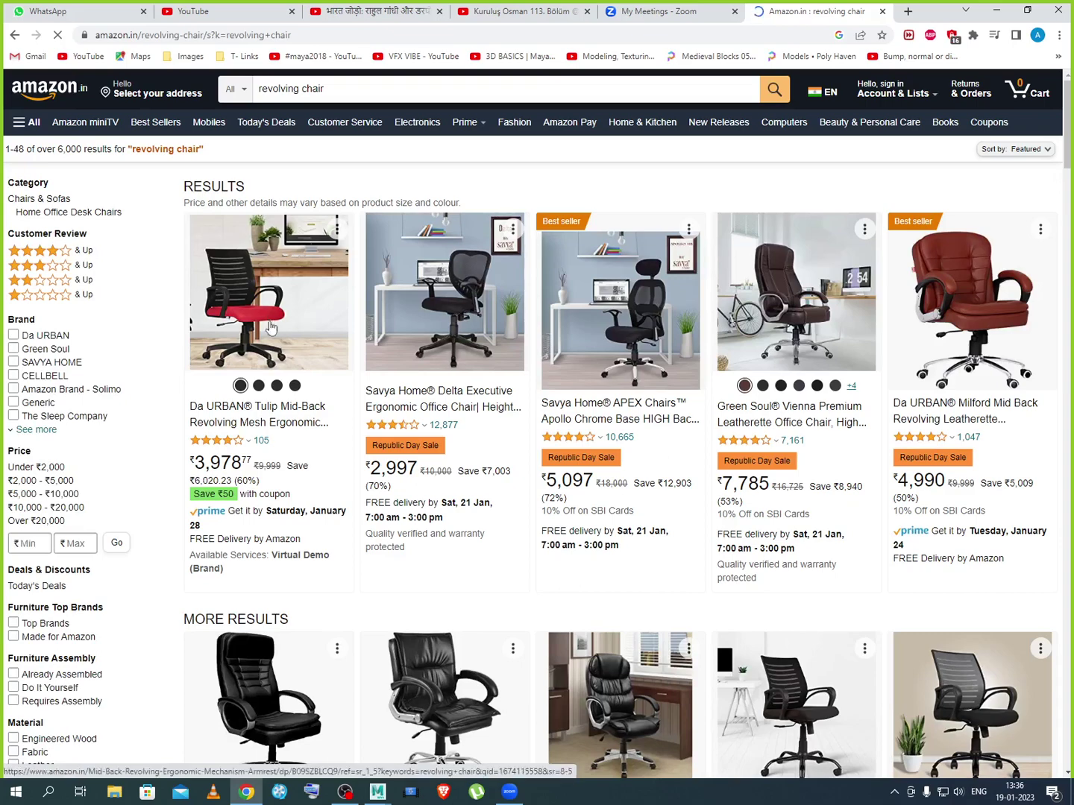
{"action": "left_click", "coordinate": [268, 322]}
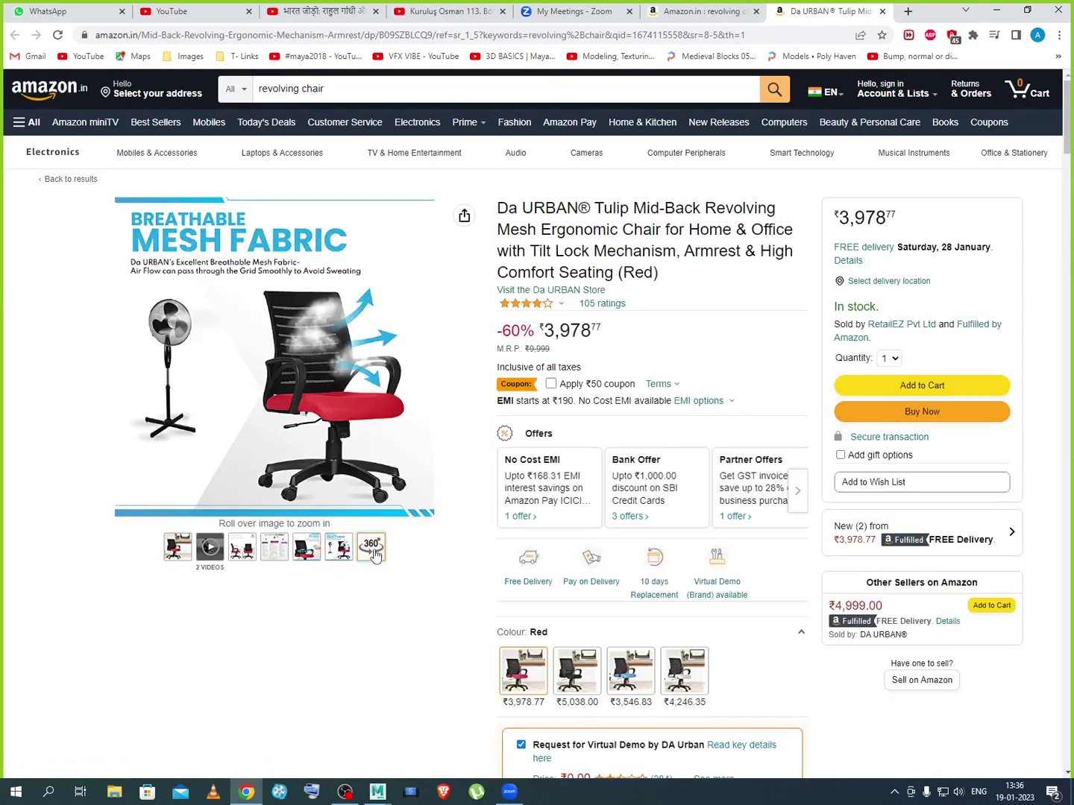
{"action": "left_click", "coordinate": [374, 550]}
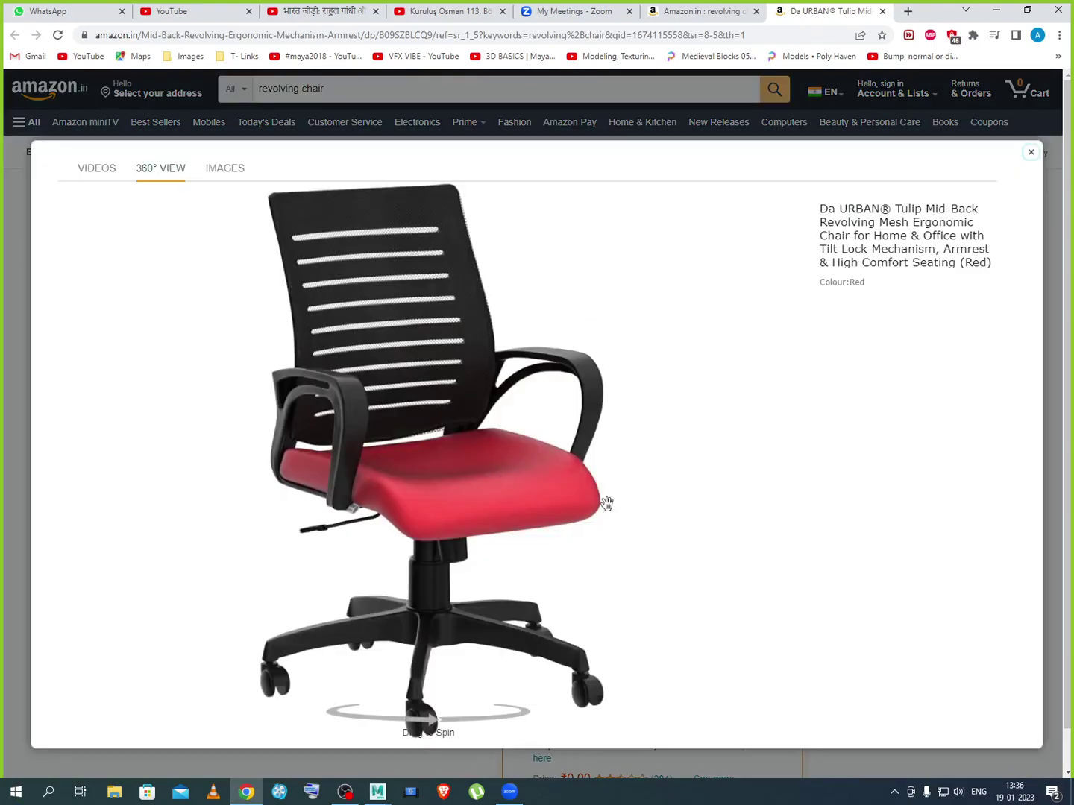
{"action": "left_click_drag", "start_coordinate": [606, 504], "coordinate": [636, 499]}
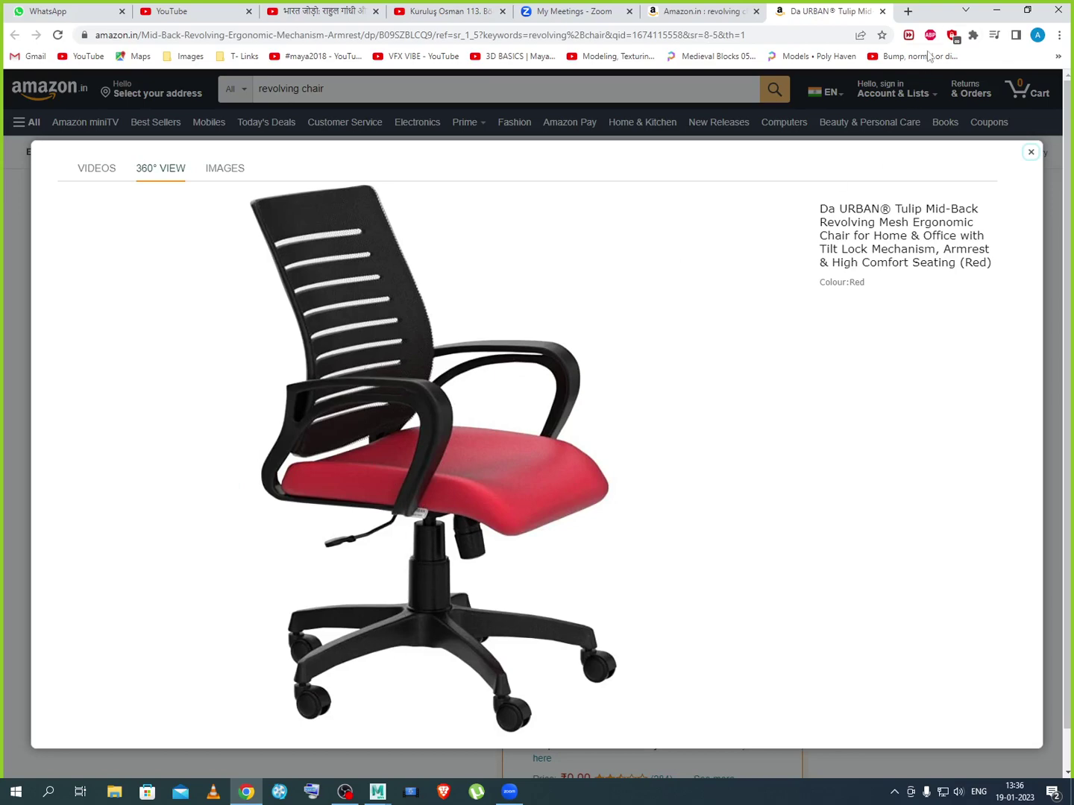
Return to Maya and raise the cylinder about 1.02 cm along the Y axis so it stands on the grid
{"action": "left_click", "coordinate": [996, 10]}
{"action": "scroll", "coordinate": [425, 487], "scroll_direction": "up", "scroll_amount": 2}
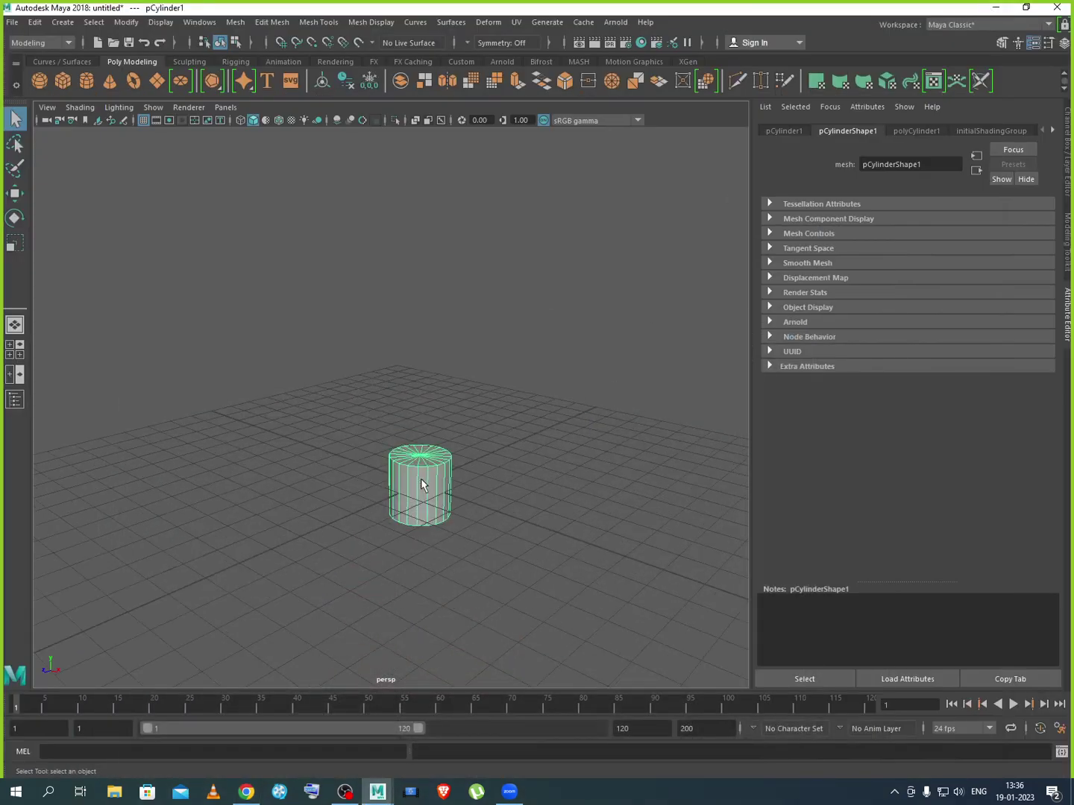
{"action": "key", "text": "w"}
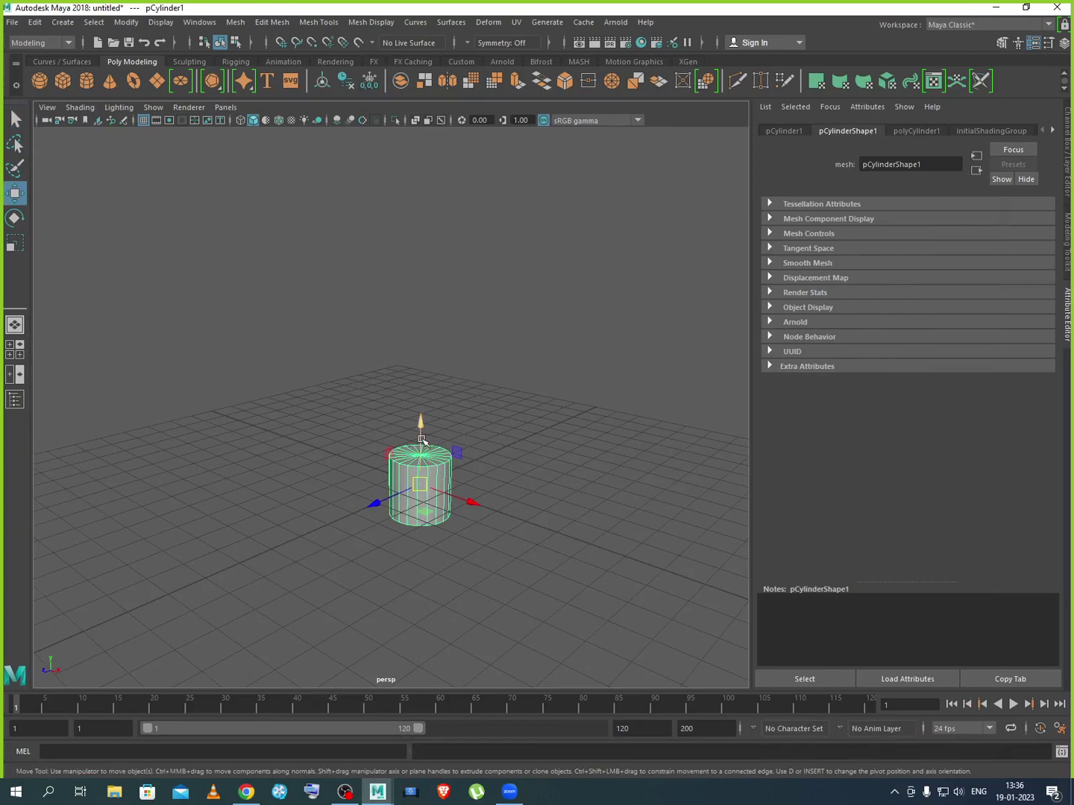
{"action": "mouse_move", "coordinate": [421, 439]}
{"action": "left_mouse_down"}
{"action": "mouse_move", "coordinate": [421, 403]}
{"action": "mouse_move", "coordinate": [423, 413]}
{"action": "left_mouse_up"}
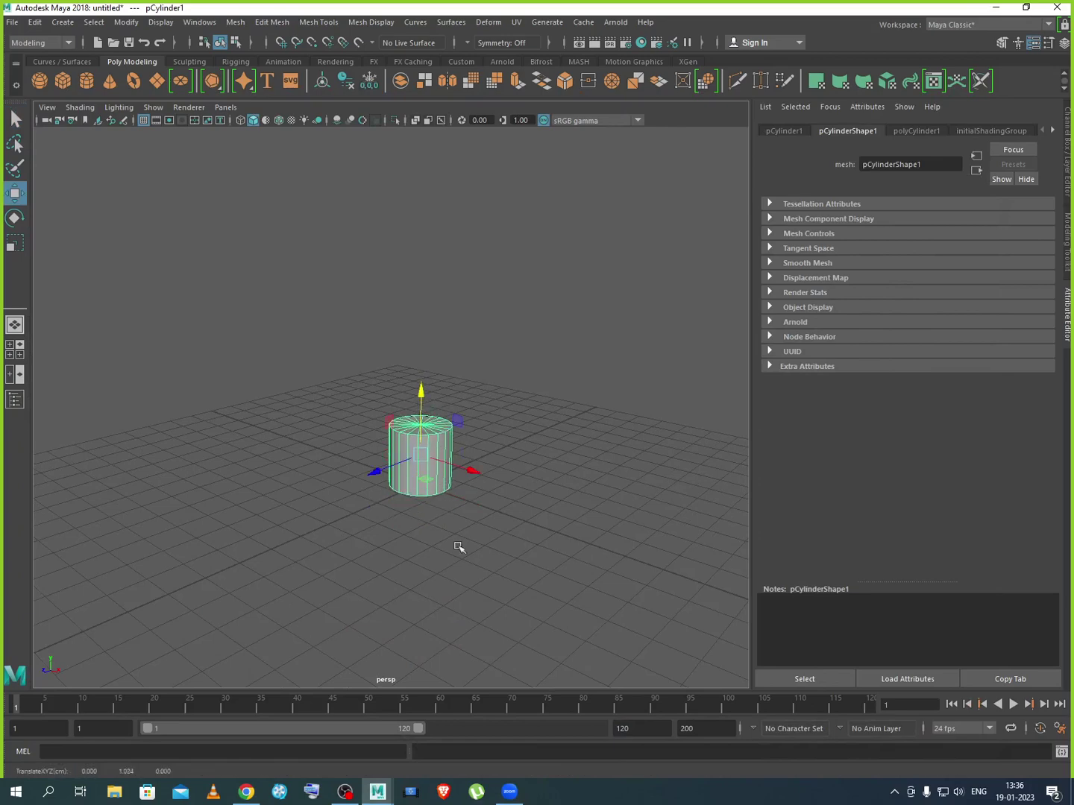
{"action": "left_click_drag", "start_coordinate": [459, 546], "coordinate": [461, 512], "text": "alt"}
{"action": "scroll", "coordinate": [461, 510], "scroll_direction": "up", "scroll_amount": 3}
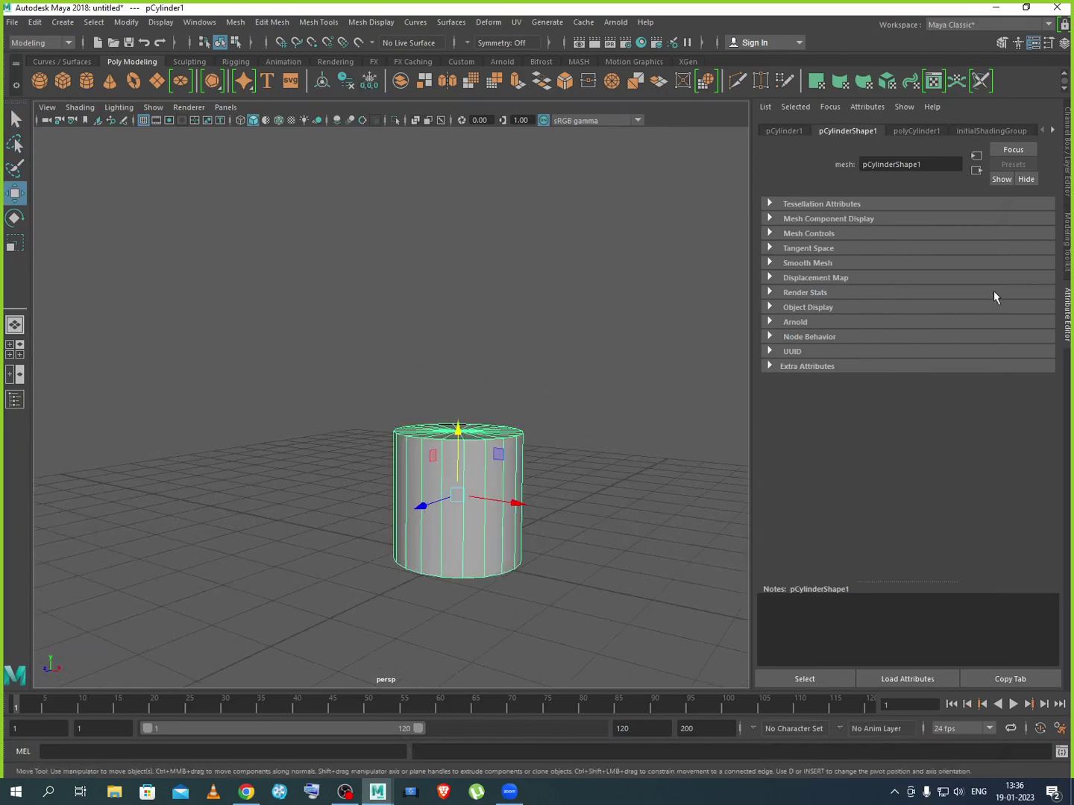
Open the cylinder's polyCylinder1 creation inputs and set its radius to 0.5
{"action": "left_click", "coordinate": [1066, 179]}
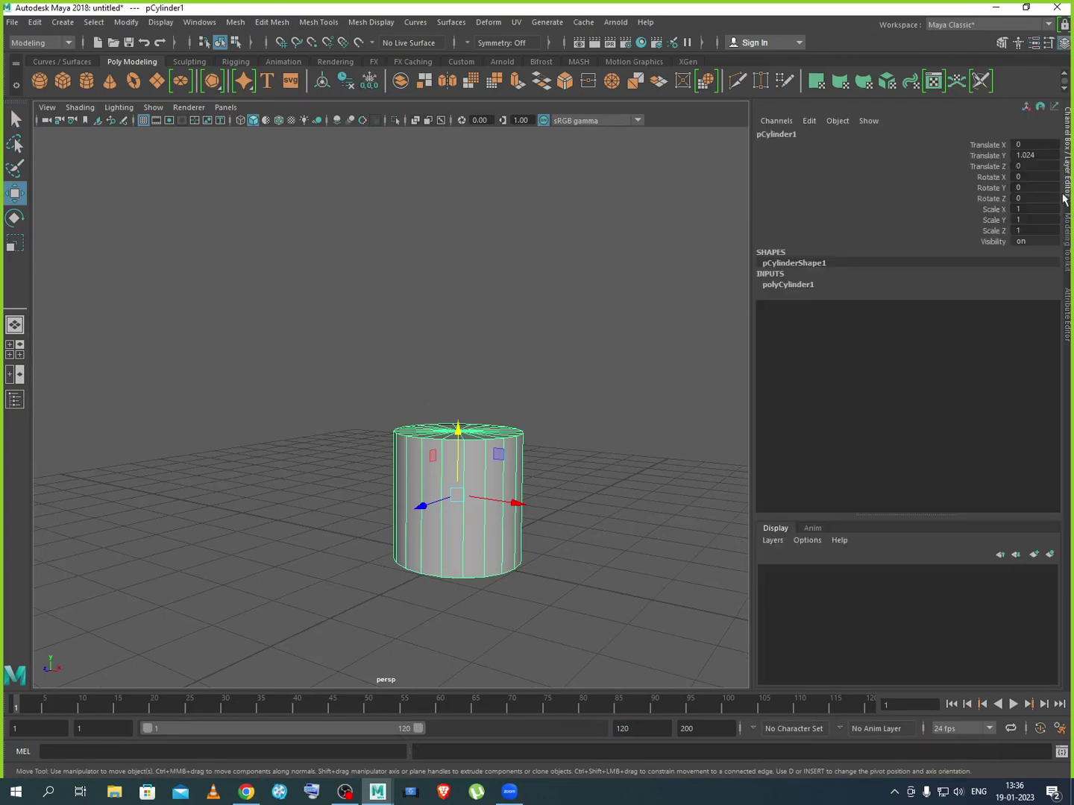
{"action": "left_click", "coordinate": [815, 285]}
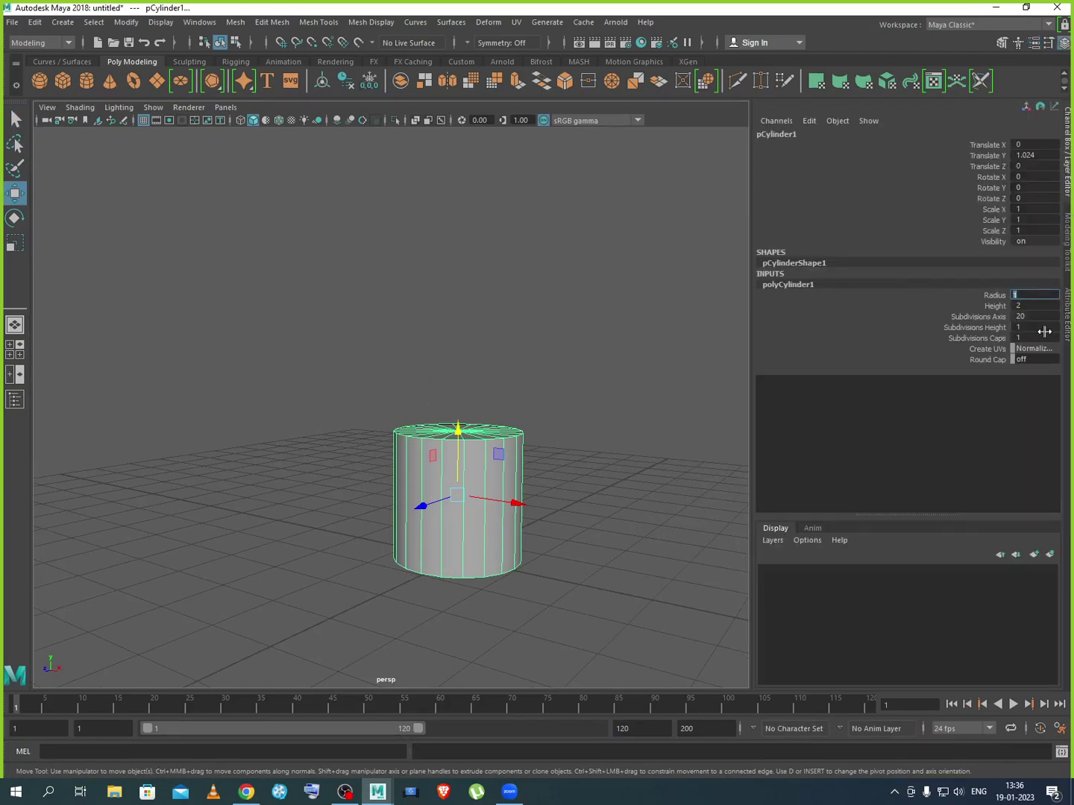
{"action": "type", "text": ".5"}
{"action": "key", "text": "Return"}
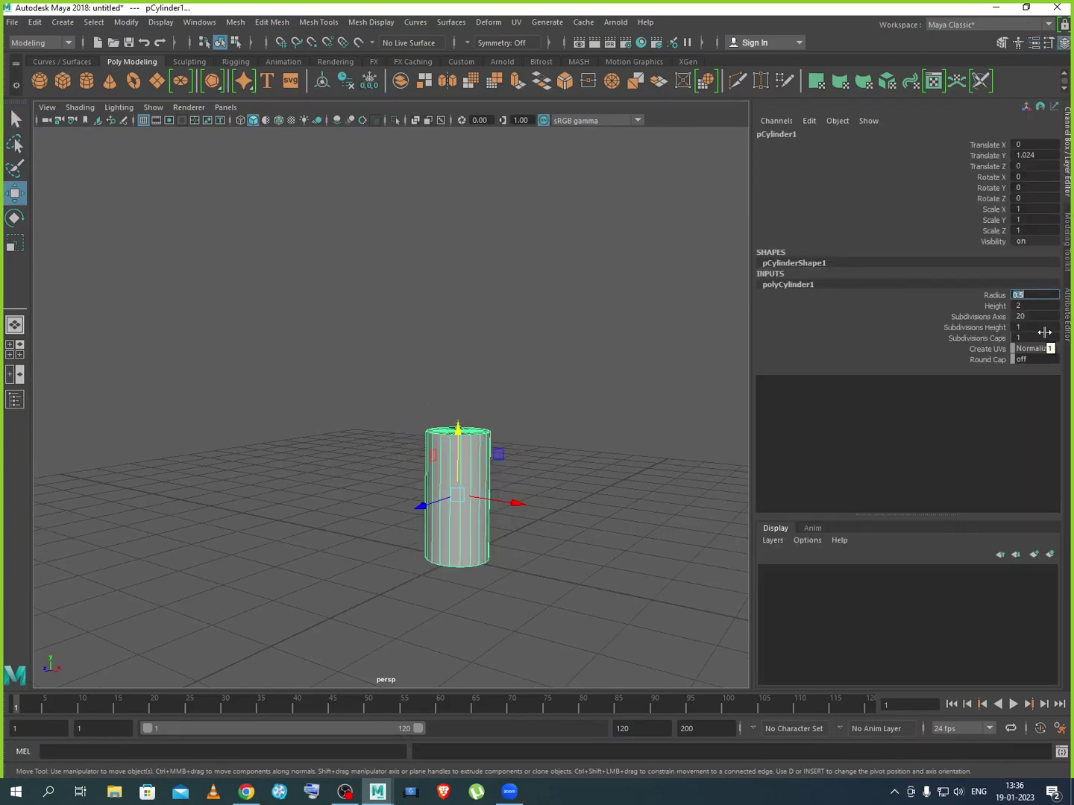
{"action": "left_click_drag", "start_coordinate": [464, 495], "coordinate": [485, 551], "text": "alt"}
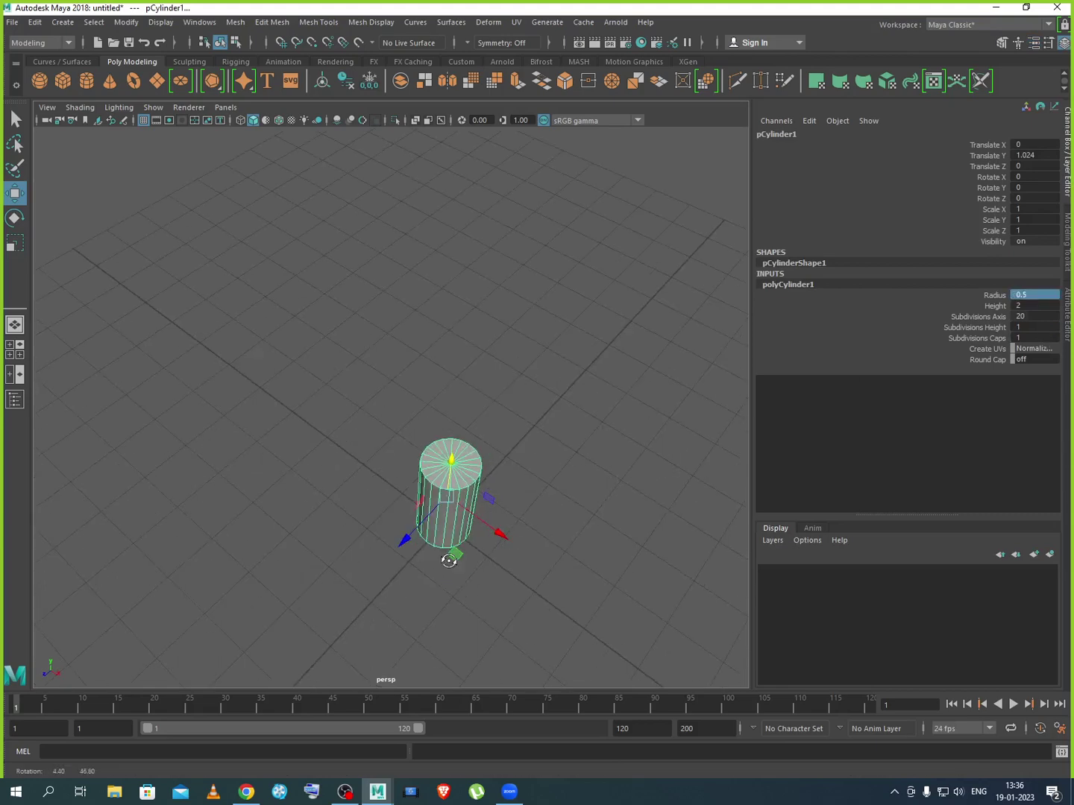
Try a radius of 0.3 for the cylinder
{"action": "double_click", "coordinate": [1042, 293]}
{"action": "type", "text": "0"}
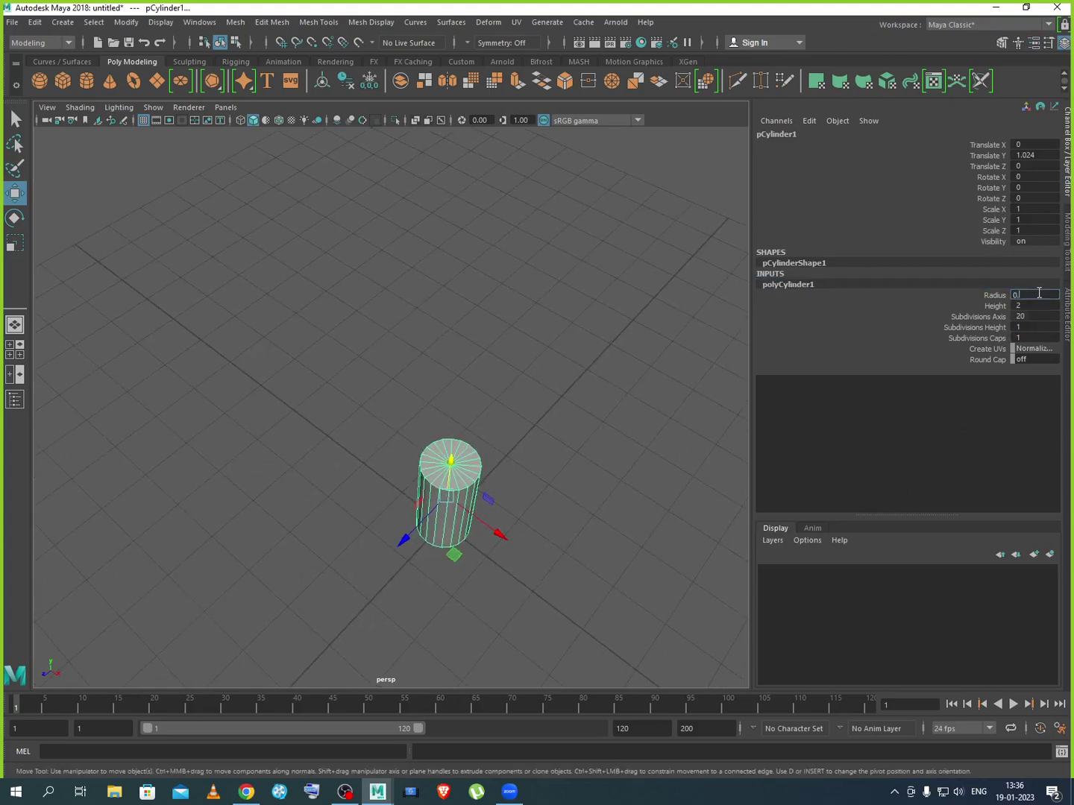
{"action": "type", "text": ".3"}
{"action": "key", "text": "Return"}
{"action": "left_click_drag", "start_coordinate": [613, 514], "coordinate": [472, 564], "text": "alt"}
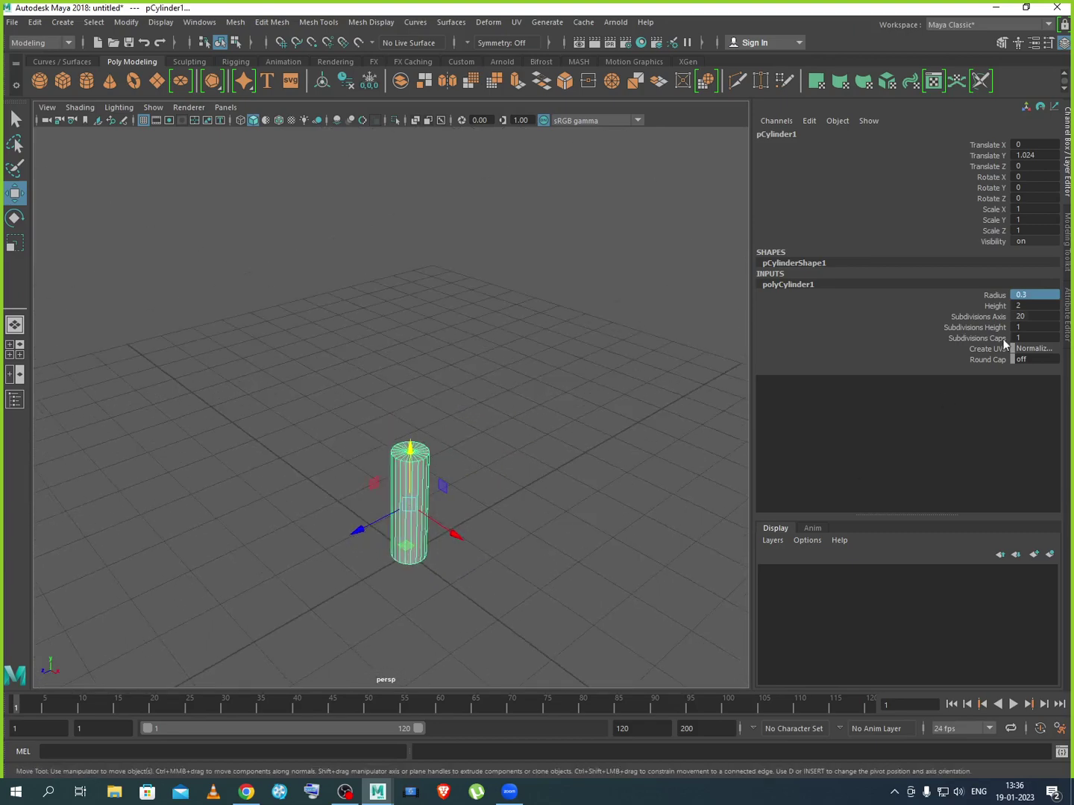
Set the cylinder's radius to 0.2 in its creation inputs
{"action": "double_click", "coordinate": [1041, 294]}
{"action": "type", "text": "0.2"}
{"action": "key", "text": "Return"}
{"action": "left_click_drag", "start_coordinate": [507, 551], "coordinate": [511, 520], "text": "alt"}
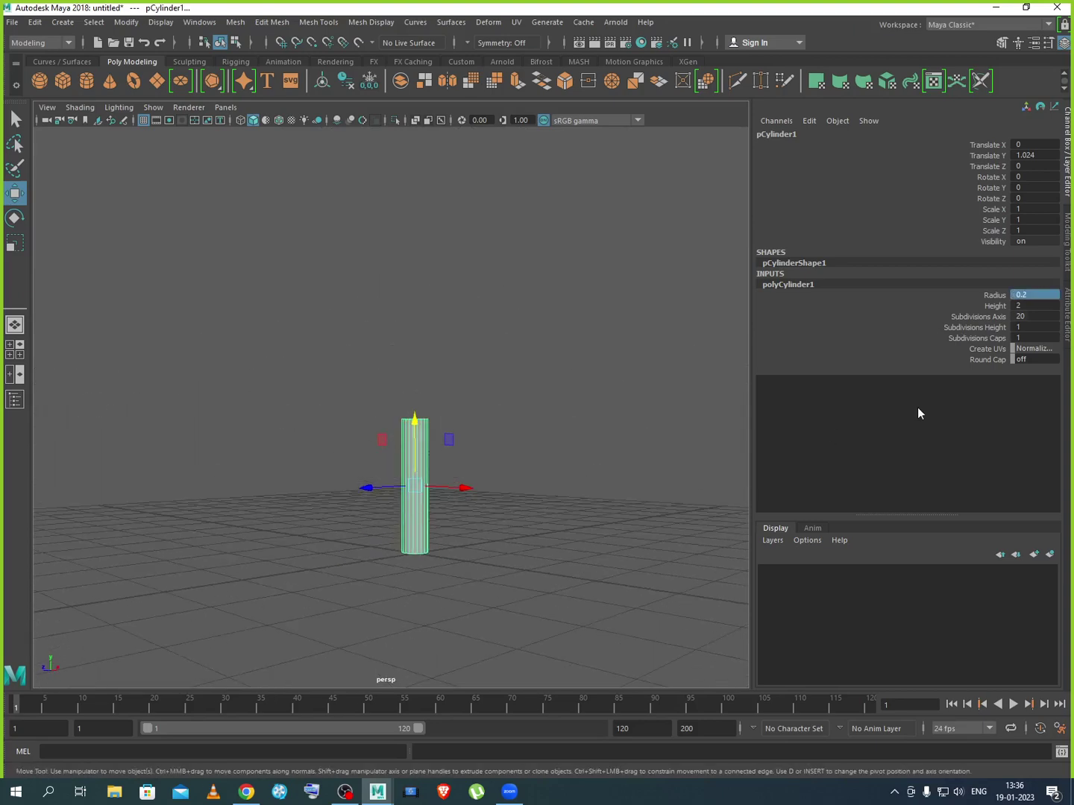
Set the cylinder's height to 0.5 and lower it along the Y axis to about 0.291
{"action": "double_click", "coordinate": [1034, 306]}
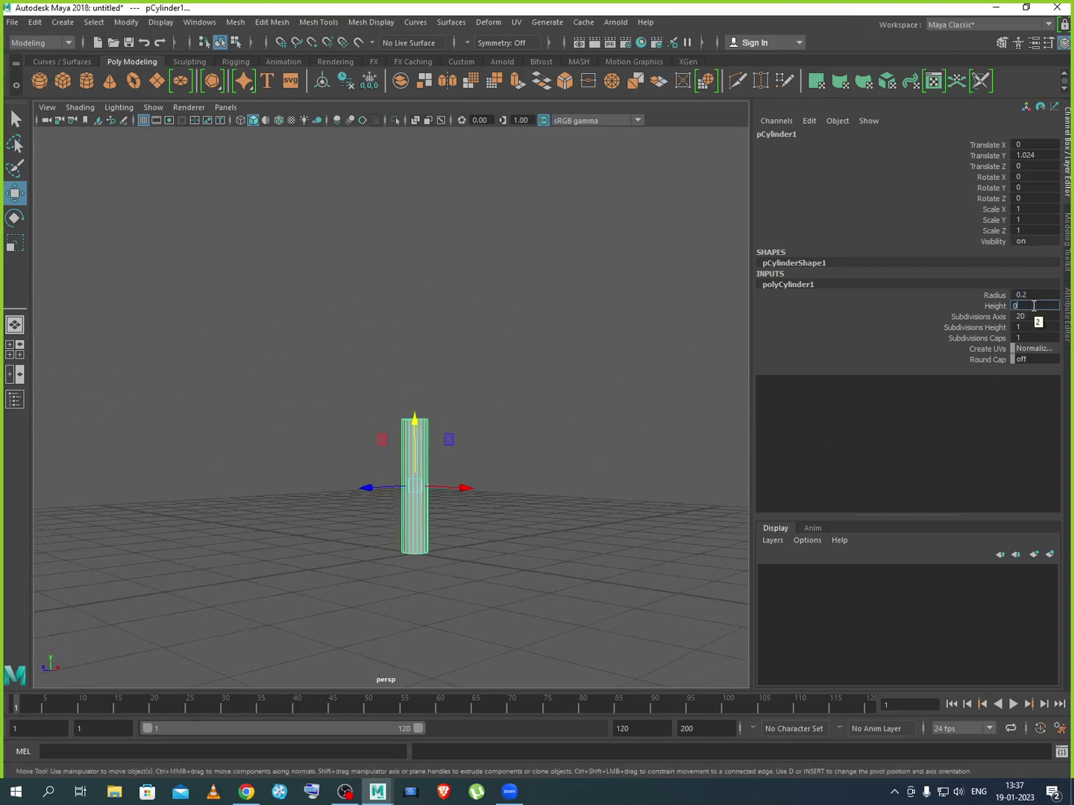
{"action": "key", "text": "Return"}
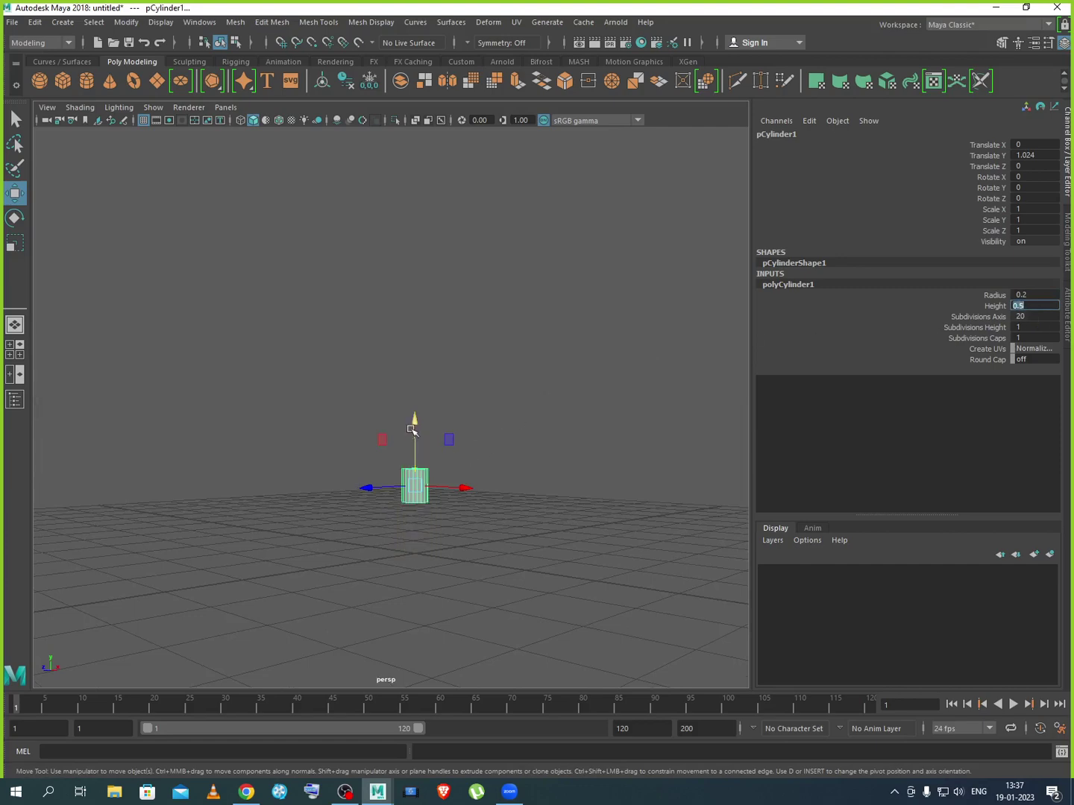
{"action": "left_click_drag", "start_coordinate": [412, 429], "coordinate": [426, 526]}
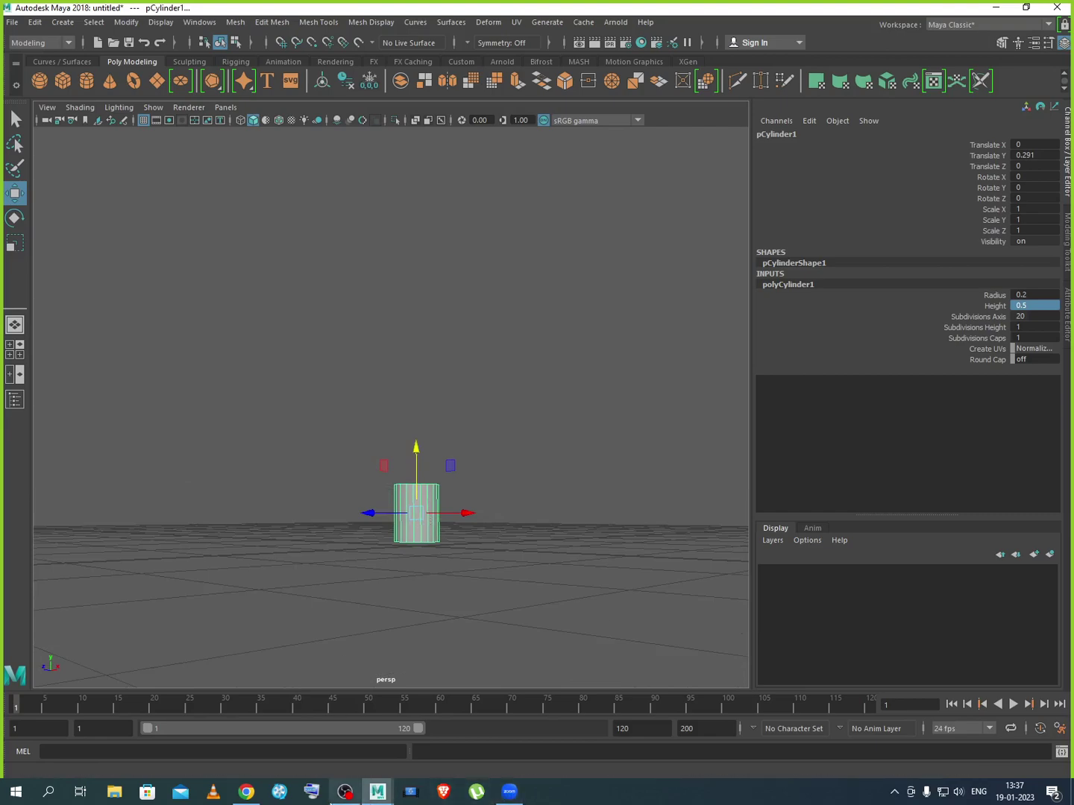
Switch to Chrome to check the base column in the revolving chair's 360° view, and return to Maya
{"action": "left_click", "coordinate": [246, 793]}
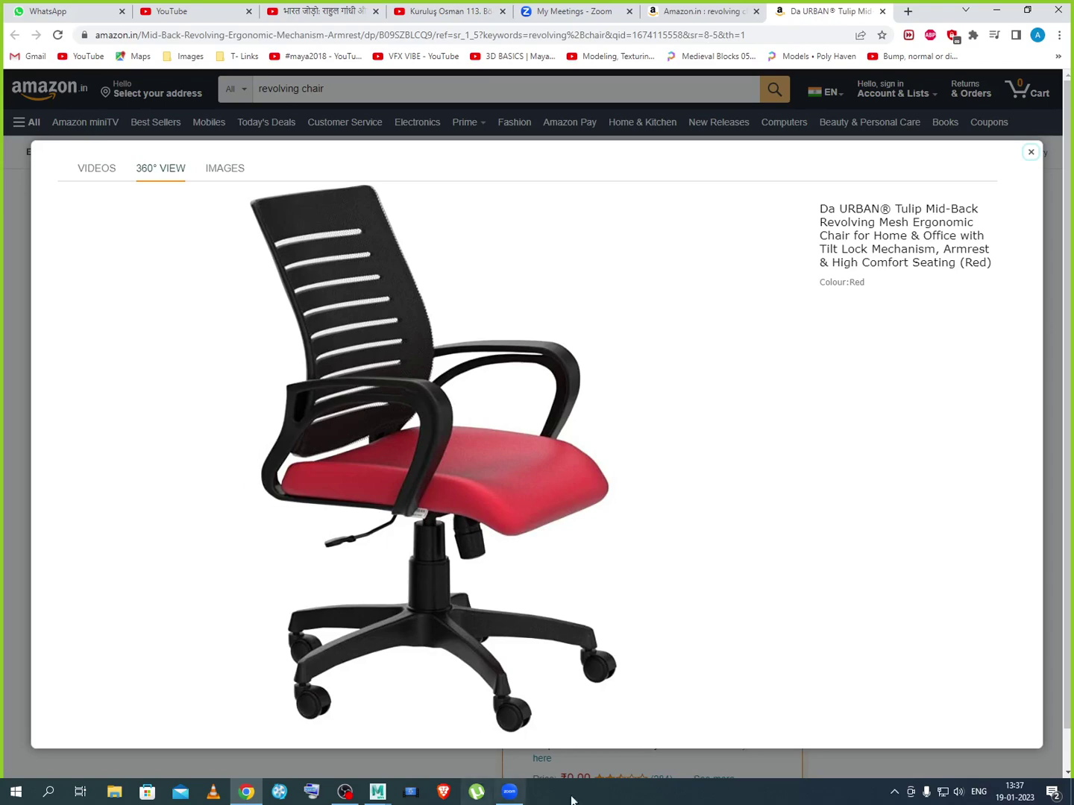
{"action": "left_click", "coordinate": [509, 791]}
{"action": "left_click", "coordinate": [718, 665]}
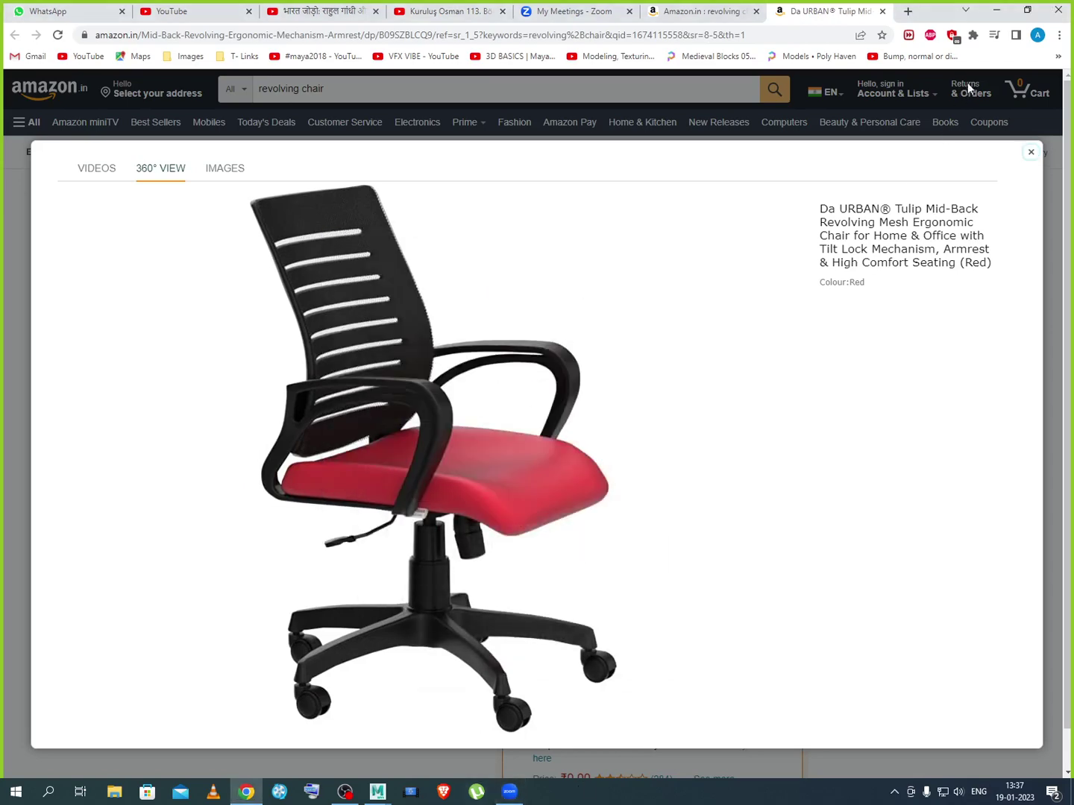
{"action": "left_click", "coordinate": [996, 10]}
Set the cylinder's cap subdivisions to 0
{"action": "scroll", "coordinate": [379, 568], "scroll_direction": "up", "scroll_amount": 3}
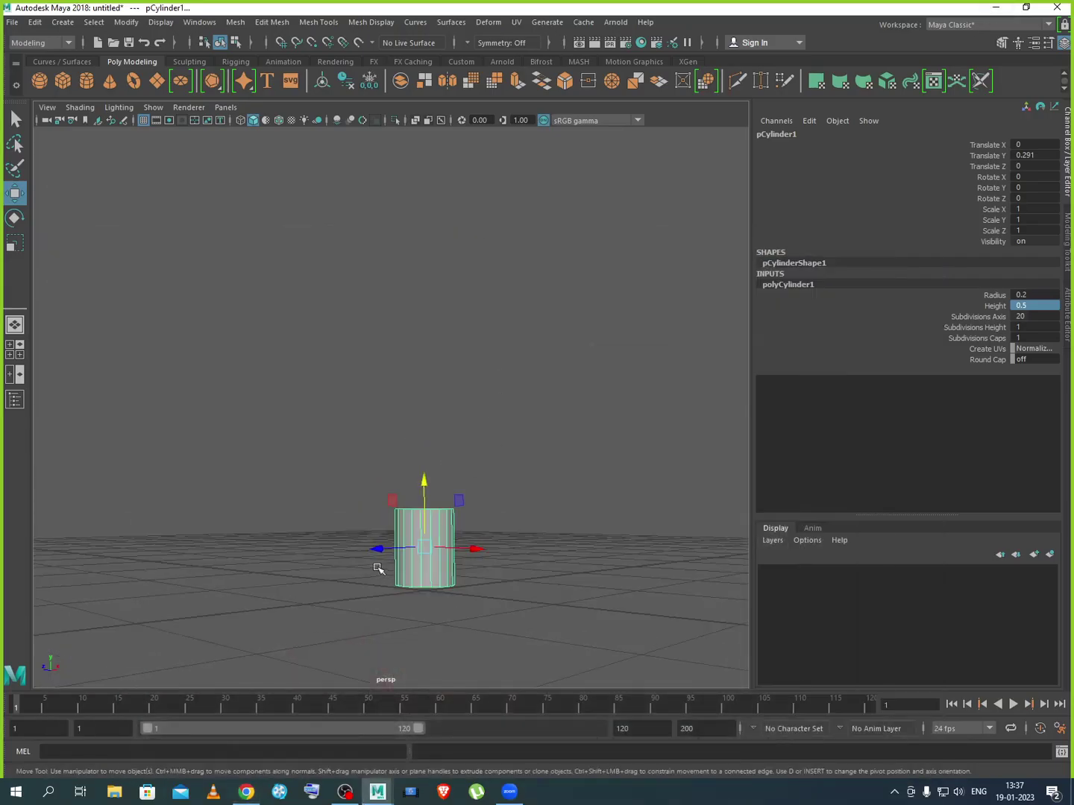
{"action": "left_click_drag", "start_coordinate": [425, 577], "coordinate": [429, 582], "text": "alt"}
{"action": "middle_click_drag", "start_coordinate": [429, 581], "coordinate": [441, 515], "text": "alt"}
{"action": "scroll", "coordinate": [441, 514], "scroll_direction": "up", "scroll_amount": 3}
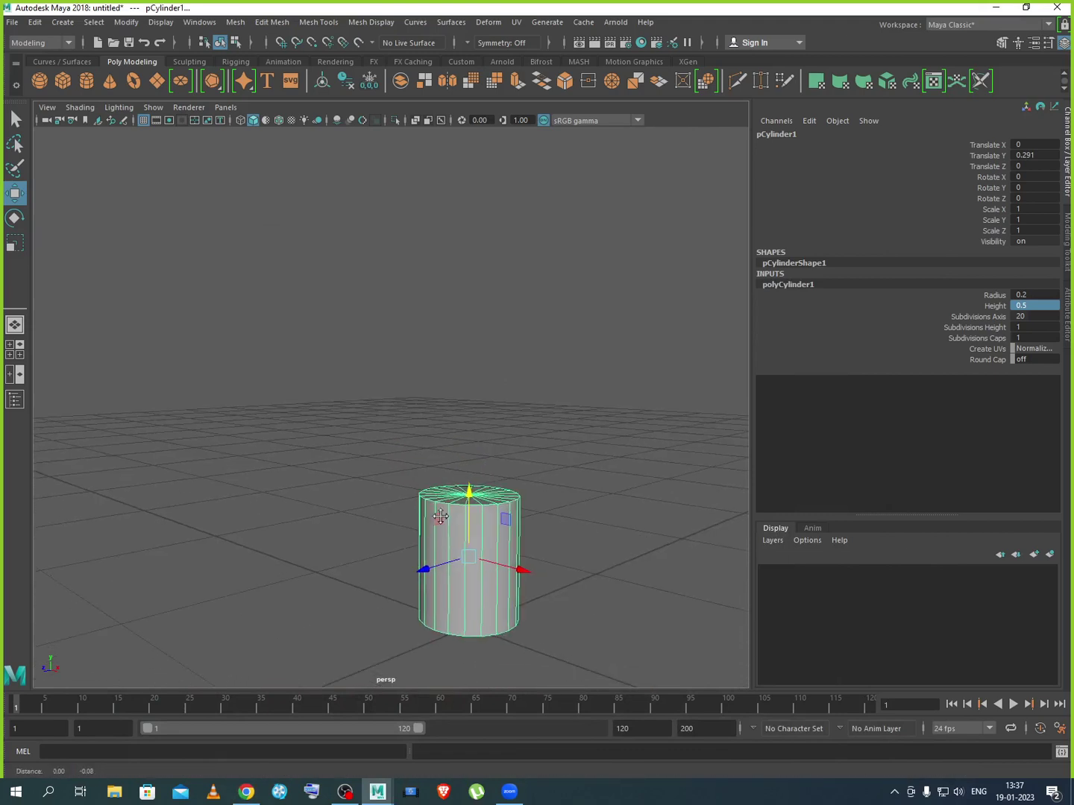
{"action": "double_click", "coordinate": [1015, 338]}
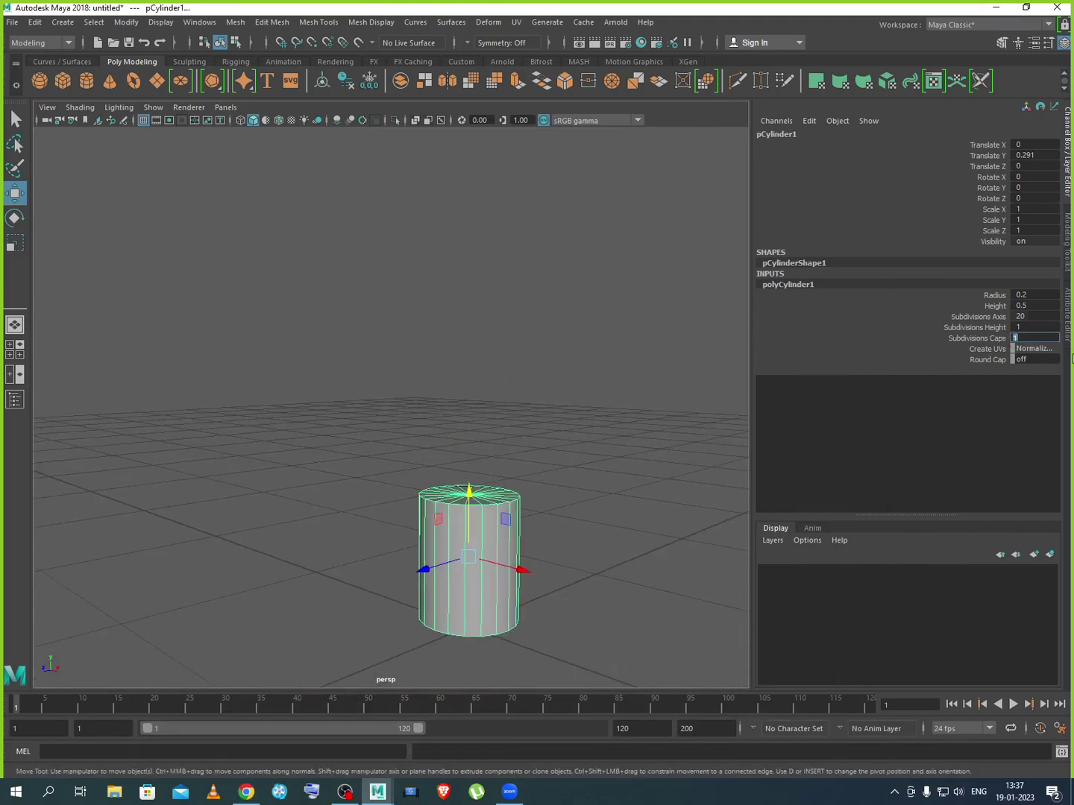
{"action": "type", "text": "0"}
{"action": "key", "text": "Return"}
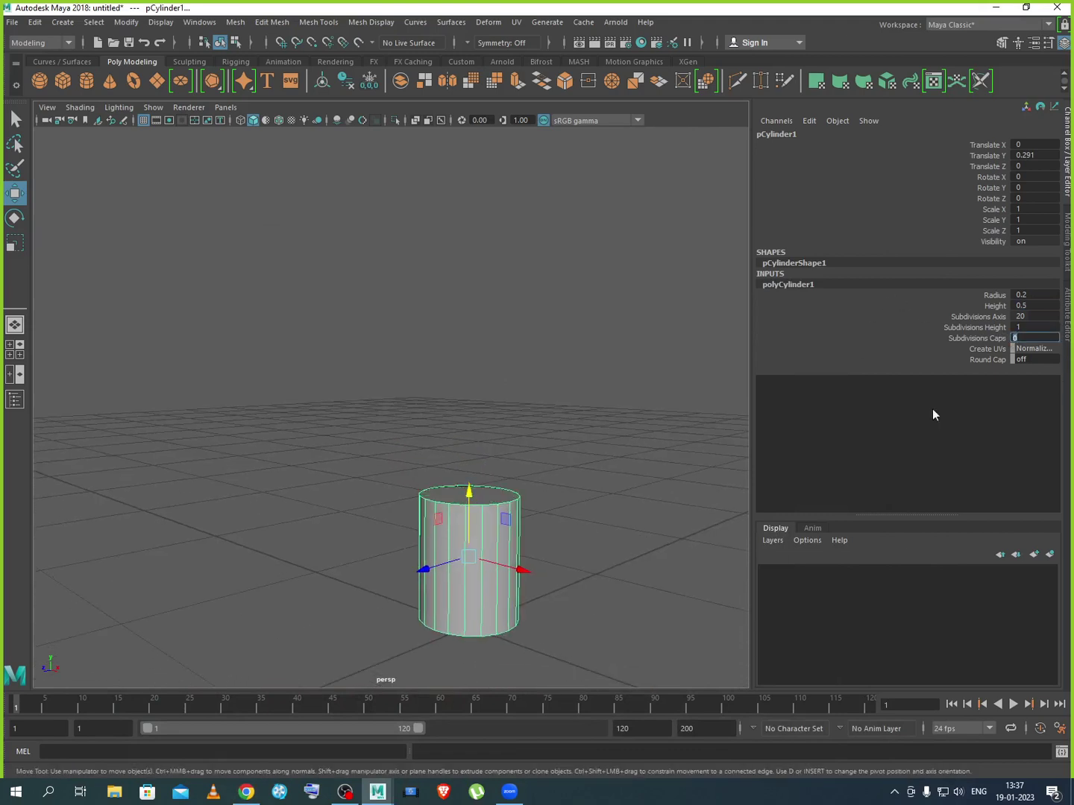
{"action": "left_click_drag", "start_coordinate": [581, 477], "coordinate": [477, 526], "text": "alt"}
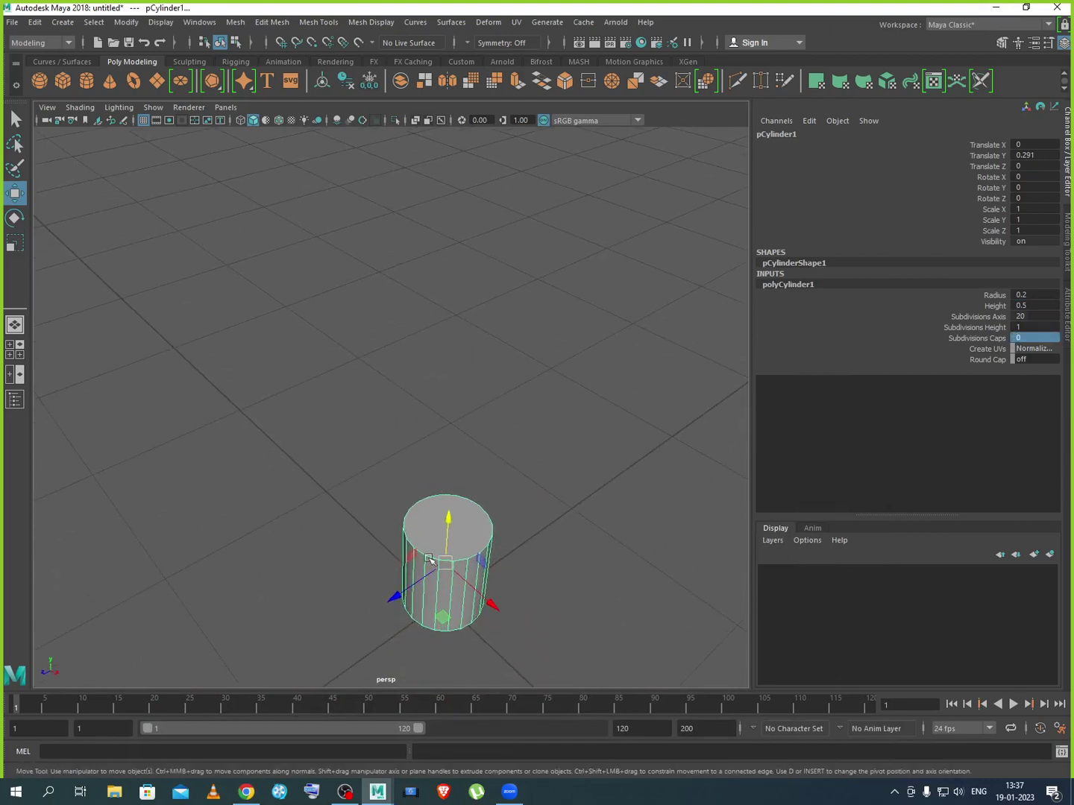
{"action": "left_click_drag", "start_coordinate": [521, 589], "coordinate": [525, 578], "text": "alt"}
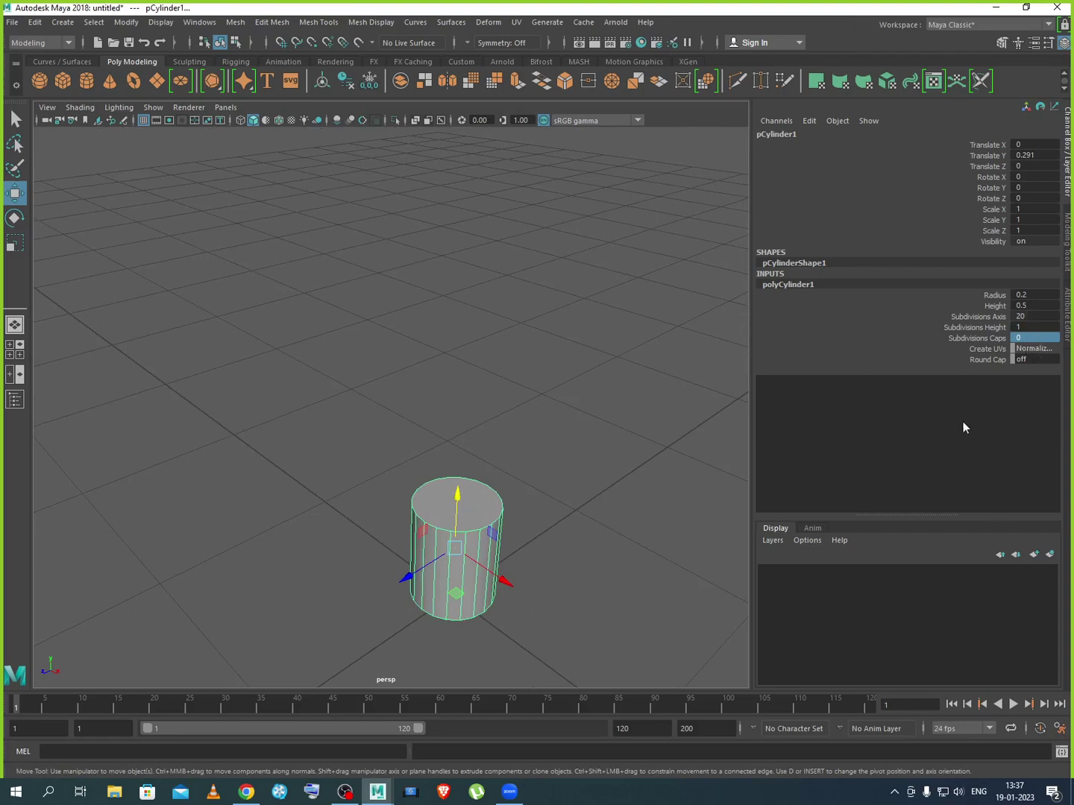
Set the cylinder's height subdivisions to 2
{"action": "double_click", "coordinate": [1027, 326]}
{"action": "type", "text": "2"}
{"action": "key", "text": "Return"}
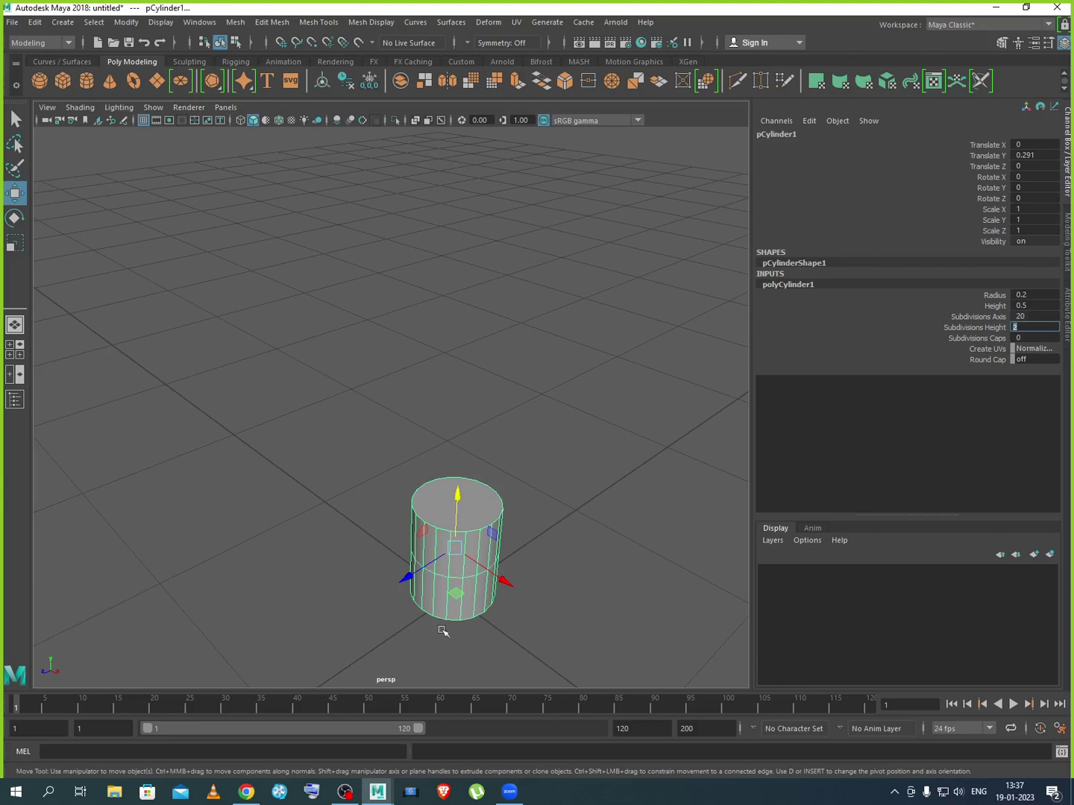
{"action": "left_click_drag", "start_coordinate": [490, 634], "coordinate": [499, 605], "text": "alt"}
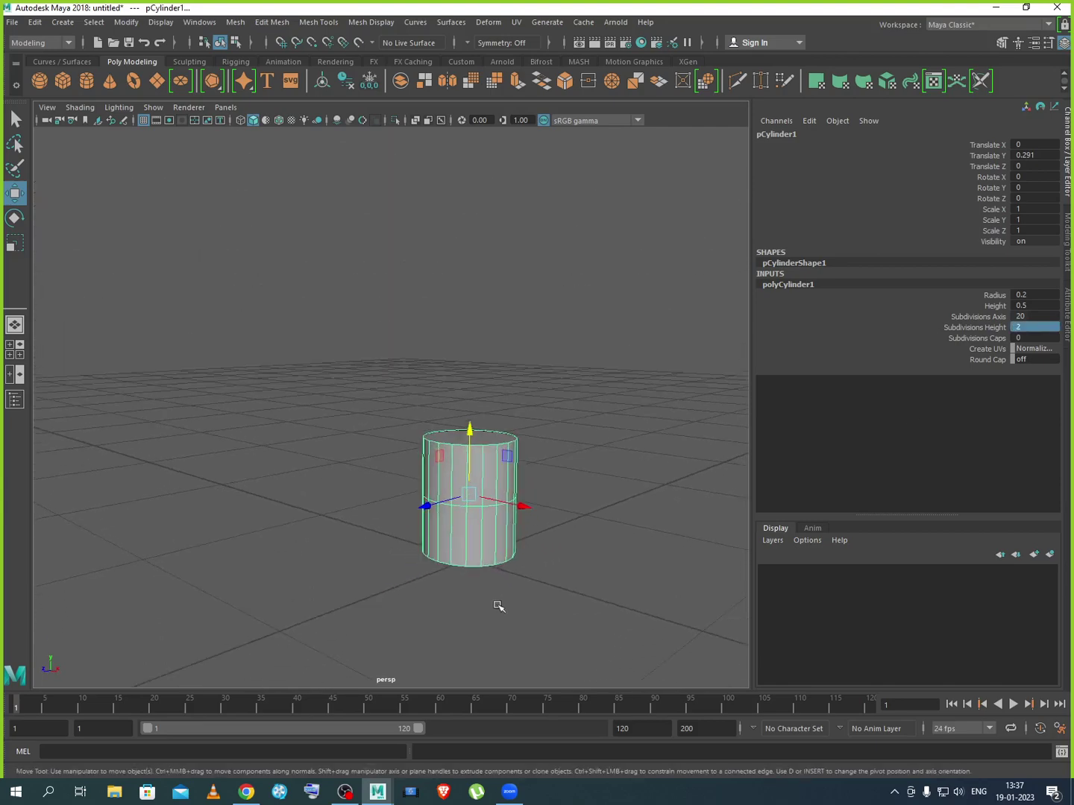
{"action": "scroll", "coordinate": [499, 605], "scroll_direction": "up", "scroll_amount": 3}
{"action": "middle_click_drag", "start_coordinate": [499, 606], "coordinate": [470, 674], "text": "alt"}
{"action": "middle_click_drag", "start_coordinate": [506, 628], "coordinate": [492, 548], "text": "alt"}
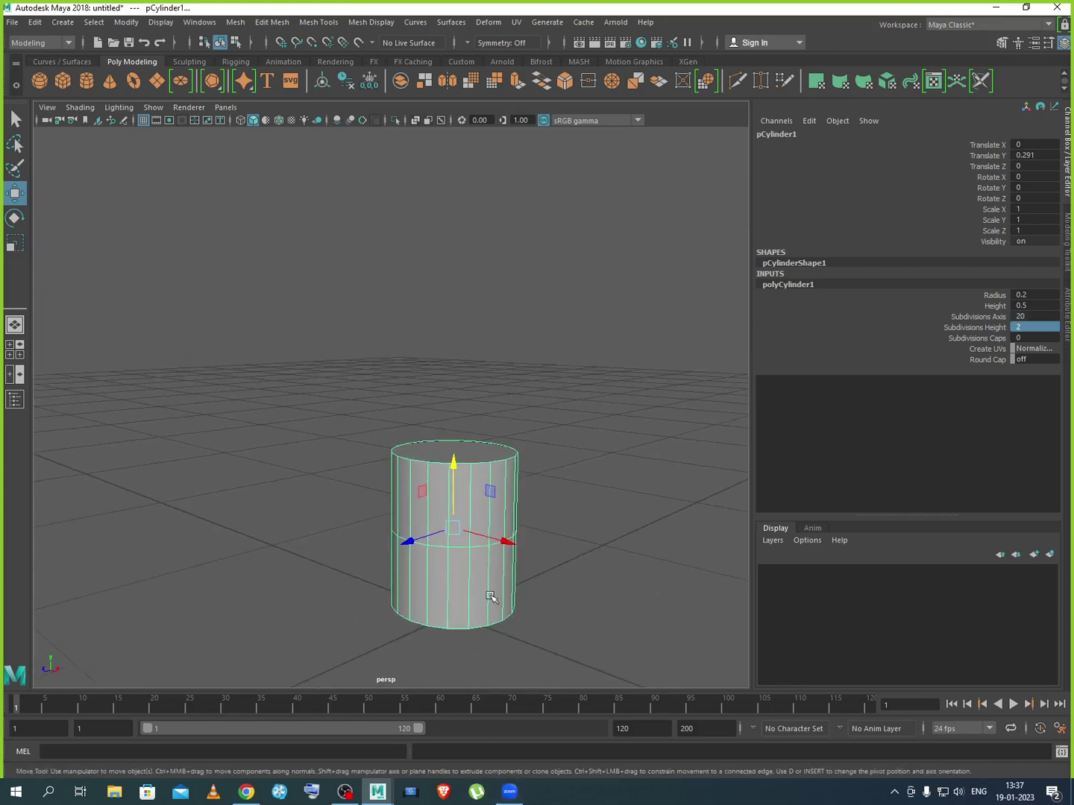
{"action": "left_click_drag", "start_coordinate": [489, 598], "coordinate": [486, 588], "text": "alt"}
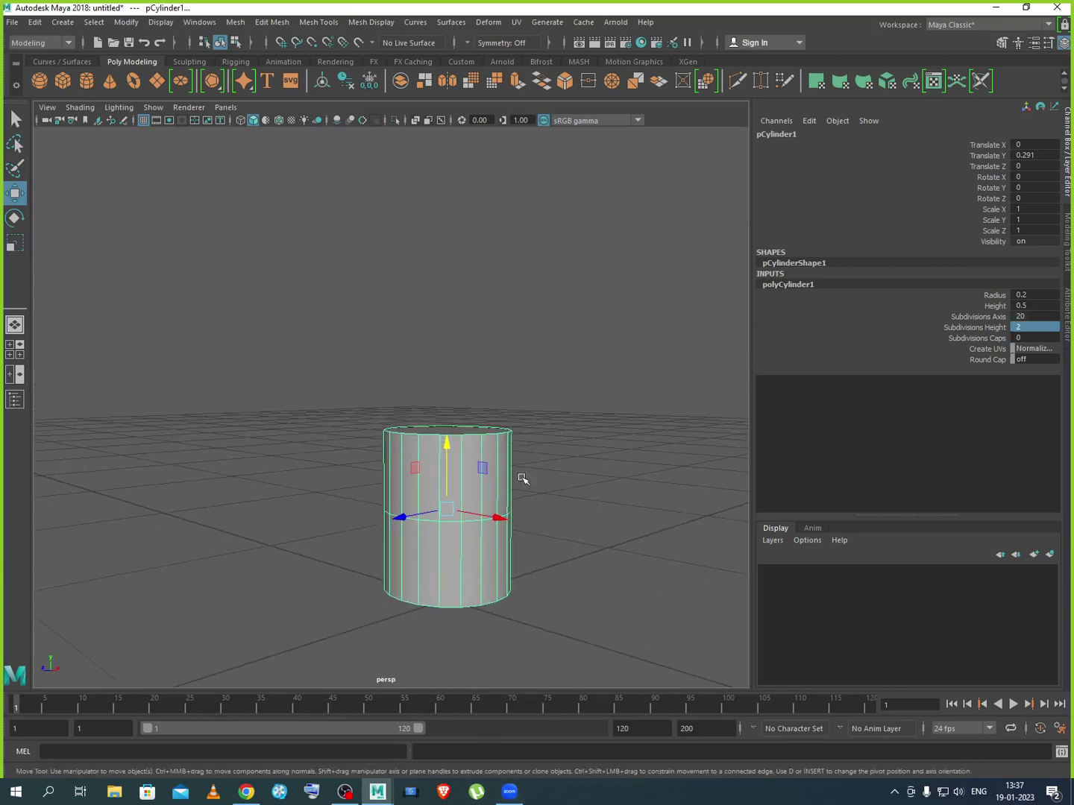
{"action": "left_click_drag", "start_coordinate": [460, 501], "coordinate": [463, 498], "text": "alt"}
{"action": "scroll", "coordinate": [462, 499], "scroll_direction": "up", "scroll_amount": 3}
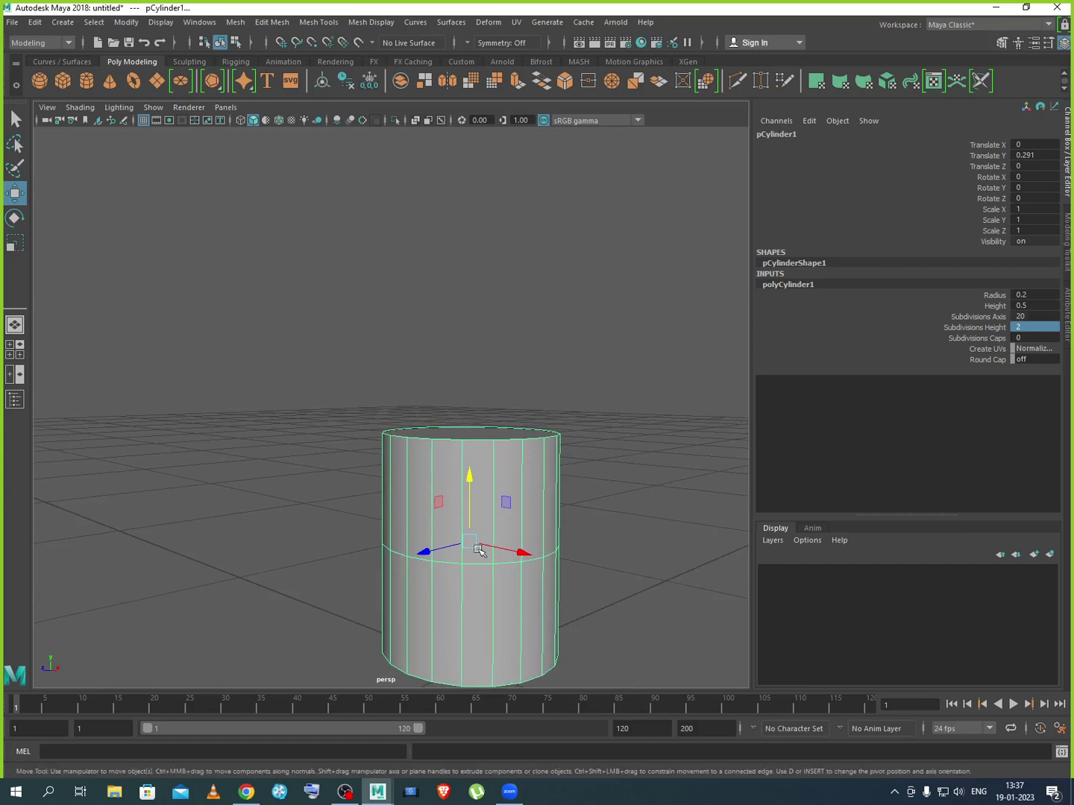
{"action": "middle_click_drag", "start_coordinate": [478, 550], "coordinate": [481, 505], "text": "alt"}
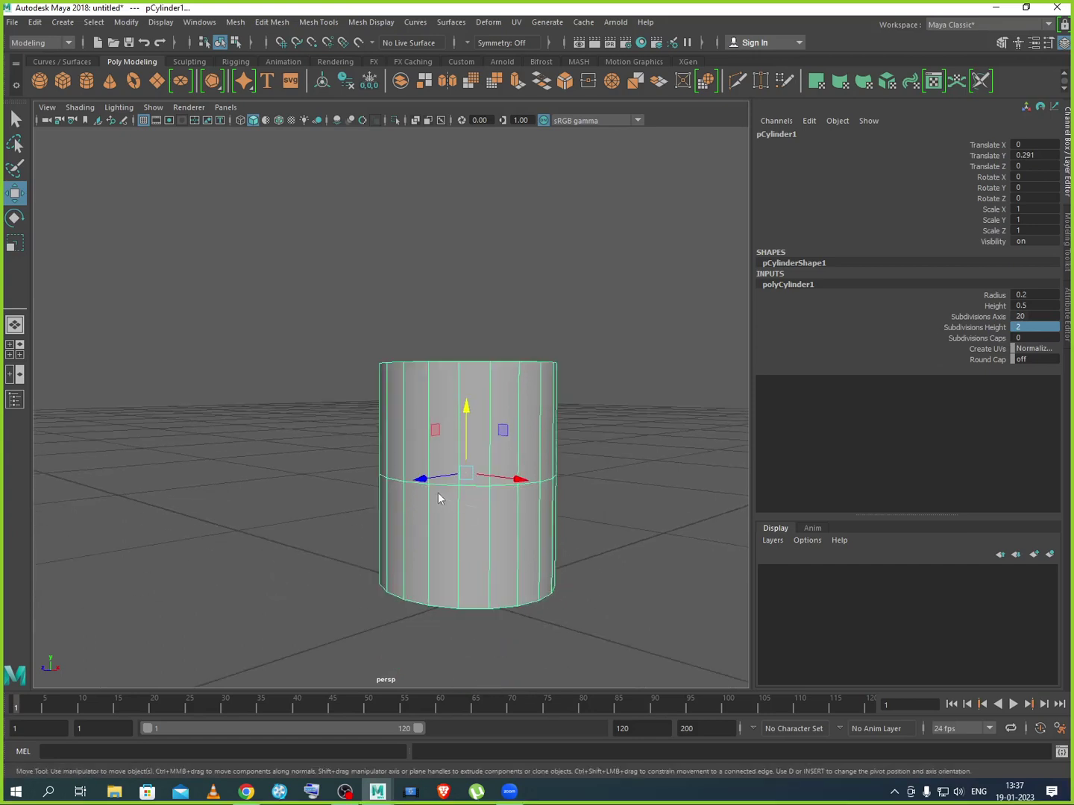
In vertex mode in the side view, move the cylinder's middle ring of vertices down close to its base
{"action": "right_click_drag", "start_coordinate": [481, 405], "coordinate": [408, 406]}
{"action": "key", "text": "space"}
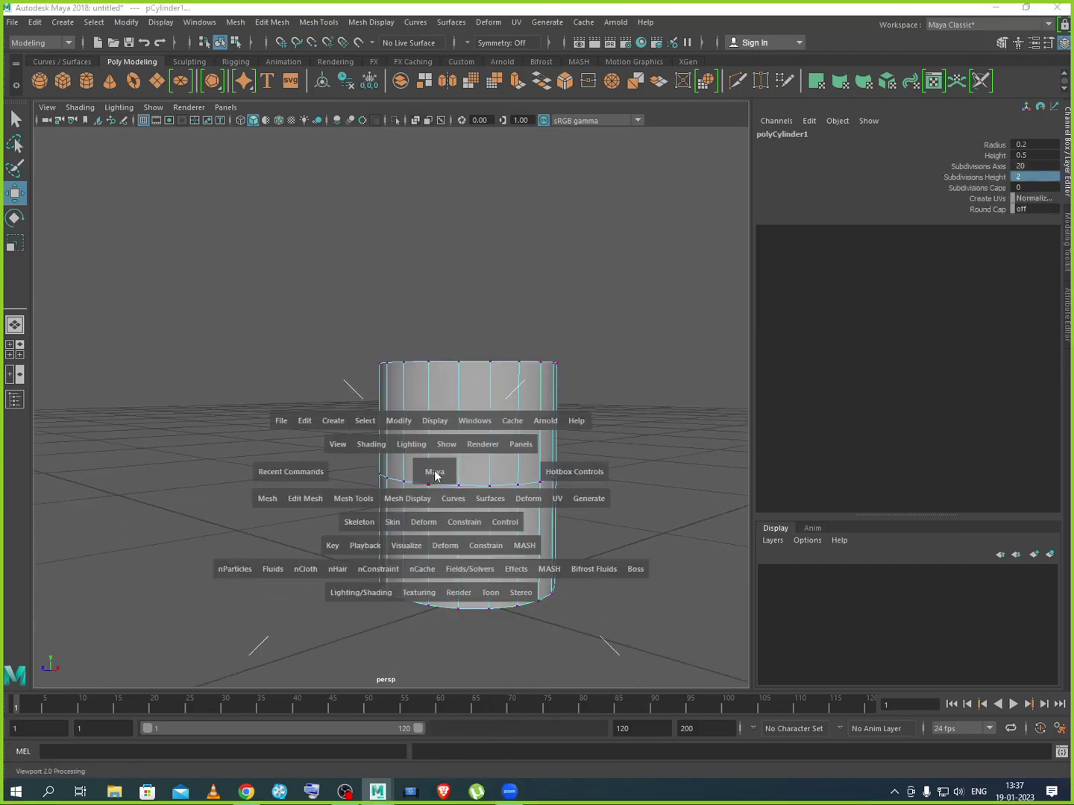
{"action": "key", "text": "space"}
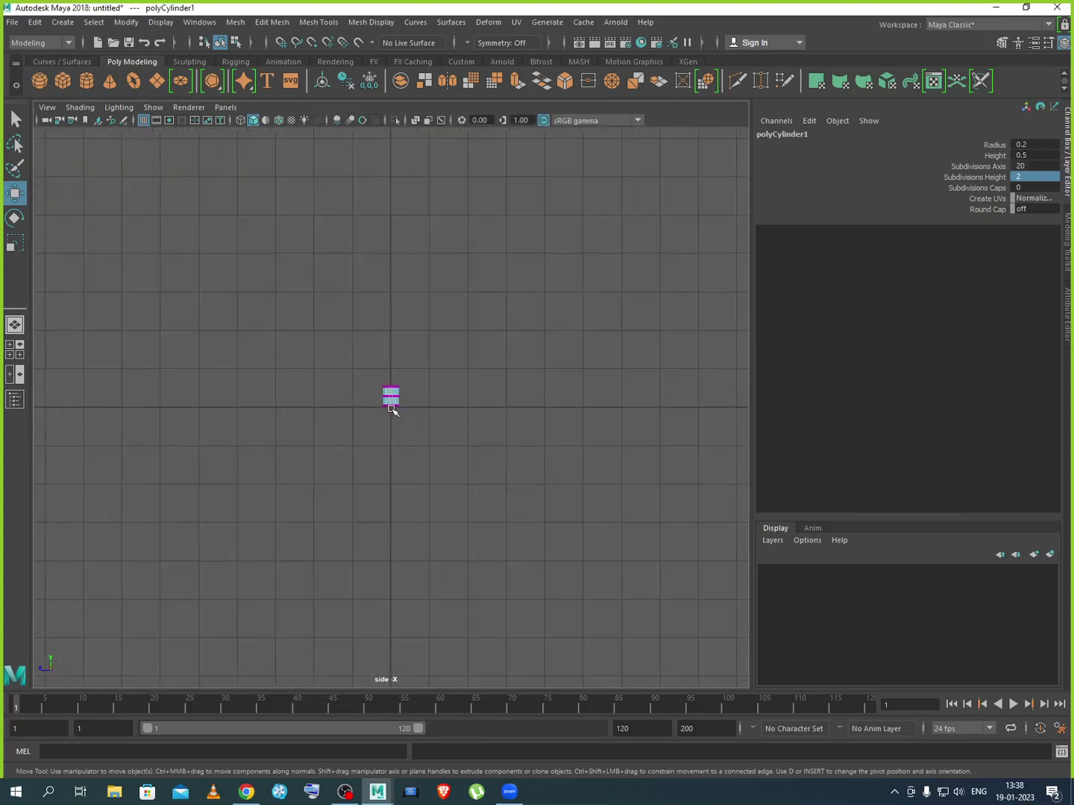
{"action": "scroll", "coordinate": [392, 400], "scroll_direction": "up", "scroll_amount": 15}
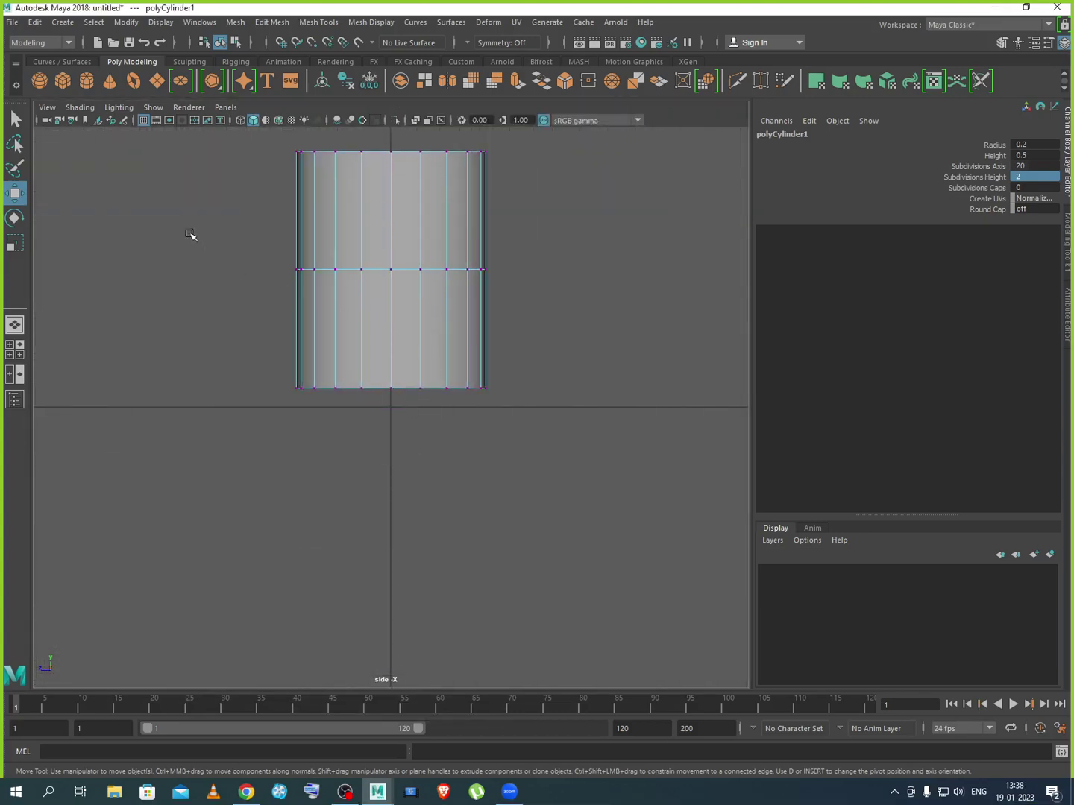
{"action": "left_click_drag", "start_coordinate": [191, 234], "coordinate": [541, 299]}
{"action": "left_click_drag", "start_coordinate": [398, 215], "coordinate": [394, 300]}
{"action": "scroll", "coordinate": [445, 277], "scroll_direction": "down", "scroll_amount": 10}
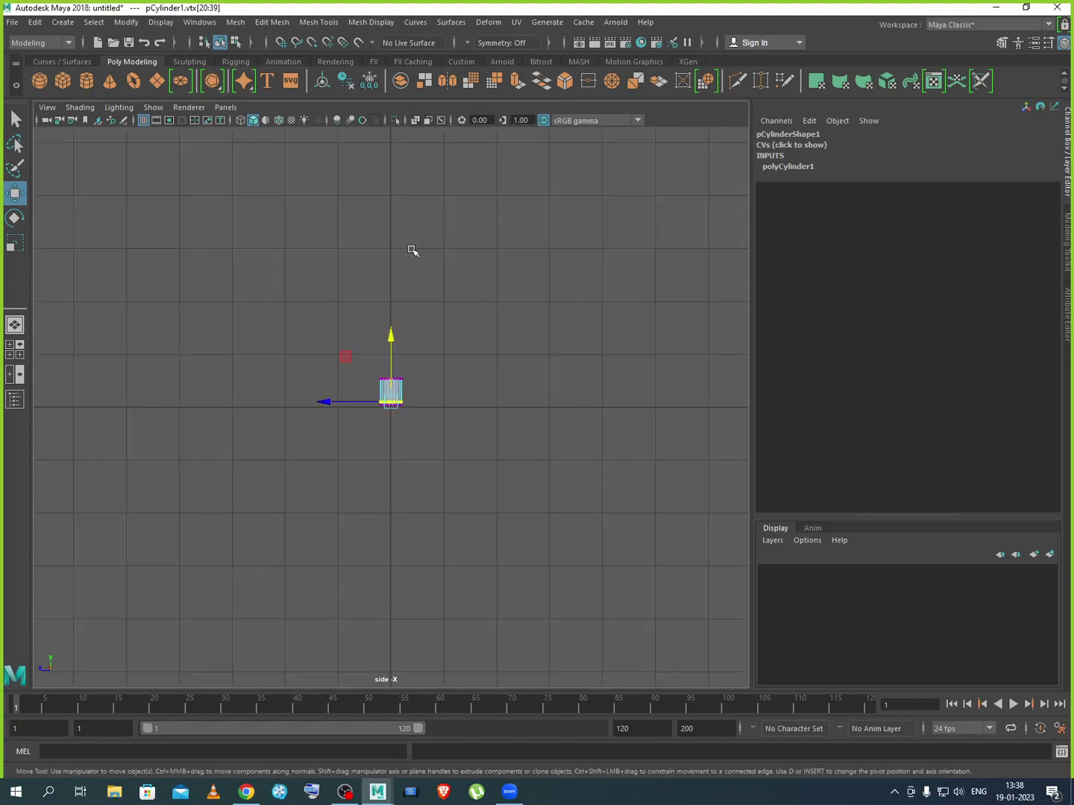
Raise the lowered vertex ring slightly to about Y 0.164, roughly a quarter of the way up the cylinder
{"action": "scroll", "coordinate": [369, 379], "scroll_direction": "up", "scroll_amount": 4}
{"action": "scroll", "coordinate": [399, 391], "scroll_direction": "up", "scroll_amount": 2}
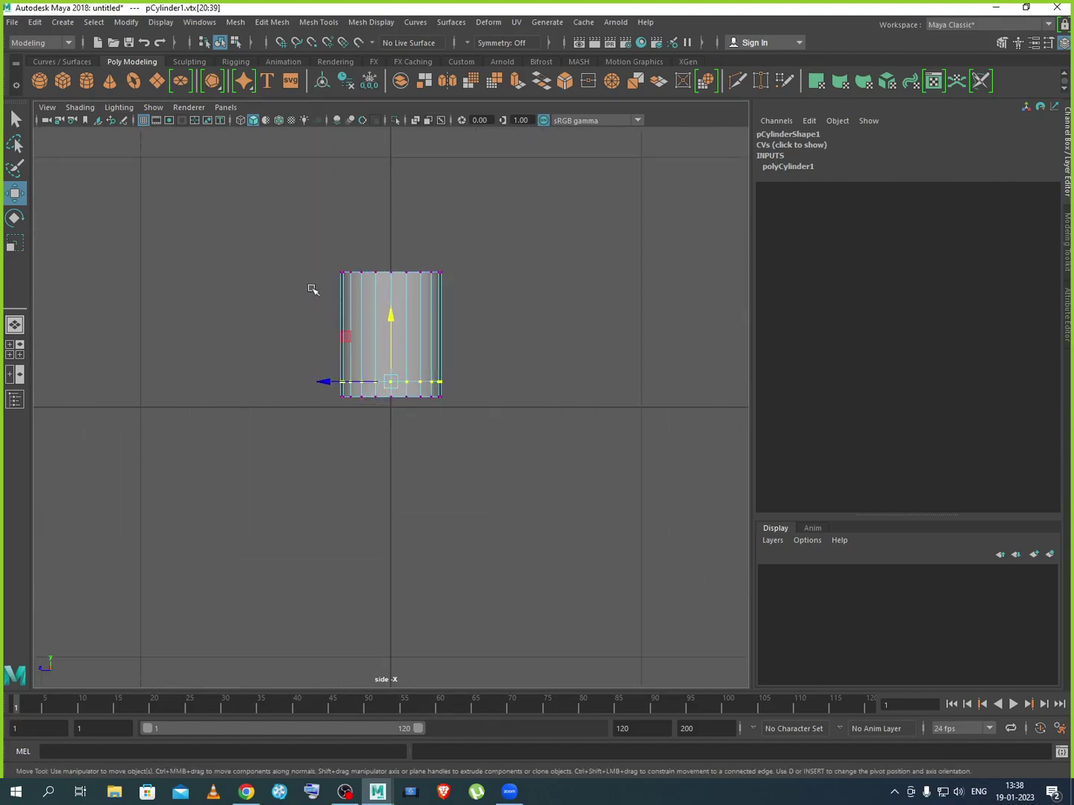
{"action": "left_click_drag", "start_coordinate": [333, 263], "coordinate": [439, 278]}
{"action": "left_click_drag", "start_coordinate": [295, 361], "coordinate": [493, 387]}
{"action": "left_click_drag", "start_coordinate": [393, 349], "coordinate": [391, 328]}
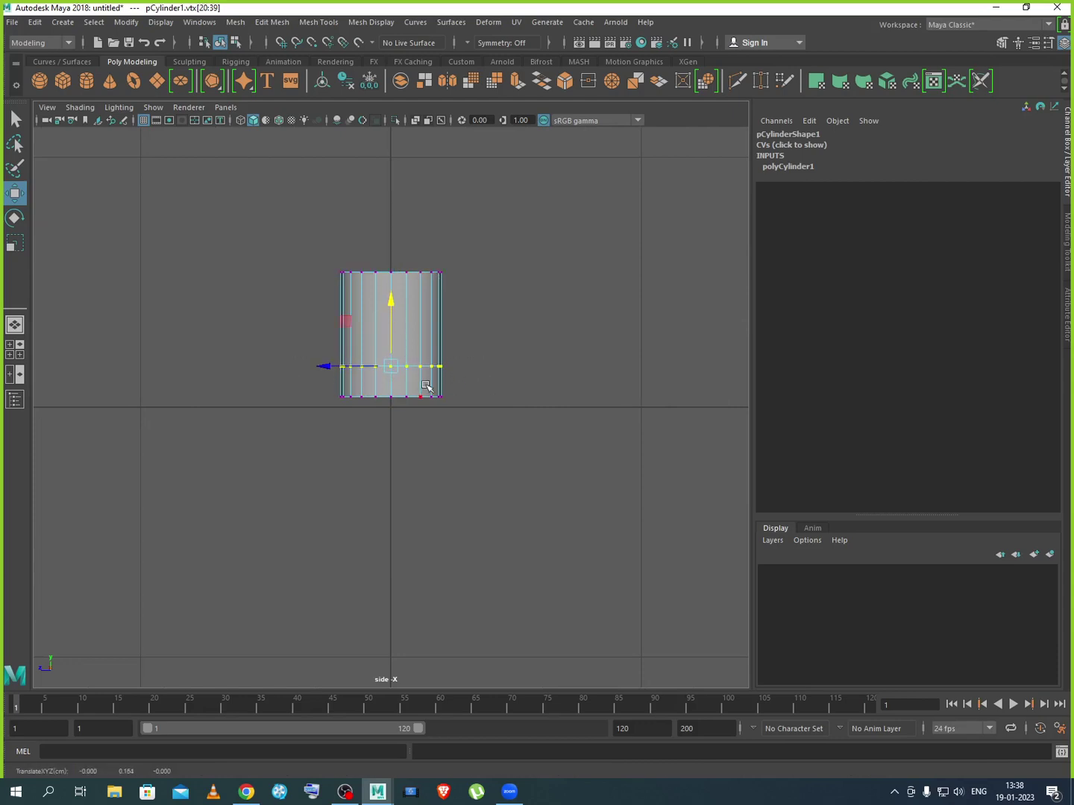
Select the cylinder's bottom band of faces and scale it slightly inward uniformly so the column tapers toward its base
{"action": "right_click_drag", "start_coordinate": [426, 384], "coordinate": [425, 425]}
{"action": "left_click", "coordinate": [425, 426]}
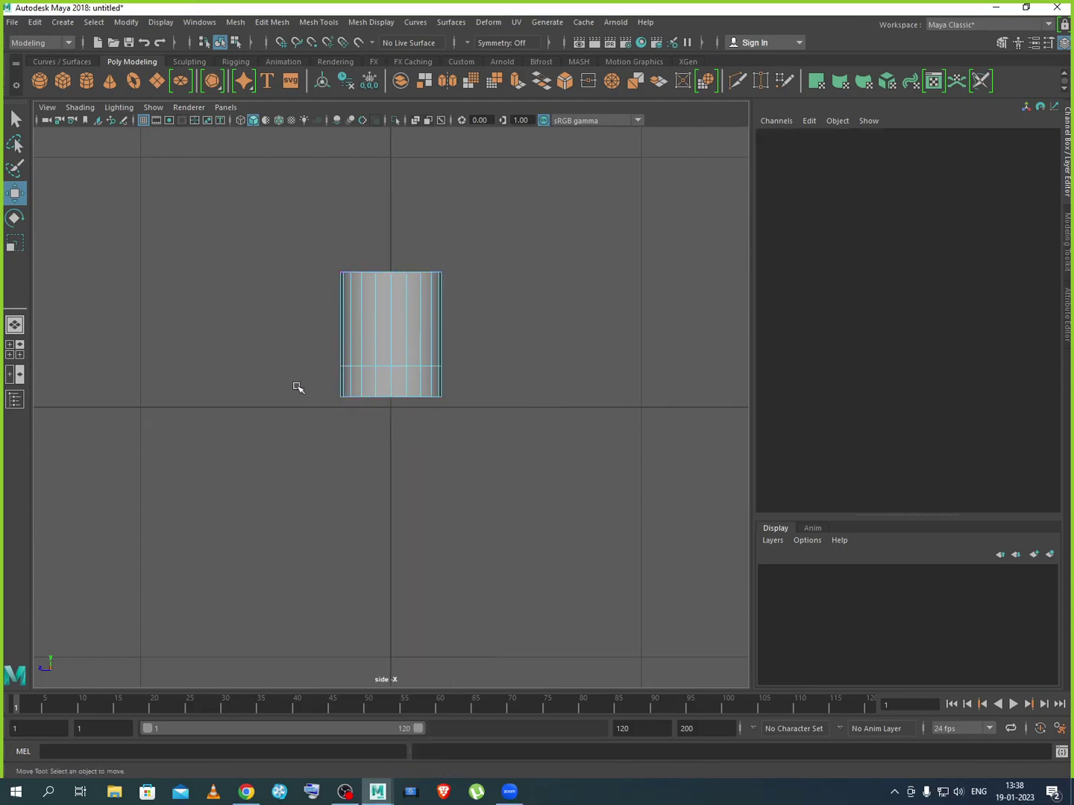
{"action": "left_click_drag", "start_coordinate": [297, 384], "coordinate": [424, 389]}
{"action": "left_click_drag", "start_coordinate": [490, 388], "coordinate": [517, 392]}
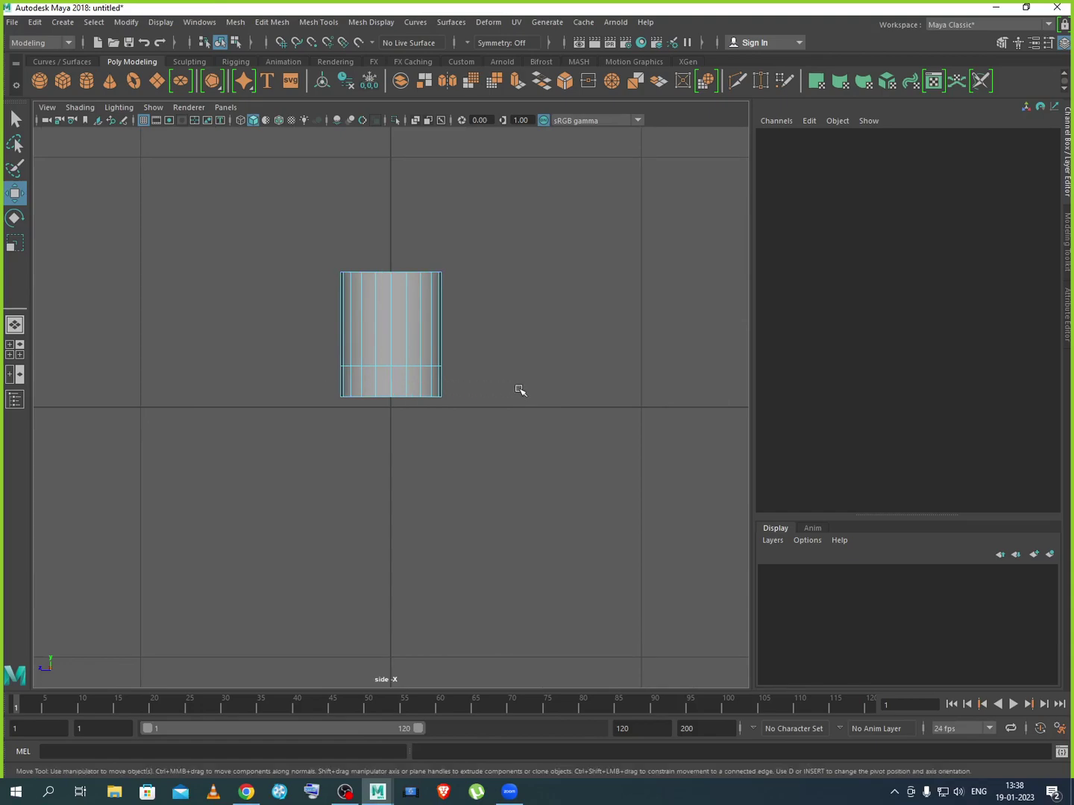
{"action": "key", "text": "space"}
{"action": "key", "text": "space"}
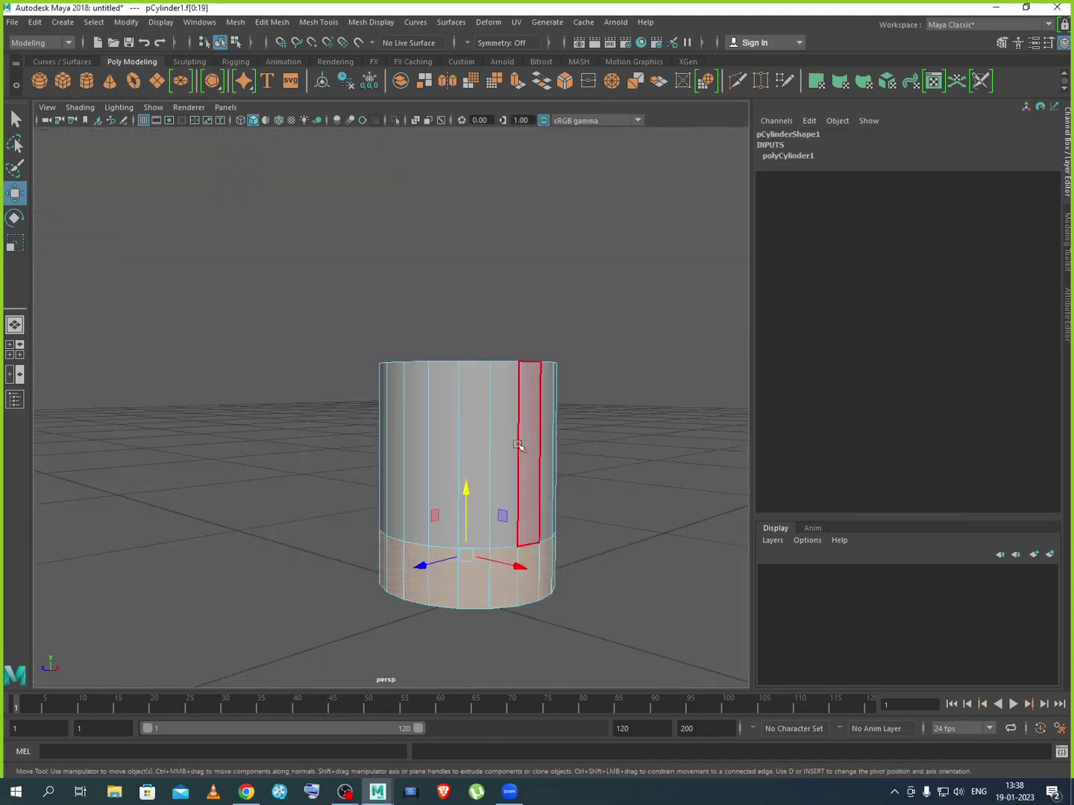
{"action": "left_click_drag", "start_coordinate": [500, 461], "coordinate": [475, 450], "text": "alt"}
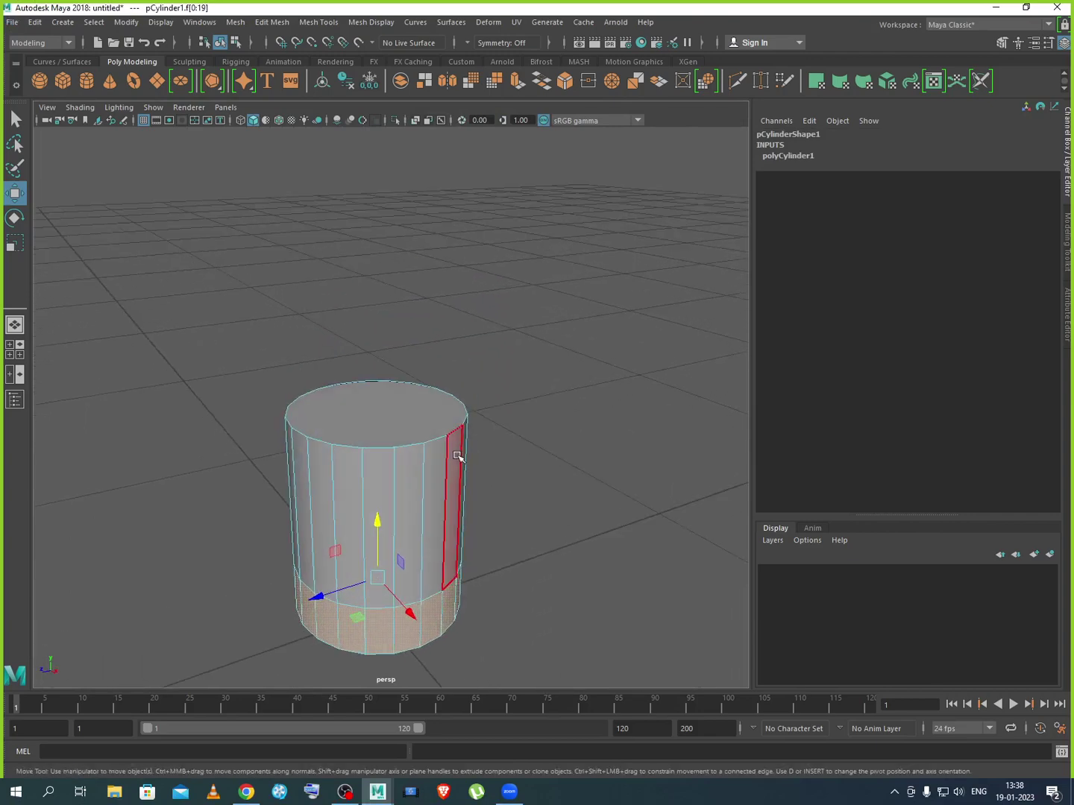
{"action": "key", "text": "r"}
{"action": "left_click_drag", "start_coordinate": [380, 575], "coordinate": [361, 562]}
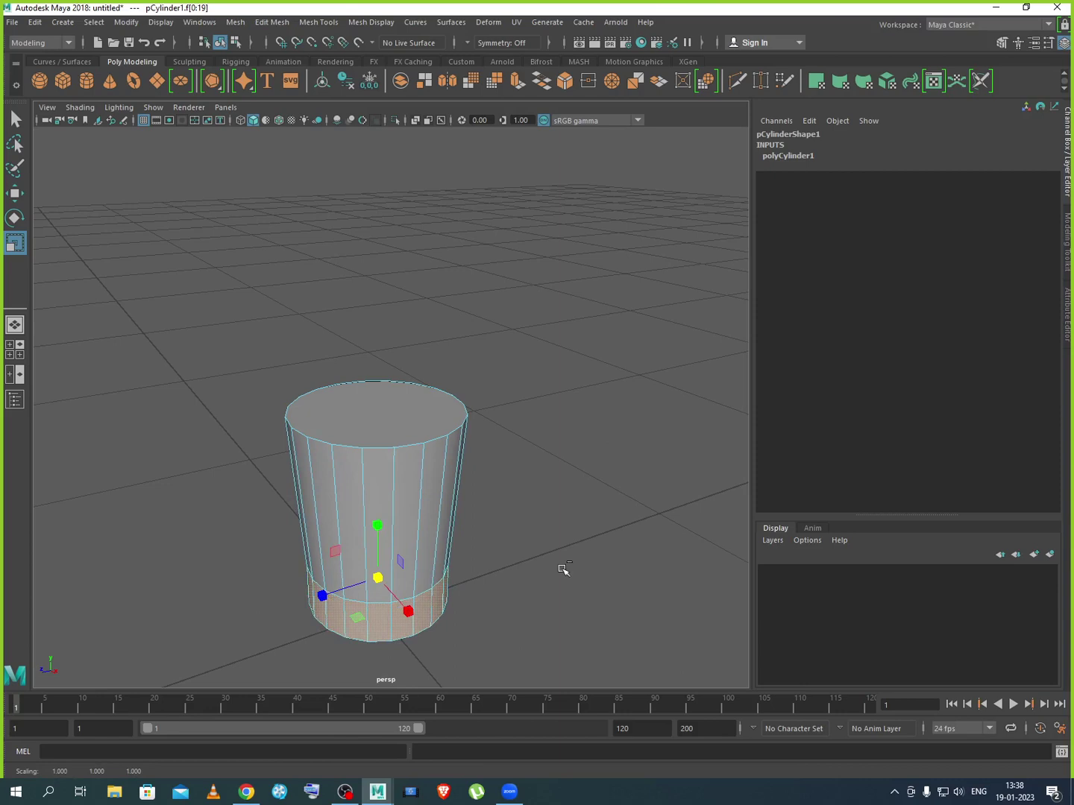
In vertex mode, scale the cylinder's bottom ring of vertices inward uniformly so only the lowest band tapers, and return to object mode
{"action": "left_click_drag", "start_coordinate": [414, 589], "coordinate": [460, 482], "text": "alt"}
{"action": "right_click_drag", "start_coordinate": [455, 471], "coordinate": [392, 406]}
{"action": "left_click_drag", "start_coordinate": [255, 463], "coordinate": [677, 565]}
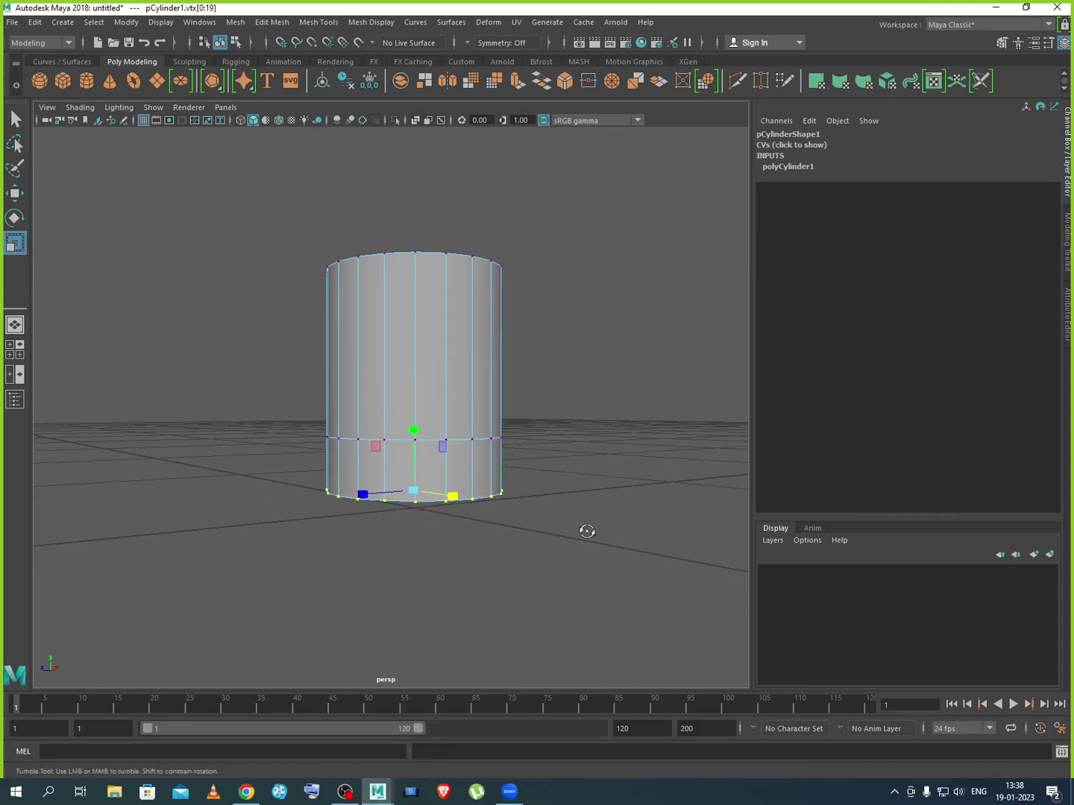
{"action": "left_click_drag", "start_coordinate": [584, 530], "coordinate": [333, 556], "text": "alt"}
{"action": "right_click_drag", "start_coordinate": [333, 556], "coordinate": [525, 554], "text": "alt"}
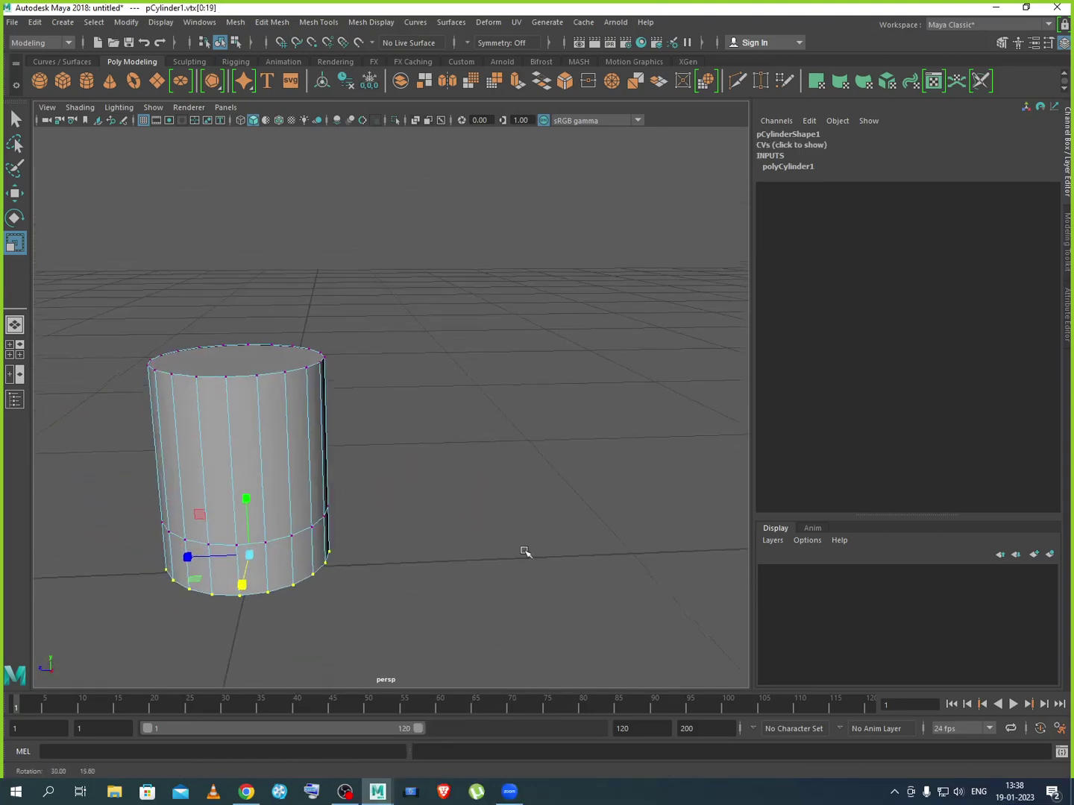
{"action": "left_click_drag", "start_coordinate": [251, 561], "coordinate": [212, 529]}
{"action": "left_click_drag", "start_coordinate": [336, 600], "coordinate": [364, 513], "text": "alt"}
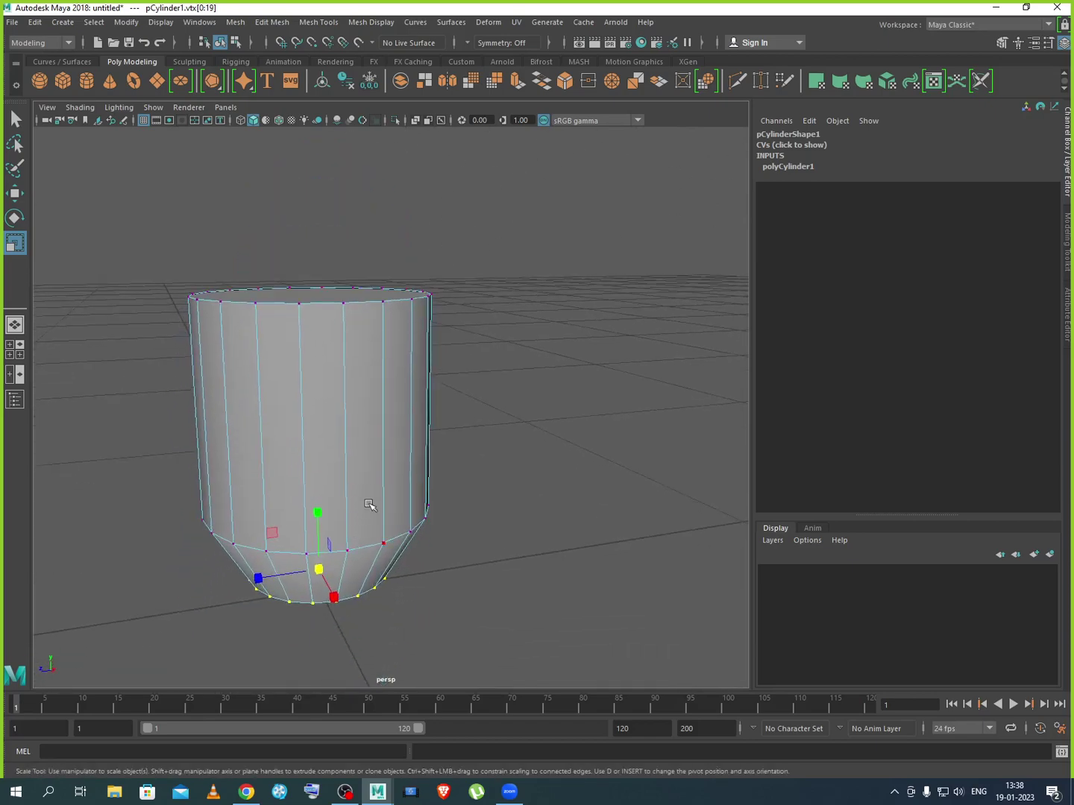
{"action": "right_click", "coordinate": [373, 505]}
{"action": "right_click_drag", "start_coordinate": [373, 498], "coordinate": [437, 385]}
{"action": "left_click", "coordinate": [467, 459]}
{"action": "scroll", "coordinate": [438, 533], "scroll_direction": "down", "scroll_amount": 6}
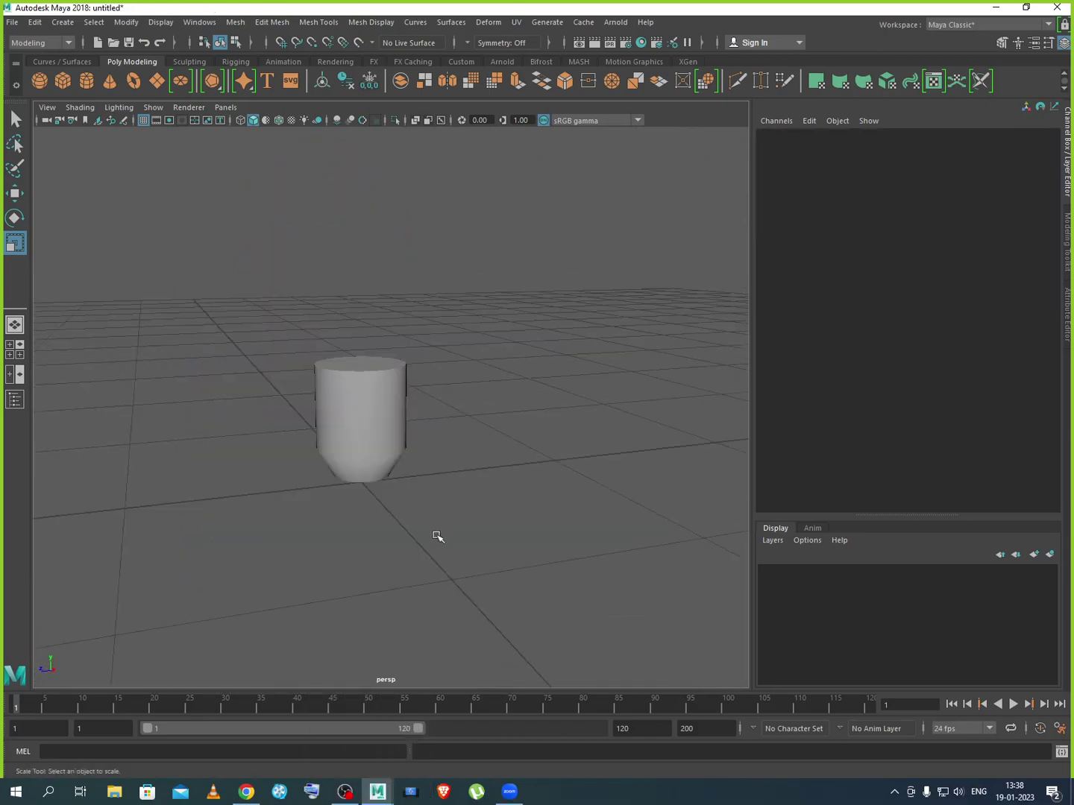
Switch to Chrome to check the base hub on the Amazon chair reference and return to Maya
{"action": "mouse_move", "coordinate": [436, 535]}
{"action": "left_mouse_down", "text": "alt"}
{"action": "mouse_move", "coordinate": [416, 530]}
{"action": "mouse_move", "coordinate": [427, 526]}
{"action": "left_mouse_up", "text": "alt"}
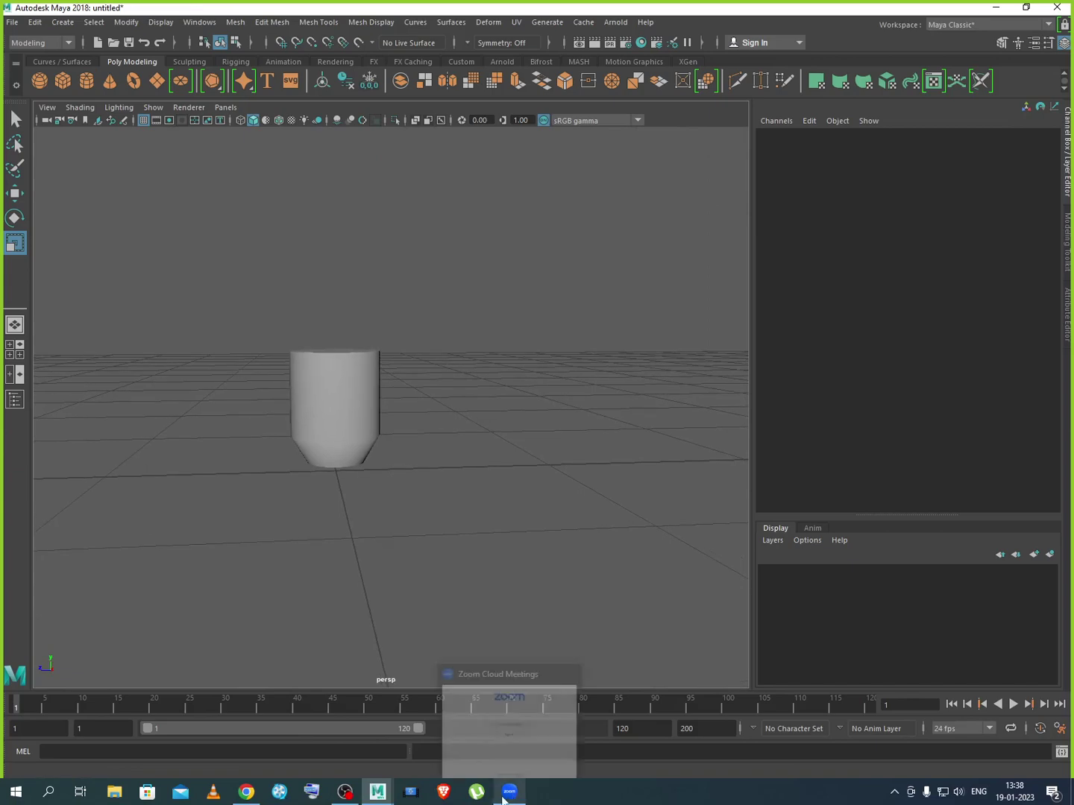
{"action": "mouse_move", "coordinate": [354, 800]}
{"action": "left_click", "coordinate": [246, 791]}
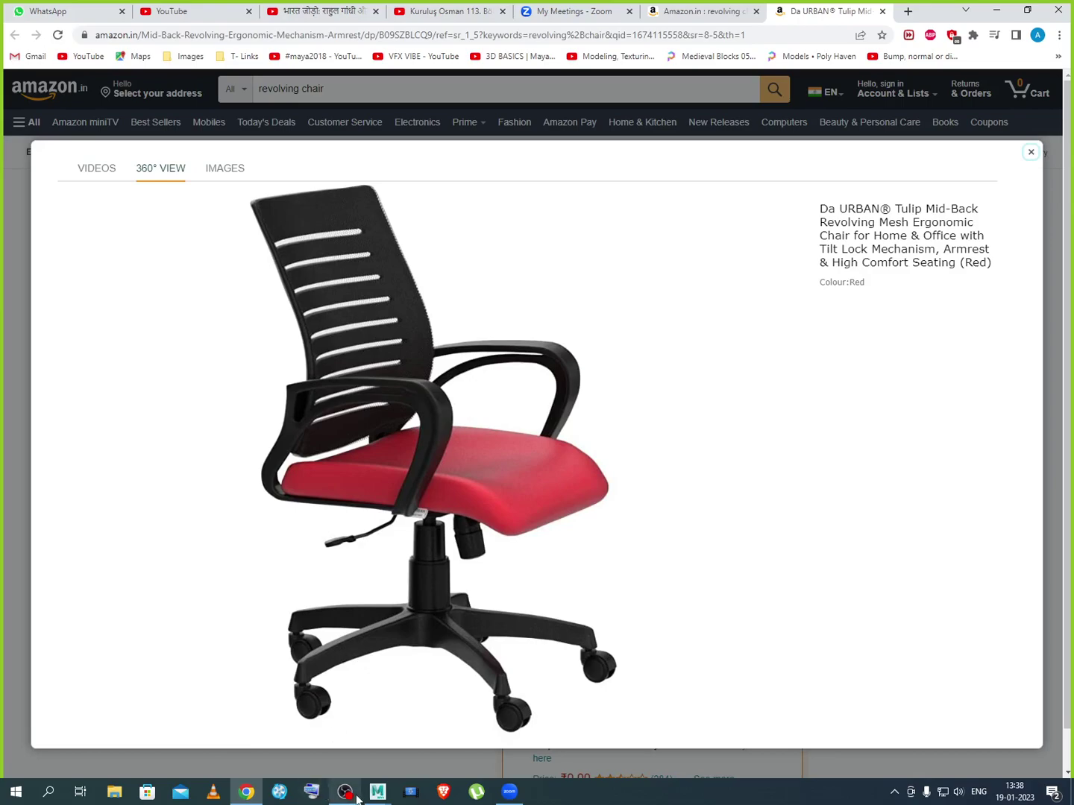
{"action": "mouse_move", "coordinate": [378, 791]}
{"action": "left_click", "coordinate": [440, 724]}
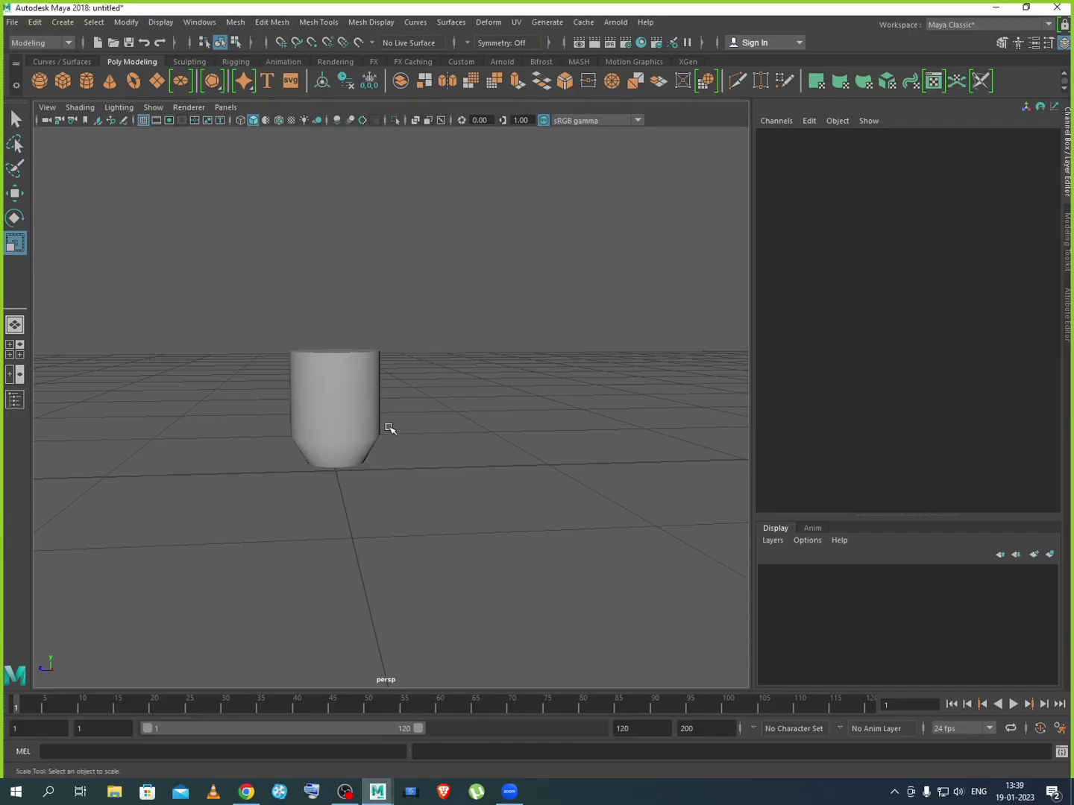
In the side view, move the cylinder's top ring of vertices down to shorten the hub by about a quarter
{"action": "left_click_drag", "start_coordinate": [391, 429], "coordinate": [384, 414], "text": "alt"}
{"action": "left_click", "coordinate": [344, 395]}
{"action": "key", "text": "space"}
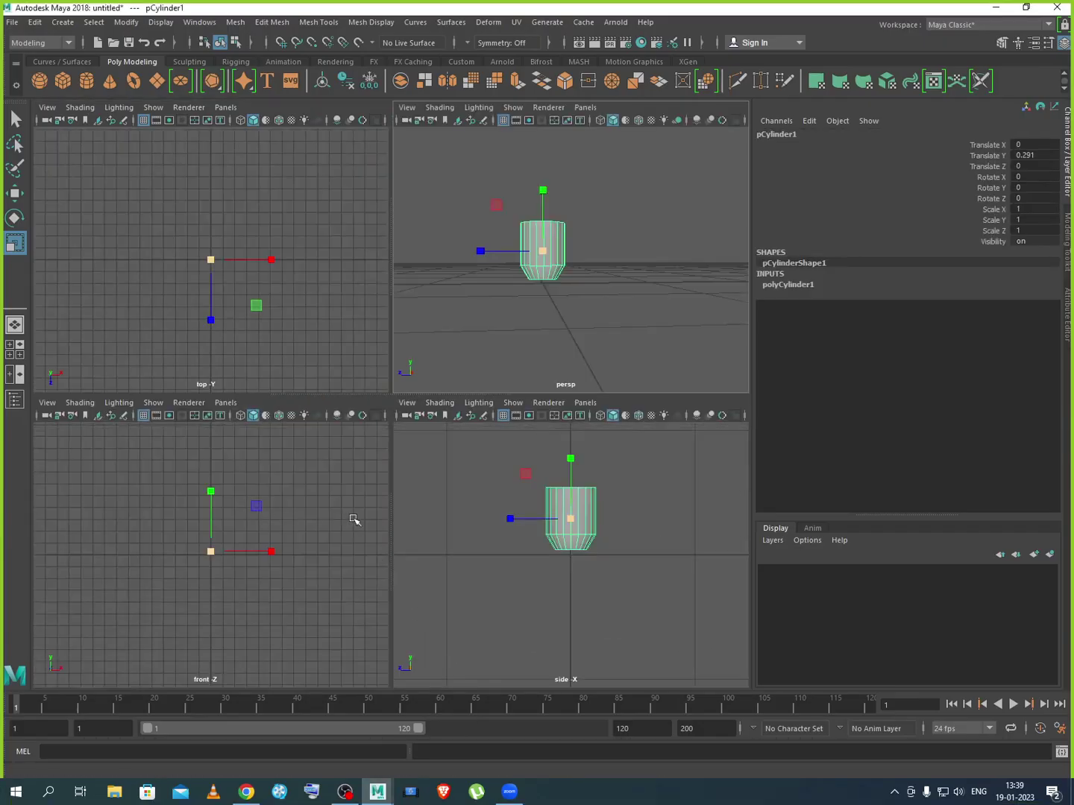
{"action": "key", "text": "space"}
{"action": "right_click_drag", "start_coordinate": [409, 307], "coordinate": [342, 305]}
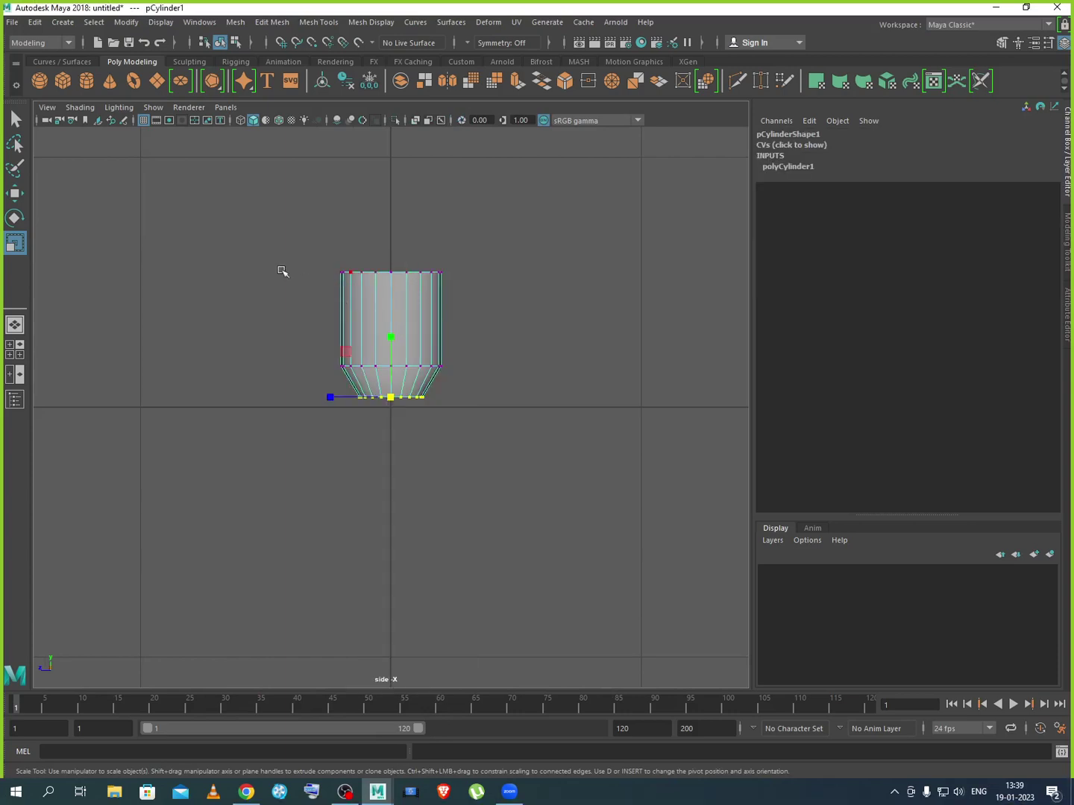
{"action": "left_click_drag", "start_coordinate": [267, 251], "coordinate": [500, 306]}
{"action": "key", "text": "w"}
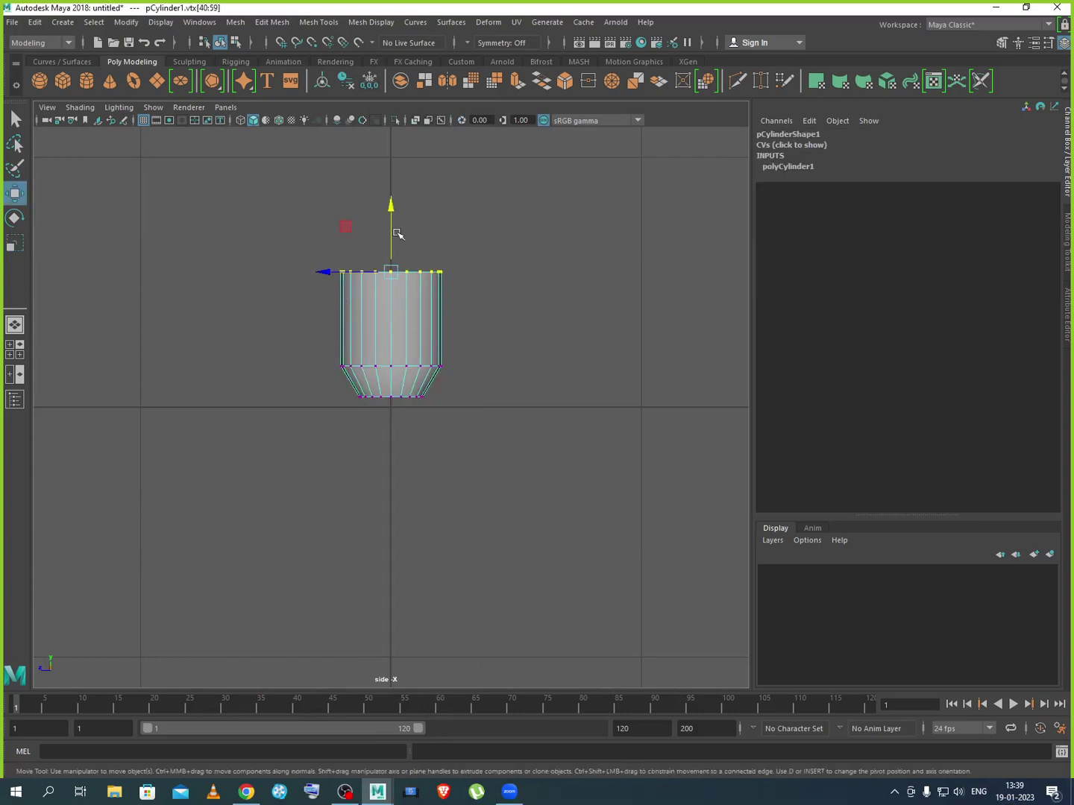
{"action": "left_click_drag", "start_coordinate": [390, 219], "coordinate": [389, 264]}
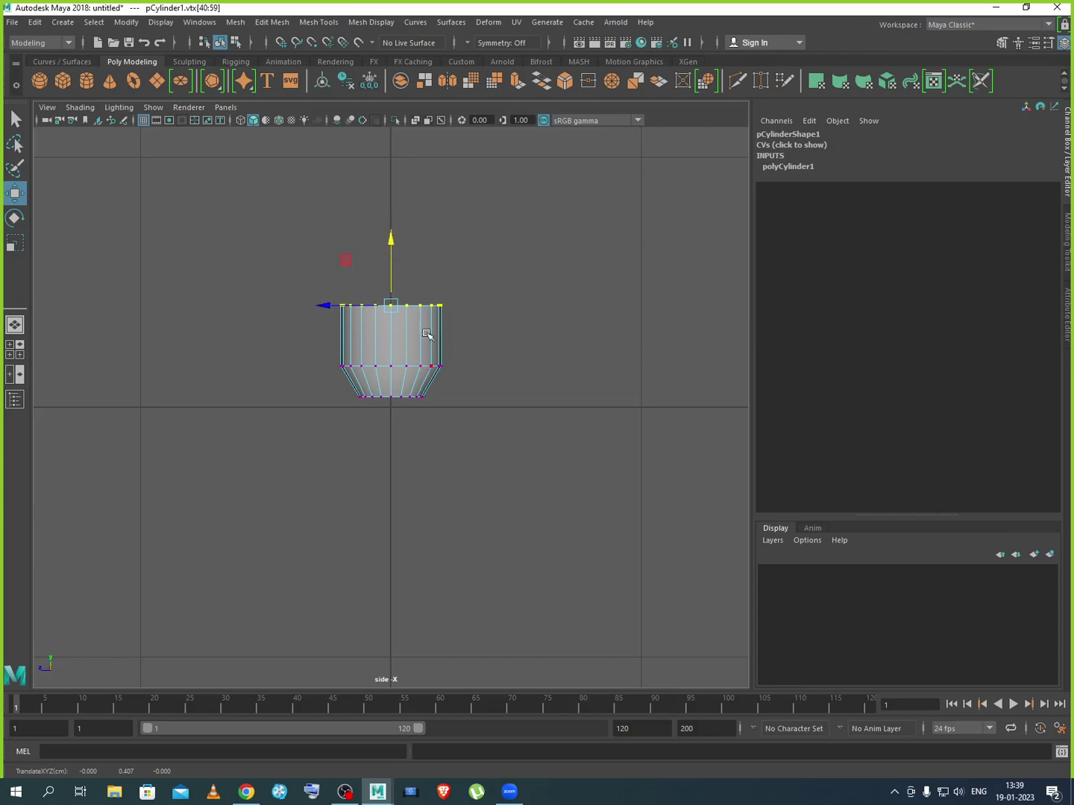
{"action": "right_click", "coordinate": [424, 330]}
{"action": "left_click", "coordinate": [427, 366]}
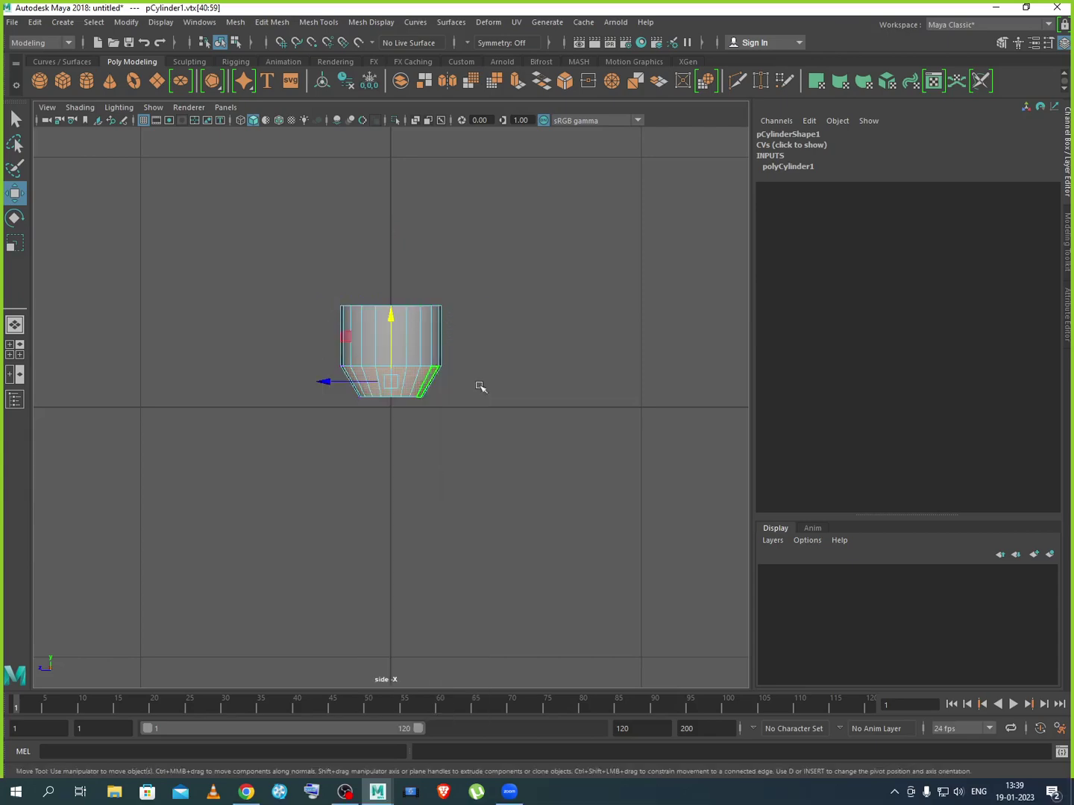
{"action": "key", "text": "space"}
{"action": "key", "text": "space"}
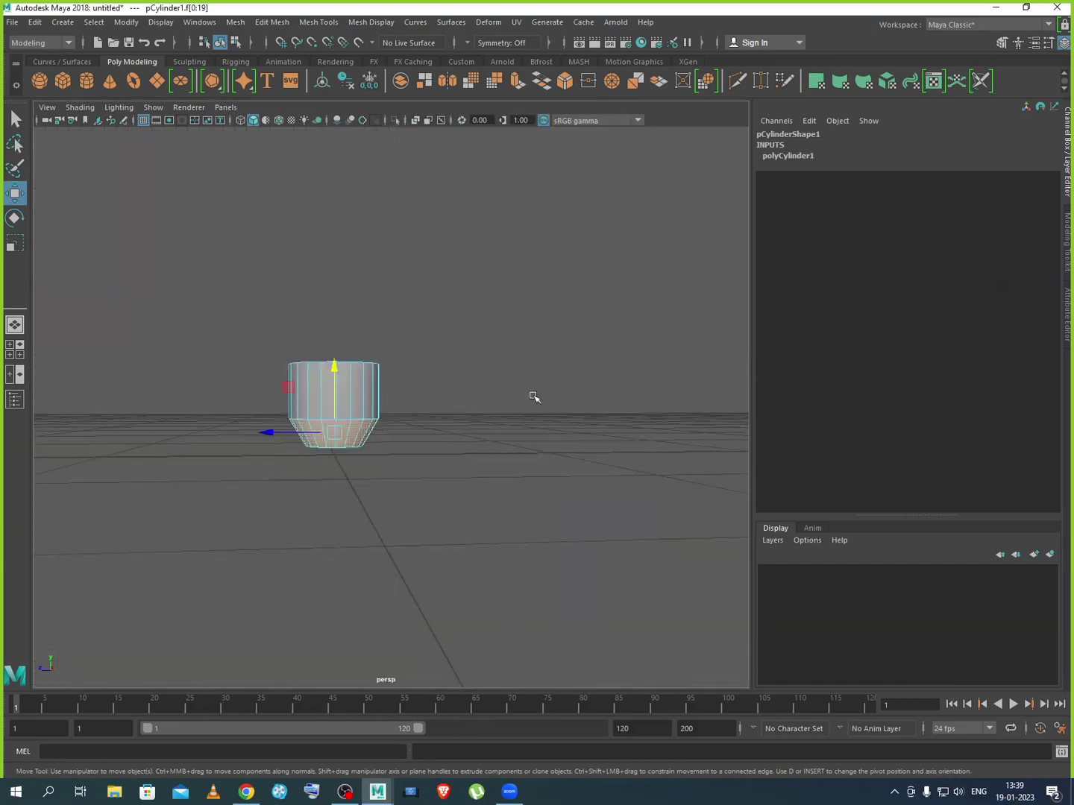
{"action": "left_click_drag", "start_coordinate": [496, 410], "coordinate": [439, 494], "text": "alt"}
{"action": "middle_click_drag", "start_coordinate": [441, 494], "coordinate": [400, 434], "text": "alt"}
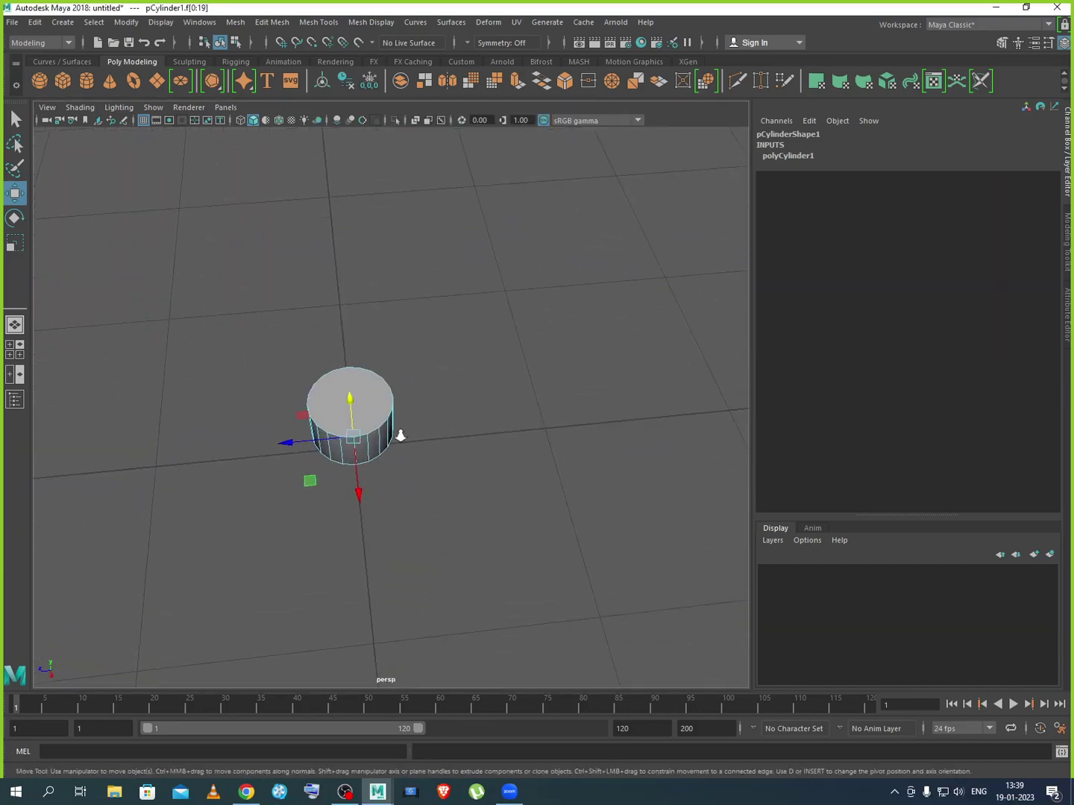
{"action": "right_click_drag", "start_coordinate": [401, 433], "coordinate": [432, 434], "text": "alt"}
{"action": "scroll", "coordinate": [432, 434], "scroll_direction": "up", "scroll_amount": 3}
{"action": "middle_click_drag", "start_coordinate": [434, 456], "coordinate": [422, 420], "text": "alt"}
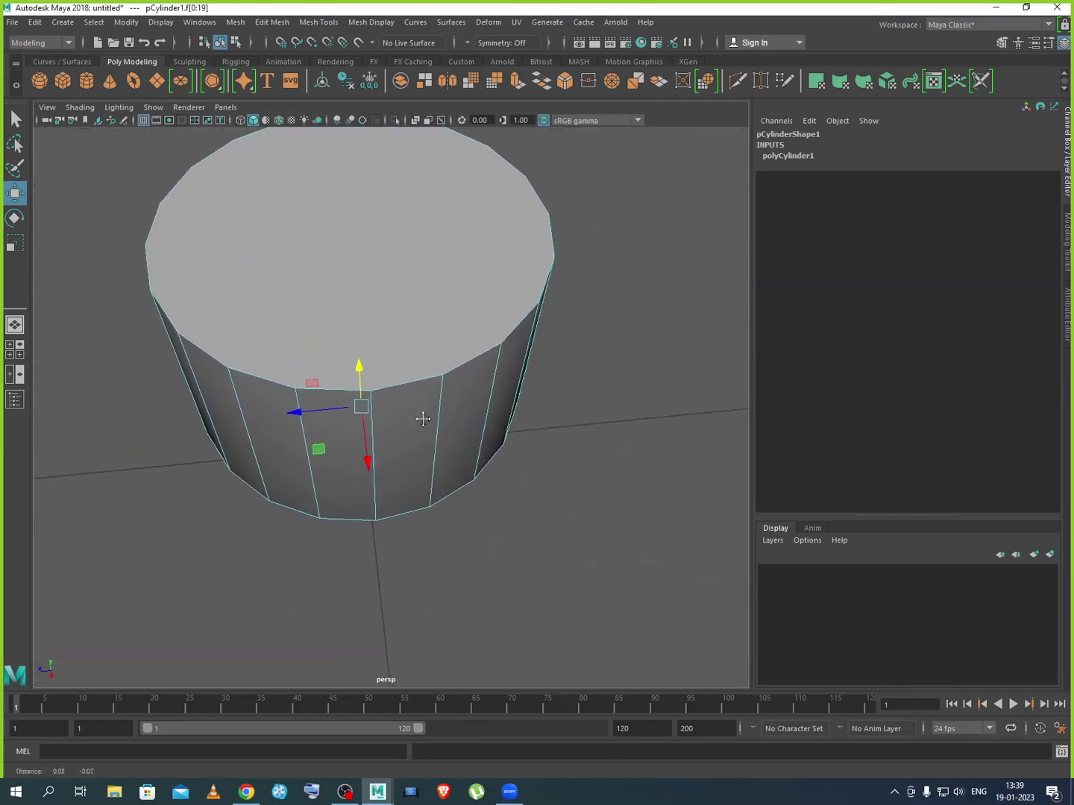
{"action": "left_click", "coordinate": [425, 471]}
{"action": "left_click", "coordinate": [426, 470]}
{"action": "left_click", "coordinate": [458, 463], "text": "shift"}
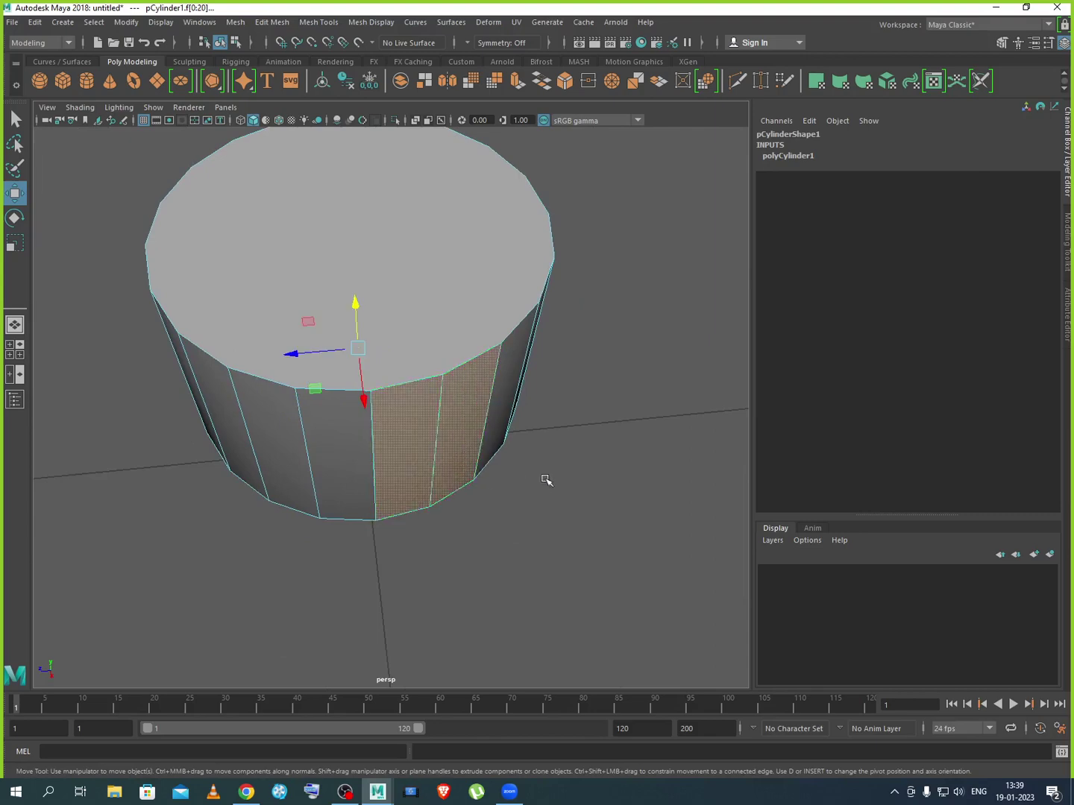
{"action": "left_click_drag", "start_coordinate": [547, 481], "coordinate": [282, 444], "text": "alt"}
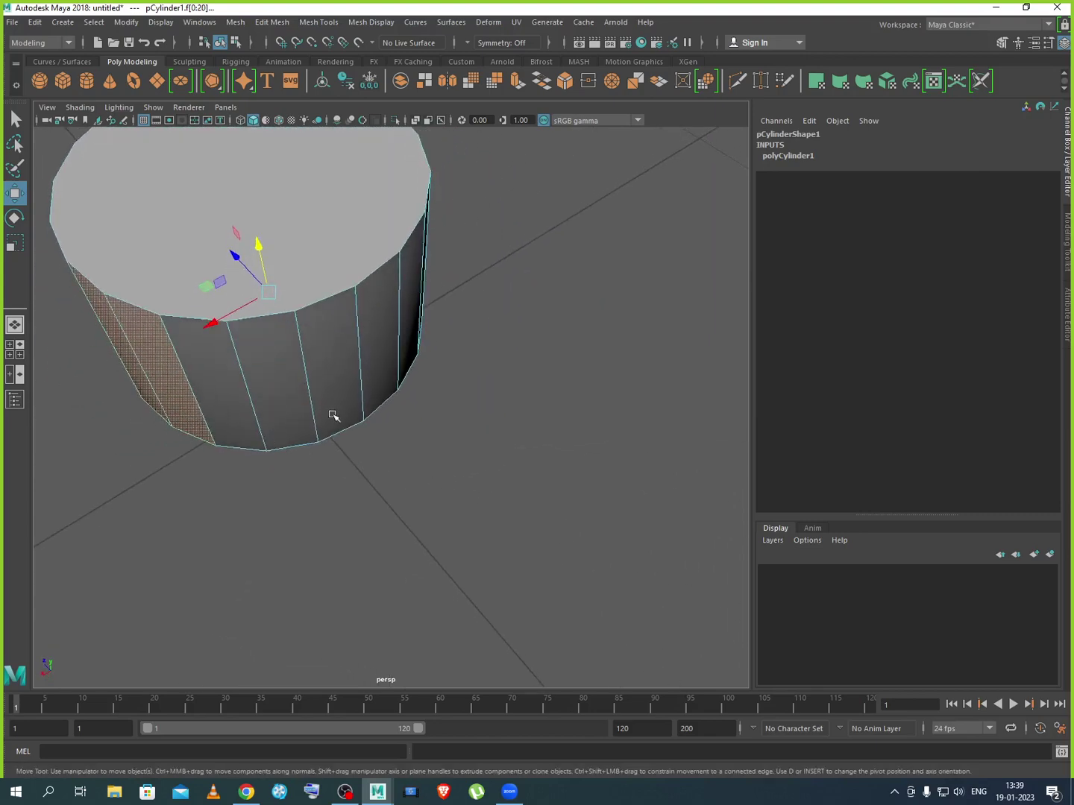
{"action": "left_click", "coordinate": [367, 395], "text": "shift"}
{"action": "left_click_drag", "start_coordinate": [434, 429], "coordinate": [410, 446], "text": "alt"}
{"action": "middle_click_drag", "start_coordinate": [410, 447], "coordinate": [415, 627], "text": "alt"}
{"action": "left_click", "coordinate": [379, 521], "text": "shift"}
{"action": "left_click", "coordinate": [410, 514], "text": "shift"}
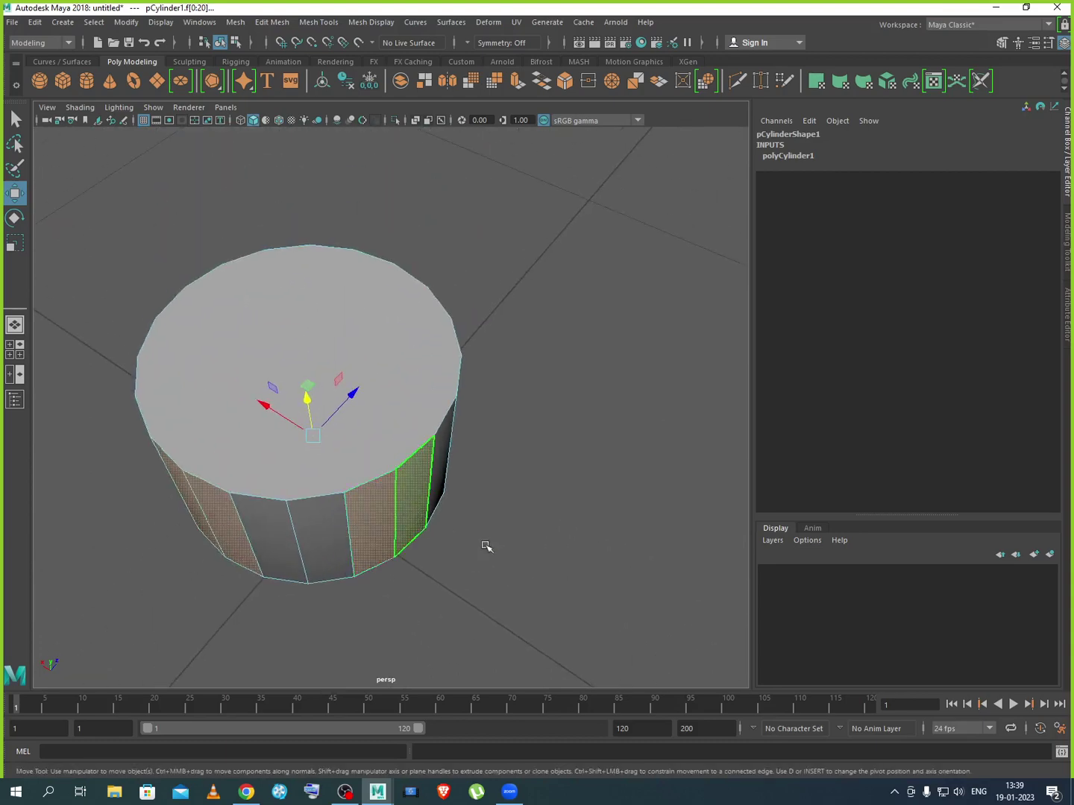
{"action": "left_click_drag", "start_coordinate": [486, 547], "coordinate": [333, 418], "text": "alt"}
{"action": "left_click", "coordinate": [346, 351], "text": "shift"}
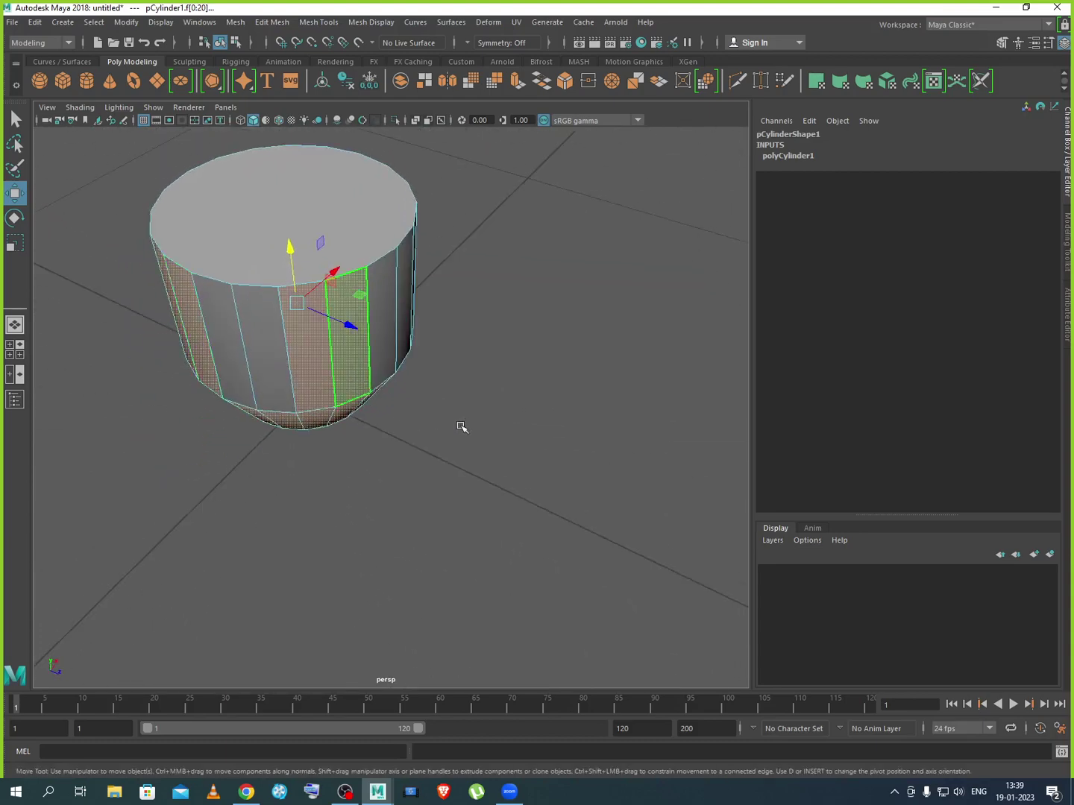
{"action": "left_click_drag", "start_coordinate": [461, 427], "coordinate": [295, 432], "text": "alt"}
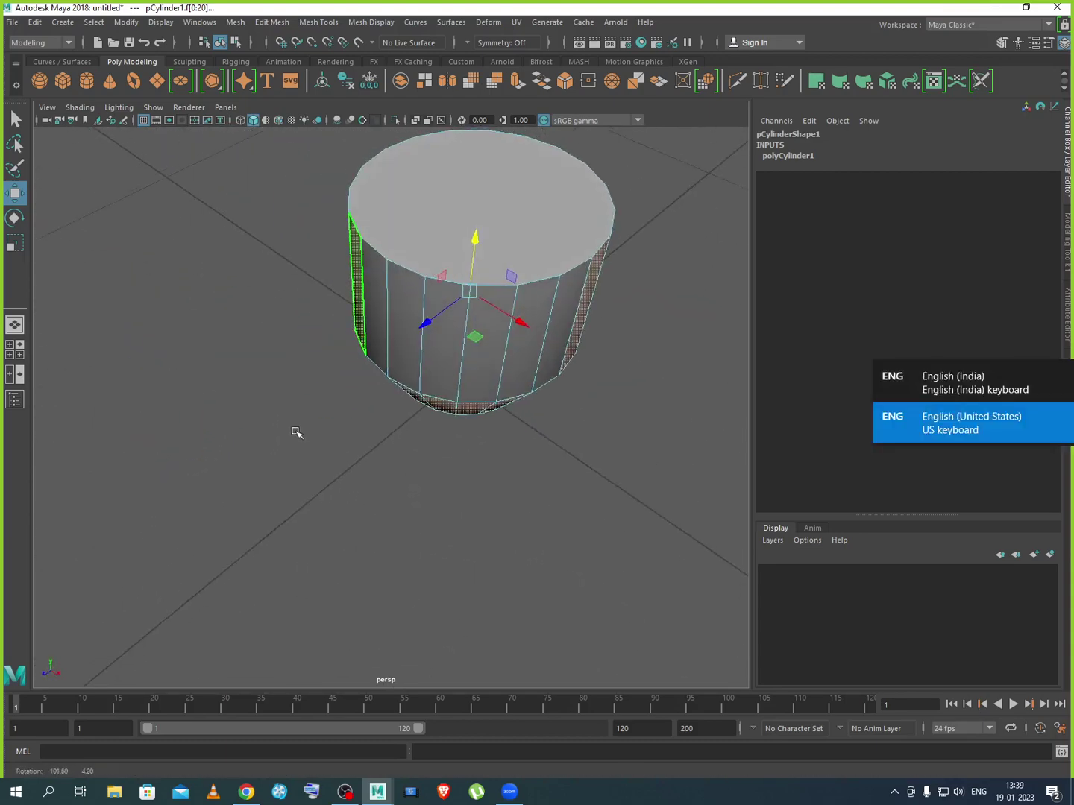
{"action": "left_click", "coordinate": [484, 385], "text": "shift"}
{"action": "left_click_drag", "start_coordinate": [484, 384], "coordinate": [526, 457], "text": "alt"}
{"action": "left_click_drag", "start_coordinate": [645, 525], "coordinate": [258, 383], "text": "ctrl"}
{"action": "left_click_drag", "start_coordinate": [433, 494], "coordinate": [478, 570], "text": "alt"}
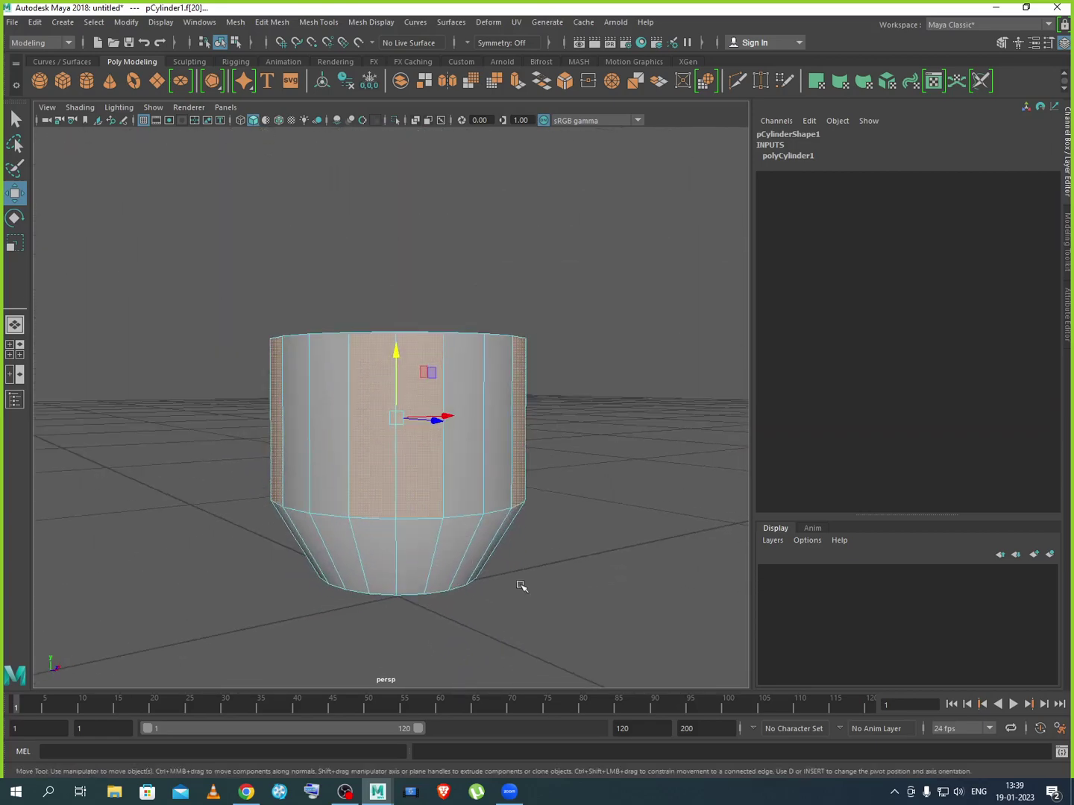
{"action": "left_click_drag", "start_coordinate": [486, 510], "coordinate": [434, 498], "text": "alt"}
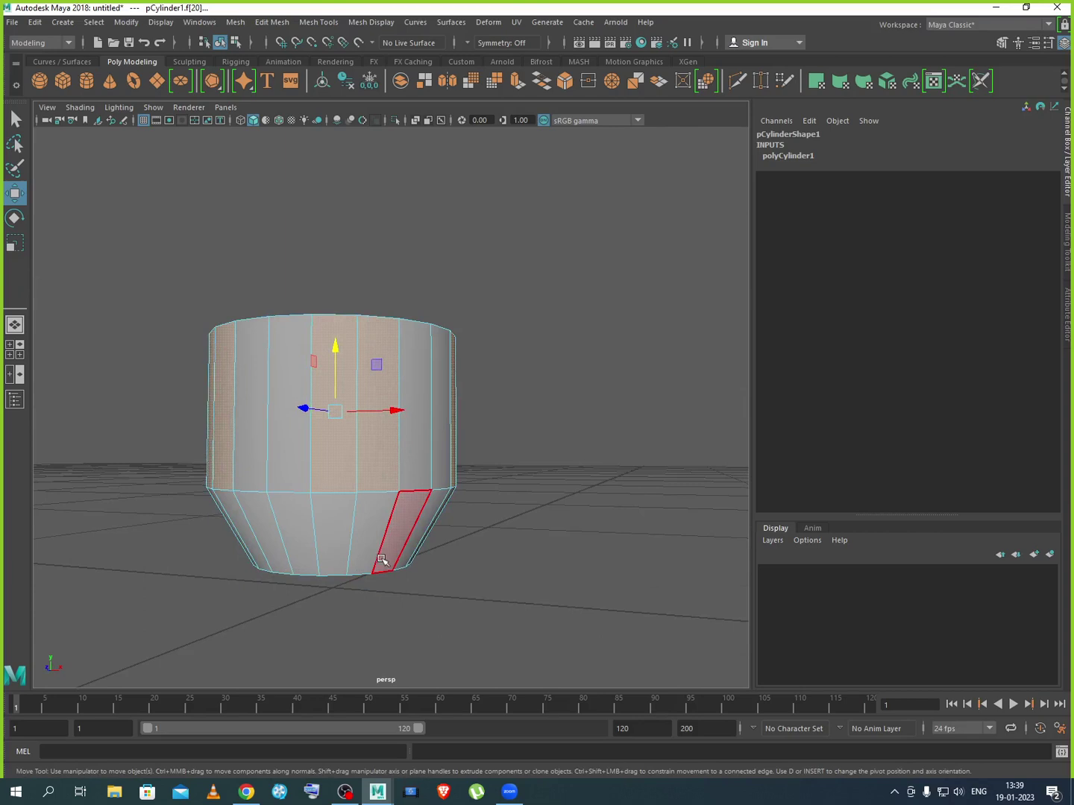
{"action": "left_click", "coordinate": [507, 518]}
{"action": "left_click_drag", "start_coordinate": [496, 521], "coordinate": [472, 531], "text": "alt"}
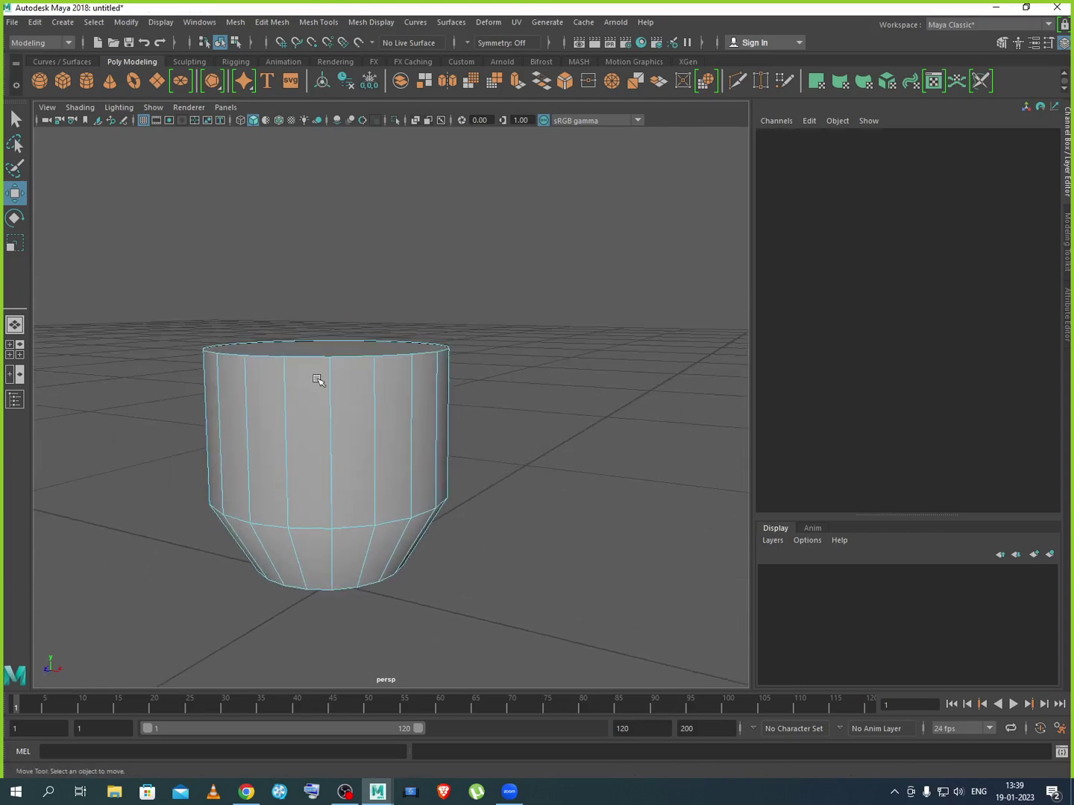
Insert a horizontal edge loop around the hub just below its upper rim
{"action": "scroll", "coordinate": [318, 379], "scroll_direction": "up", "scroll_amount": 2}
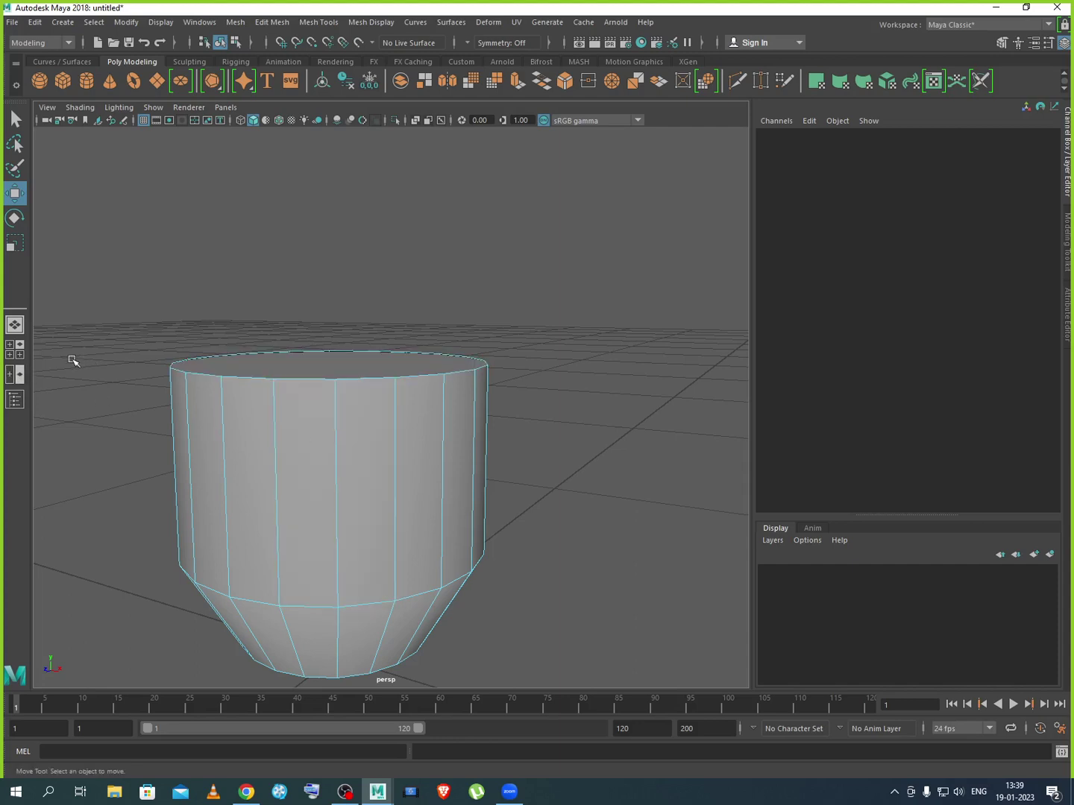
{"action": "left_click", "coordinate": [319, 21]}
{"action": "left_click", "coordinate": [351, 131]}
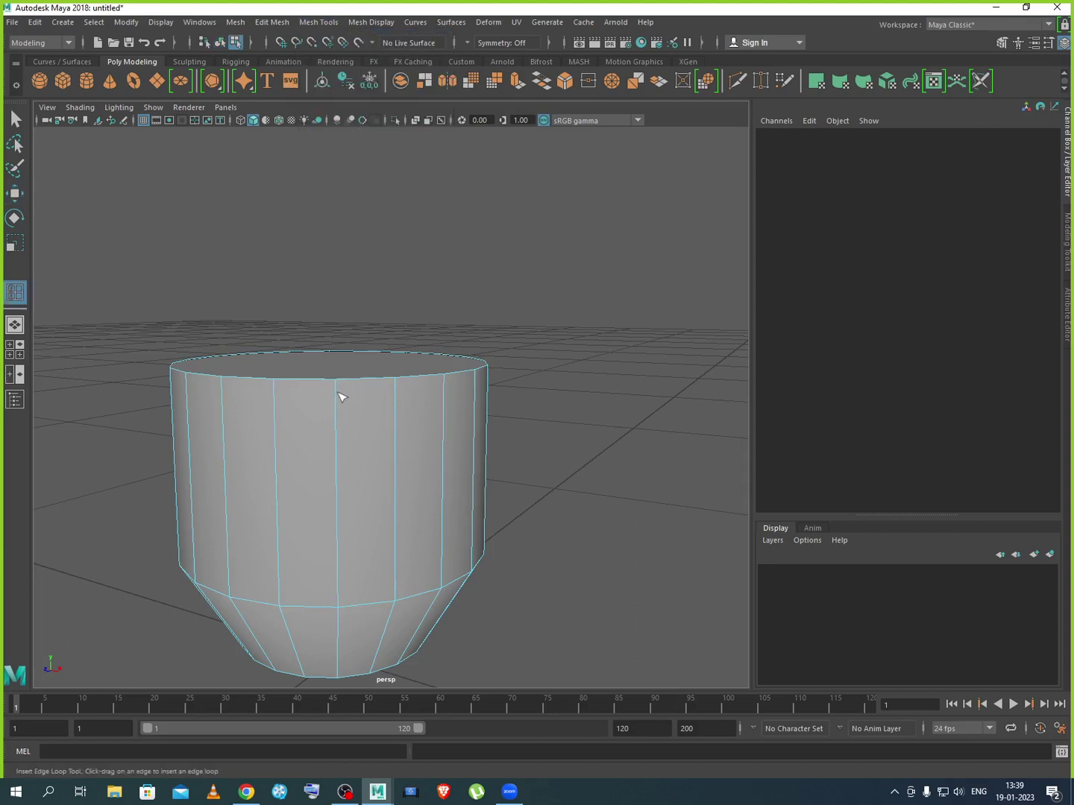
{"action": "left_click_drag", "start_coordinate": [338, 399], "coordinate": [339, 393]}
{"action": "left_click", "coordinate": [21, 197]}
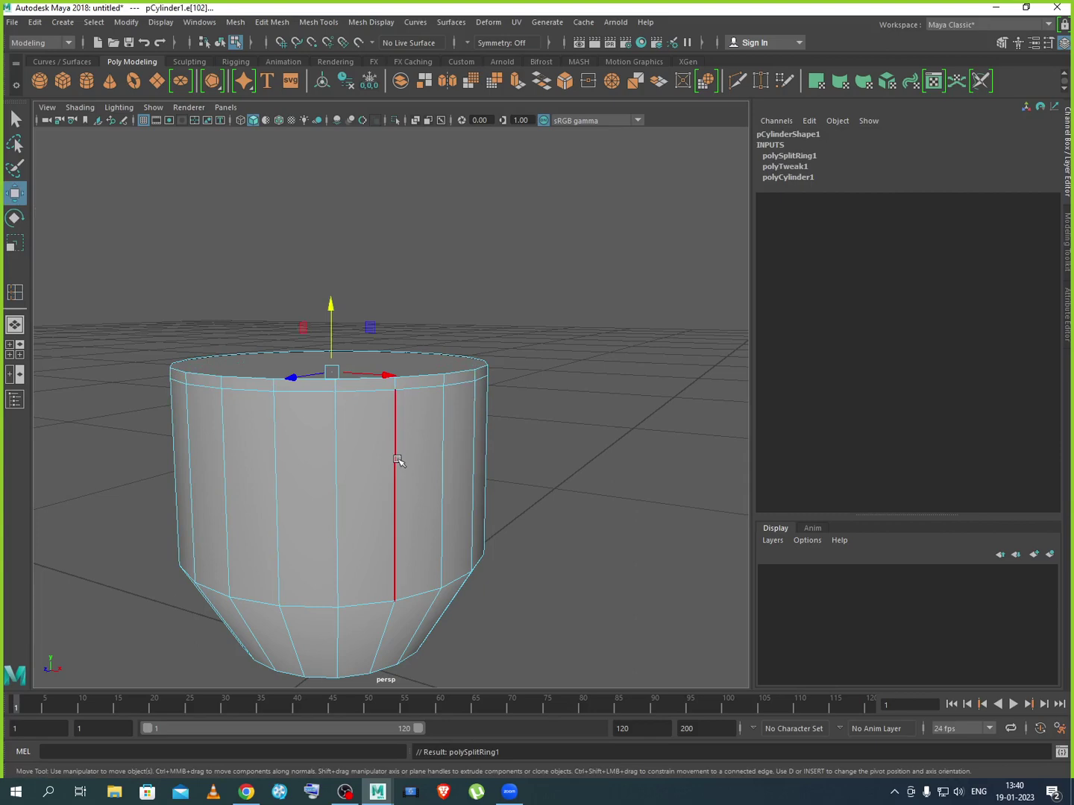
In face mode, select three pairs of adjacent faces on the hub's tall middle band, leaving two unselected faces between neighbouring pairs
{"action": "right_click_drag", "start_coordinate": [399, 402], "coordinate": [399, 443]}
{"action": "left_click", "coordinate": [368, 490]}
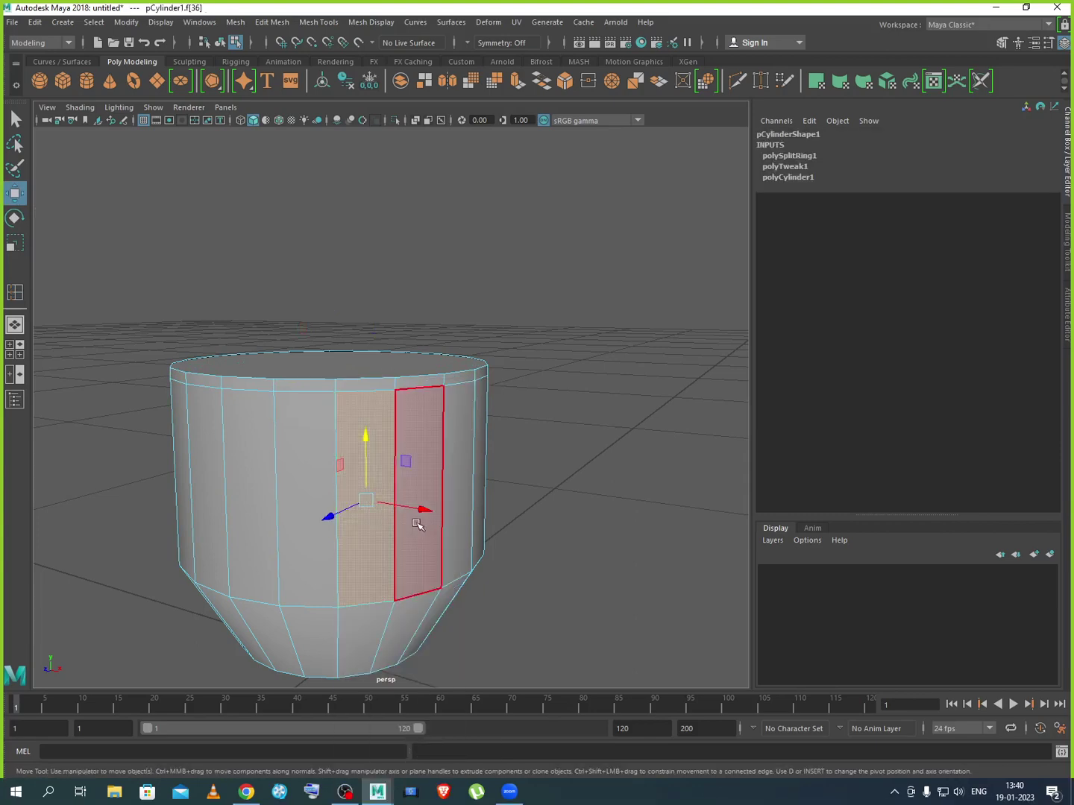
{"action": "left_click", "coordinate": [430, 493], "text": "shift"}
{"action": "left_click_drag", "start_coordinate": [542, 593], "coordinate": [392, 587], "text": "alt"}
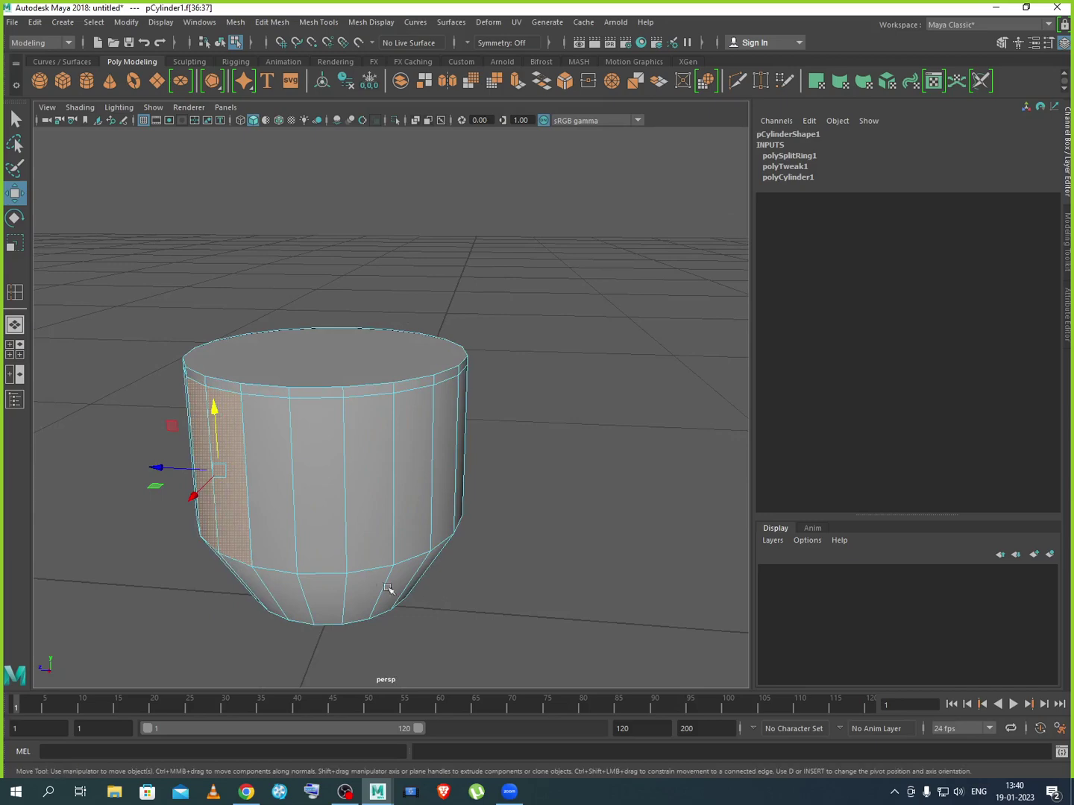
{"action": "left_click", "coordinate": [374, 503], "text": "shift"}
{"action": "left_click", "coordinate": [426, 522], "text": "shift"}
{"action": "left_click_drag", "start_coordinate": [542, 561], "coordinate": [364, 549], "text": "alt"}
{"action": "key", "text": "alt+shift"}
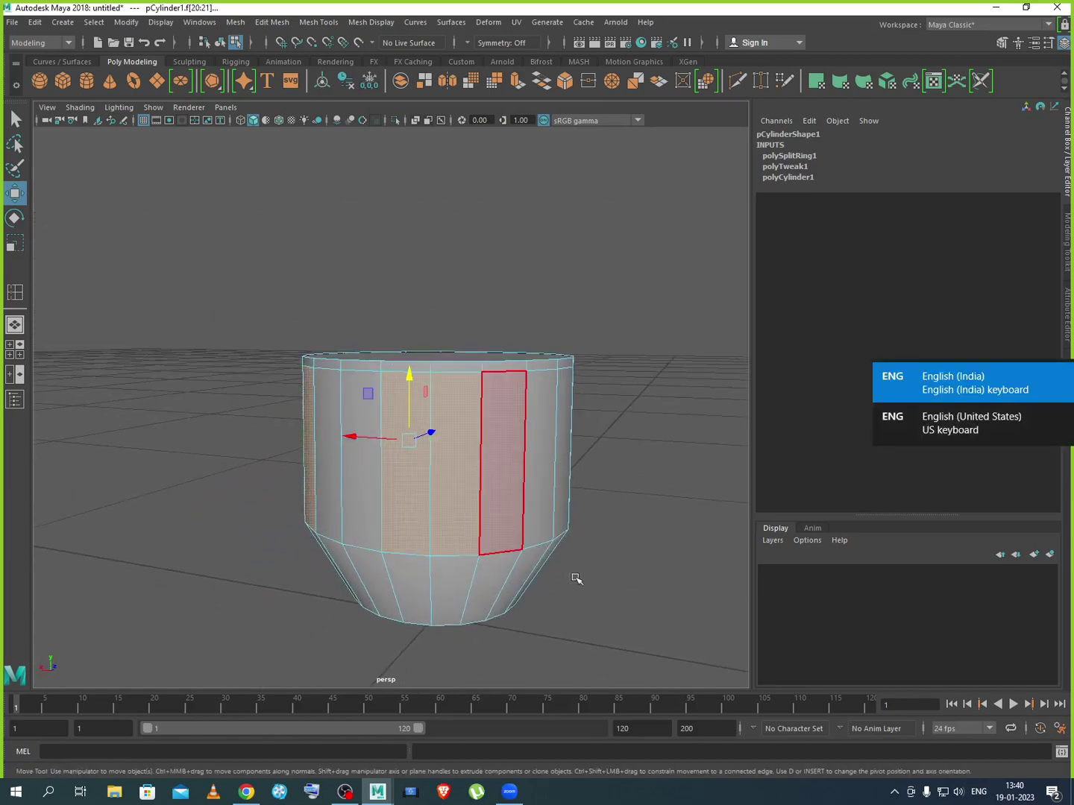
Add two more face pairs to the selection to make five evenly spaced pairs around the hub
{"action": "left_click_drag", "start_coordinate": [640, 573], "coordinate": [399, 549], "text": "alt"}
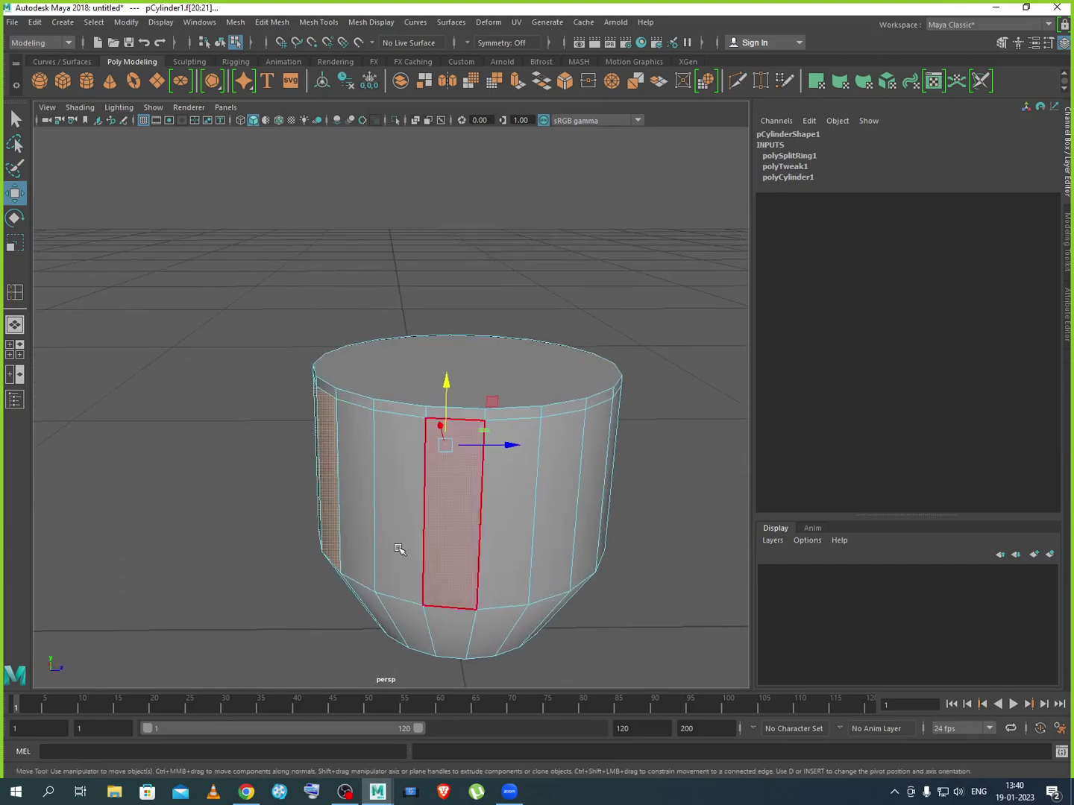
{"action": "left_click", "coordinate": [448, 529], "text": "shift"}
{"action": "left_click", "coordinate": [489, 547], "text": "shift"}
{"action": "left_click_drag", "start_coordinate": [658, 612], "coordinate": [501, 600], "text": "alt"}
{"action": "left_click", "coordinate": [488, 564], "text": "shift"}
{"action": "key", "text": "alt+shift"}
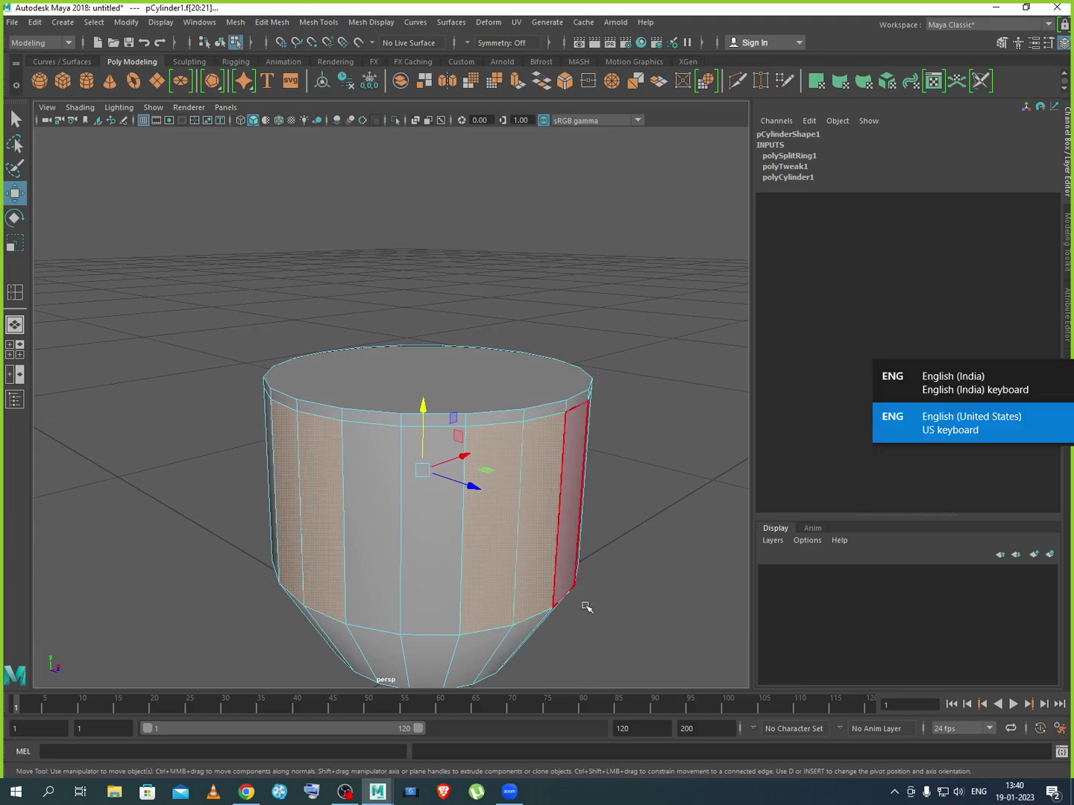
{"action": "left_click_drag", "start_coordinate": [642, 600], "coordinate": [496, 520], "text": "alt"}
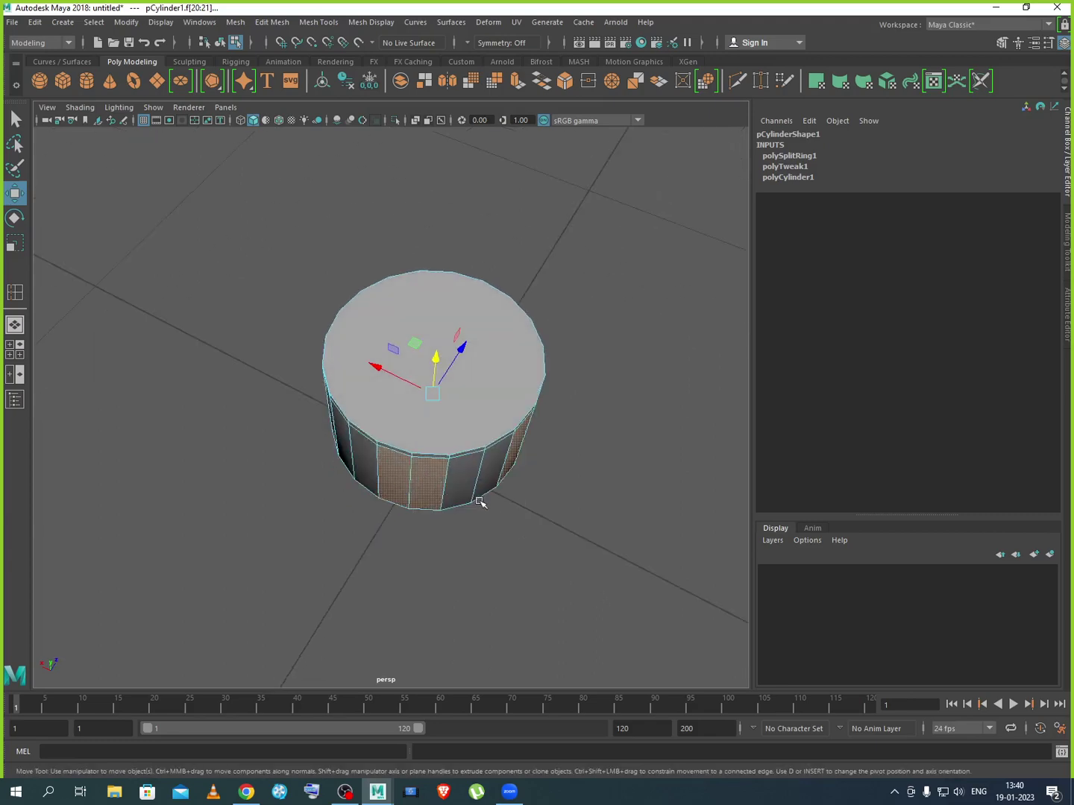
In the top view, extrude the five selected face pairs outward as the base's legs with a Local Translate Z of about 0.443
{"action": "key", "text": "space"}
{"action": "key", "text": "space"}
{"action": "scroll", "coordinate": [382, 361], "scroll_direction": "up", "scroll_amount": 8}
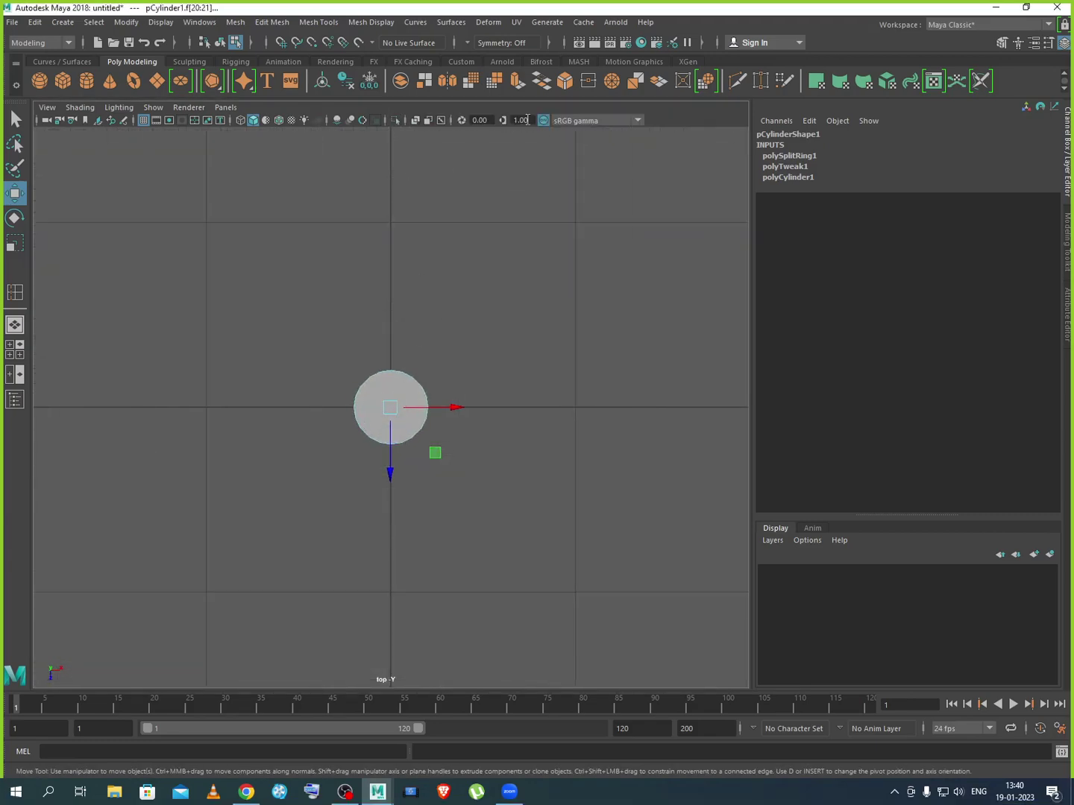
{"action": "left_click", "coordinate": [516, 84]}
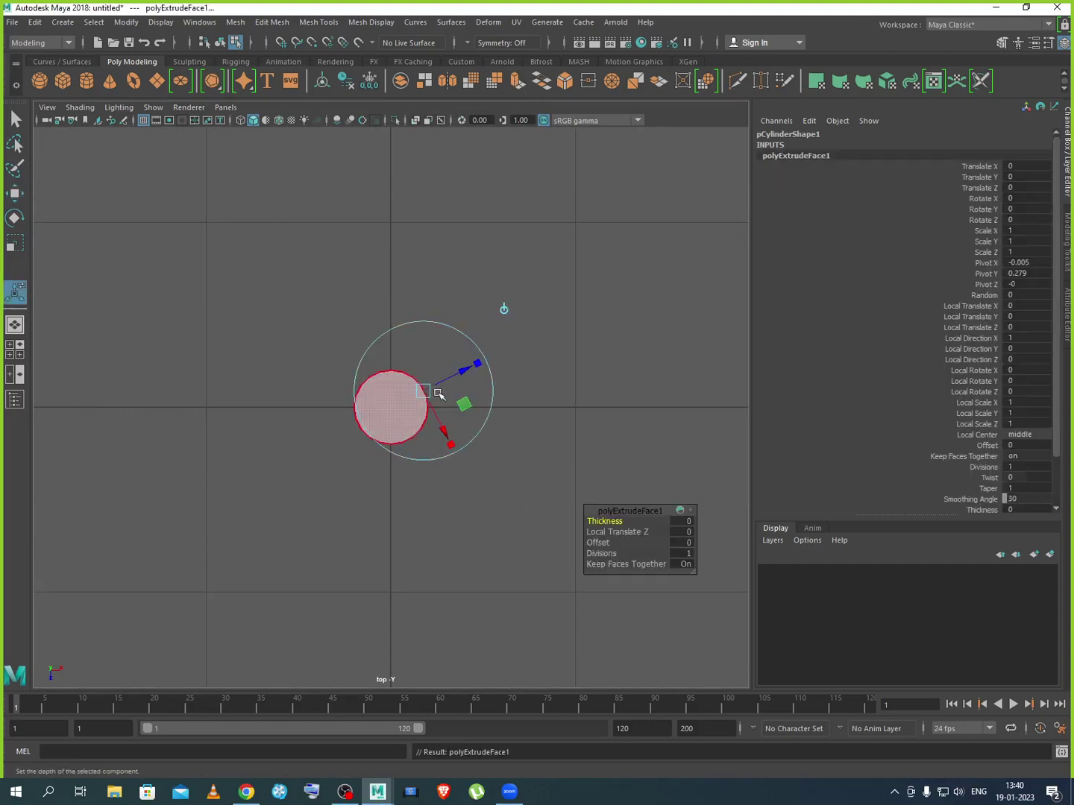
{"action": "left_click_drag", "start_coordinate": [431, 389], "coordinate": [453, 405]}
{"action": "left_click_drag", "start_coordinate": [522, 340], "coordinate": [672, 255]}
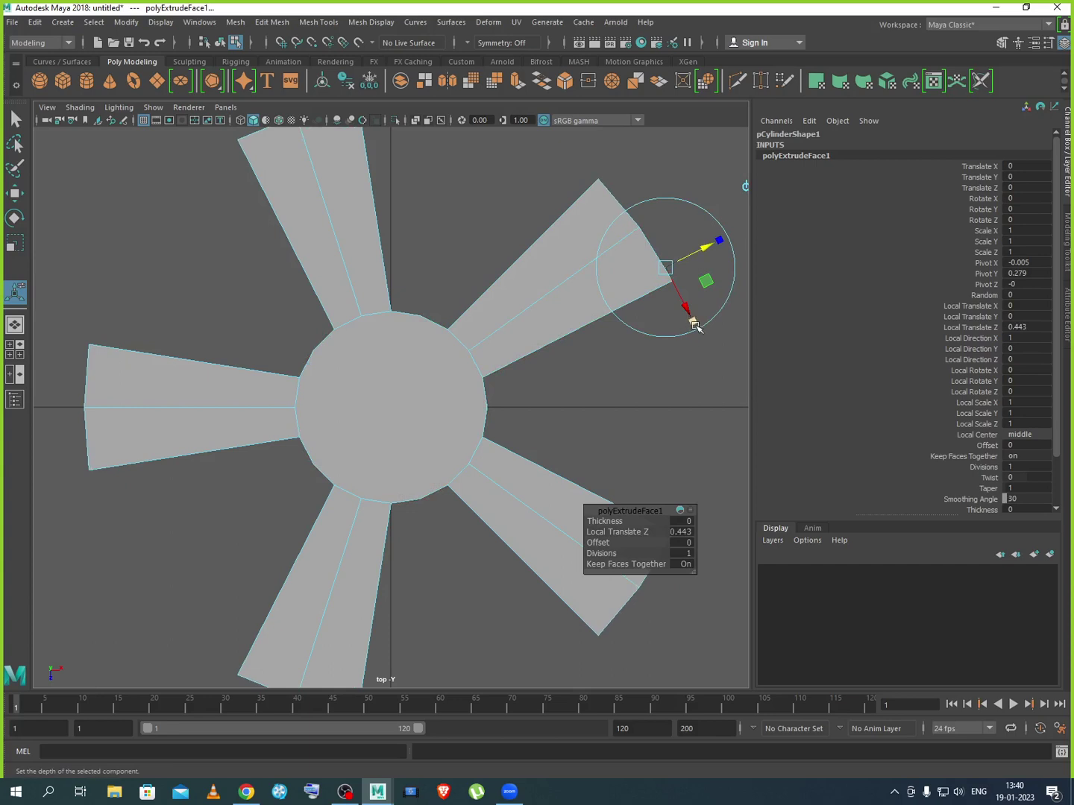
Flatten the five leg ends with a Local Scale X of about 0.005 and a Local Translate X of about -0.015
{"action": "left_click_drag", "start_coordinate": [694, 324], "coordinate": [666, 267]}
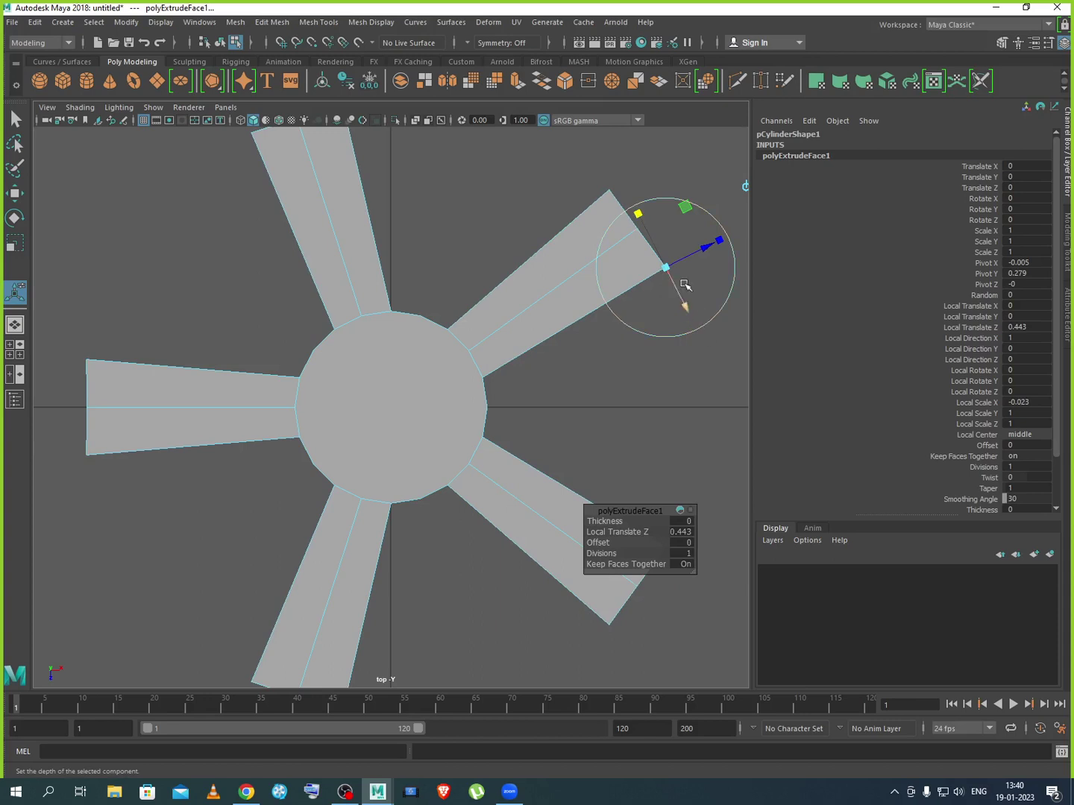
{"action": "left_click_drag", "start_coordinate": [639, 216], "coordinate": [682, 298]}
{"action": "scroll", "coordinate": [634, 327], "scroll_direction": "down", "scroll_amount": 5}
{"action": "scroll", "coordinate": [496, 395], "scroll_direction": "up", "scroll_amount": 4}
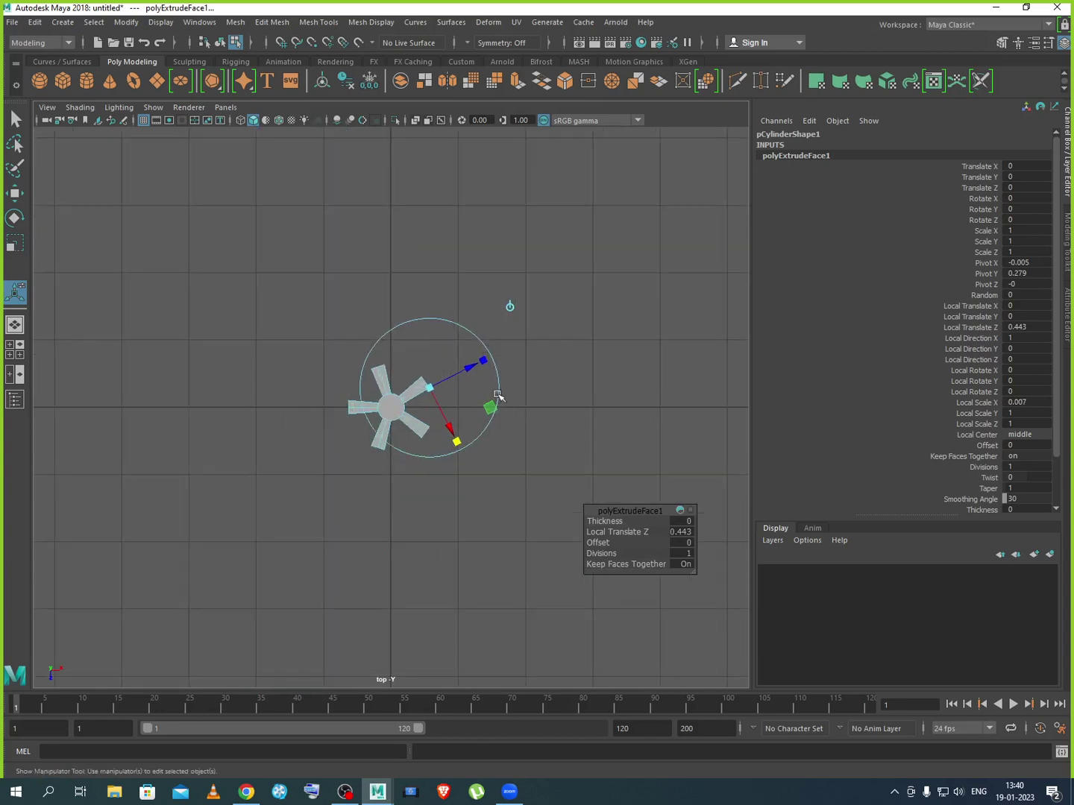
{"action": "scroll", "coordinate": [474, 425], "scroll_direction": "up", "scroll_amount": 1}
{"action": "mouse_move", "coordinate": [575, 368]}
{"action": "left_mouse_down"}
{"action": "mouse_move", "coordinate": [582, 379]}
{"action": "mouse_move", "coordinate": [567, 350]}
{"action": "left_mouse_up"}
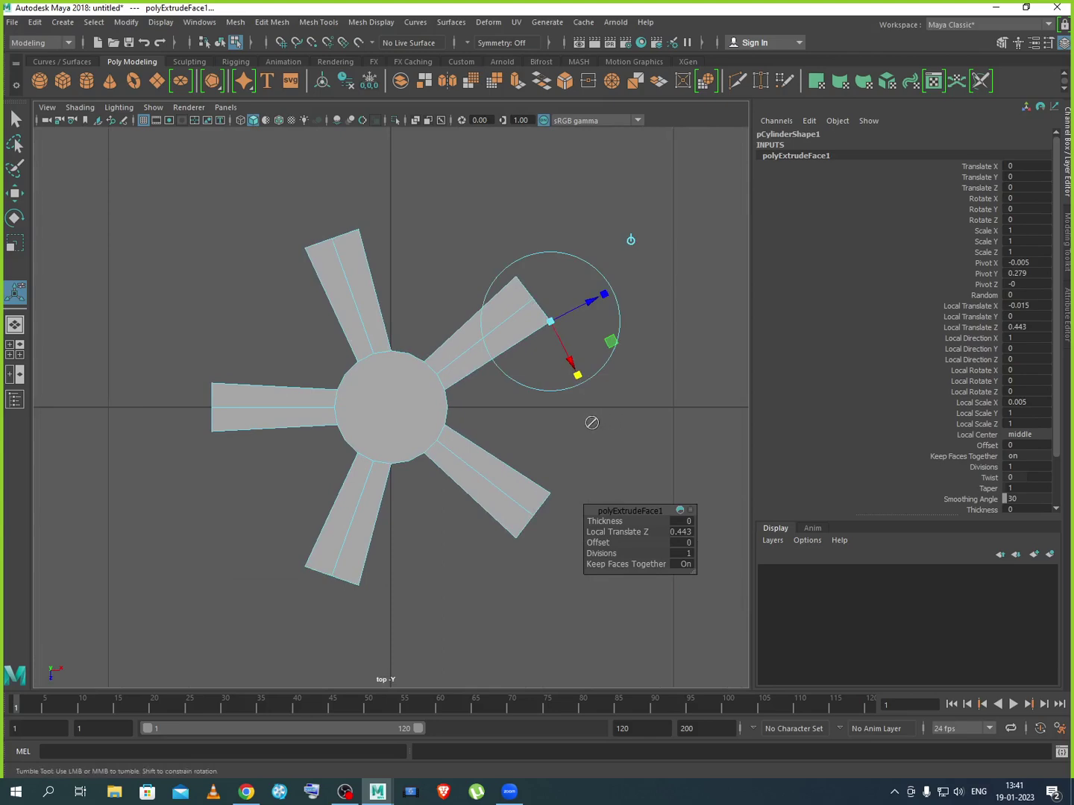
In the perspective view, try scaling the selected leg-end faces slightly along the X axis
{"action": "key", "text": "space"}
{"action": "scroll", "coordinate": [678, 344], "scroll_direction": "down", "scroll_amount": 3}
{"action": "key", "text": "space"}
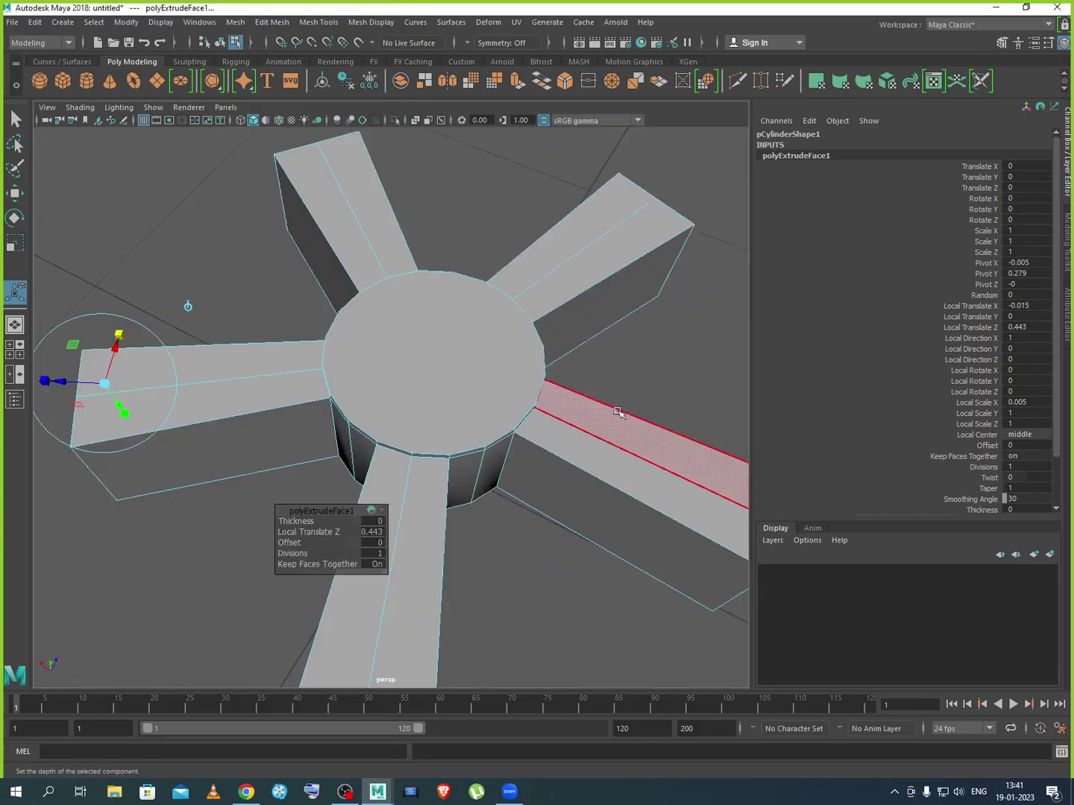
{"action": "left_click_drag", "start_coordinate": [616, 412], "coordinate": [540, 378], "text": "alt"}
{"action": "scroll", "coordinate": [540, 377], "scroll_direction": "down", "scroll_amount": 3}
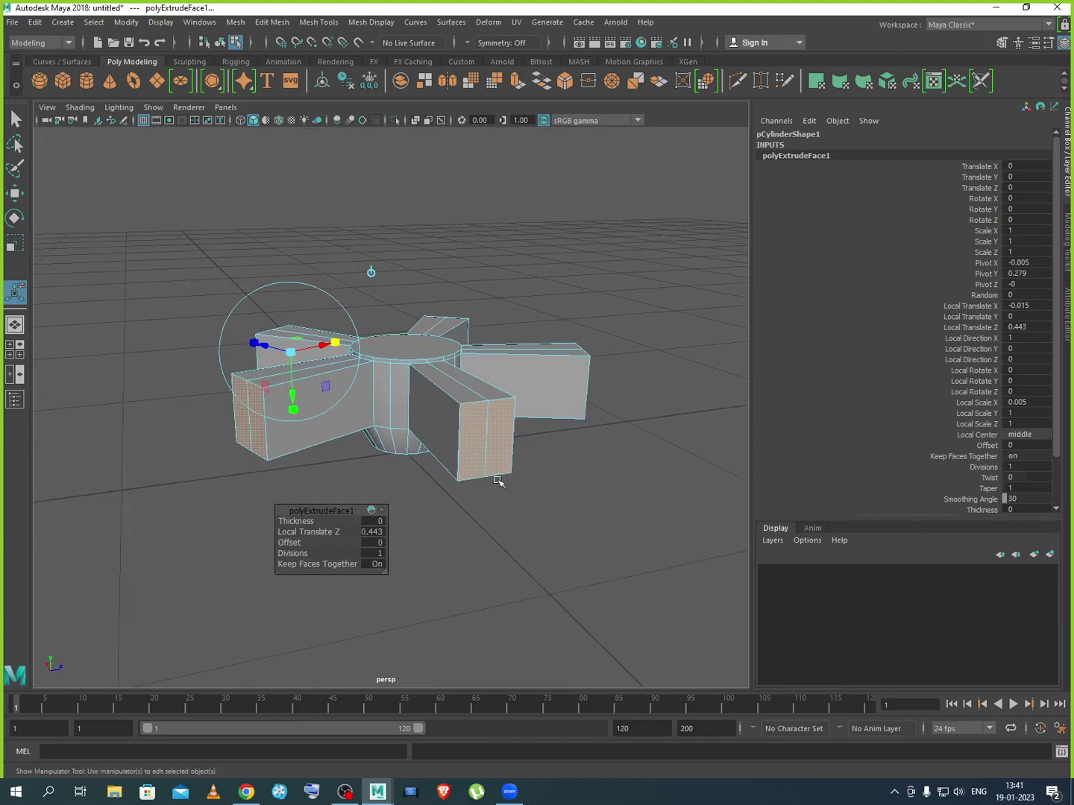
{"action": "left_click_drag", "start_coordinate": [496, 487], "coordinate": [474, 515], "text": "alt"}
{"action": "key", "text": "r"}
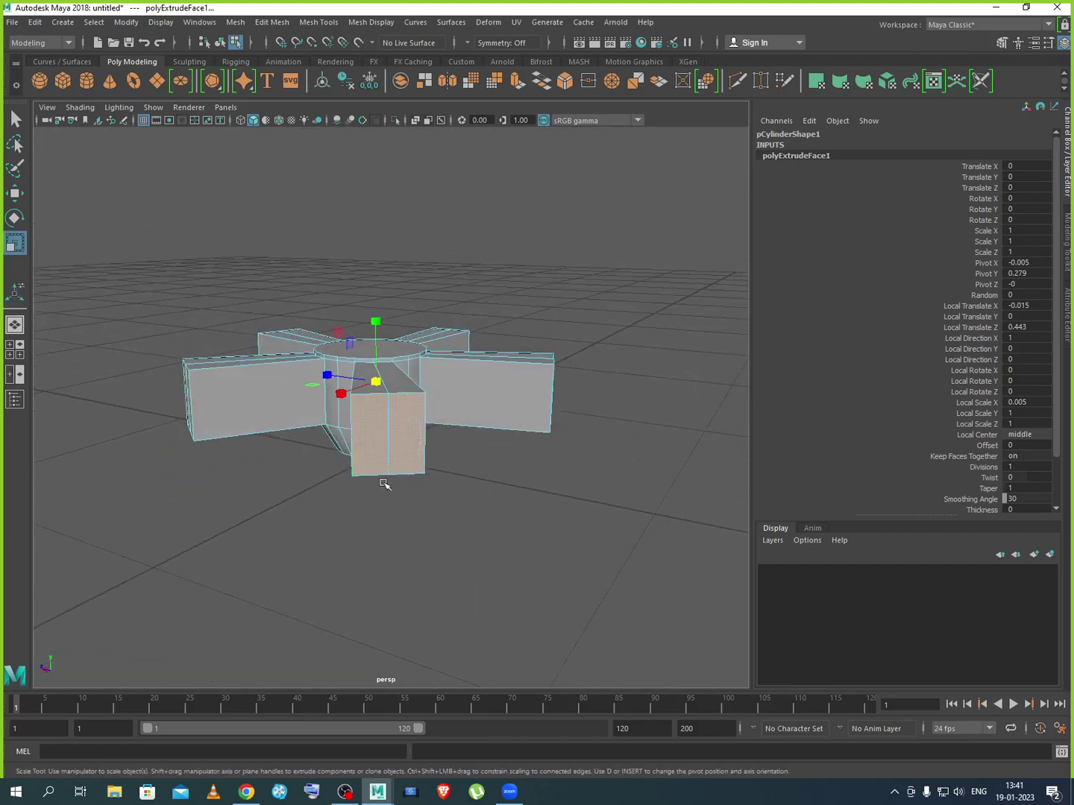
{"action": "left_click_drag", "start_coordinate": [352, 440], "coordinate": [362, 463], "text": "alt"}
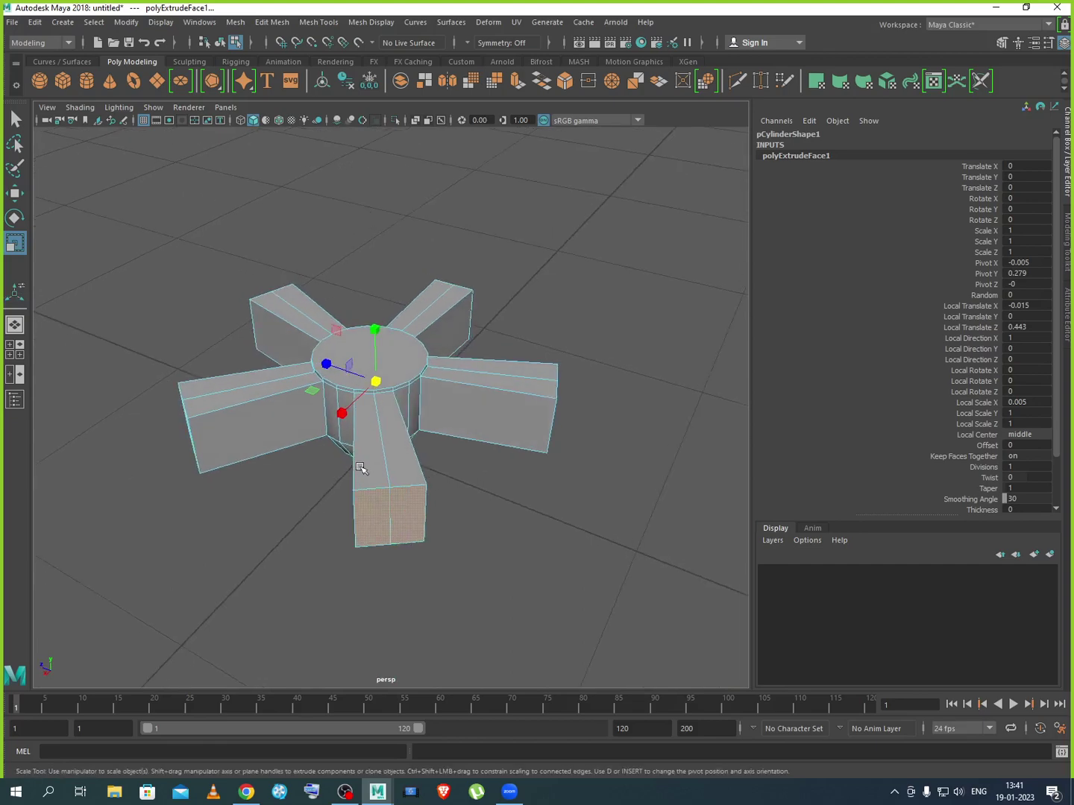
{"action": "left_click_drag", "start_coordinate": [343, 412], "coordinate": [345, 414]}
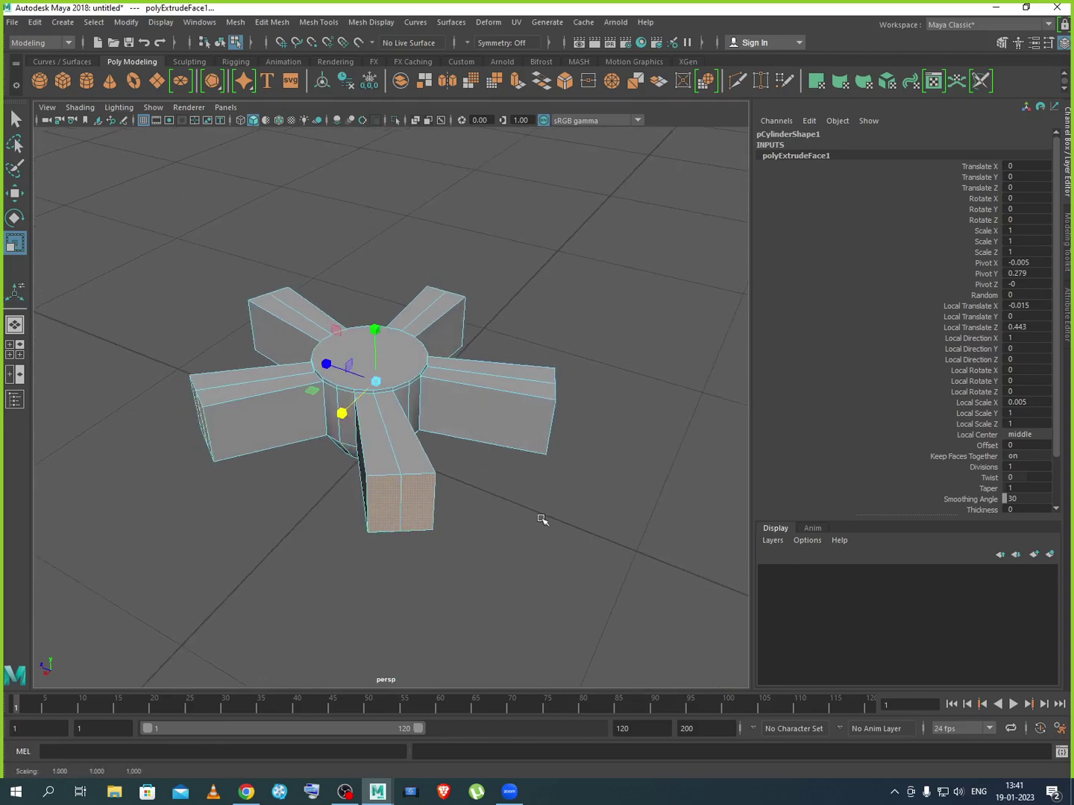
Undo the leg-end scaling and the whole leg extrusion, back to the plain hub with the five face pairs selected
{"action": "left_click_drag", "start_coordinate": [515, 532], "coordinate": [472, 523], "text": "alt"}
{"action": "scroll", "coordinate": [510, 556], "scroll_direction": "down", "scroll_amount": 4}
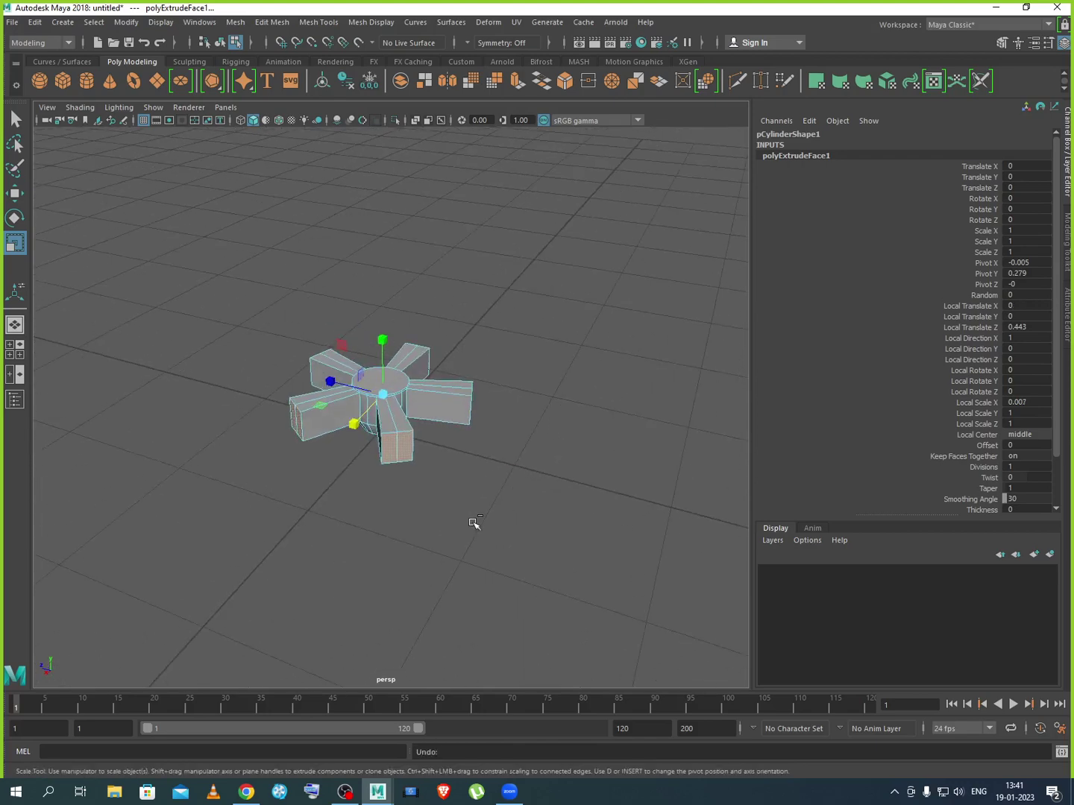
{"action": "key", "text": "ctrl+z"}
{"action": "key", "text": "ctrl+z"}
{"action": "key", "text": "ctrl+z"}
{"action": "key", "text": "ctrl+z"}
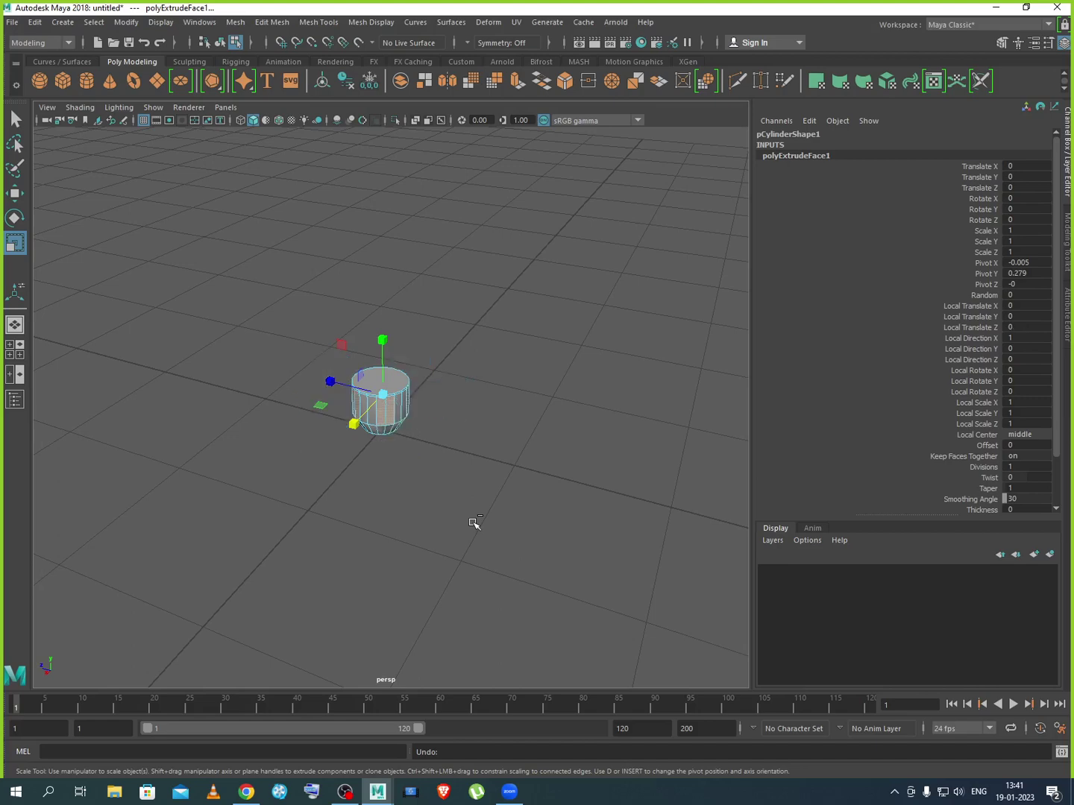
Extrude the five selected face pairs again with a Thickness of 0.9 and a Local Translate Z of 0.9
{"action": "left_click_drag", "start_coordinate": [425, 494], "coordinate": [438, 515], "text": "alt"}
{"action": "scroll", "coordinate": [391, 429], "scroll_direction": "up", "scroll_amount": 7}
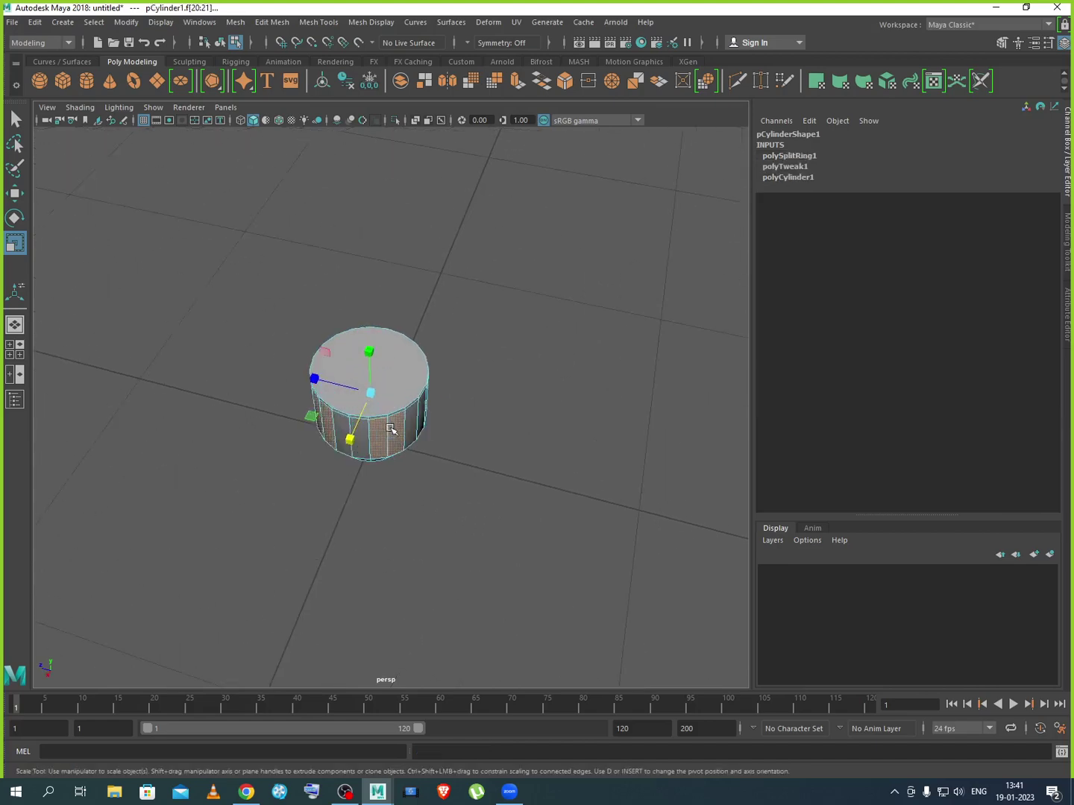
{"action": "middle_click_drag", "start_coordinate": [375, 469], "coordinate": [246, 498], "text": "alt"}
{"action": "left_click_drag", "start_coordinate": [245, 499], "coordinate": [518, 403], "text": "alt"}
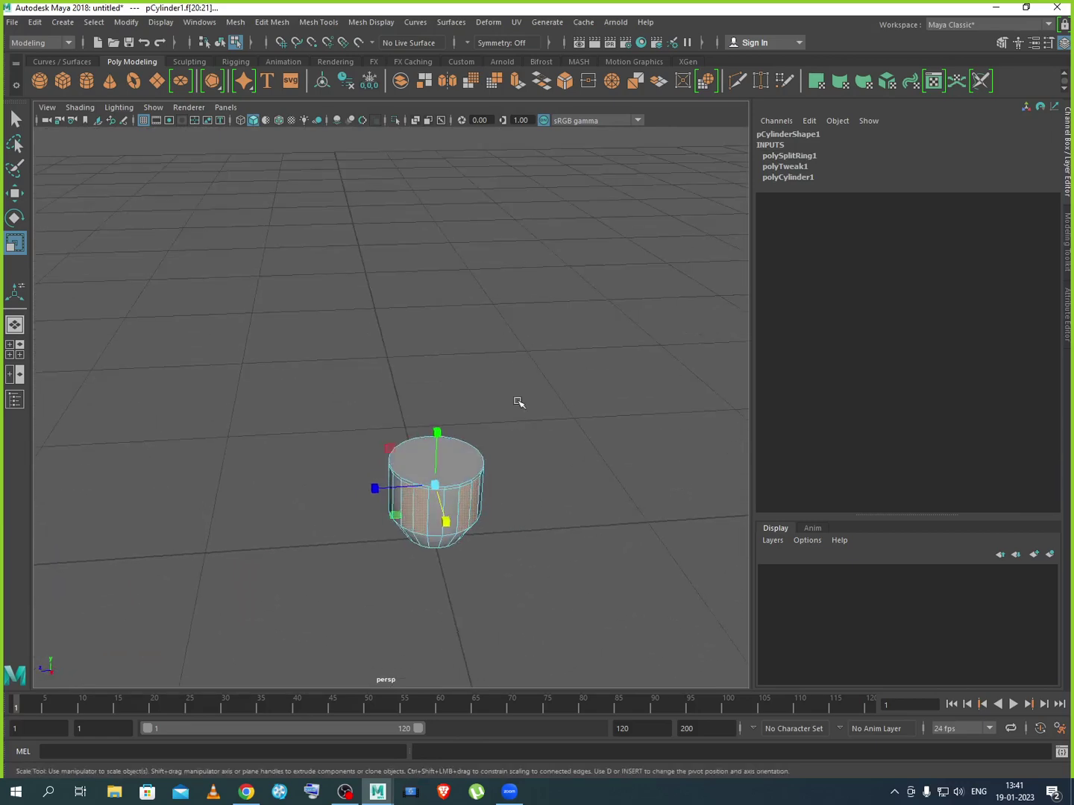
{"action": "left_click", "coordinate": [518, 83]}
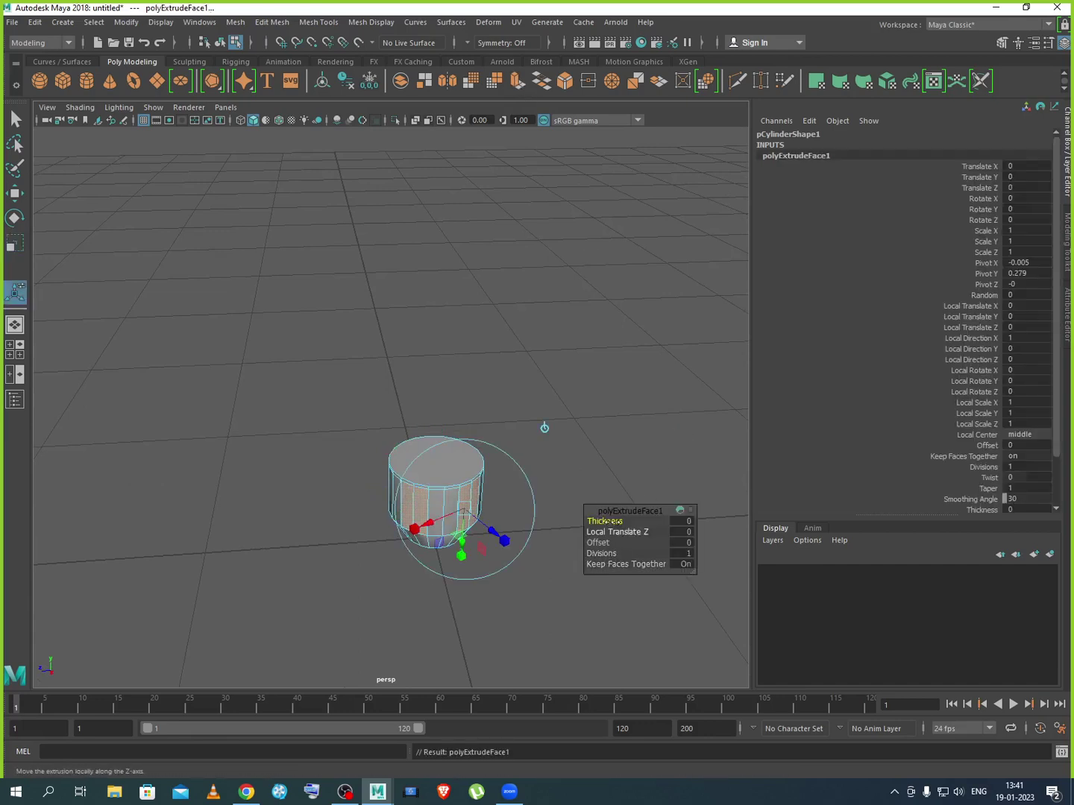
{"action": "left_click_drag", "start_coordinate": [610, 520], "coordinate": [624, 521]}
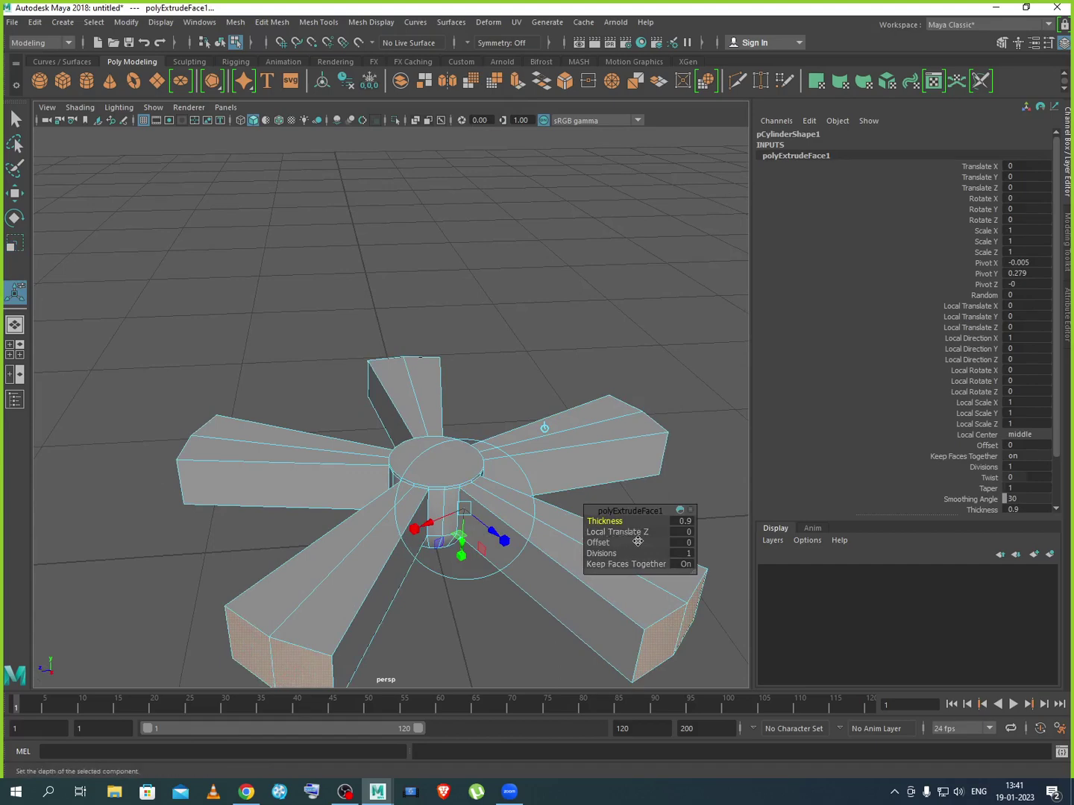
{"action": "mouse_move", "coordinate": [640, 533]}
{"action": "left_mouse_down"}
{"action": "mouse_move", "coordinate": [621, 533]}
{"action": "mouse_move", "coordinate": [652, 533]}
{"action": "mouse_move", "coordinate": [627, 532]}
{"action": "mouse_move", "coordinate": [641, 539]}
{"action": "left_mouse_up"}
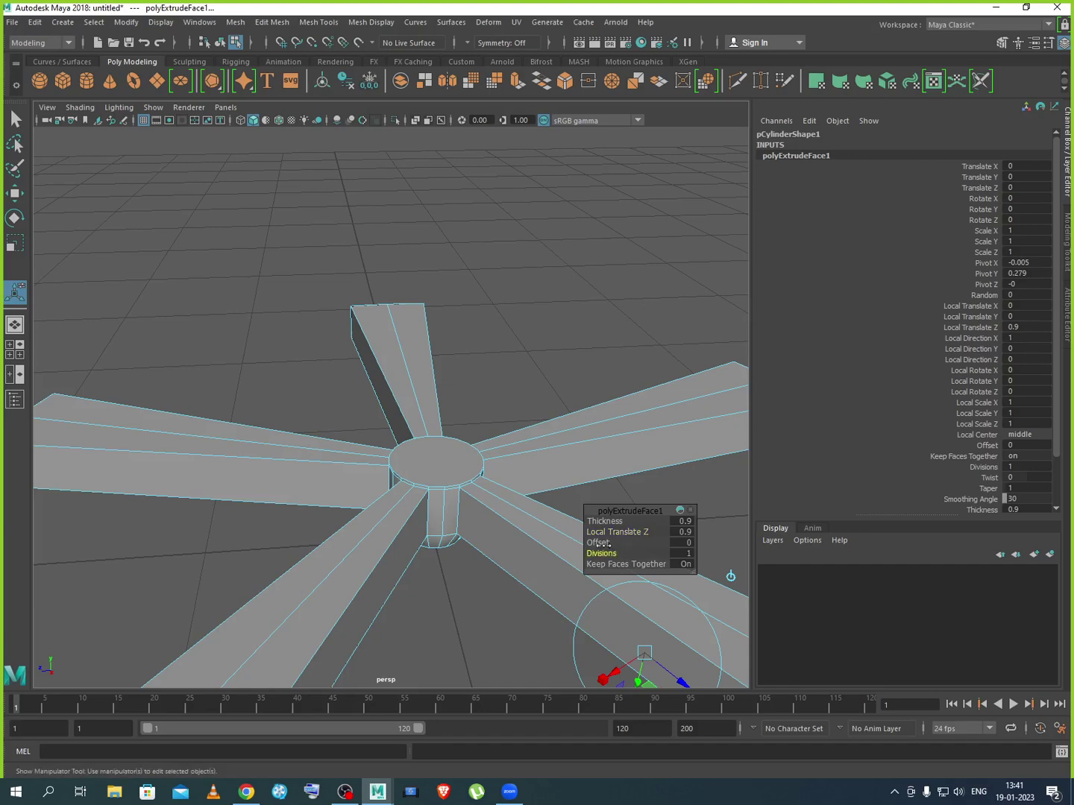
Try Offset values of 0.1, 0.2 and 2 on the leg extrusion to taper the legs
{"action": "mouse_move", "coordinate": [607, 543]}
{"action": "left_mouse_down"}
{"action": "mouse_move", "coordinate": [615, 547]}
{"action": "mouse_move", "coordinate": [606, 544]}
{"action": "left_mouse_up"}
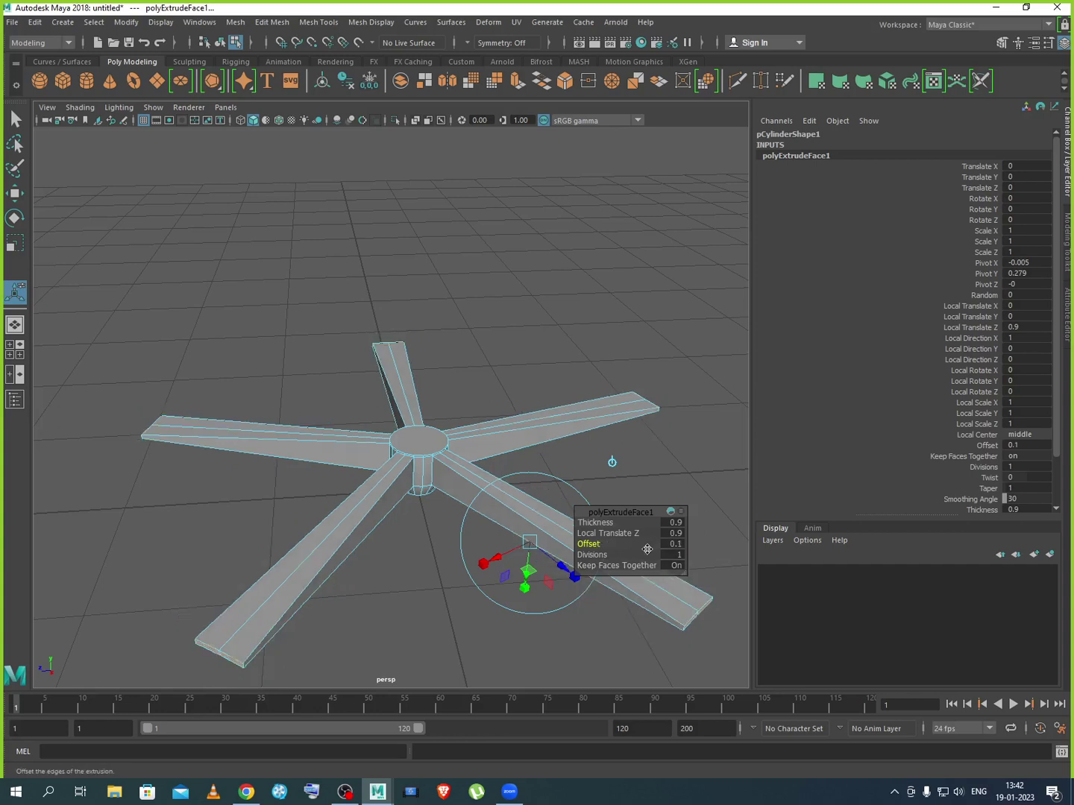
{"action": "left_click", "coordinate": [676, 546]}
{"action": "type", "text": "0.2"}
{"action": "key", "text": "Return"}
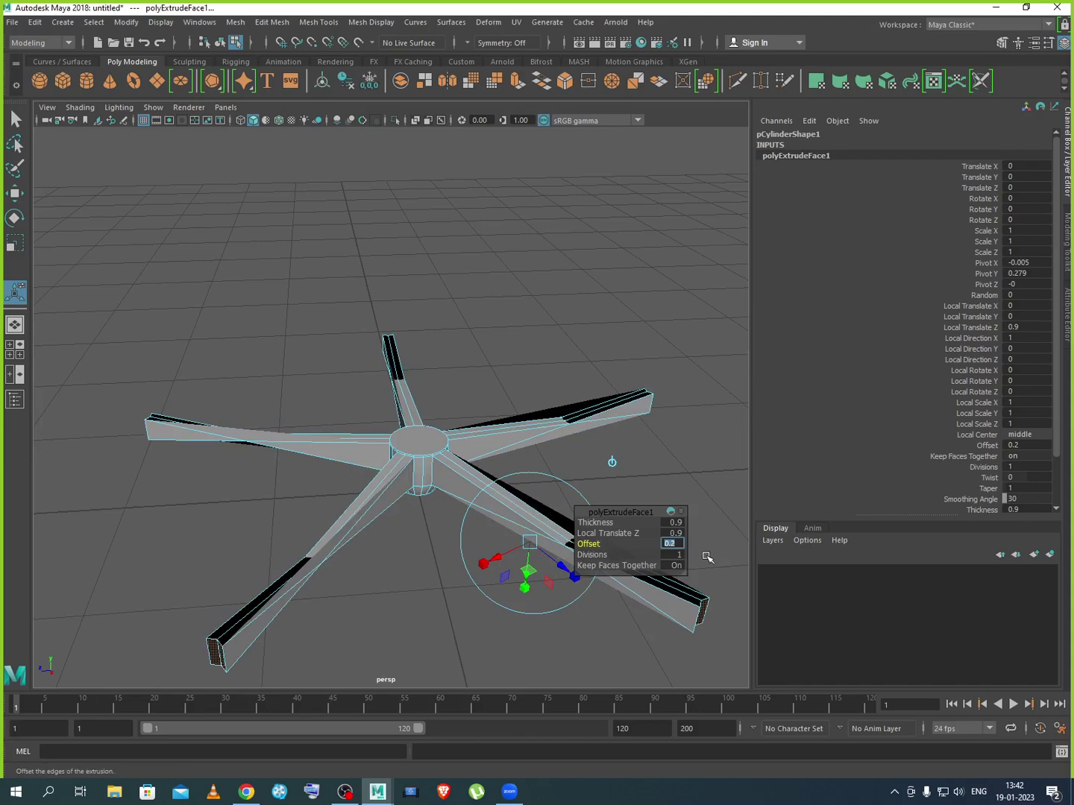
{"action": "type", "text": "2"}
{"action": "key", "text": "Return"}
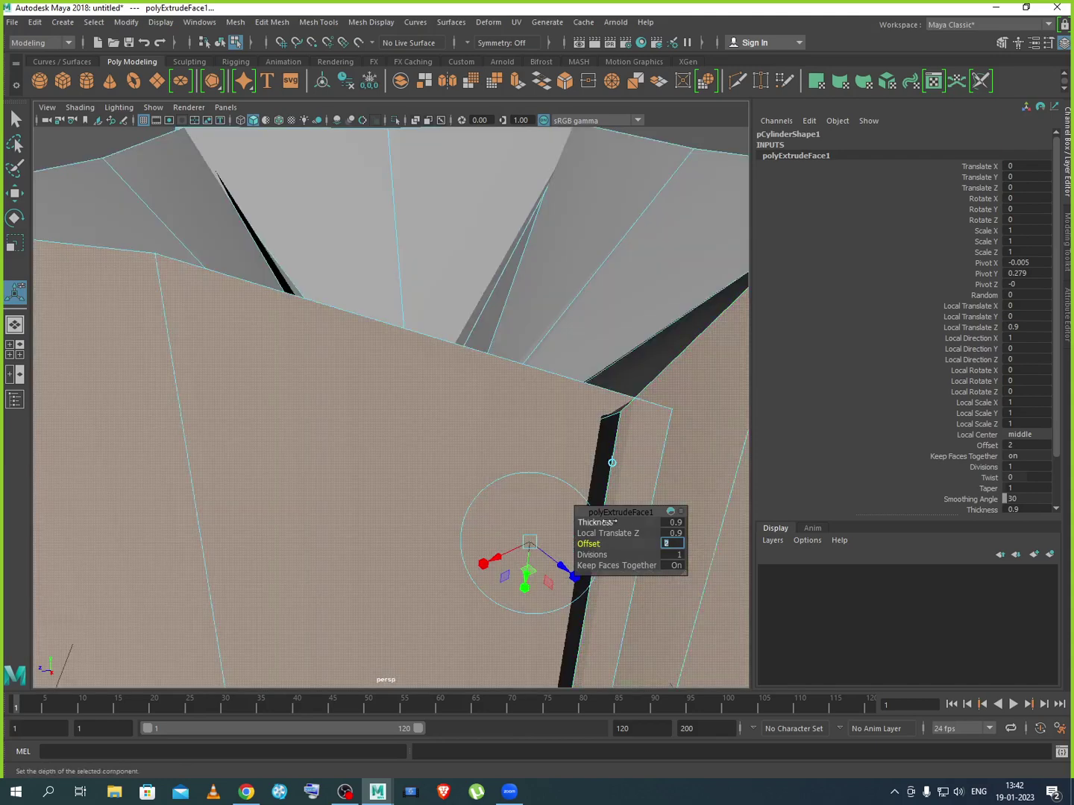
Try Offset values of -0.1, -0.2 and 0.2 on the leg extrusion
{"action": "left_click_drag", "start_coordinate": [596, 546], "coordinate": [571, 547]}
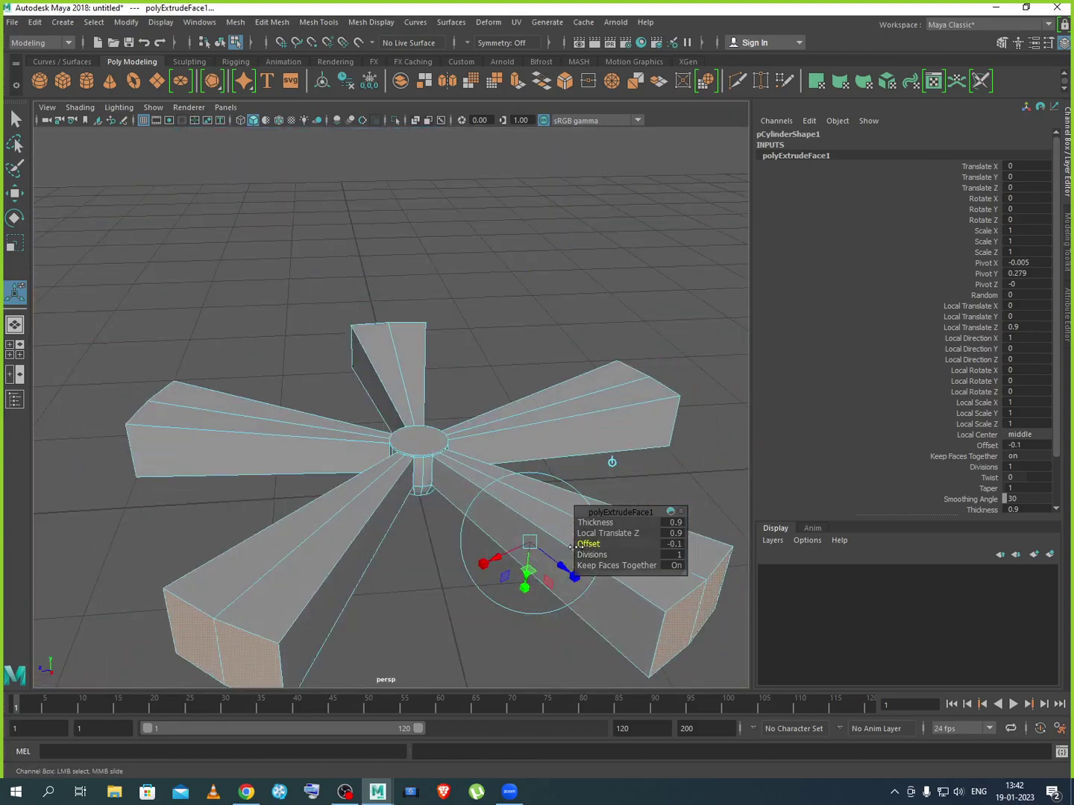
{"action": "left_click", "coordinate": [676, 546]}
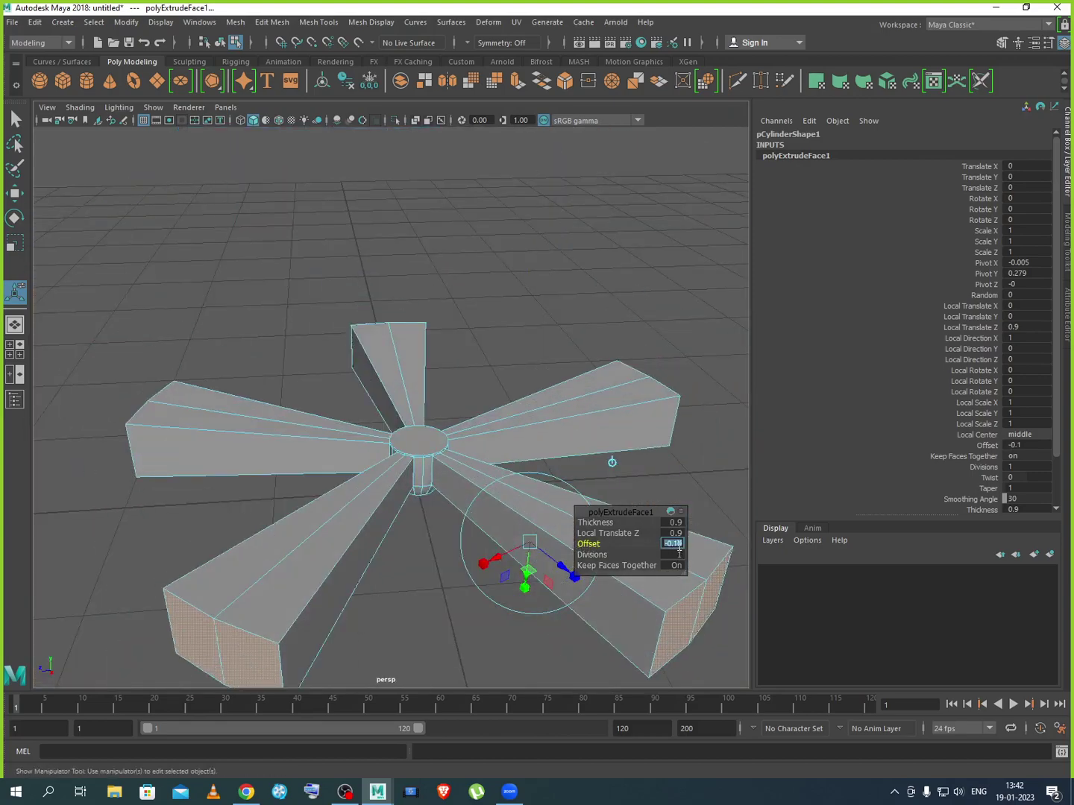
{"action": "type", "text": "-.2"}
{"action": "key", "text": "Return"}
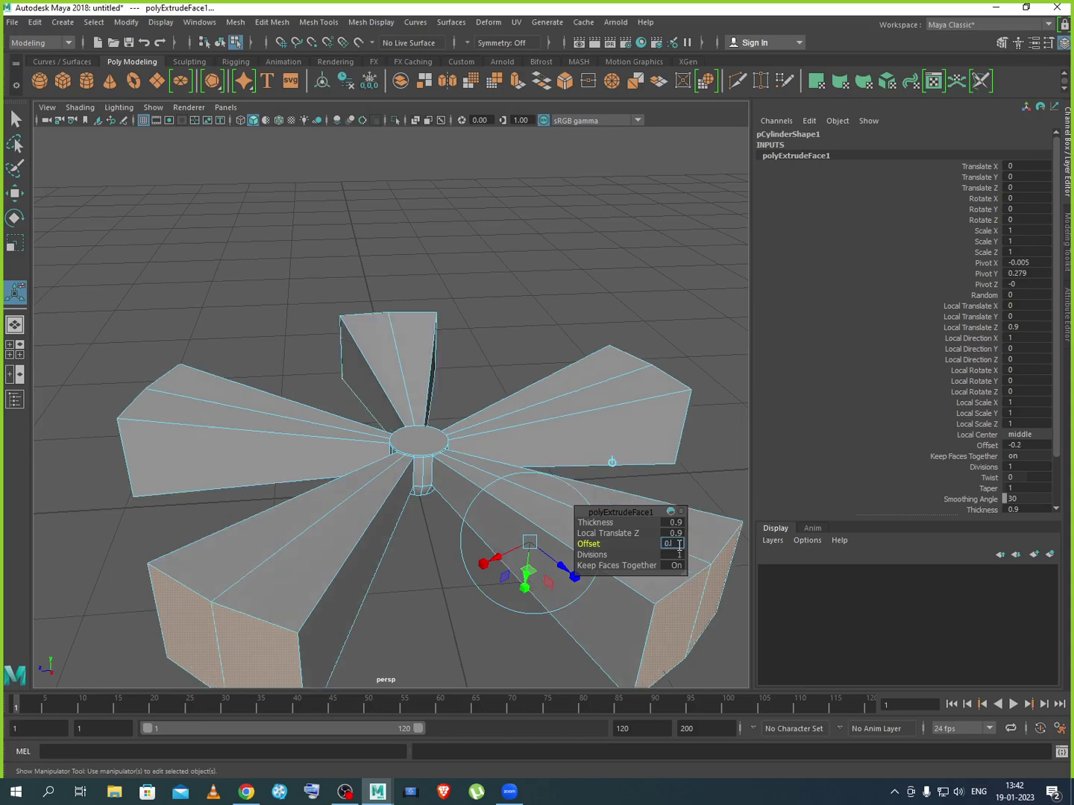
{"action": "type", "text": "0.2"}
{"action": "key", "text": "Return"}
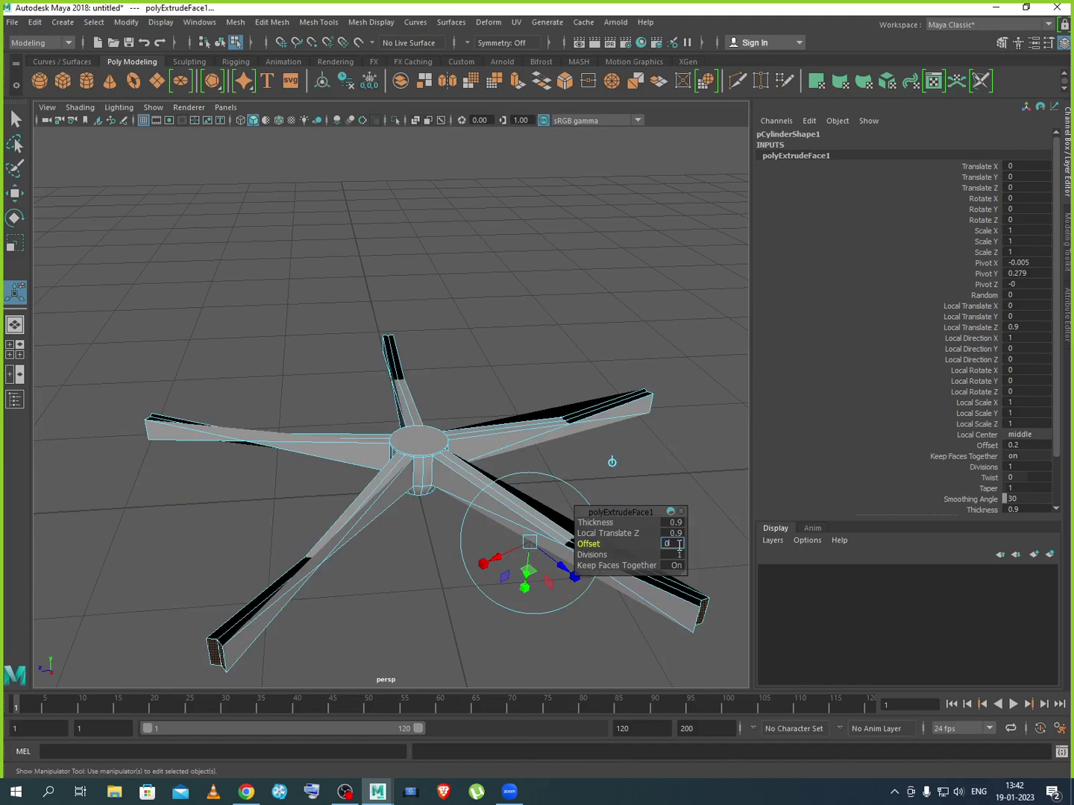
Compare the leg shape with extrusion Offsets of 0.5, 0.9, 0.1 and 0.2
{"action": "key", "text": "Return"}
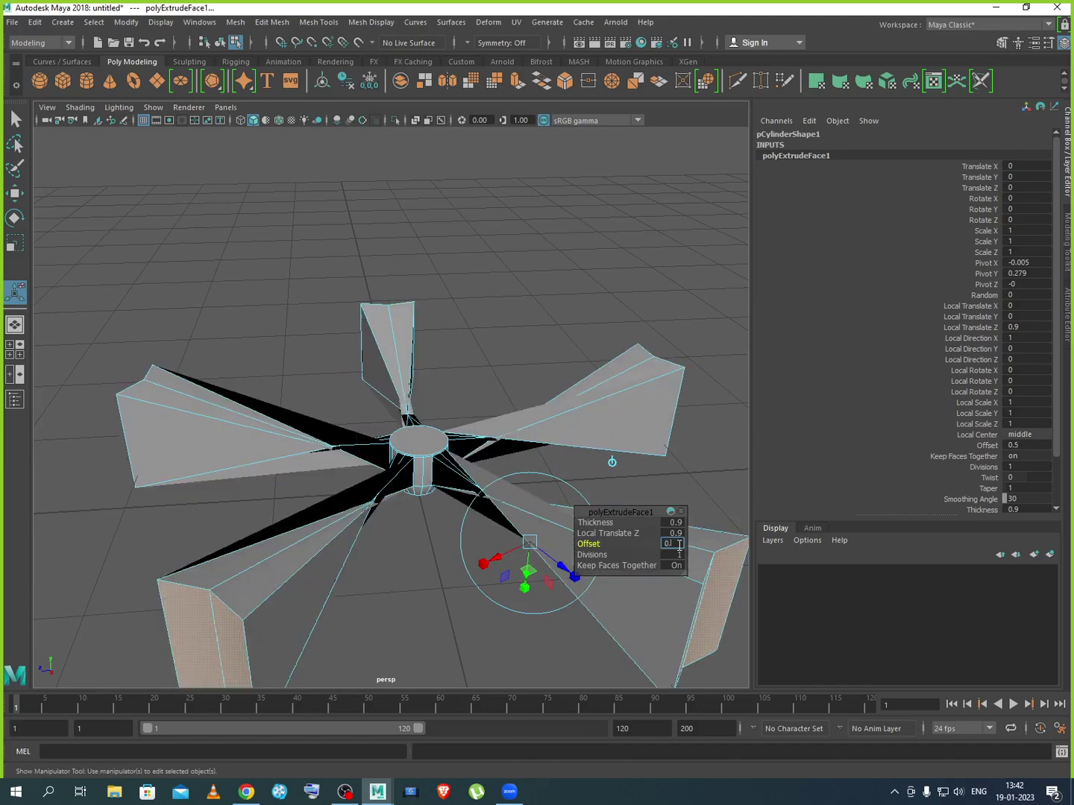
{"action": "type", "text": "0.9"}
{"action": "key", "text": "Return"}
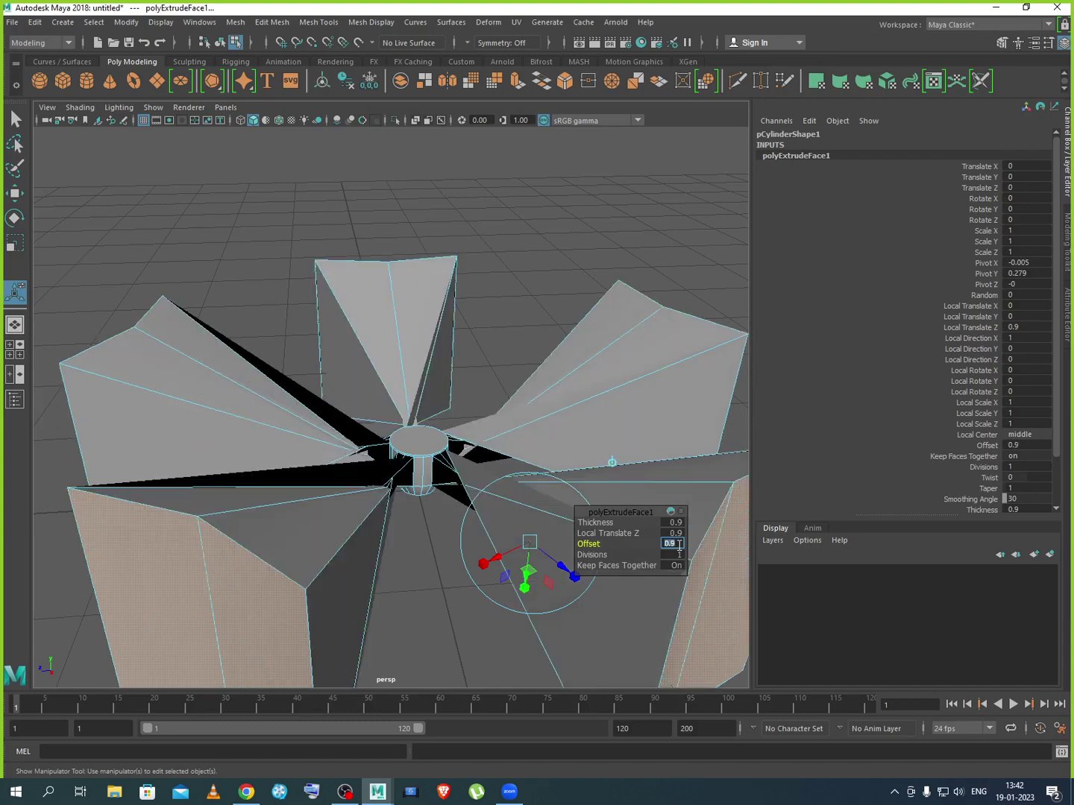
{"action": "key", "text": "Return"}
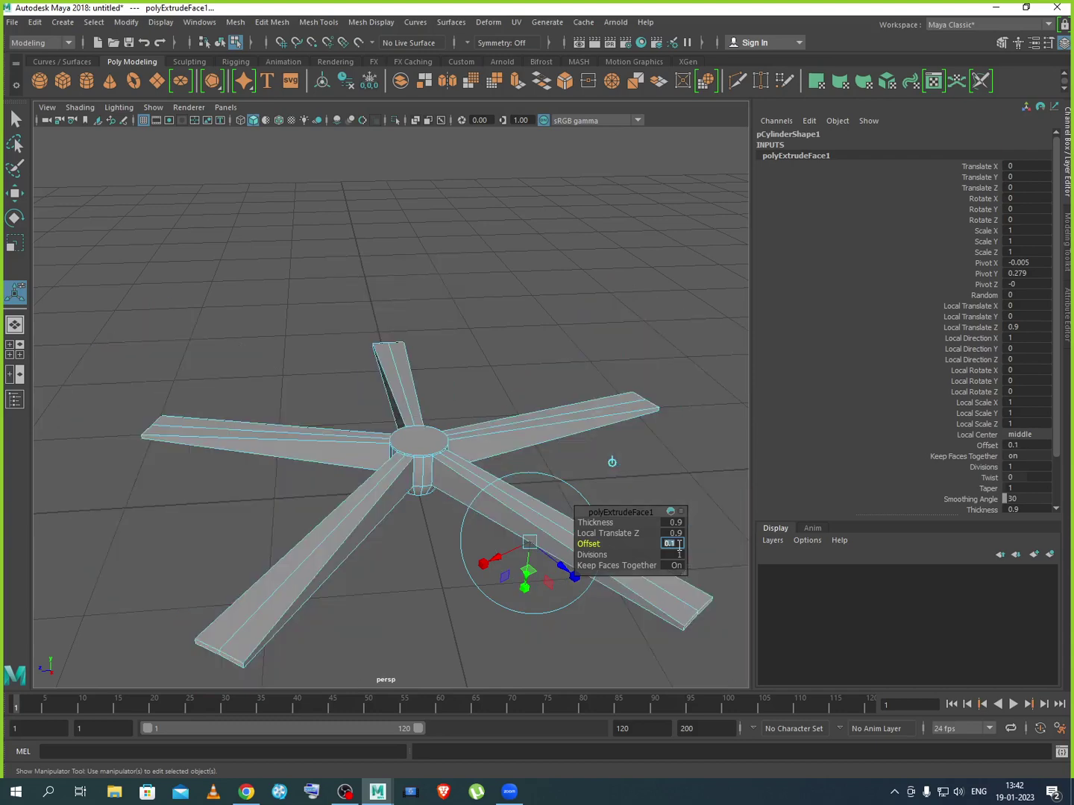
{"action": "key", "text": "Return"}
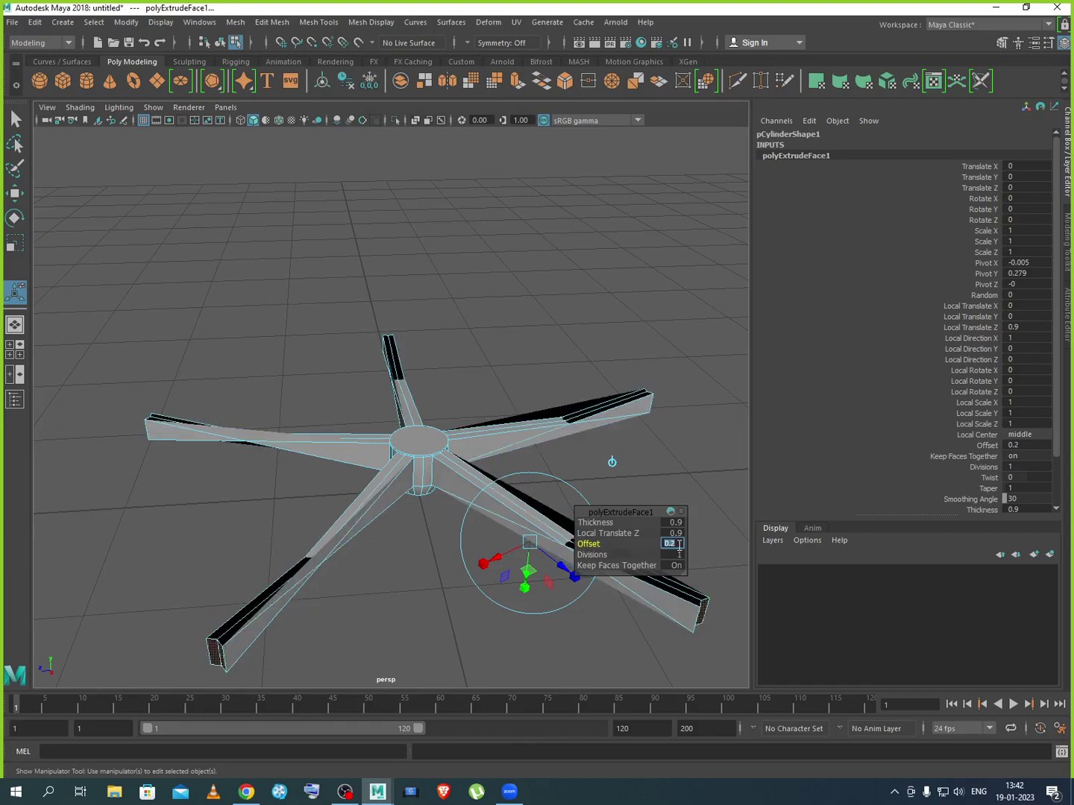
Widen the leg ends with an extrusion Offset of -0.1, refined to -0.11
{"action": "mouse_move", "coordinate": [589, 544]}
{"action": "left_mouse_down"}
{"action": "mouse_move", "coordinate": [566, 544]}
{"action": "mouse_move", "coordinate": [589, 543]}
{"action": "mouse_move", "coordinate": [578, 544]}
{"action": "left_mouse_up"}
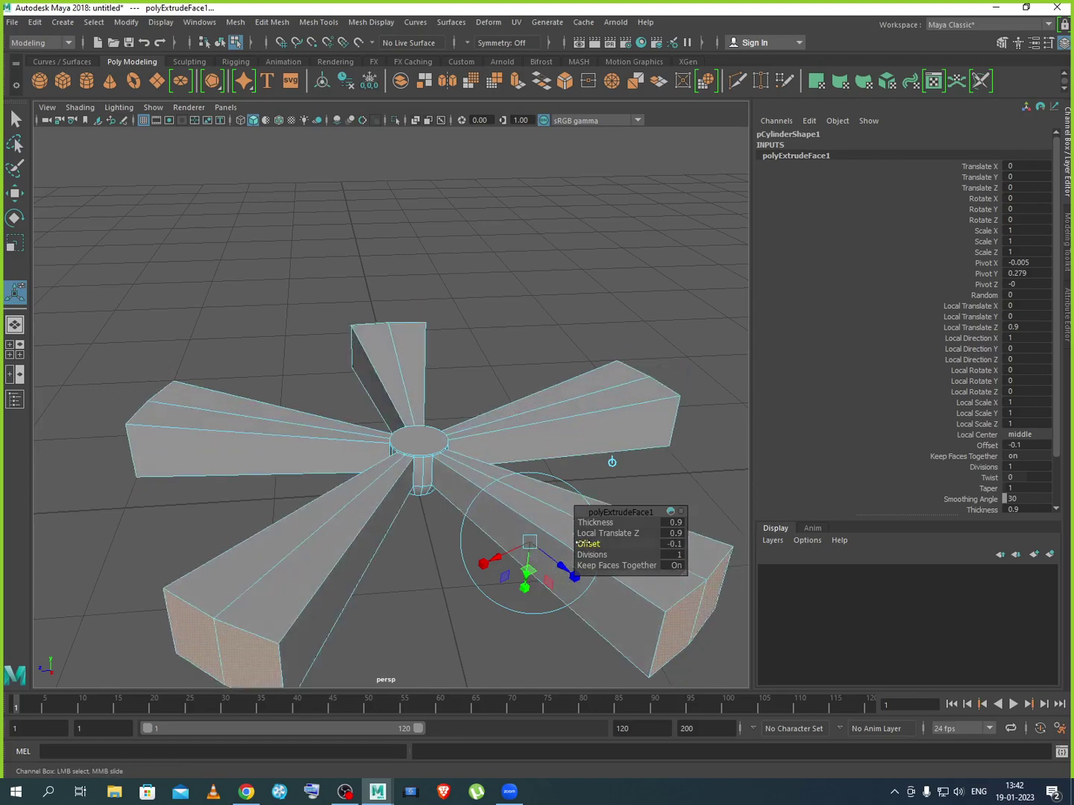
{"action": "left_click_drag", "start_coordinate": [581, 544], "coordinate": [581, 544]}
{"action": "left_click", "coordinate": [674, 545]}
{"action": "left_click", "coordinate": [674, 545]}
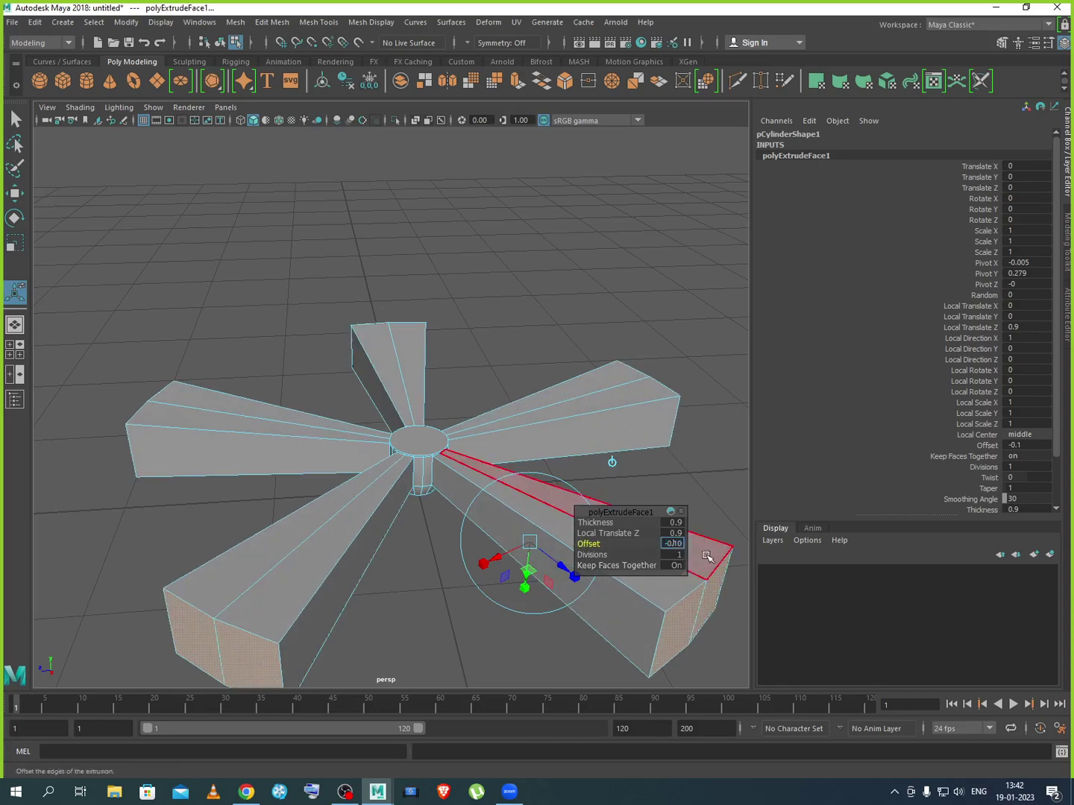
{"action": "left_click_drag", "start_coordinate": [675, 545], "coordinate": [689, 550]}
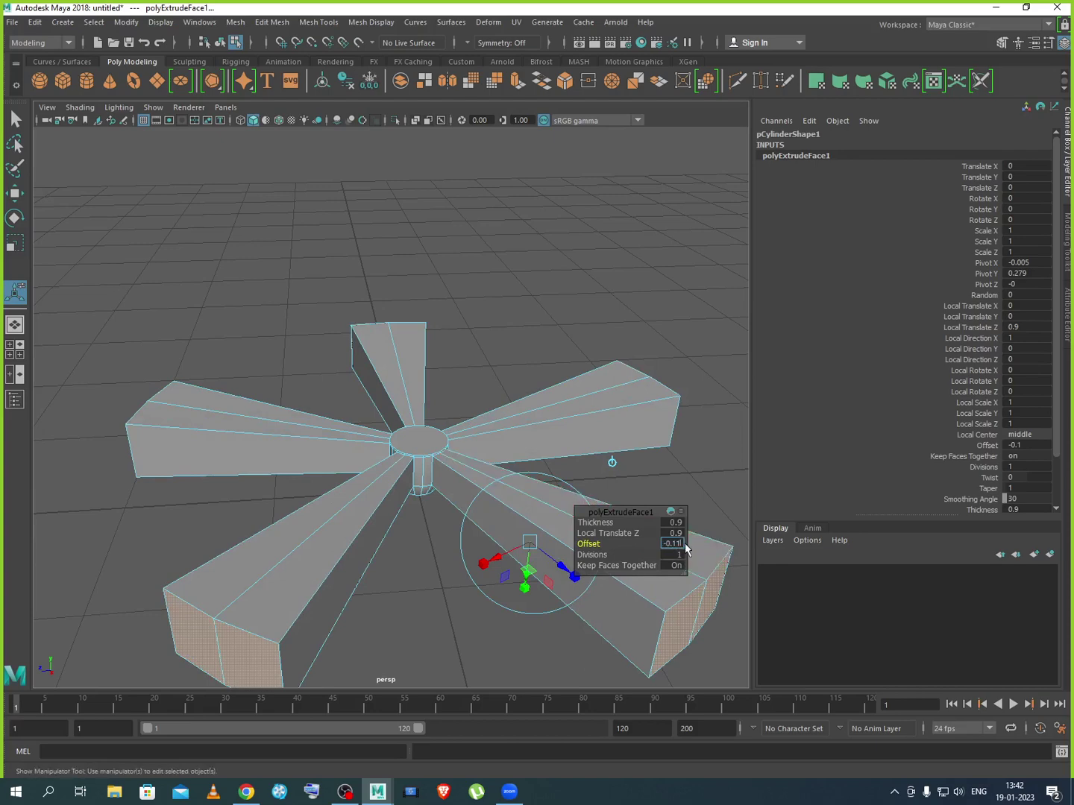
{"action": "key", "text": "Return"}
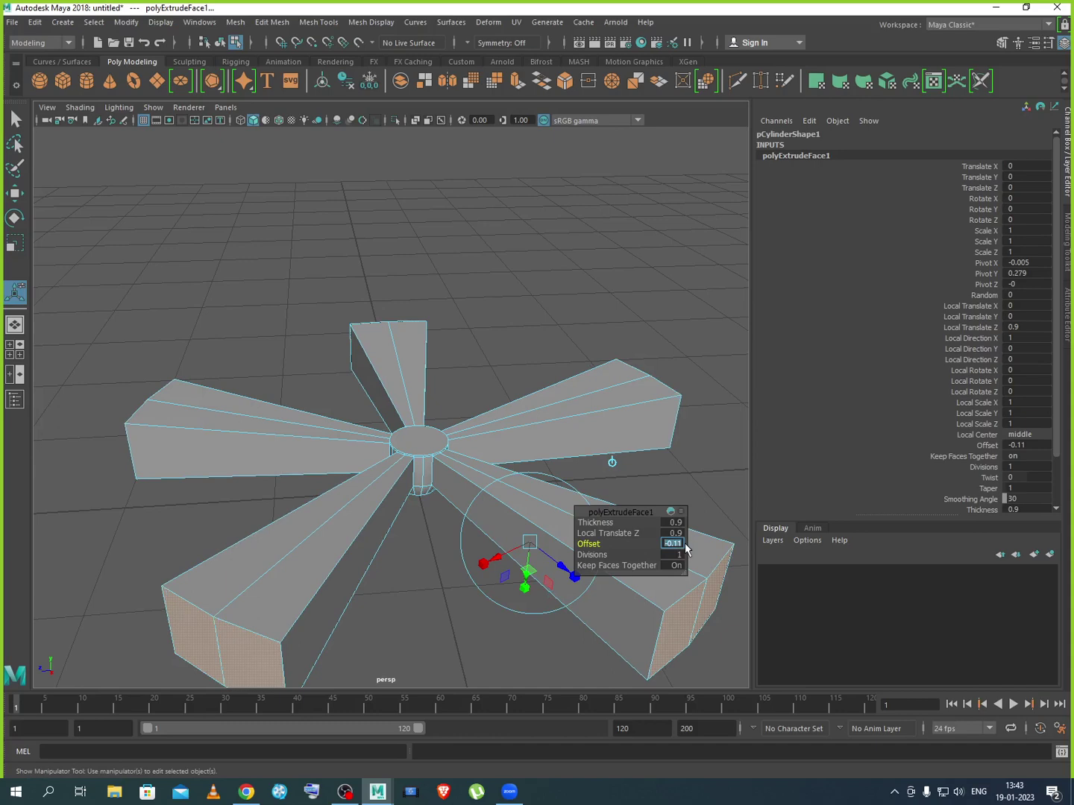
Test the leg extrusion with Offsets of 9, 0.9 and 0.5
{"action": "key", "text": "Return"}
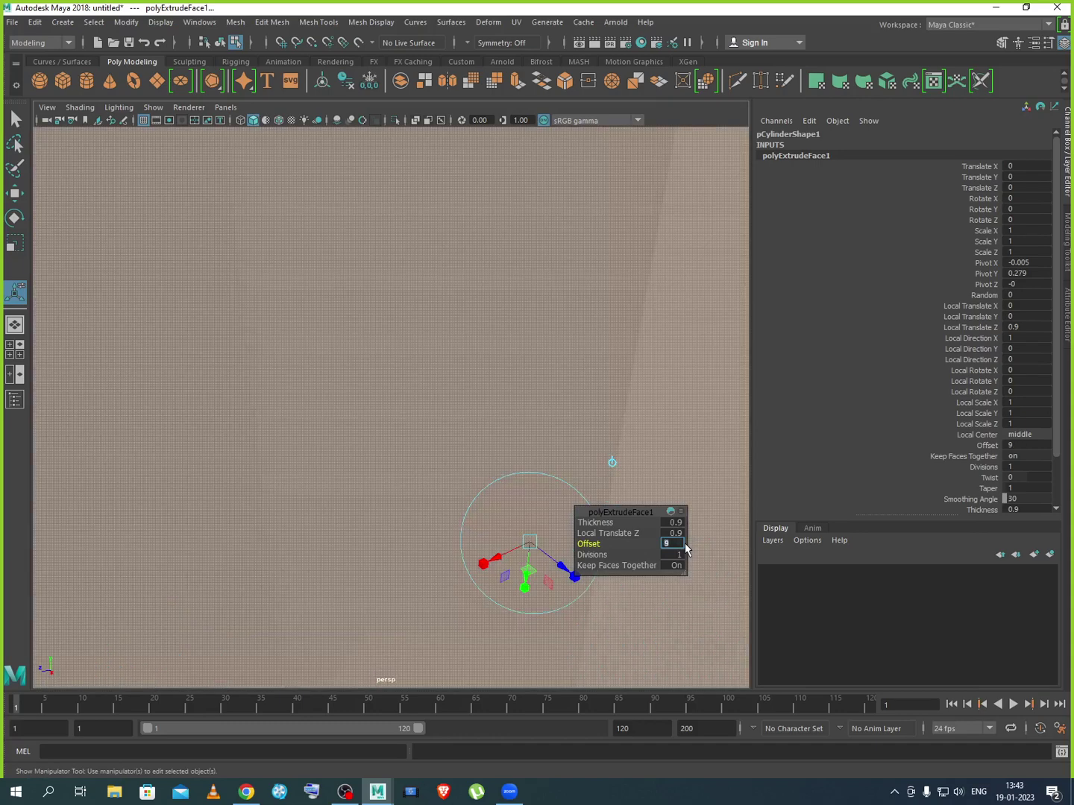
{"action": "type", "text": "0.9"}
{"action": "key", "text": "Return"}
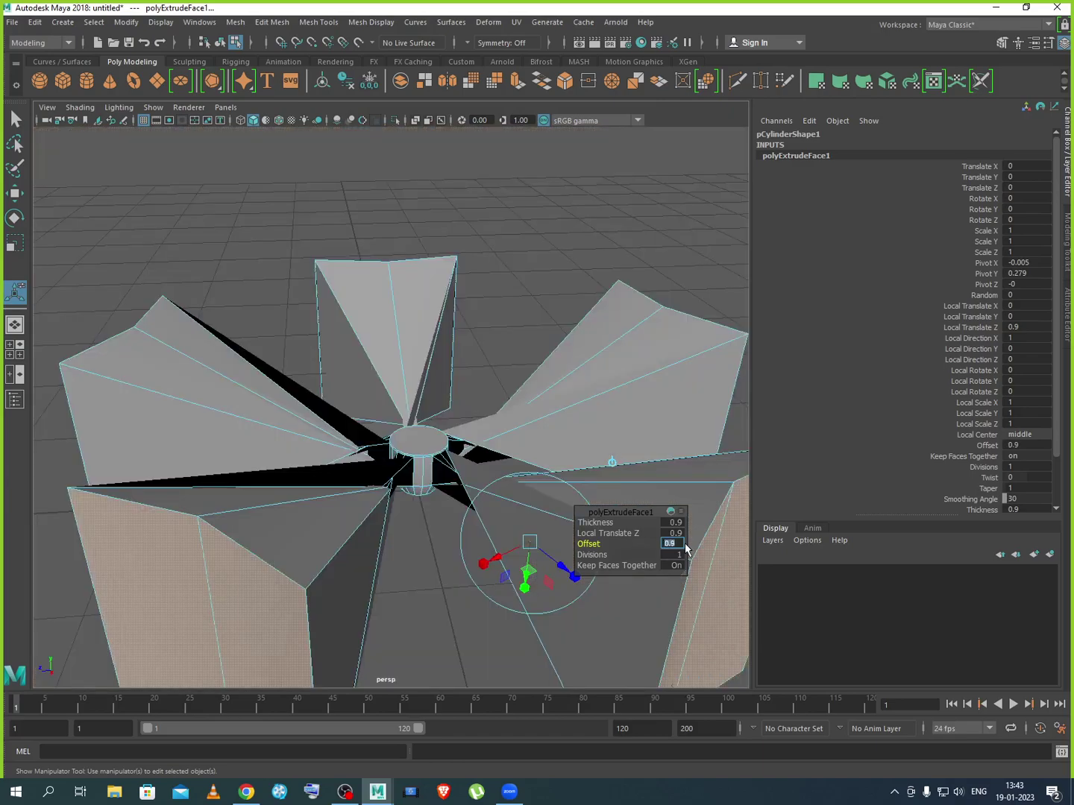
{"action": "type", "text": "0.5"}
{"action": "key", "text": "Return"}
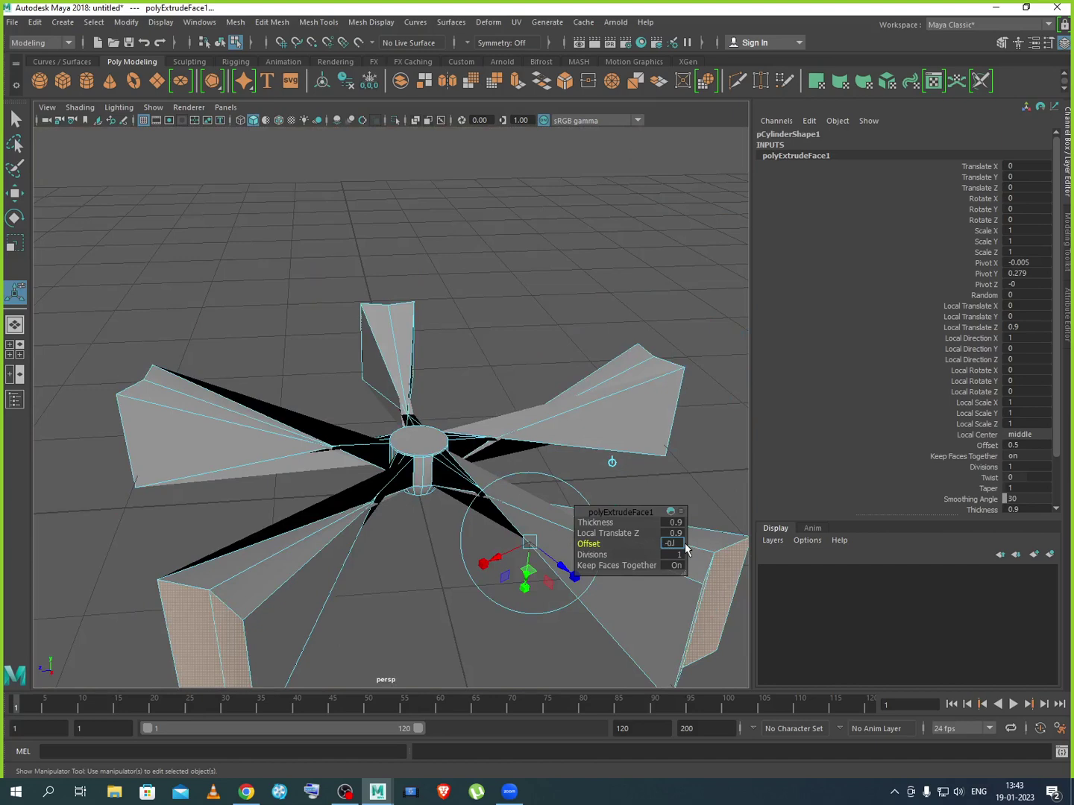
Compare the leg shape with extrusion Offsets of -0.5, -0.3, -0.1, -0.05 and -0.001
{"action": "type", "text": "-0.5"}
{"action": "key", "text": "Return"}
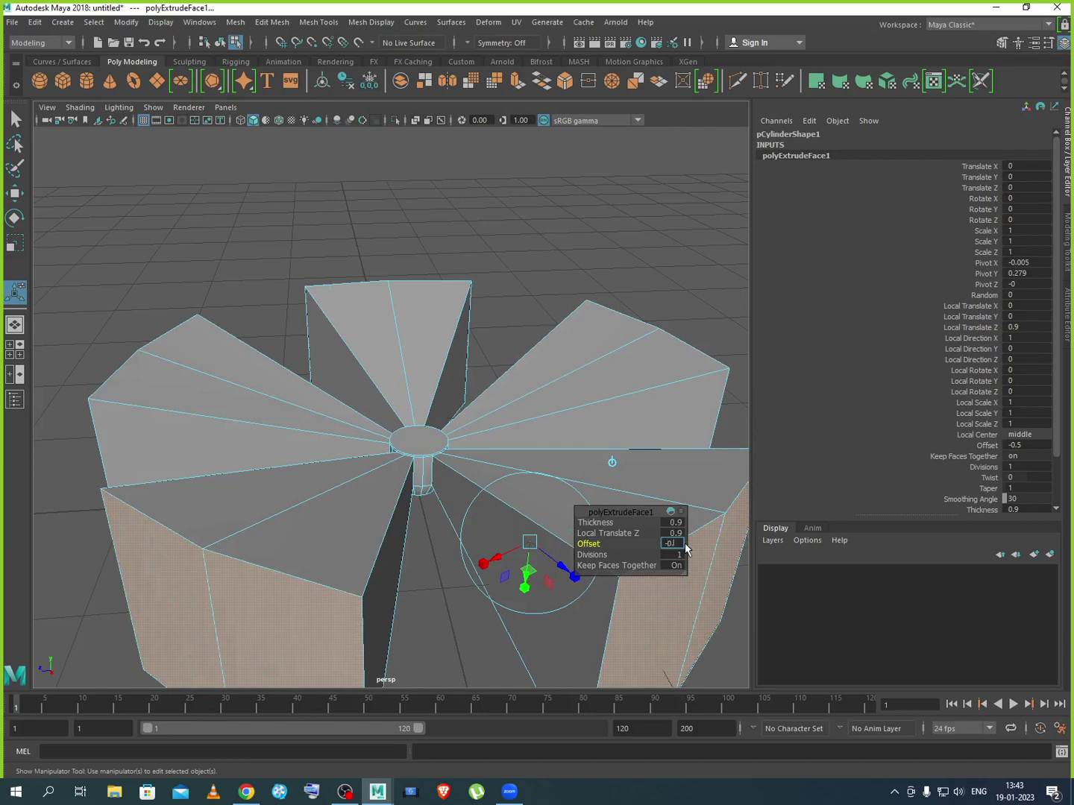
{"action": "key", "text": "Return"}
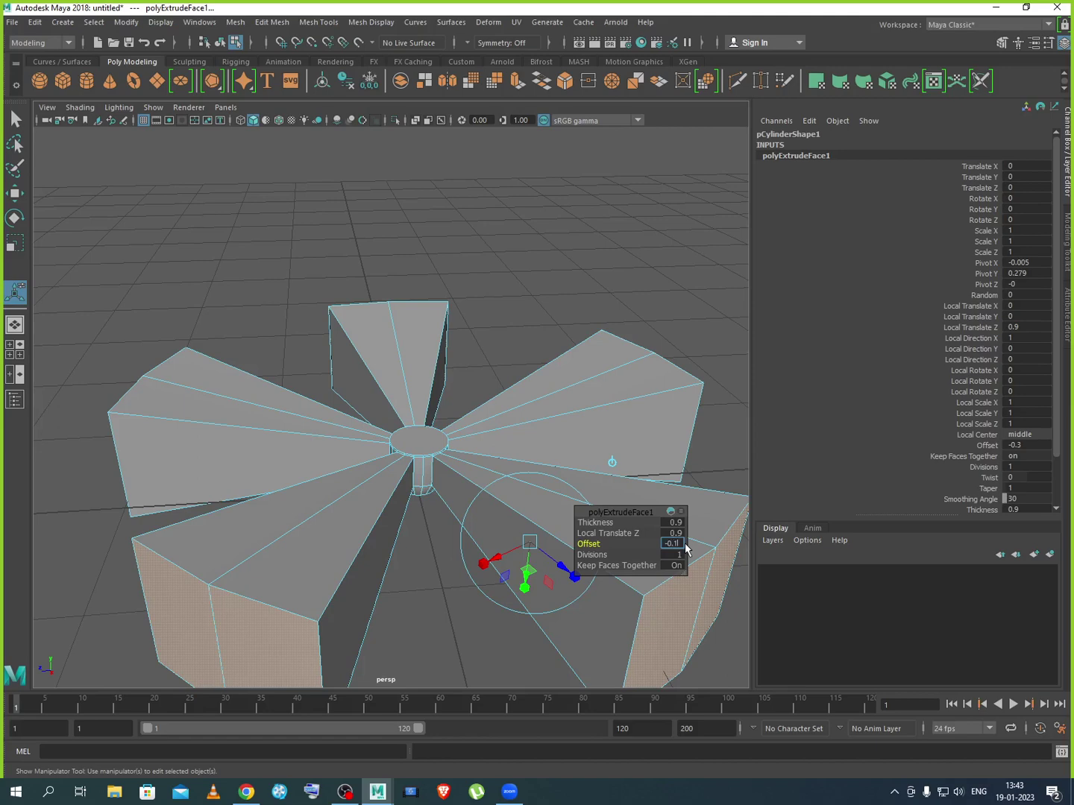
{"action": "type", "text": "-0.1"}
{"action": "key", "text": "Return"}
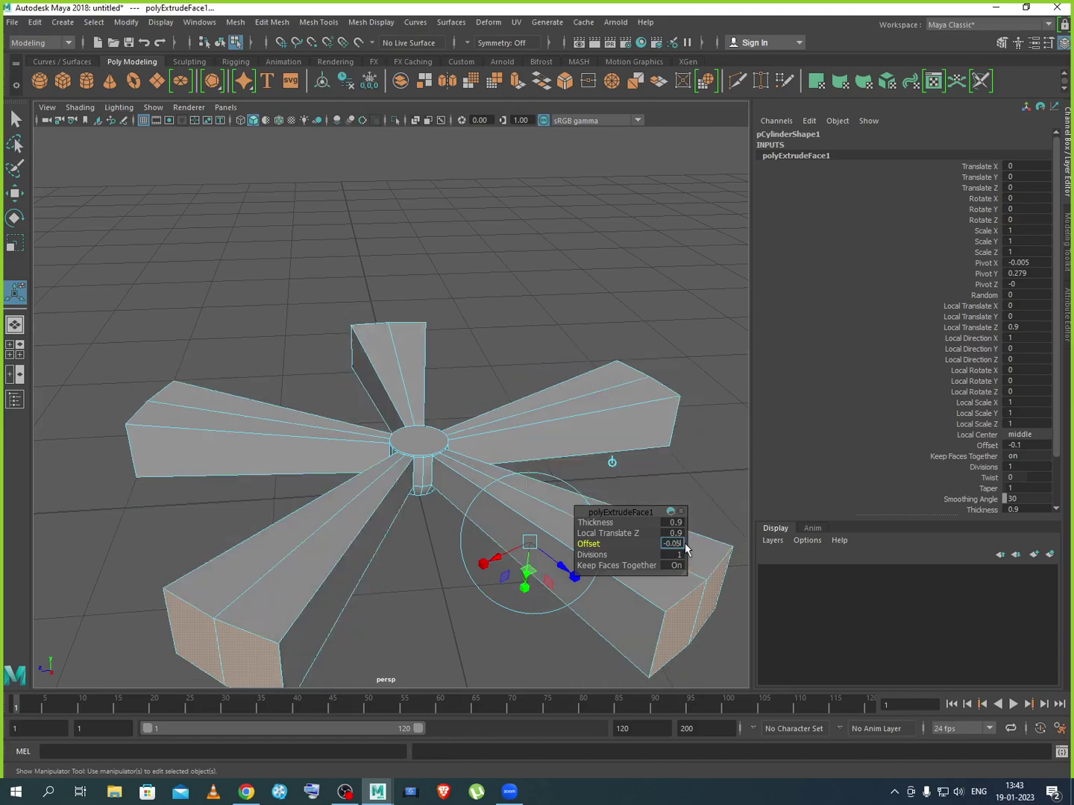
{"action": "key", "text": "Return"}
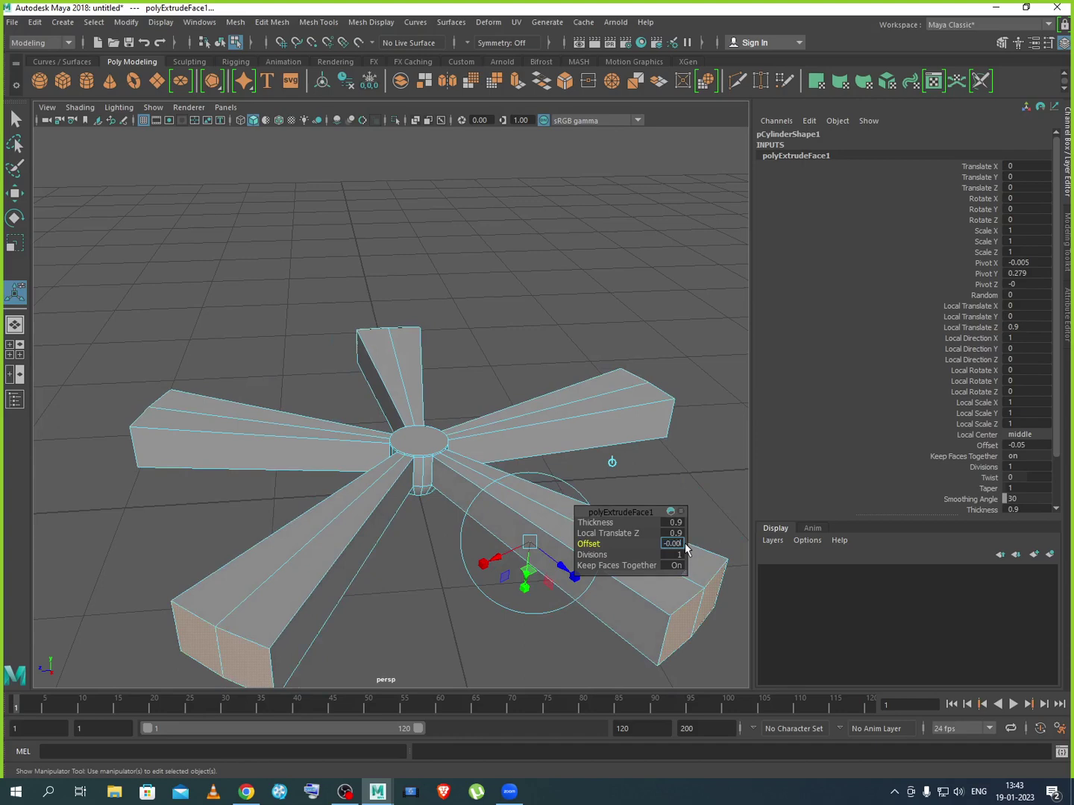
{"action": "key", "text": "Return"}
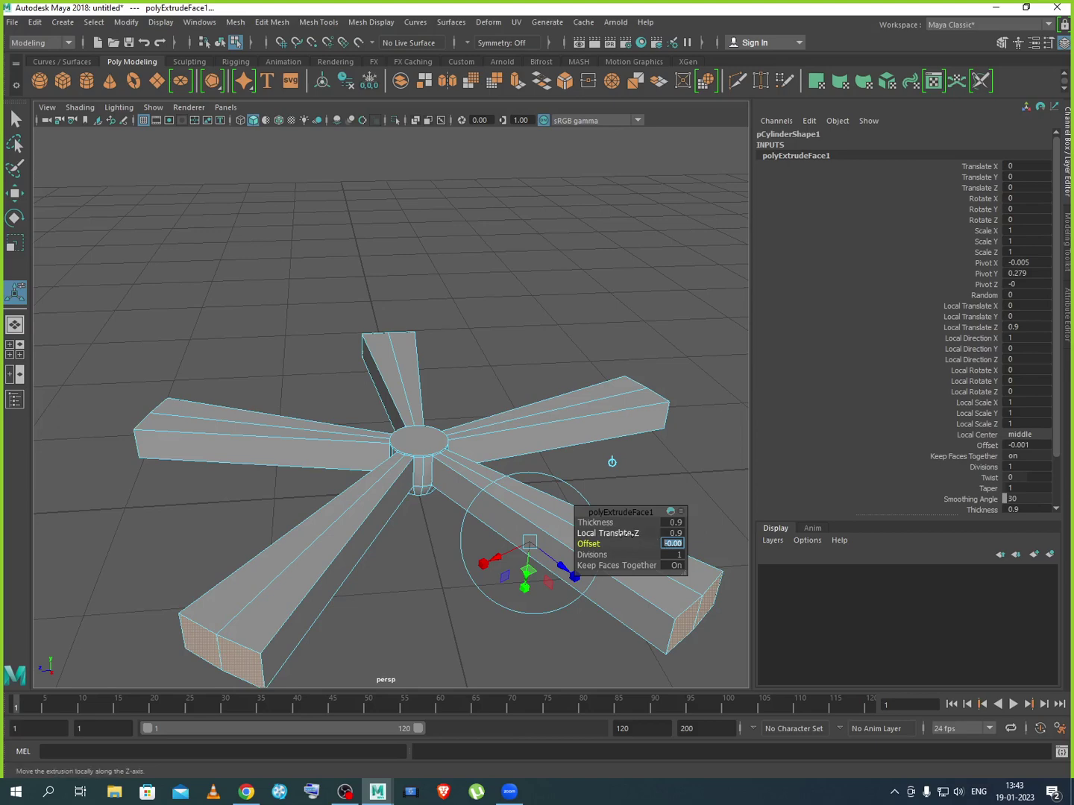
Set the leg extrusion's Local Translate Z to 0.8 and taper the leg ends to Local Scale X -0.762 and Y 0.309
{"action": "mouse_move", "coordinate": [625, 534]}
{"action": "left_mouse_down"}
{"action": "mouse_move", "coordinate": [616, 536]}
{"action": "mouse_move", "coordinate": [625, 537]}
{"action": "left_mouse_up"}
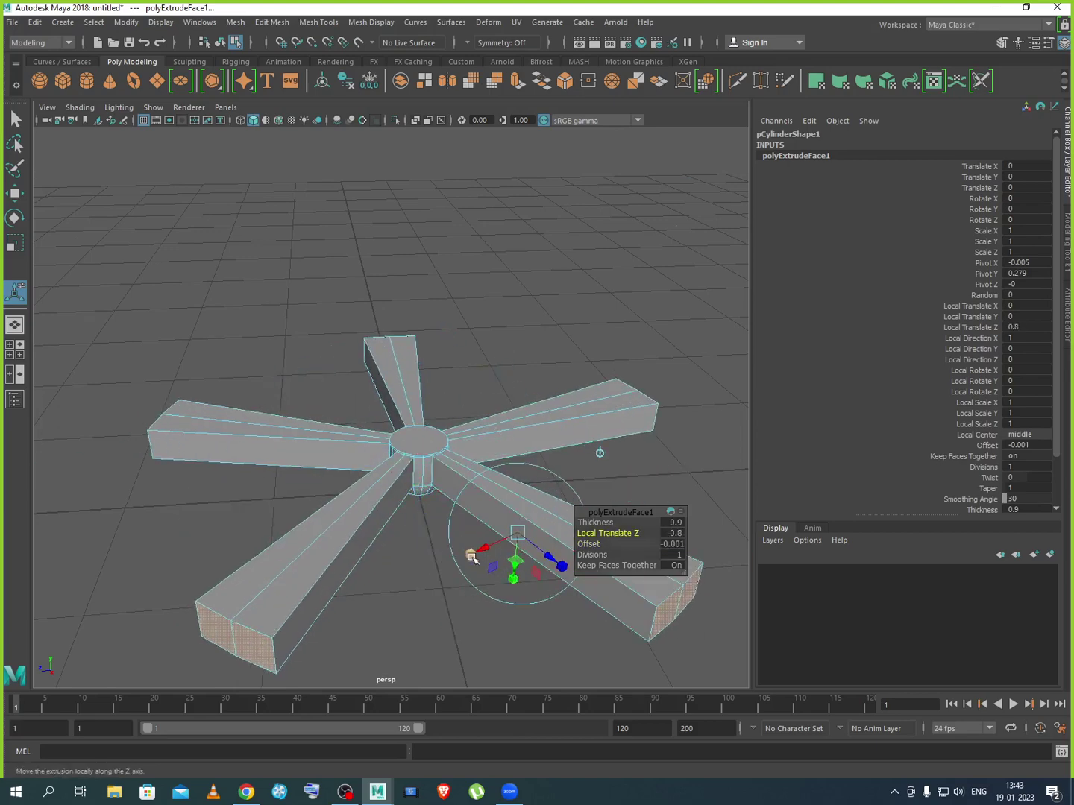
{"action": "left_click_drag", "start_coordinate": [473, 557], "coordinate": [566, 537]}
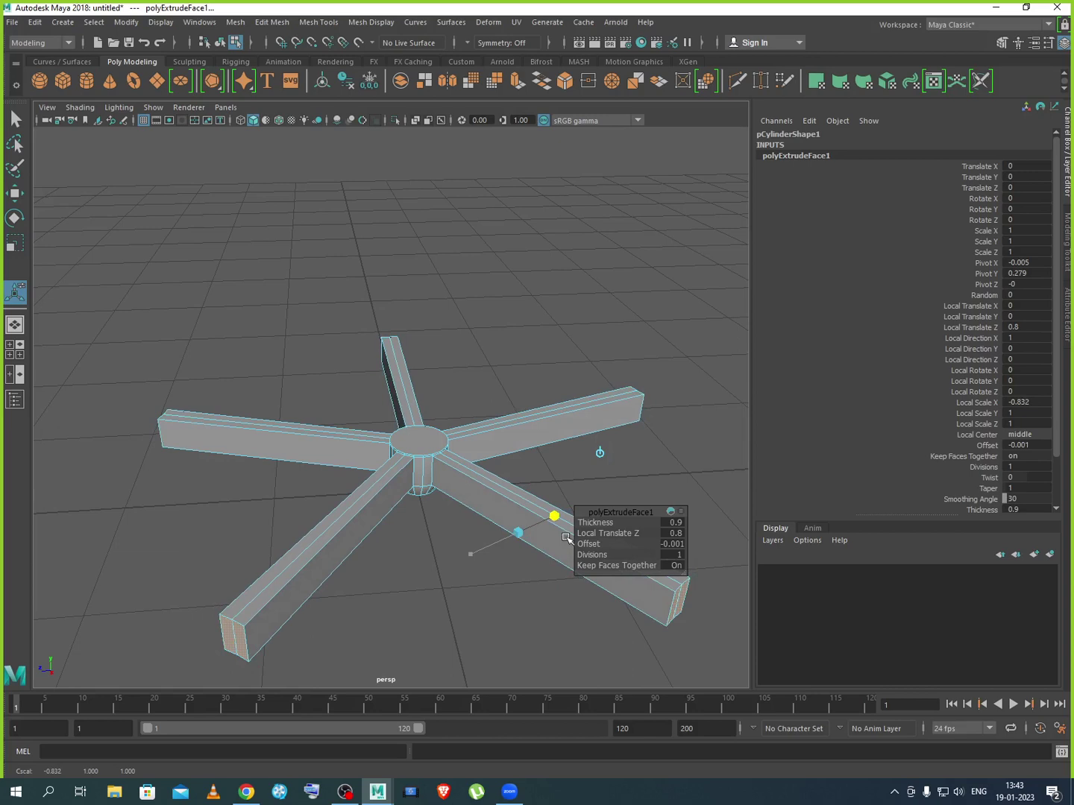
{"action": "left_click_drag", "start_coordinate": [566, 537], "coordinate": [564, 535]}
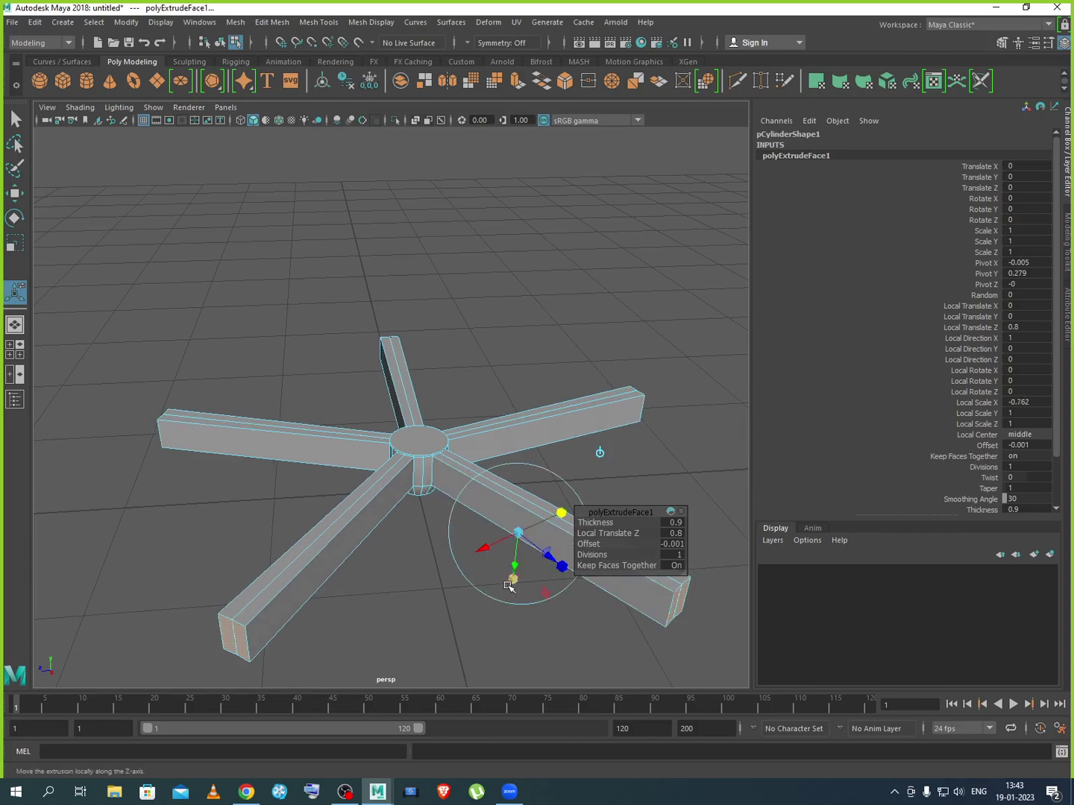
{"action": "left_click_drag", "start_coordinate": [510, 584], "coordinate": [514, 546]}
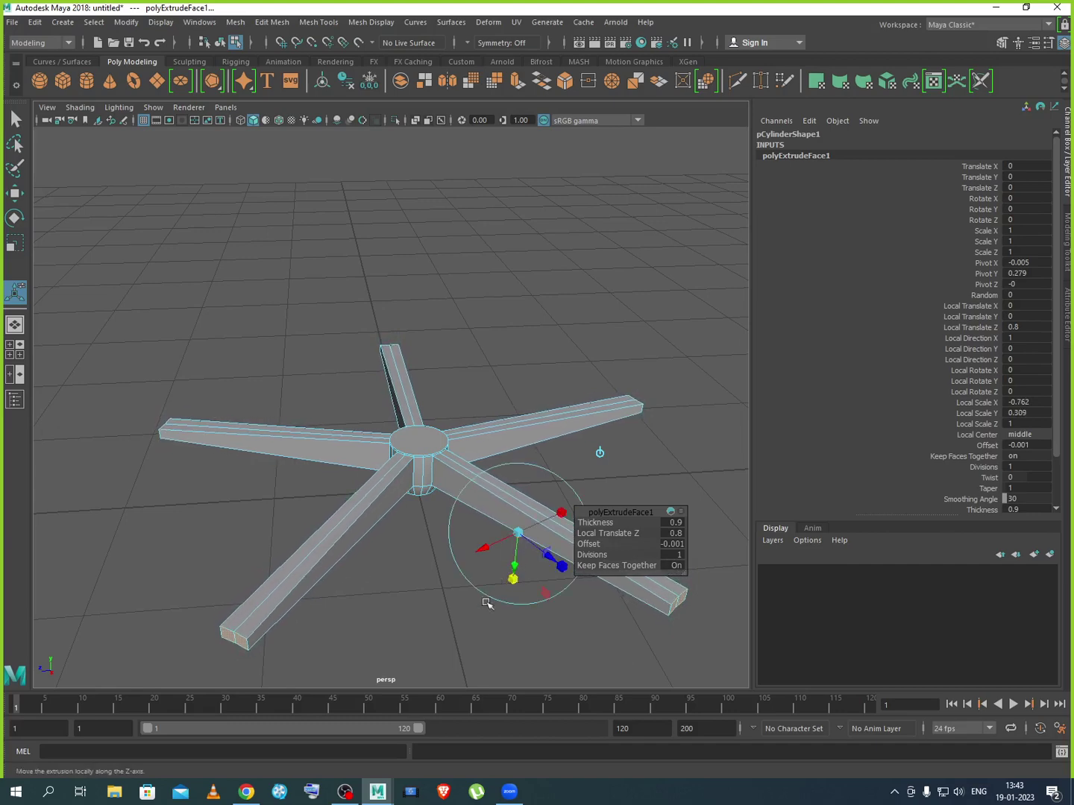
{"action": "mouse_move", "coordinate": [436, 637]}
{"action": "left_mouse_down", "text": "alt"}
{"action": "mouse_move", "coordinate": [436, 578]}
{"action": "mouse_move", "coordinate": [429, 642]}
{"action": "mouse_move", "coordinate": [429, 620]}
{"action": "mouse_move", "coordinate": [433, 633]}
{"action": "mouse_move", "coordinate": [438, 626]}
{"action": "left_mouse_up", "text": "alt"}
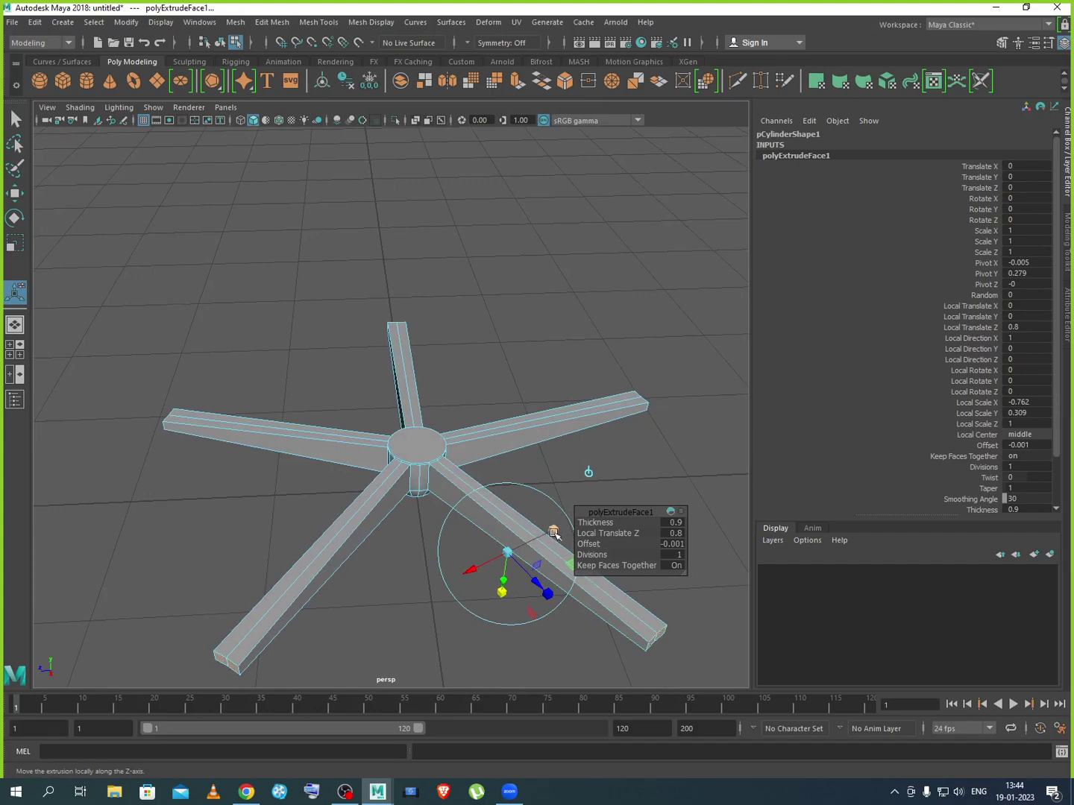
{"action": "left_click_drag", "start_coordinate": [553, 641], "coordinate": [477, 522], "text": "alt"}
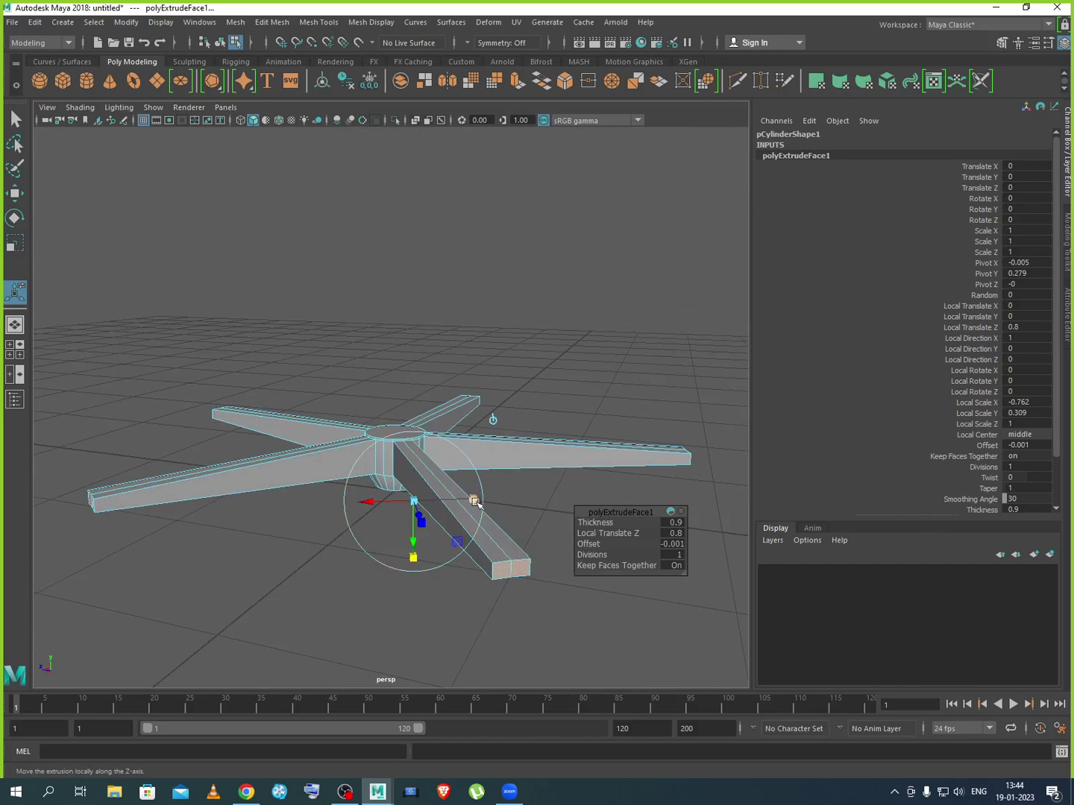
Undo the leg tapering, translation and Offset changes, back through the leg face extrusion itself
{"action": "key", "text": "ctrl+z"}
{"action": "key", "text": "ctrl+z"}
{"action": "key", "text": "ctrl+z"}
{"action": "key", "text": "ctrl+z"}
{"action": "key", "text": "ctrl+z"}
{"action": "key", "text": "ctrl+z"}
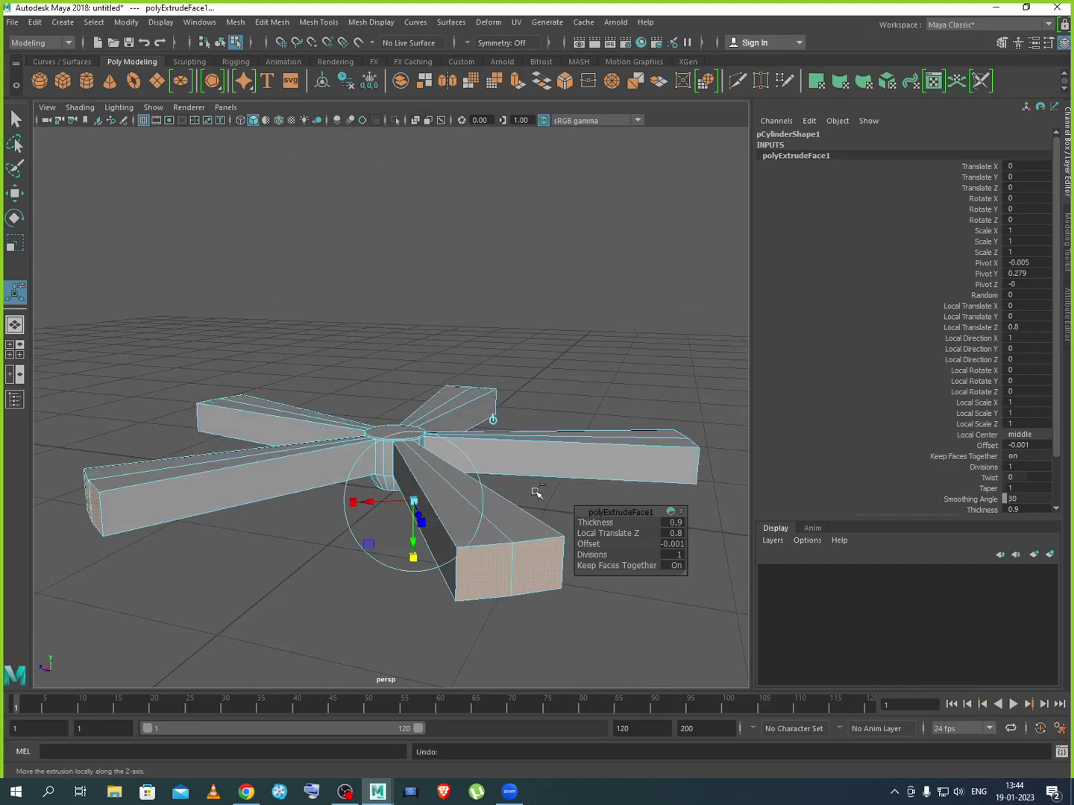
{"action": "key", "text": "ctrl+z"}
{"action": "key", "text": "ctrl+z"}
{"action": "key", "text": "ctrl+z"}
{"action": "key", "text": "ctrl+z"}
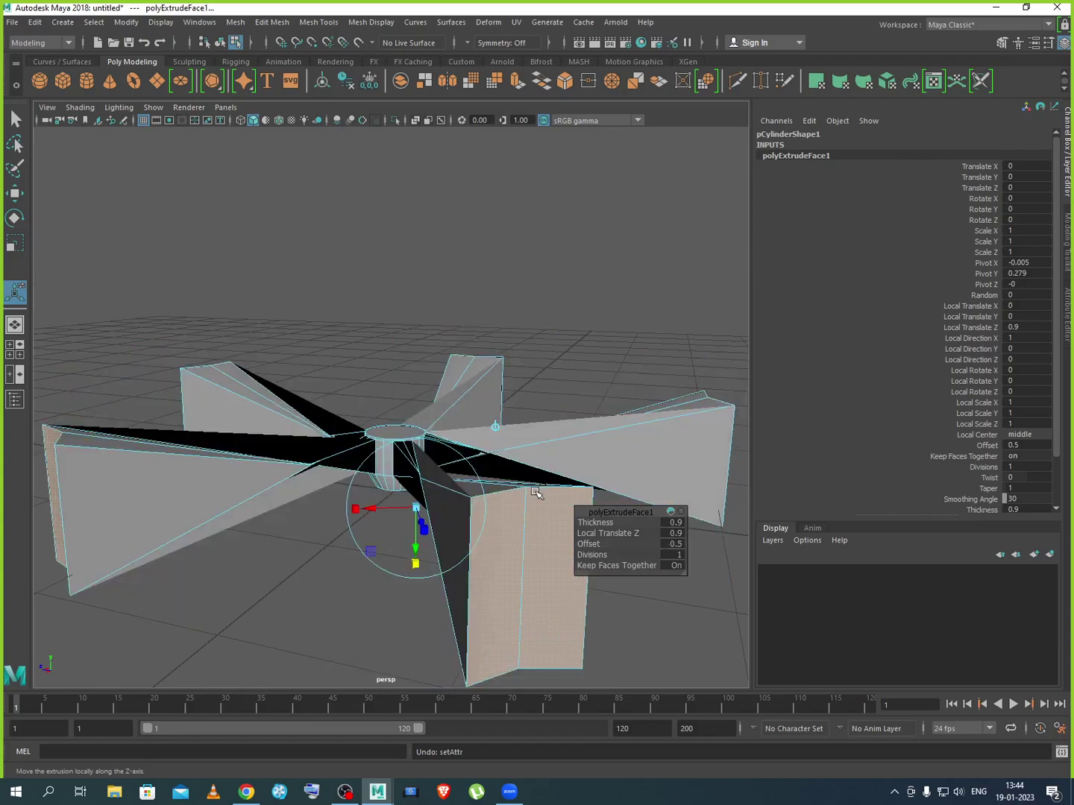
{"action": "key", "text": "ctrl+z"}
{"action": "key", "text": "ctrl+z"}
{"action": "key", "text": "ctrl+z"}
{"action": "key", "text": "ctrl+z"}
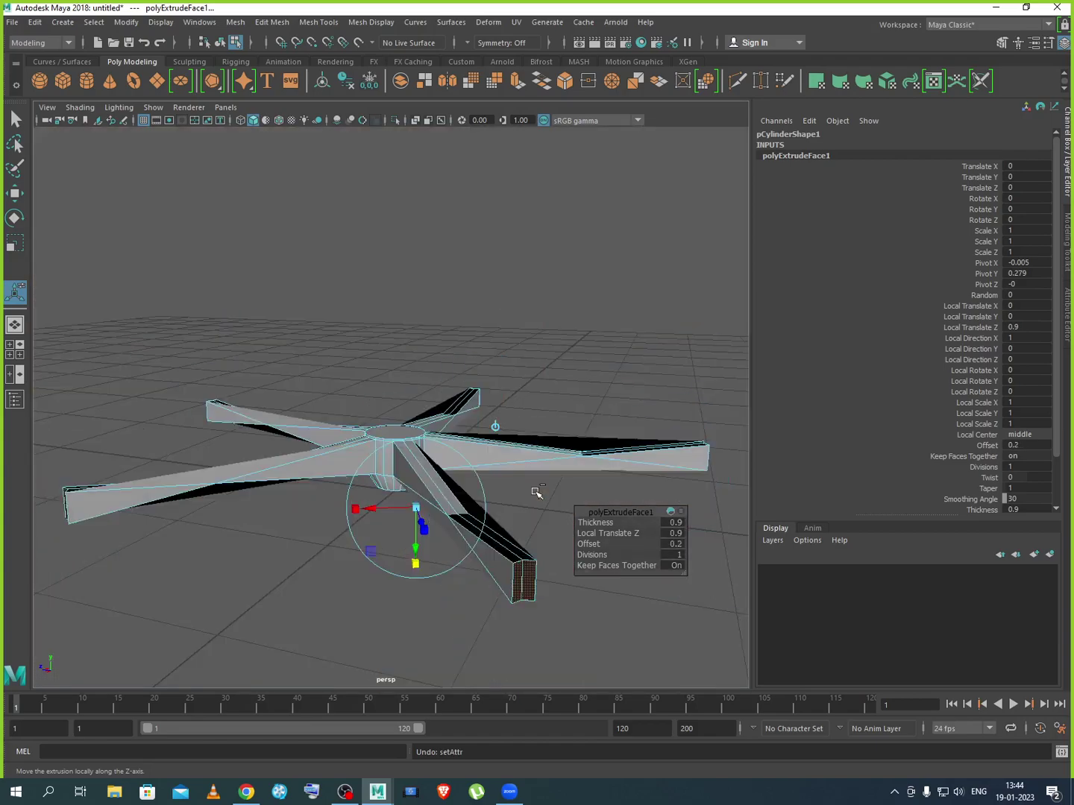
{"action": "key", "text": "ctrl+z"}
{"action": "key", "text": "ctrl+z"}
{"action": "key", "text": "ctrl+z"}
{"action": "key", "text": "ctrl+z"}
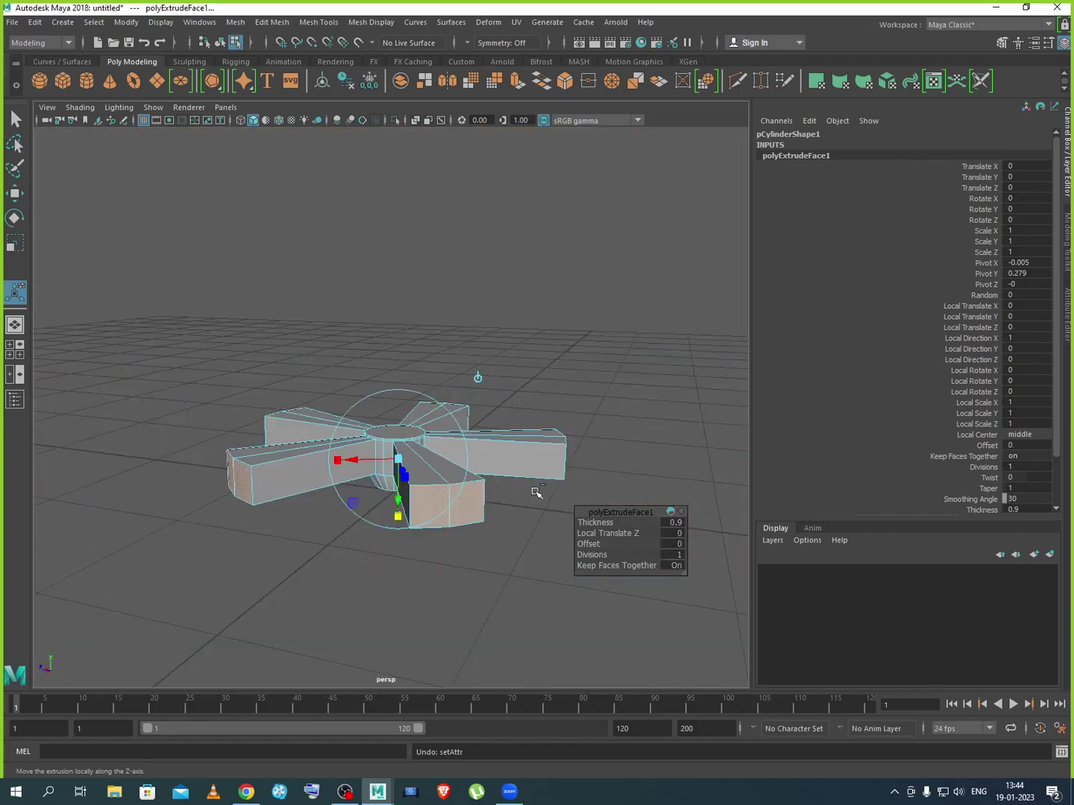
Extrude the selected side faces of the cylinder into five legs with a Thickness of 0.9
{"action": "left_click_drag", "start_coordinate": [474, 597], "coordinate": [507, 588], "text": "alt"}
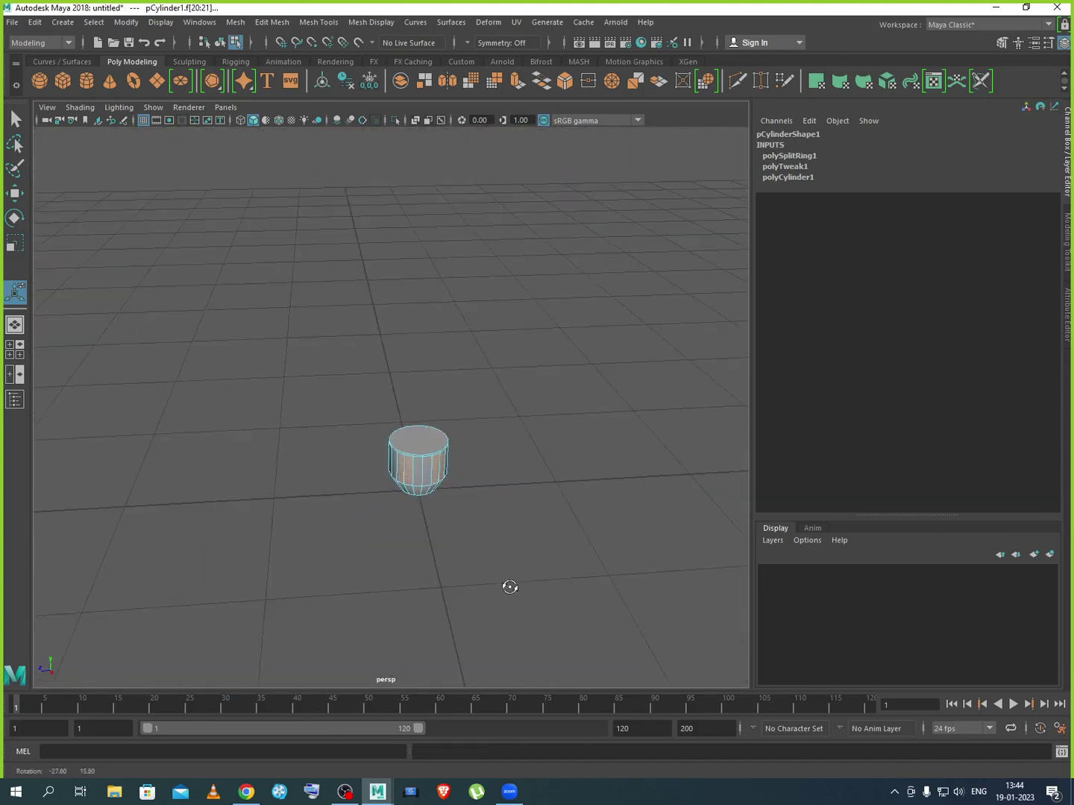
{"action": "scroll", "coordinate": [489, 472], "scroll_direction": "up", "scroll_amount": 4}
{"action": "left_click_drag", "start_coordinate": [485, 485], "coordinate": [458, 417], "text": "alt"}
{"action": "left_click", "coordinate": [519, 80]}
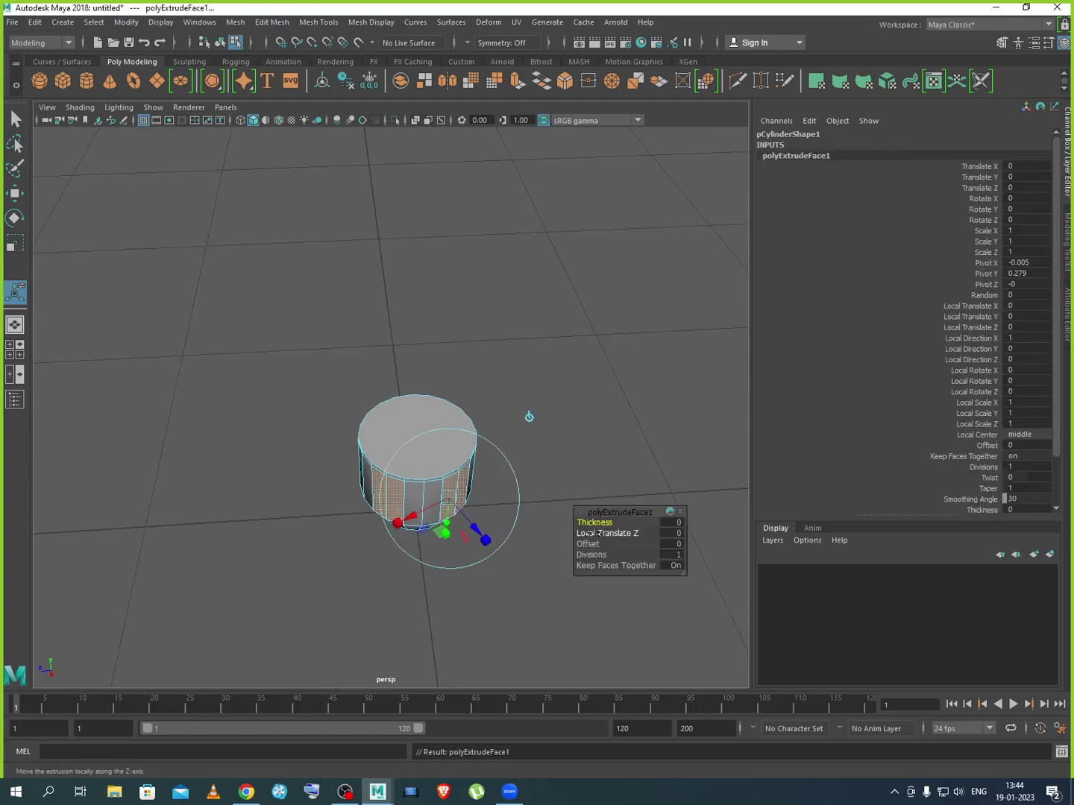
{"action": "middle_click_drag", "start_coordinate": [593, 524], "coordinate": [594, 524]}
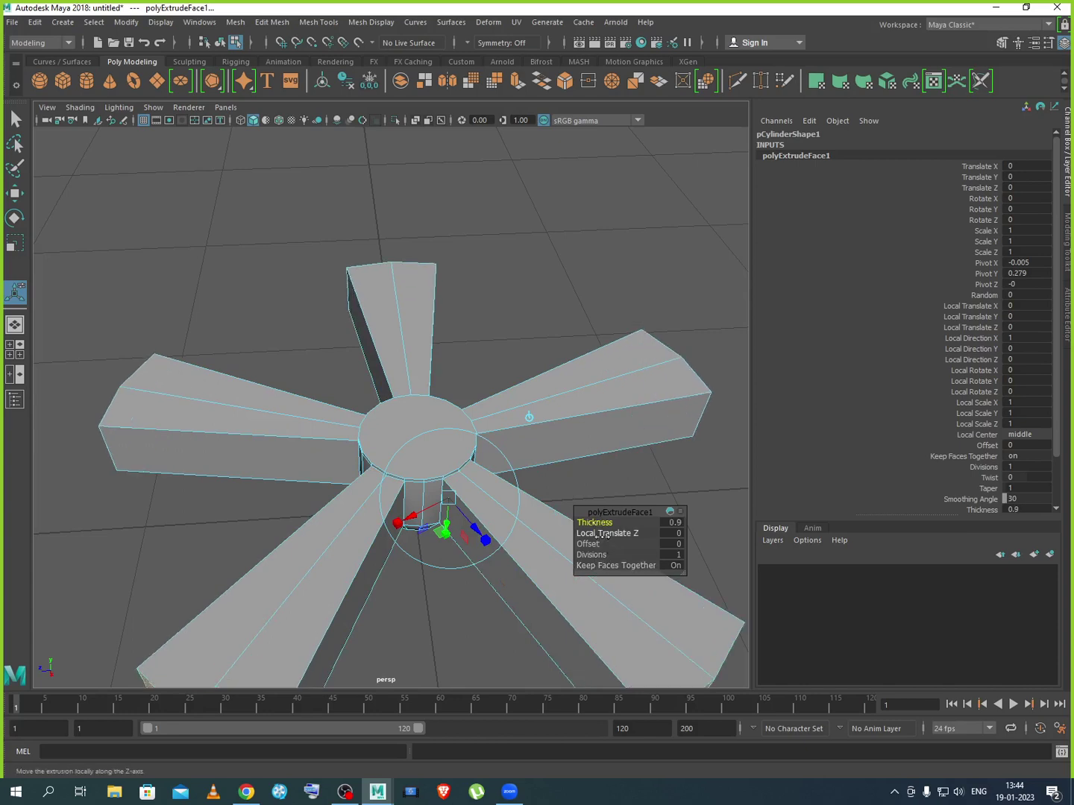
Set the leg extrusion's Offset to 0.001
{"action": "left_click", "coordinate": [602, 544]}
{"action": "middle_click_drag", "start_coordinate": [601, 544], "coordinate": [601, 545]}
{"action": "left_click", "coordinate": [673, 543]}
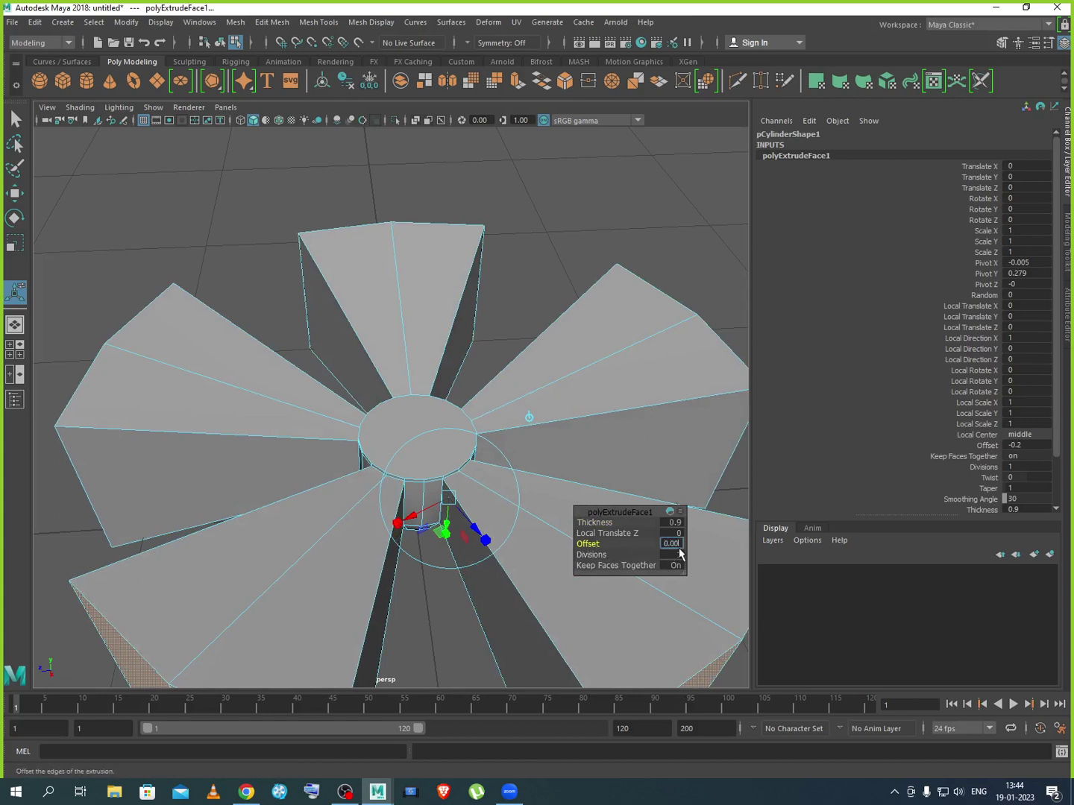
{"action": "type", "text": "0.001"}
{"action": "key", "text": "Return"}
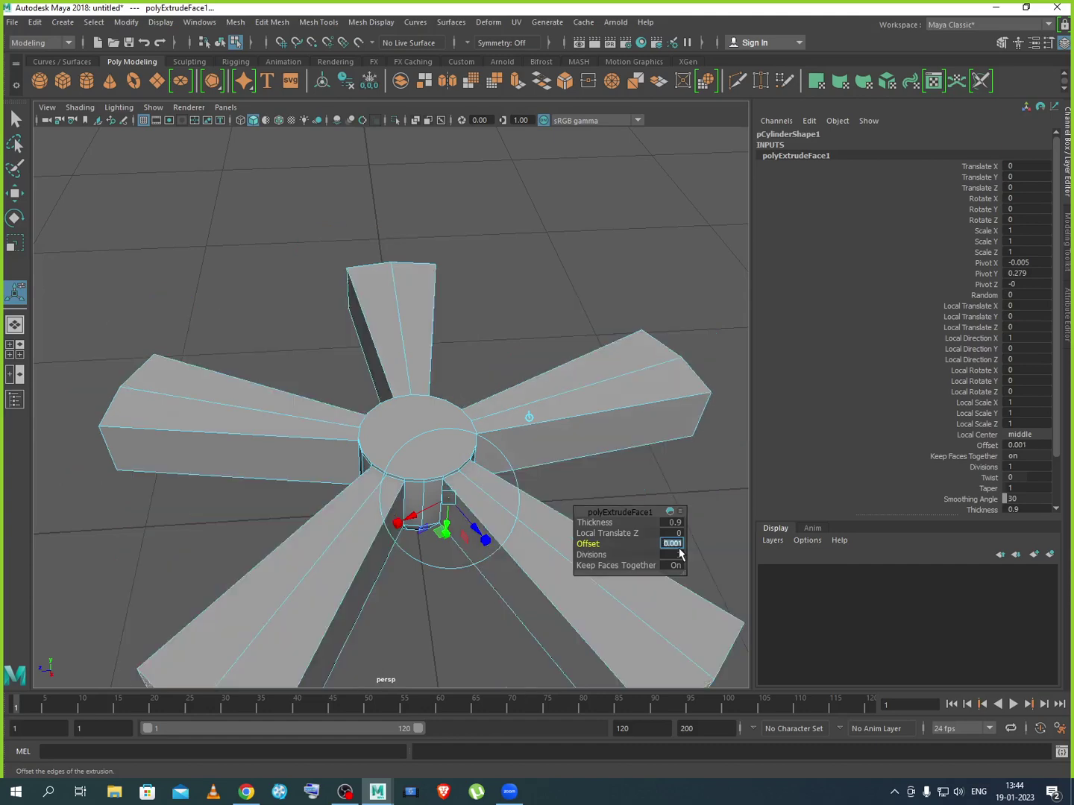
Taper the leg ends to Local Scale X 0.17 and Y 0.248, and lengthen the legs with Local Translate Z 0.176
{"action": "scroll", "coordinate": [506, 532], "scroll_direction": "down", "scroll_amount": 2}
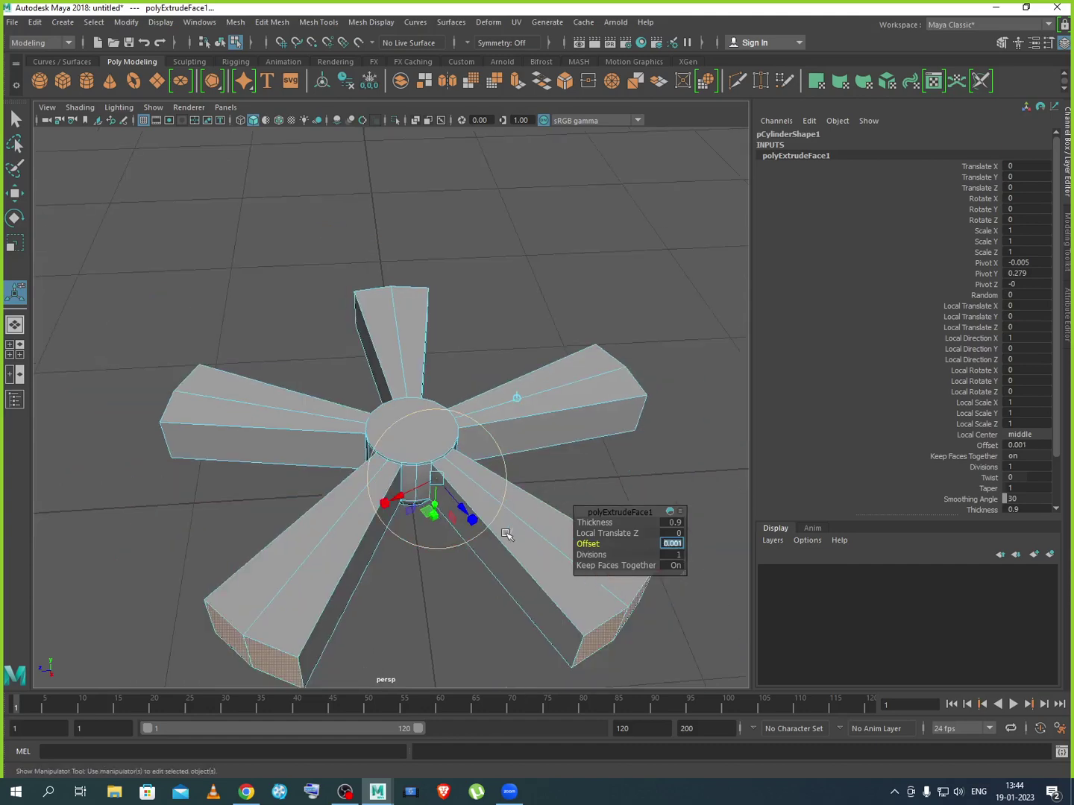
{"action": "left_click", "coordinate": [385, 503]}
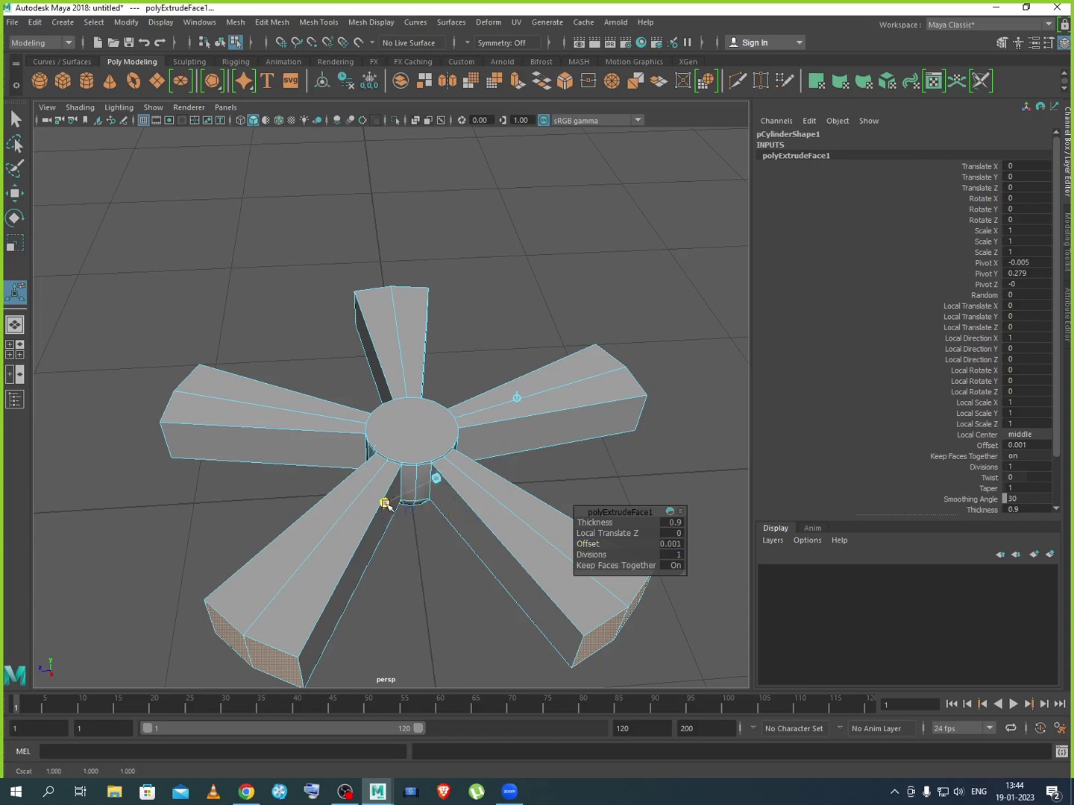
{"action": "left_click_drag", "start_coordinate": [385, 503], "coordinate": [438, 500]}
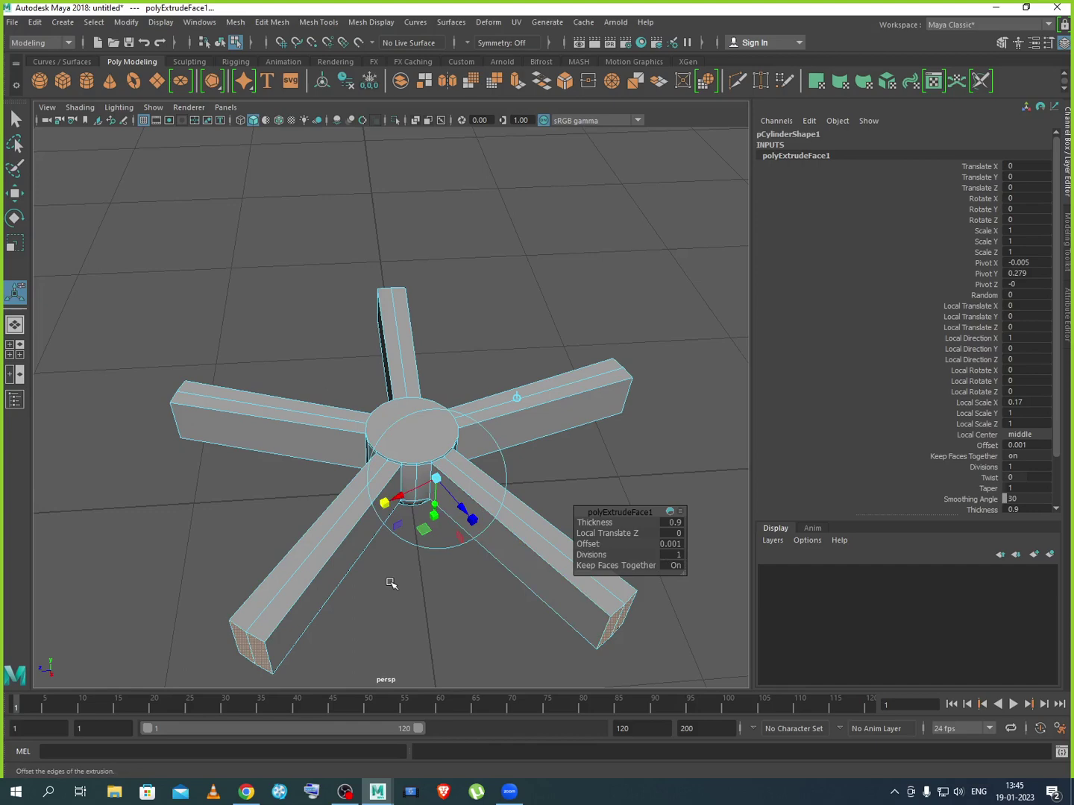
{"action": "left_click_drag", "start_coordinate": [435, 620], "coordinate": [448, 575], "text": "alt"}
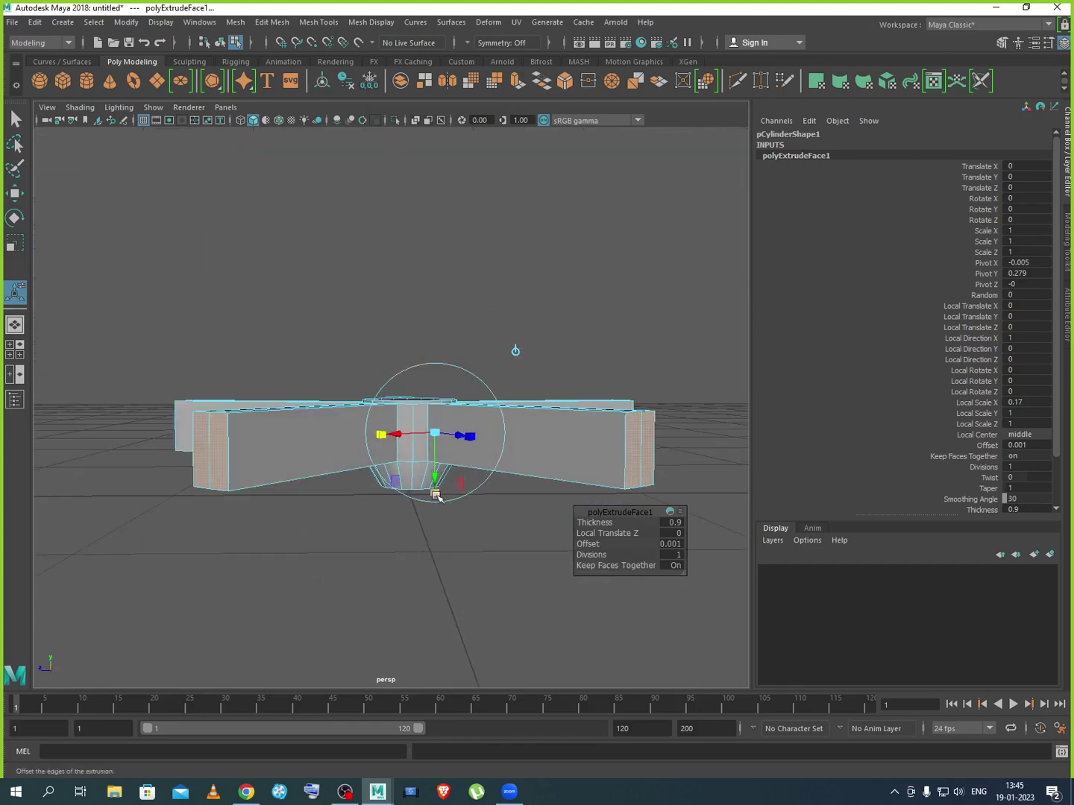
{"action": "left_click_drag", "start_coordinate": [437, 496], "coordinate": [508, 555]}
{"action": "left_click_drag", "start_coordinate": [500, 460], "coordinate": [466, 478]}
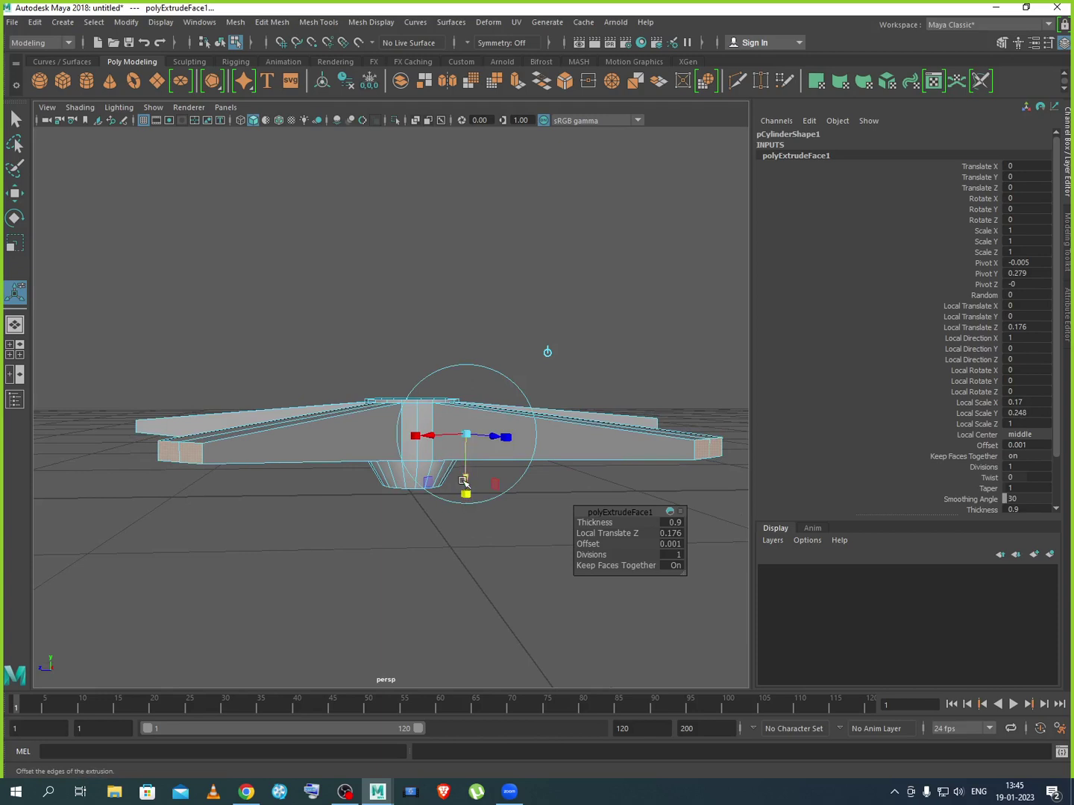
Move the five leg end faces down so the legs slope toward the floor, then return to object mode and deselect
{"action": "key", "text": "w"}
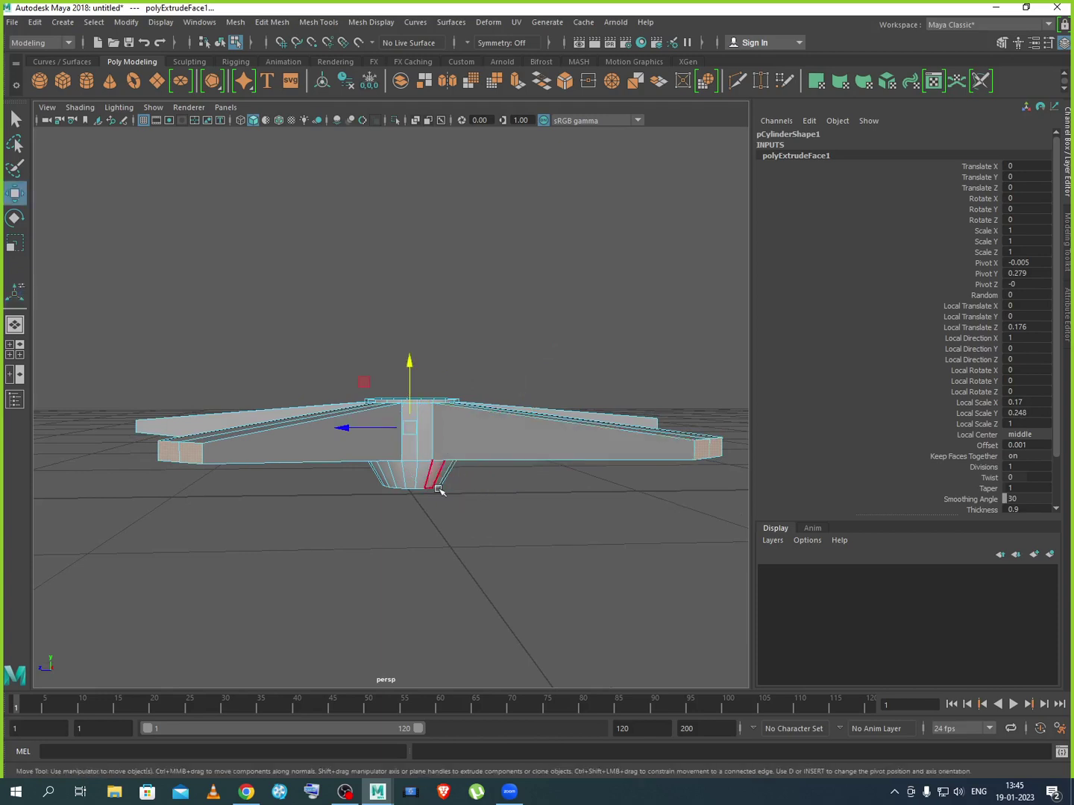
{"action": "left_click_drag", "start_coordinate": [408, 365], "coordinate": [409, 412]}
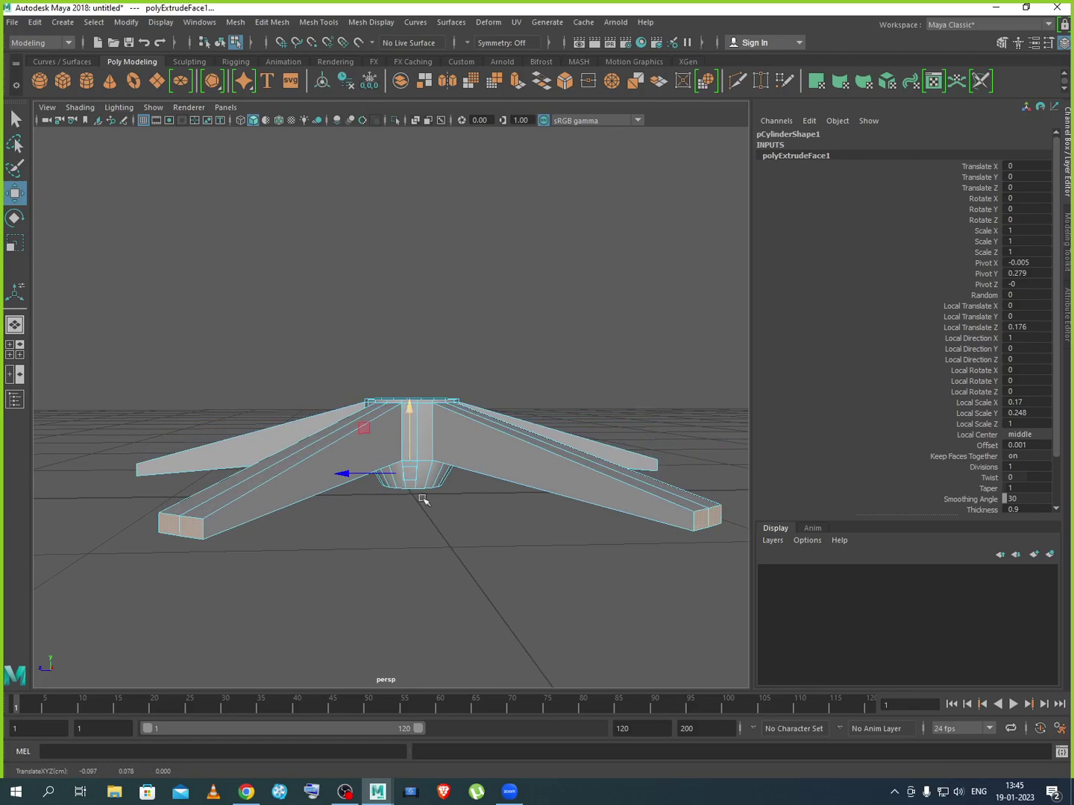
{"action": "left_click_drag", "start_coordinate": [482, 531], "coordinate": [528, 525], "text": "alt"}
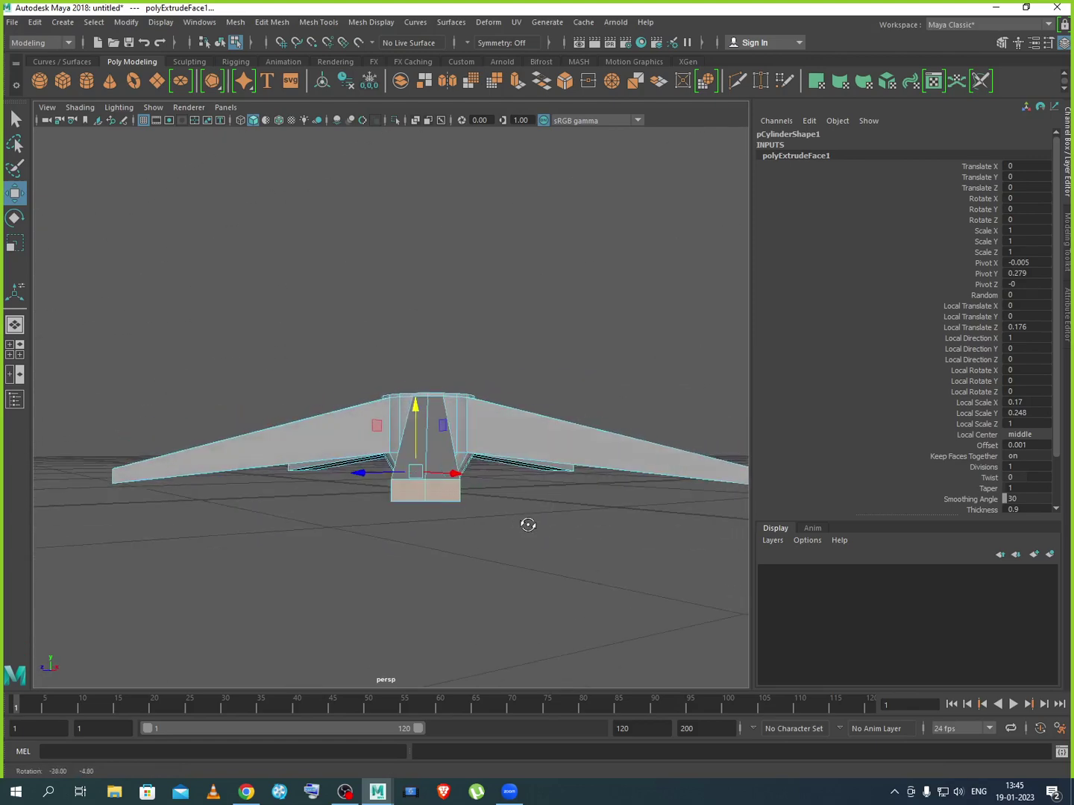
{"action": "right_click_drag", "start_coordinate": [518, 418], "coordinate": [581, 388]}
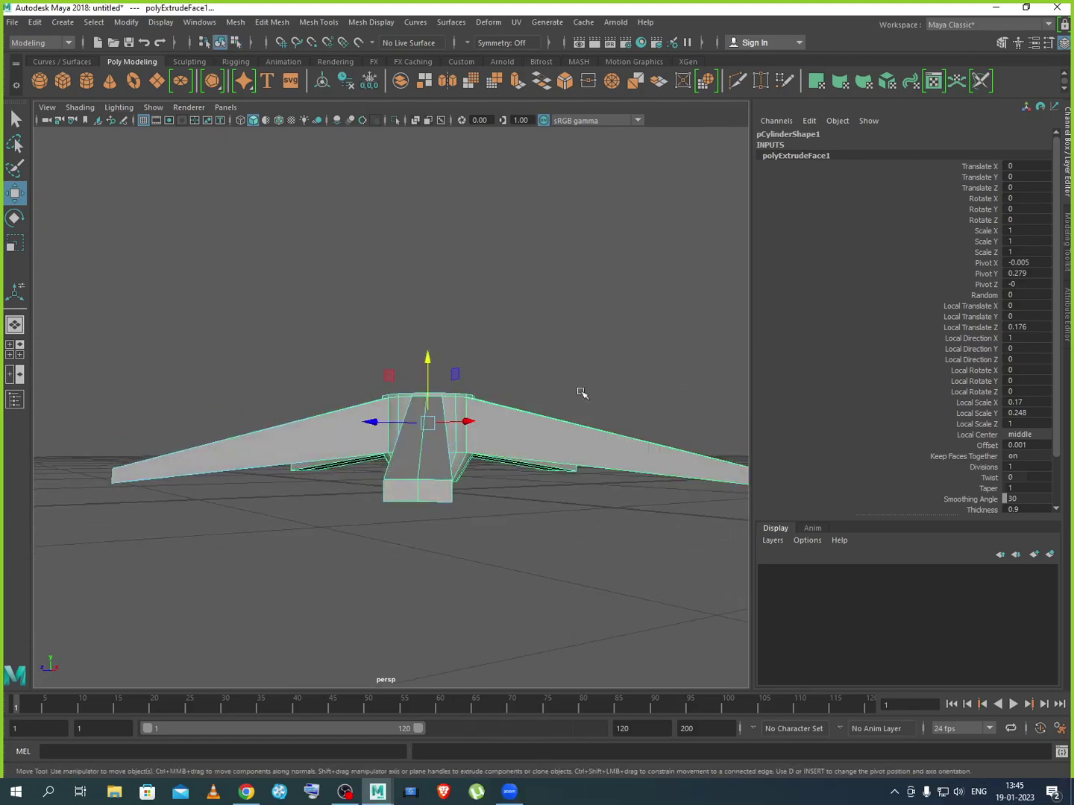
{"action": "left_click", "coordinate": [580, 391]}
Select the whole chair base and lower it to Translate Y 0.228
{"action": "left_click_drag", "start_coordinate": [548, 517], "coordinate": [518, 484], "text": "alt"}
{"action": "scroll", "coordinate": [413, 449], "scroll_direction": "up", "scroll_amount": 5}
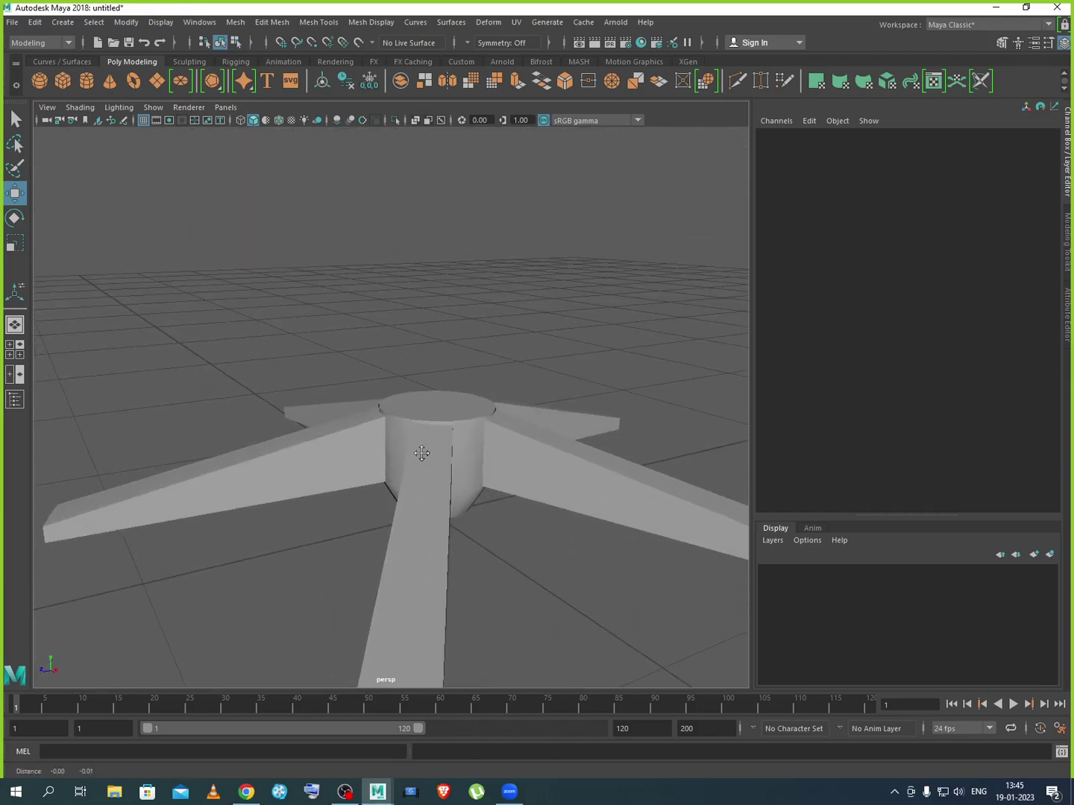
{"action": "scroll", "coordinate": [414, 440], "scroll_direction": "down", "scroll_amount": 2}
{"action": "left_click", "coordinate": [420, 427]}
{"action": "scroll", "coordinate": [472, 362], "scroll_direction": "up", "scroll_amount": 5}
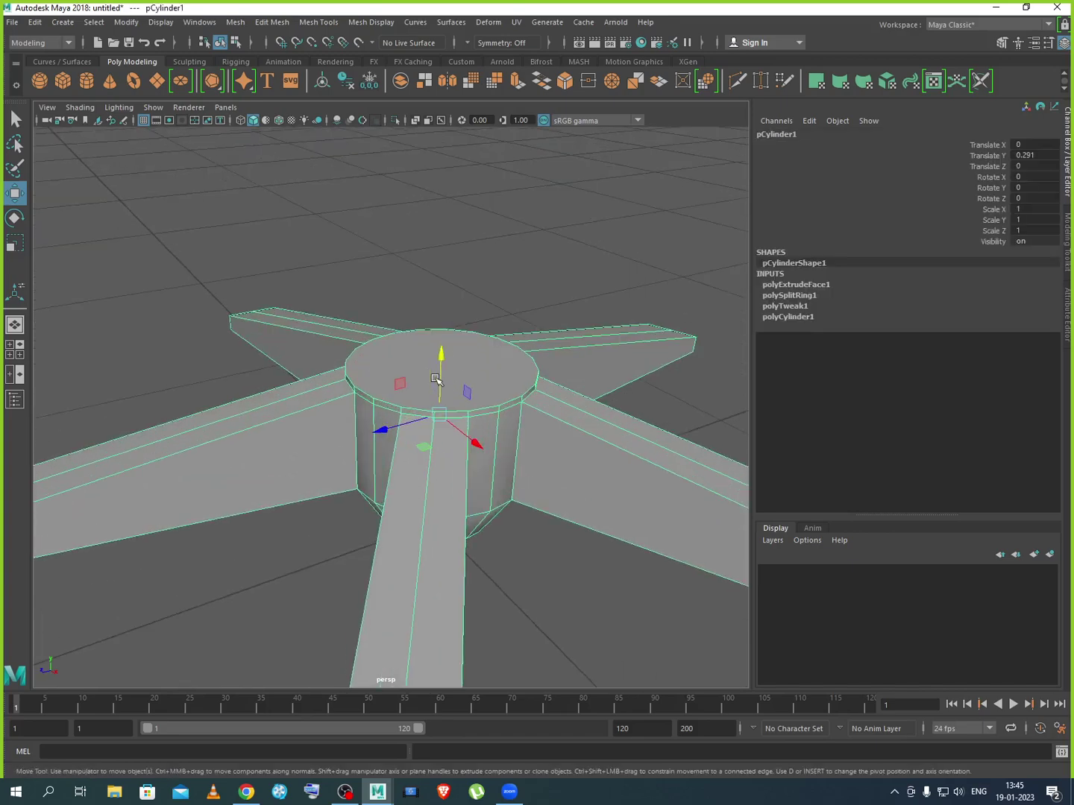
{"action": "scroll", "coordinate": [488, 384], "scroll_direction": "up", "scroll_amount": 3}
{"action": "middle_click_drag", "start_coordinate": [492, 386], "coordinate": [441, 433]}
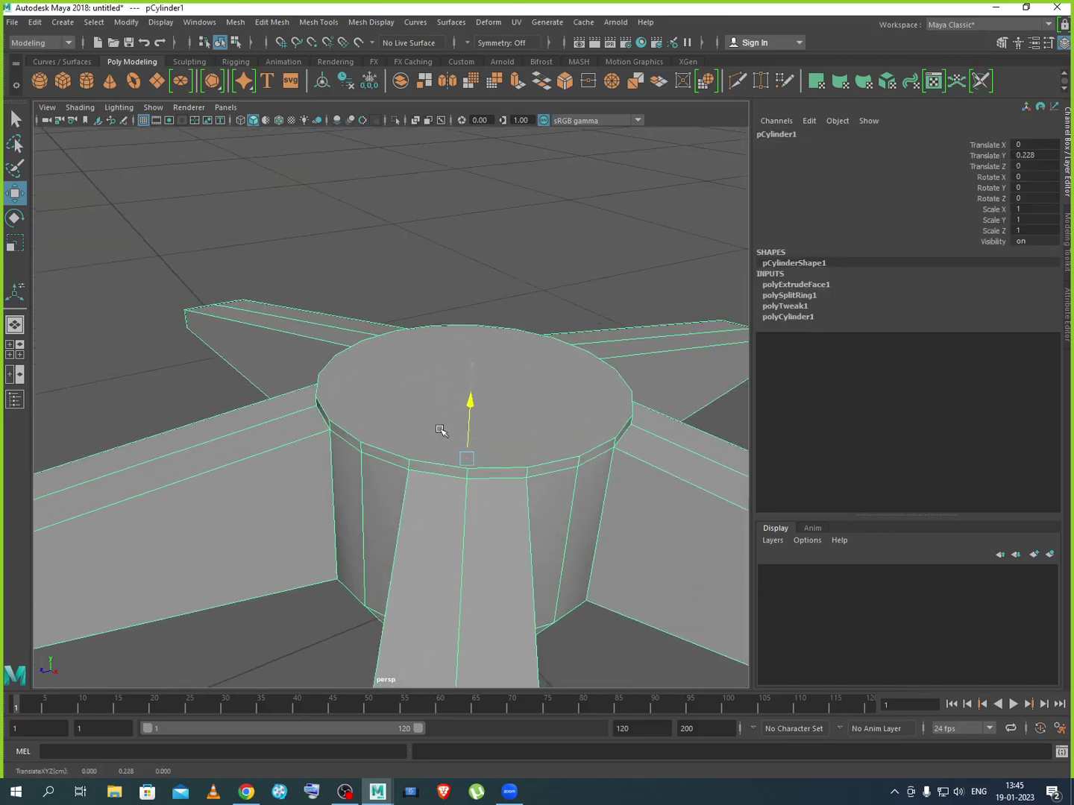
Extrude the hub's top face and inset it uniformly to Local Scale 0.85
{"action": "right_click_drag", "start_coordinate": [497, 399], "coordinate": [498, 433]}
{"action": "left_click", "coordinate": [496, 437]}
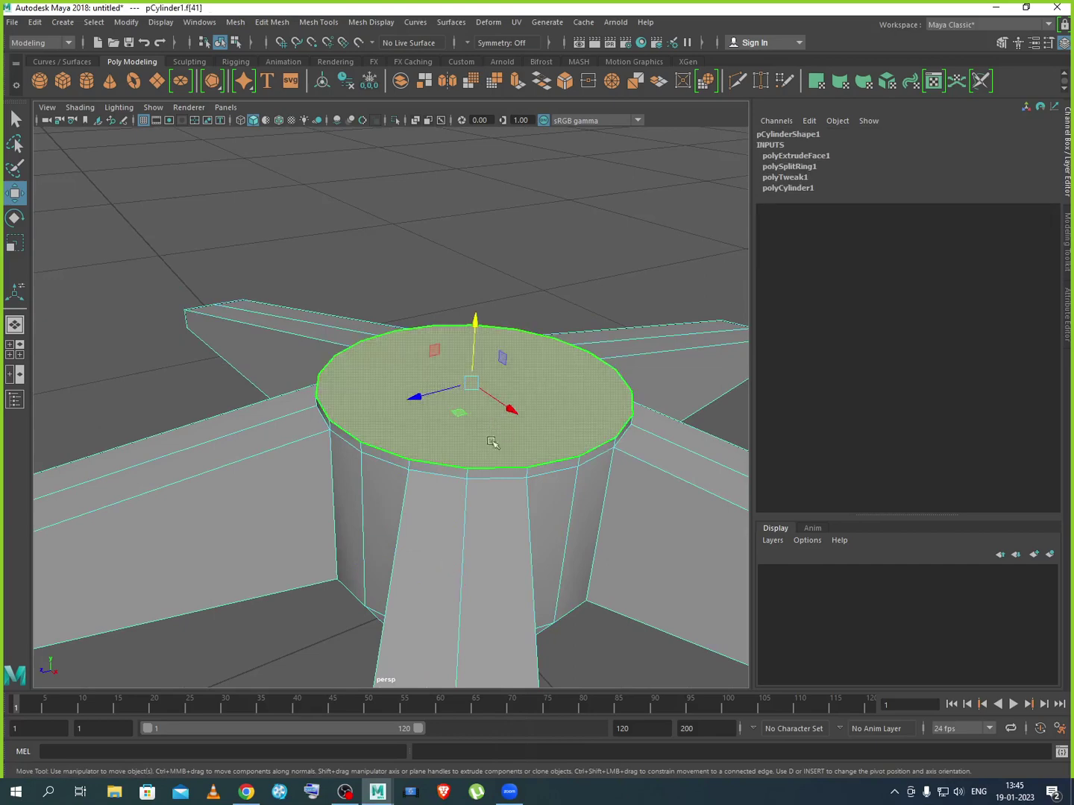
{"action": "left_click", "coordinate": [519, 83]}
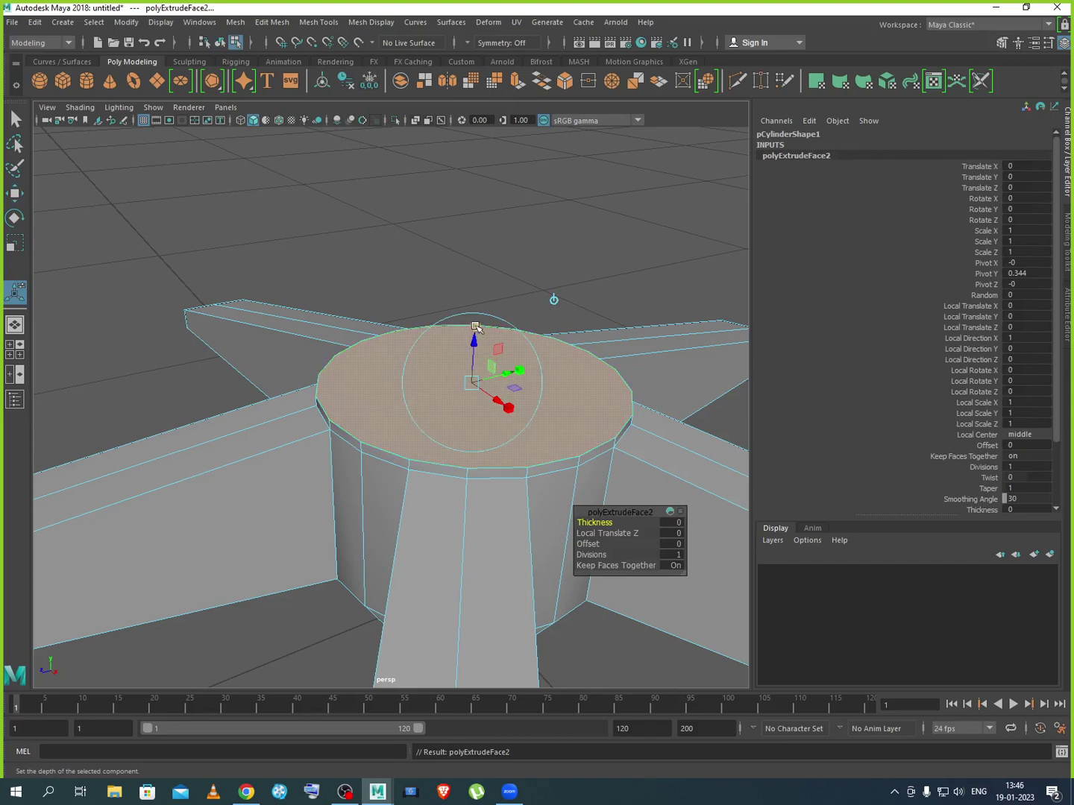
{"action": "left_click", "coordinate": [475, 326]}
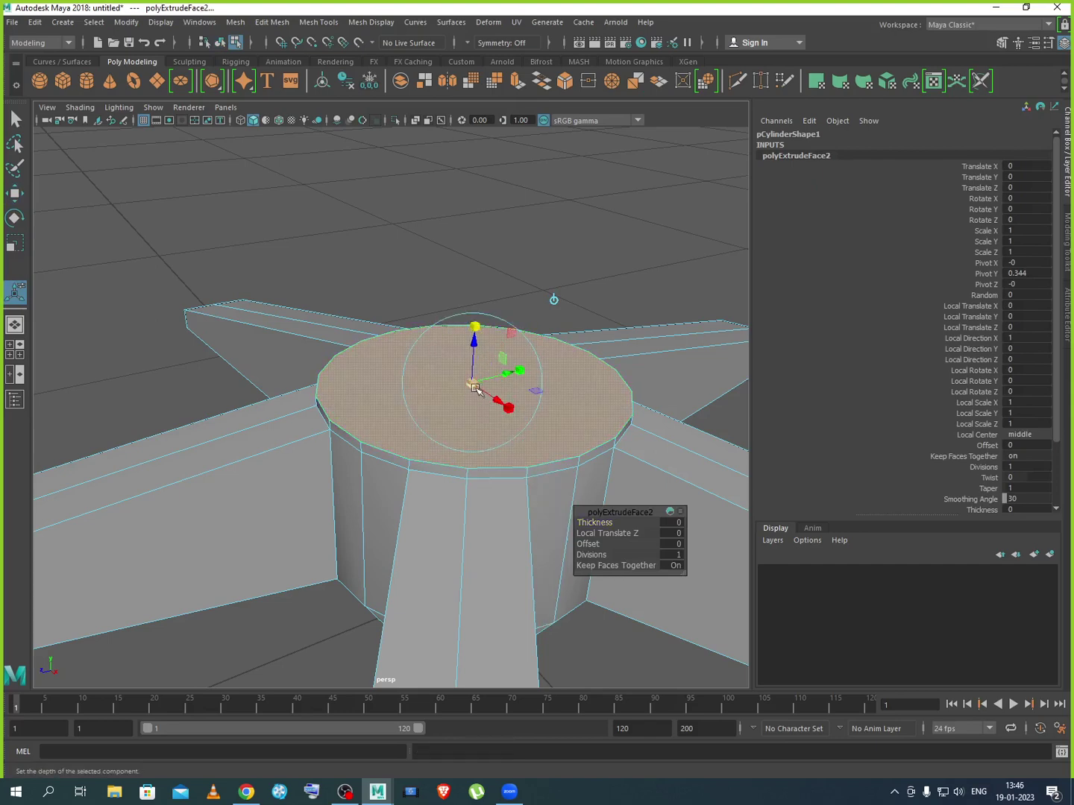
{"action": "left_click_drag", "start_coordinate": [473, 382], "coordinate": [469, 384]}
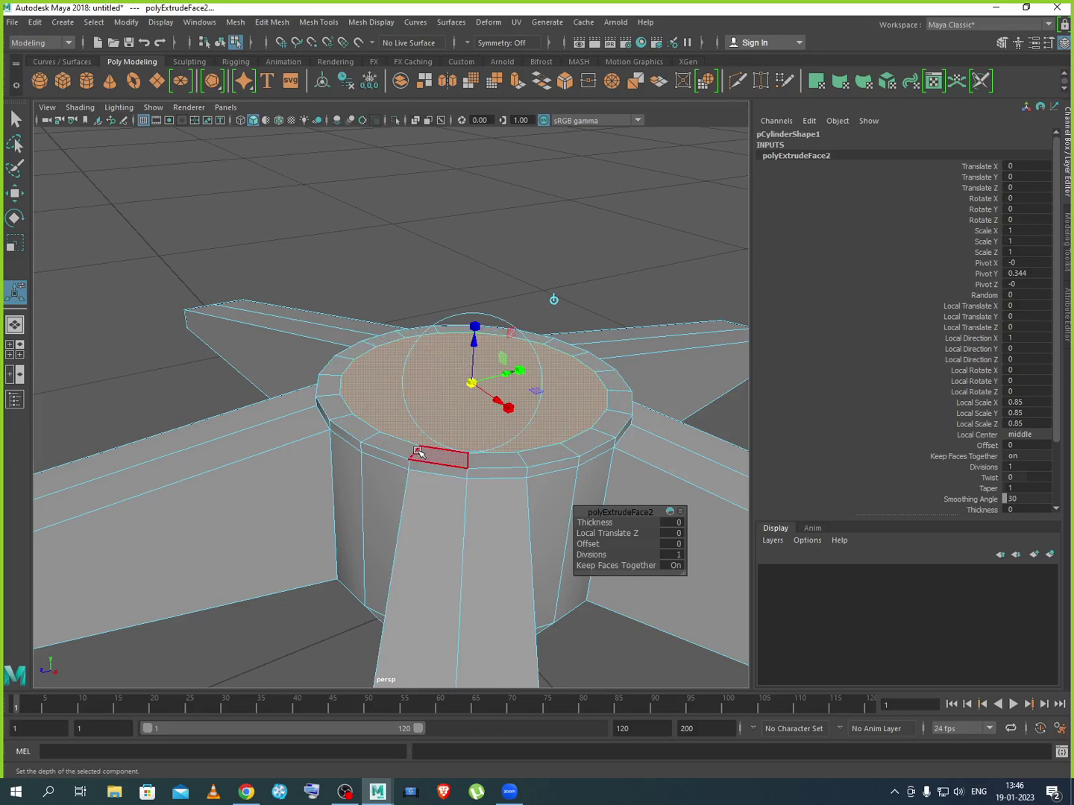
Extrude the inset hub face upward with Local Translate Z 0.291, checking the column's shape against the chair photo in the browser
{"action": "left_click", "coordinate": [517, 87]}
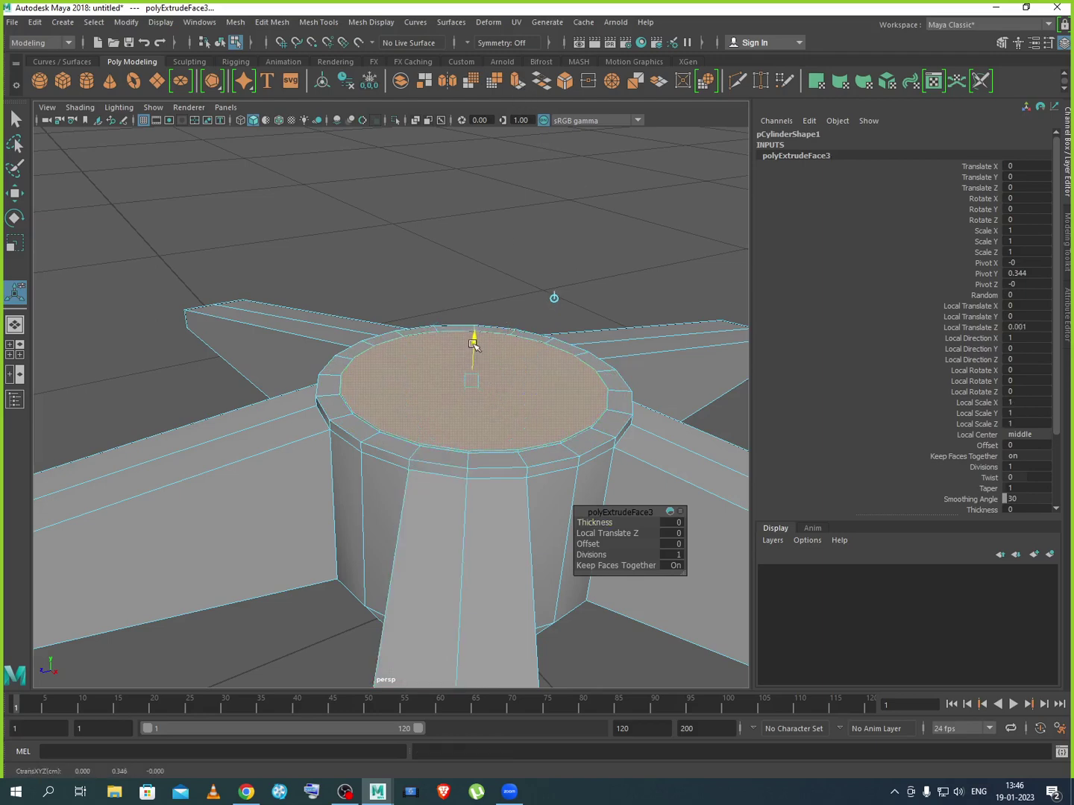
{"action": "left_click_drag", "start_coordinate": [473, 328], "coordinate": [481, 192]}
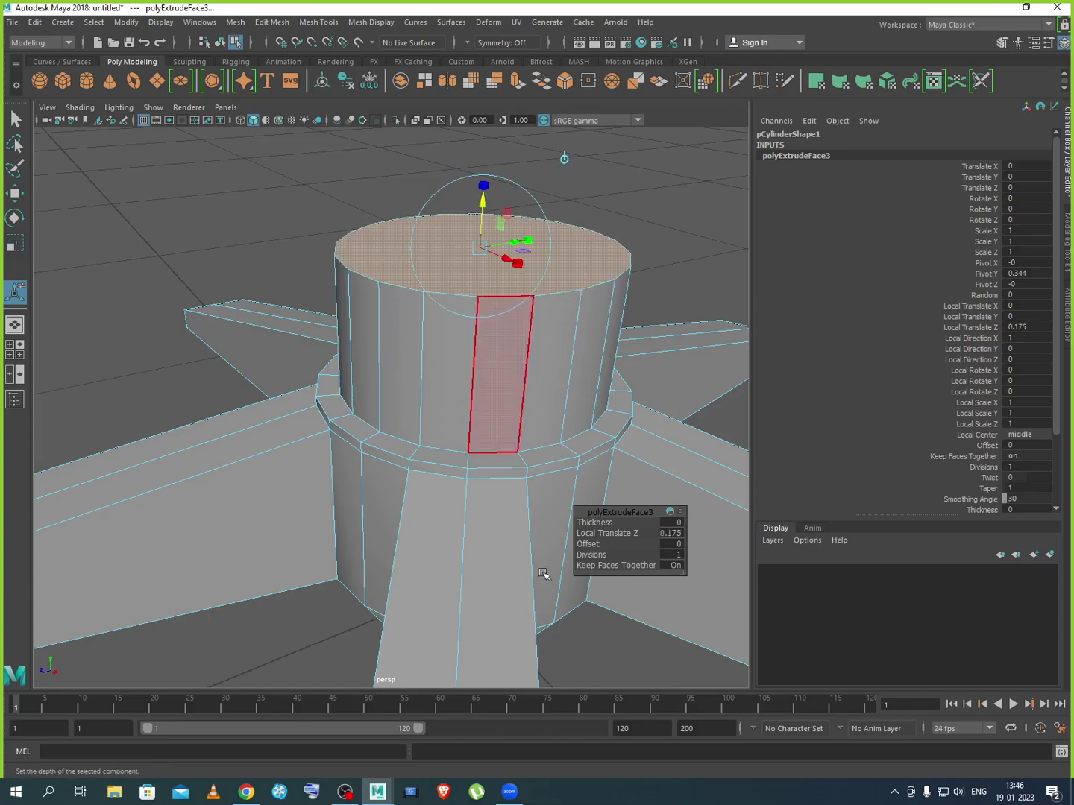
{"action": "left_click", "coordinate": [245, 792]}
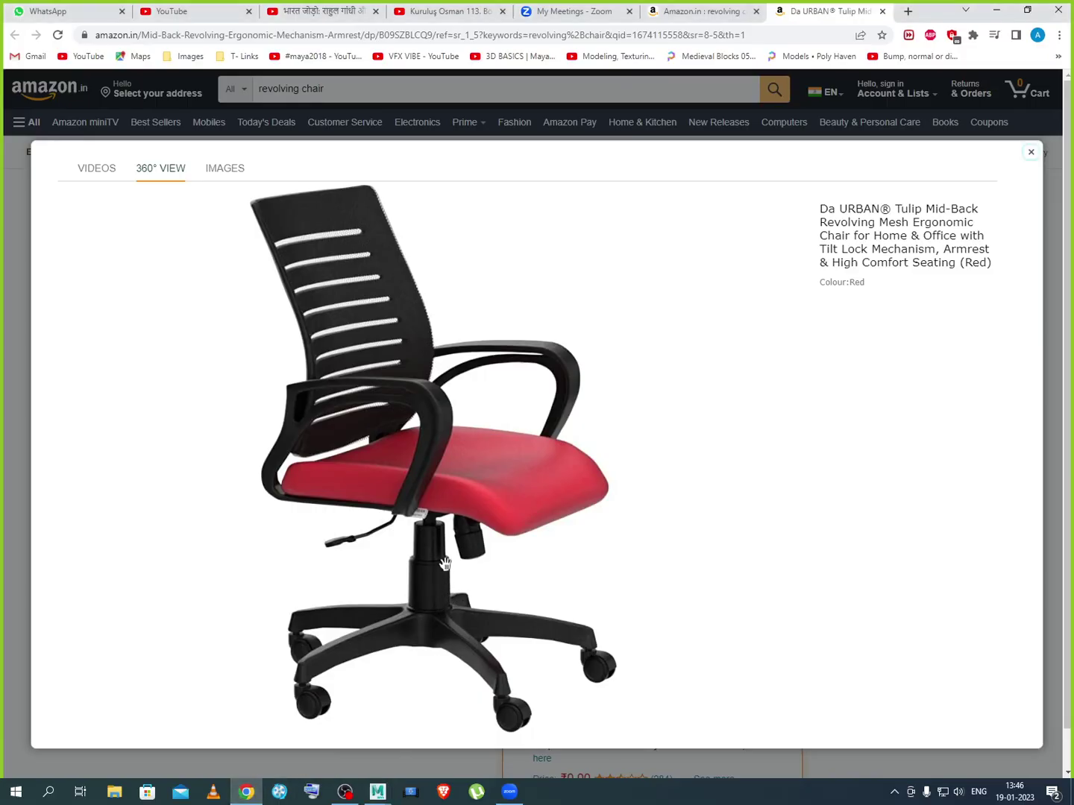
{"action": "left_click", "coordinate": [996, 11]}
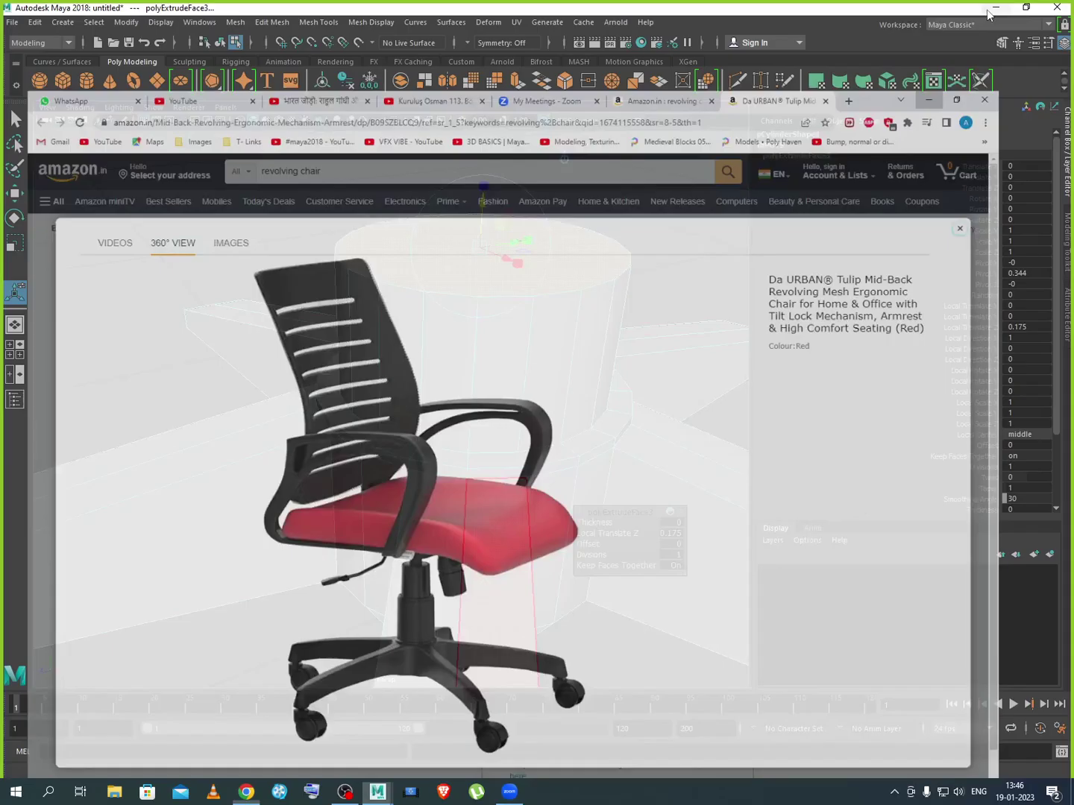
{"action": "left_click_drag", "start_coordinate": [481, 183], "coordinate": [483, 150]}
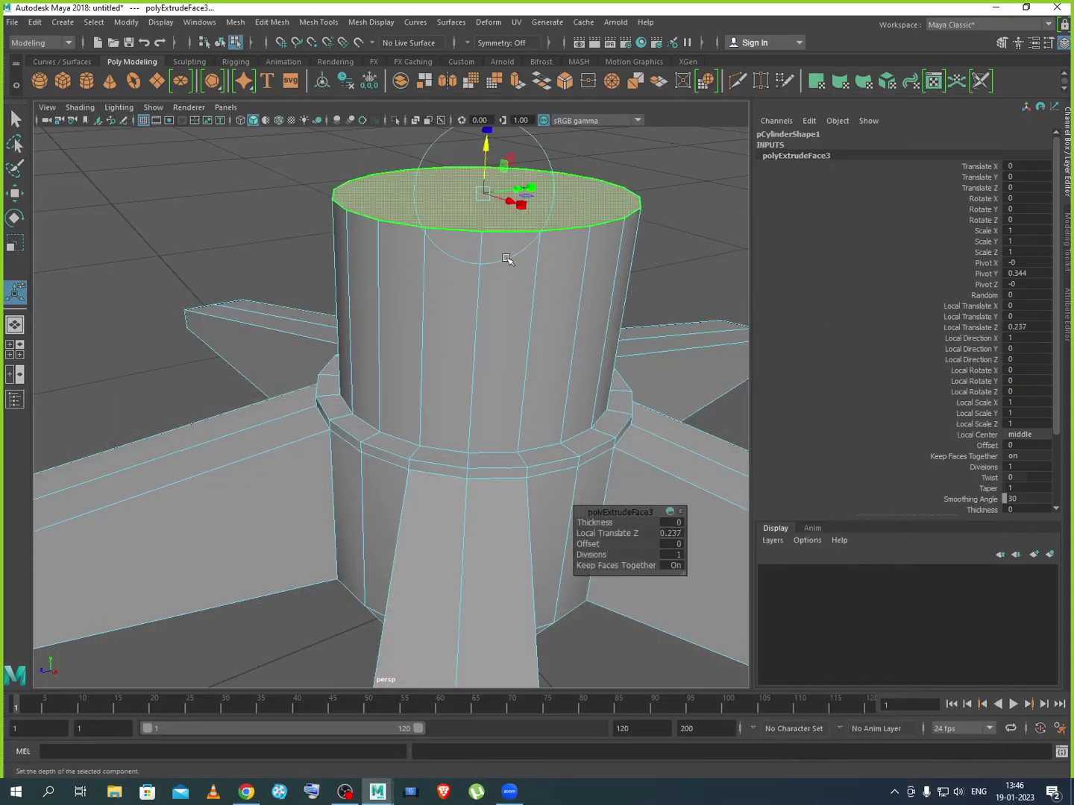
{"action": "scroll", "coordinate": [507, 256], "scroll_direction": "down", "scroll_amount": 5}
{"action": "left_click_drag", "start_coordinate": [432, 279], "coordinate": [431, 257]}
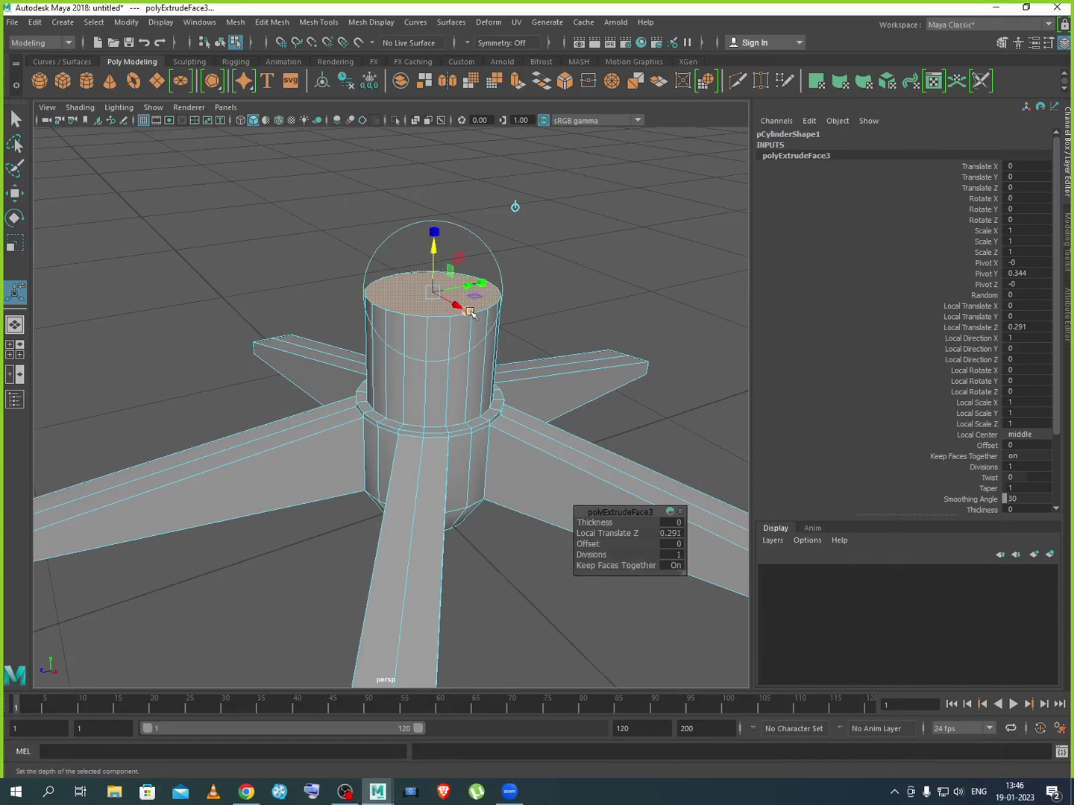
Inset the column's top face to Local Scale 0.65 and extrude it upward with Local Translate Z 0.253
{"action": "left_click", "coordinate": [514, 85]}
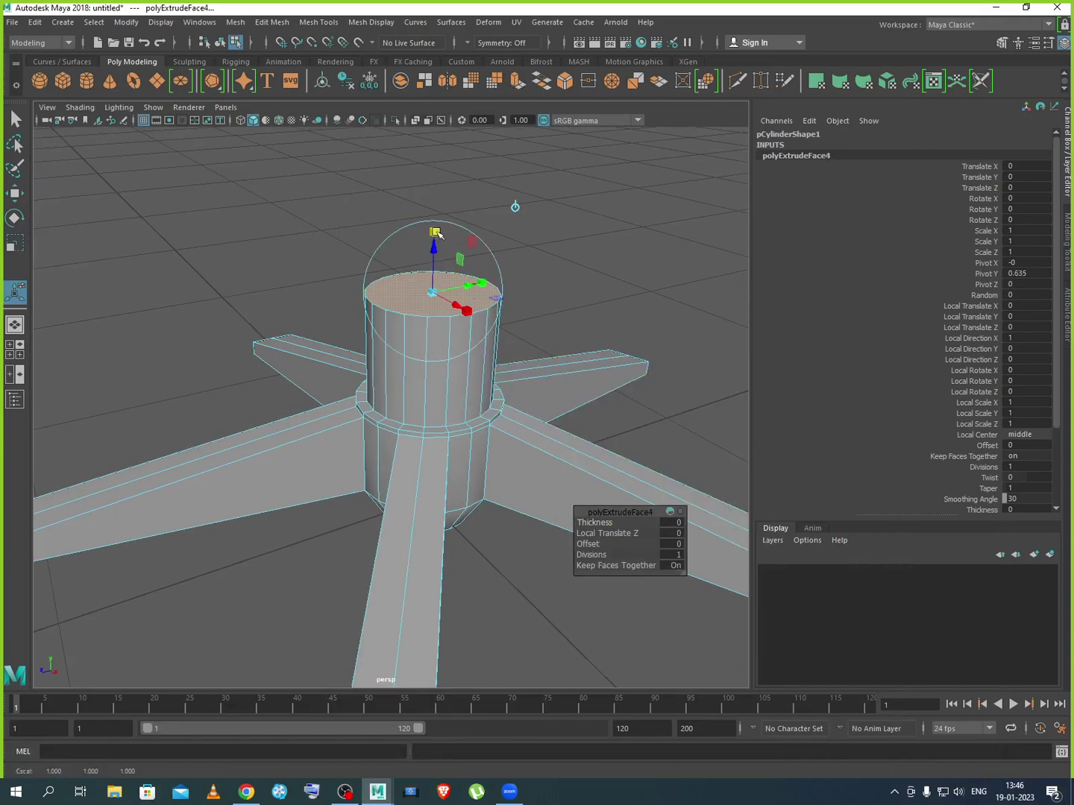
{"action": "left_click_drag", "start_coordinate": [439, 297], "coordinate": [419, 285]}
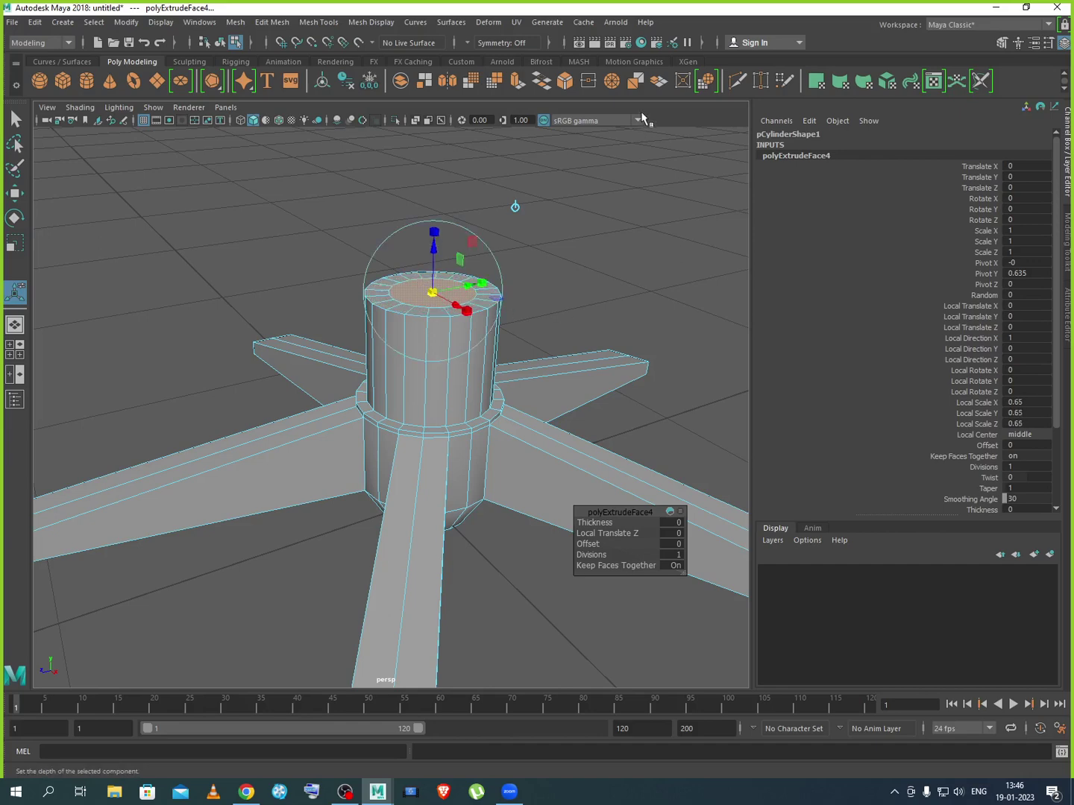
{"action": "left_click", "coordinate": [518, 87]}
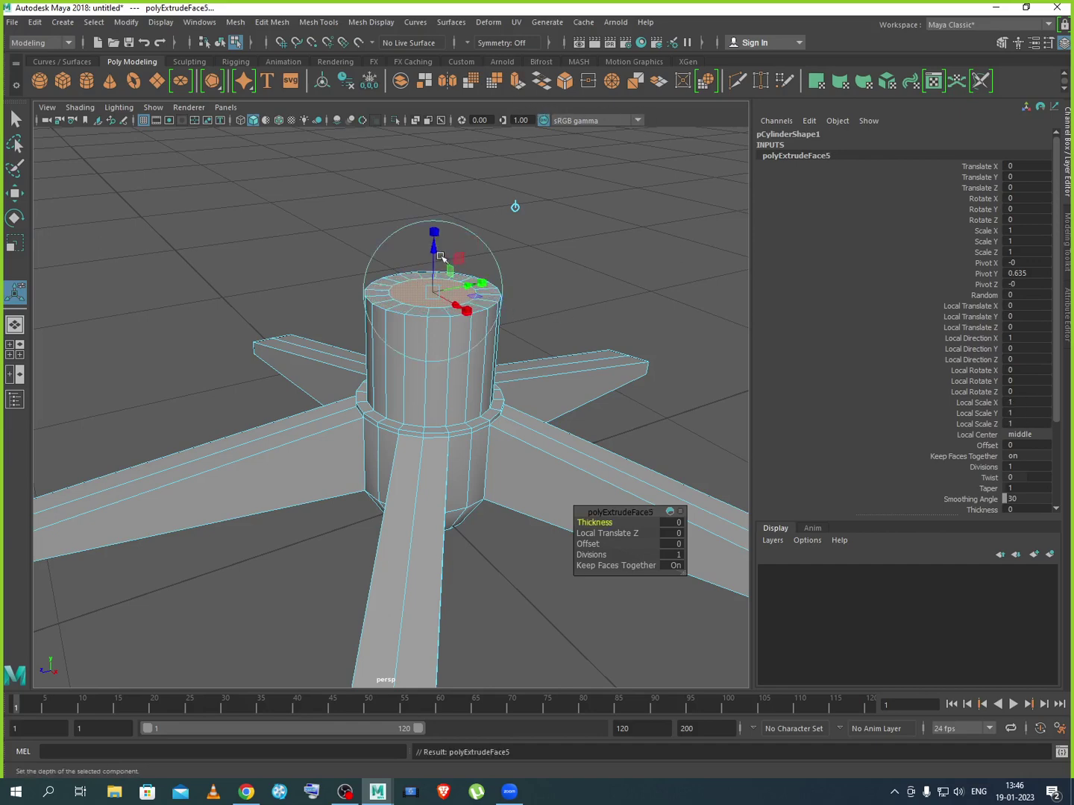
{"action": "left_click_drag", "start_coordinate": [435, 238], "coordinate": [437, 144]}
{"action": "scroll", "coordinate": [498, 269], "scroll_direction": "down", "scroll_amount": 3}
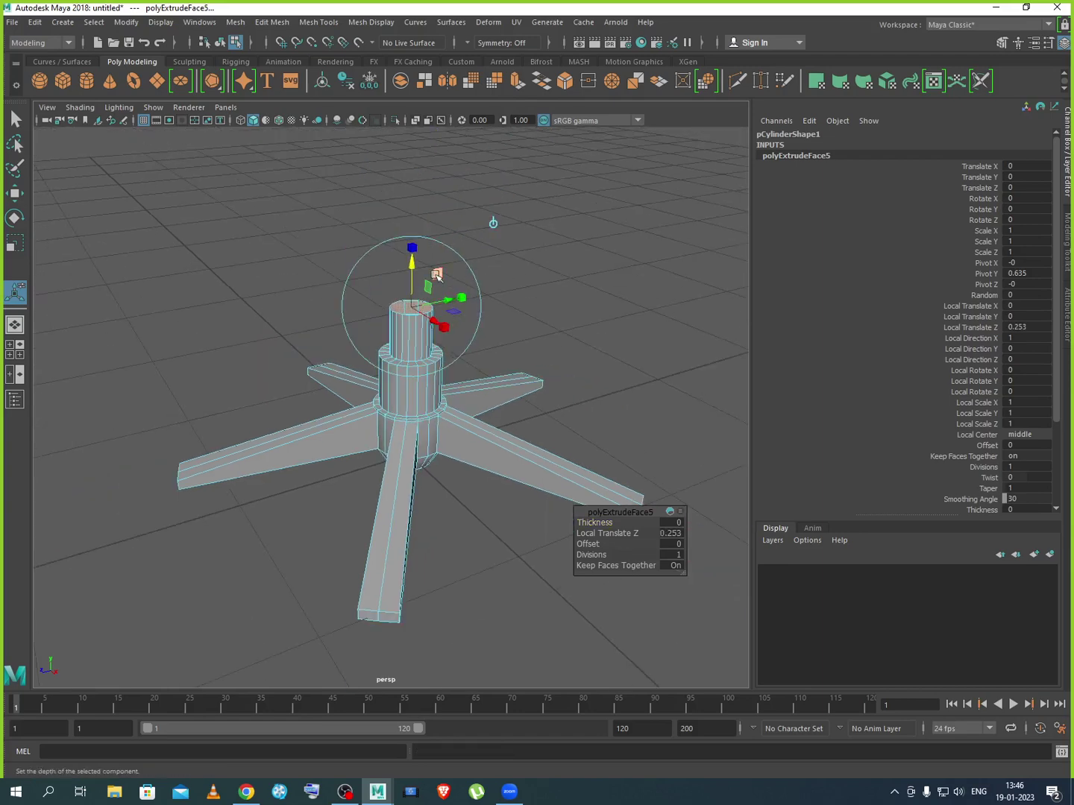
{"action": "scroll", "coordinate": [437, 276], "scroll_direction": "up", "scroll_amount": 2}
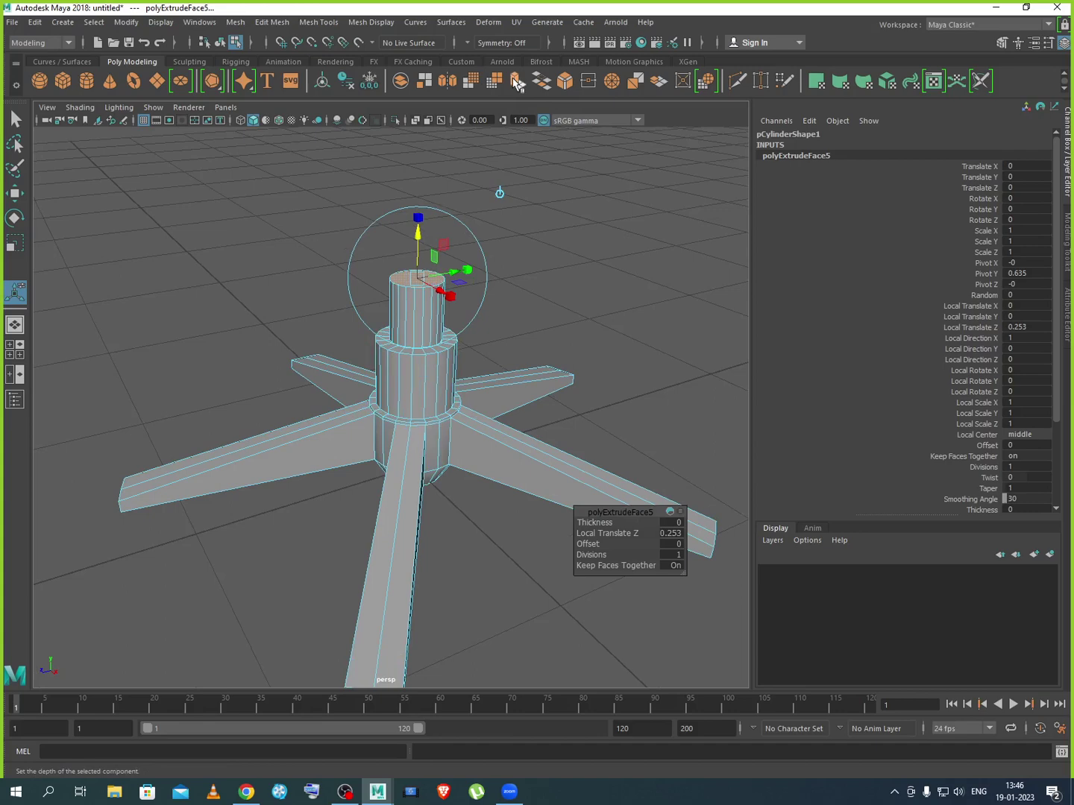
Inset the second tier's top face, extrude it upward with Local Translate Z 0.456, and leave face editing with nothing selected
{"action": "left_click", "coordinate": [517, 84]}
{"action": "left_click_drag", "start_coordinate": [422, 275], "coordinate": [420, 124]}
{"action": "key", "text": "ctrl+e"}
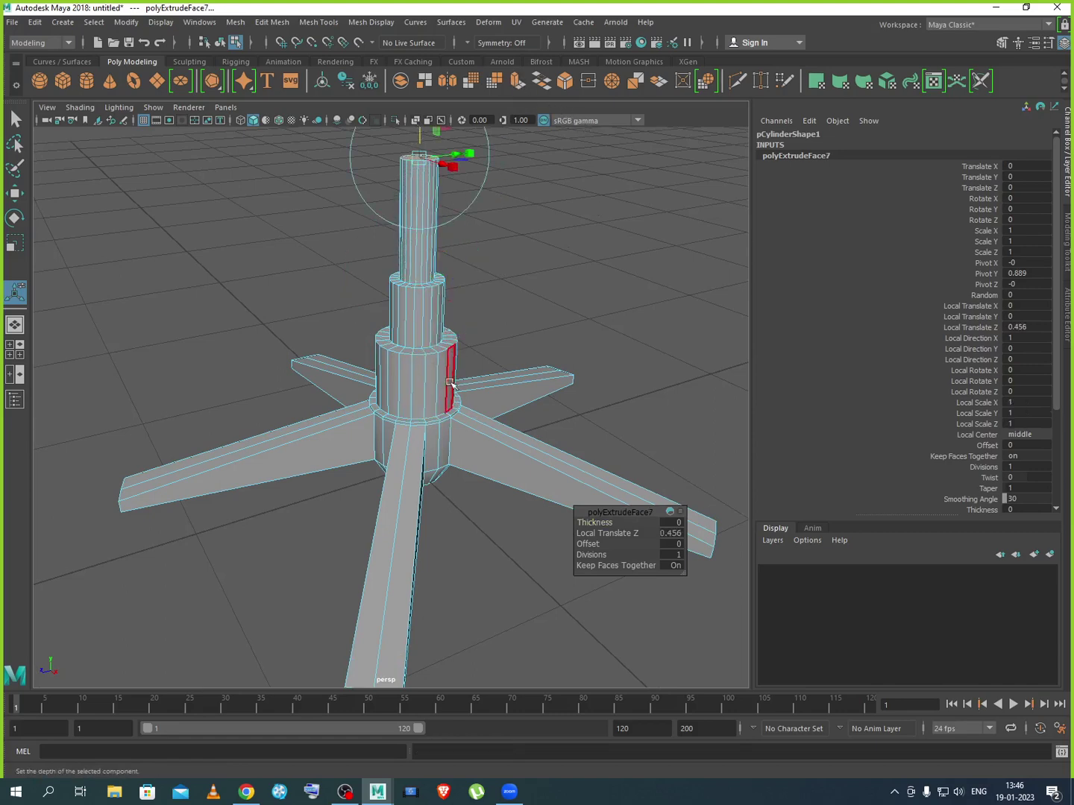
{"action": "right_click_drag", "start_coordinate": [448, 371], "coordinate": [494, 350]}
{"action": "scroll", "coordinate": [536, 442], "scroll_direction": "down", "scroll_amount": 5}
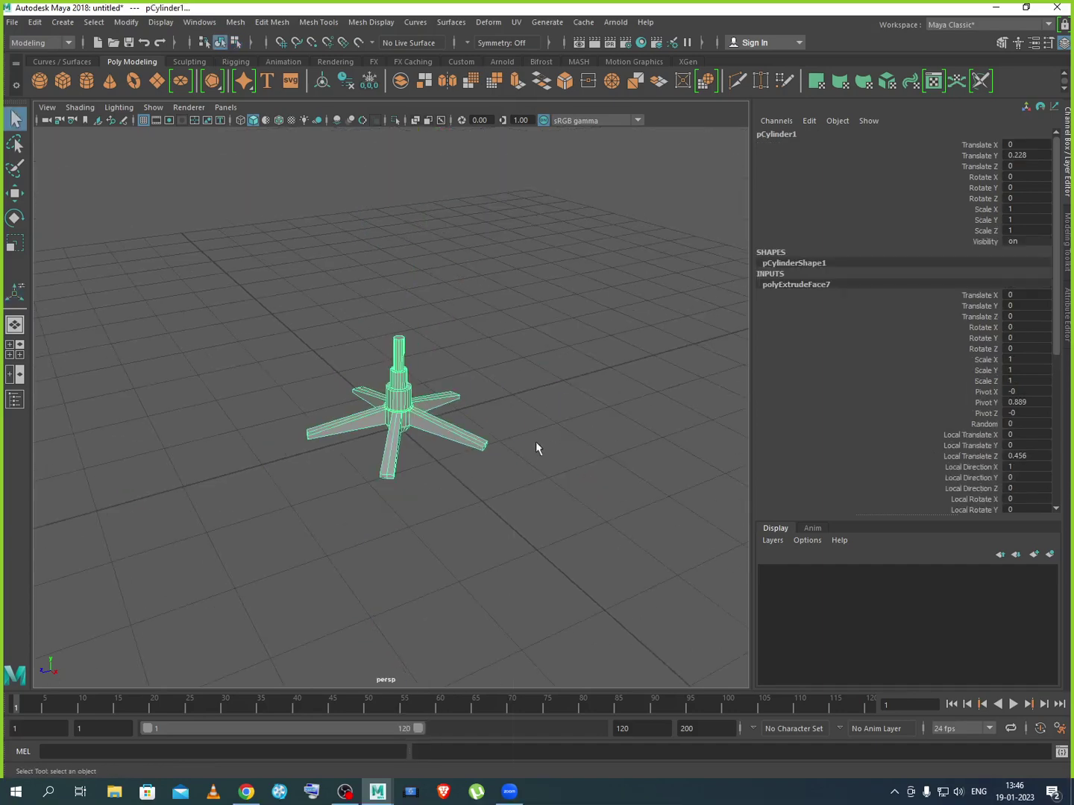
{"action": "left_click", "coordinate": [511, 472]}
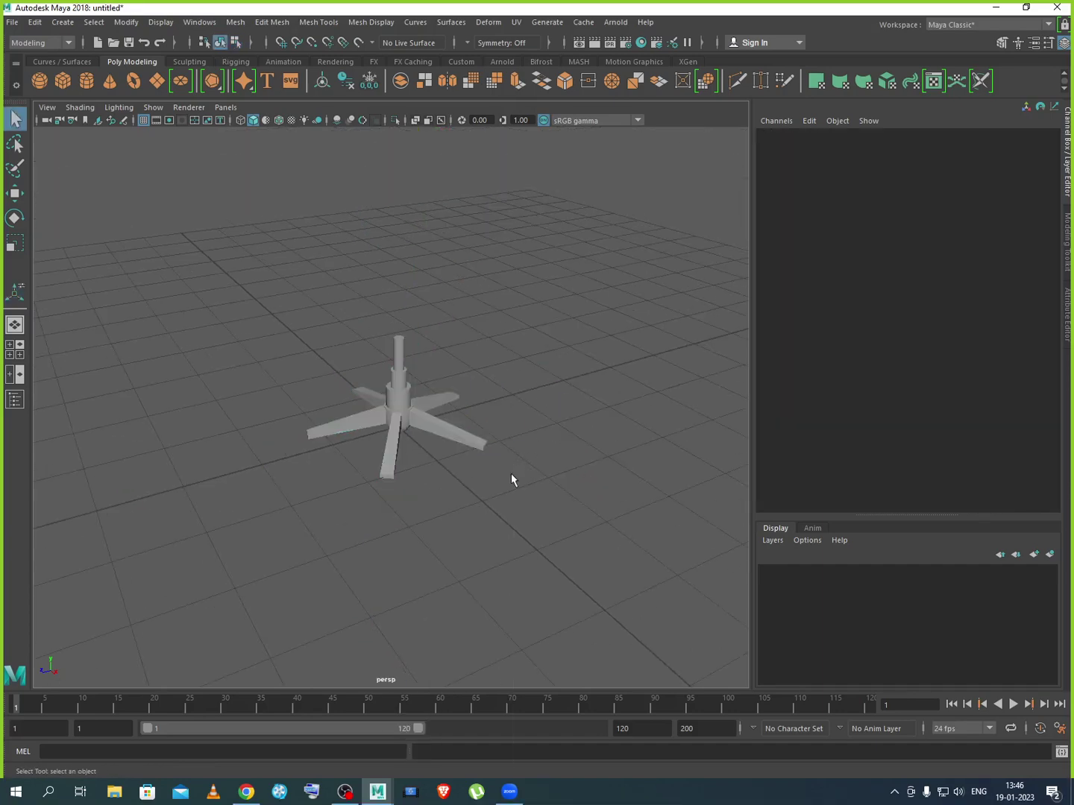
Compare the chair base with the product photo in the browser, and inspect the selected base in the top and perspective views
{"action": "scroll", "coordinate": [403, 425], "scroll_direction": "up", "scroll_amount": 5}
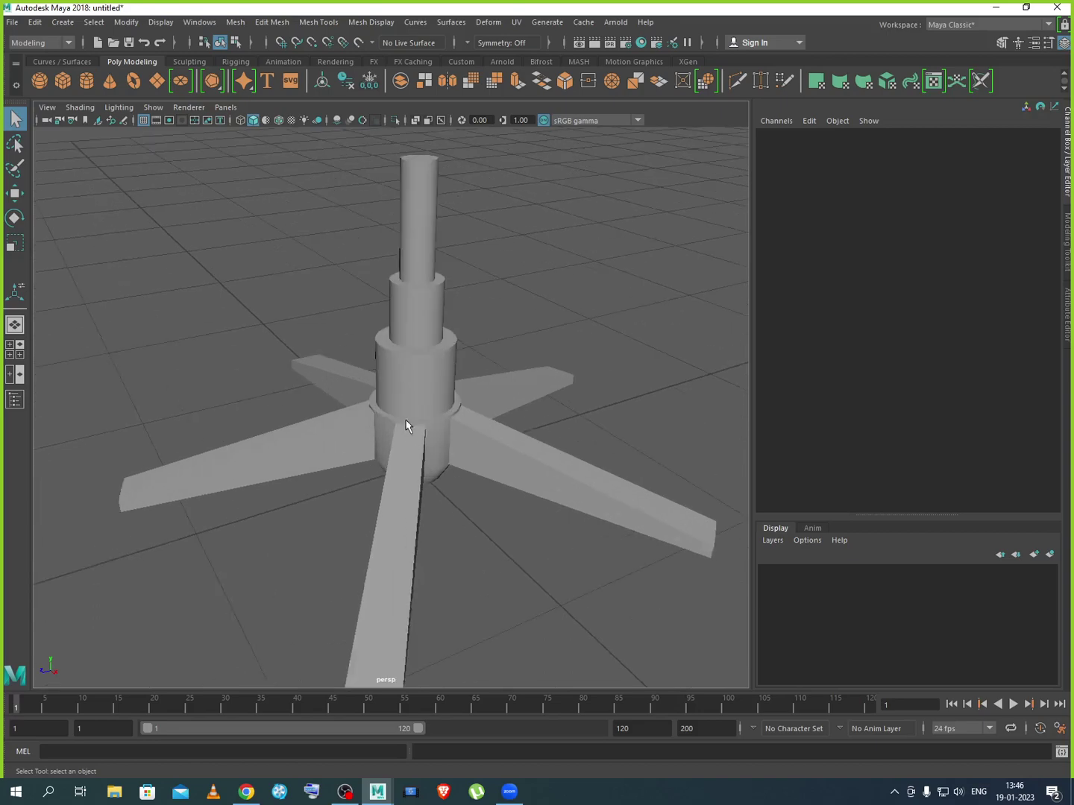
{"action": "left_click", "coordinate": [246, 792]}
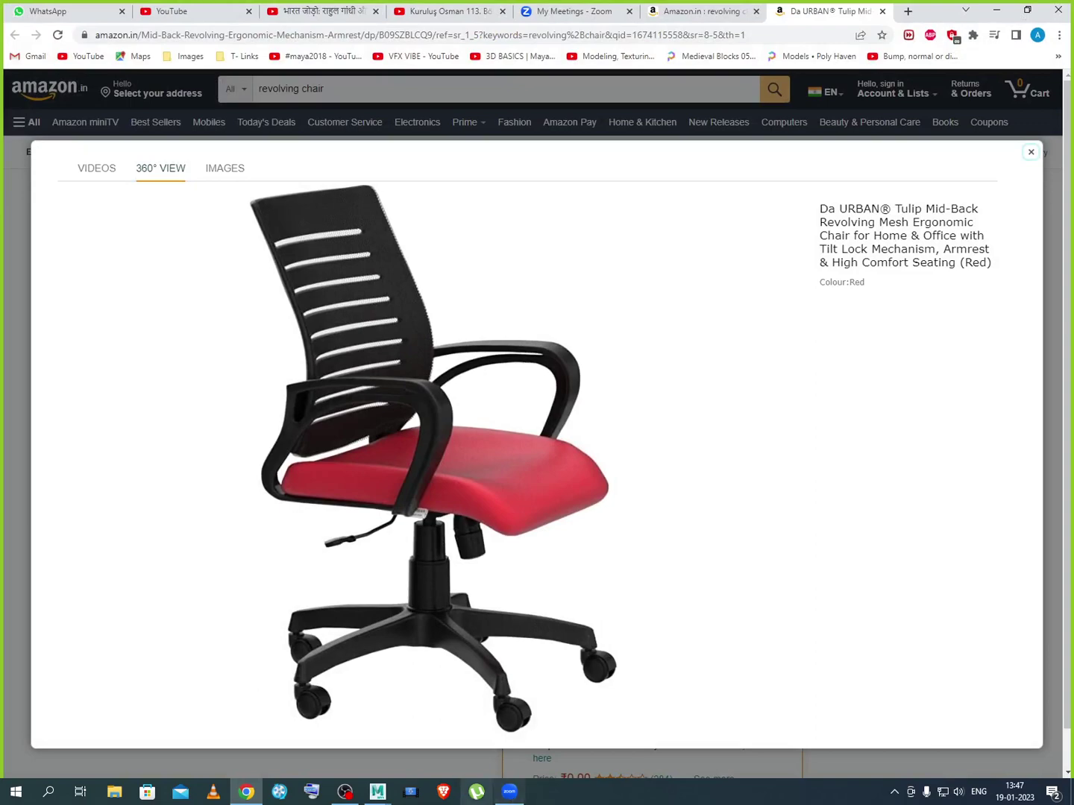
{"action": "left_click", "coordinate": [384, 790]}
{"action": "left_click", "coordinate": [497, 743]}
{"action": "scroll", "coordinate": [465, 391], "scroll_direction": "up", "scroll_amount": 5}
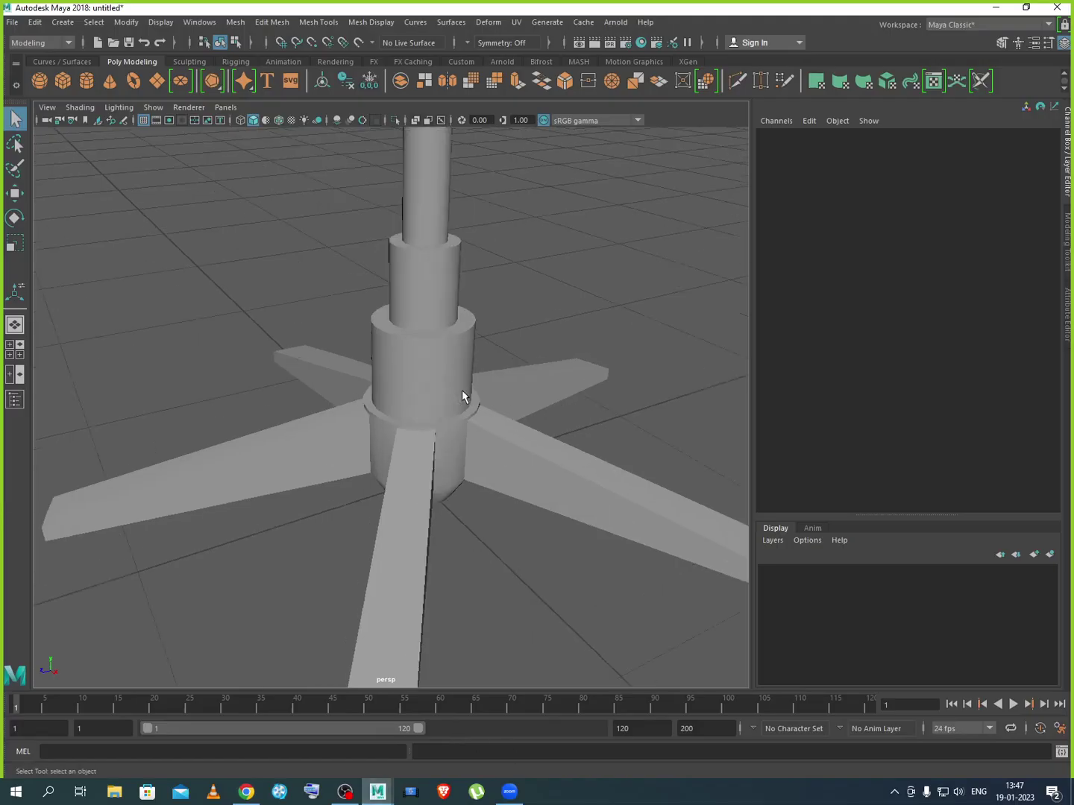
{"action": "scroll", "coordinate": [463, 392], "scroll_direction": "down", "scroll_amount": 5}
{"action": "left_click", "coordinate": [438, 407]}
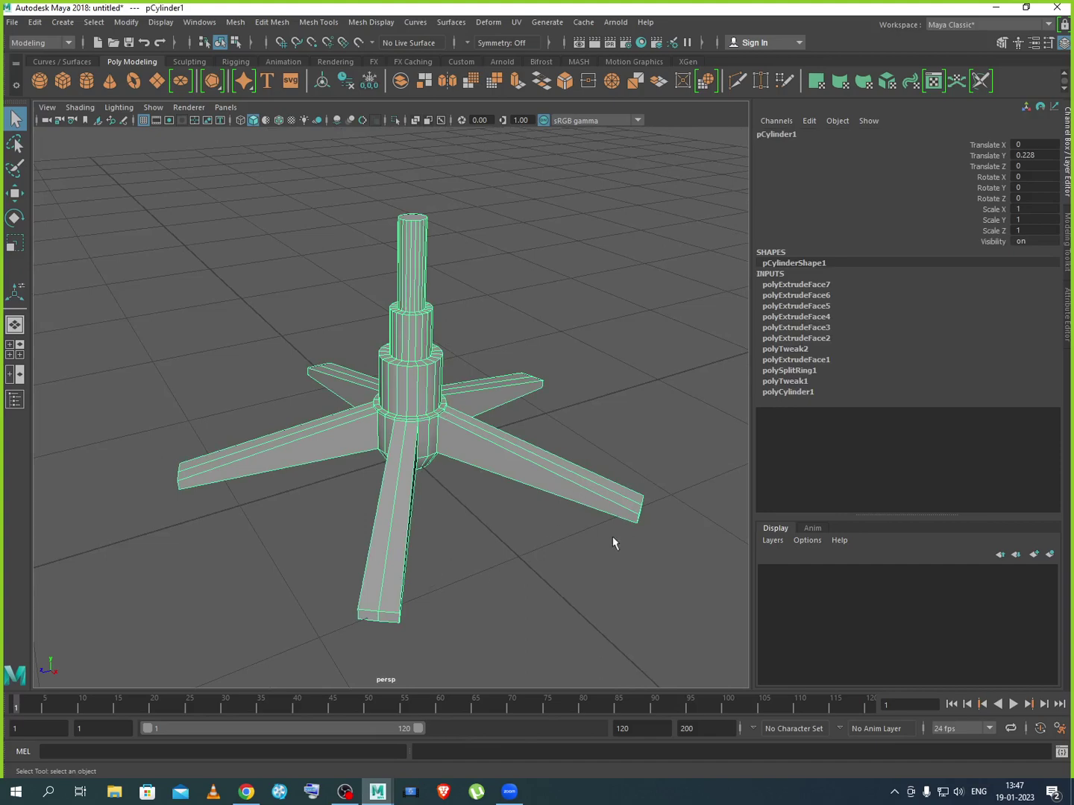
{"action": "key", "text": "space"}
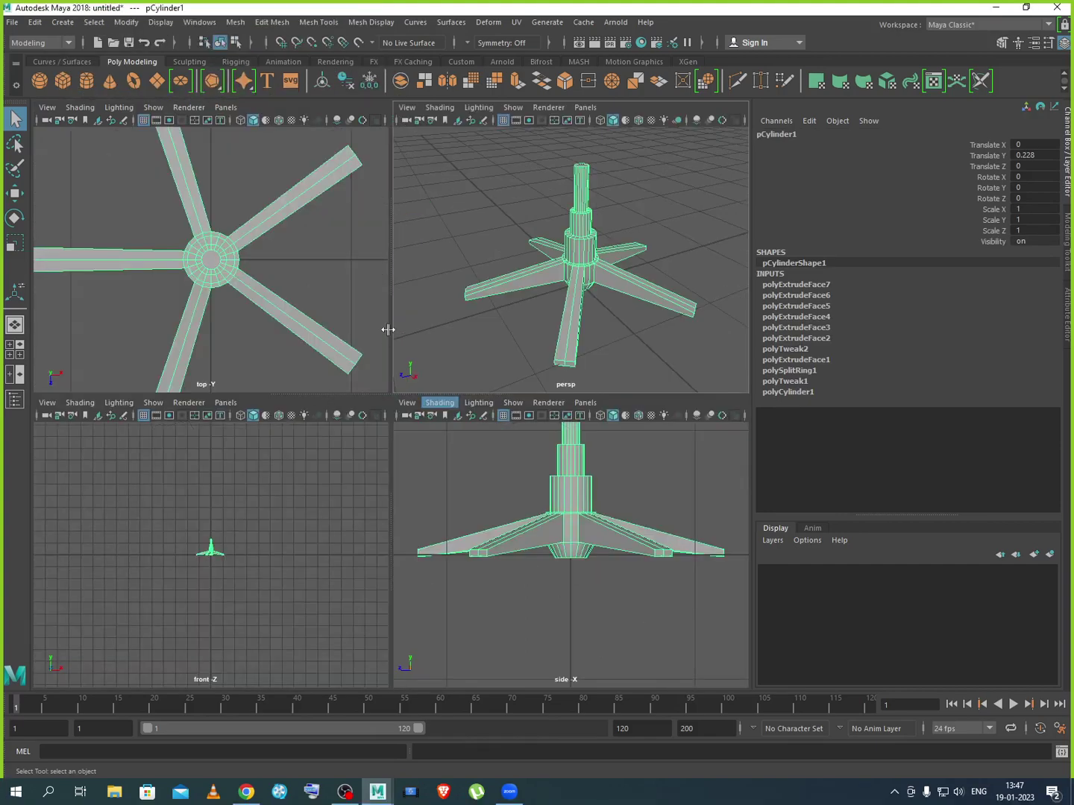
{"action": "key", "text": "space"}
{"action": "scroll", "coordinate": [408, 406], "scroll_direction": "down", "scroll_amount": 8}
{"action": "scroll", "coordinate": [460, 384], "scroll_direction": "up", "scroll_amount": 6}
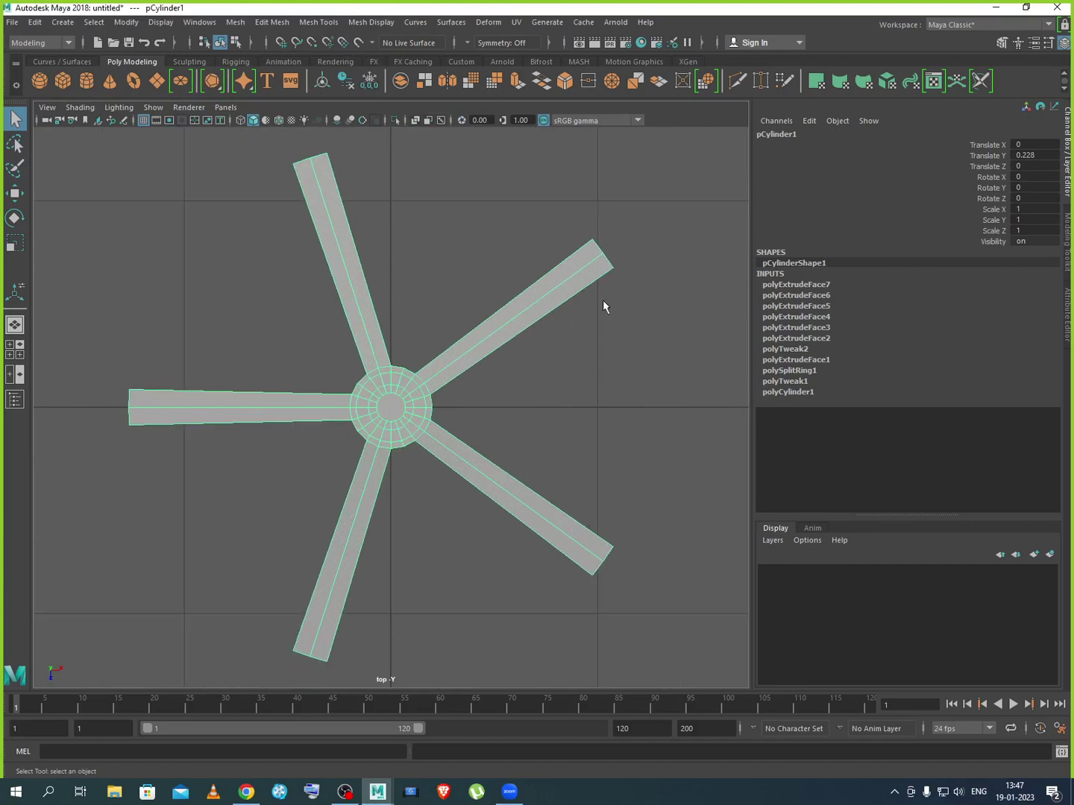
{"action": "key", "text": "space"}
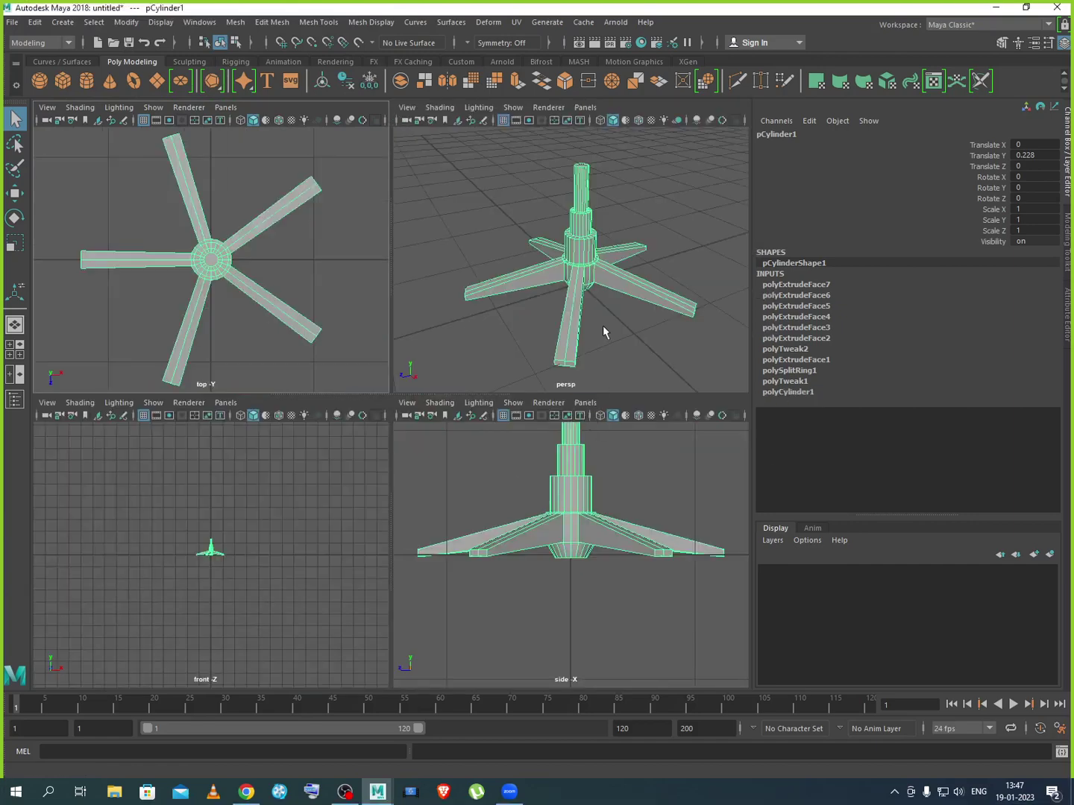
{"action": "key", "text": "space"}
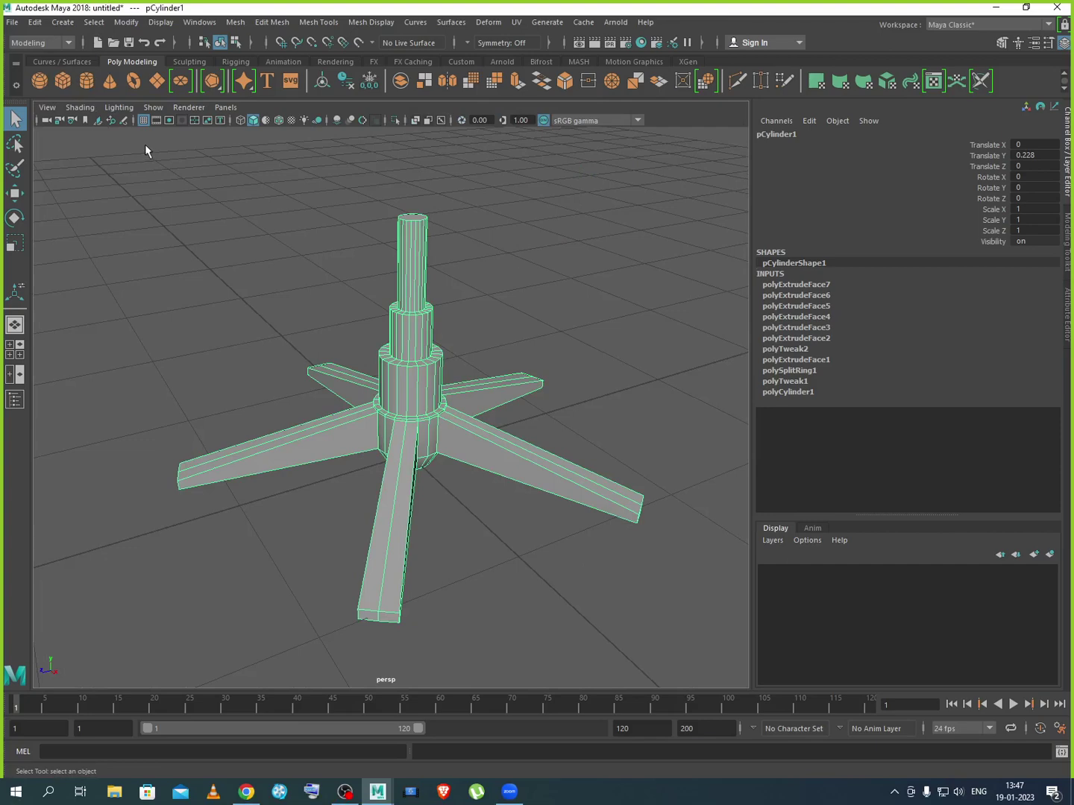
Create a polygon pipe and move it away from the chair base to Translate X 1.789
{"action": "left_click", "coordinate": [72, 22]}
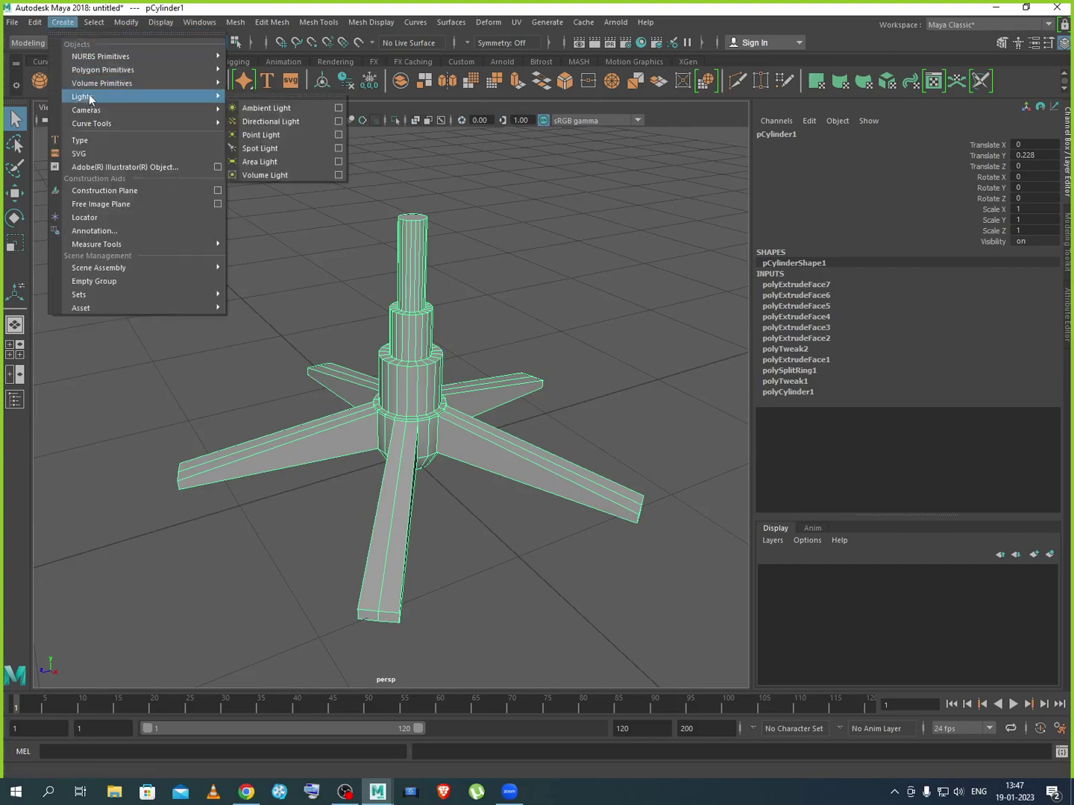
{"action": "mouse_move", "coordinate": [102, 74]}
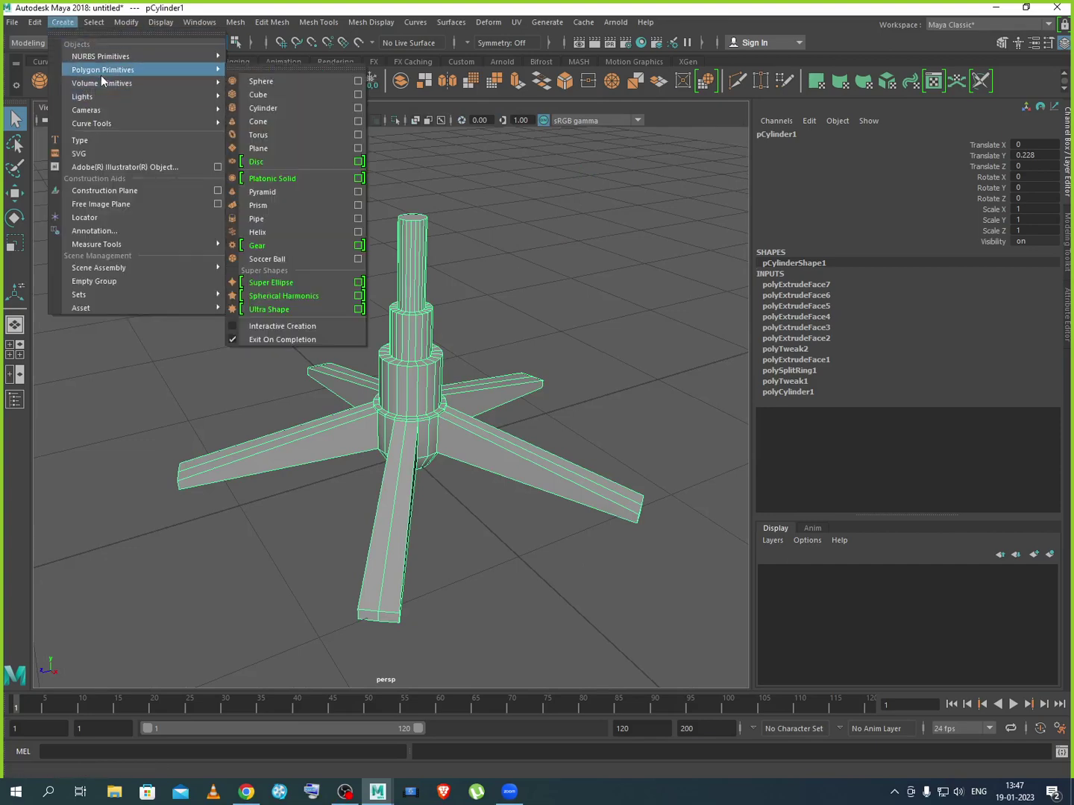
{"action": "left_click", "coordinate": [270, 217]}
{"action": "scroll", "coordinate": [460, 467], "scroll_direction": "down", "scroll_amount": 3}
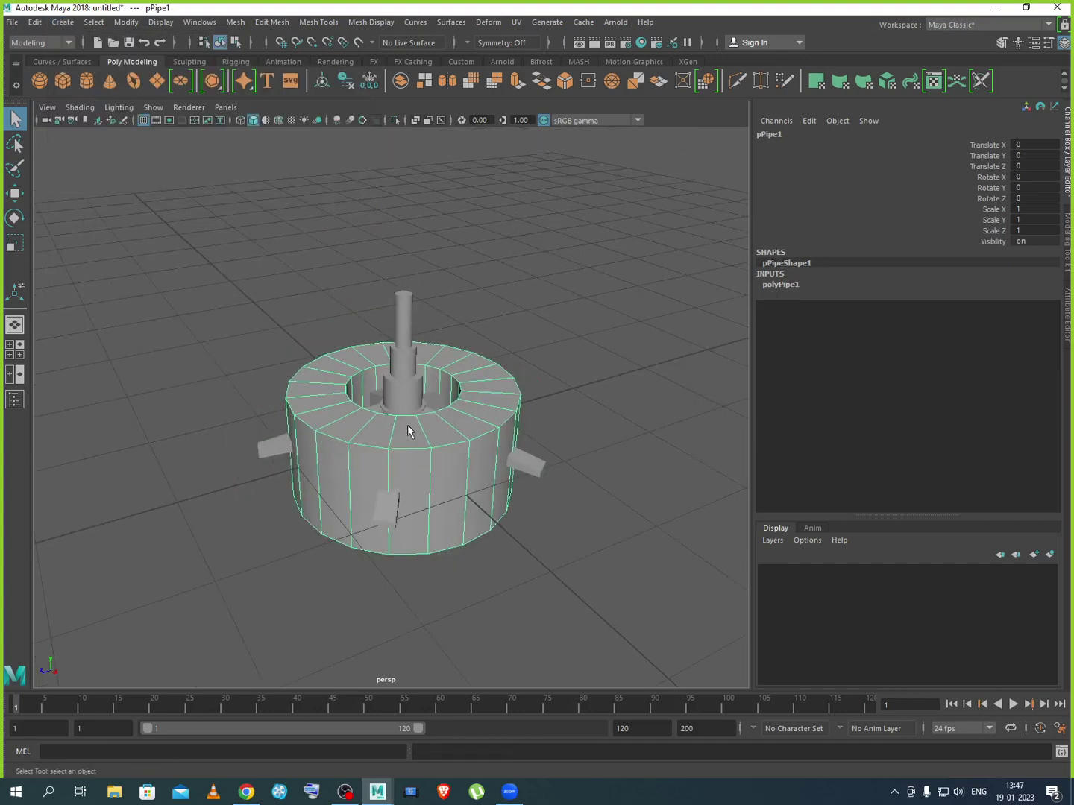
{"action": "key", "text": "w"}
{"action": "left_click_drag", "start_coordinate": [439, 468], "coordinate": [578, 594]}
{"action": "left_click_drag", "start_coordinate": [532, 487], "coordinate": [552, 514], "text": "alt"}
Set the pipe's Radius to 0.1 and its Thickness to 0.01
{"action": "left_click", "coordinate": [779, 286]}
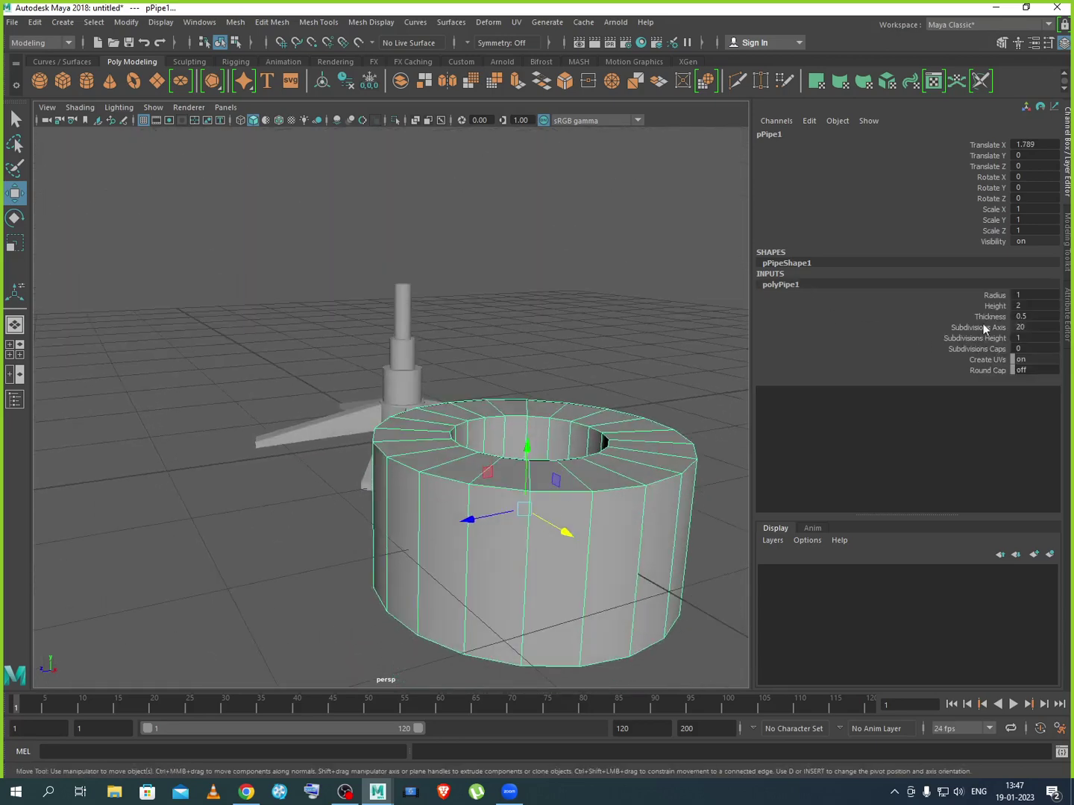
{"action": "left_click", "coordinate": [990, 296]}
{"action": "middle_click_drag", "start_coordinate": [683, 486], "coordinate": [674, 484]}
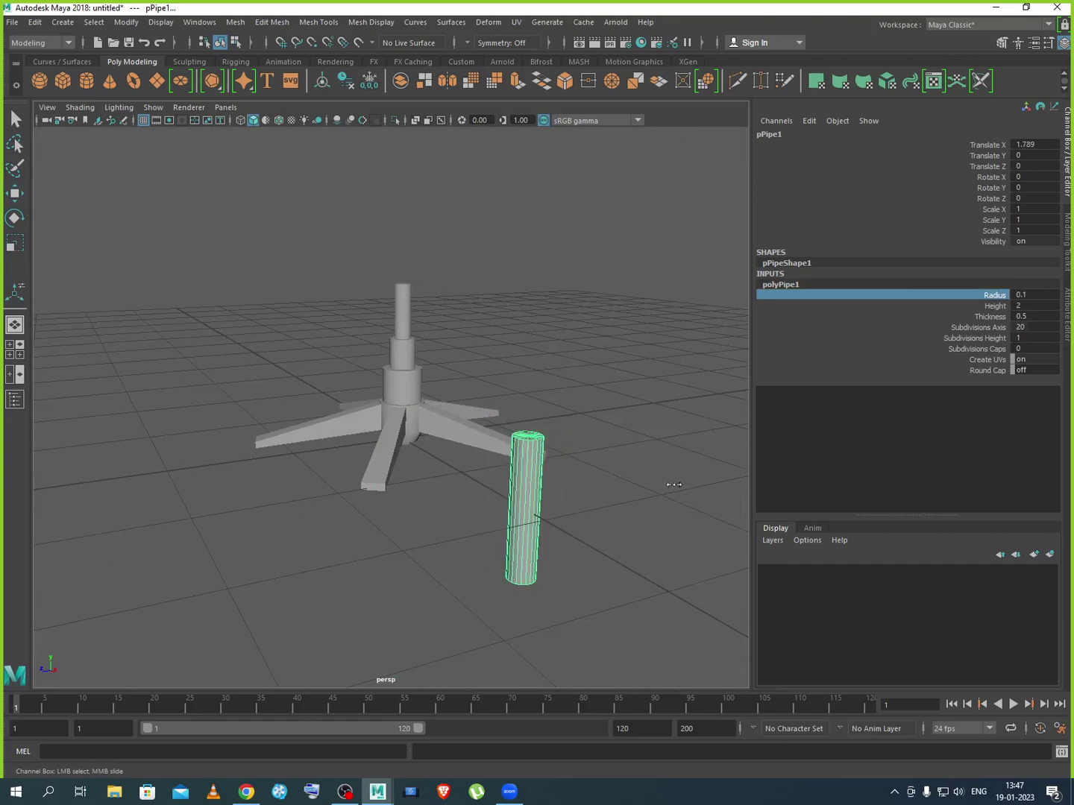
{"action": "left_click", "coordinate": [990, 316]}
{"action": "middle_click_drag", "start_coordinate": [640, 561], "coordinate": [636, 560]}
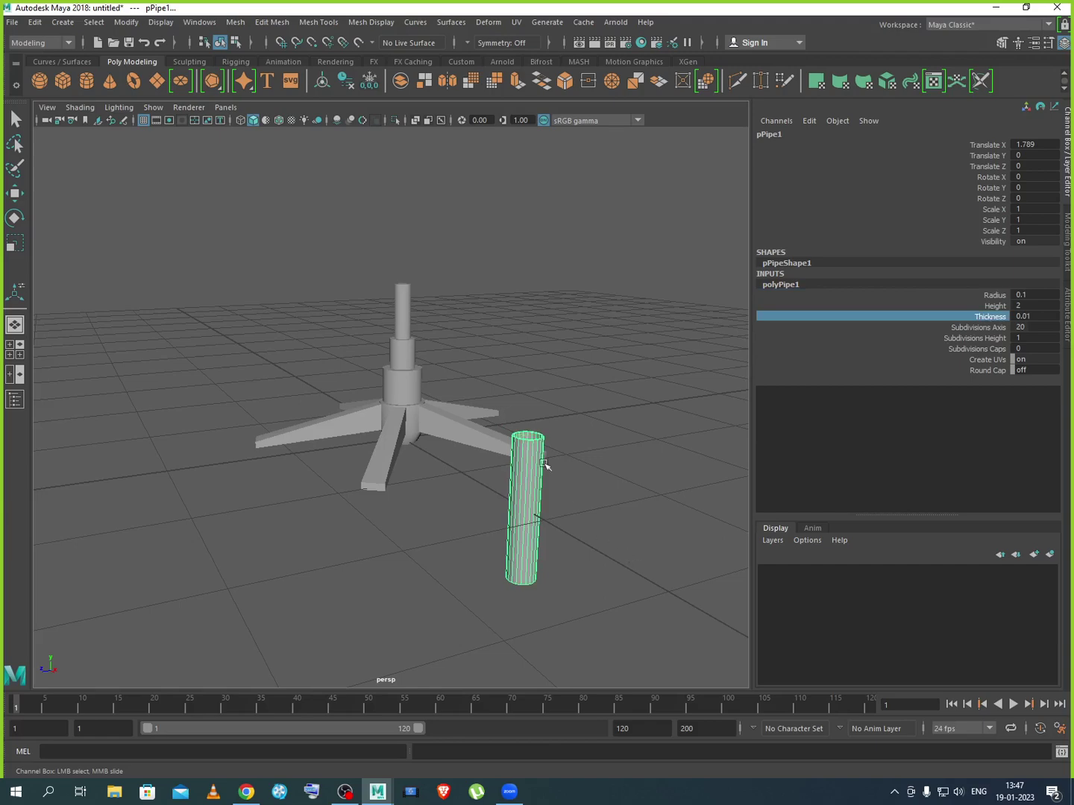
Set the pipe's Thickness to 0.21 while viewing its open end beside the chair legs
{"action": "scroll", "coordinate": [541, 440], "scroll_direction": "up", "scroll_amount": 4}
{"action": "middle_click_drag", "start_coordinate": [592, 477], "coordinate": [472, 470], "text": "alt"}
{"action": "left_click_drag", "start_coordinate": [474, 469], "coordinate": [485, 525], "text": "alt"}
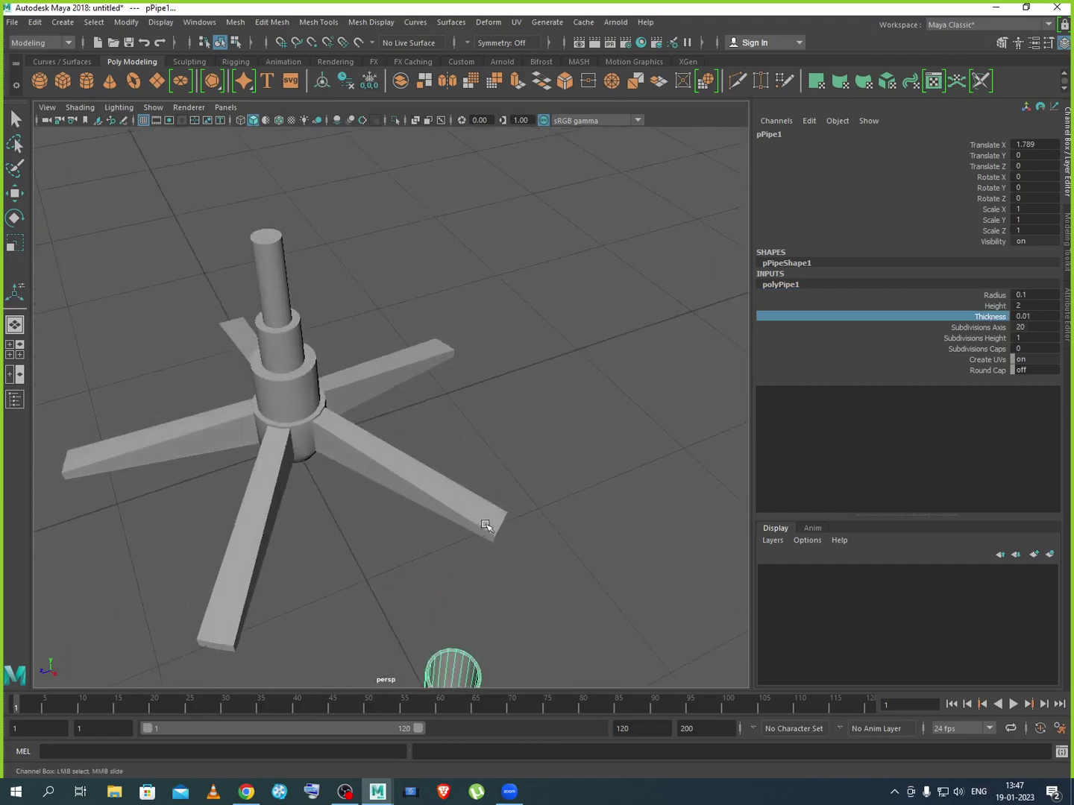
{"action": "scroll", "coordinate": [485, 526], "scroll_direction": "up", "scroll_amount": 2}
{"action": "middle_click_drag", "start_coordinate": [486, 525], "coordinate": [486, 434], "text": "alt"}
{"action": "scroll", "coordinate": [590, 462], "scroll_direction": "down", "scroll_amount": 2}
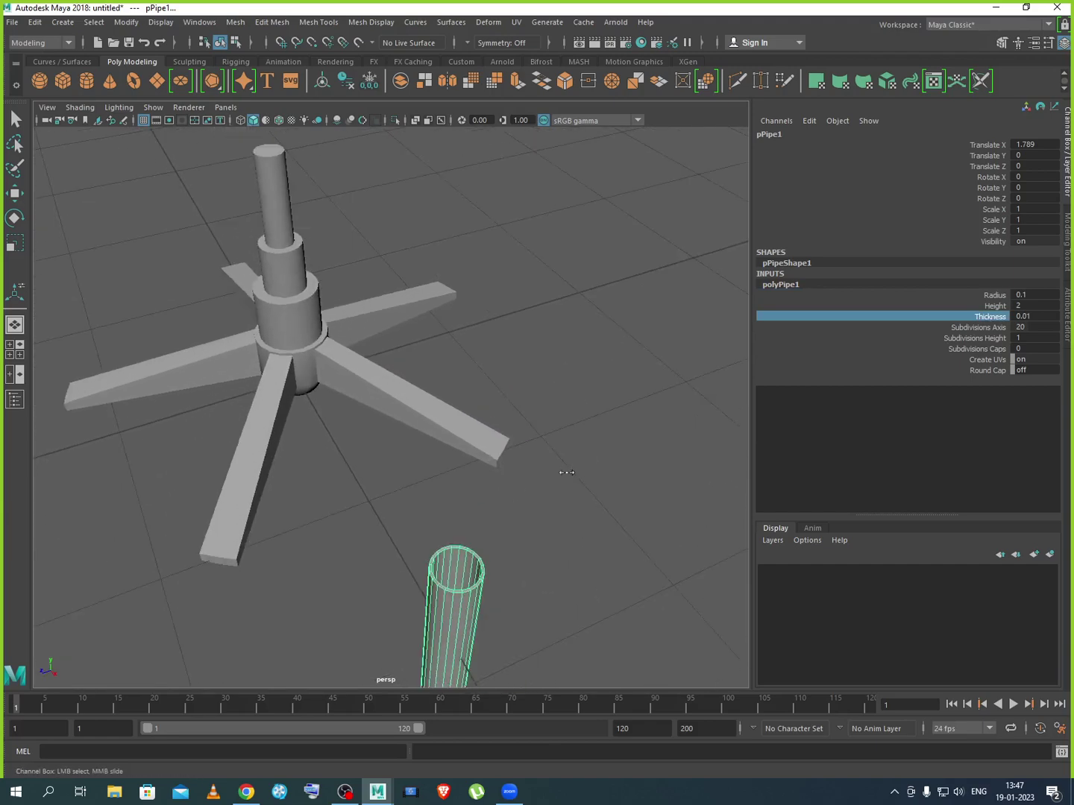
{"action": "middle_click_drag", "start_coordinate": [567, 472], "coordinate": [568, 472]}
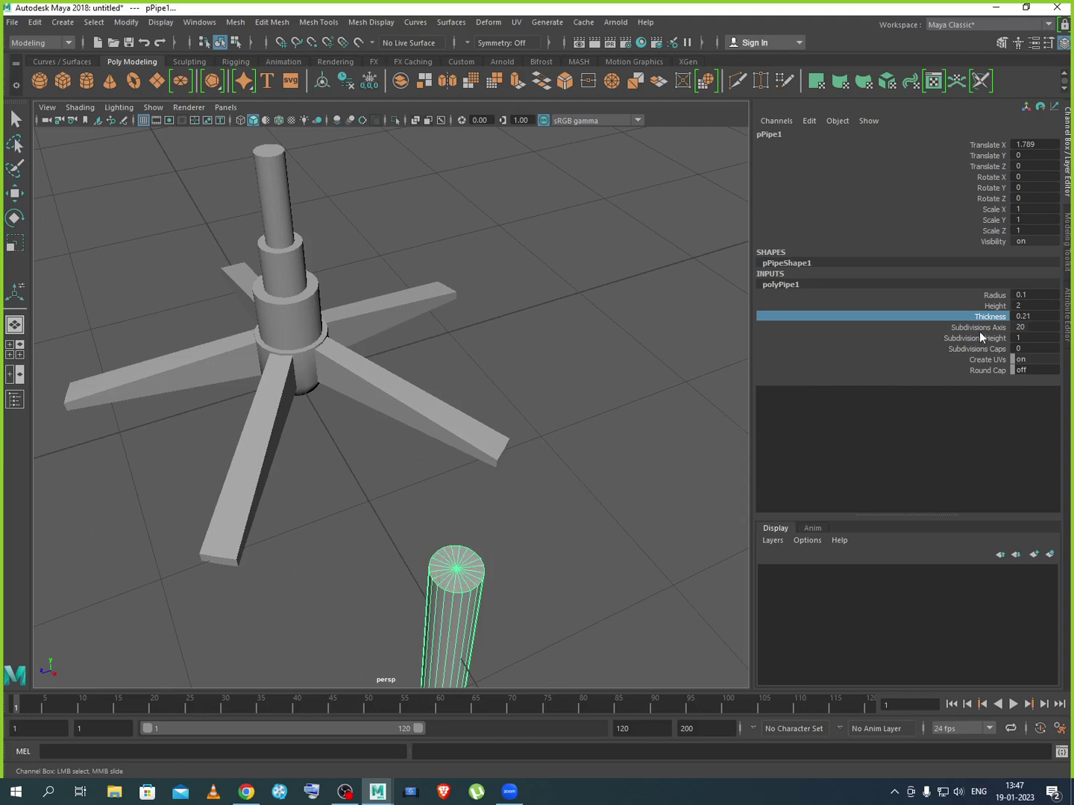
Set the pipe's Thickness to 0.08 and check the small hole in its end
{"action": "double_click", "coordinate": [1020, 316]}
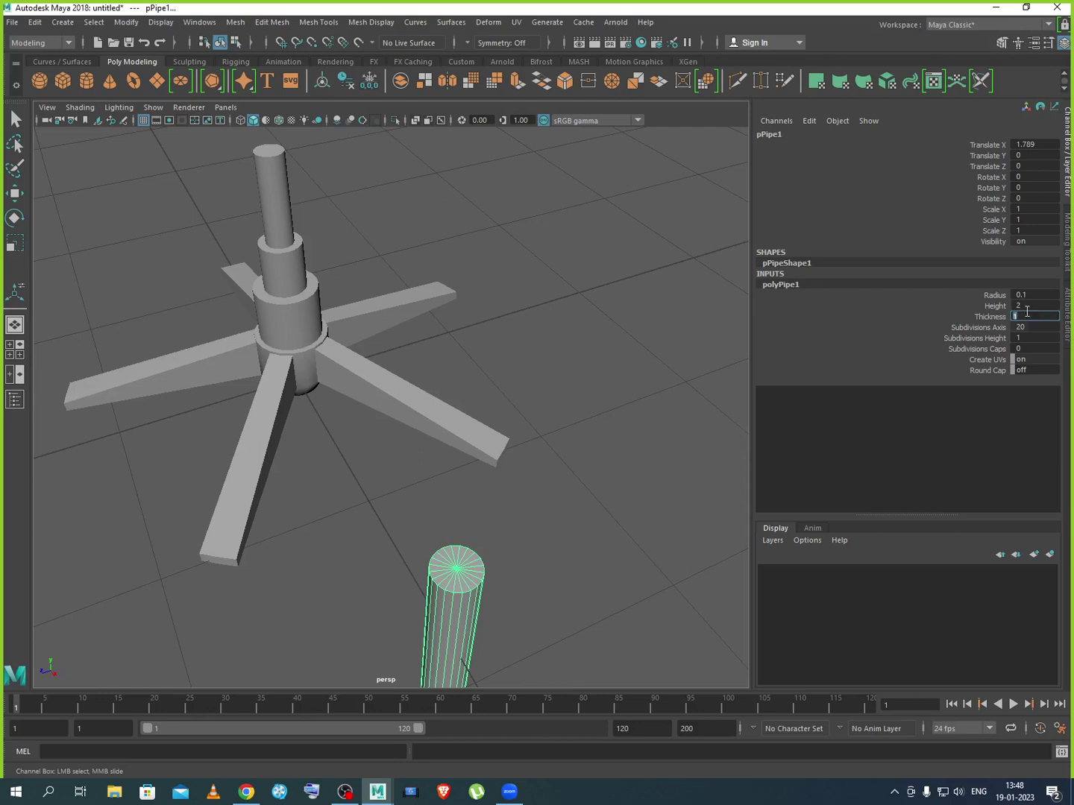
{"action": "key", "text": "Return"}
{"action": "type", "text": "0.02"}
{"action": "key", "text": "Return"}
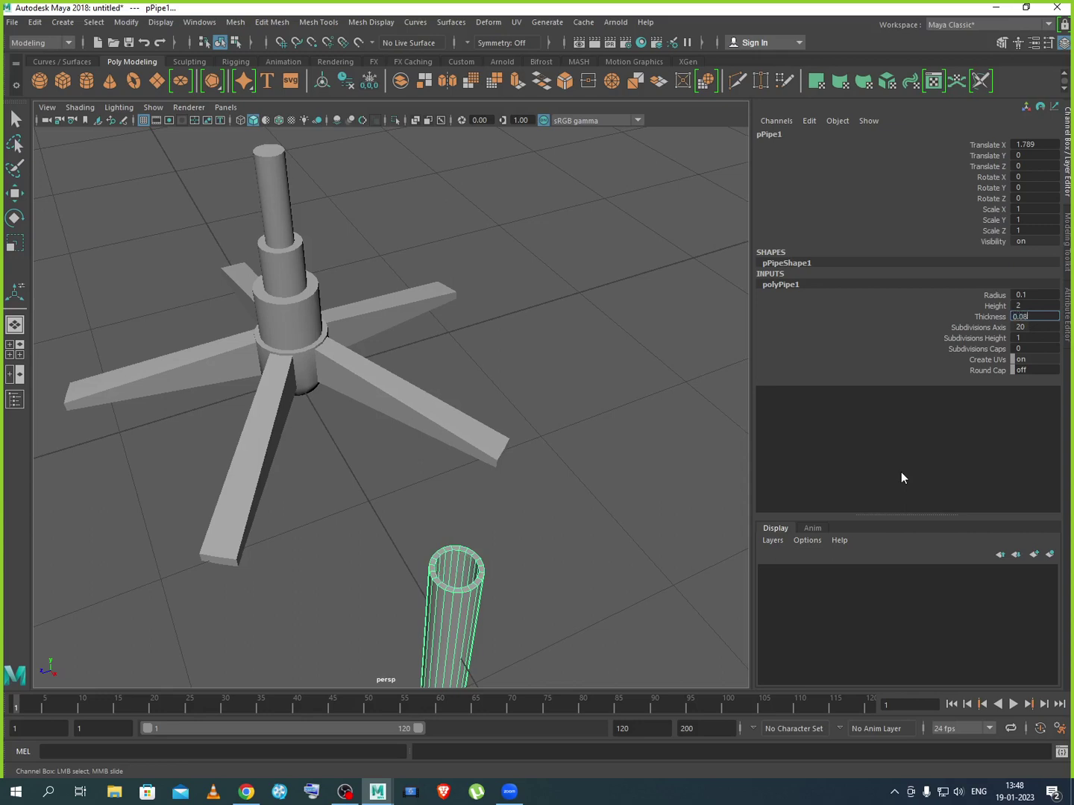
{"action": "key", "text": "Return"}
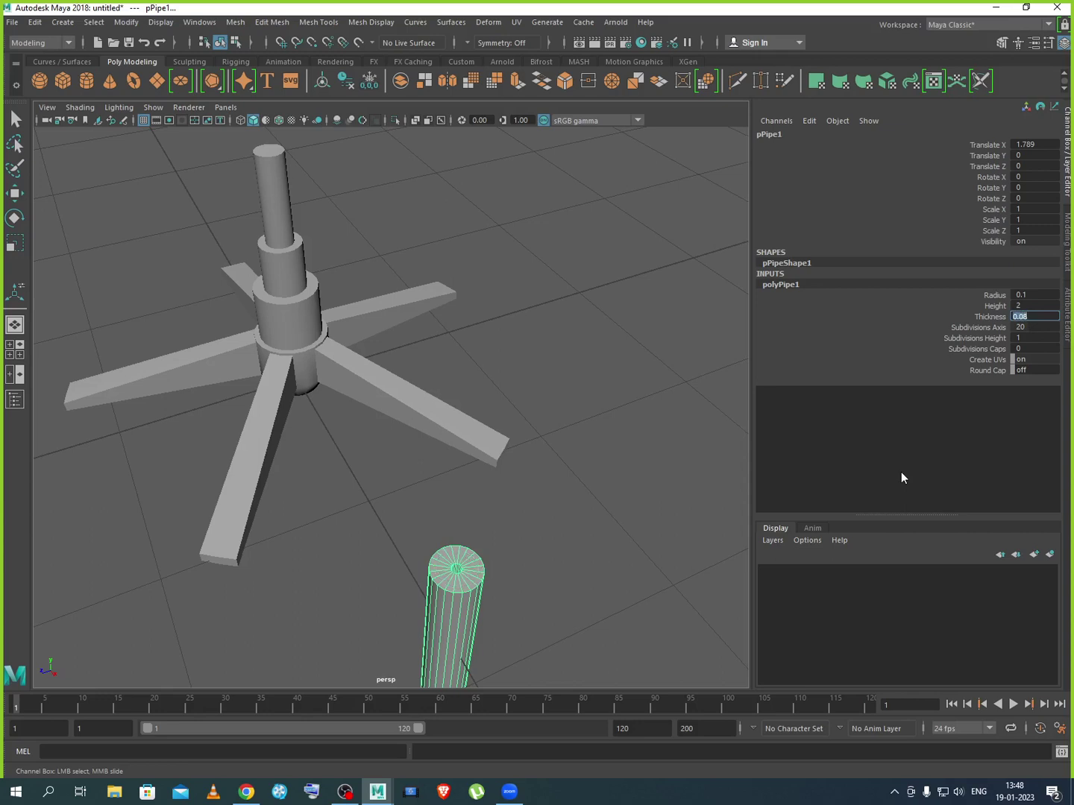
{"action": "left_click", "coordinate": [581, 556]}
{"action": "key", "text": "w"}
{"action": "scroll", "coordinate": [478, 600], "scroll_direction": "up", "scroll_amount": 2}
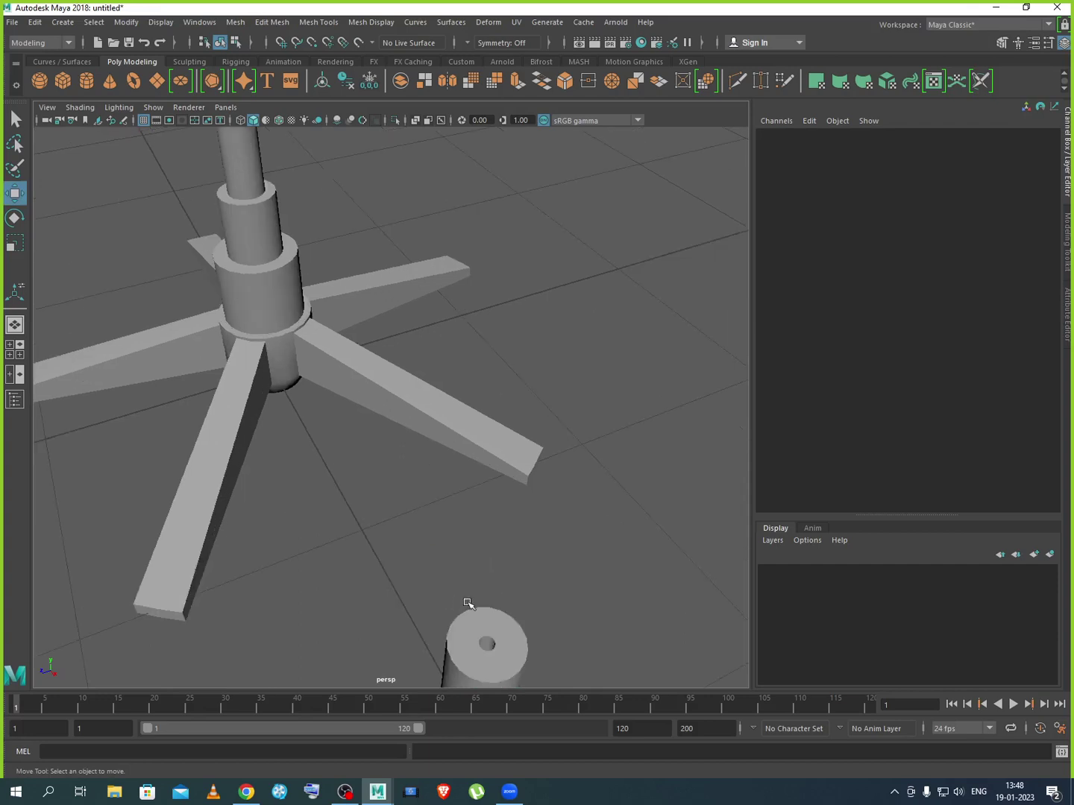
{"action": "scroll", "coordinate": [498, 619], "scroll_direction": "down", "scroll_amount": 2}
{"action": "scroll", "coordinate": [453, 610], "scroll_direction": "up", "scroll_amount": 2}
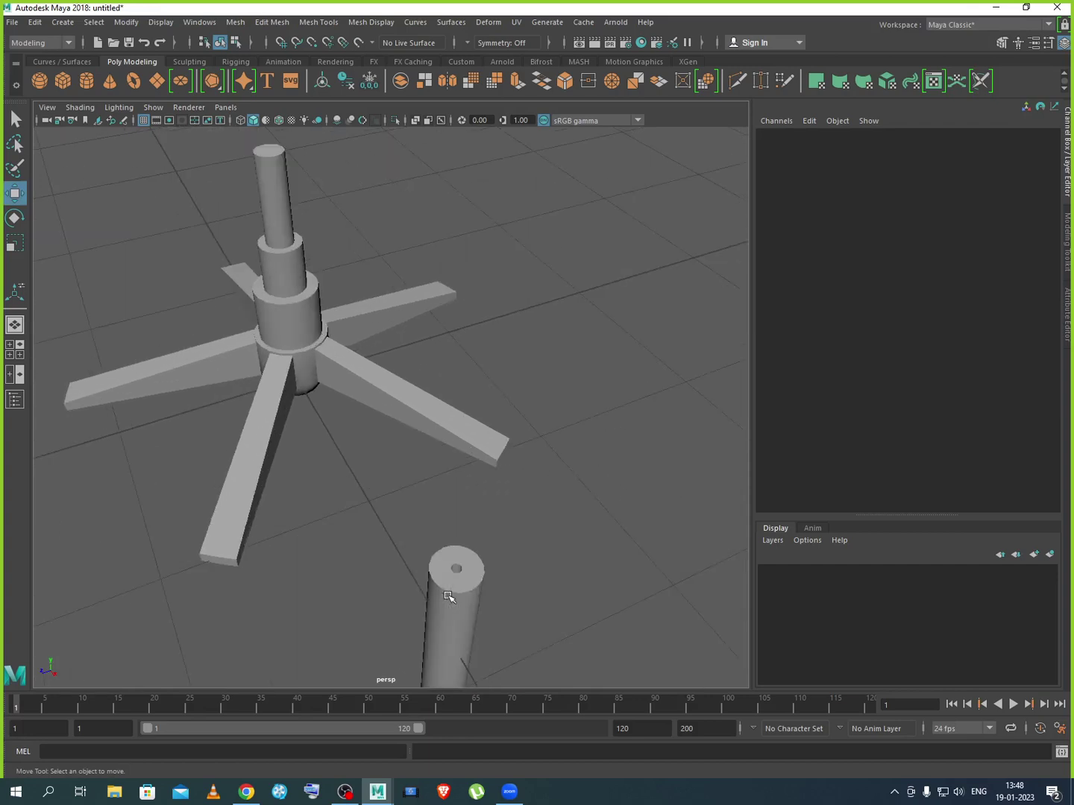
Shorten the pipe by setting its Height to 0.2
{"action": "left_click", "coordinate": [466, 593]}
{"action": "scroll", "coordinate": [488, 638], "scroll_direction": "up", "scroll_amount": 1}
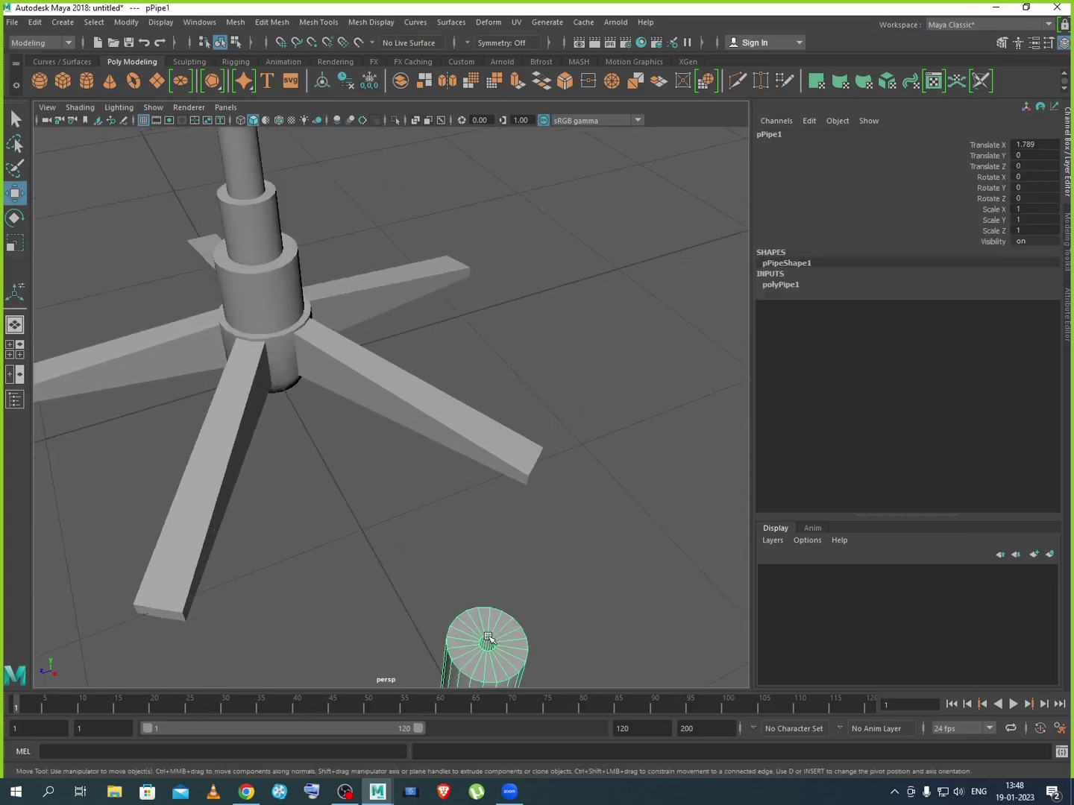
{"action": "scroll", "coordinate": [545, 634], "scroll_direction": "down", "scroll_amount": 1}
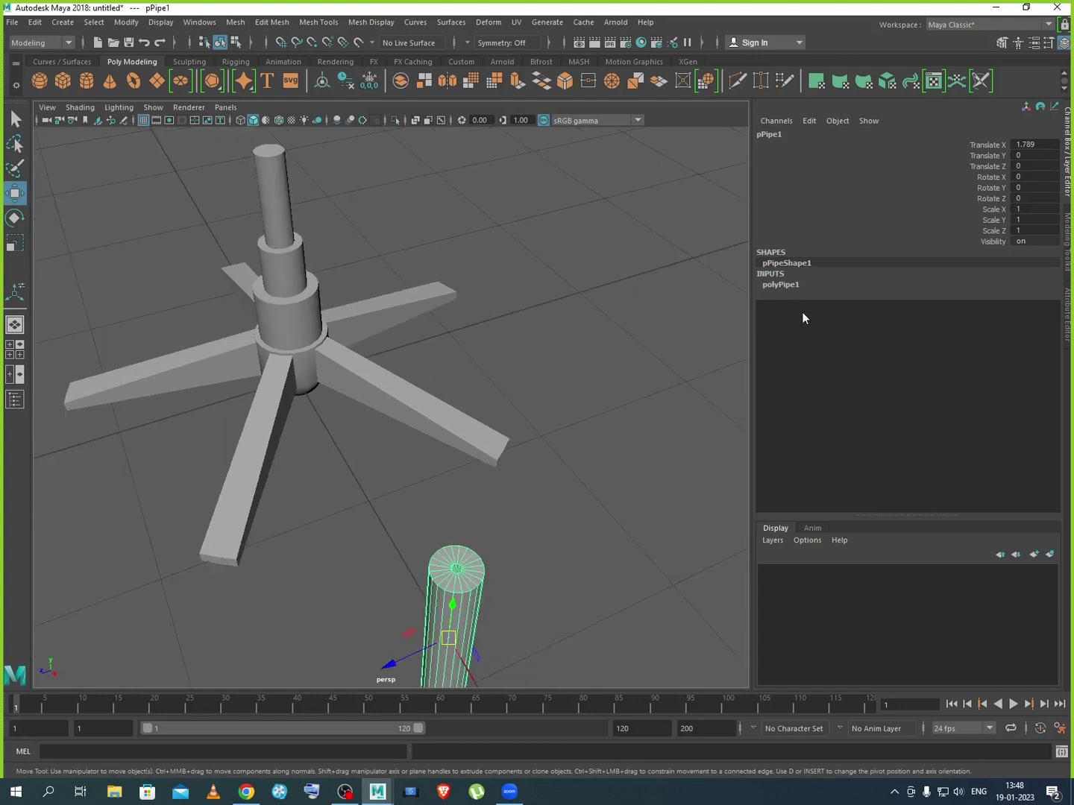
{"action": "left_click", "coordinate": [792, 284]}
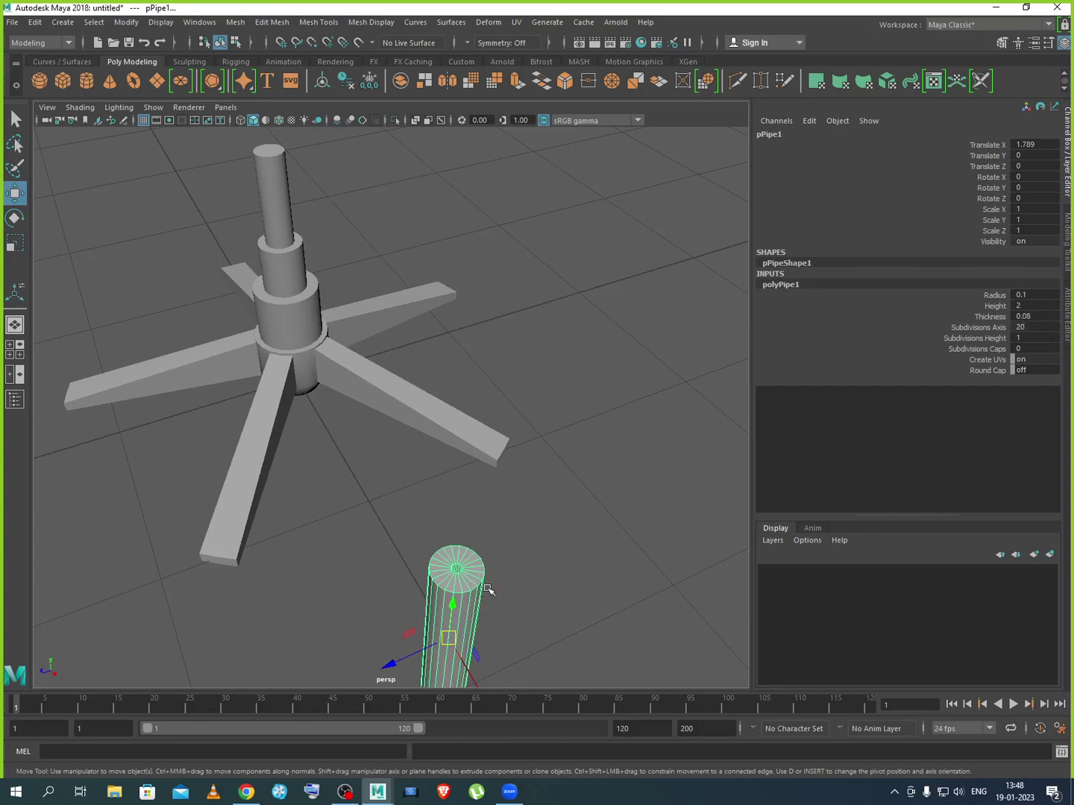
{"action": "double_click", "coordinate": [1030, 305]}
{"action": "type", "text": "0.2"}
{"action": "key", "text": "Return"}
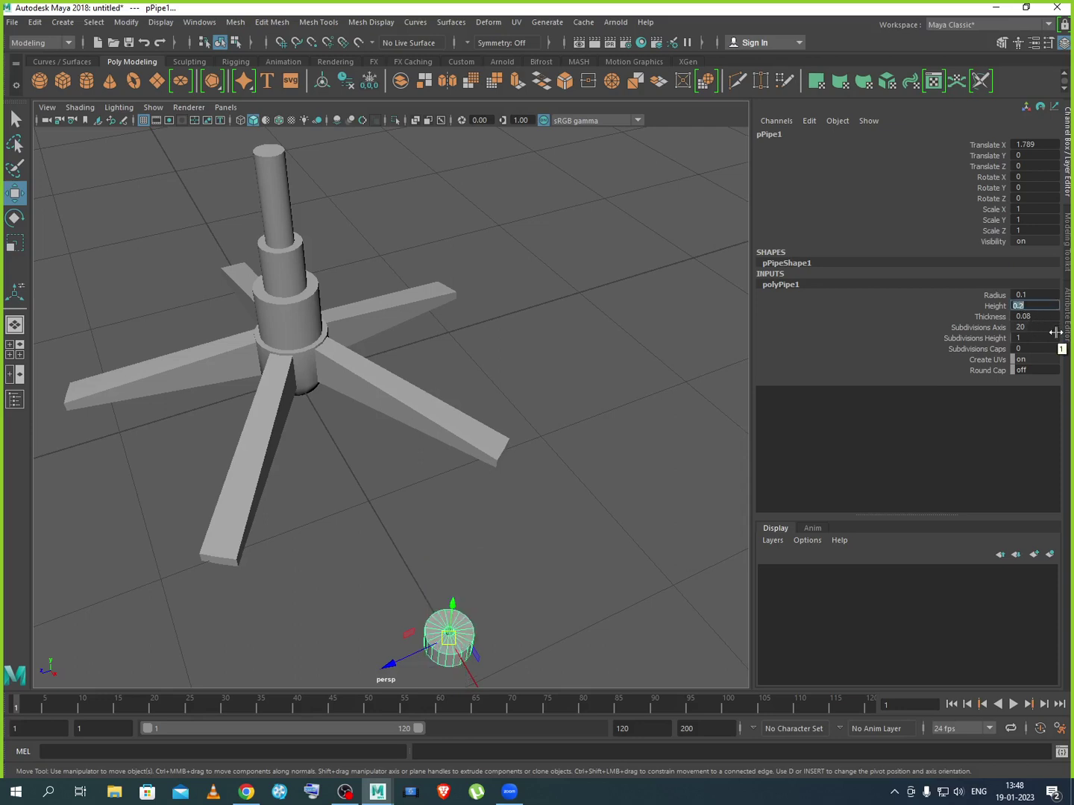
{"action": "scroll", "coordinate": [483, 601], "scroll_direction": "down", "scroll_amount": 2}
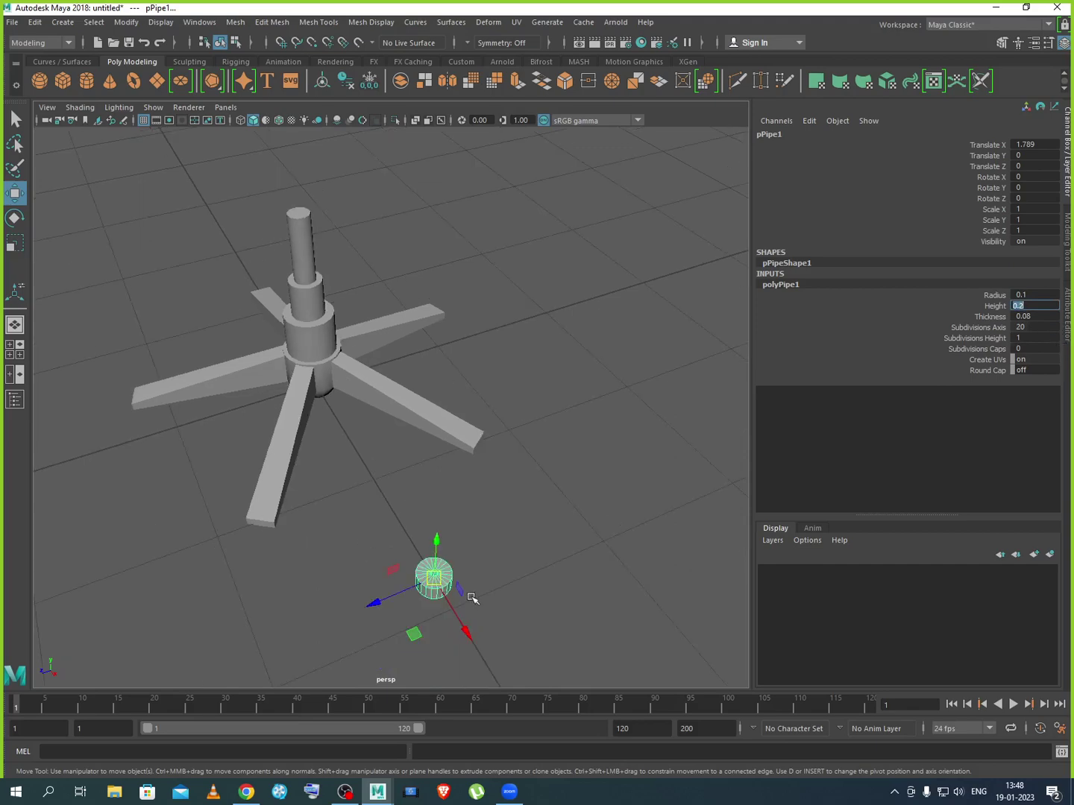
Rotate the chair base to Rotate Y -36.318 in the side view so one leg points towards the pipe
{"action": "left_click_drag", "start_coordinate": [472, 598], "coordinate": [474, 566], "text": "alt"}
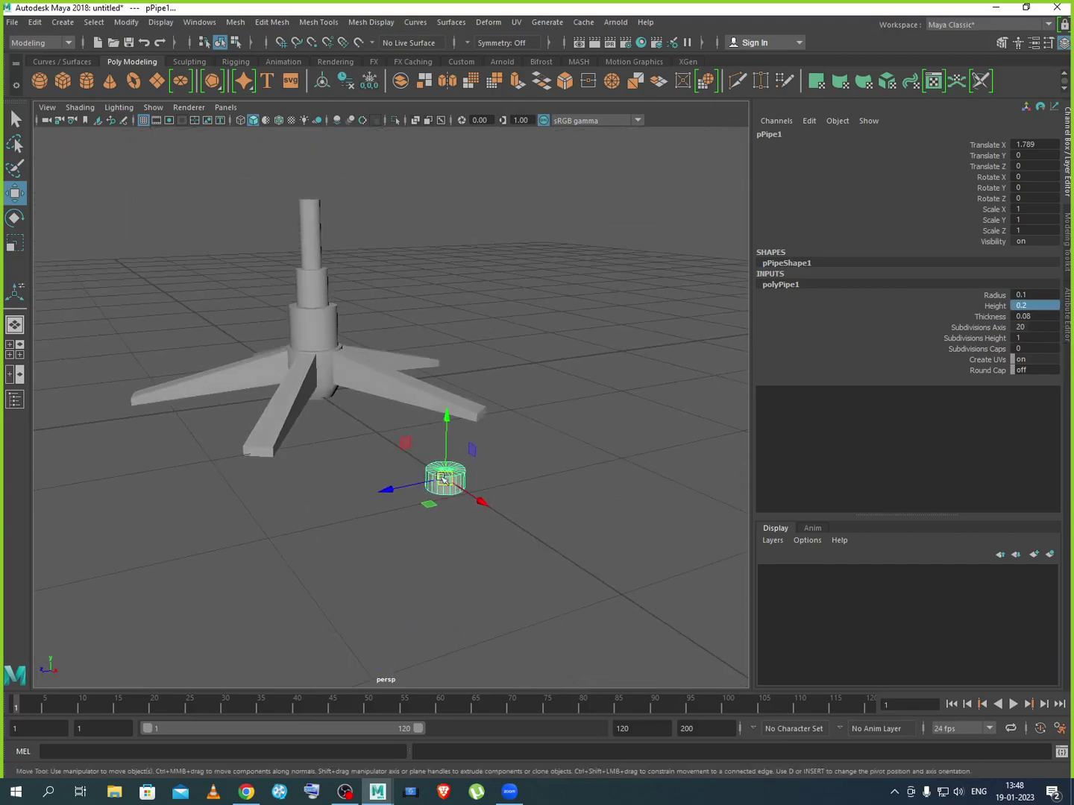
{"action": "left_click", "coordinate": [447, 395]}
{"action": "mouse_move", "coordinate": [499, 473]}
{"action": "left_mouse_down", "text": "alt"}
{"action": "mouse_move", "coordinate": [515, 513]}
{"action": "mouse_move", "coordinate": [499, 494]}
{"action": "left_mouse_up", "text": "alt"}
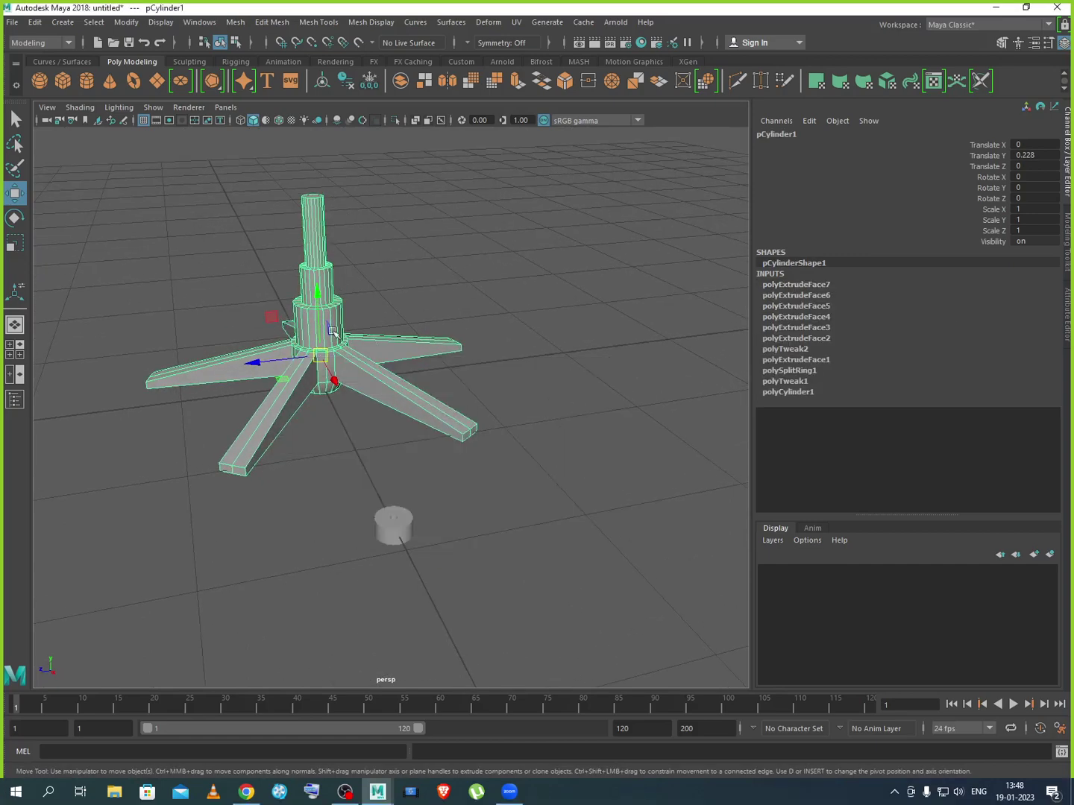
{"action": "key", "text": "space"}
{"action": "key", "text": "space"}
{"action": "scroll", "coordinate": [368, 425], "scroll_direction": "down", "scroll_amount": 3}
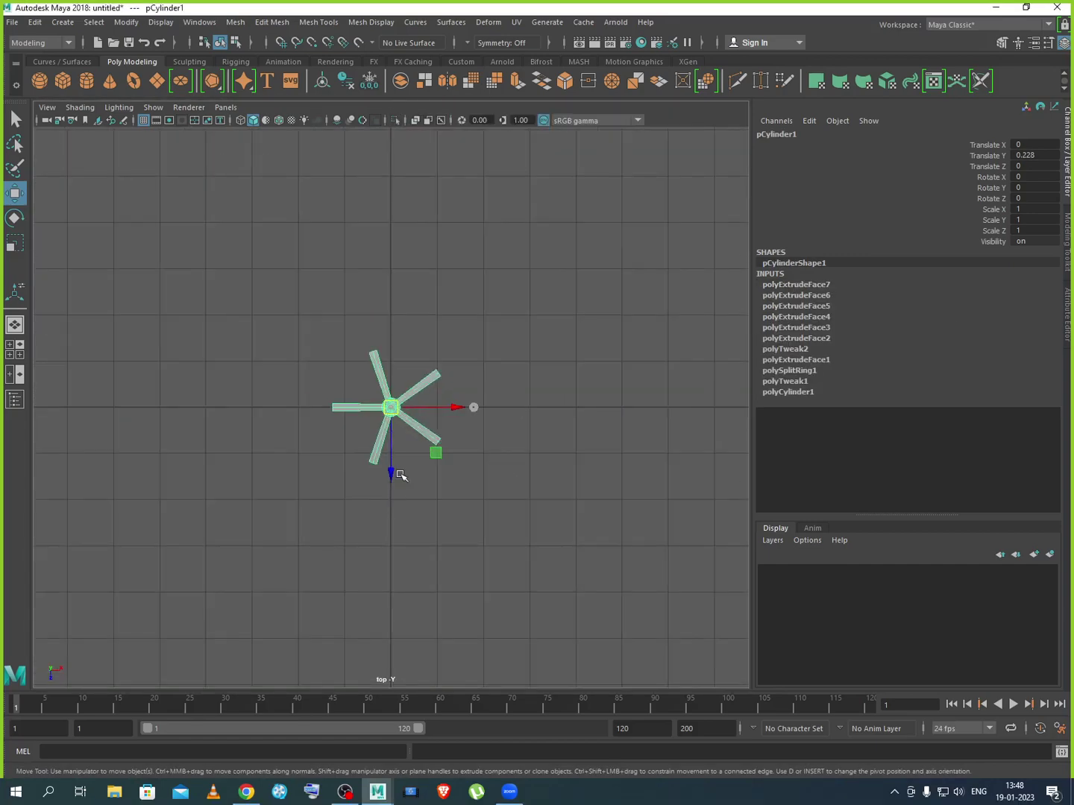
{"action": "key", "text": "e"}
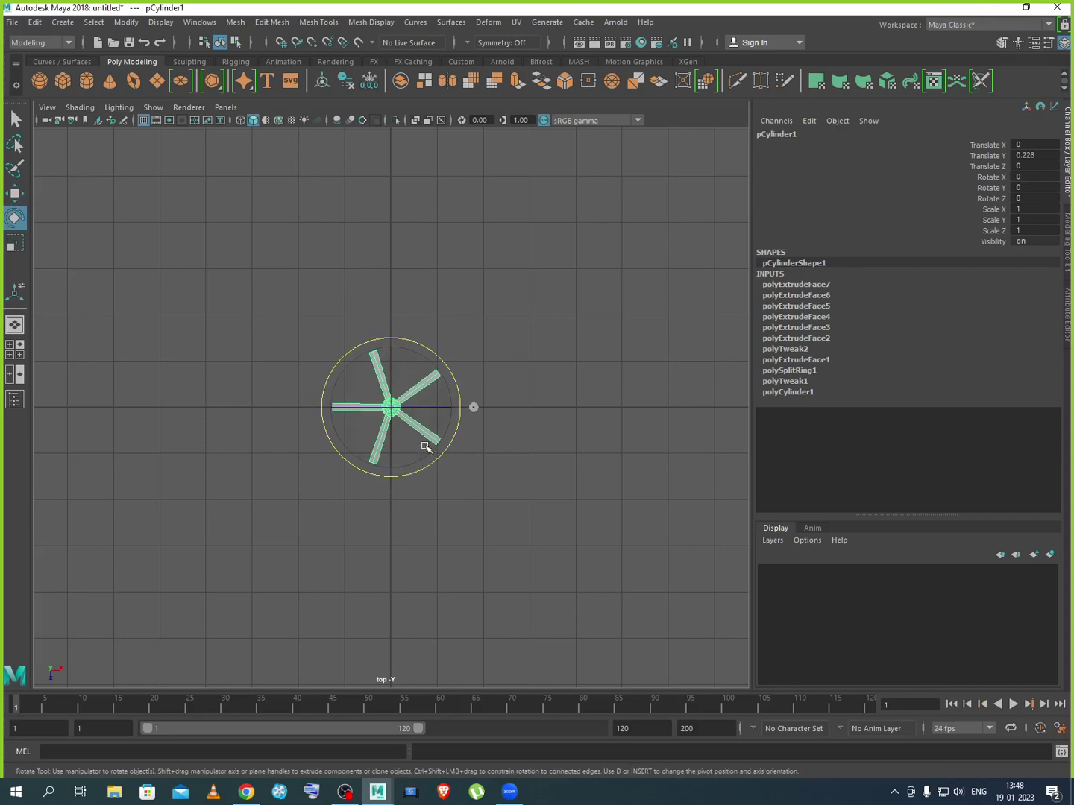
{"action": "key", "text": "space"}
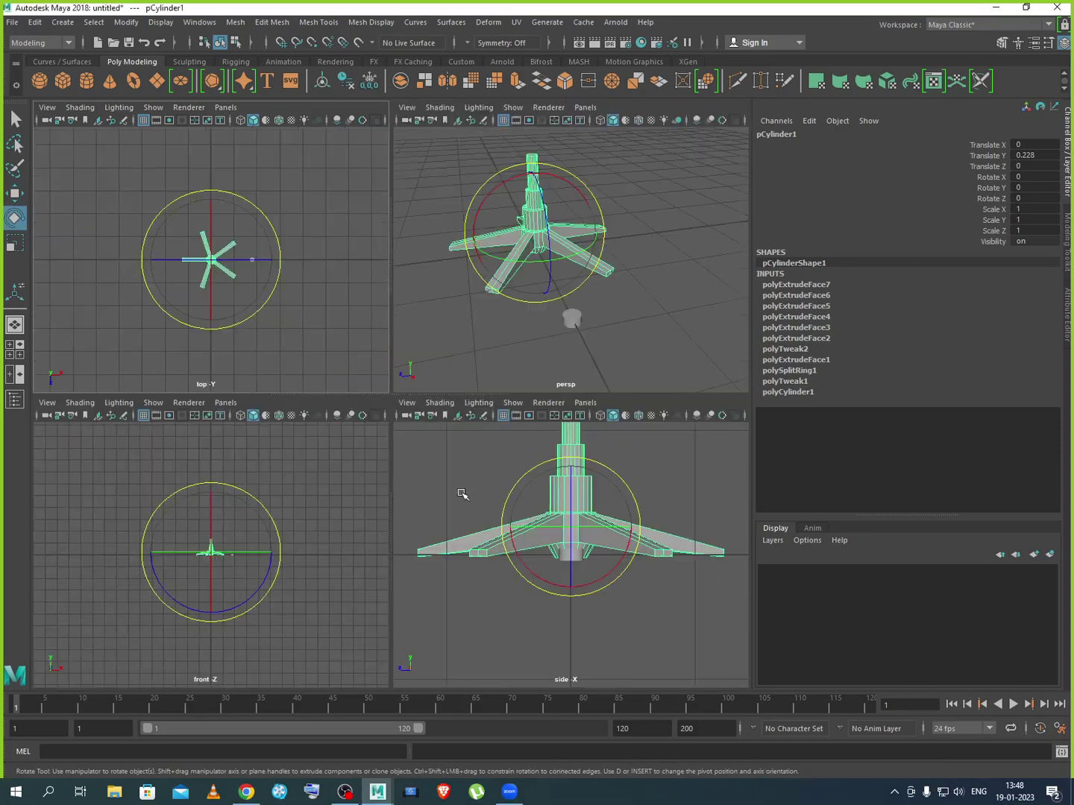
{"action": "key", "text": "space"}
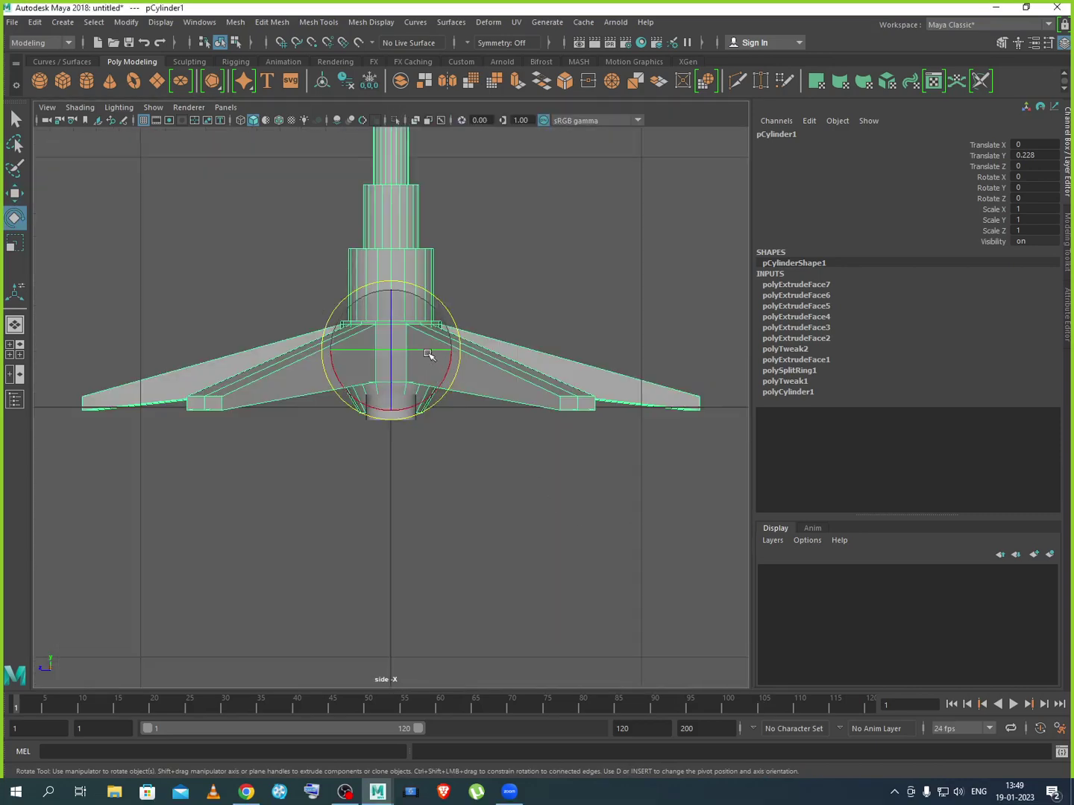
{"action": "left_click_drag", "start_coordinate": [429, 355], "coordinate": [392, 359]}
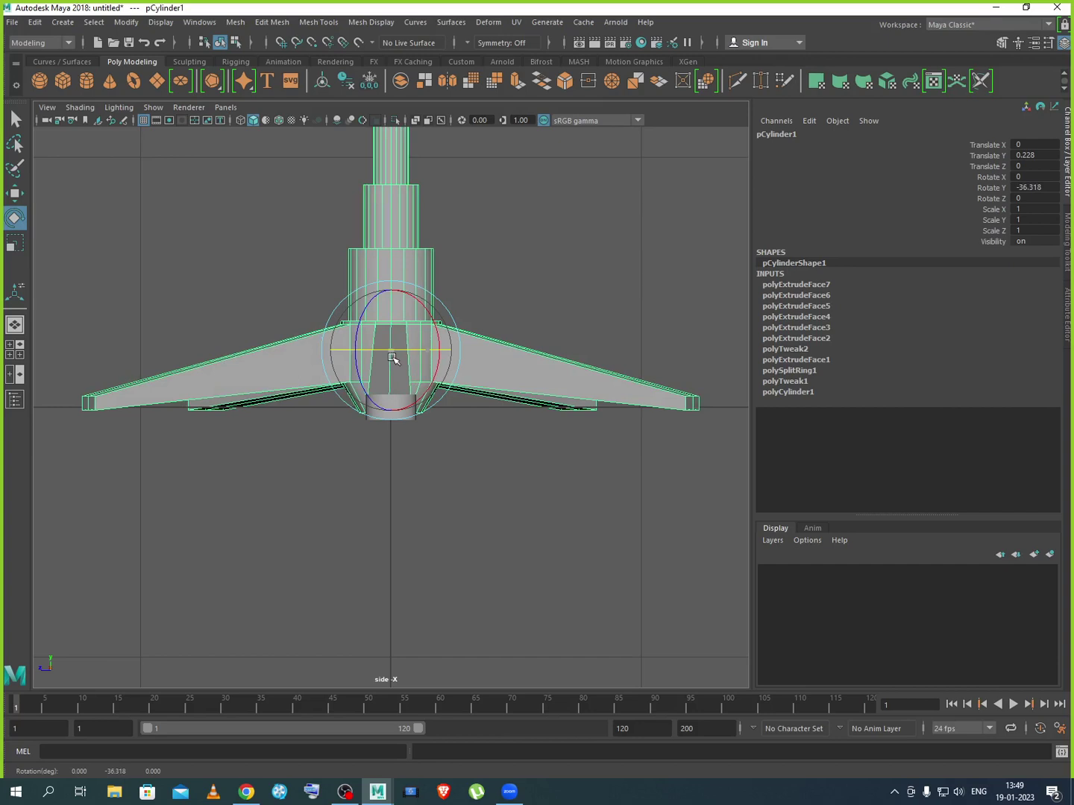
{"action": "left_click", "coordinate": [477, 440]}
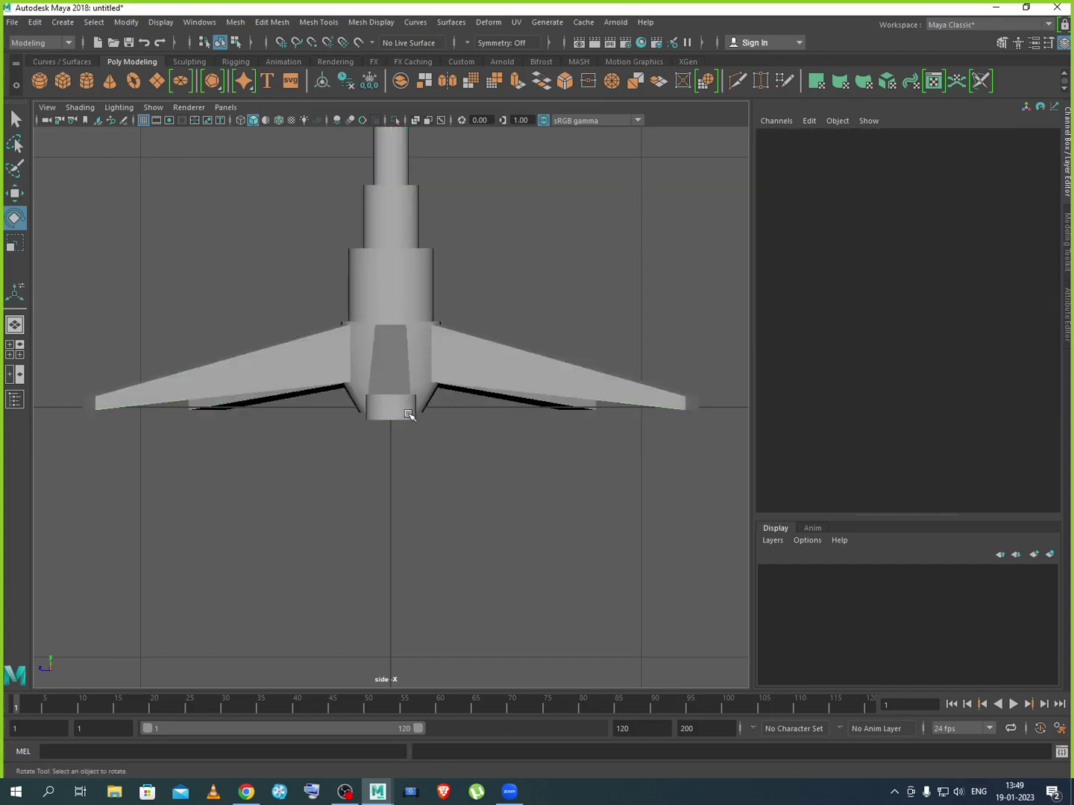
Stand the pipe upright as a wheel by setting its Rotate X to 90
{"action": "left_click", "coordinate": [409, 414]}
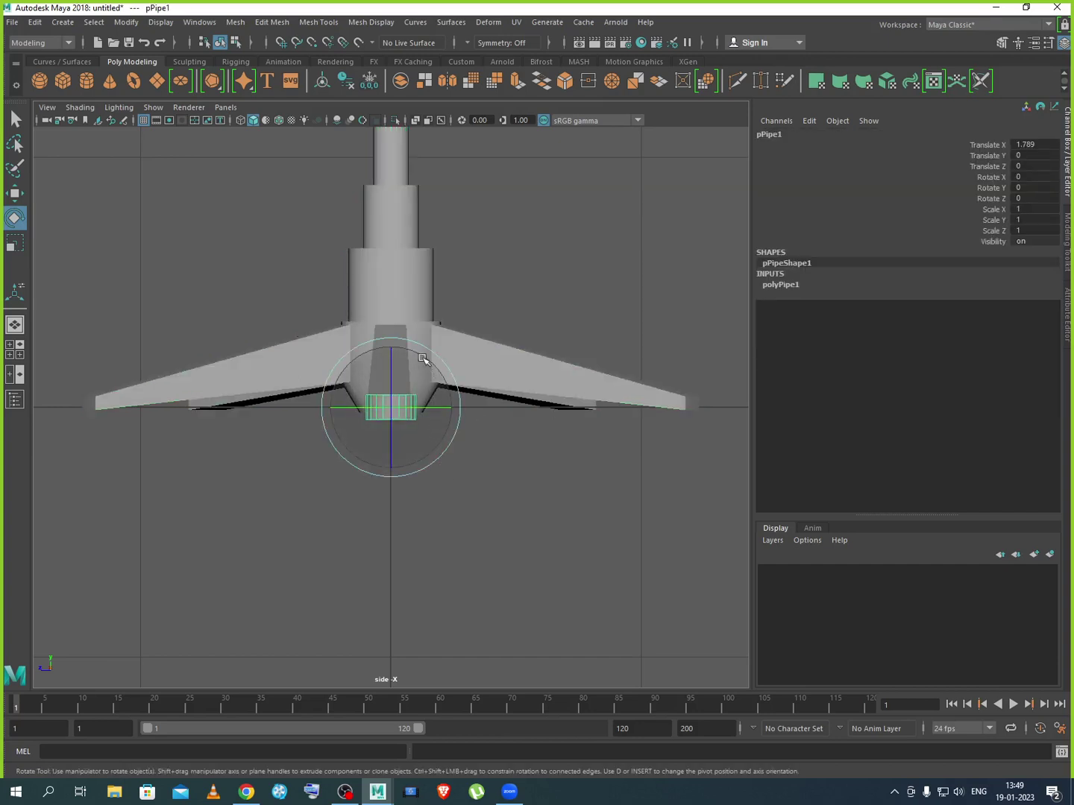
{"action": "left_click_drag", "start_coordinate": [423, 360], "coordinate": [473, 425]}
{"action": "key", "text": "ctrl+z"}
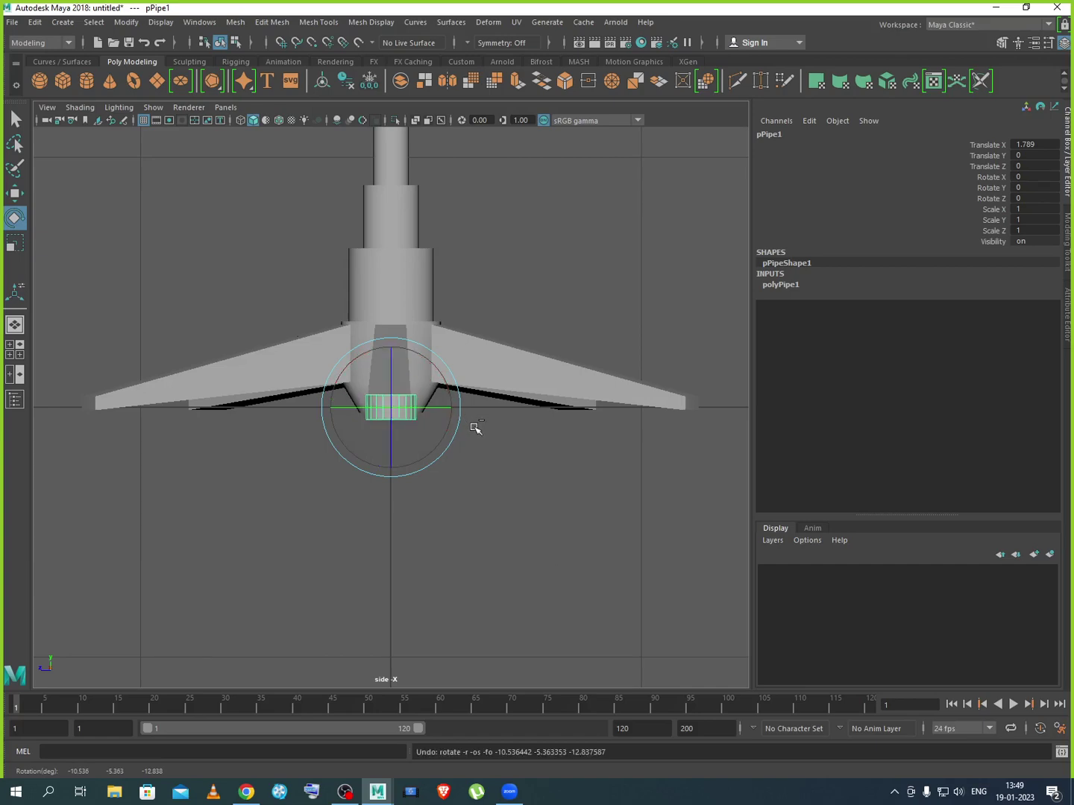
{"action": "key", "text": "space"}
{"action": "key", "text": "space"}
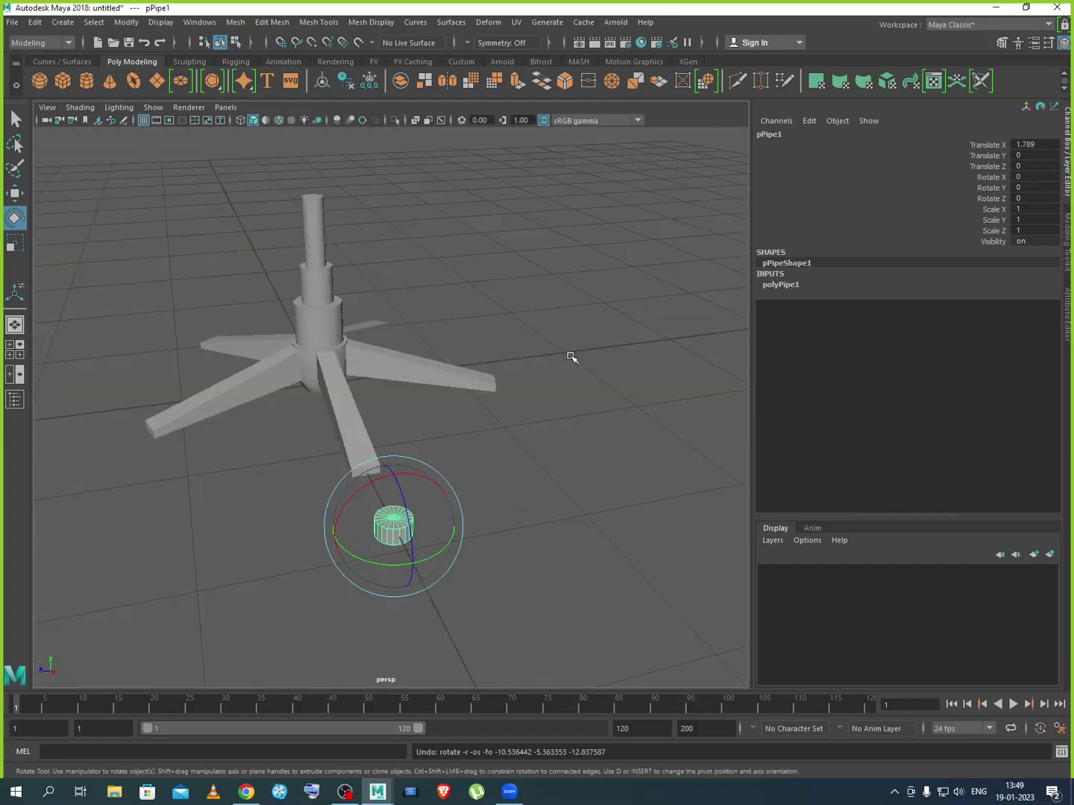
{"action": "left_click_drag", "start_coordinate": [373, 478], "coordinate": [382, 480]}
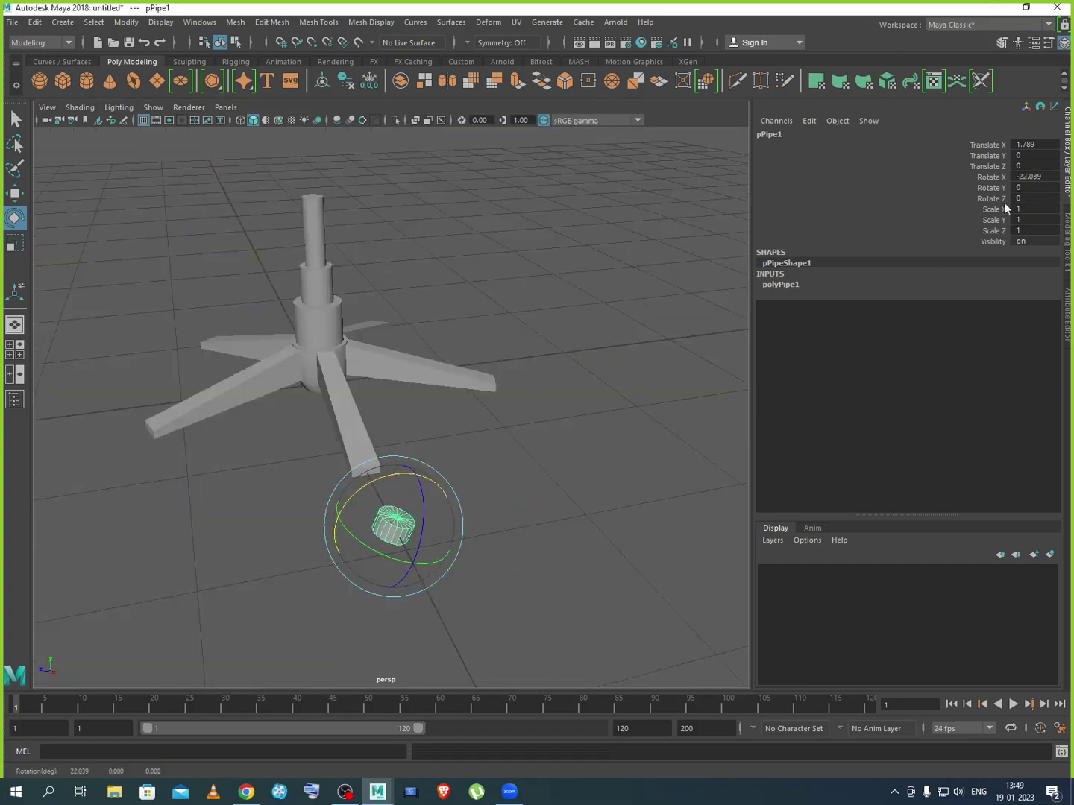
{"action": "double_click", "coordinate": [1029, 177]}
{"action": "type", "text": "90"}
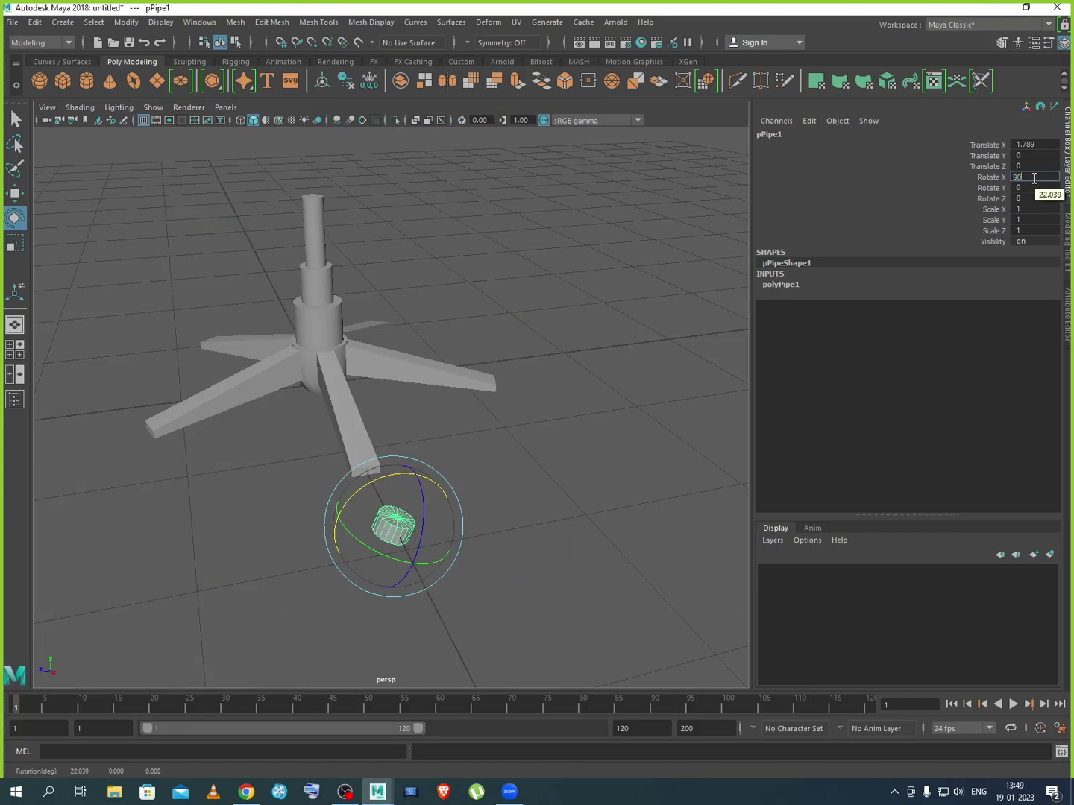
{"action": "key", "text": "Return"}
{"action": "left_click", "coordinate": [389, 556]}
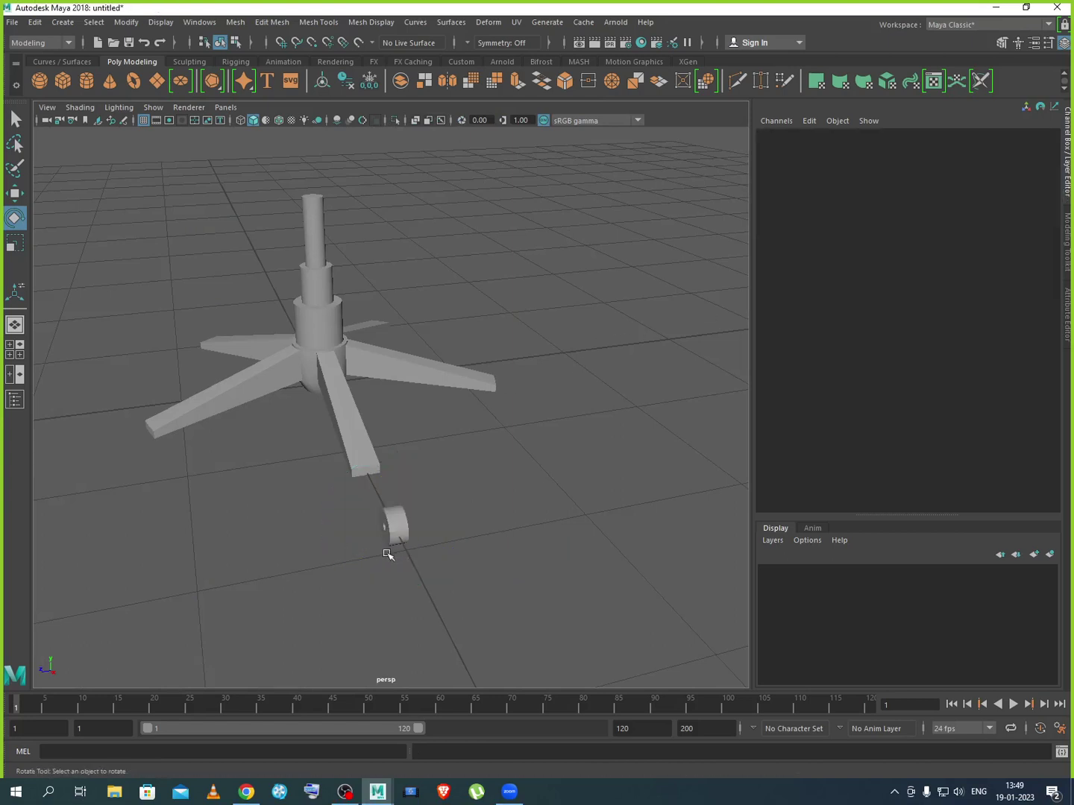
Move the wheel under the tip of the front leg, to Translate X 1.222 and Translate Y -0.134
{"action": "left_click", "coordinate": [397, 538]}
{"action": "key", "text": "w"}
{"action": "left_click_drag", "start_coordinate": [425, 560], "coordinate": [474, 499]}
{"action": "left_click_drag", "start_coordinate": [472, 361], "coordinate": [473, 378]}
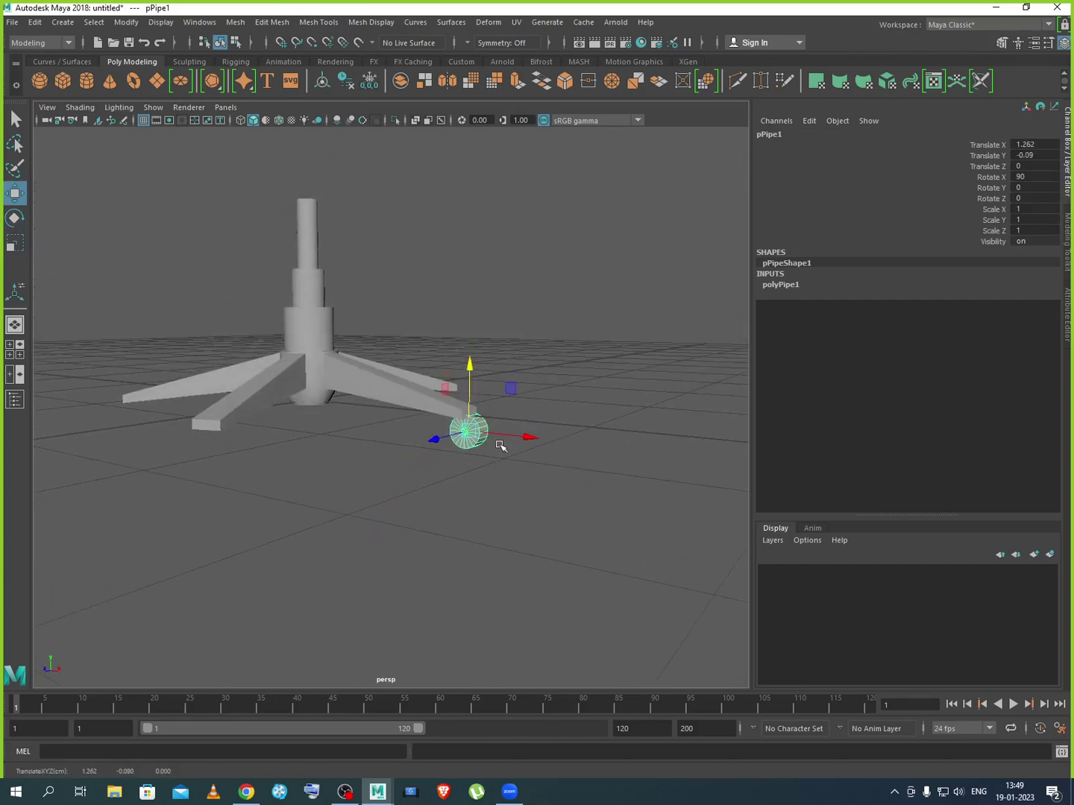
{"action": "left_click_drag", "start_coordinate": [519, 440], "coordinate": [501, 486]}
{"action": "left_click", "coordinate": [521, 419]}
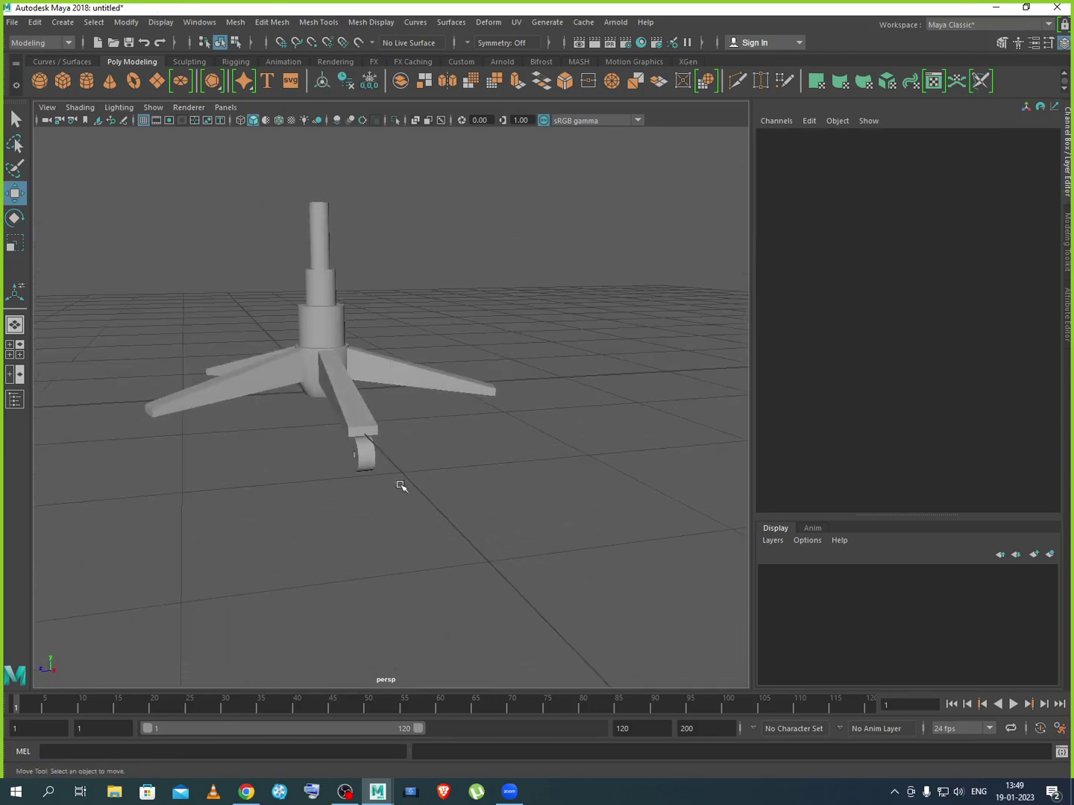
Widen the wheel under the leg by setting its Height to 0.3
{"action": "scroll", "coordinate": [399, 484], "scroll_direction": "up", "scroll_amount": 4}
{"action": "middle_click_drag", "start_coordinate": [381, 474], "coordinate": [377, 408], "text": "alt"}
{"action": "left_click_drag", "start_coordinate": [340, 440], "coordinate": [322, 390], "text": "alt"}
{"action": "left_click", "coordinate": [349, 412]}
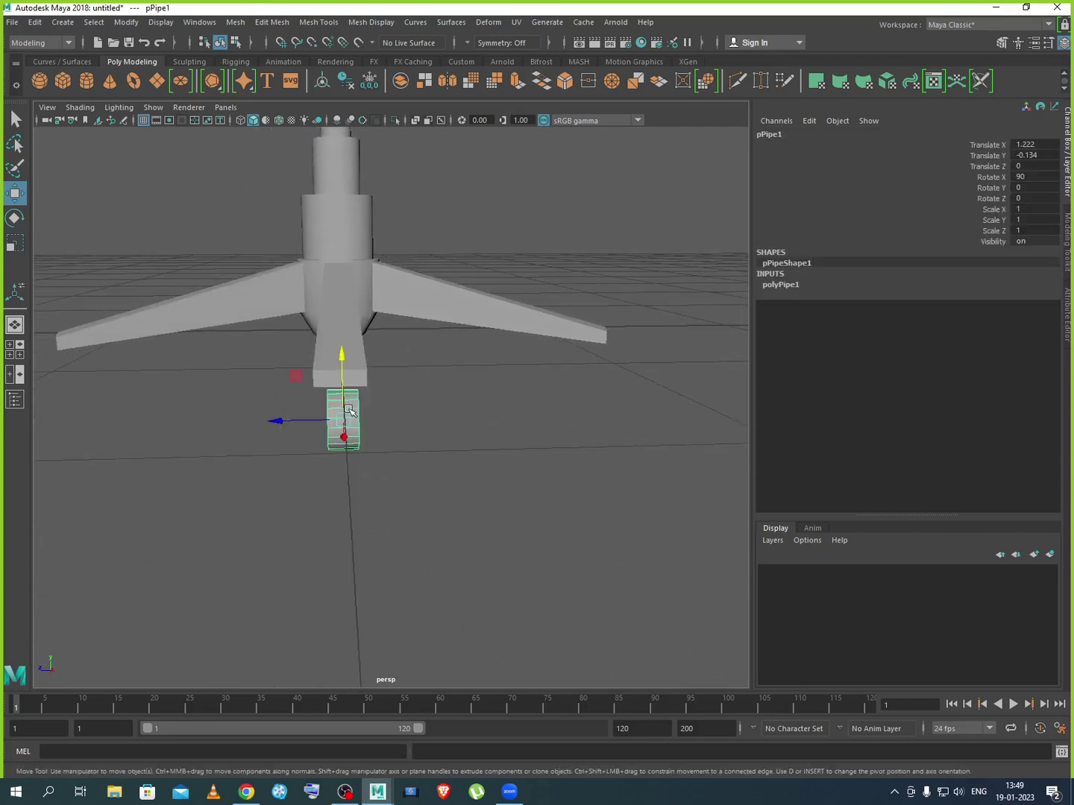
{"action": "left_click", "coordinate": [806, 290]}
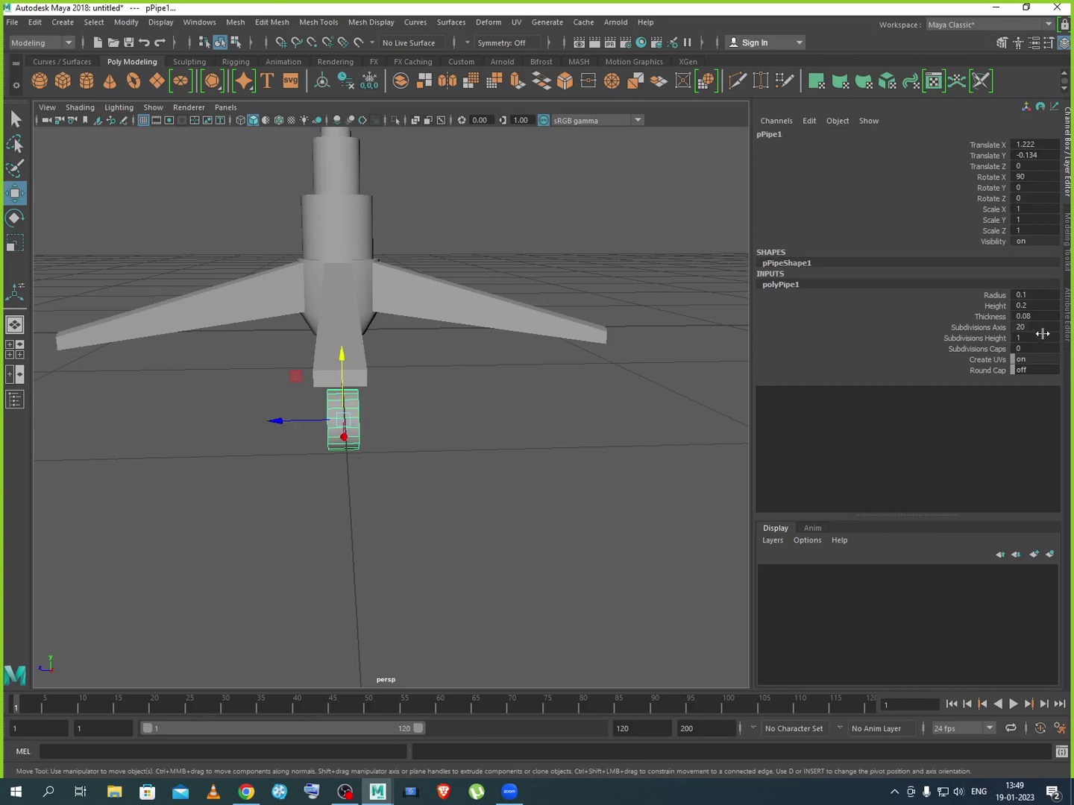
{"action": "double_click", "coordinate": [1039, 306]}
{"action": "type", "text": "0.3"}
{"action": "key", "text": "Return"}
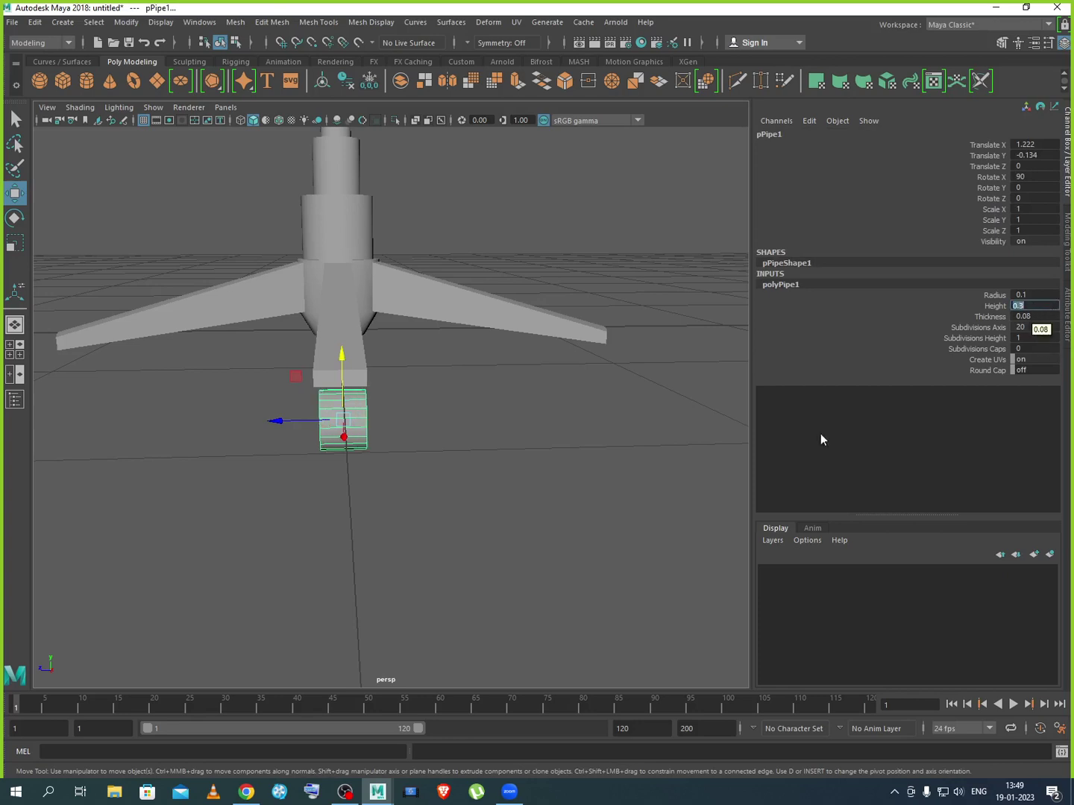
Nudge the wheel sideways to Translate Z 0.004 to centre it under the leg tip
{"action": "left_click", "coordinate": [313, 492]}
{"action": "left_click", "coordinate": [353, 427]}
{"action": "left_click_drag", "start_coordinate": [281, 425], "coordinate": [302, 423]}
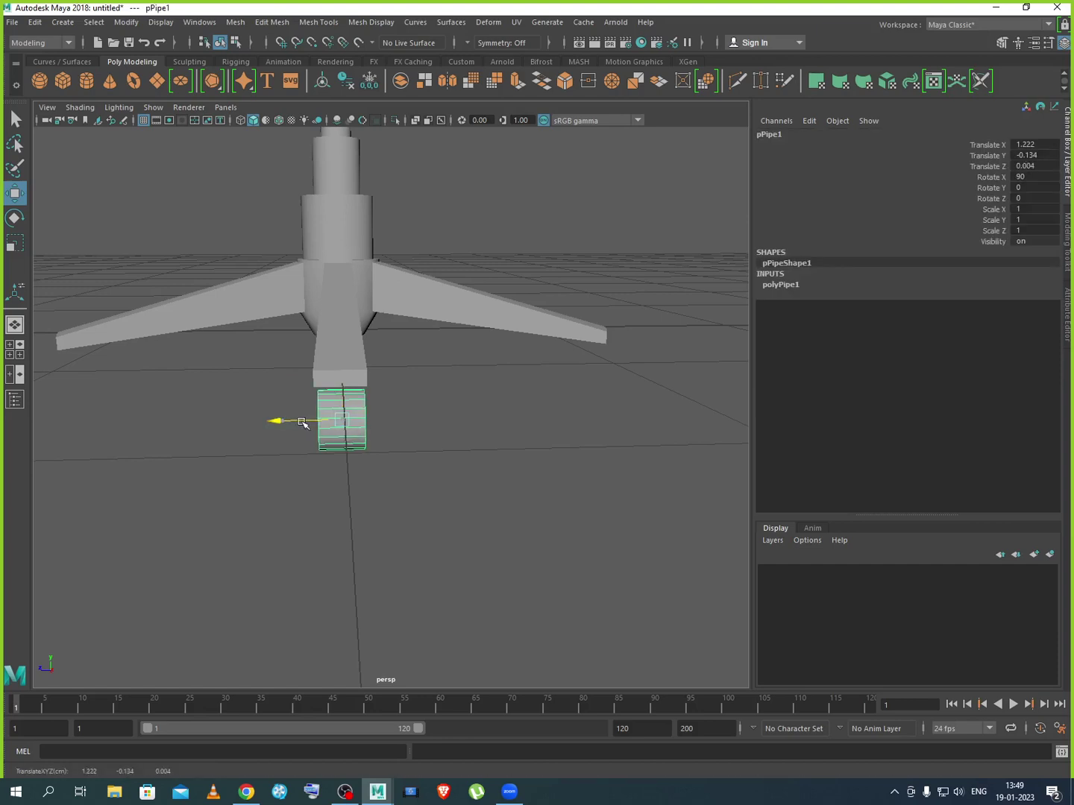
{"action": "left_click", "coordinate": [403, 464]}
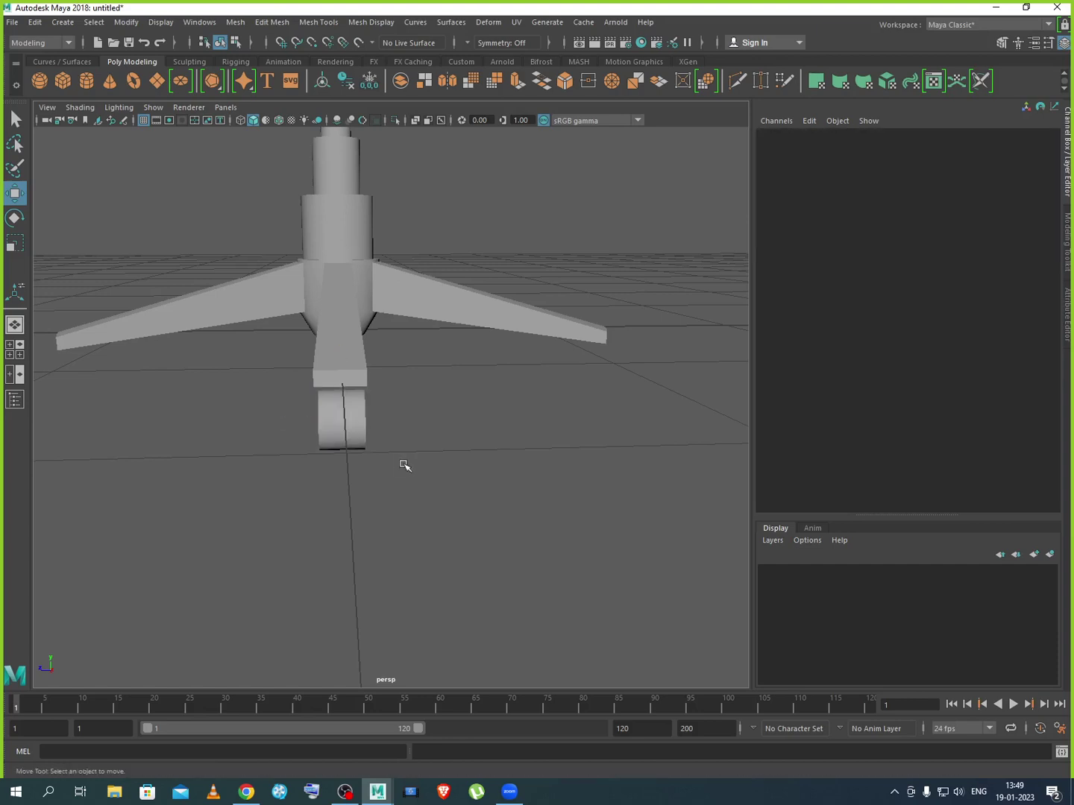
{"action": "mouse_move", "coordinate": [403, 464]}
{"action": "left_mouse_down", "text": "alt"}
{"action": "mouse_move", "coordinate": [371, 480]}
{"action": "mouse_move", "coordinate": [272, 471]}
{"action": "mouse_move", "coordinate": [305, 458]}
{"action": "mouse_move", "coordinate": [384, 473]}
{"action": "left_mouse_up", "text": "alt"}
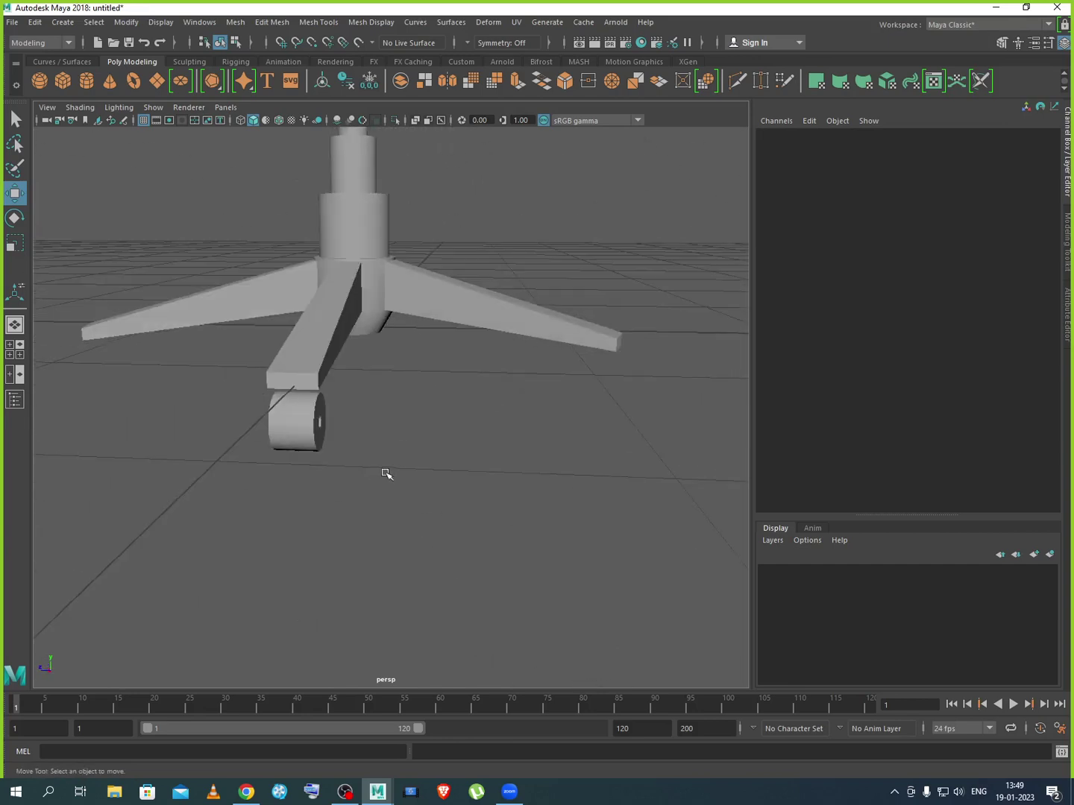
Move the wheel out from under the leg to Translate X 1.565
{"action": "left_click", "coordinate": [323, 439]}
{"action": "left_click_drag", "start_coordinate": [367, 499], "coordinate": [278, 496], "text": "alt"}
{"action": "middle_click_drag", "start_coordinate": [278, 496], "coordinate": [354, 489], "text": "alt"}
{"action": "left_click_drag", "start_coordinate": [266, 505], "coordinate": [114, 566]}
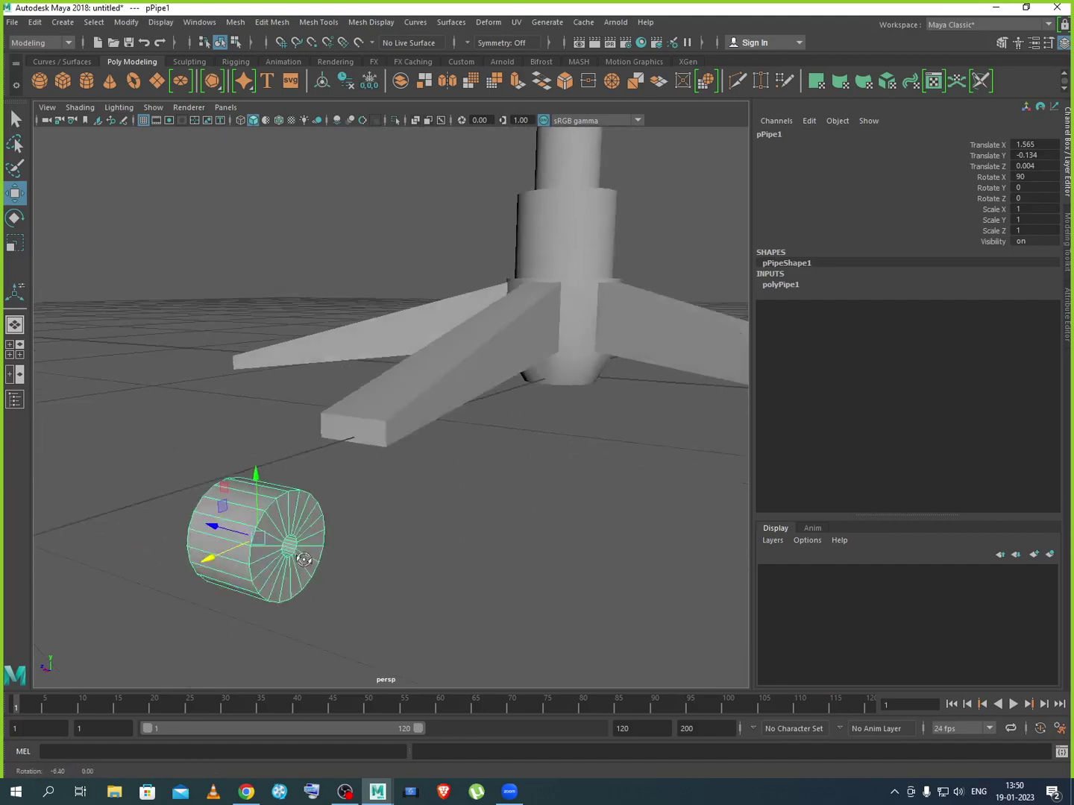
{"action": "left_click_drag", "start_coordinate": [283, 562], "coordinate": [344, 547], "text": "alt"}
{"action": "scroll", "coordinate": [344, 546], "scroll_direction": "up", "scroll_amount": 3}
{"action": "right_click_drag", "start_coordinate": [337, 479], "coordinate": [339, 438]}
{"action": "left_click", "coordinate": [279, 556]}
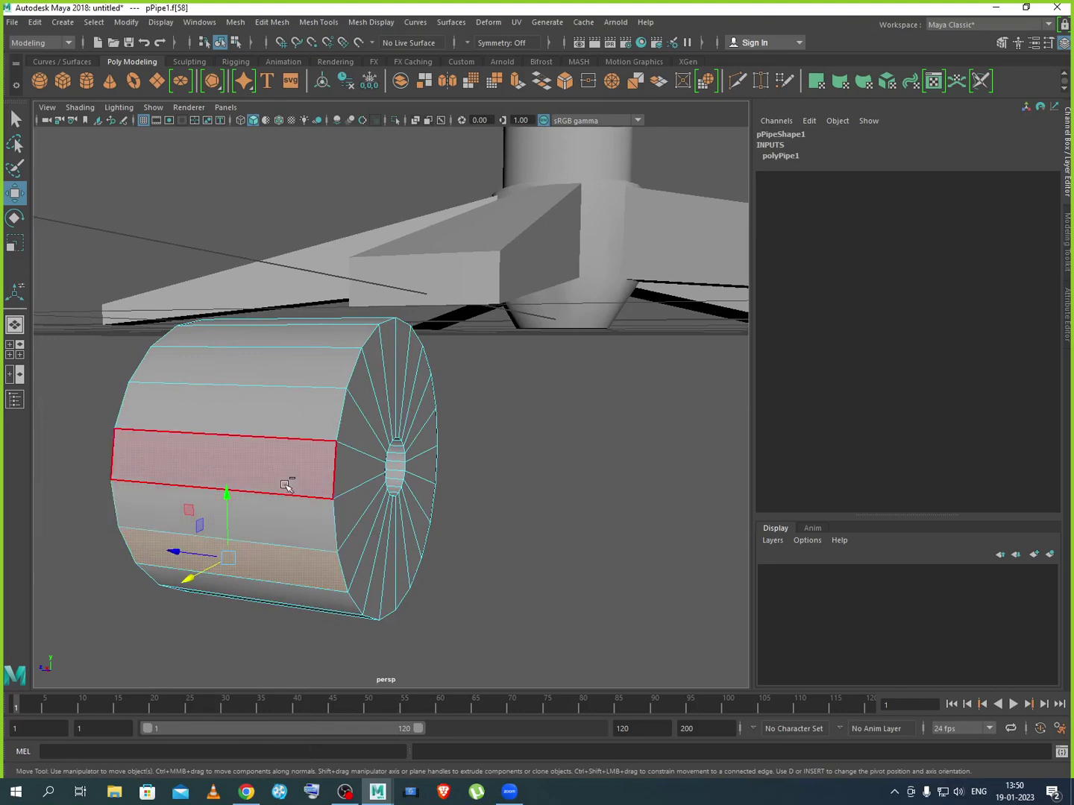
{"action": "left_click", "coordinate": [292, 510], "text": "shift"}
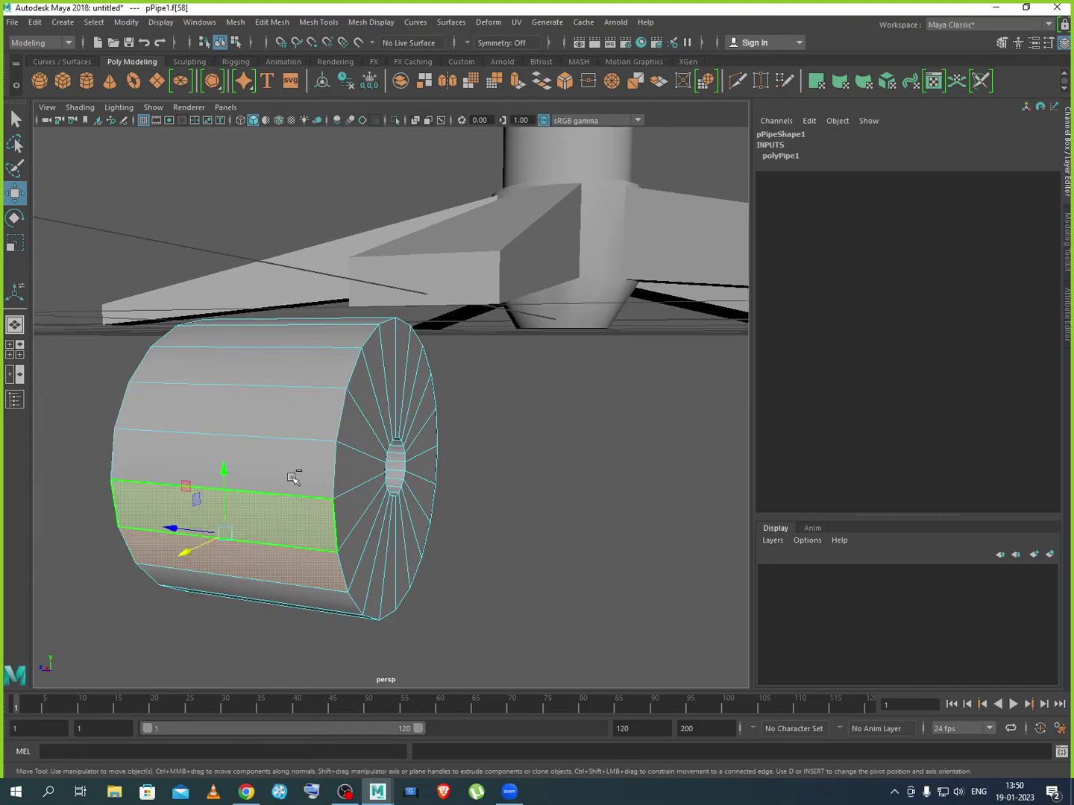
{"action": "left_click", "coordinate": [293, 473], "text": "shift"}
{"action": "left_click", "coordinate": [299, 420], "text": "shift"}
{"action": "left_click", "coordinate": [317, 372], "text": "shift"}
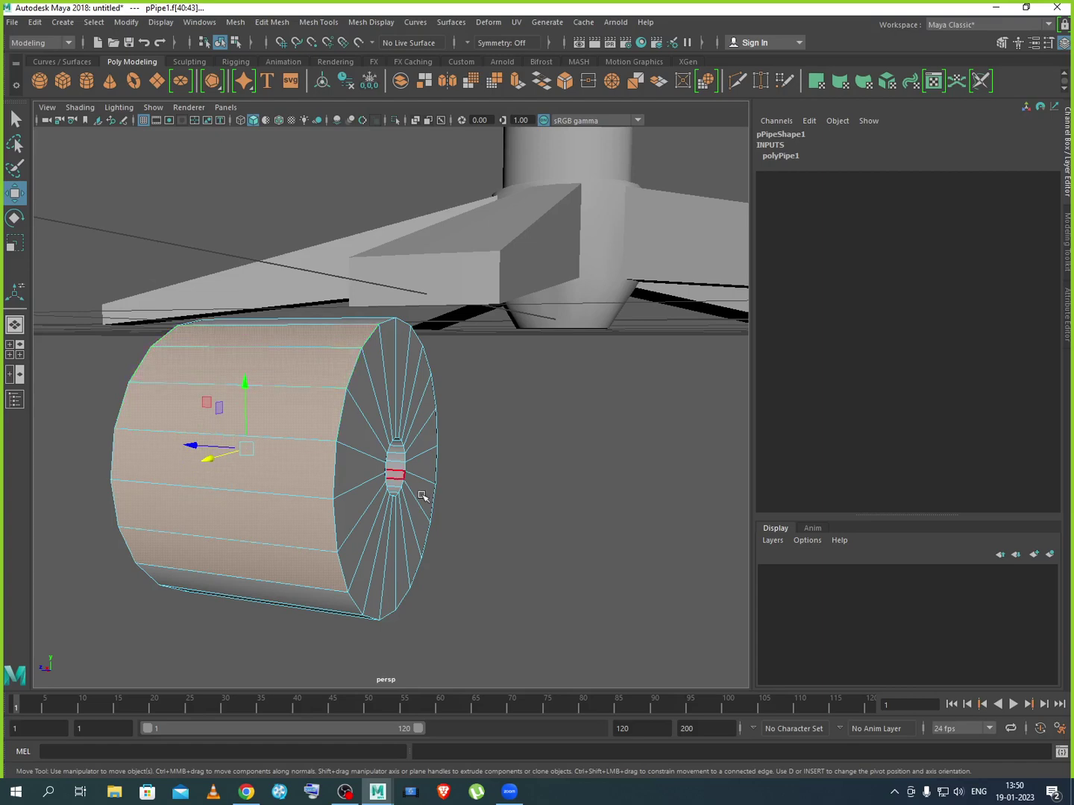
{"action": "left_click_drag", "start_coordinate": [422, 495], "coordinate": [297, 330], "text": "alt"}
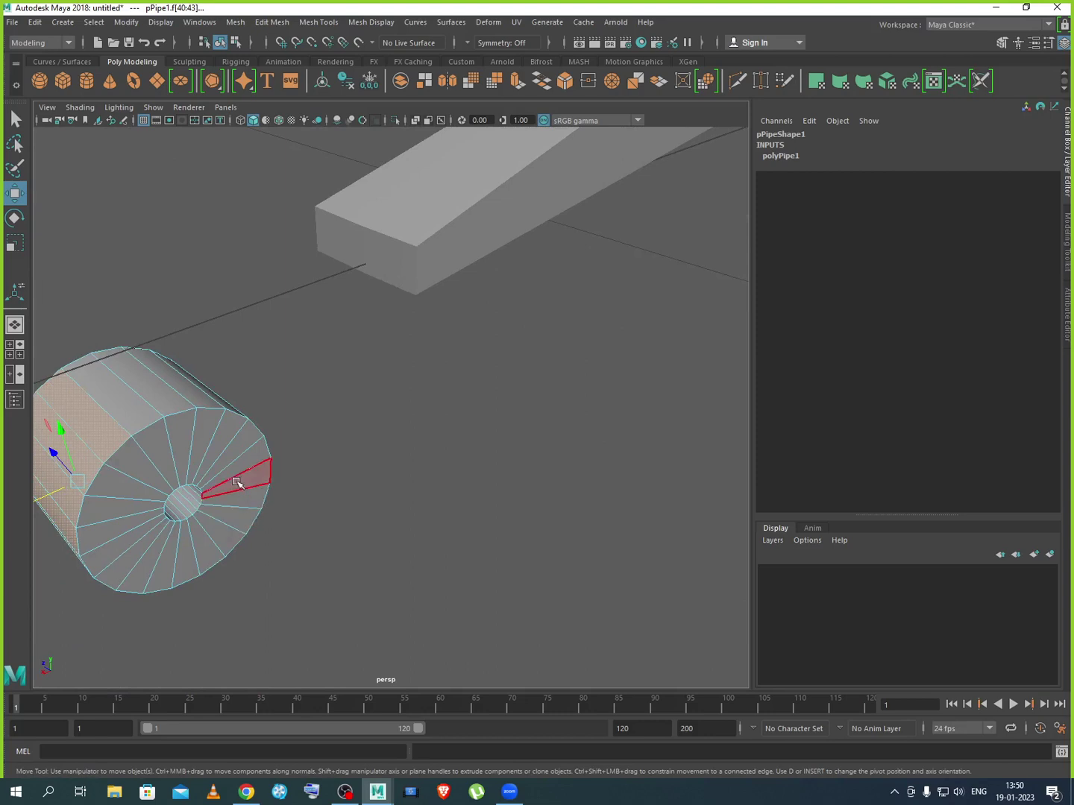
{"action": "right_click_drag", "start_coordinate": [235, 407], "coordinate": [300, 387]}
Duplicate the wheel and move the copy sideways along its axis to Translate Z -0.258
{"action": "left_click_drag", "start_coordinate": [240, 519], "coordinate": [393, 519], "text": "alt"}
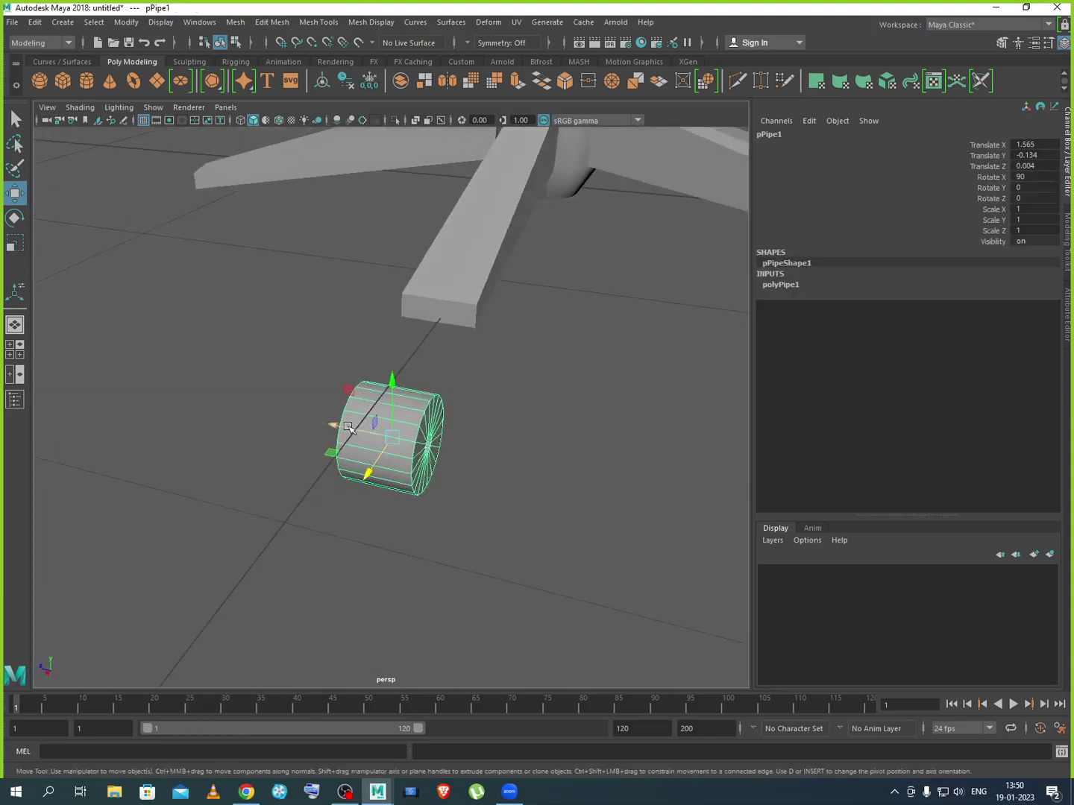
{"action": "key", "text": "ctrl+d"}
{"action": "left_click_drag", "start_coordinate": [346, 427], "coordinate": [470, 458]}
{"action": "left_click_drag", "start_coordinate": [559, 585], "coordinate": [284, 470], "text": "alt"}
{"action": "scroll", "coordinate": [230, 446], "scroll_direction": "up", "scroll_amount": 4}
{"action": "middle_click_drag", "start_coordinate": [213, 457], "coordinate": [325, 556], "text": "alt"}
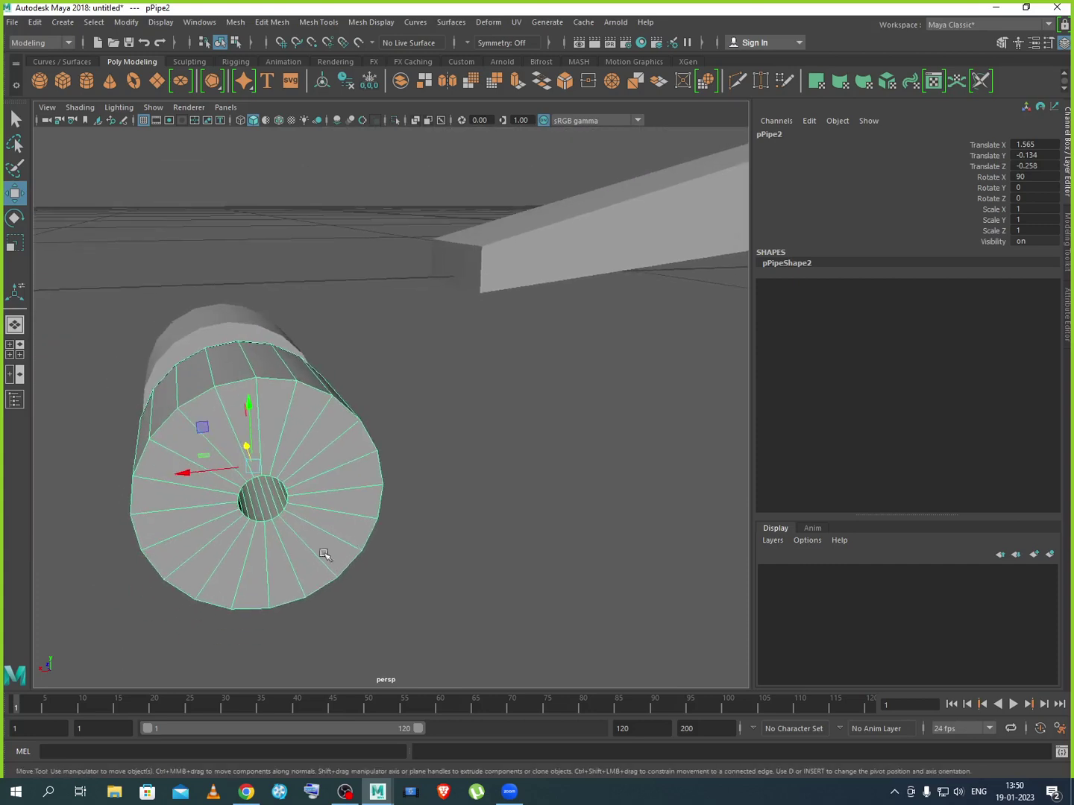
{"action": "left_click_drag", "start_coordinate": [326, 557], "coordinate": [322, 540], "text": "alt"}
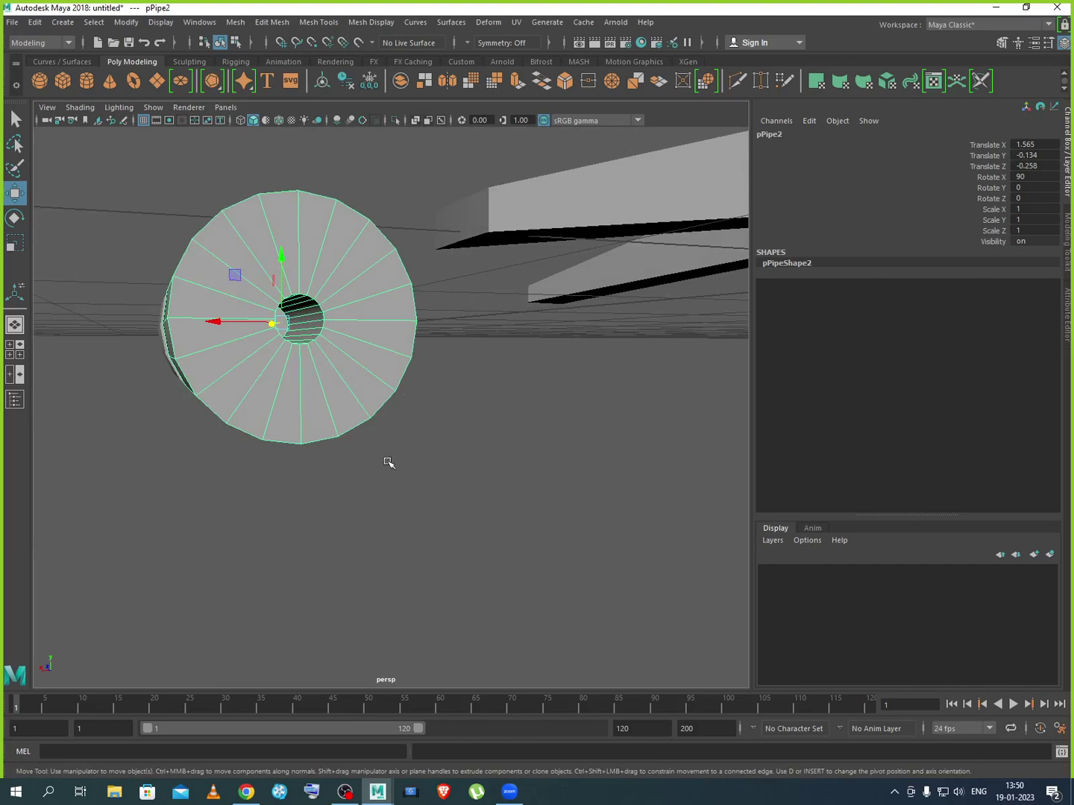
In the front view, move the duplicate wheel along X to Translate X 1.291, below the leg tip
{"action": "key", "text": "space"}
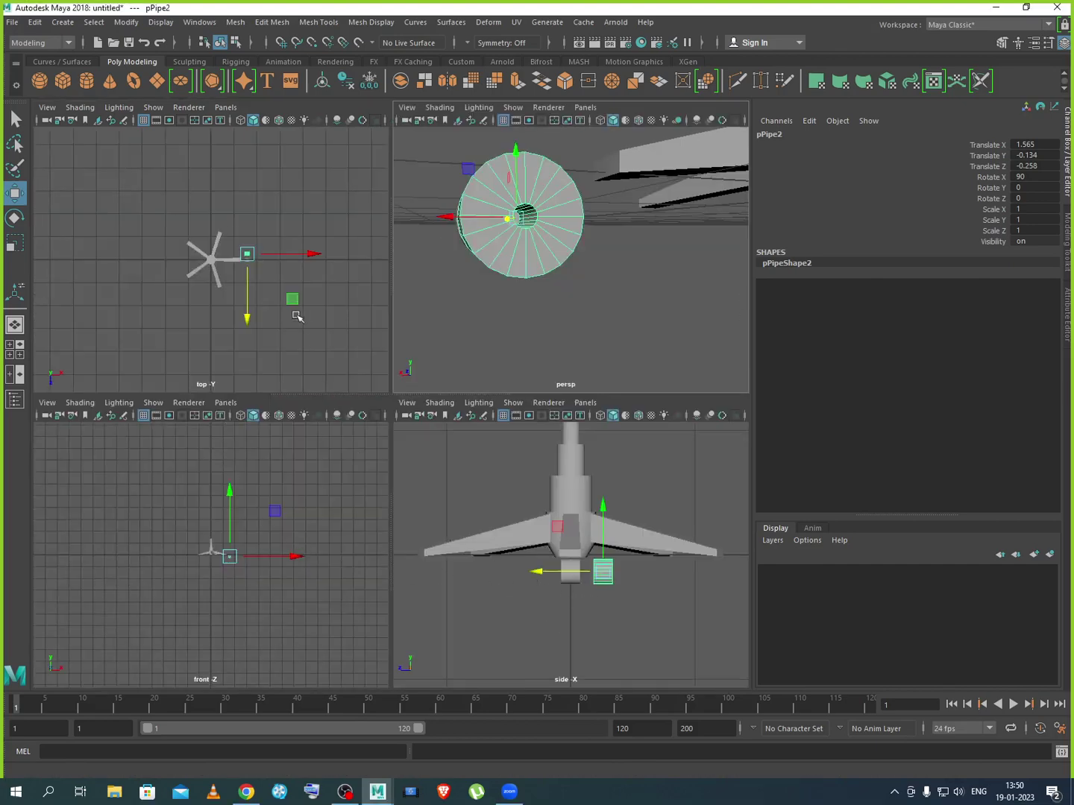
{"action": "key", "text": "space"}
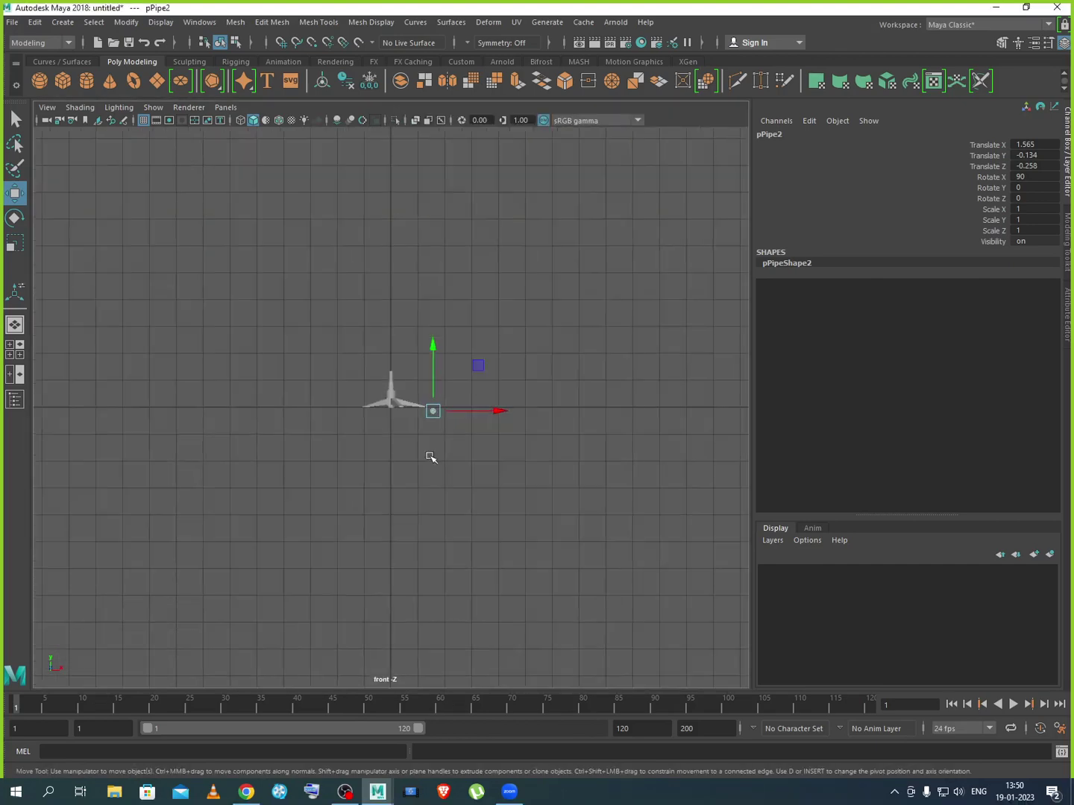
{"action": "scroll", "coordinate": [507, 459], "scroll_direction": "up", "scroll_amount": 5}
{"action": "key", "text": "f"}
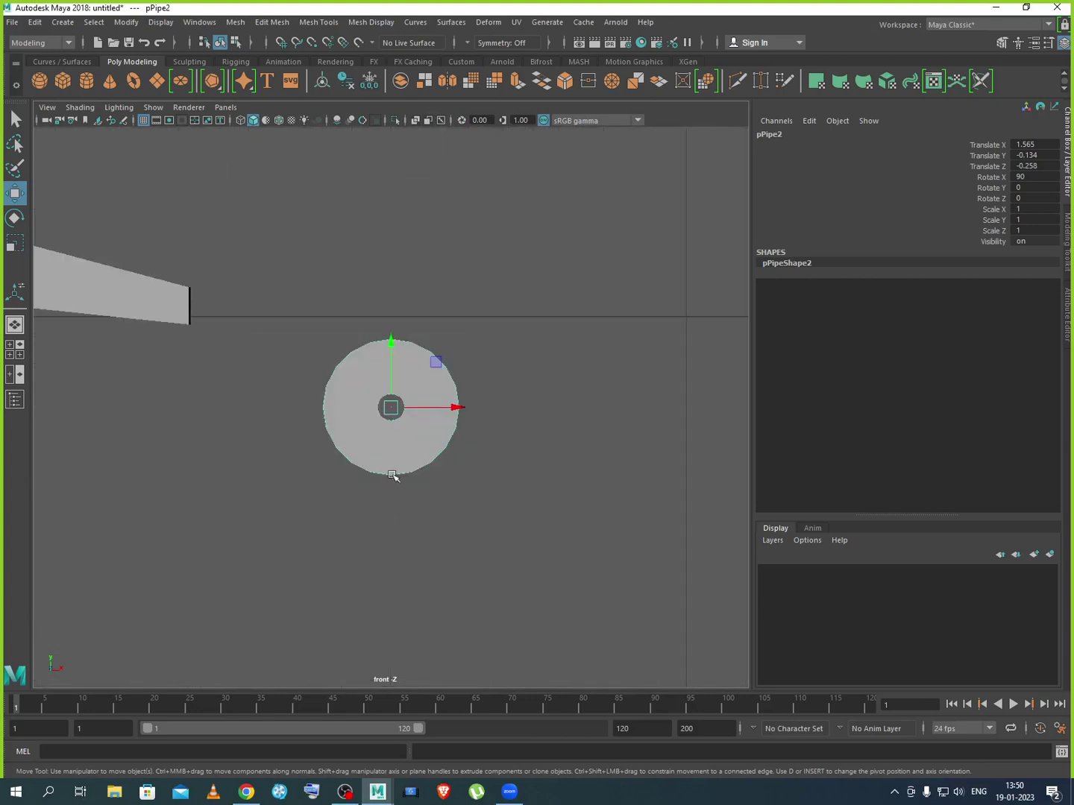
{"action": "scroll", "coordinate": [391, 476], "scroll_direction": "up", "scroll_amount": 5}
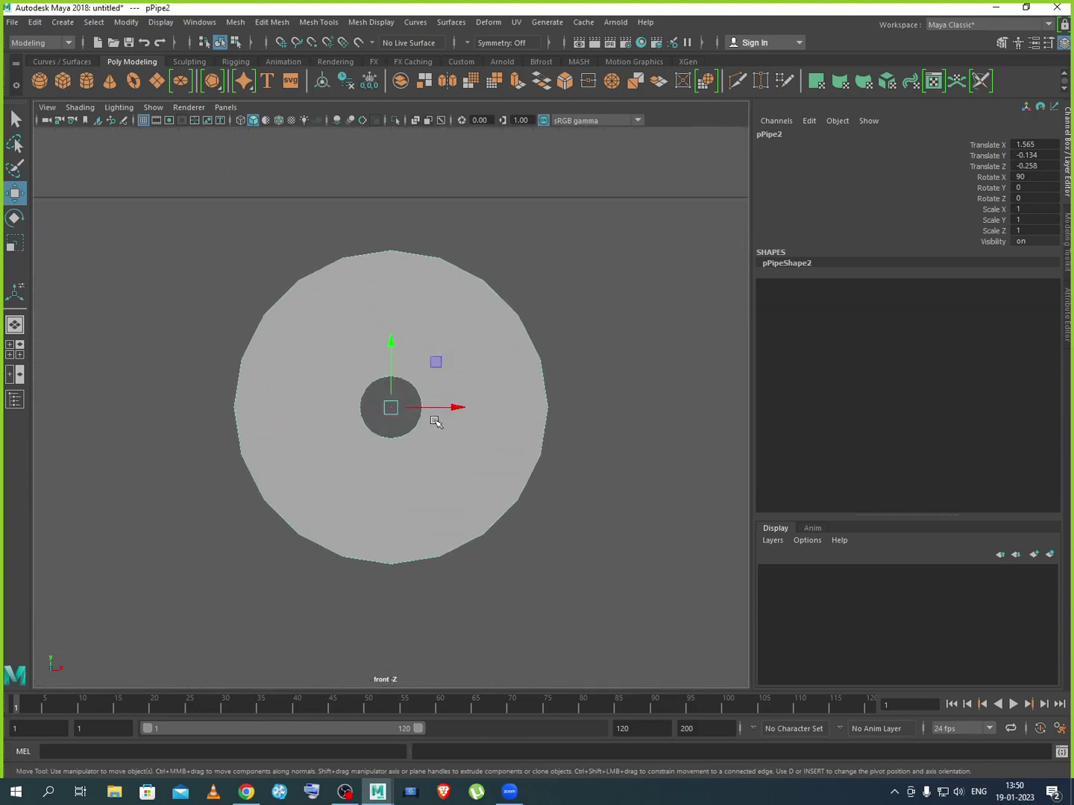
{"action": "left_click_drag", "start_coordinate": [448, 406], "coordinate": [227, 440]}
{"action": "scroll", "coordinate": [285, 451], "scroll_direction": "down", "scroll_amount": 10}
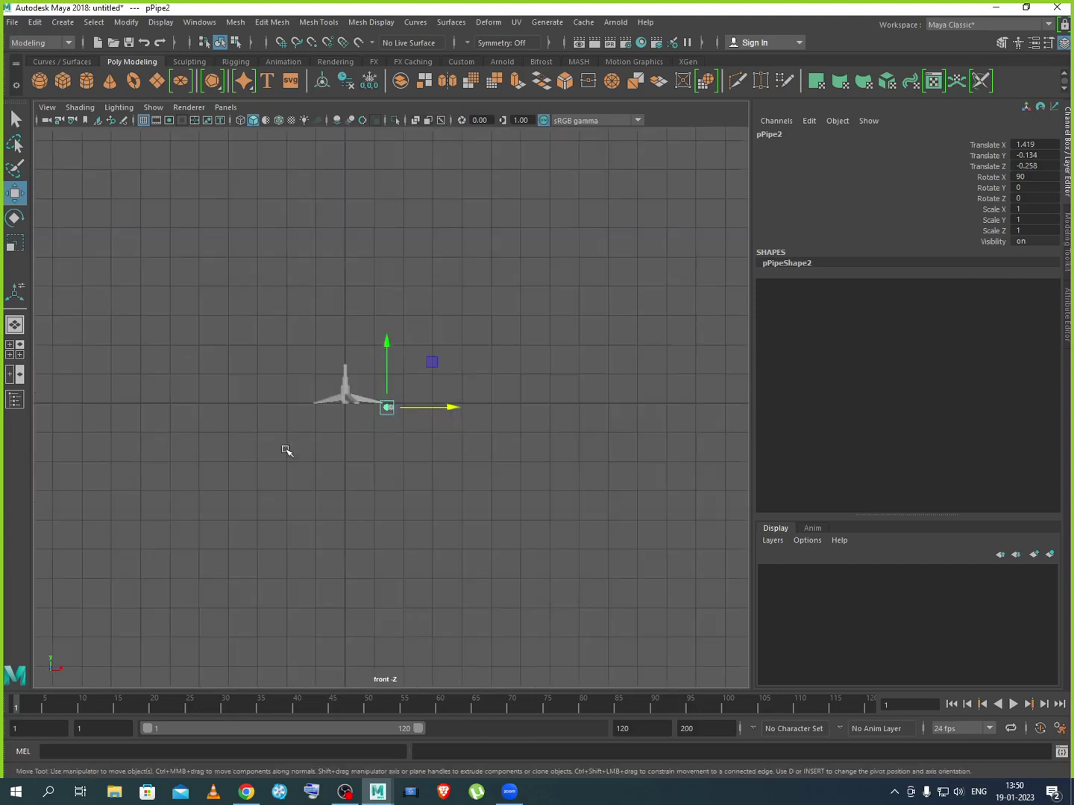
{"action": "left_click_drag", "start_coordinate": [433, 412], "coordinate": [410, 411]}
{"action": "scroll", "coordinate": [372, 414], "scroll_direction": "up", "scroll_amount": 8}
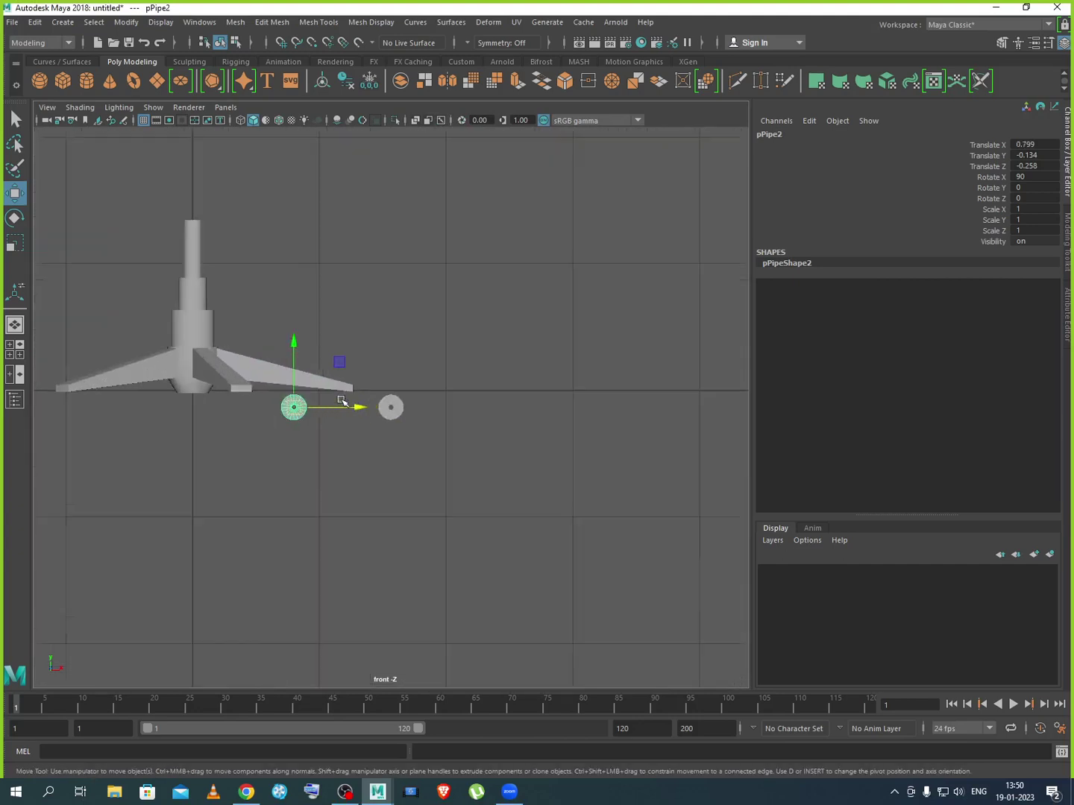
{"action": "scroll", "coordinate": [258, 418], "scroll_direction": "up", "scroll_amount": 4}
{"action": "middle_click_drag", "start_coordinate": [252, 426], "coordinate": [456, 454], "text": "alt"}
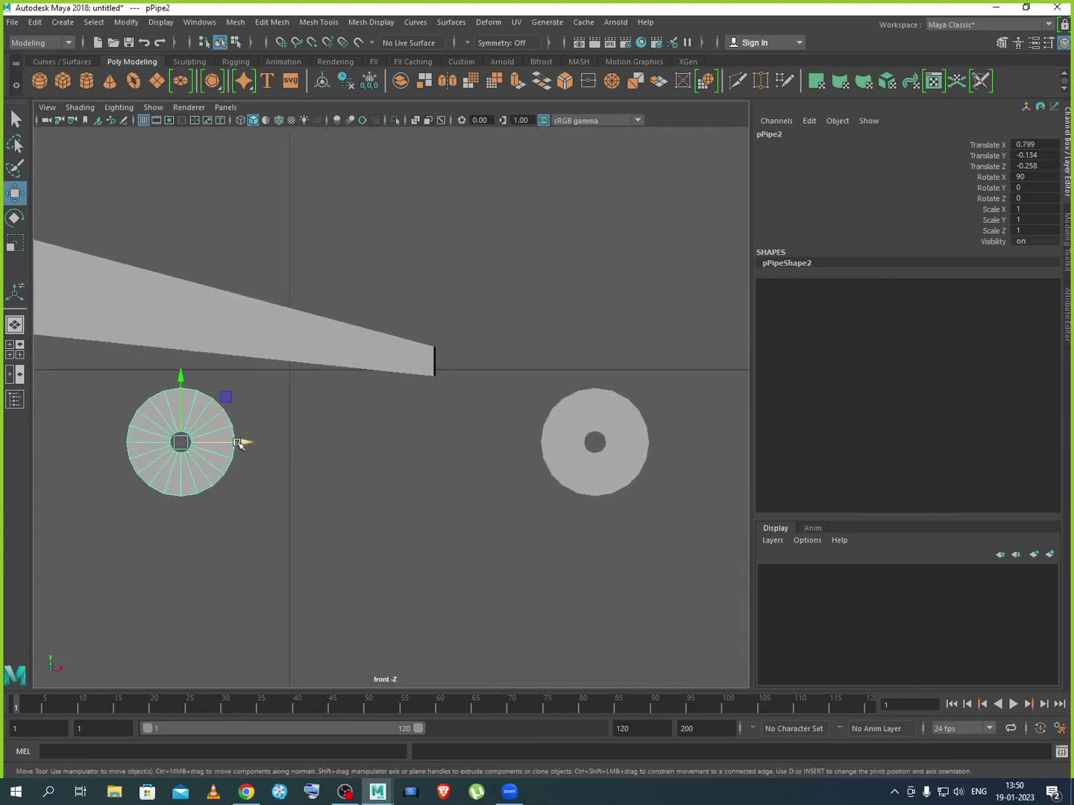
{"action": "left_click_drag", "start_coordinate": [246, 444], "coordinate": [507, 469]}
{"action": "scroll", "coordinate": [567, 479], "scroll_direction": "up", "scroll_amount": 3}
{"action": "middle_click_drag", "start_coordinate": [564, 480], "coordinate": [330, 480], "text": "alt"}
Select the faces in the lower half of the duplicate wheel in the front view and delete them
{"action": "right_click", "coordinate": [327, 477]}
{"action": "left_click", "coordinate": [316, 445]}
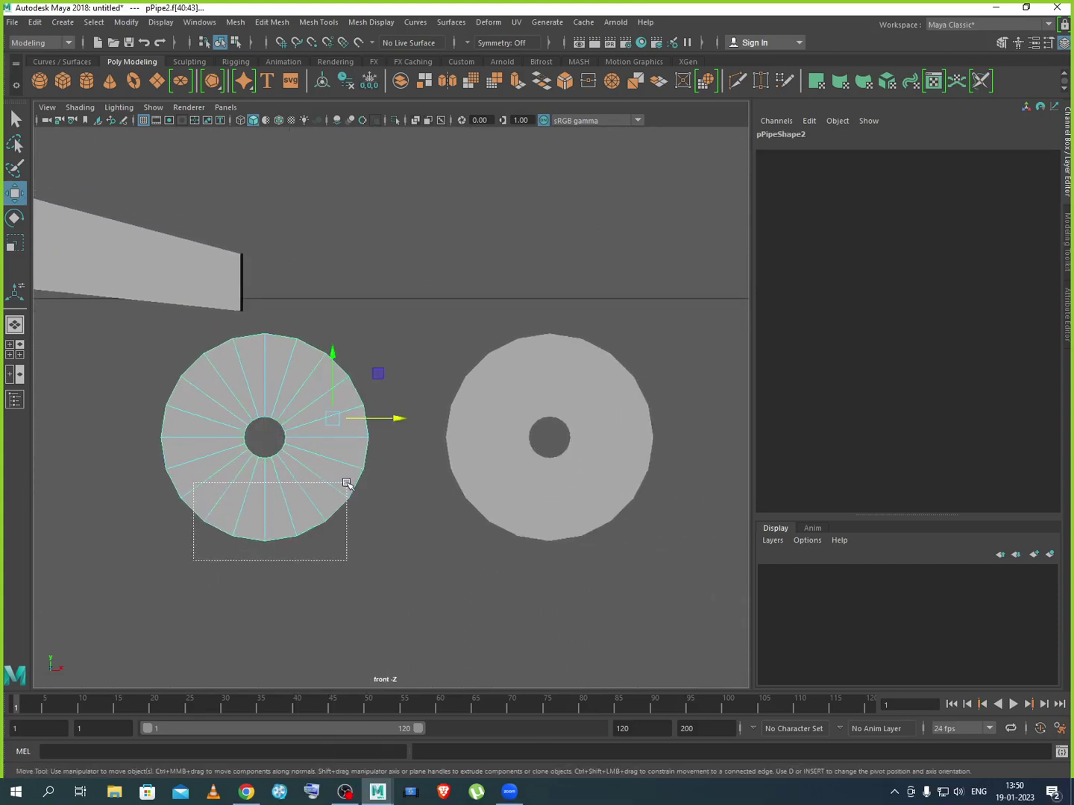
{"action": "left_click_drag", "start_coordinate": [347, 483], "coordinate": [351, 447]}
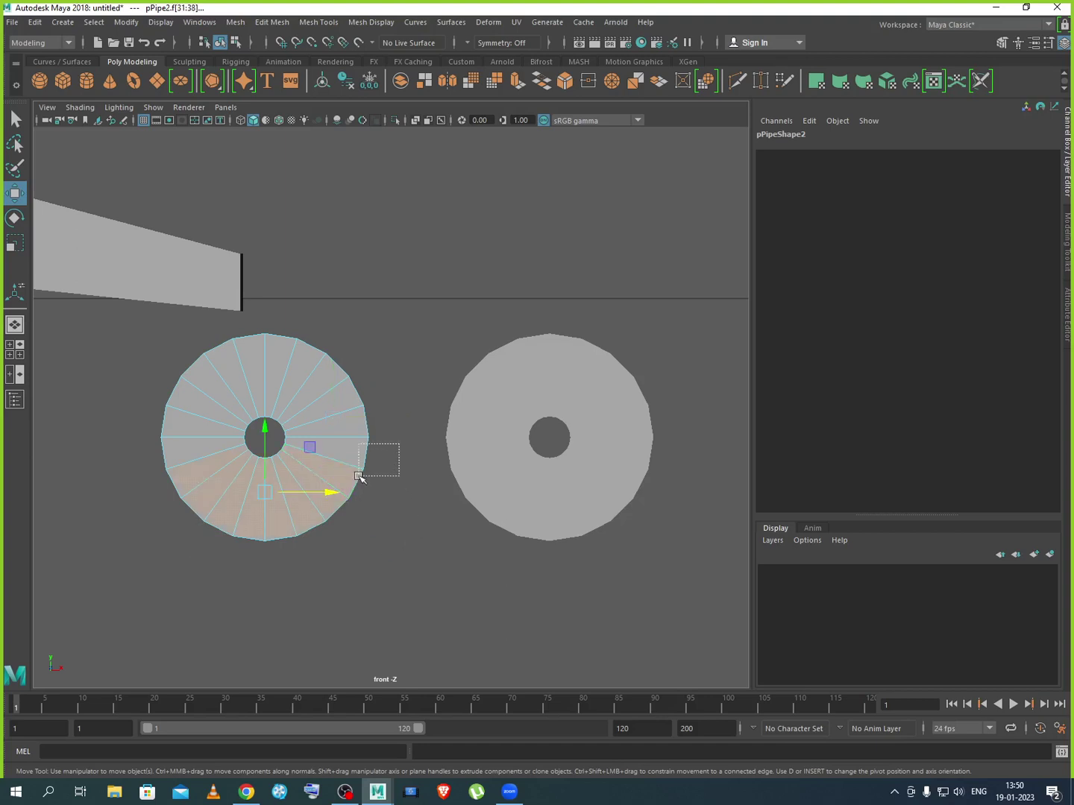
{"action": "left_click_drag", "start_coordinate": [359, 478], "coordinate": [359, 478], "text": "shift"}
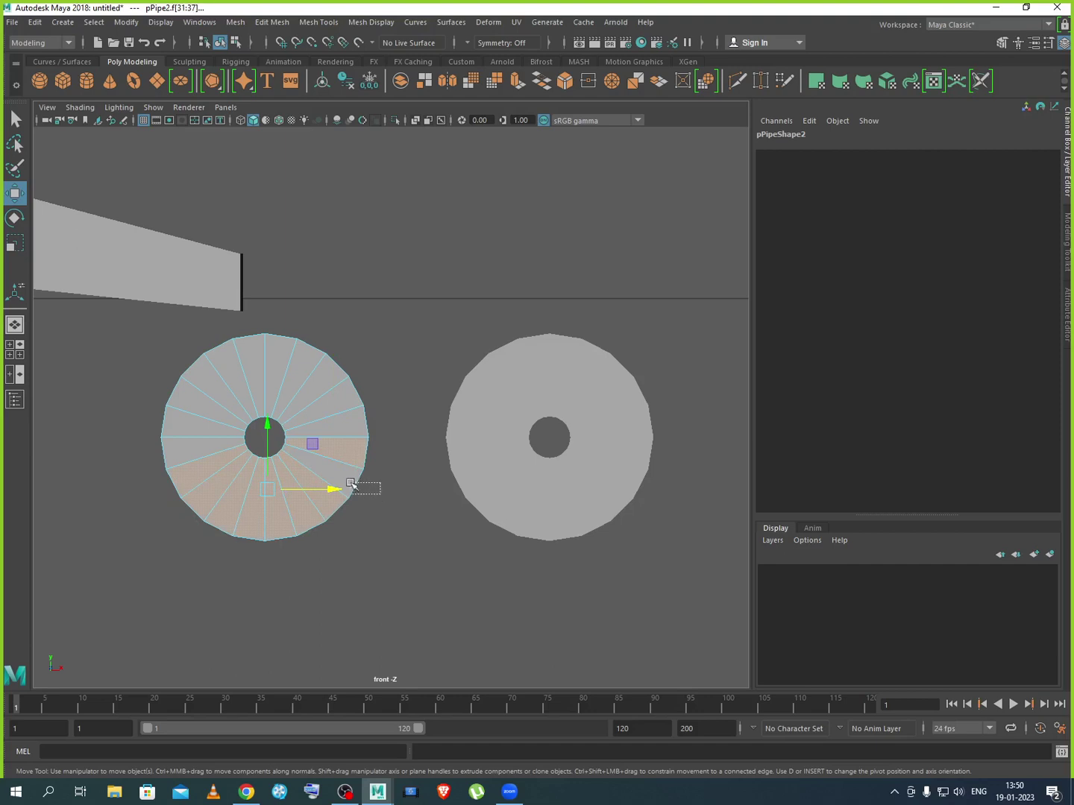
{"action": "key", "text": "Delete"}
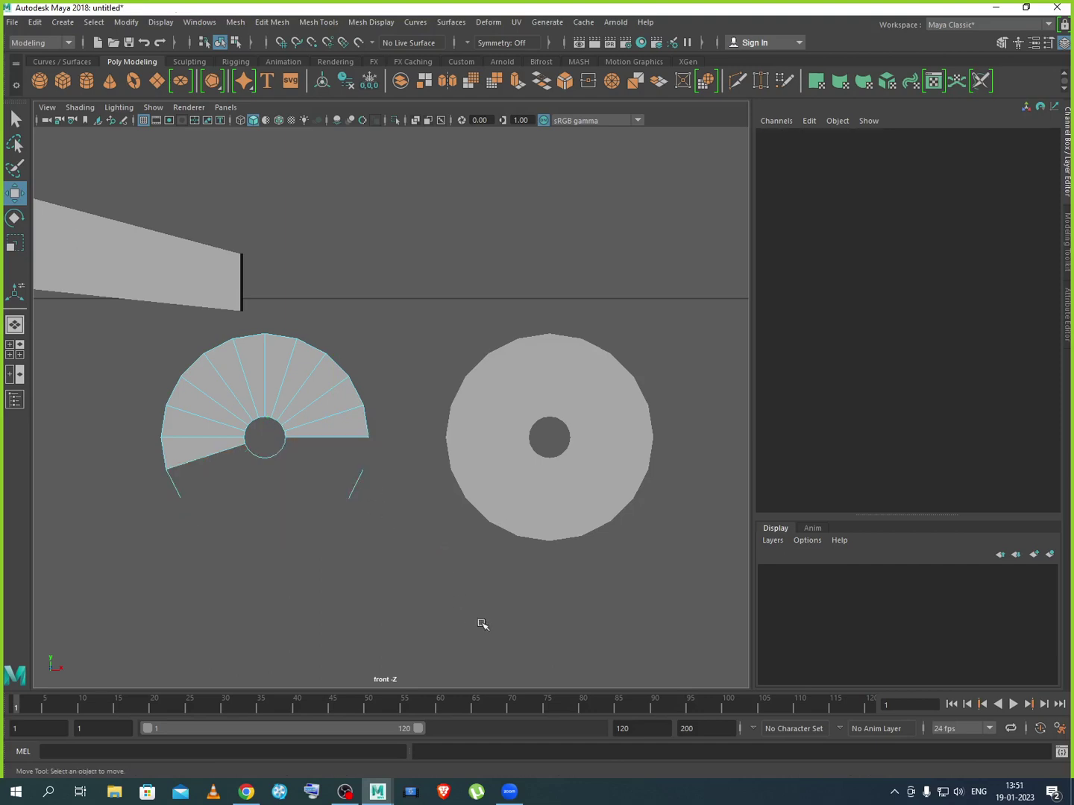
Delete the two leftover outer rim faces on either side of the duplicate's lower half
{"action": "left_click_drag", "start_coordinate": [346, 484], "coordinate": [395, 531]}
{"action": "key", "text": "Delete"}
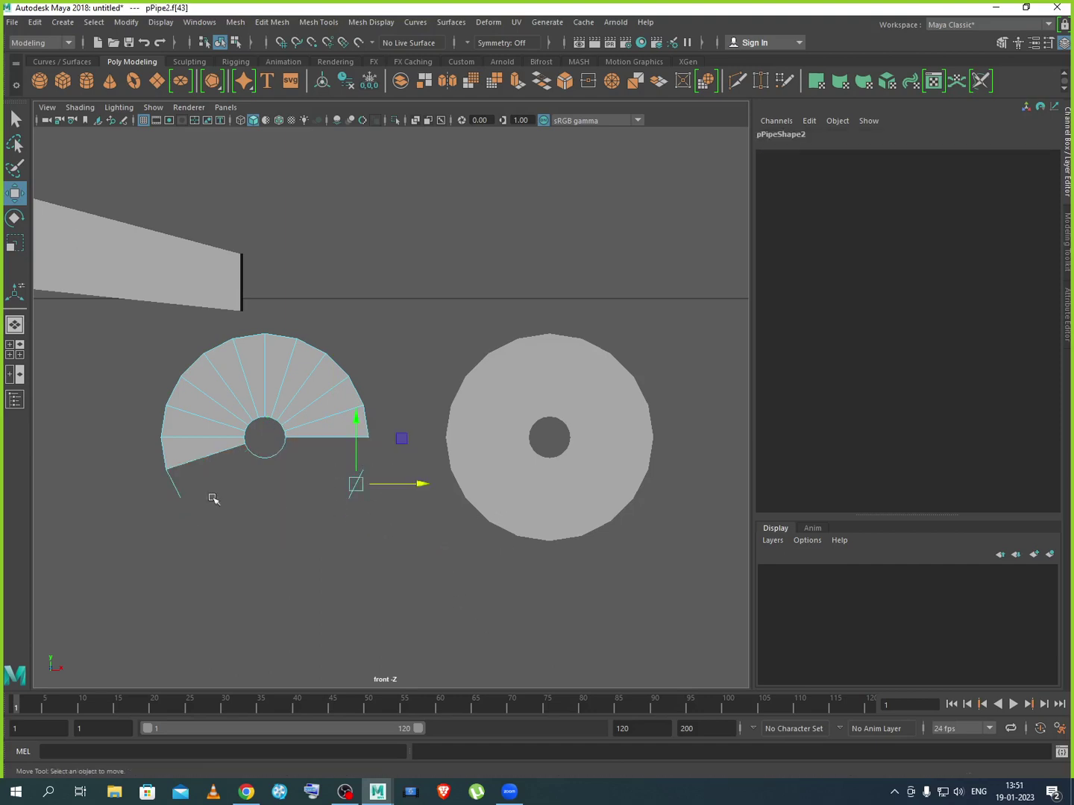
{"action": "left_click_drag", "start_coordinate": [185, 483], "coordinate": [157, 525]}
{"action": "left_click", "coordinate": [159, 532]}
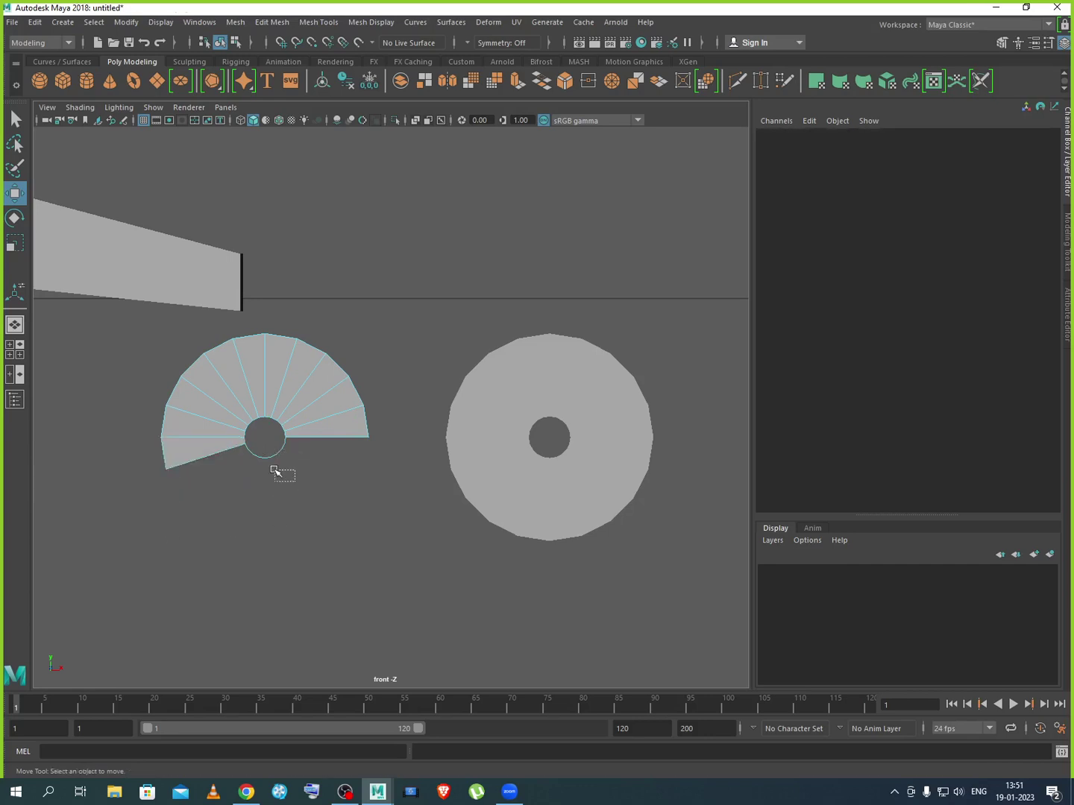
Delete the lower faces of the duplicate's centre hole, including the leftover slivers, and return to object selection
{"action": "left_click_drag", "start_coordinate": [250, 446], "coordinate": [252, 447]}
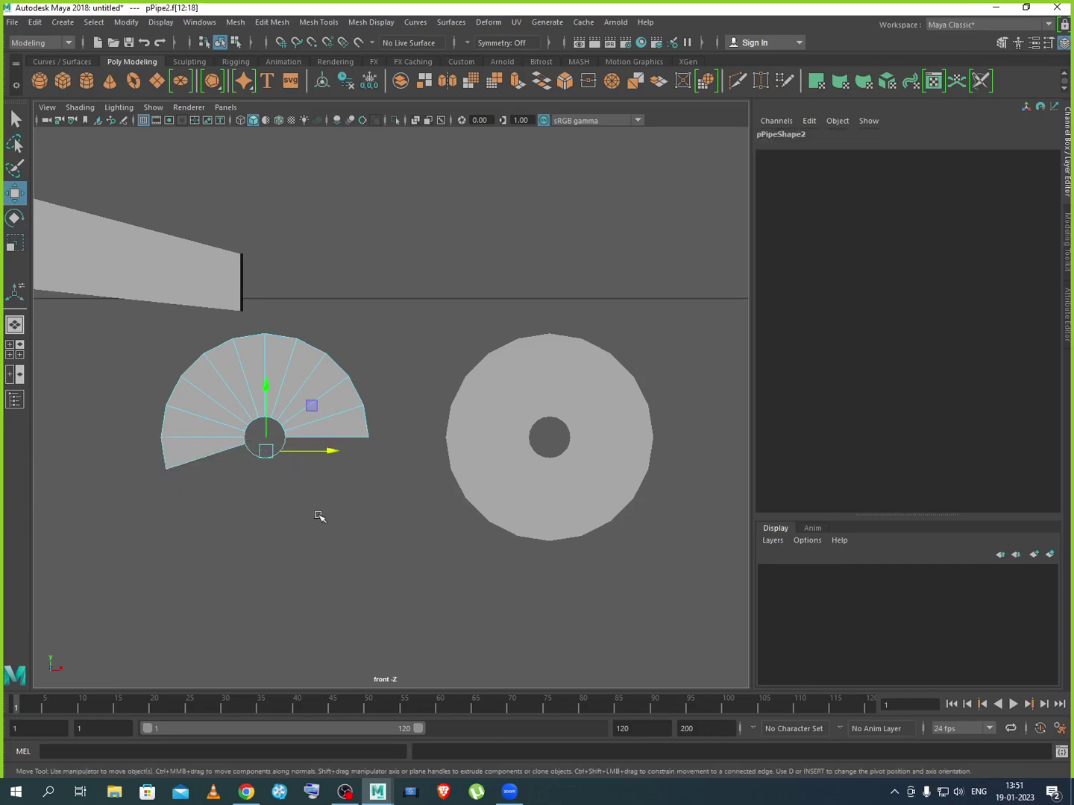
{"action": "key", "text": "Delete"}
{"action": "scroll", "coordinate": [277, 454], "scroll_direction": "up", "scroll_amount": 5}
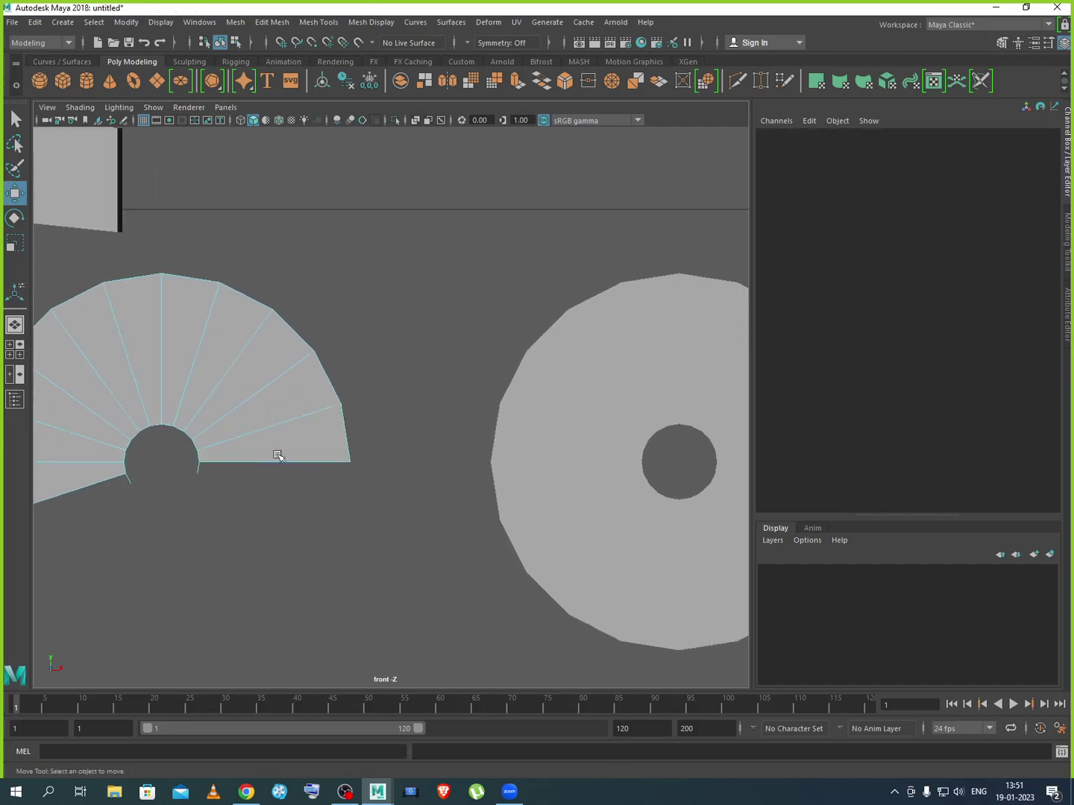
{"action": "left_click_drag", "start_coordinate": [180, 471], "coordinate": [118, 480]}
{"action": "left_click", "coordinate": [237, 520]}
{"action": "key", "text": "Delete"}
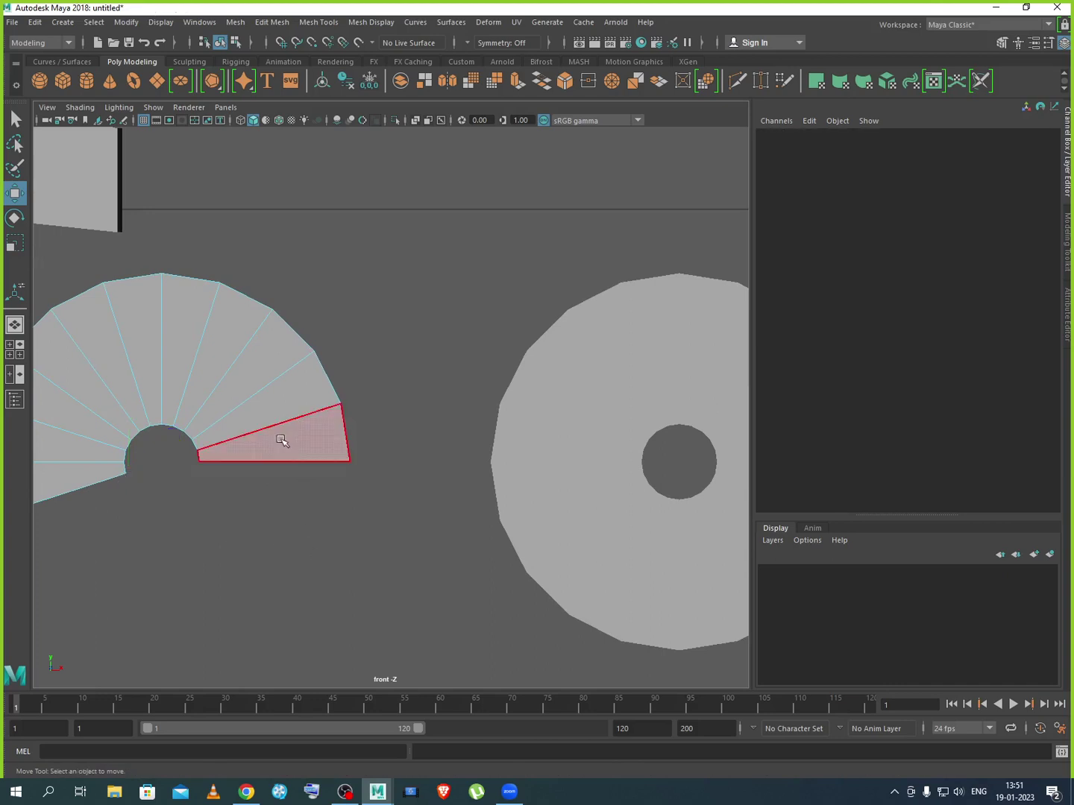
{"action": "scroll", "coordinate": [280, 439], "scroll_direction": "down", "scroll_amount": 15}
{"action": "scroll", "coordinate": [379, 416], "scroll_direction": "up", "scroll_amount": 10}
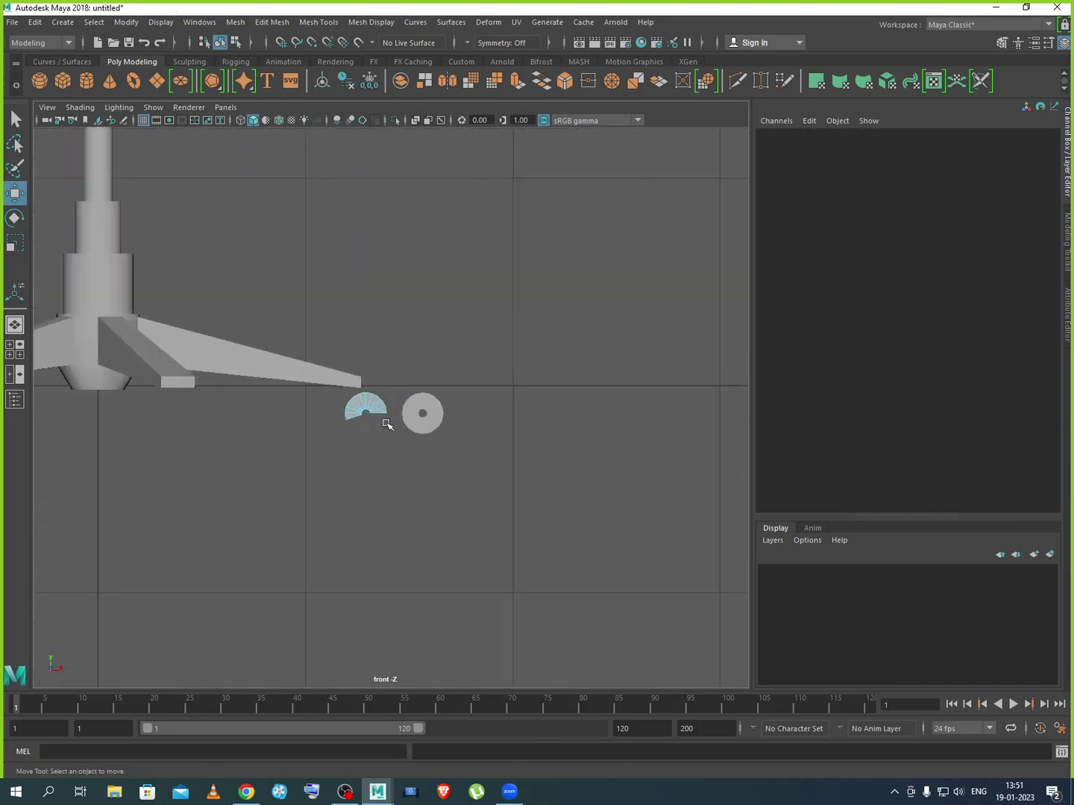
{"action": "right_click_drag", "start_coordinate": [375, 406], "coordinate": [437, 381]}
Examine the half-wheel cover from the side and from below, checking its open underside and inner faces
{"action": "key", "text": "space"}
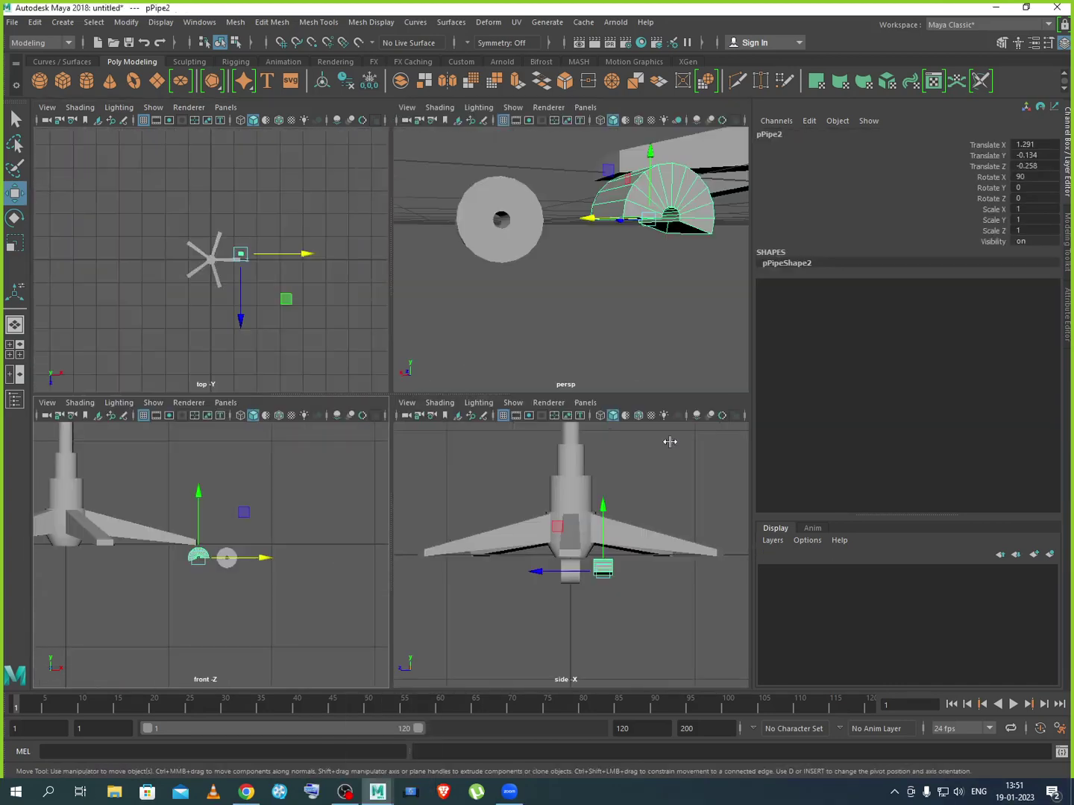
{"action": "key", "text": "space"}
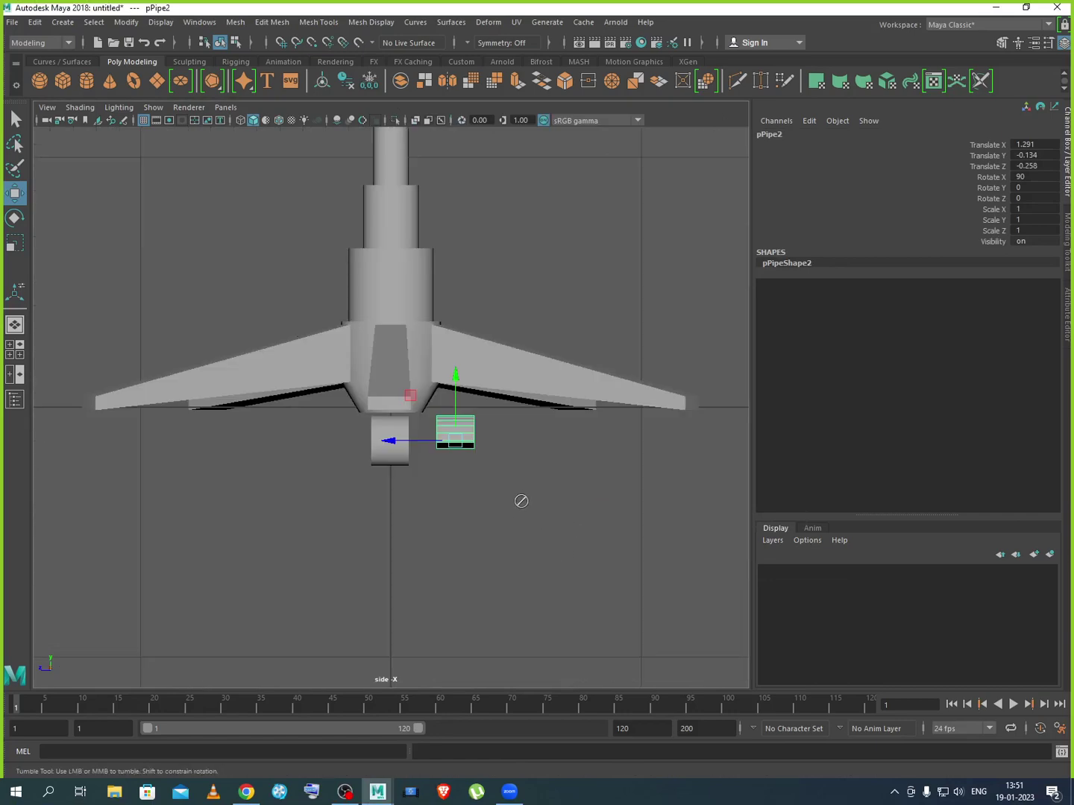
{"action": "key", "text": "space"}
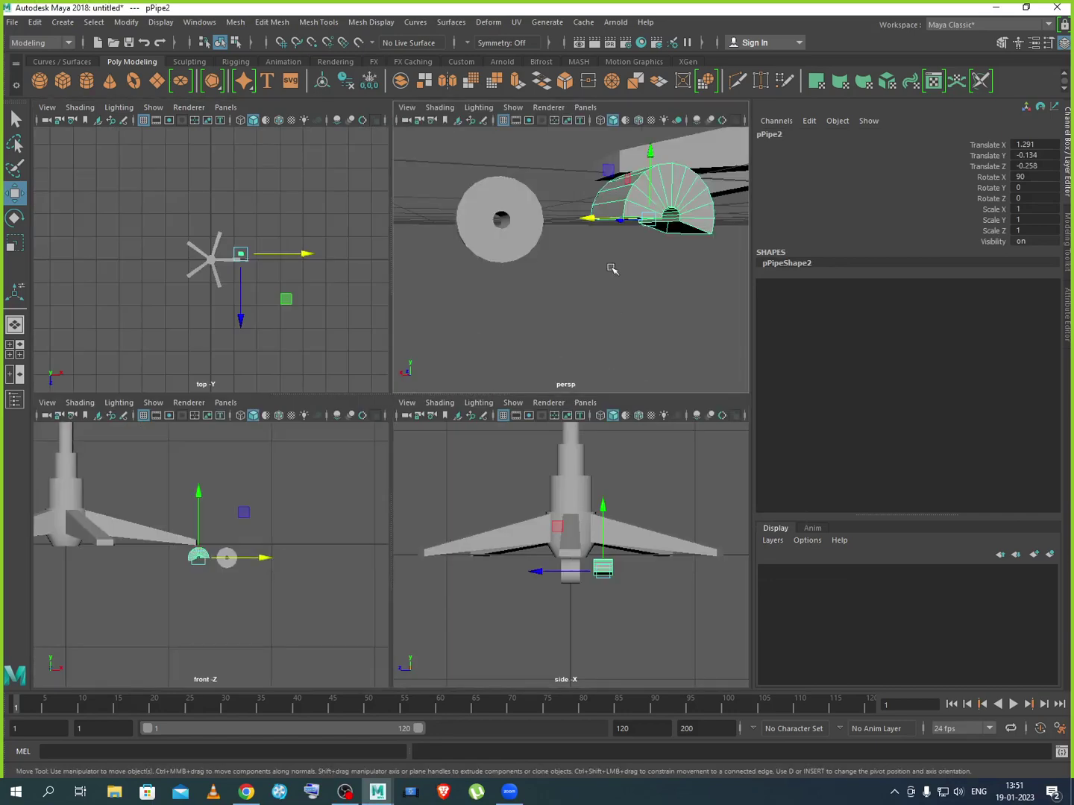
{"action": "key", "text": "space"}
{"action": "mouse_move", "coordinate": [546, 433]}
{"action": "left_mouse_down", "text": "alt"}
{"action": "mouse_move", "coordinate": [549, 384]}
{"action": "mouse_move", "coordinate": [545, 408]}
{"action": "left_mouse_up", "text": "alt"}
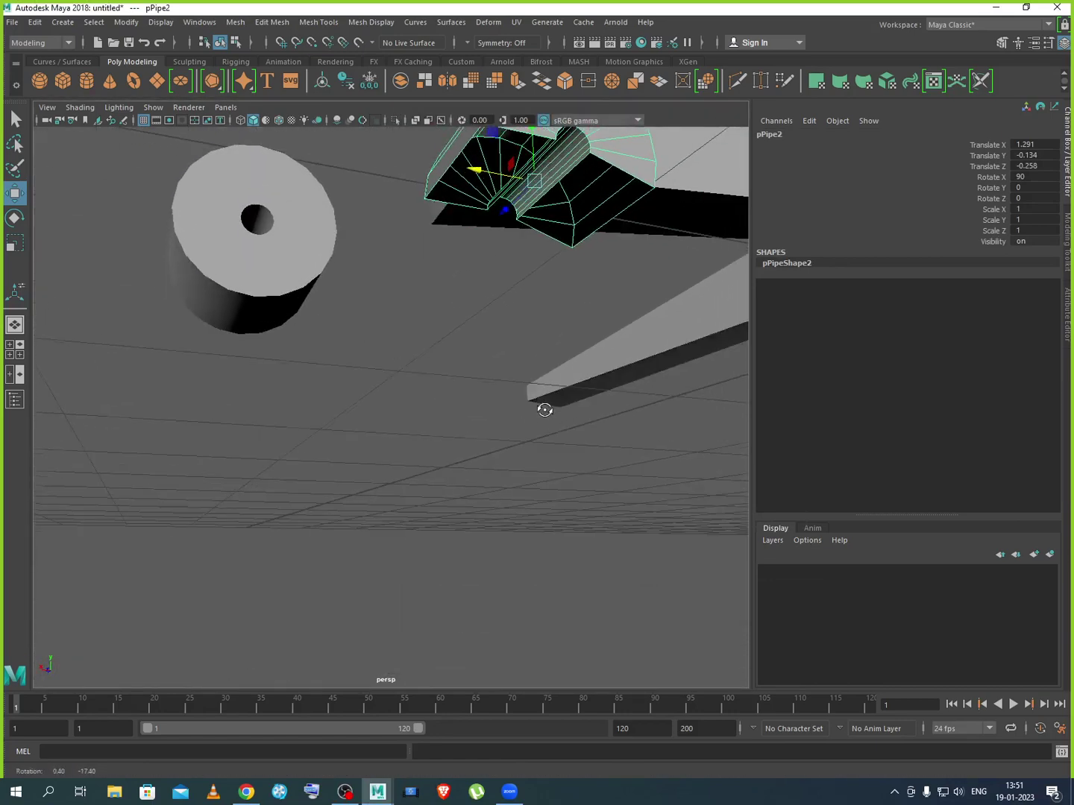
{"action": "middle_click_drag", "start_coordinate": [544, 405], "coordinate": [513, 546], "text": "alt"}
{"action": "left_click_drag", "start_coordinate": [513, 545], "coordinate": [513, 468], "text": "alt"}
{"action": "scroll", "coordinate": [513, 464], "scroll_direction": "up", "scroll_amount": 5}
{"action": "middle_click_drag", "start_coordinate": [513, 462], "coordinate": [472, 586], "text": "alt"}
{"action": "scroll", "coordinate": [471, 551], "scroll_direction": "down", "scroll_amount": 6}
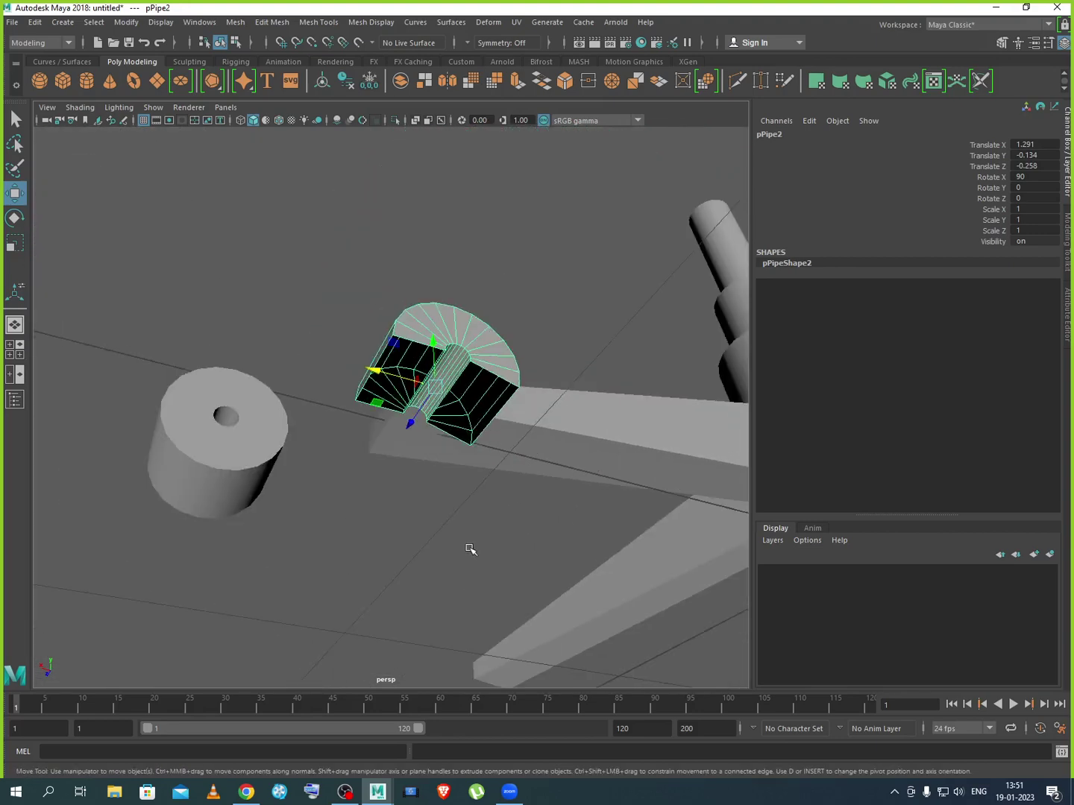
{"action": "left_click_drag", "start_coordinate": [471, 549], "coordinate": [467, 556], "text": "alt"}
{"action": "middle_click_drag", "start_coordinate": [452, 539], "coordinate": [454, 525], "text": "alt"}
{"action": "scroll", "coordinate": [460, 483], "scroll_direction": "up", "scroll_amount": 6}
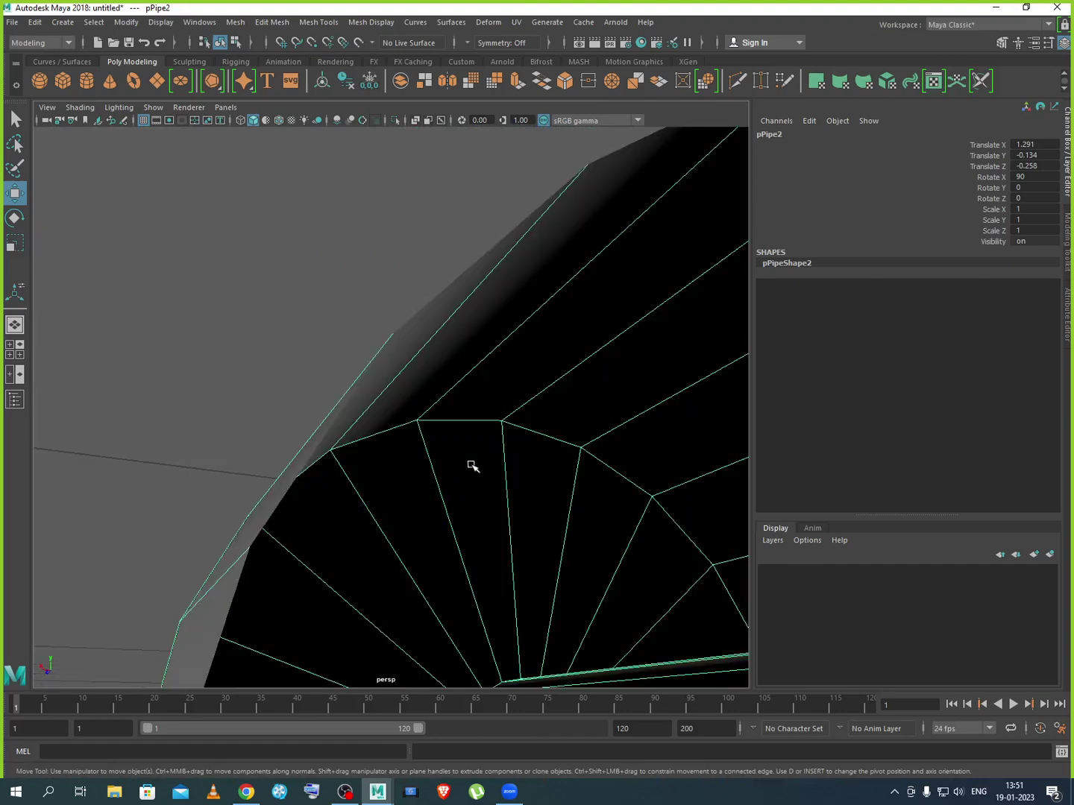
{"action": "scroll", "coordinate": [425, 425], "scroll_direction": "down", "scroll_amount": 4}
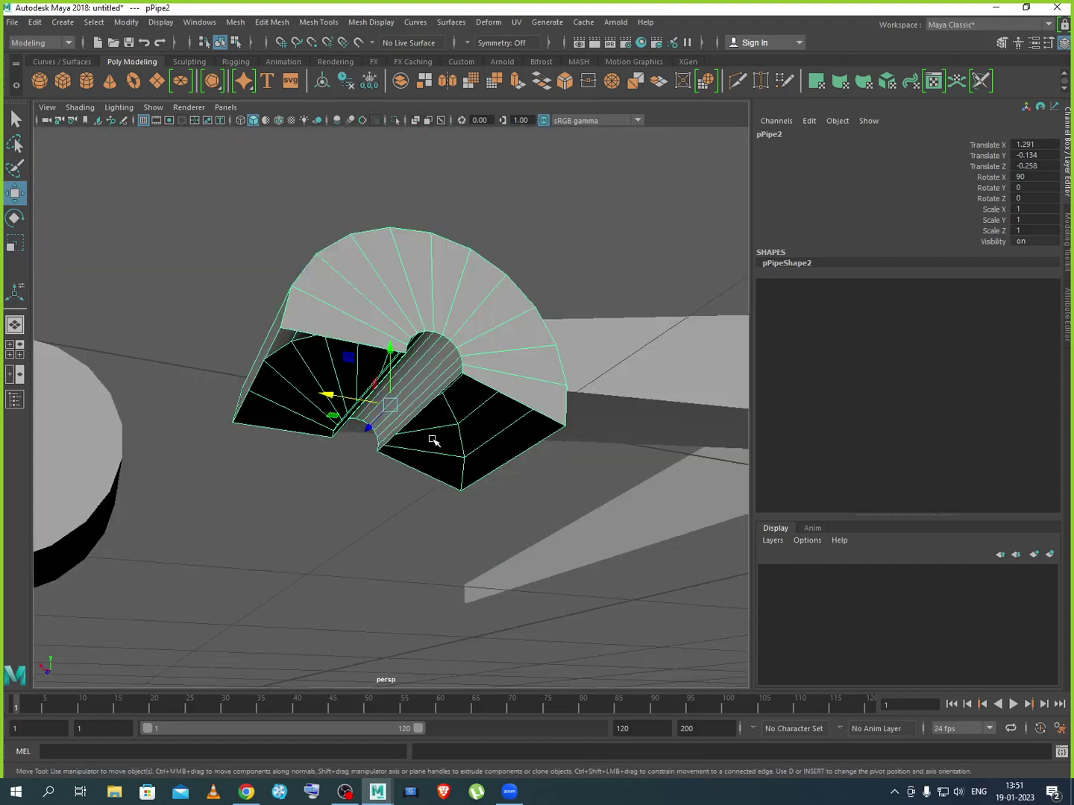
{"action": "left_click_drag", "start_coordinate": [433, 440], "coordinate": [399, 435], "text": "alt"}
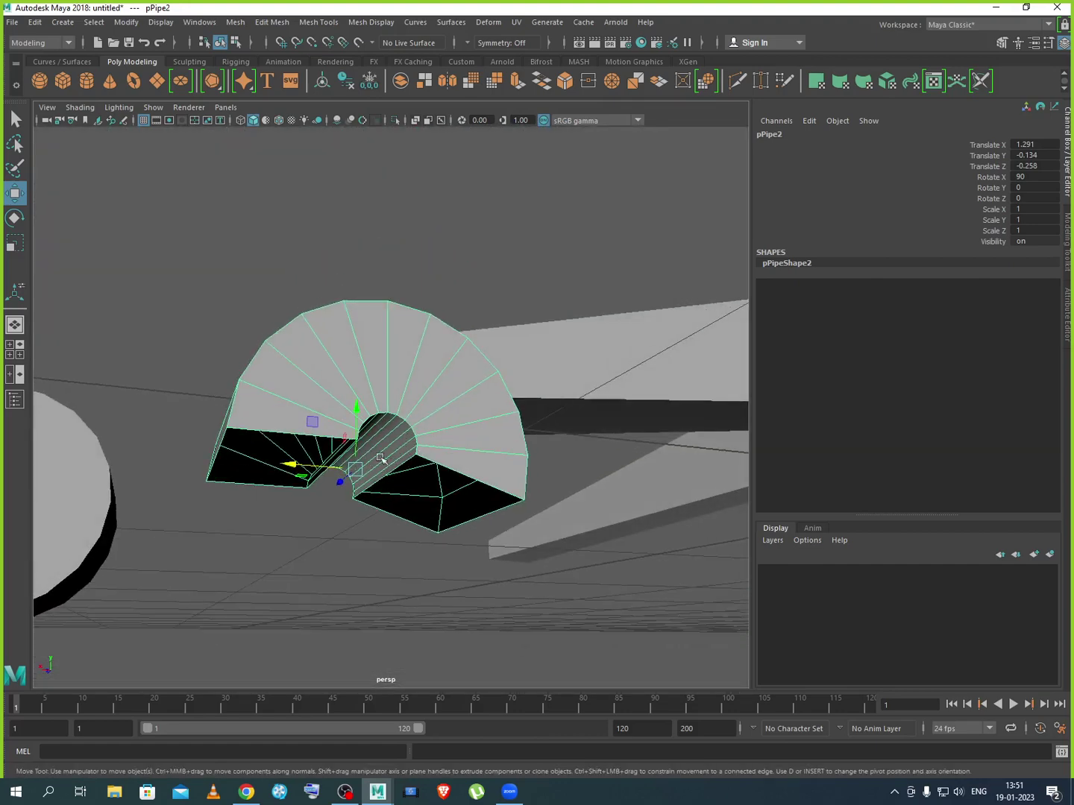
{"action": "scroll", "coordinate": [406, 448], "scroll_direction": "up", "scroll_amount": 5}
{"action": "scroll", "coordinate": [403, 450], "scroll_direction": "down", "scroll_amount": 6}
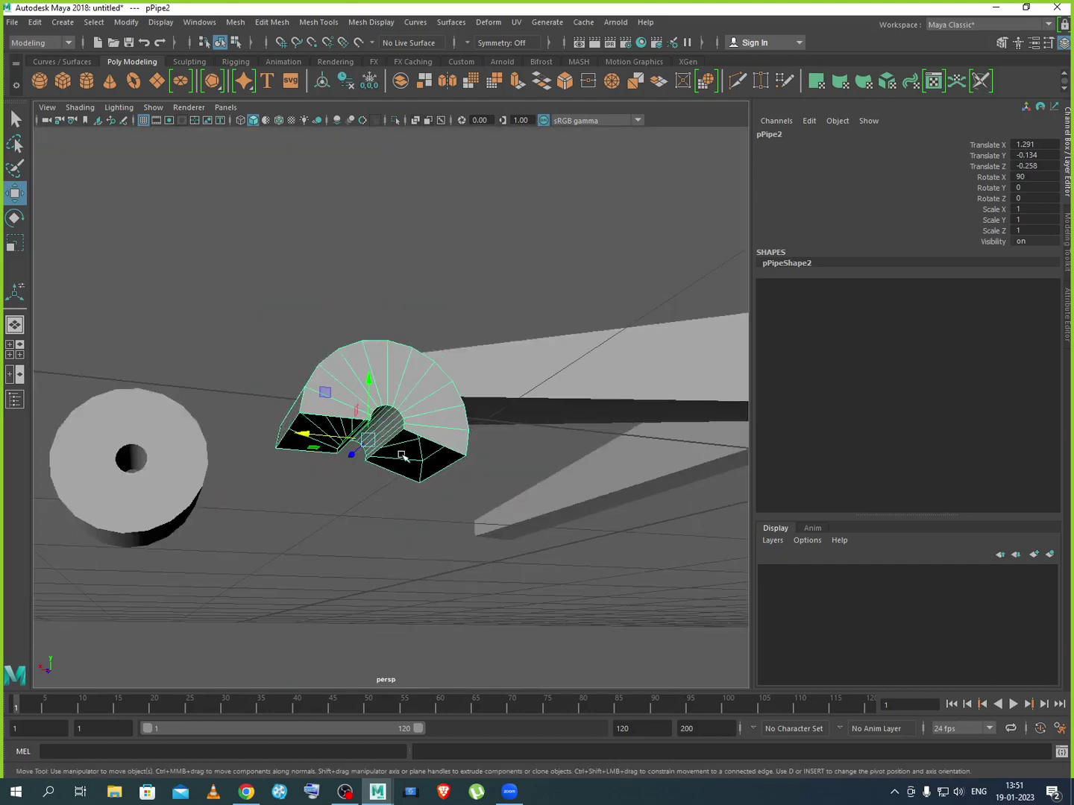
{"action": "scroll", "coordinate": [380, 452], "scroll_direction": "up", "scroll_amount": 6}
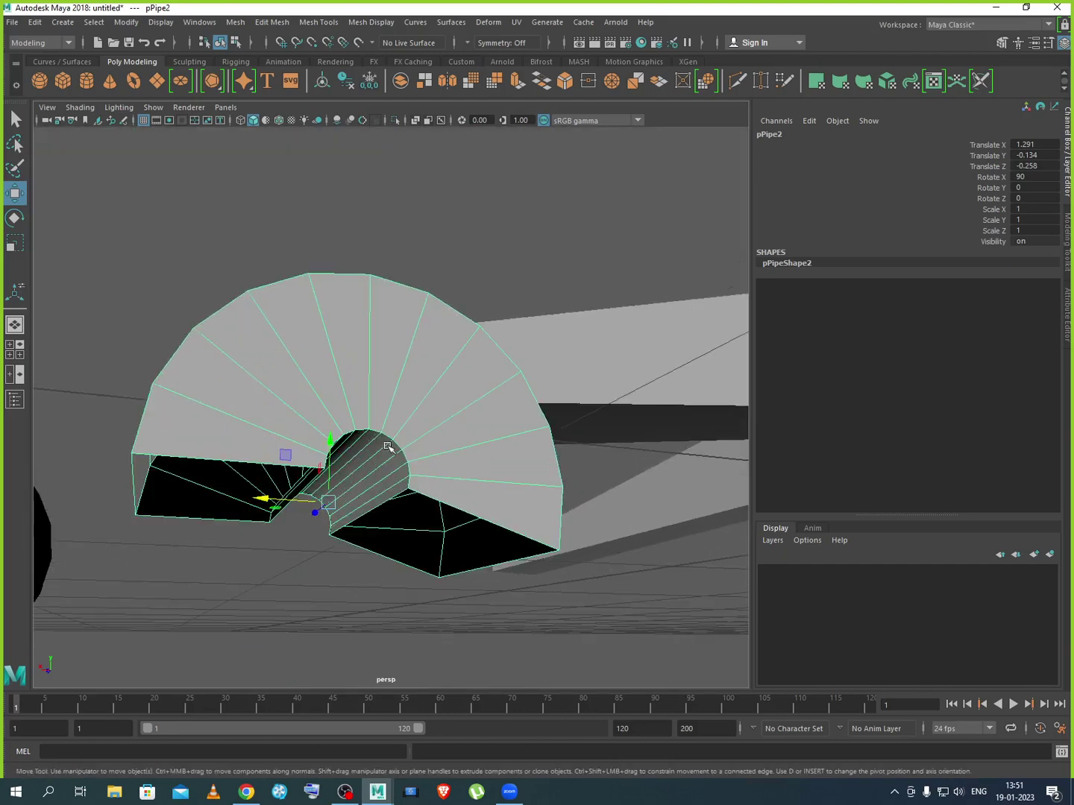
{"action": "scroll", "coordinate": [388, 462], "scroll_direction": "down", "scroll_amount": 5}
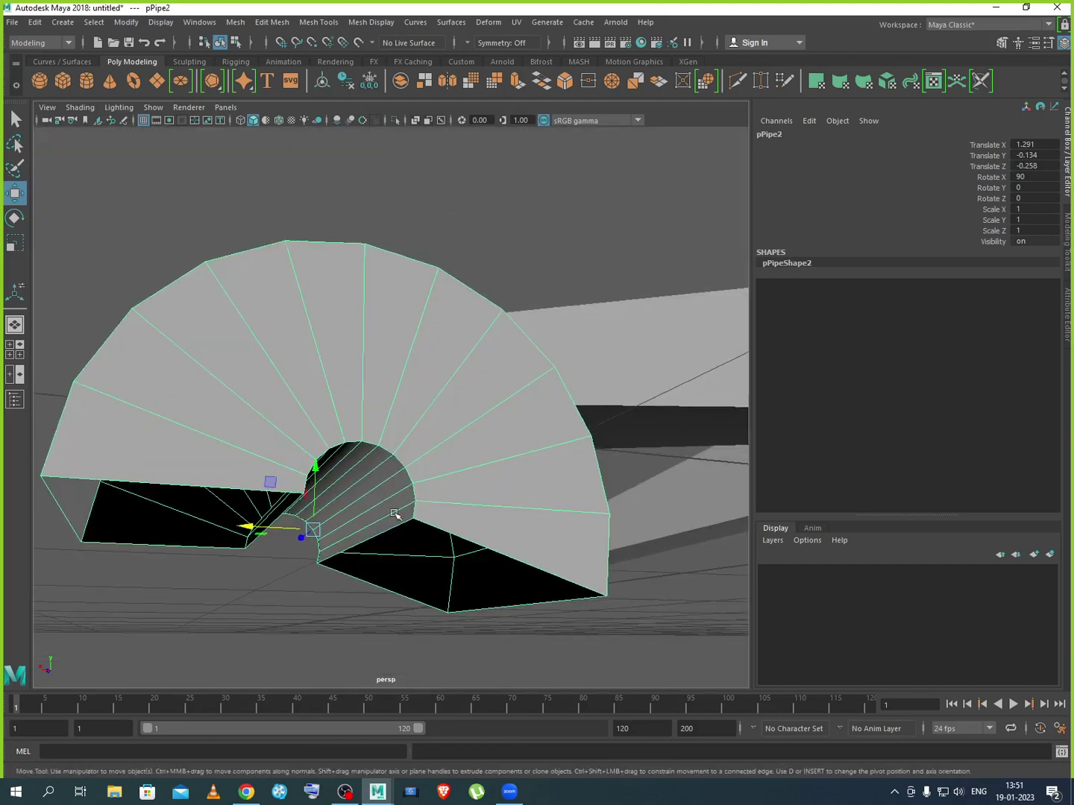
Delete all the inner faces lining the centre hole of the half-wheel cover and return to object selection
{"action": "right_click_drag", "start_coordinate": [395, 405], "coordinate": [394, 442]}
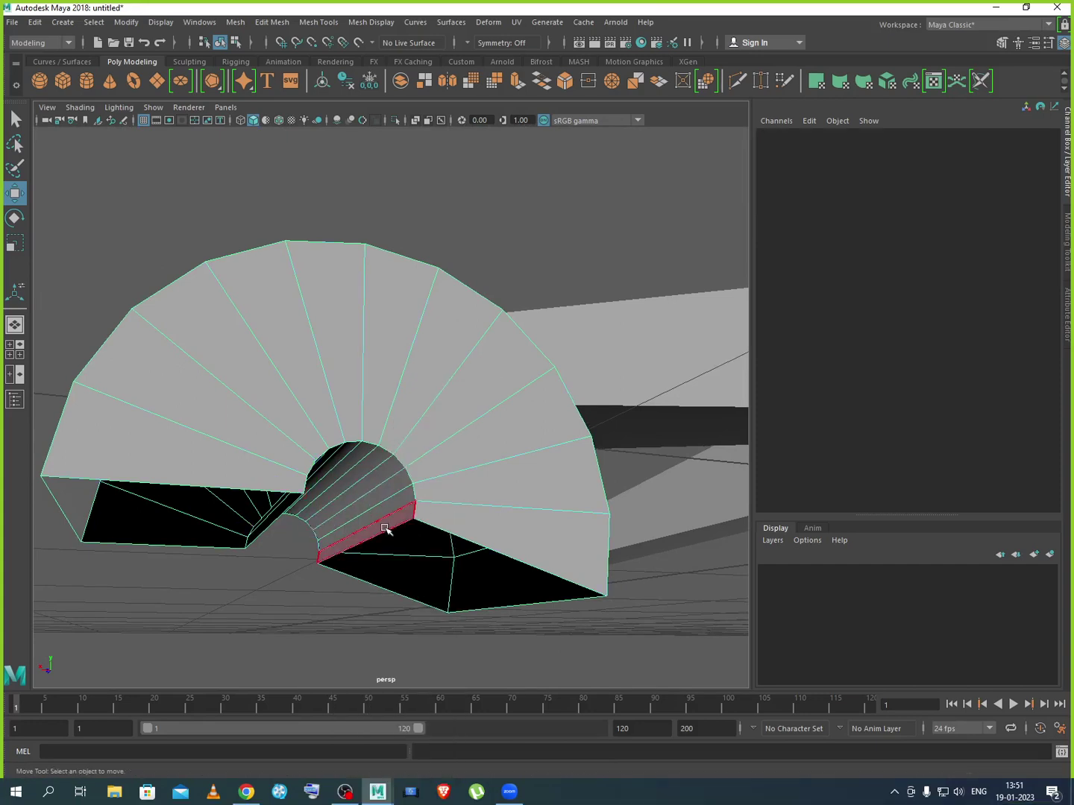
{"action": "left_click", "coordinate": [379, 522]}
{"action": "left_click", "coordinate": [382, 498], "text": "shift"}
{"action": "left_click", "coordinate": [366, 467], "text": "shift"}
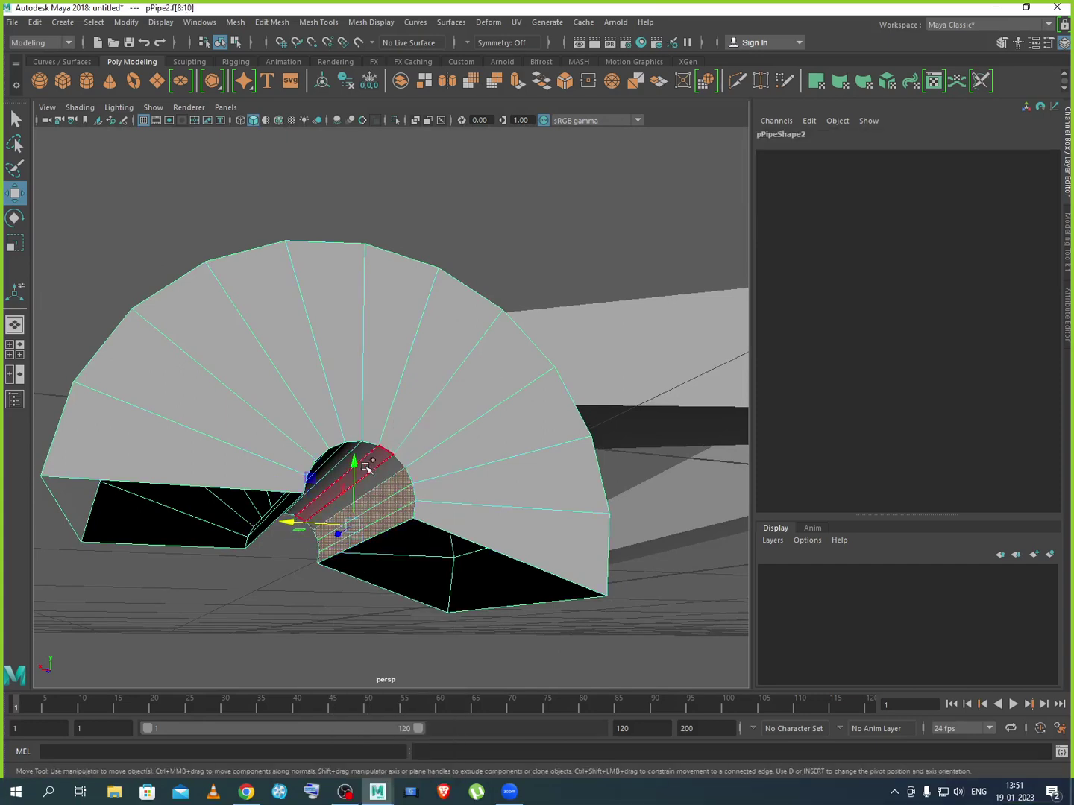
{"action": "left_click", "coordinate": [350, 468], "text": "shift"}
{"action": "left_click", "coordinate": [332, 478], "text": "shift"}
{"action": "left_click_drag", "start_coordinate": [344, 477], "coordinate": [273, 375], "text": "alt"}
{"action": "left_click", "coordinate": [258, 377], "text": "shift"}
{"action": "left_click", "coordinate": [243, 380], "text": "shift"}
{"action": "left_click", "coordinate": [227, 380], "text": "shift"}
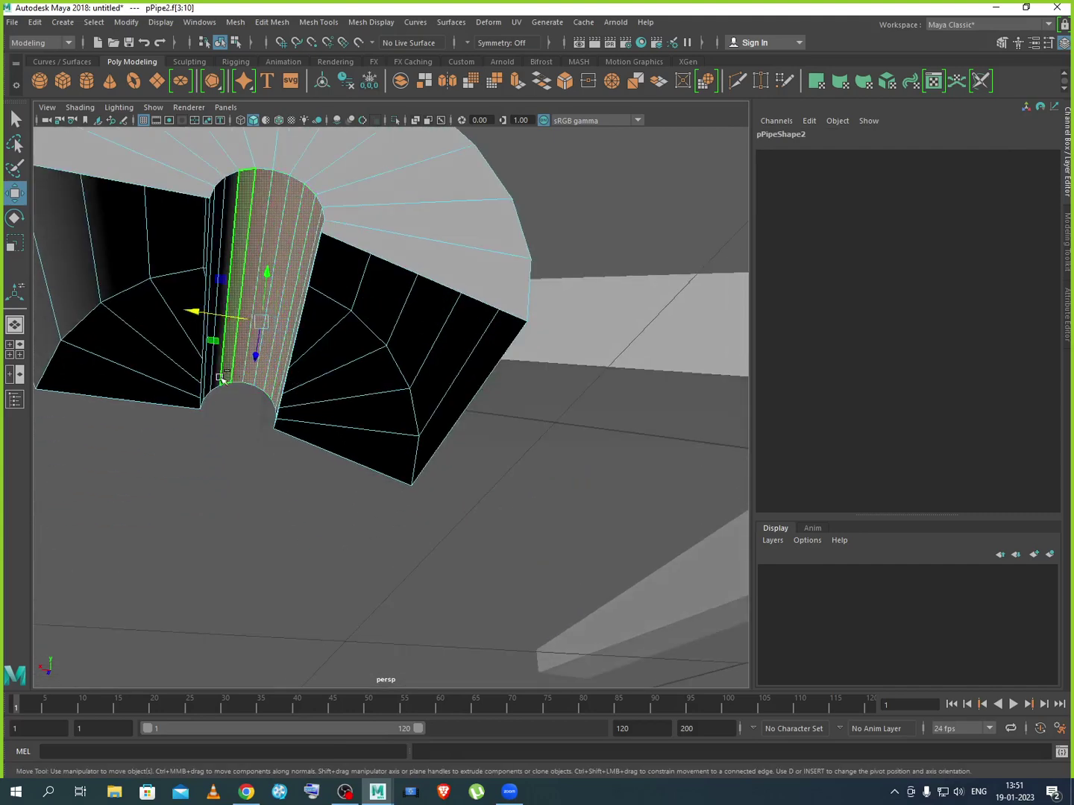
{"action": "left_click", "coordinate": [214, 381], "text": "shift"}
{"action": "left_click", "coordinate": [210, 382], "text": "shift"}
{"action": "left_click_drag", "start_coordinate": [212, 382], "coordinate": [280, 468], "text": "alt"}
{"action": "left_click", "coordinate": [280, 468], "text": "shift"}
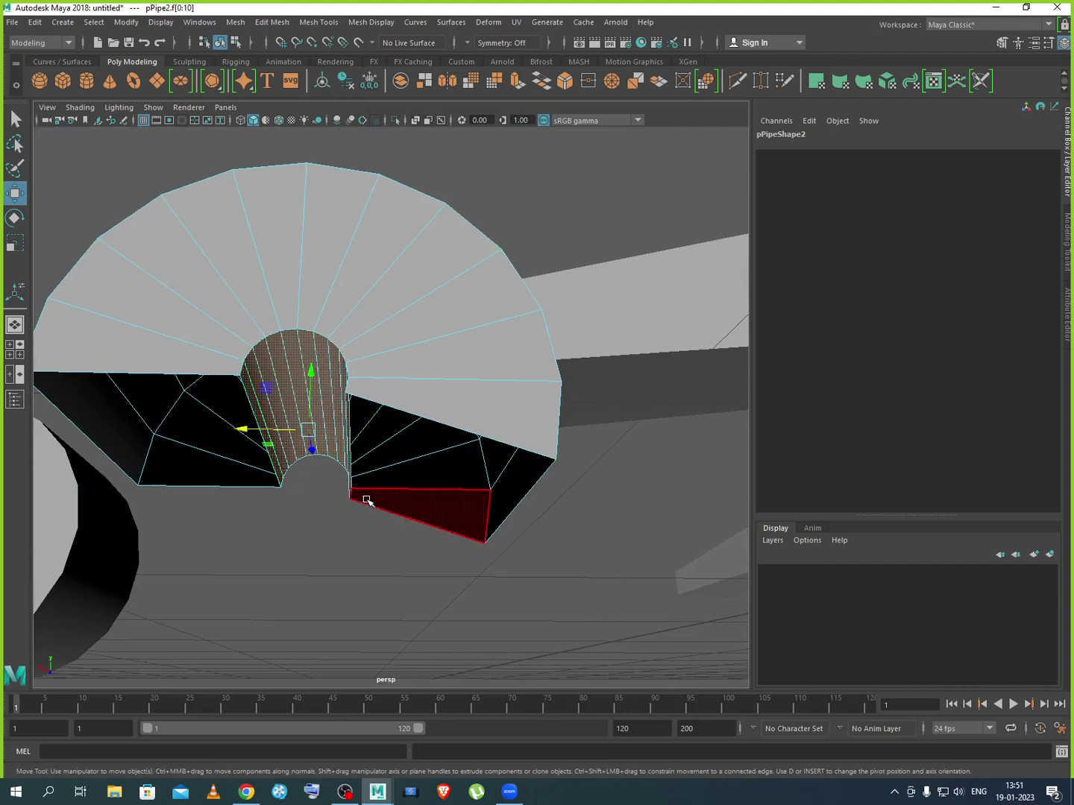
{"action": "key", "text": "Delete"}
{"action": "left_click_drag", "start_coordinate": [348, 532], "coordinate": [333, 477], "text": "alt"}
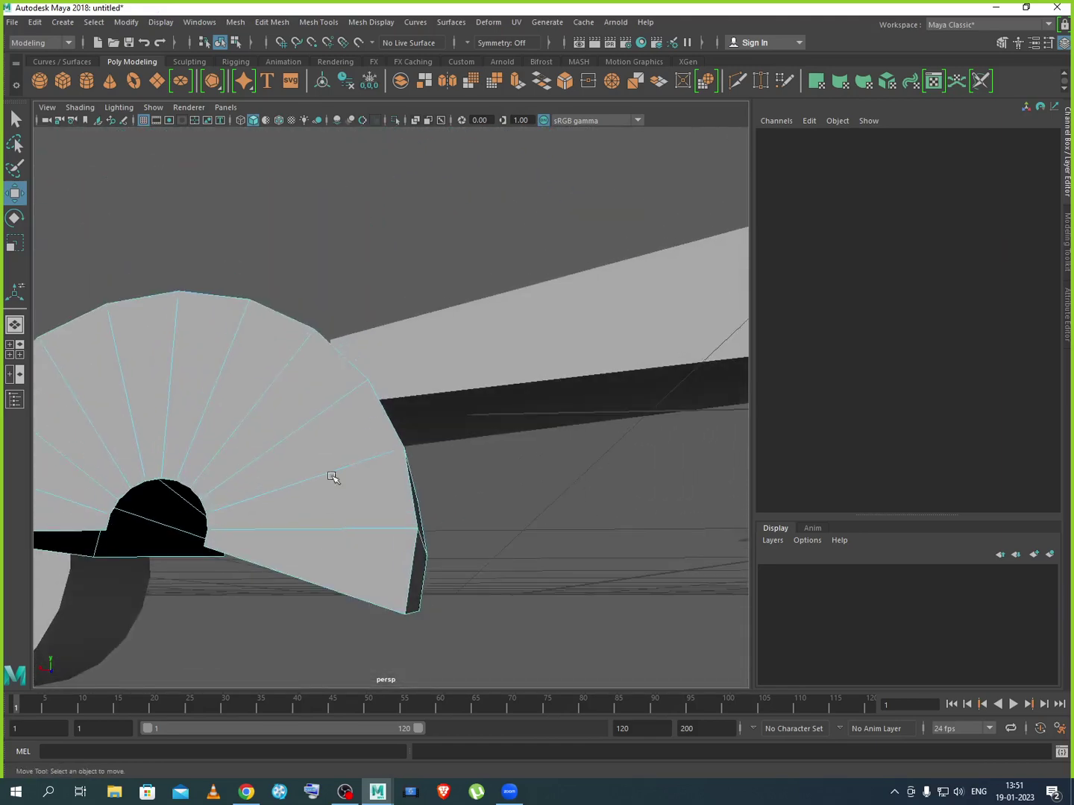
{"action": "right_click_drag", "start_coordinate": [332, 407], "coordinate": [395, 384]}
Widen the half-wheel cover along its axle direction to a Scale Y of about 1.178
{"action": "scroll", "coordinate": [419, 526], "scroll_direction": "down", "scroll_amount": 5}
{"action": "left_click_drag", "start_coordinate": [420, 525], "coordinate": [540, 545], "text": "alt"}
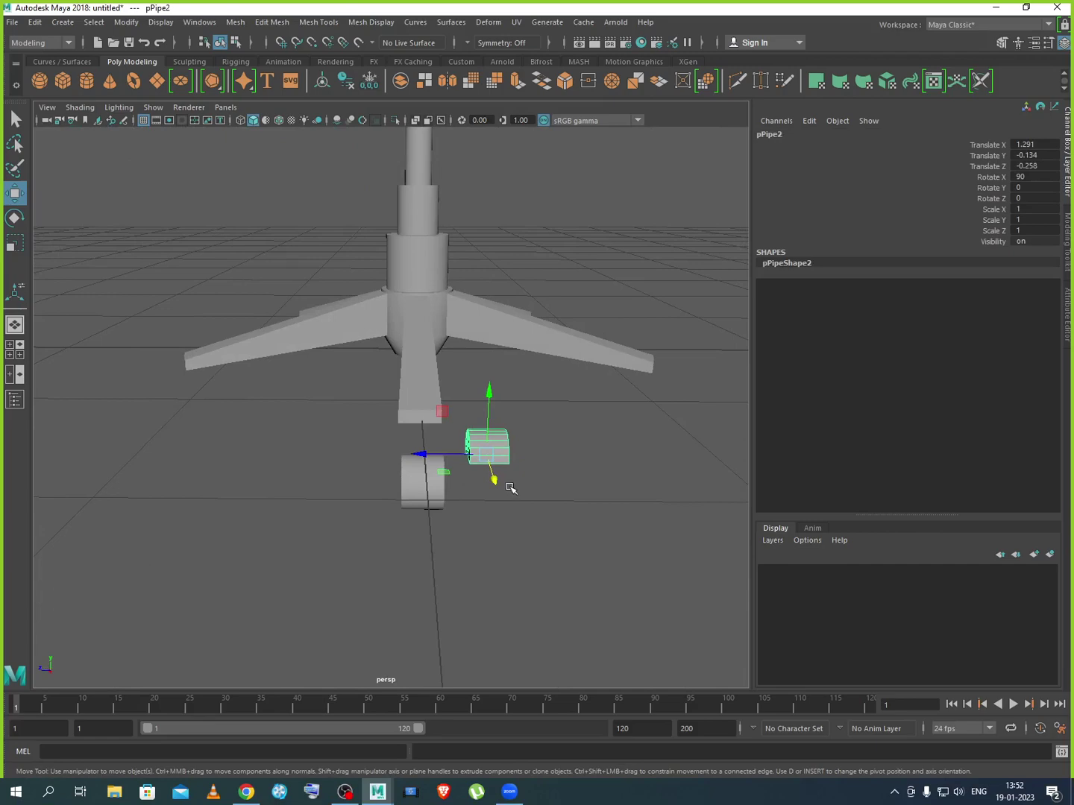
{"action": "key", "text": "r"}
{"action": "left_click_drag", "start_coordinate": [433, 460], "coordinate": [428, 456]}
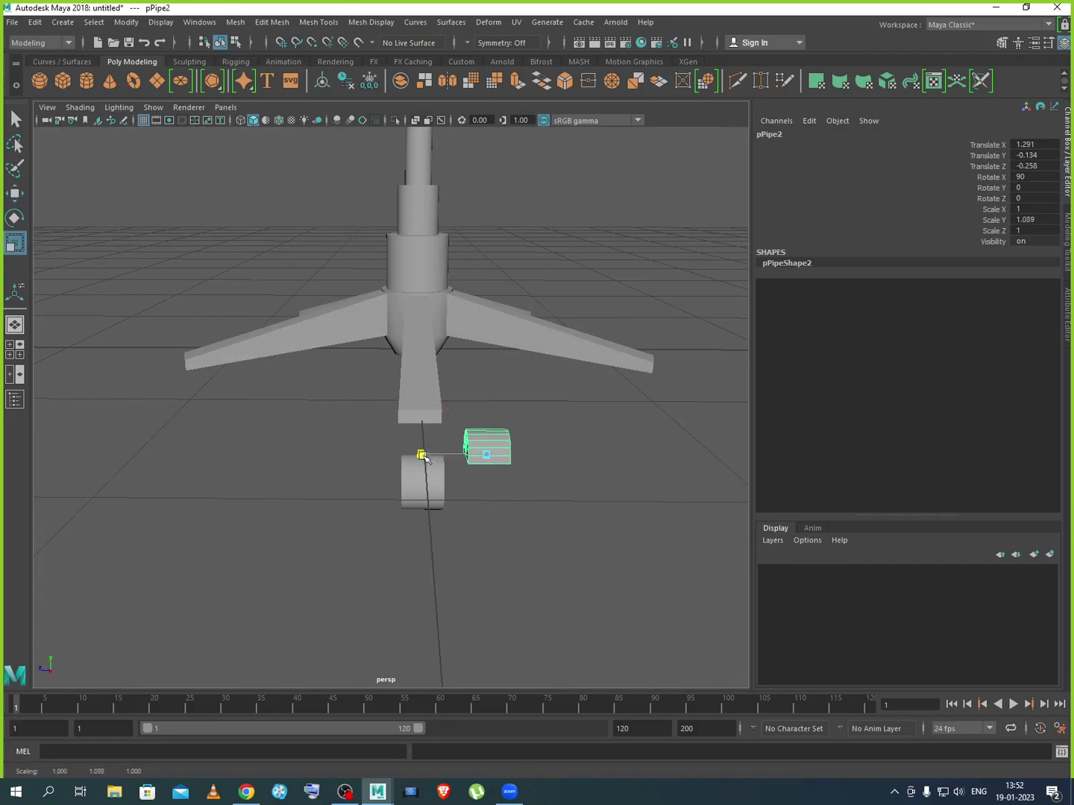
{"action": "left_click_drag", "start_coordinate": [507, 553], "coordinate": [276, 467], "text": "alt"}
Move the cover over the wheel and align it from above, at about Translate X 1.568 and Translate Z 0.003
{"action": "key", "text": "w"}
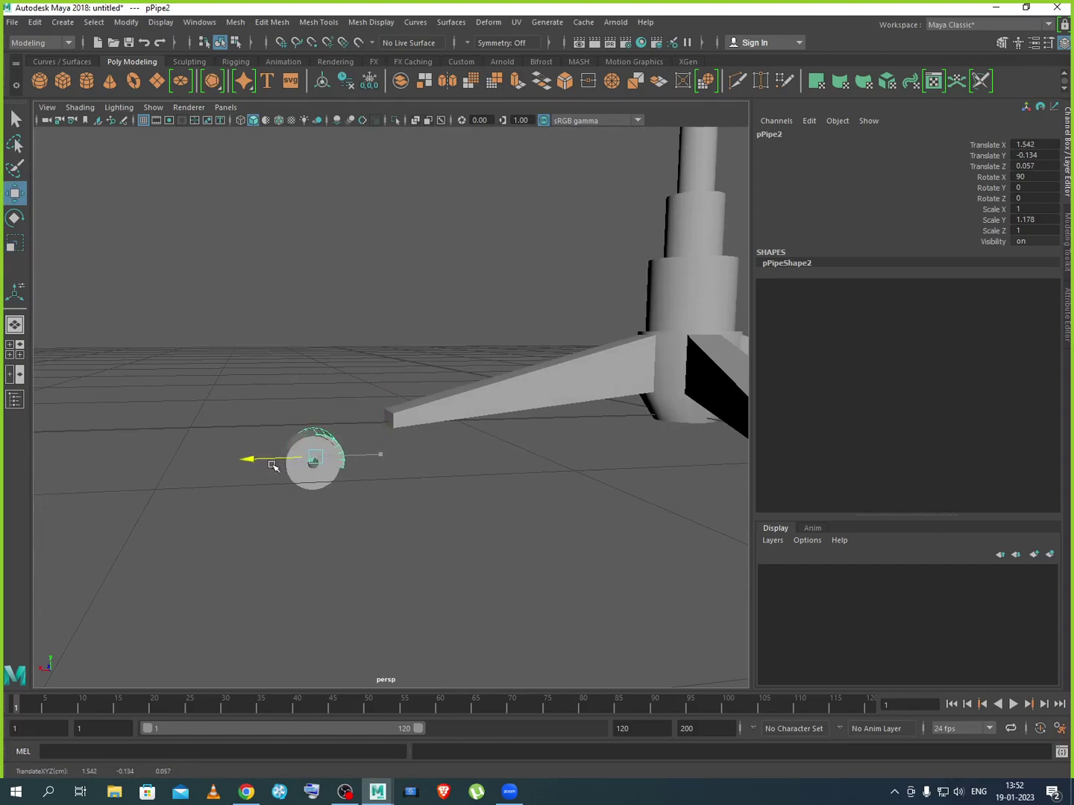
{"action": "key", "text": "space"}
{"action": "key", "text": "space"}
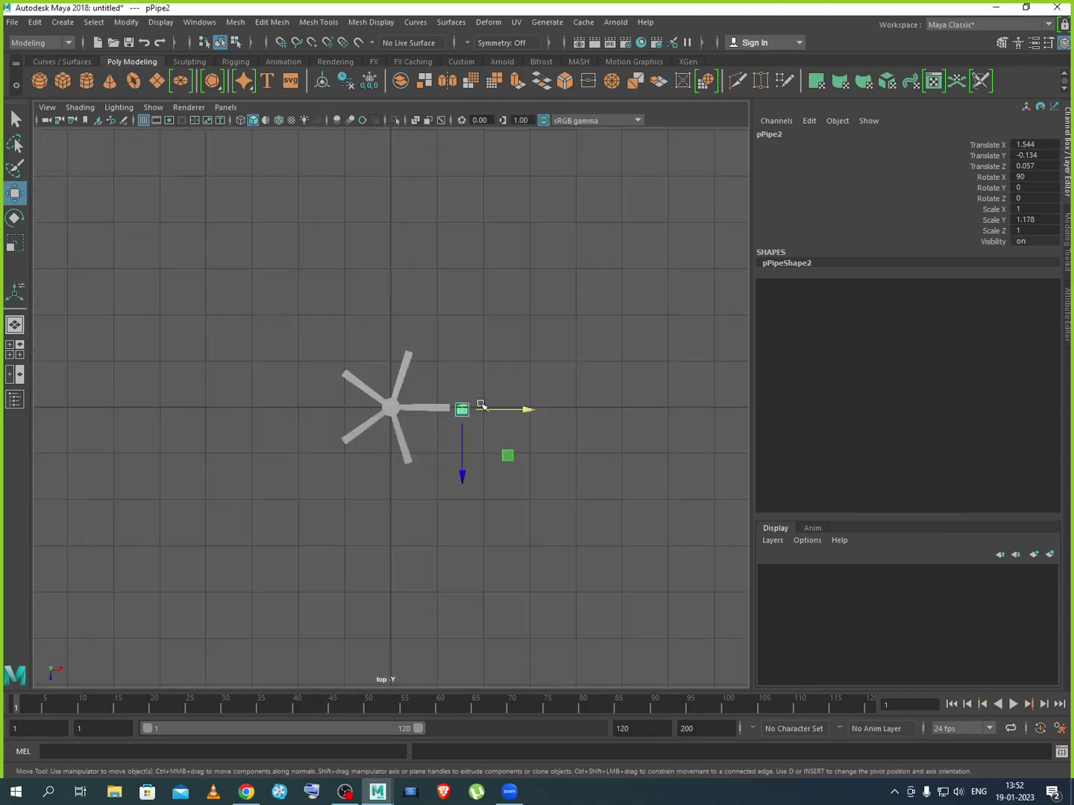
{"action": "key", "text": "f"}
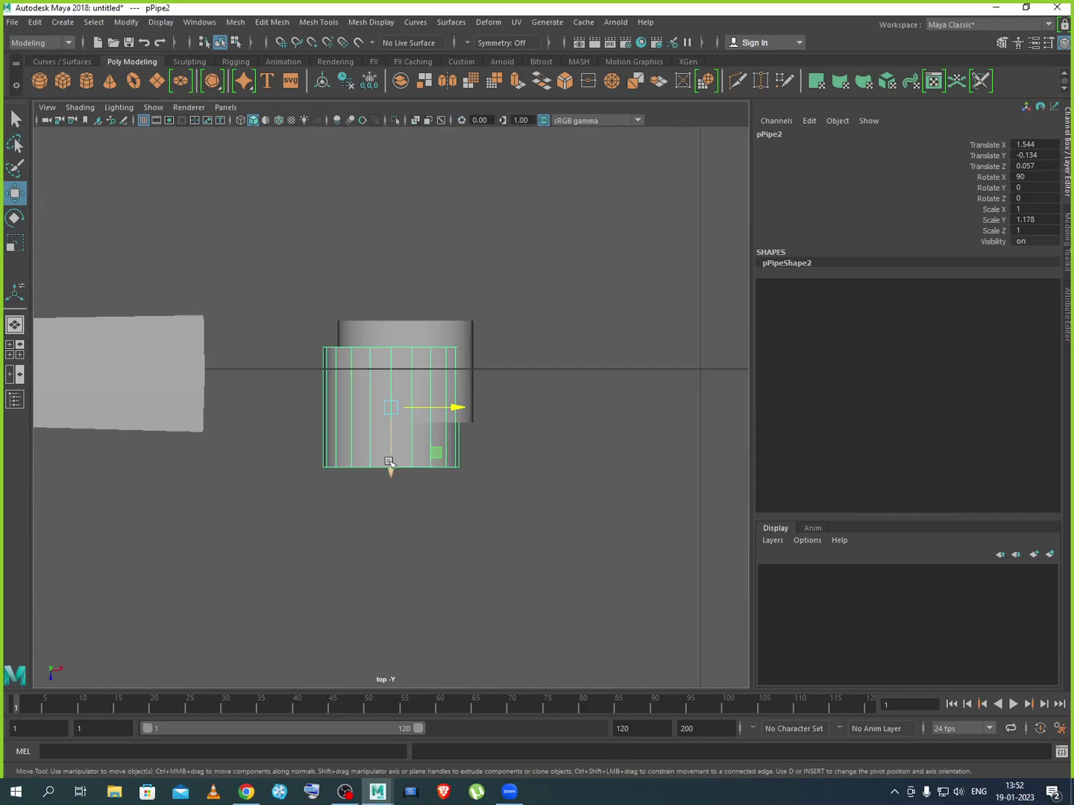
{"action": "left_click_drag", "start_coordinate": [389, 462], "coordinate": [384, 429]}
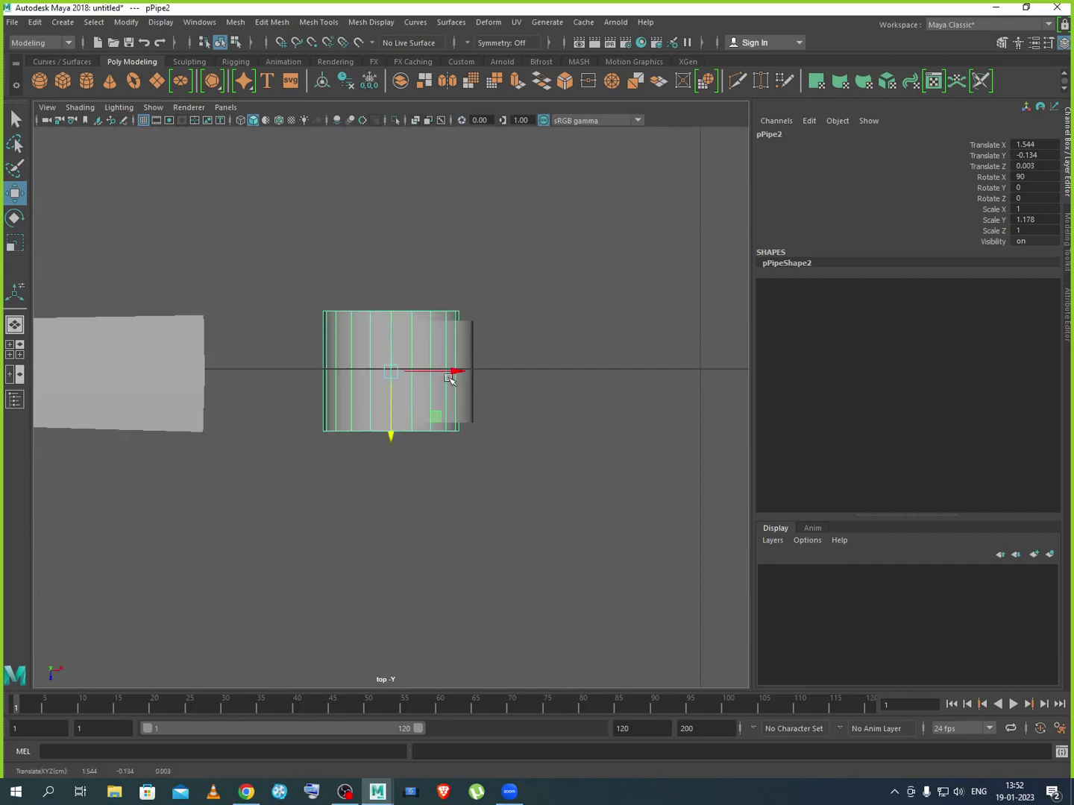
{"action": "left_click_drag", "start_coordinate": [447, 375], "coordinate": [466, 375]}
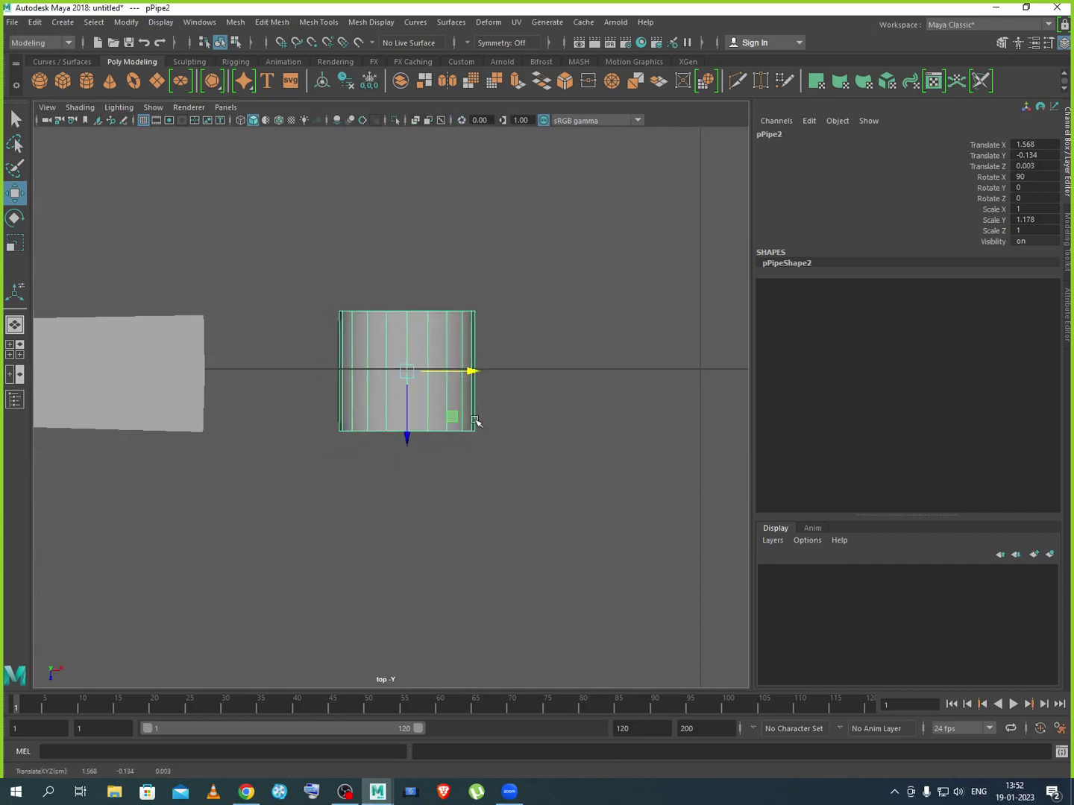
{"action": "key", "text": "space"}
{"action": "key", "text": "space"}
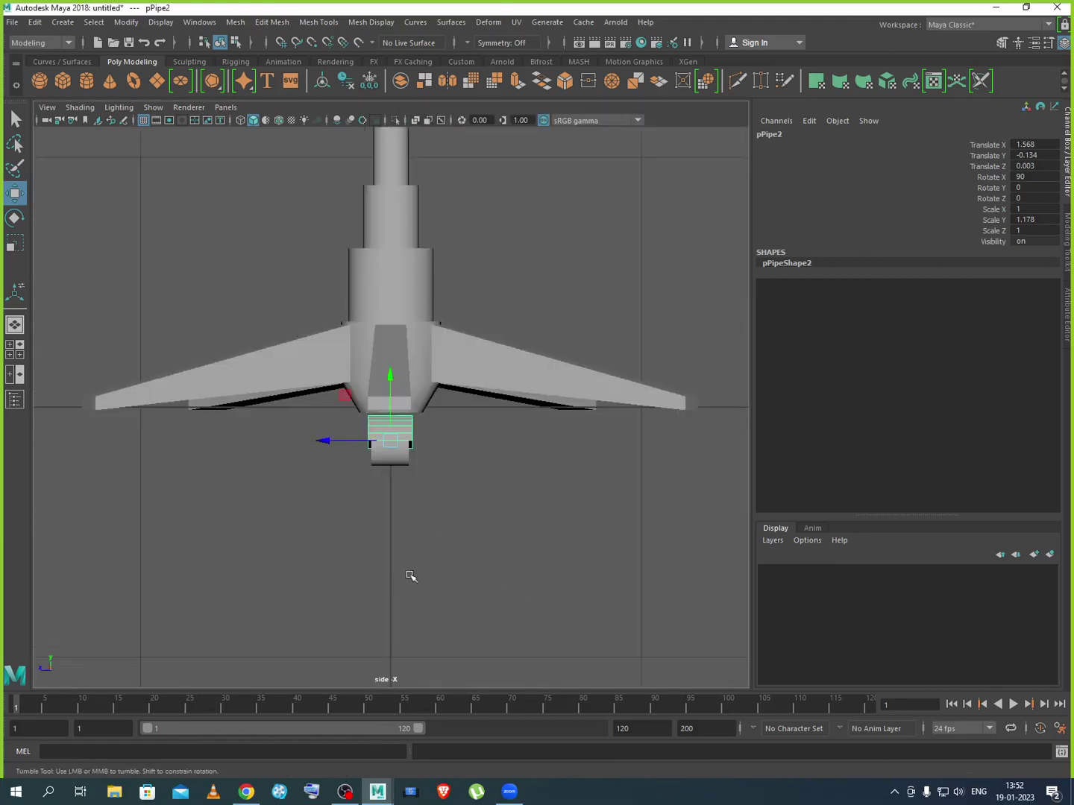
{"action": "key", "text": "space"}
{"action": "key", "text": "space"}
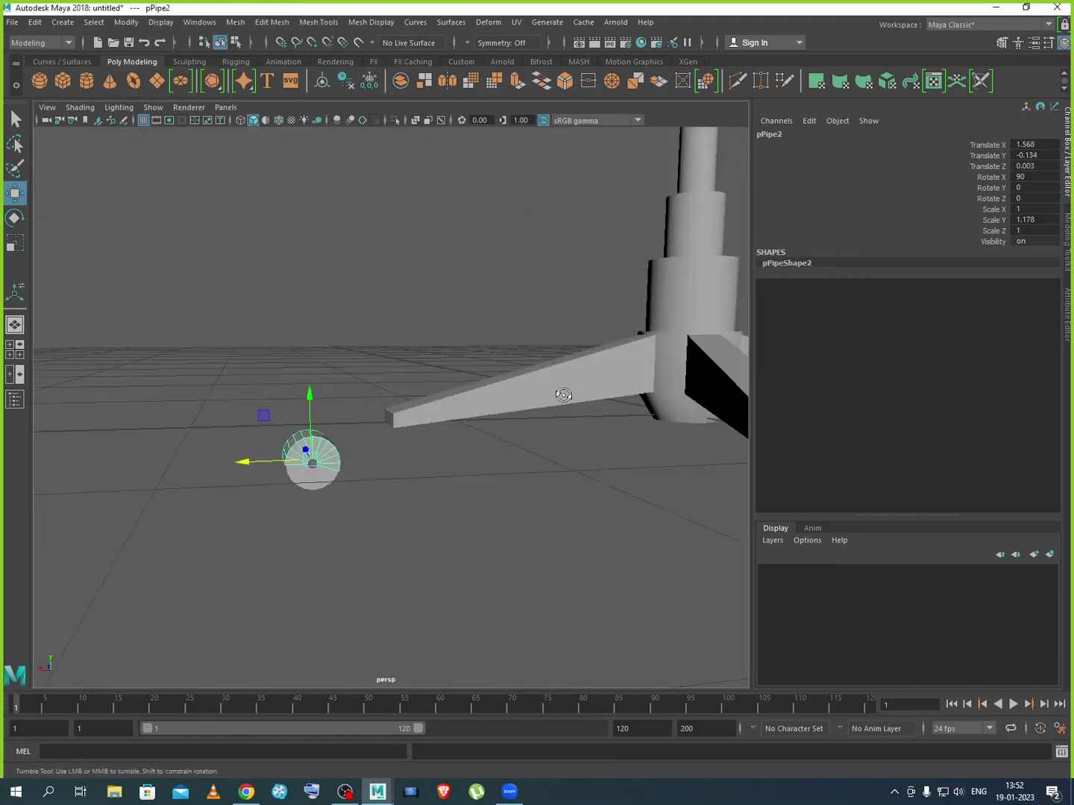
Enlarge the cover slightly around the wheel to Scale X and Z of about 1.061, with Scale Y about 1.155
{"action": "left_click_drag", "start_coordinate": [564, 395], "coordinate": [344, 545], "text": "alt"}
{"action": "left_click", "coordinate": [447, 549]}
{"action": "left_click", "coordinate": [291, 439]}
{"action": "left_click_drag", "start_coordinate": [299, 454], "coordinate": [401, 437], "text": "alt"}
{"action": "key", "text": "r"}
{"action": "left_click_drag", "start_coordinate": [440, 500], "coordinate": [515, 449], "text": "alt"}
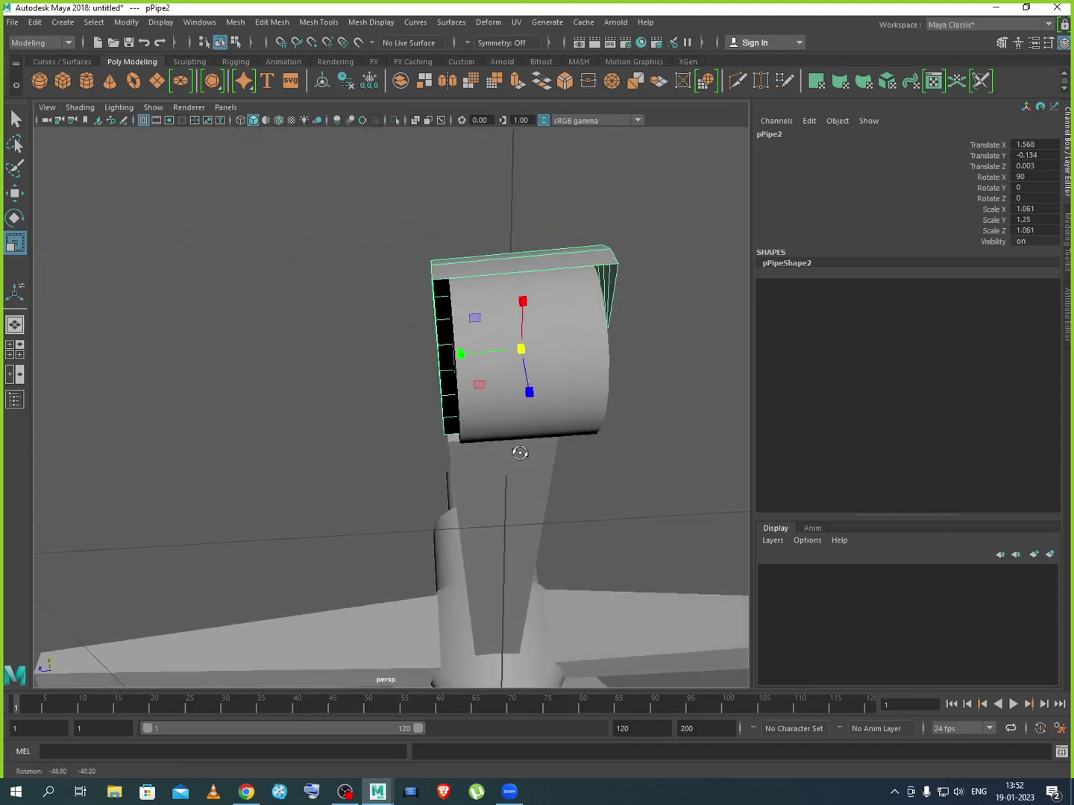
{"action": "left_click_drag", "start_coordinate": [457, 348], "coordinate": [451, 492]}
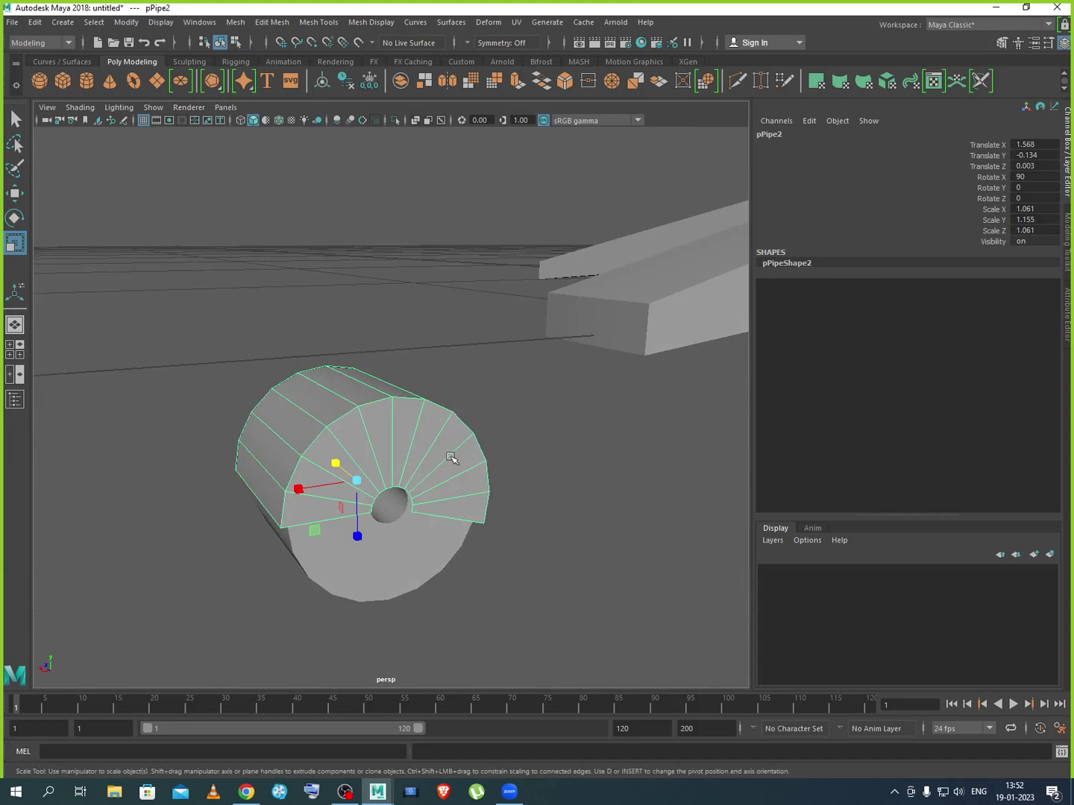
Select the wheel together with its half cover and group them
{"action": "right_click_drag", "start_coordinate": [451, 406], "coordinate": [511, 422]}
{"action": "left_click", "coordinate": [572, 457]}
{"action": "left_click_drag", "start_coordinate": [503, 594], "coordinate": [452, 587], "text": "alt"}
{"action": "scroll", "coordinate": [416, 604], "scroll_direction": "down", "scroll_amount": 5}
{"action": "left_click_drag", "start_coordinate": [270, 407], "coordinate": [377, 490]}
{"action": "left_click_drag", "start_coordinate": [409, 560], "coordinate": [418, 550], "text": "alt"}
{"action": "key", "text": "ctrl+g"}
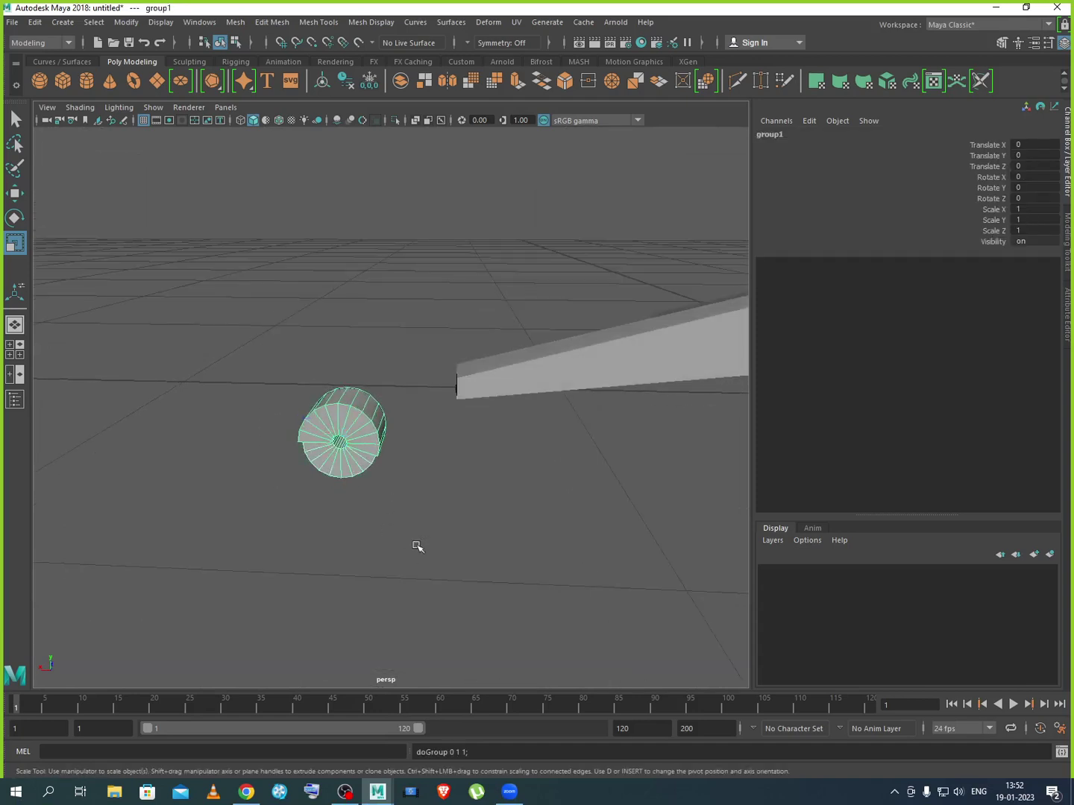
In the top view, move the wheel pipes along X to about 1.21, beneath the end of the nearest leg
{"action": "key", "text": "w"}
{"action": "key", "text": "space"}
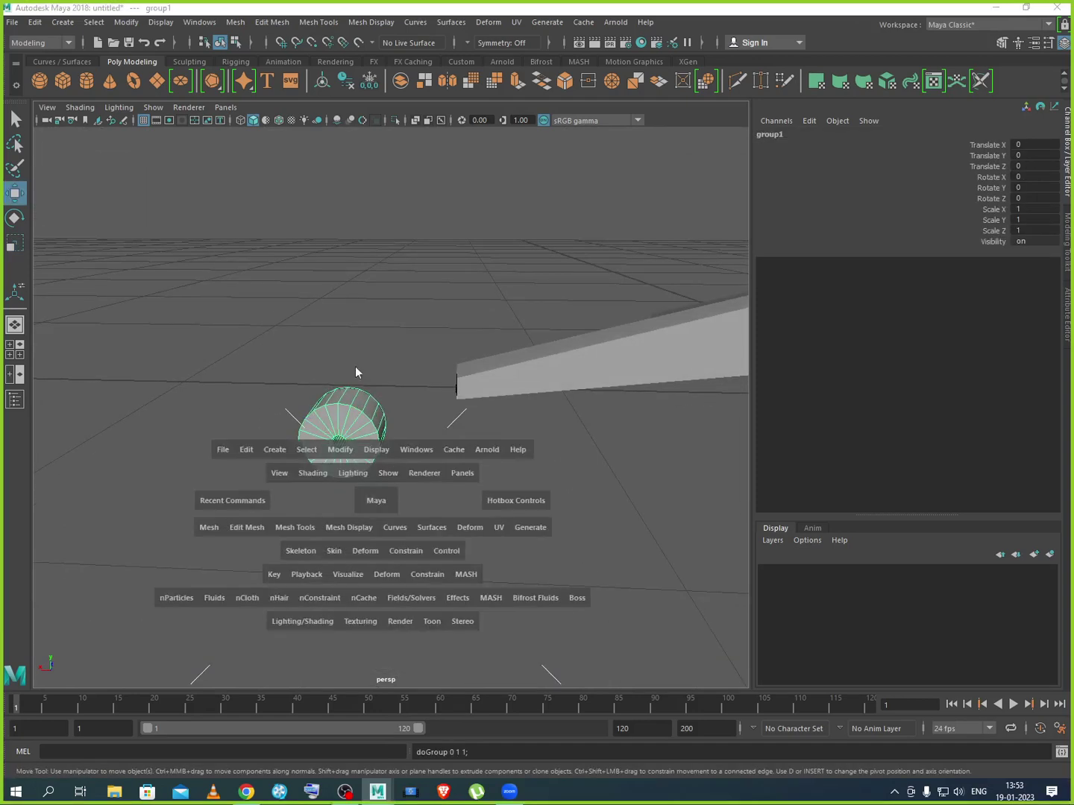
{"action": "key", "text": "space"}
{"action": "scroll", "coordinate": [407, 415], "scroll_direction": "down", "scroll_amount": 3}
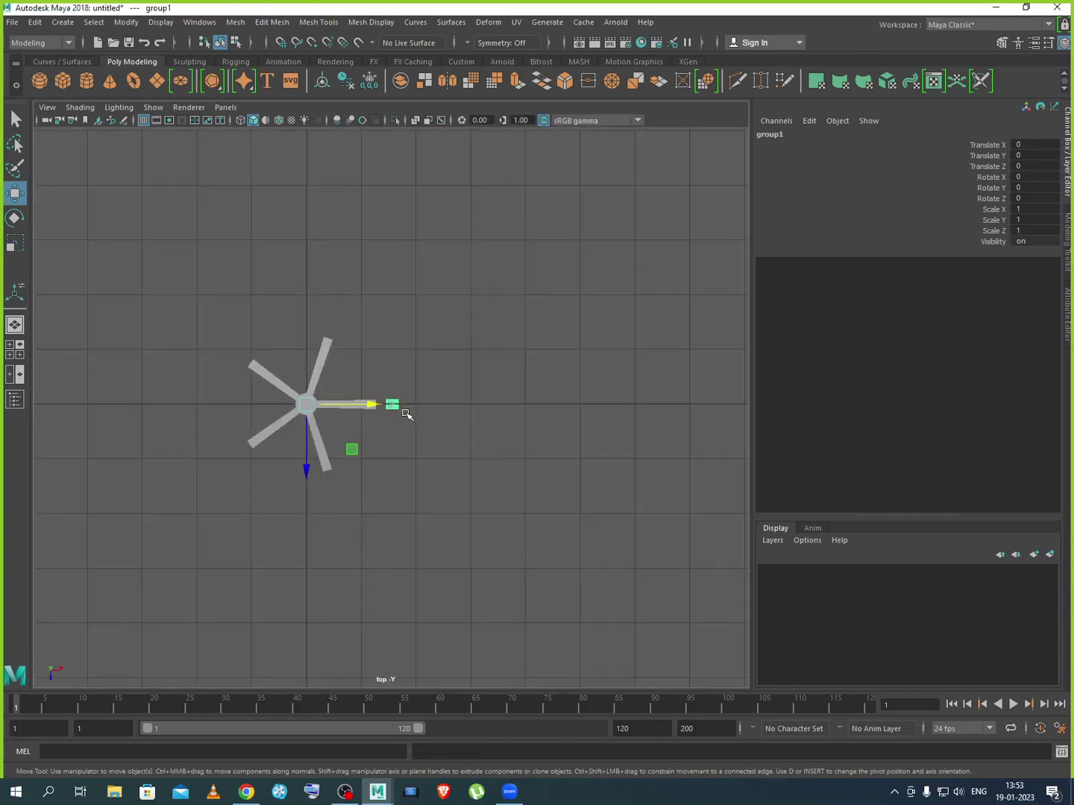
{"action": "scroll", "coordinate": [398, 413], "scroll_direction": "up", "scroll_amount": 4}
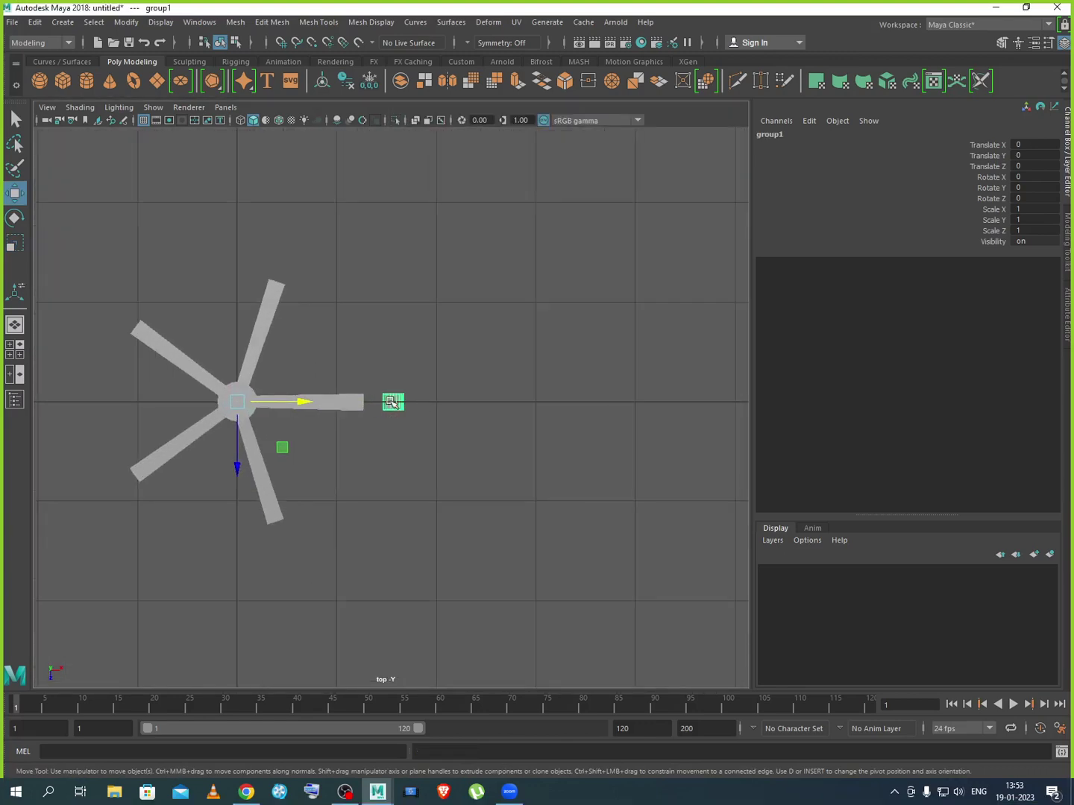
{"action": "left_click", "coordinate": [126, 22]}
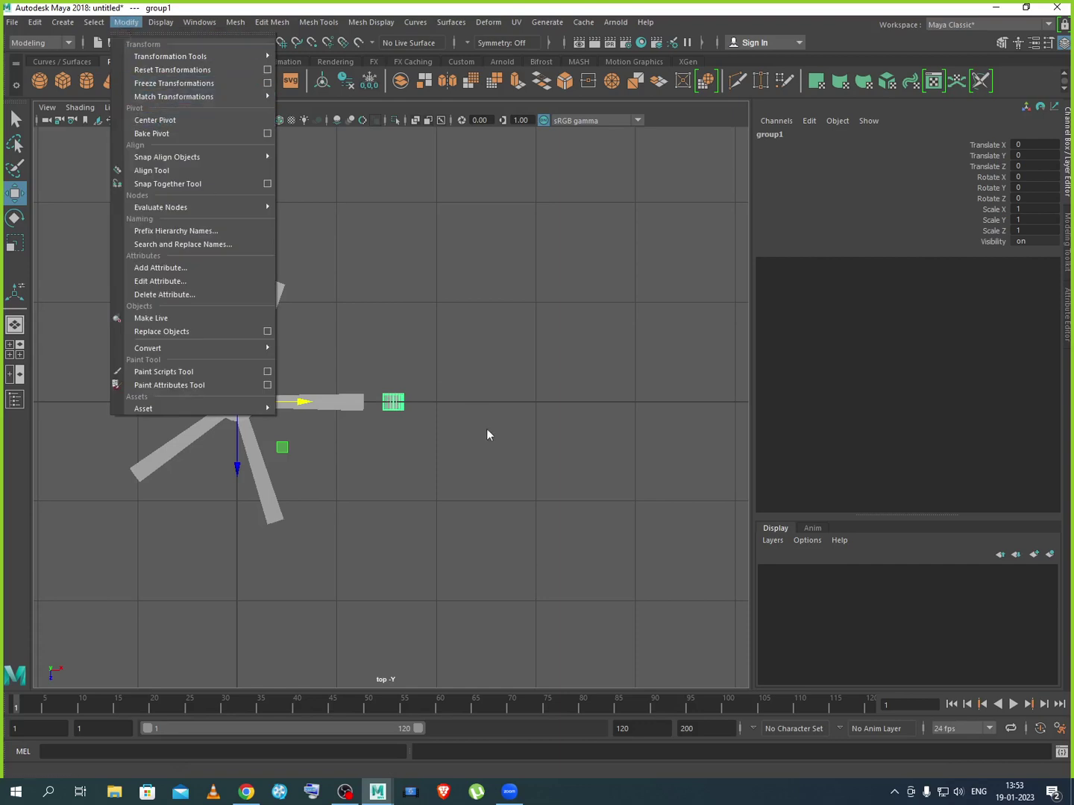
{"action": "left_click", "coordinate": [432, 419]}
{"action": "left_click", "coordinate": [396, 404]}
{"action": "scroll", "coordinate": [396, 405], "scroll_direction": "up", "scroll_amount": 2}
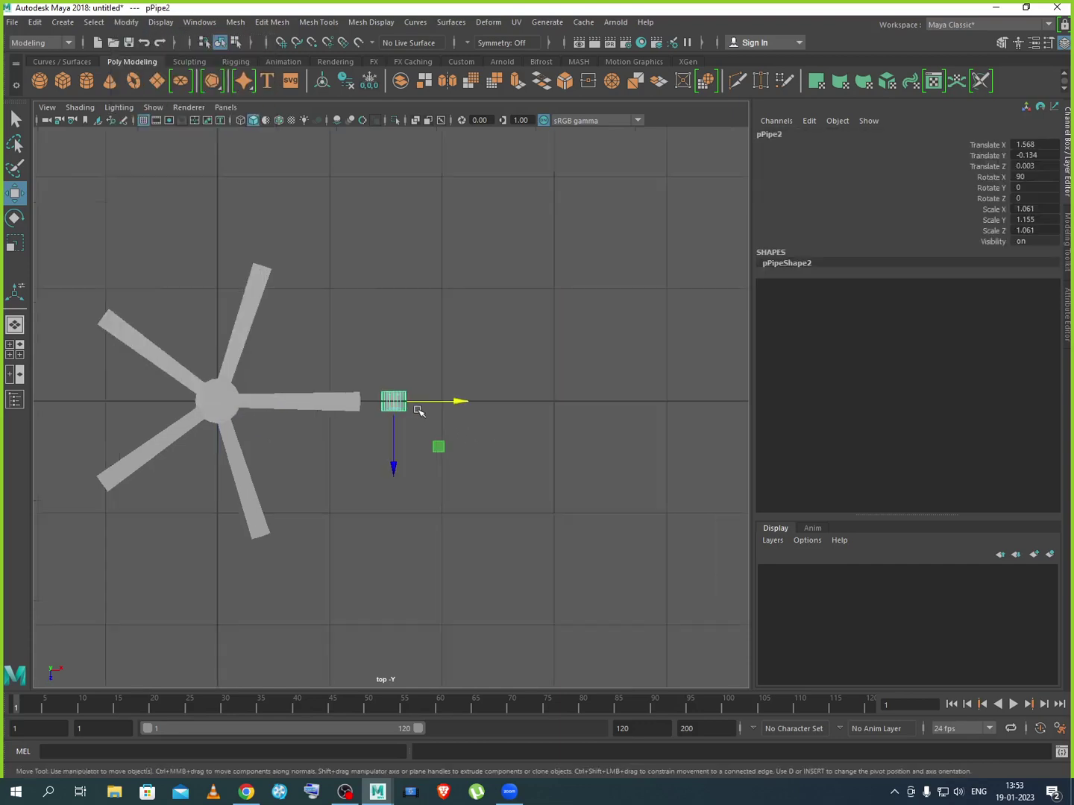
{"action": "left_click_drag", "start_coordinate": [431, 439], "coordinate": [407, 410]}
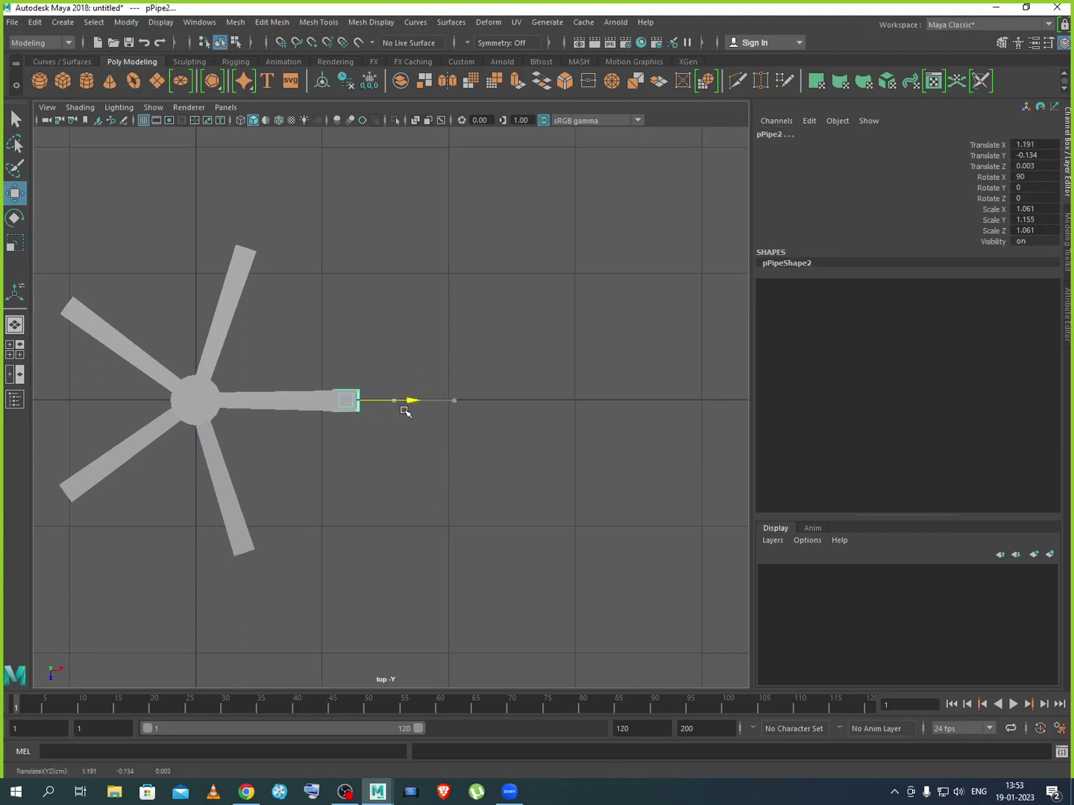
Fine-tune the wheel pipes' position at the leg tip to X 1.217 and Z 0.005
{"action": "scroll", "coordinate": [407, 410], "scroll_direction": "up", "scroll_amount": 8}
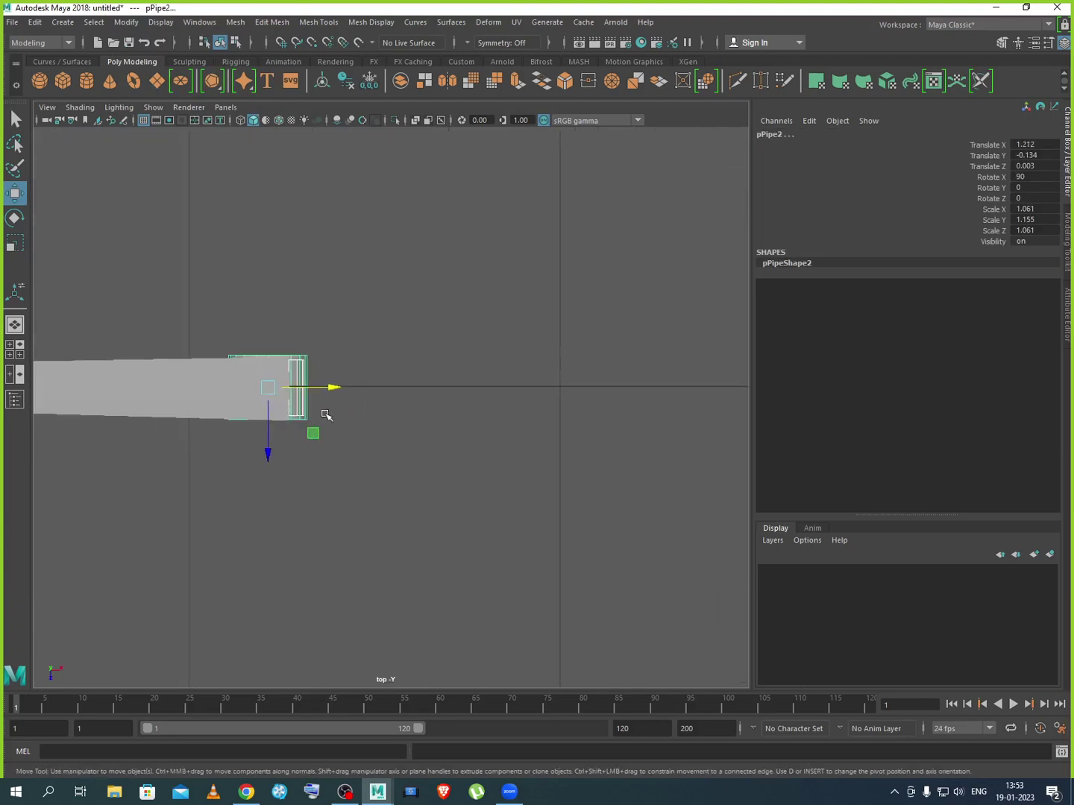
{"action": "scroll", "coordinate": [401, 426], "scroll_direction": "up", "scroll_amount": 2}
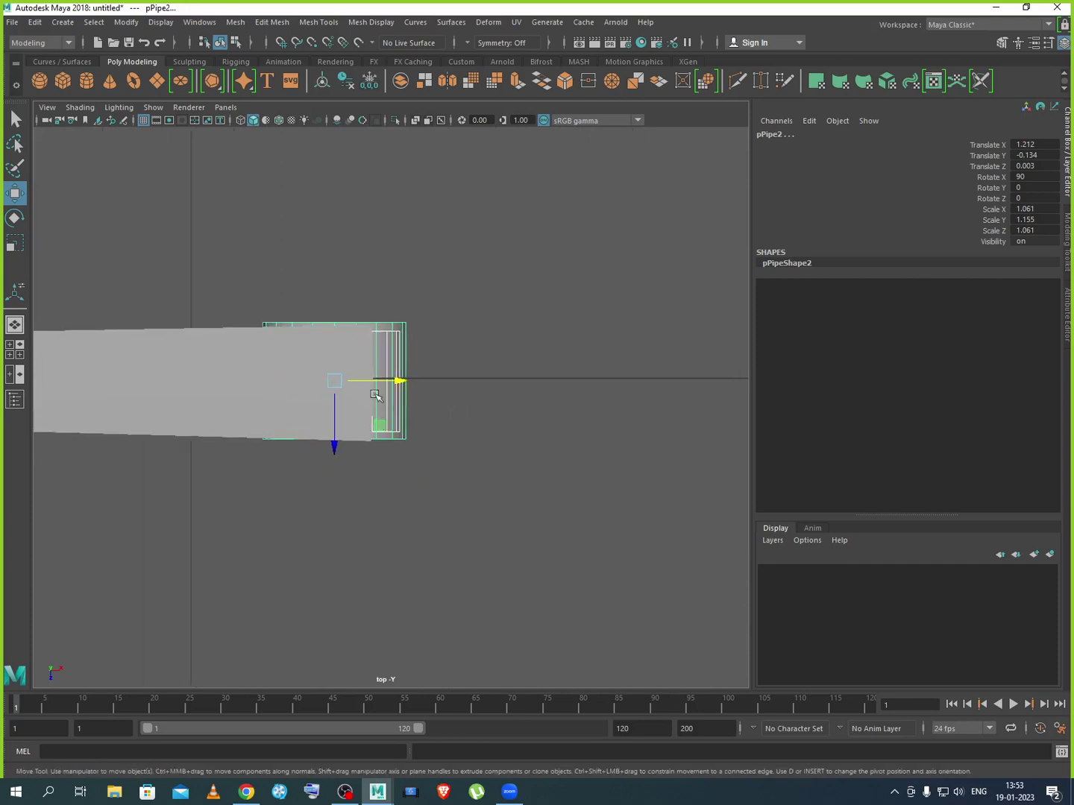
{"action": "left_click_drag", "start_coordinate": [389, 385], "coordinate": [401, 382]}
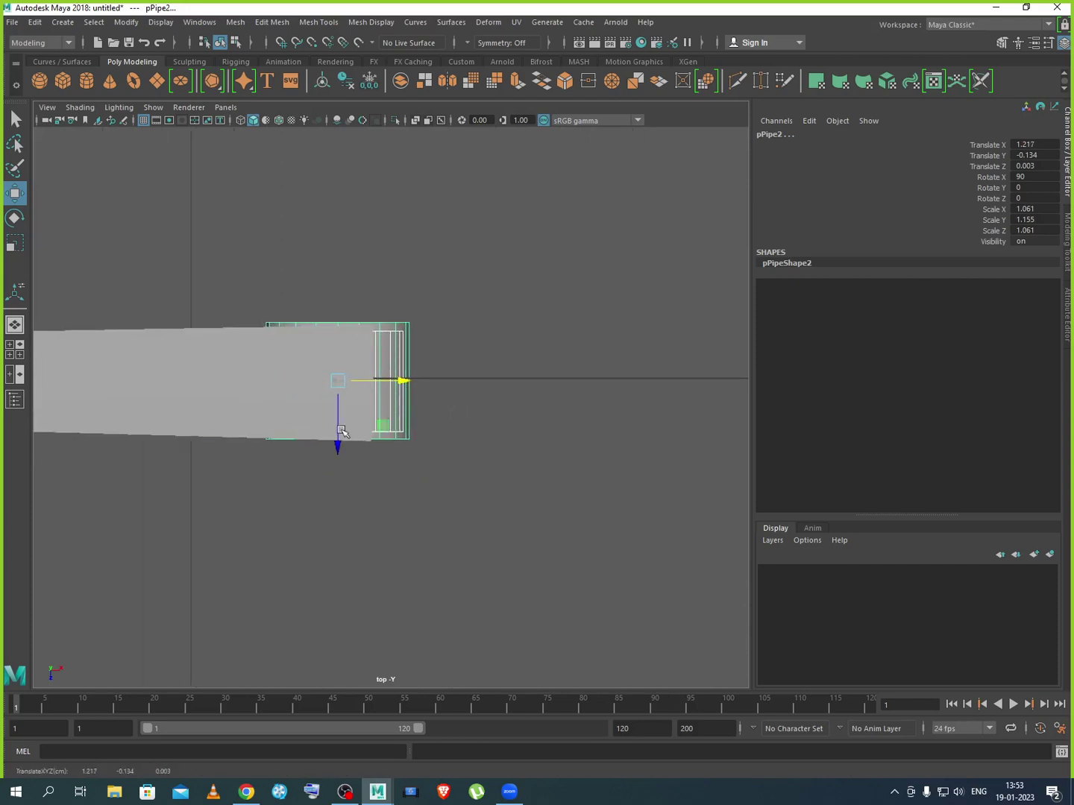
{"action": "left_click_drag", "start_coordinate": [338, 431], "coordinate": [338, 432]}
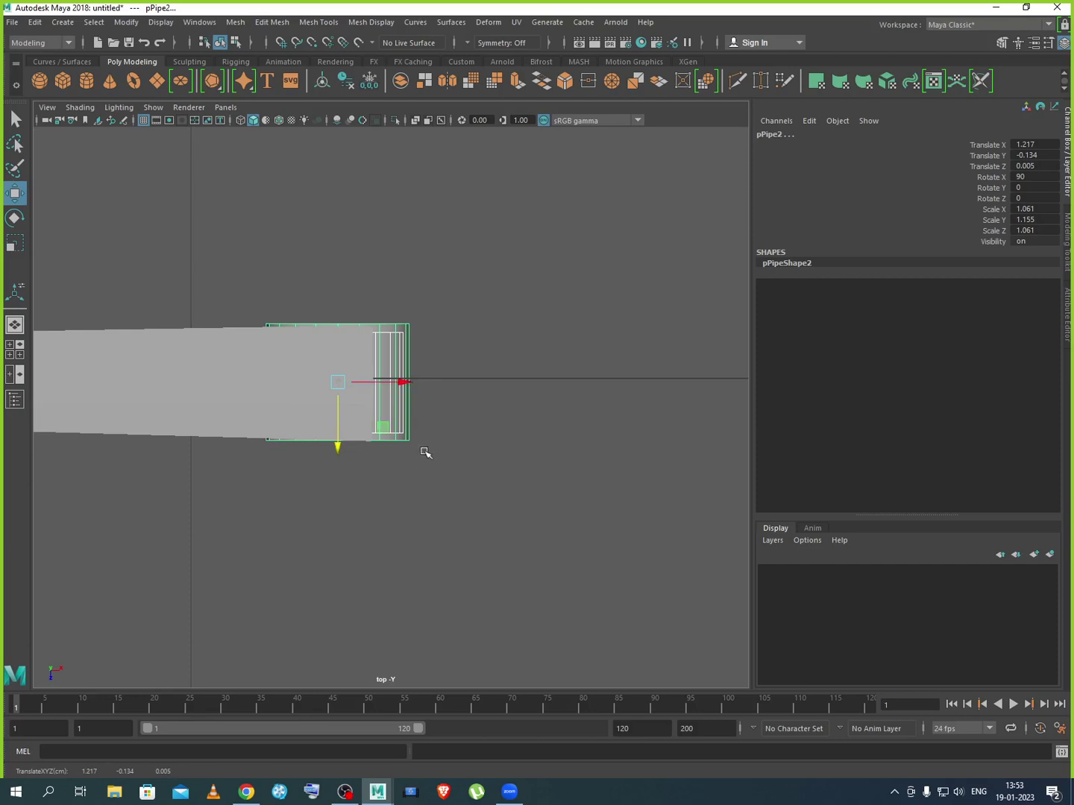
Examine the wheel's placement under the leg in the perspective view, and return to the top view with the wheel pipes selected
{"action": "key", "text": "space"}
{"action": "key", "text": "space"}
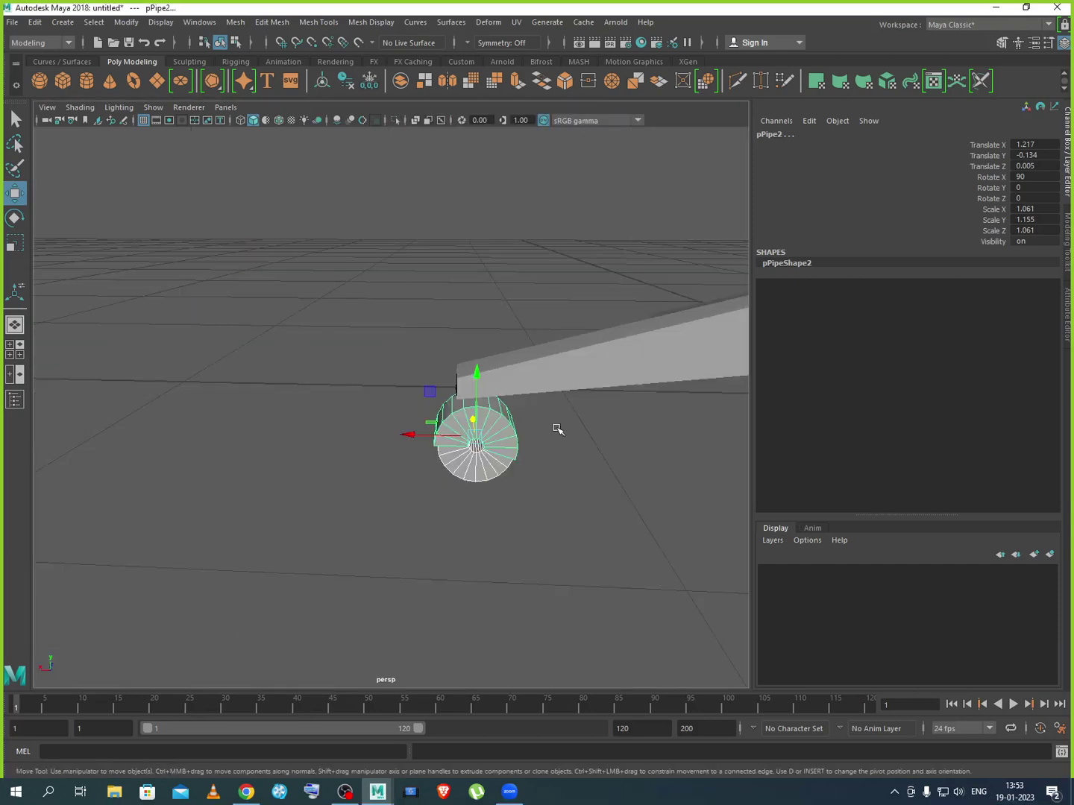
{"action": "left_click", "coordinate": [548, 472]}
{"action": "left_click_drag", "start_coordinate": [549, 472], "coordinate": [436, 498], "text": "alt"}
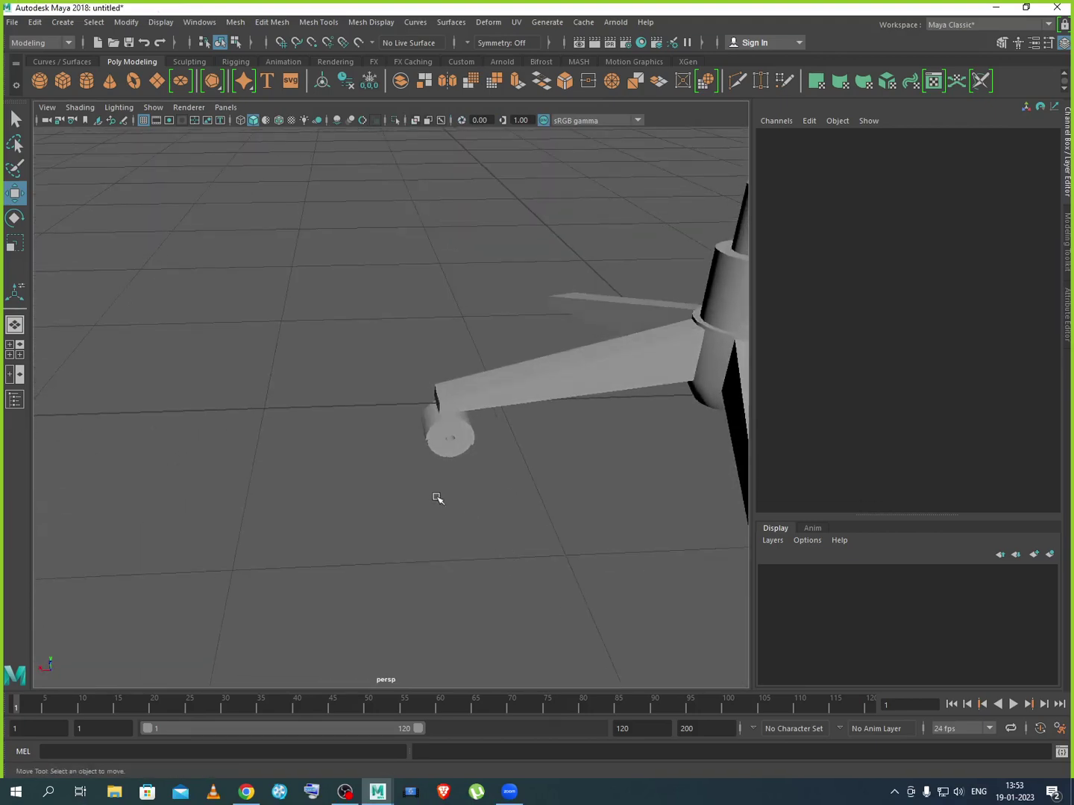
{"action": "scroll", "coordinate": [405, 430], "scroll_direction": "down", "scroll_amount": 3}
{"action": "left_click_drag", "start_coordinate": [405, 430], "coordinate": [486, 471]}
{"action": "key", "text": "space"}
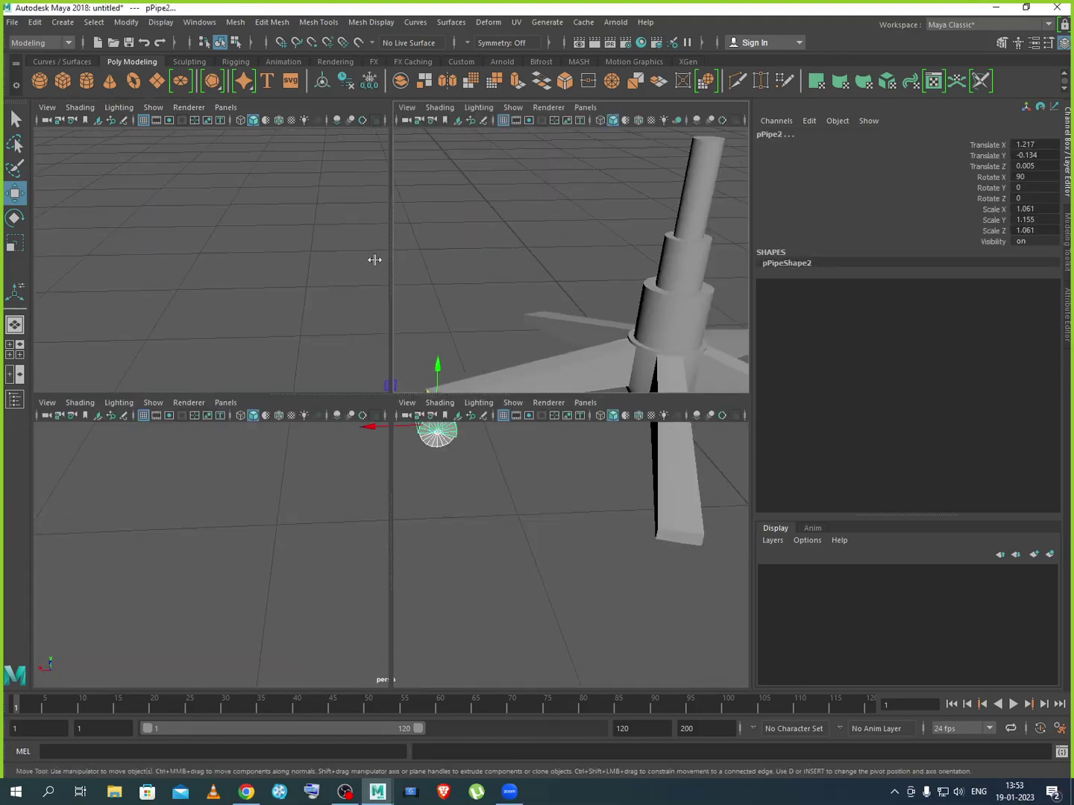
{"action": "key", "text": "space"}
{"action": "scroll", "coordinate": [410, 432], "scroll_direction": "down", "scroll_amount": 3}
{"action": "scroll", "coordinate": [378, 440], "scroll_direction": "up", "scroll_amount": 5}
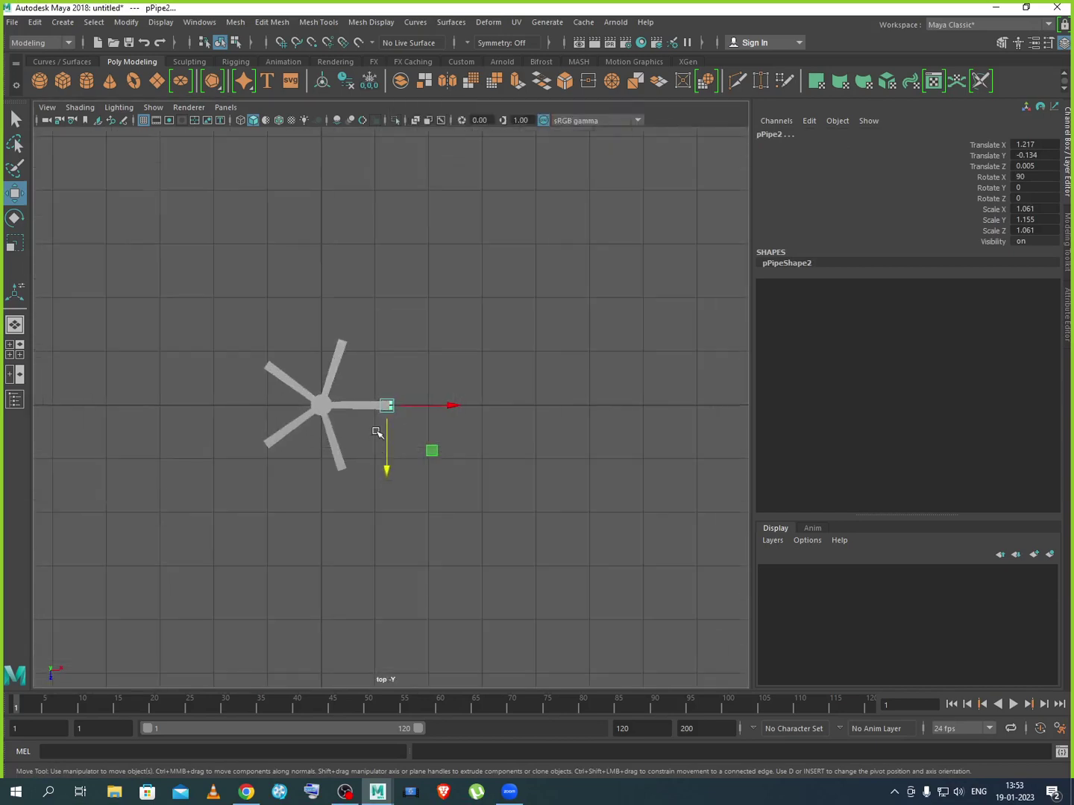
Group the wheel parts at the end of the horizontal leg
{"action": "left_click", "coordinate": [410, 420]}
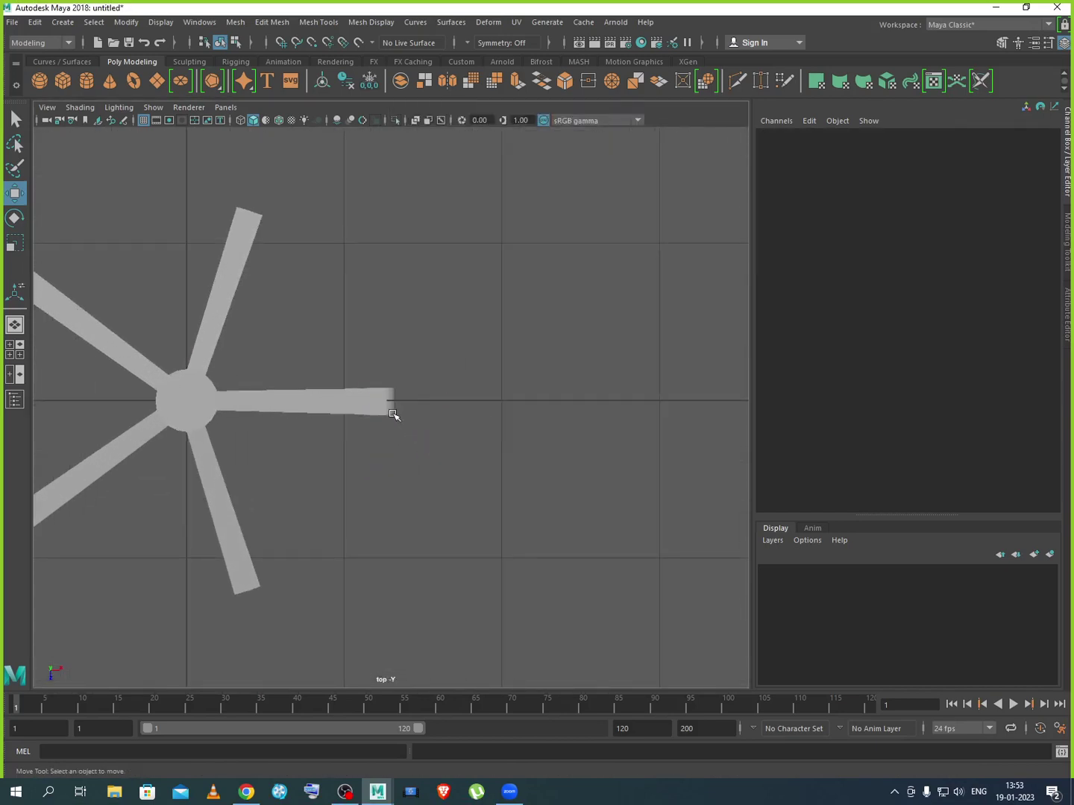
{"action": "left_click", "coordinate": [393, 411]}
{"action": "key", "text": "ctrl+g"}
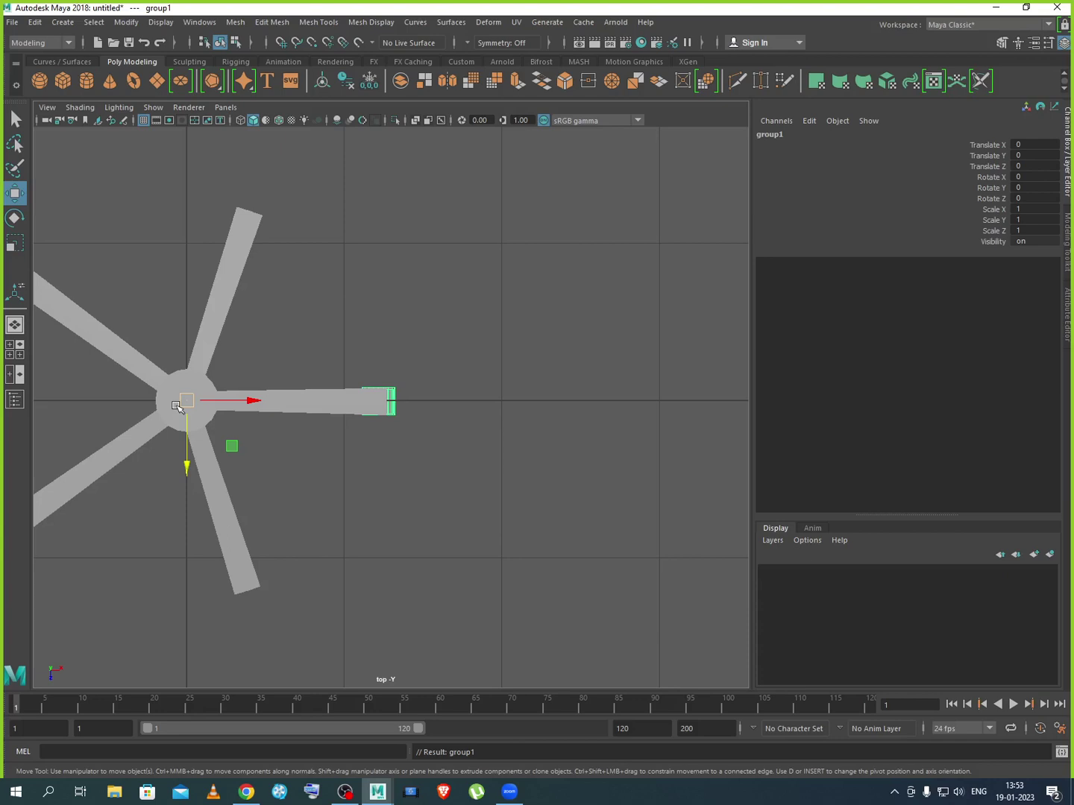
Shift the wheel group's pivot along X toward the leg, and bring it back to the hub's centre
{"action": "key", "text": "d"}
{"action": "left_click_drag", "start_coordinate": [239, 401], "coordinate": [284, 403]}
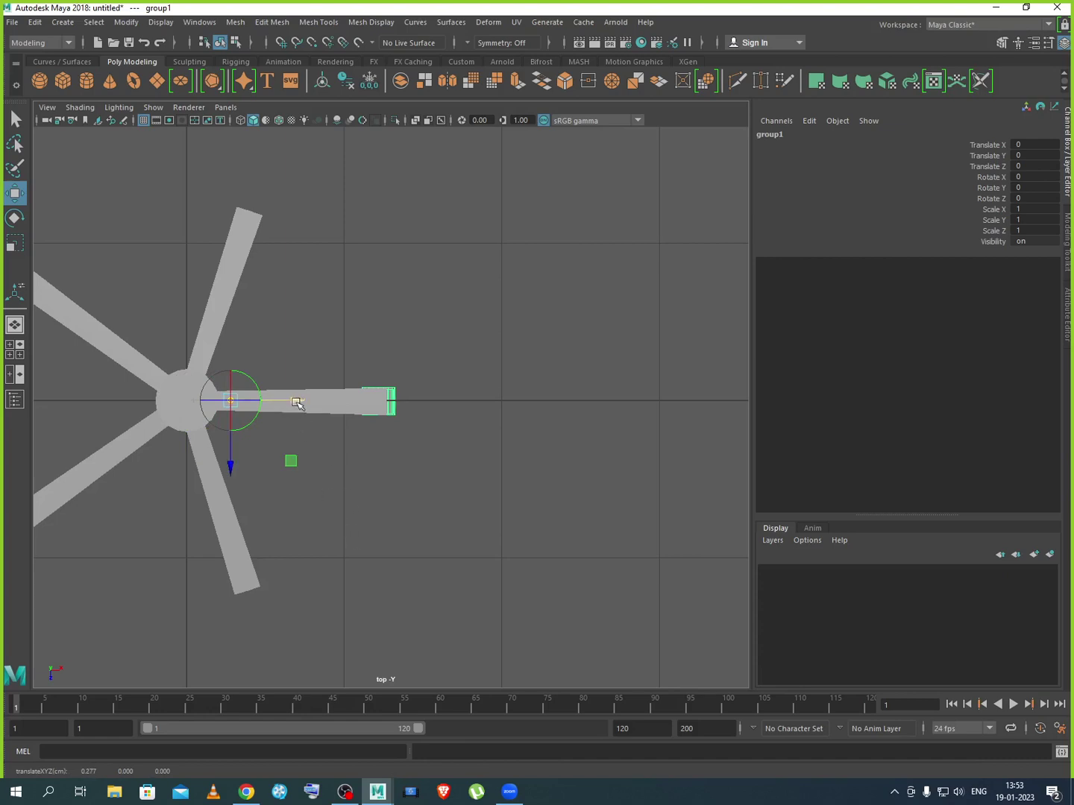
{"action": "left_click_drag", "start_coordinate": [297, 403], "coordinate": [252, 409]}
{"action": "key", "text": "d"}
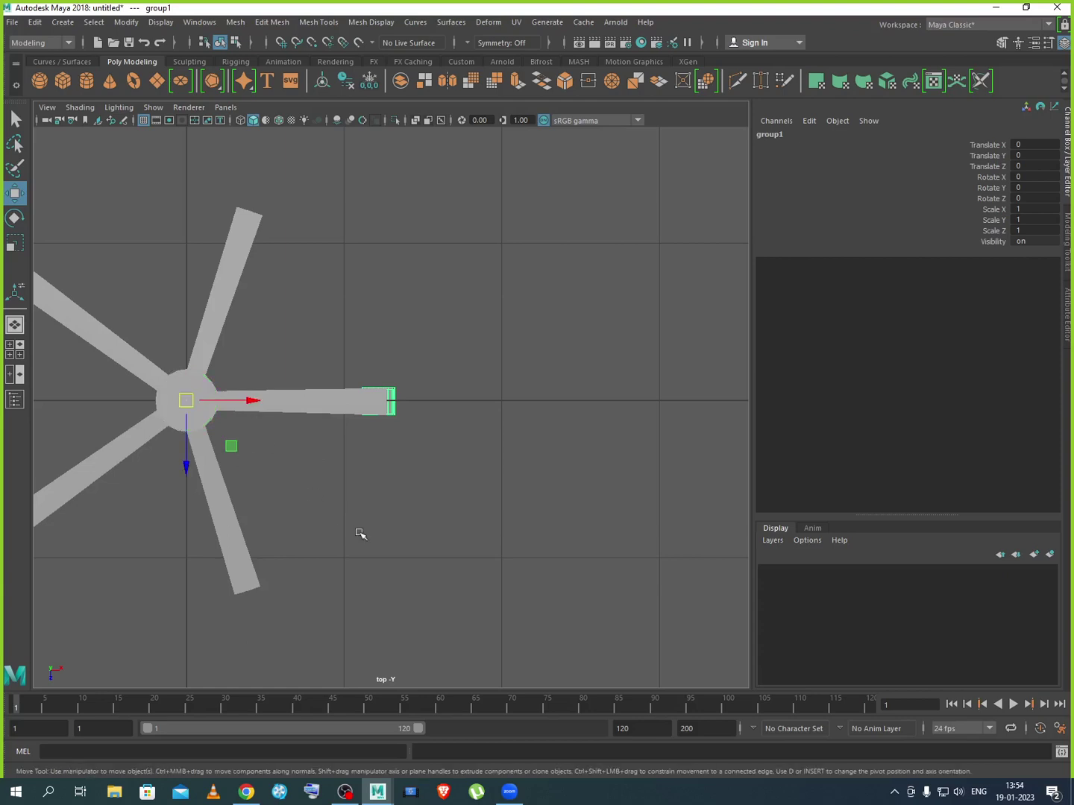
Try rotating the wheel group about -22° in Y around a pivot moved about 1.02 along Z, and undo both changes
{"action": "key", "text": "d"}
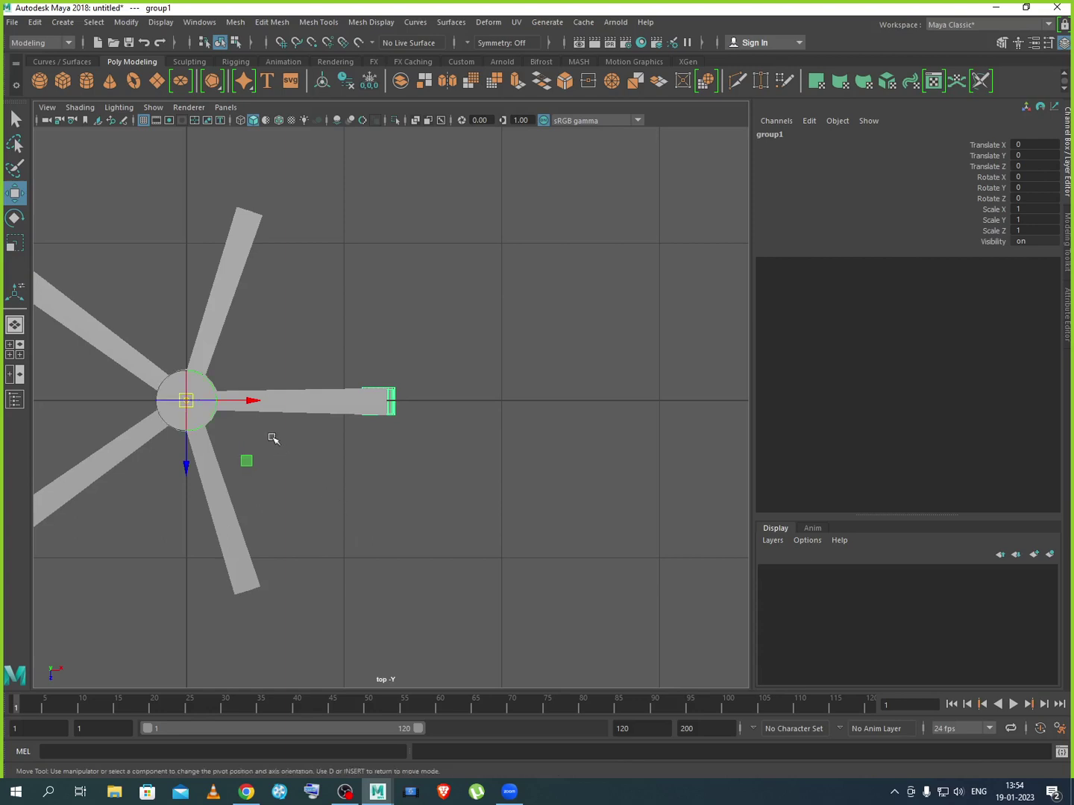
{"action": "left_click_drag", "start_coordinate": [186, 461], "coordinate": [213, 622]}
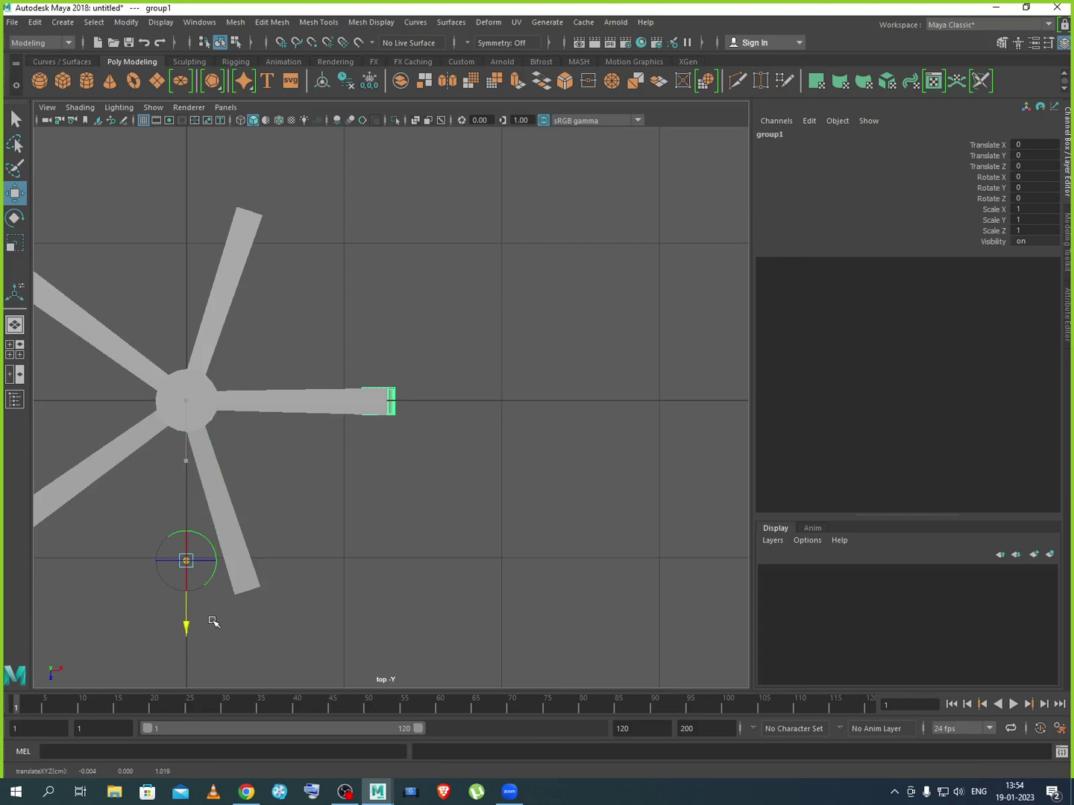
{"action": "key", "text": "d"}
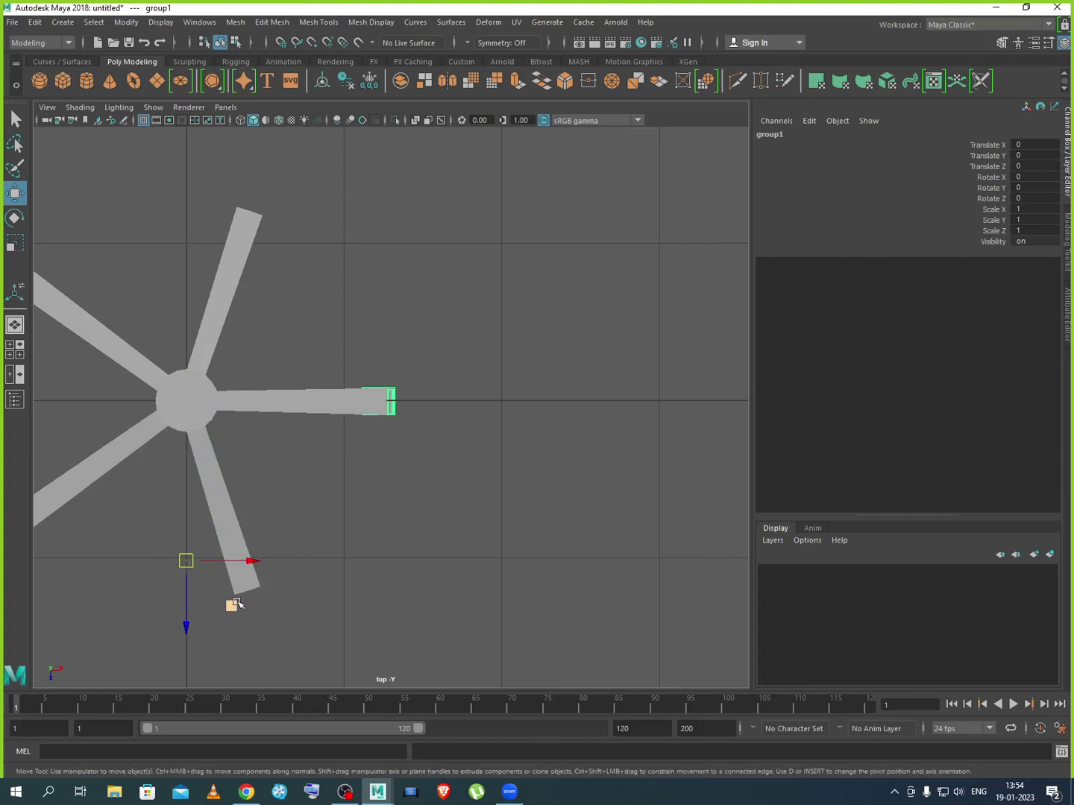
{"action": "key", "text": "e"}
{"action": "mouse_move", "coordinate": [232, 527]}
{"action": "left_mouse_down"}
{"action": "mouse_move", "coordinate": [248, 585]}
{"action": "mouse_move", "coordinate": [245, 508]}
{"action": "mouse_move", "coordinate": [249, 537]}
{"action": "left_mouse_up"}
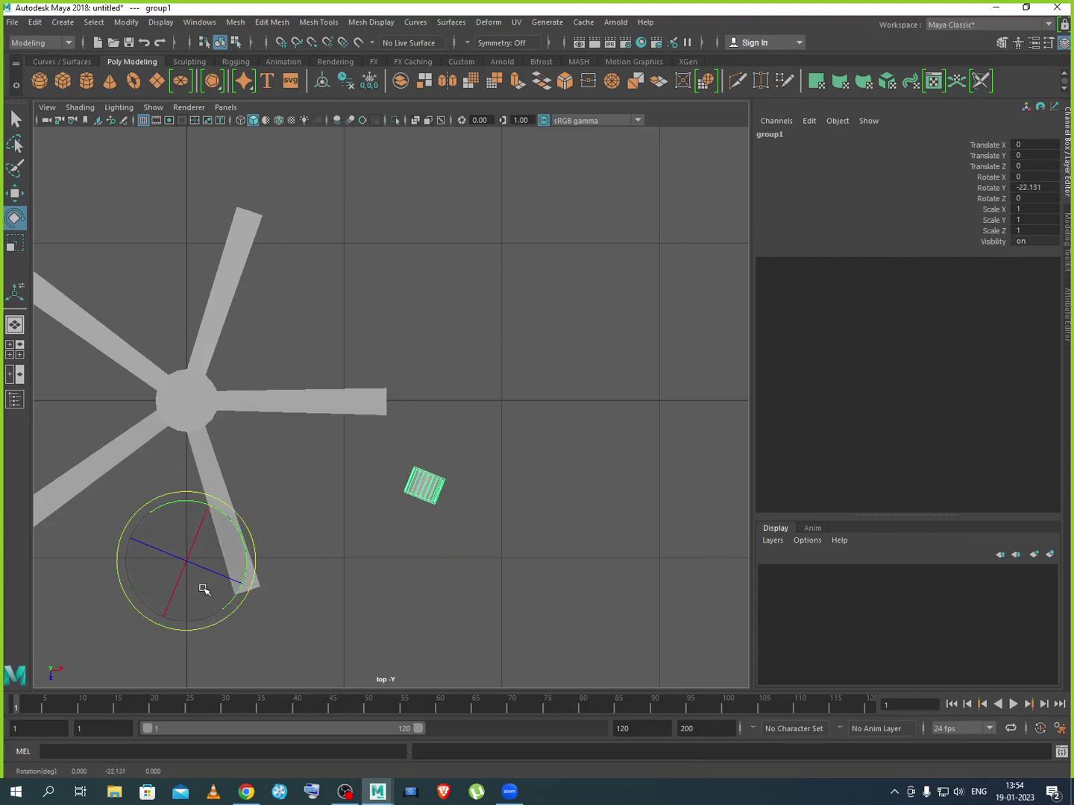
{"action": "key", "text": "ctrl+z"}
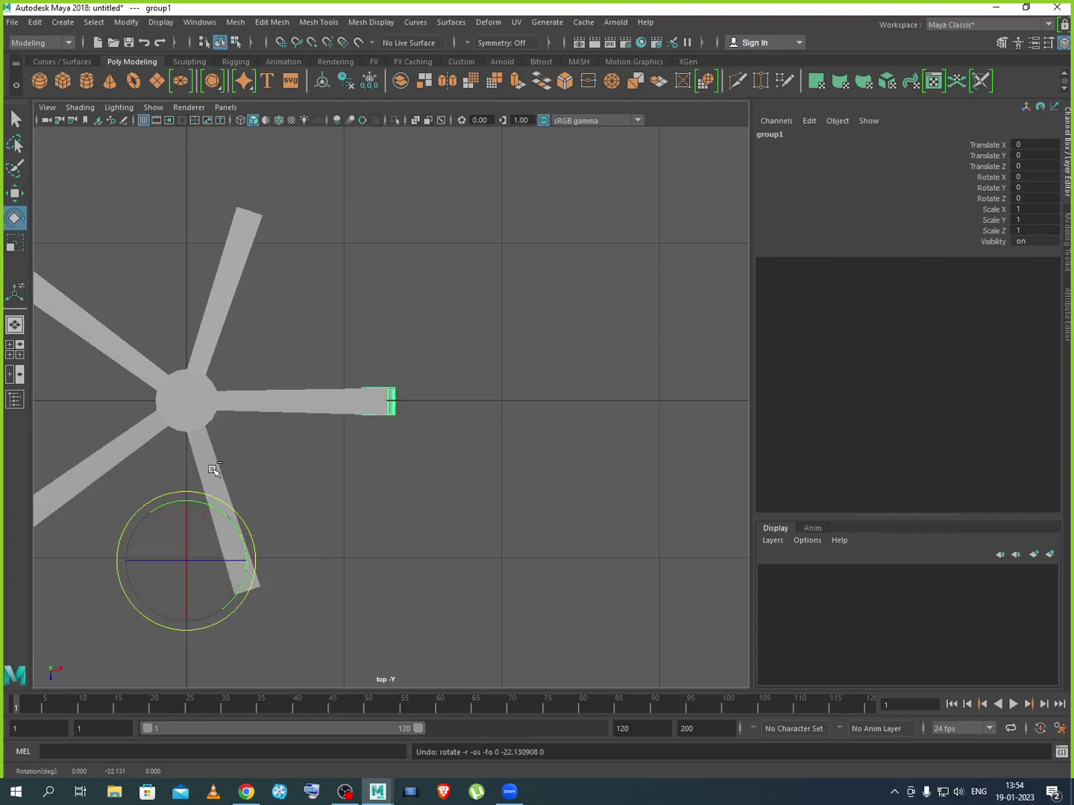
{"action": "key", "text": "ctrl+z"}
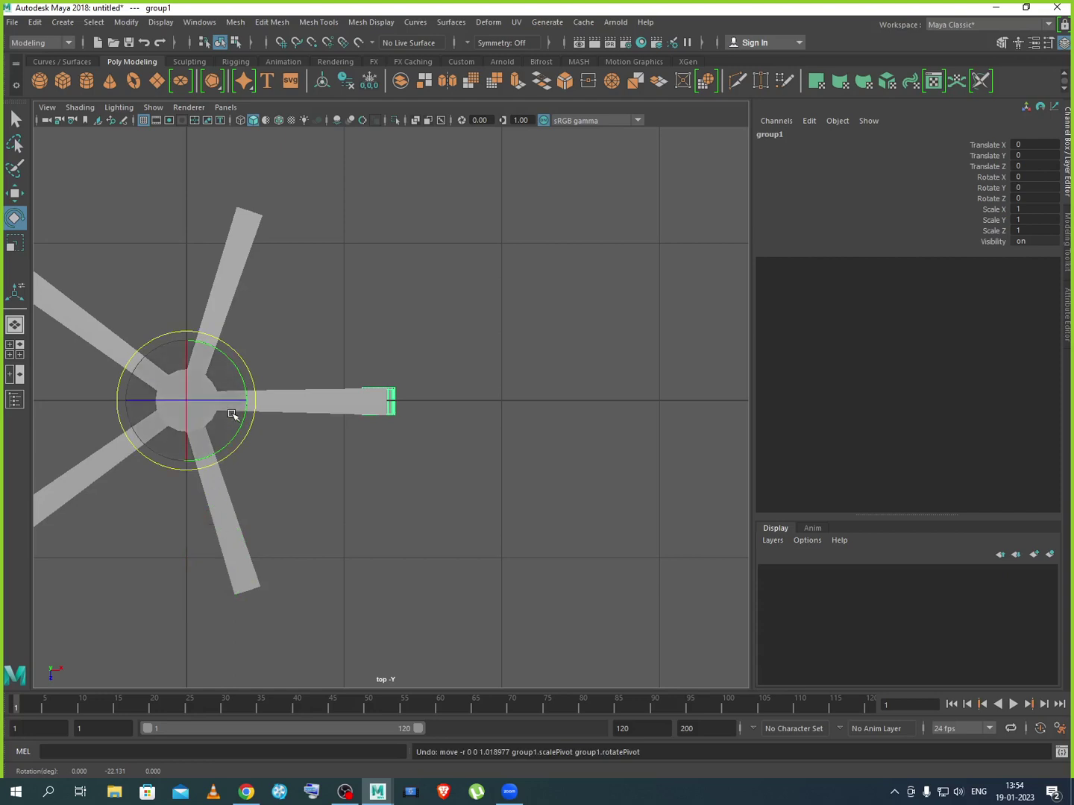
Duplicate the wheel group and rotate the copy about 71.35° in Y around the hub, onto the adjacent leg
{"action": "key", "text": "ctrl+d"}
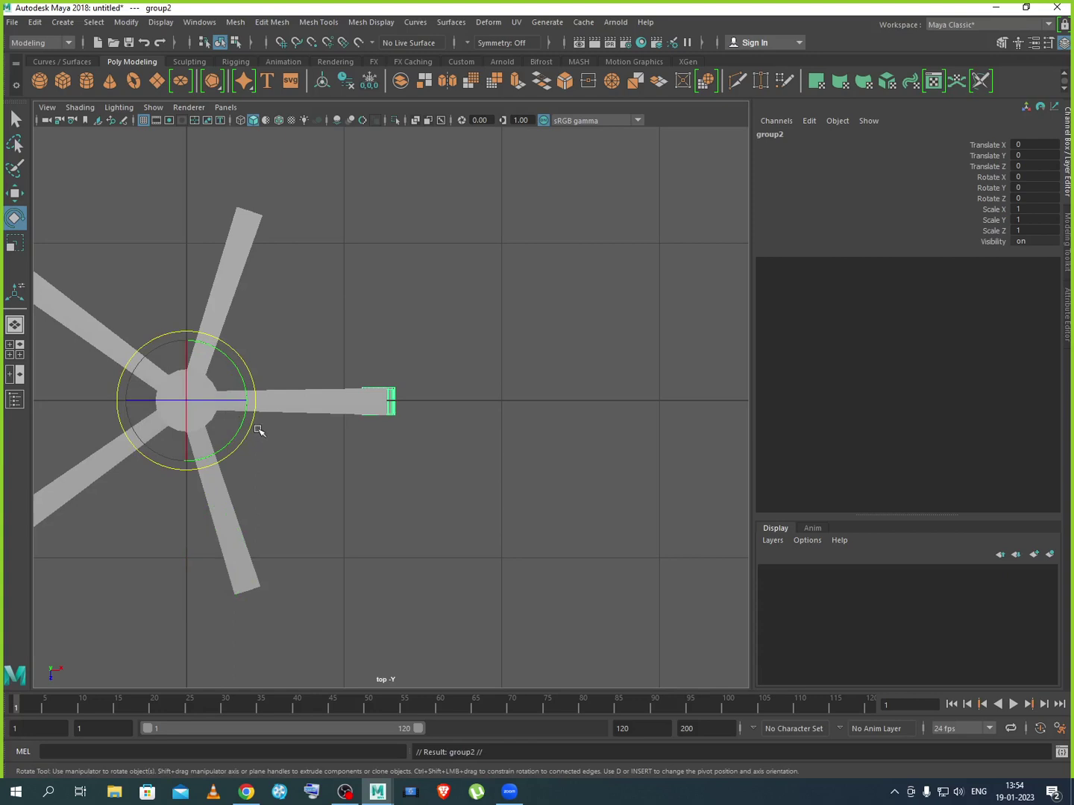
{"action": "left_click_drag", "start_coordinate": [240, 381], "coordinate": [186, 296]}
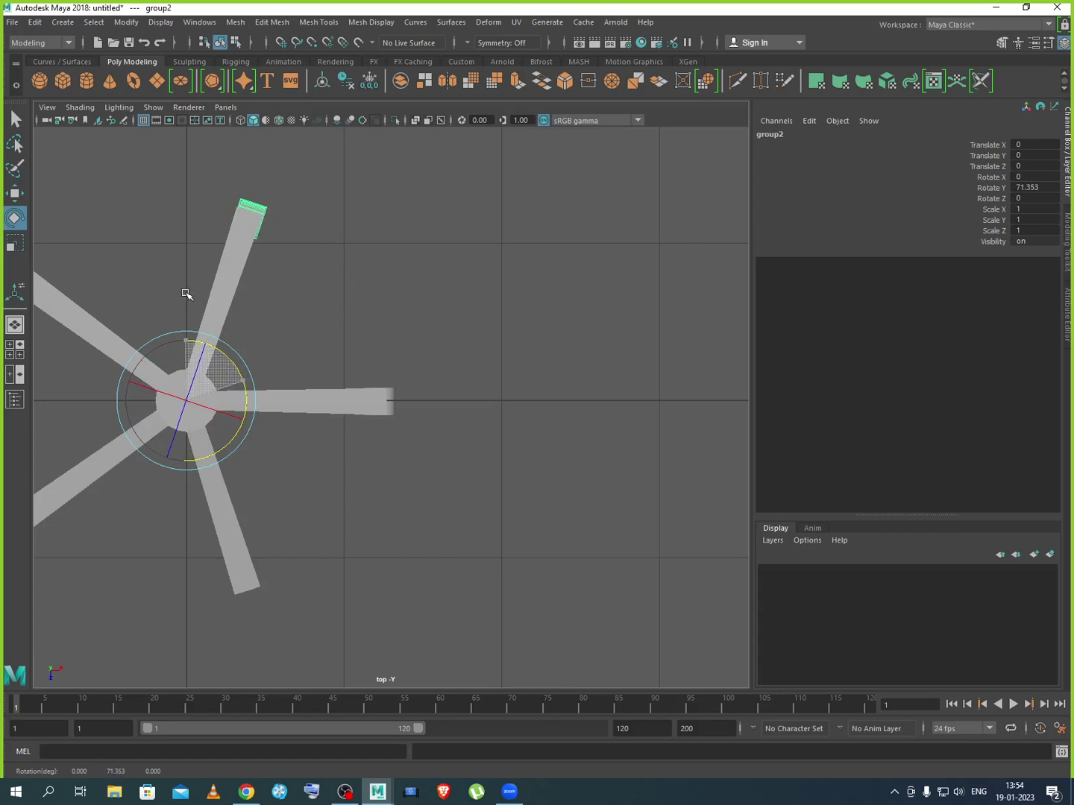
{"action": "left_click_drag", "start_coordinate": [186, 294], "coordinate": [186, 293]}
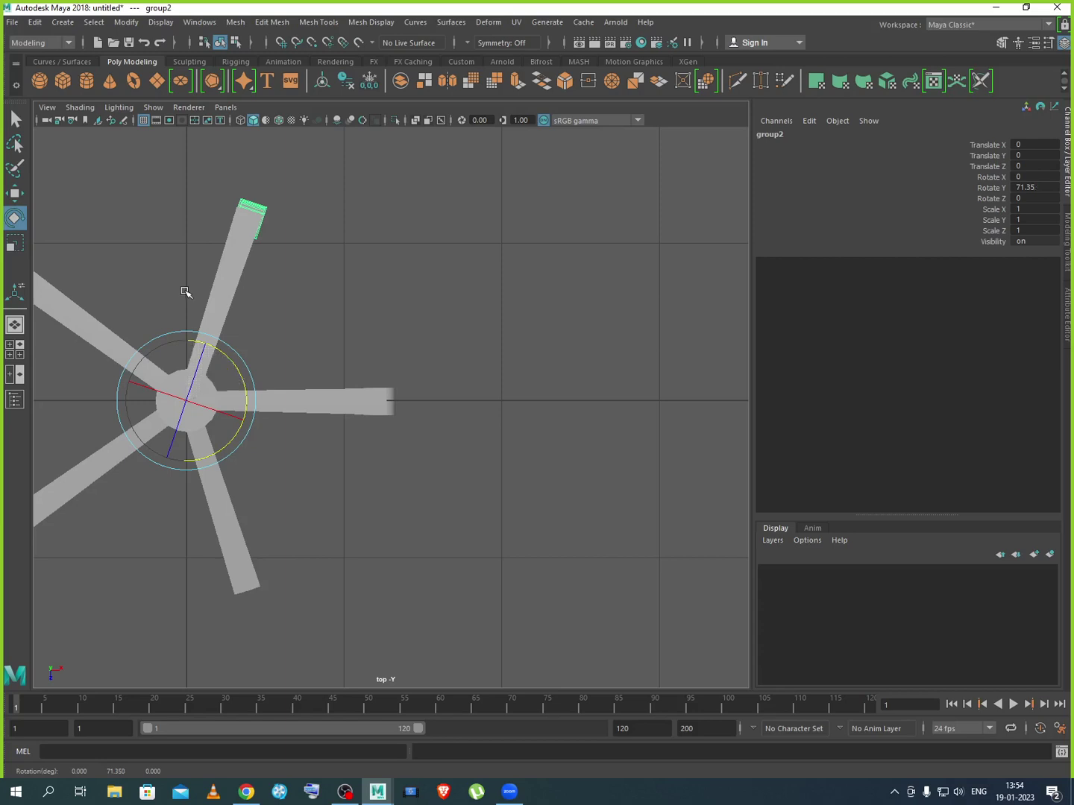
Try Rotate Y values of 72, 71 and 71.2 on the copied wheel group, and settle on 71.6
{"action": "left_click", "coordinate": [1034, 188]}
{"action": "type", "text": "72"}
{"action": "key", "text": "Return"}
{"action": "key", "text": "Return"}
{"action": "type", "text": "71"}
{"action": "key", "text": "Return"}
{"action": "type", "text": "71.2"}
{"action": "key", "text": "Return"}
{"action": "type", "text": "7"}
{"action": "key", "text": "Return"}
{"action": "type", "text": "71.6"}
{"action": "key", "text": "Return"}
Select the duplicated wheel group on the adjacent leg and delete it
{"action": "left_click", "coordinate": [398, 447]}
{"action": "left_click", "coordinate": [249, 200]}
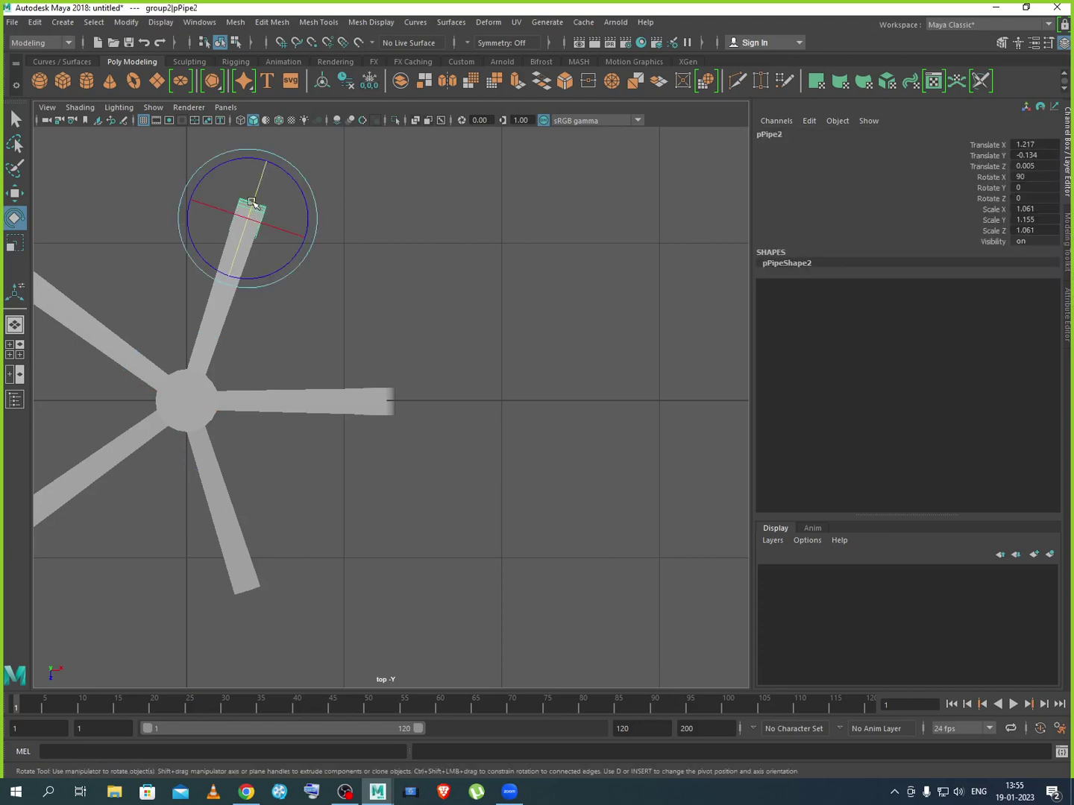
{"action": "key", "text": "Up"}
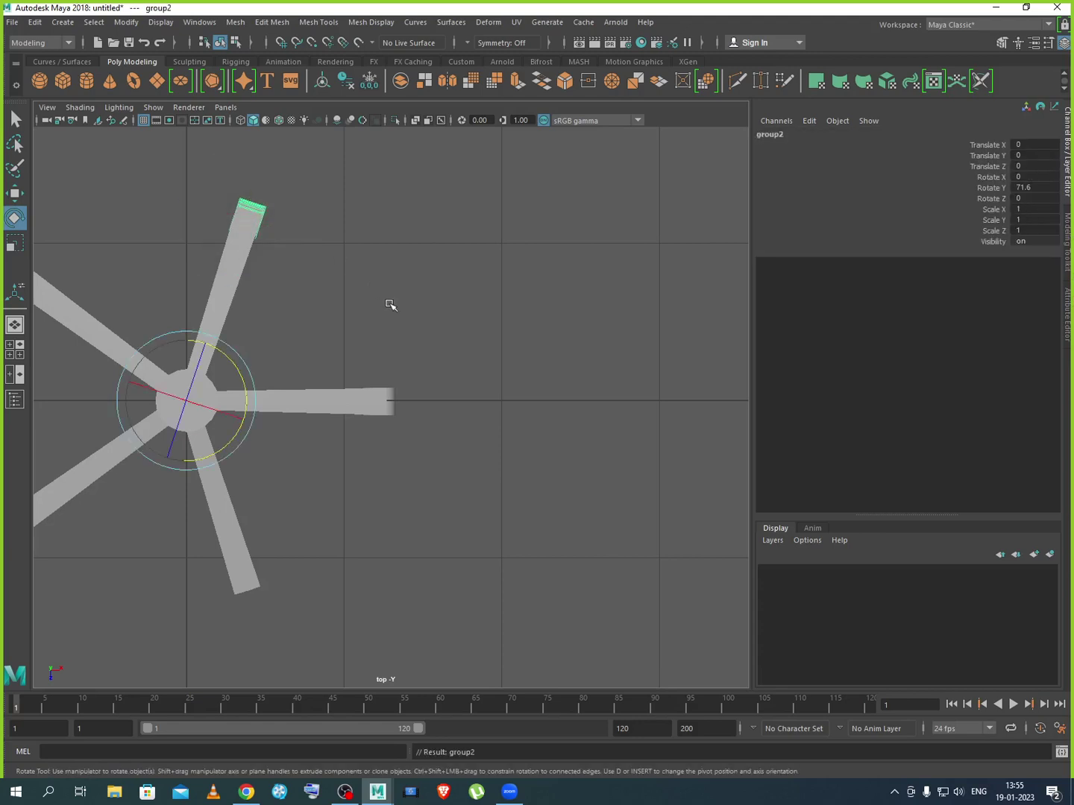
{"action": "left_click", "coordinate": [389, 305]}
{"action": "scroll", "coordinate": [393, 440], "scroll_direction": "up", "scroll_amount": 2}
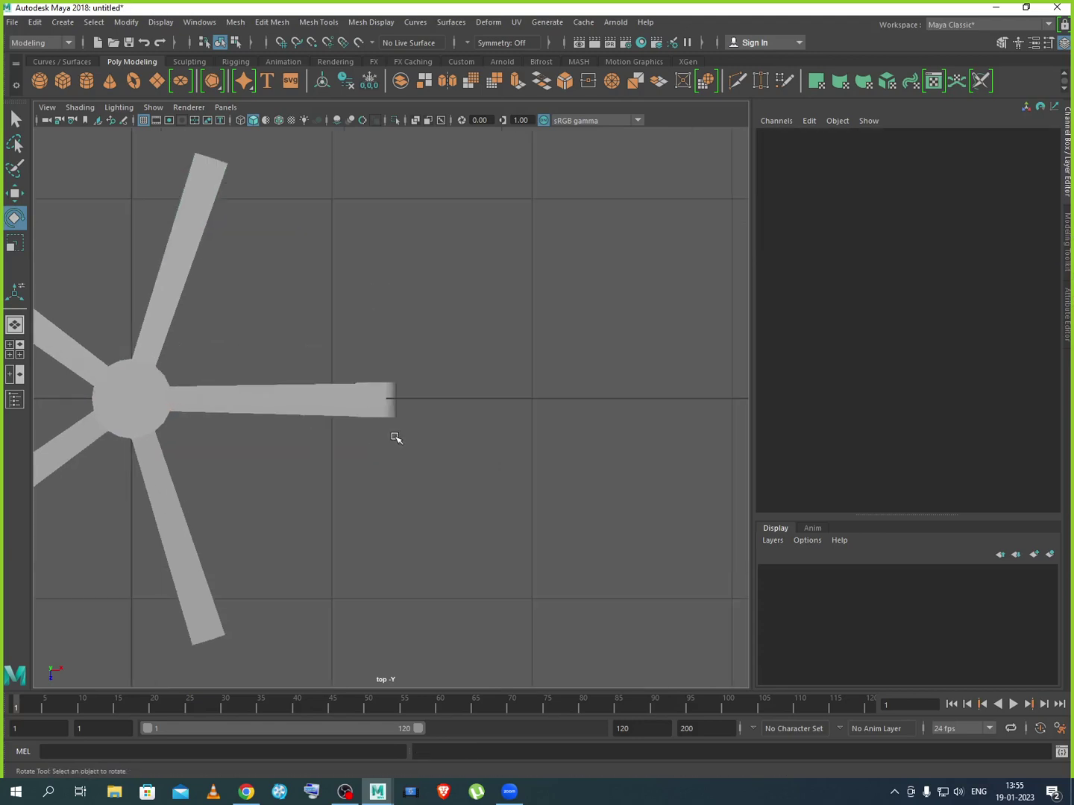
Create 4 instances of the original wheel group with Duplicate Special, rotating each copy 71.5° in Y
{"action": "left_click", "coordinate": [392, 408]}
{"action": "key", "text": "Up"}
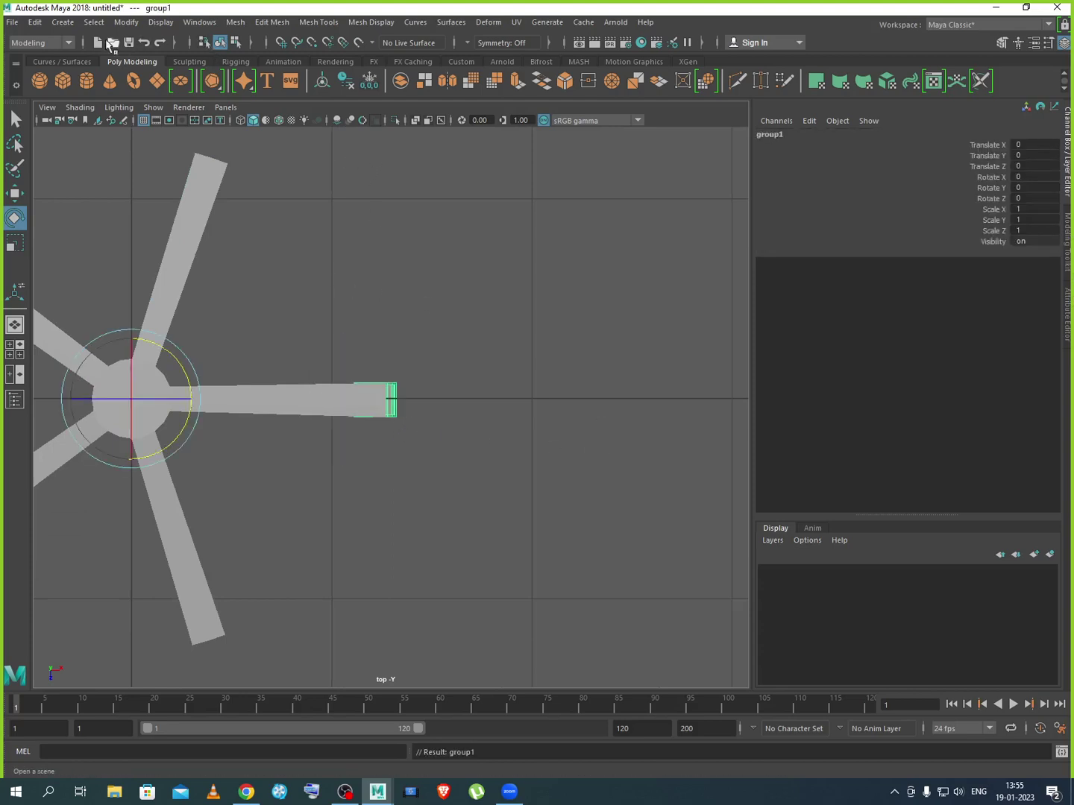
{"action": "left_click", "coordinate": [35, 23]}
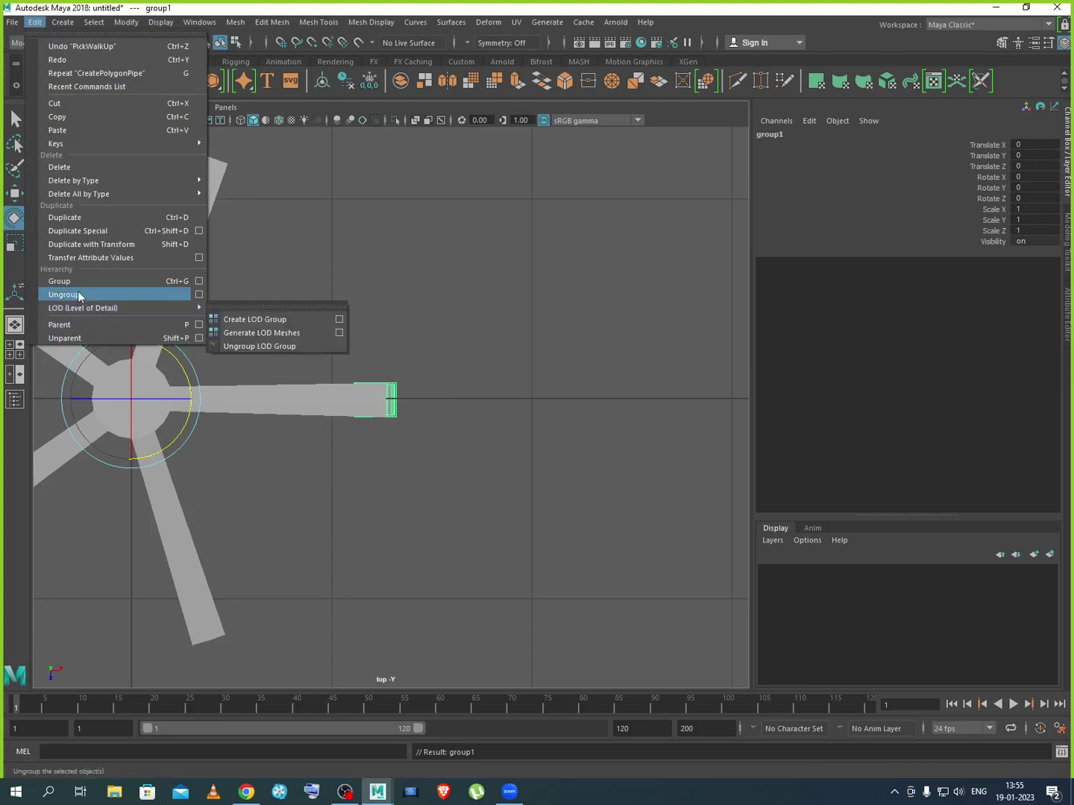
{"action": "left_click", "coordinate": [199, 231]}
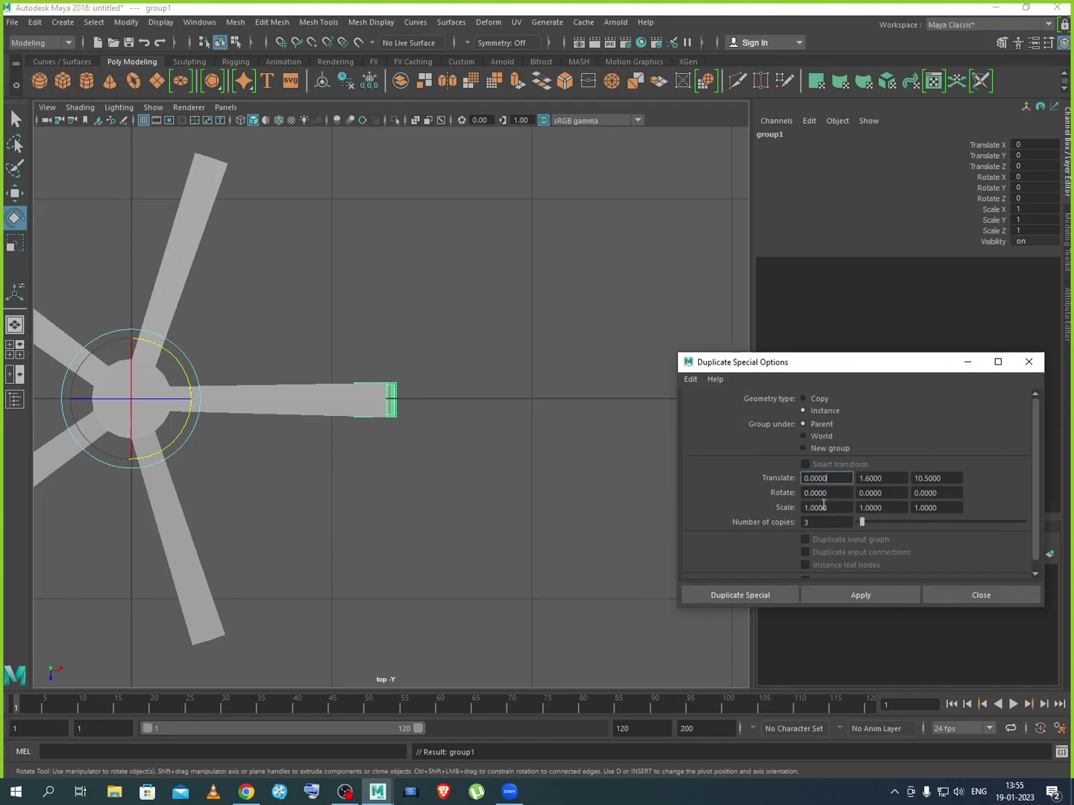
{"action": "left_click", "coordinate": [888, 493]}
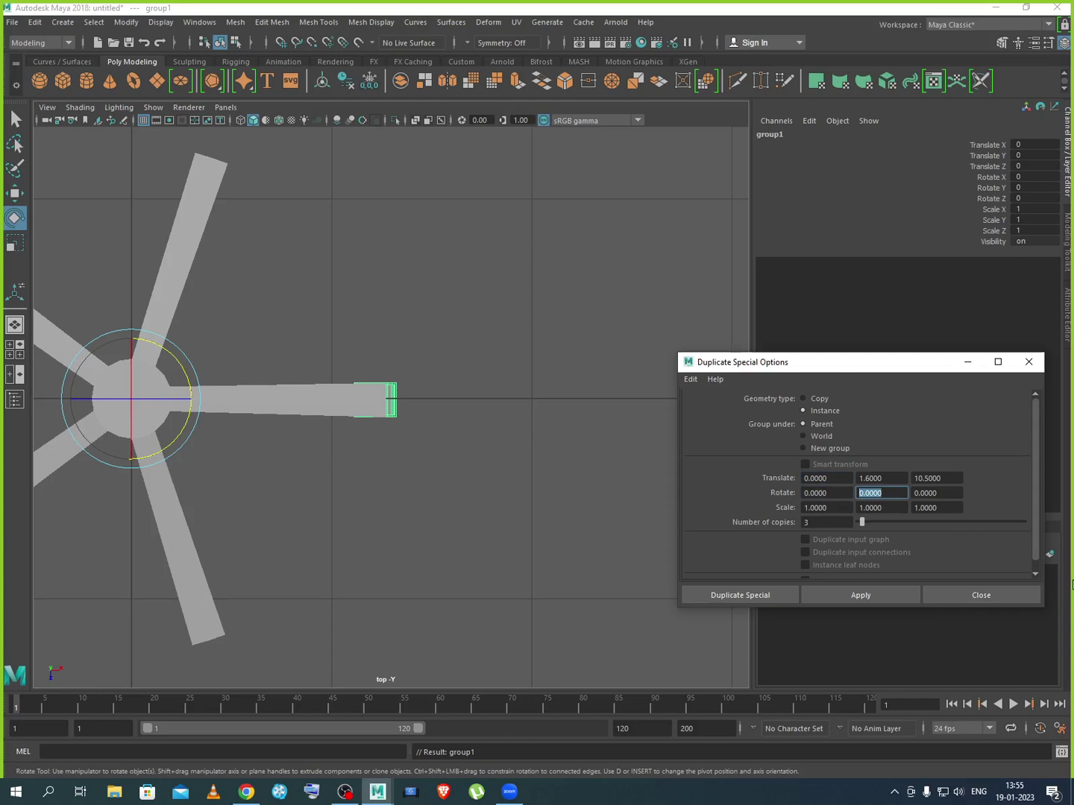
{"action": "type", "text": "71.5"}
{"action": "left_click", "coordinate": [871, 596]}
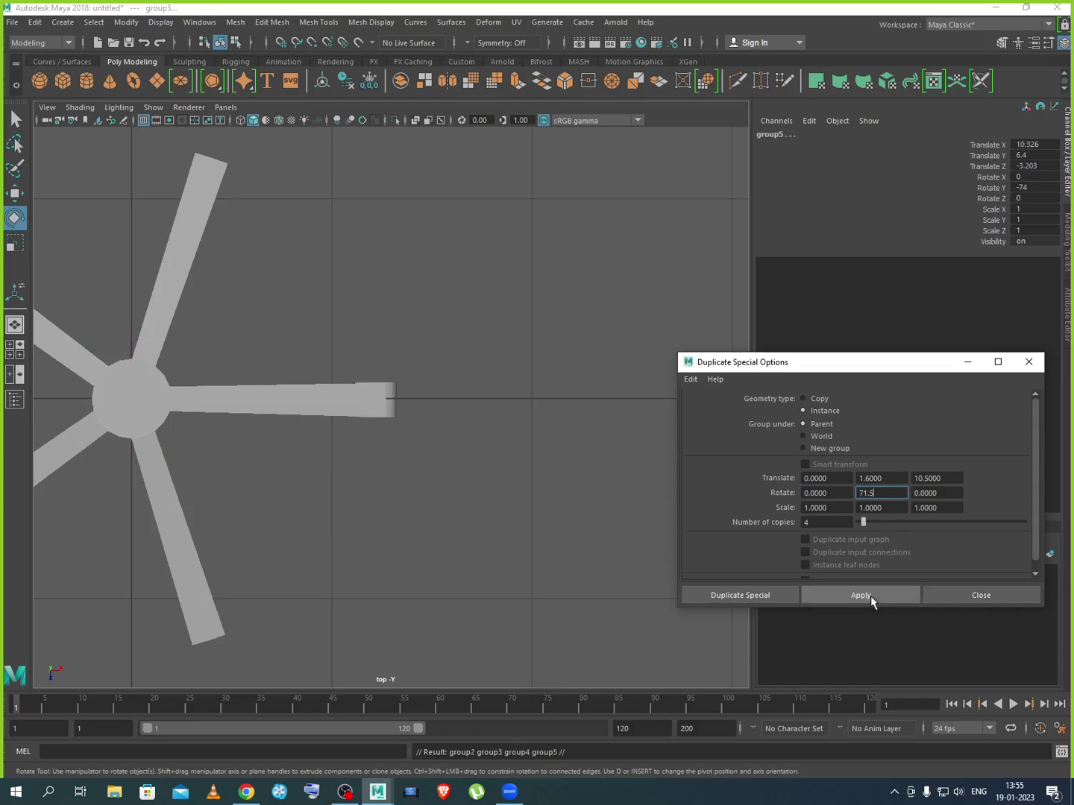
Close the Duplicate Special options and examine where the instanced wheel groups sit relative to the base in the perspective view
{"action": "left_click", "coordinate": [977, 596]}
{"action": "scroll", "coordinate": [614, 522], "scroll_direction": "down", "scroll_amount": 10}
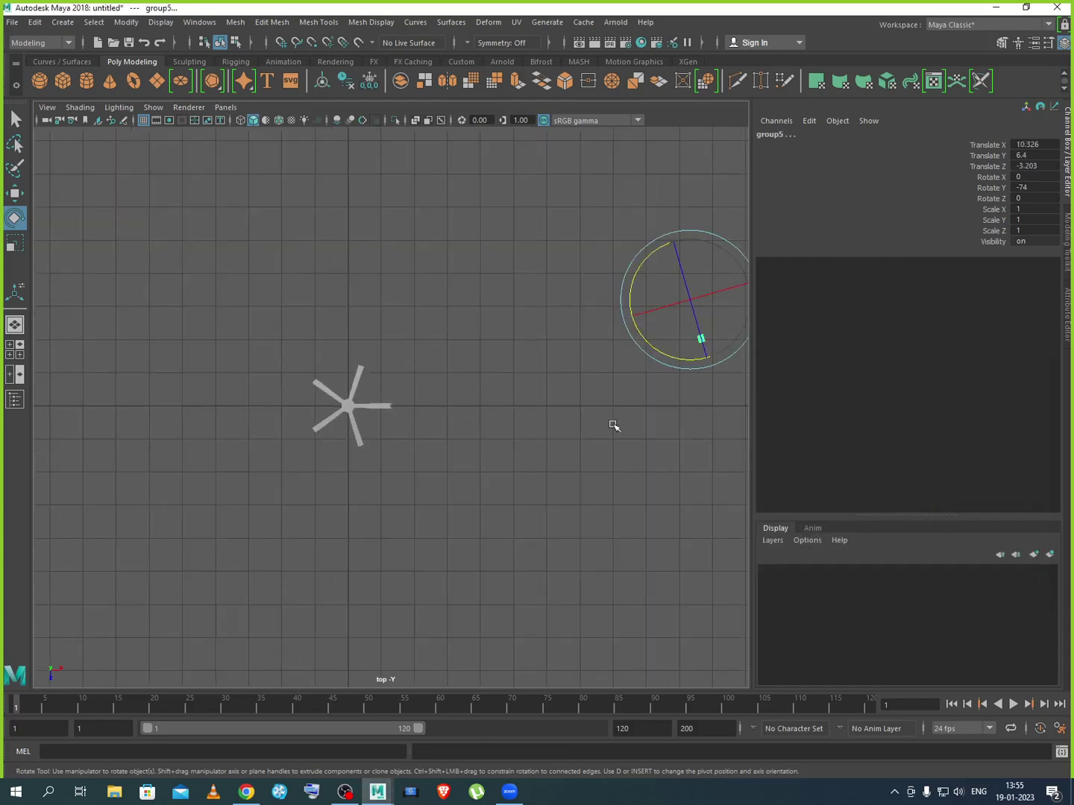
{"action": "key", "text": "space"}
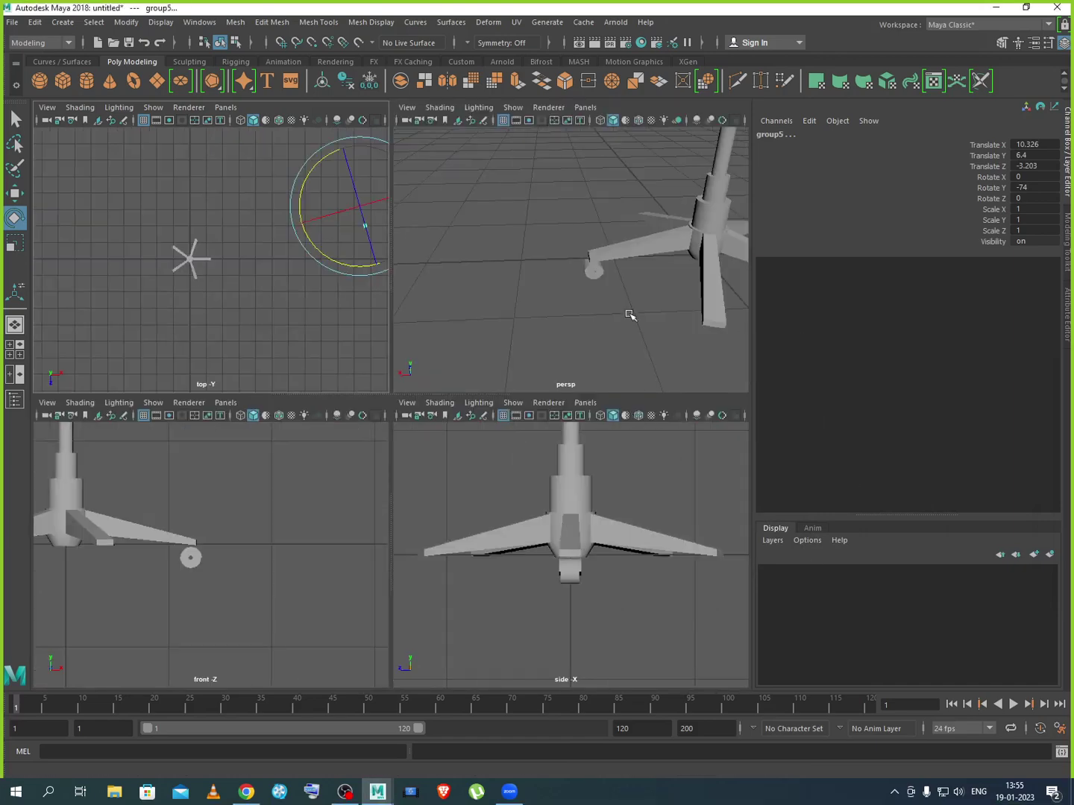
{"action": "key", "text": "space"}
{"action": "scroll", "coordinate": [606, 439], "scroll_direction": "down", "scroll_amount": 8}
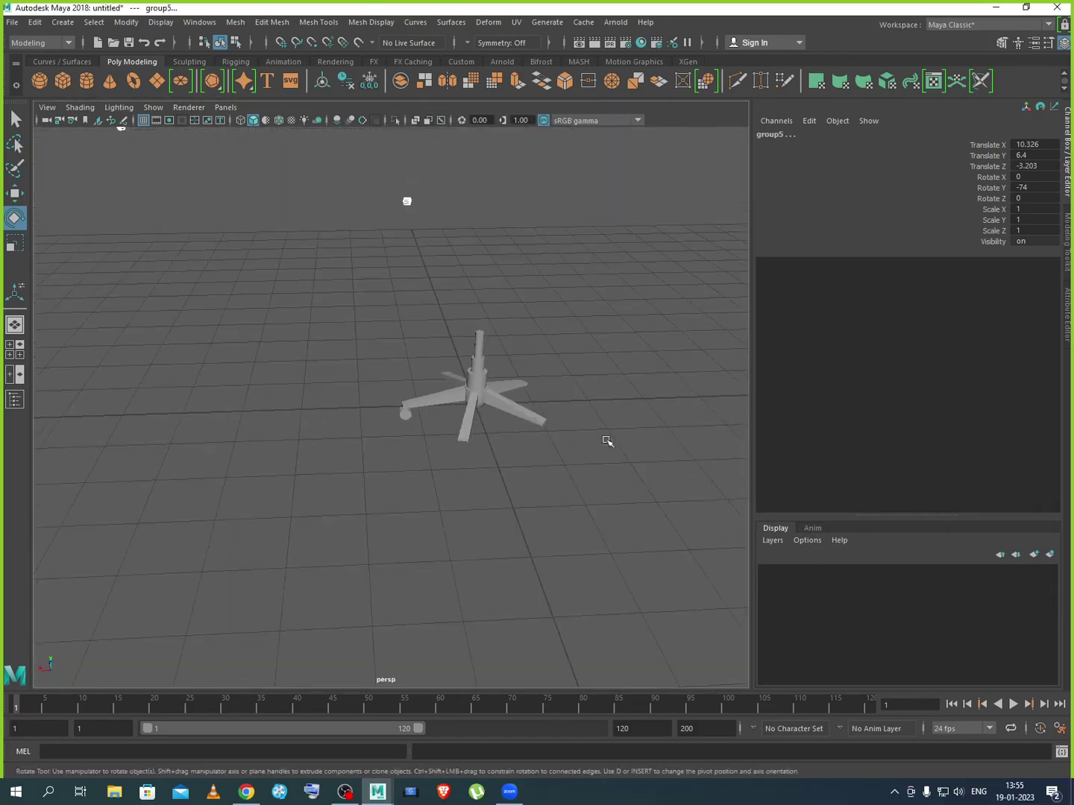
{"action": "scroll", "coordinate": [561, 458], "scroll_direction": "down", "scroll_amount": 3}
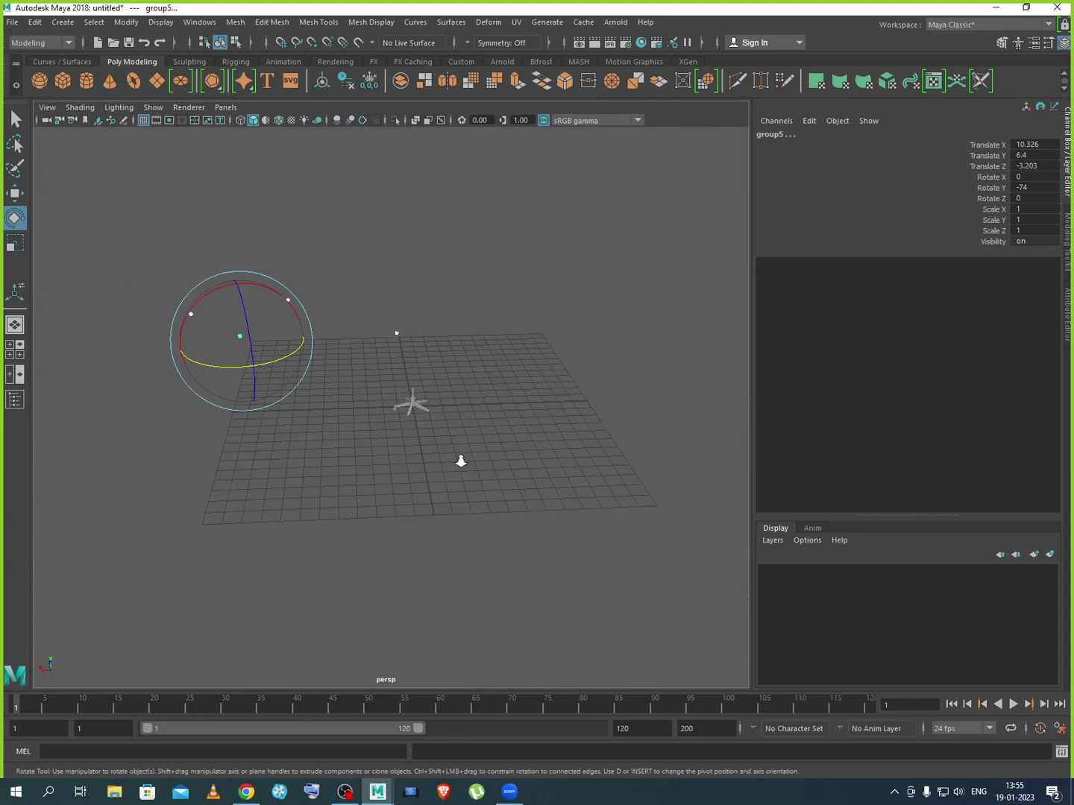
{"action": "scroll", "coordinate": [462, 464], "scroll_direction": "down", "scroll_amount": 3}
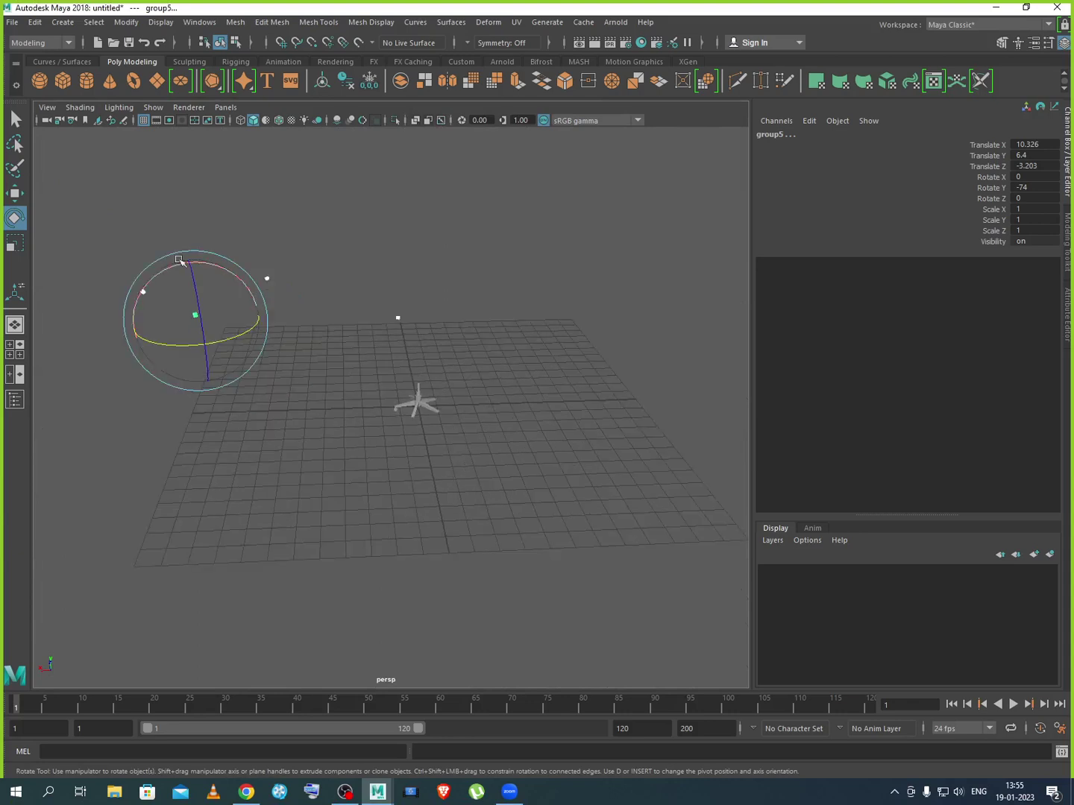
Select the misplaced wheel copies around the base and undo the Duplicate Special instances, back to the single original wheel group
{"action": "left_click_drag", "start_coordinate": [105, 234], "coordinate": [442, 353]}
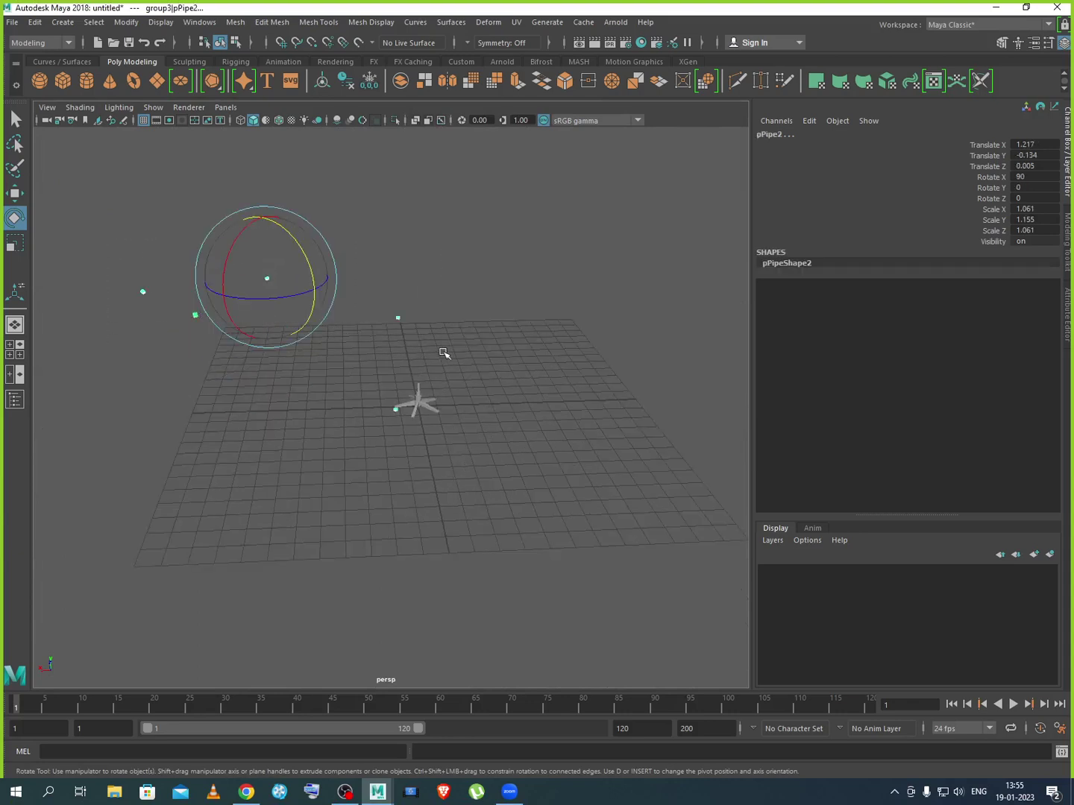
{"action": "left_click", "coordinate": [157, 268]}
{"action": "left_click_drag", "start_coordinate": [99, 239], "coordinate": [413, 346]}
{"action": "key", "text": "ctrl+z"}
{"action": "key", "text": "ctrl+z"}
{"action": "key", "text": "ctrl+z"}
{"action": "key", "text": "ctrl+z"}
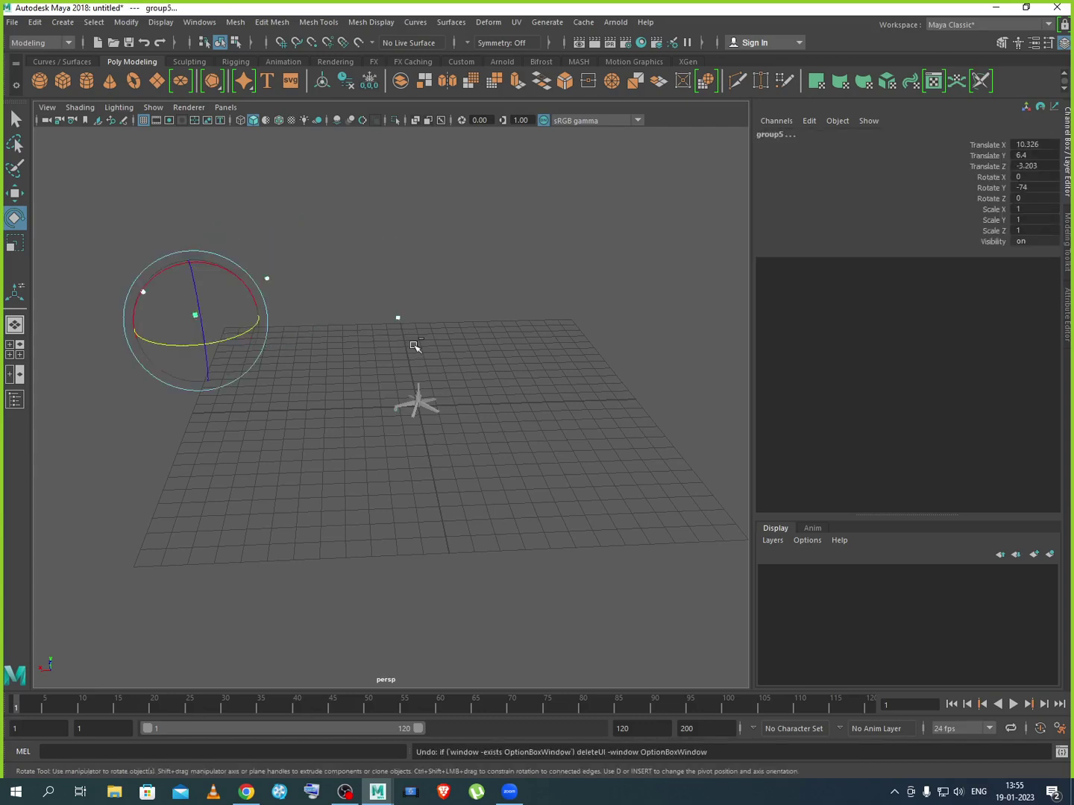
{"action": "key", "text": "ctrl+z"}
Duplicate the original wheel group in the top view and rotate the copy about 71° in Y onto the adjacent leg
{"action": "key", "text": "space"}
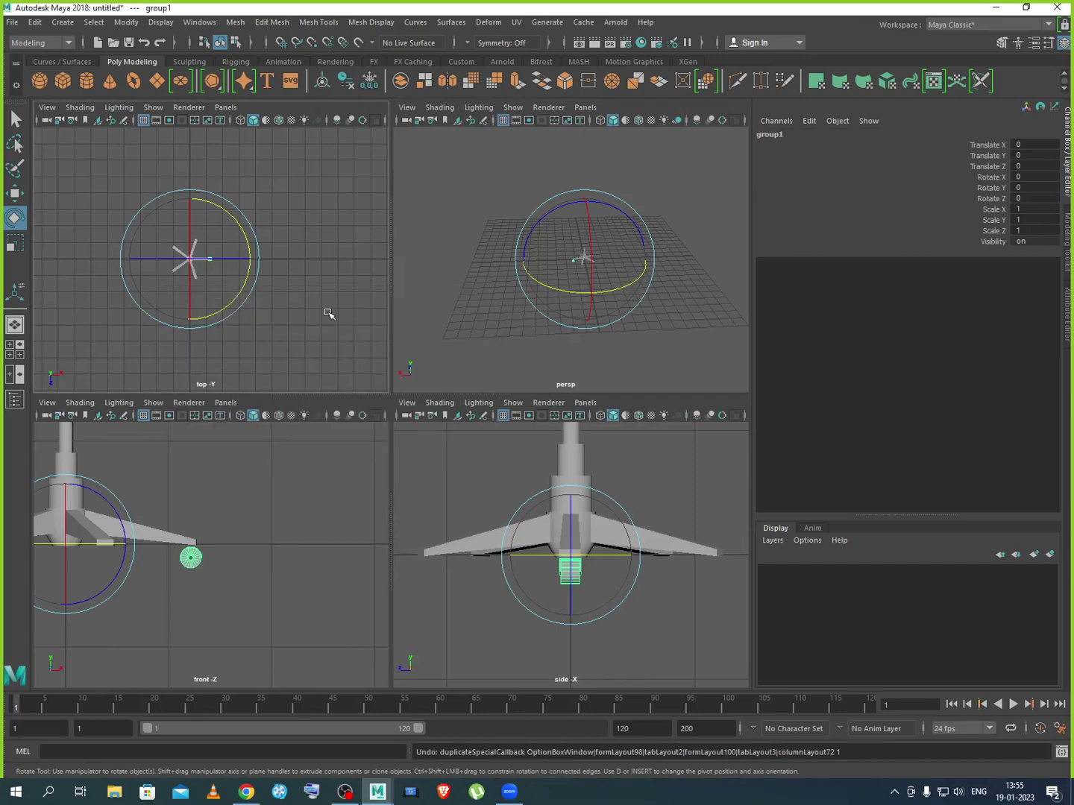
{"action": "key", "text": "space"}
{"action": "scroll", "coordinate": [363, 365], "scroll_direction": "up", "scroll_amount": 3}
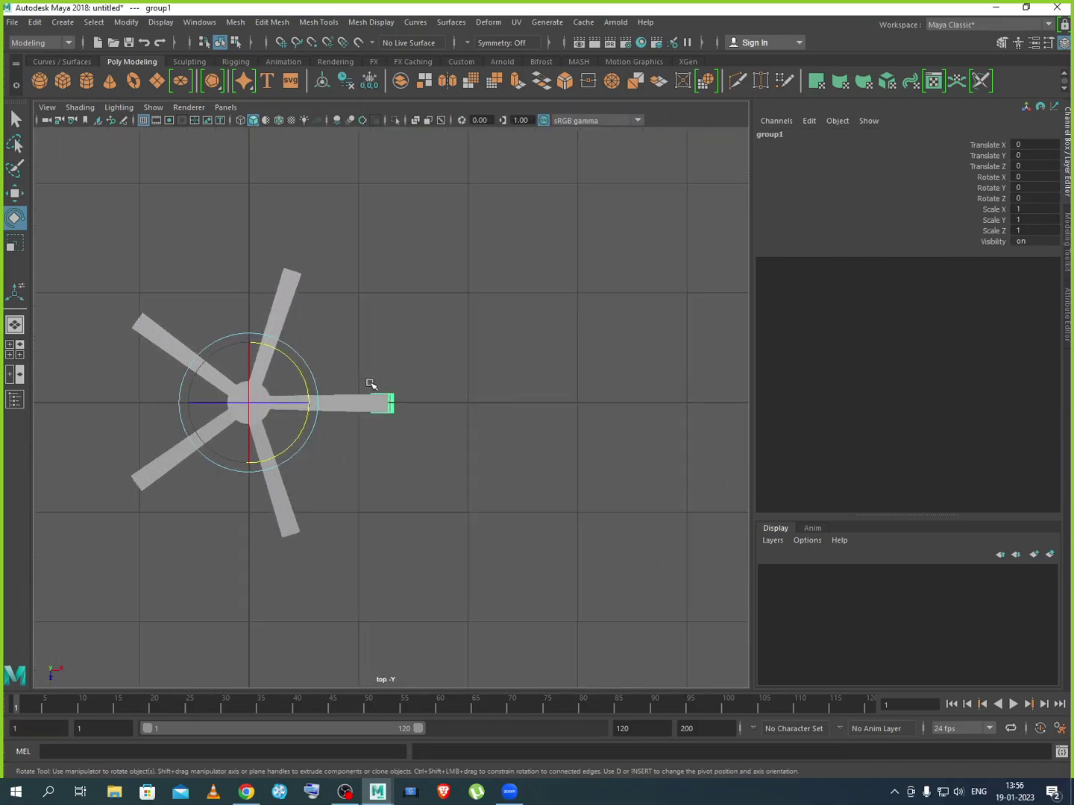
{"action": "middle_click_drag", "start_coordinate": [372, 388], "coordinate": [547, 398], "text": "alt"}
{"action": "scroll", "coordinate": [475, 400], "scroll_direction": "up", "scroll_amount": 2}
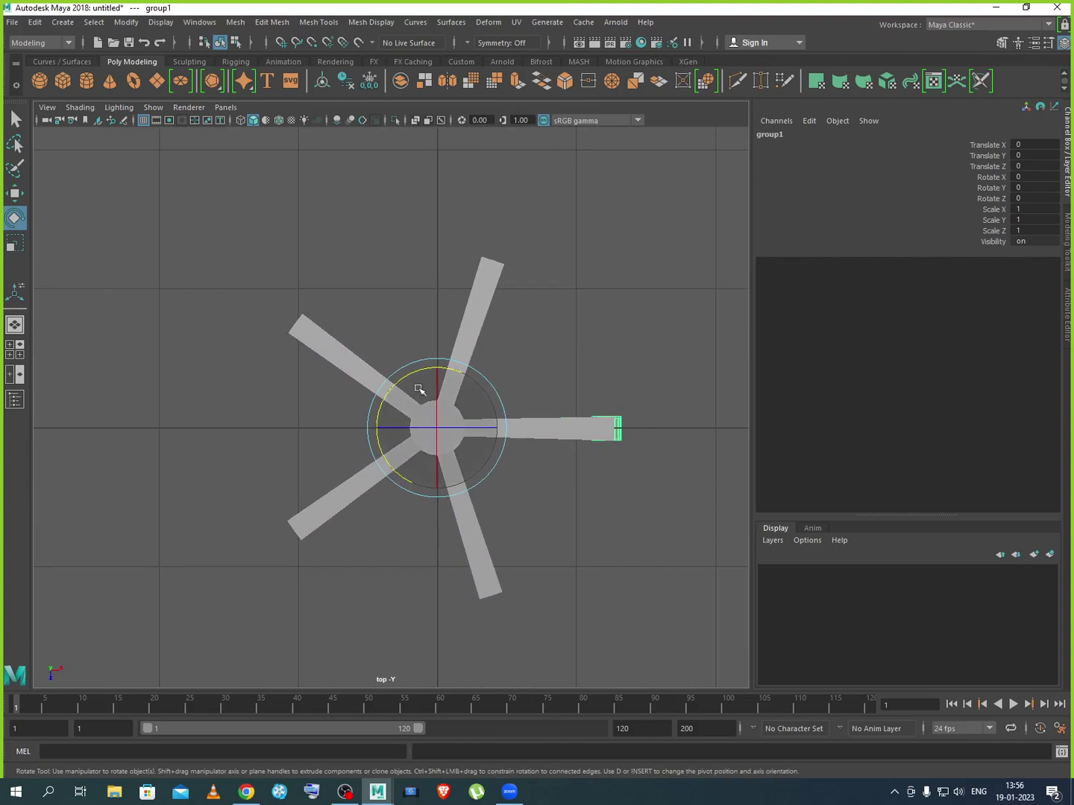
{"action": "key", "text": "ctrl+d"}
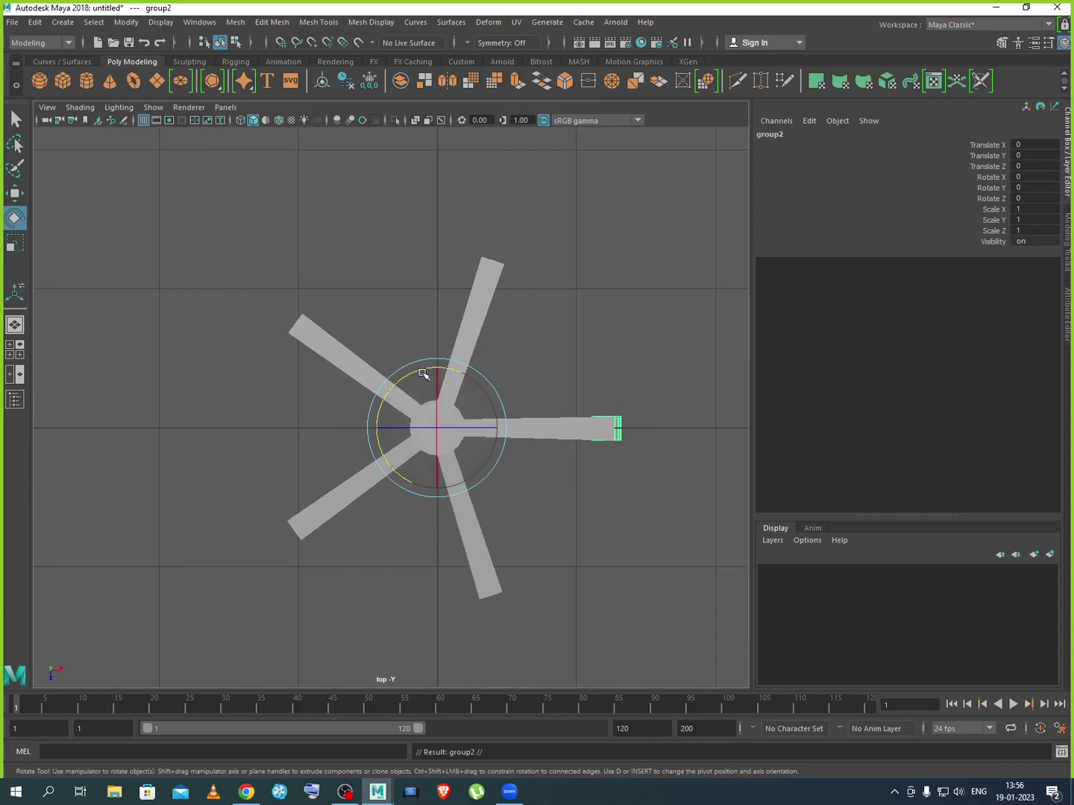
{"action": "left_click_drag", "start_coordinate": [423, 372], "coordinate": [348, 423]}
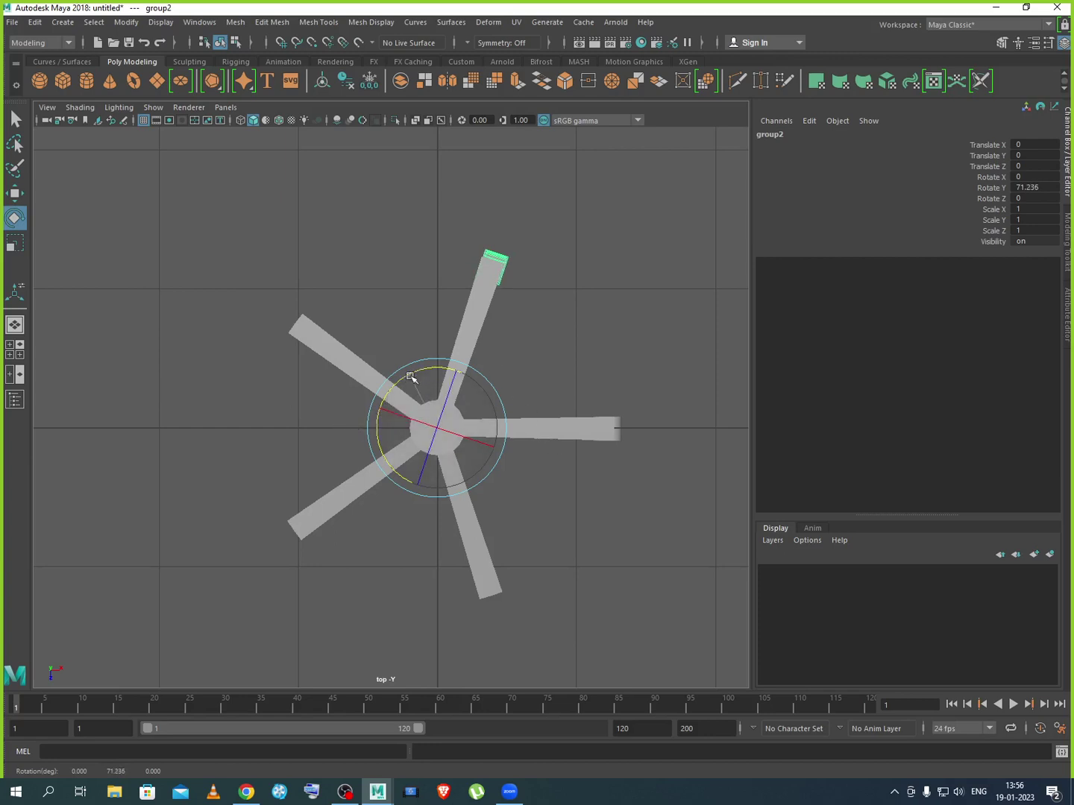
{"action": "left_click_drag", "start_coordinate": [411, 378], "coordinate": [414, 383]}
Duplicate the wheel group for each remaining leg, rotating the last two copies to about 215.9° and 287.7° in Y
{"action": "key", "text": "ctrl+d"}
{"action": "left_click_drag", "start_coordinate": [419, 376], "coordinate": [404, 493]}
{"action": "key", "text": "ctrl+d"}
{"action": "key", "text": "ctrl+d"}
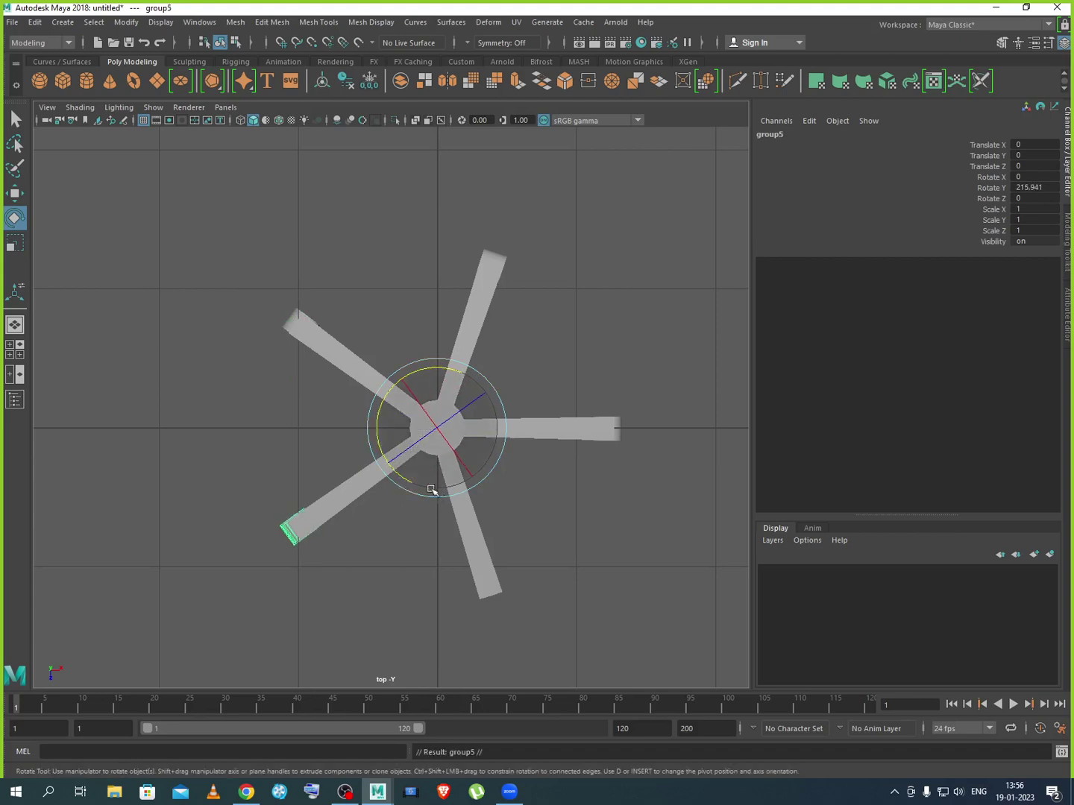
{"action": "left_click_drag", "start_coordinate": [376, 435], "coordinate": [388, 462]}
Examine the whole base in the perspective view, checking the placement of the wheels under all five legs
{"action": "key", "text": "space"}
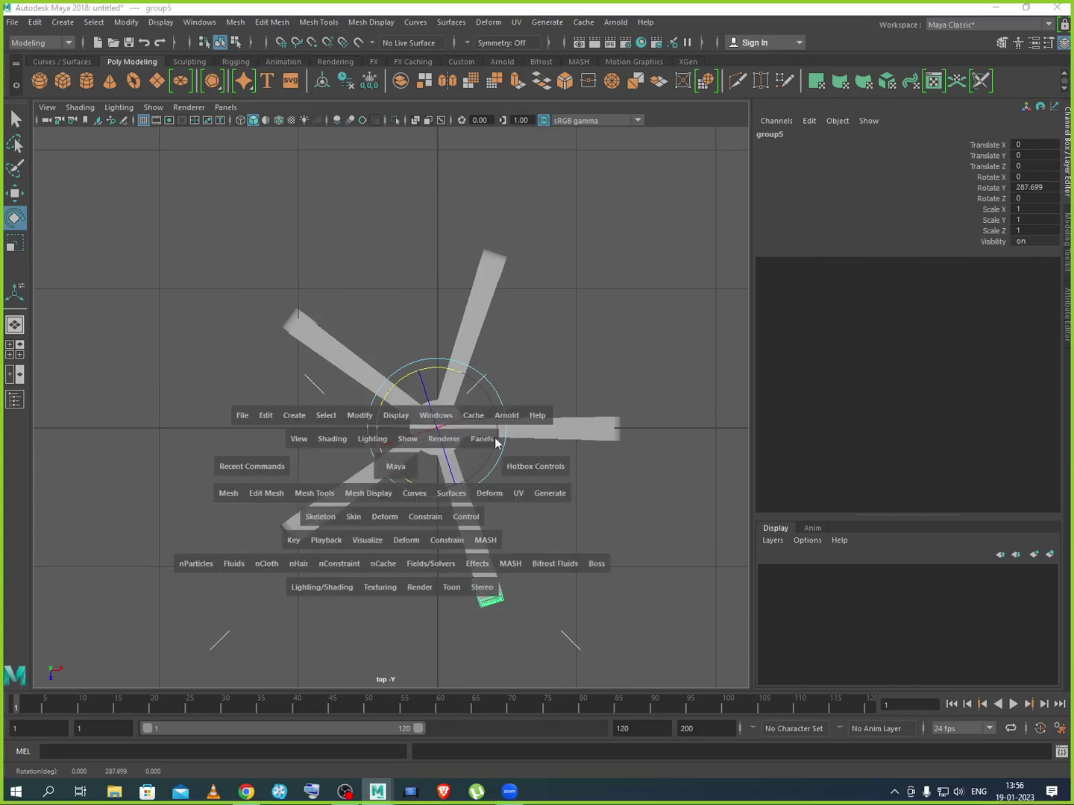
{"action": "key", "text": "space"}
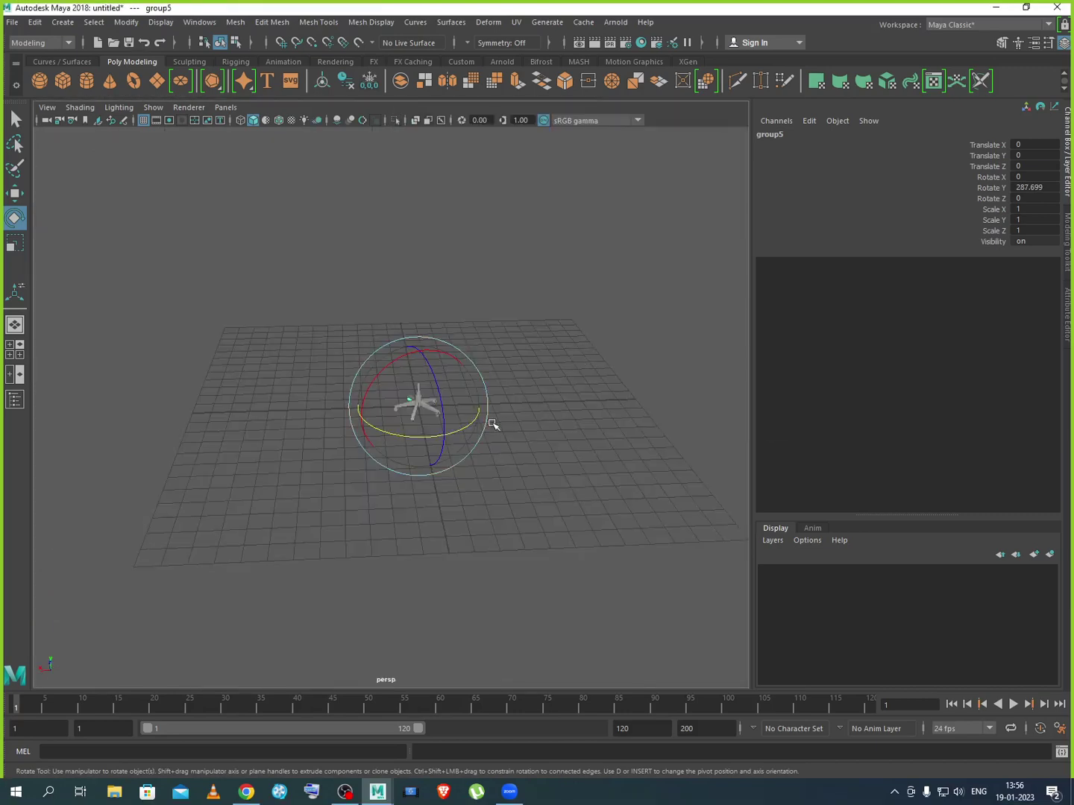
{"action": "right_click", "coordinate": [494, 415]}
{"action": "left_click", "coordinate": [523, 403]}
{"action": "left_click", "coordinate": [535, 382]}
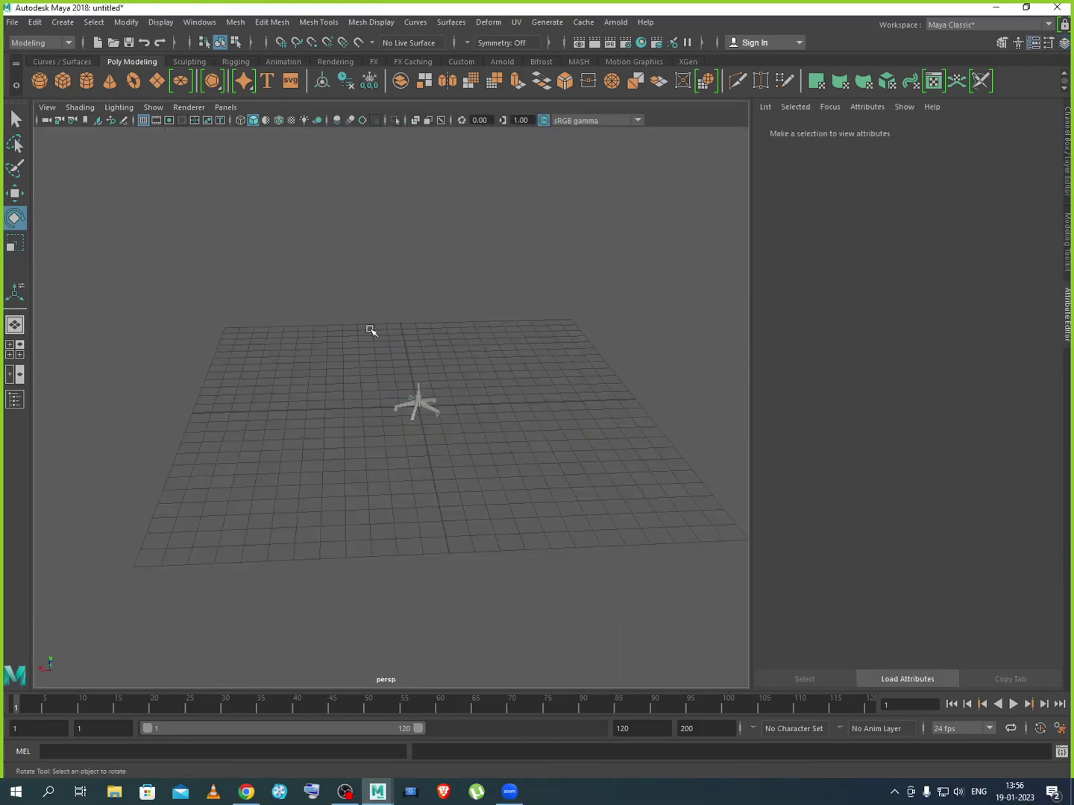
{"action": "left_click_drag", "start_coordinate": [370, 329], "coordinate": [463, 423]}
{"action": "scroll", "coordinate": [465, 422], "scroll_direction": "up", "scroll_amount": 10}
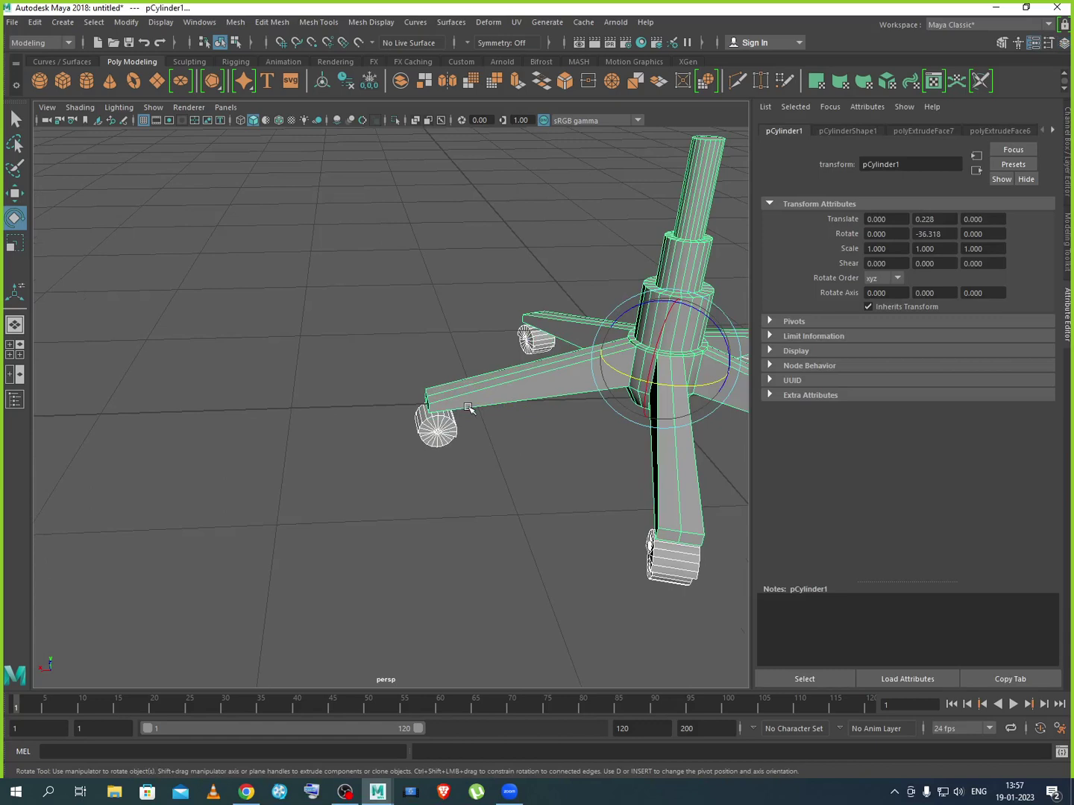
{"action": "left_click", "coordinate": [459, 490]}
{"action": "scroll", "coordinate": [459, 489], "scroll_direction": "down", "scroll_amount": 5}
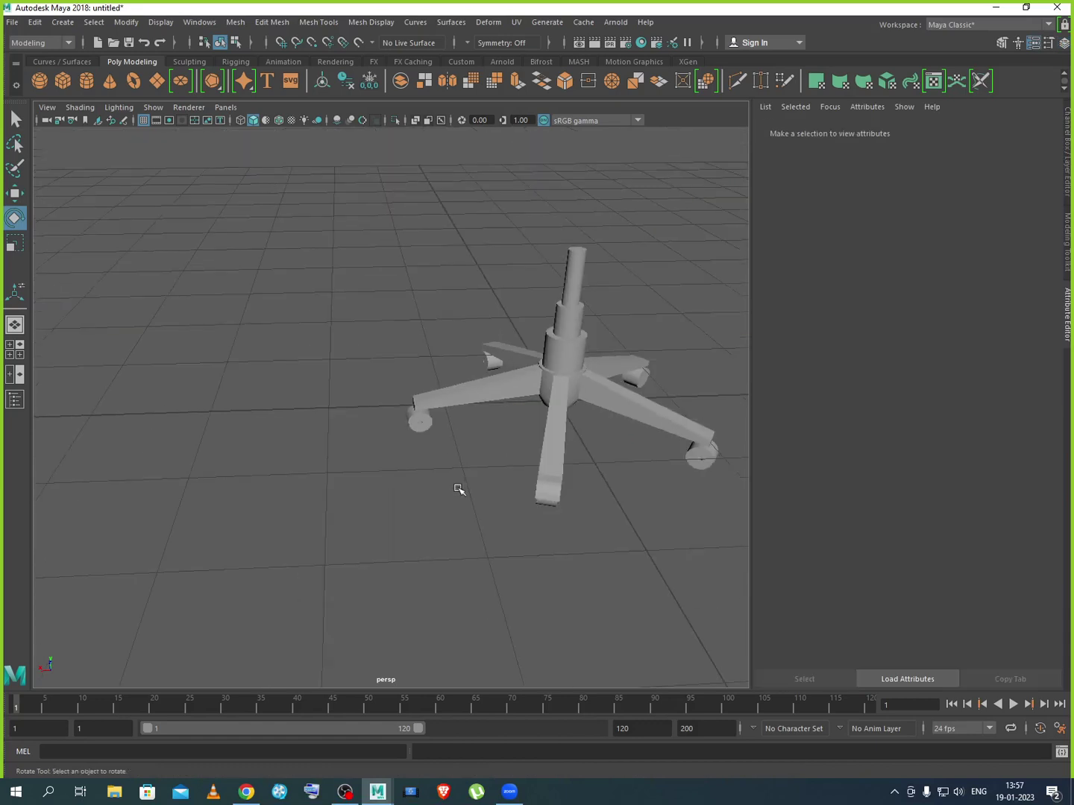
{"action": "scroll", "coordinate": [698, 475], "scroll_direction": "up", "scroll_amount": 2}
{"action": "scroll", "coordinate": [694, 471], "scroll_direction": "down", "scroll_amount": 4}
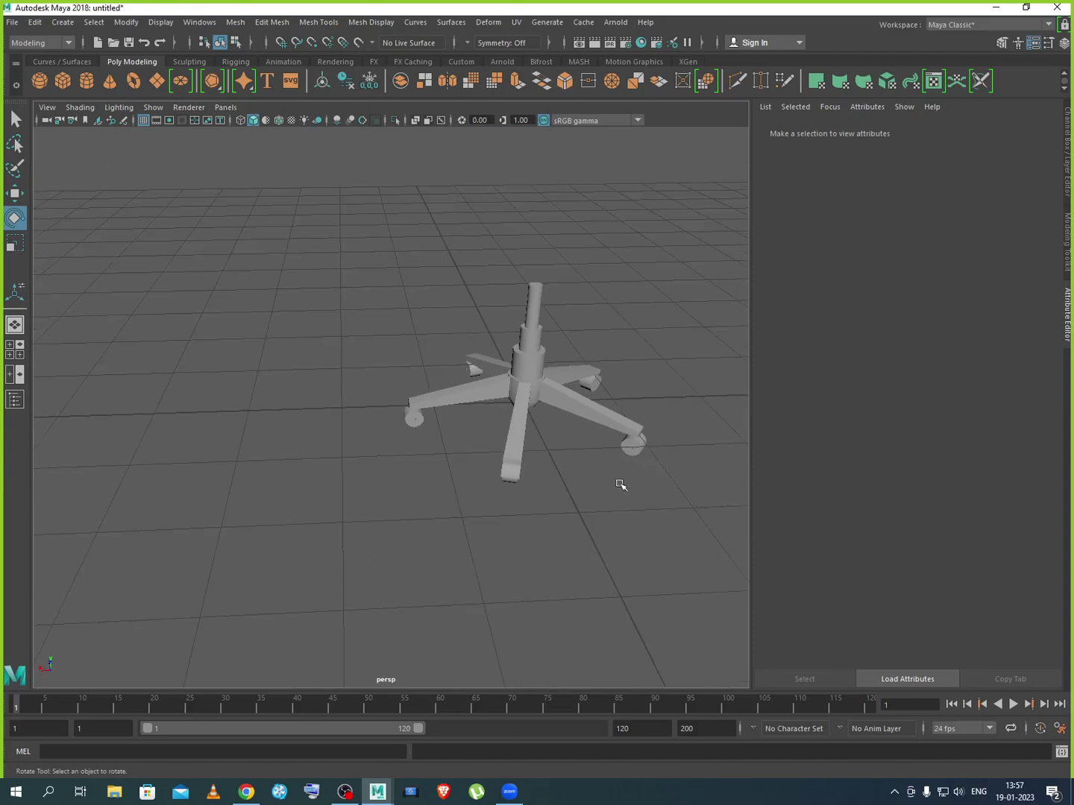
{"action": "middle_click_drag", "start_coordinate": [618, 487], "coordinate": [569, 501], "text": "alt"}
{"action": "left_click_drag", "start_coordinate": [569, 501], "coordinate": [421, 407], "text": "alt"}
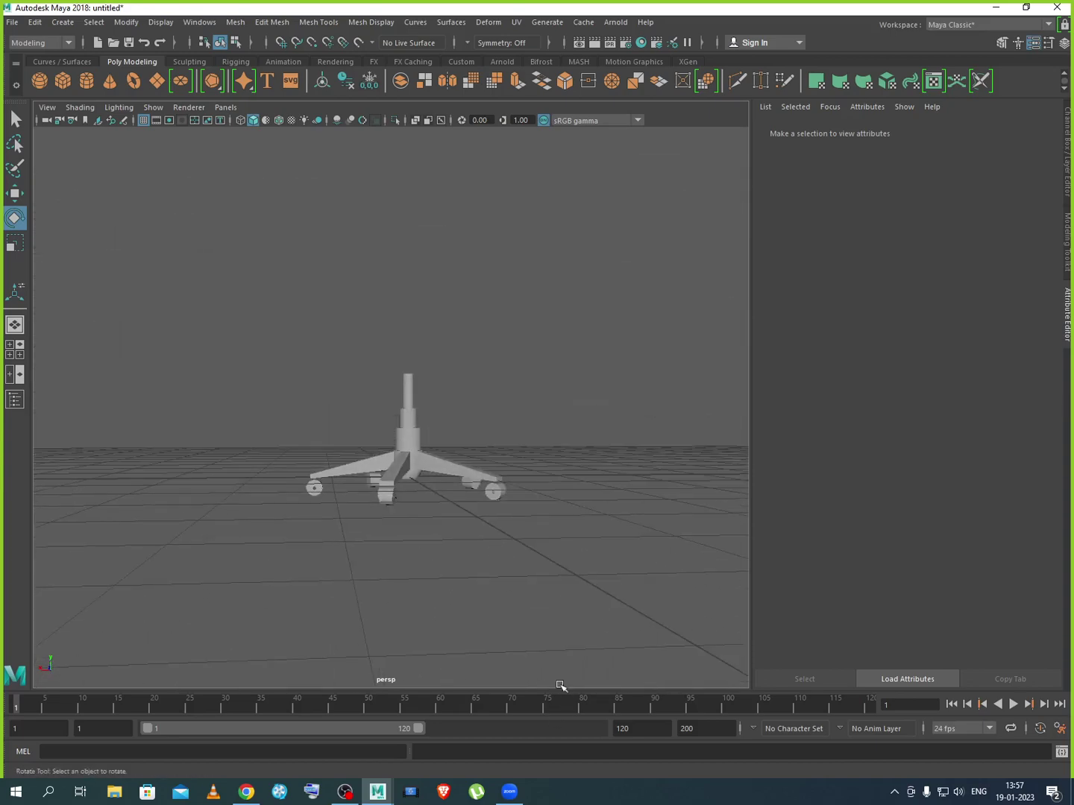
Switch to Chrome, turn the reference chair's 360° view to study its side, and return to Maya
{"action": "left_click", "coordinate": [246, 792]}
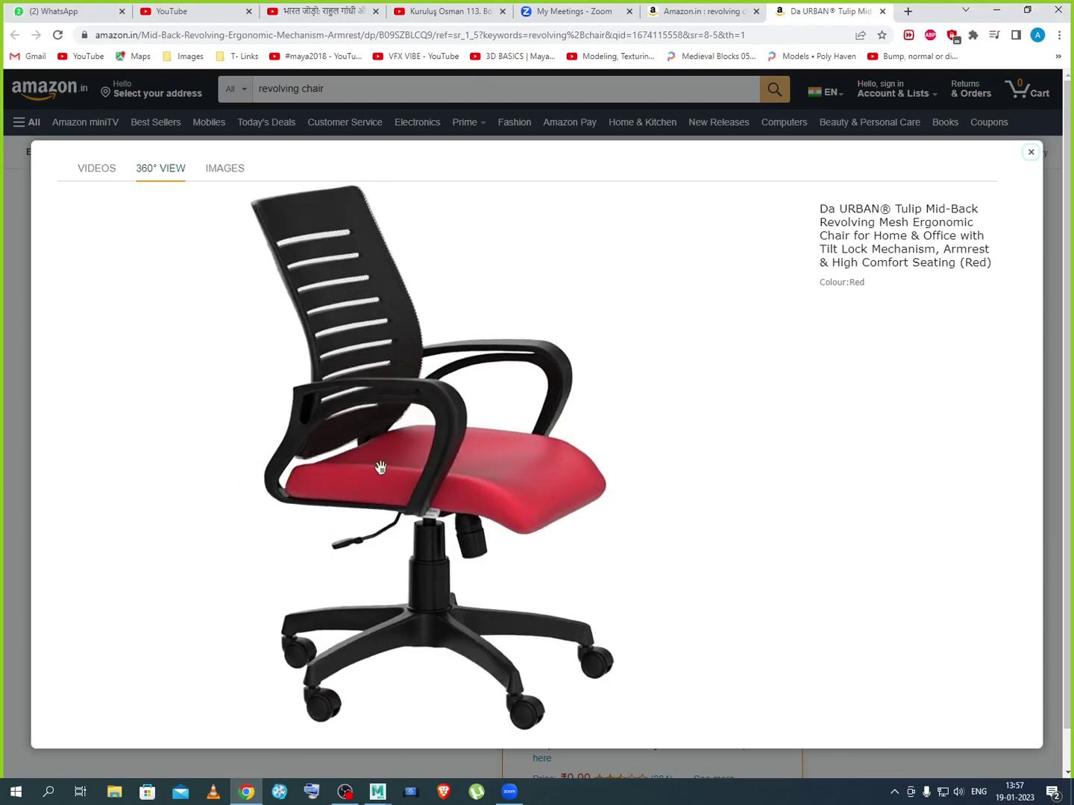
{"action": "left_click_drag", "start_coordinate": [381, 467], "coordinate": [456, 495]}
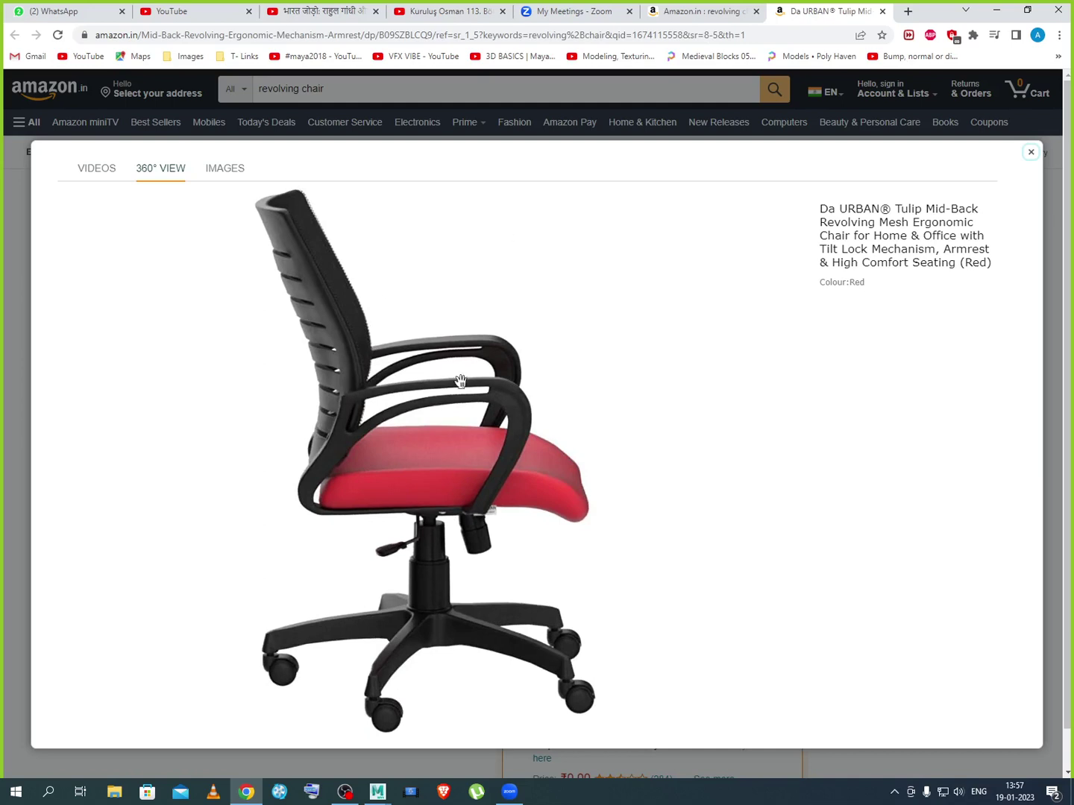
{"action": "left_click", "coordinate": [377, 796]}
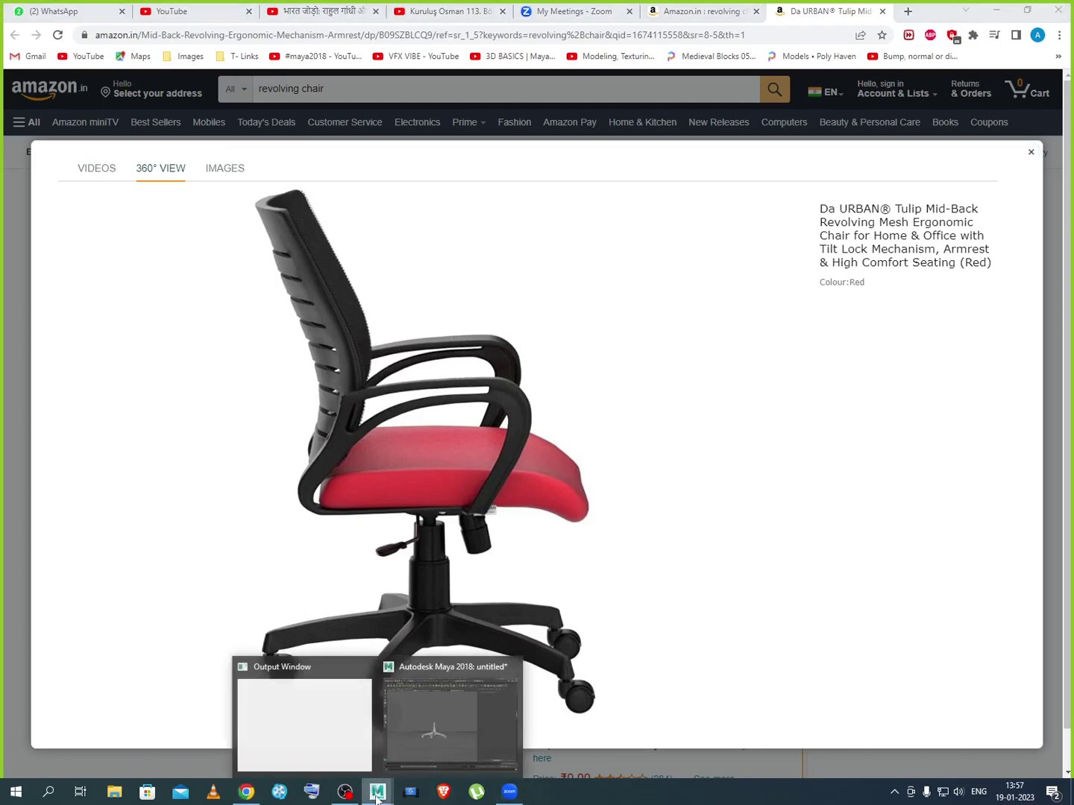
{"action": "left_click", "coordinate": [446, 745]}
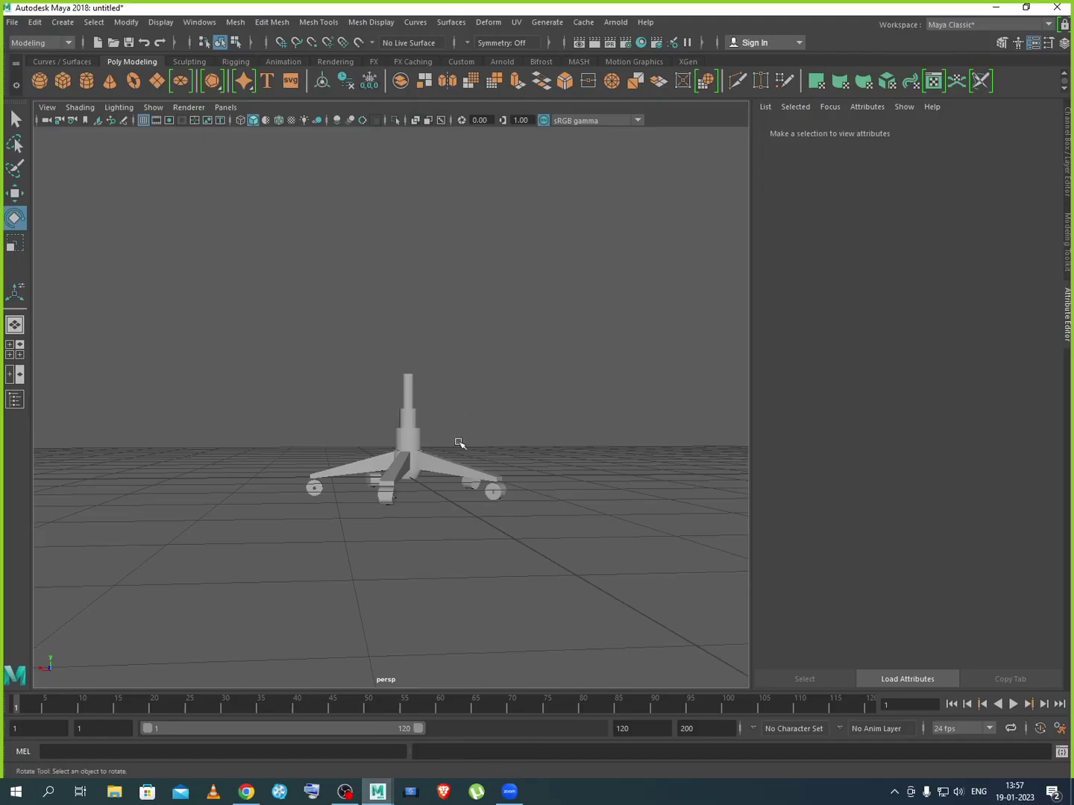
Insert an edge loop just below the top end of the base's central column
{"action": "left_click_drag", "start_coordinate": [460, 502], "coordinate": [455, 554], "text": "alt"}
{"action": "scroll", "coordinate": [395, 388], "scroll_direction": "up", "scroll_amount": 7}
{"action": "scroll", "coordinate": [412, 412], "scroll_direction": "up", "scroll_amount": 5}
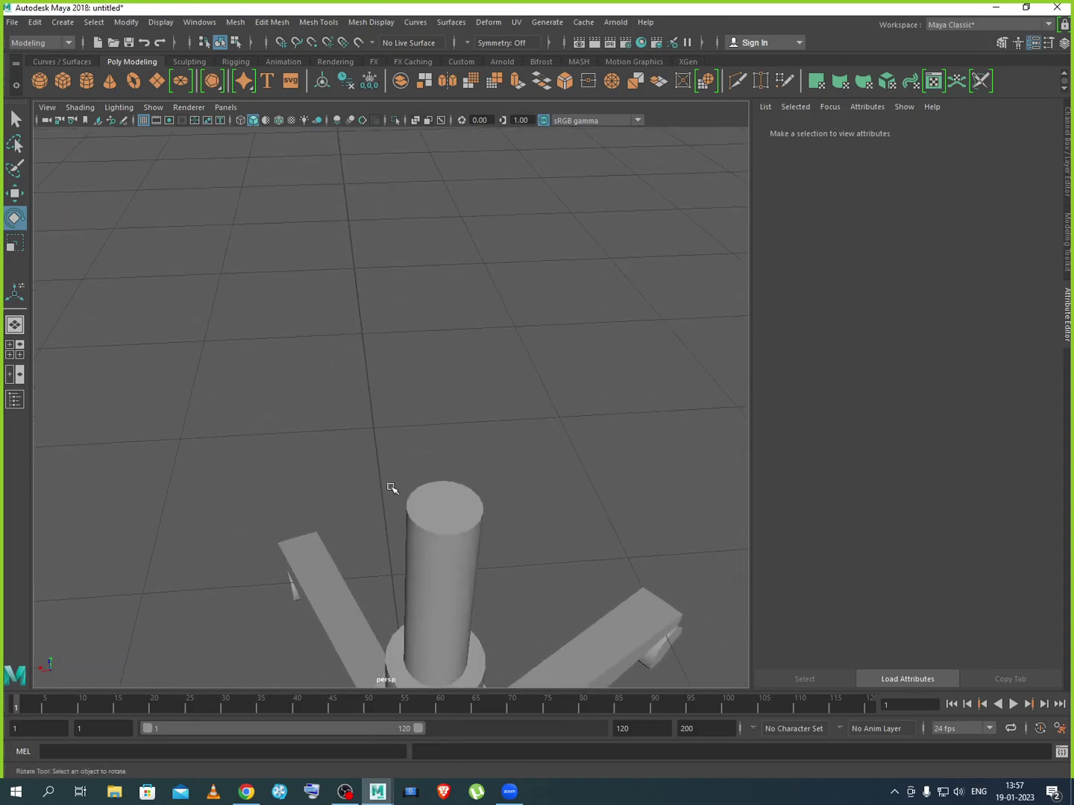
{"action": "left_click", "coordinate": [462, 518]}
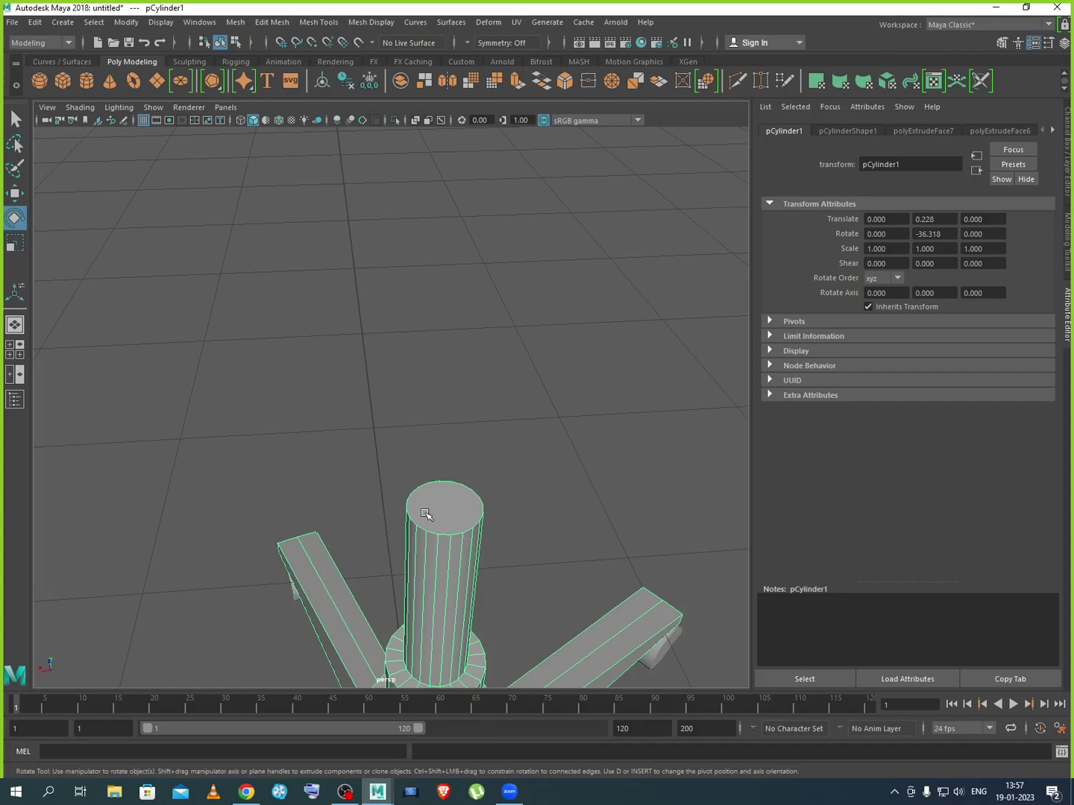
{"action": "left_click_drag", "start_coordinate": [470, 571], "coordinate": [486, 507], "text": "alt"}
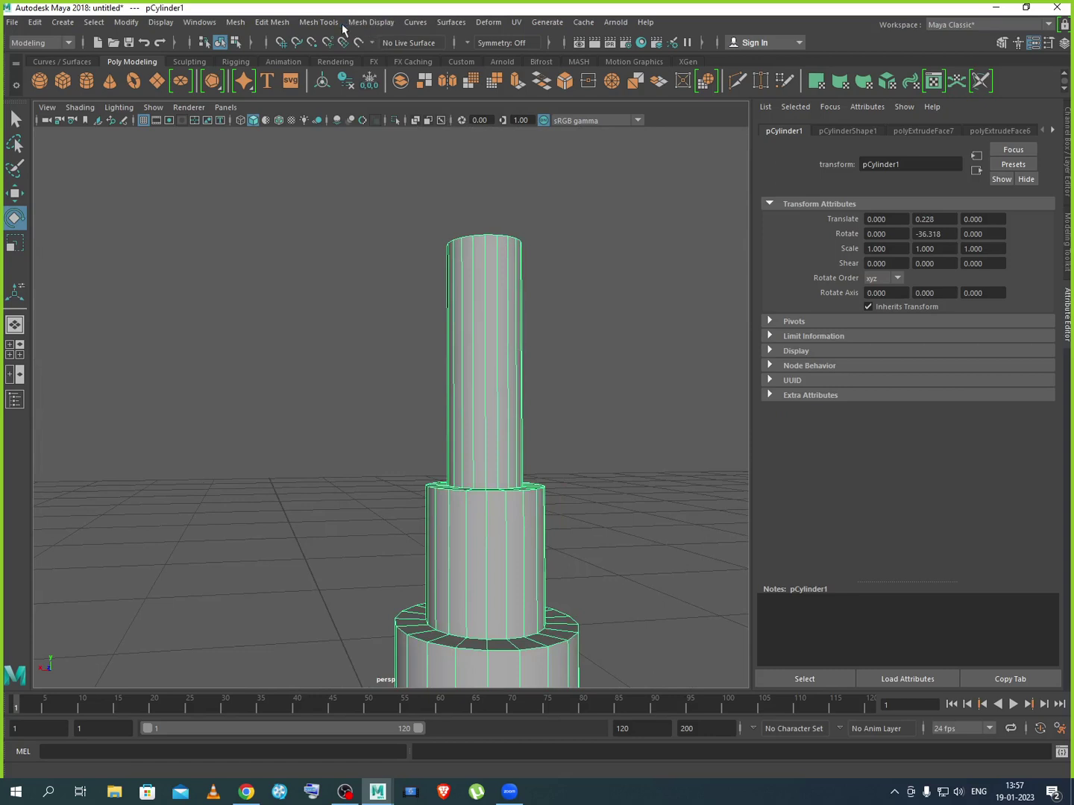
{"action": "left_click", "coordinate": [318, 21]}
{"action": "left_click", "coordinate": [356, 124]}
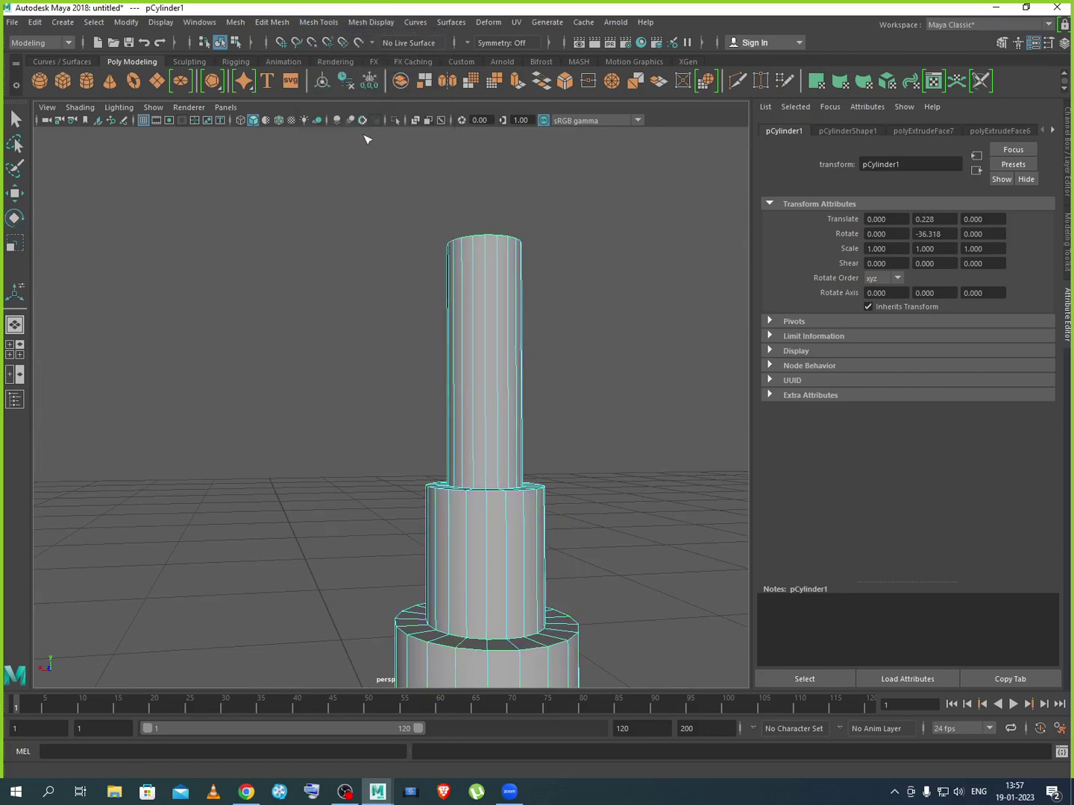
{"action": "left_click_drag", "start_coordinate": [500, 251], "coordinate": [503, 245]}
{"action": "left_click", "coordinate": [16, 201]}
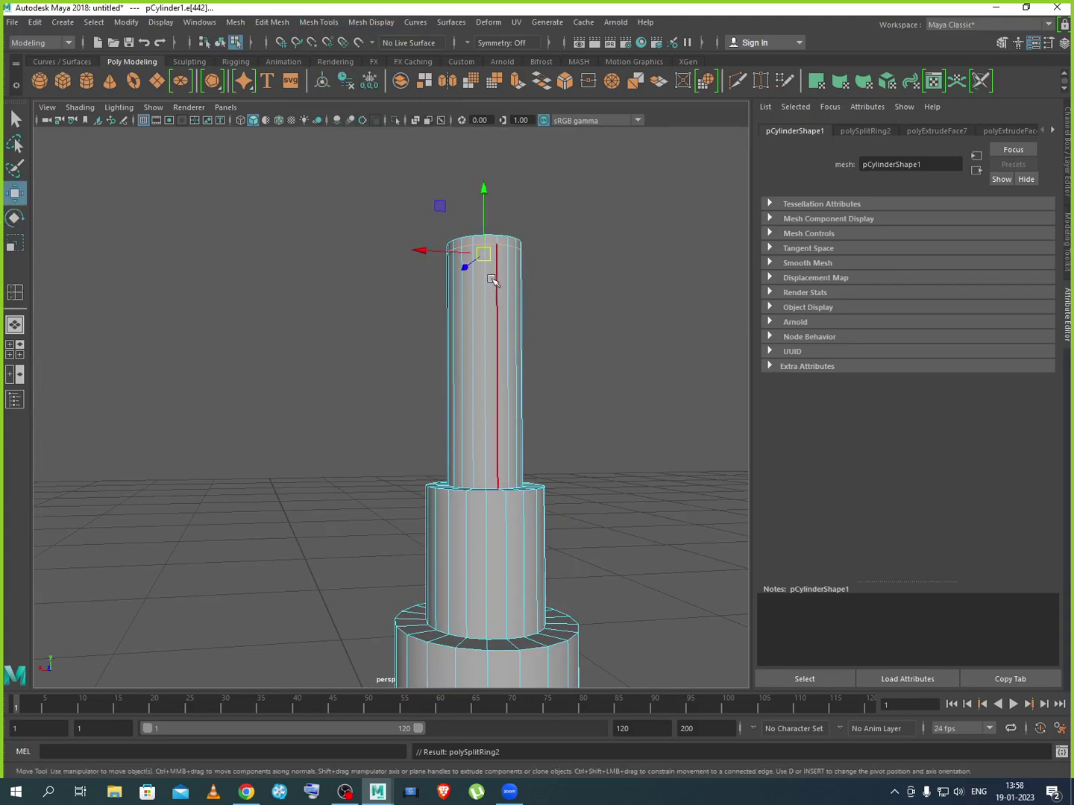
Select the narrow ring of faces at the top end of the central column in the side view
{"action": "scroll", "coordinate": [495, 275], "scroll_direction": "up", "scroll_amount": 5}
{"action": "middle_click_drag", "start_coordinate": [573, 261], "coordinate": [434, 376], "text": "alt"}
{"action": "right_click", "coordinate": [342, 303]}
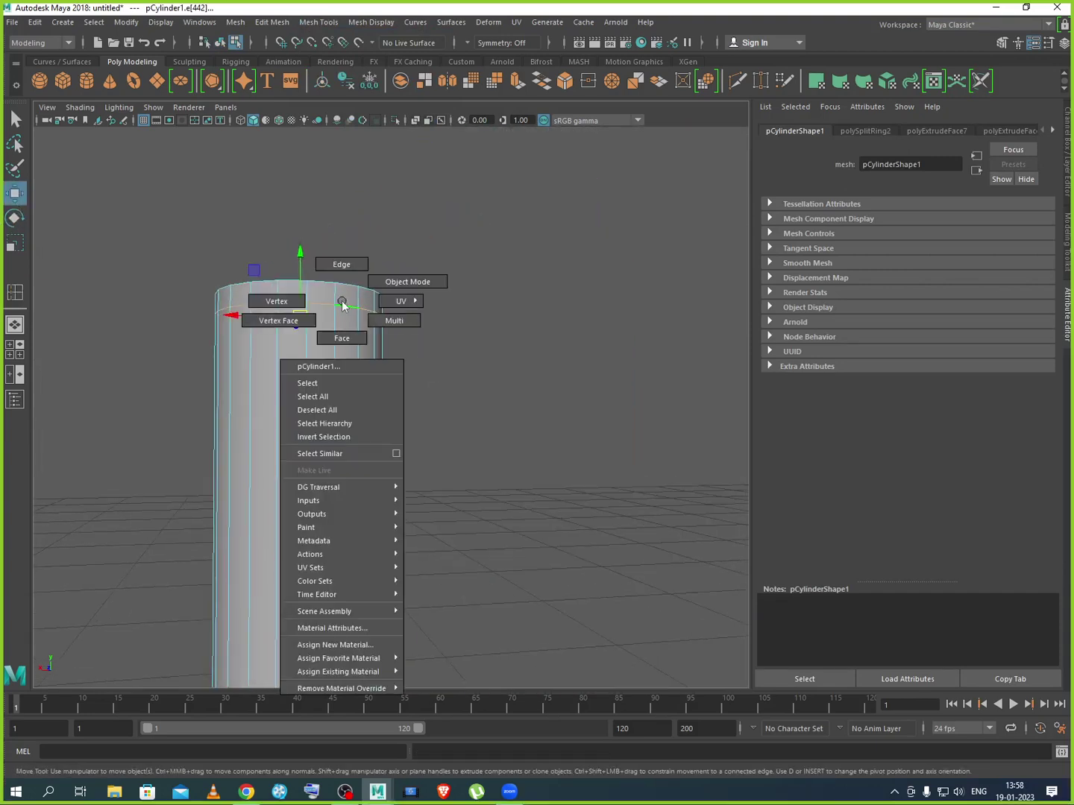
{"action": "right_click_drag", "start_coordinate": [342, 302], "coordinate": [342, 339]}
{"action": "scroll", "coordinate": [343, 339], "scroll_direction": "down", "scroll_amount": 3}
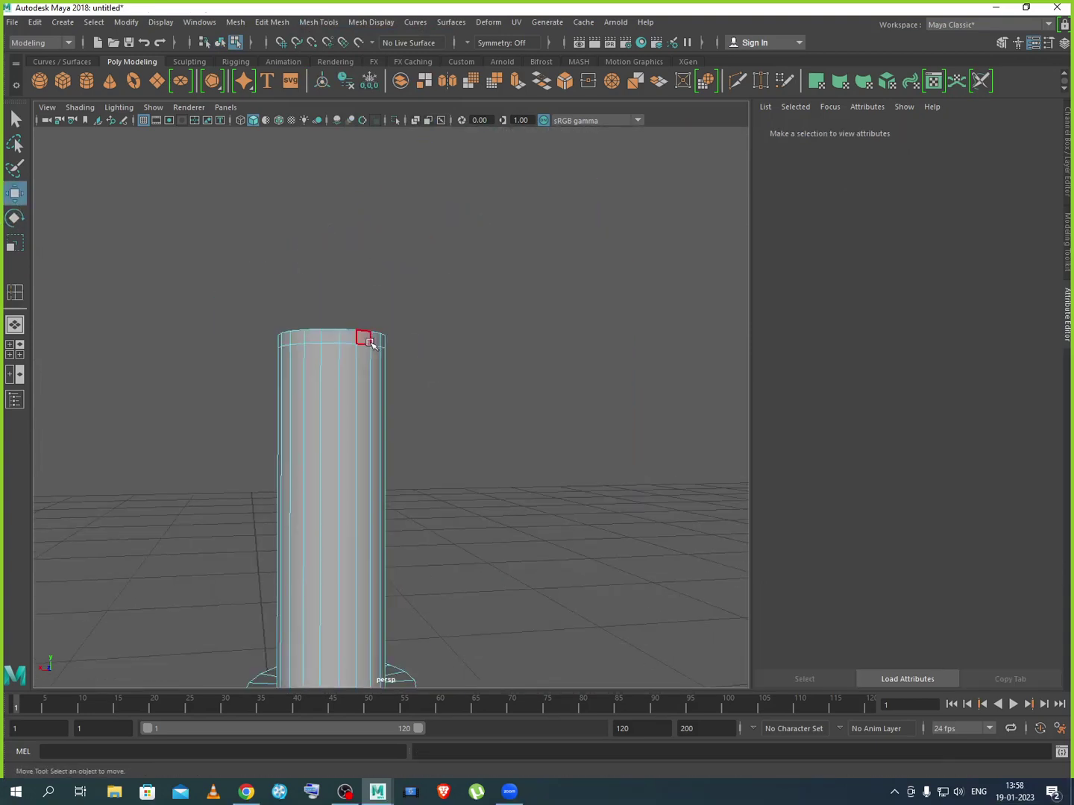
{"action": "key", "text": "space"}
{"action": "key", "text": "space"}
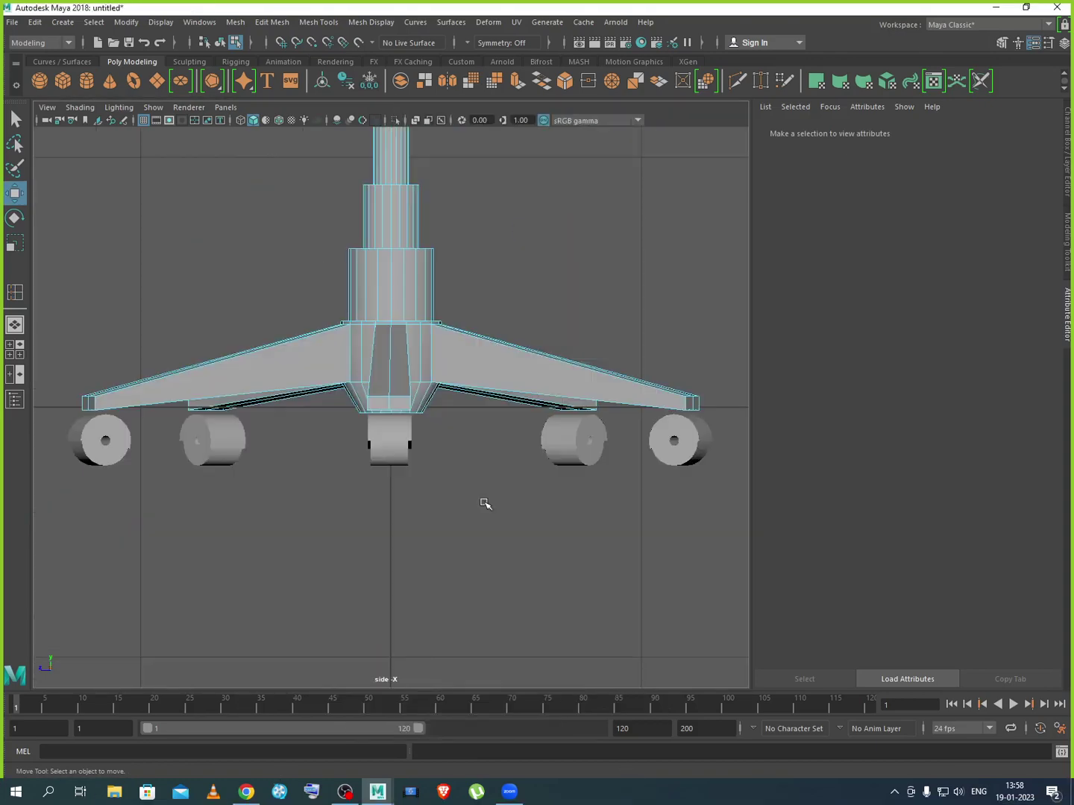
{"action": "key", "text": "space"}
{"action": "key", "text": "space"}
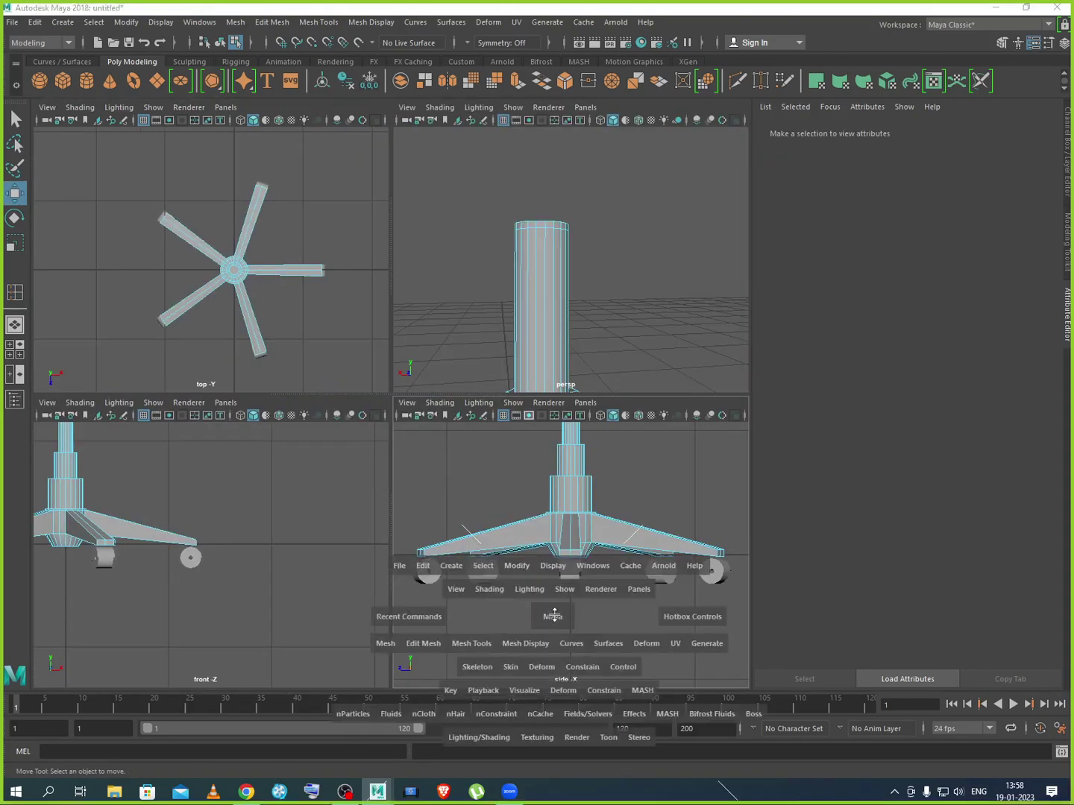
{"action": "scroll", "coordinate": [506, 355], "scroll_direction": "up", "scroll_amount": 2}
{"action": "middle_click_drag", "start_coordinate": [505, 355], "coordinate": [501, 641], "text": "alt"}
{"action": "scroll", "coordinate": [358, 261], "scroll_direction": "up", "scroll_amount": 6}
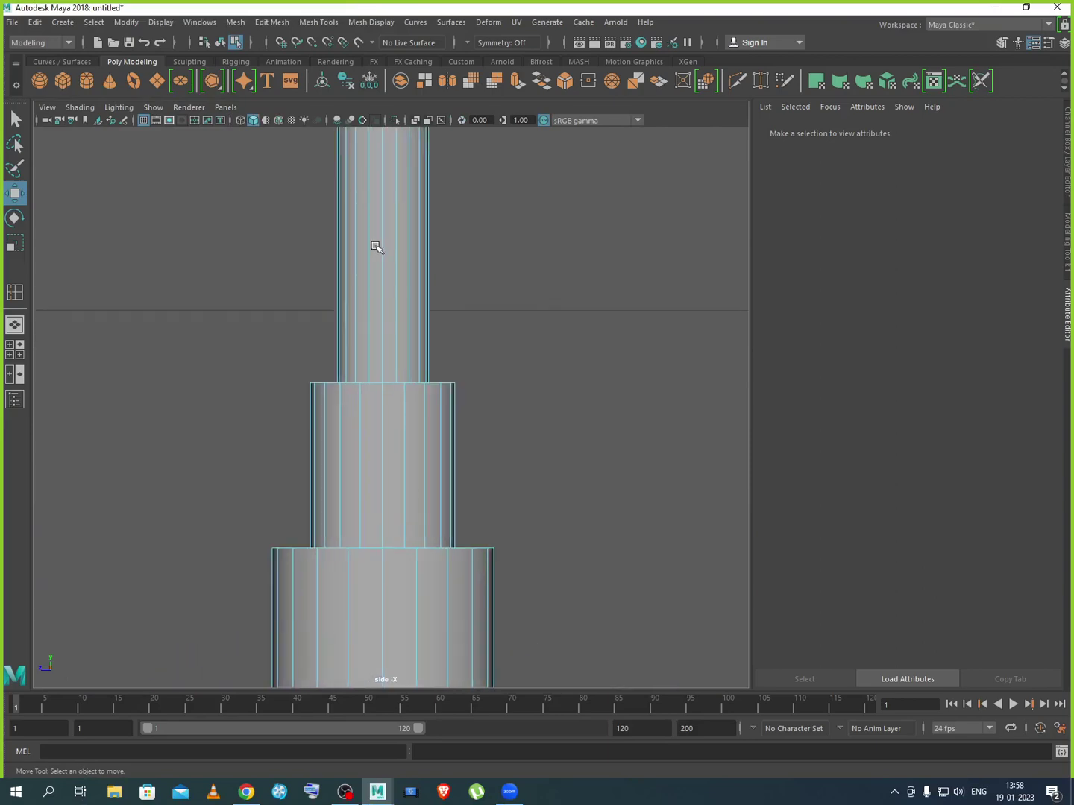
{"action": "middle_click_drag", "start_coordinate": [375, 160], "coordinate": [372, 481], "text": "alt"}
{"action": "scroll", "coordinate": [372, 482], "scroll_direction": "up", "scroll_amount": 3}
{"action": "left_click_drag", "start_coordinate": [311, 434], "coordinate": [520, 456]}
Extrude the ring of faces outward with a Local Translate Z of about 0.056 to form a flat disc on the column
{"action": "key", "text": "space"}
{"action": "key", "text": "space"}
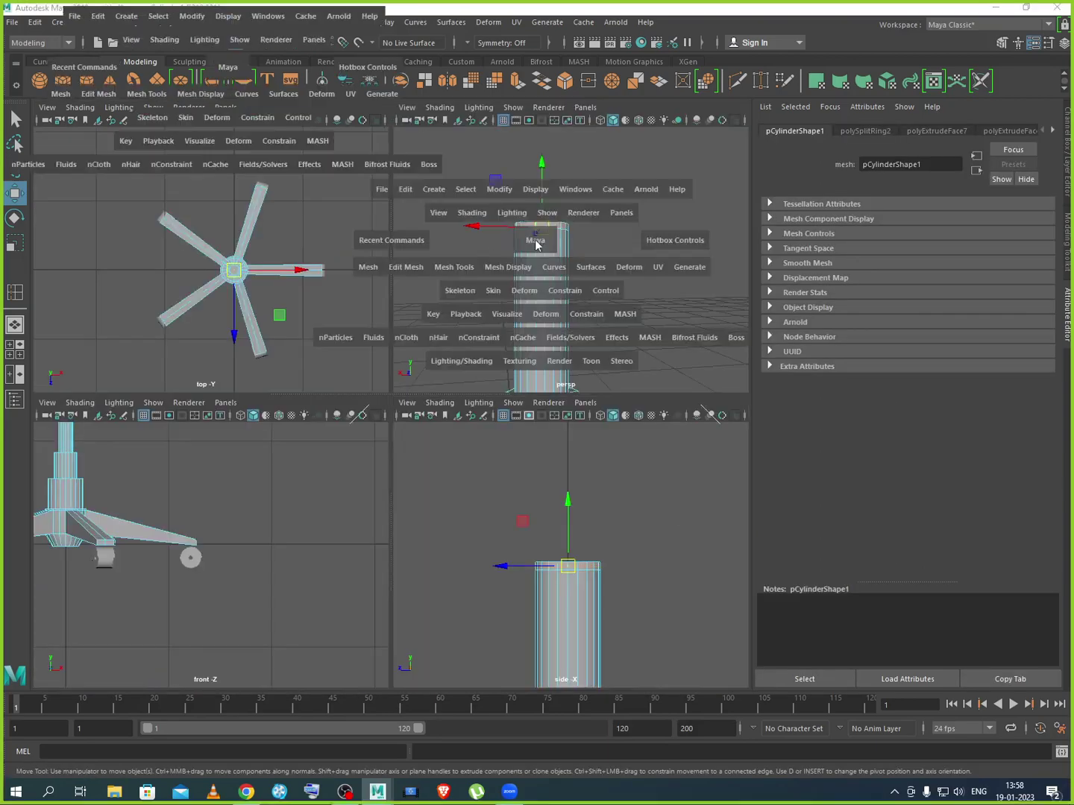
{"action": "left_click_drag", "start_coordinate": [511, 372], "coordinate": [508, 451], "text": "alt"}
{"action": "middle_click_drag", "start_coordinate": [499, 423], "coordinate": [480, 355], "text": "alt"}
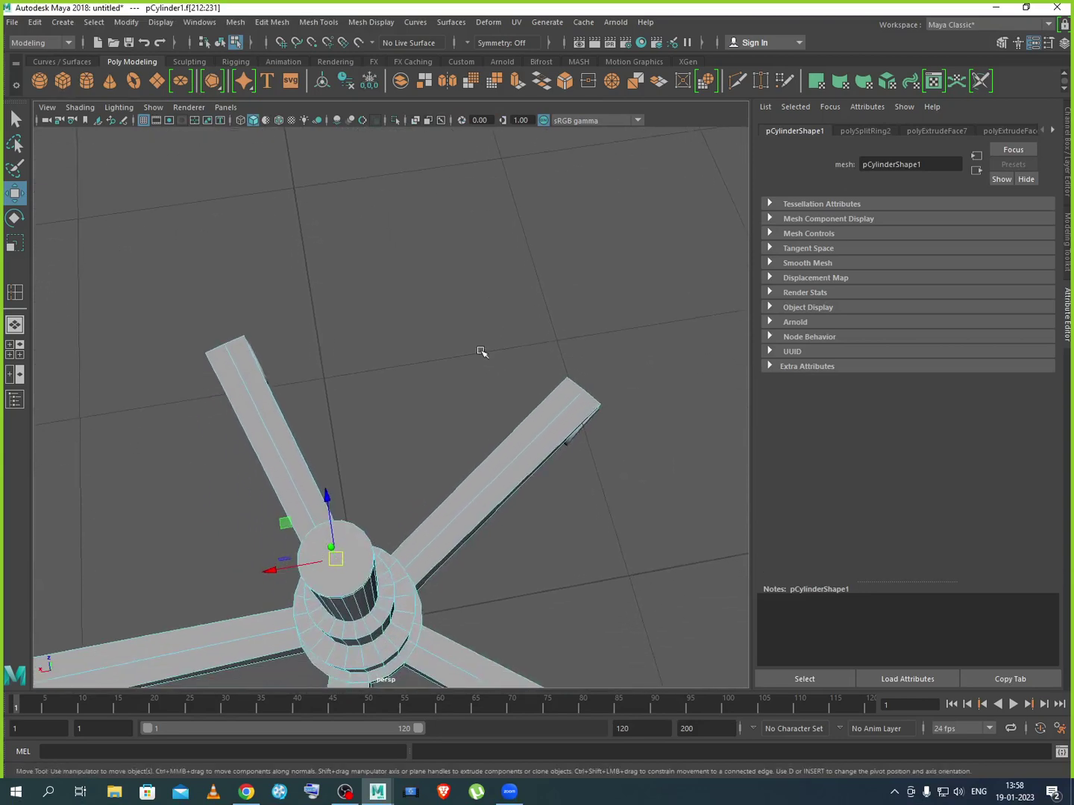
{"action": "left_click_drag", "start_coordinate": [480, 355], "coordinate": [457, 403], "text": "alt"}
{"action": "left_click", "coordinate": [518, 79]}
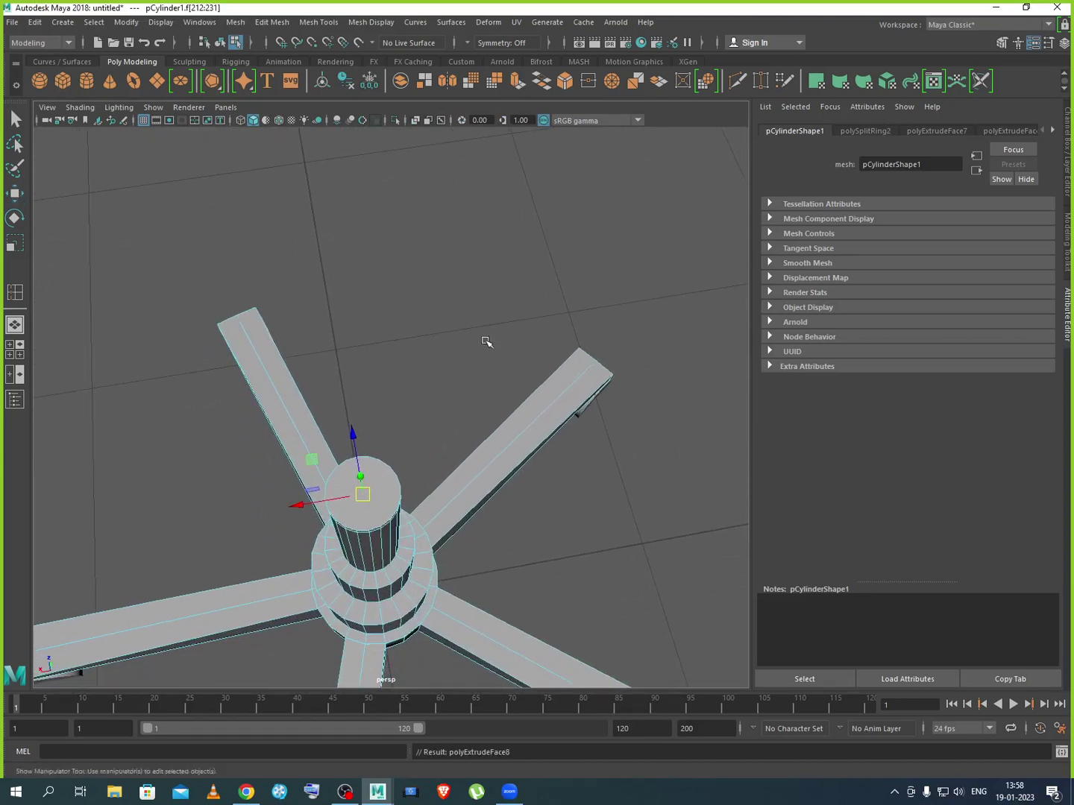
{"action": "left_click_drag", "start_coordinate": [364, 578], "coordinate": [366, 607]}
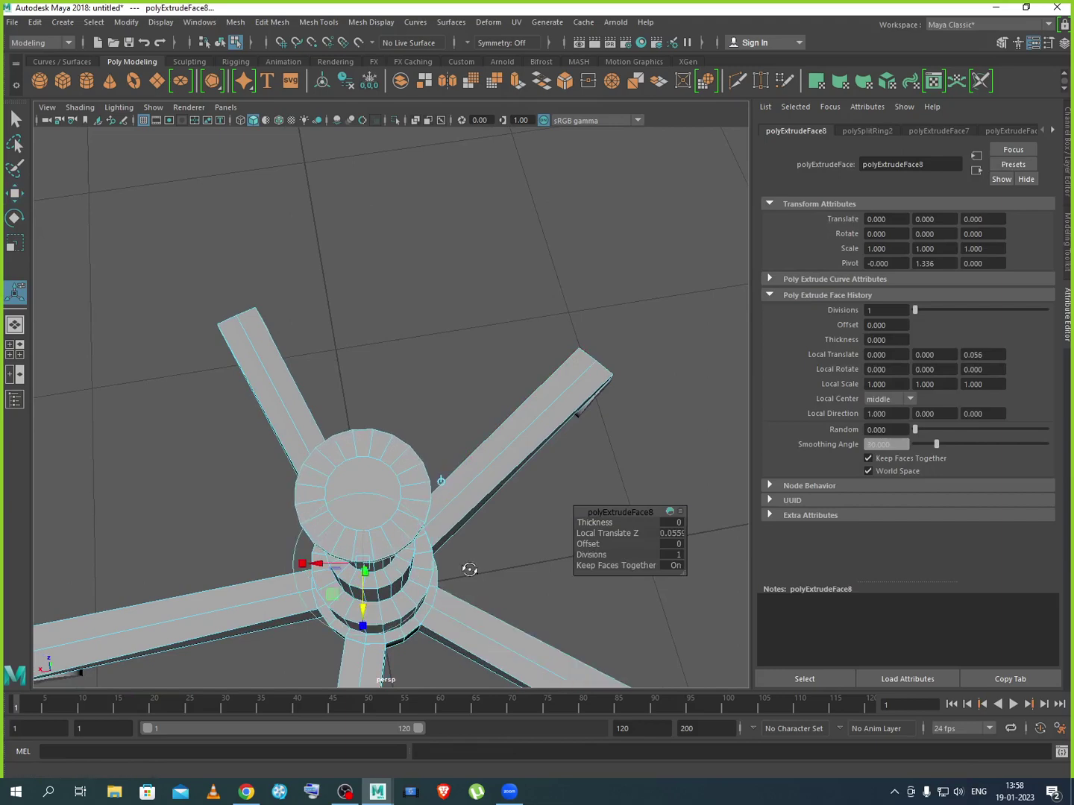
{"action": "left_click_drag", "start_coordinate": [469, 568], "coordinate": [485, 519], "text": "alt"}
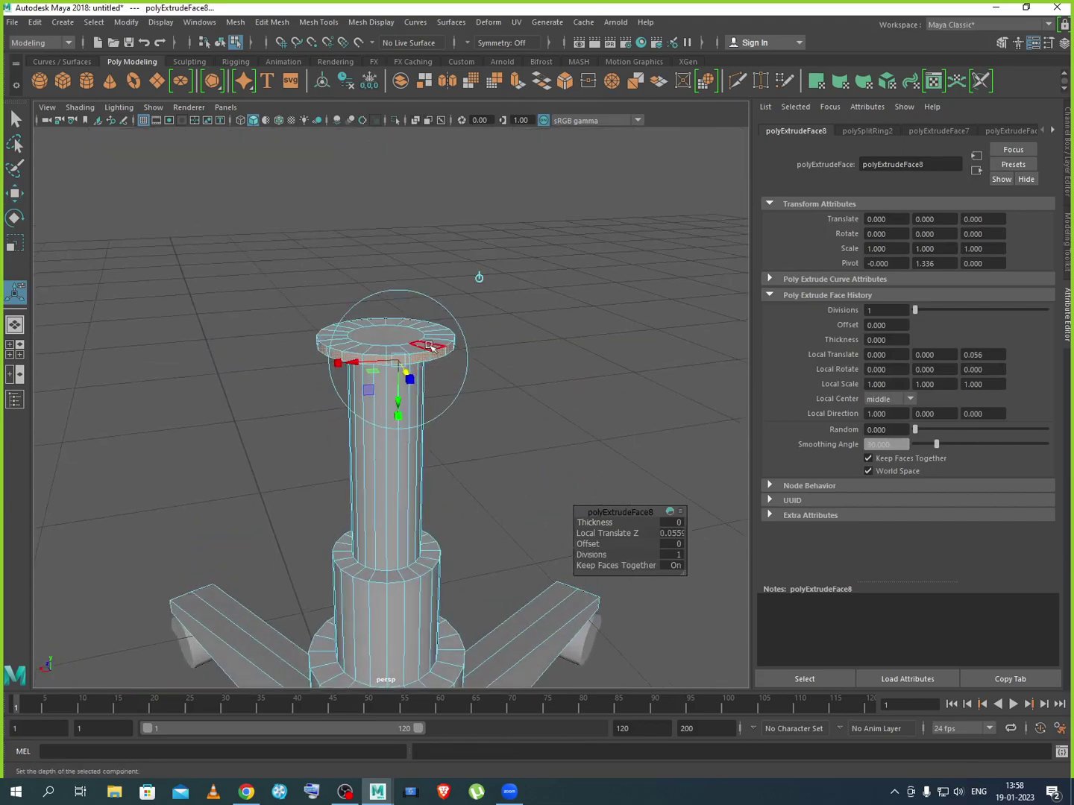
Return to object mode, clear the selection and examine the disc on top of the column
{"action": "right_click_drag", "start_coordinate": [430, 346], "coordinate": [492, 326]}
{"action": "left_click", "coordinate": [560, 370]}
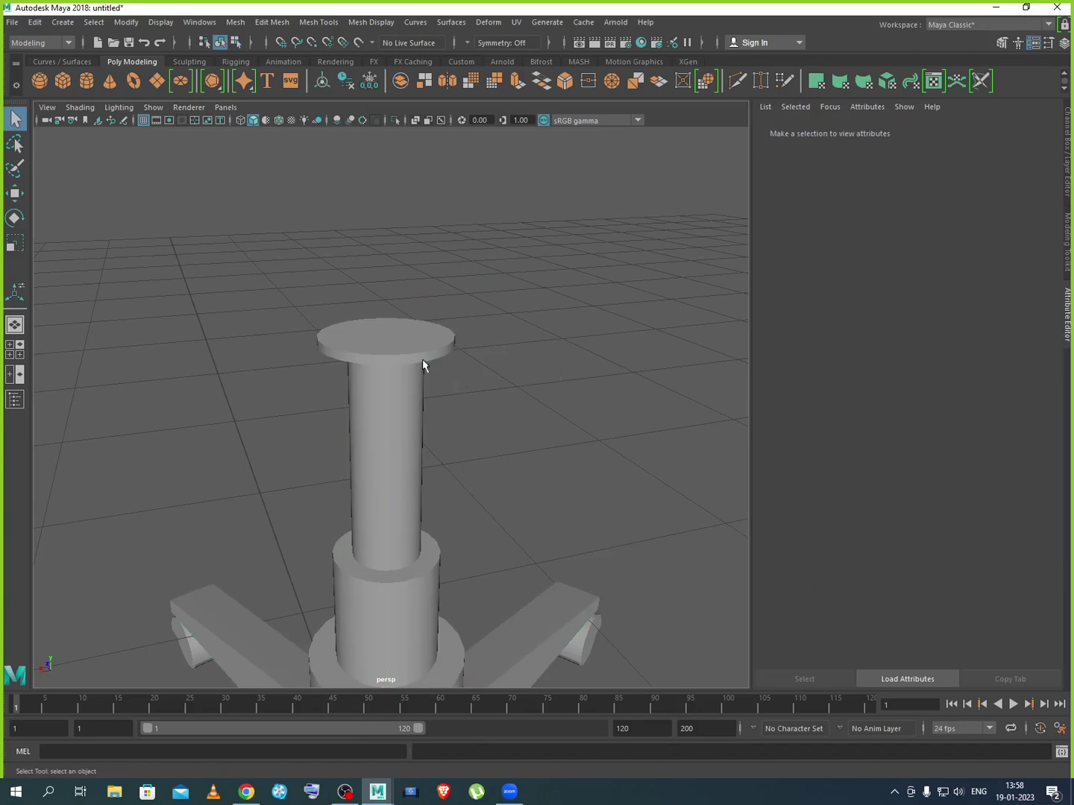
{"action": "scroll", "coordinate": [494, 380], "scroll_direction": "down", "scroll_amount": 3}
{"action": "scroll", "coordinate": [494, 380], "scroll_direction": "up", "scroll_amount": 1}
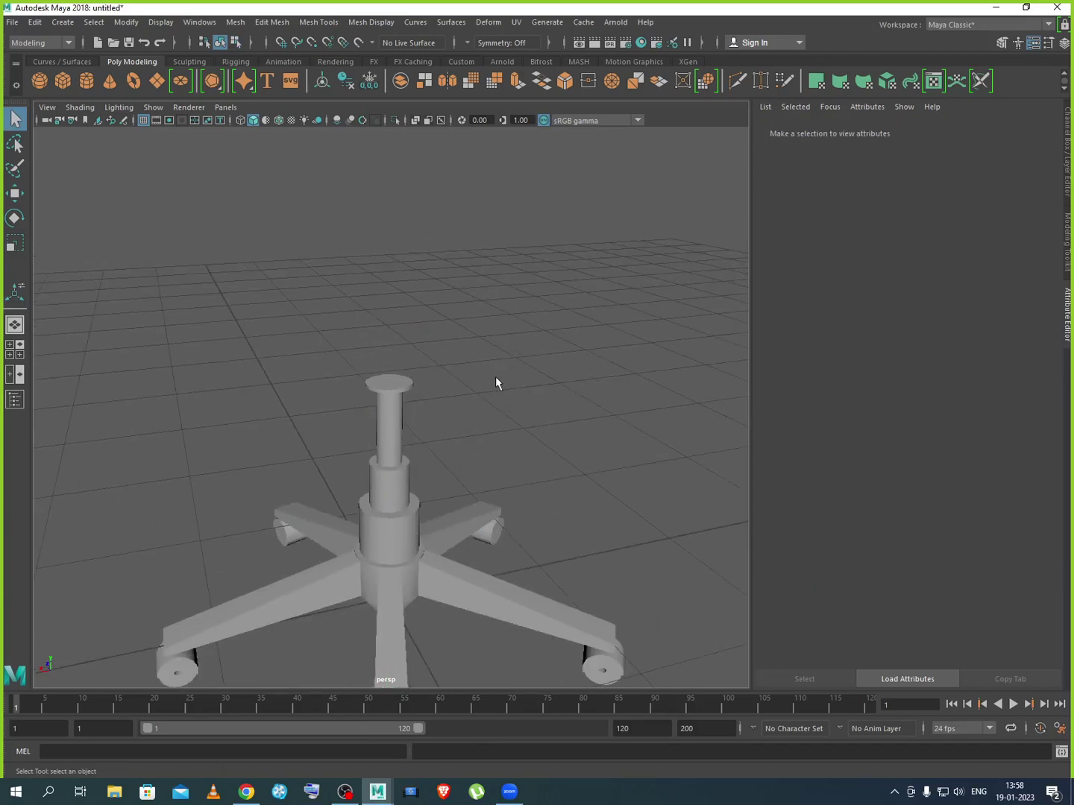
{"action": "scroll", "coordinate": [412, 384], "scroll_direction": "up", "scroll_amount": 5}
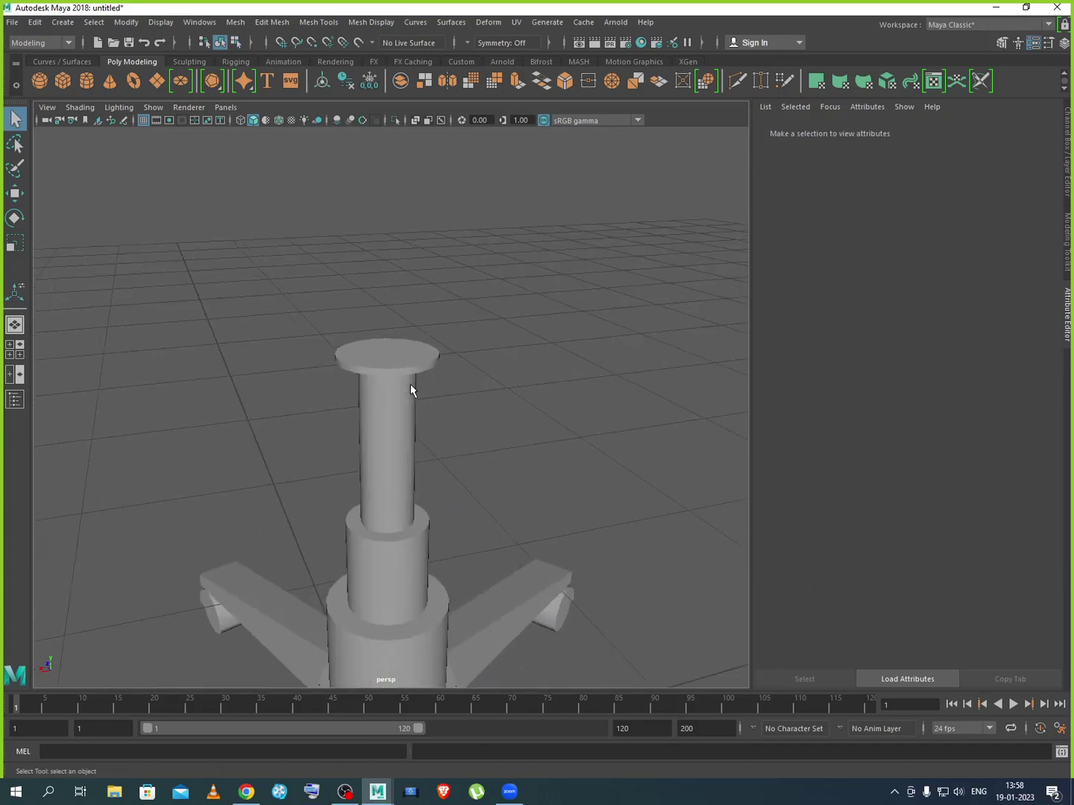
{"action": "scroll", "coordinate": [419, 369], "scroll_direction": "up", "scroll_amount": 2}
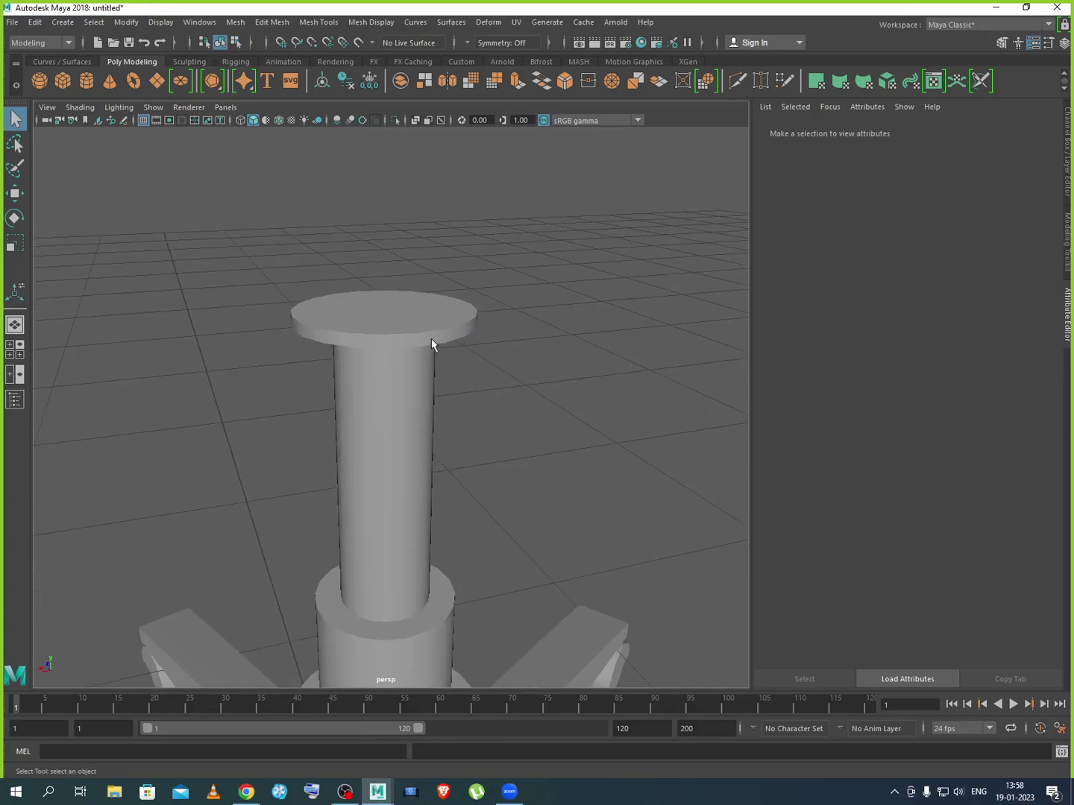
{"action": "left_click_drag", "start_coordinate": [435, 345], "coordinate": [423, 492], "text": "alt"}
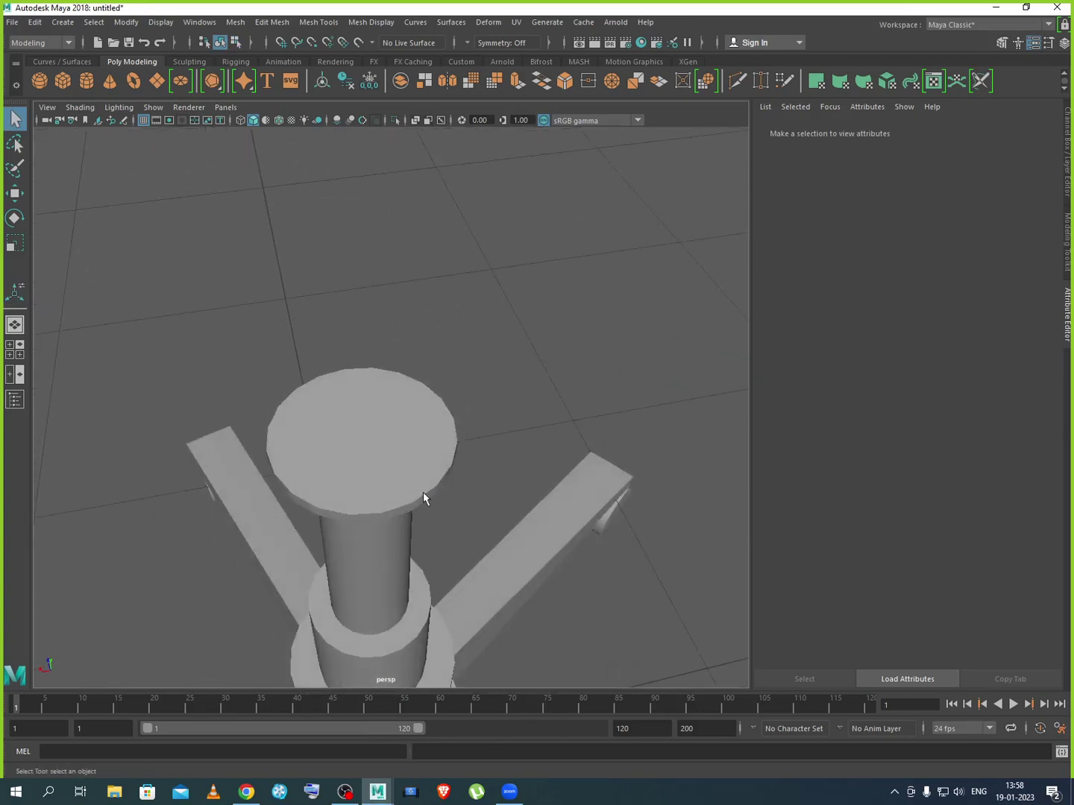
Try to select the disc's rim faces in line with one leg, using face mode in the top view
{"action": "left_click", "coordinate": [422, 499]}
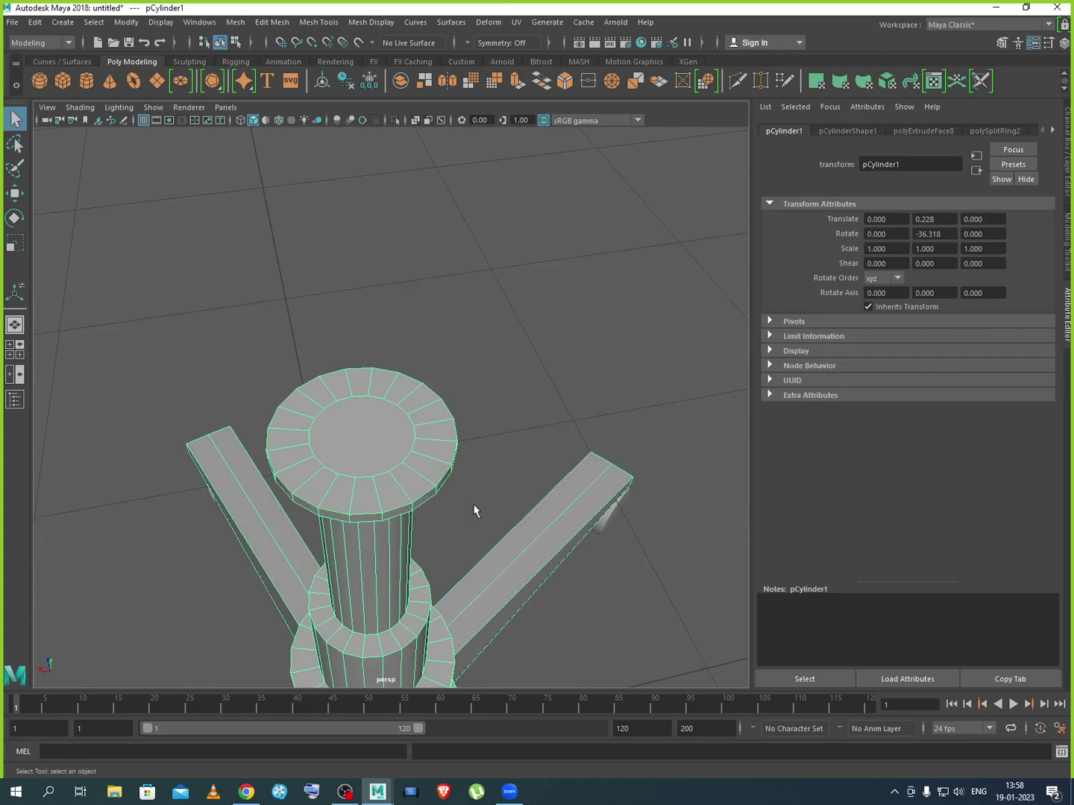
{"action": "key", "text": "space"}
{"action": "key", "text": "space"}
{"action": "right_click_drag", "start_coordinate": [466, 421], "coordinate": [514, 467], "text": "alt"}
{"action": "scroll", "coordinate": [487, 490], "scroll_direction": "up", "scroll_amount": 1}
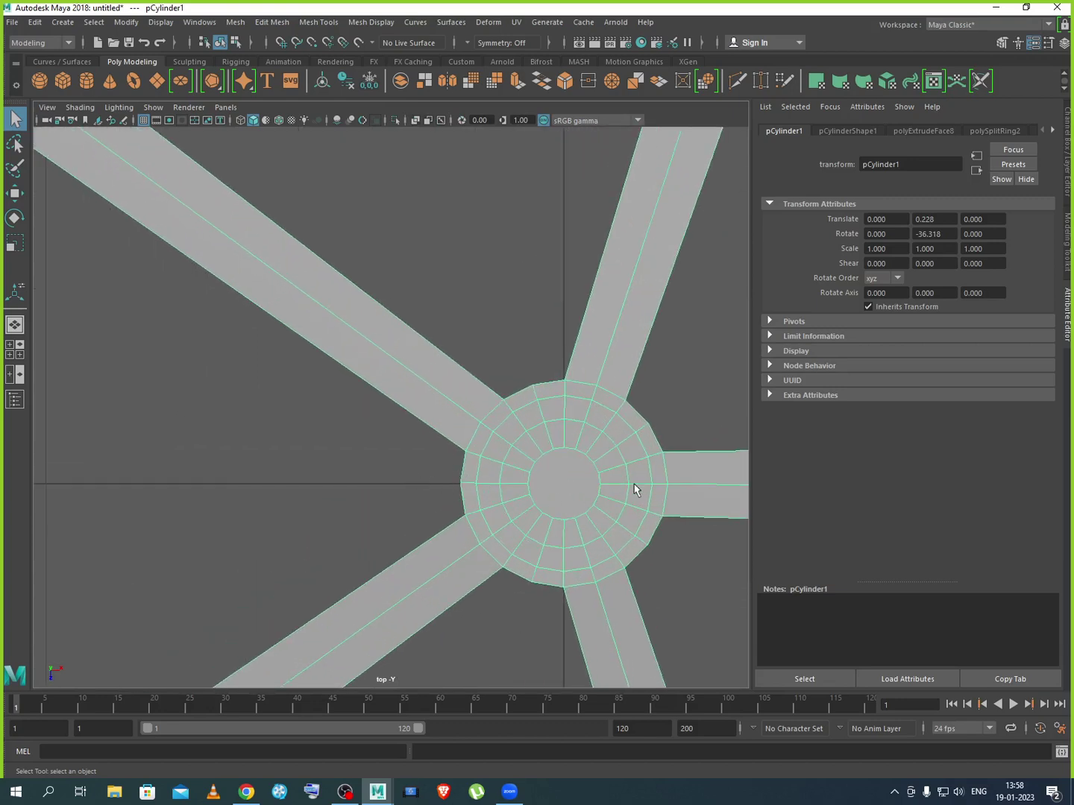
{"action": "right_click_drag", "start_coordinate": [664, 480], "coordinate": [660, 442]}
{"action": "left_click", "coordinate": [681, 473]}
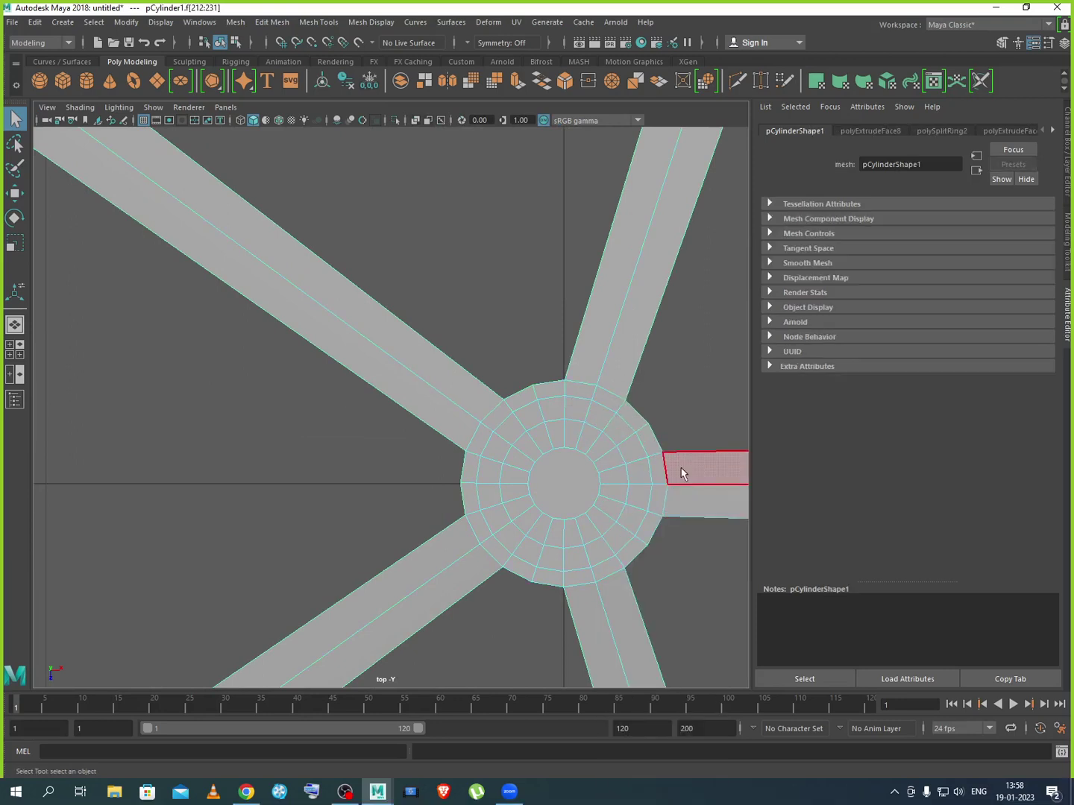
{"action": "left_click", "coordinate": [661, 504]}
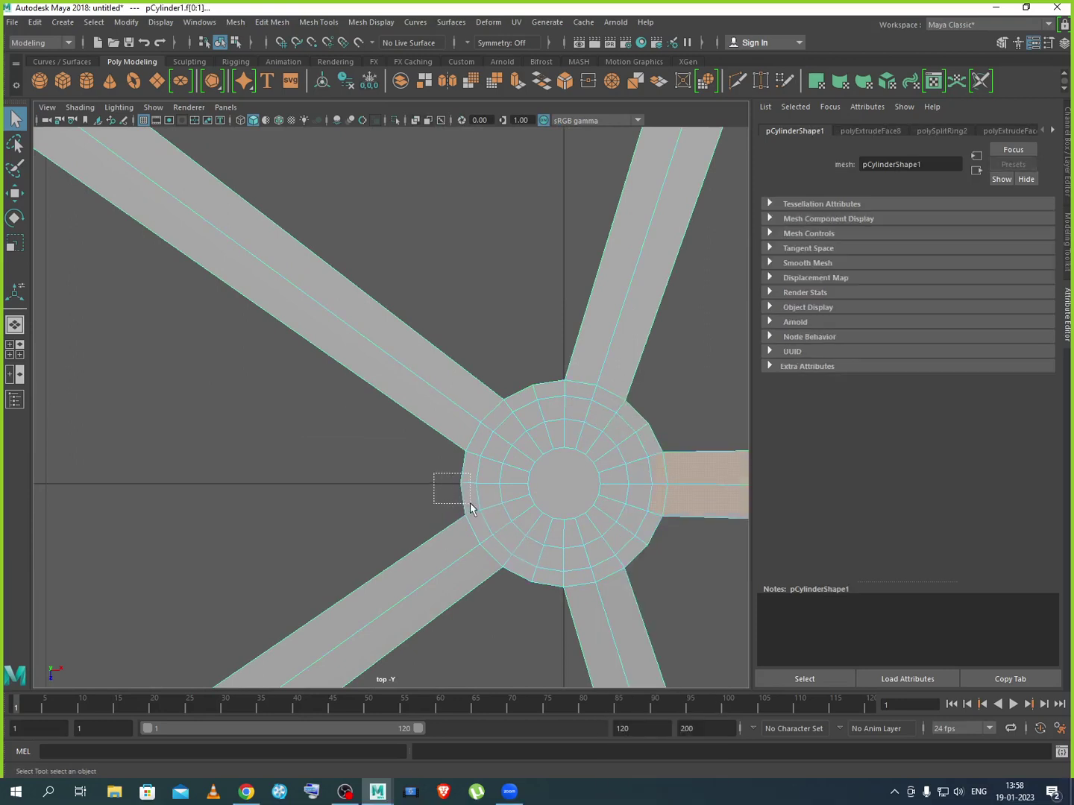
Check the selected faces against the disc and the legs in the side and perspective views
{"action": "key", "text": "space"}
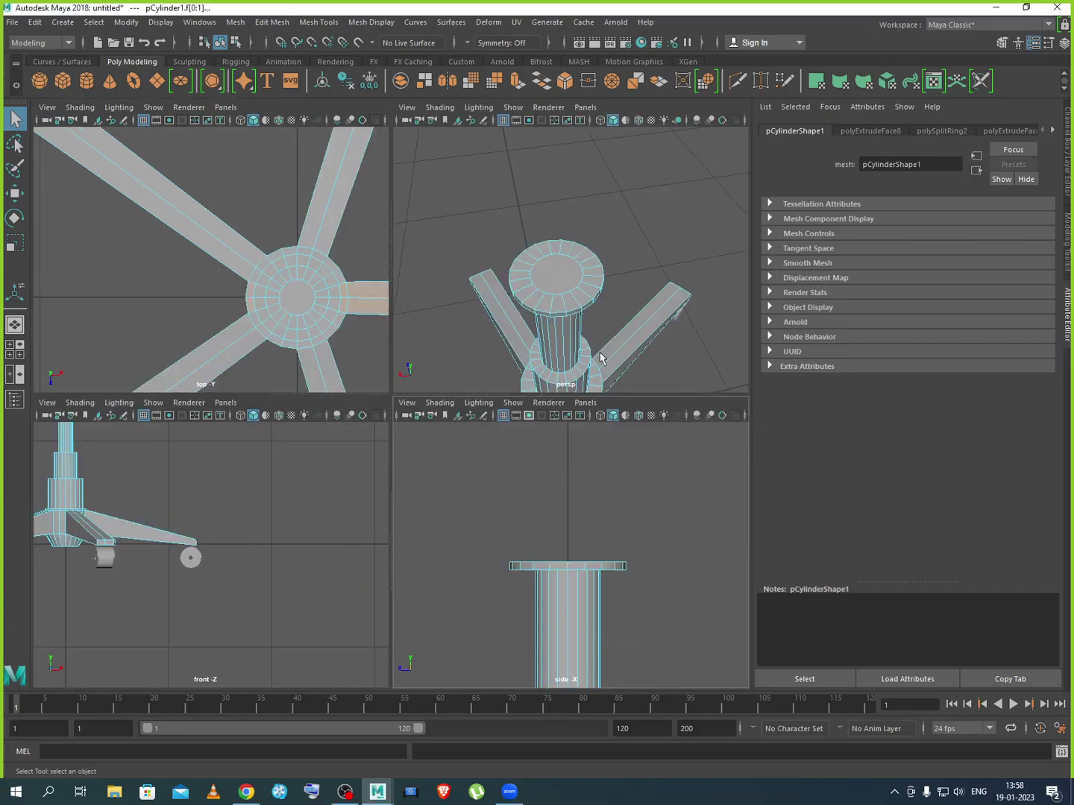
{"action": "key", "text": "space"}
{"action": "key", "text": "alt"}
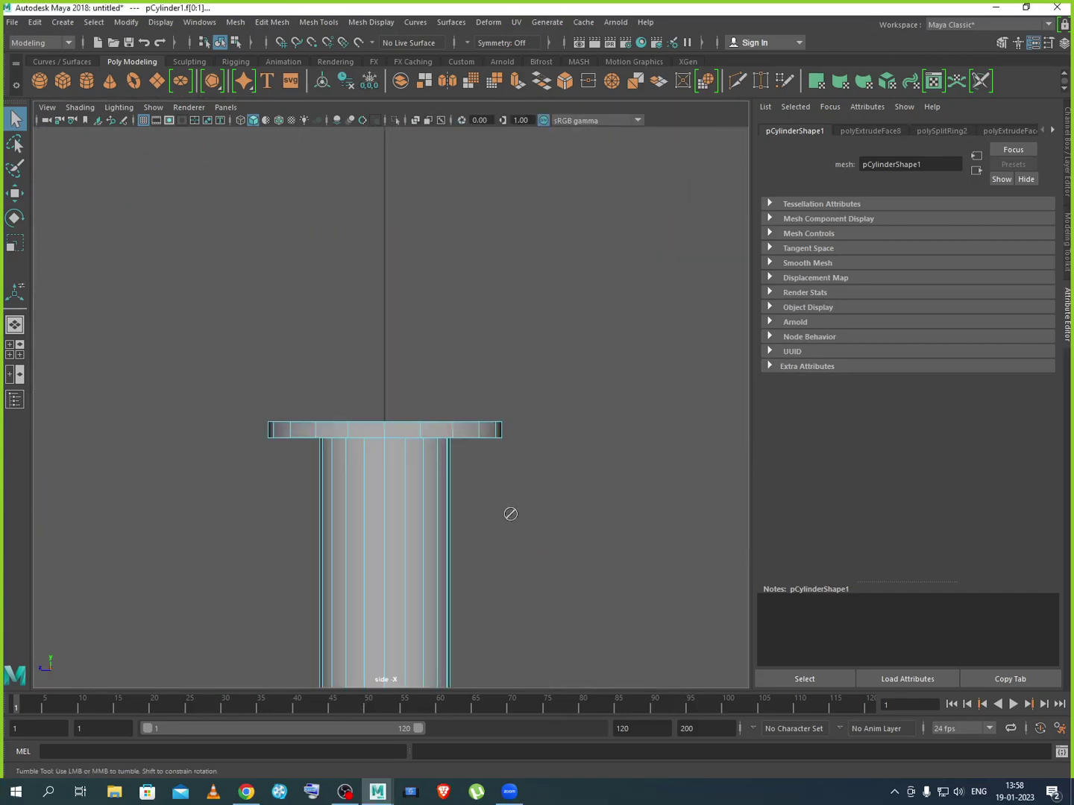
{"action": "key", "text": "space"}
{"action": "key", "text": "space"}
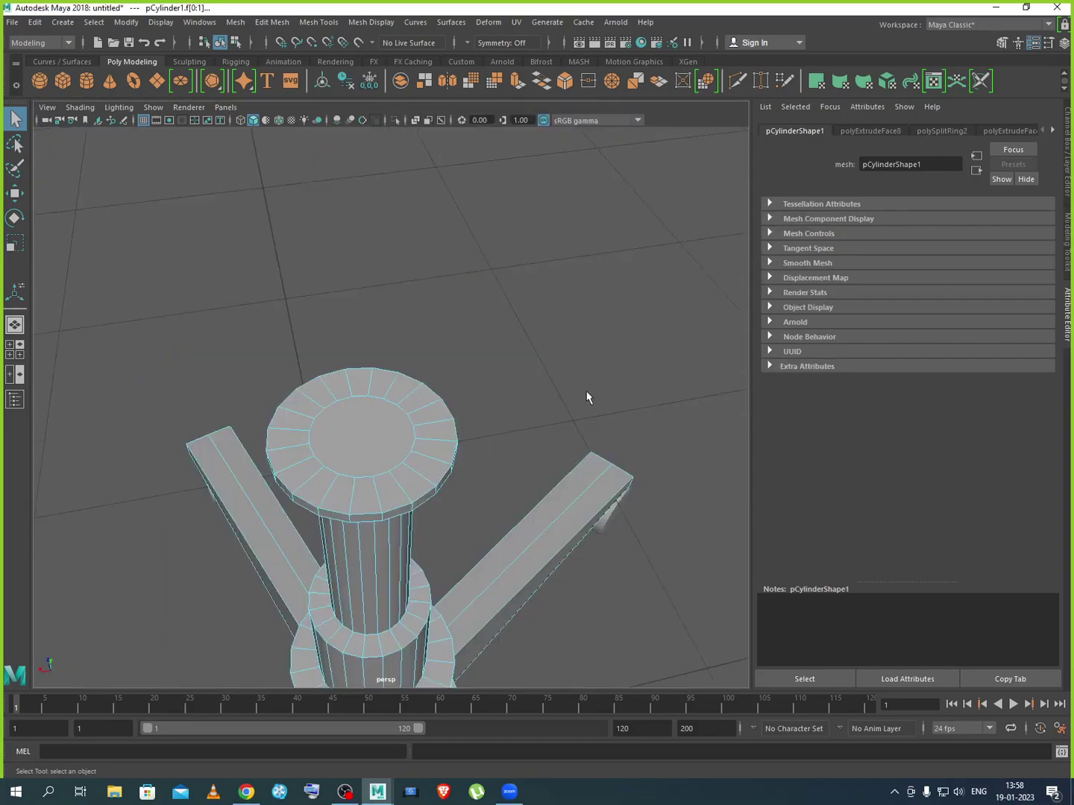
{"action": "left_click_drag", "start_coordinate": [587, 395], "coordinate": [480, 415], "text": "alt"}
{"action": "scroll", "coordinate": [352, 308], "scroll_direction": "up", "scroll_amount": 5}
{"action": "scroll", "coordinate": [392, 381], "scroll_direction": "down", "scroll_amount": 10}
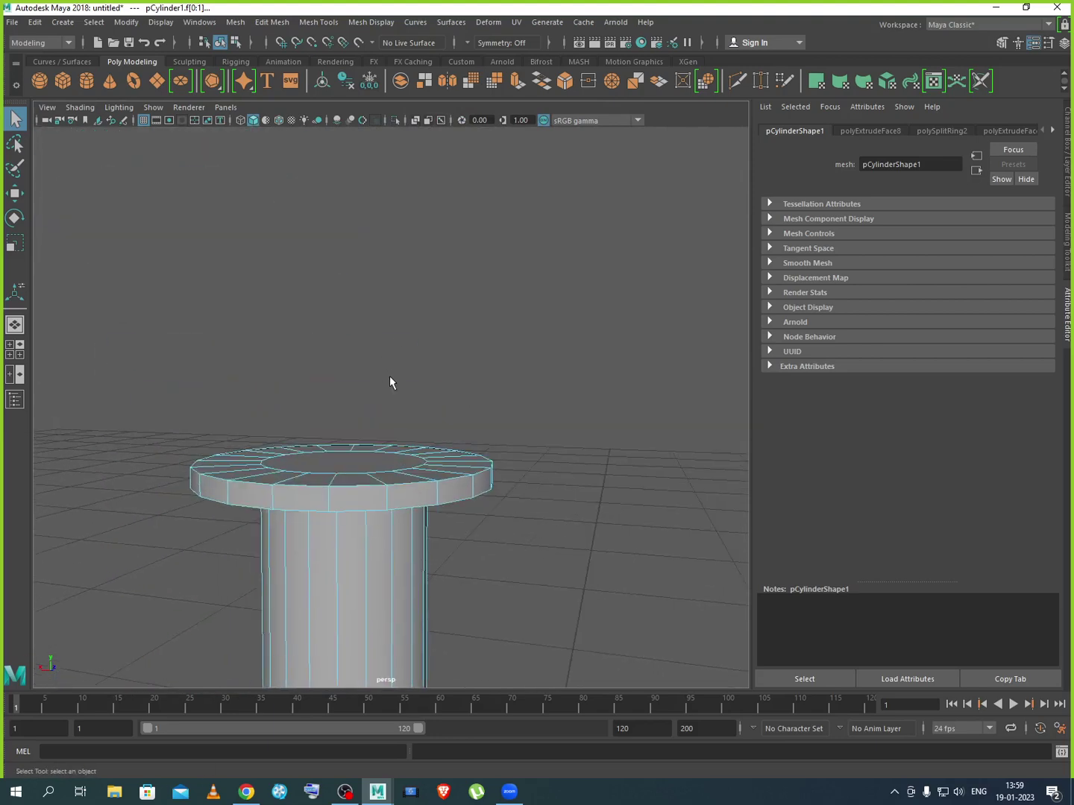
{"action": "scroll", "coordinate": [403, 439], "scroll_direction": "down", "scroll_amount": 3}
{"action": "mouse_move", "coordinate": [403, 447]}
{"action": "left_mouse_down", "text": "alt"}
{"action": "mouse_move", "coordinate": [399, 477]}
{"action": "mouse_move", "coordinate": [396, 446]}
{"action": "left_mouse_up", "text": "alt"}
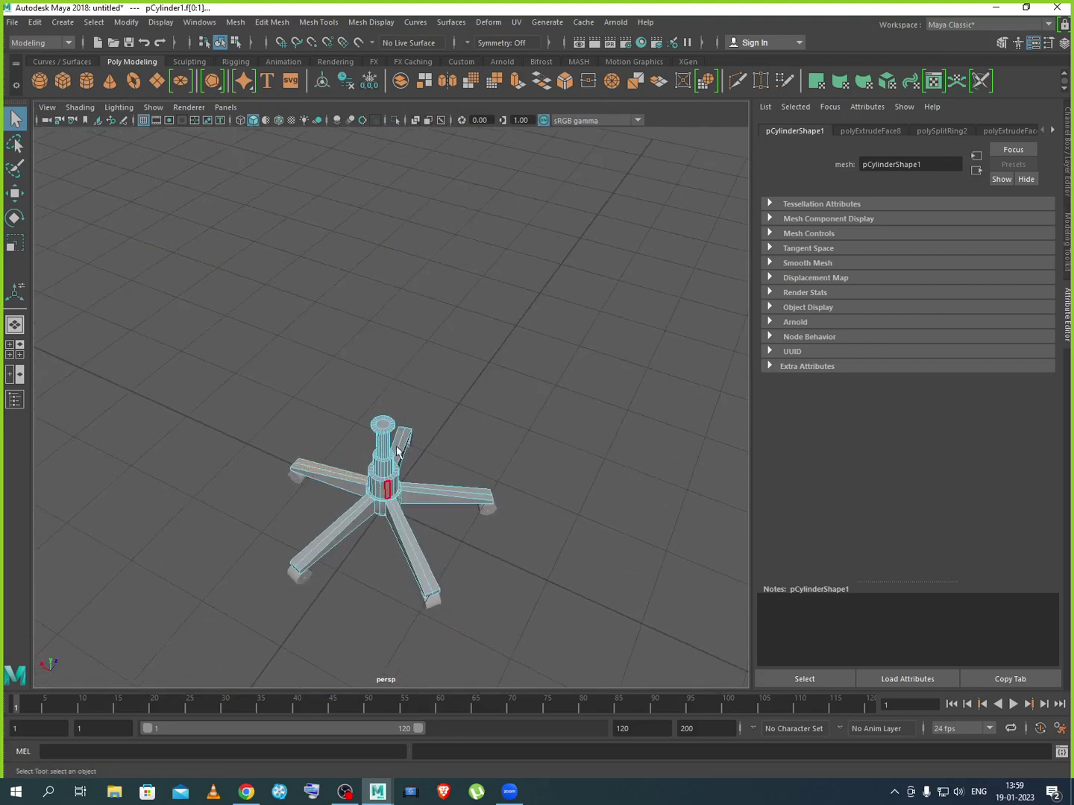
{"action": "scroll", "coordinate": [371, 424], "scroll_direction": "up", "scroll_amount": 6}
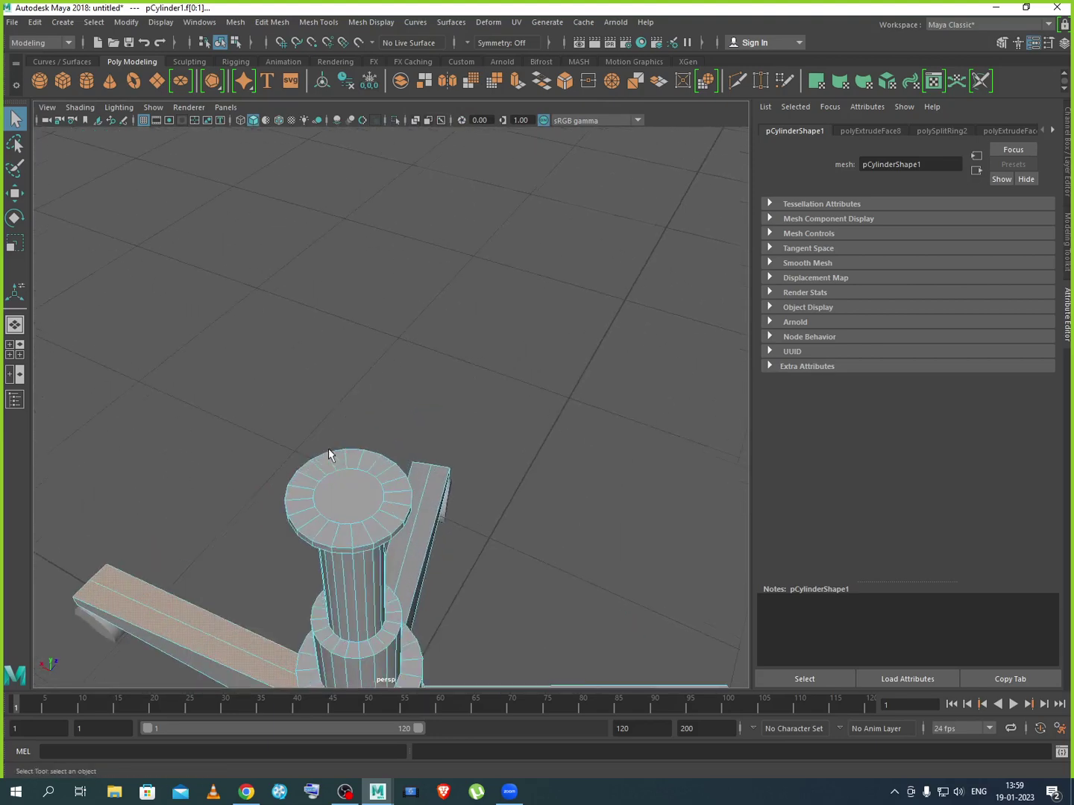
Try to box-select the disc's edge faces between two legs in the top view, checking them in perspective
{"action": "key", "text": "space"}
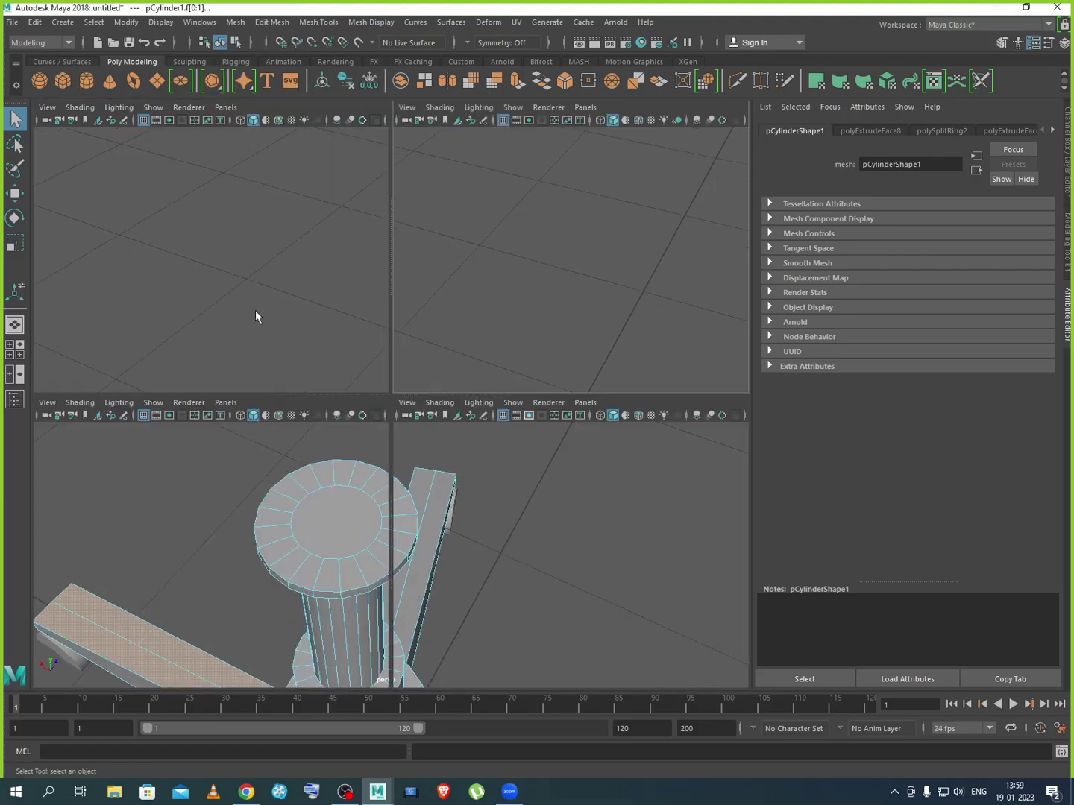
{"action": "left_click", "coordinate": [220, 302]}
{"action": "scroll", "coordinate": [249, 316], "scroll_direction": "up", "scroll_amount": 3}
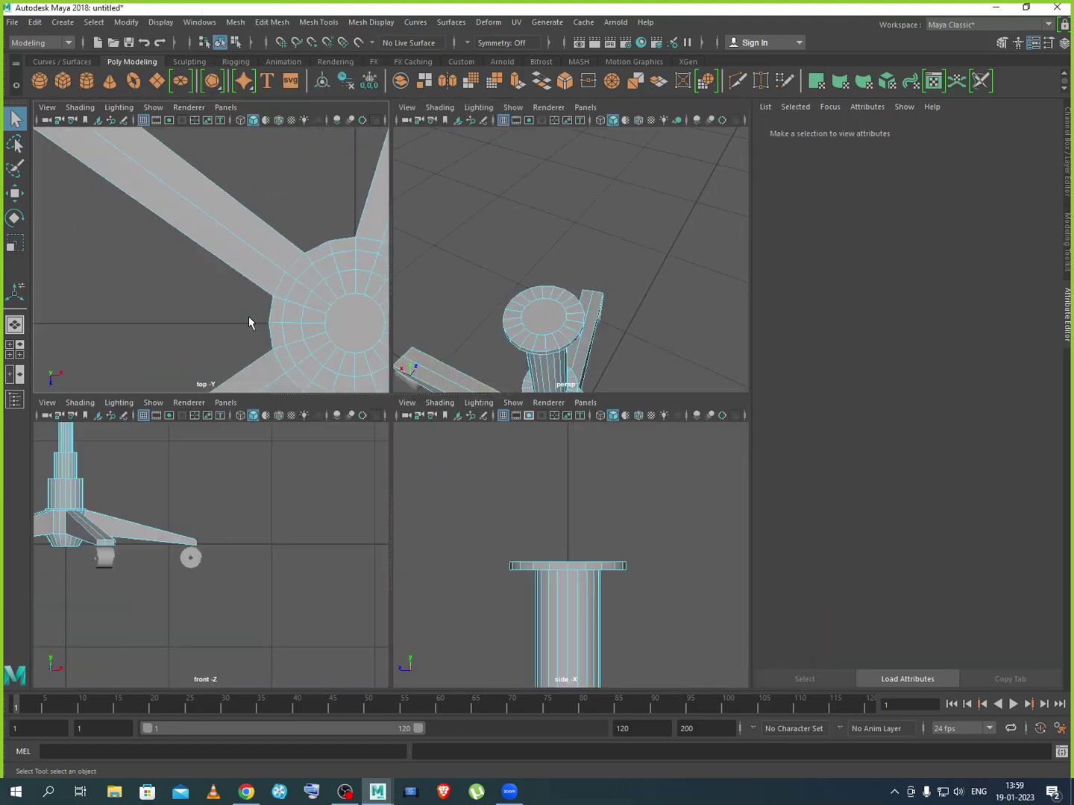
{"action": "left_click_drag", "start_coordinate": [281, 344], "coordinate": [313, 350]}
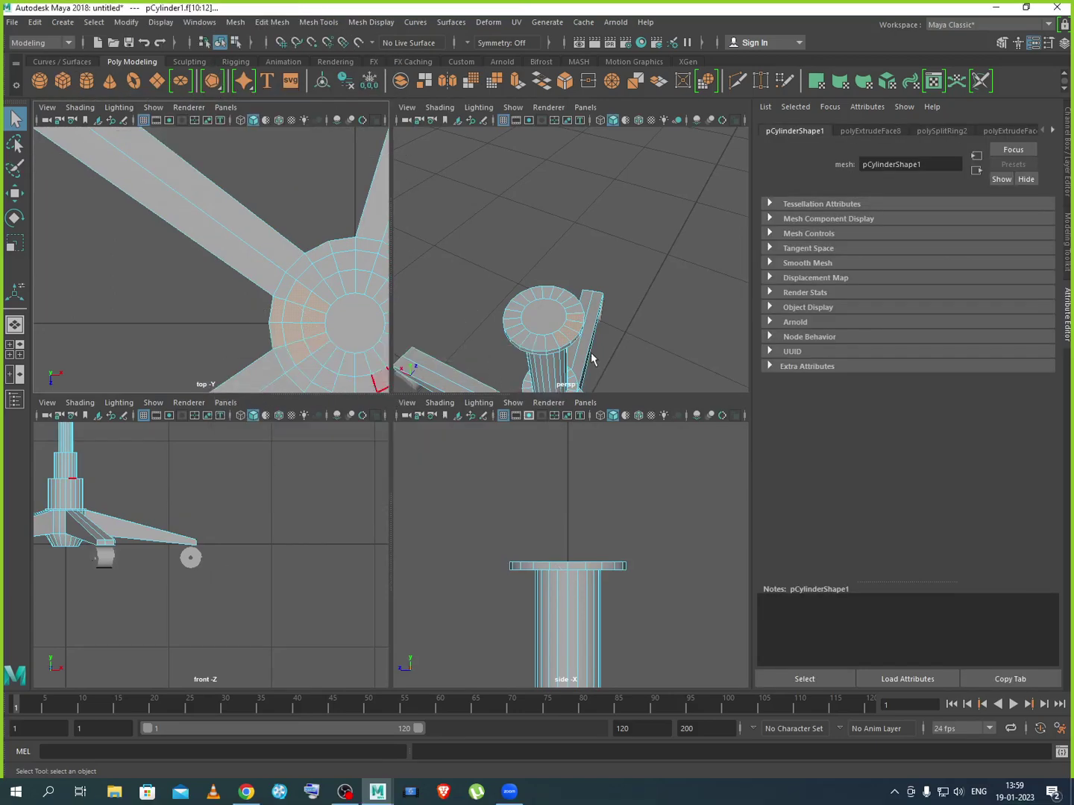
{"action": "key", "text": "space"}
{"action": "scroll", "coordinate": [427, 473], "scroll_direction": "down", "scroll_amount": 3}
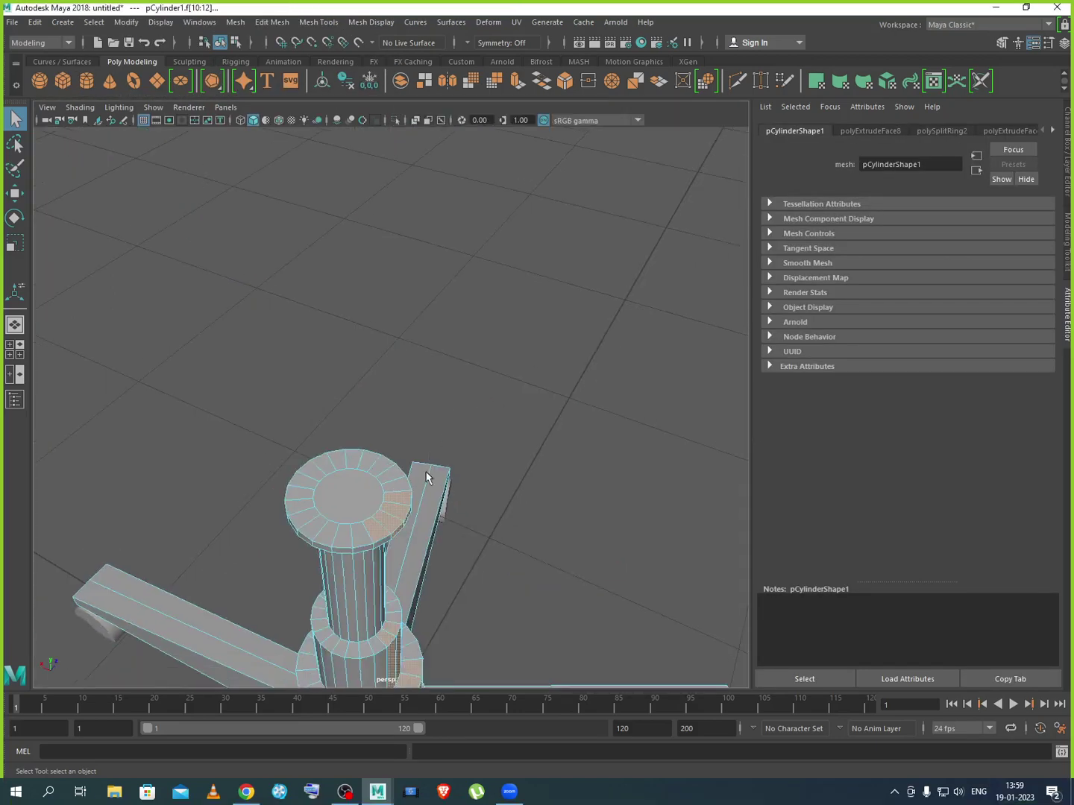
{"action": "left_click_drag", "start_coordinate": [439, 479], "coordinate": [384, 498], "text": "alt"}
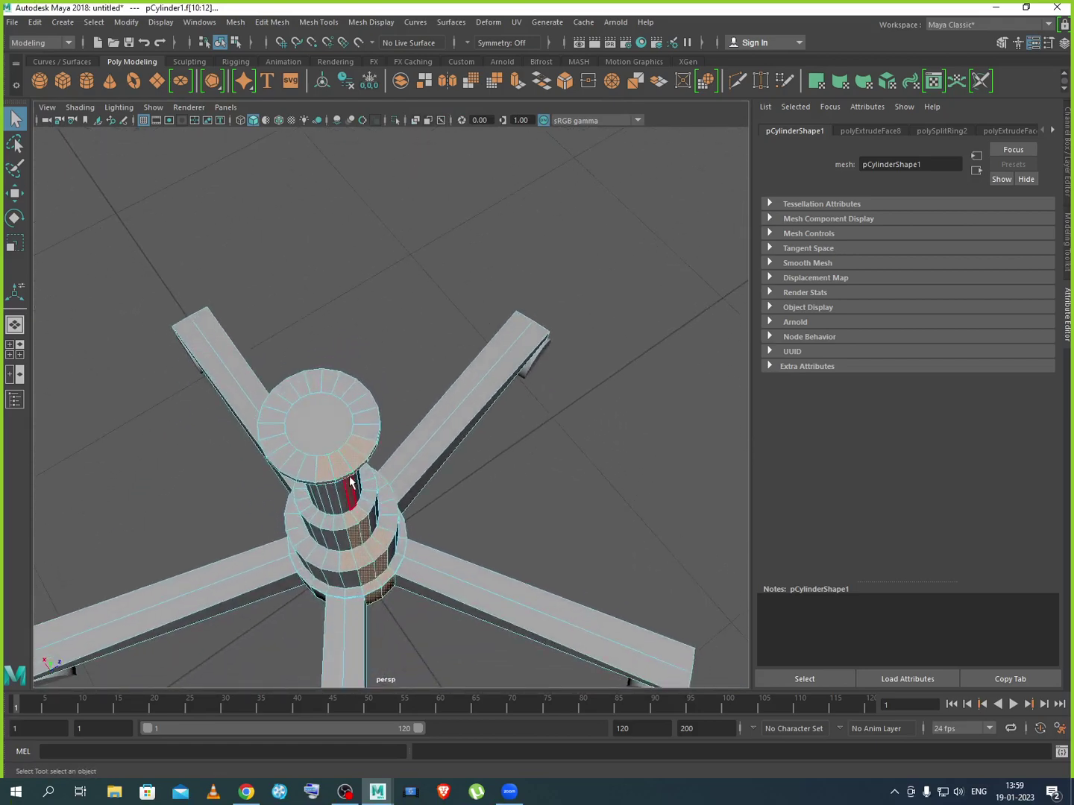
{"action": "scroll", "coordinate": [347, 475], "scroll_direction": "up", "scroll_amount": 8}
{"action": "scroll", "coordinate": [369, 416], "scroll_direction": "down", "scroll_amount": 8}
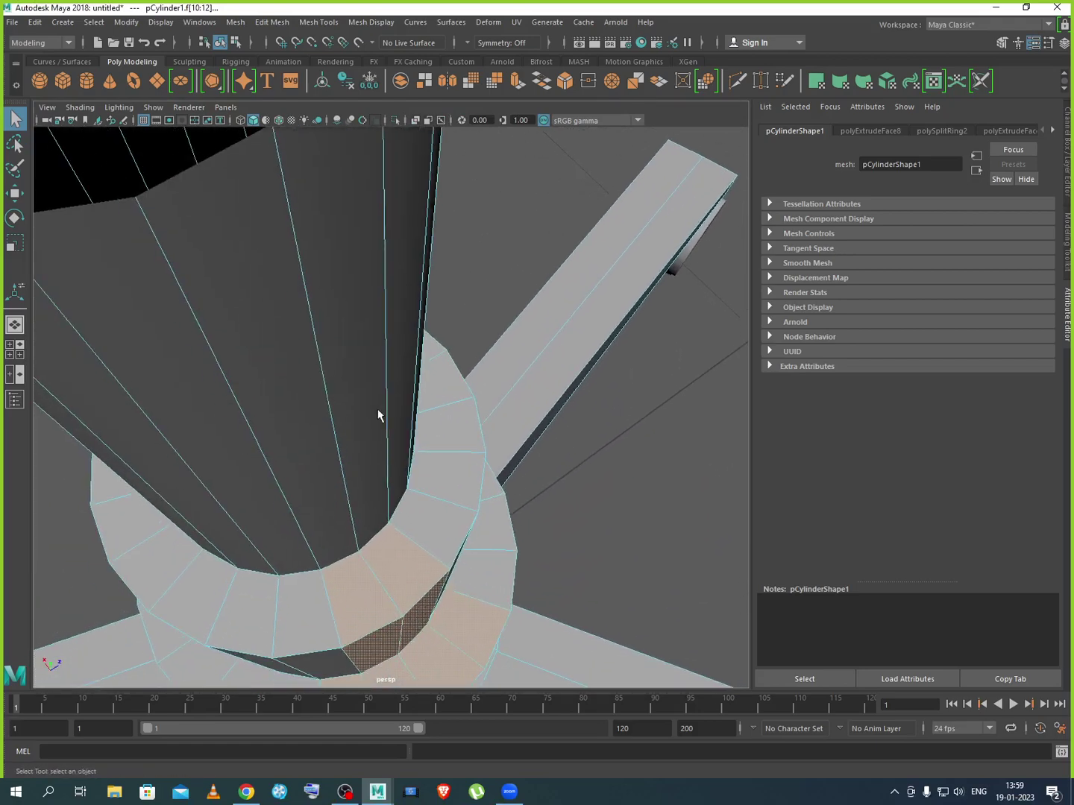
Select two adjacent faces on the outer rim of the disc and check their position relative to the legs
{"action": "left_click", "coordinate": [385, 325]}
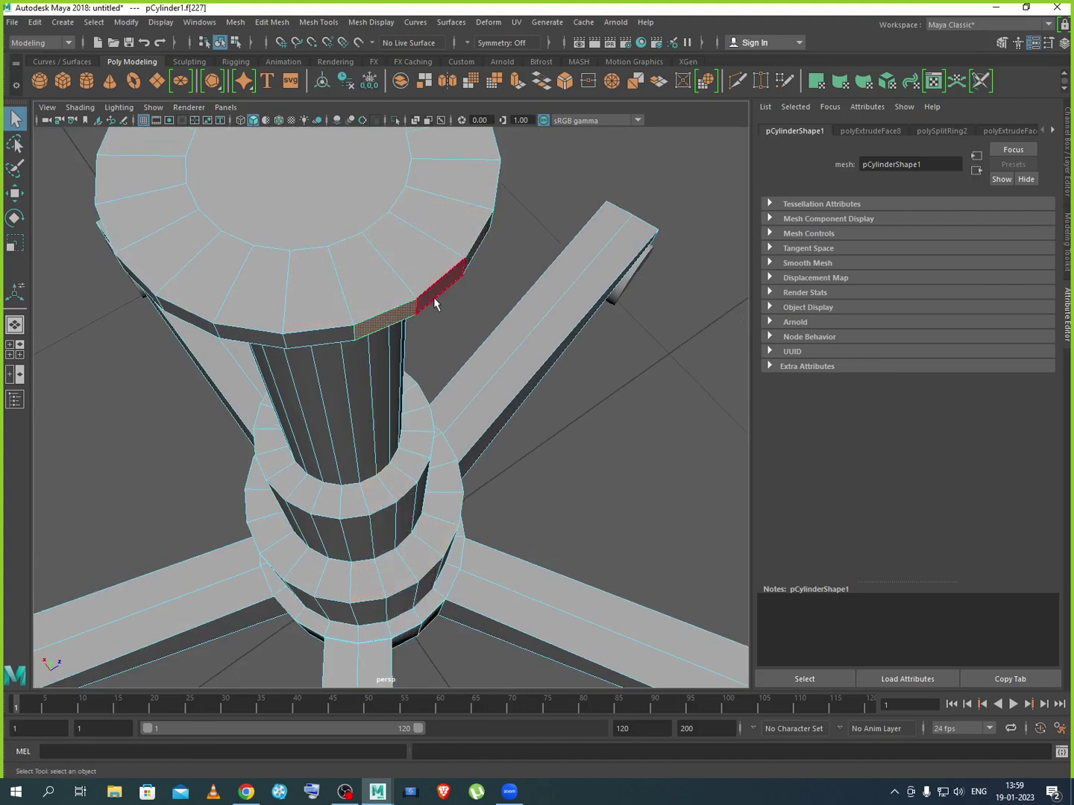
{"action": "left_click", "coordinate": [433, 294], "text": "shift"}
{"action": "scroll", "coordinate": [455, 375], "scroll_direction": "down", "scroll_amount": 4}
{"action": "left_click_drag", "start_coordinate": [455, 375], "coordinate": [387, 387], "text": "alt"}
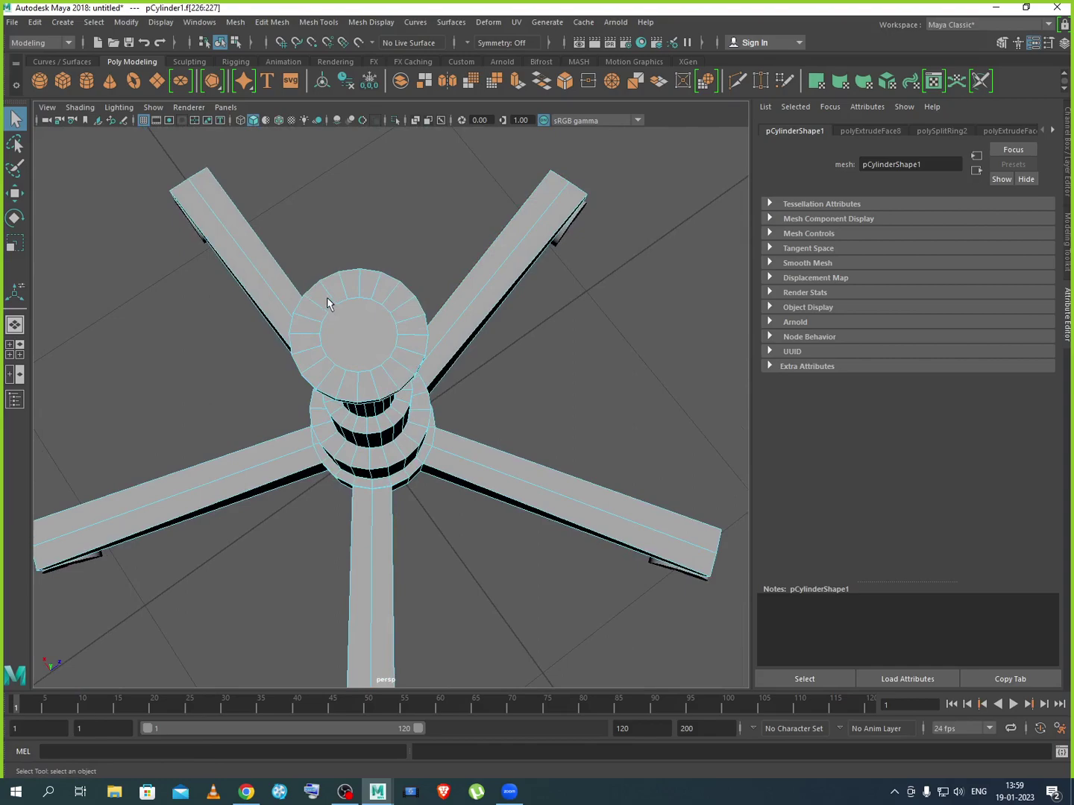
{"action": "left_click_drag", "start_coordinate": [328, 302], "coordinate": [456, 460], "text": "alt"}
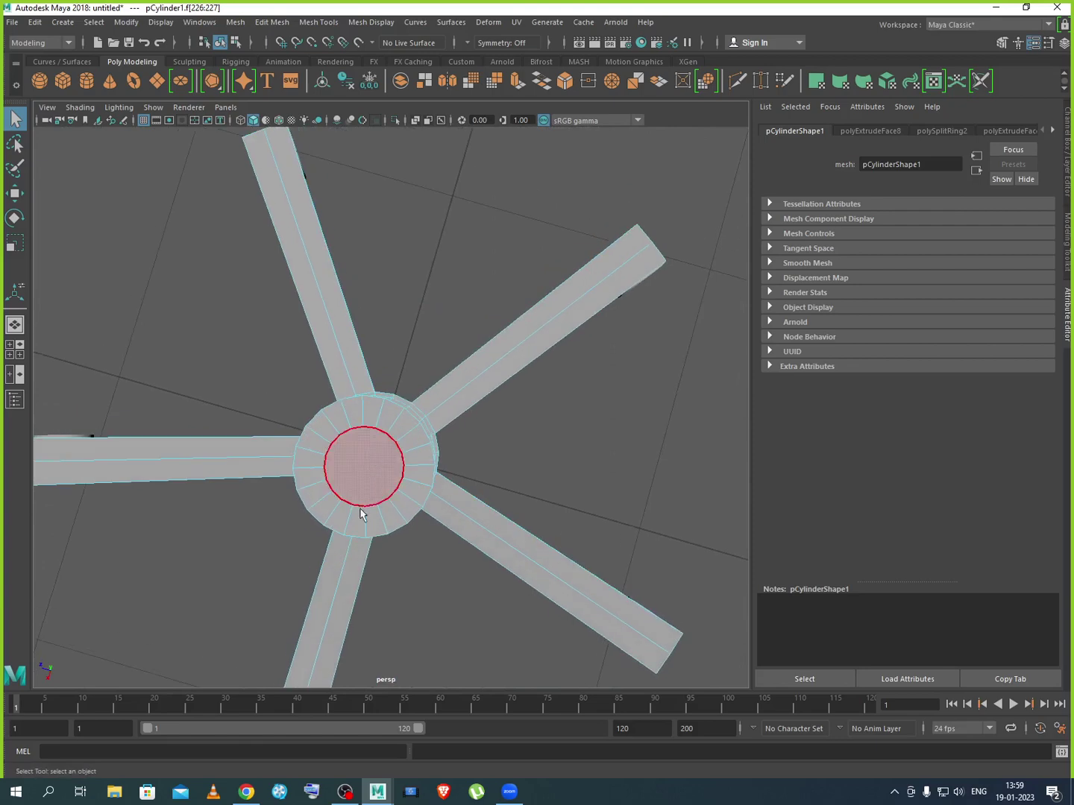
{"action": "left_click_drag", "start_coordinate": [355, 548], "coordinate": [362, 441], "text": "alt"}
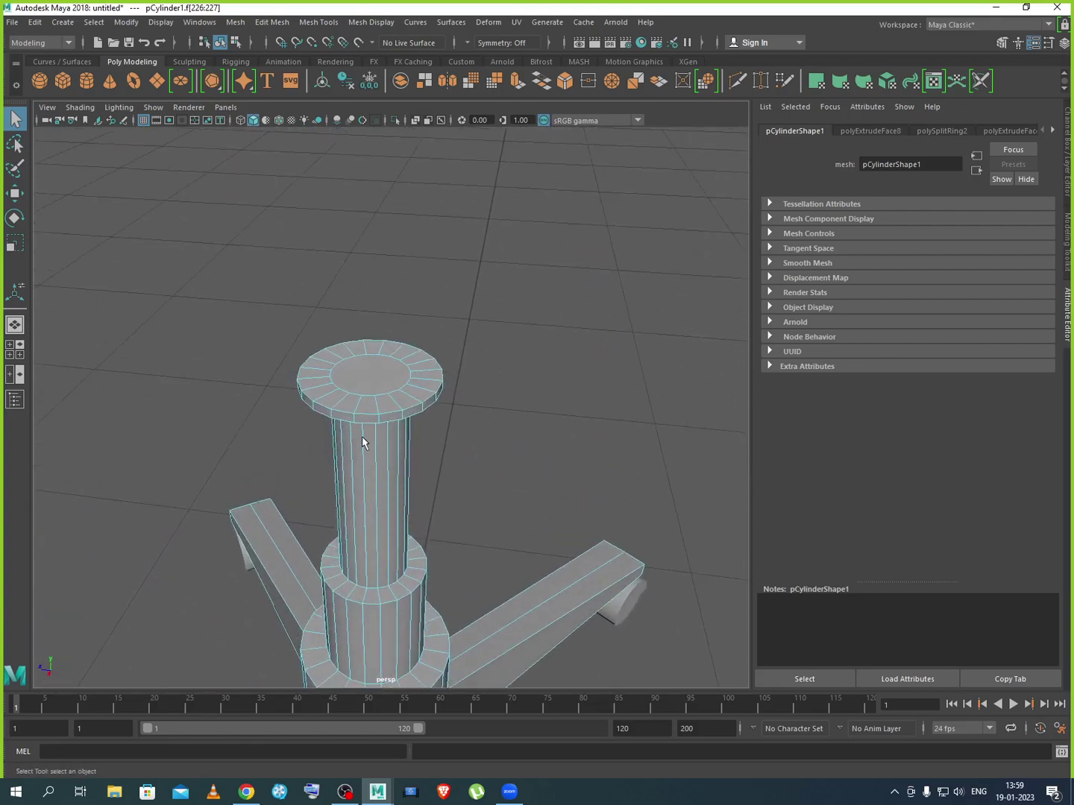
Extrude the selected rim faces on both sides of the disc outward by about 0.104 in local Z
{"action": "left_click_drag", "start_coordinate": [474, 467], "coordinate": [350, 478], "text": "alt"}
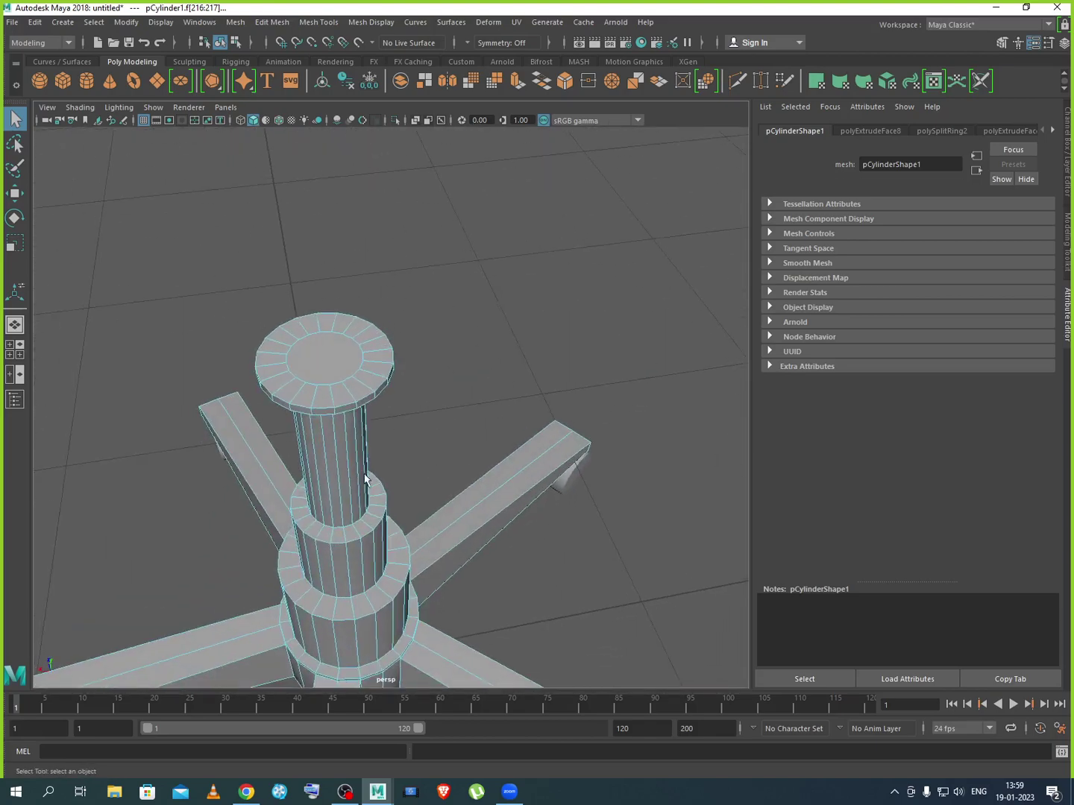
{"action": "left_click", "coordinate": [514, 83]}
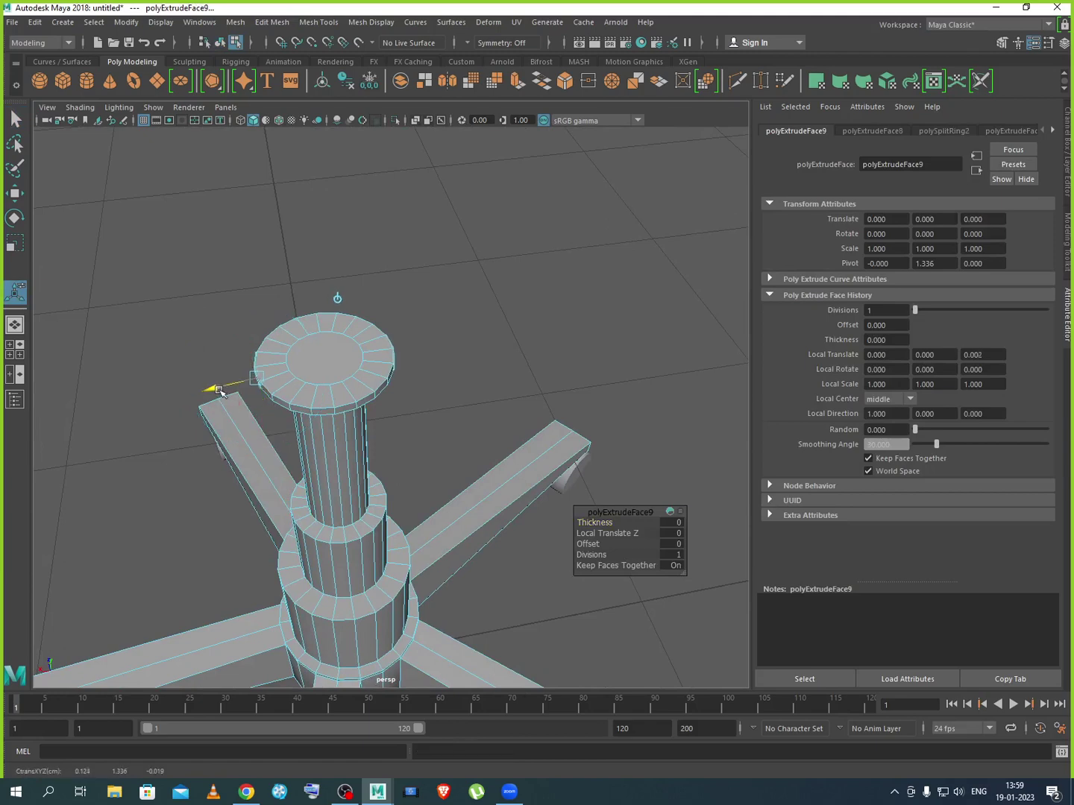
{"action": "left_click_drag", "start_coordinate": [219, 391], "coordinate": [158, 397]}
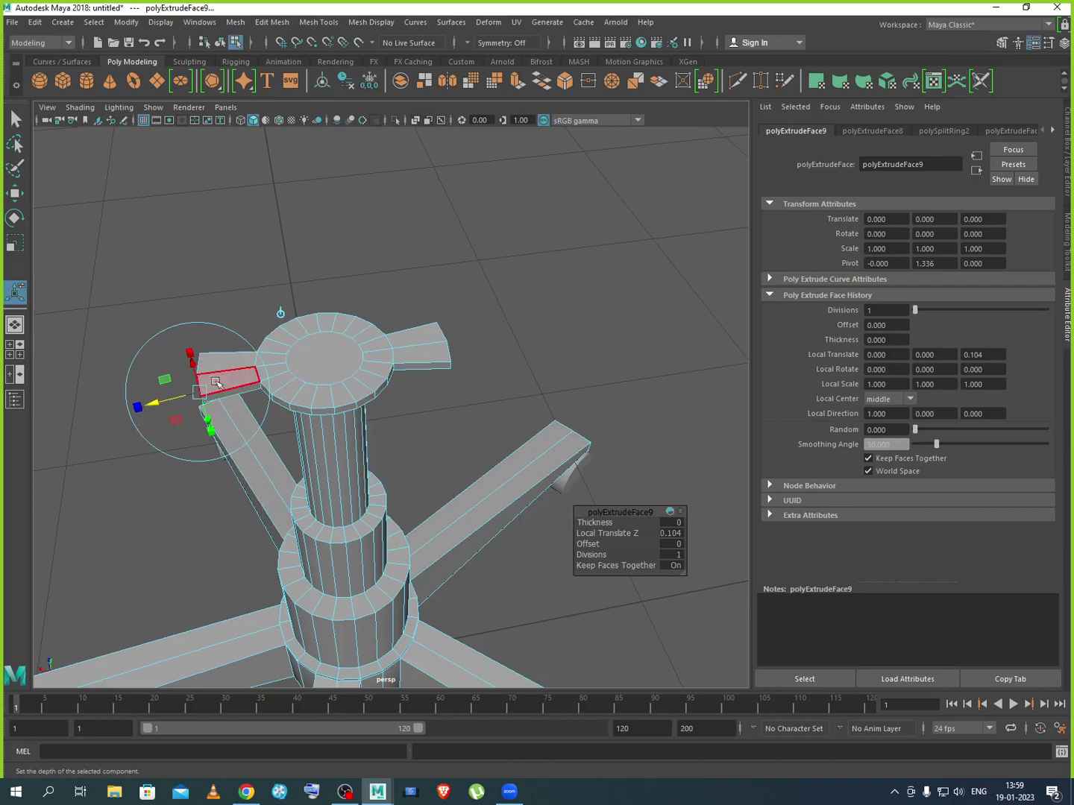
Taper the two extruded arms in width by scaling their end faces to about -0.493 in local X
{"action": "left_click_drag", "start_coordinate": [258, 472], "coordinate": [383, 558], "text": "alt"}
{"action": "left_click_drag", "start_coordinate": [333, 514], "coordinate": [371, 513]}
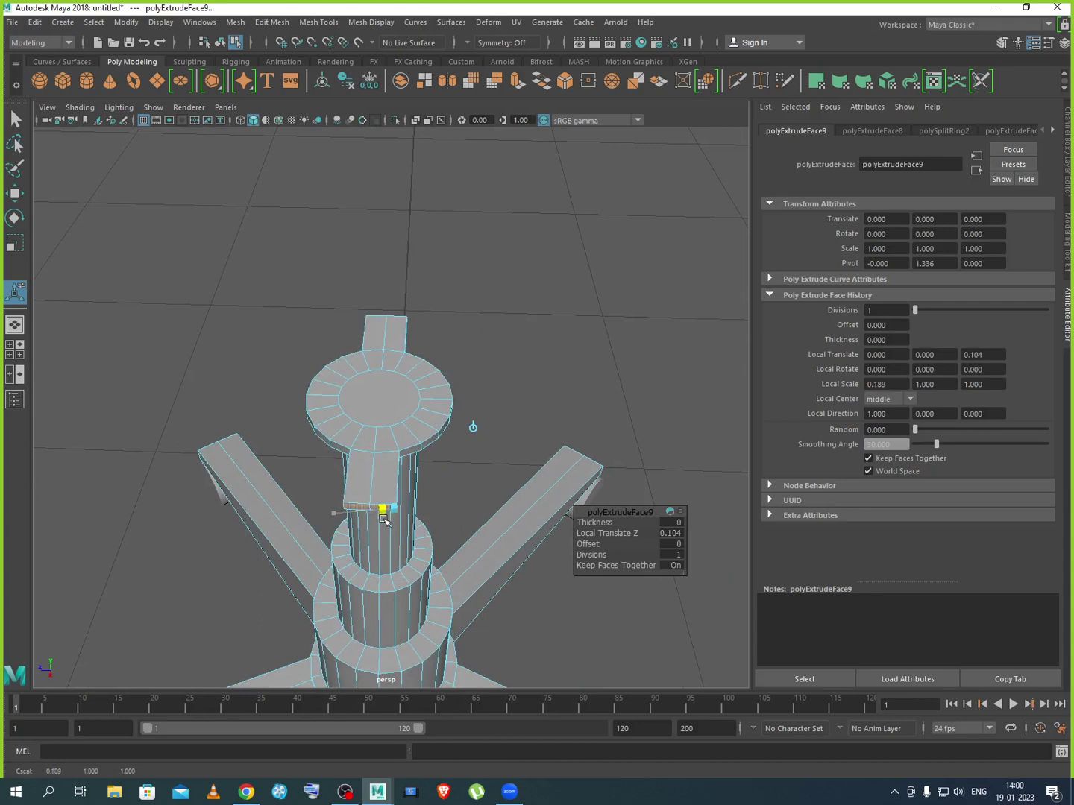
{"action": "mouse_move", "coordinate": [385, 520]}
{"action": "left_mouse_down"}
{"action": "mouse_move", "coordinate": [425, 521]}
{"action": "mouse_move", "coordinate": [401, 510]}
{"action": "left_mouse_up"}
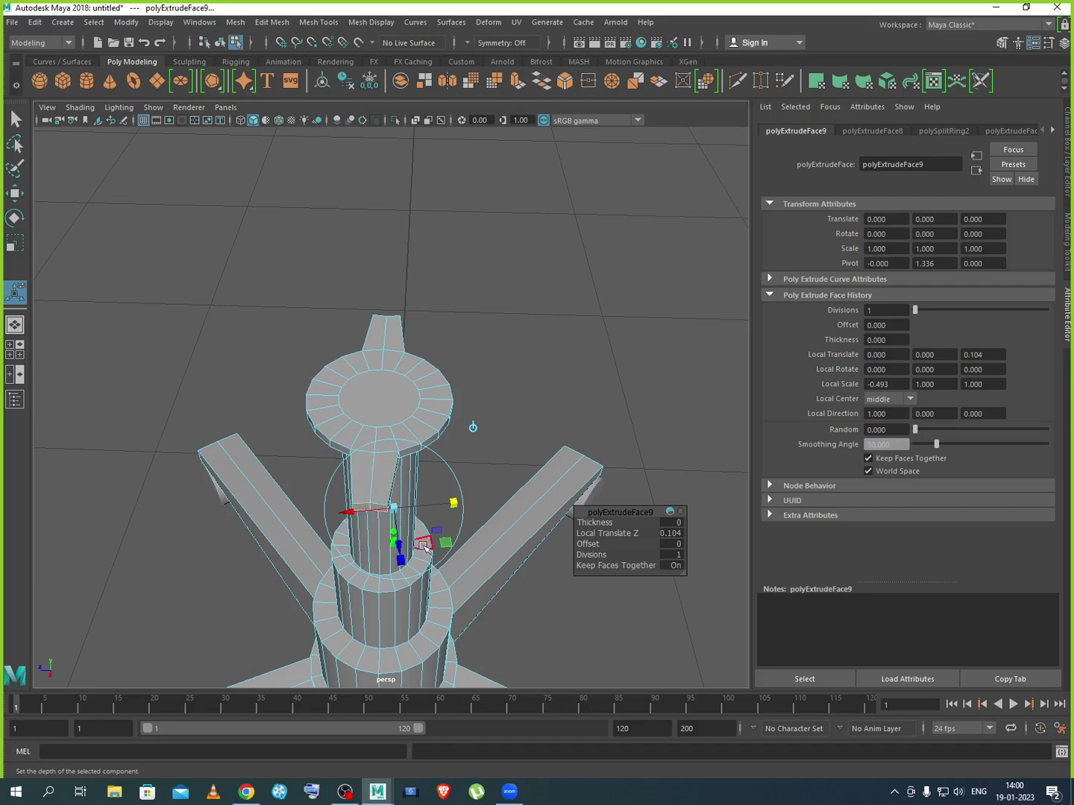
Thin the outer ends of the two arms by scaling their end faces to about 0.558 in local Y
{"action": "left_click_drag", "start_coordinate": [403, 578], "coordinate": [392, 492], "text": "alt"}
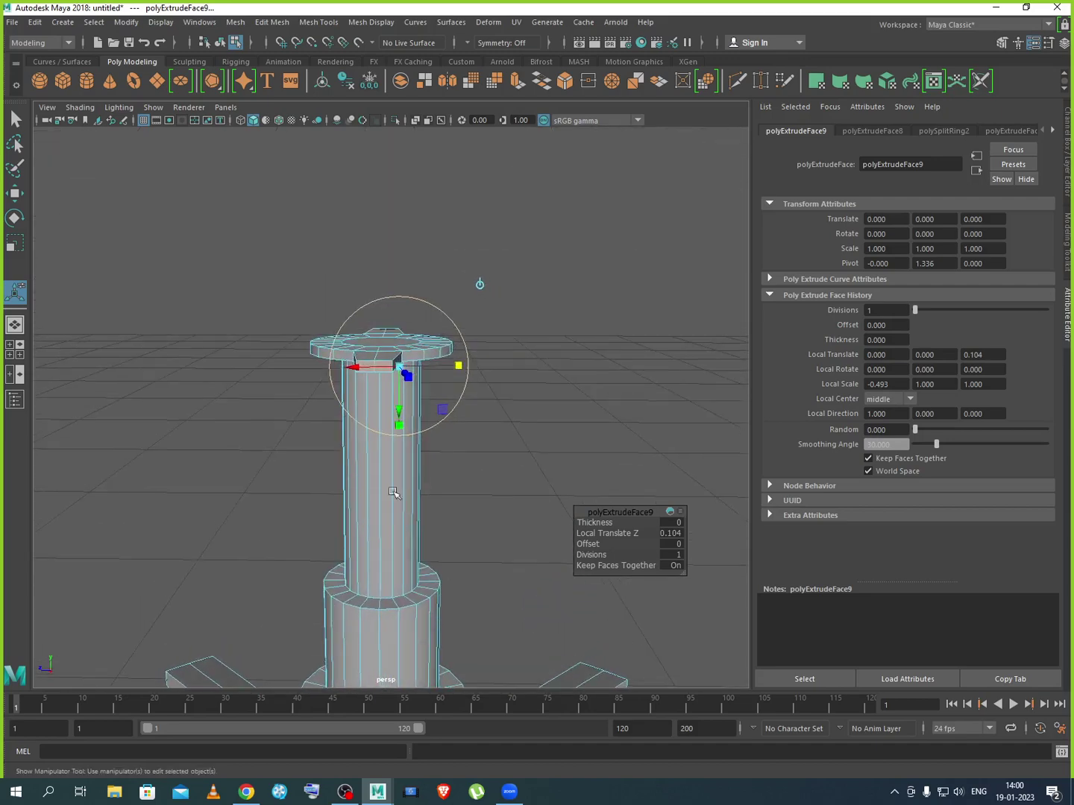
{"action": "scroll", "coordinate": [383, 385], "scroll_direction": "up", "scroll_amount": 3}
{"action": "scroll", "coordinate": [383, 389], "scroll_direction": "up", "scroll_amount": 1}
{"action": "middle_click_drag", "start_coordinate": [384, 391], "coordinate": [390, 463], "text": "alt"}
{"action": "scroll", "coordinate": [389, 410], "scroll_direction": "down", "scroll_amount": 1}
{"action": "scroll", "coordinate": [392, 414], "scroll_direction": "down", "scroll_amount": 3}
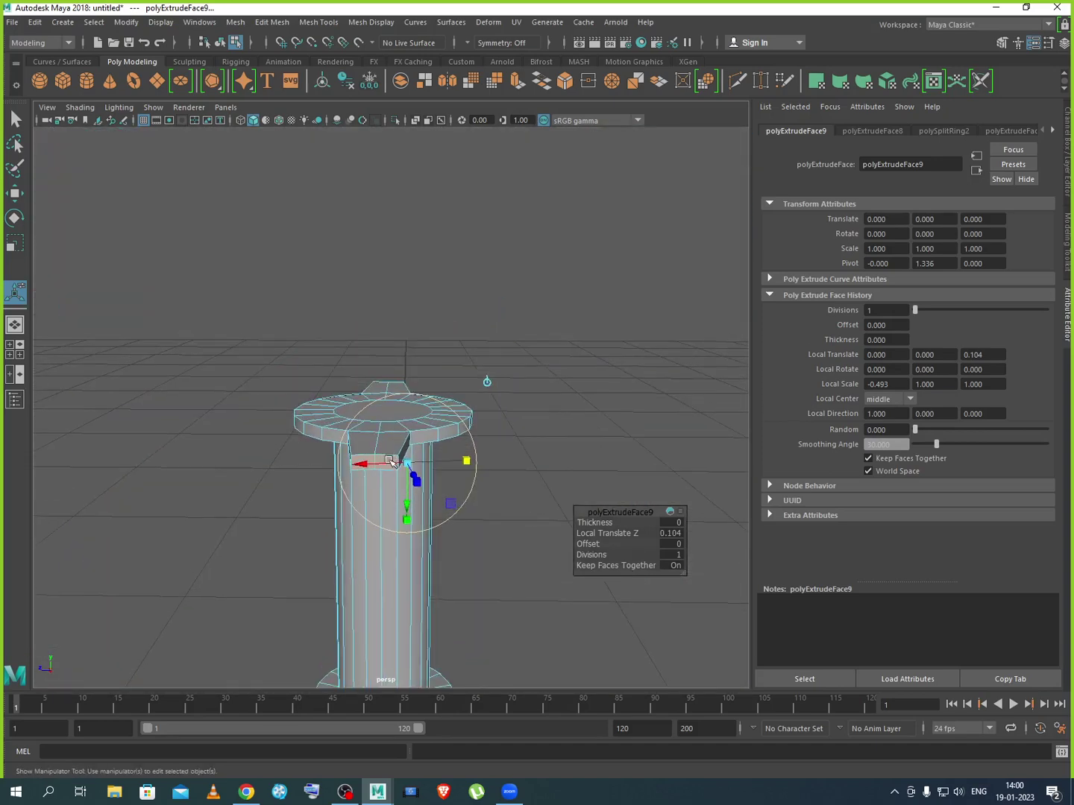
{"action": "scroll", "coordinate": [391, 465], "scroll_direction": "up", "scroll_amount": 1}
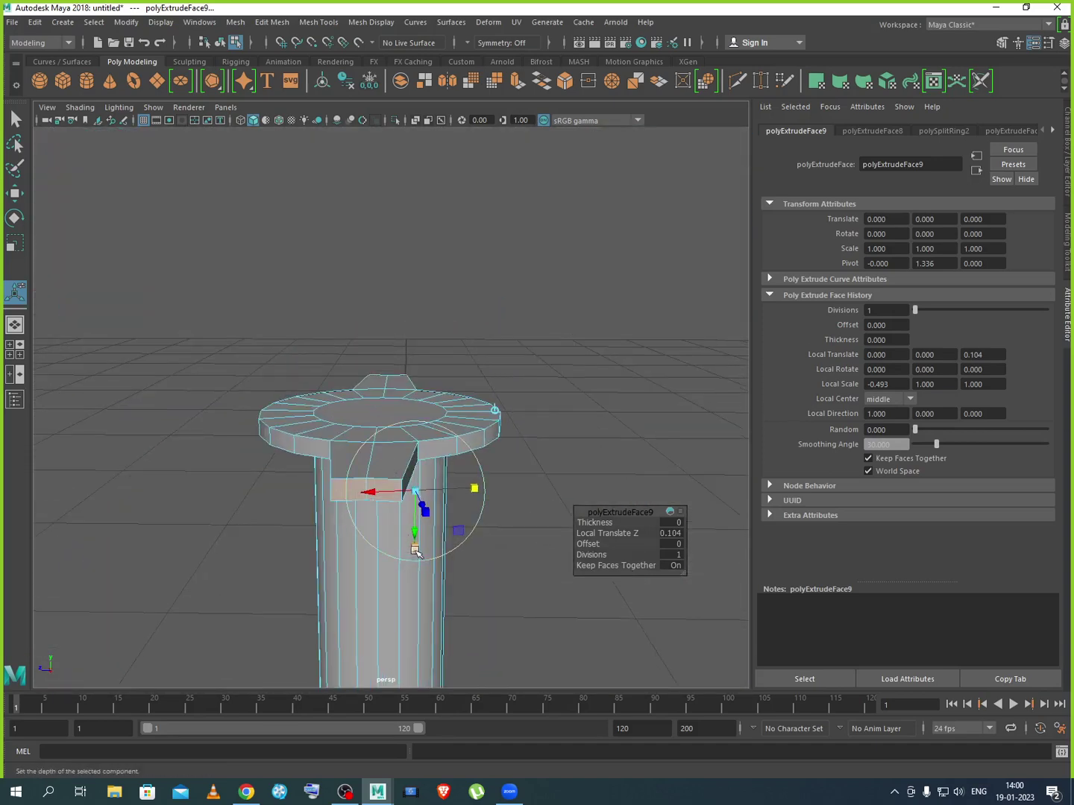
{"action": "left_click_drag", "start_coordinate": [415, 552], "coordinate": [416, 524]}
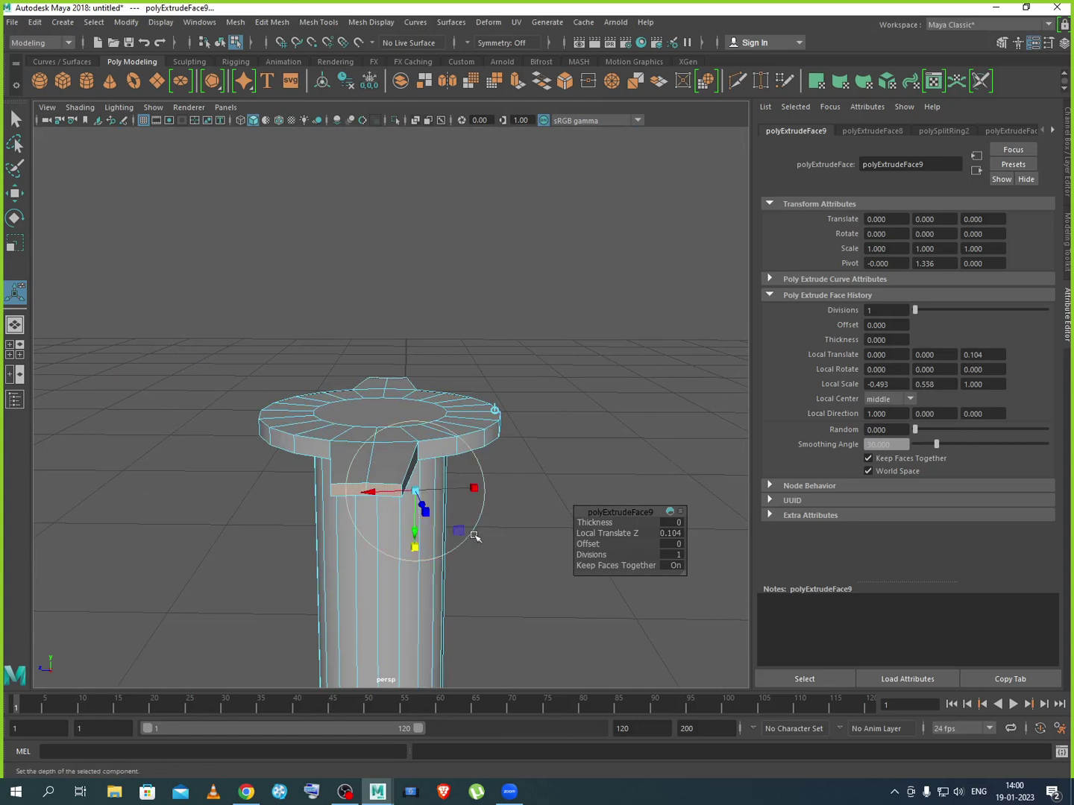
Raise the arms' end faces to about Y 1.341 in the front view, flush with the disc's top, and return to object mode
{"action": "key", "text": "w"}
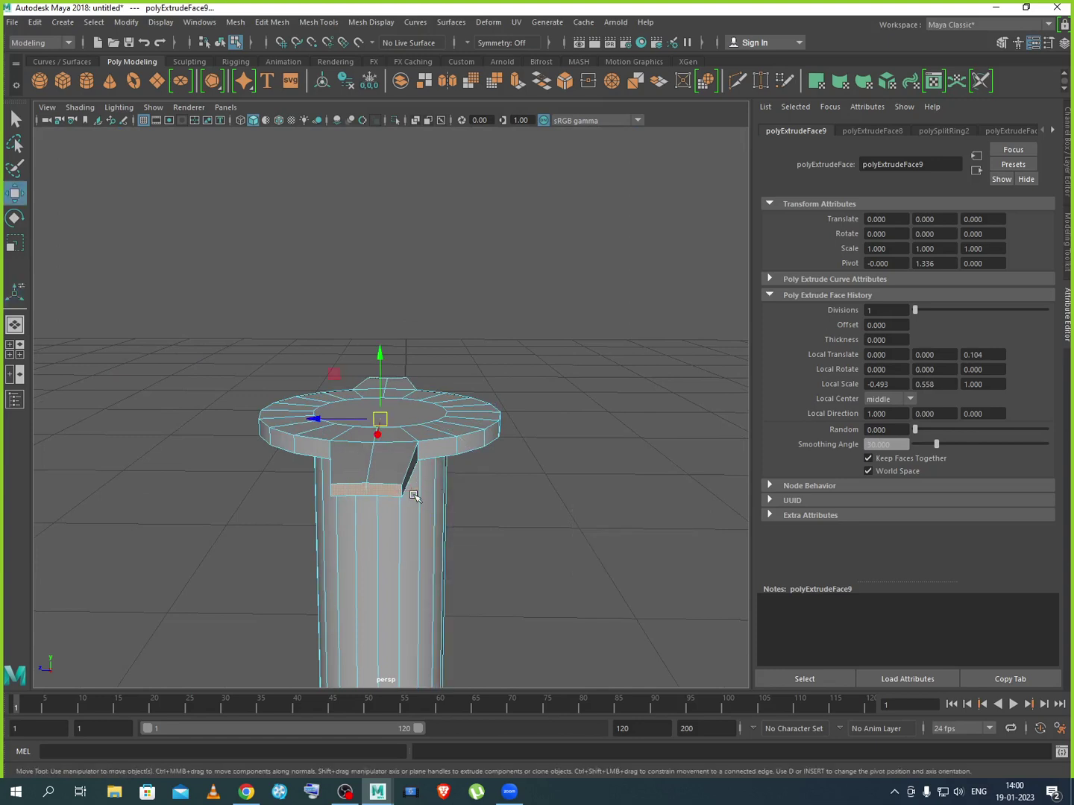
{"action": "key", "text": "space"}
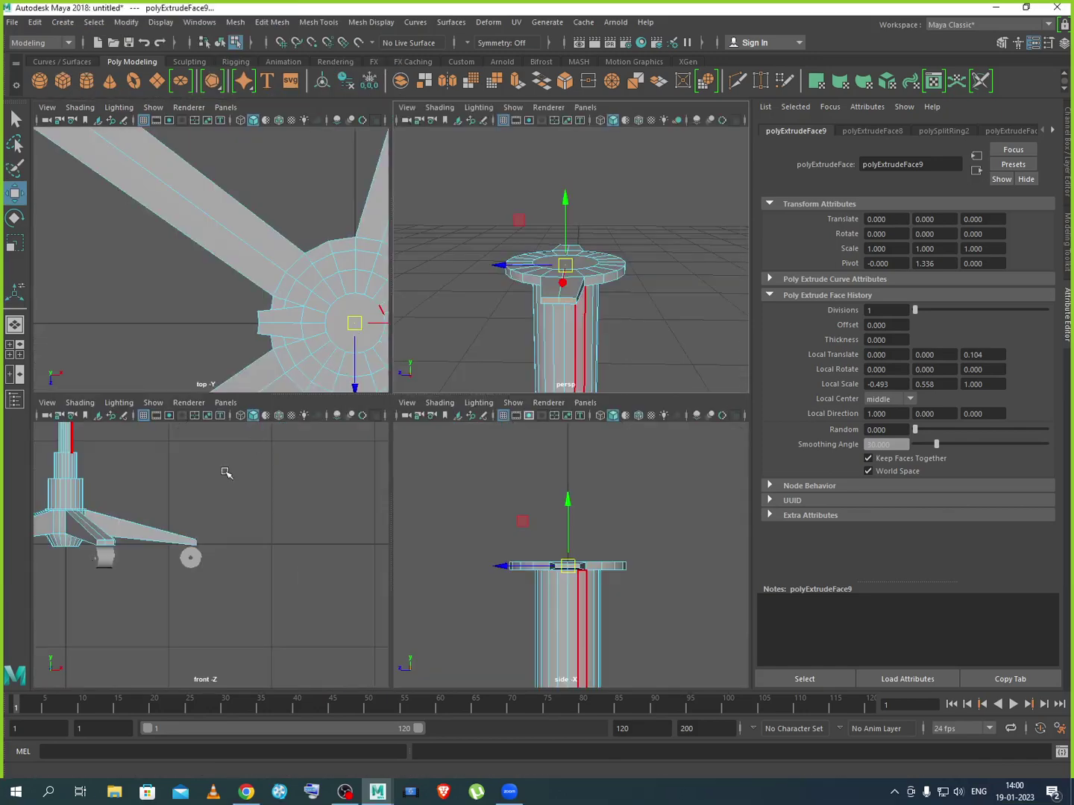
{"action": "key", "text": "space"}
{"action": "scroll", "coordinate": [335, 468], "scroll_direction": "down", "scroll_amount": 10}
{"action": "middle_click_drag", "start_coordinate": [366, 386], "coordinate": [372, 472], "text": "alt"}
{"action": "scroll", "coordinate": [366, 464], "scroll_direction": "up", "scroll_amount": 9}
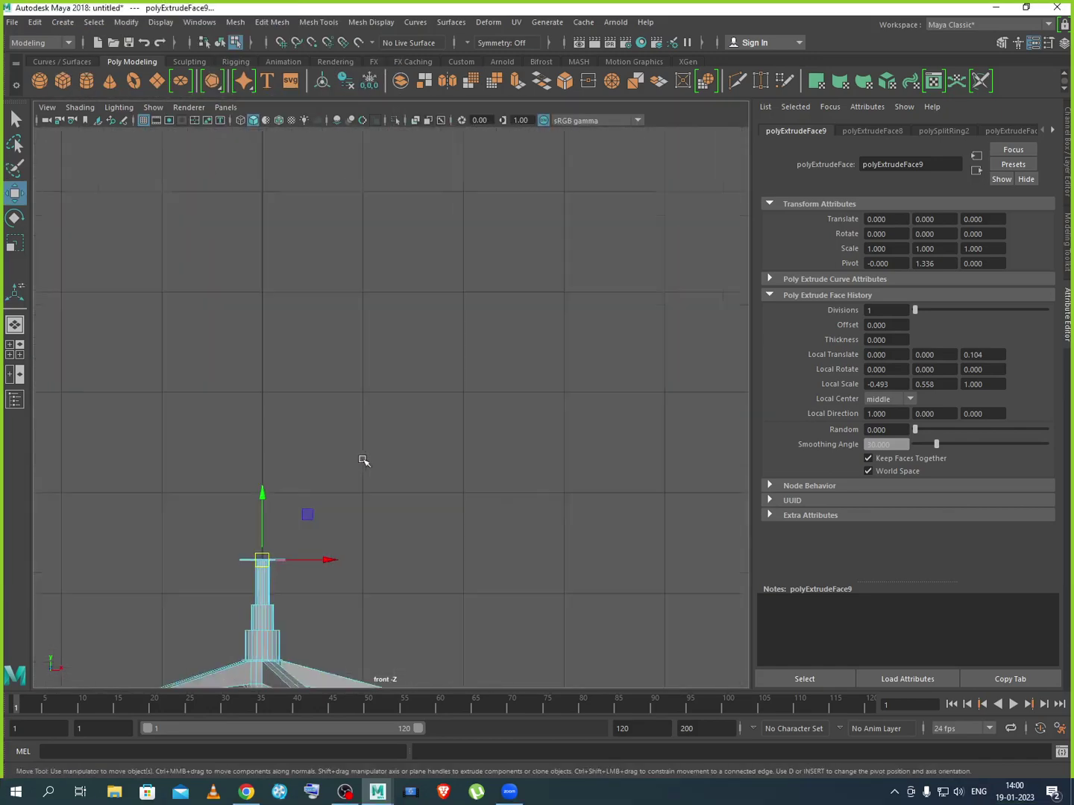
{"action": "middle_click_drag", "start_coordinate": [276, 512], "coordinate": [453, 303], "text": "alt"}
{"action": "scroll", "coordinate": [379, 479], "scroll_direction": "up", "scroll_amount": 10}
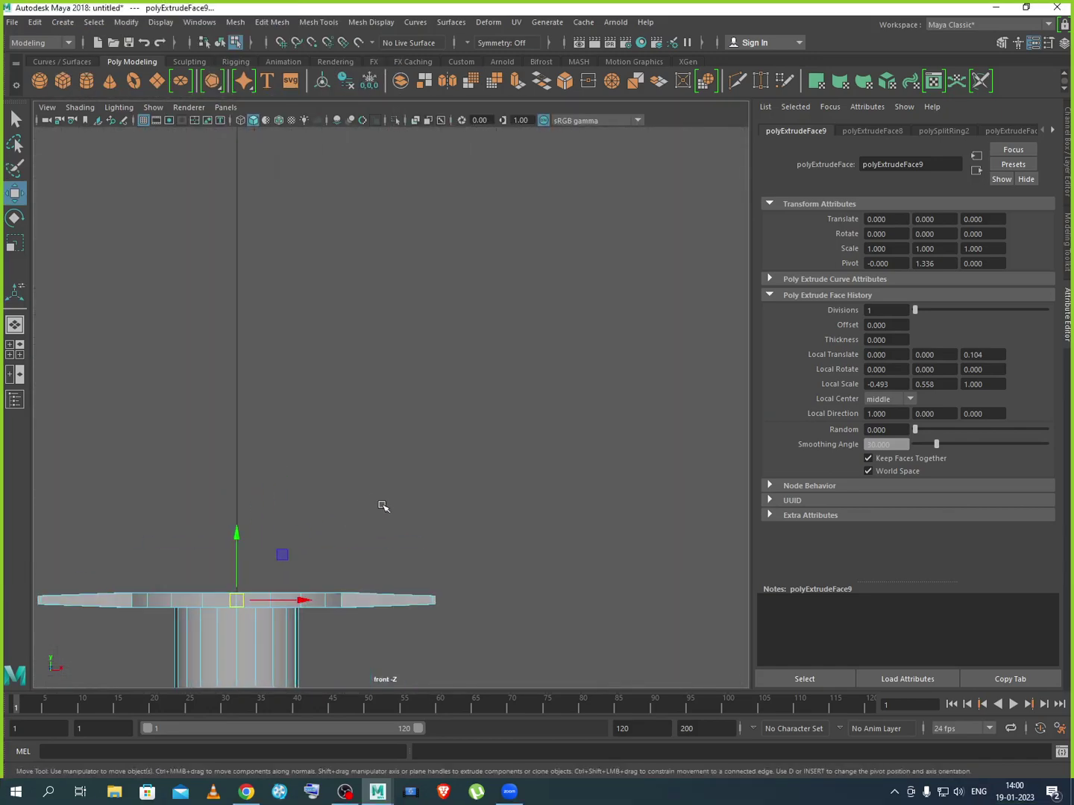
{"action": "middle_click_drag", "start_coordinate": [384, 507], "coordinate": [482, 353], "text": "alt"}
{"action": "scroll", "coordinate": [462, 444], "scroll_direction": "up", "scroll_amount": 2}
{"action": "middle_click_drag", "start_coordinate": [455, 456], "coordinate": [488, 459], "text": "alt"}
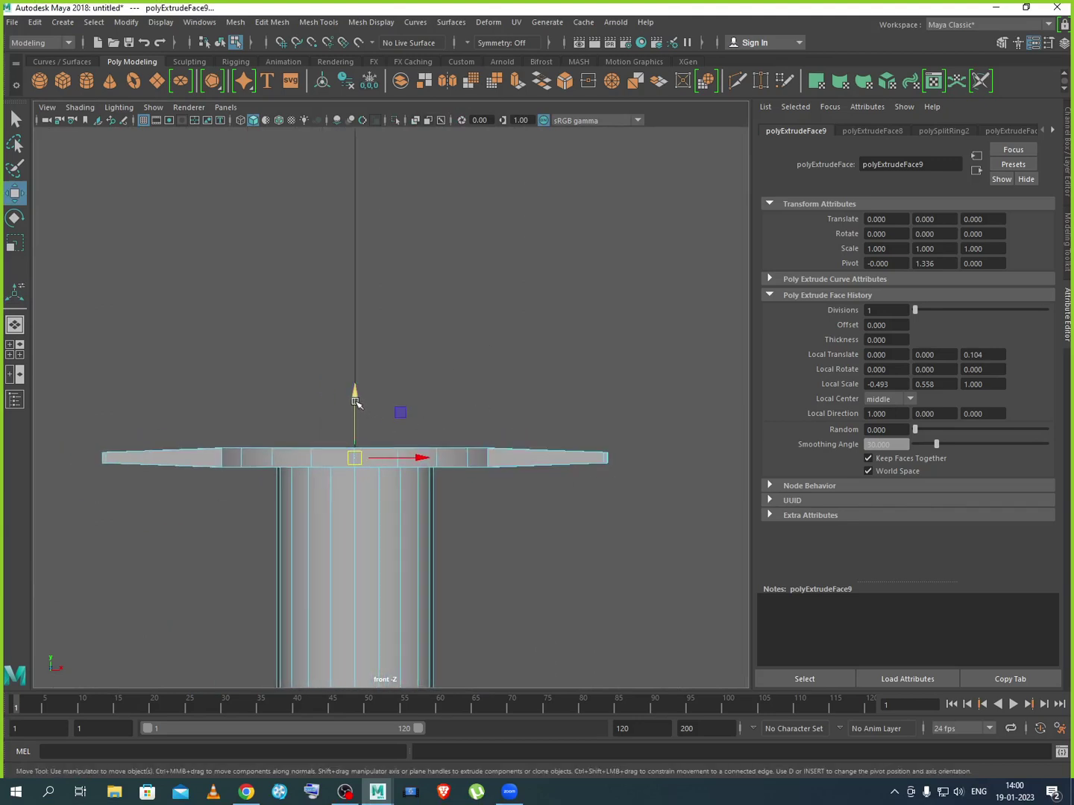
{"action": "left_click_drag", "start_coordinate": [355, 399], "coordinate": [356, 399]}
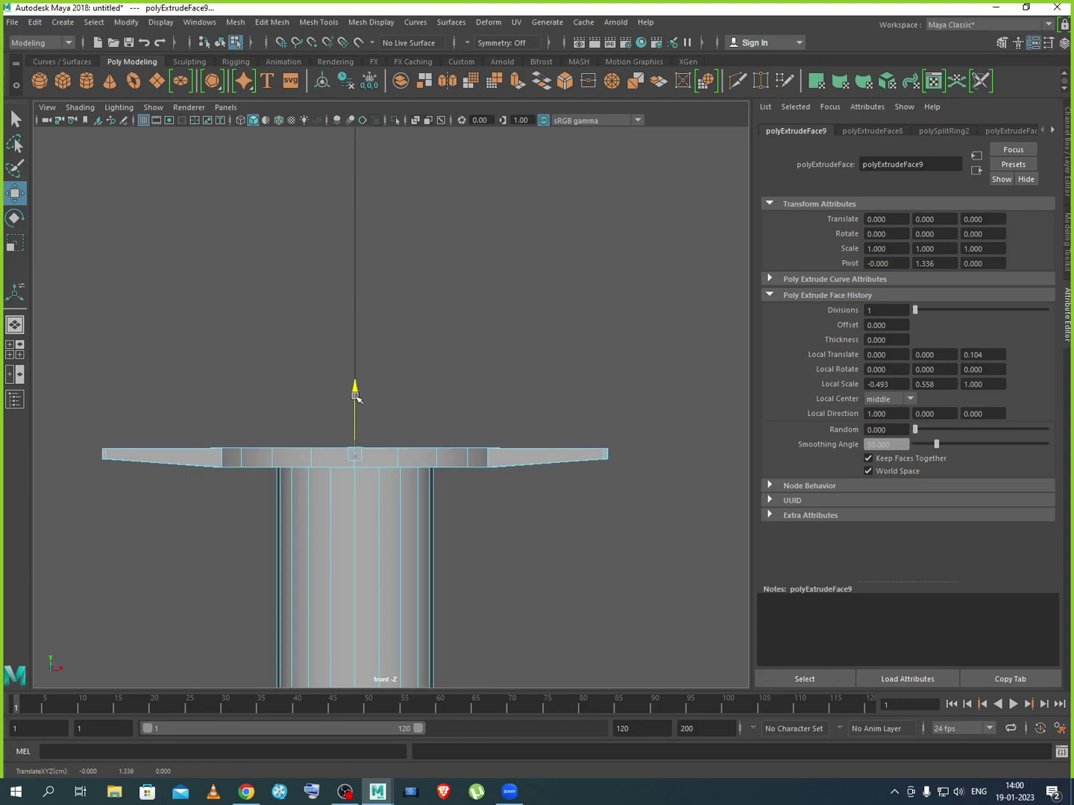
{"action": "left_click_drag", "start_coordinate": [356, 398], "coordinate": [358, 397]}
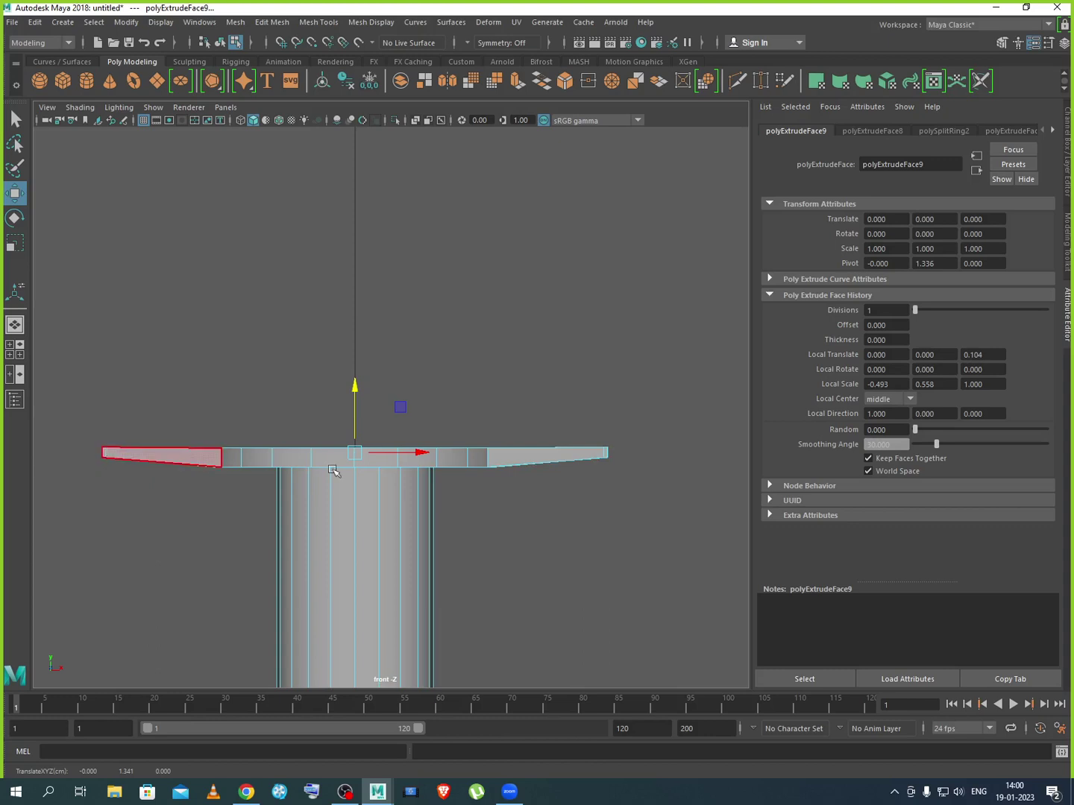
{"action": "right_click_drag", "start_coordinate": [455, 456], "coordinate": [532, 387]}
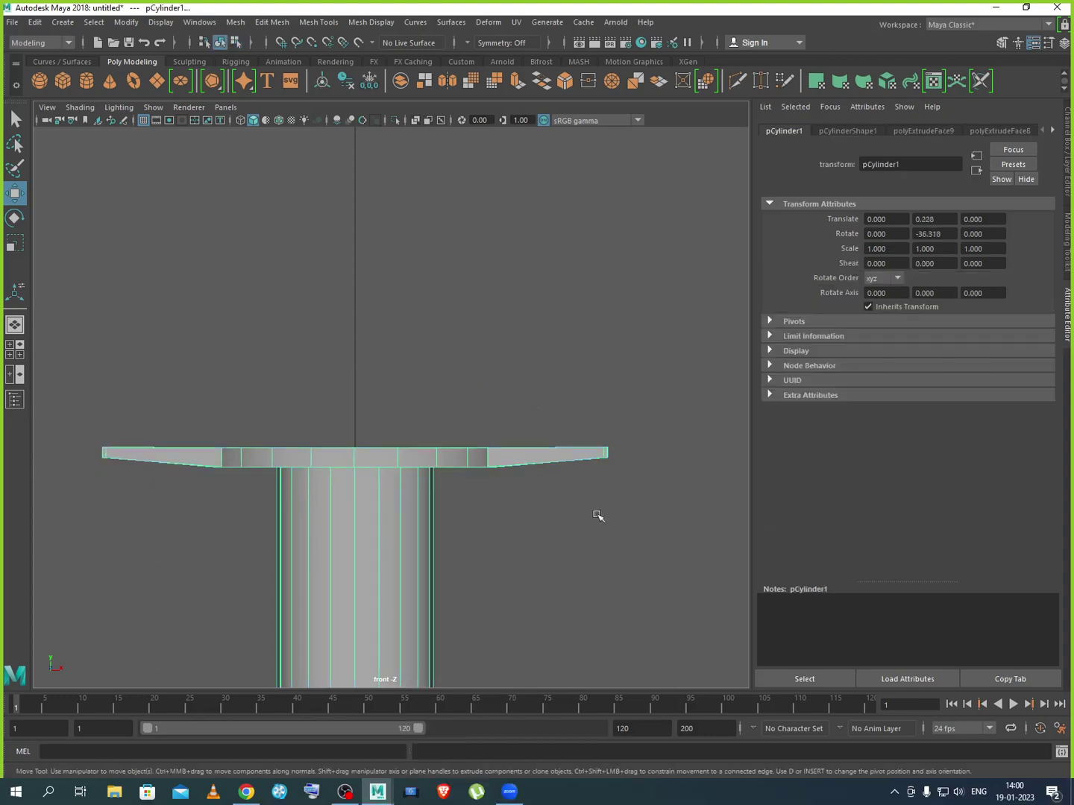
{"action": "left_click", "coordinate": [598, 515]}
Examine the tapered arms on the disc together with the column and legs in the perspective view
{"action": "scroll", "coordinate": [558, 504], "scroll_direction": "down", "scroll_amount": 5}
{"action": "key", "text": "space"}
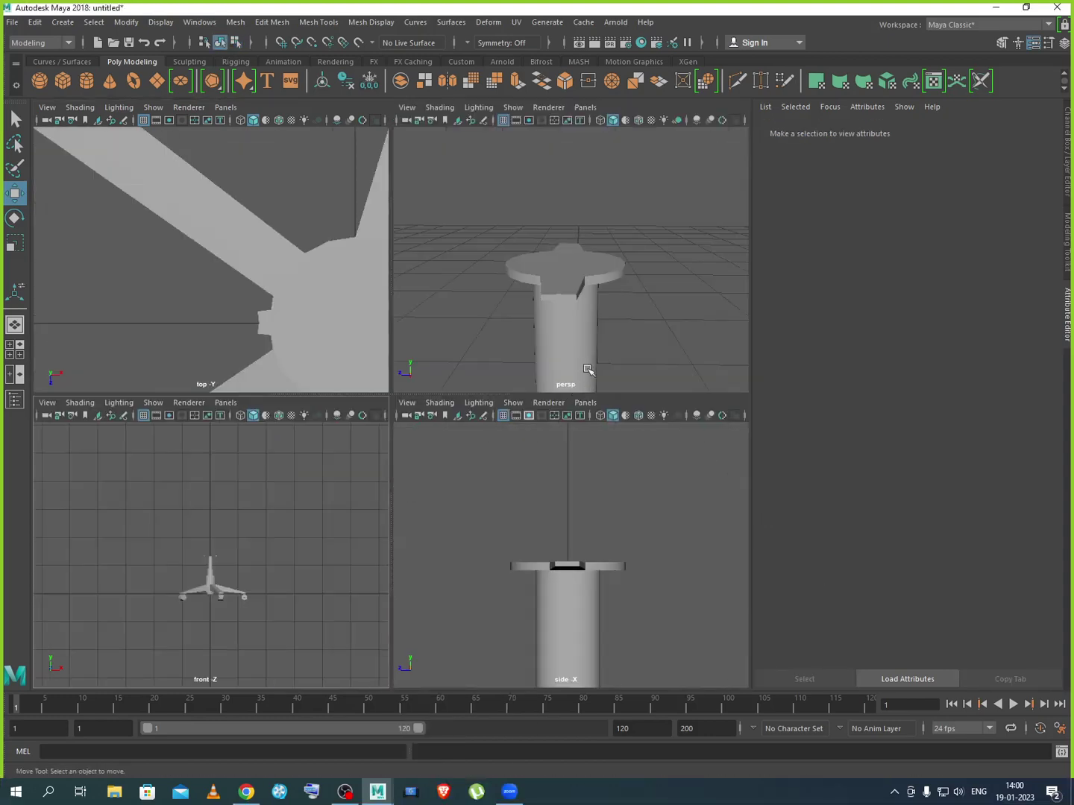
{"action": "key", "text": "space"}
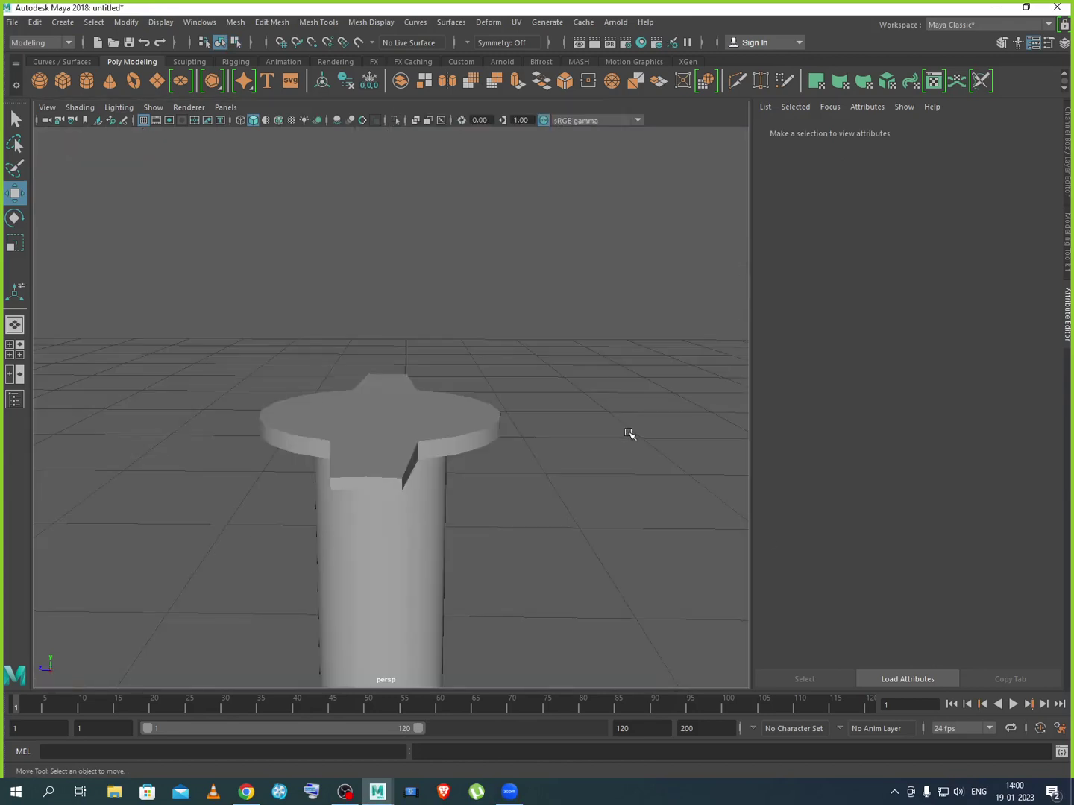
{"action": "scroll", "coordinate": [630, 433], "scroll_direction": "down", "scroll_amount": 5}
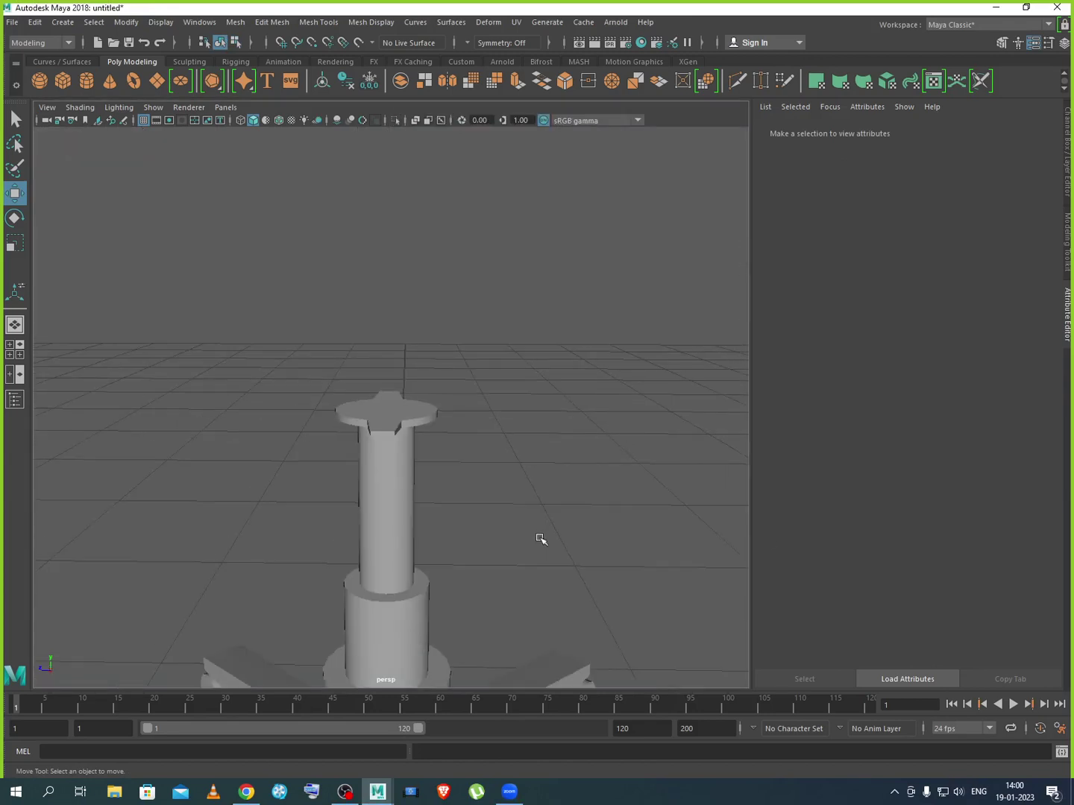
{"action": "left_click_drag", "start_coordinate": [542, 552], "coordinate": [470, 474], "text": "alt"}
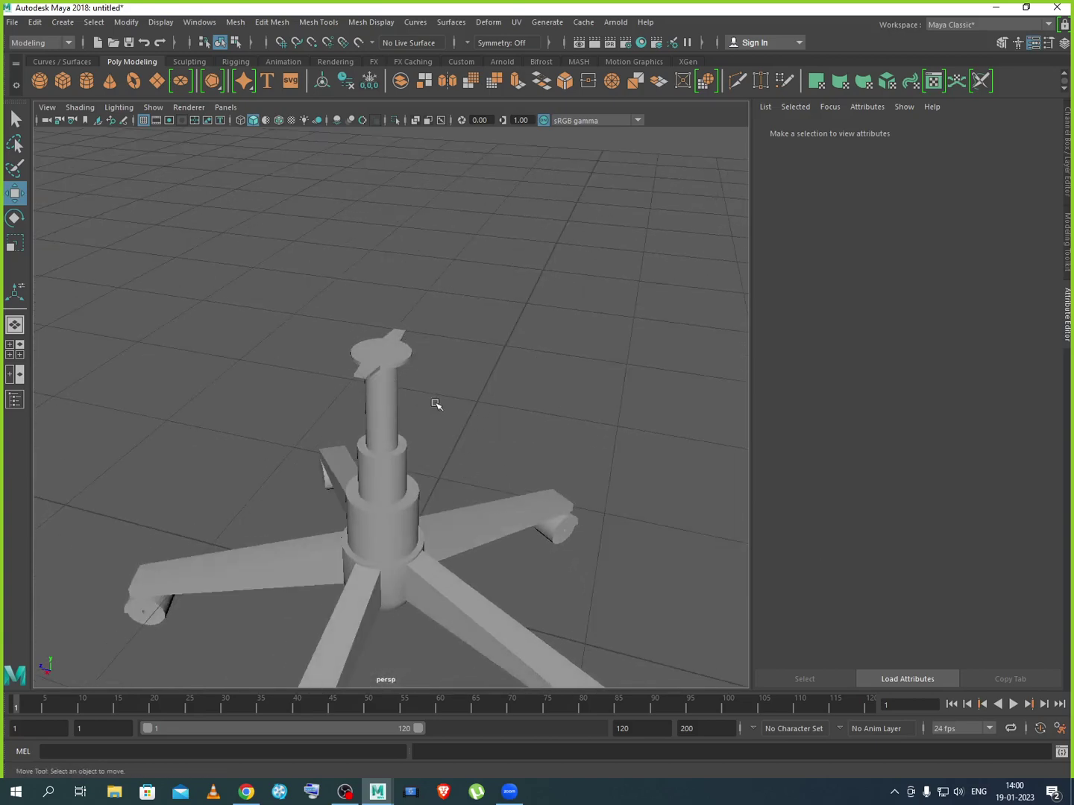
{"action": "left_click", "coordinate": [385, 364]}
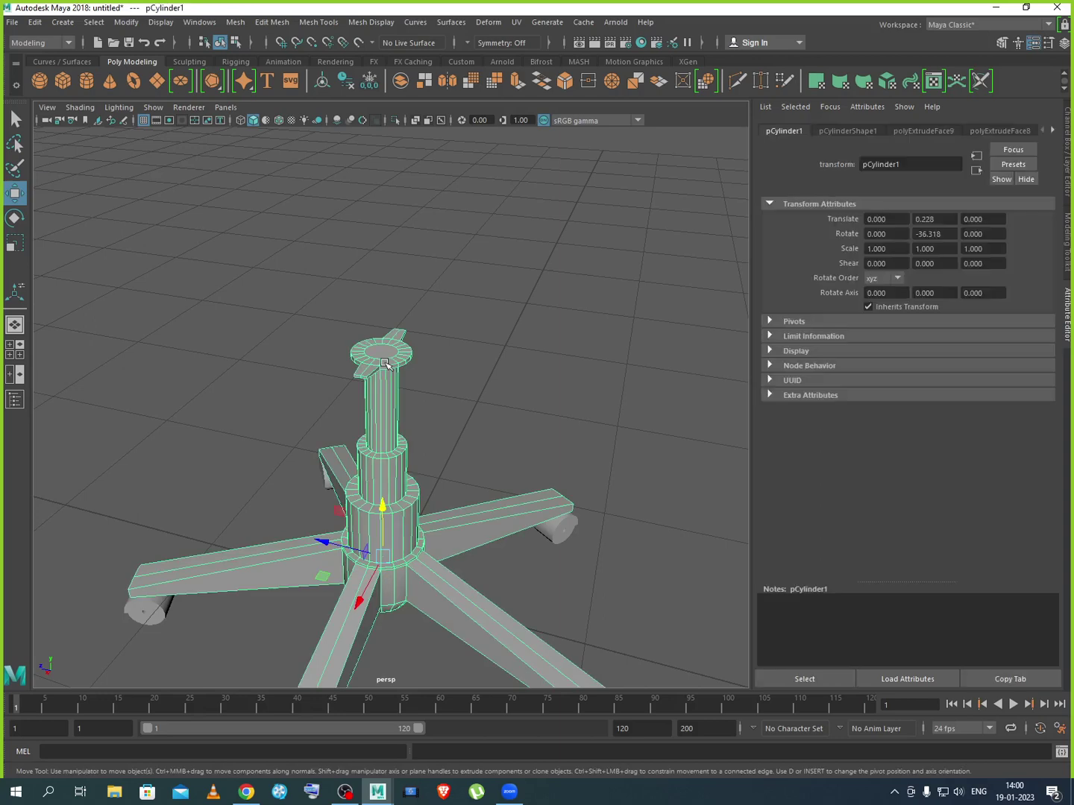
{"action": "left_click", "coordinate": [434, 390]}
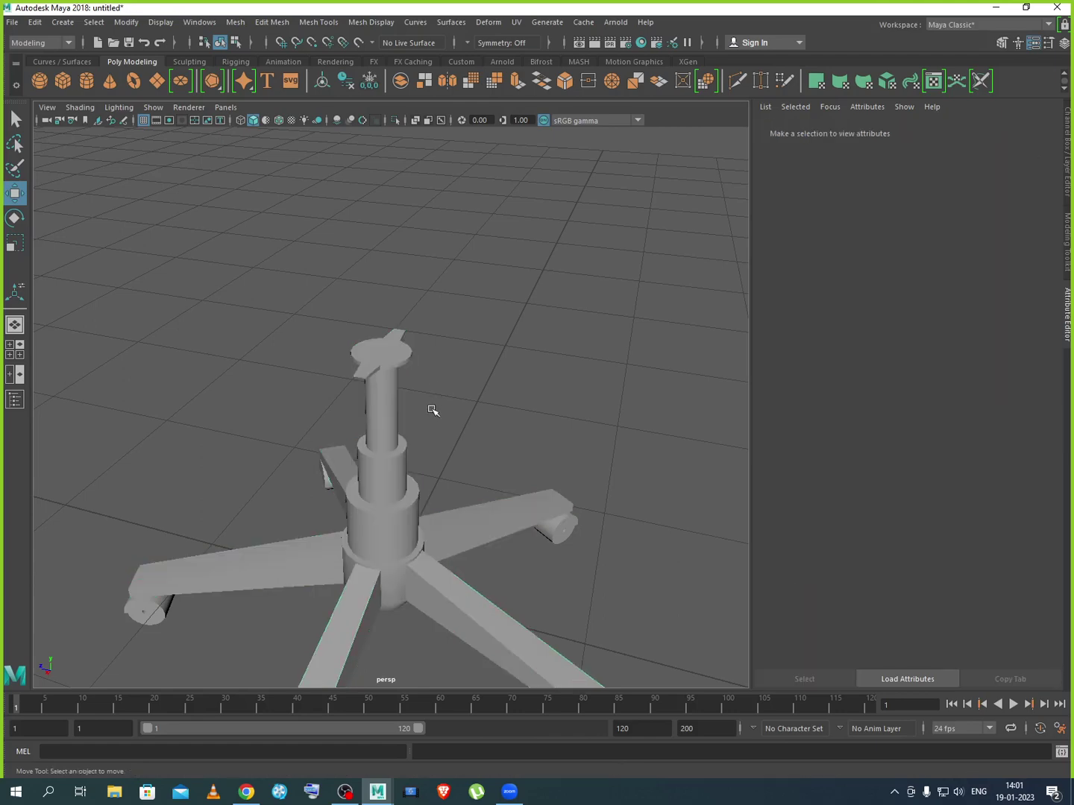
{"action": "left_click", "coordinate": [409, 376]}
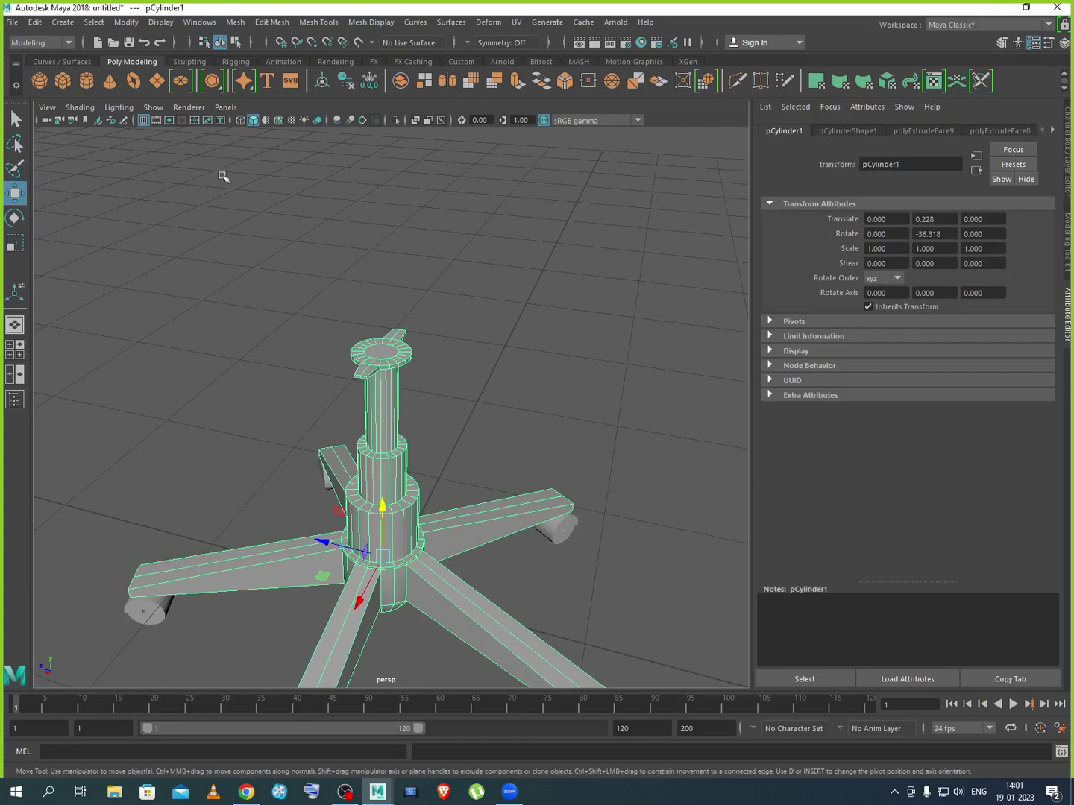
Create a polygon cube for the seat and raise it to Y 1.859 so it sits just above the disc
{"action": "left_click", "coordinate": [63, 81]}
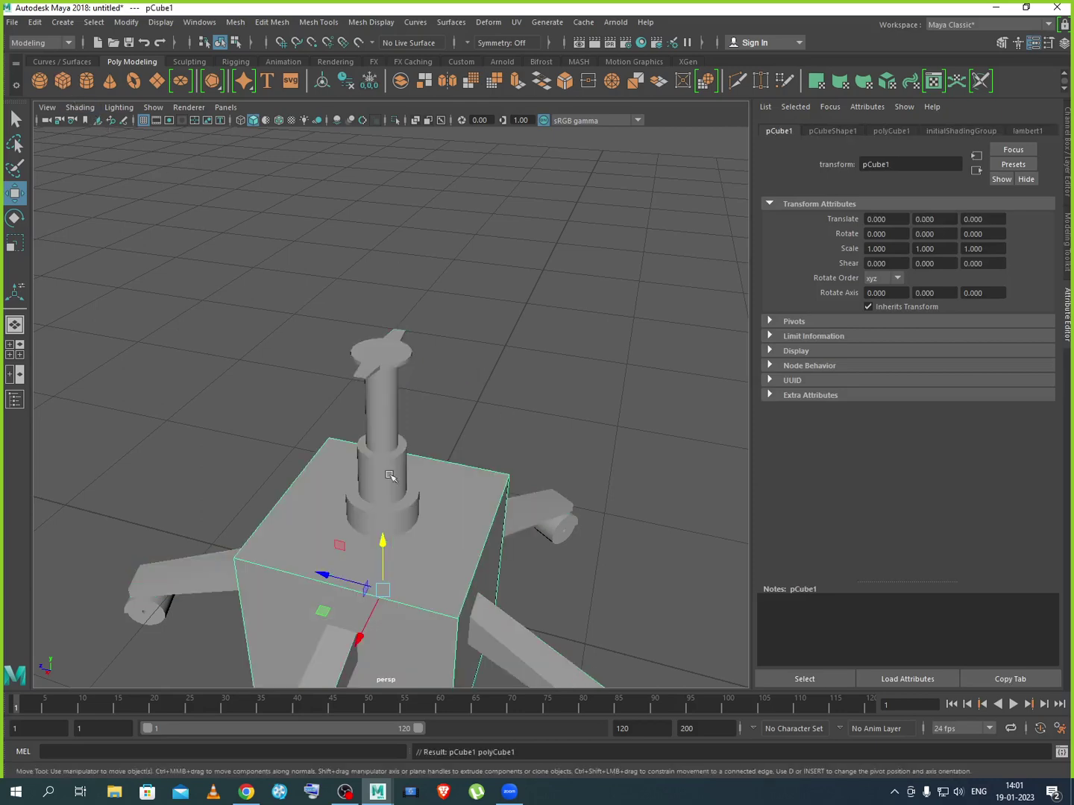
{"action": "left_click_drag", "start_coordinate": [383, 560], "coordinate": [484, 375]}
{"action": "left_click_drag", "start_coordinate": [443, 510], "coordinate": [384, 232], "text": "alt"}
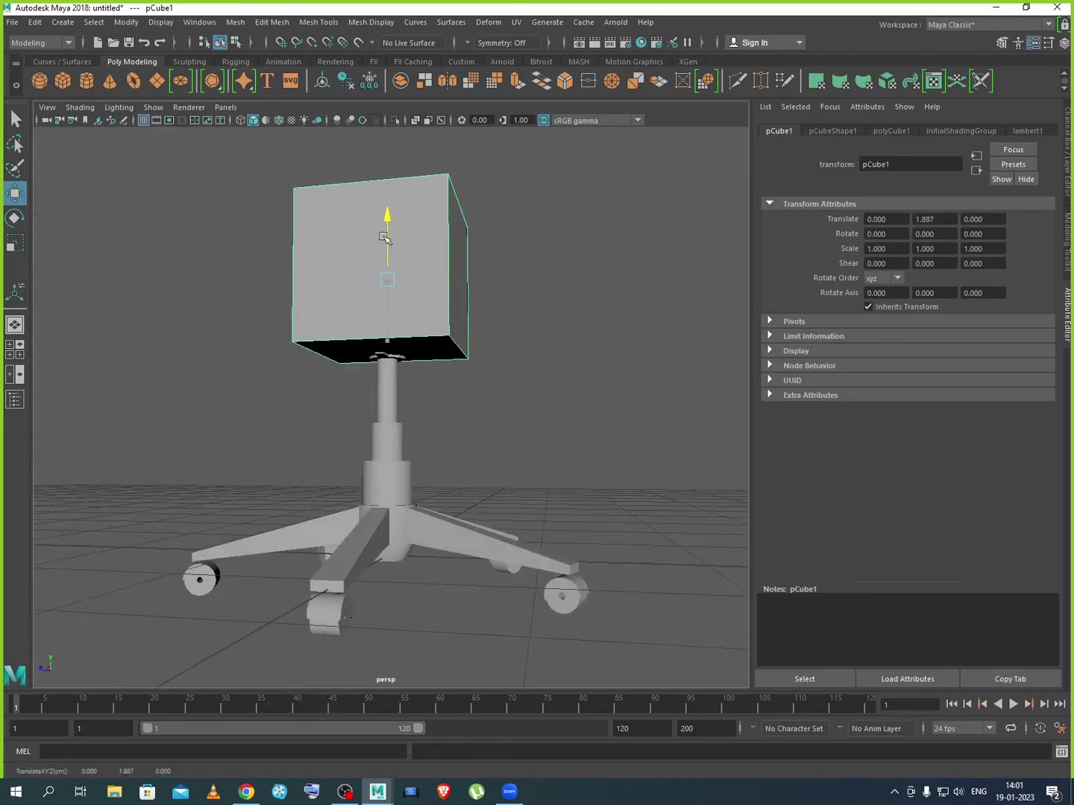
{"action": "left_click_drag", "start_coordinate": [438, 367], "coordinate": [255, 445], "text": "alt"}
{"action": "left_click_drag", "start_coordinate": [343, 533], "coordinate": [472, 314], "text": "alt"}
{"action": "left_click_drag", "start_coordinate": [473, 374], "coordinate": [504, 358], "text": "alt"}
{"action": "mouse_move", "coordinate": [378, 239]}
{"action": "left_mouse_down"}
{"action": "mouse_move", "coordinate": [379, 255]}
{"action": "mouse_move", "coordinate": [379, 245]}
{"action": "left_mouse_up"}
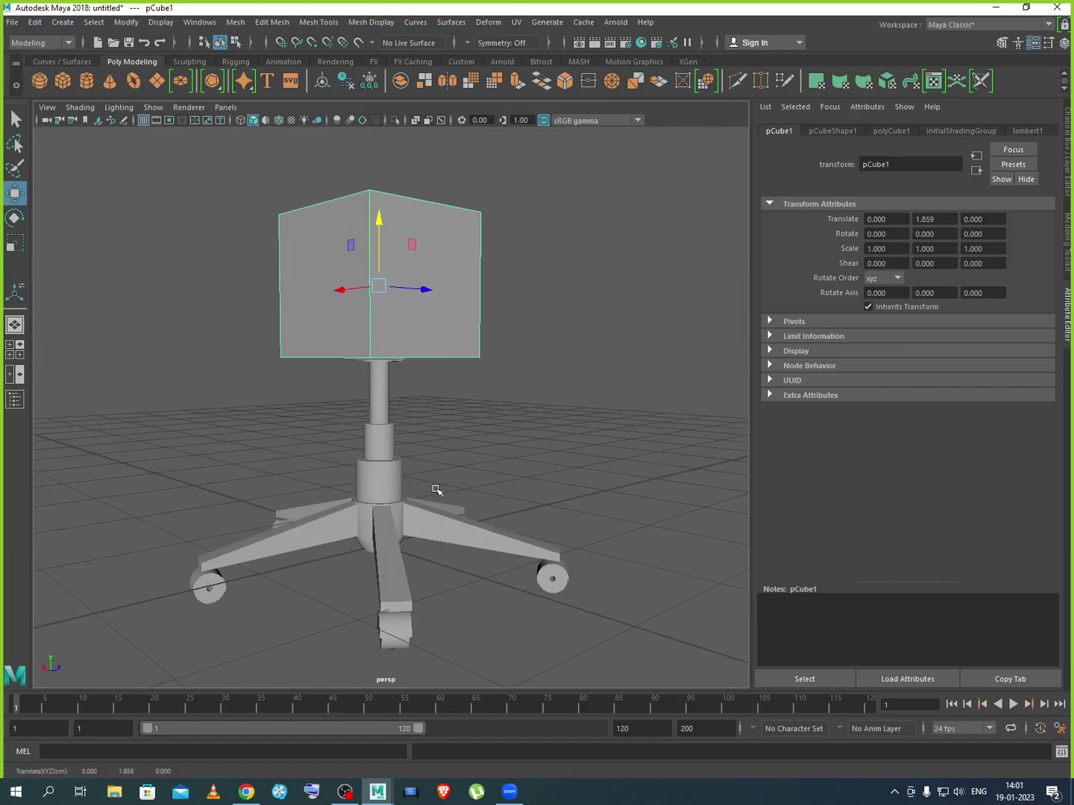
{"action": "left_click_drag", "start_coordinate": [436, 490], "coordinate": [436, 522], "text": "alt"}
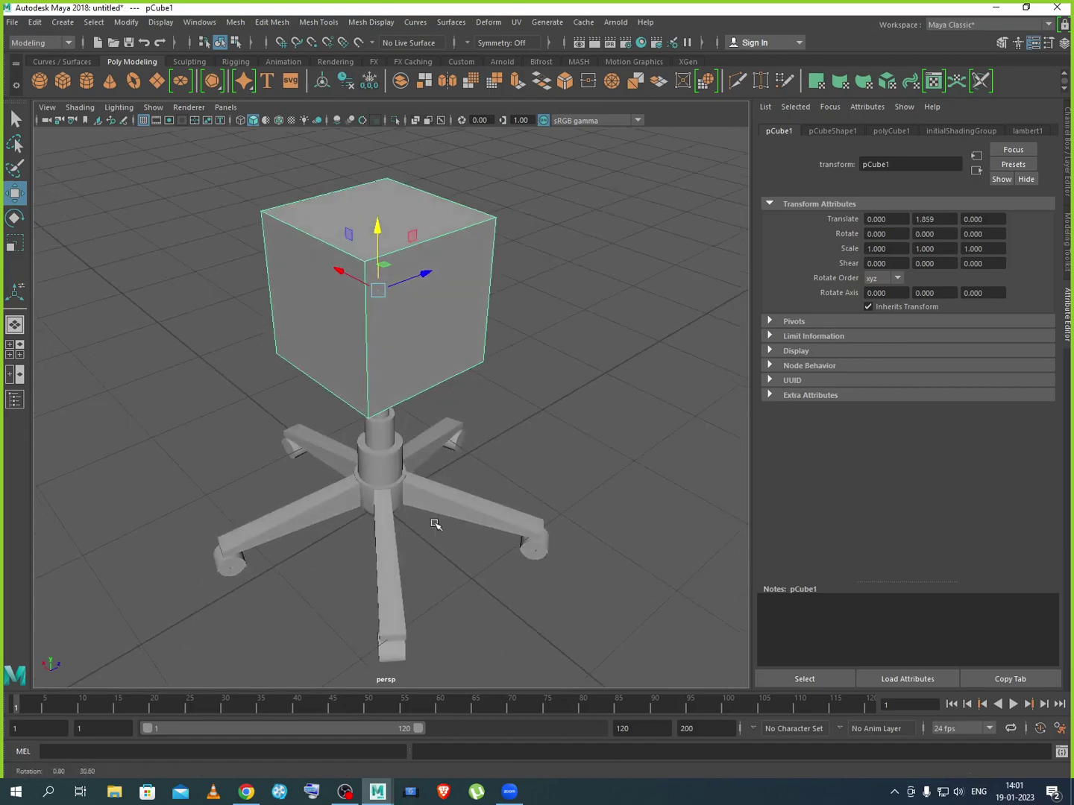
Switch to Chrome to study the seat in the chair's side-view reference, and return to Maya
{"action": "left_click", "coordinate": [251, 795]}
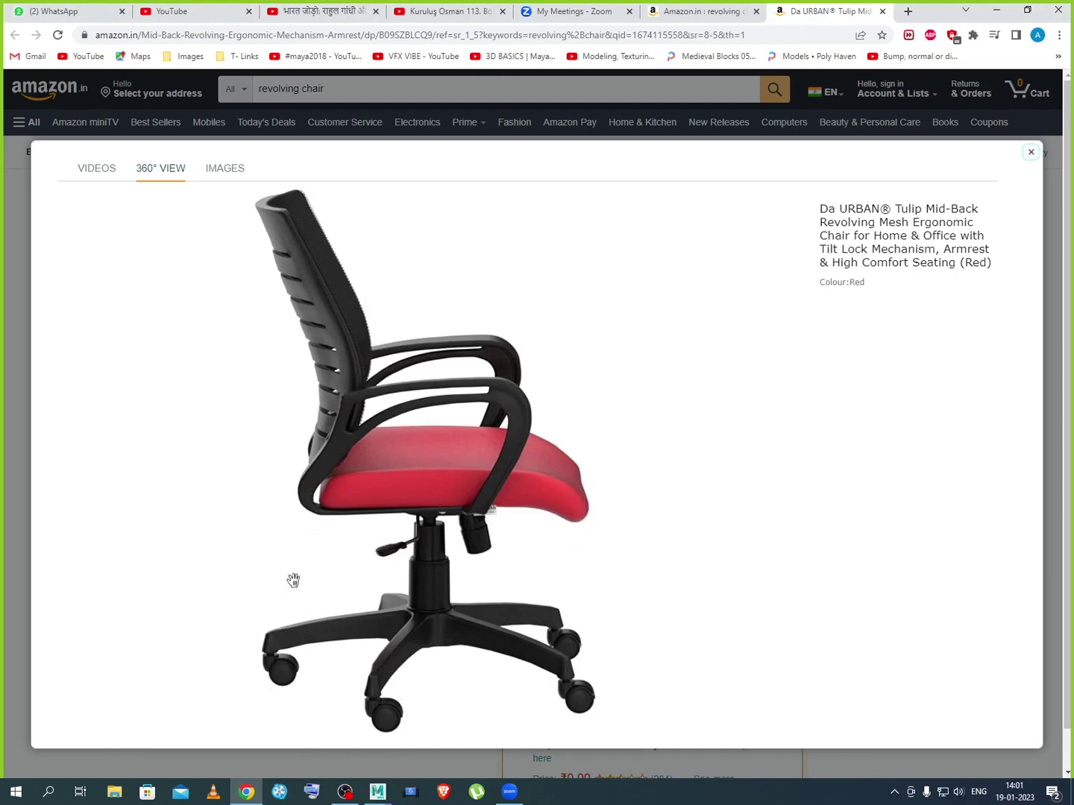
{"action": "left_click", "coordinate": [378, 793]}
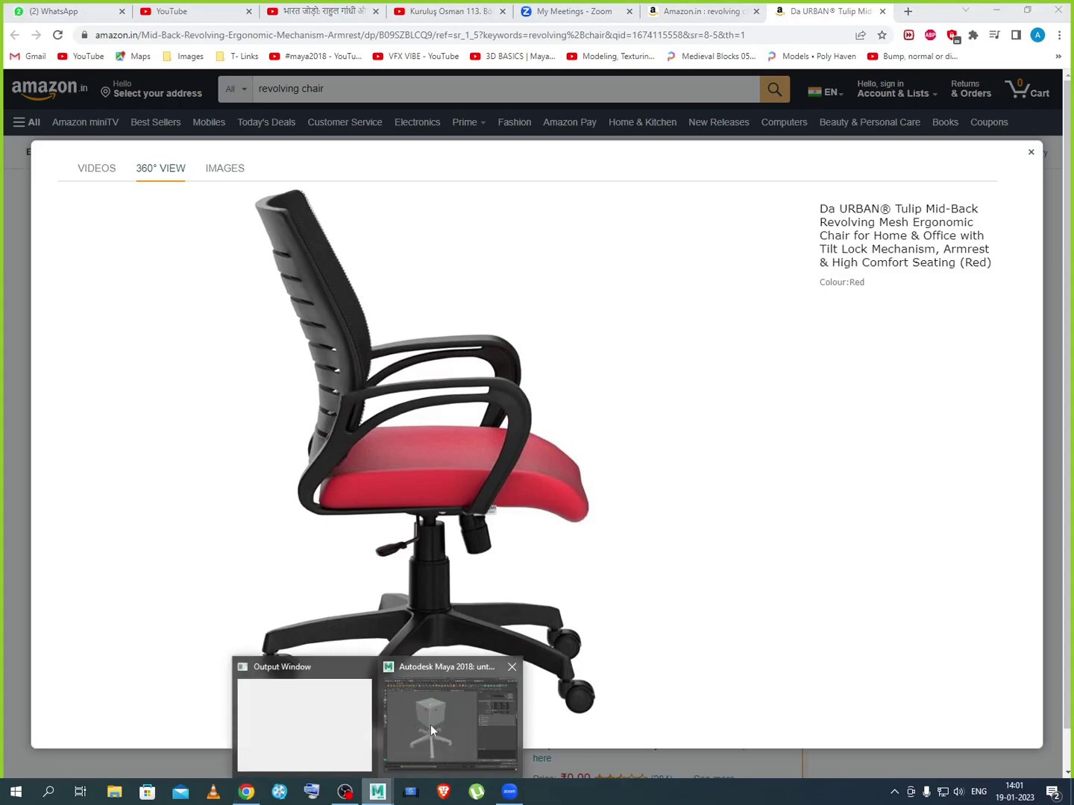
{"action": "left_click", "coordinate": [432, 729]}
Set the seat cube's width, height and depth to 2, checking its size against the legs in the top view
{"action": "key", "text": "space"}
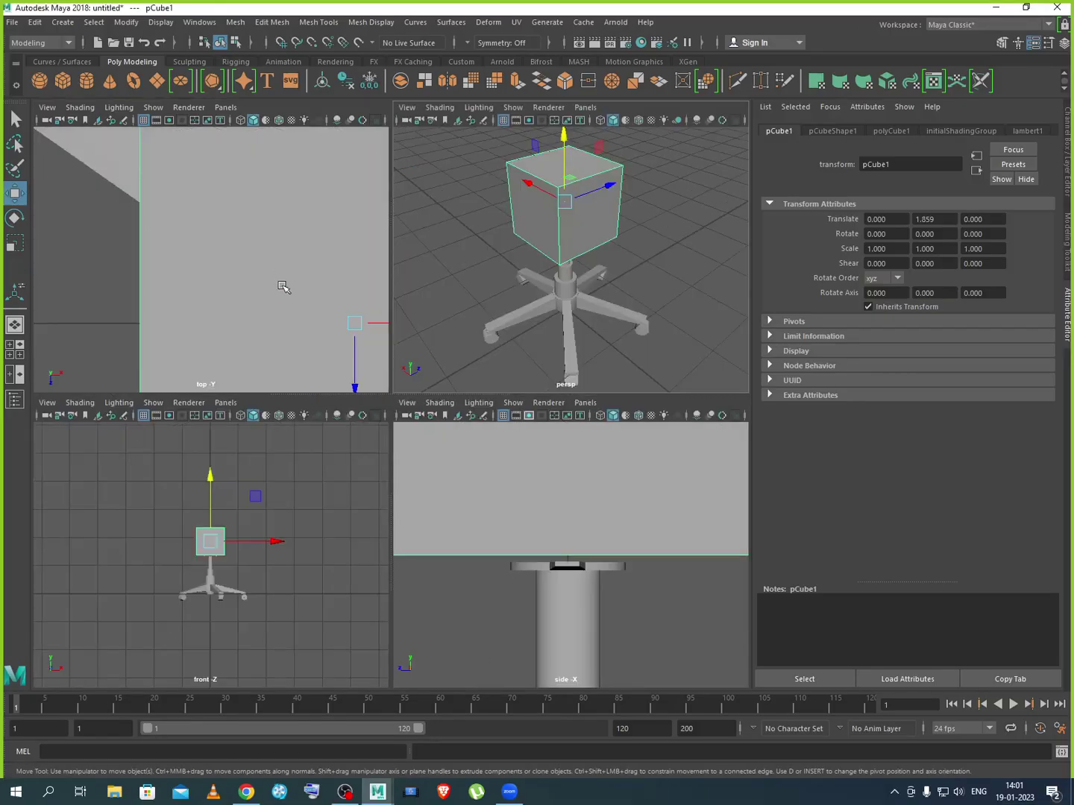
{"action": "key", "text": "space"}
{"action": "scroll", "coordinate": [346, 394], "scroll_direction": "down", "scroll_amount": 10}
{"action": "scroll", "coordinate": [433, 431], "scroll_direction": "up", "scroll_amount": 3}
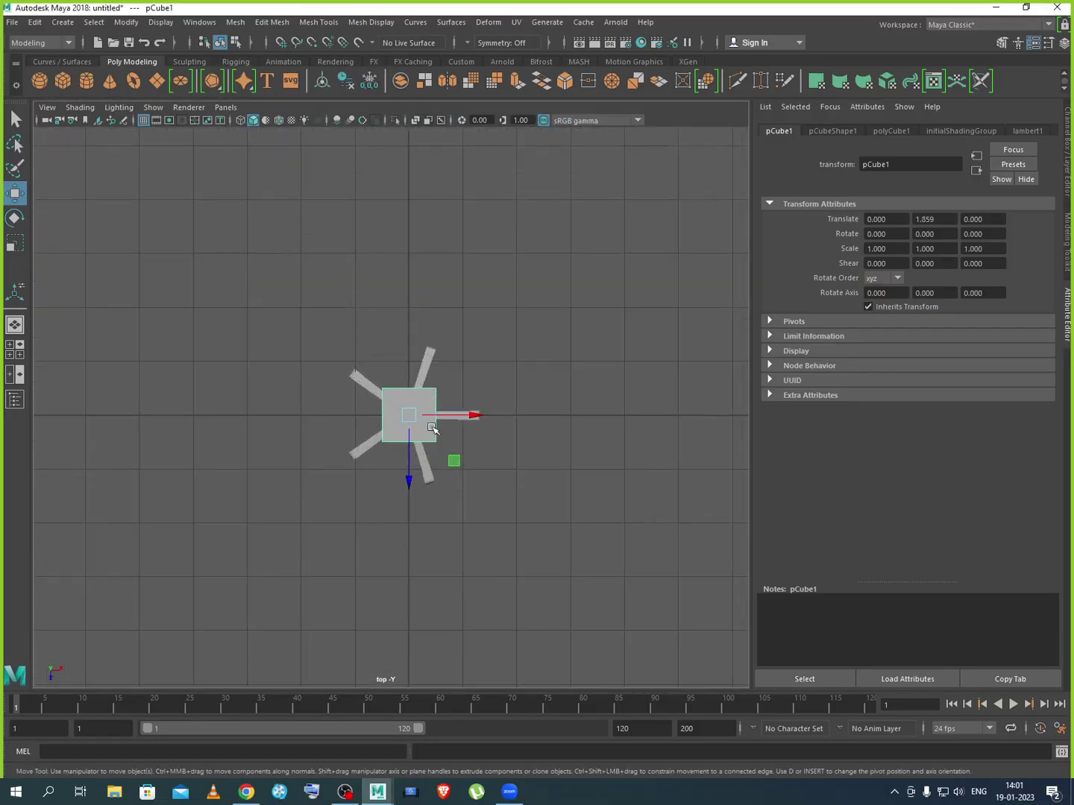
{"action": "scroll", "coordinate": [433, 427], "scroll_direction": "up", "scroll_amount": 2}
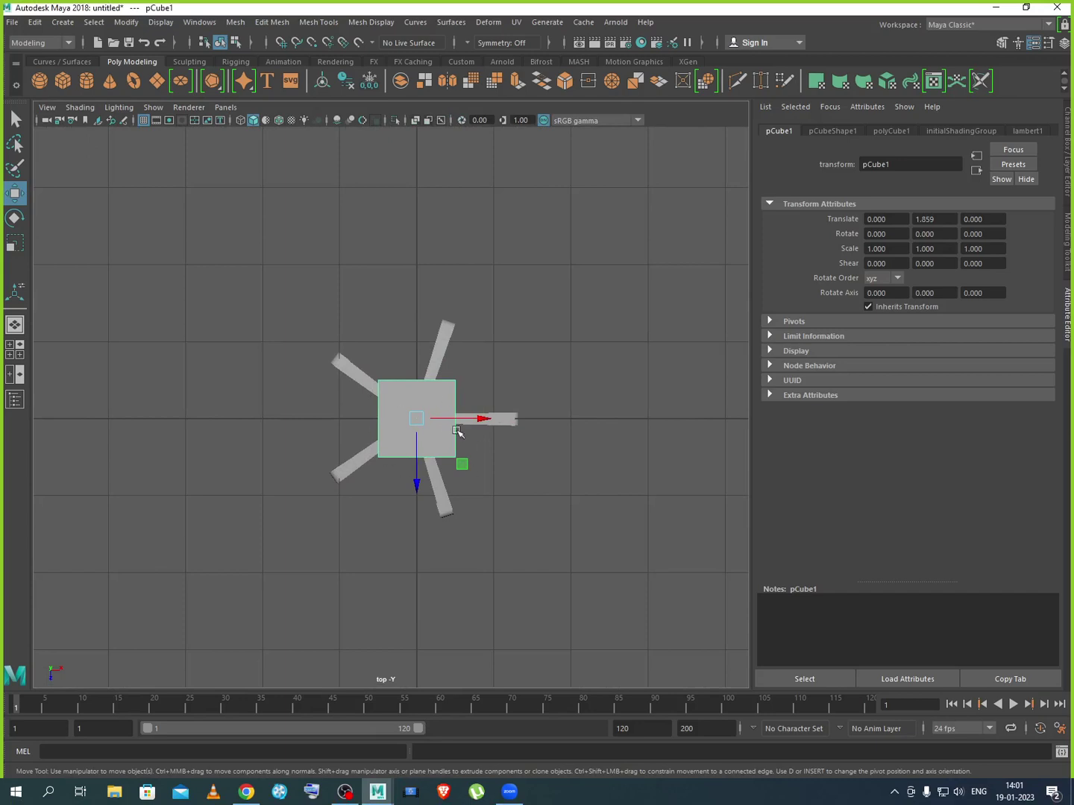
{"action": "left_click", "coordinate": [1068, 184]}
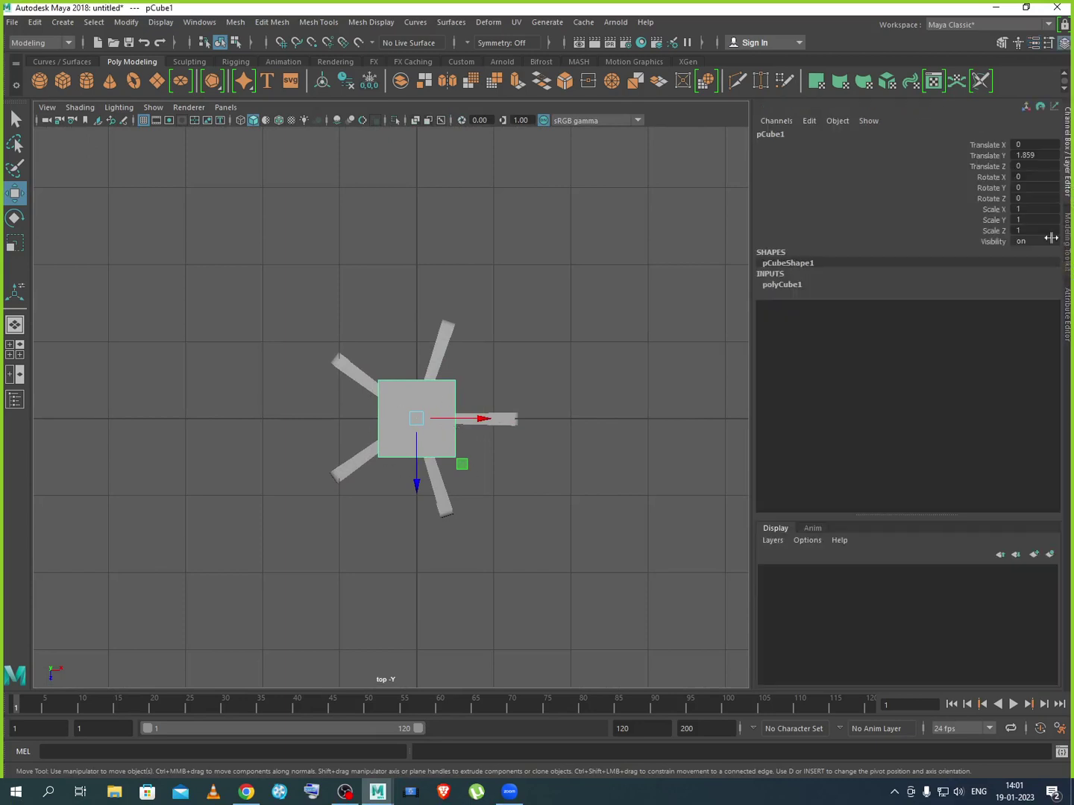
{"action": "left_click", "coordinate": [782, 285]}
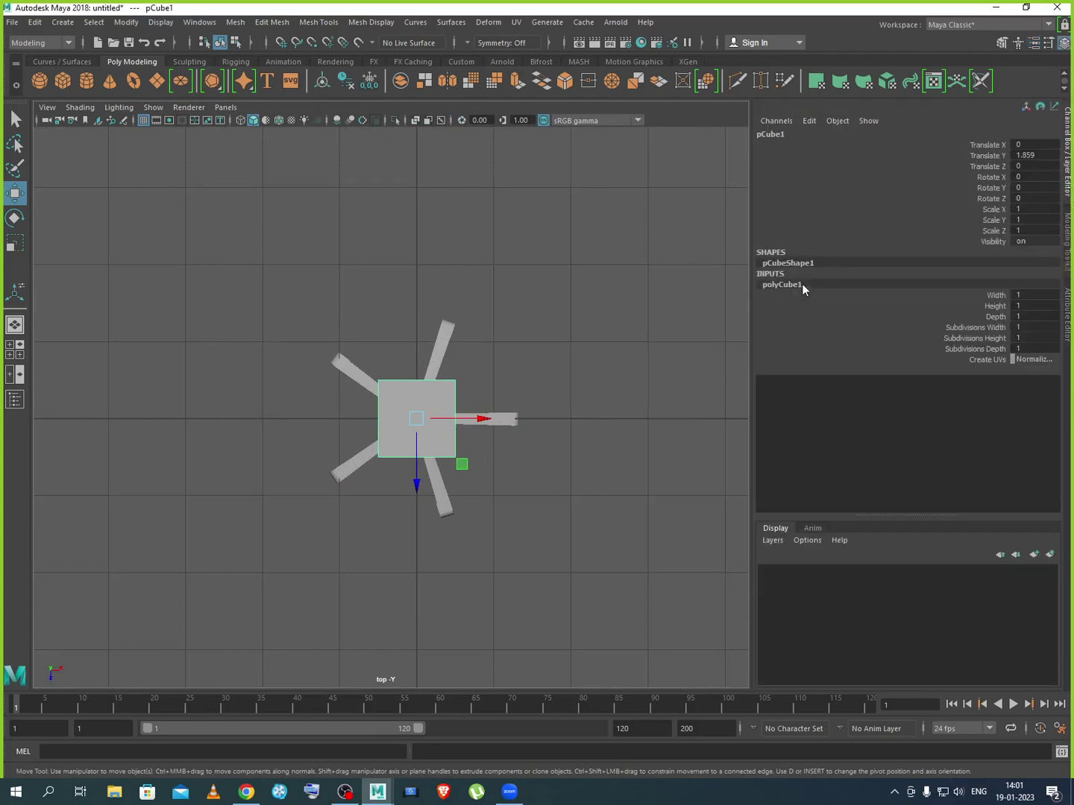
{"action": "left_click", "coordinate": [991, 297]}
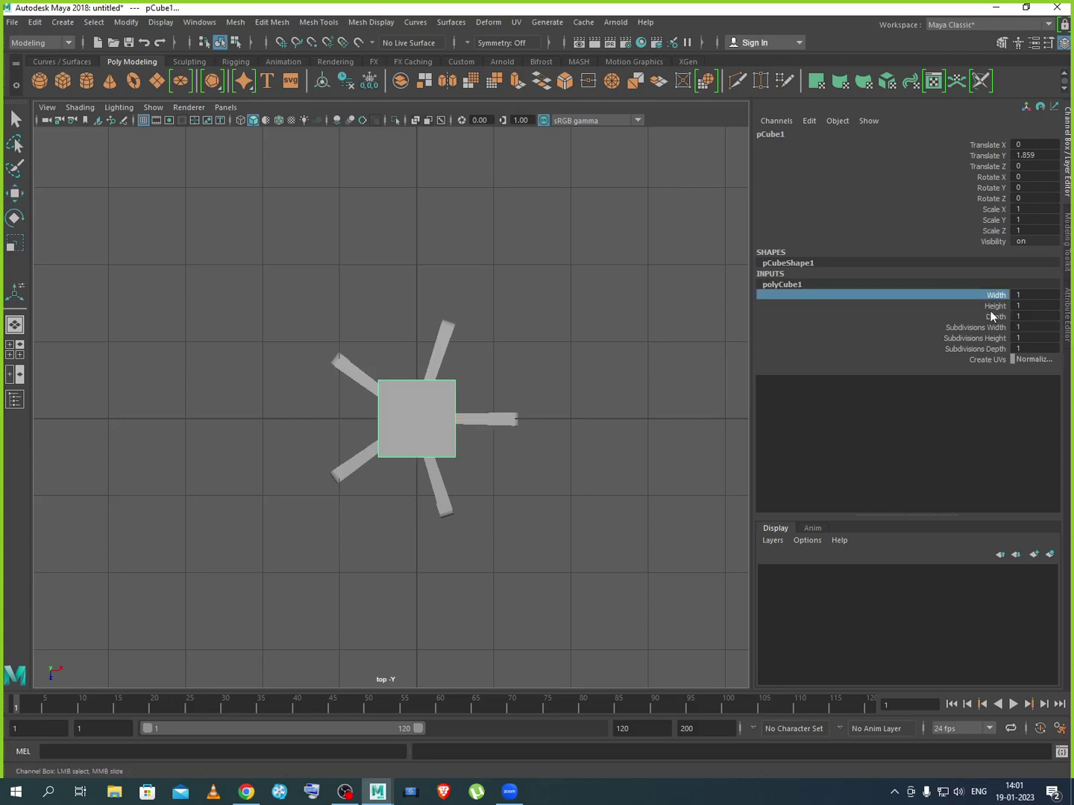
{"action": "left_click", "coordinate": [999, 318]}
{"action": "left_click", "coordinate": [996, 297], "text": "shift"}
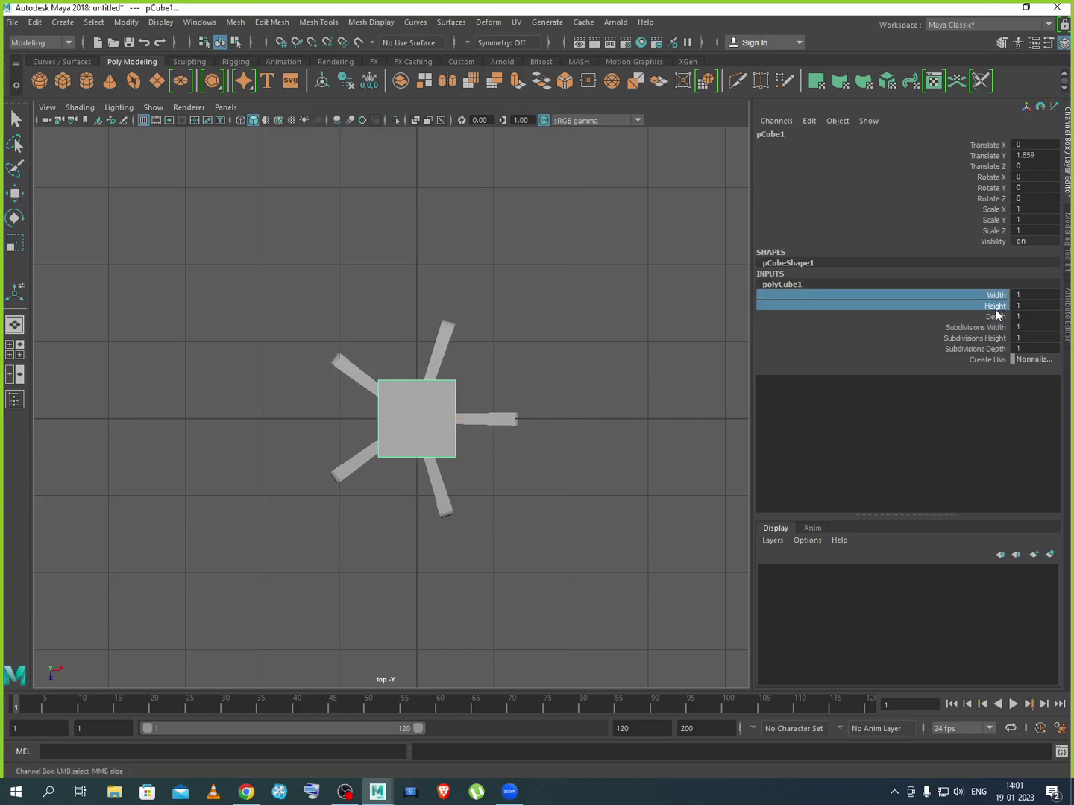
{"action": "middle_click_drag", "start_coordinate": [546, 446], "coordinate": [552, 449]}
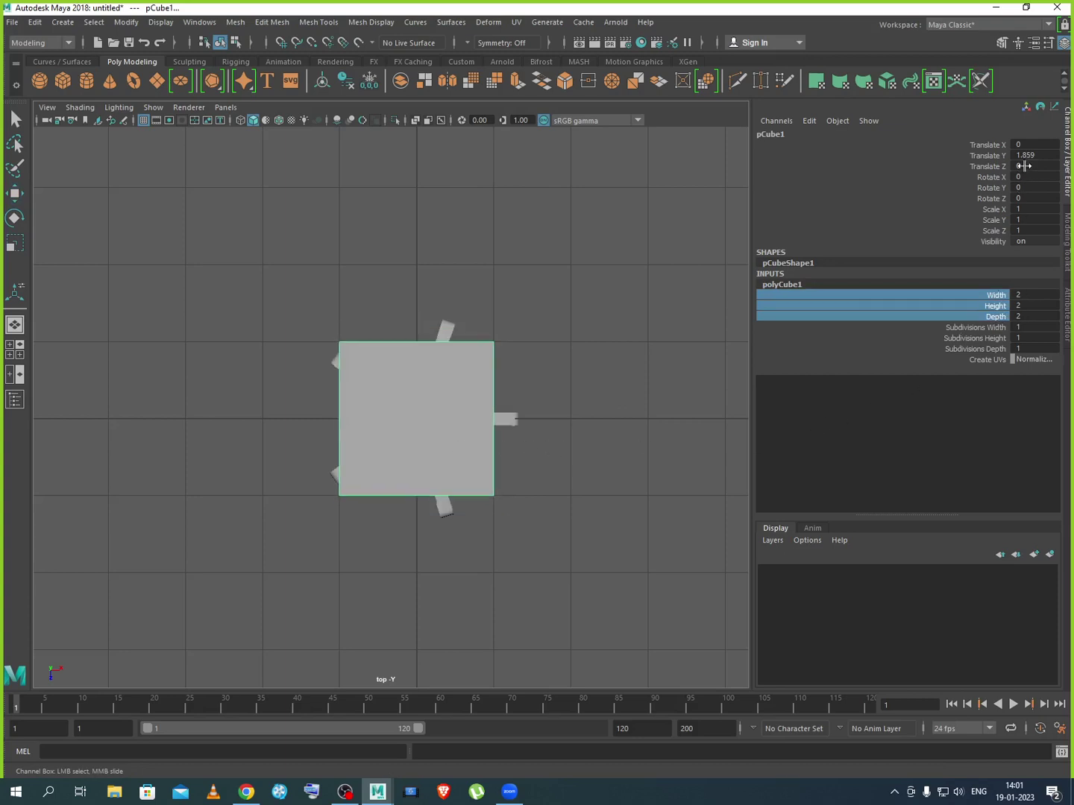
Move the seat cube sideways along X to about 3.028, clear of the five-legged base
{"action": "key", "text": "w"}
{"action": "left_click", "coordinate": [451, 531]}
{"action": "left_click", "coordinate": [445, 511]}
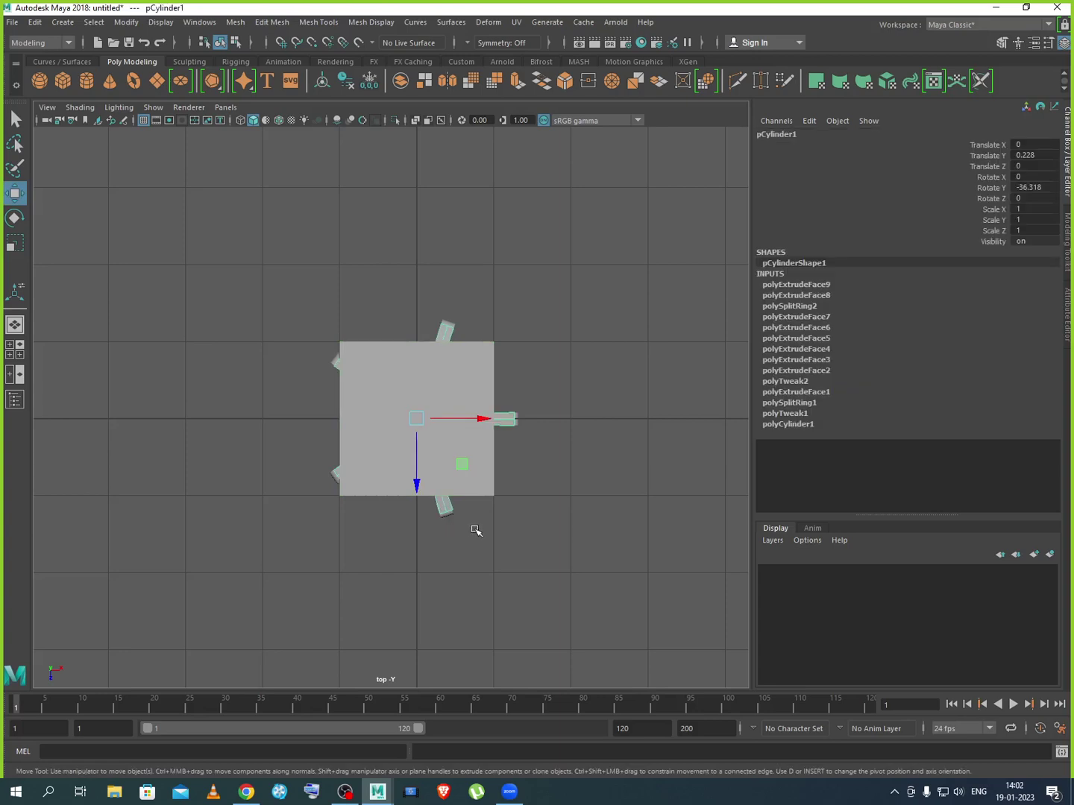
{"action": "left_click", "coordinate": [575, 432]}
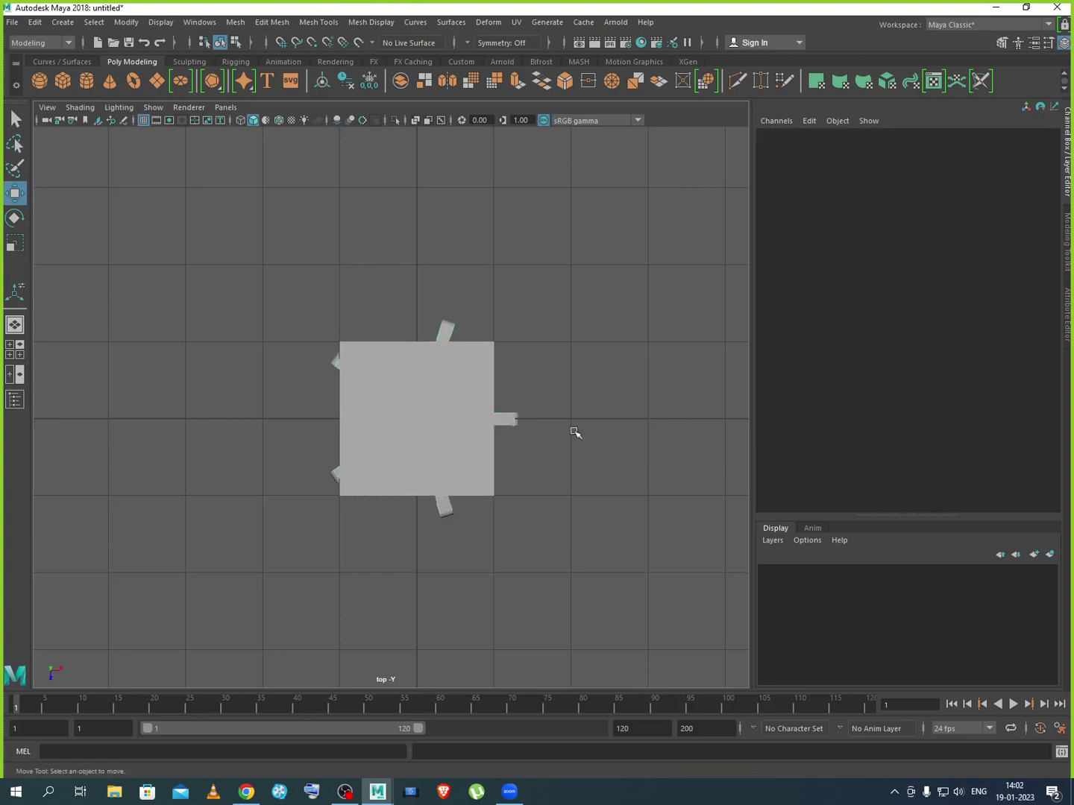
{"action": "left_click", "coordinate": [448, 441]}
{"action": "left_click_drag", "start_coordinate": [448, 419], "coordinate": [688, 419]}
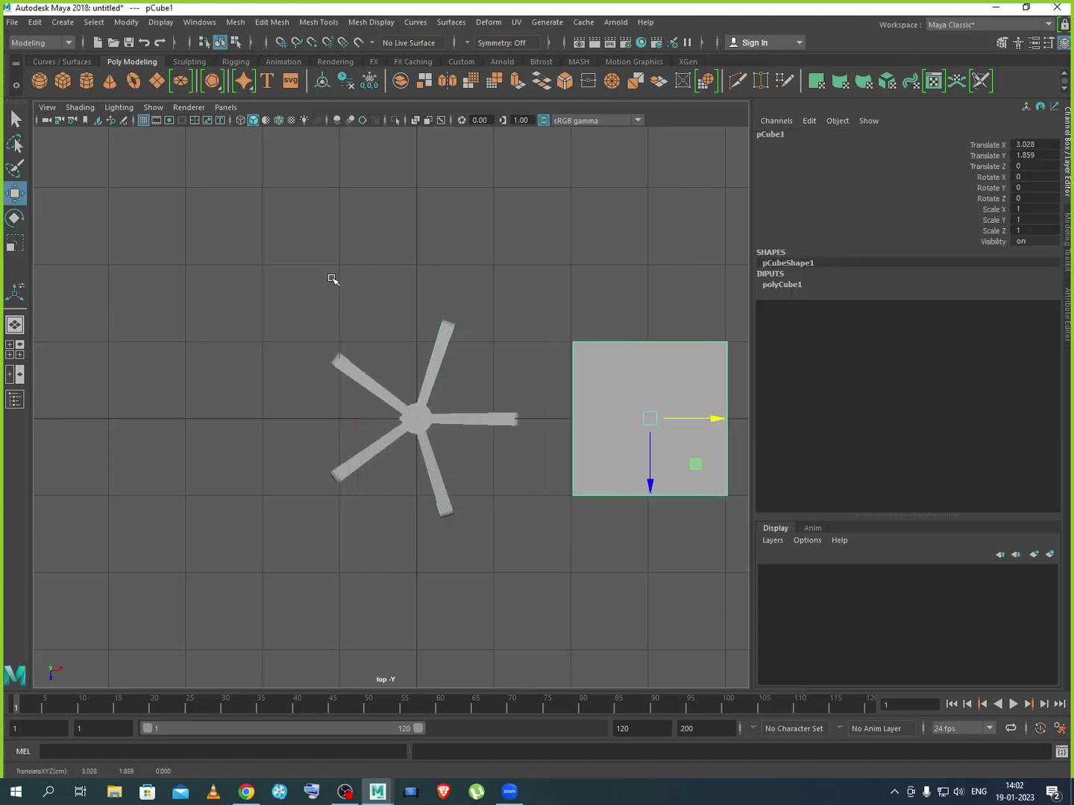
Select all parts of the chair base in the top view and group them
{"action": "left_click_drag", "start_coordinate": [331, 278], "coordinate": [519, 538]}
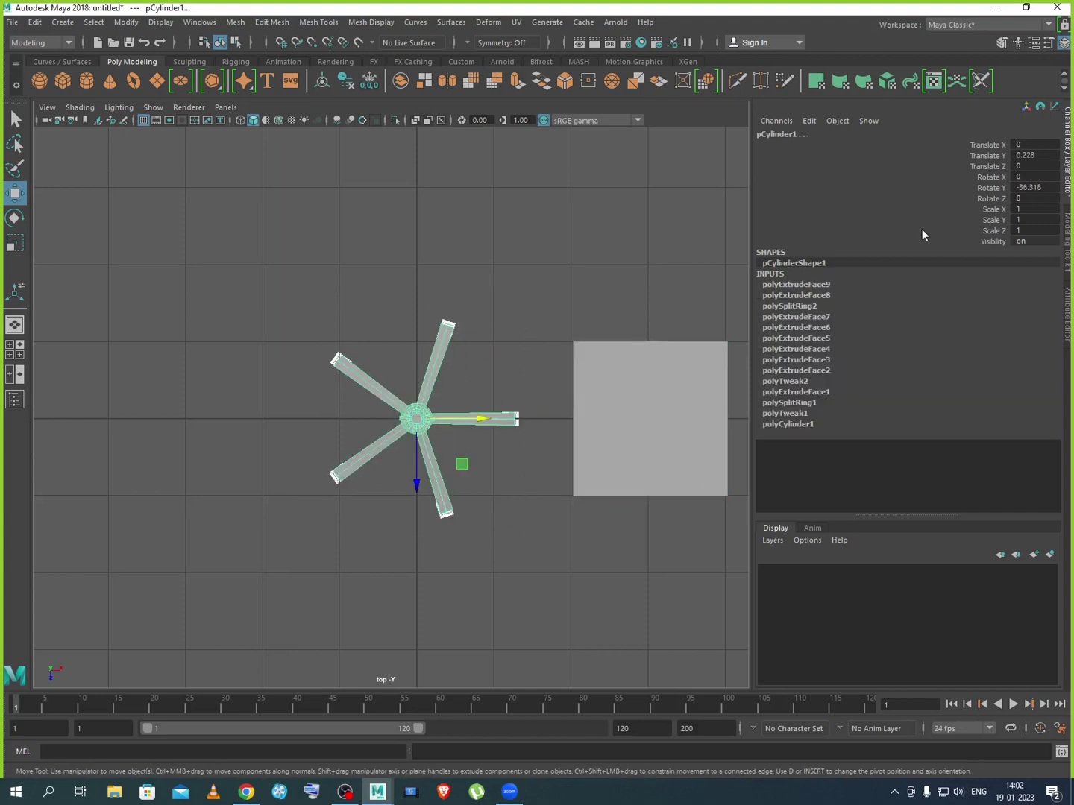
{"action": "key", "text": "ctrl+g"}
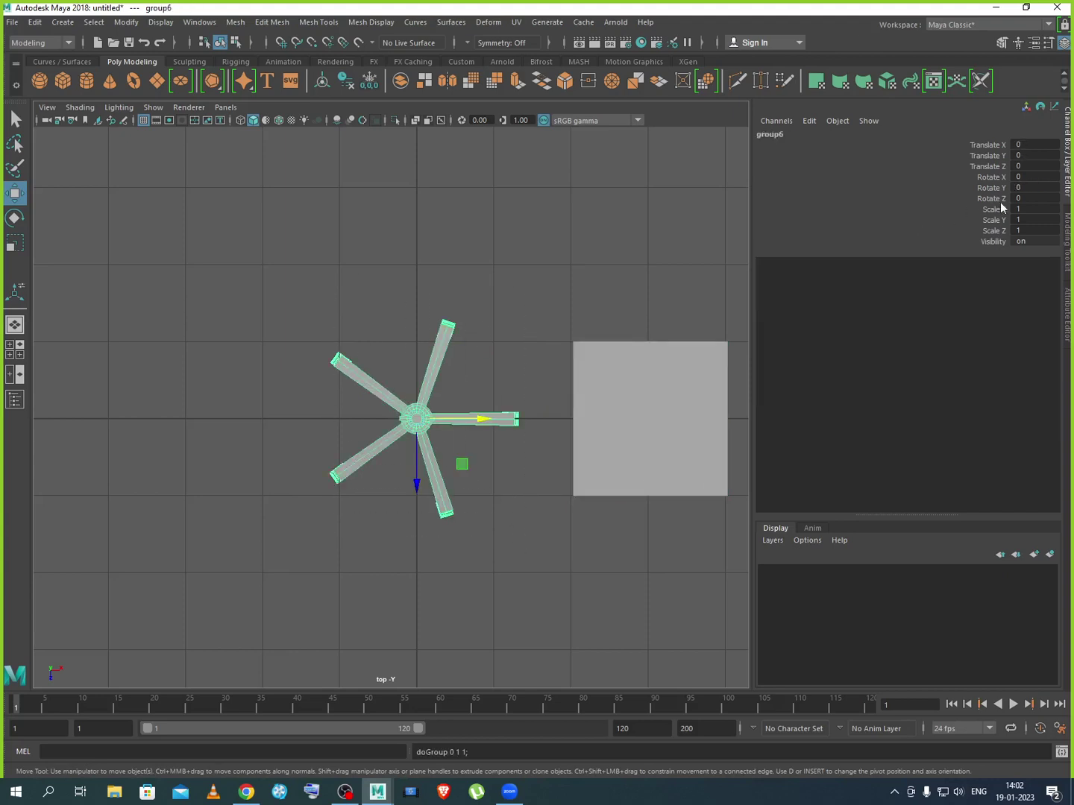
{"action": "scroll", "coordinate": [437, 429], "scroll_direction": "up", "scroll_amount": 6}
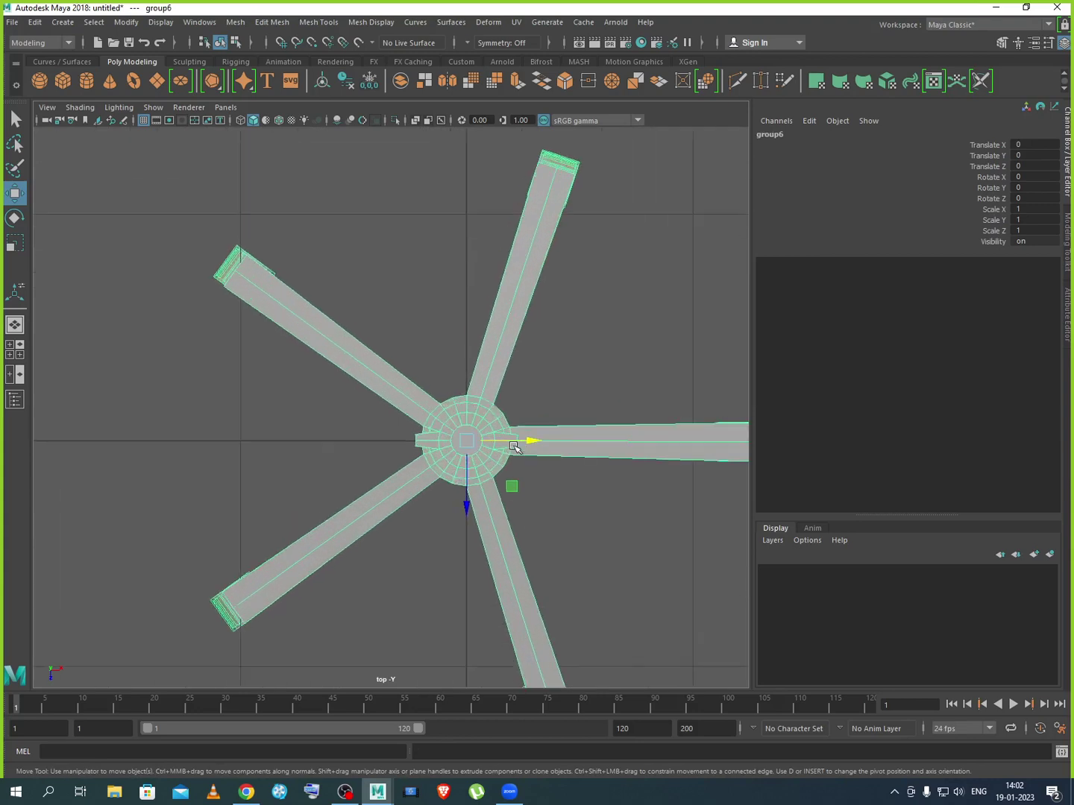
{"action": "scroll", "coordinate": [526, 466], "scroll_direction": "up", "scroll_amount": 1}
{"action": "left_click_drag", "start_coordinate": [591, 466], "coordinate": [593, 466]}
{"action": "scroll", "coordinate": [574, 480], "scroll_direction": "down", "scroll_amount": 8}
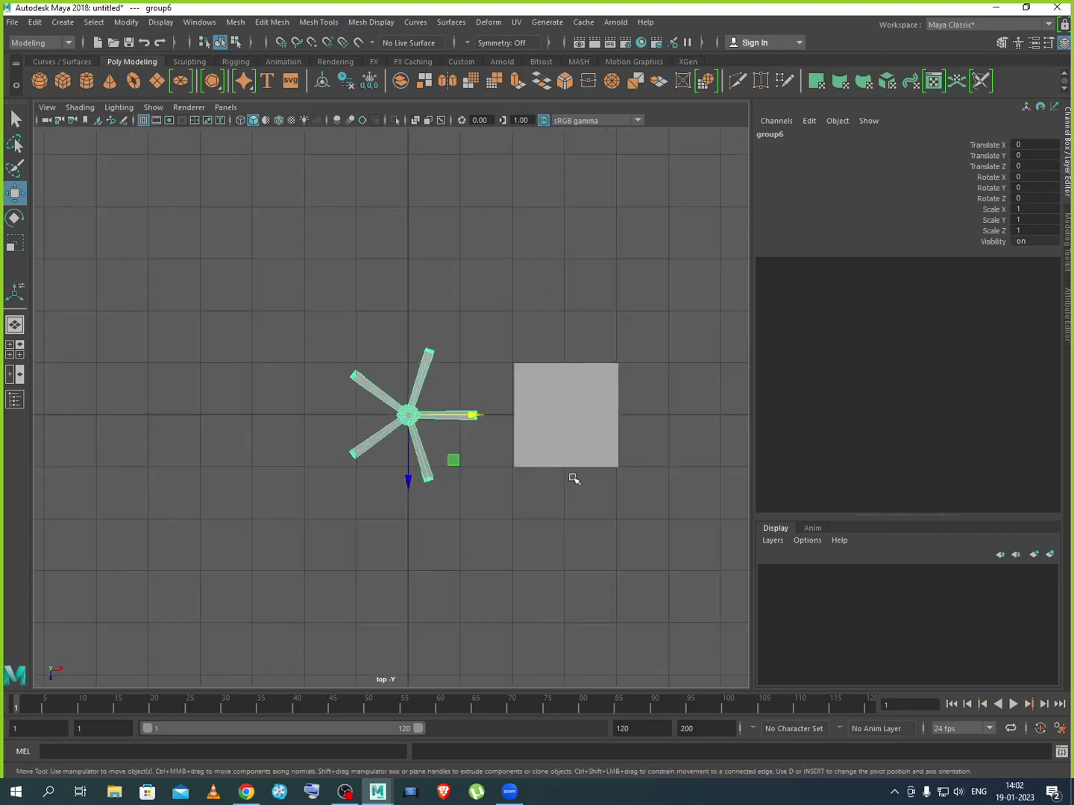
Set the seat cube's Translate X and Y to 0, and raise it to about Y 1.988 above the base
{"action": "key", "text": "space"}
{"action": "left_click", "coordinate": [527, 461]}
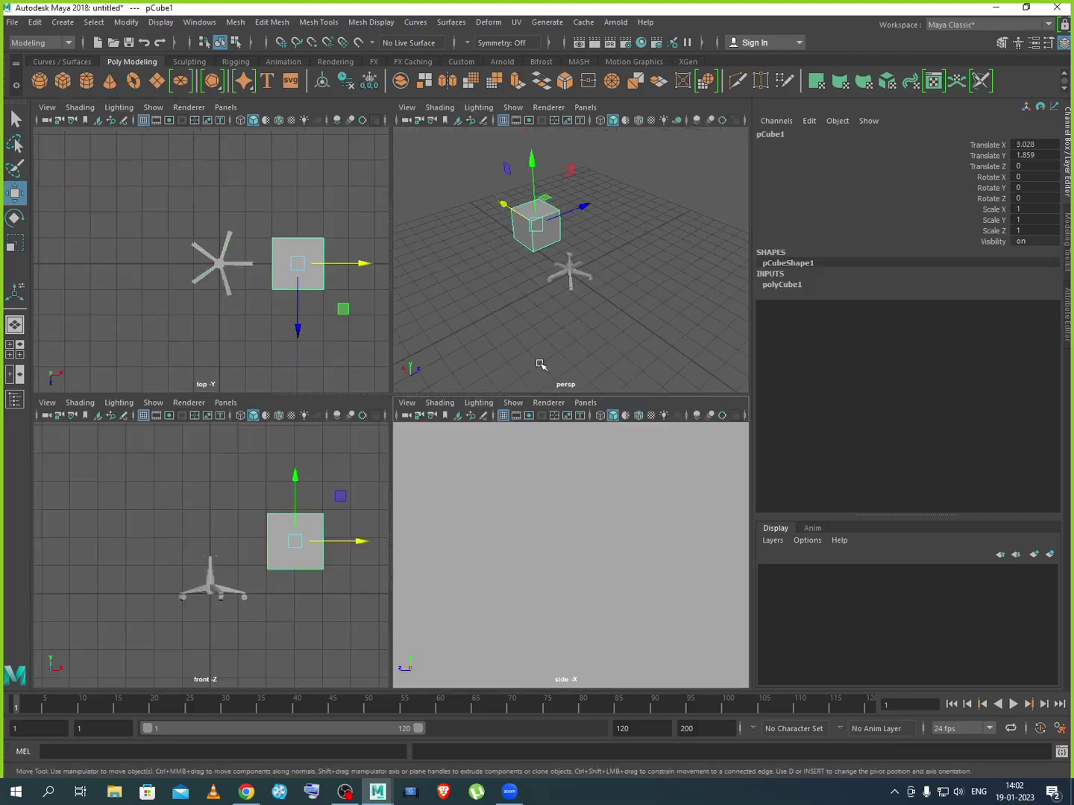
{"action": "left_click_drag", "start_coordinate": [1027, 144], "coordinate": [1030, 156]}
{"action": "left_click", "coordinate": [1030, 157]}
{"action": "type", "text": "0"}
{"action": "key", "text": "Return"}
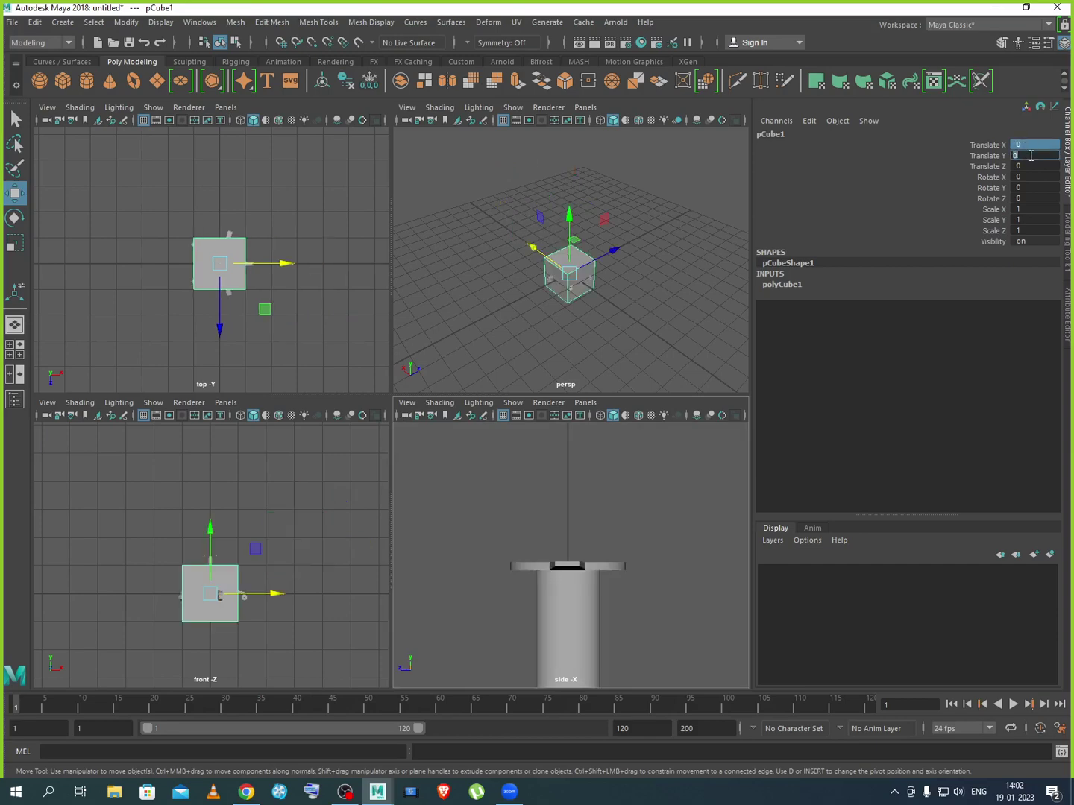
{"action": "left_click_drag", "start_coordinate": [571, 231], "coordinate": [573, 199]}
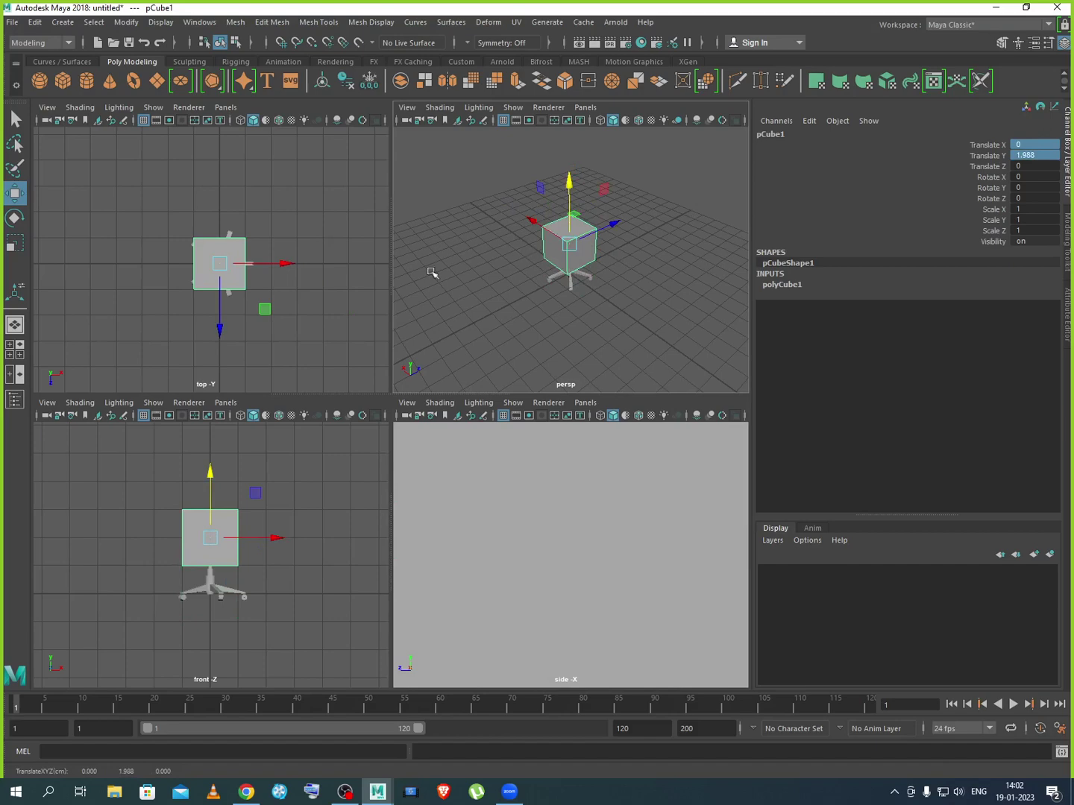
Set the seat cube's height to 0.1 in the perspective view and dismiss the Zoom meeting notice
{"action": "key", "text": "space"}
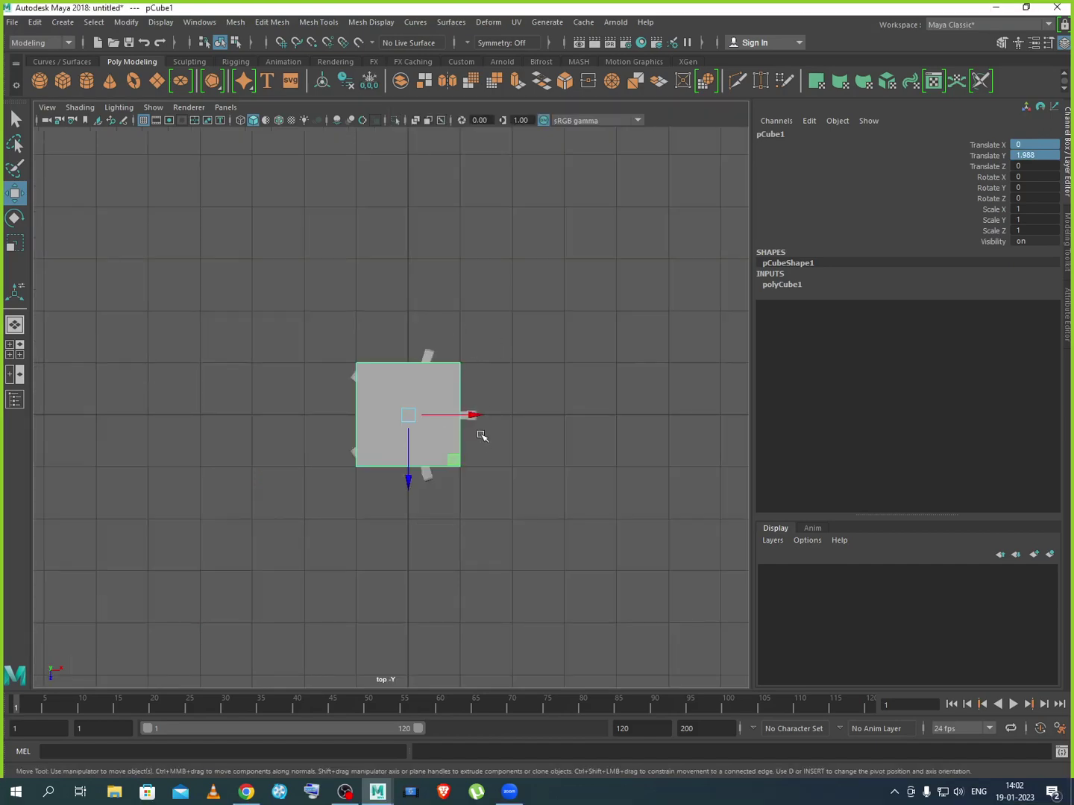
{"action": "key", "text": "space"}
{"action": "key", "text": "space"}
{"action": "left_click_drag", "start_coordinate": [480, 397], "coordinate": [472, 358], "text": "alt"}
{"action": "left_click", "coordinate": [805, 288]}
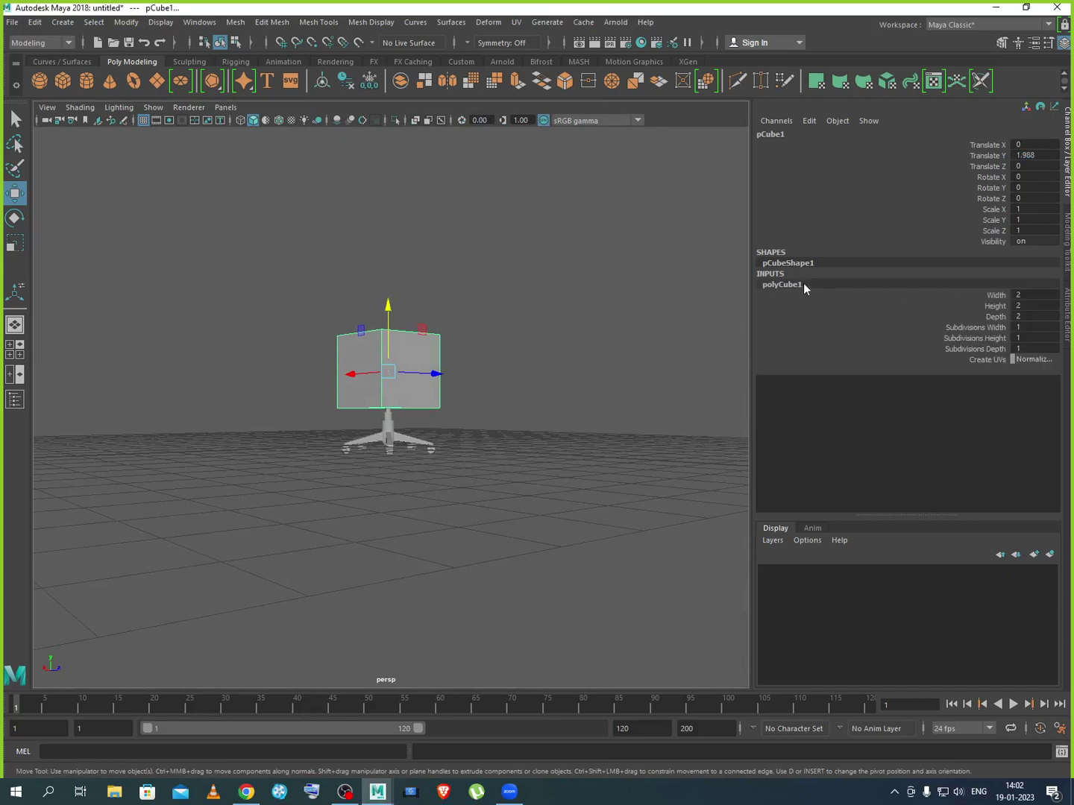
{"action": "double_click", "coordinate": [1018, 305]}
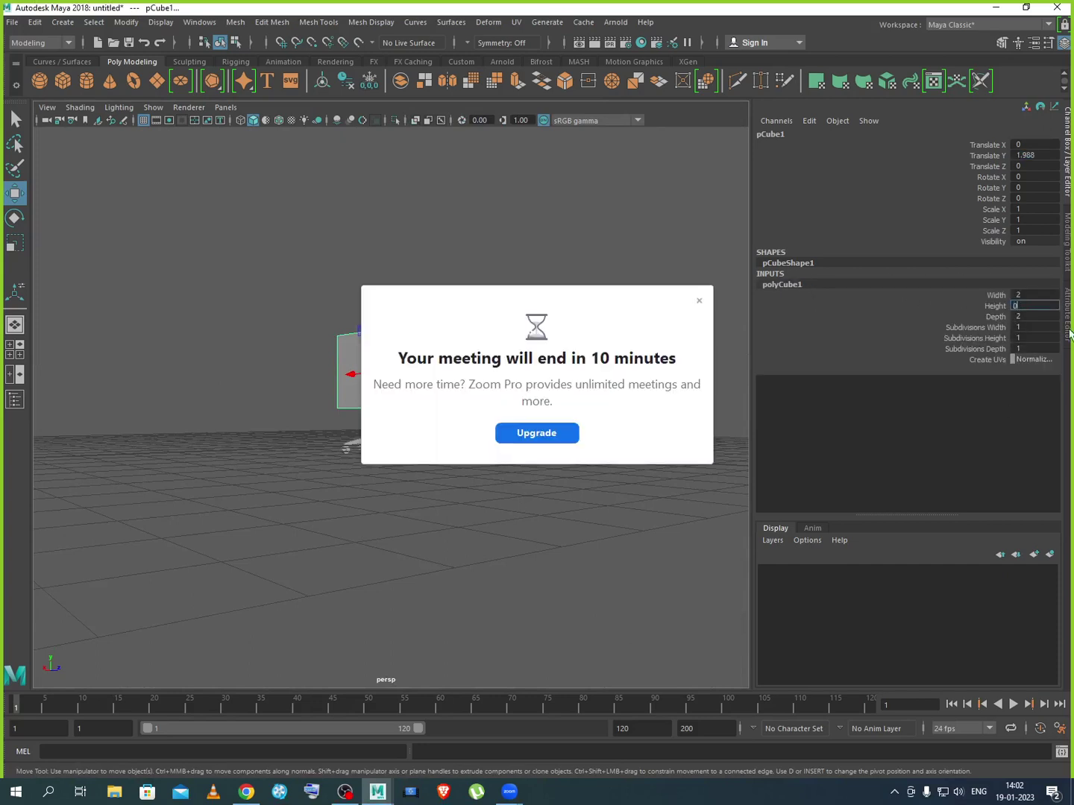
{"action": "key", "text": "Return"}
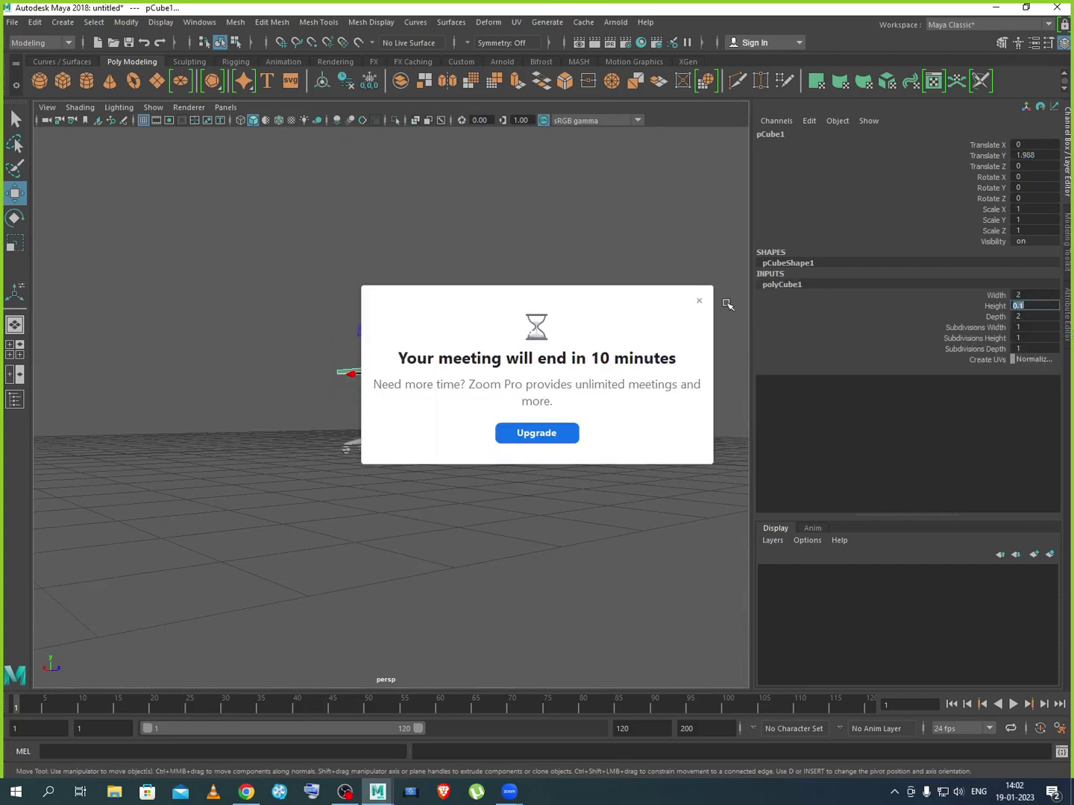
{"action": "left_click", "coordinate": [699, 301]}
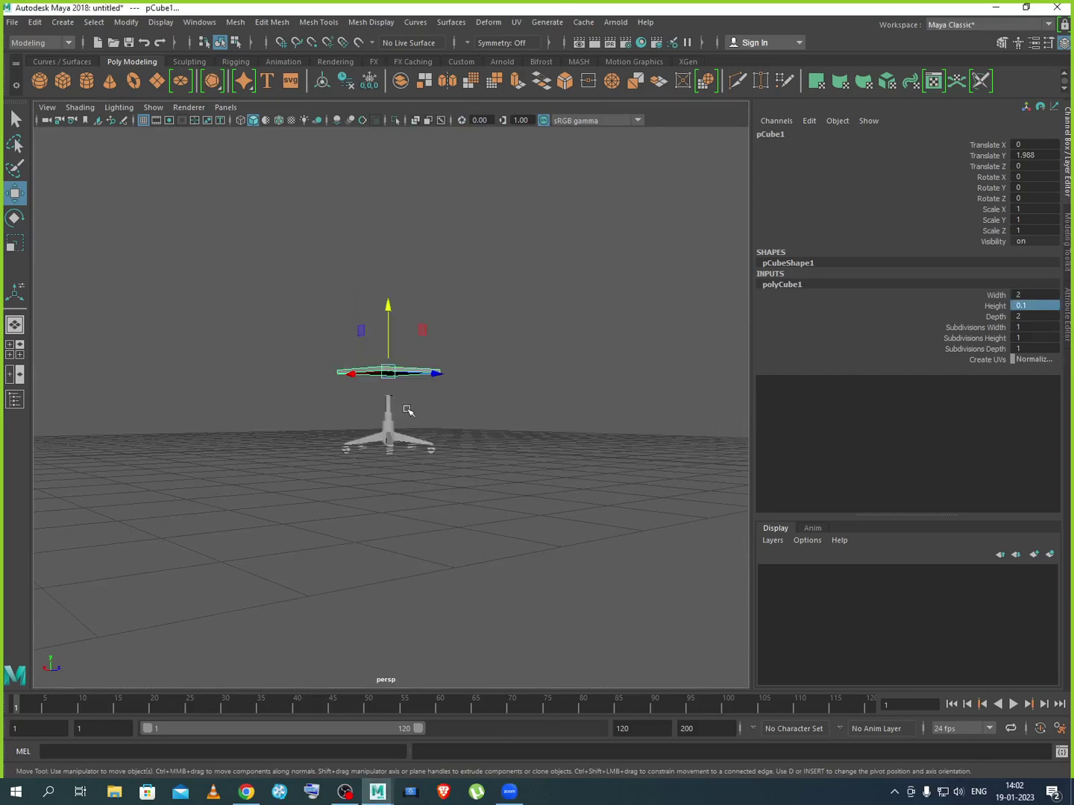
{"action": "left_click_drag", "start_coordinate": [407, 410], "coordinate": [398, 493], "text": "alt"}
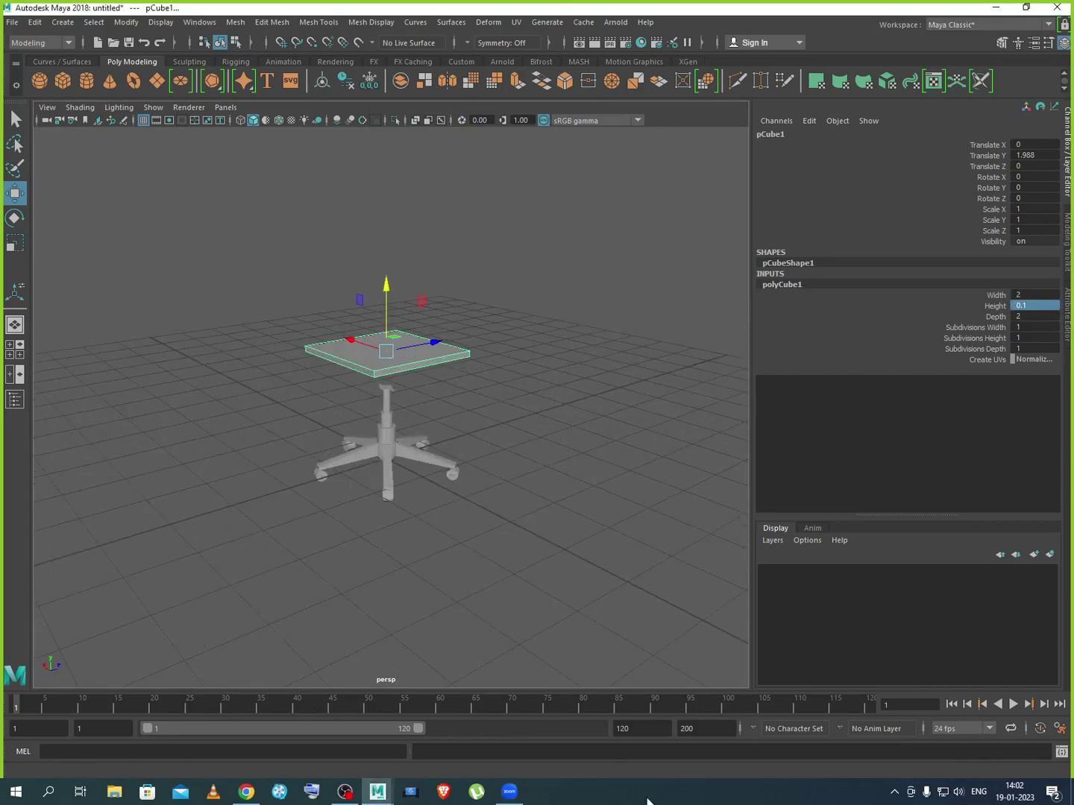
Set the seat slab's height to 0.3 and check its thickness against the base
{"action": "left_click", "coordinate": [1043, 307]}
{"action": "type", "text": "0"}
{"action": "key", "text": "Return"}
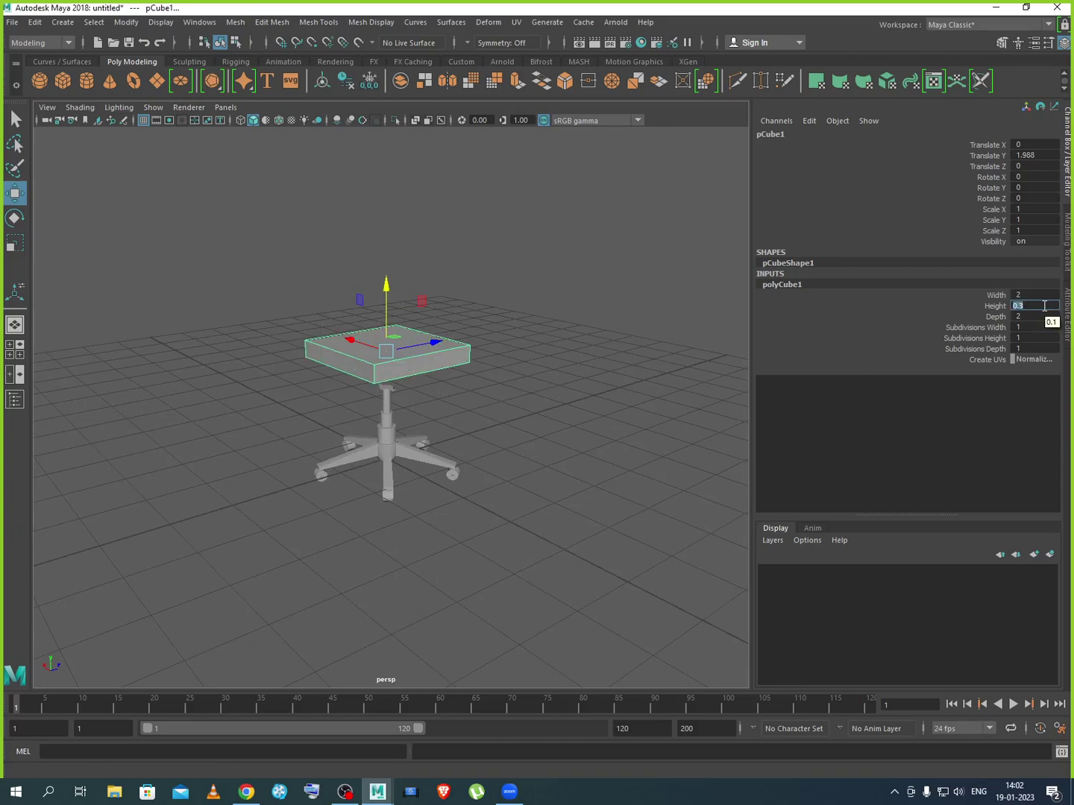
{"action": "left_click_drag", "start_coordinate": [438, 407], "coordinate": [466, 409], "text": "alt"}
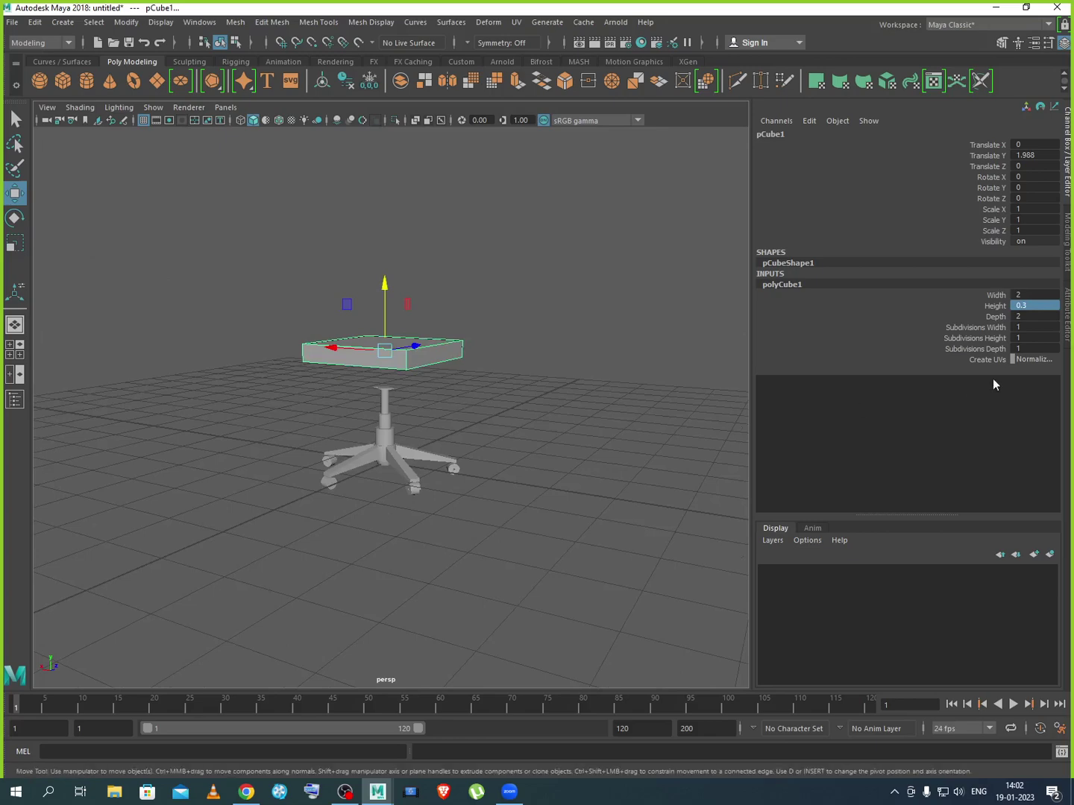
Set the seat slab's height to 0.2 and lower it close to the column's top disc
{"action": "double_click", "coordinate": [1035, 305]}
{"action": "type", "text": "0.2"}
{"action": "key", "text": "Return"}
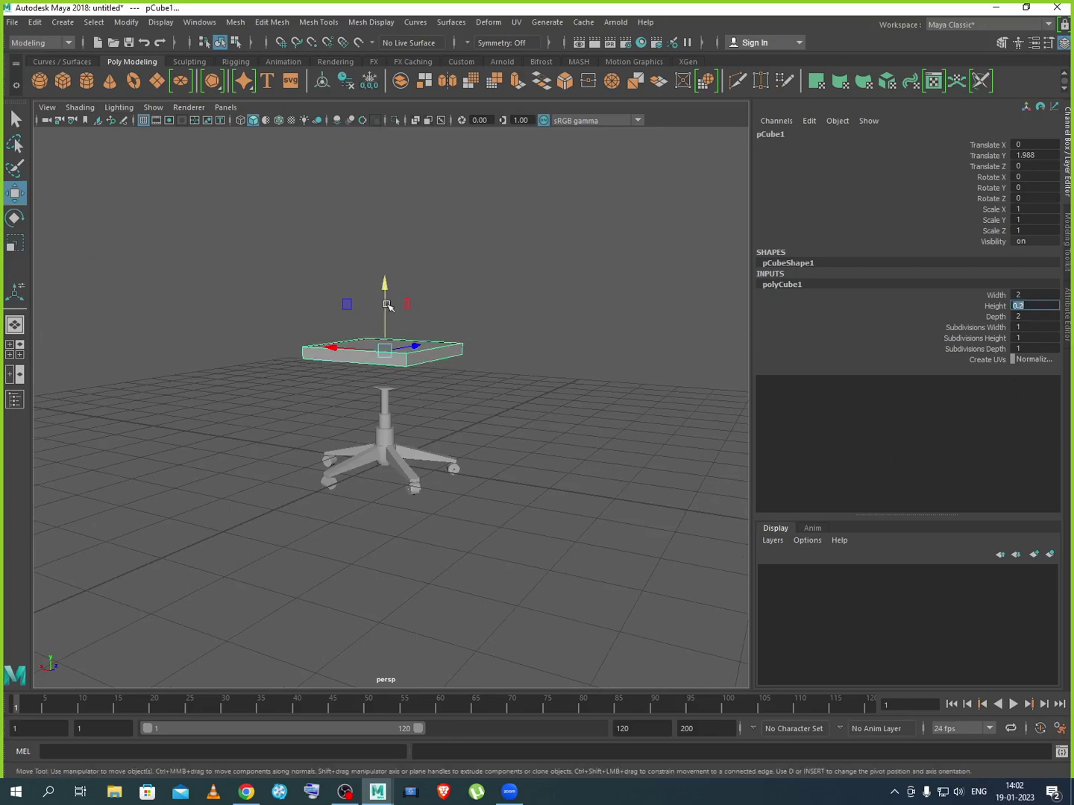
{"action": "left_click_drag", "start_coordinate": [387, 306], "coordinate": [387, 336]}
{"action": "left_click", "coordinate": [501, 444]}
{"action": "scroll", "coordinate": [503, 444], "scroll_direction": "down", "scroll_amount": 2}
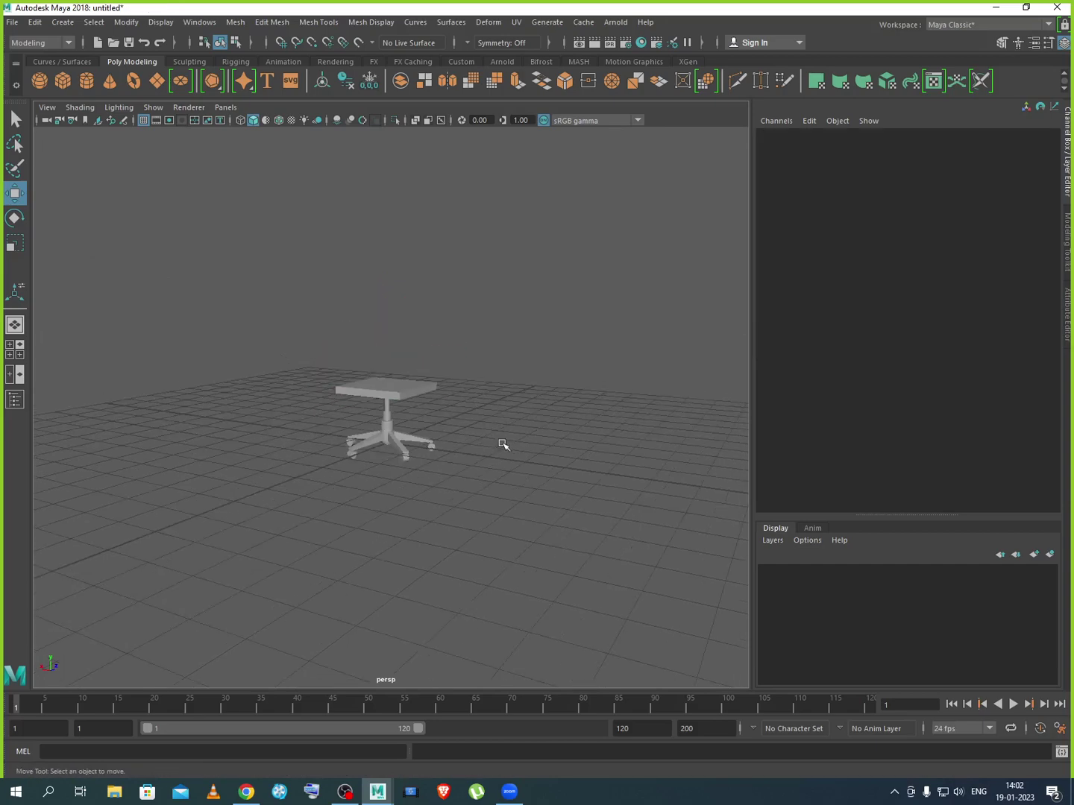
Examine how the slab sits over the column, compare it with the chair reference in Chrome, and return to Maya
{"action": "left_click_drag", "start_coordinate": [492, 467], "coordinate": [421, 434], "text": "alt"}
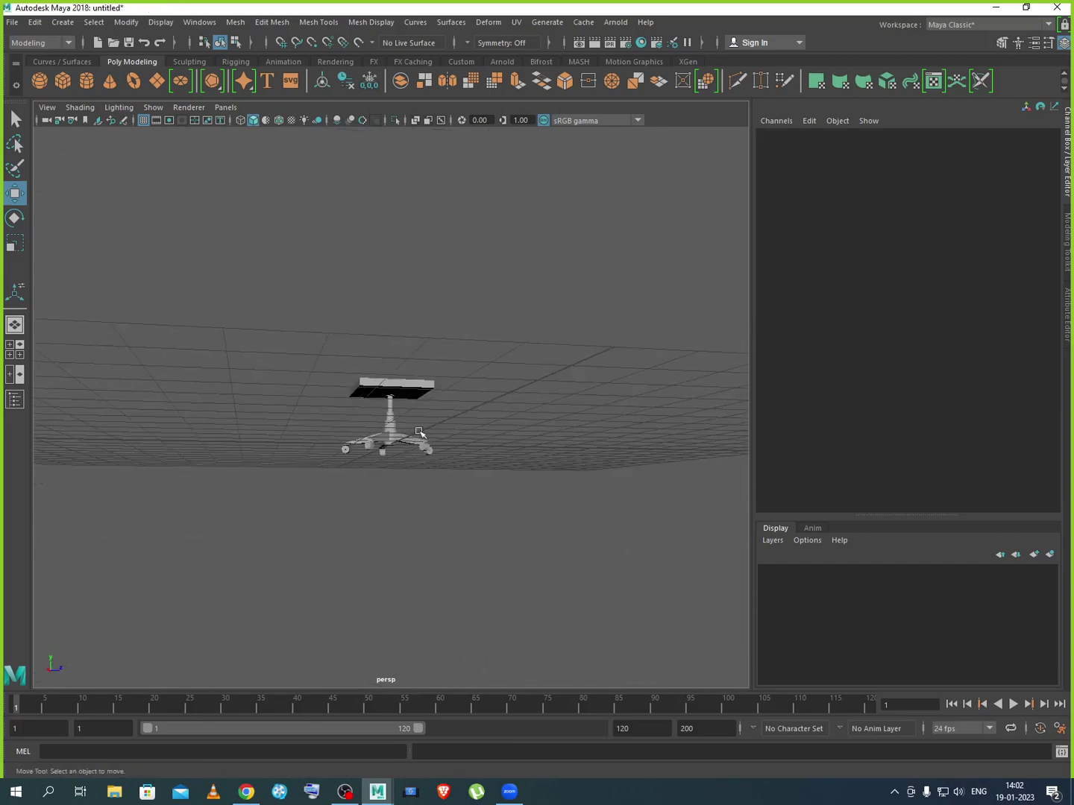
{"action": "scroll", "coordinate": [409, 412], "scroll_direction": "up", "scroll_amount": 6}
{"action": "scroll", "coordinate": [409, 411], "scroll_direction": "up", "scroll_amount": 2}
{"action": "left_click_drag", "start_coordinate": [408, 361], "coordinate": [406, 432], "text": "alt"}
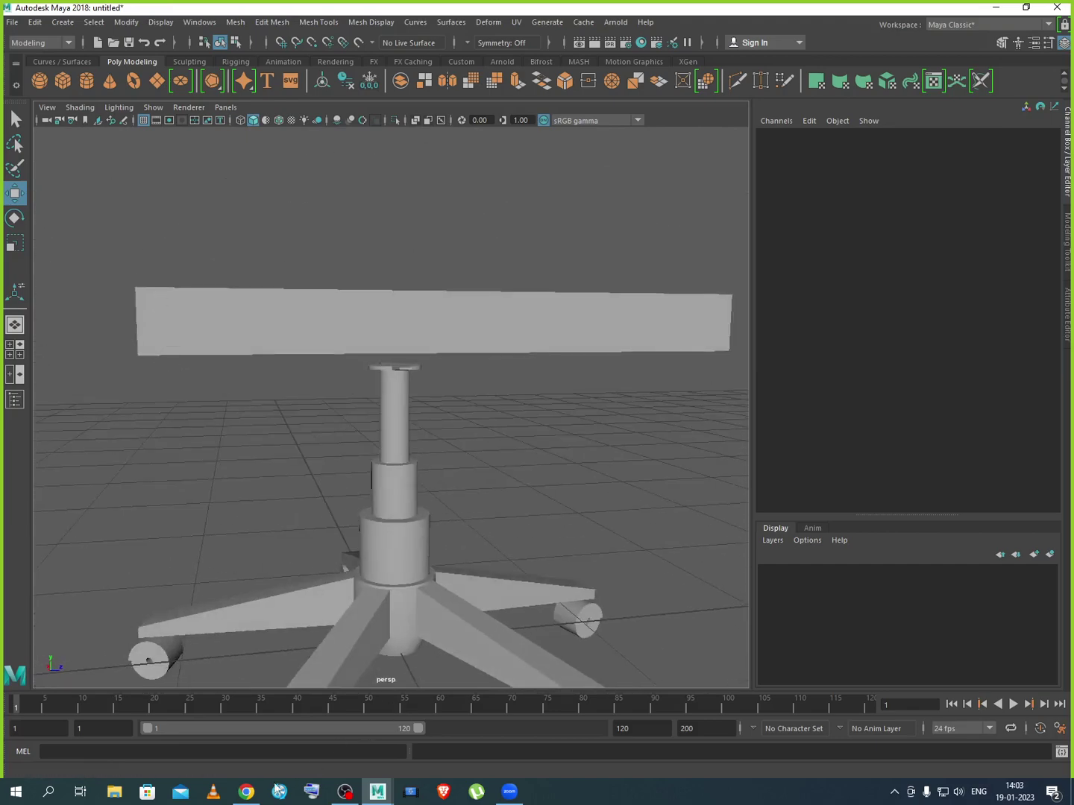
{"action": "left_click", "coordinate": [246, 792]}
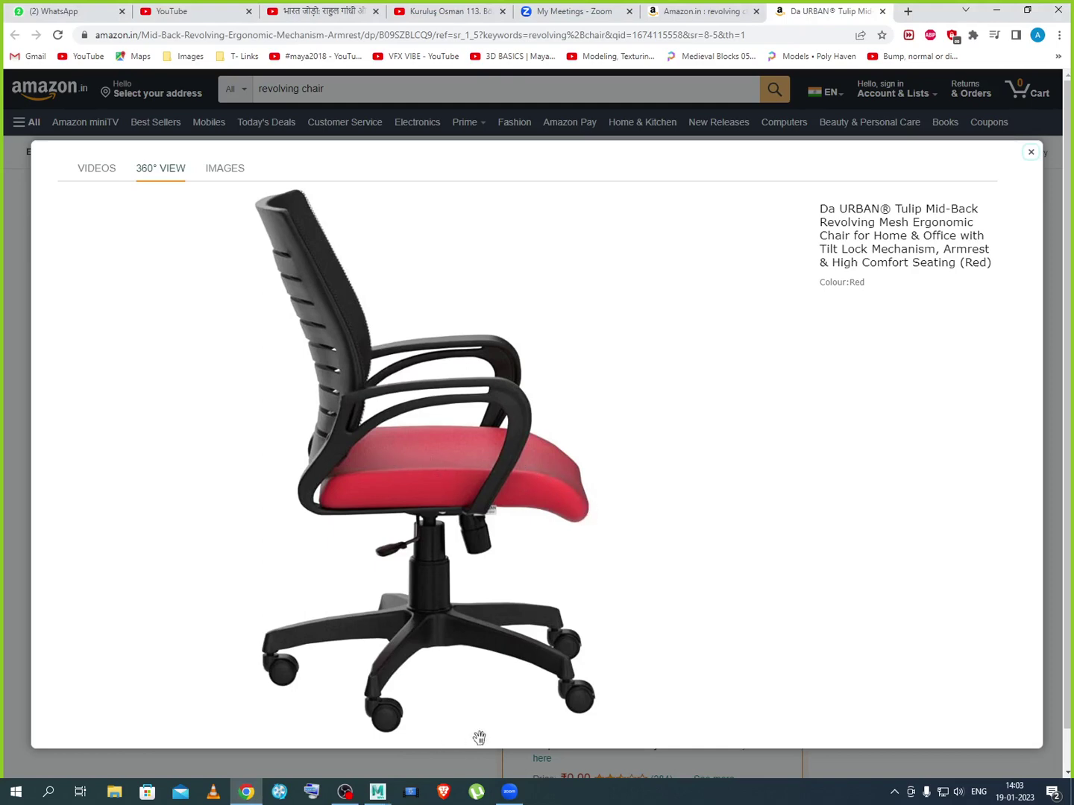
{"action": "mouse_move", "coordinate": [376, 795]}
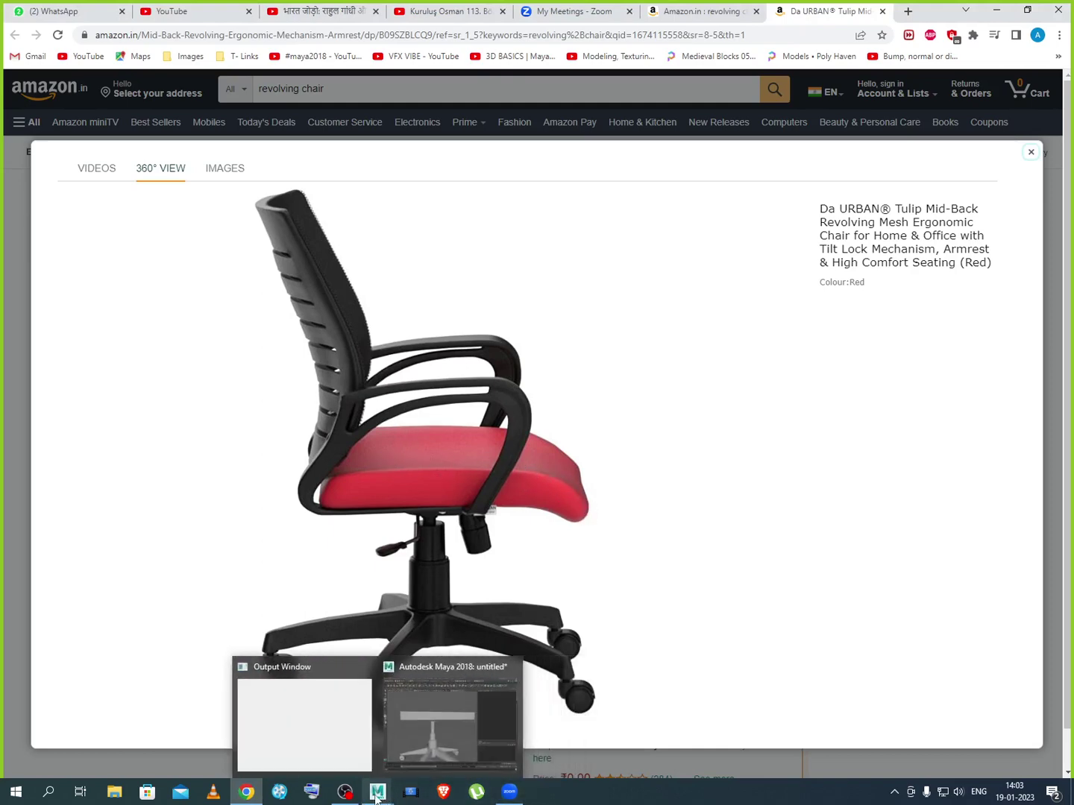
{"action": "left_click", "coordinate": [427, 745]}
Shift the seat slab to Z -0.04 and lower it to Y 1.462 so it rests on the column
{"action": "left_click", "coordinate": [477, 318]}
{"action": "left_click_drag", "start_coordinate": [463, 326], "coordinate": [447, 325]}
{"action": "left_click_drag", "start_coordinate": [389, 277], "coordinate": [384, 292]}
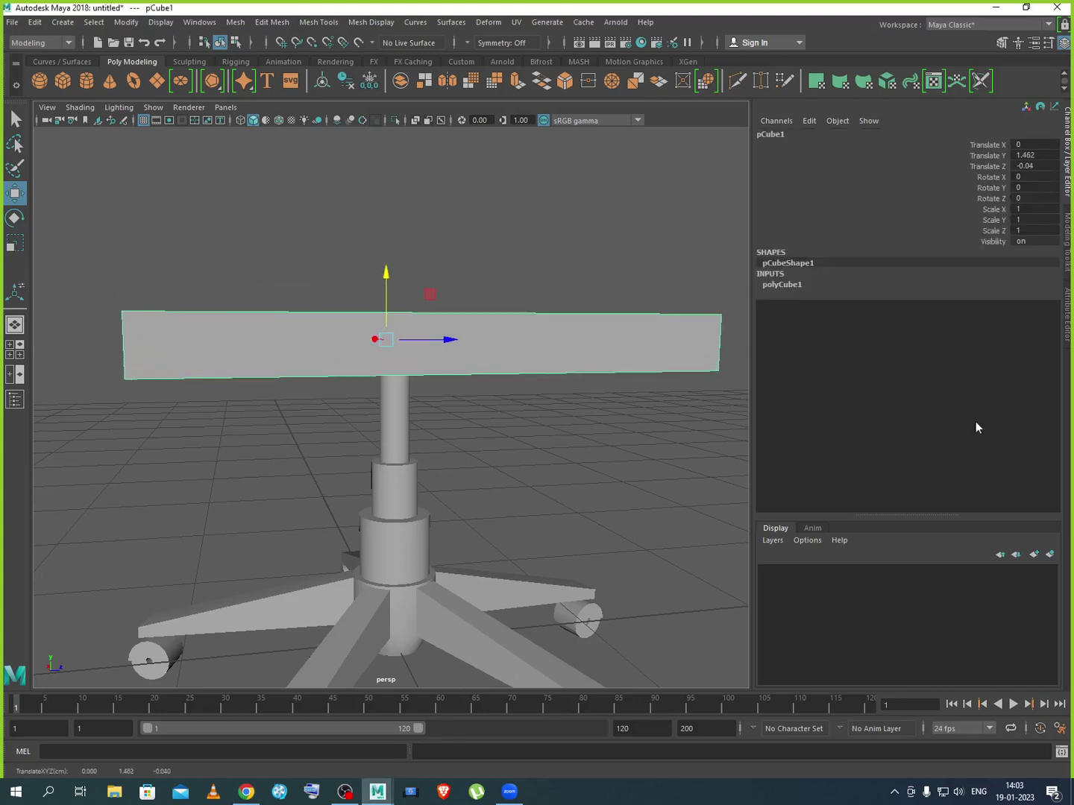
Preview the seat slab in smooth display, and return it to the unsmoothed display
{"action": "left_click", "coordinate": [782, 285]}
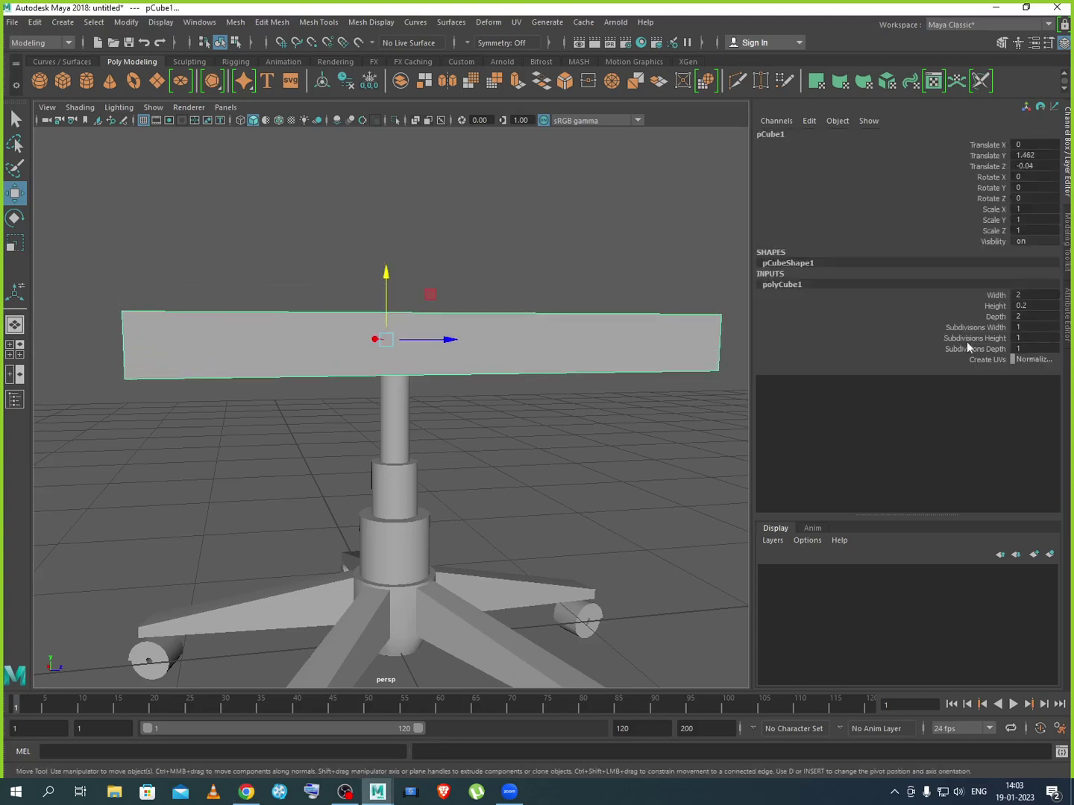
{"action": "double_click", "coordinate": [1029, 298]}
{"action": "left_click_drag", "start_coordinate": [548, 367], "coordinate": [694, 439], "text": "alt"}
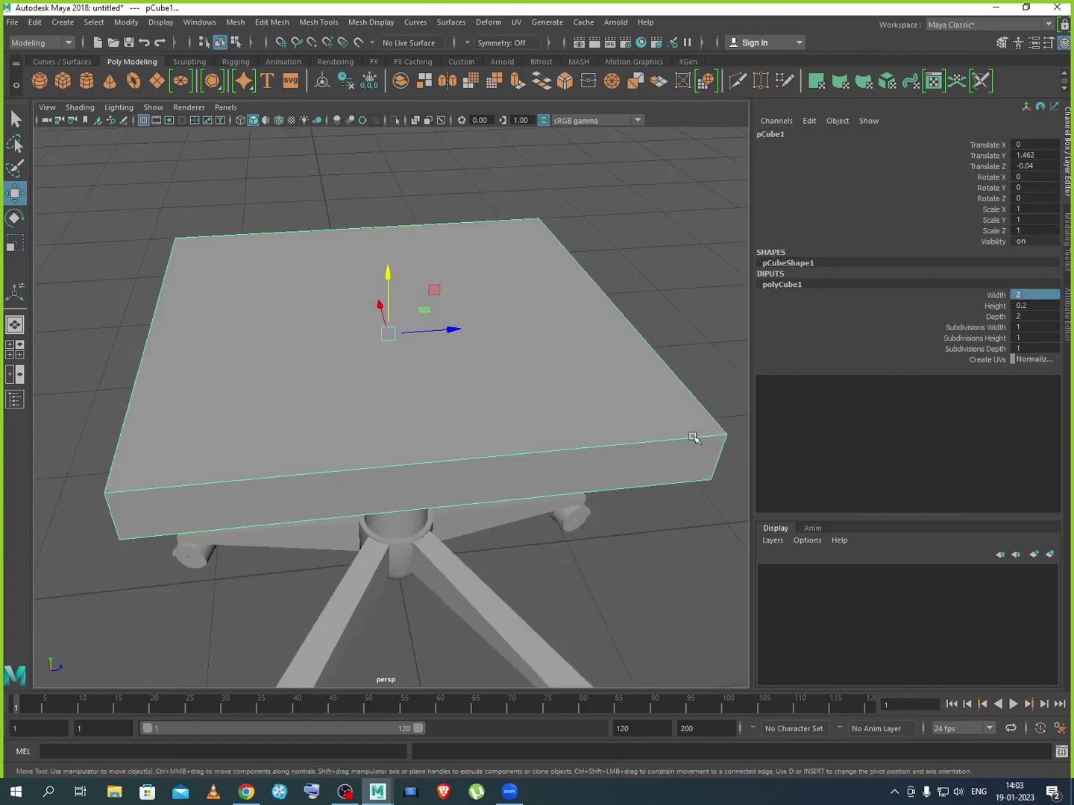
{"action": "key", "text": "3"}
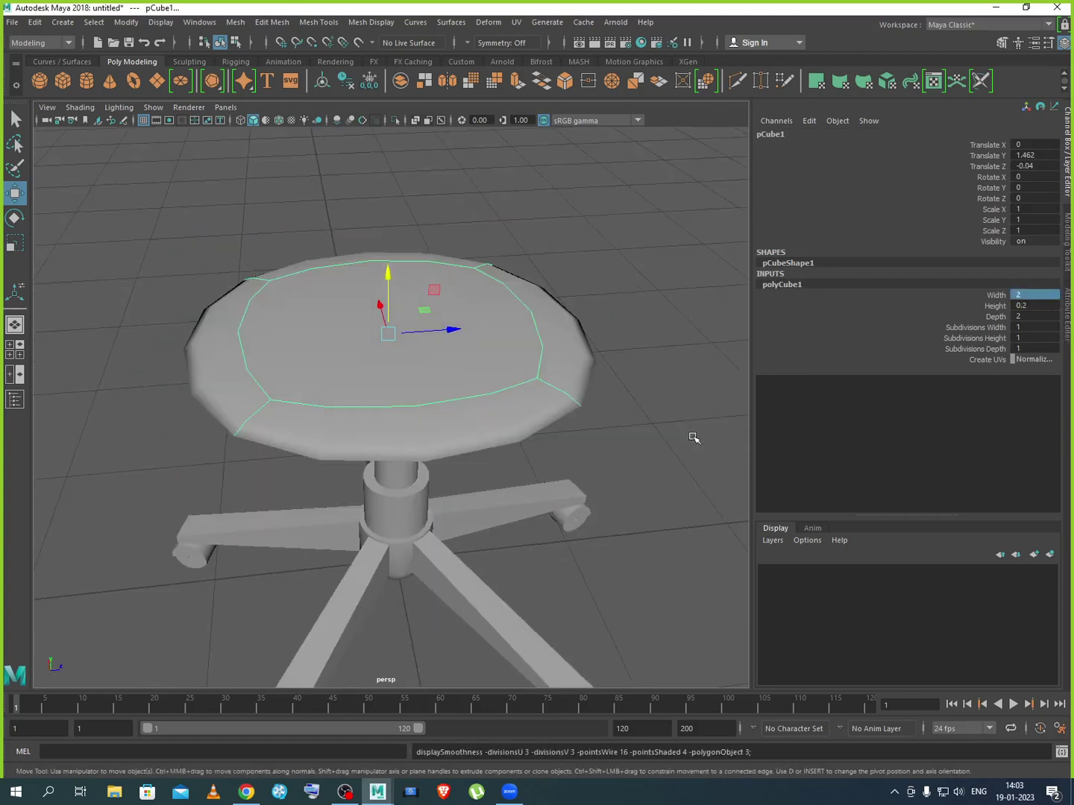
{"action": "key", "text": "1"}
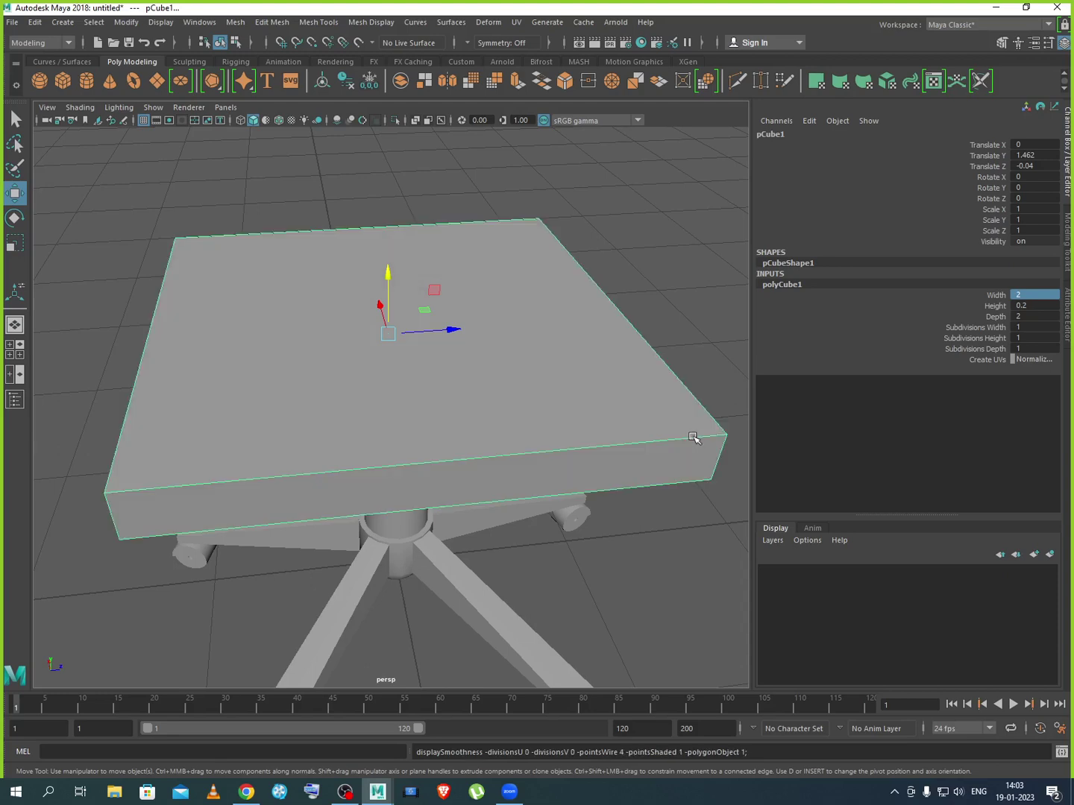
Set the seat slab's subdivisions to 3 in width and 5 in depth
{"action": "double_click", "coordinate": [1031, 327]}
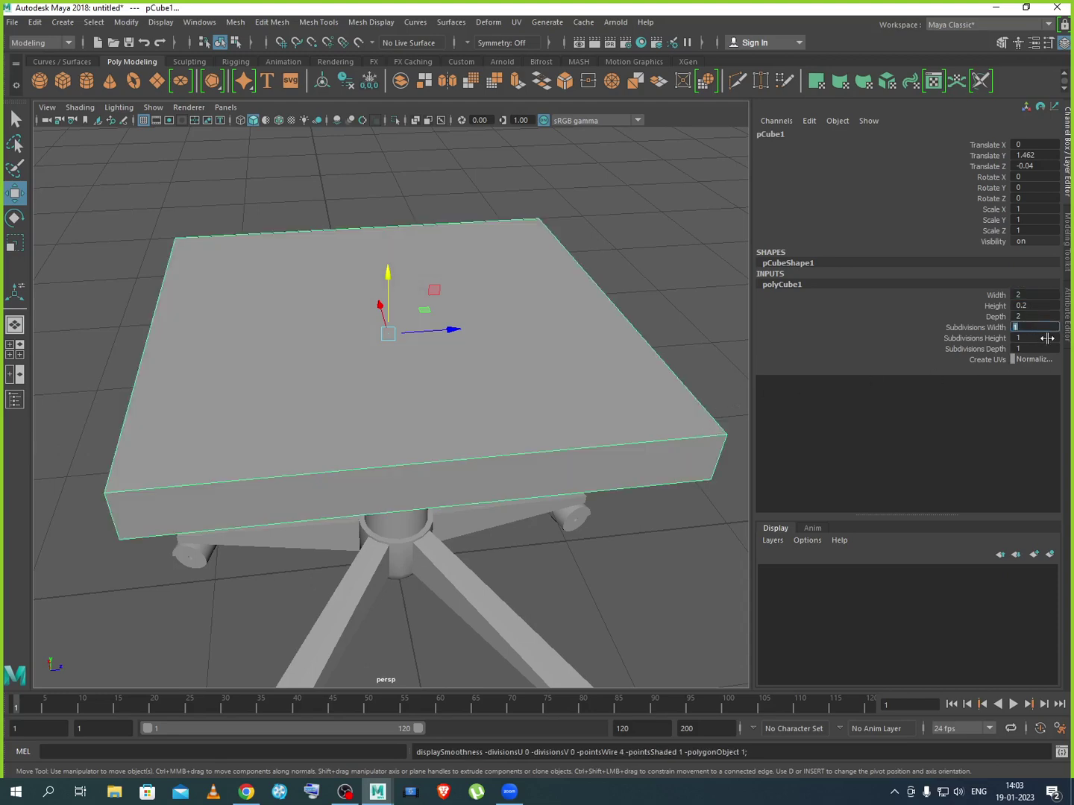
{"action": "type", "text": "3"}
{"action": "key", "text": "Return"}
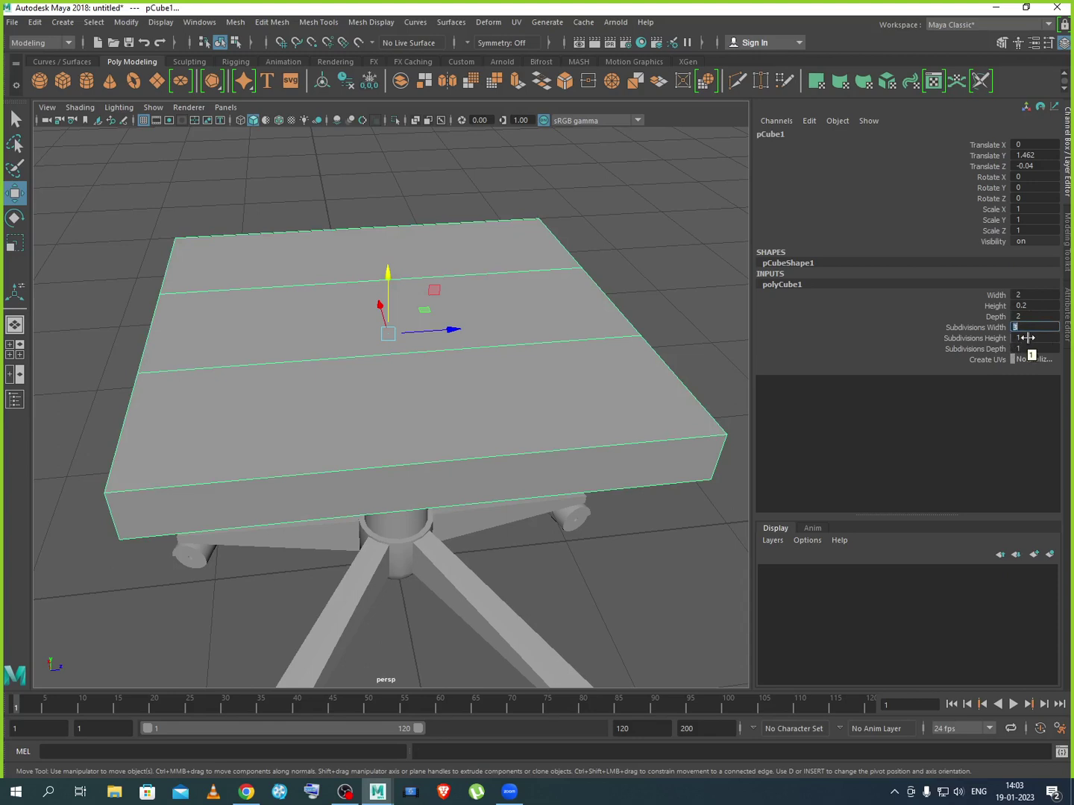
{"action": "double_click", "coordinate": [1037, 337]}
{"action": "double_click", "coordinate": [1036, 348]}
{"action": "type", "text": "3"}
{"action": "key", "text": "Return"}
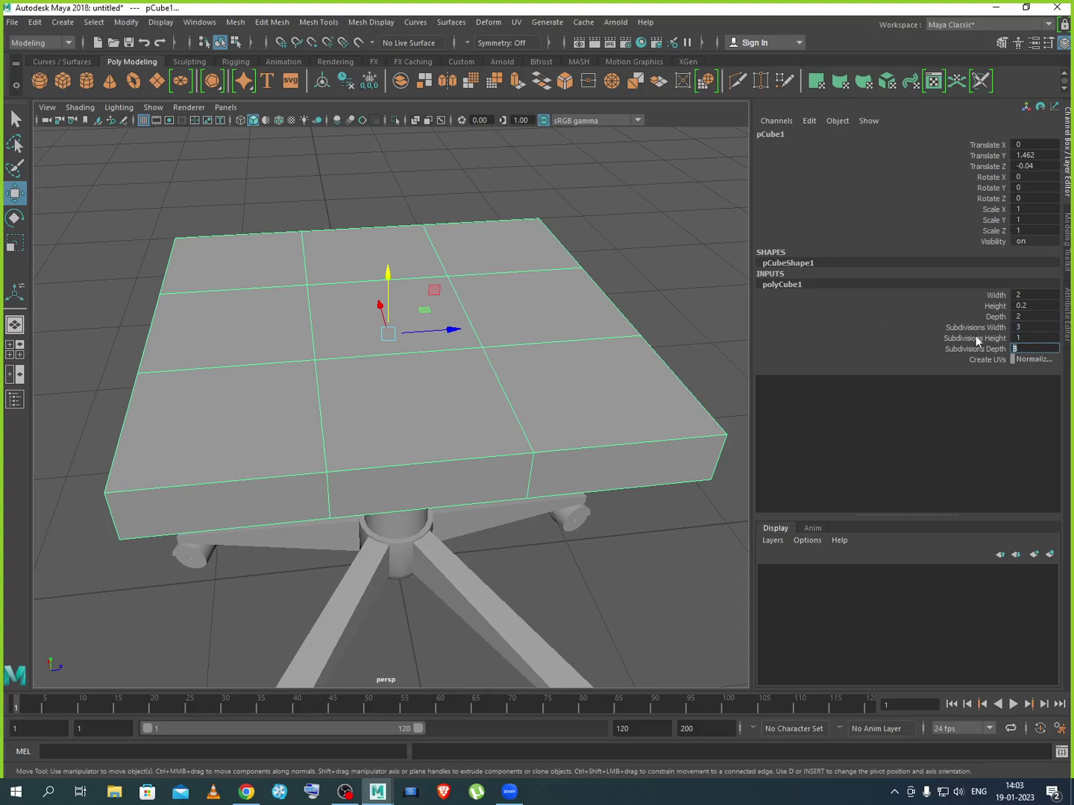
{"action": "type", "text": "5"}
{"action": "key", "text": "Return"}
Switch the seat slab to vertex editing and lower its front edge vertices in the side view
{"action": "left_click_drag", "start_coordinate": [348, 403], "coordinate": [355, 344], "text": "alt"}
{"action": "right_click_drag", "start_coordinate": [356, 344], "coordinate": [293, 352]}
{"action": "key", "text": "space"}
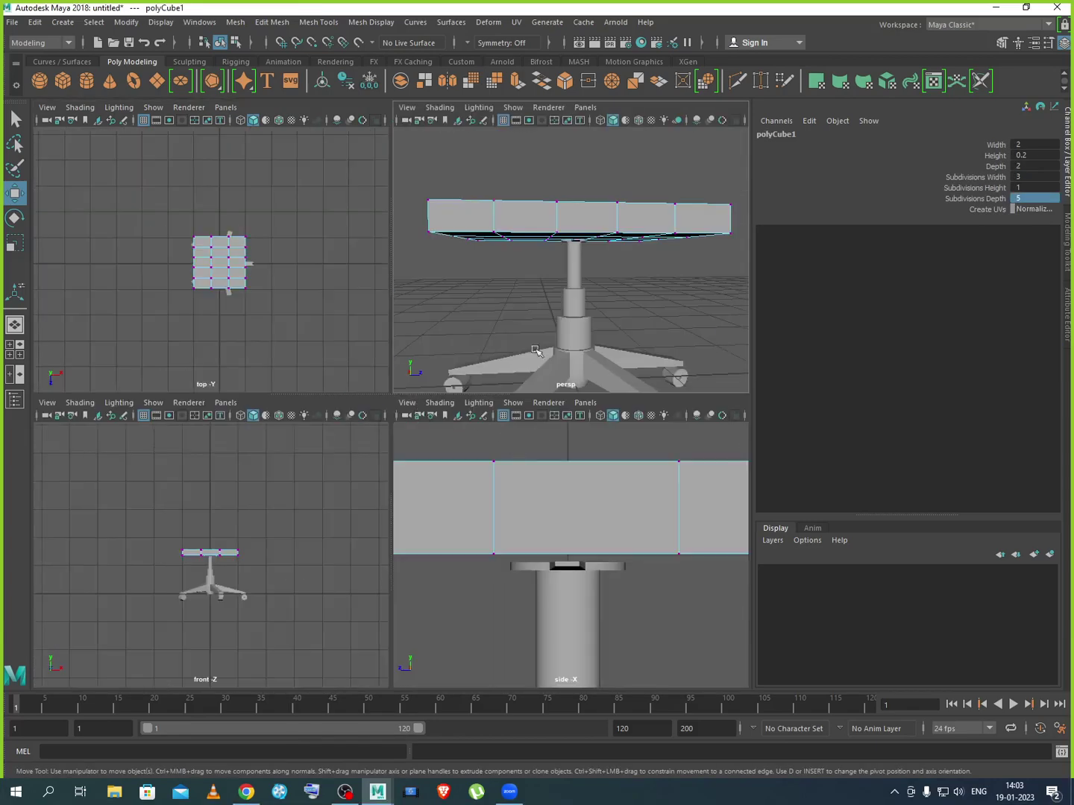
{"action": "key", "text": "a"}
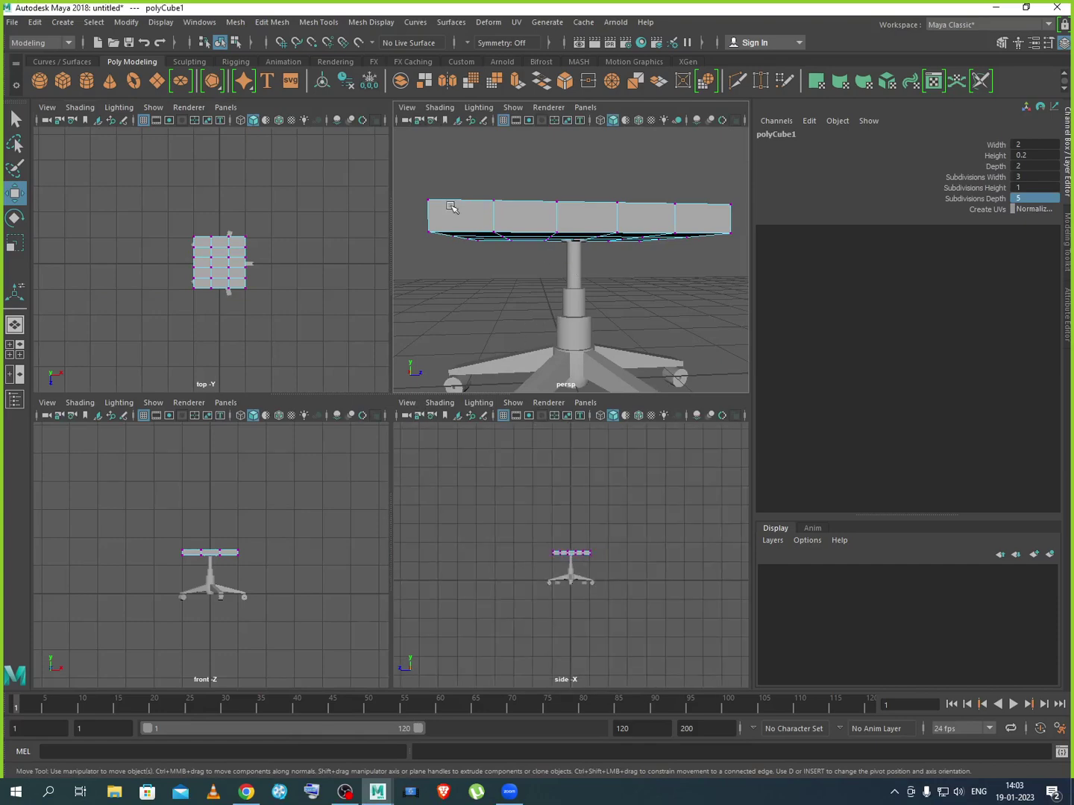
{"action": "left_click_drag", "start_coordinate": [412, 179], "coordinate": [527, 280]}
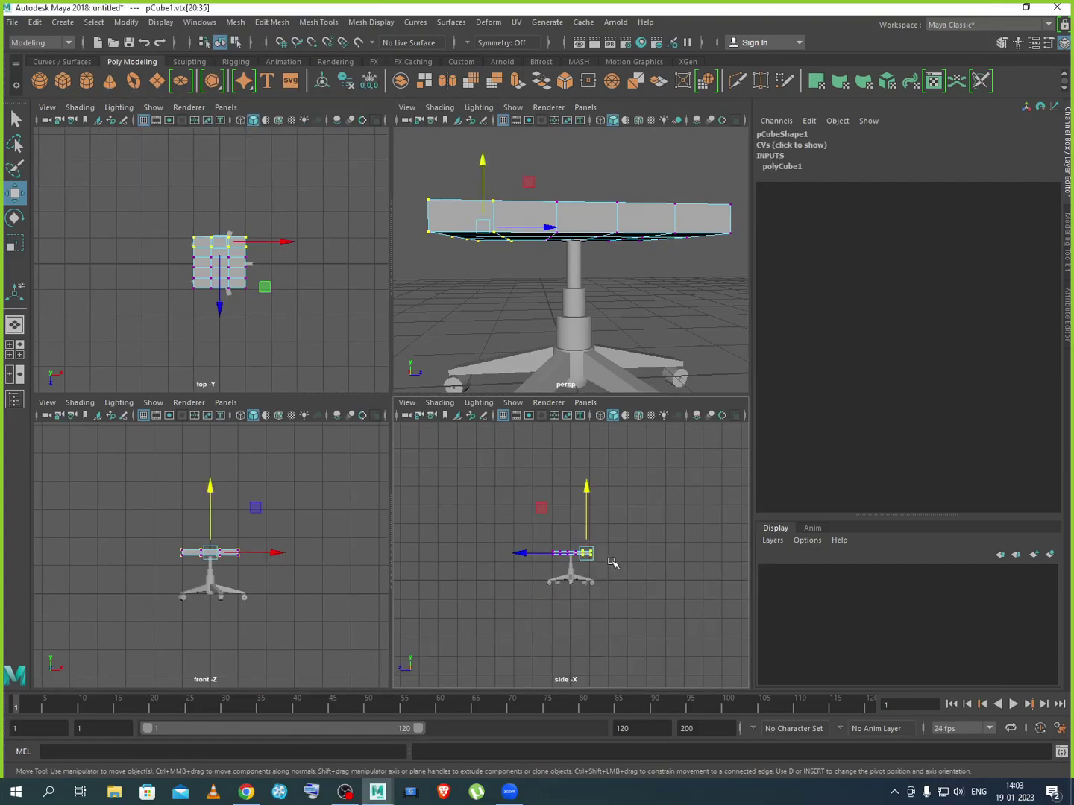
{"action": "key", "text": "space"}
{"action": "scroll", "coordinate": [492, 412], "scroll_direction": "up", "scroll_amount": 10}
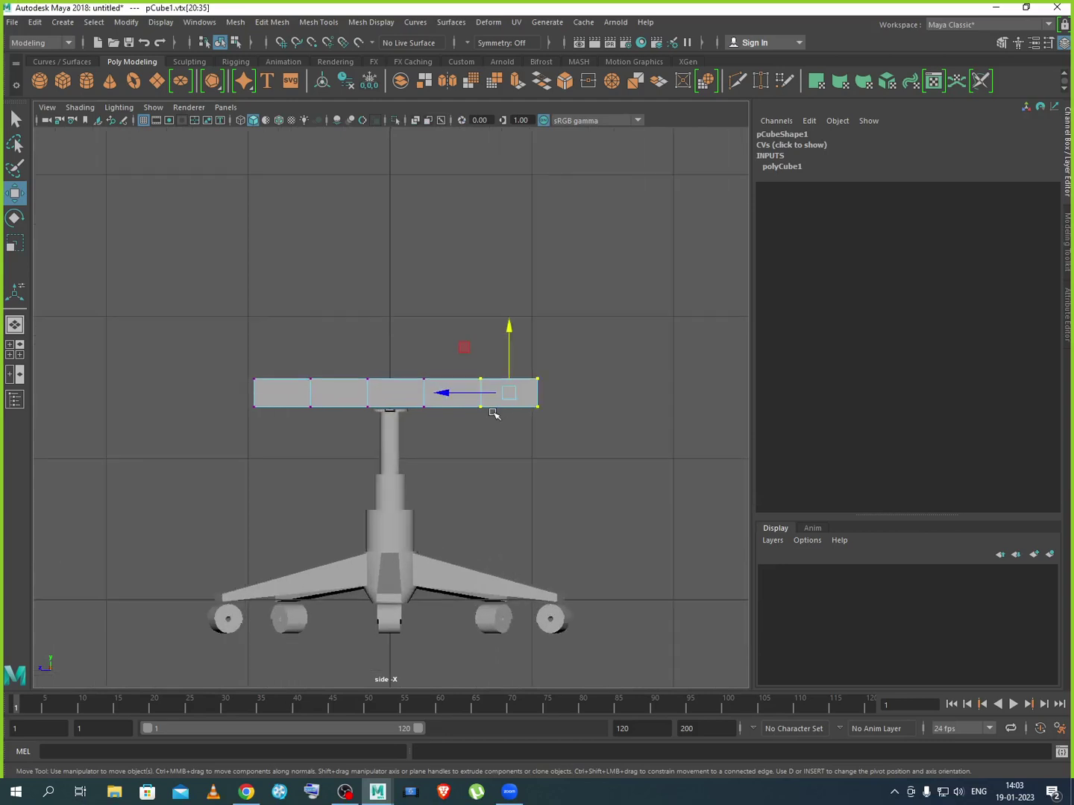
{"action": "middle_click_drag", "start_coordinate": [494, 413], "coordinate": [490, 443], "text": "alt"}
{"action": "left_click_drag", "start_coordinate": [549, 361], "coordinate": [486, 451]}
Undo the stray front-edge move, lower the second vertex row and drop the front edge further to bend the seat downward
{"action": "left_click_drag", "start_coordinate": [492, 350], "coordinate": [419, 435]}
{"action": "key", "text": "ctrl+z"}
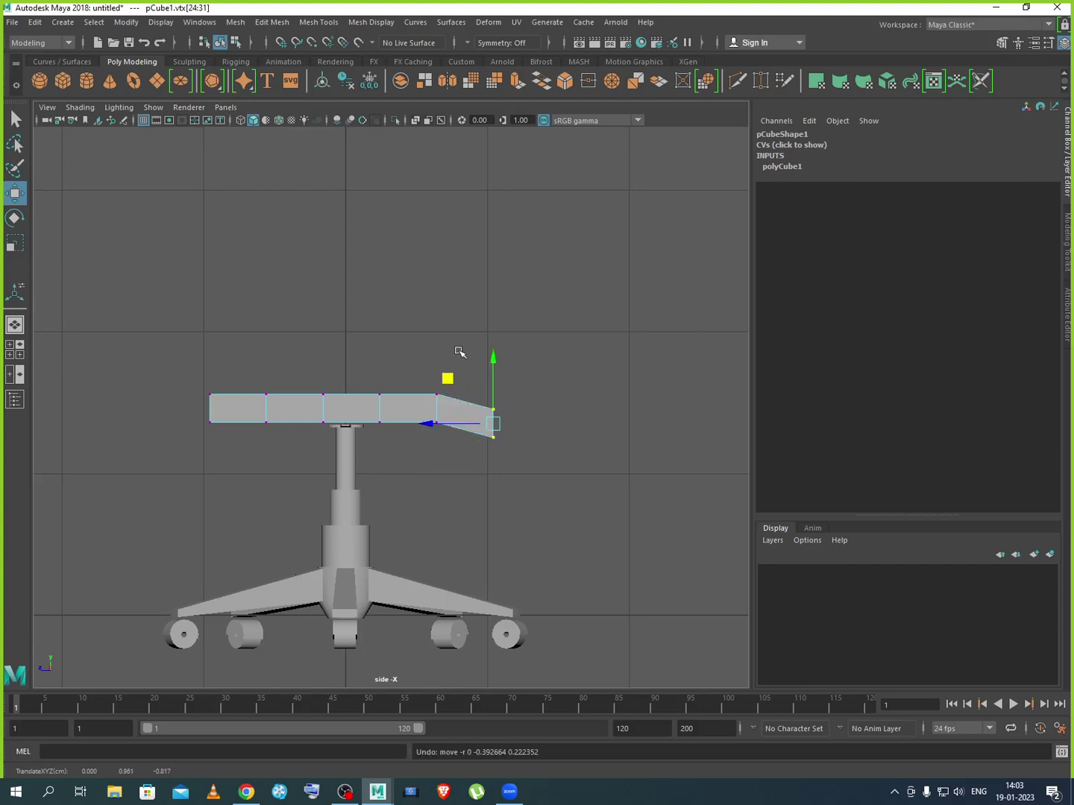
{"action": "left_click_drag", "start_coordinate": [456, 341], "coordinate": [434, 359]}
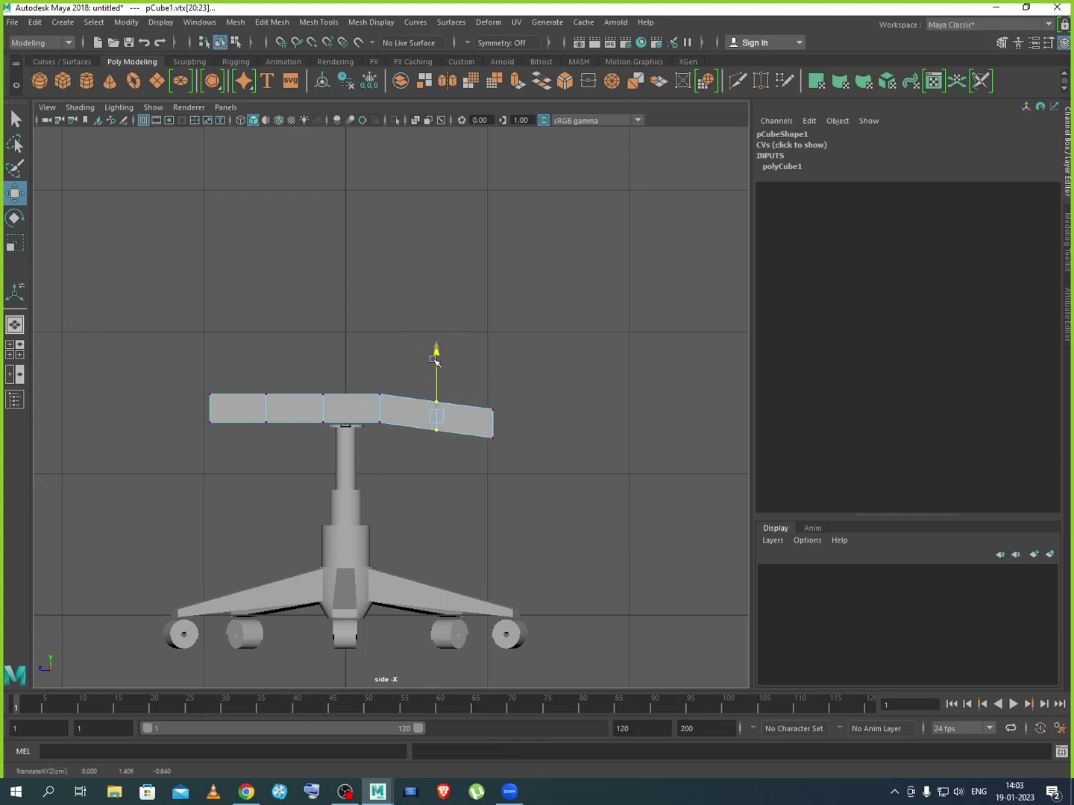
{"action": "mouse_move", "coordinate": [514, 394]}
{"action": "left_mouse_down"}
{"action": "mouse_move", "coordinate": [473, 472]}
{"action": "mouse_move", "coordinate": [494, 398]}
{"action": "mouse_move", "coordinate": [498, 410]}
{"action": "left_mouse_up"}
Rotate the front edge and second vertex row so they follow the seat's downward bend
{"action": "key", "text": "e"}
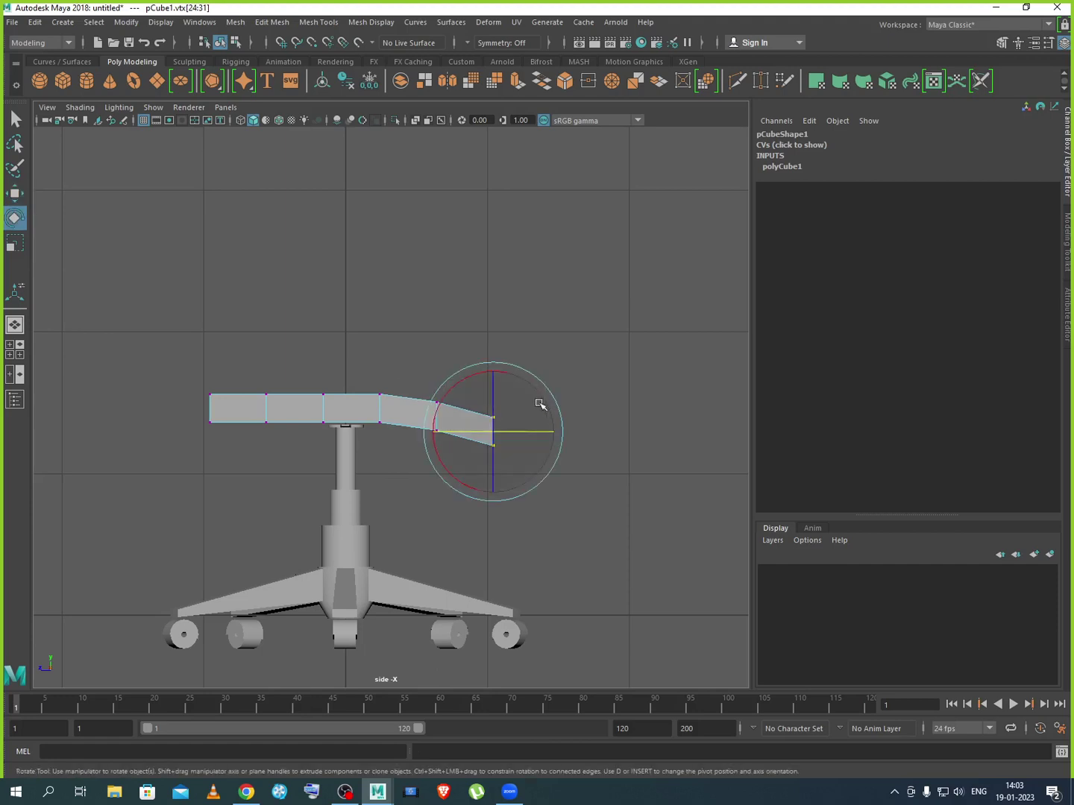
{"action": "left_click_drag", "start_coordinate": [457, 388], "coordinate": [464, 392]}
{"action": "left_click_drag", "start_coordinate": [411, 363], "coordinate": [448, 432]}
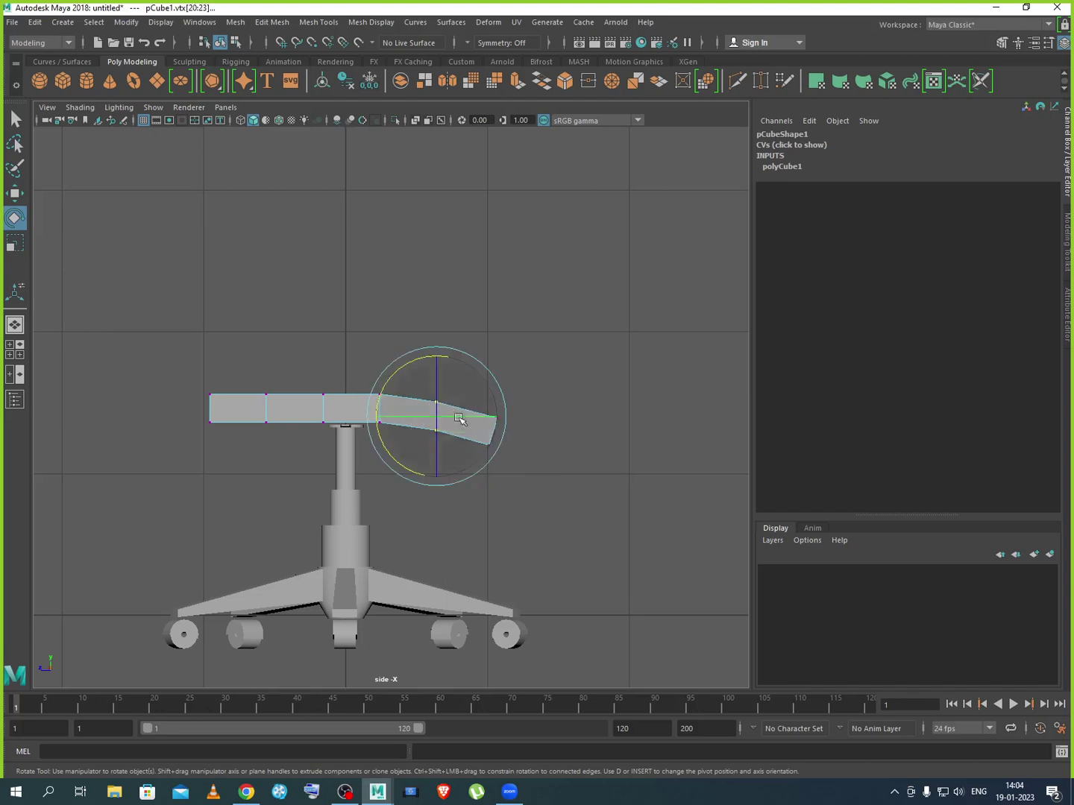
{"action": "left_click_drag", "start_coordinate": [402, 382], "coordinate": [404, 372]}
Compare the seat's front bend with the chair reference in Chrome, and return to Maya to examine the slab from several sides
{"action": "left_click", "coordinate": [247, 791]}
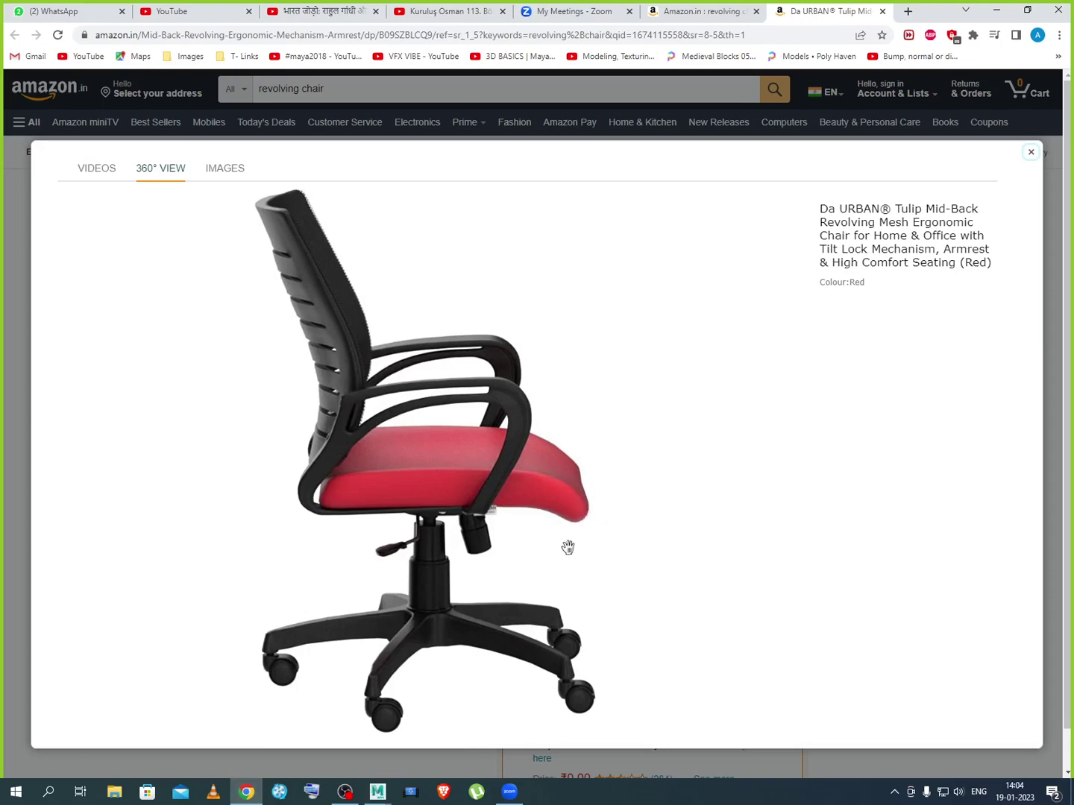
{"action": "left_click", "coordinate": [997, 9]}
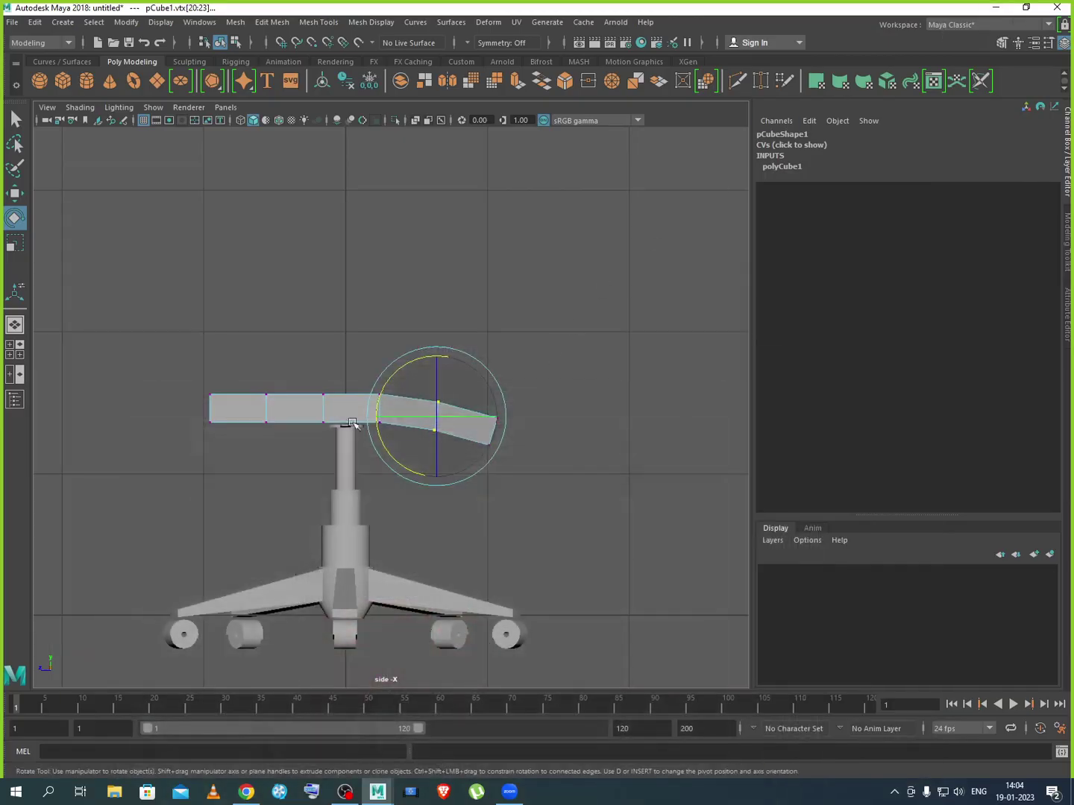
{"action": "scroll", "coordinate": [340, 426], "scroll_direction": "up", "scroll_amount": 3}
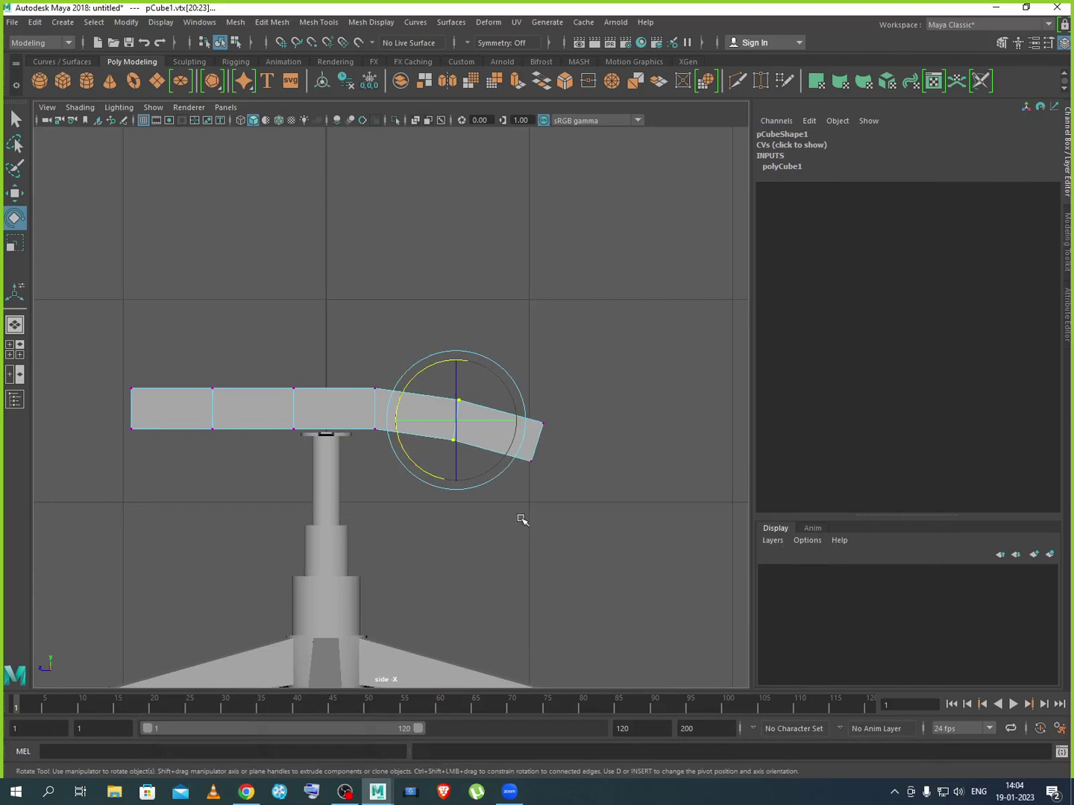
{"action": "key", "text": "space"}
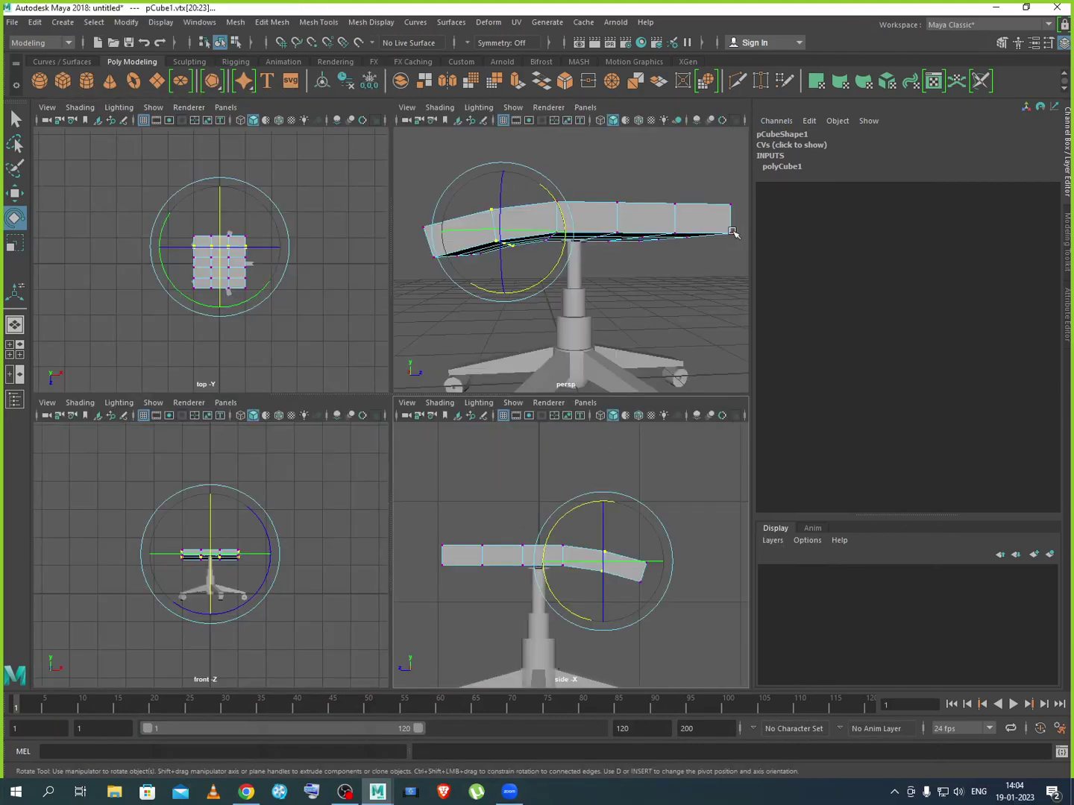
{"action": "key", "text": "space"}
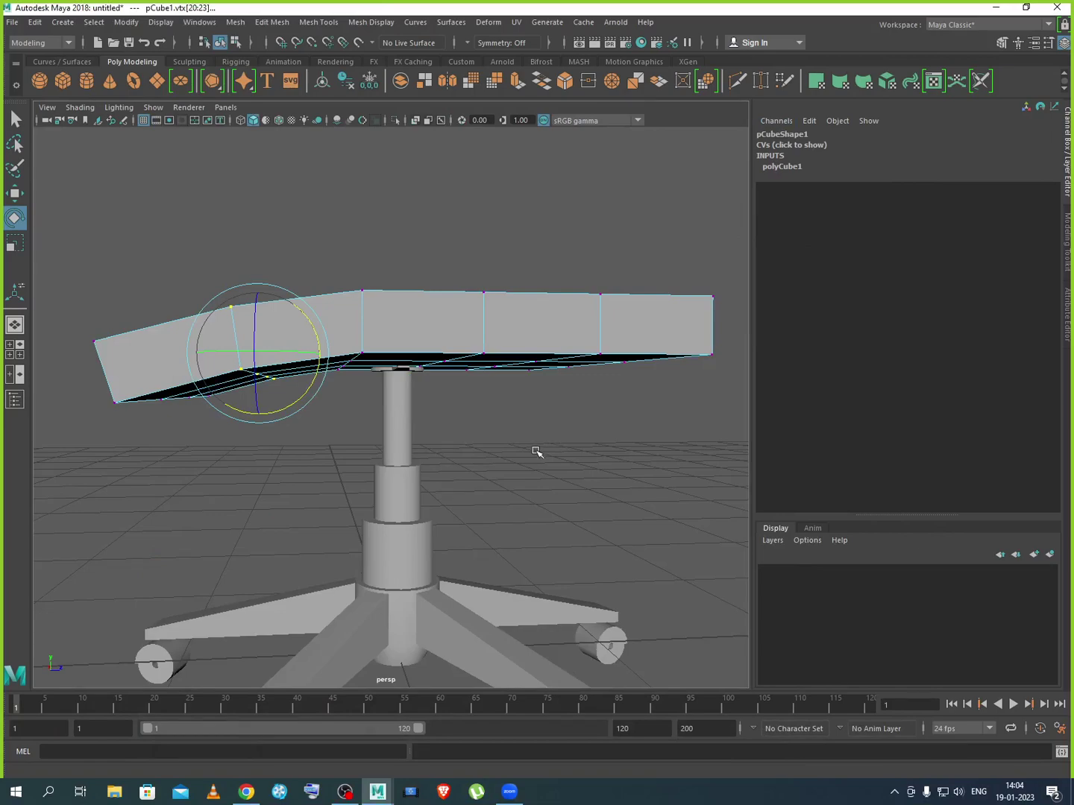
{"action": "left_click_drag", "start_coordinate": [535, 451], "coordinate": [580, 492], "text": "alt"}
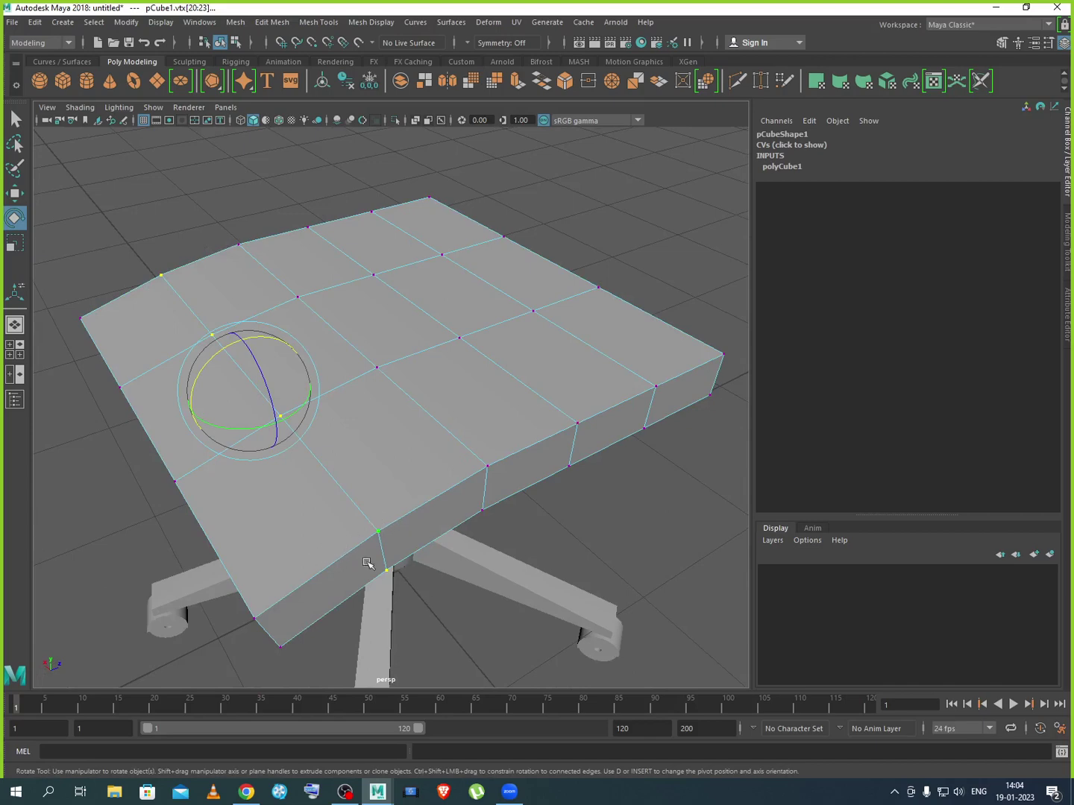
{"action": "left_click_drag", "start_coordinate": [366, 563], "coordinate": [372, 375], "text": "alt"}
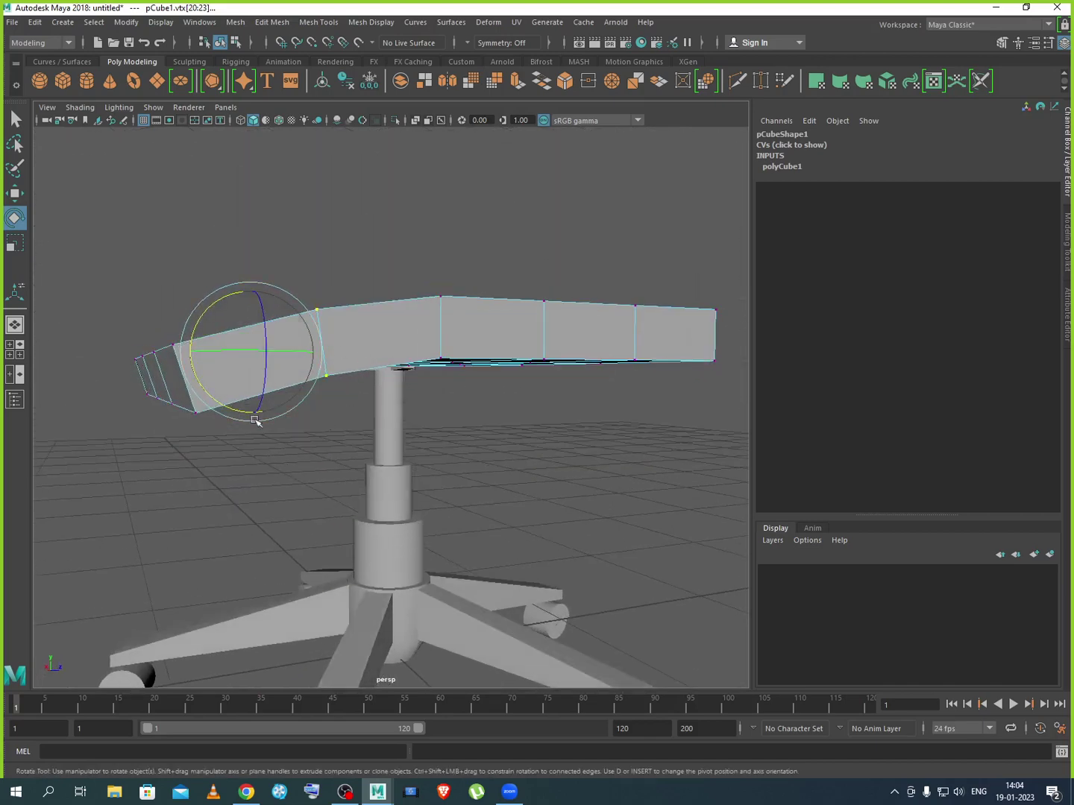
{"action": "left_click_drag", "start_coordinate": [525, 404], "coordinate": [186, 400], "text": "alt"}
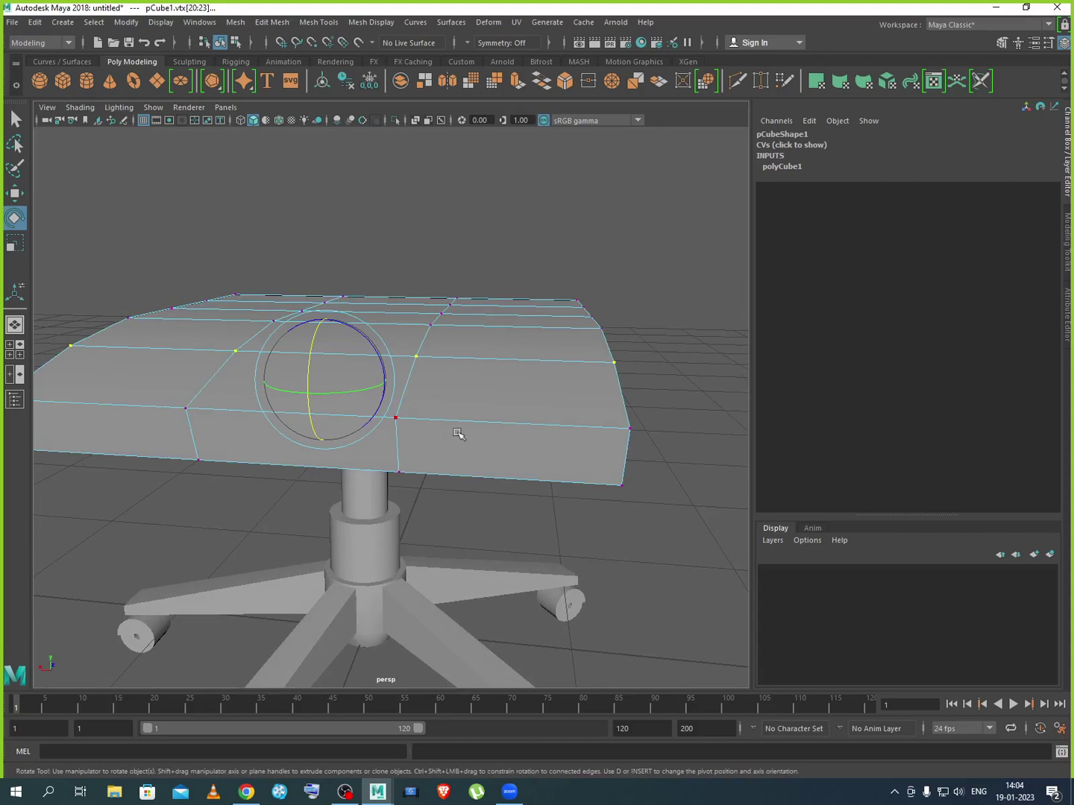
{"action": "left_click_drag", "start_coordinate": [476, 509], "coordinate": [380, 472], "text": "alt"}
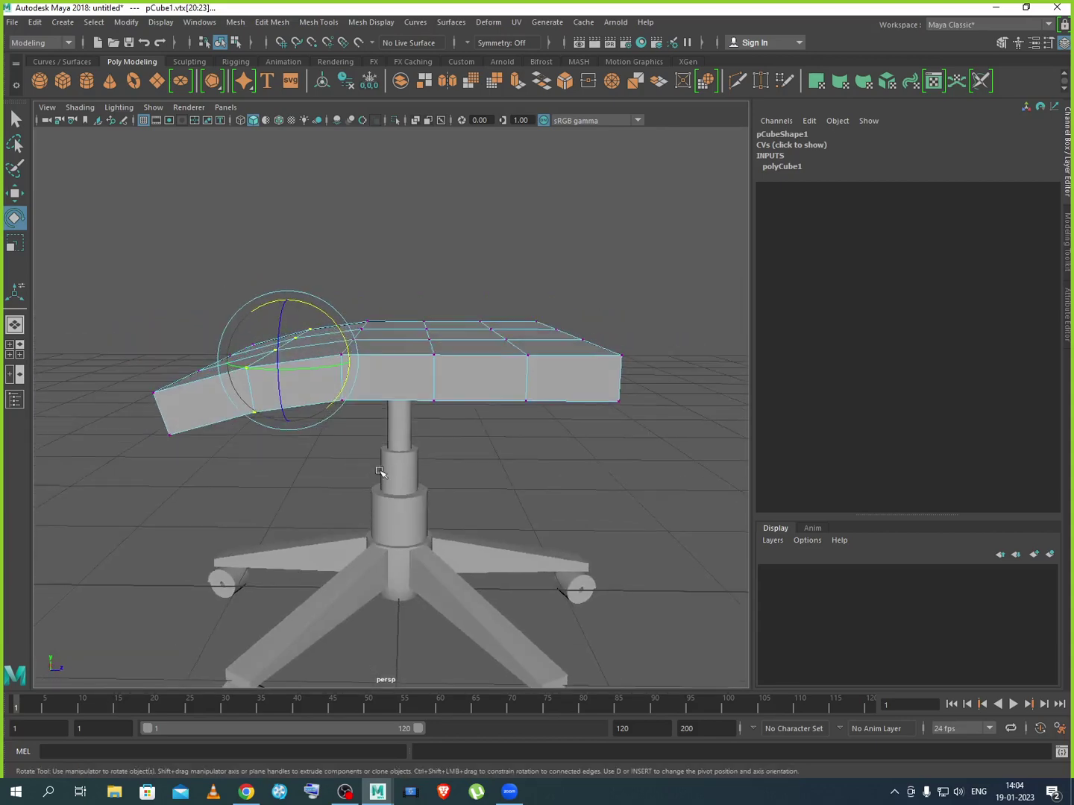
In the side view, shift the second, third and fourth vertex rows forward, bunching them toward the seat's front bend
{"action": "left_click_drag", "start_coordinate": [457, 287], "coordinate": [247, 446]}
{"action": "key", "text": "space"}
{"action": "key", "text": "space"}
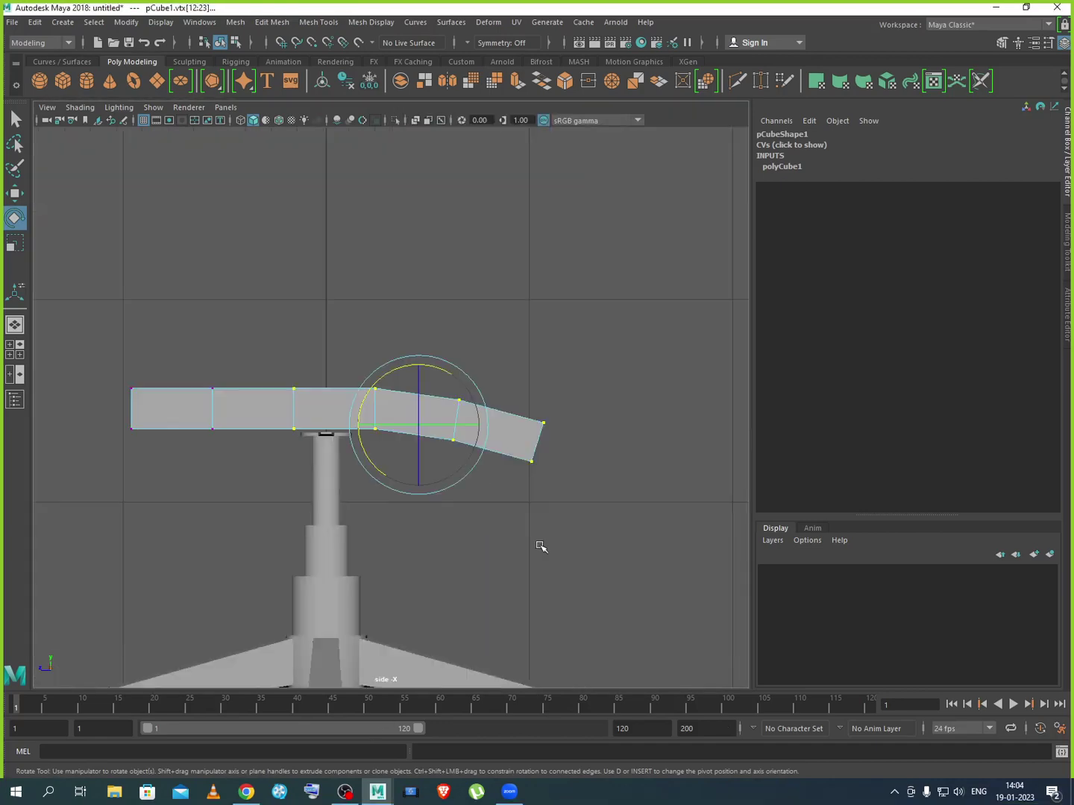
{"action": "left_click_drag", "start_coordinate": [264, 335], "coordinate": [472, 500]}
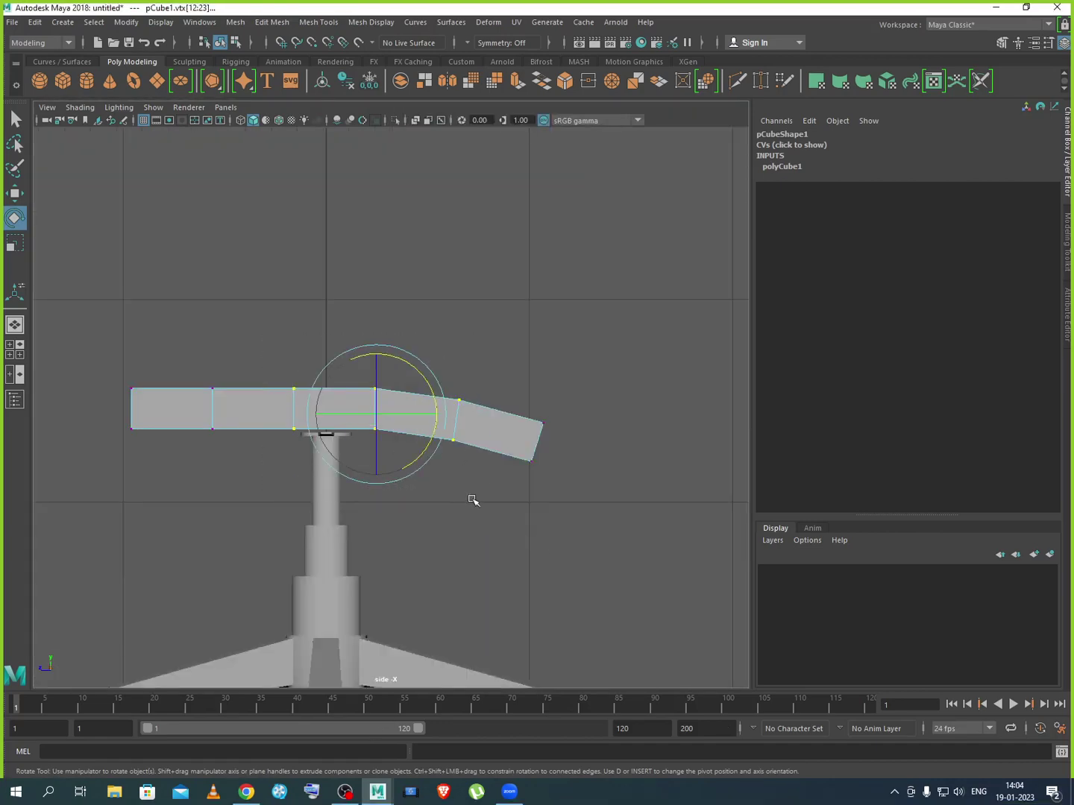
{"action": "key", "text": "w"}
{"action": "mouse_move", "coordinate": [335, 413]}
{"action": "left_mouse_down"}
{"action": "mouse_move", "coordinate": [369, 422]}
{"action": "mouse_move", "coordinate": [357, 418]}
{"action": "left_mouse_up"}
{"action": "left_click_drag", "start_coordinate": [455, 339], "coordinate": [290, 463]}
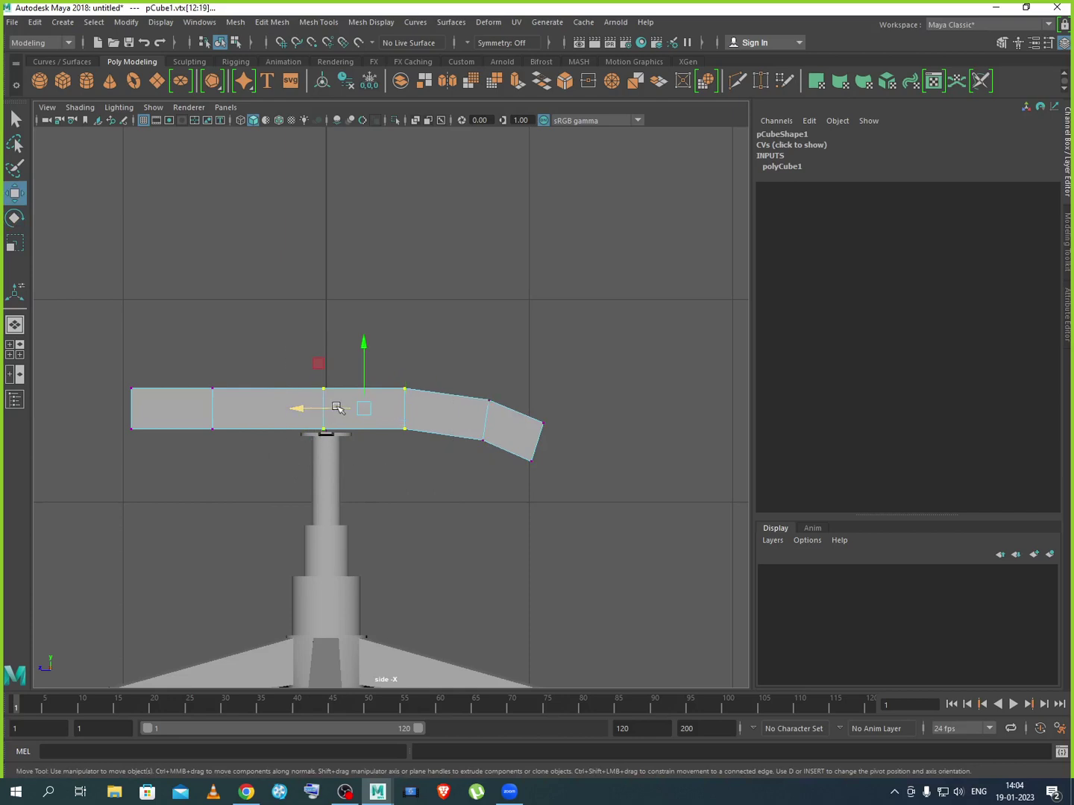
{"action": "left_click_drag", "start_coordinate": [337, 407], "coordinate": [373, 410]}
Tilt the third vertex row from the seat's front so it follows the bend
{"action": "left_click_drag", "start_coordinate": [477, 371], "coordinate": [439, 447]}
{"action": "key", "text": "e"}
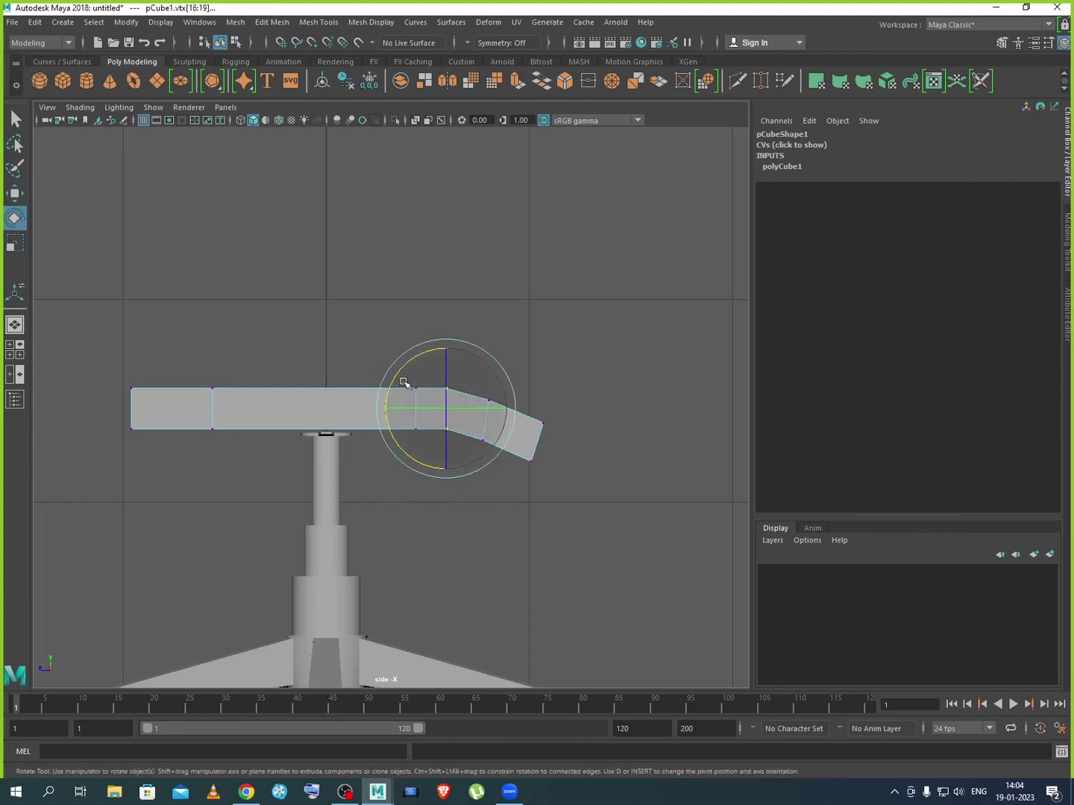
{"action": "left_click_drag", "start_coordinate": [395, 376], "coordinate": [442, 365]}
Rotate the seat's two frontmost vertex rows further along the curve and nudge the front edge into place
{"action": "key", "text": "w"}
{"action": "left_click_drag", "start_coordinate": [509, 379], "coordinate": [474, 449]}
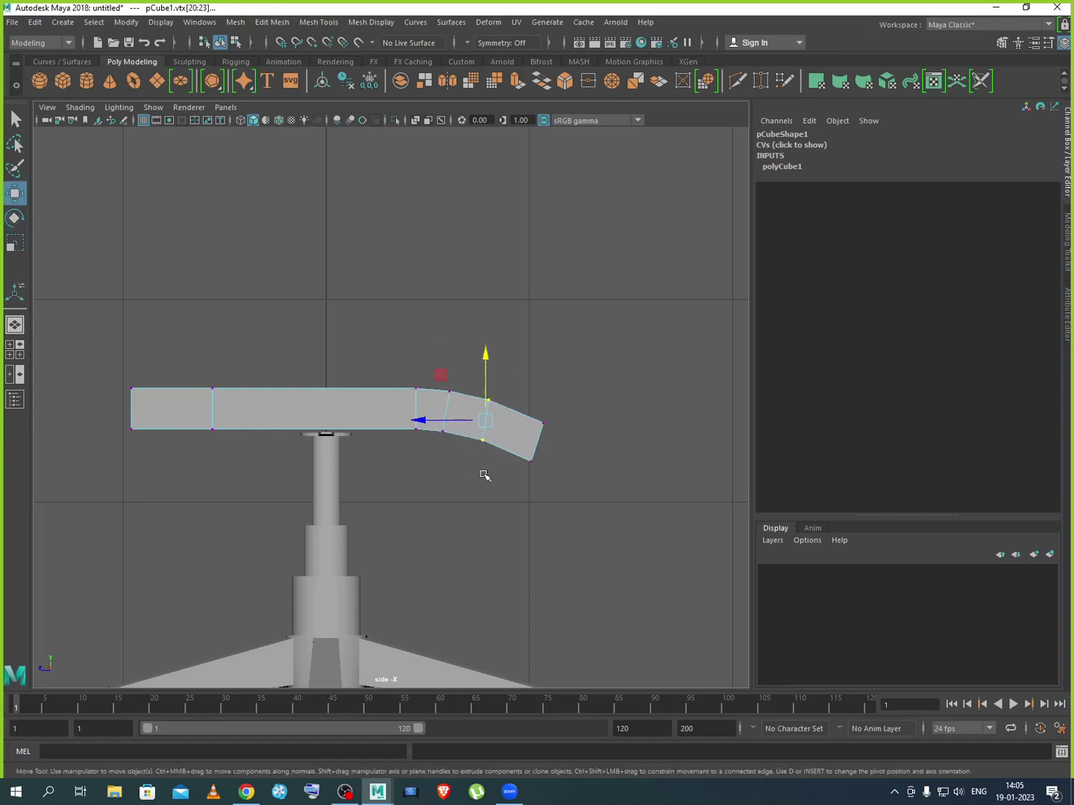
{"action": "key", "text": "e"}
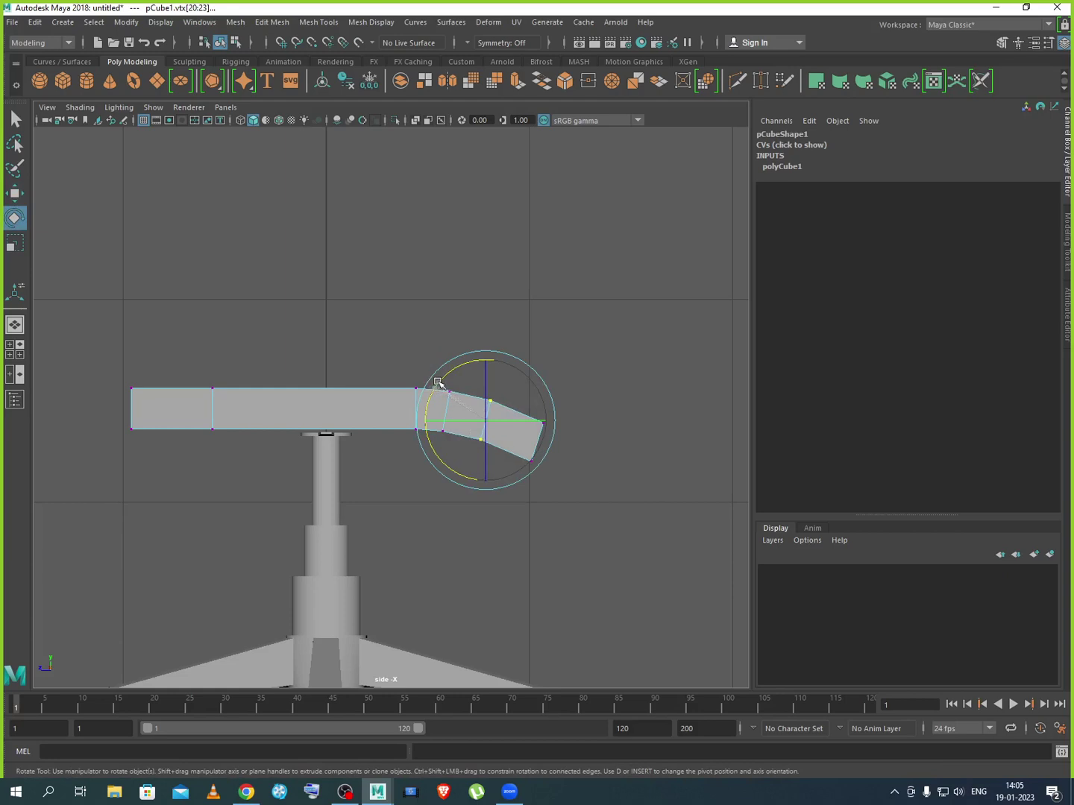
{"action": "left_click_drag", "start_coordinate": [580, 408], "coordinate": [517, 482]}
{"action": "left_click_drag", "start_coordinate": [491, 405], "coordinate": [496, 401]}
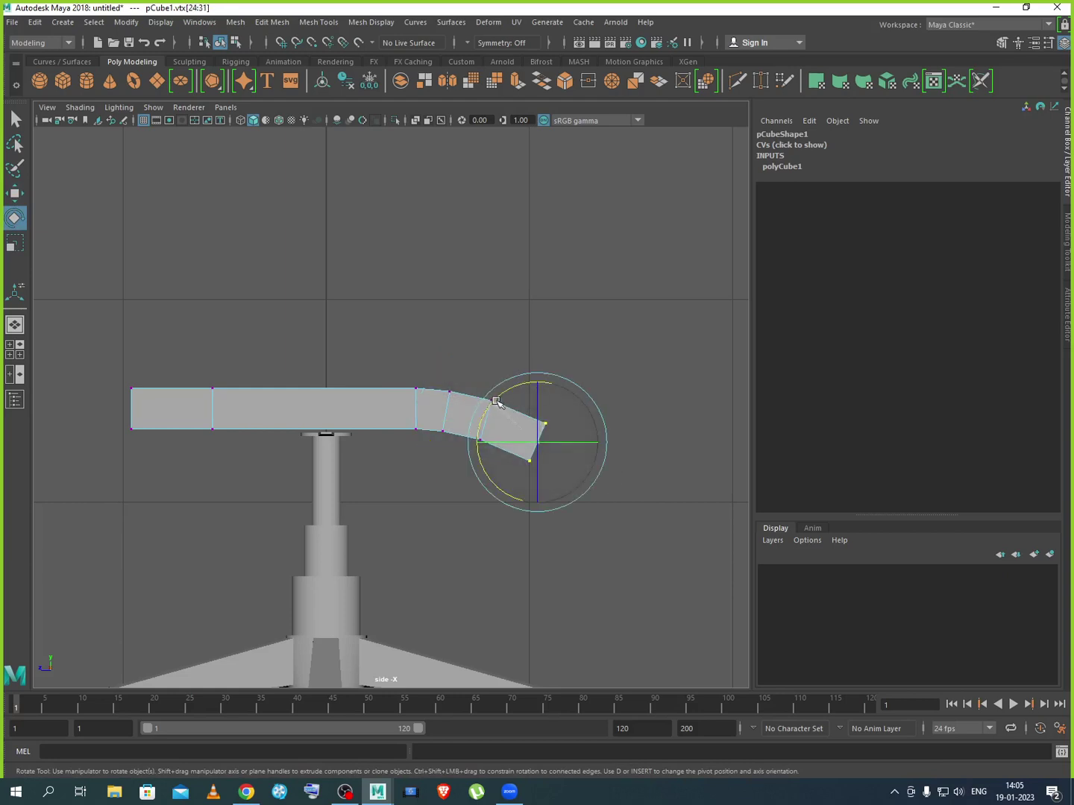
{"action": "key", "text": "w"}
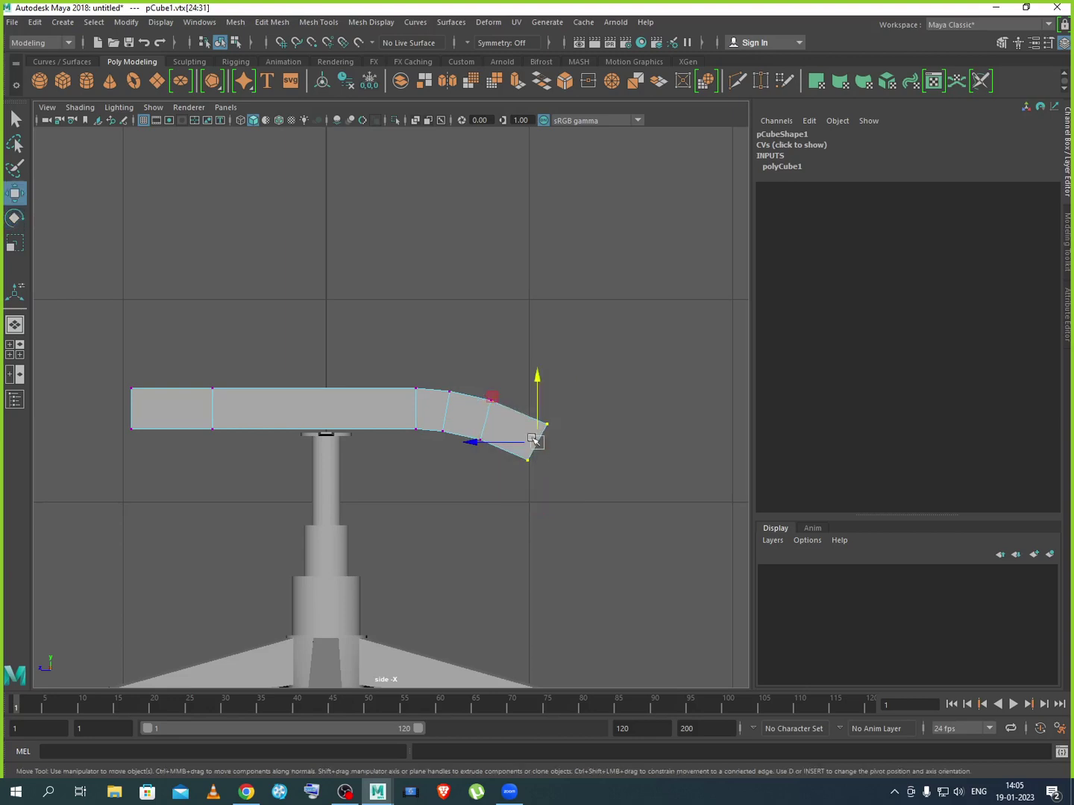
{"action": "left_click_drag", "start_coordinate": [534, 440], "coordinate": [528, 403]}
Check the curved seat in all four views against the chair reference in Chrome, and return to Maya
{"action": "key", "text": "space"}
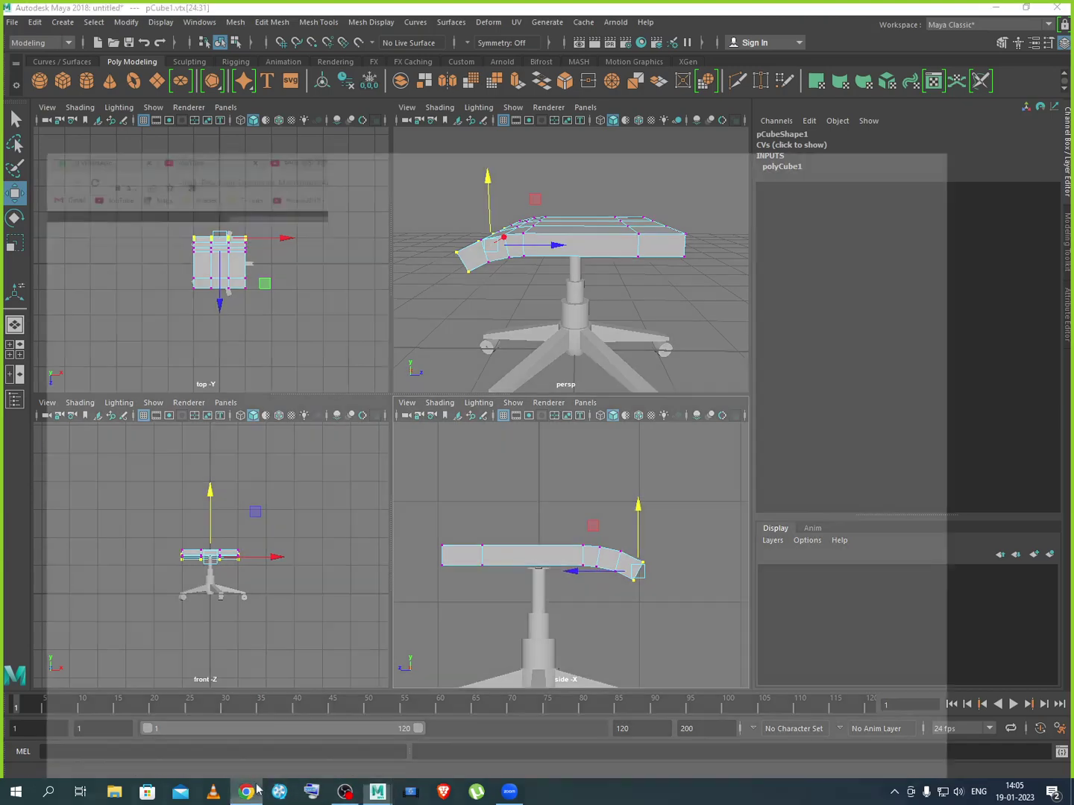
{"action": "left_click", "coordinate": [245, 792]}
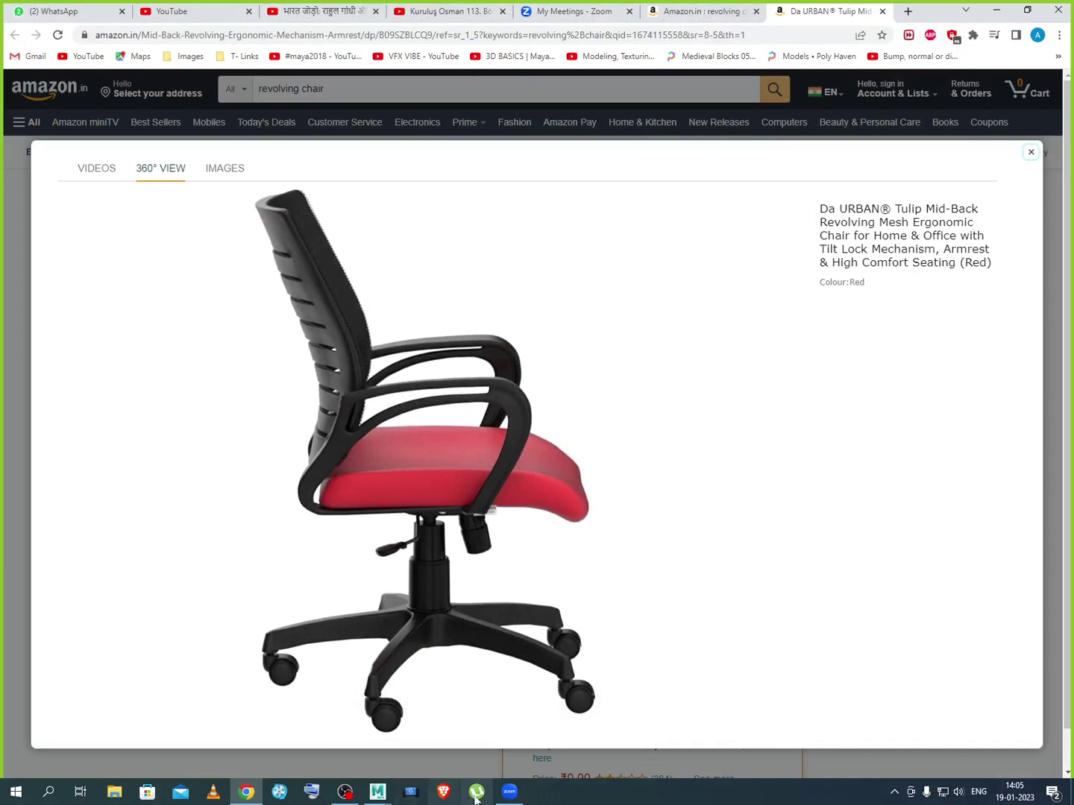
{"action": "left_click", "coordinate": [377, 792]}
{"action": "left_click", "coordinate": [454, 723]}
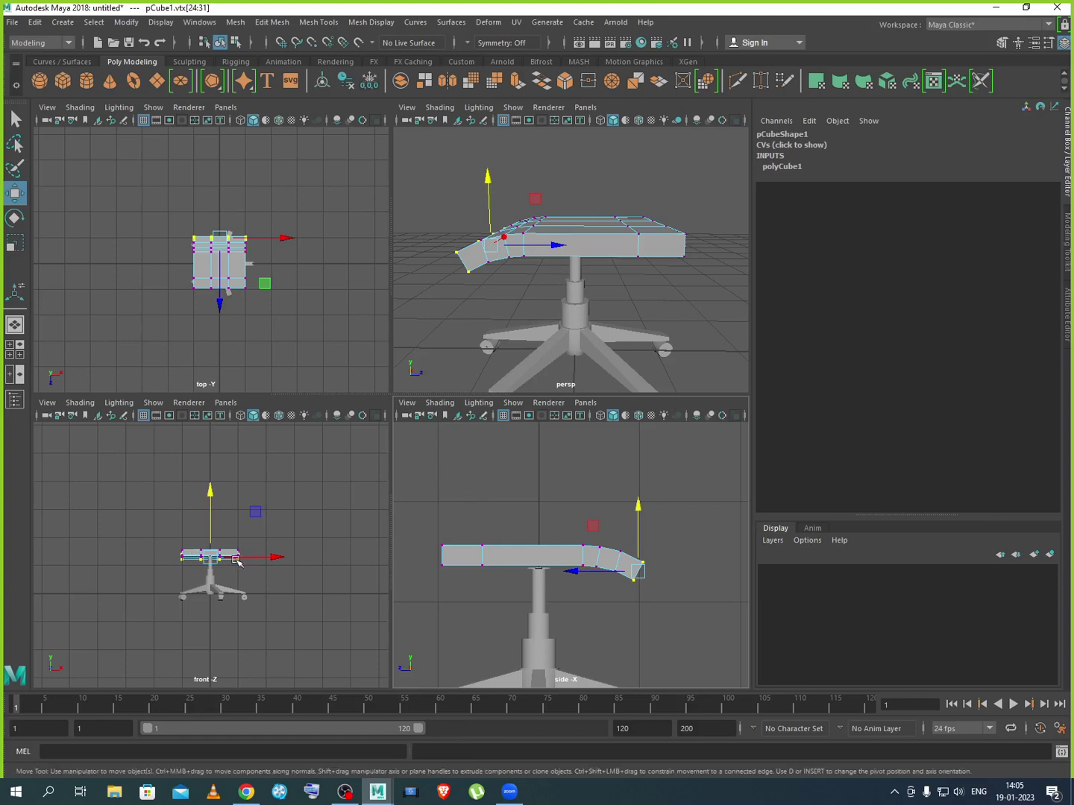
In the front view, lower the seat's two middle vertex columns slightly to dish the seat, and return to object selection
{"action": "key", "text": "space"}
{"action": "scroll", "coordinate": [403, 387], "scroll_direction": "up", "scroll_amount": 5}
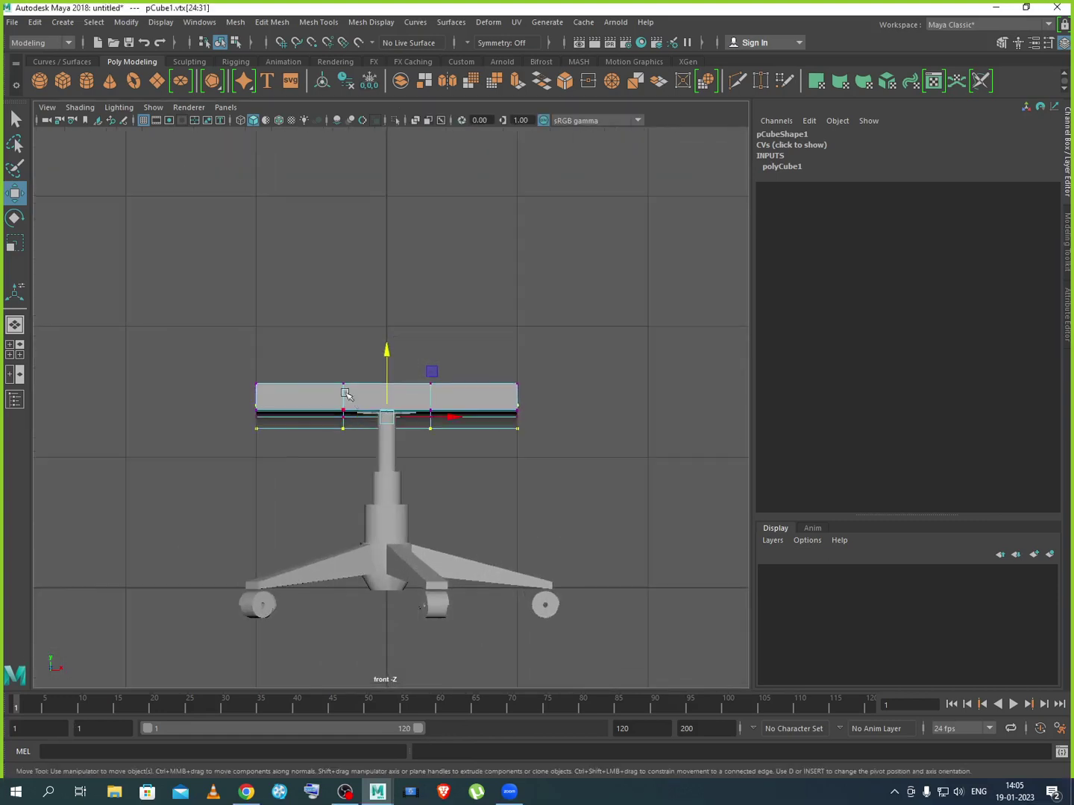
{"action": "left_click_drag", "start_coordinate": [325, 341], "coordinate": [444, 466]}
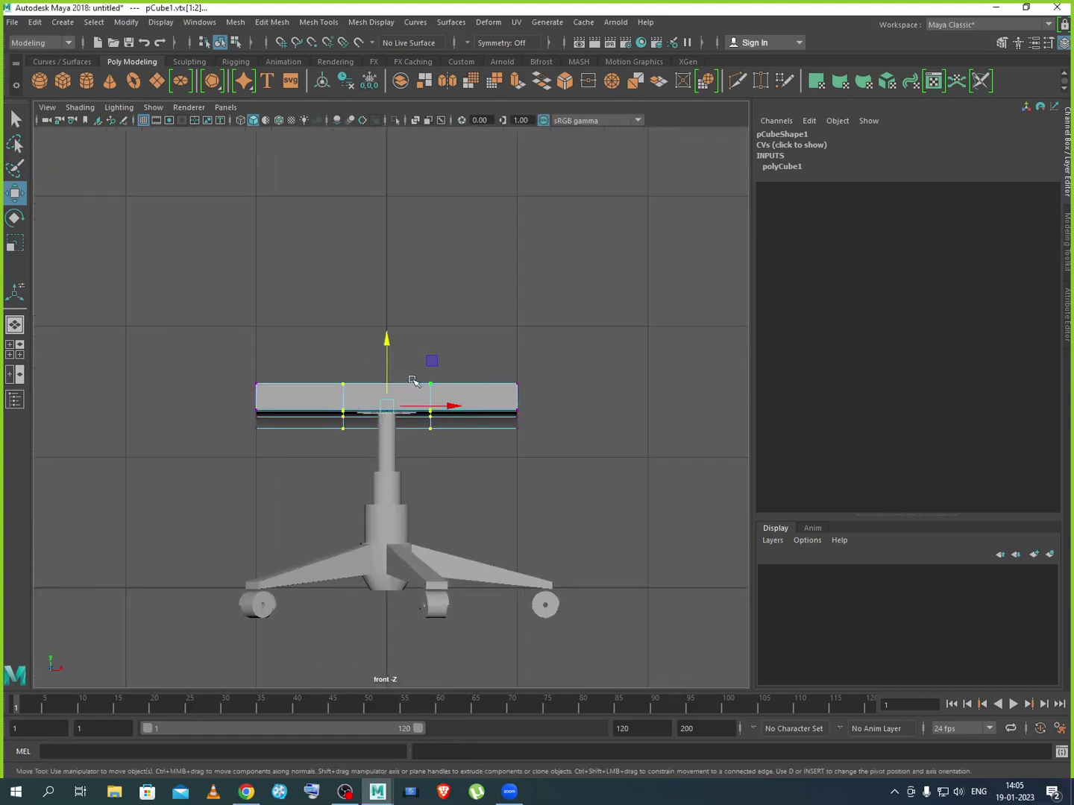
{"action": "left_click_drag", "start_coordinate": [388, 346], "coordinate": [384, 359]}
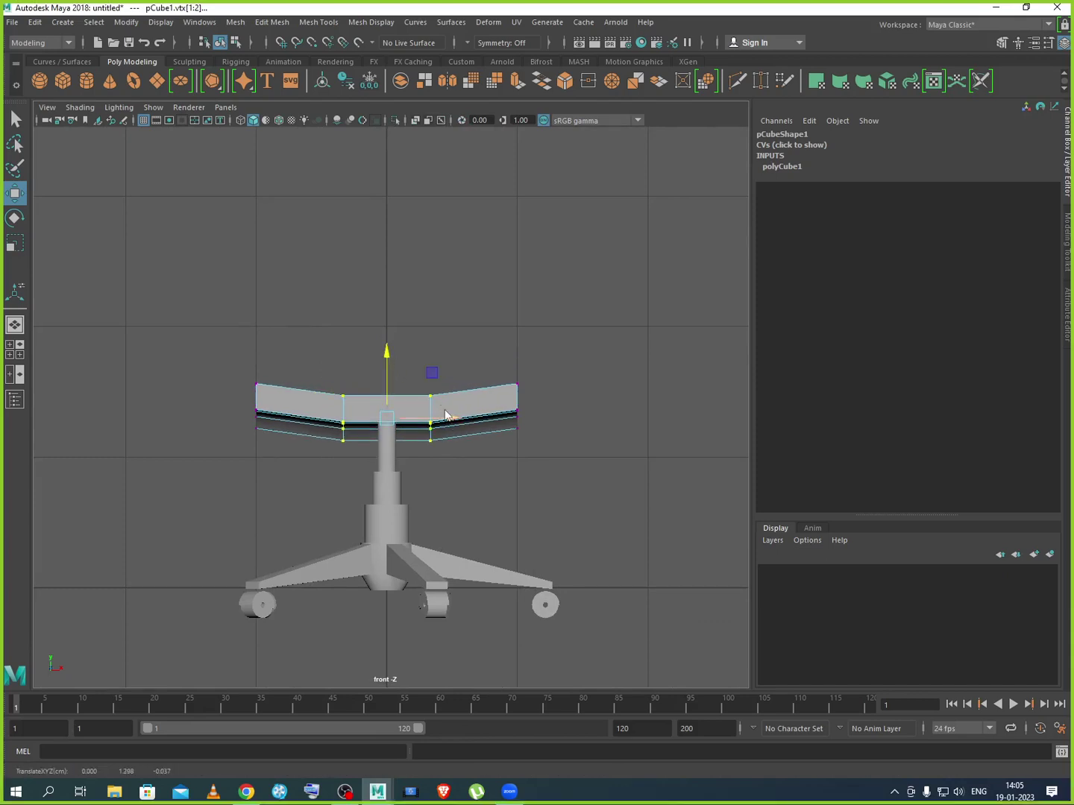
{"action": "right_click_drag", "start_coordinate": [447, 414], "coordinate": [494, 388]}
Preview the dished seat smoothed in the perspective view, compare it with the chair reference in Chrome, and return to Maya
{"action": "key", "text": "space"}
{"action": "key", "text": "space"}
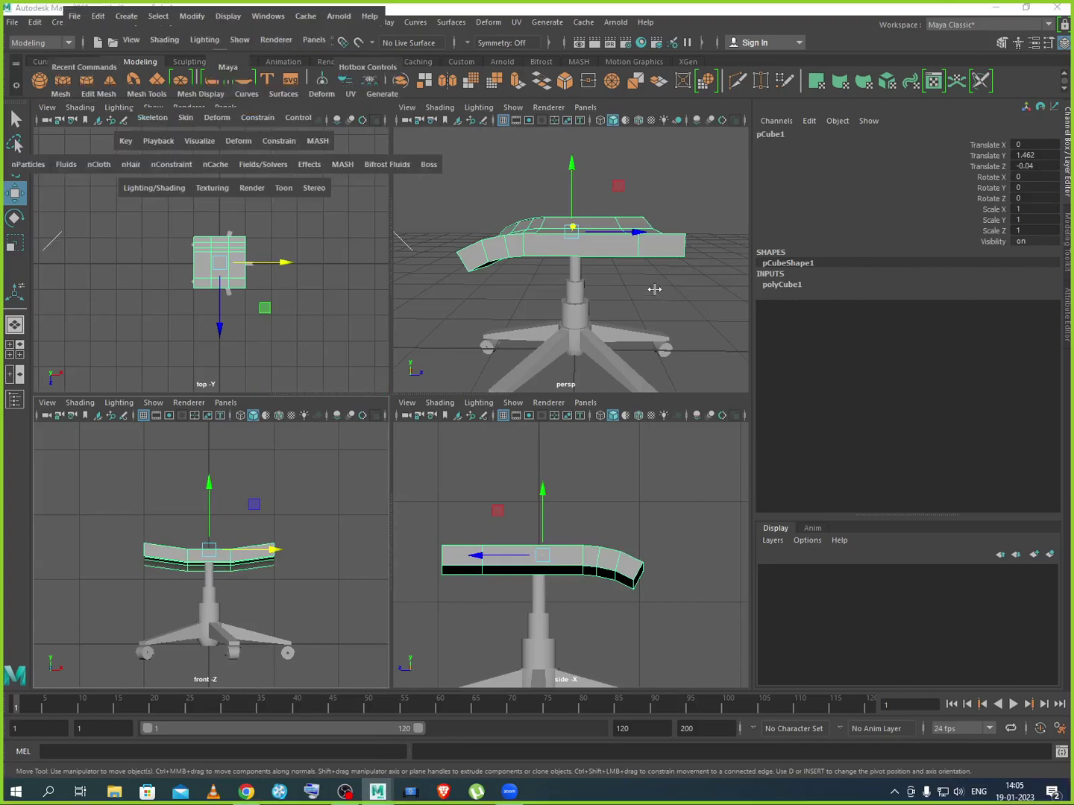
{"action": "left_click_drag", "start_coordinate": [476, 508], "coordinate": [525, 437], "text": "alt"}
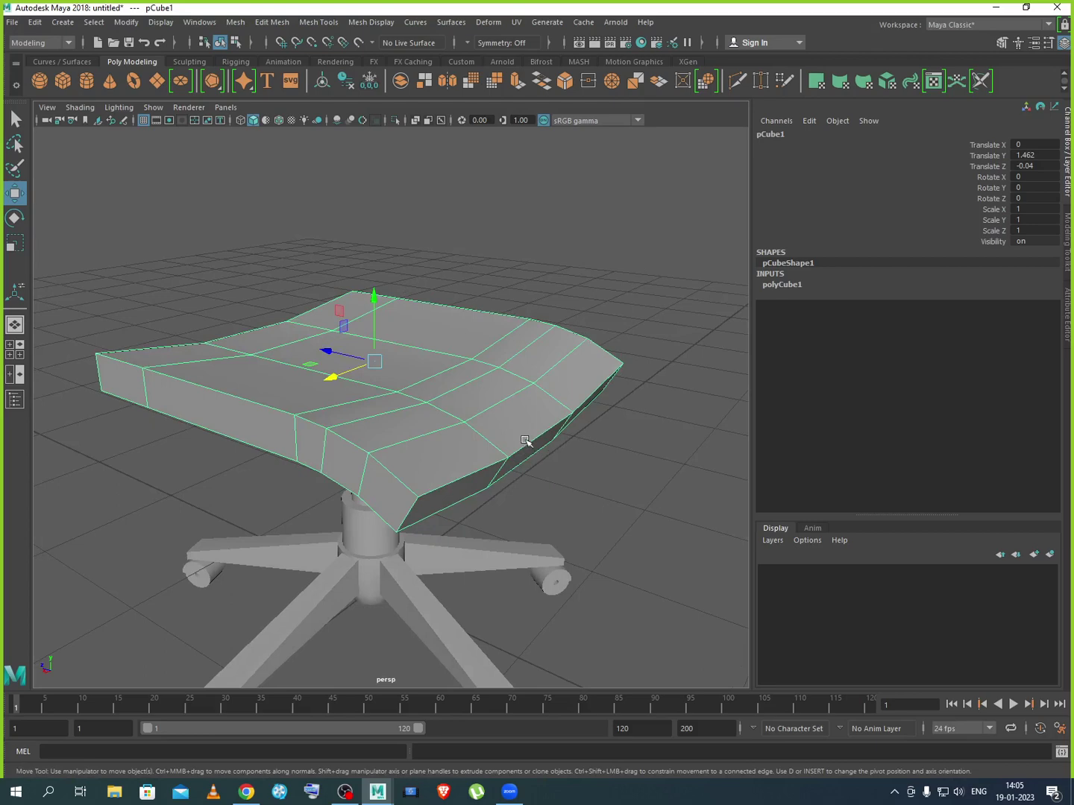
{"action": "key", "text": "3"}
{"action": "left_click", "coordinate": [586, 489]}
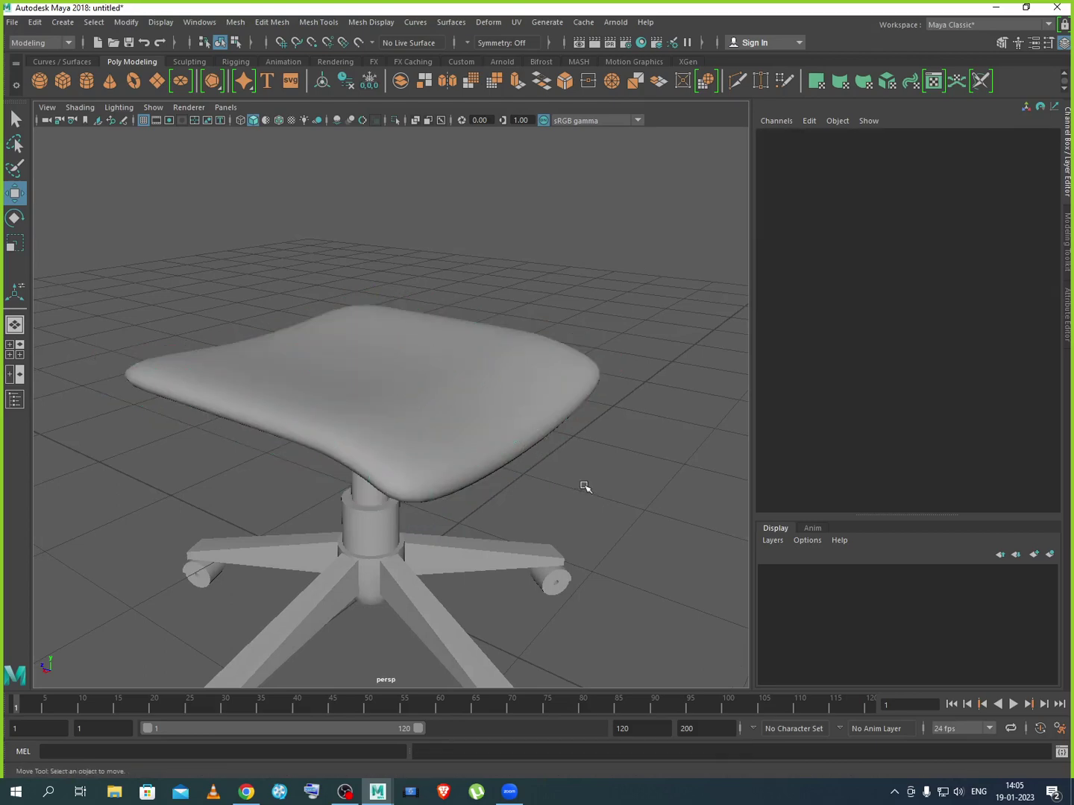
{"action": "left_click_drag", "start_coordinate": [560, 495], "coordinate": [553, 433], "text": "alt"}
{"action": "left_click", "coordinate": [246, 793]}
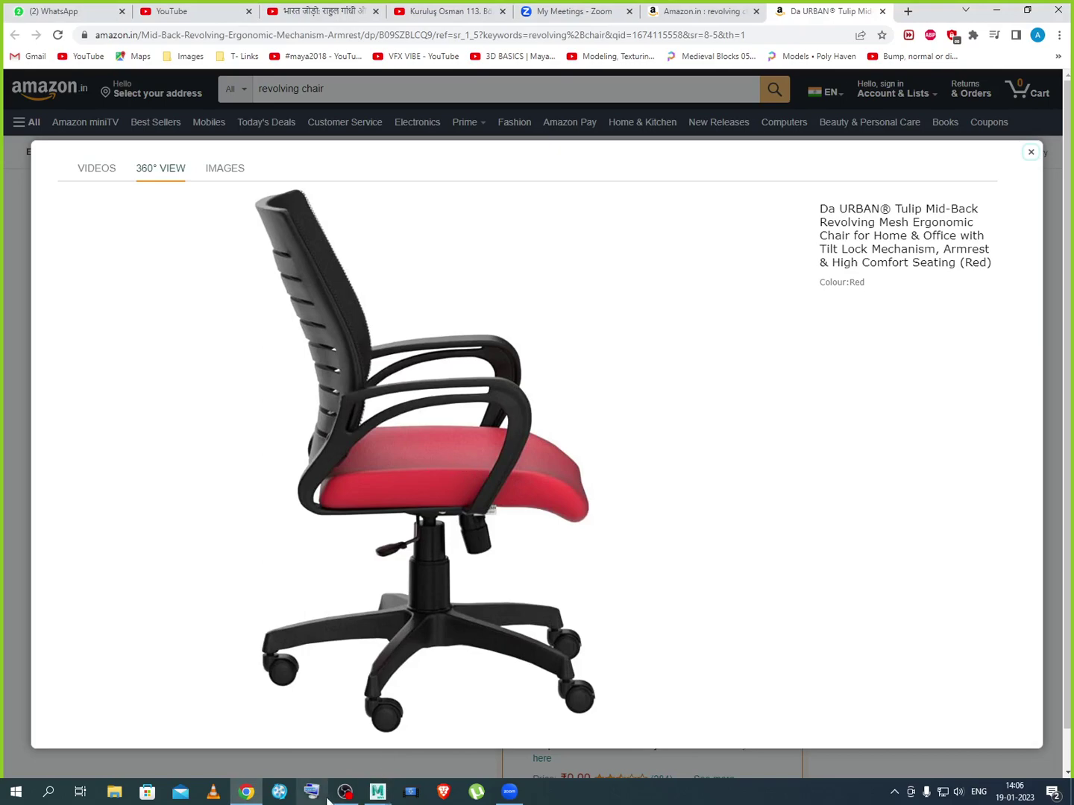
{"action": "left_click", "coordinate": [429, 748]}
{"action": "scroll", "coordinate": [407, 408], "scroll_direction": "up", "scroll_amount": 3}
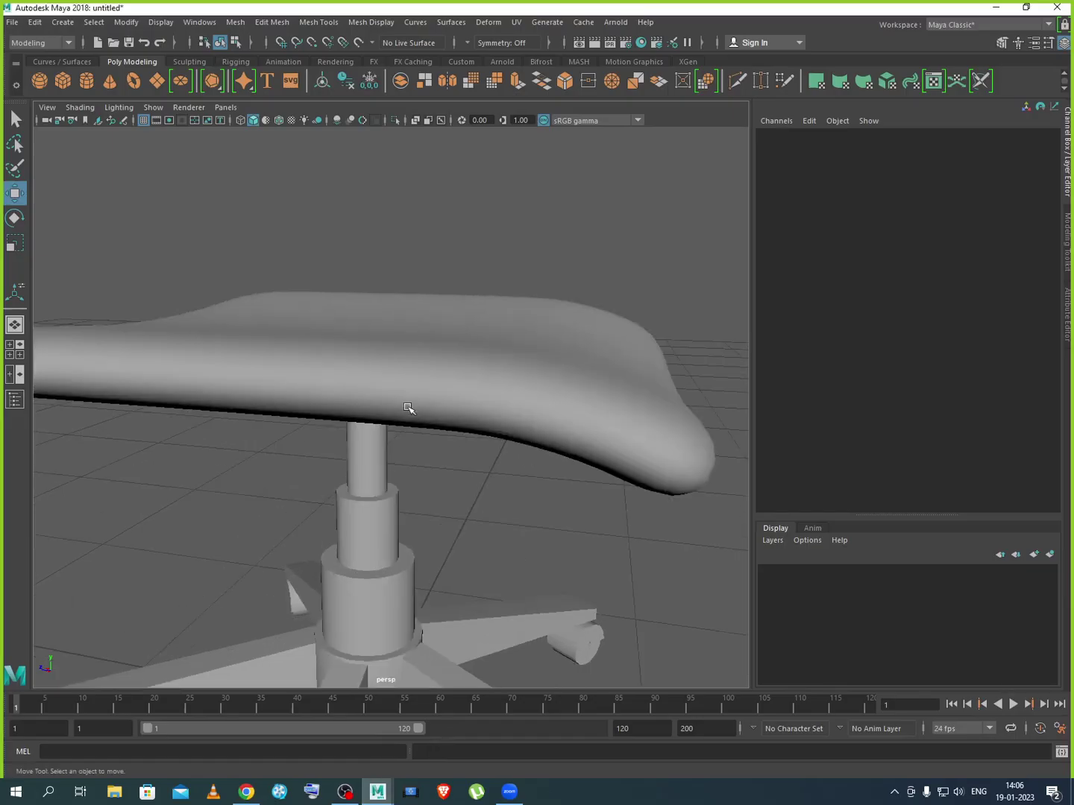
Turn off the seat's smooth preview and insert two edge loops around its sides, near the upper and lower edges
{"action": "left_click", "coordinate": [435, 405]}
{"action": "key", "text": "1"}
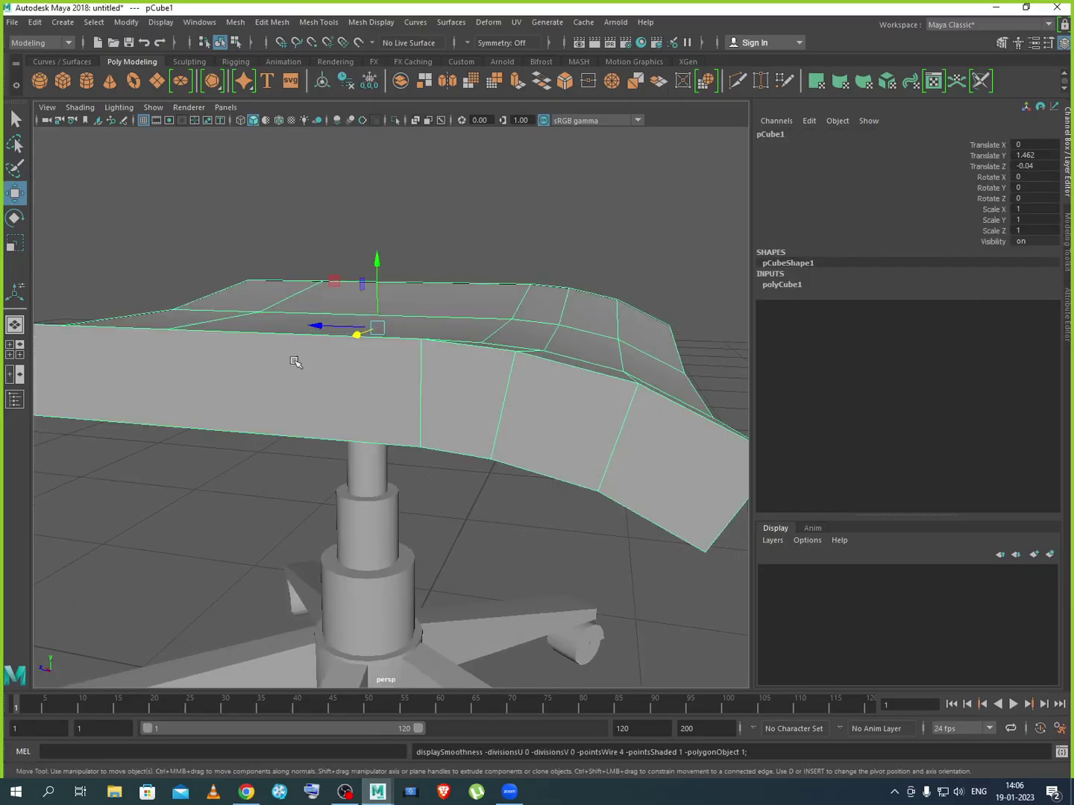
{"action": "left_click", "coordinate": [319, 21]}
{"action": "left_click", "coordinate": [351, 123]}
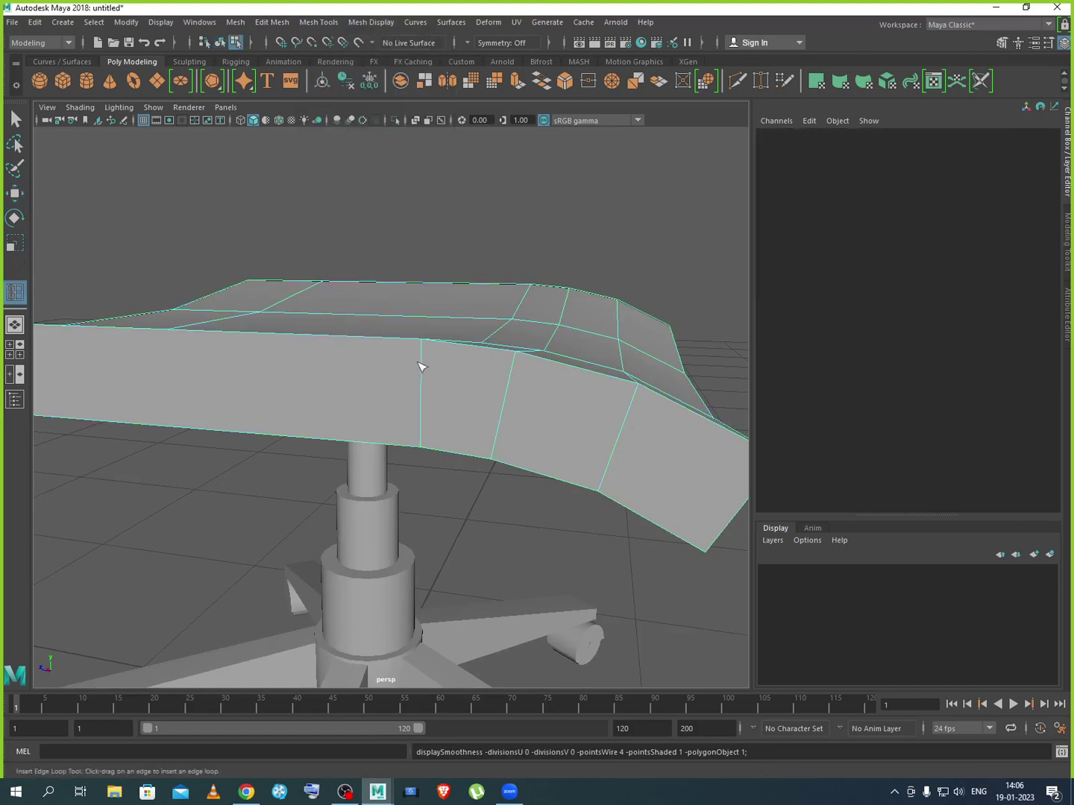
{"action": "left_click_drag", "start_coordinate": [422, 361], "coordinate": [423, 369]}
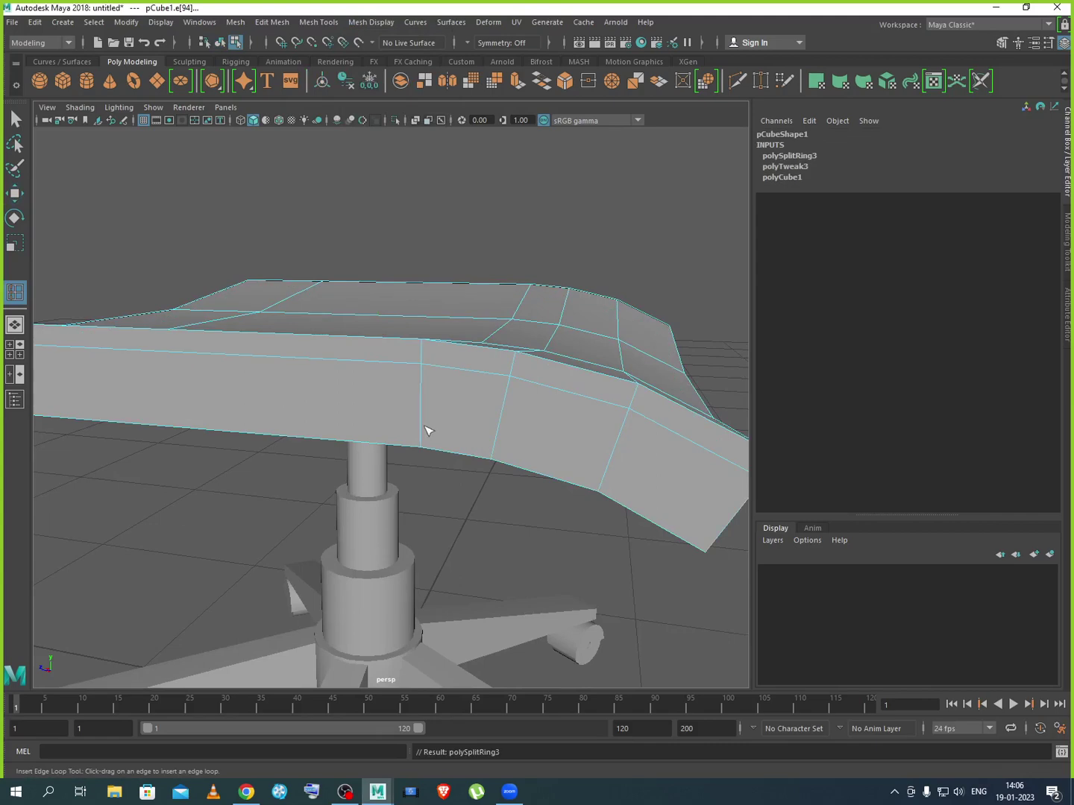
{"action": "left_click_drag", "start_coordinate": [425, 426], "coordinate": [422, 430]}
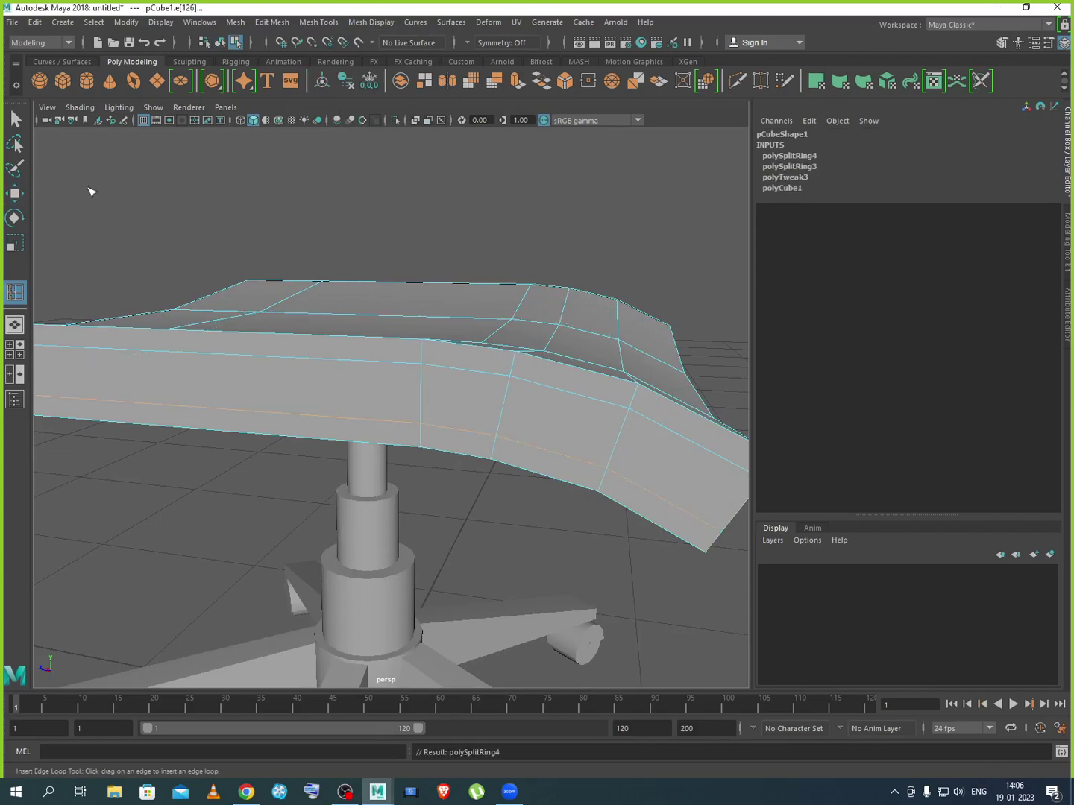
{"action": "left_click", "coordinate": [14, 192]}
{"action": "right_click_drag", "start_coordinate": [555, 336], "coordinate": [598, 325]}
Turn on smooth preview for the seat and inspect the firmer edges from several angles
{"action": "scroll", "coordinate": [585, 348], "scroll_direction": "down", "scroll_amount": 3}
{"action": "left_click_drag", "start_coordinate": [621, 542], "coordinate": [596, 537], "text": "alt"}
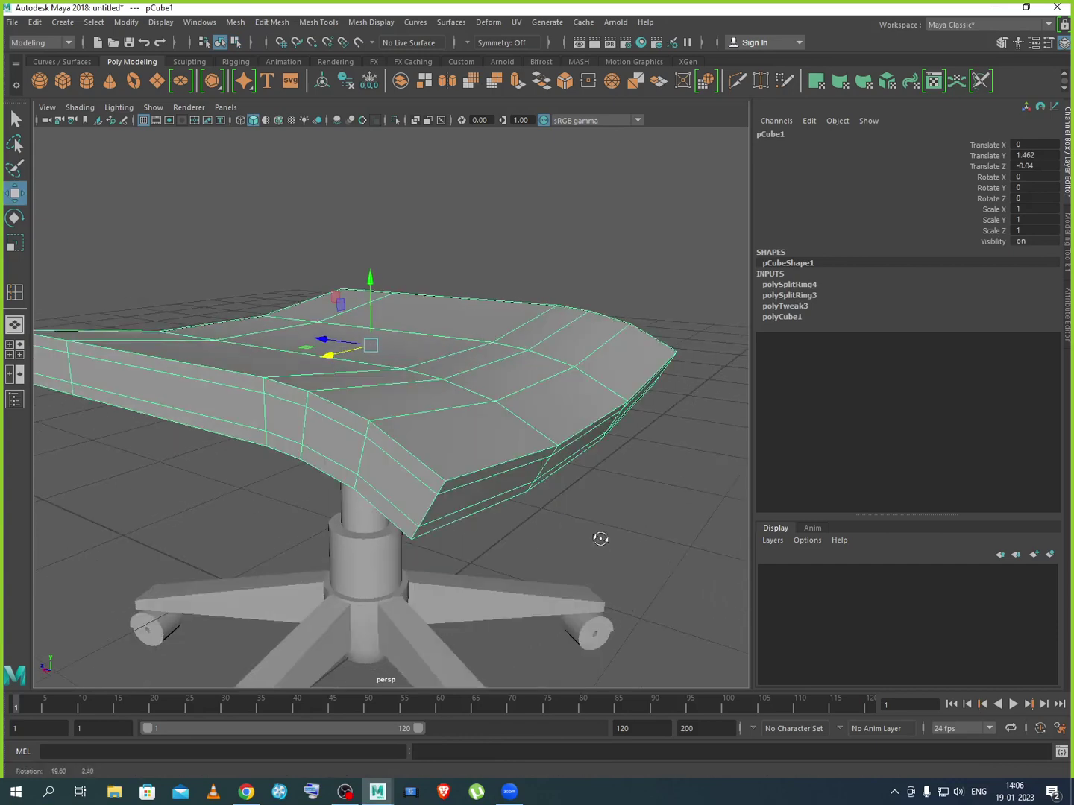
{"action": "key", "text": "3"}
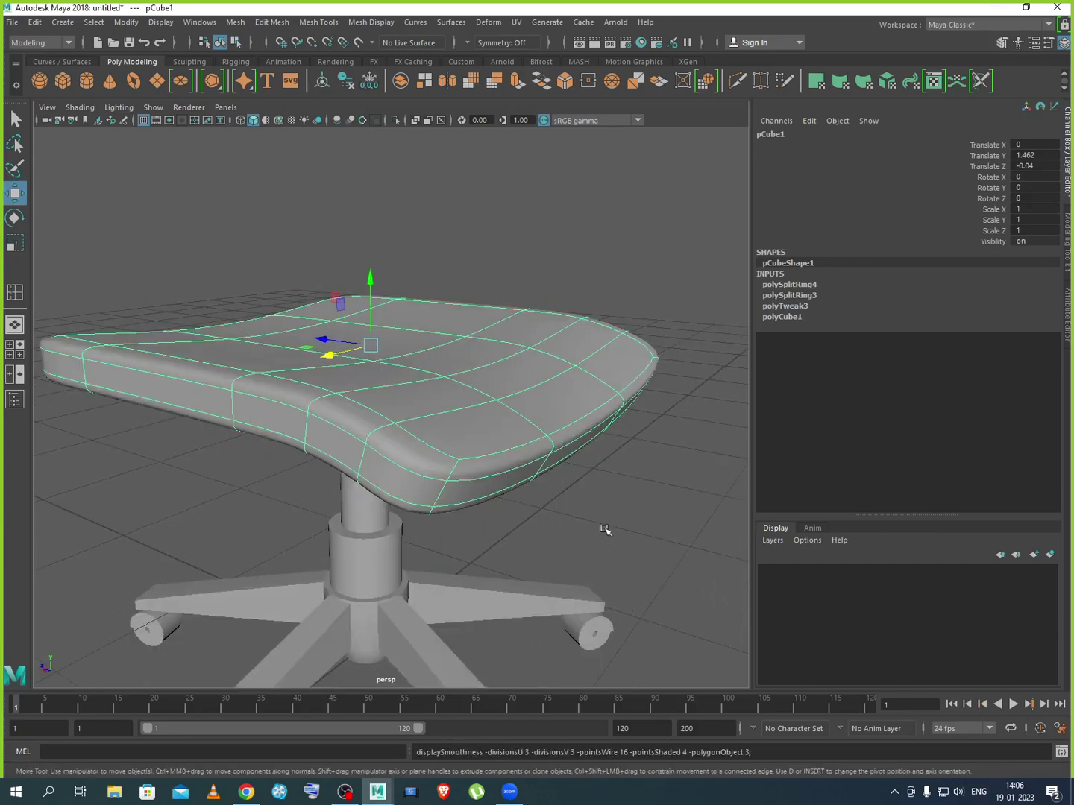
{"action": "left_click", "coordinate": [604, 530]}
{"action": "left_click_drag", "start_coordinate": [603, 531], "coordinate": [347, 511], "text": "alt"}
Raise the seat to about 1.52 in Translate Y so it rests on top of the base column
{"action": "left_click", "coordinate": [425, 382]}
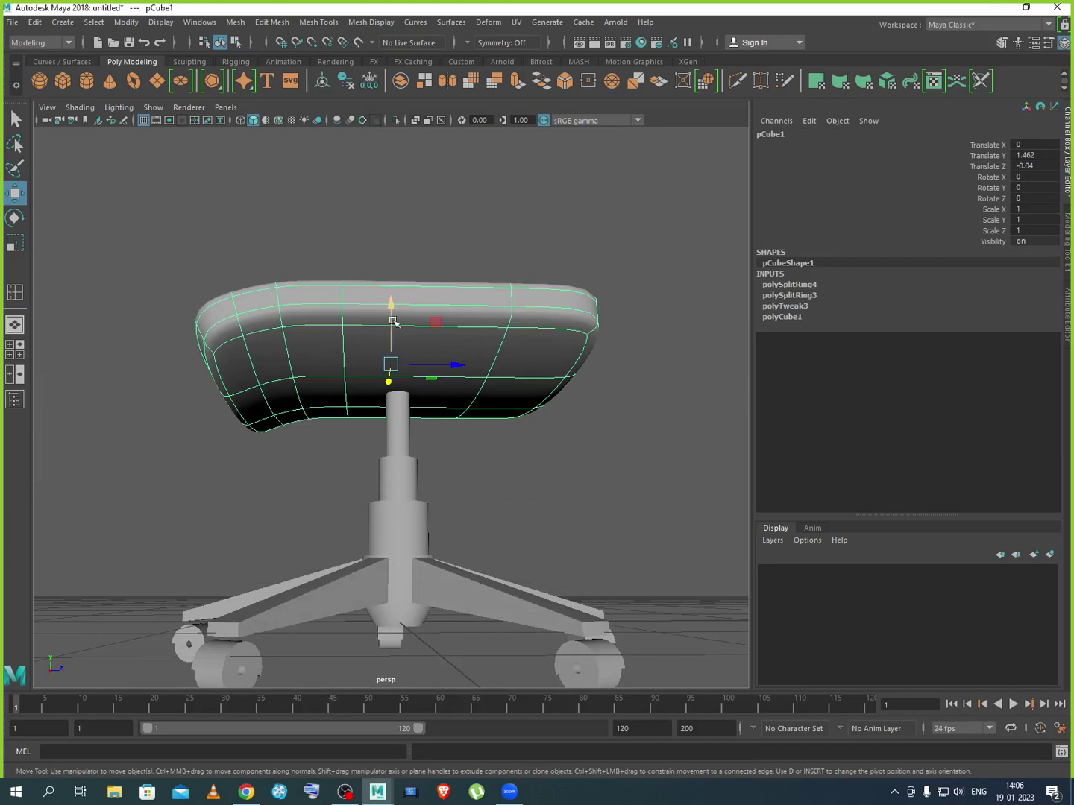
{"action": "left_click_drag", "start_coordinate": [393, 320], "coordinate": [393, 311]}
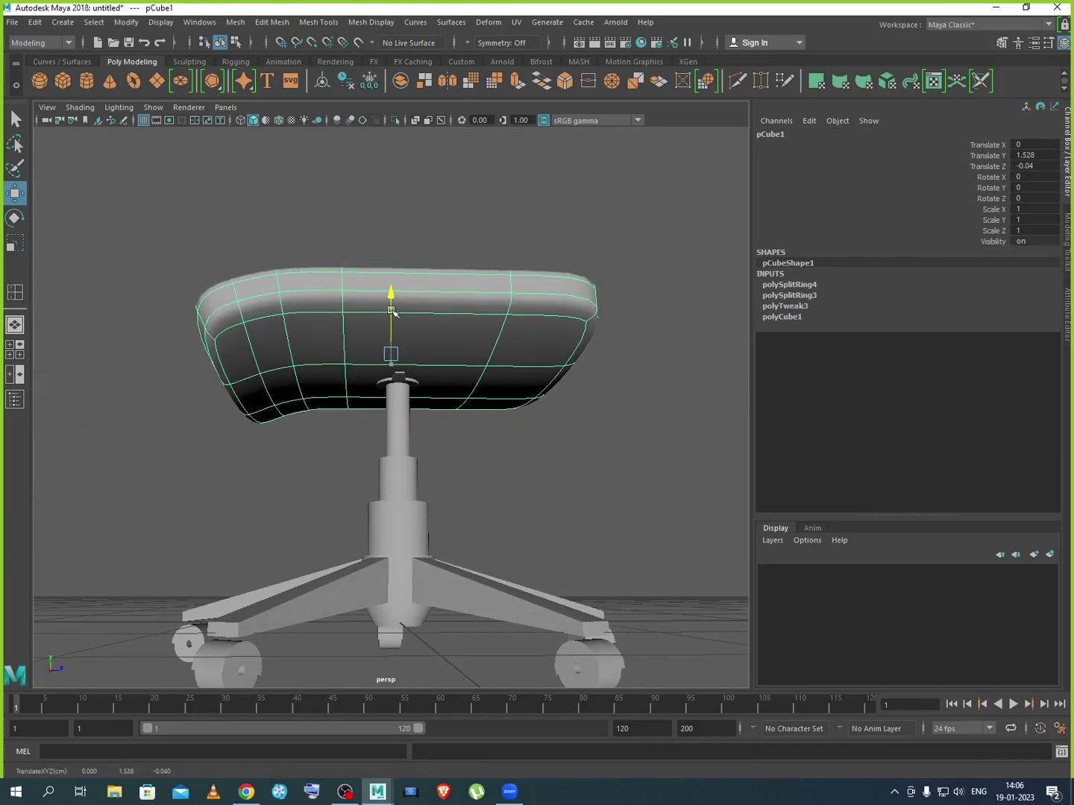
{"action": "left_click", "coordinate": [522, 459]}
{"action": "left_click_drag", "start_coordinate": [554, 478], "coordinate": [473, 607], "text": "alt"}
Study the backrest on the chair reference in Chrome, and return to Maya
{"action": "left_click", "coordinate": [377, 795]}
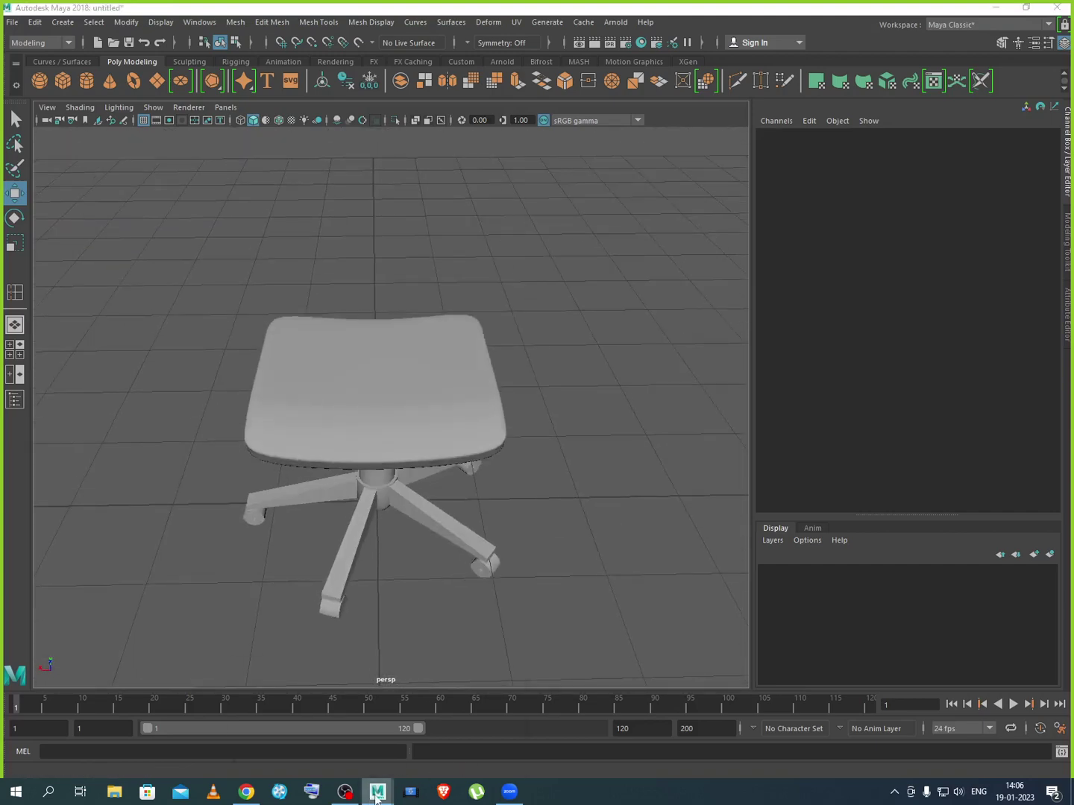
{"action": "left_click", "coordinate": [246, 792]}
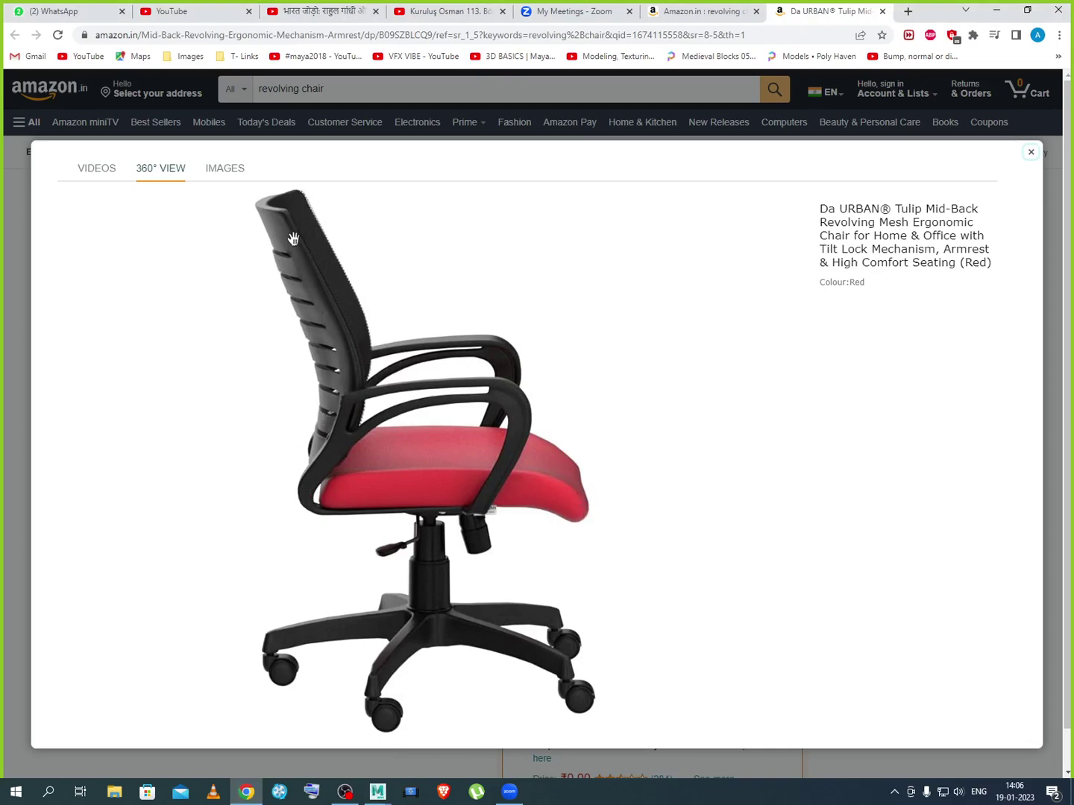
{"action": "mouse_move", "coordinate": [379, 796]}
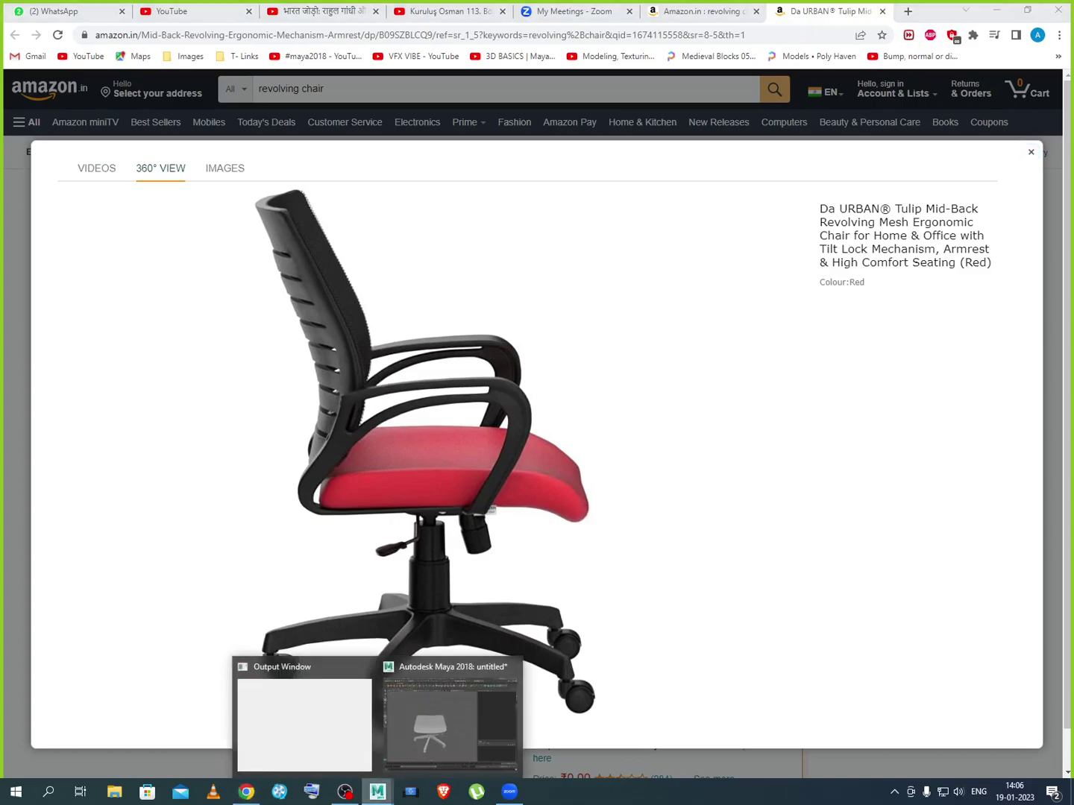
{"action": "left_click", "coordinate": [419, 728]}
Duplicate the seat and move the copy behind the chair to a Translate Z of about 2.1
{"action": "left_click", "coordinate": [406, 437]}
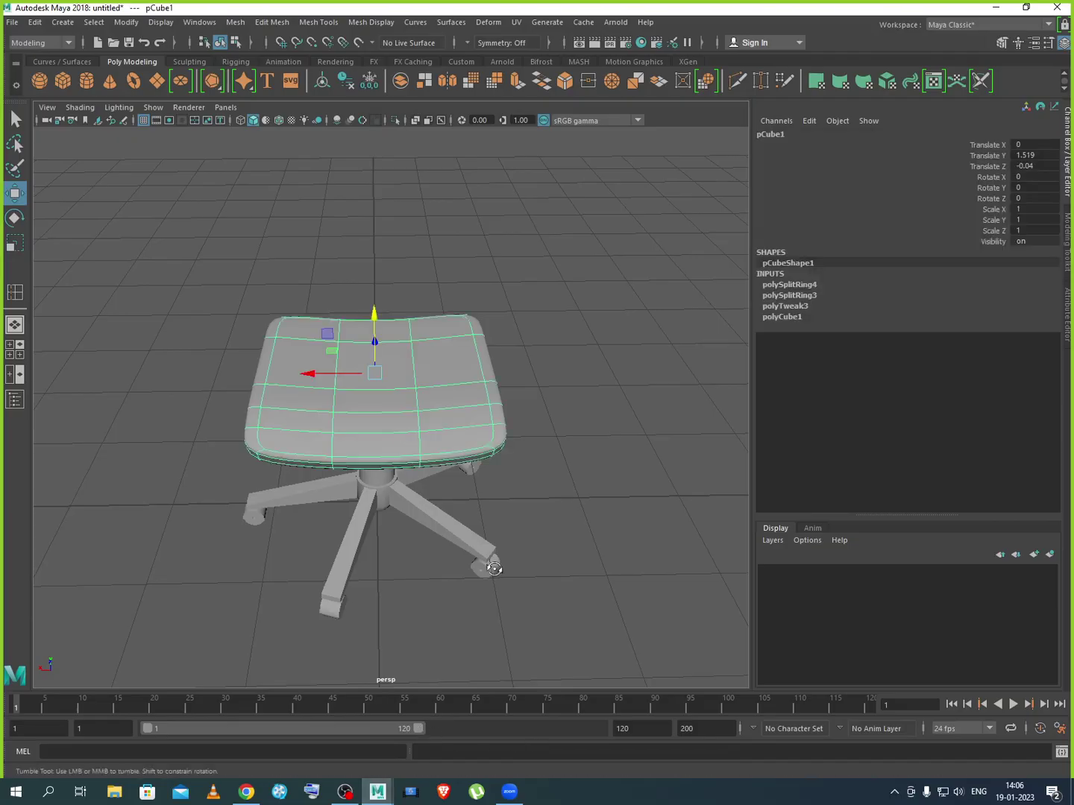
{"action": "left_click_drag", "start_coordinate": [407, 439], "coordinate": [404, 587], "text": "alt"}
{"action": "key", "text": "ctrl+d"}
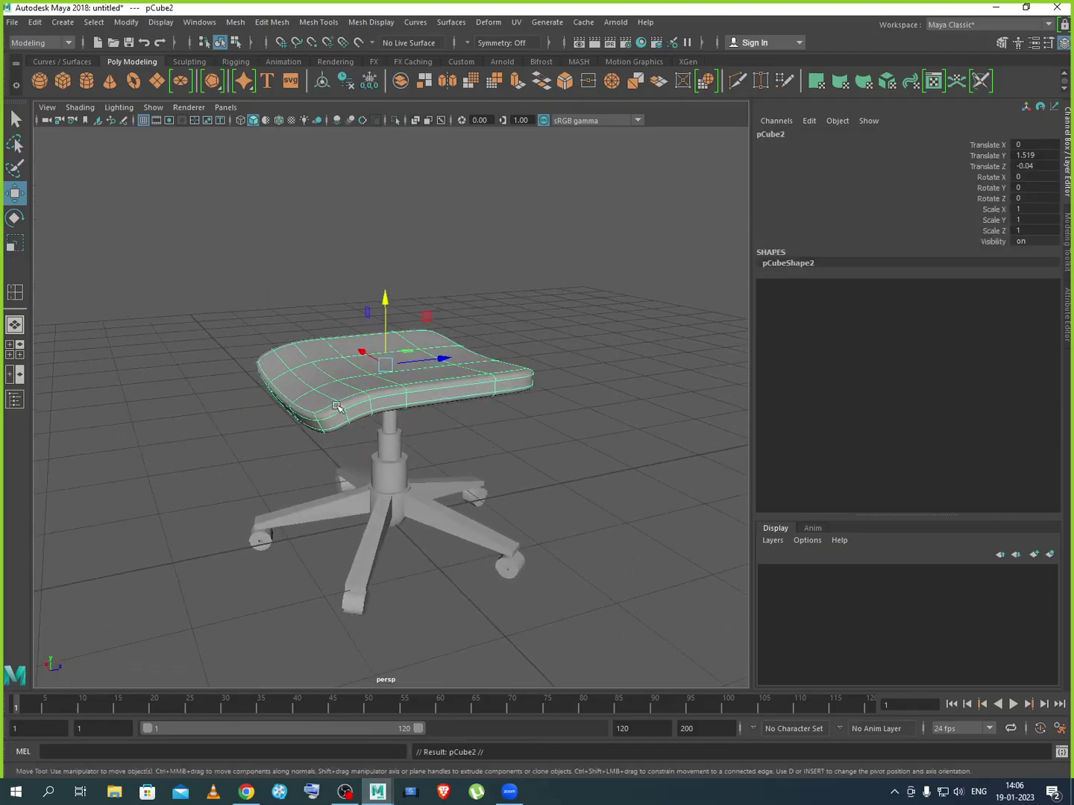
{"action": "left_click_drag", "start_coordinate": [446, 358], "coordinate": [614, 316]}
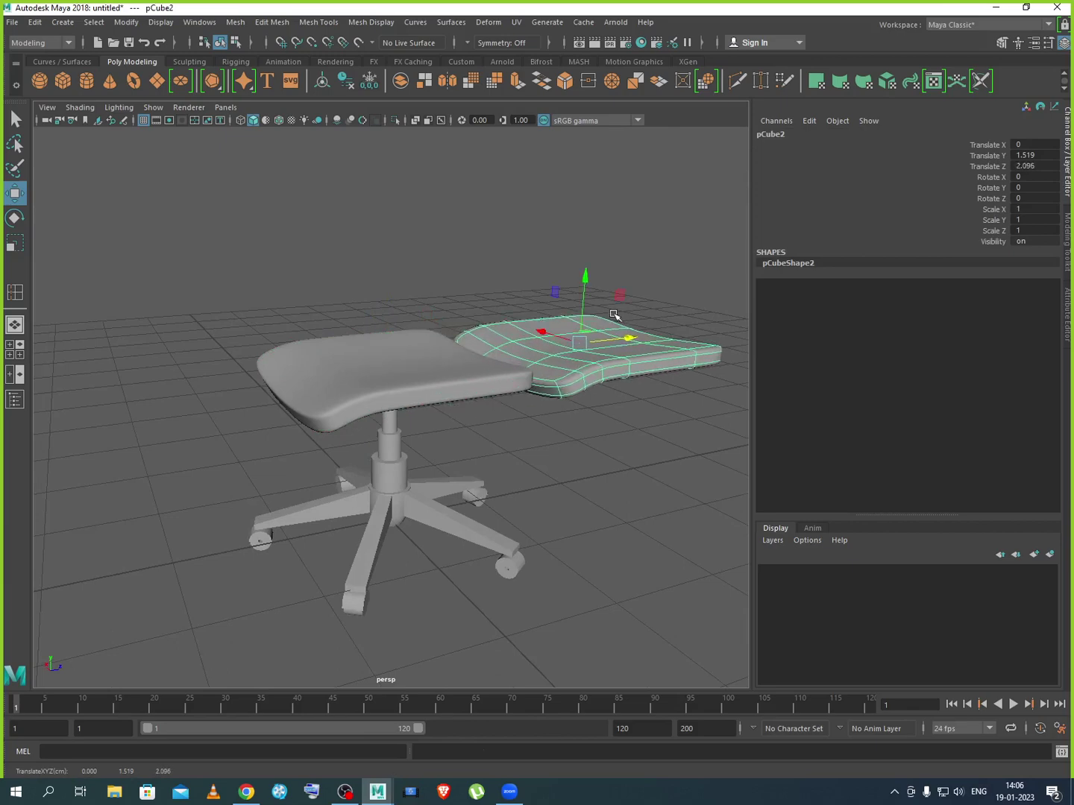
{"action": "left_click_drag", "start_coordinate": [608, 454], "coordinate": [410, 490], "text": "alt"}
Turn the duplicated seat around by setting its Rotate Y to 180
{"action": "key", "text": "e"}
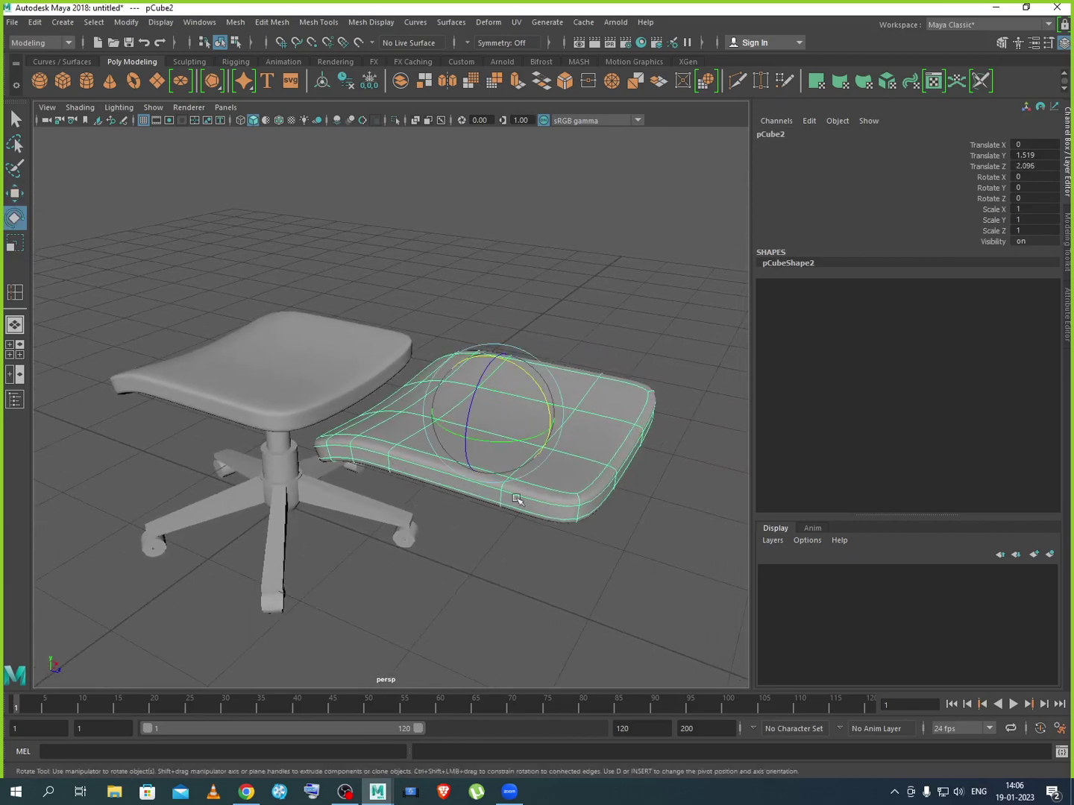
{"action": "left_click_drag", "start_coordinate": [445, 440], "coordinate": [564, 440]}
{"action": "double_click", "coordinate": [1033, 188]}
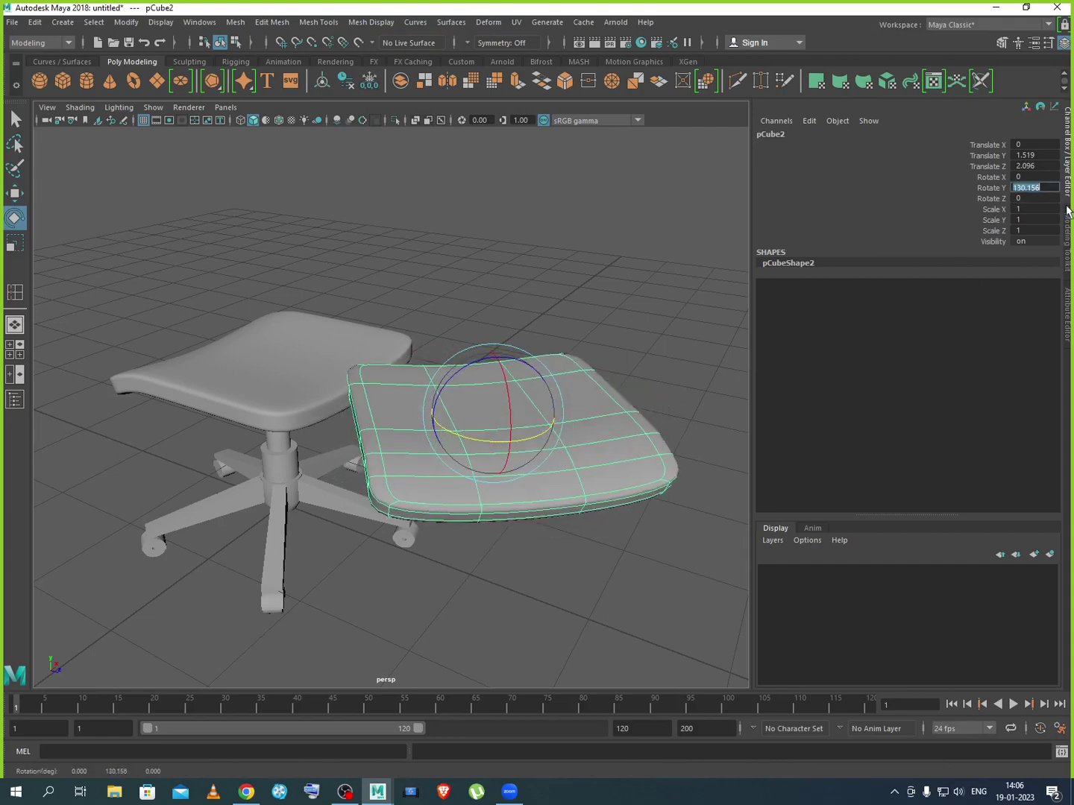
{"action": "type", "text": "180"}
{"action": "key", "text": "Return"}
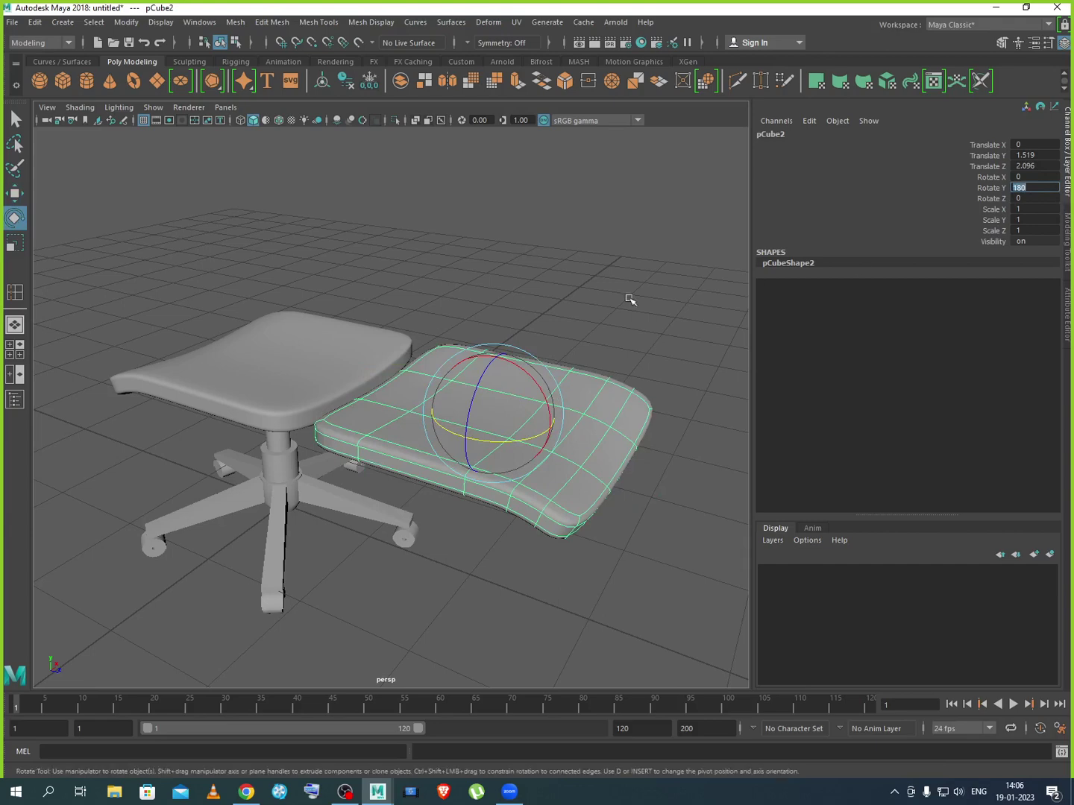
Stand the duplicate upright as a backrest by setting its Rotate X to 90
{"action": "left_click_drag", "start_coordinate": [534, 471], "coordinate": [519, 361]}
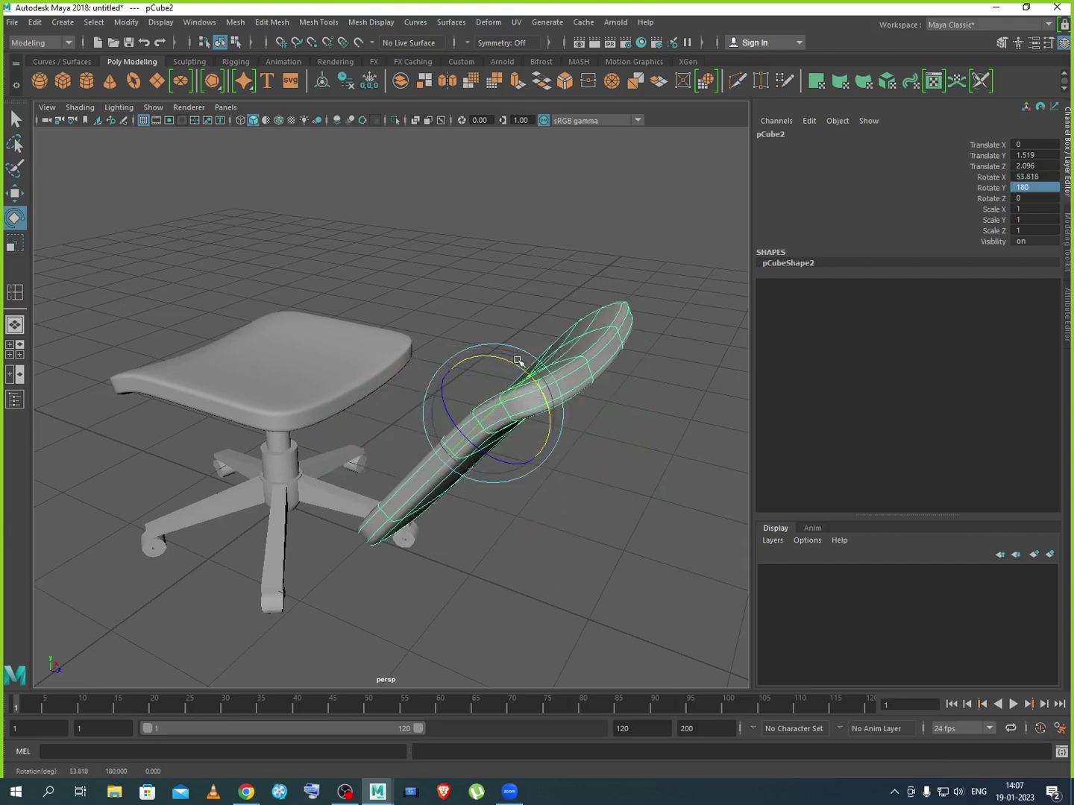
{"action": "double_click", "coordinate": [1044, 178]}
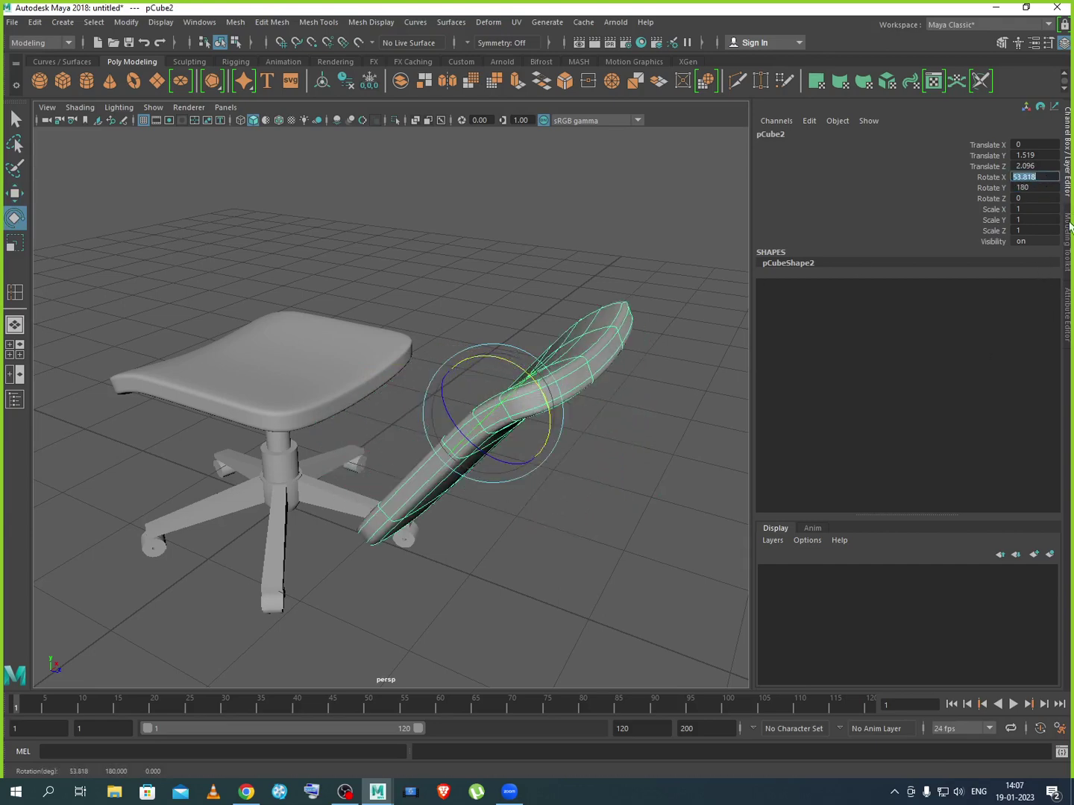
{"action": "key", "text": "Return"}
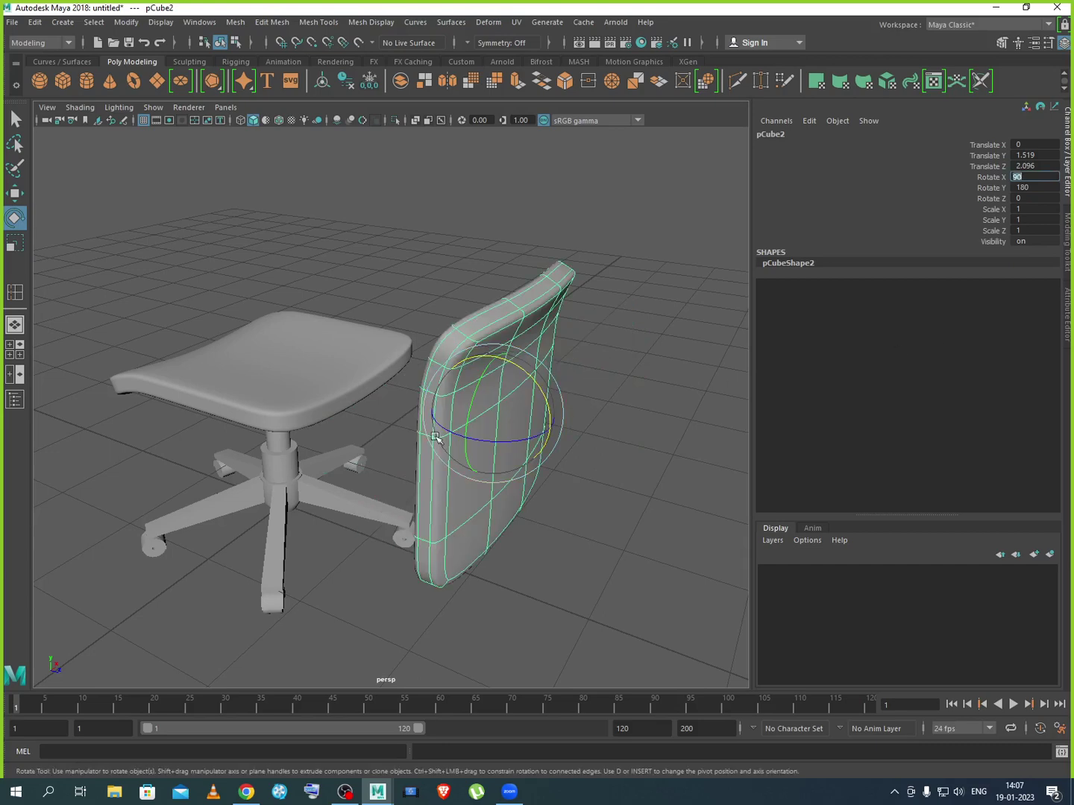
{"action": "left_click_drag", "start_coordinate": [415, 474], "coordinate": [474, 468], "text": "alt"}
Move the backrest up to about 2.53 in Translate Y and forward to about 1.02 in Translate Z, just behind the seat
{"action": "key", "text": "w"}
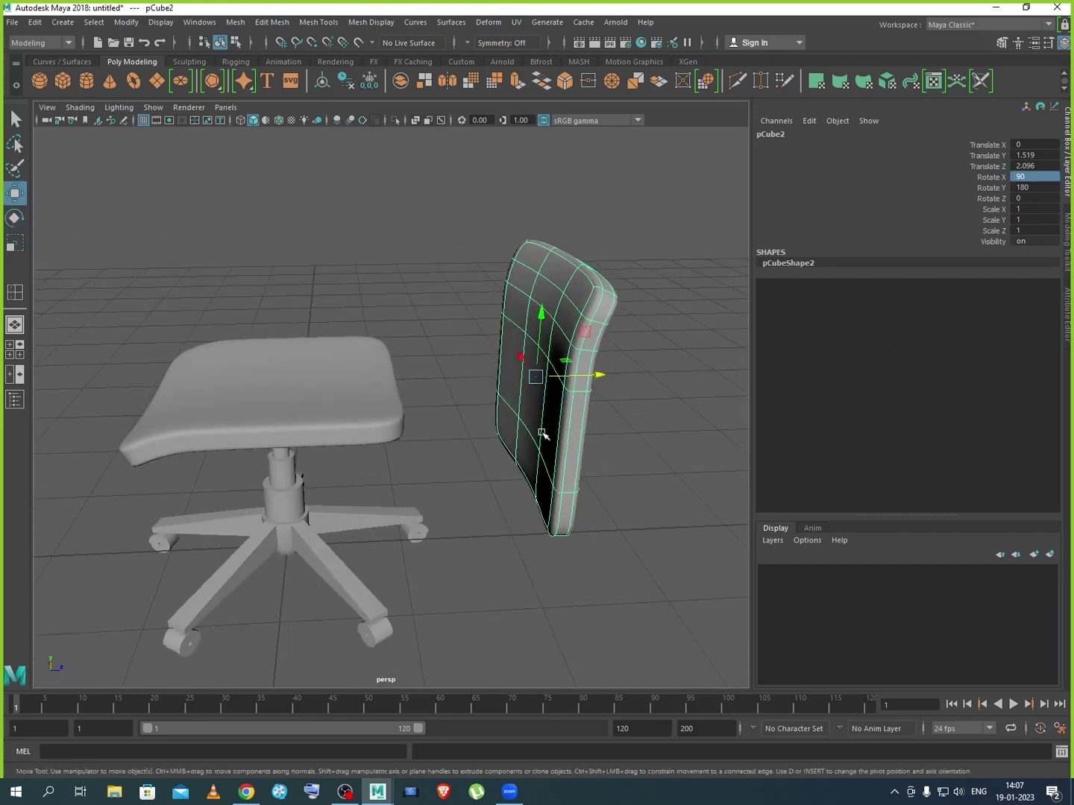
{"action": "left_click_drag", "start_coordinate": [538, 336], "coordinate": [531, 261]}
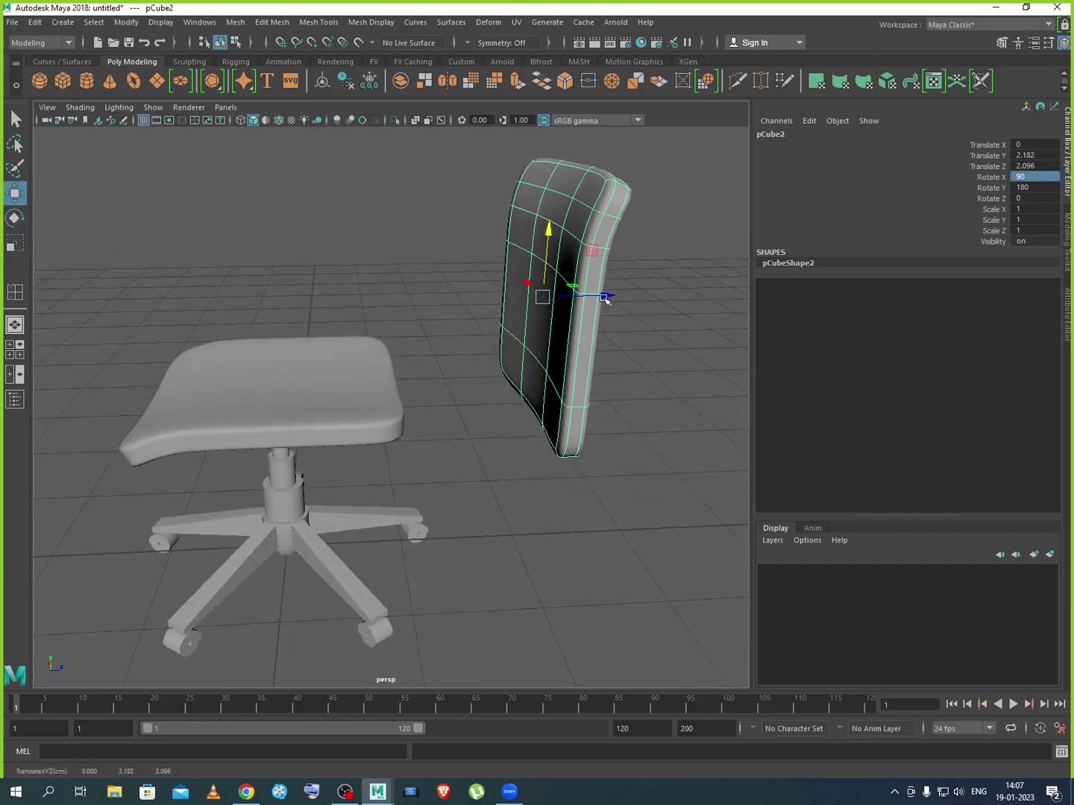
{"action": "left_click_drag", "start_coordinate": [607, 299], "coordinate": [466, 298]}
{"action": "left_click_drag", "start_coordinate": [410, 247], "coordinate": [412, 218]}
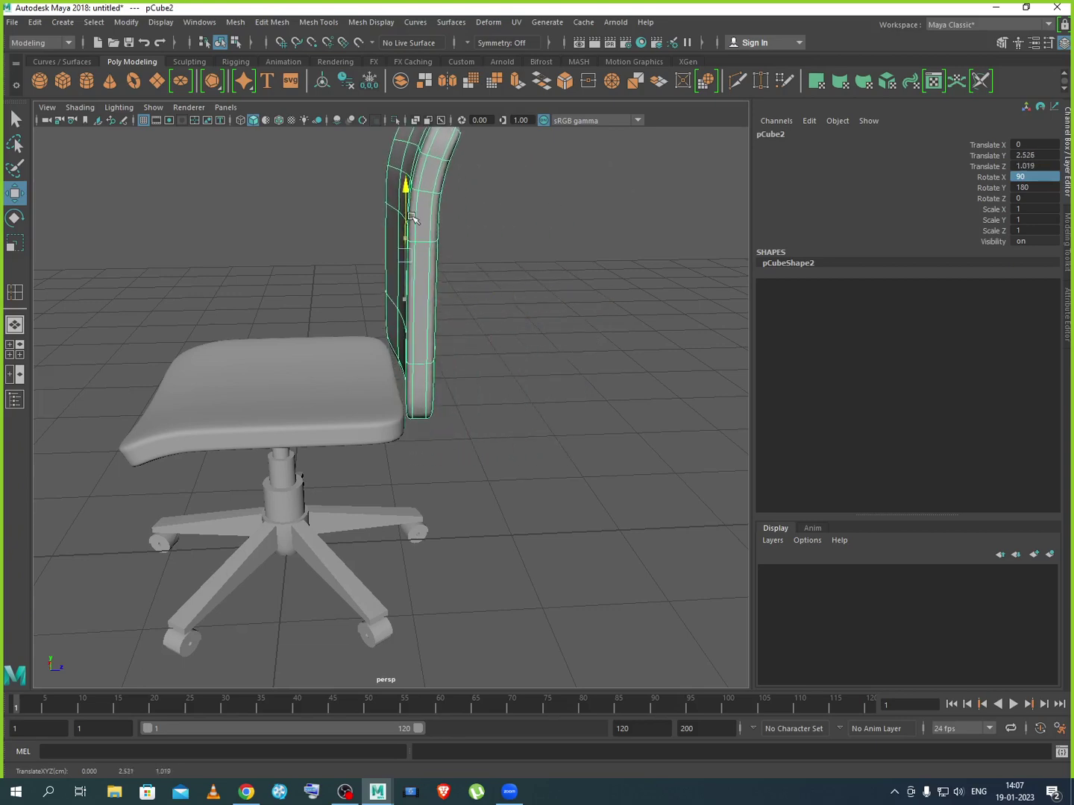
{"action": "left_click", "coordinate": [420, 472]}
{"action": "left_click_drag", "start_coordinate": [420, 472], "coordinate": [454, 480], "text": "alt"}
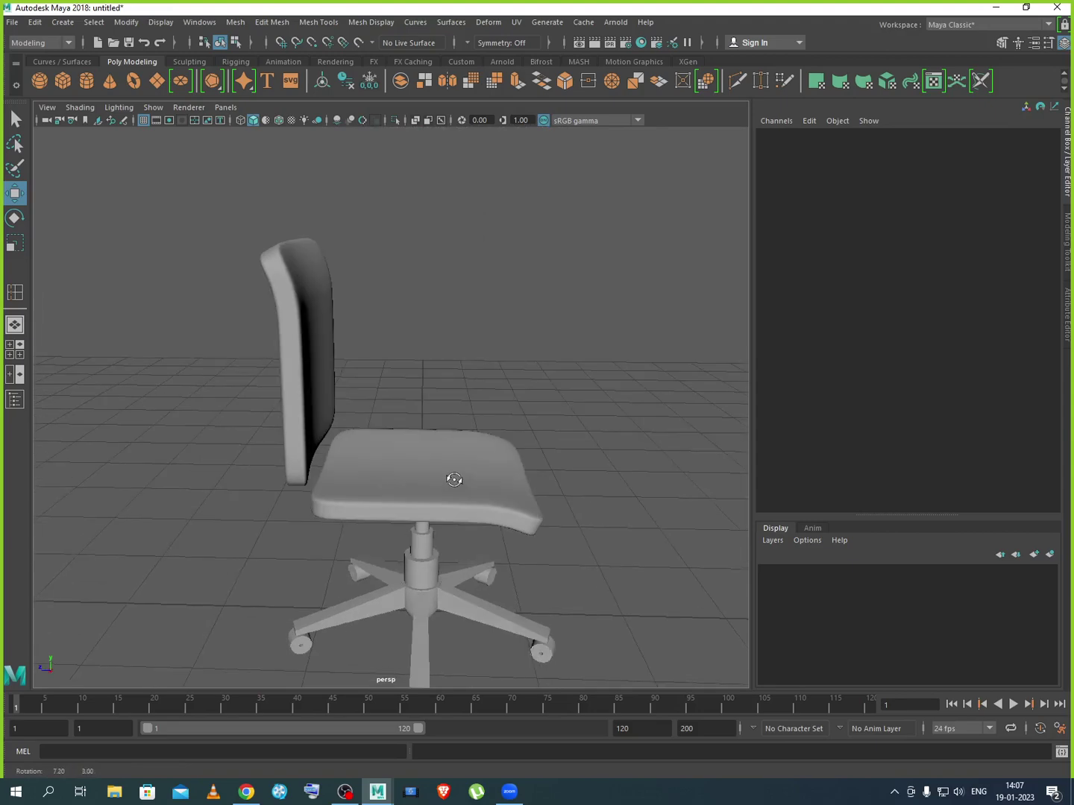
Compare the backrest with the chair reference in Chrome, then return to Maya and show all four views
{"action": "left_click", "coordinate": [252, 798]}
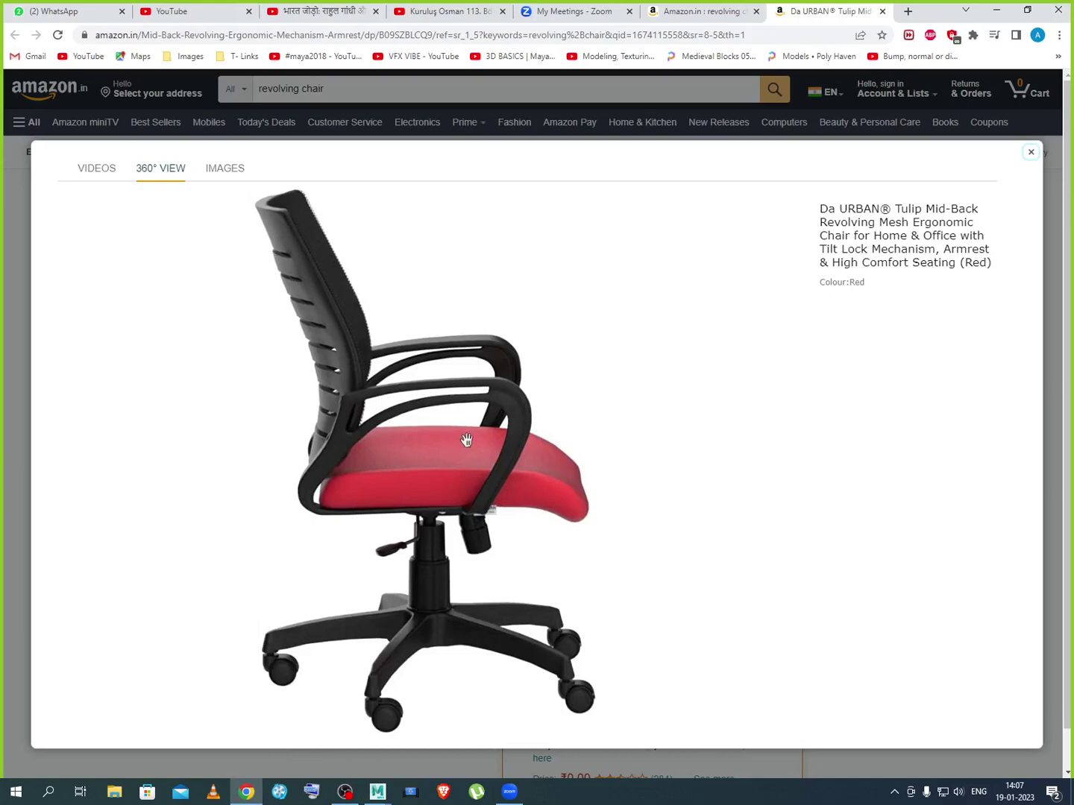
{"action": "left_click", "coordinate": [378, 792]}
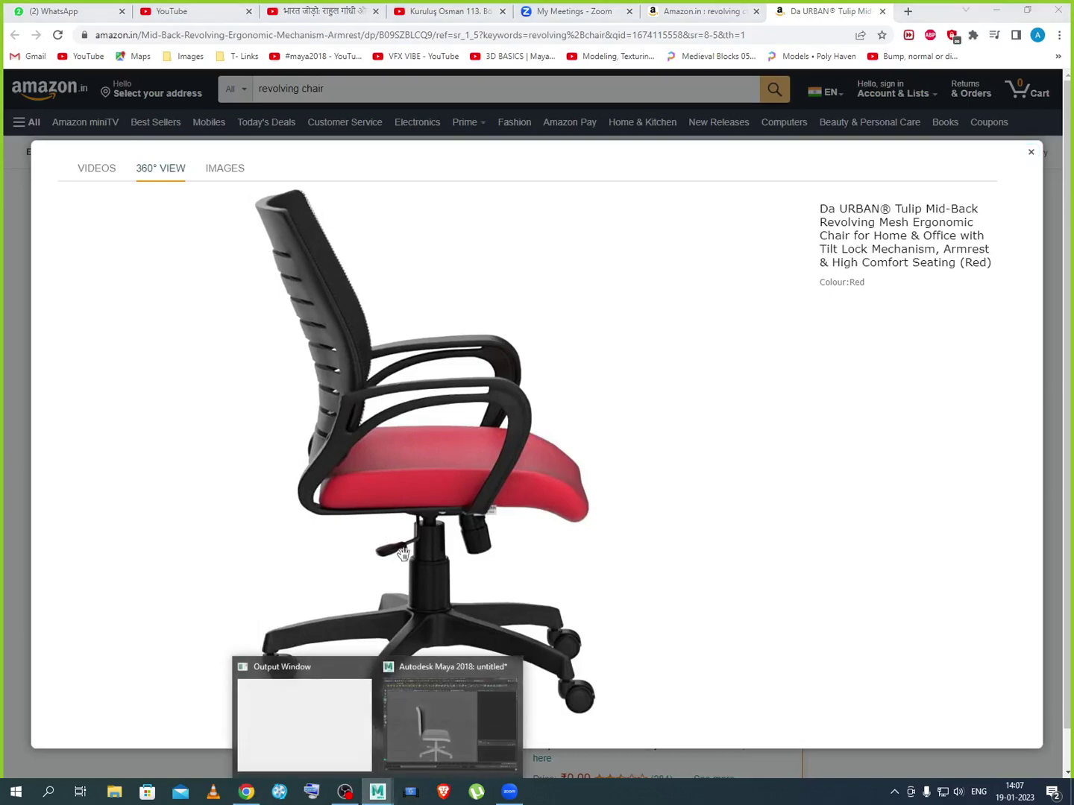
{"action": "left_click", "coordinate": [438, 685]}
{"action": "key", "text": "space"}
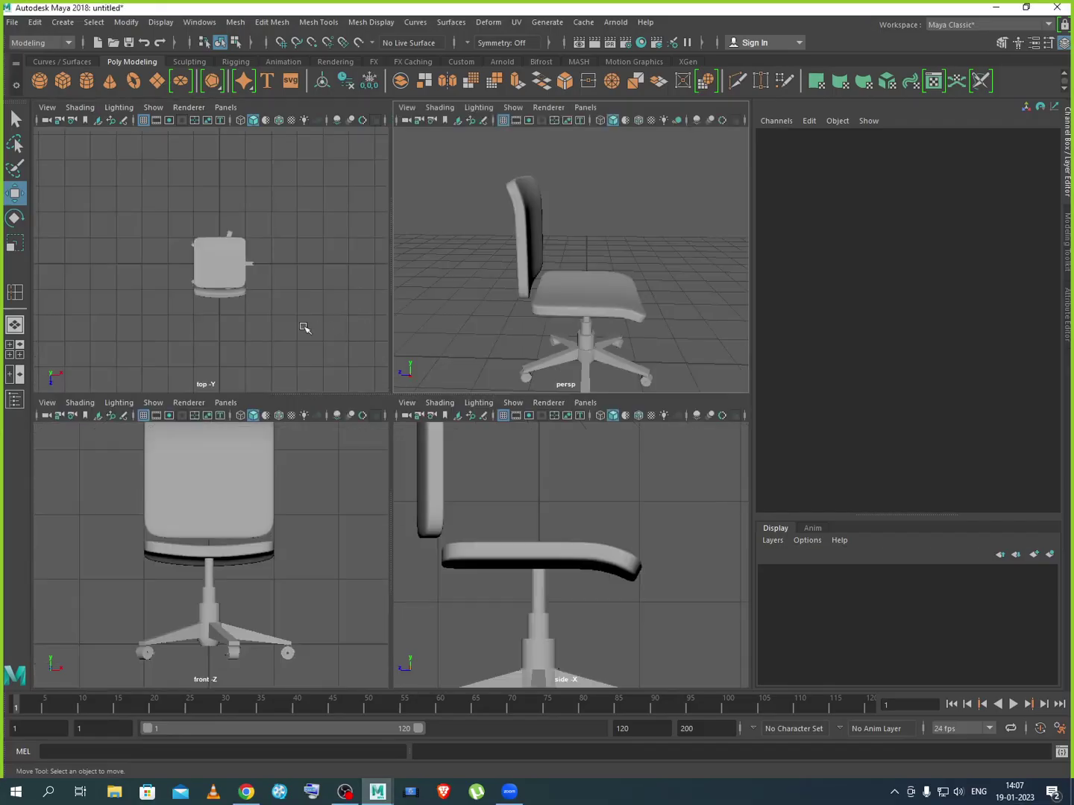
Deepen the backrest's curve in the top view by moving its middle vertex columns back, away from the seat
{"action": "left_click", "coordinate": [539, 249]}
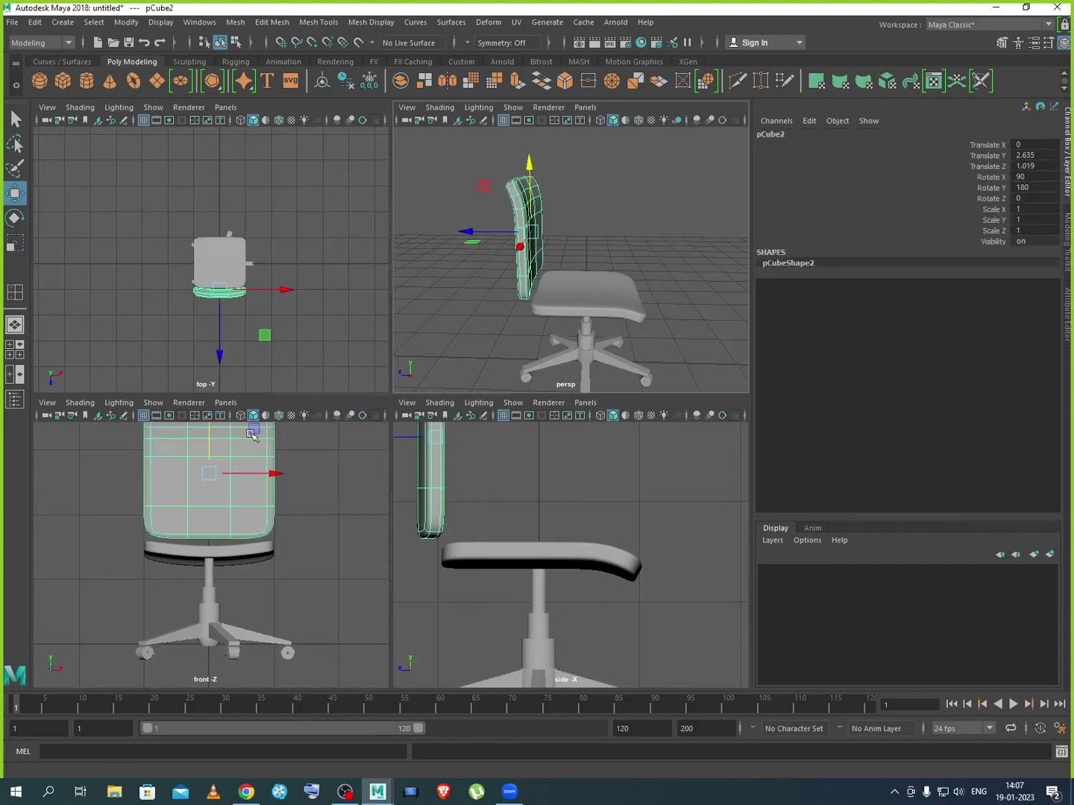
{"action": "key", "text": "space"}
{"action": "key", "text": "space"}
{"action": "key", "text": "space"}
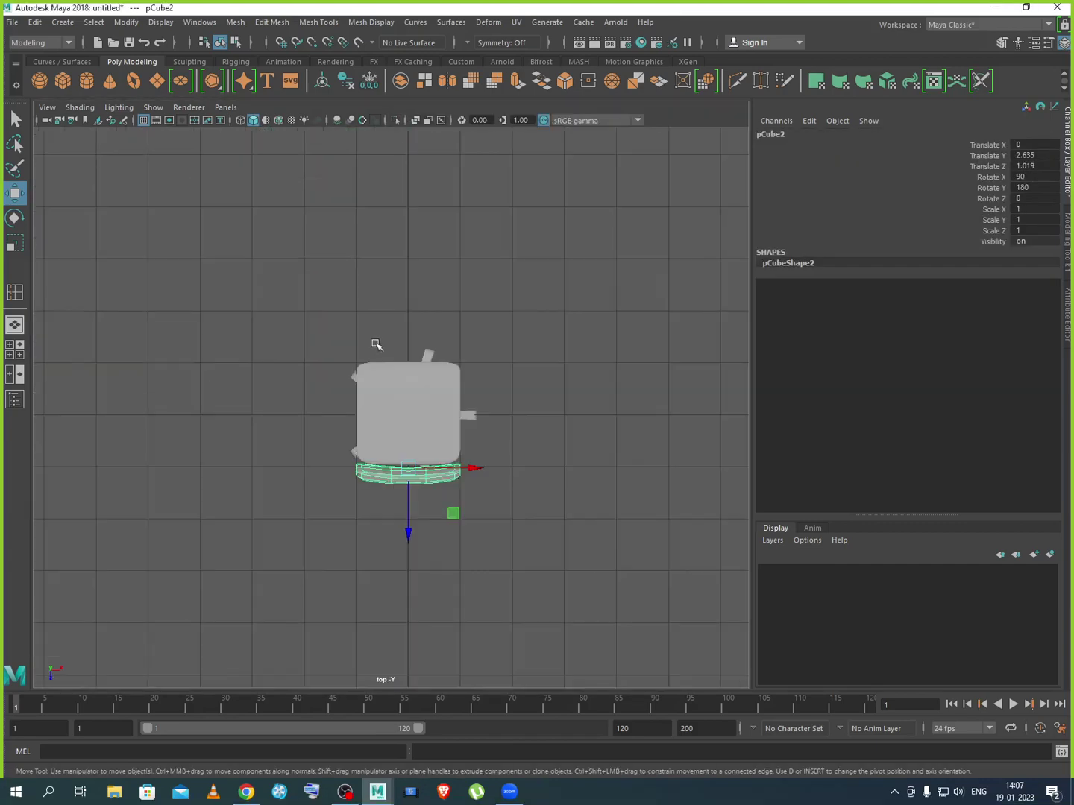
{"action": "scroll", "coordinate": [439, 505], "scroll_direction": "up", "scroll_amount": 5}
{"action": "right_click_drag", "start_coordinate": [449, 513], "coordinate": [400, 503]}
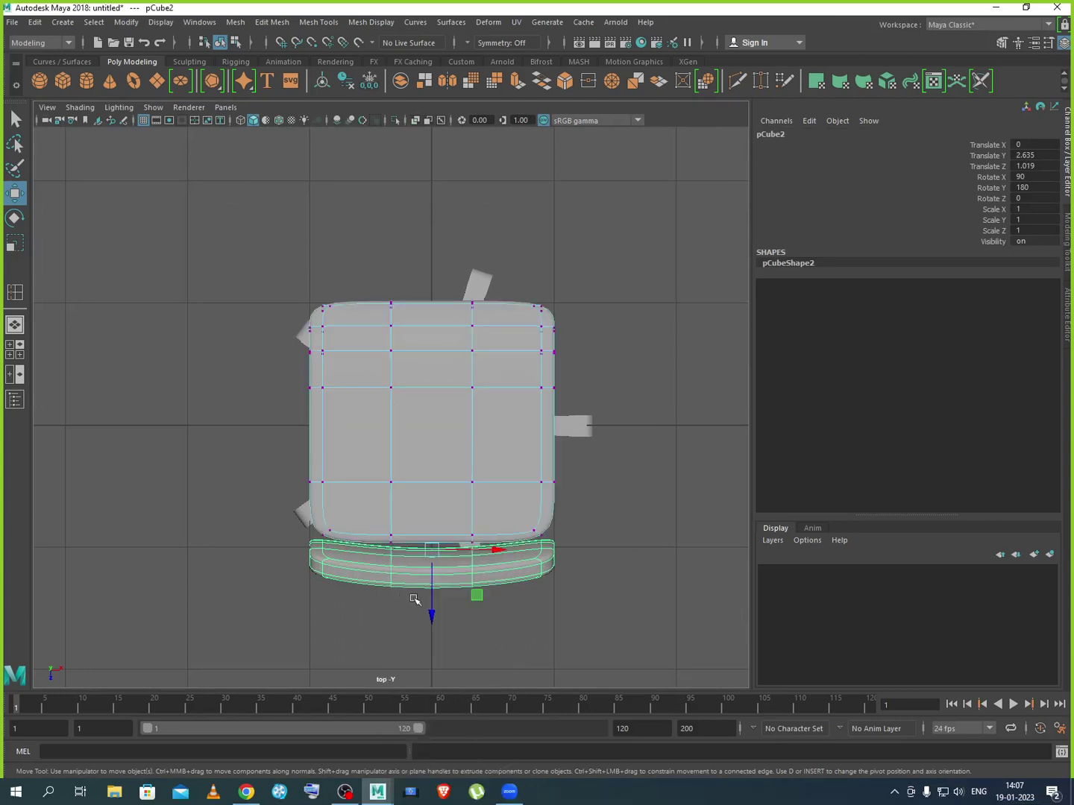
{"action": "right_click_drag", "start_coordinate": [493, 571], "coordinate": [548, 385]}
{"action": "left_click", "coordinate": [601, 535]}
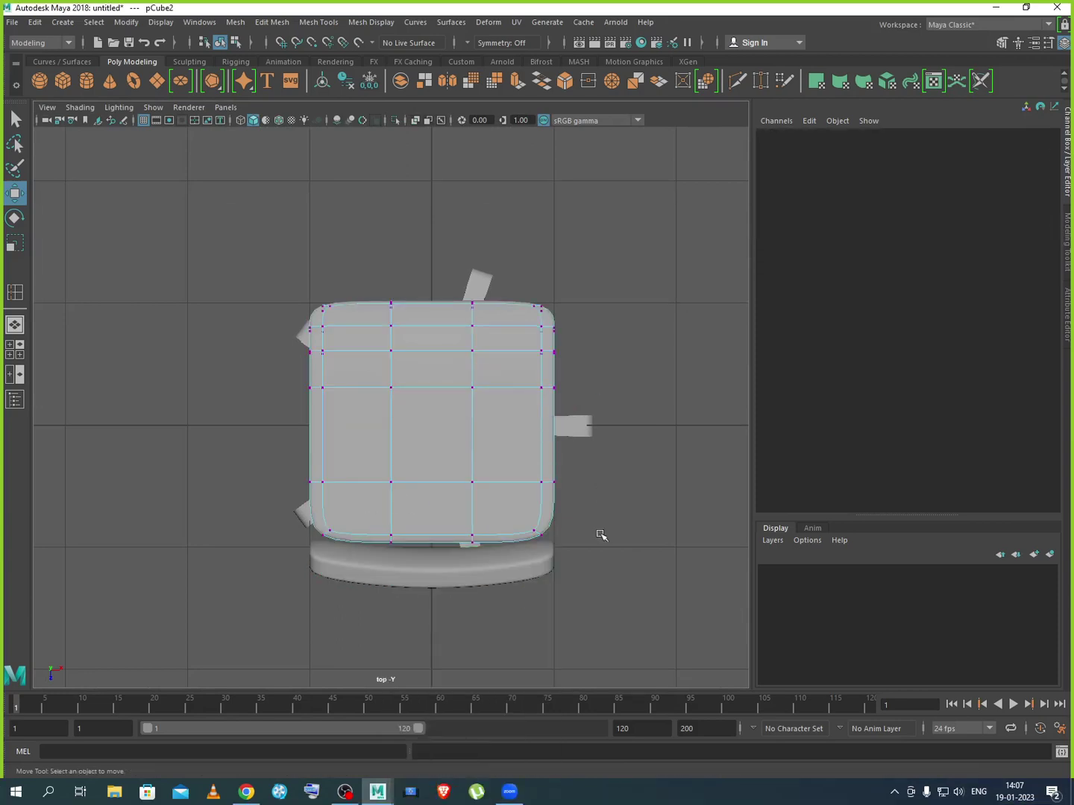
{"action": "left_click", "coordinate": [501, 577]}
{"action": "right_click_drag", "start_coordinate": [496, 575], "coordinate": [449, 406]}
{"action": "left_click_drag", "start_coordinate": [381, 635], "coordinate": [500, 515]}
{"action": "left_click_drag", "start_coordinate": [439, 615], "coordinate": [435, 636]}
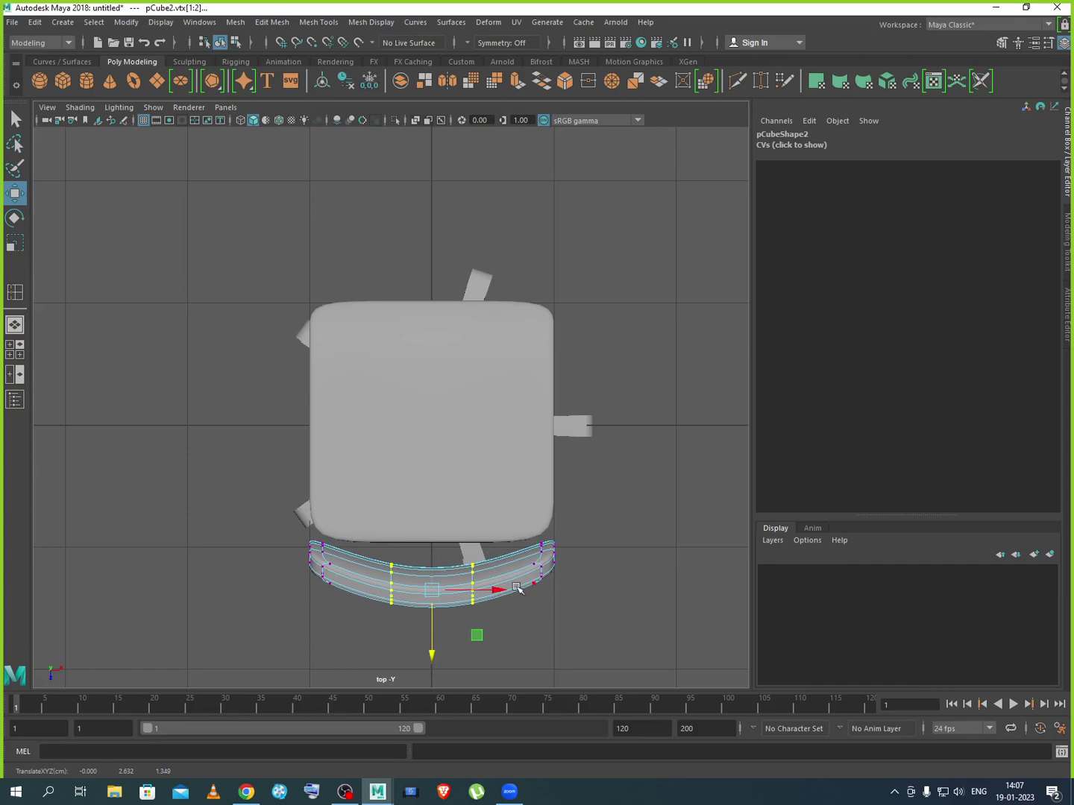
{"action": "right_click_drag", "start_coordinate": [517, 407], "coordinate": [592, 422]}
{"action": "left_click", "coordinate": [539, 602]}
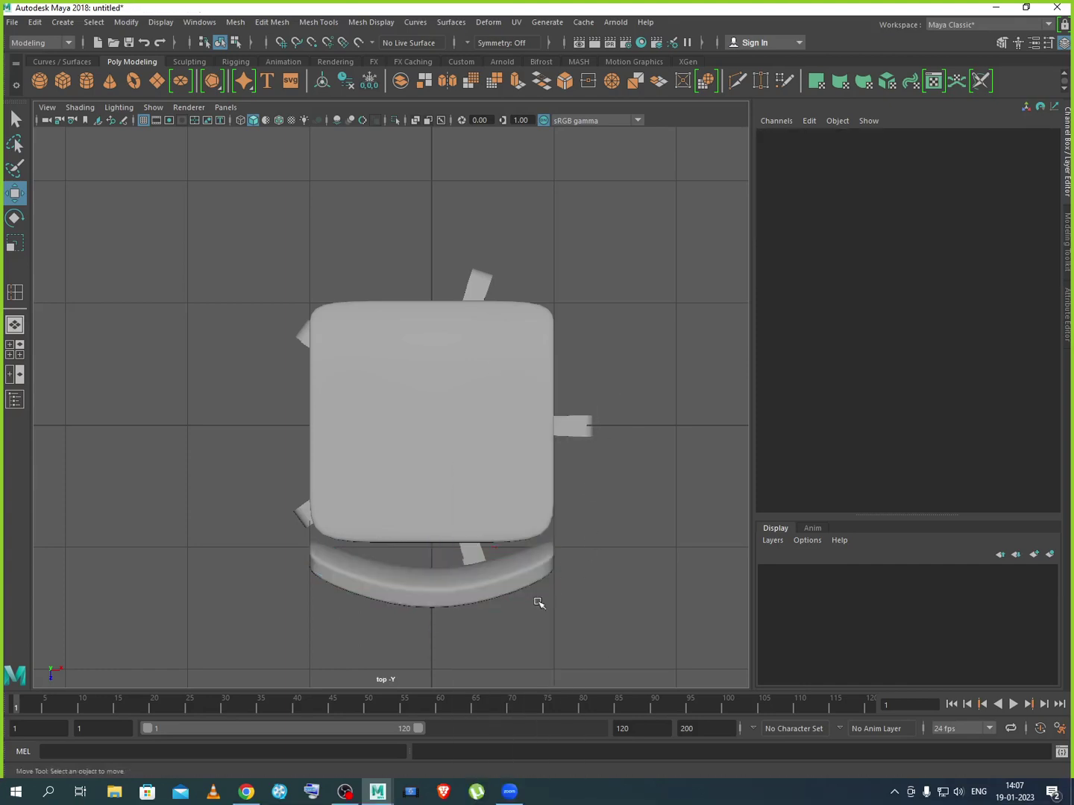
Move the backrest slightly closer to the seat, to about 0.981 in Translate Z, and check it in the perspective view
{"action": "left_click", "coordinate": [512, 592]}
{"action": "left_click_drag", "start_coordinate": [431, 616], "coordinate": [432, 611]}
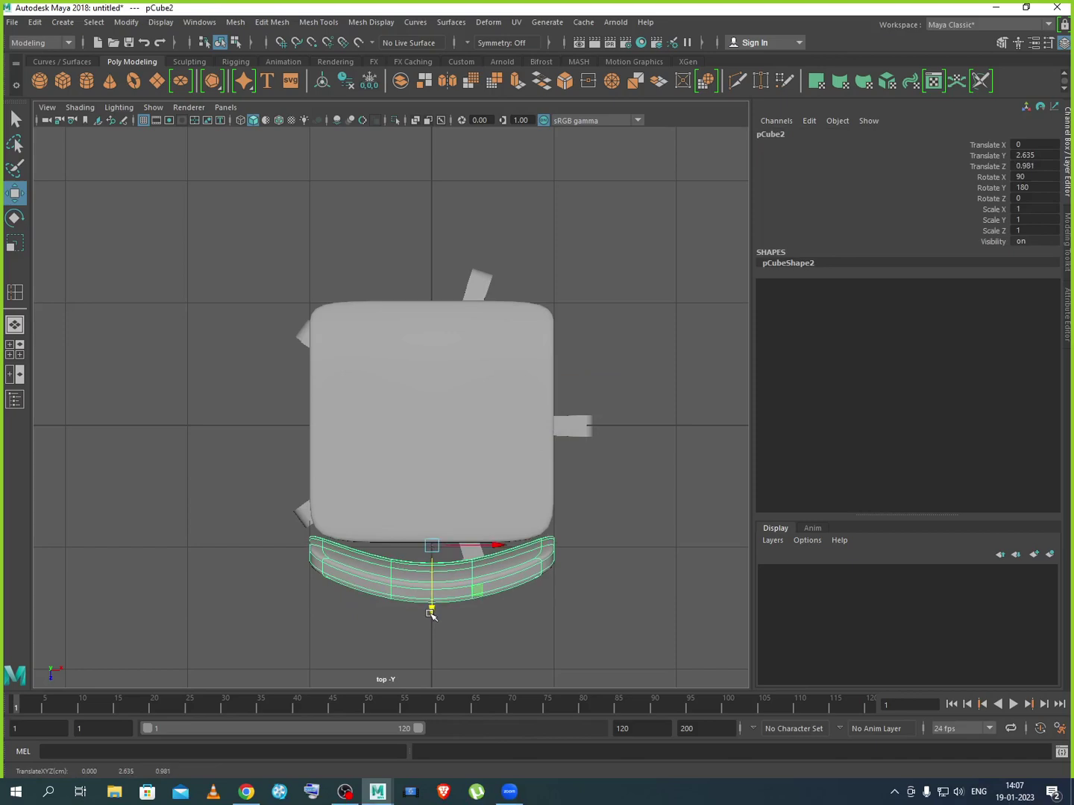
{"action": "key", "text": "space"}
{"action": "key", "text": "space"}
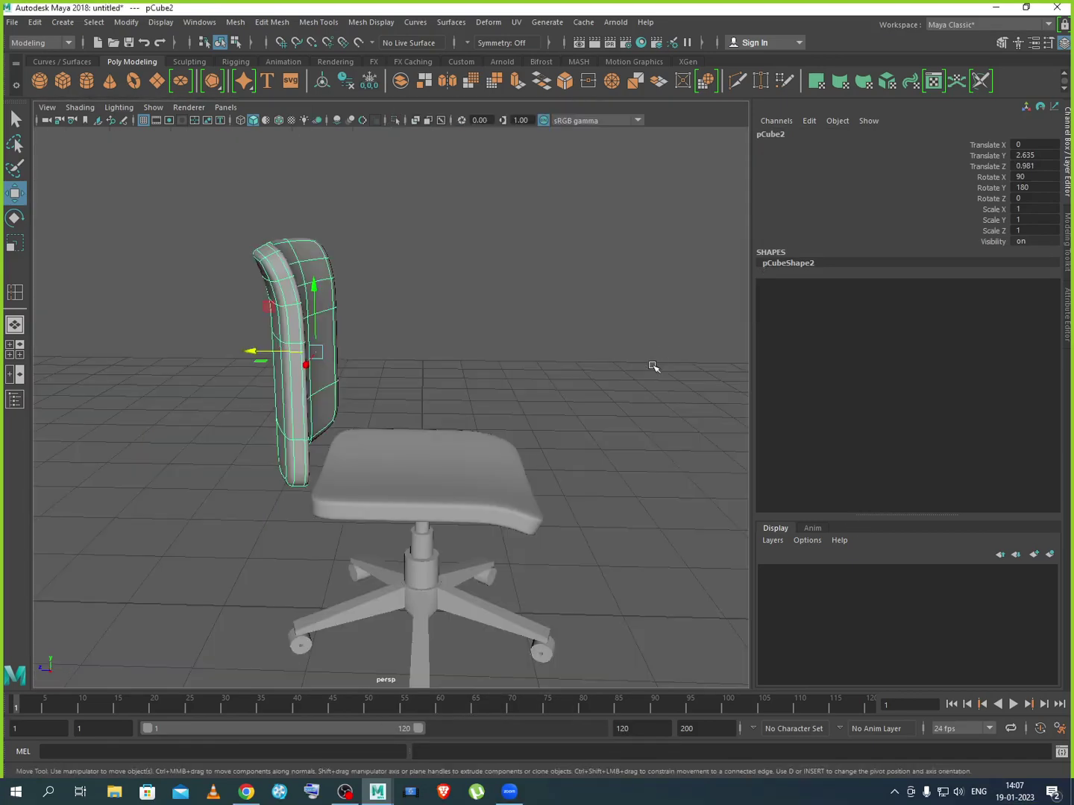
{"action": "left_click", "coordinate": [554, 548]}
{"action": "mouse_move", "coordinate": [554, 549]}
{"action": "left_mouse_down", "text": "alt"}
{"action": "mouse_move", "coordinate": [588, 551]}
{"action": "mouse_move", "coordinate": [544, 549]}
{"action": "mouse_move", "coordinate": [561, 551]}
{"action": "left_mouse_up", "text": "alt"}
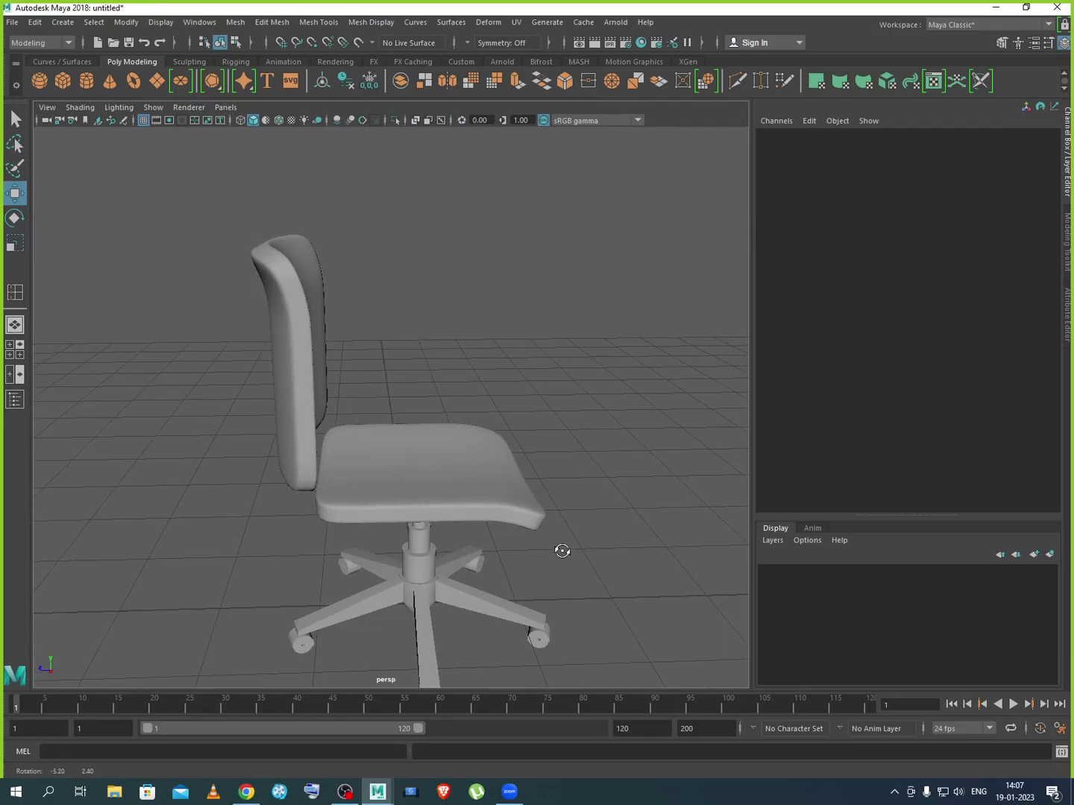
Check the chair reference in Chrome, then return to Maya and lean the backrest's upper vertex rows backward in the side view
{"action": "left_click", "coordinate": [245, 792]}
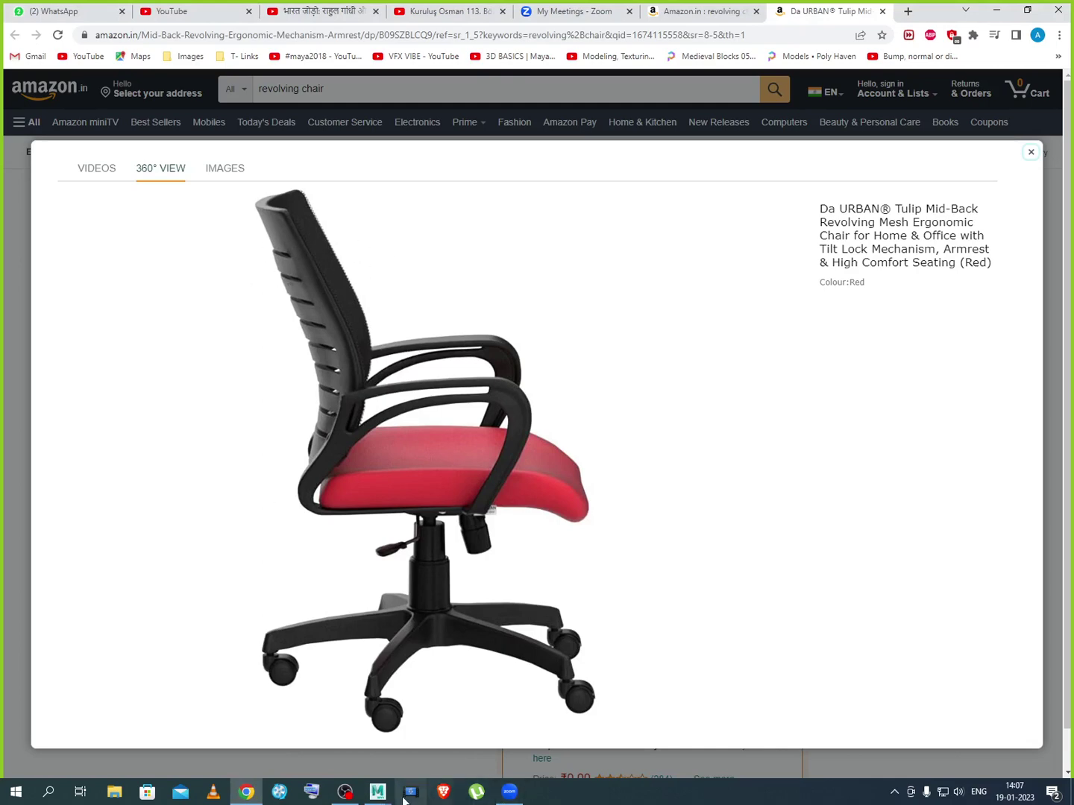
{"action": "left_click", "coordinate": [481, 715]}
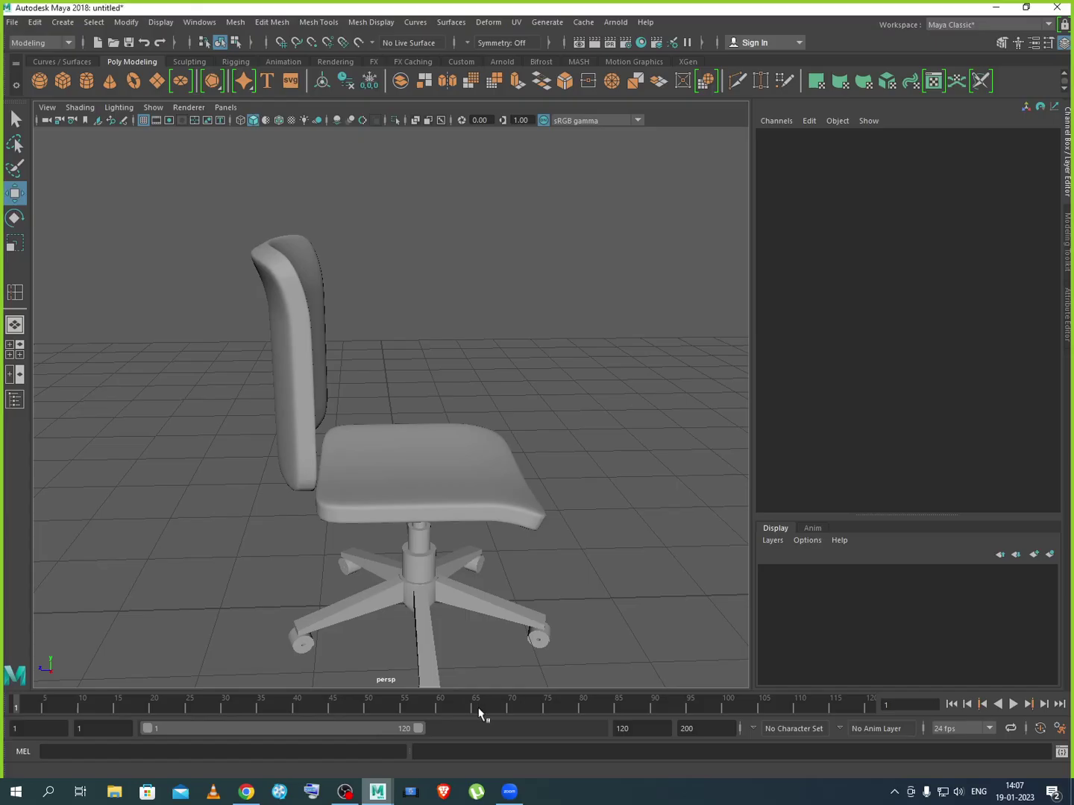
{"action": "left_click", "coordinate": [312, 436]}
{"action": "key", "text": "space"}
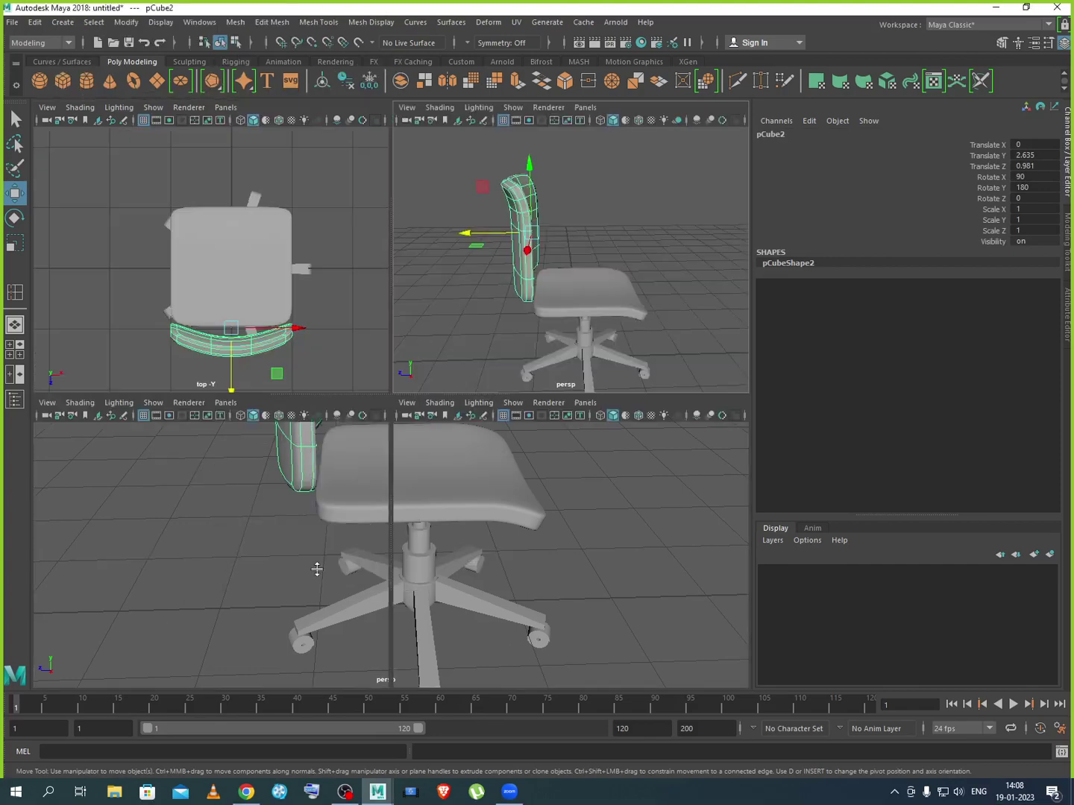
{"action": "key", "text": "space"}
{"action": "scroll", "coordinate": [453, 515], "scroll_direction": "down", "scroll_amount": 5}
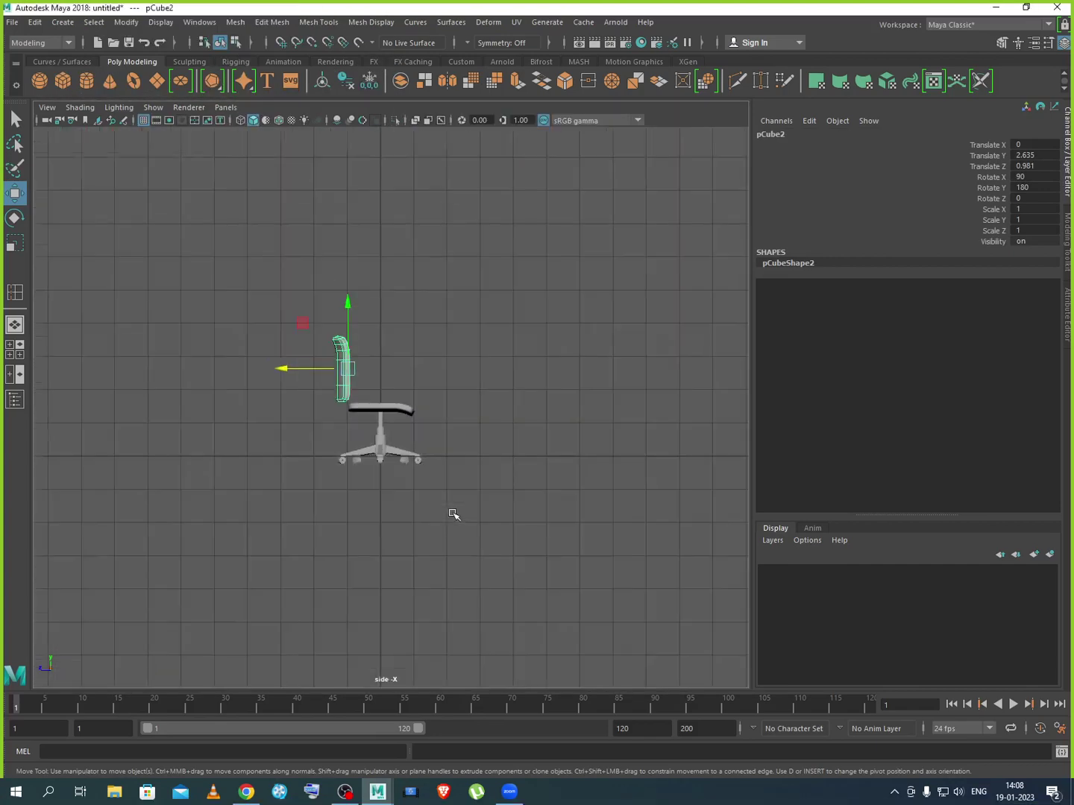
{"action": "scroll", "coordinate": [372, 415], "scroll_direction": "up", "scroll_amount": 8}
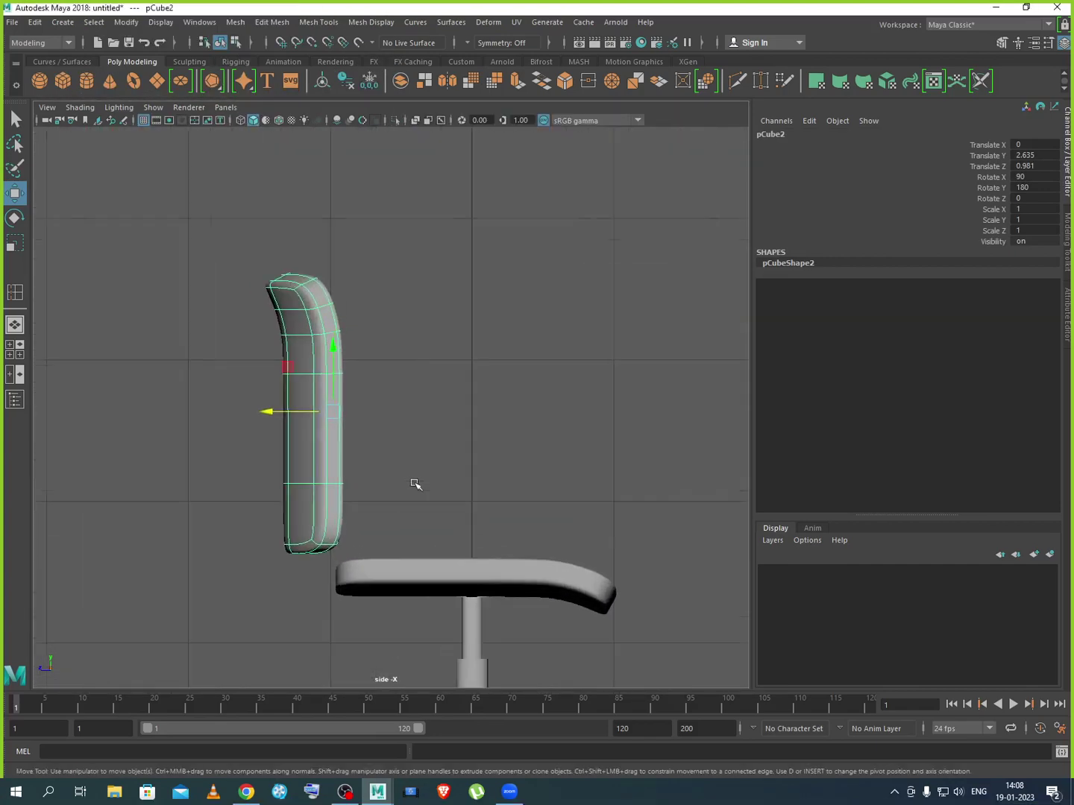
{"action": "right_click_drag", "start_coordinate": [383, 406], "coordinate": [318, 412]}
{"action": "left_click_drag", "start_coordinate": [176, 215], "coordinate": [499, 444]}
{"action": "left_click_drag", "start_coordinate": [319, 331], "coordinate": [293, 325]}
{"action": "left_click_drag", "start_coordinate": [279, 377], "coordinate": [447, 431]}
{"action": "left_click_drag", "start_coordinate": [282, 369], "coordinate": [289, 369]}
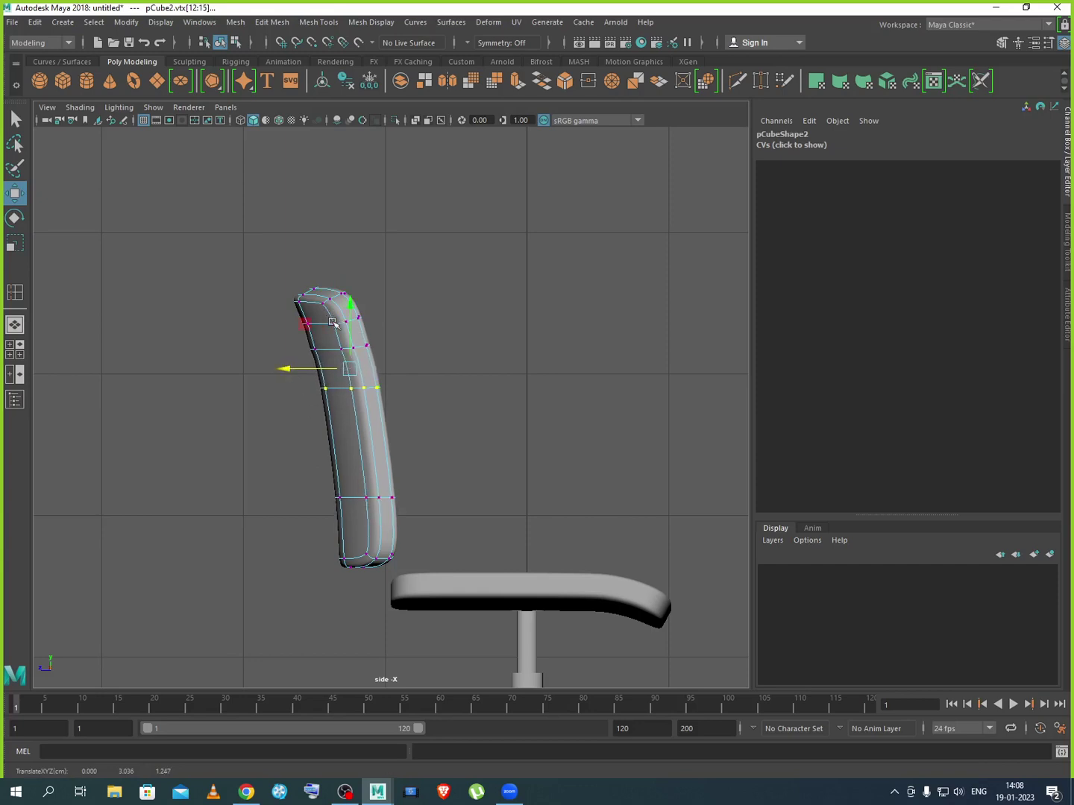
Curve the backrest's side profile by moving its bottom vertices backward and its middle rows forward toward the seat
{"action": "left_click_drag", "start_coordinate": [293, 527], "coordinate": [312, 560]}
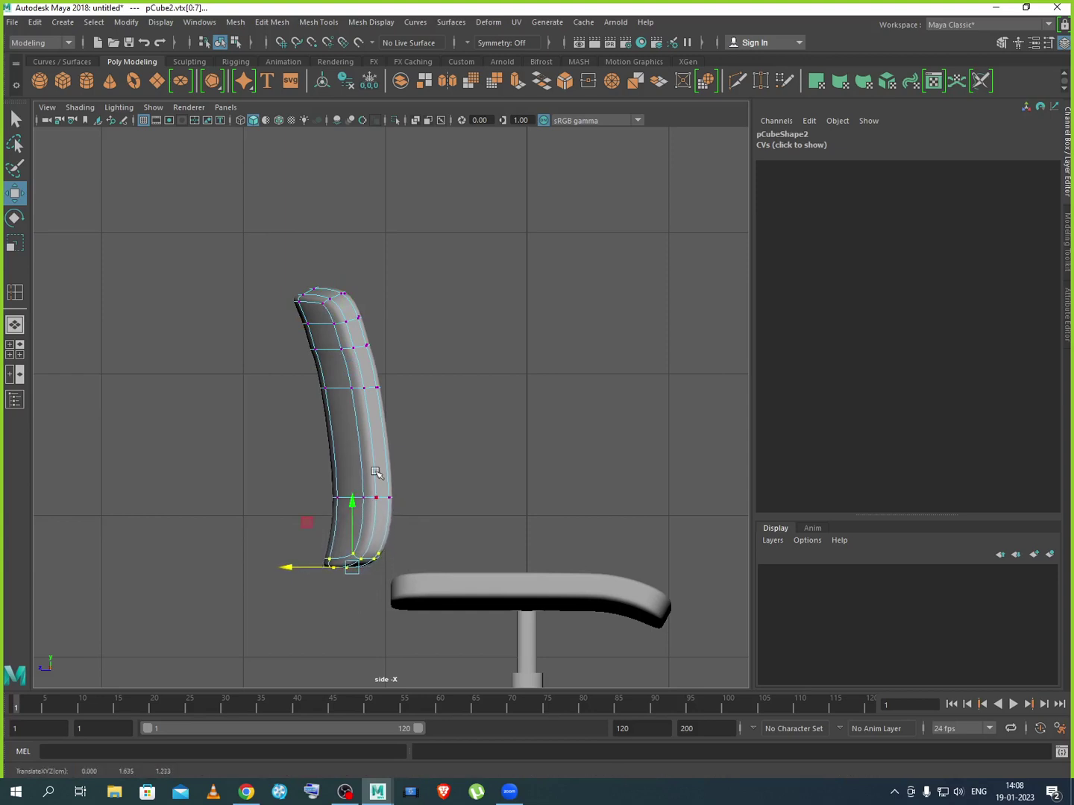
{"action": "left_click_drag", "start_coordinate": [300, 377], "coordinate": [393, 420]}
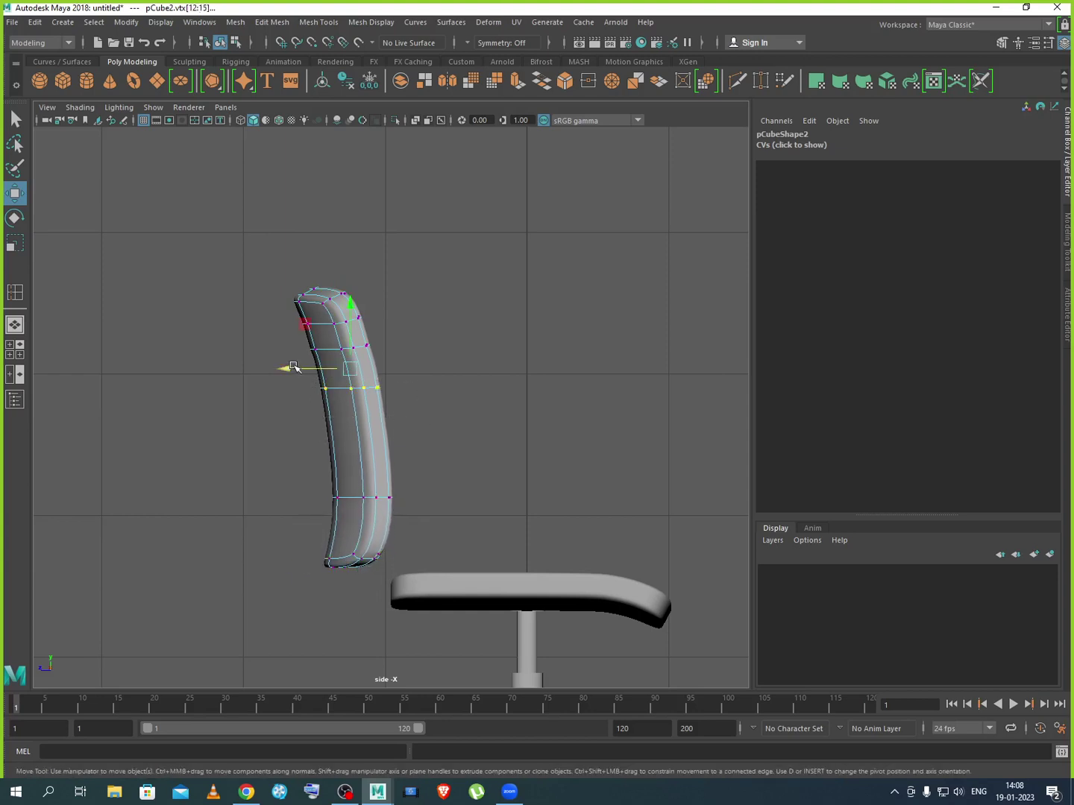
{"action": "mouse_move", "coordinate": [292, 367]}
{"action": "left_mouse_down"}
{"action": "mouse_move", "coordinate": [421, 372]}
{"action": "mouse_move", "coordinate": [335, 364]}
{"action": "mouse_move", "coordinate": [260, 376]}
{"action": "mouse_move", "coordinate": [294, 352]}
{"action": "left_mouse_up"}
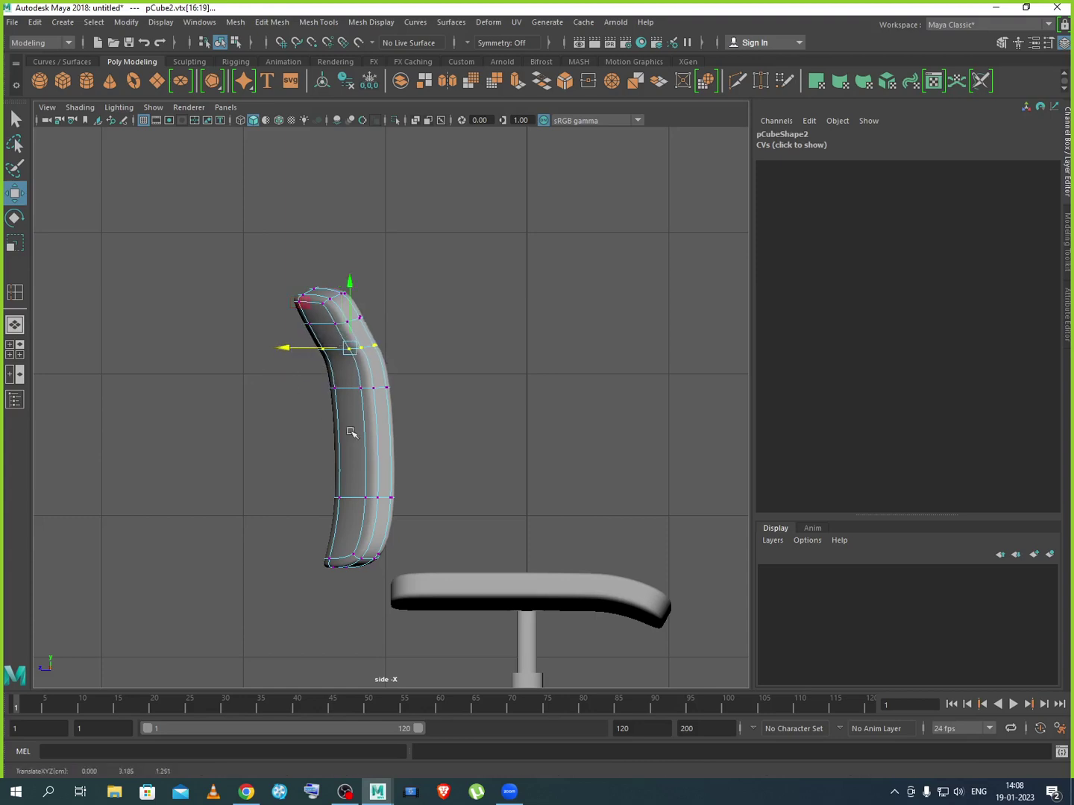
{"action": "scroll", "coordinate": [268, 343], "scroll_direction": "up", "scroll_amount": 3}
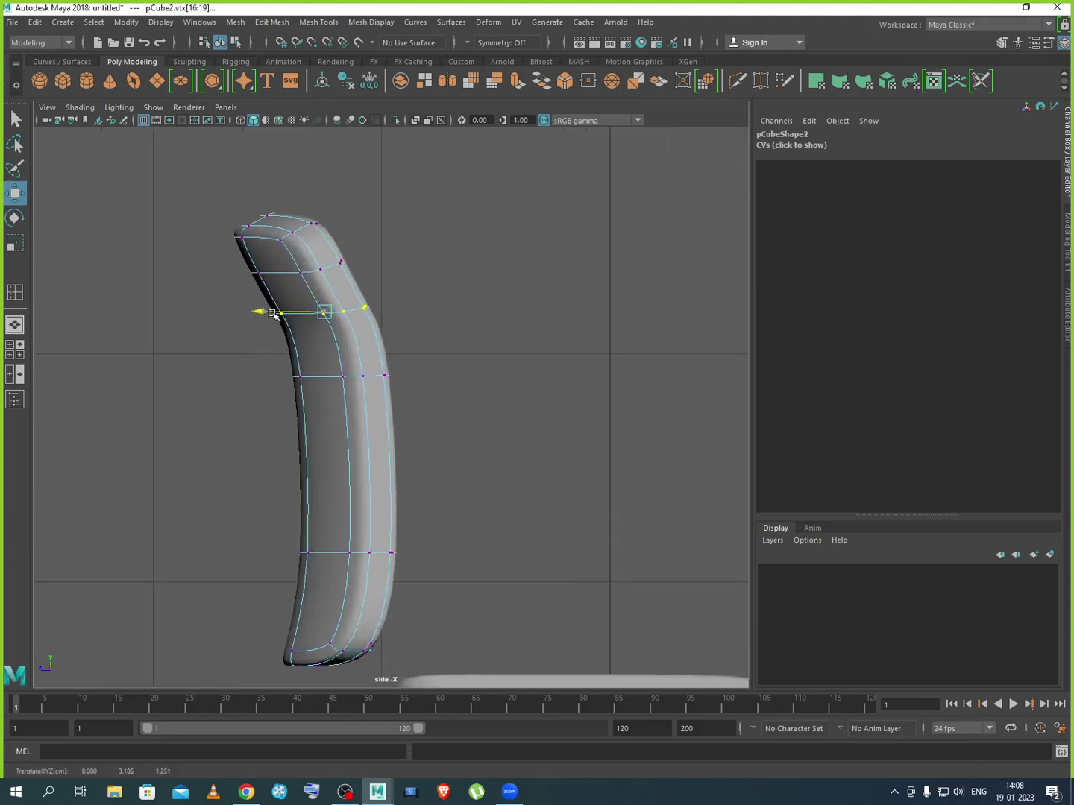
{"action": "left_click_drag", "start_coordinate": [251, 515], "coordinate": [469, 591]}
{"action": "left_click_drag", "start_coordinate": [316, 578], "coordinate": [322, 576]}
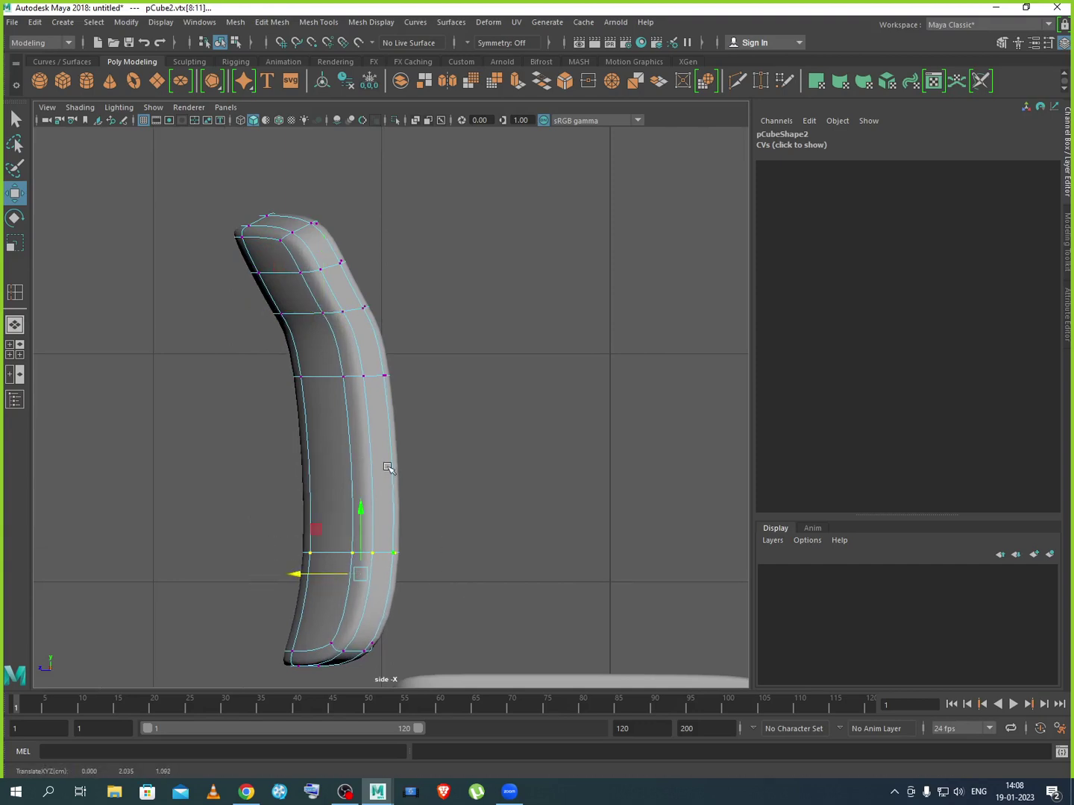
{"action": "right_click_drag", "start_coordinate": [383, 402], "coordinate": [453, 424]}
{"action": "key", "text": "space"}
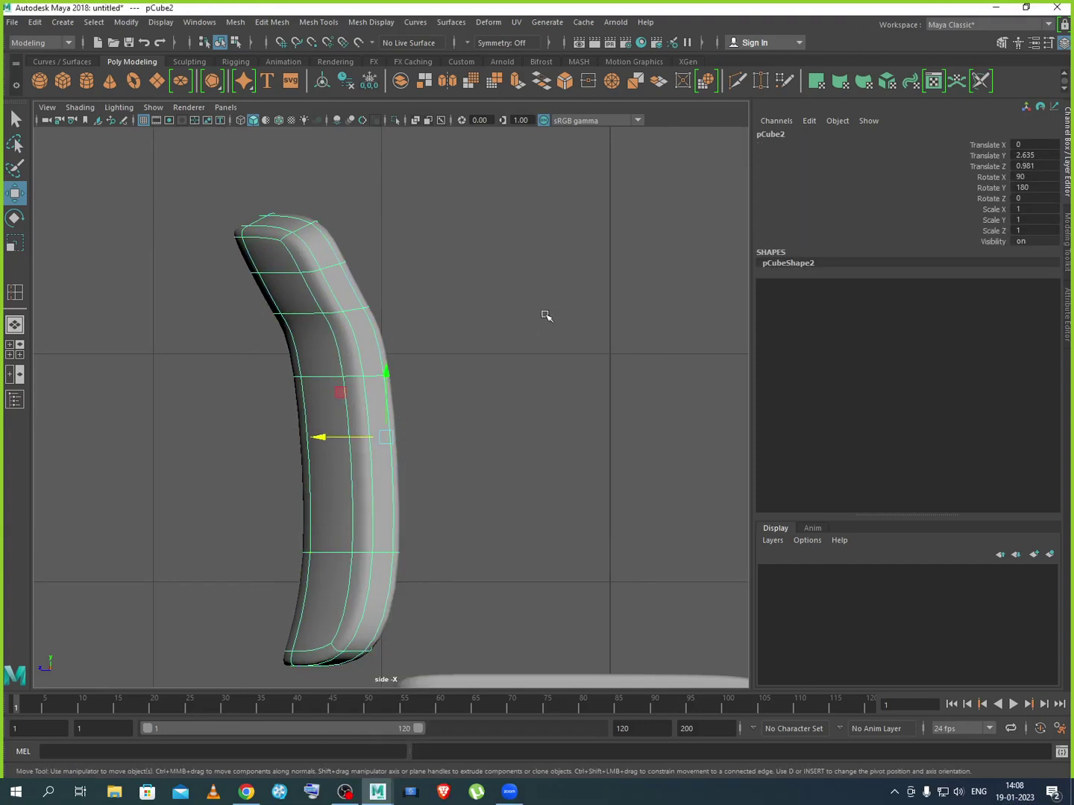
{"action": "key", "text": "space"}
{"action": "key", "text": "space"}
{"action": "left_click", "coordinate": [599, 255]}
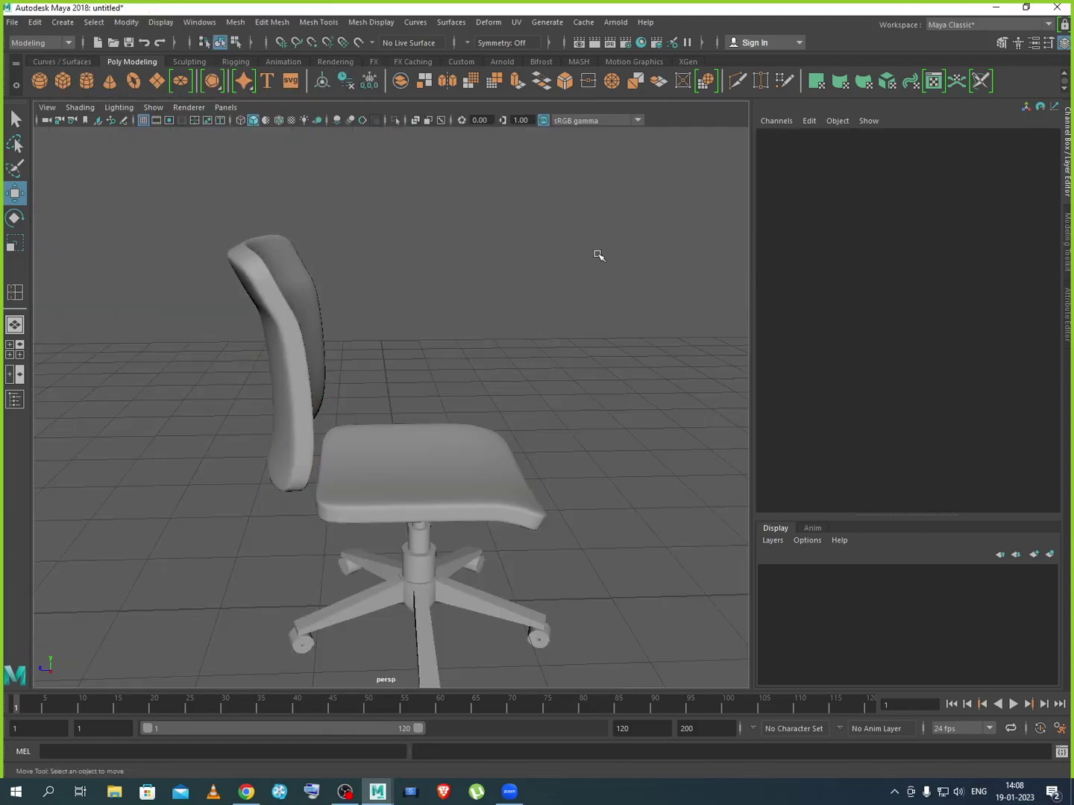
Lengthen the backrest to about 1.248 in Scale Z and raise it to about 2.901 in Translate Y
{"action": "left_click_drag", "start_coordinate": [498, 506], "coordinate": [381, 534], "text": "alt"}
{"action": "left_click", "coordinate": [387, 450]}
{"action": "left_click", "coordinate": [546, 516]}
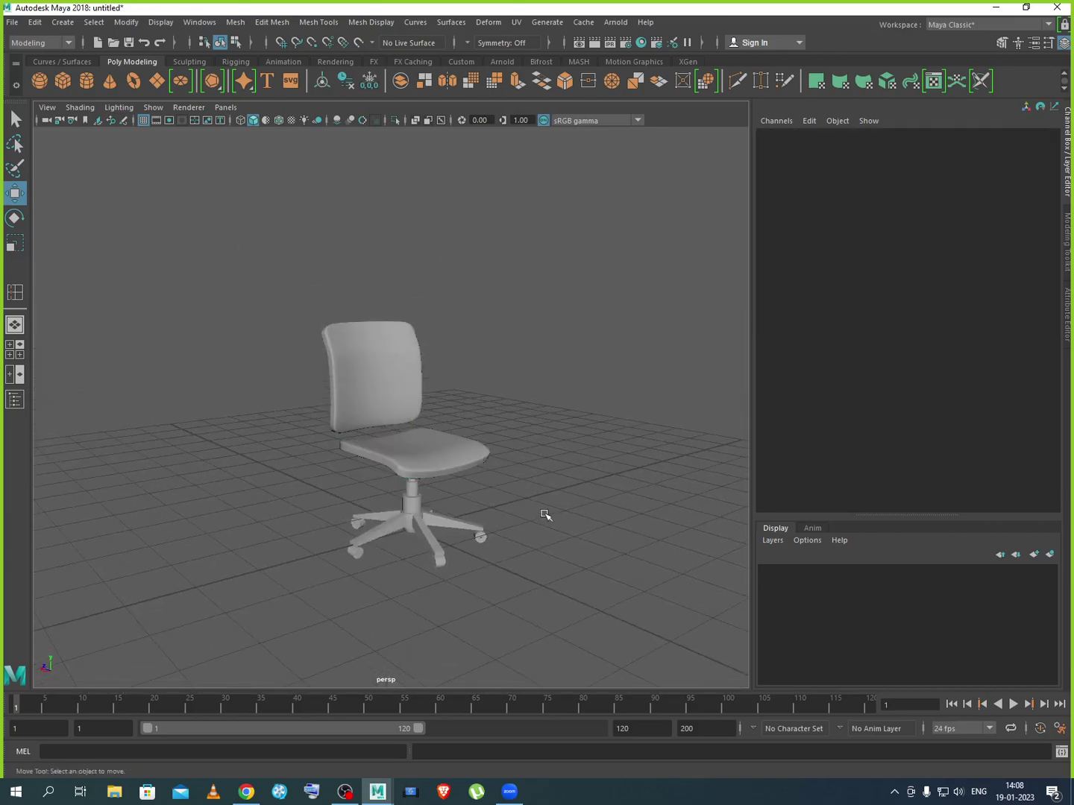
{"action": "left_click", "coordinate": [363, 416]}
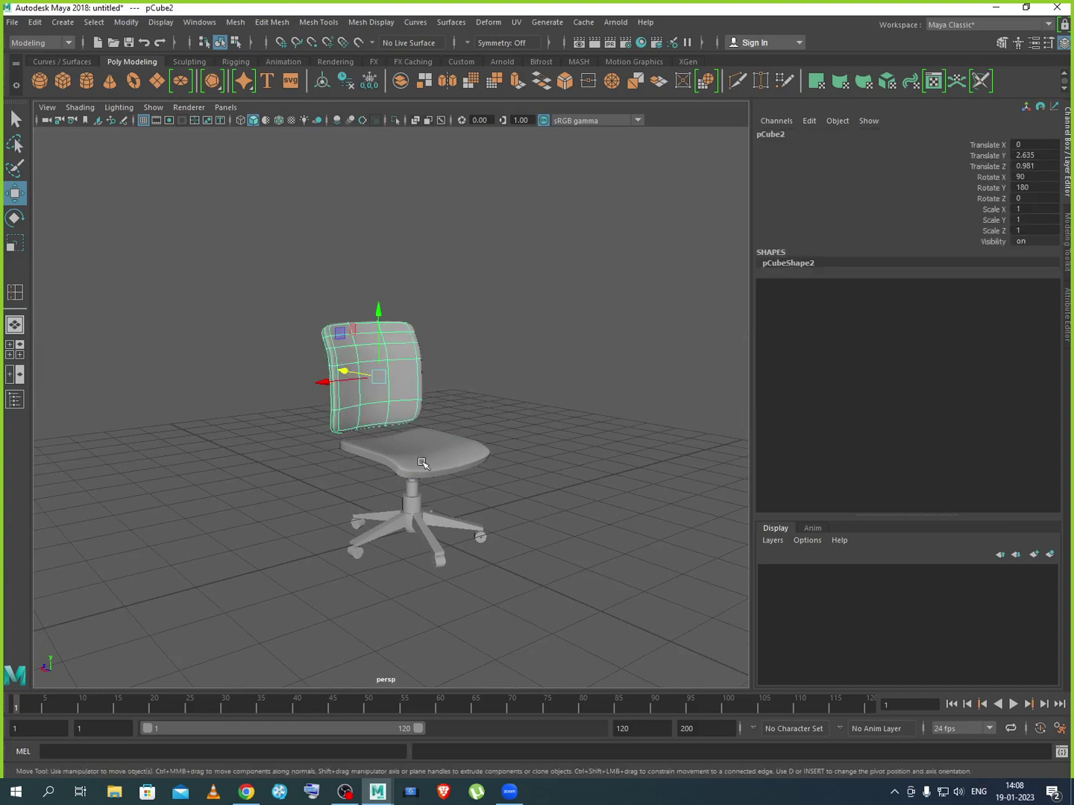
{"action": "key", "text": "r"}
{"action": "left_click_drag", "start_coordinate": [382, 429], "coordinate": [382, 446]}
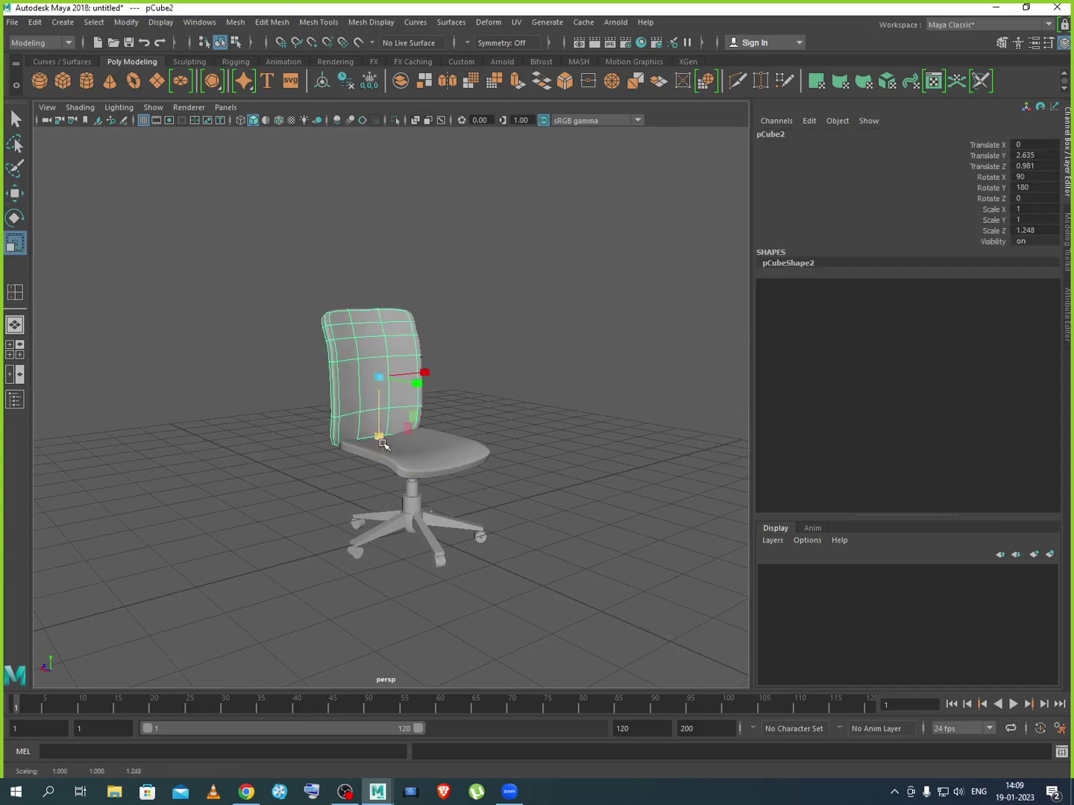
{"action": "key", "text": "w"}
{"action": "left_click_drag", "start_coordinate": [379, 343], "coordinate": [379, 326]}
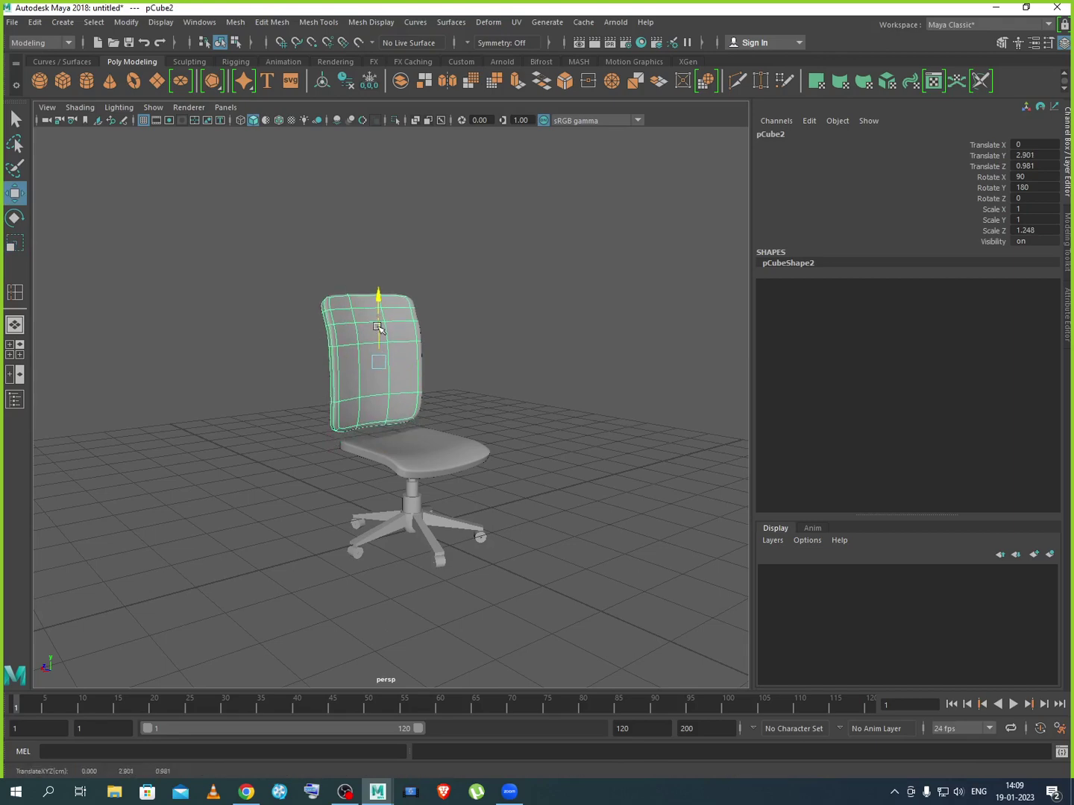
{"action": "left_click", "coordinate": [484, 431]}
{"action": "left_click_drag", "start_coordinate": [485, 433], "coordinate": [391, 441], "text": "alt"}
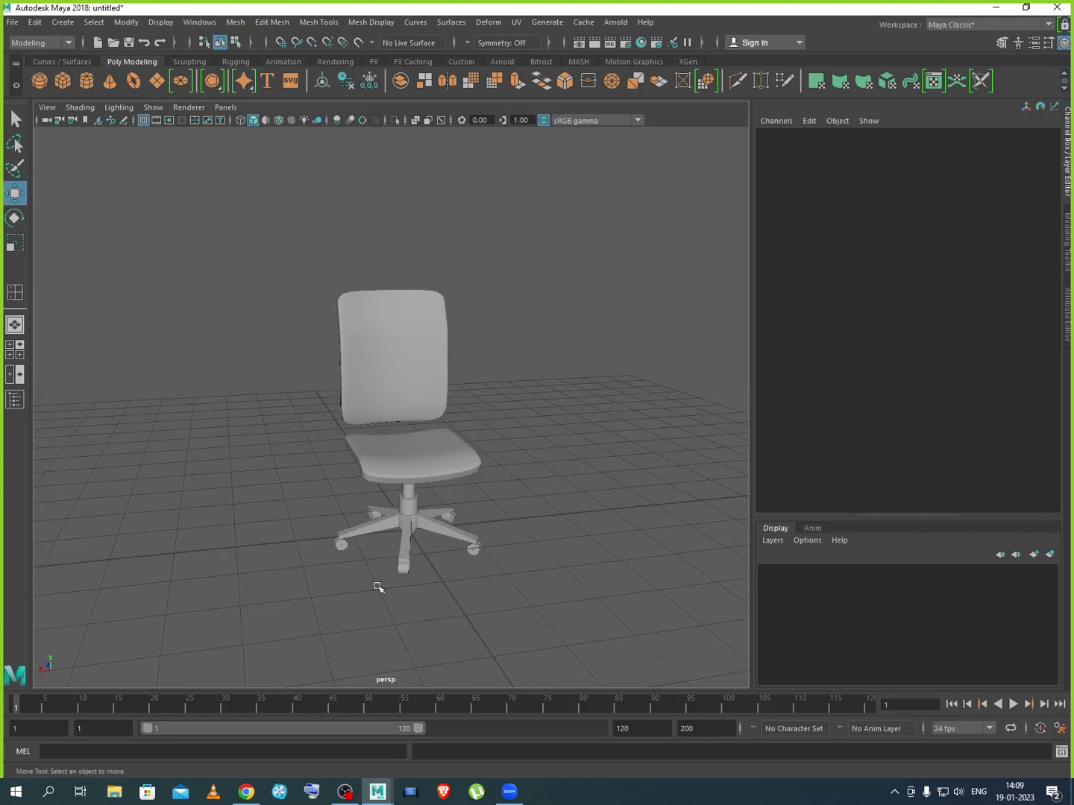
Compare the chair with the reference in Chrome, then return to Maya and examine the seat and backrest from the front and side
{"action": "left_click", "coordinate": [246, 792]}
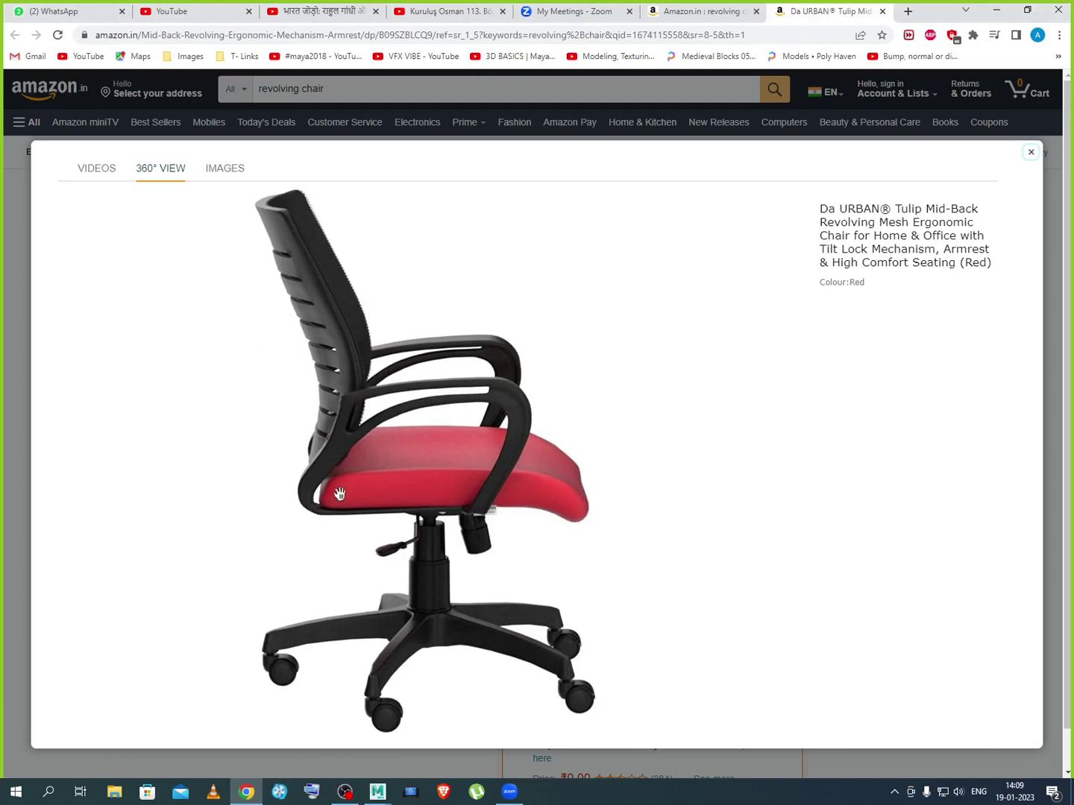
{"action": "mouse_move", "coordinate": [376, 796]}
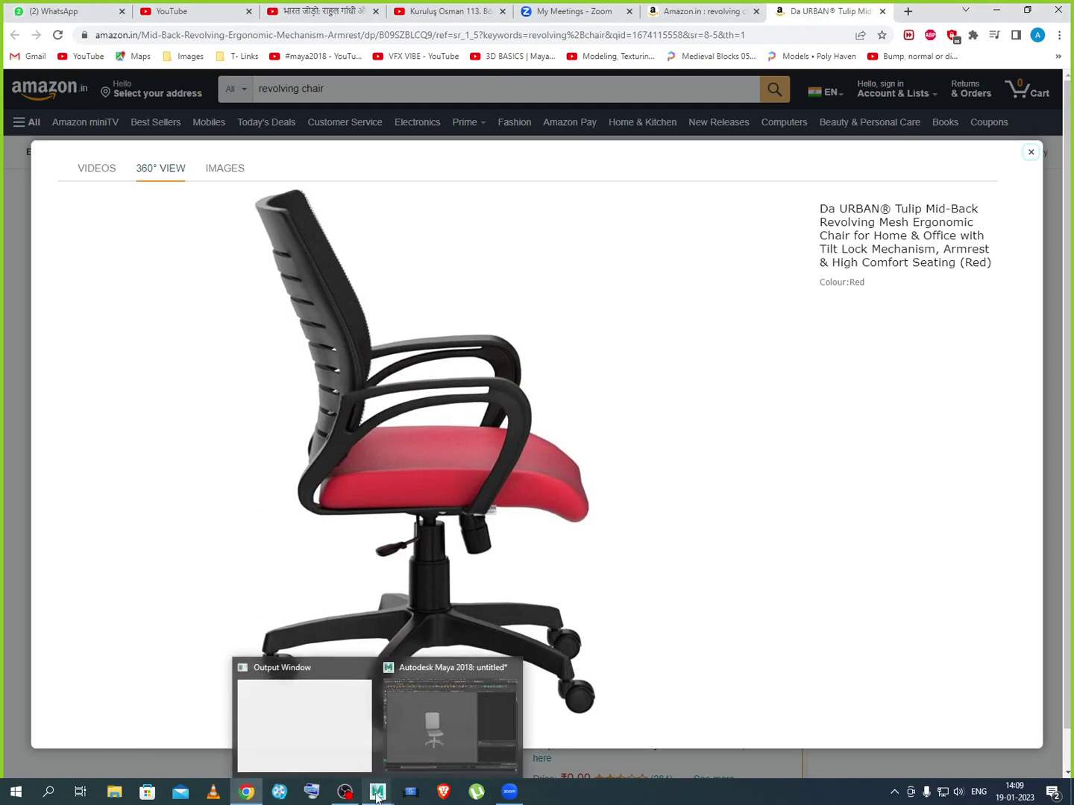
{"action": "left_click", "coordinate": [463, 757]}
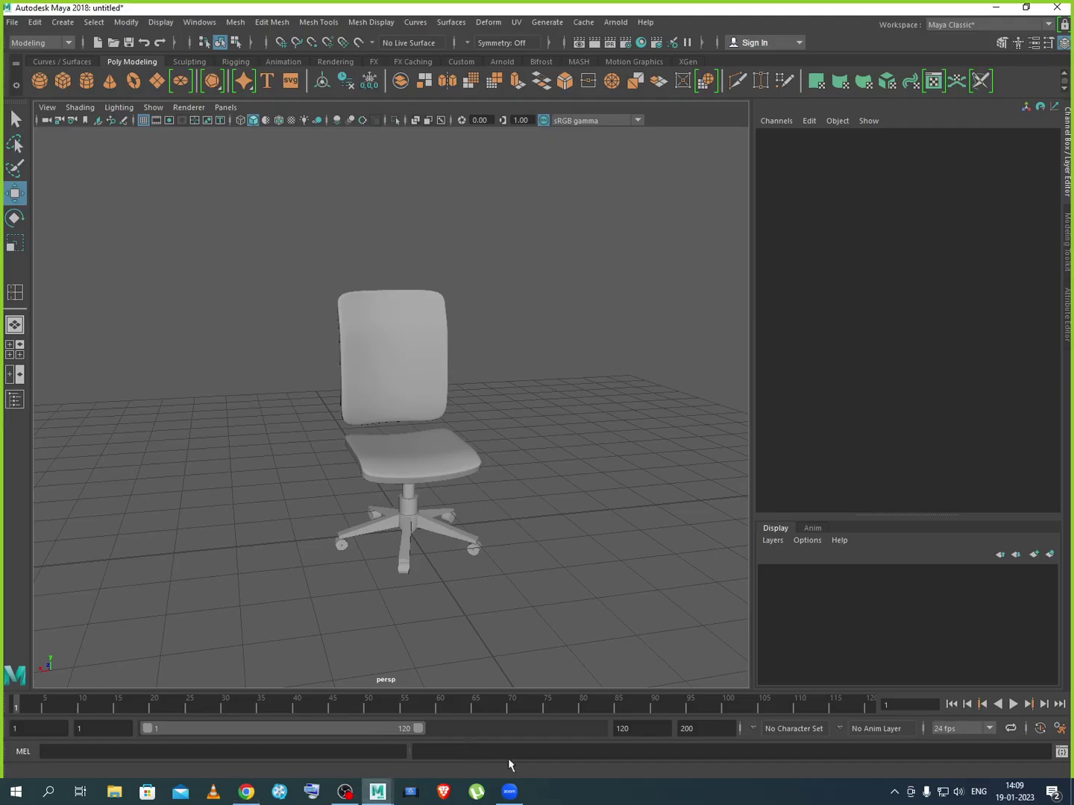
{"action": "left_click", "coordinate": [434, 470]}
{"action": "left_click", "coordinate": [186, 358]}
{"action": "left_click", "coordinate": [395, 415]}
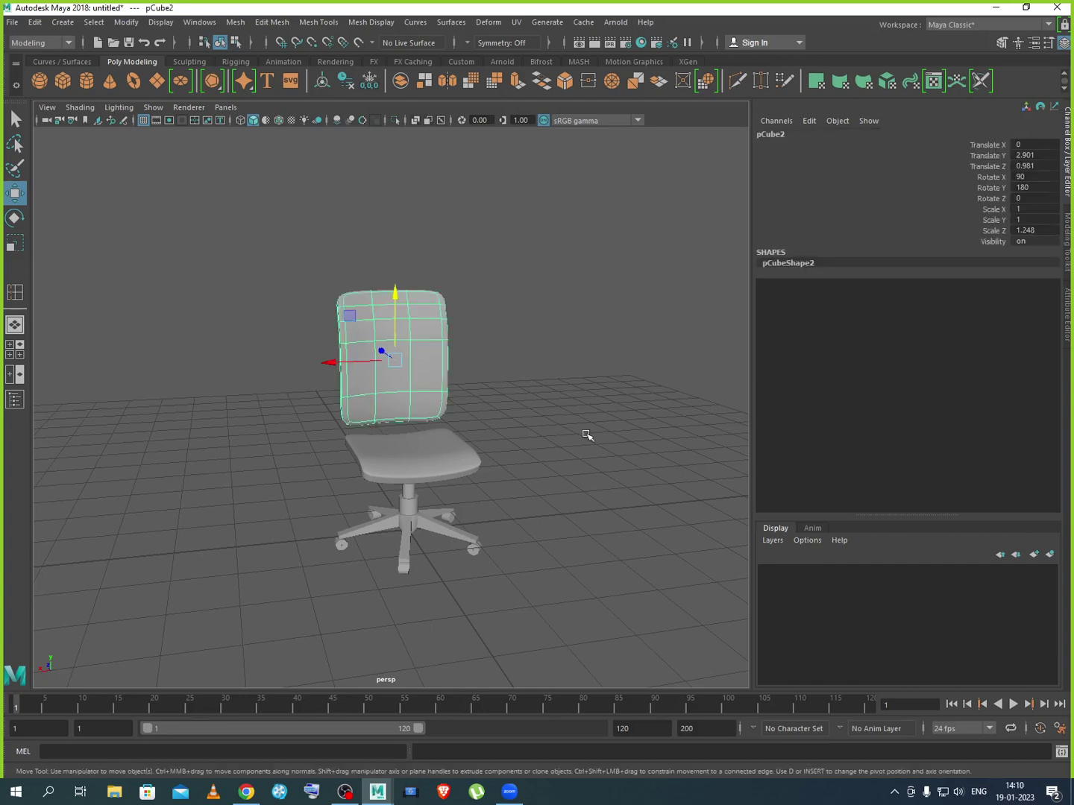
{"action": "left_click", "coordinate": [528, 448]}
{"action": "left_click_drag", "start_coordinate": [489, 470], "coordinate": [538, 480], "text": "alt"}
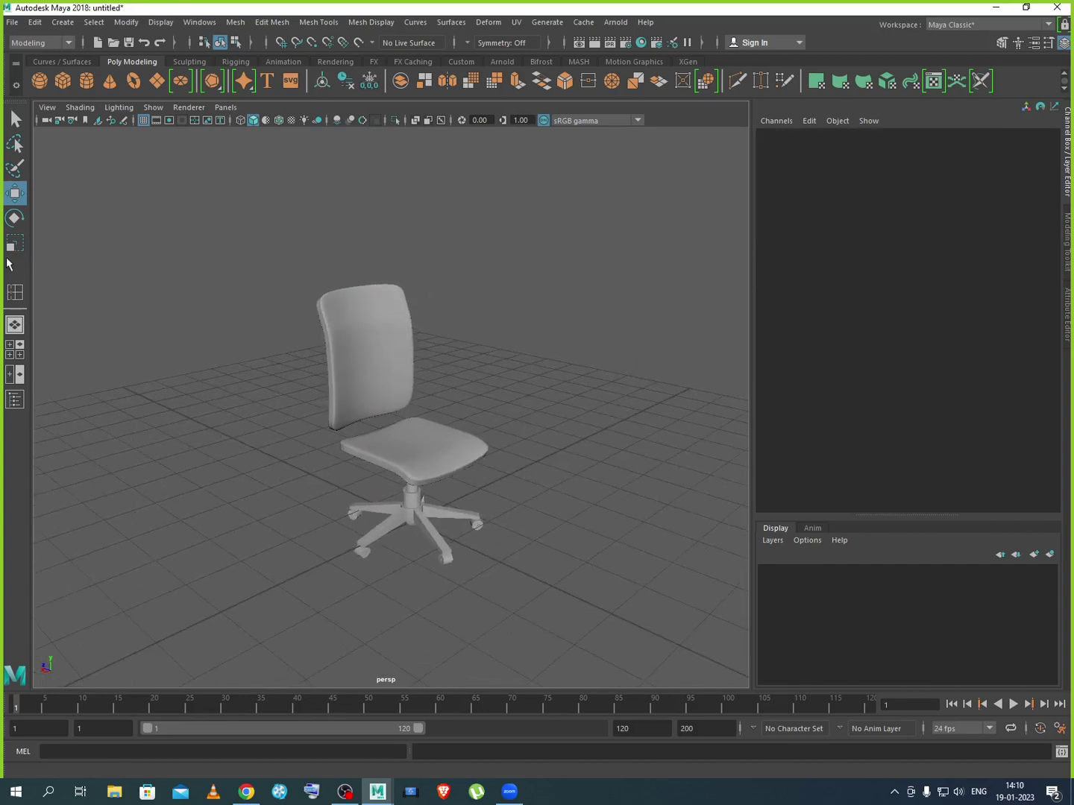
Create a polygon pipe primitive at the origin
{"action": "left_click", "coordinate": [74, 23]}
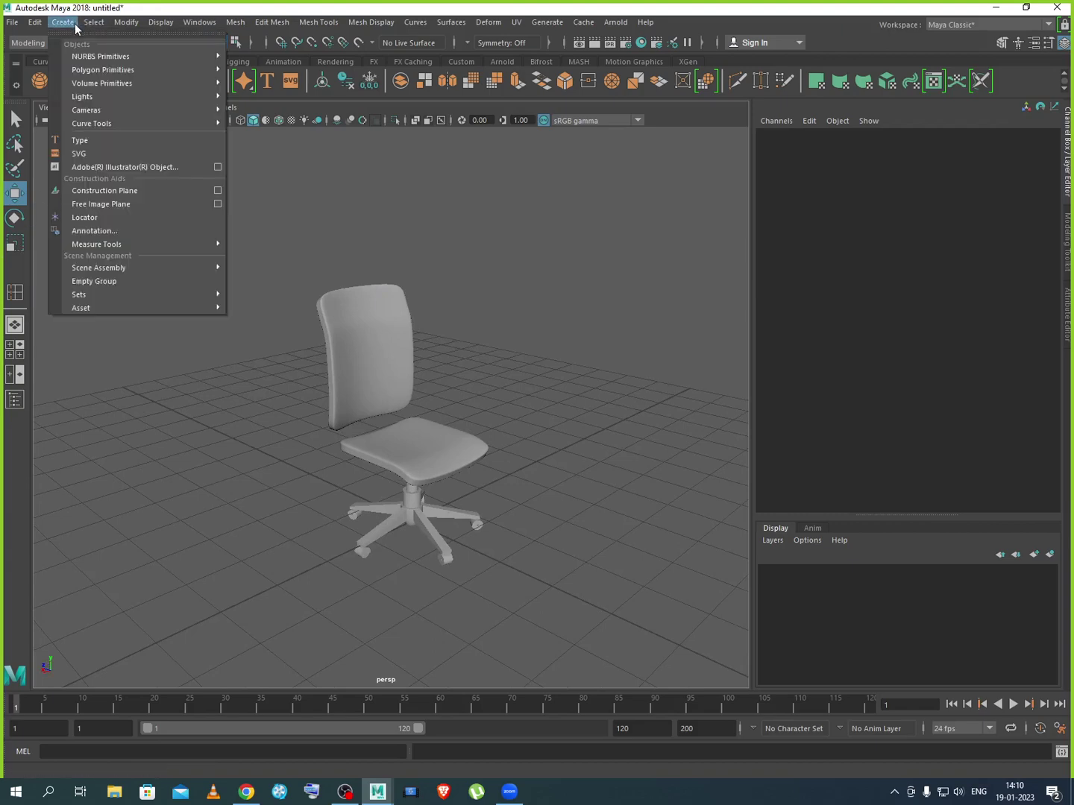
{"action": "mouse_move", "coordinate": [152, 73]}
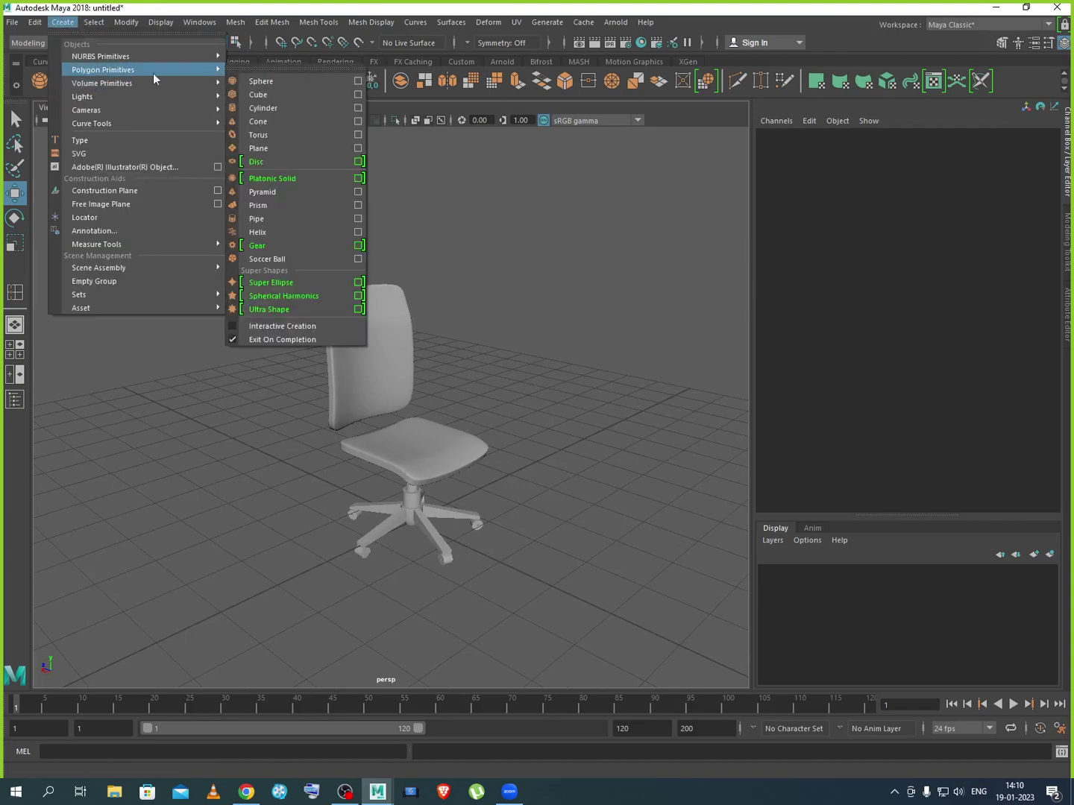
{"action": "left_click", "coordinate": [271, 219]}
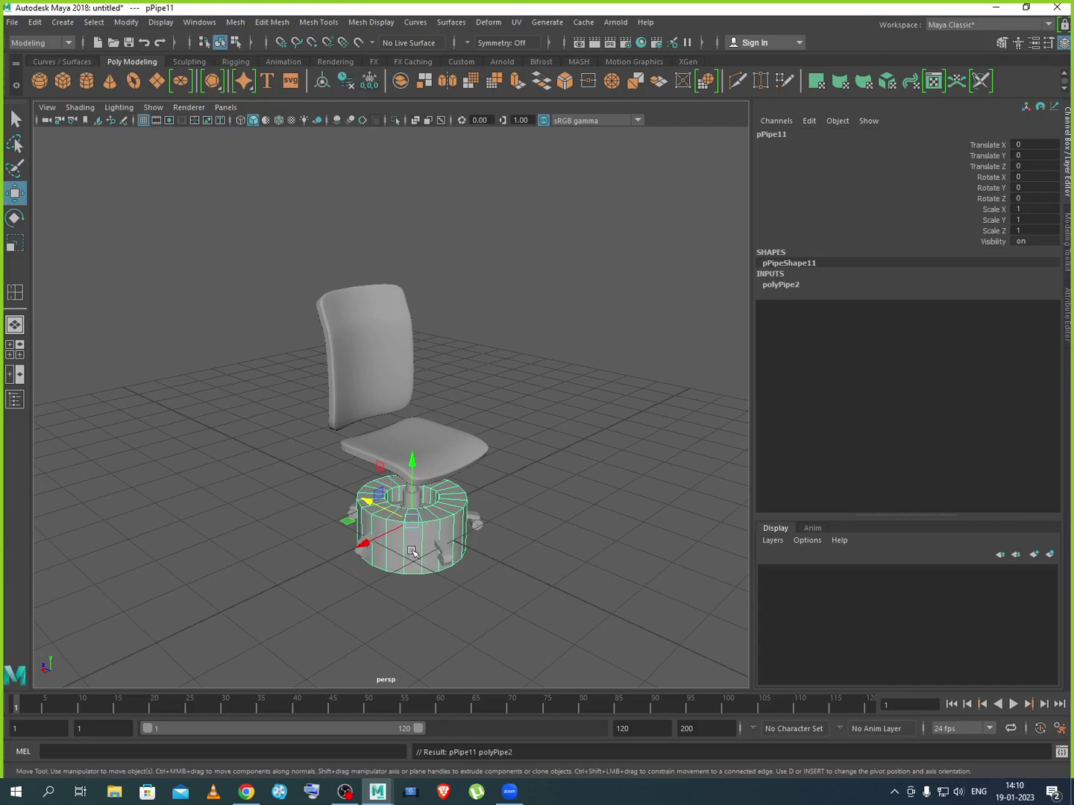
Rotate the new pipe upright by setting its Rotate Z to 90
{"action": "key", "text": "e"}
{"action": "left_click_drag", "start_coordinate": [392, 495], "coordinate": [454, 537]}
{"action": "double_click", "coordinate": [1024, 198]}
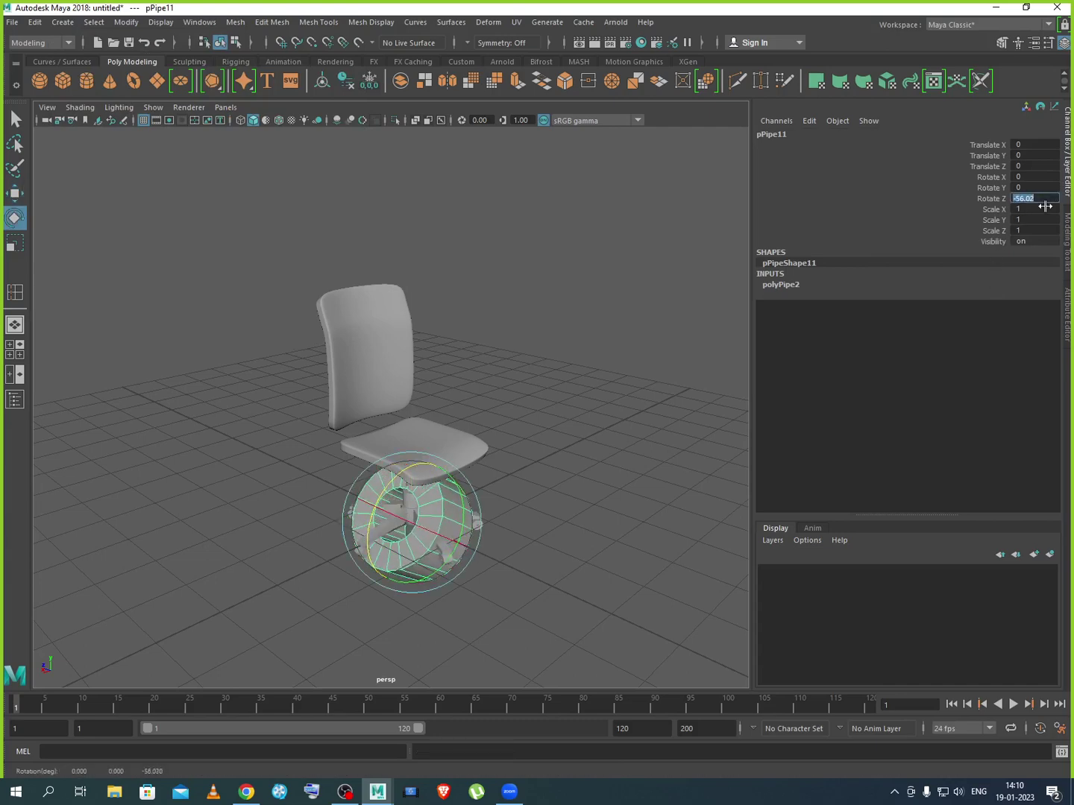
{"action": "key", "text": "Return"}
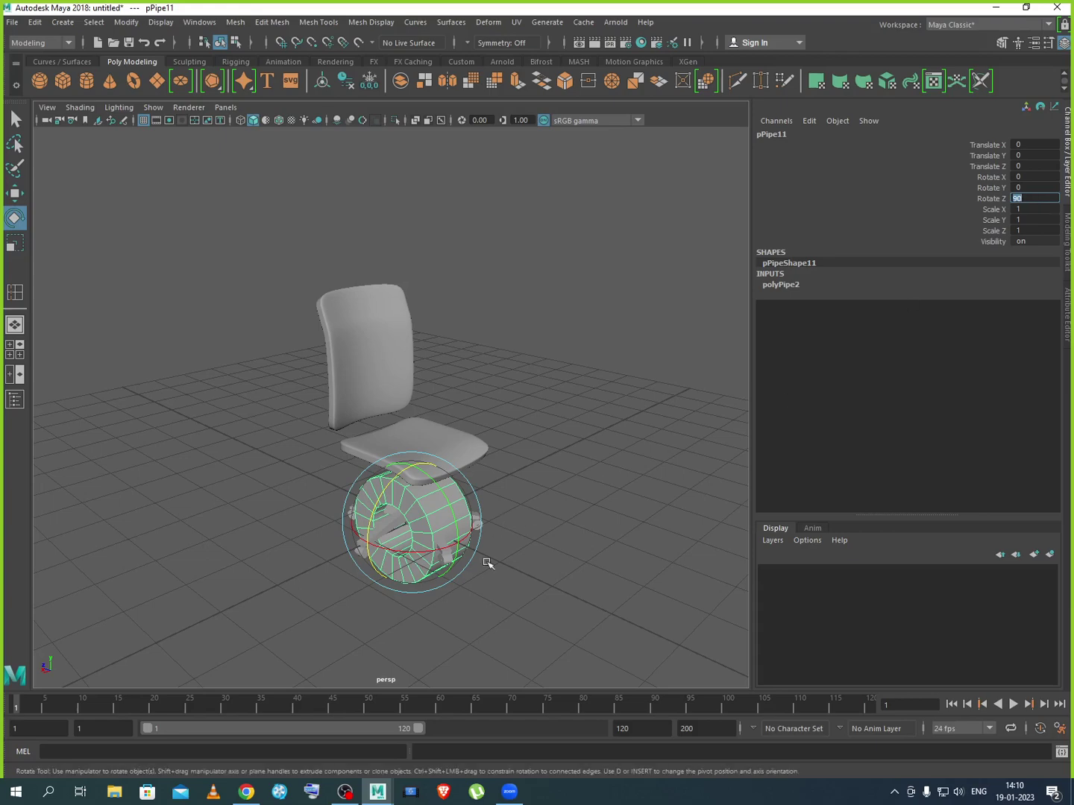
{"action": "left_click", "coordinate": [547, 571]}
{"action": "left_click", "coordinate": [450, 533]}
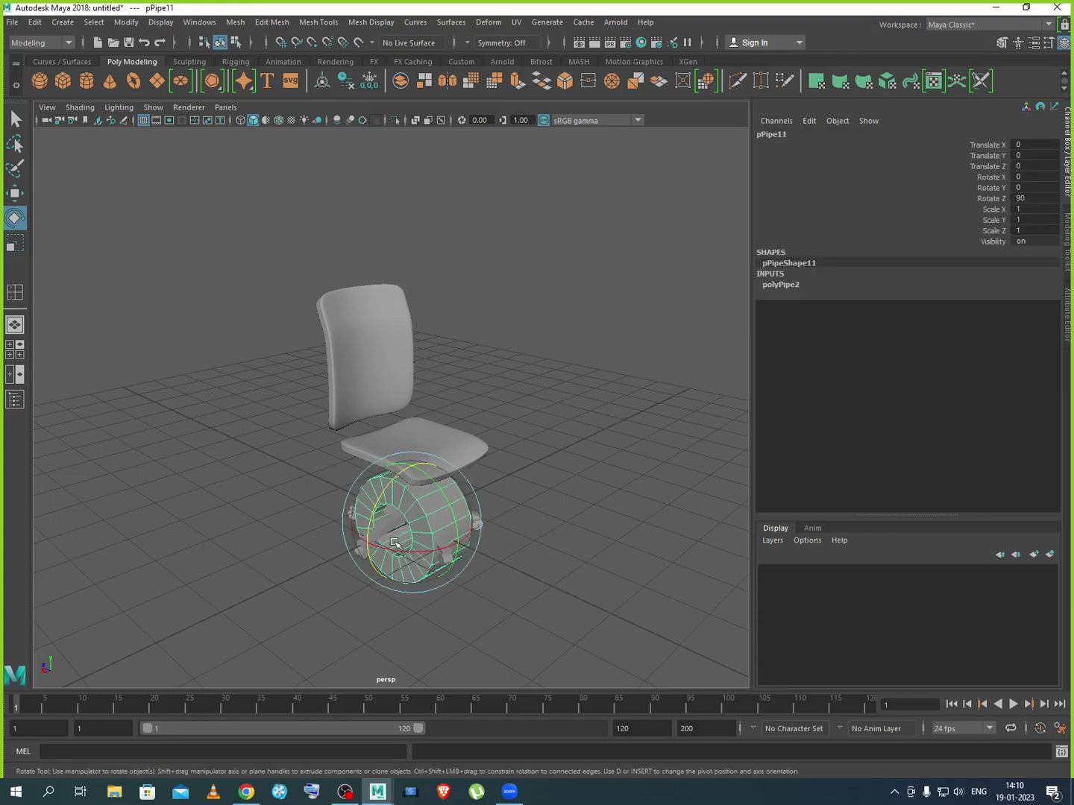
Move the pipe out beside the chair to about 1.755 in Translate X and 2.311 in Translate Y
{"action": "key", "text": "w"}
{"action": "left_click_drag", "start_coordinate": [390, 553], "coordinate": [302, 572]}
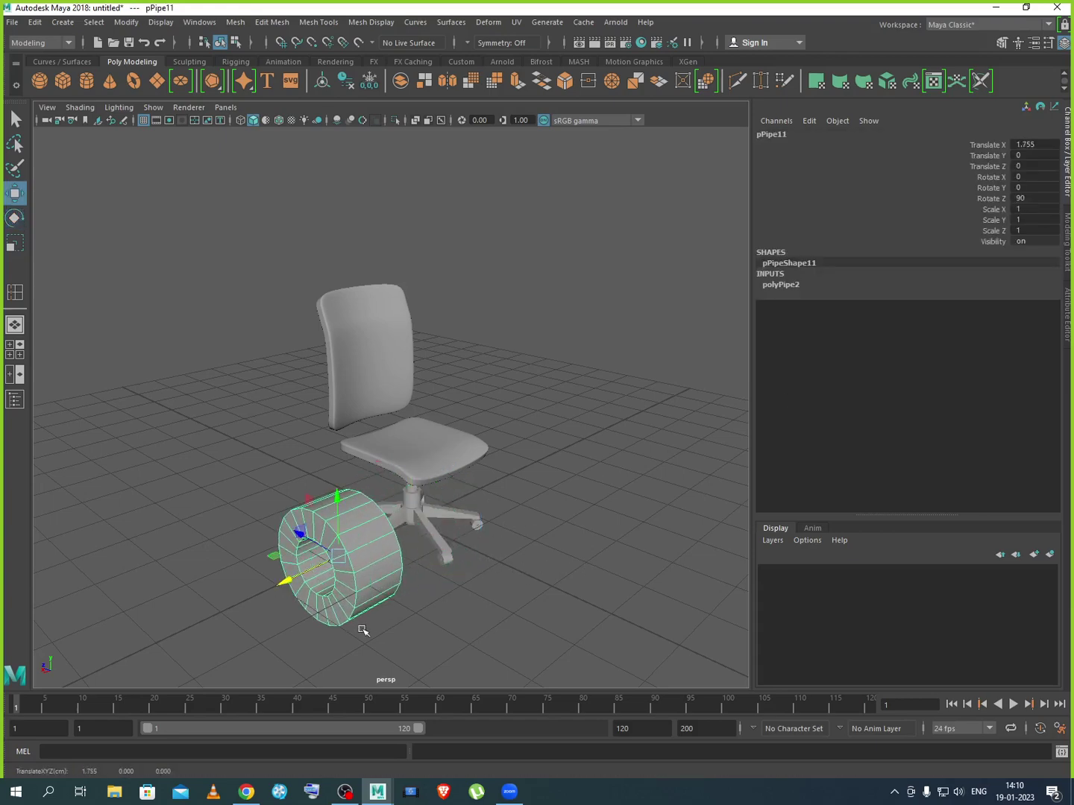
{"action": "left_click_drag", "start_coordinate": [359, 630], "coordinate": [542, 460], "text": "alt"}
Narrow the pipe by trying a height of 0.3 and settling on 0.5
{"action": "left_click", "coordinate": [783, 285]}
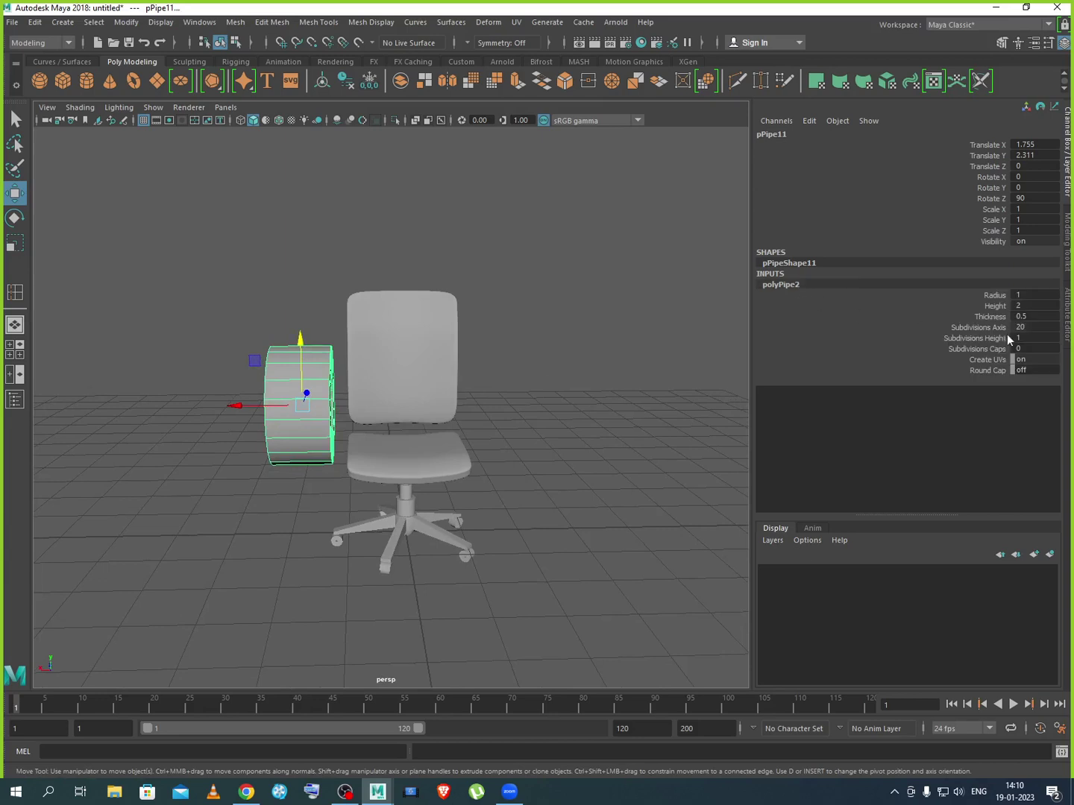
{"action": "double_click", "coordinate": [1033, 305]}
{"action": "key", "text": "Return"}
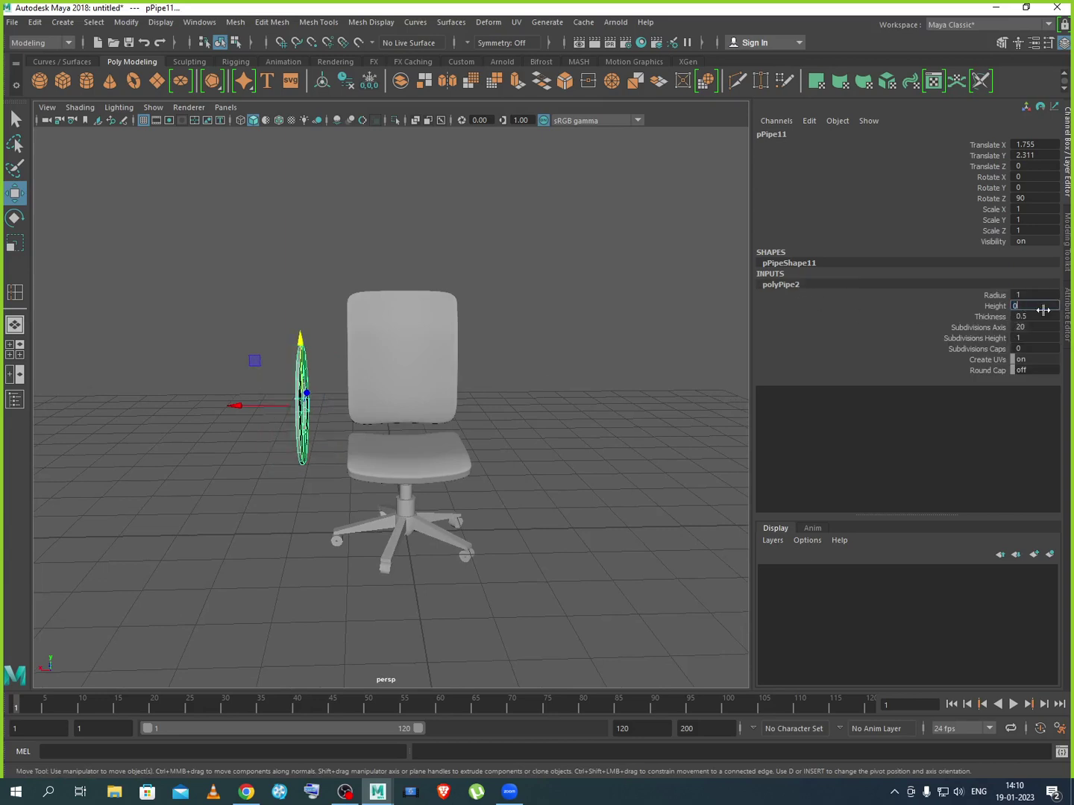
{"action": "type", "text": "0.3"}
{"action": "key", "text": "Return"}
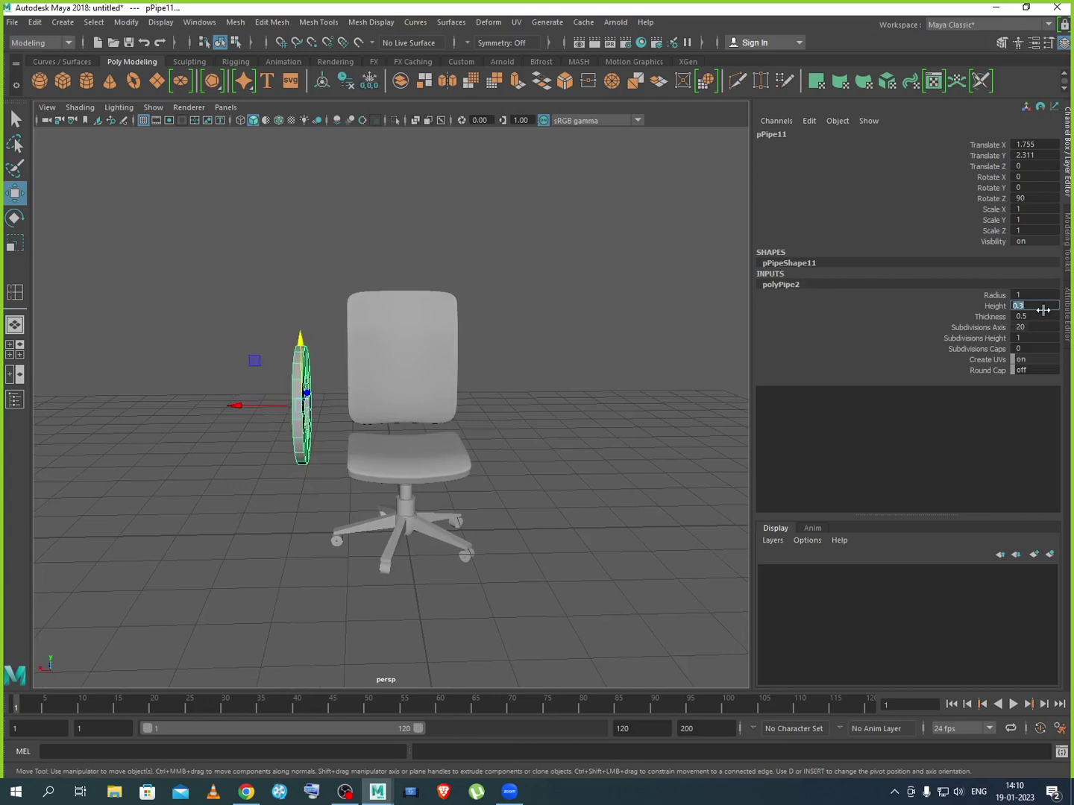
{"action": "type", "text": "0.5"}
{"action": "key", "text": "Return"}
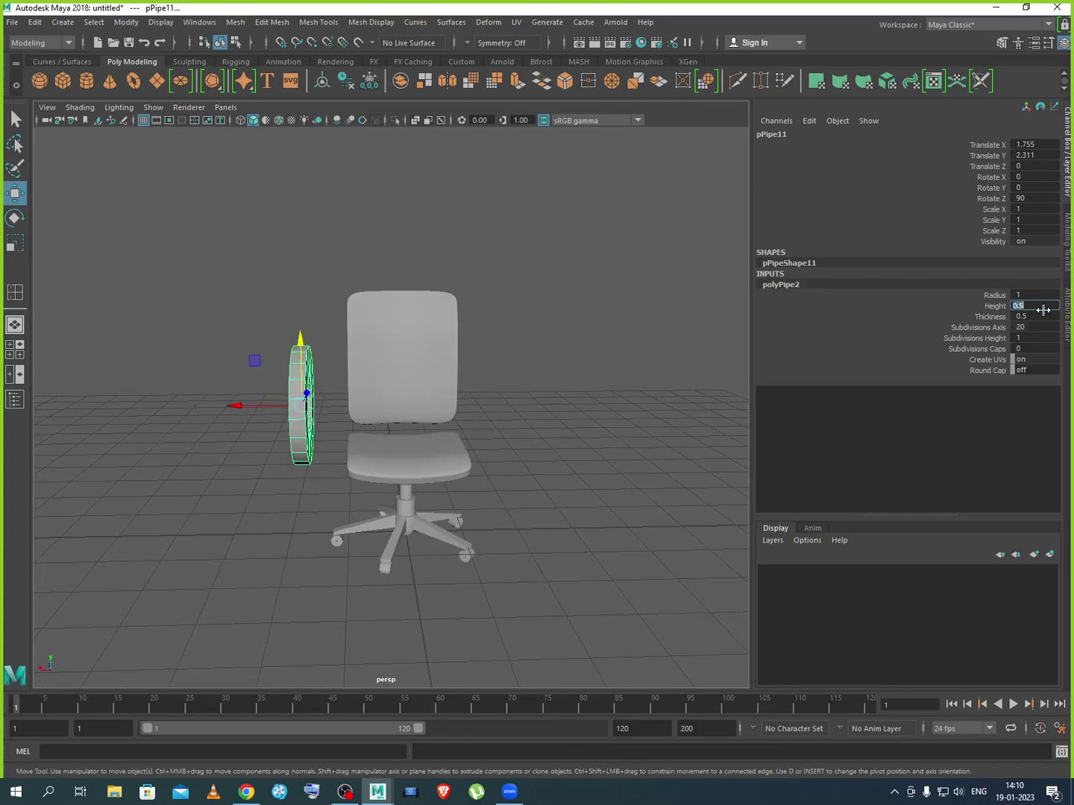
Set the pipe's radius to 0.6 and its thickness to 0.1 to make a thin ring
{"action": "left_click_drag", "start_coordinate": [357, 493], "coordinate": [280, 427], "text": "alt"}
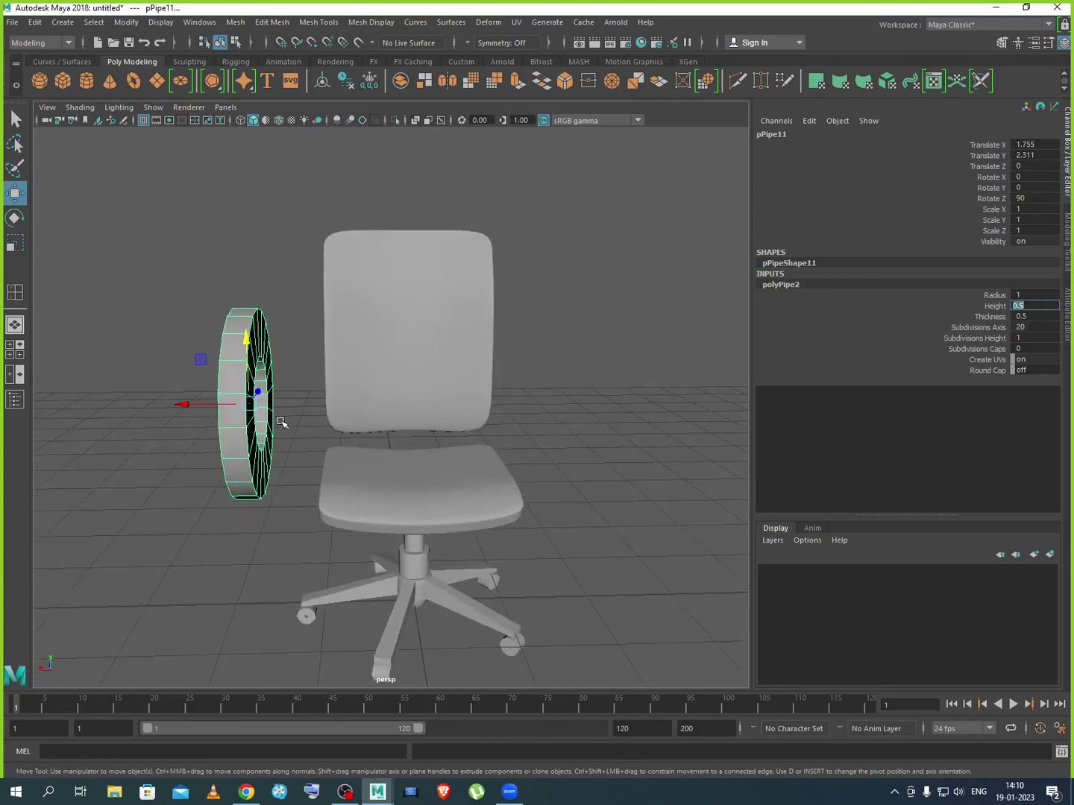
{"action": "right_click_drag", "start_coordinate": [294, 448], "coordinate": [426, 489], "text": "alt"}
{"action": "left_click_drag", "start_coordinate": [426, 489], "coordinate": [480, 522], "text": "alt"}
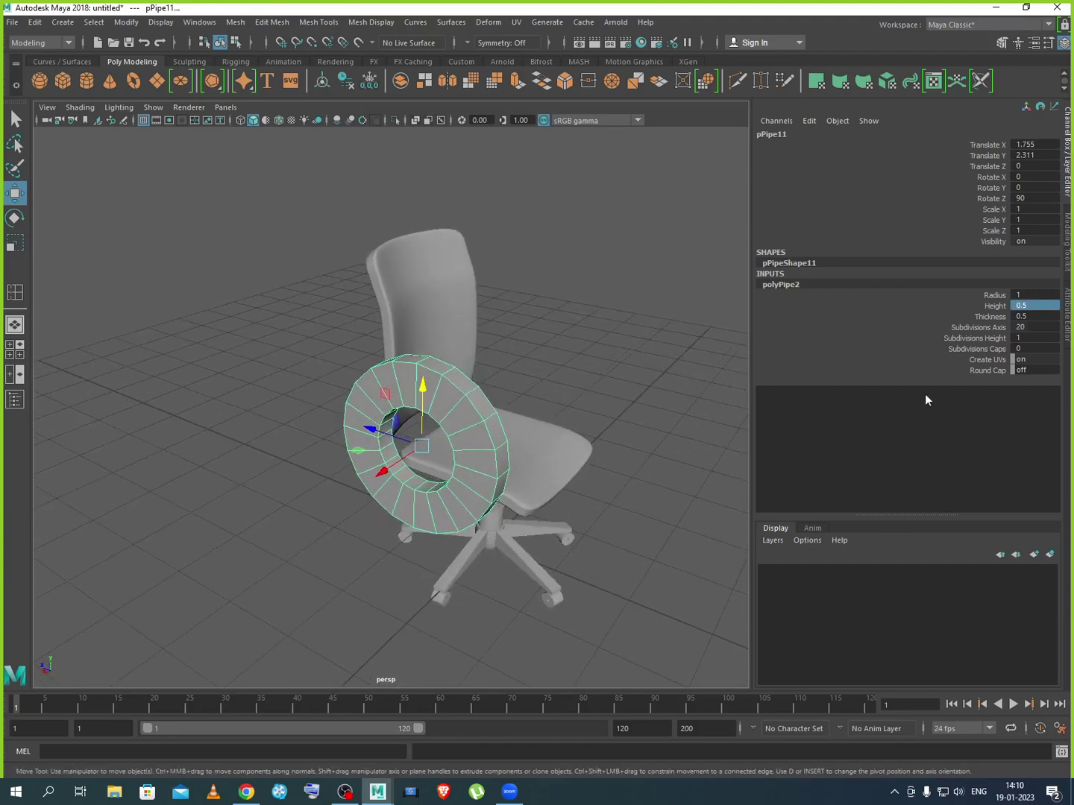
{"action": "double_click", "coordinate": [1036, 296]}
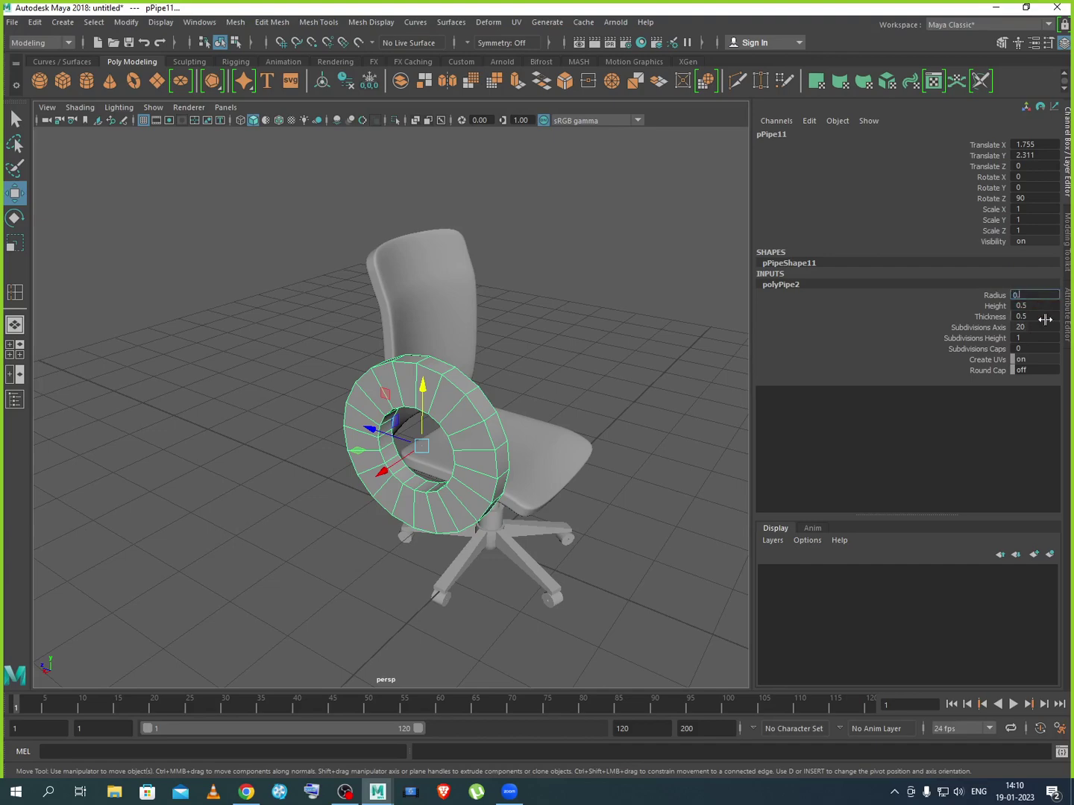
{"action": "type", "text": "0.6"}
{"action": "key", "text": "Return"}
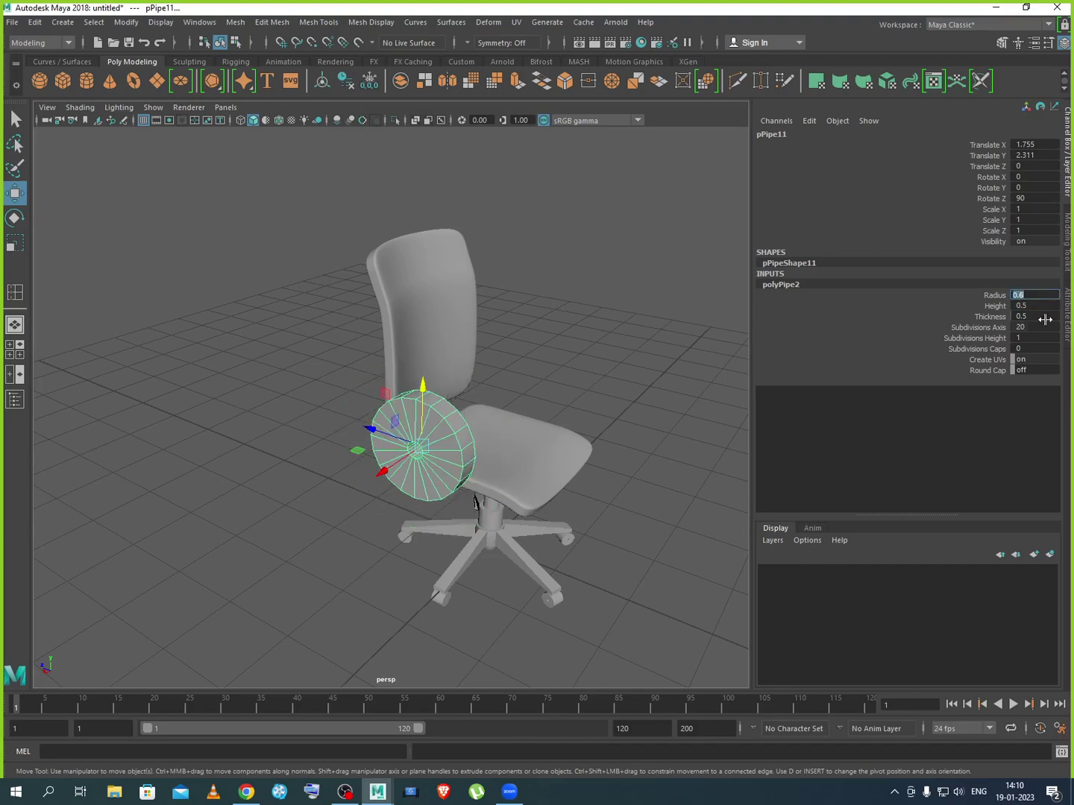
{"action": "double_click", "coordinate": [1041, 317]}
{"action": "type", "text": "0.1"}
{"action": "key", "text": "Return"}
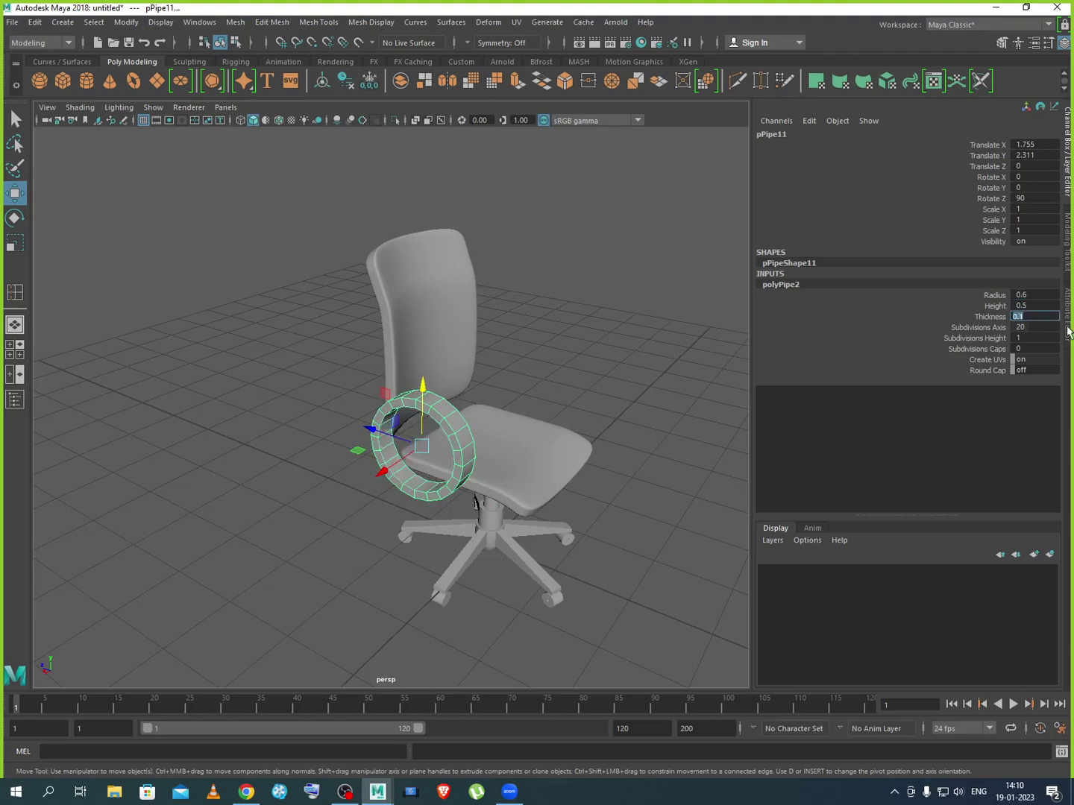
Move the ring to about 1.094 in Translate X and 2.042 in Translate Y, and set its radius to 1
{"action": "left_click_drag", "start_coordinate": [619, 460], "coordinate": [396, 446], "text": "alt"}
{"action": "left_click_drag", "start_coordinate": [453, 383], "coordinate": [604, 523]}
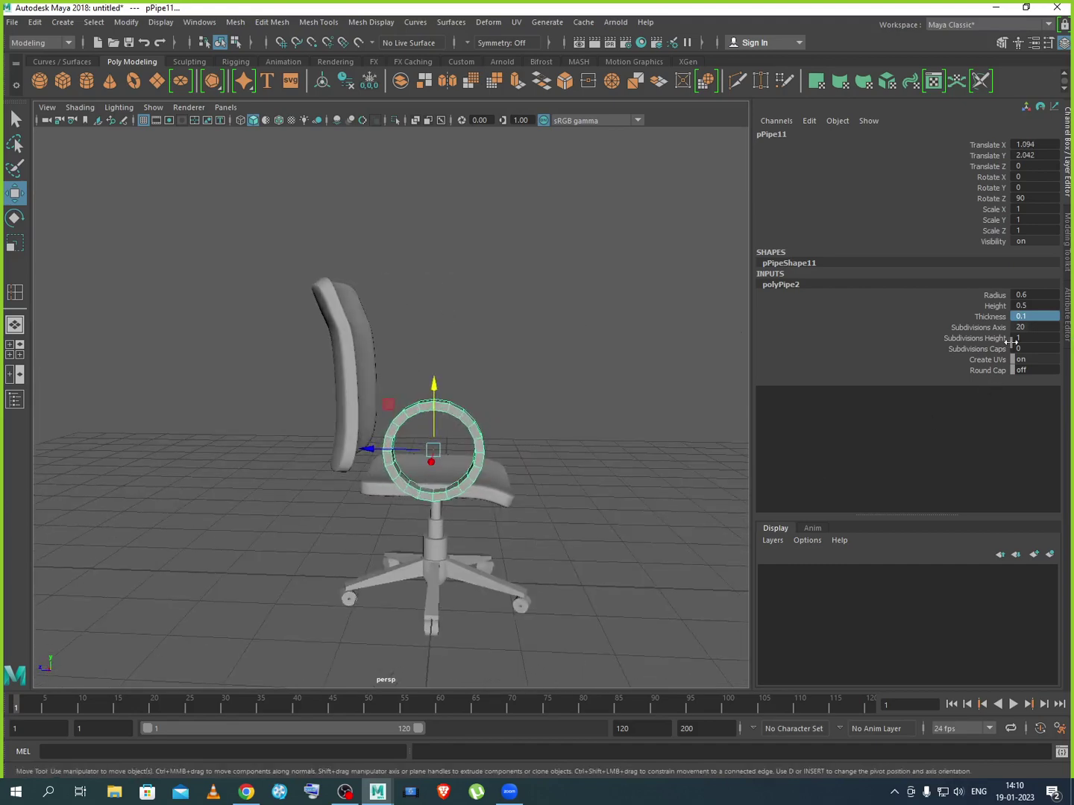
{"action": "double_click", "coordinate": [1034, 294]}
{"action": "type", "text": "1"}
{"action": "key", "text": "Return"}
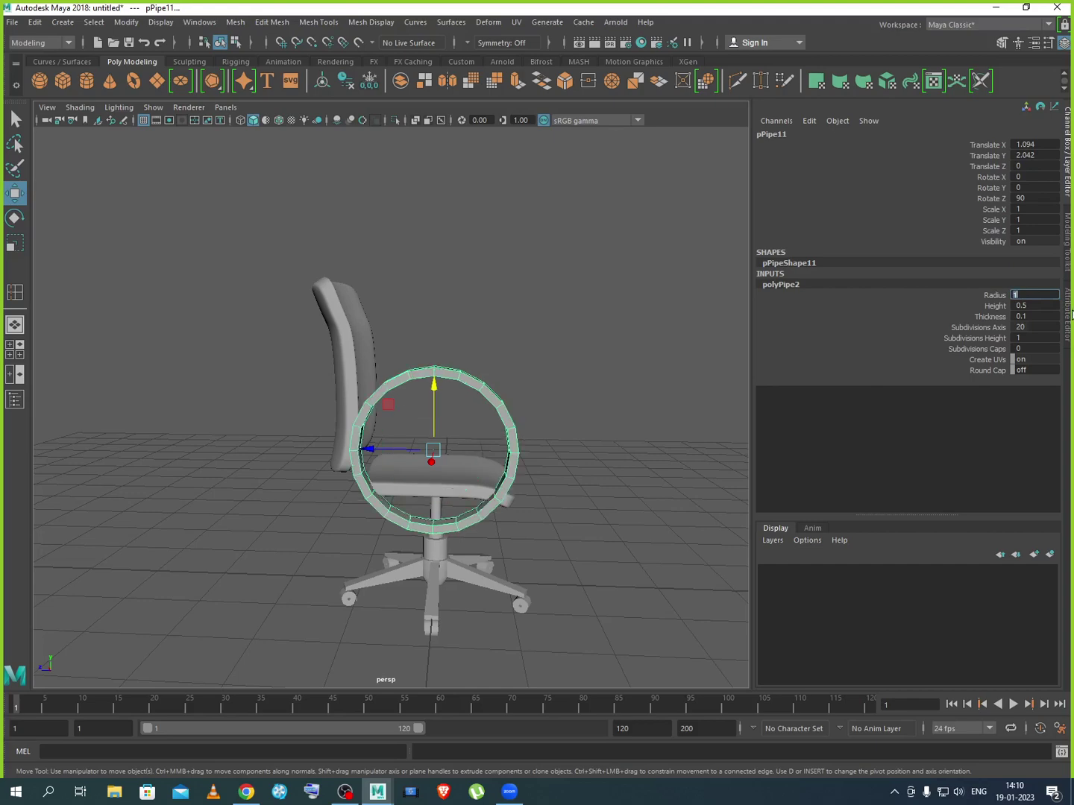
Set the ring's radius to 0.9 and lower it around the seat's side to about 1.728 in Translate Y
{"action": "left_click_drag", "start_coordinate": [647, 419], "coordinate": [359, 503], "text": "alt"}
{"action": "double_click", "coordinate": [1031, 295]}
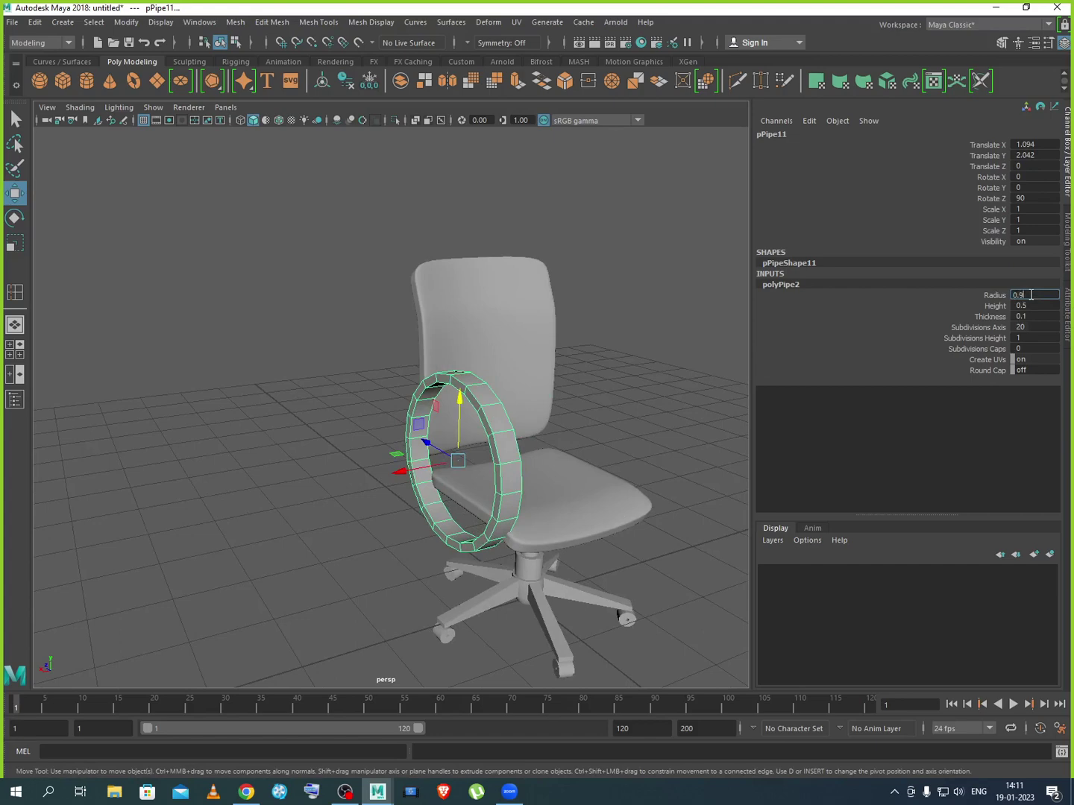
{"action": "key", "text": "Return"}
{"action": "left_click_drag", "start_coordinate": [602, 501], "coordinate": [623, 522], "text": "alt"}
{"action": "left_click_drag", "start_coordinate": [433, 405], "coordinate": [427, 431]}
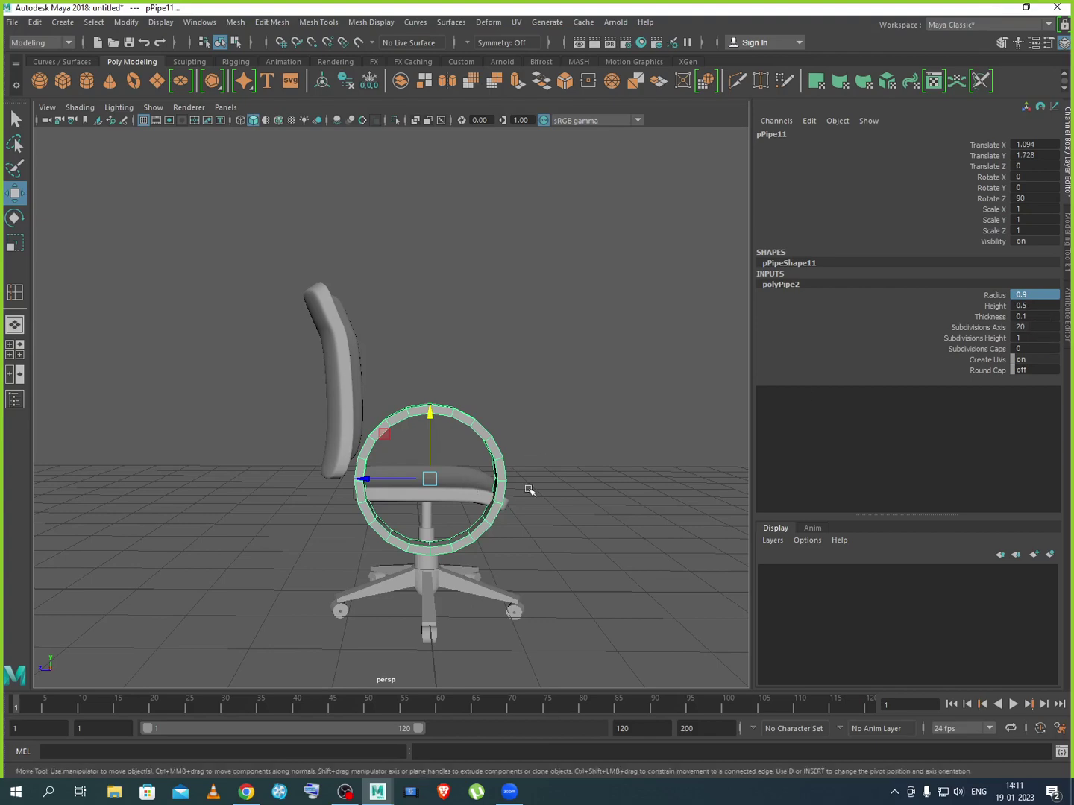
{"action": "mouse_move", "coordinate": [528, 491]}
{"action": "left_mouse_down", "text": "alt"}
{"action": "mouse_move", "coordinate": [548, 496]}
{"action": "mouse_move", "coordinate": [453, 508]}
{"action": "mouse_move", "coordinate": [537, 511]}
{"action": "left_mouse_up", "text": "alt"}
{"action": "right_click_drag", "start_coordinate": [537, 510], "coordinate": [484, 493], "text": "alt"}
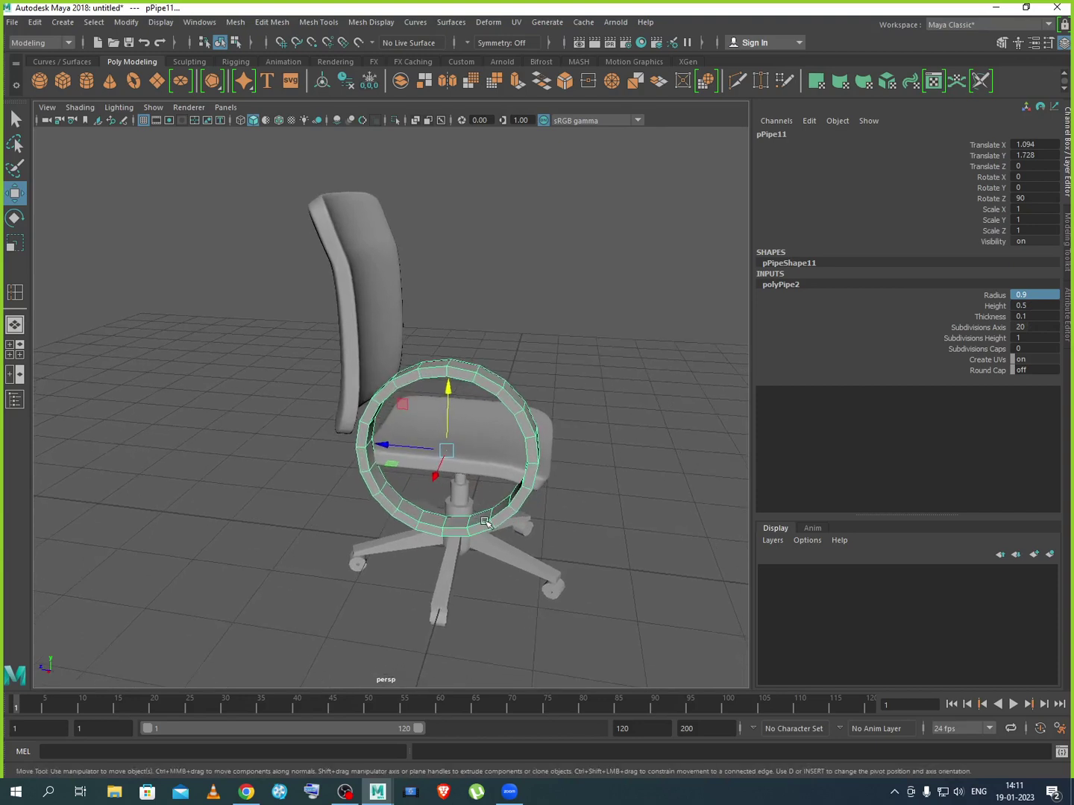
{"action": "double_click", "coordinate": [1034, 327]}
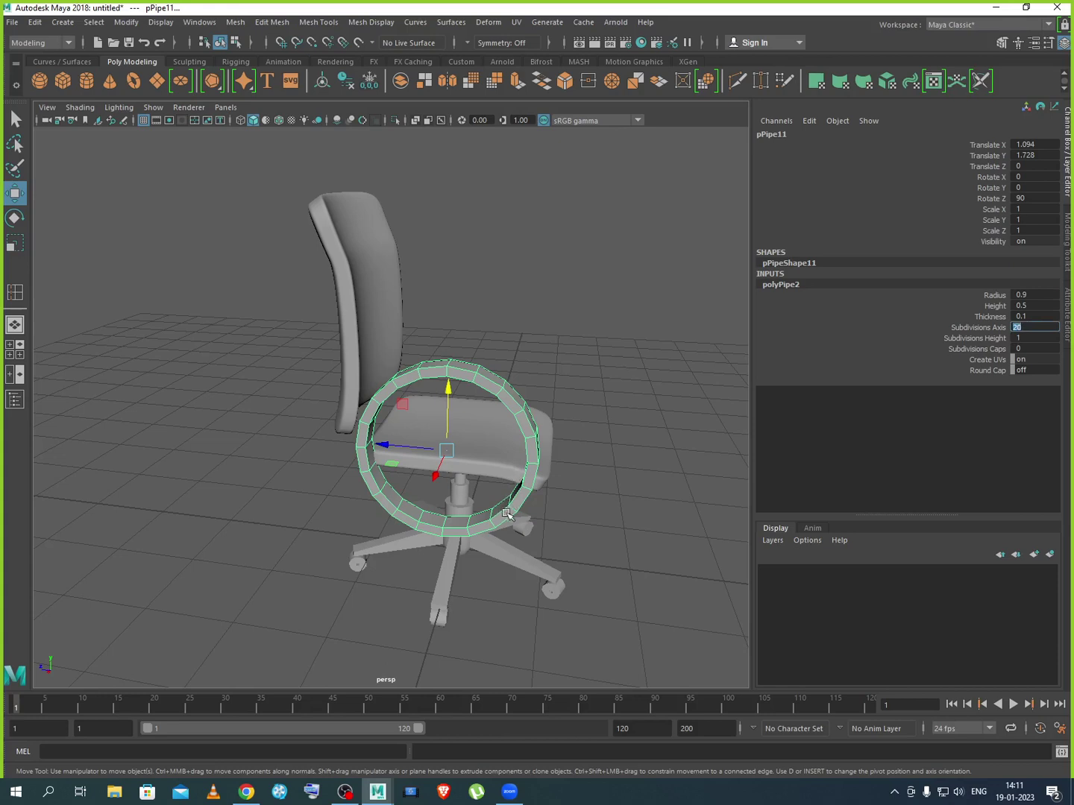
{"action": "left_click", "coordinate": [560, 513]}
{"action": "left_click", "coordinate": [534, 469]}
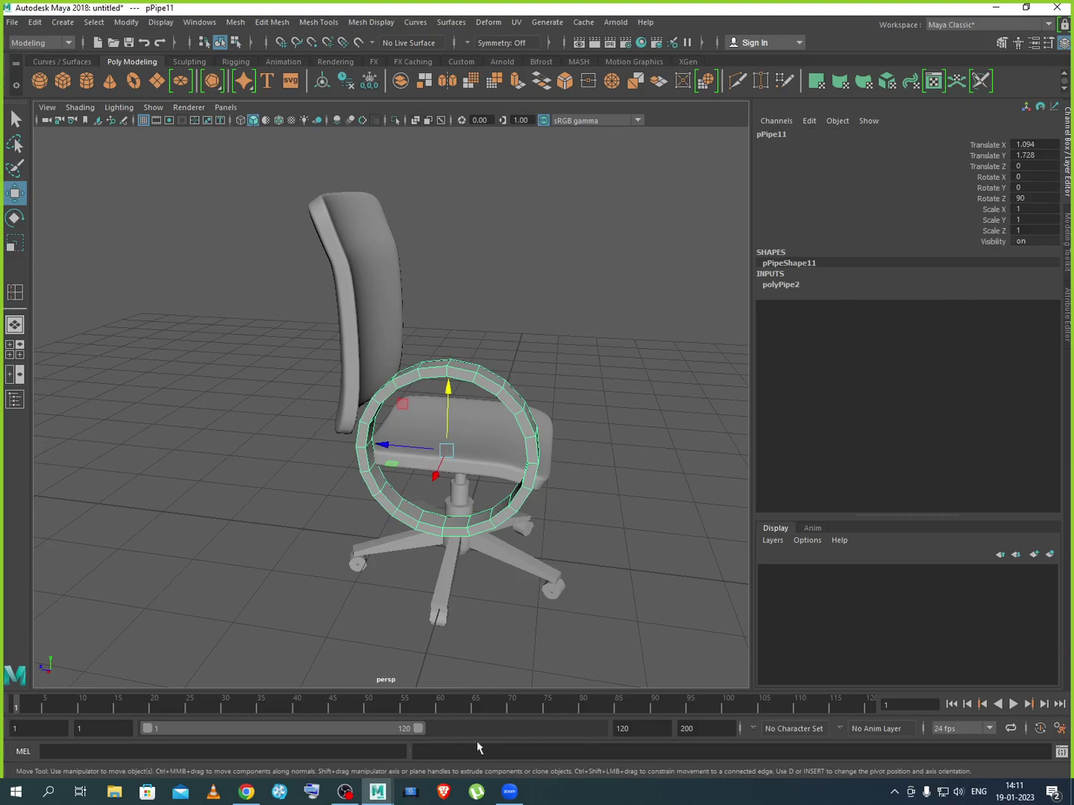
{"action": "left_click", "coordinate": [508, 792]}
{"action": "left_click", "coordinate": [507, 792]}
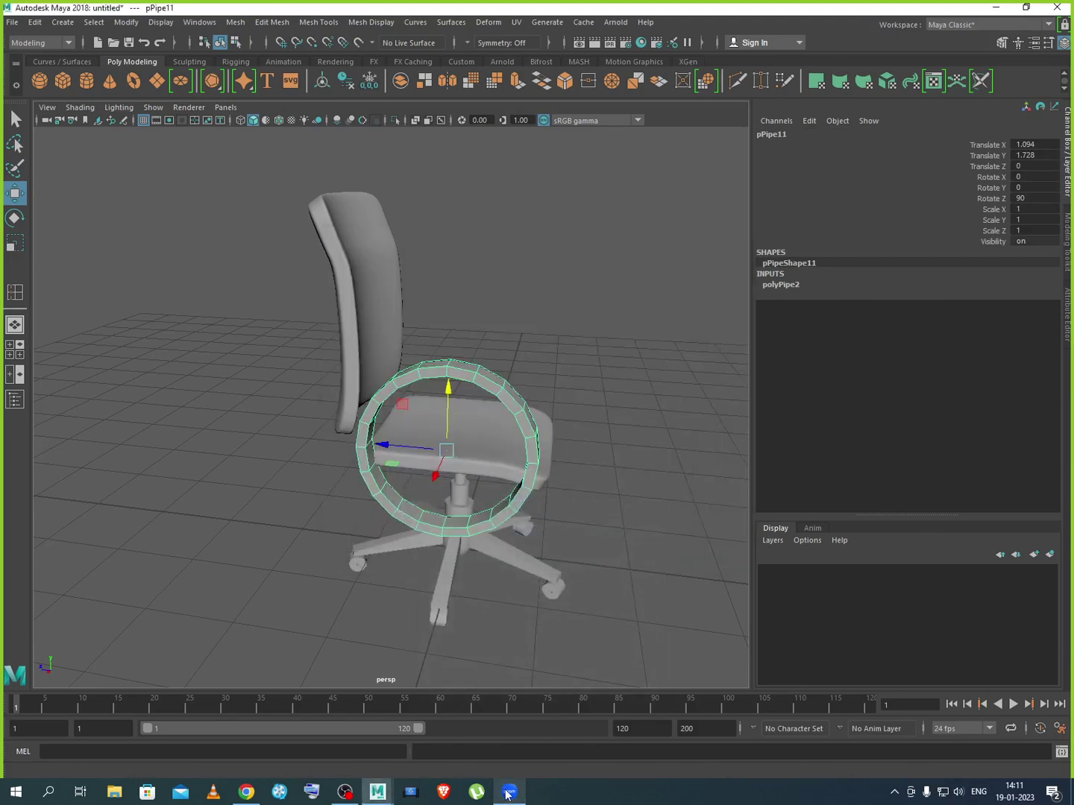
{"action": "left_click", "coordinate": [537, 475]}
{"action": "left_click", "coordinate": [537, 473]}
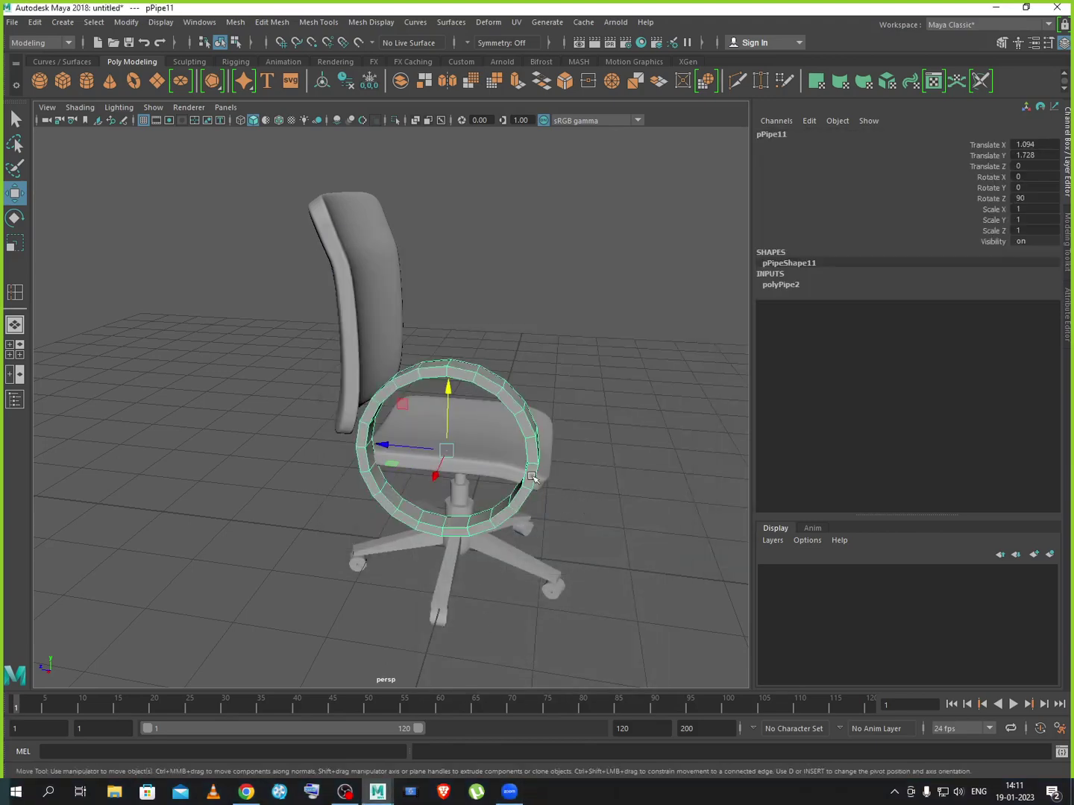
Examine the ring's width and fit against the seat's edge from the front and the side
{"action": "left_click_drag", "start_coordinate": [571, 578], "coordinate": [440, 567], "text": "alt"}
{"action": "scroll", "coordinate": [412, 447], "scroll_direction": "up", "scroll_amount": 5}
{"action": "middle_click_drag", "start_coordinate": [414, 486], "coordinate": [392, 471], "text": "alt"}
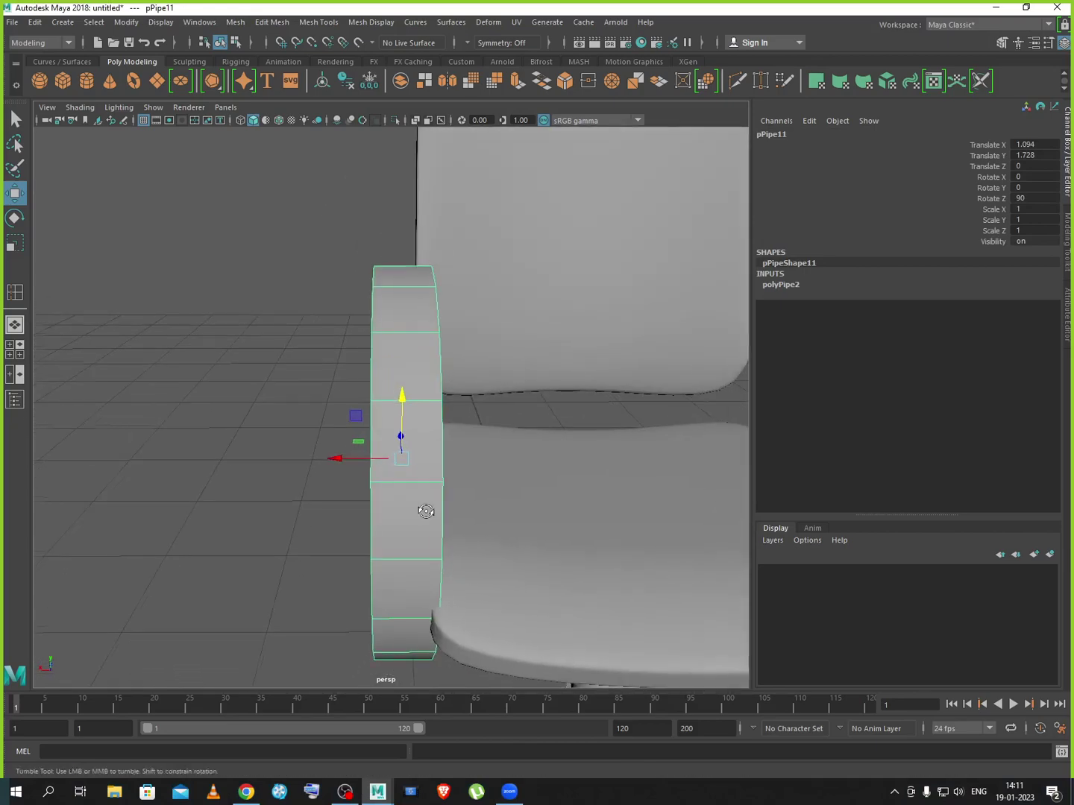
{"action": "left_click_drag", "start_coordinate": [425, 507], "coordinate": [581, 507], "text": "alt"}
{"action": "scroll", "coordinate": [421, 506], "scroll_direction": "down", "scroll_amount": 3}
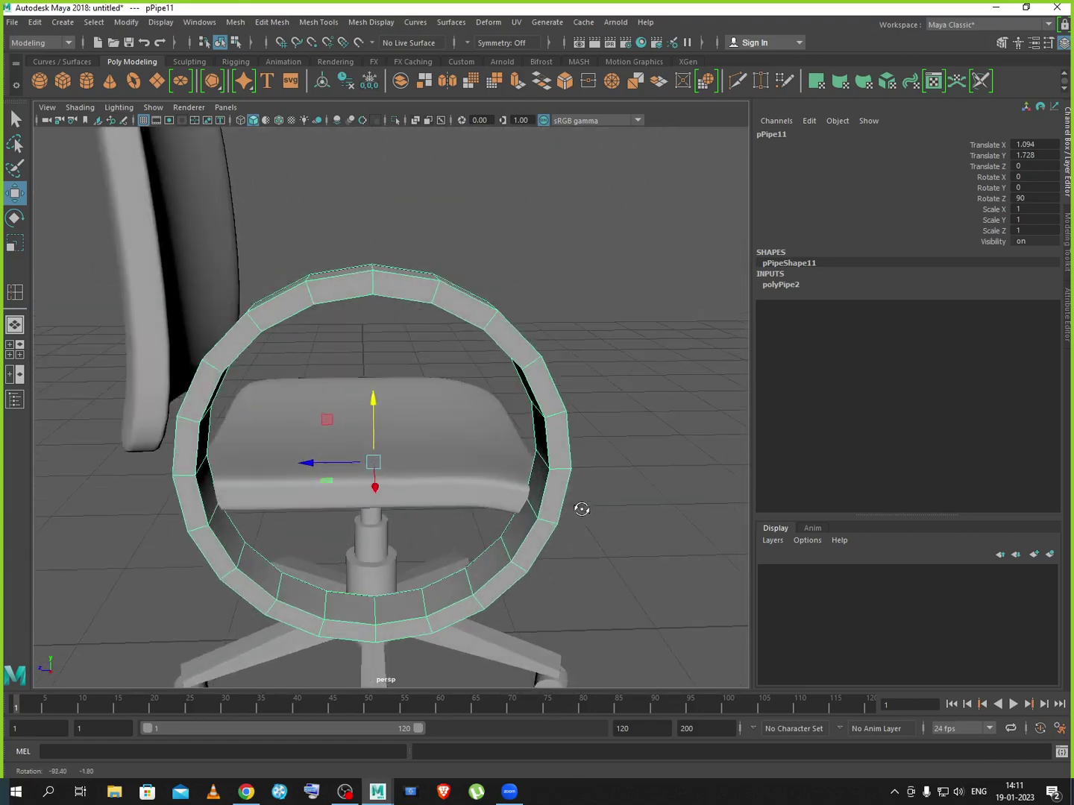
Set the pipe's axis subdivisions to 8
{"action": "left_click", "coordinate": [797, 284]}
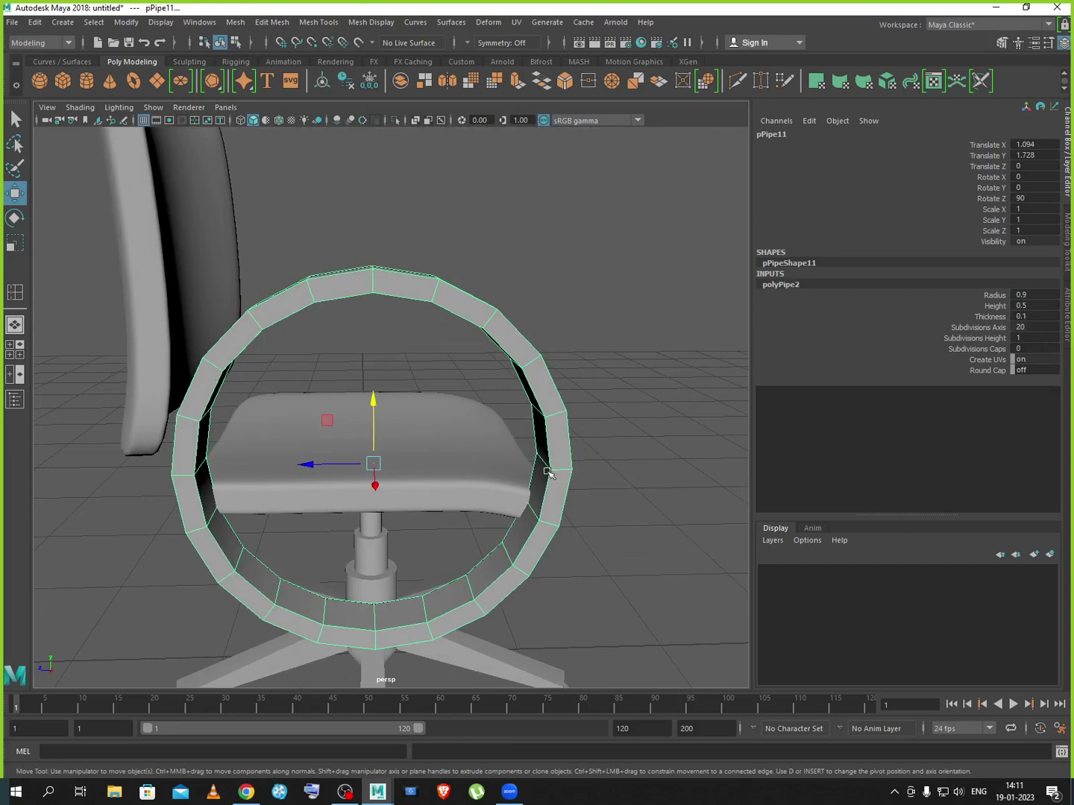
{"action": "double_click", "coordinate": [1033, 328]}
{"action": "type", "text": "5"}
{"action": "key", "text": "Return"}
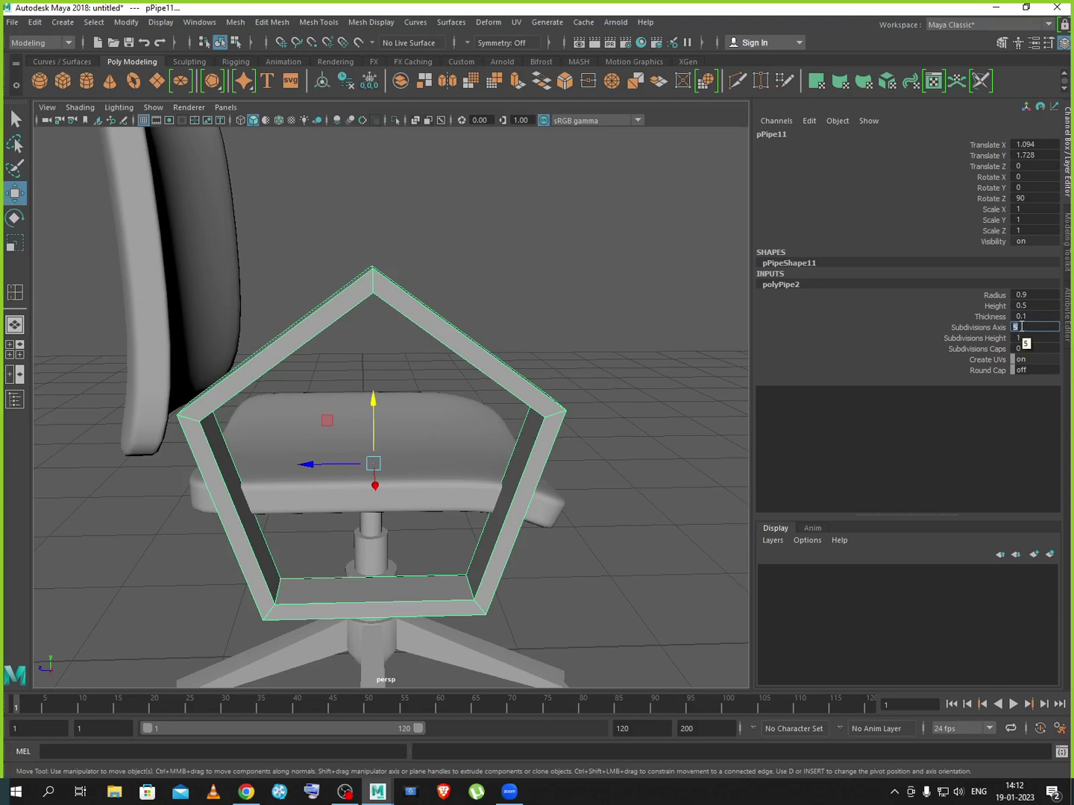
{"action": "key", "text": "Return"}
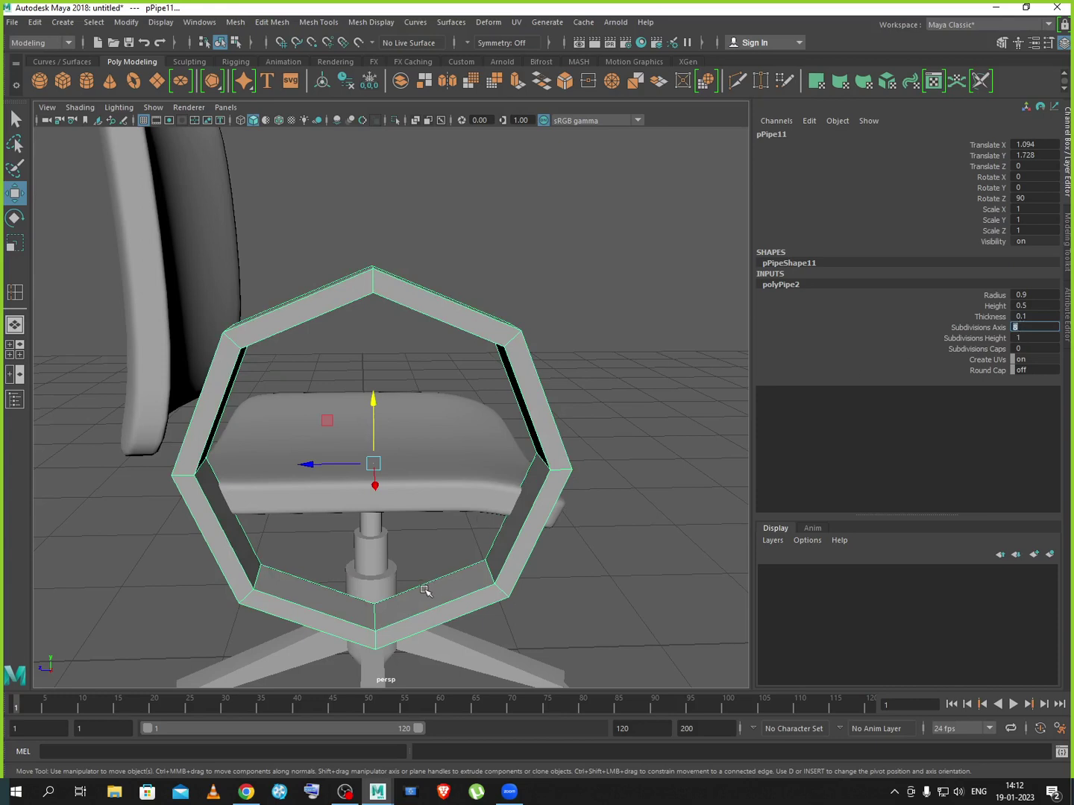
Raise the pipe's lowest vertices until its bottom side is flat
{"action": "right_click_drag", "start_coordinate": [534, 404], "coordinate": [469, 408]}
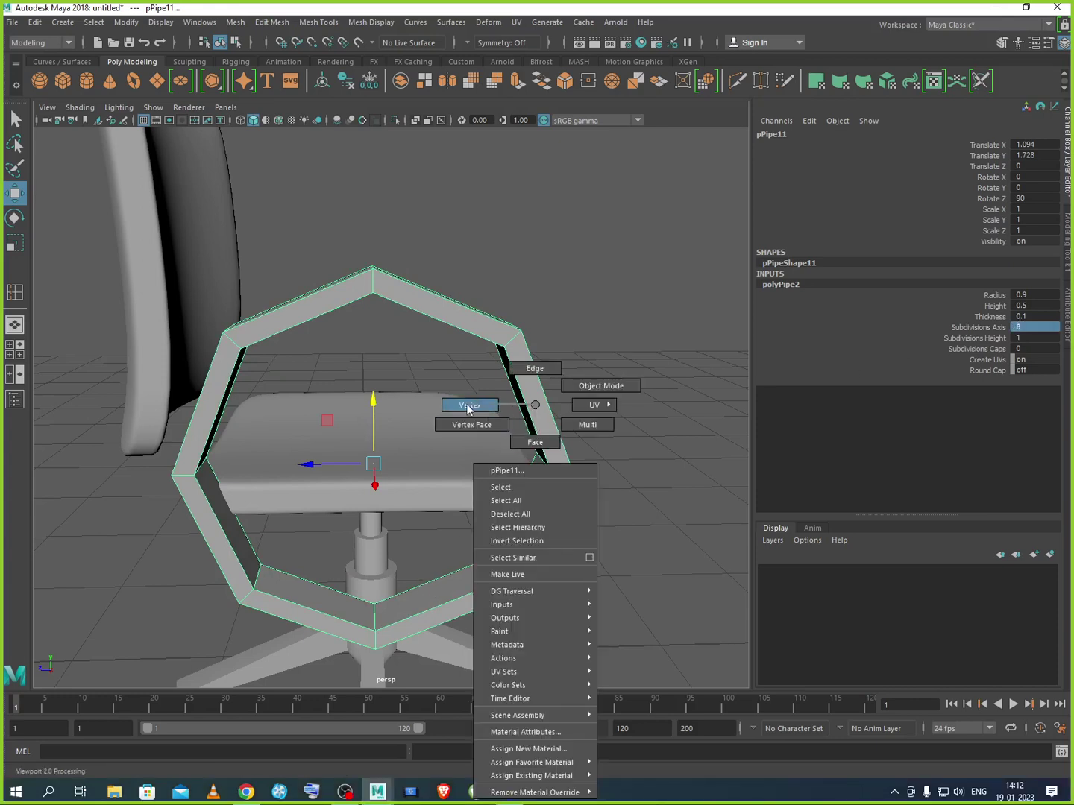
{"action": "scroll", "coordinate": [410, 407], "scroll_direction": "down", "scroll_amount": 3}
{"action": "left_click_drag", "start_coordinate": [349, 544], "coordinate": [377, 511]}
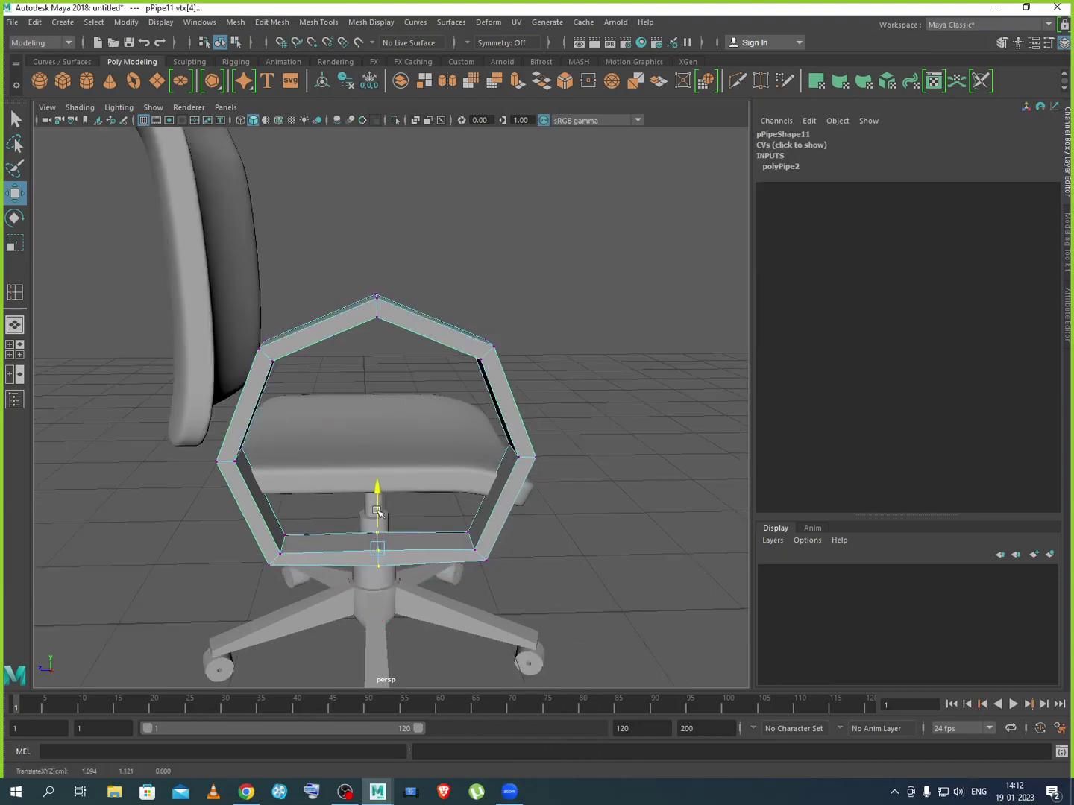
{"action": "scroll", "coordinate": [377, 521], "scroll_direction": "up", "scroll_amount": 2}
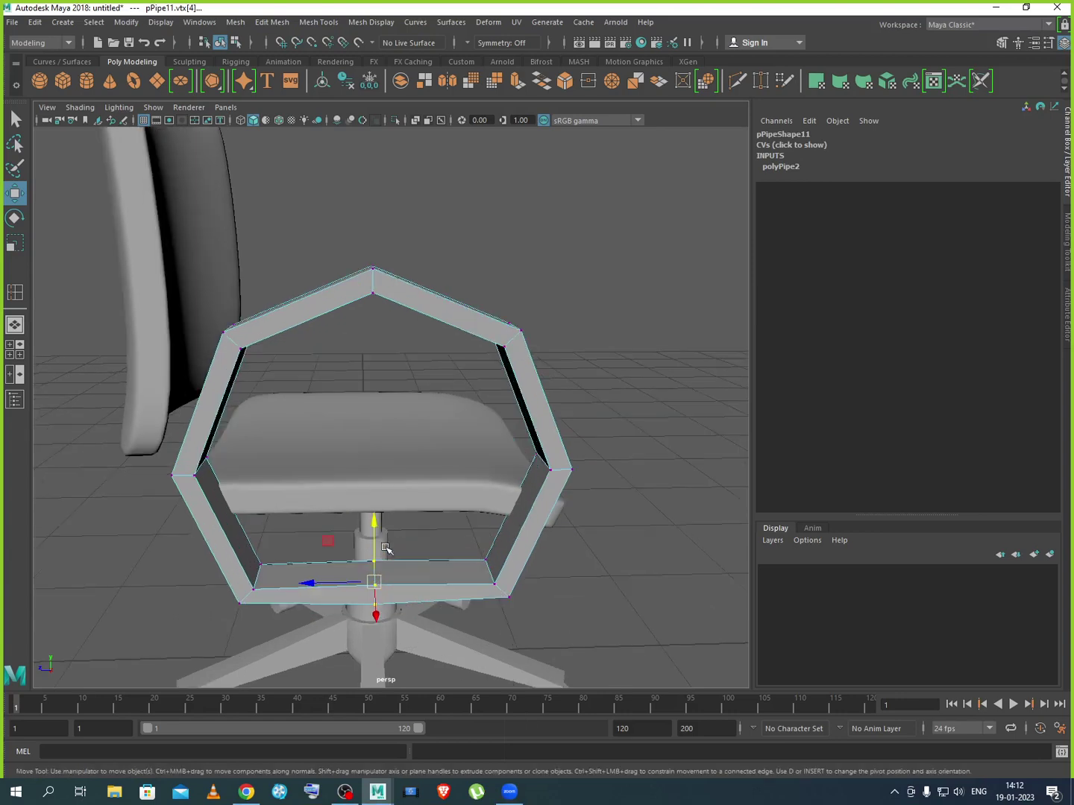
Delete the middle edge loop across the pipe's flattened bottom and return to object selection
{"action": "right_click_drag", "start_coordinate": [390, 405], "coordinate": [388, 370]}
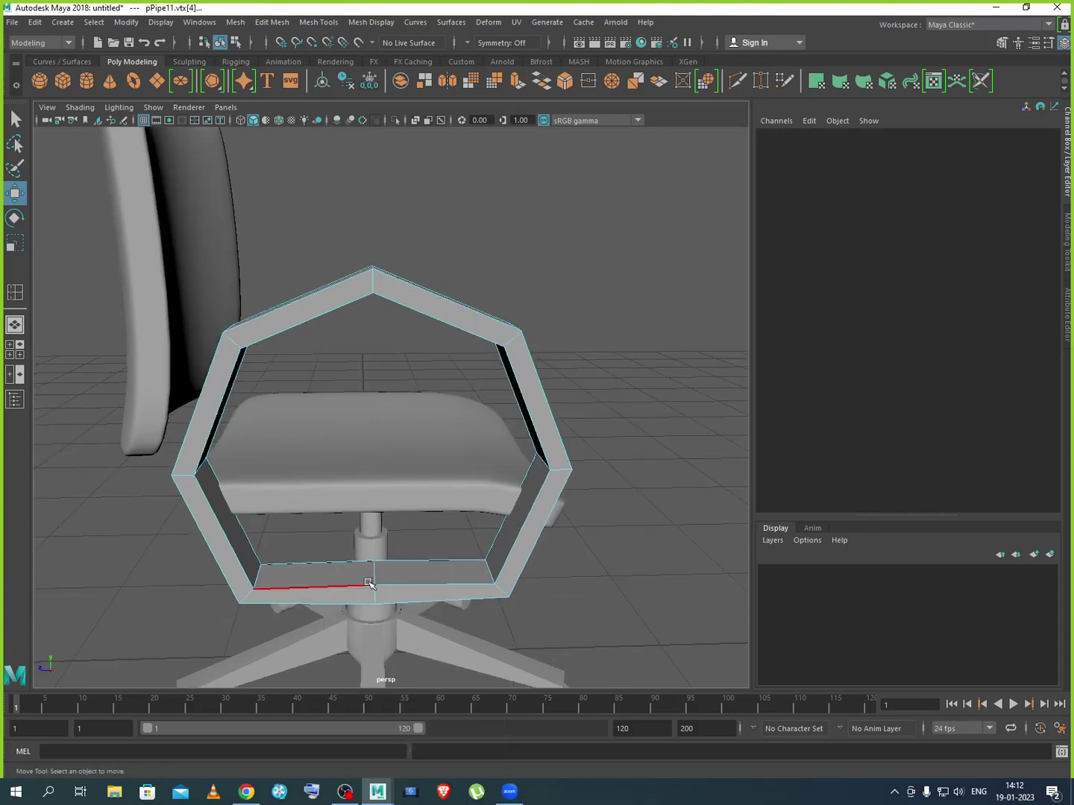
{"action": "left_click", "coordinate": [377, 574]}
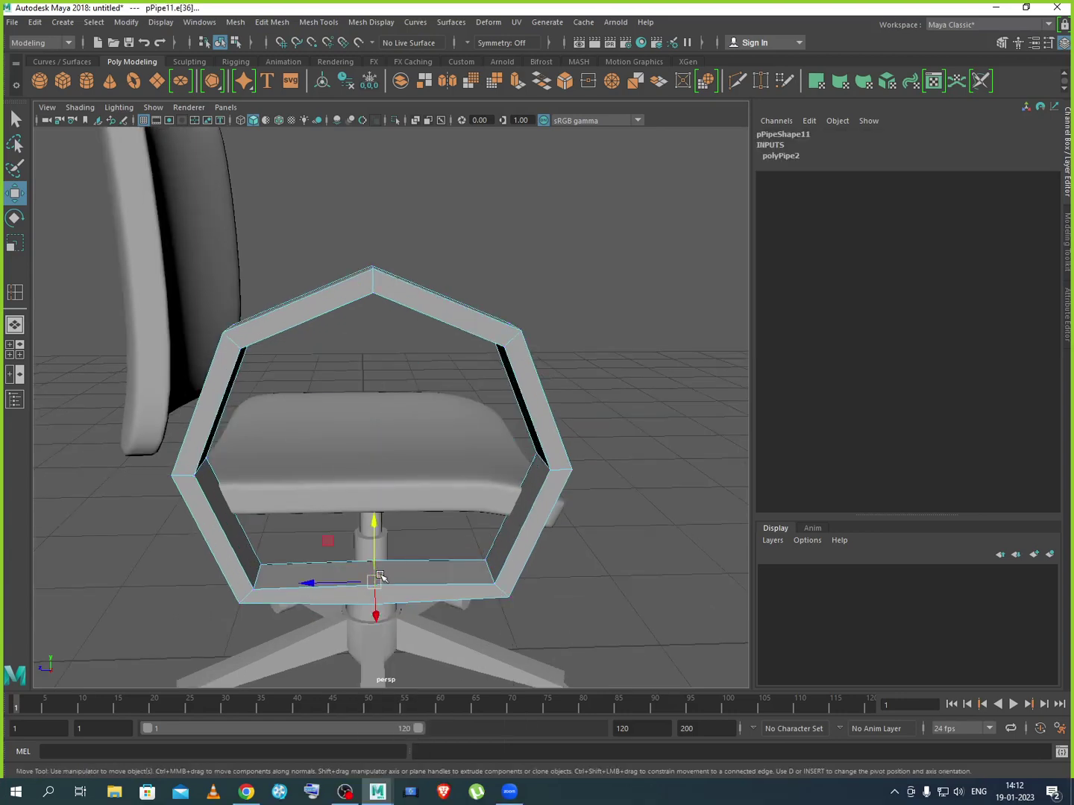
{"action": "key", "text": "ctrl+Delete"}
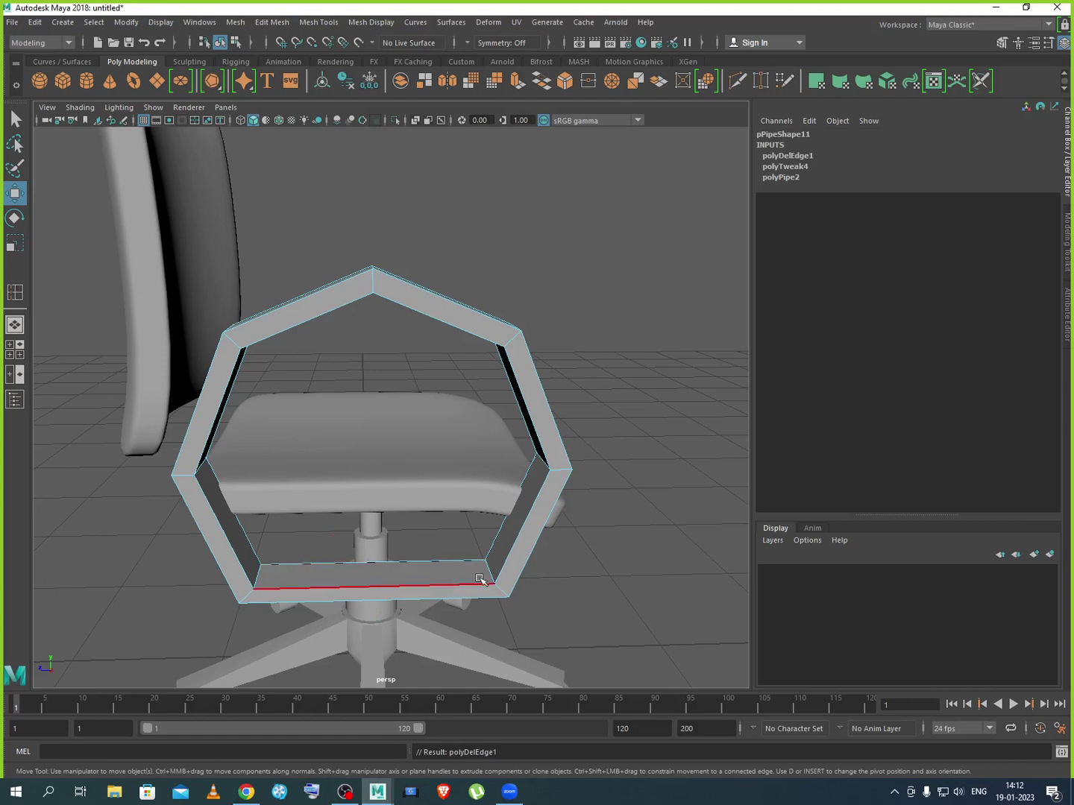
{"action": "right_click", "coordinate": [414, 584]}
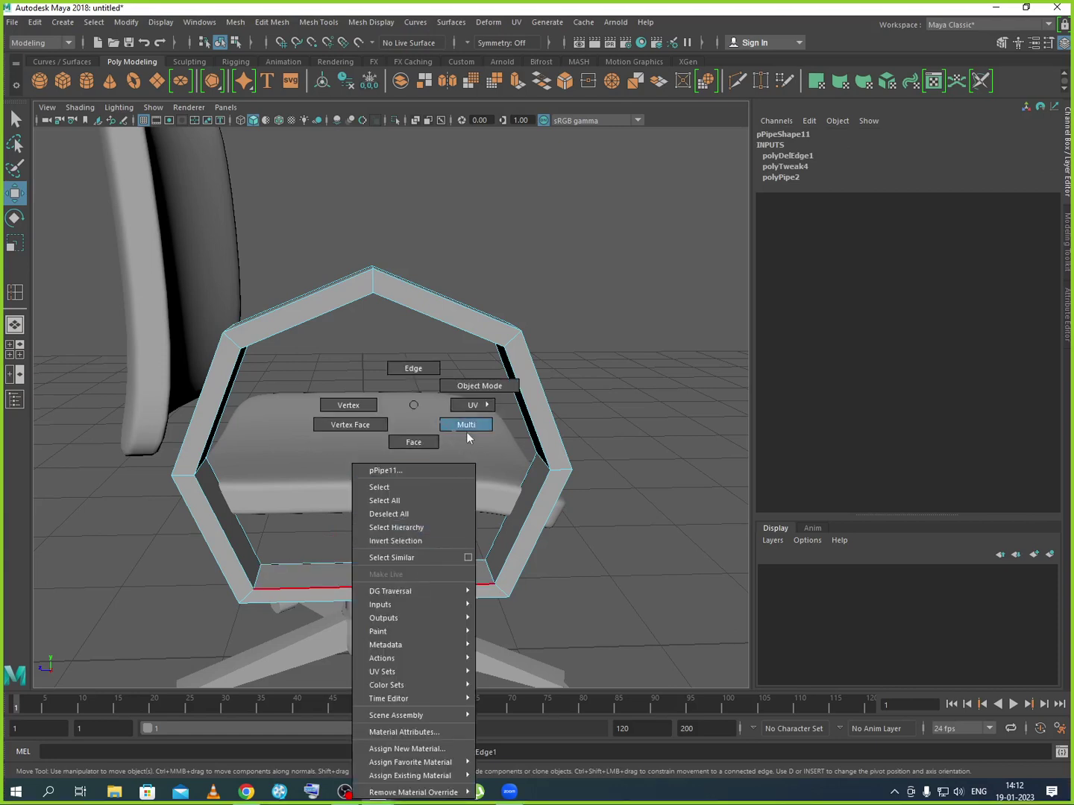
{"action": "left_click", "coordinate": [478, 385]}
{"action": "scroll", "coordinate": [610, 443], "scroll_direction": "down", "scroll_amount": 5}
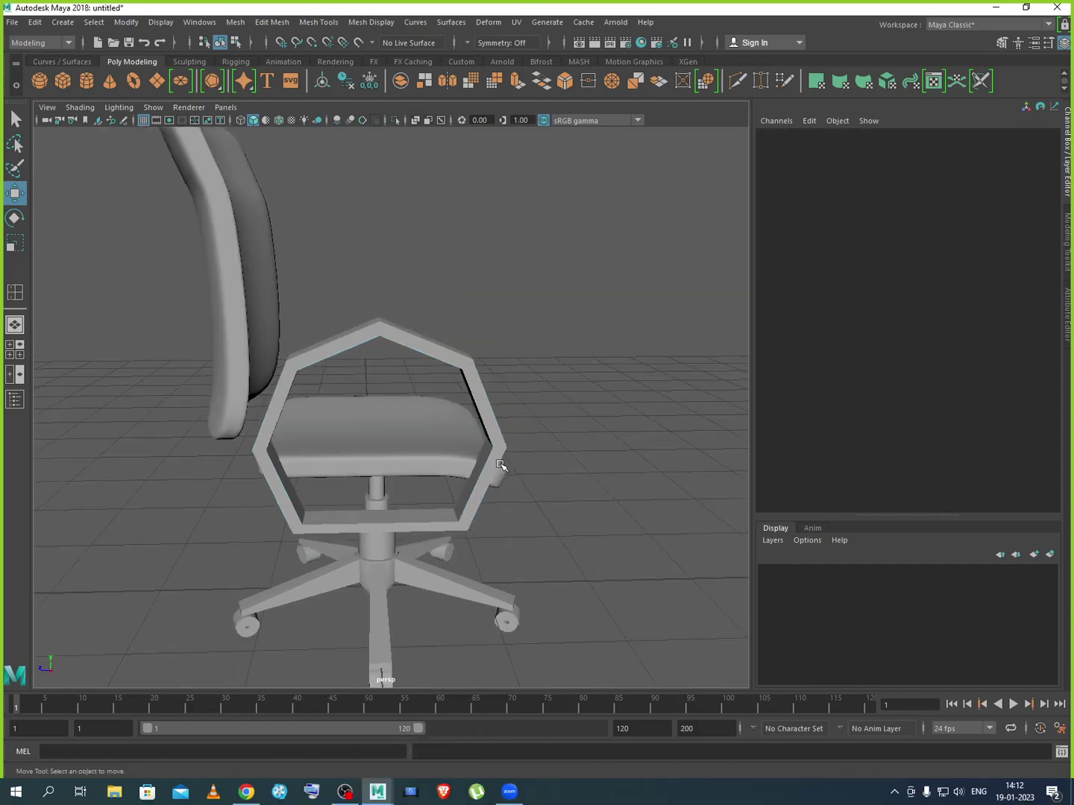
{"action": "left_click", "coordinate": [500, 466]}
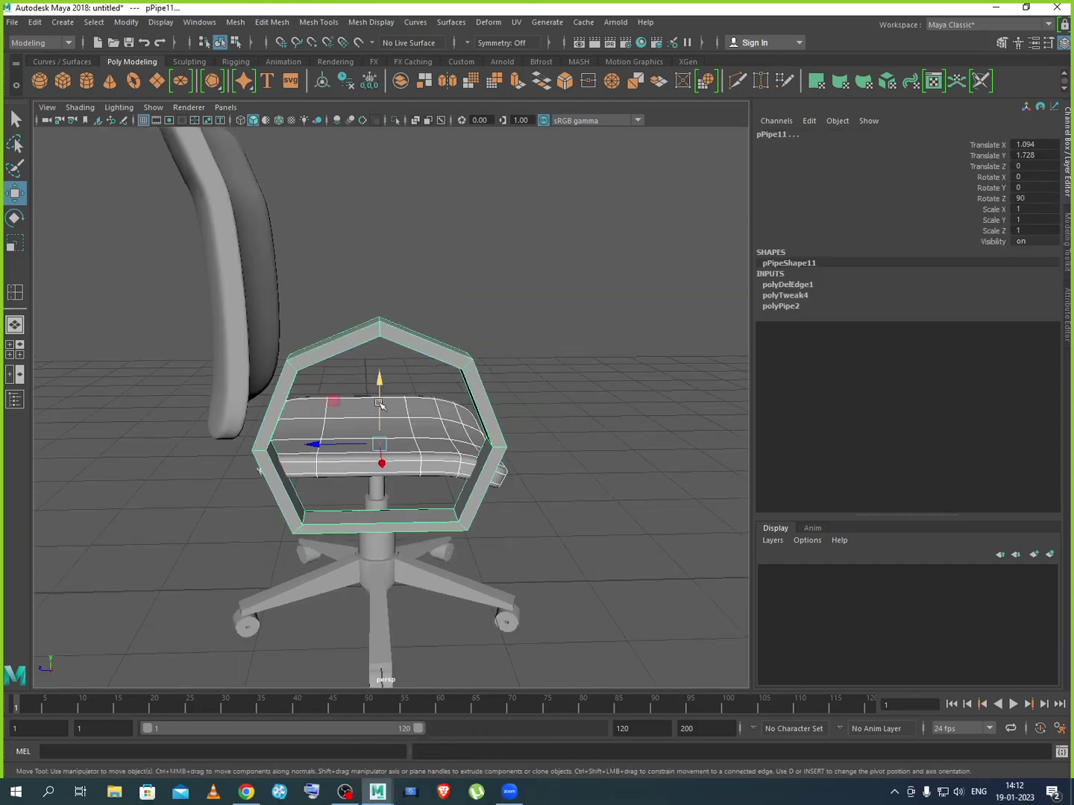
{"action": "left_click_drag", "start_coordinate": [379, 404], "coordinate": [379, 390]}
{"action": "key", "text": "ctrl+z"}
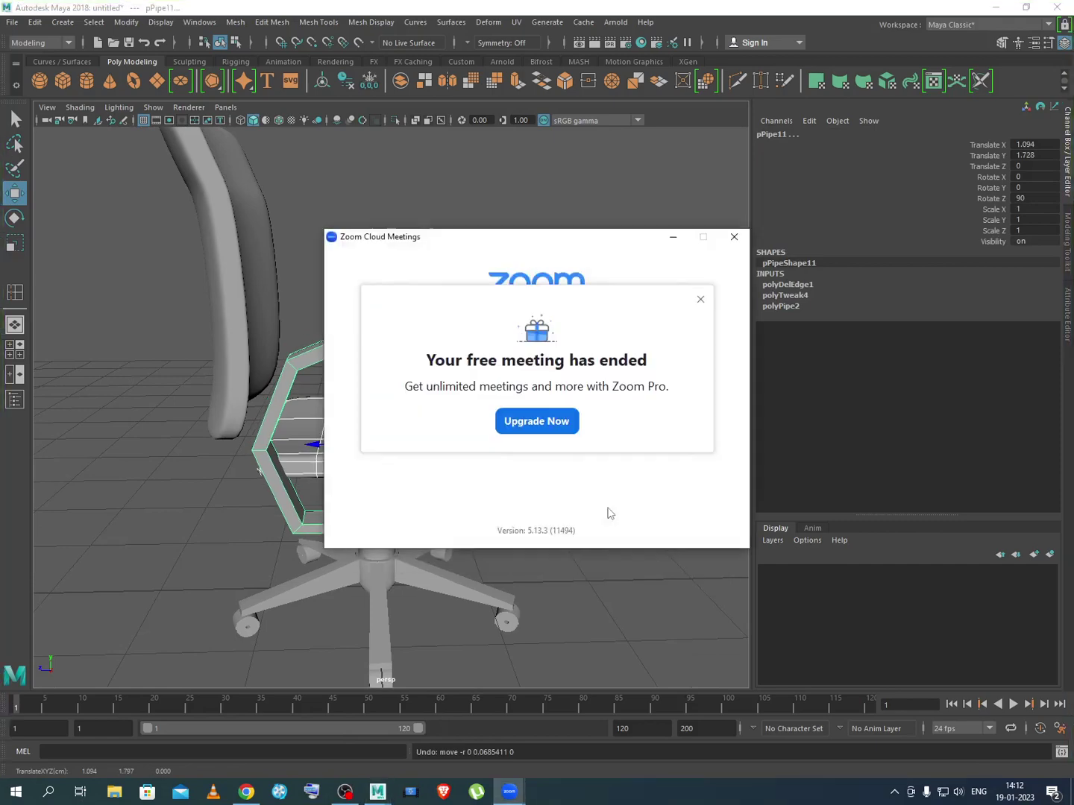
Dismiss the ended-meeting notice and restart the Jan 10 Maya class meeting from Zoom's previous meetings in the browser
{"action": "left_click", "coordinate": [733, 237]}
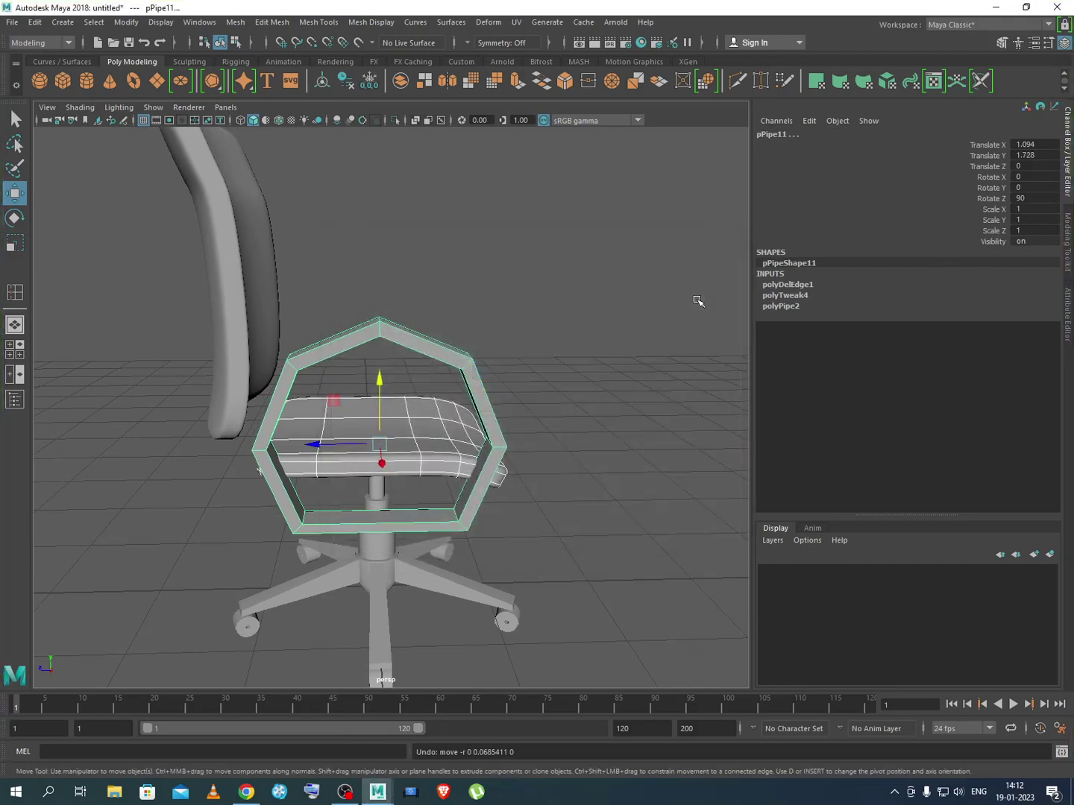
{"action": "key", "text": "alt+Tab"}
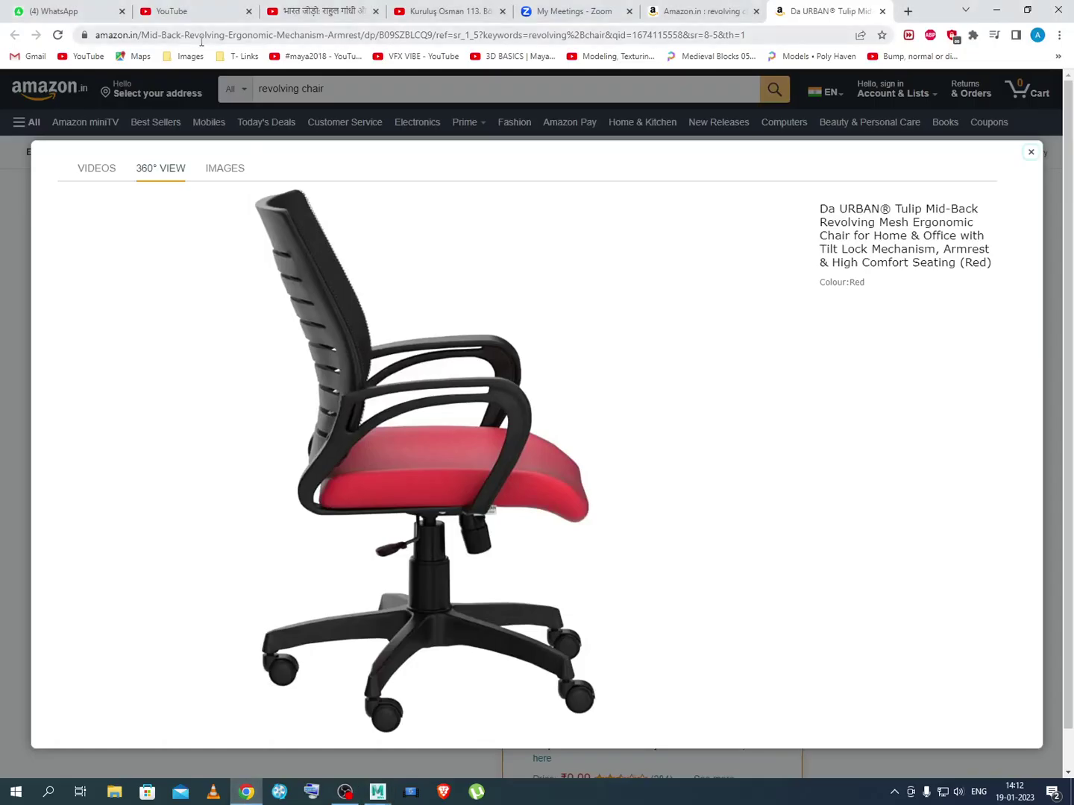
{"action": "left_click", "coordinate": [556, 11]}
{"action": "left_click", "coordinate": [657, 356]}
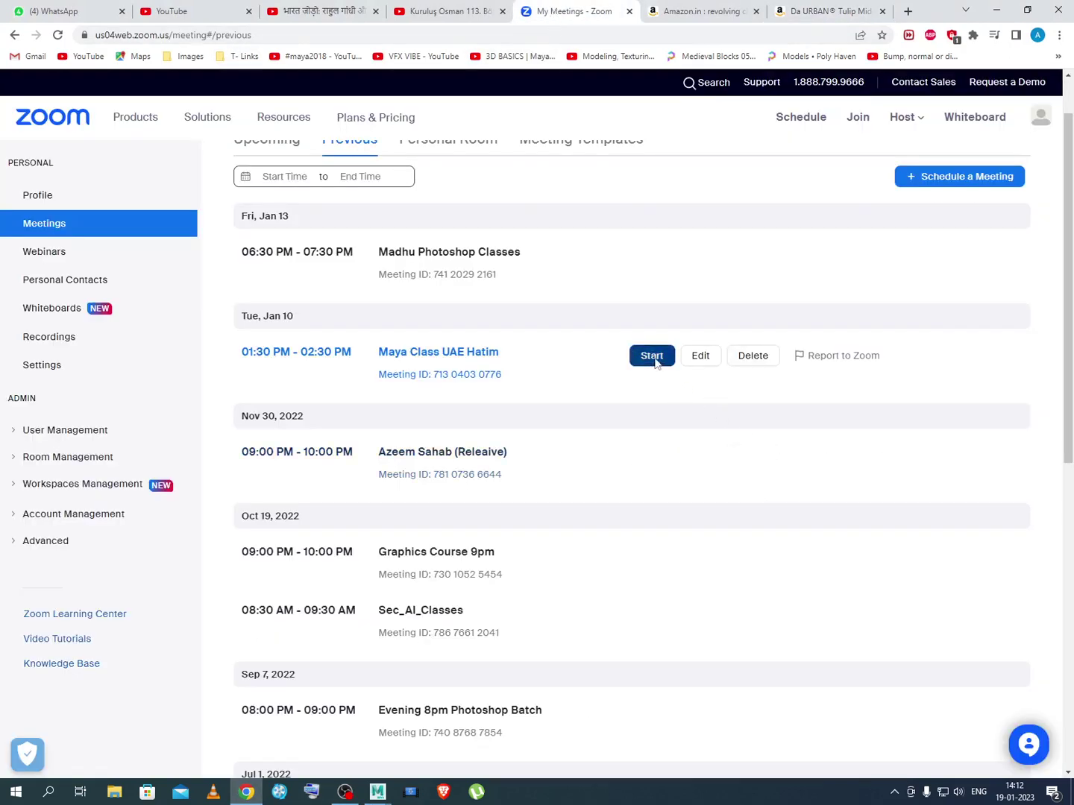
{"action": "left_click", "coordinate": [997, 11]}
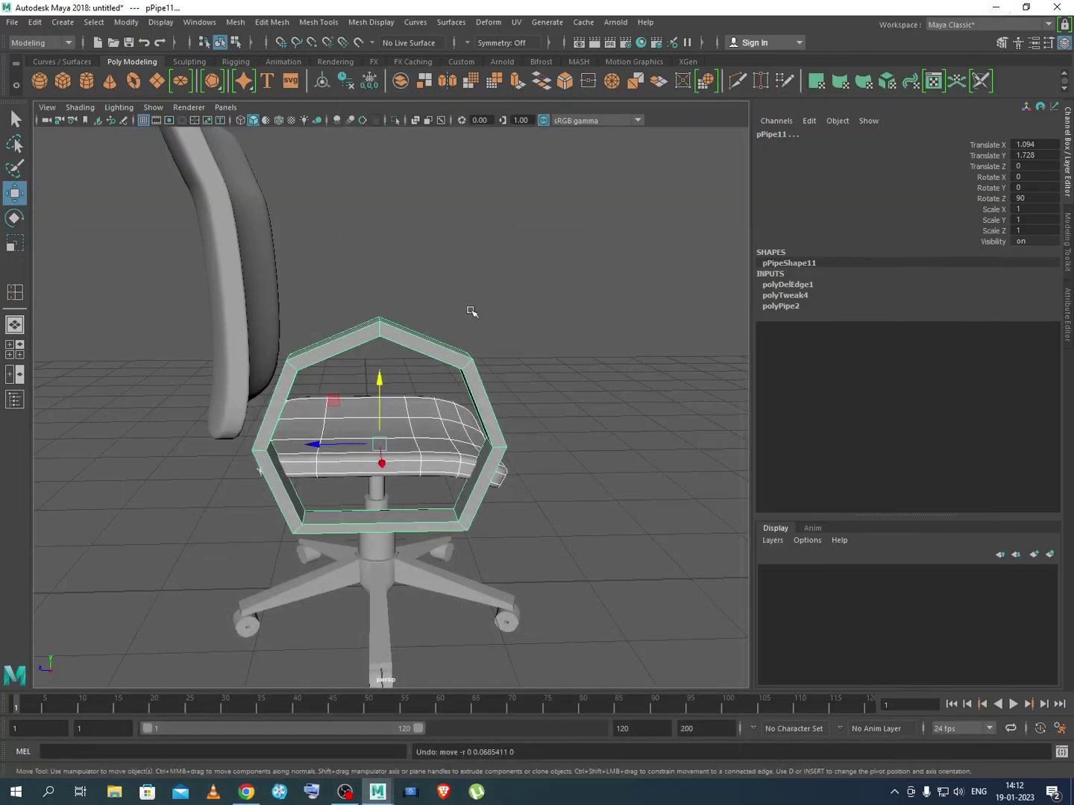
Select only the pipe and move it straight up to a Translate Y of about 2.111
{"action": "left_click", "coordinate": [594, 360]}
{"action": "left_click", "coordinate": [473, 390]}
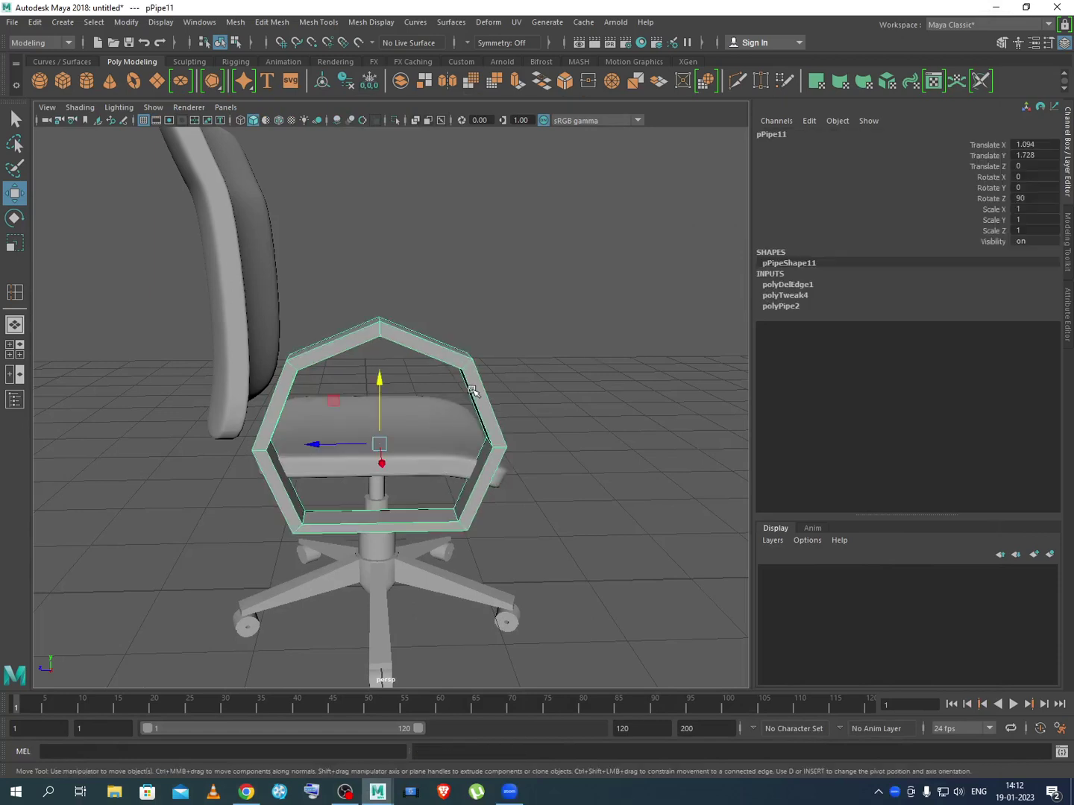
{"action": "left_click_drag", "start_coordinate": [379, 388], "coordinate": [385, 337]}
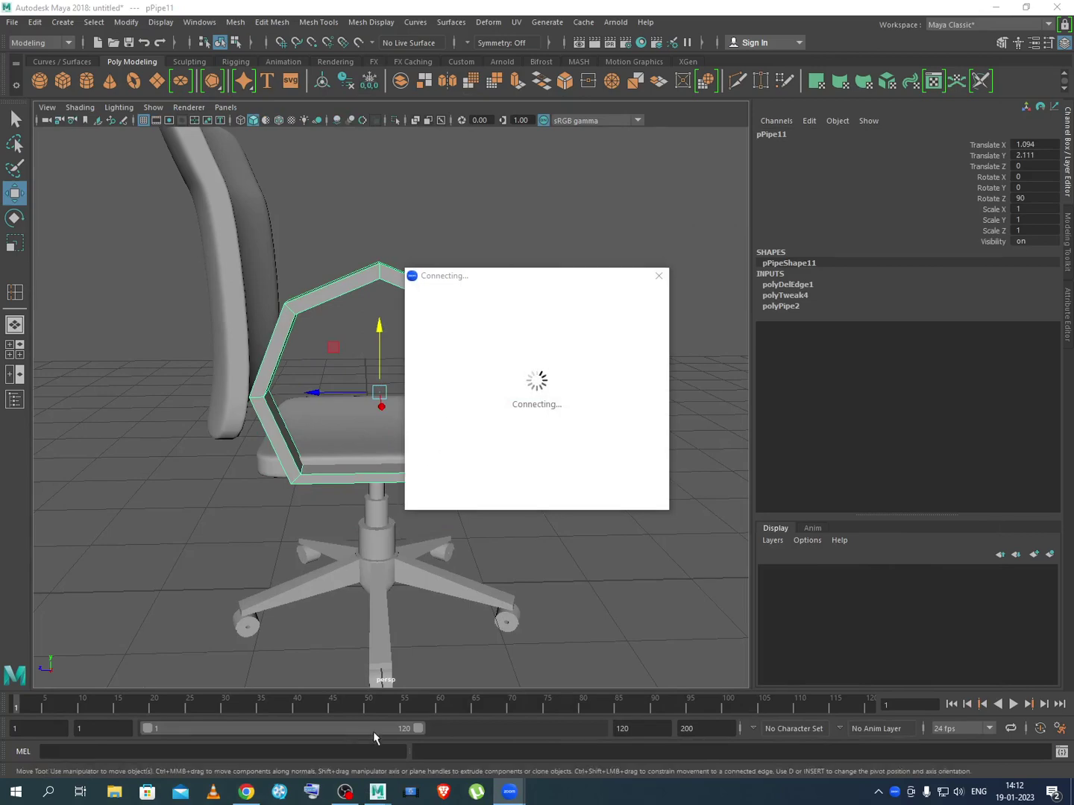
Switch to WhatsApp in the browser and send the Maya student the message "Join again"
{"action": "left_click", "coordinate": [248, 792]}
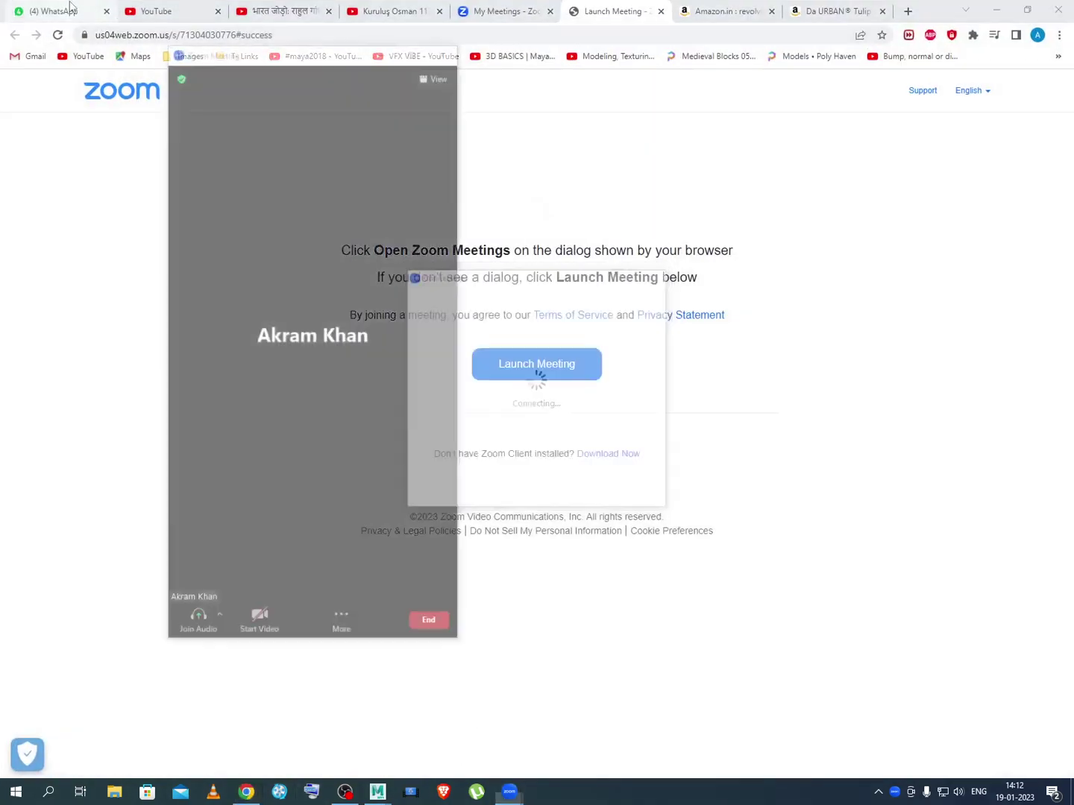
{"action": "left_click", "coordinate": [57, 11]}
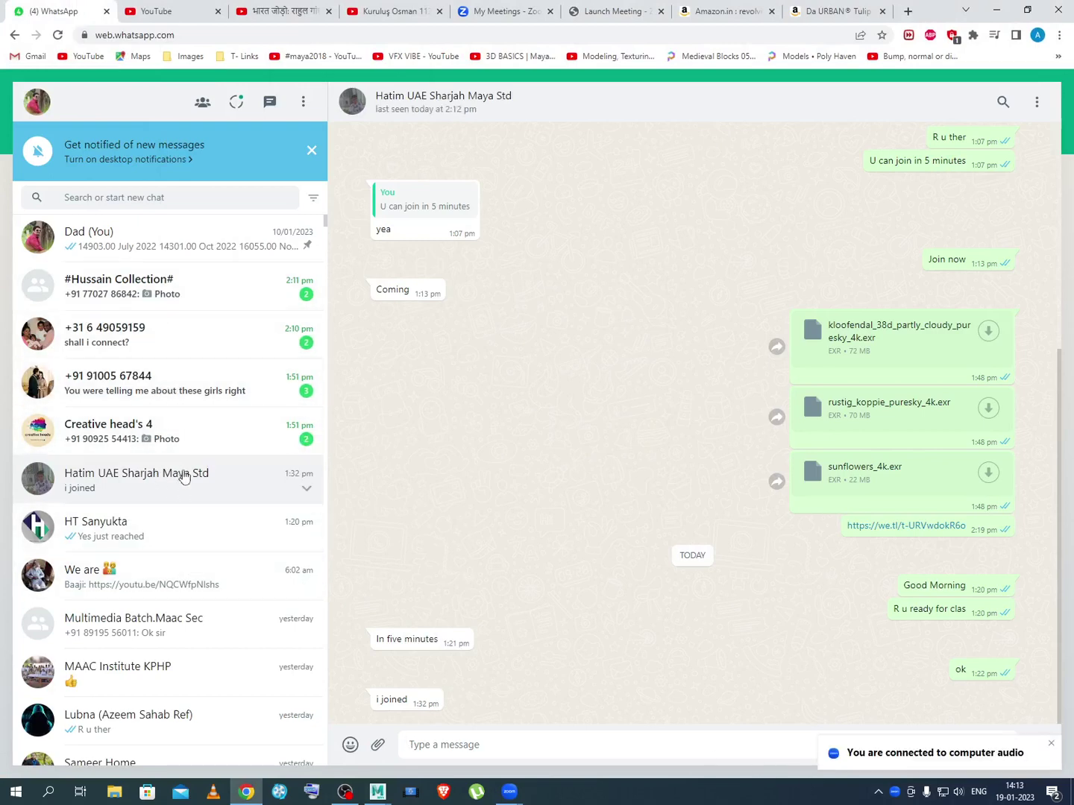
{"action": "left_click", "coordinate": [436, 740]}
{"action": "type", "text": "Join again"}
{"action": "key", "text": "Return"}
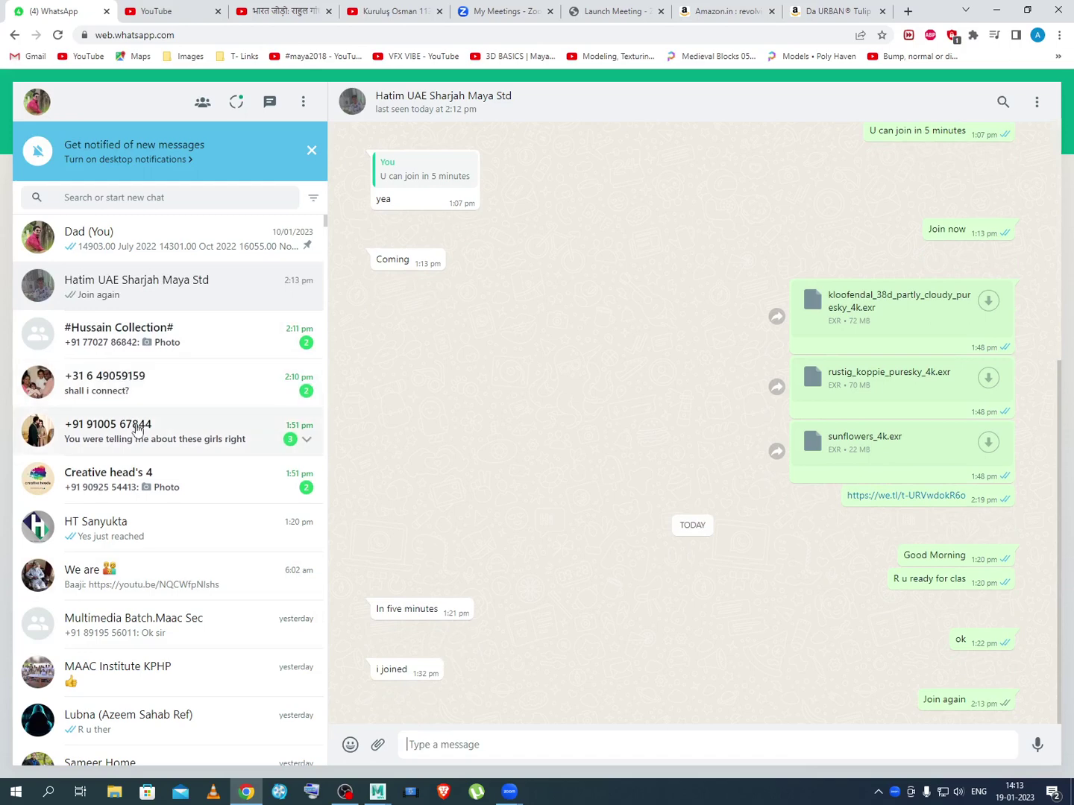
Reply "just 5 minutes" to the contact who asked "shall i connect?"
{"action": "left_click", "coordinate": [120, 382]}
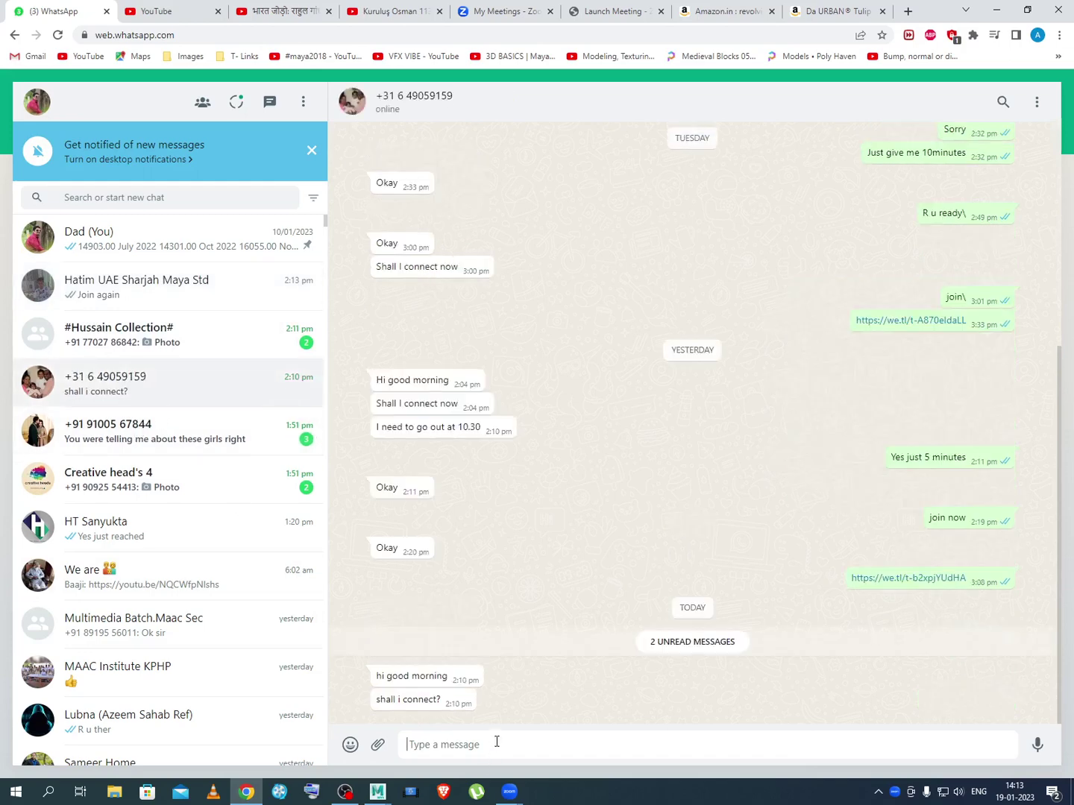
{"action": "type", "text": "just 5 "}
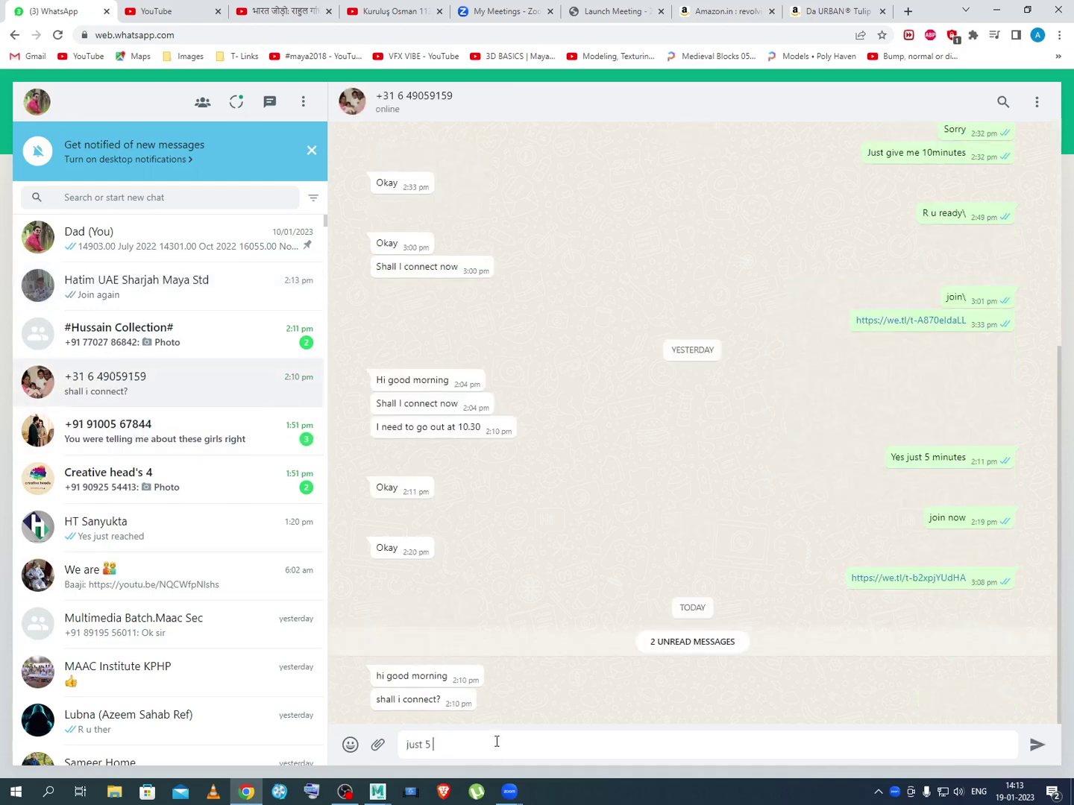
{"action": "type", "text": "minutes"}
{"action": "key", "text": "Return"}
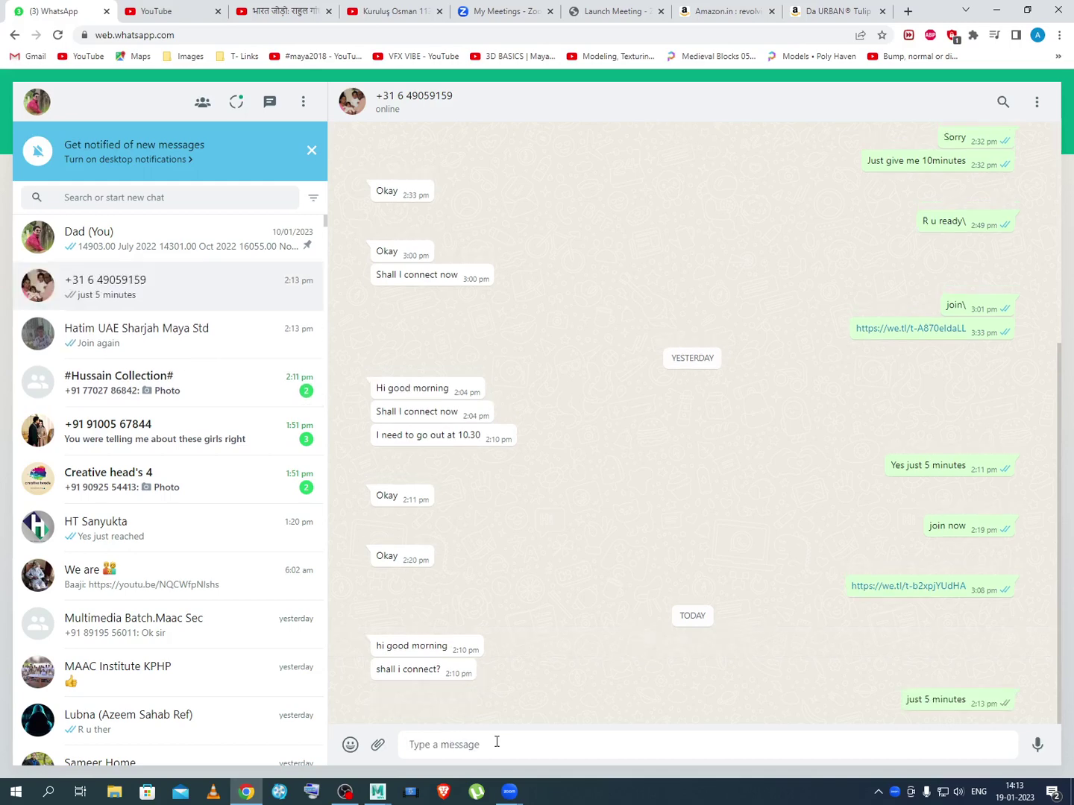
Admit the waiting student to the Zoom meeting, checking the unread chats before leaving the browser
{"action": "left_click", "coordinate": [207, 443]}
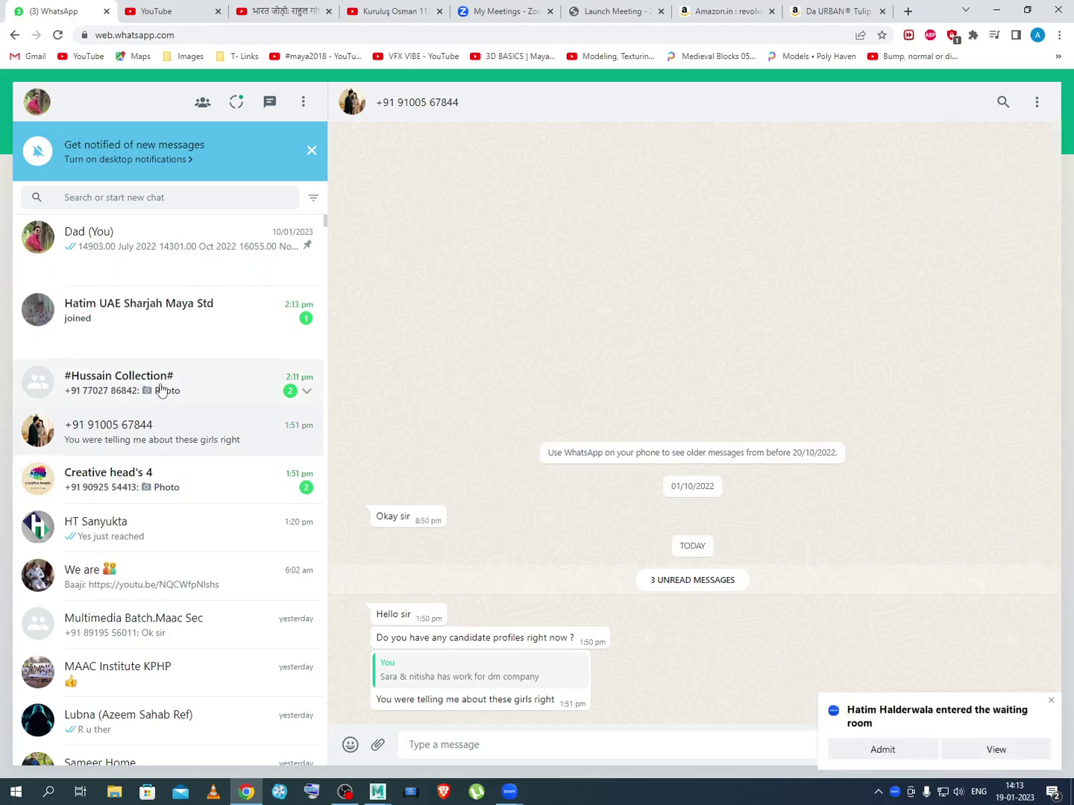
{"action": "left_click", "coordinate": [882, 750]}
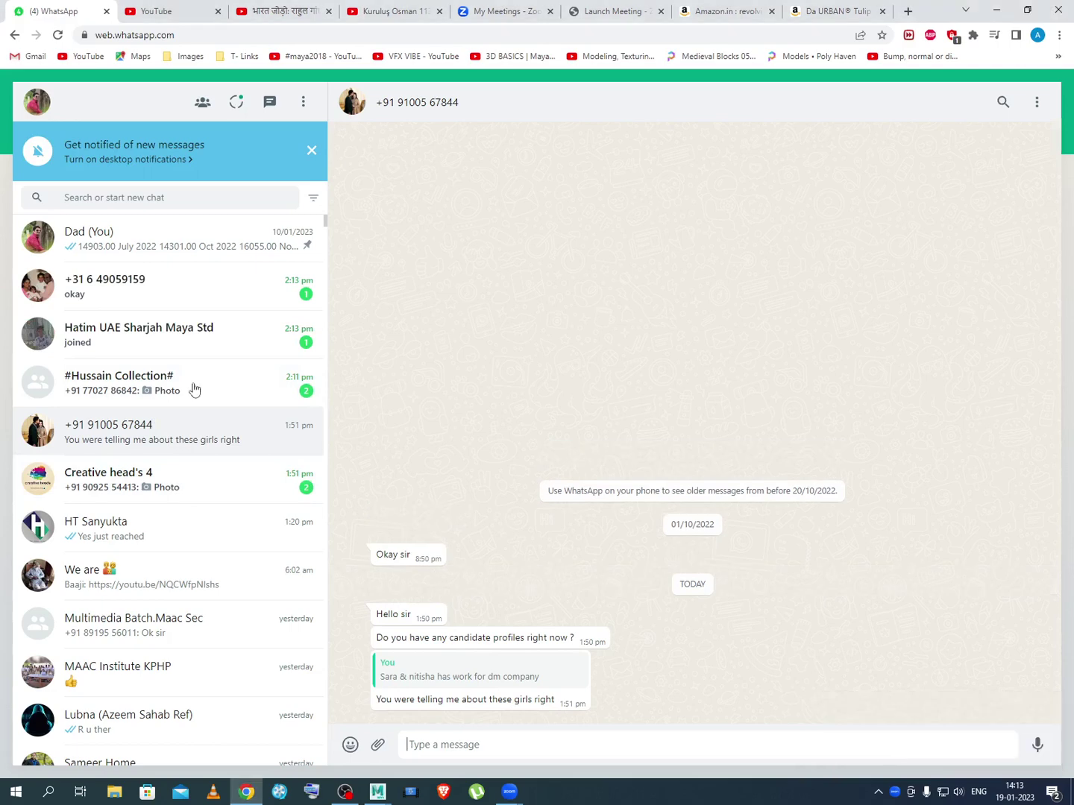
{"action": "left_click", "coordinate": [149, 341]}
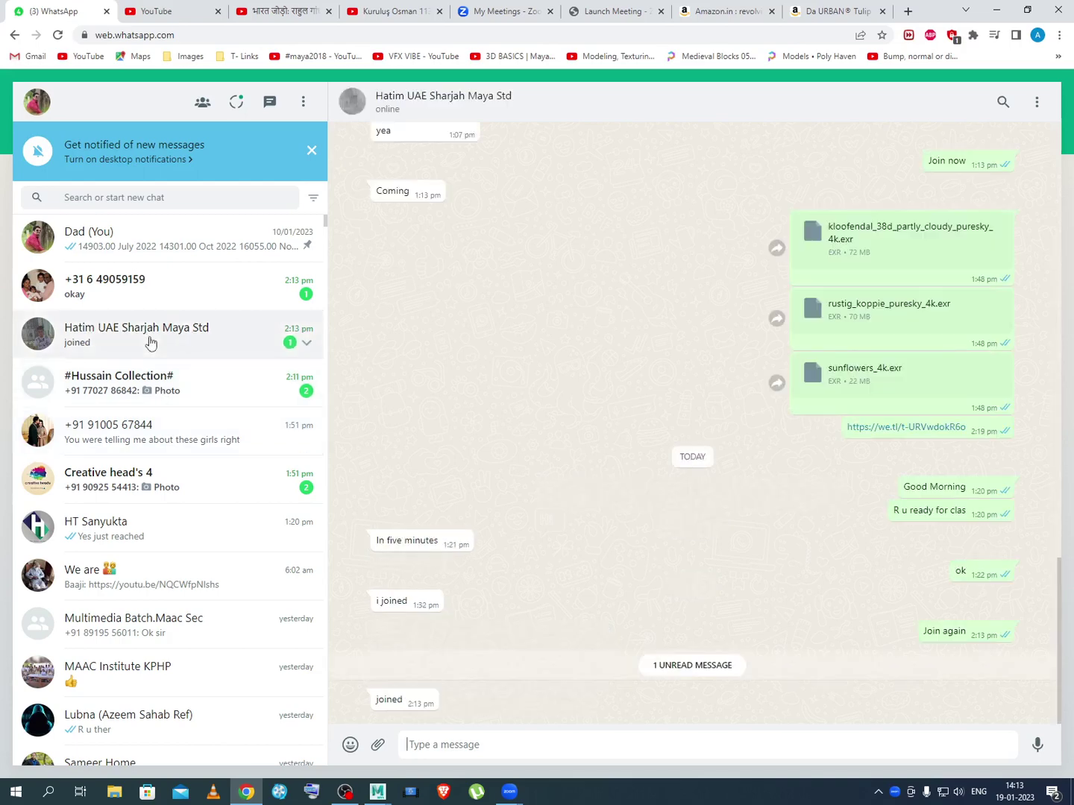
{"action": "left_click", "coordinate": [997, 10]}
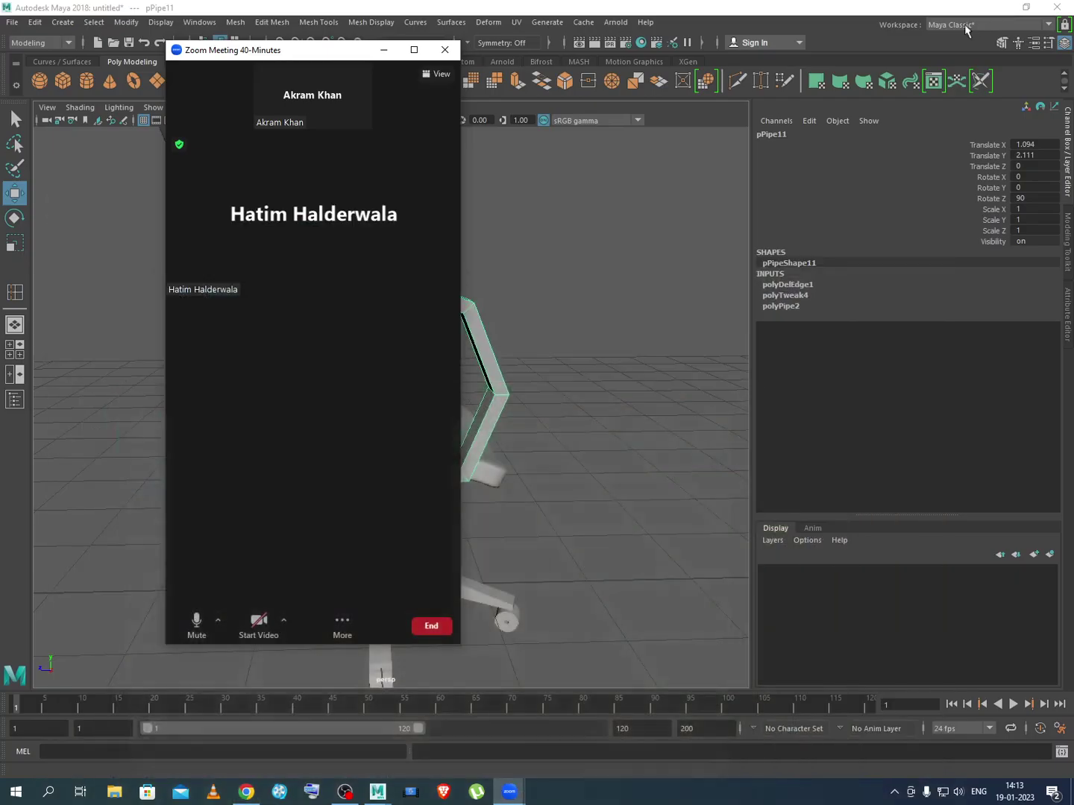
Share the whole screen in the Zoom meeting and hide the floating meeting controls
{"action": "left_click", "coordinate": [414, 49]}
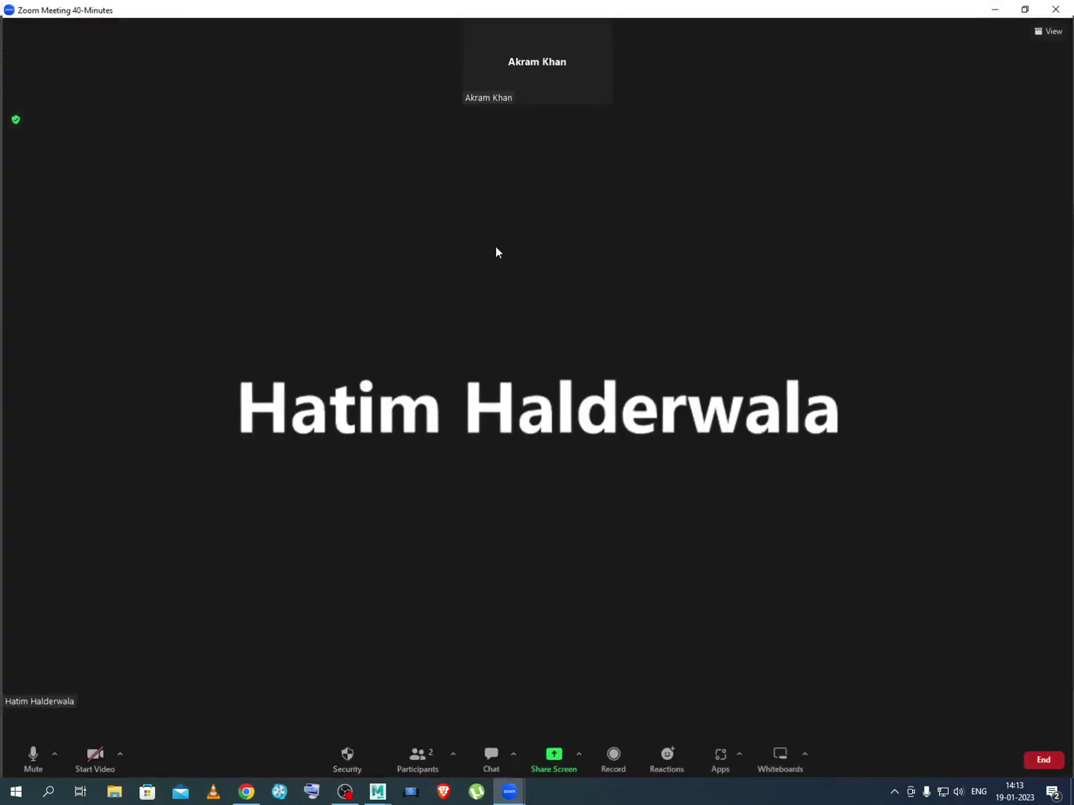
{"action": "left_click", "coordinate": [579, 756]}
{"action": "left_click", "coordinate": [622, 705]}
{"action": "left_click", "coordinate": [553, 756]}
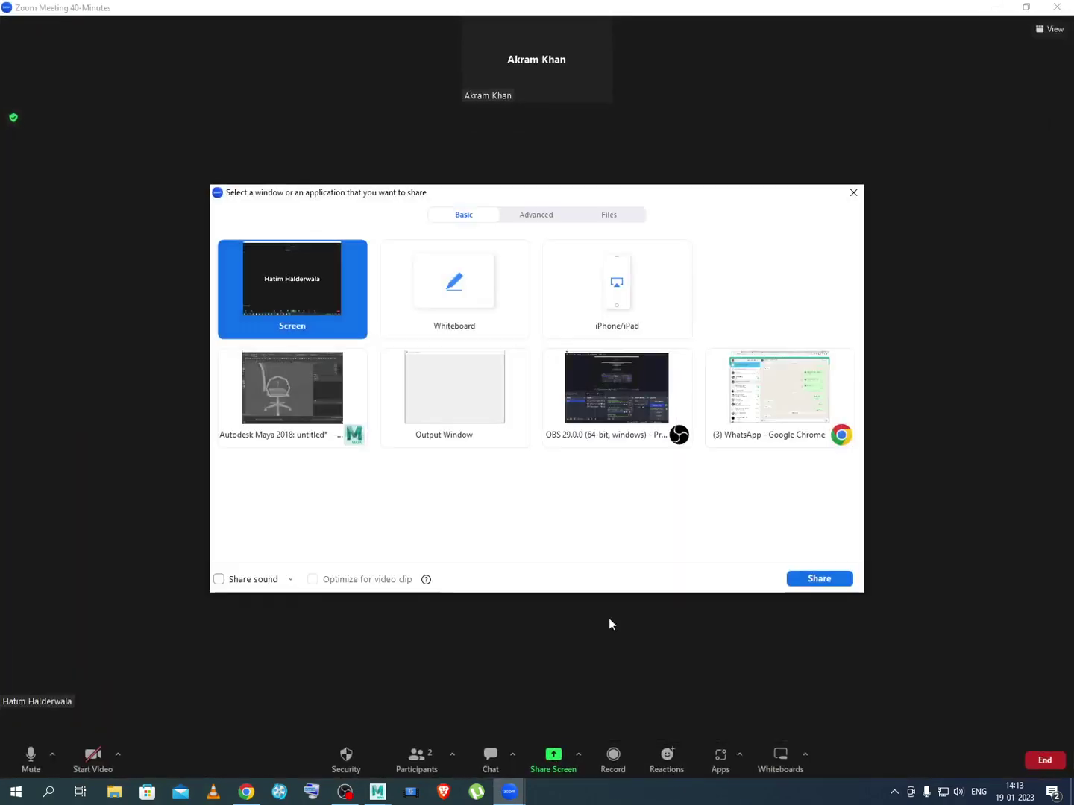
{"action": "left_click", "coordinate": [815, 580]}
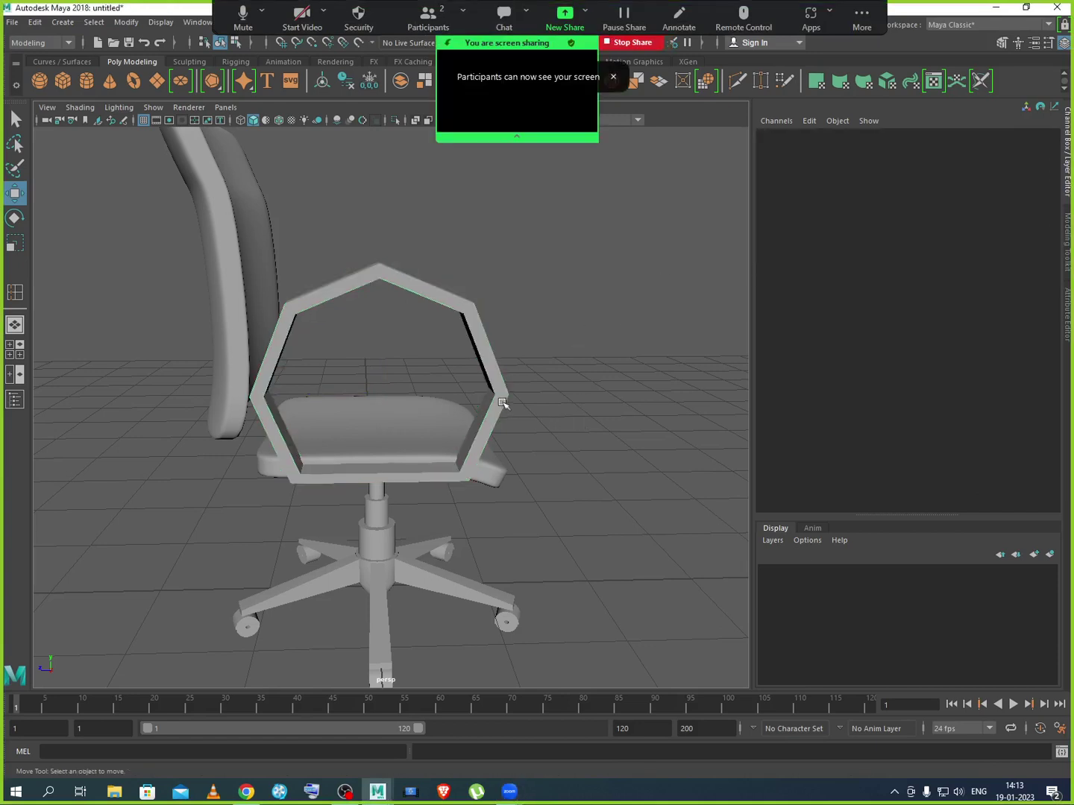
{"action": "left_click", "coordinate": [859, 29]}
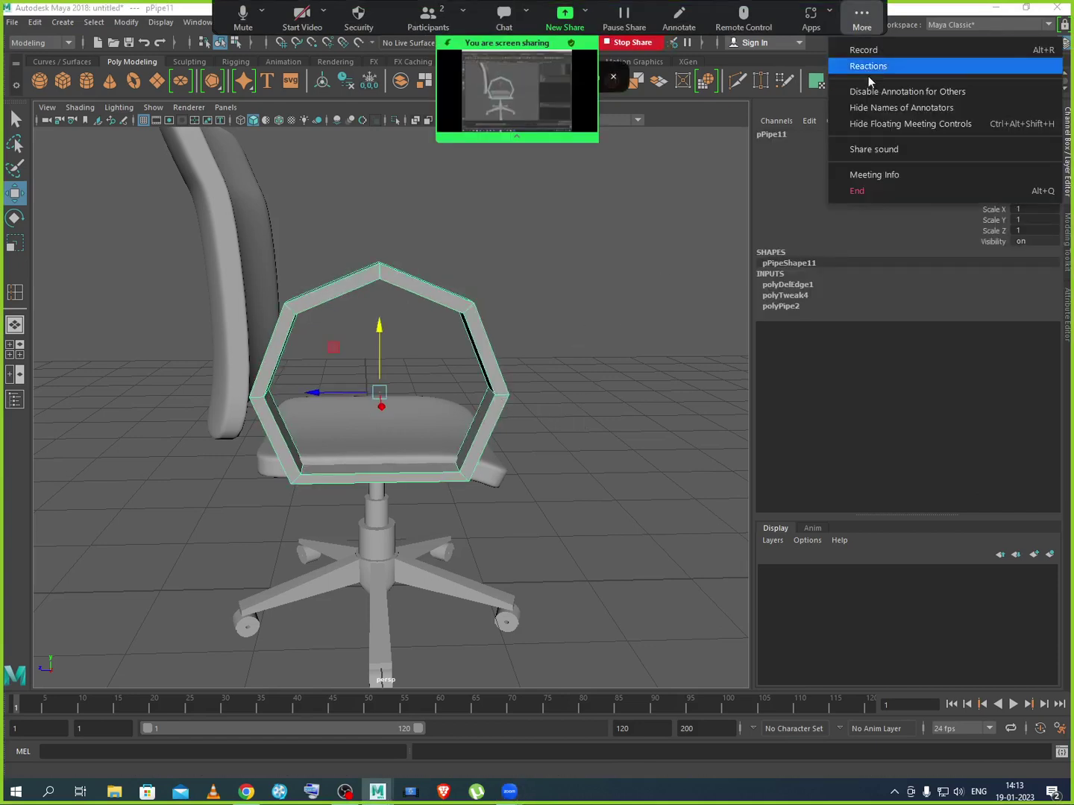
{"action": "left_click", "coordinate": [867, 119]}
Turn on smooth mesh preview for the pipe around the seat in Maya and deselect it
{"action": "left_click", "coordinate": [531, 352]}
{"action": "left_click", "coordinate": [487, 360]}
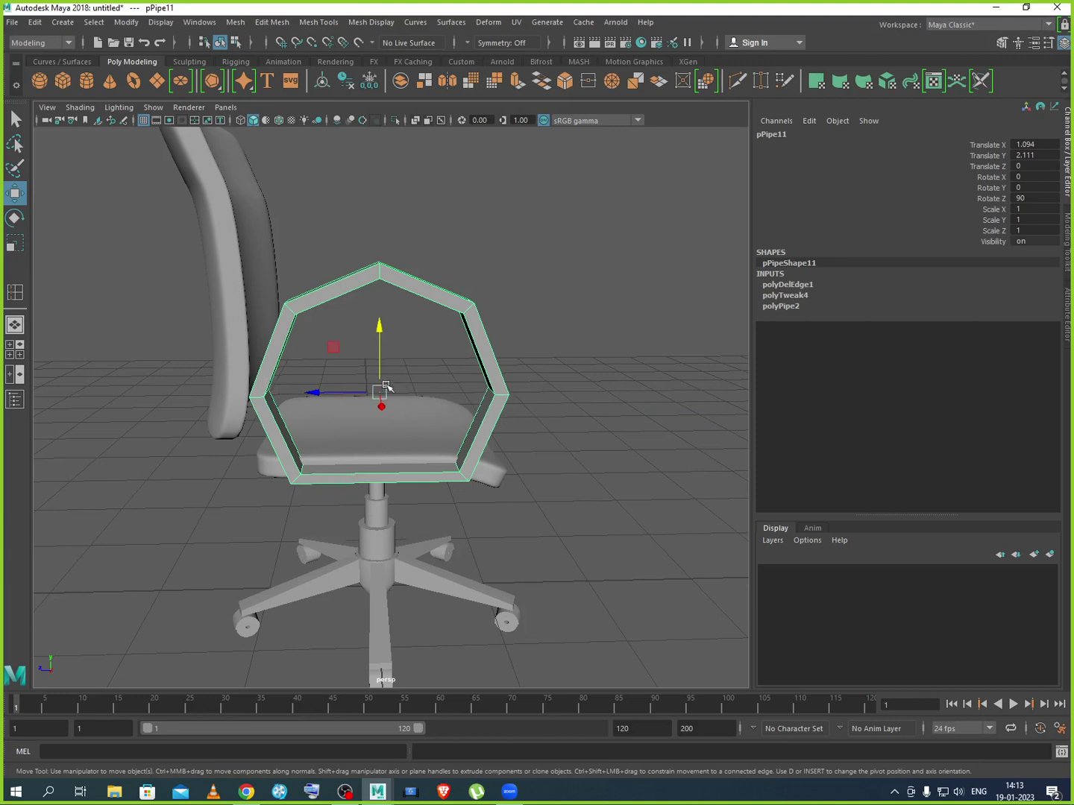
{"action": "key", "text": "3"}
{"action": "left_click", "coordinate": [571, 420]}
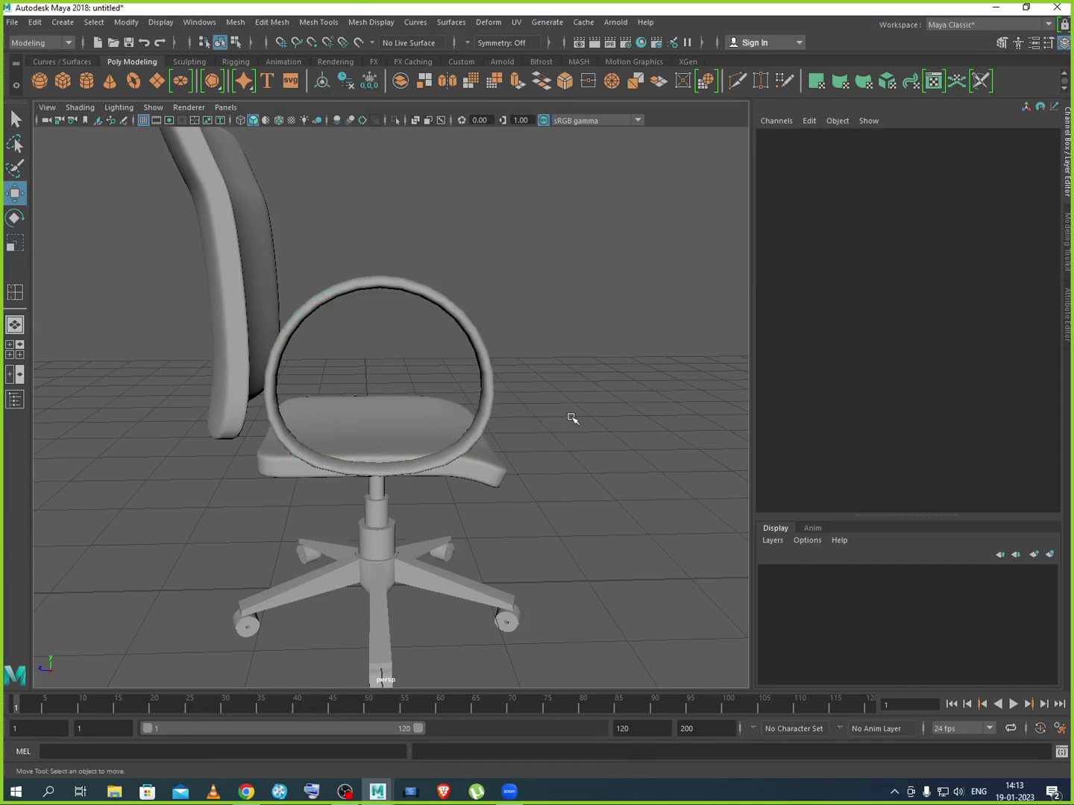
Turn off smooth preview on the armrest pipe and lower its top-centre vertices to about 2.84 in Y
{"action": "mouse_move", "coordinate": [563, 435]}
{"action": "left_mouse_down", "text": "alt"}
{"action": "mouse_move", "coordinate": [507, 455]}
{"action": "mouse_move", "coordinate": [582, 441]}
{"action": "mouse_move", "coordinate": [551, 427]}
{"action": "left_mouse_up", "text": "alt"}
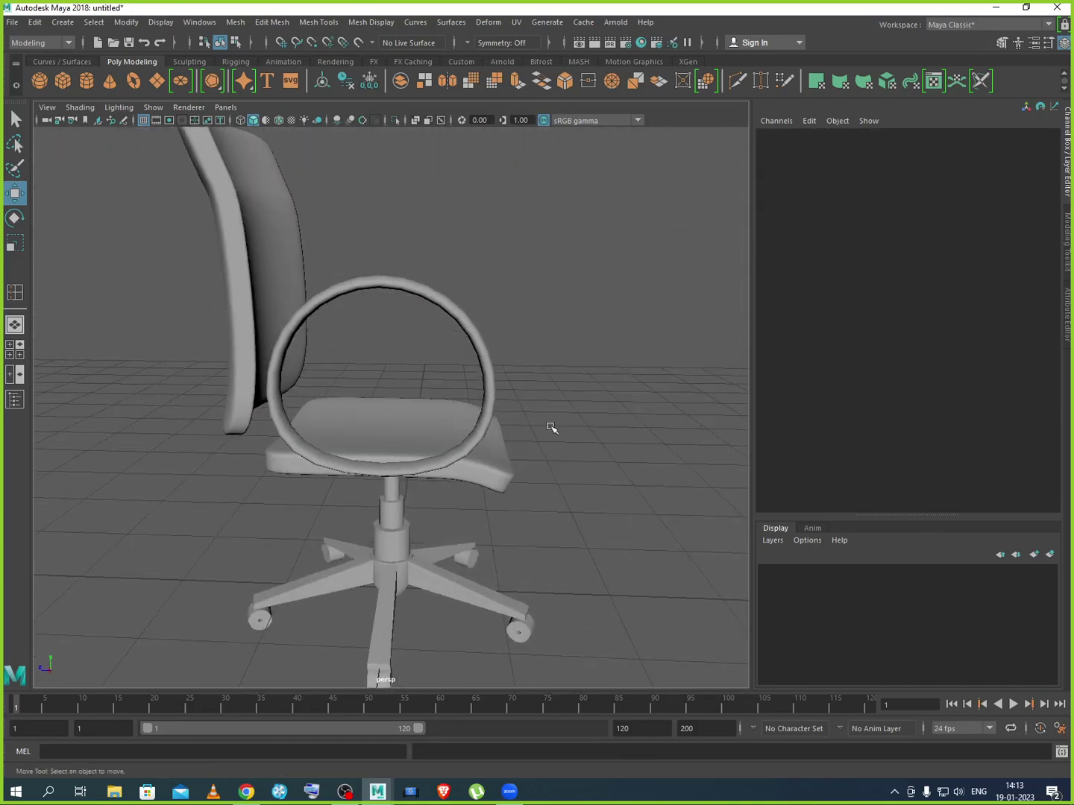
{"action": "left_click", "coordinate": [486, 388]}
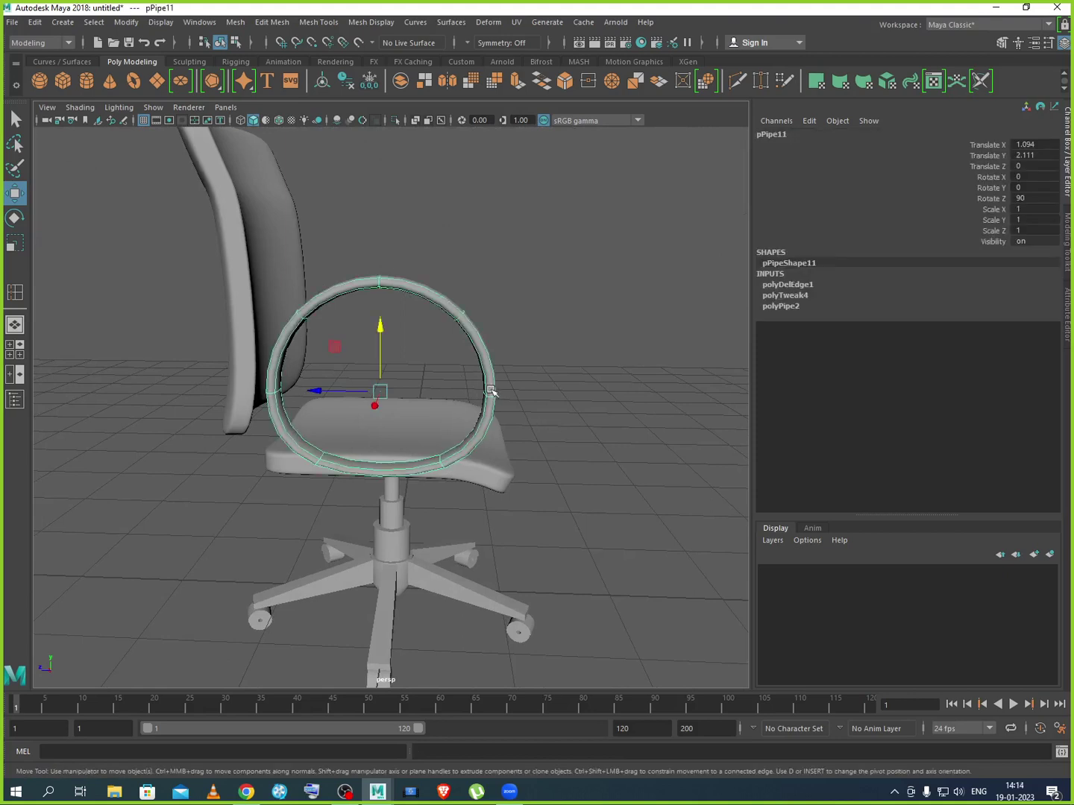
{"action": "key", "text": "1"}
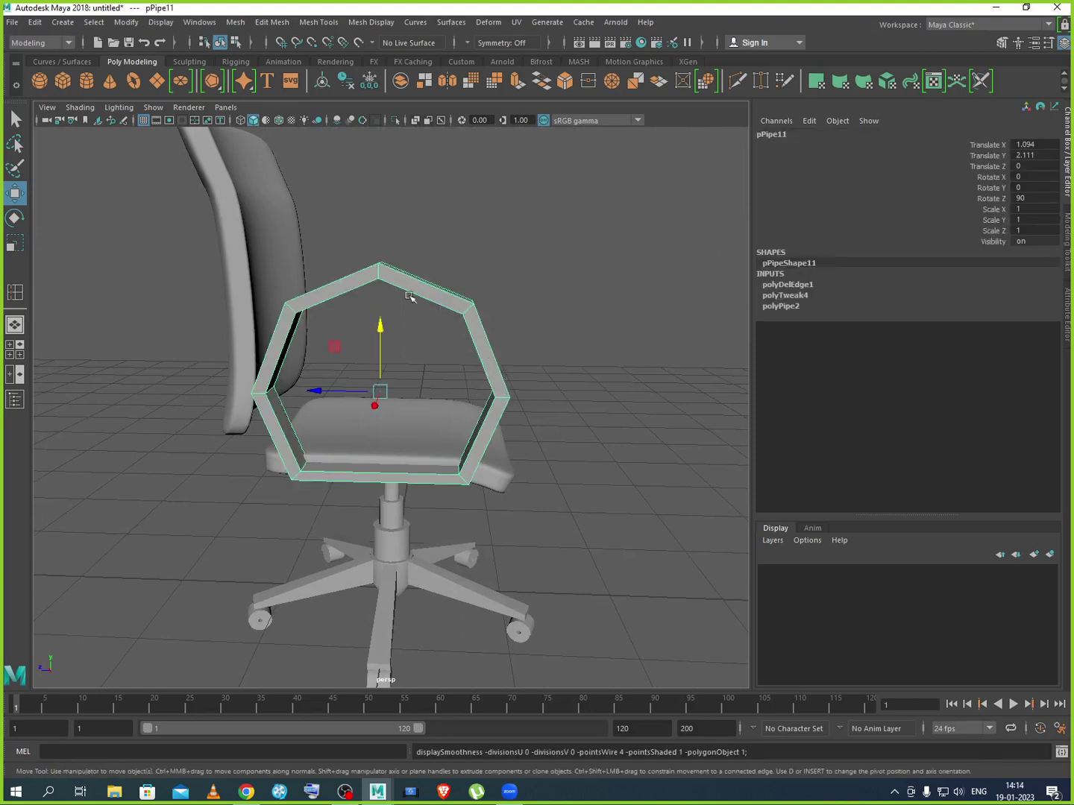
{"action": "right_click_drag", "start_coordinate": [396, 288], "coordinate": [362, 291]}
{"action": "left_click_drag", "start_coordinate": [353, 231], "coordinate": [378, 250]}
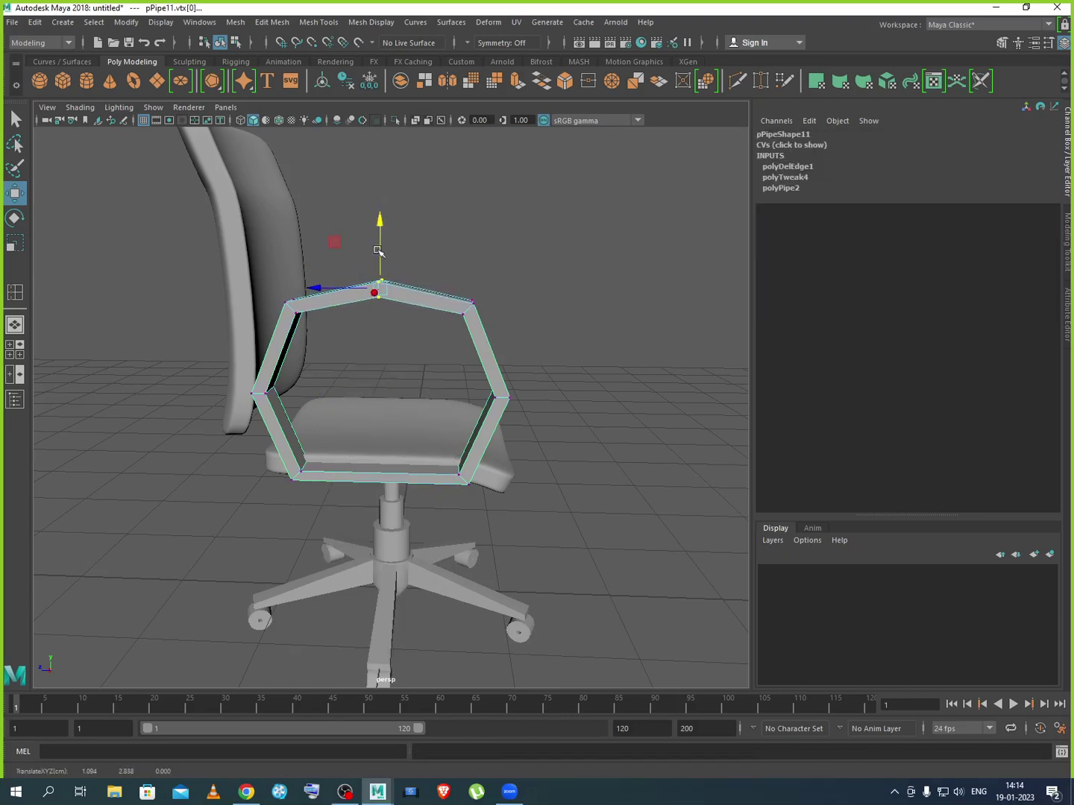
Raise the pipe's front and rear mid-height vertices to about 2.4 in Y, and lower all its upper vertices together toward the seat
{"action": "left_click_drag", "start_coordinate": [452, 371], "coordinate": [540, 415]}
{"action": "left_click_drag", "start_coordinate": [216, 368], "coordinate": [356, 431], "text": "shift"}
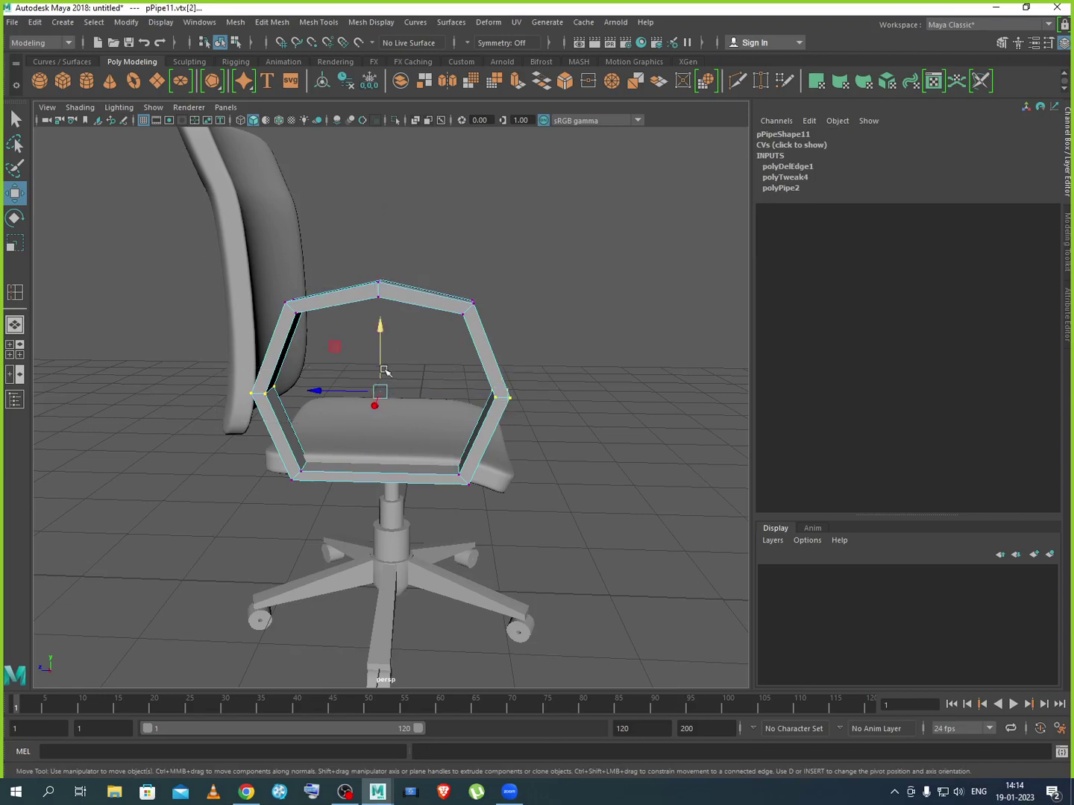
{"action": "left_click_drag", "start_coordinate": [378, 346], "coordinate": [385, 310]}
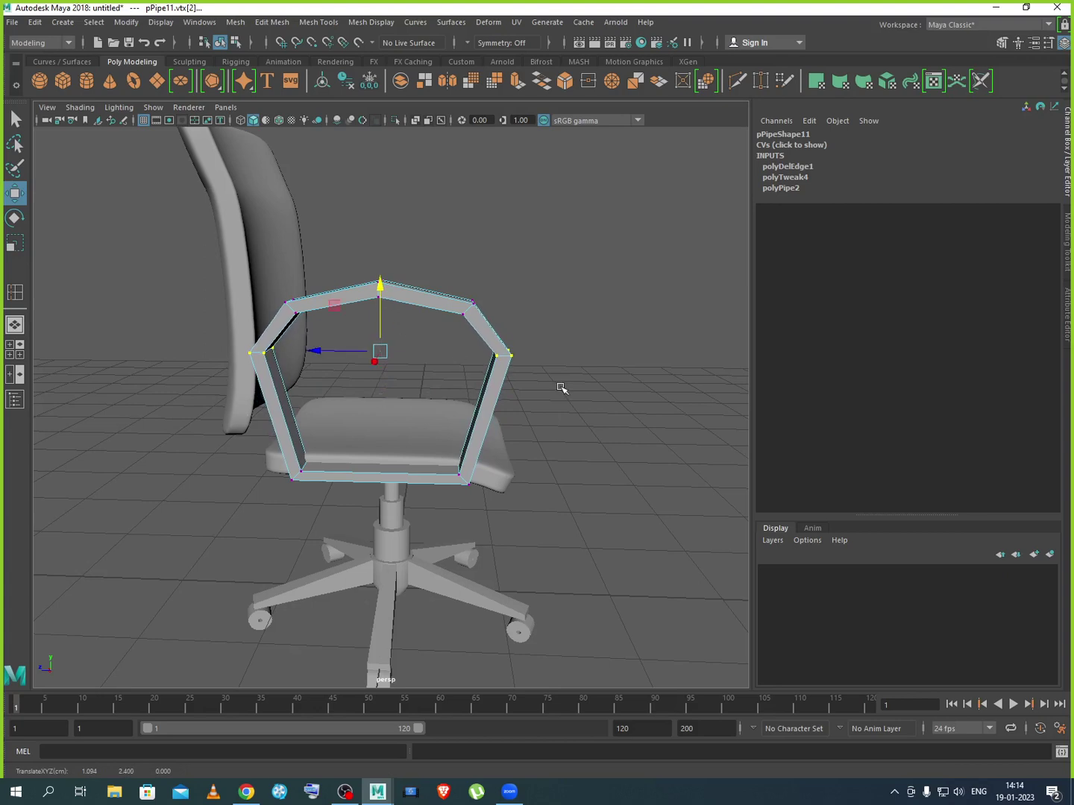
{"action": "left_click_drag", "start_coordinate": [593, 233], "coordinate": [226, 410]}
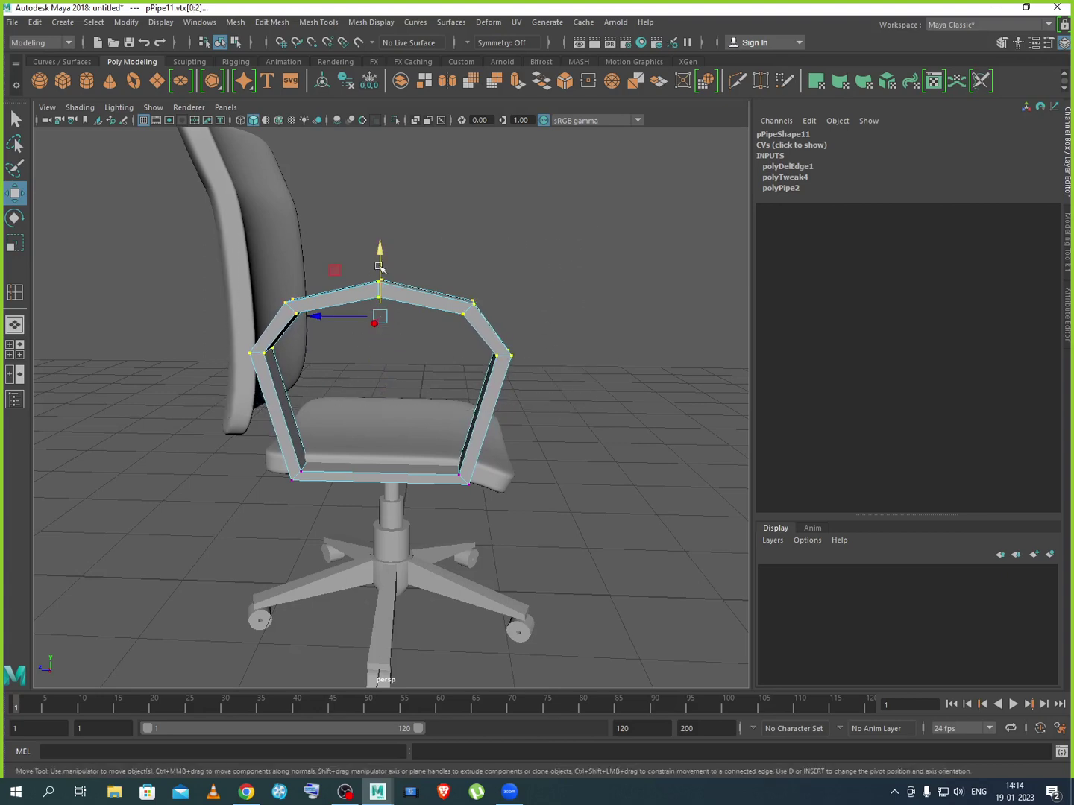
{"action": "left_click_drag", "start_coordinate": [380, 260], "coordinate": [378, 299]}
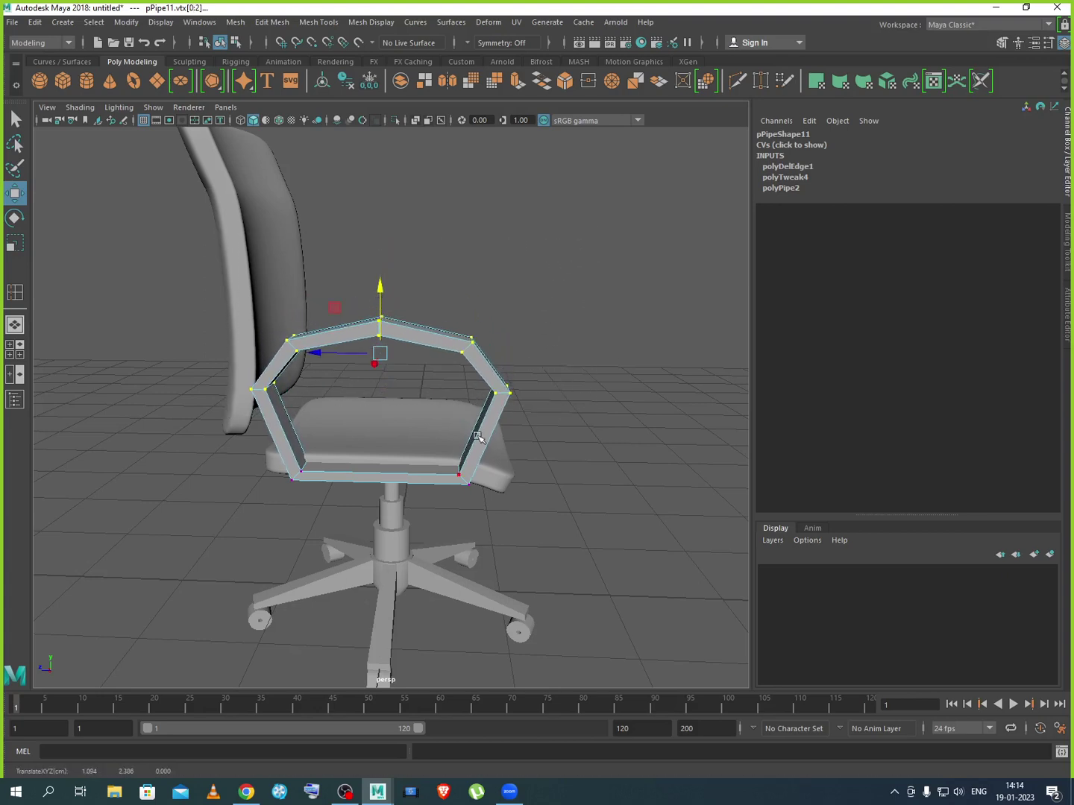
In the side view, scale the pipe's front and rear mid-height vertices inward along Z so the armrest clears the backrest
{"action": "key", "text": "space"}
{"action": "key", "text": "space"}
{"action": "scroll", "coordinate": [413, 457], "scroll_direction": "down", "scroll_amount": 8}
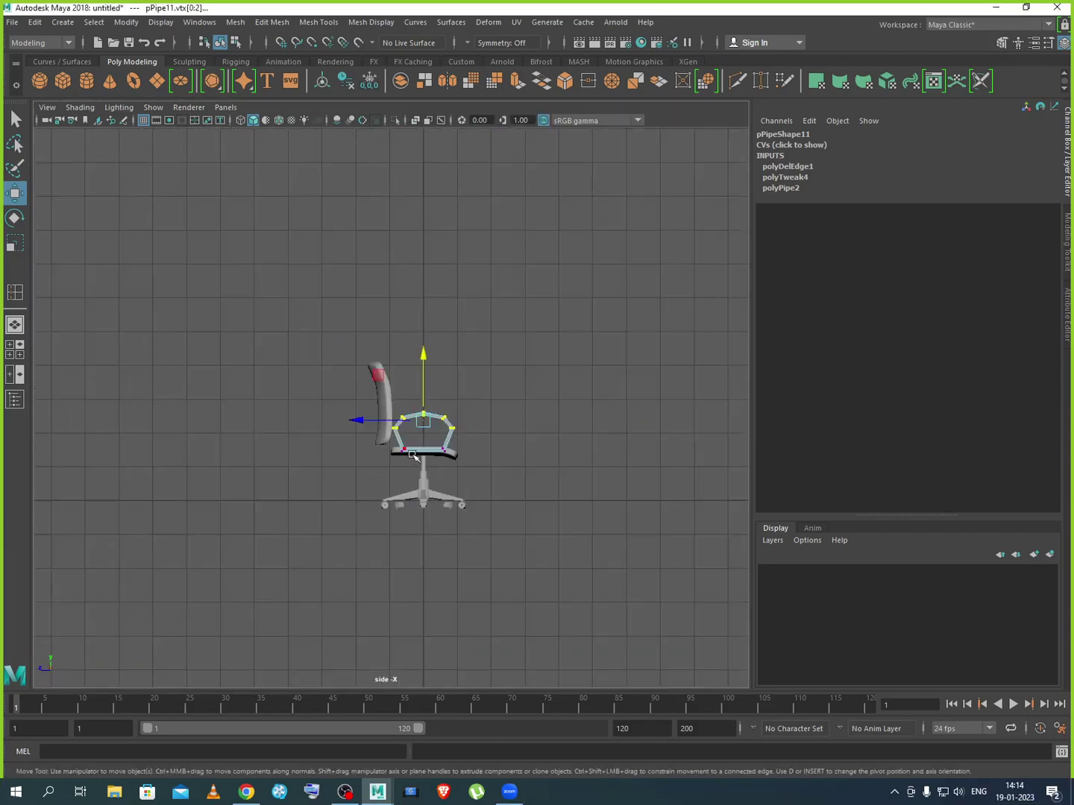
{"action": "scroll", "coordinate": [414, 457], "scroll_direction": "up", "scroll_amount": 10}
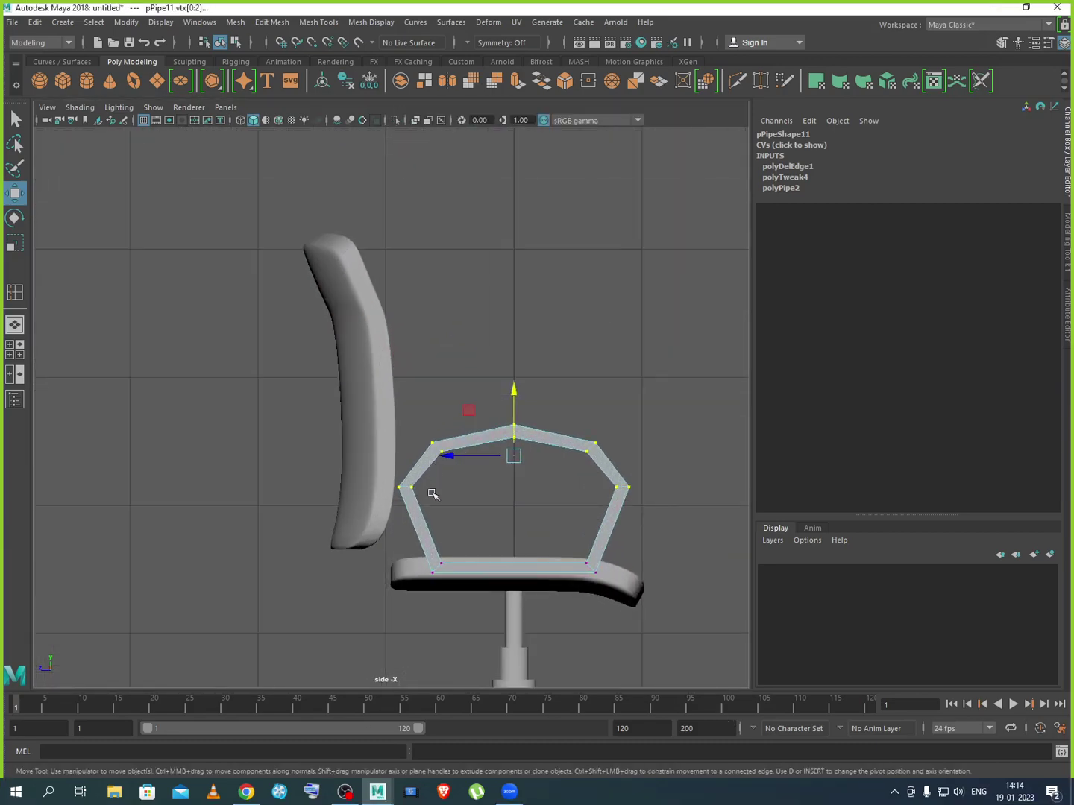
{"action": "left_click", "coordinate": [363, 475]}
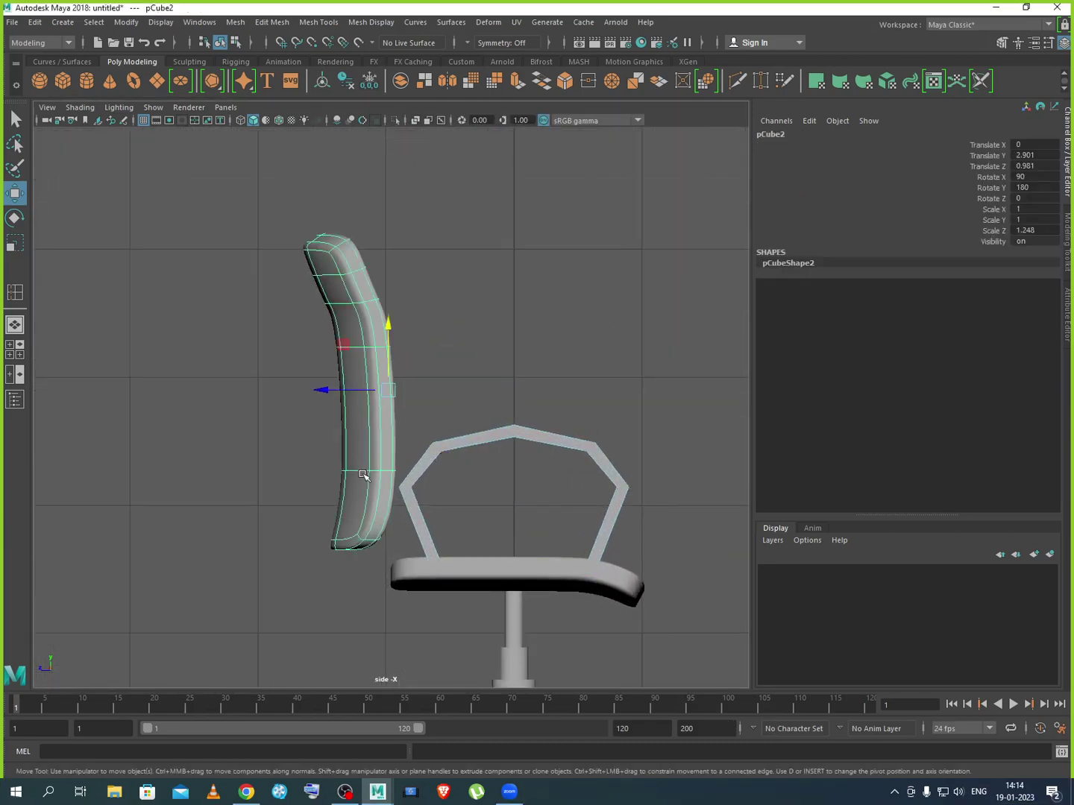
{"action": "left_click", "coordinate": [625, 486]}
{"action": "right_click_drag", "start_coordinate": [566, 474], "coordinate": [548, 422]}
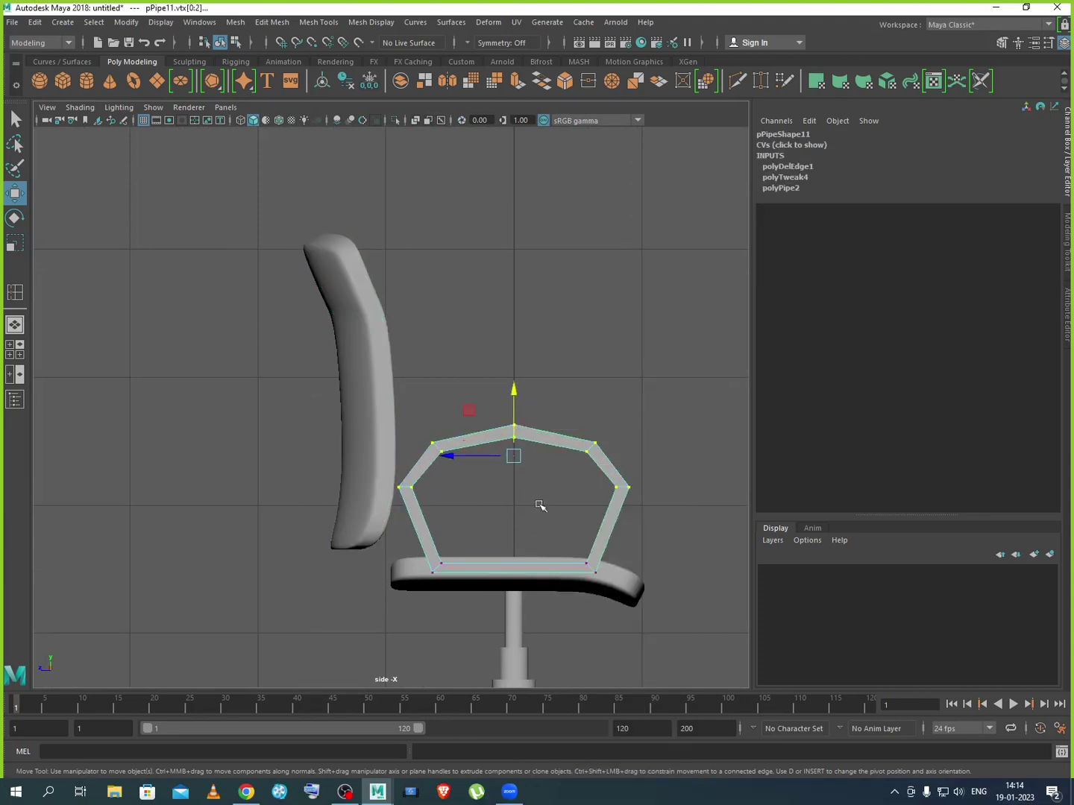
{"action": "left_click_drag", "start_coordinate": [650, 472], "coordinate": [372, 523]}
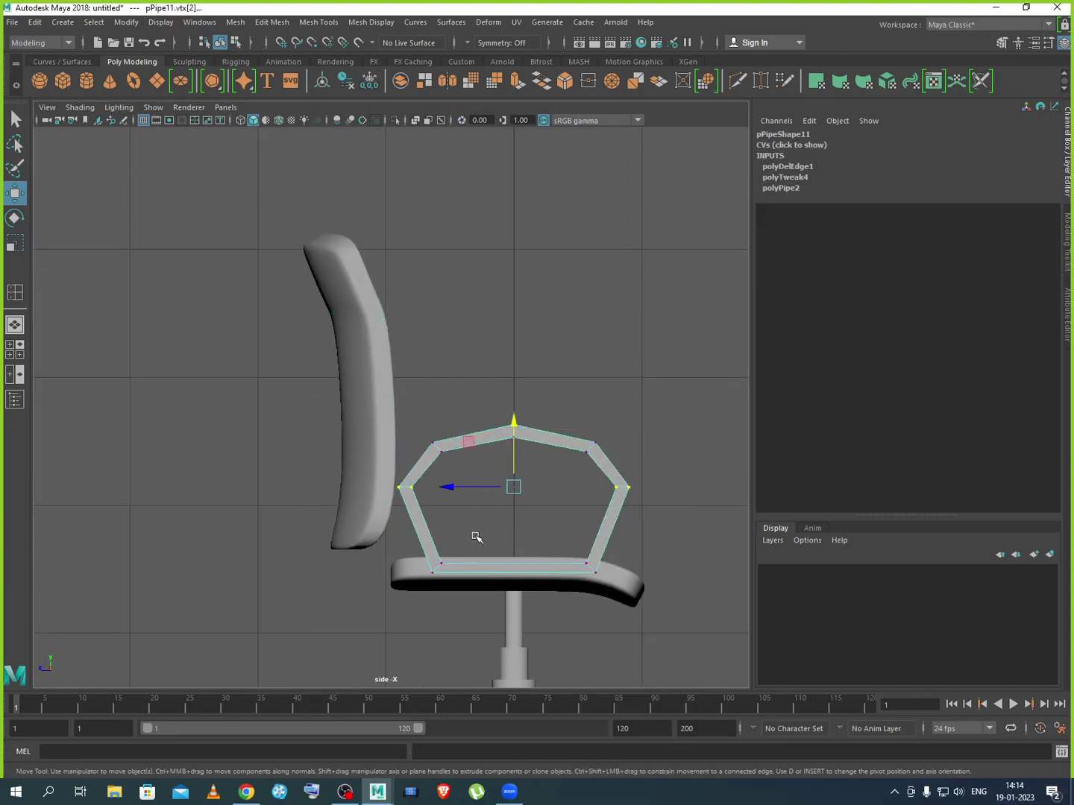
{"action": "key", "text": "r"}
{"action": "left_click_drag", "start_coordinate": [460, 492], "coordinate": [467, 498]}
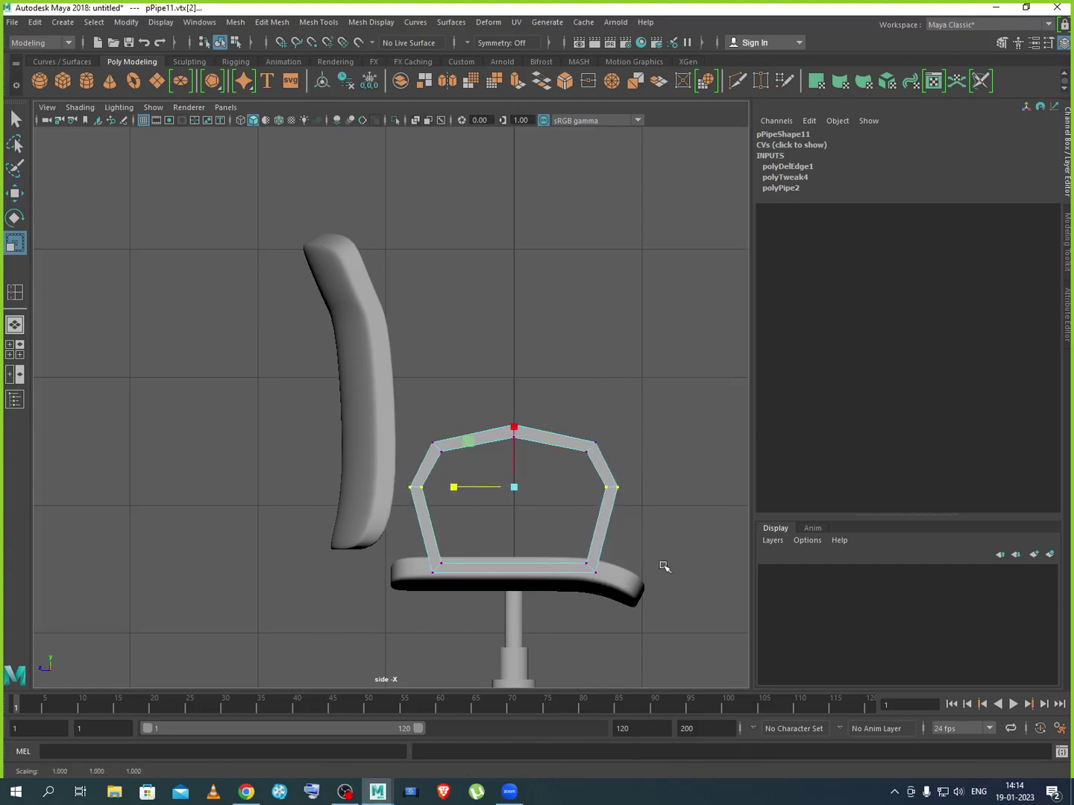
Return the pipe to object mode and preview it smoothed and deselected in the perspective view
{"action": "right_click_drag", "start_coordinate": [599, 488], "coordinate": [659, 392]}
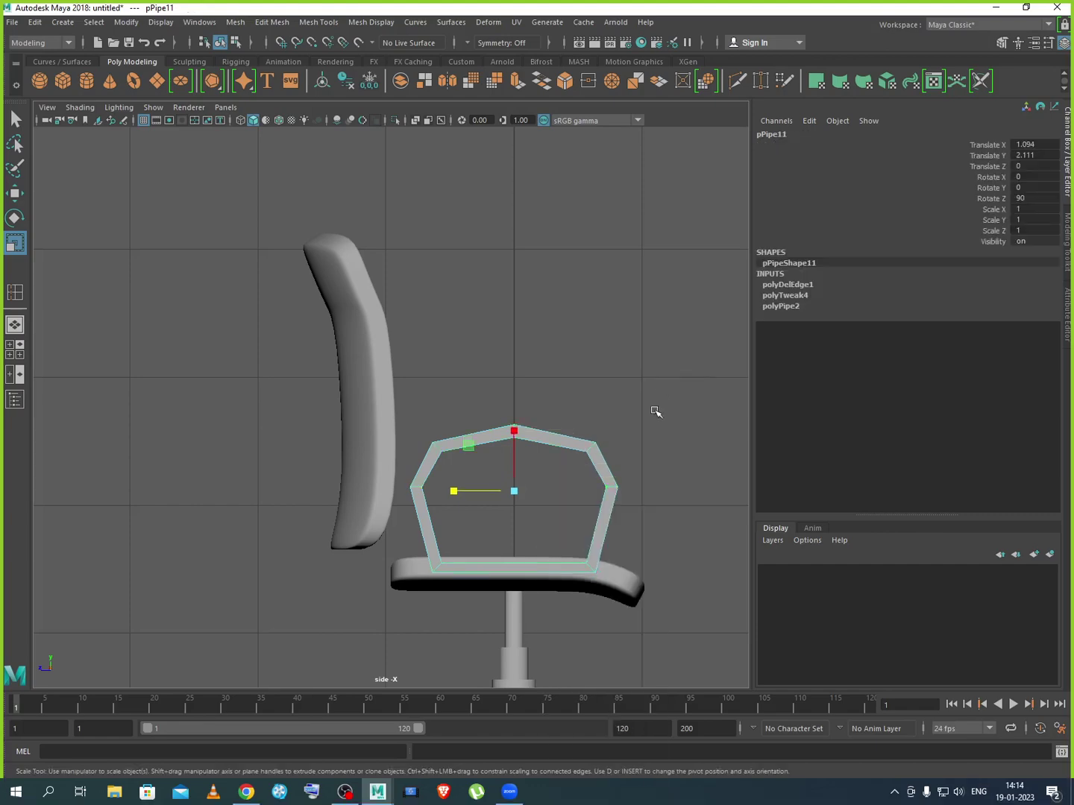
{"action": "key", "text": "space"}
{"action": "key", "text": "space"}
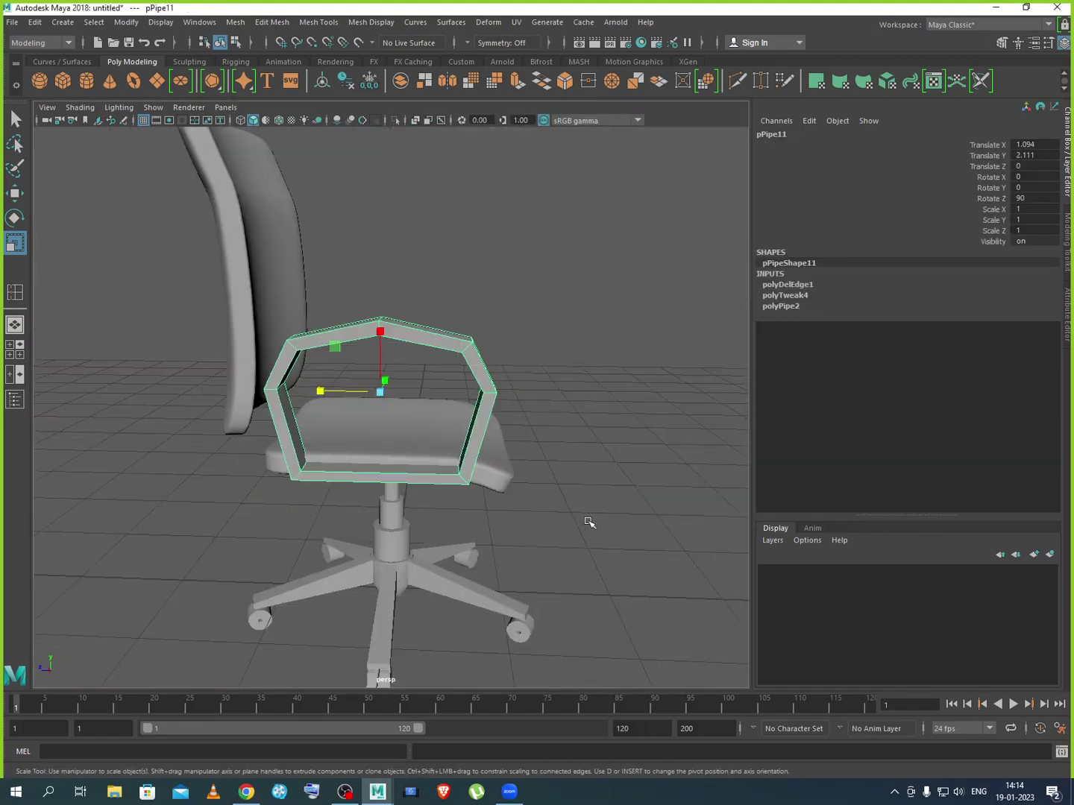
{"action": "left_click_drag", "start_coordinate": [589, 521], "coordinate": [516, 522], "text": "alt"}
{"action": "key", "text": "3"}
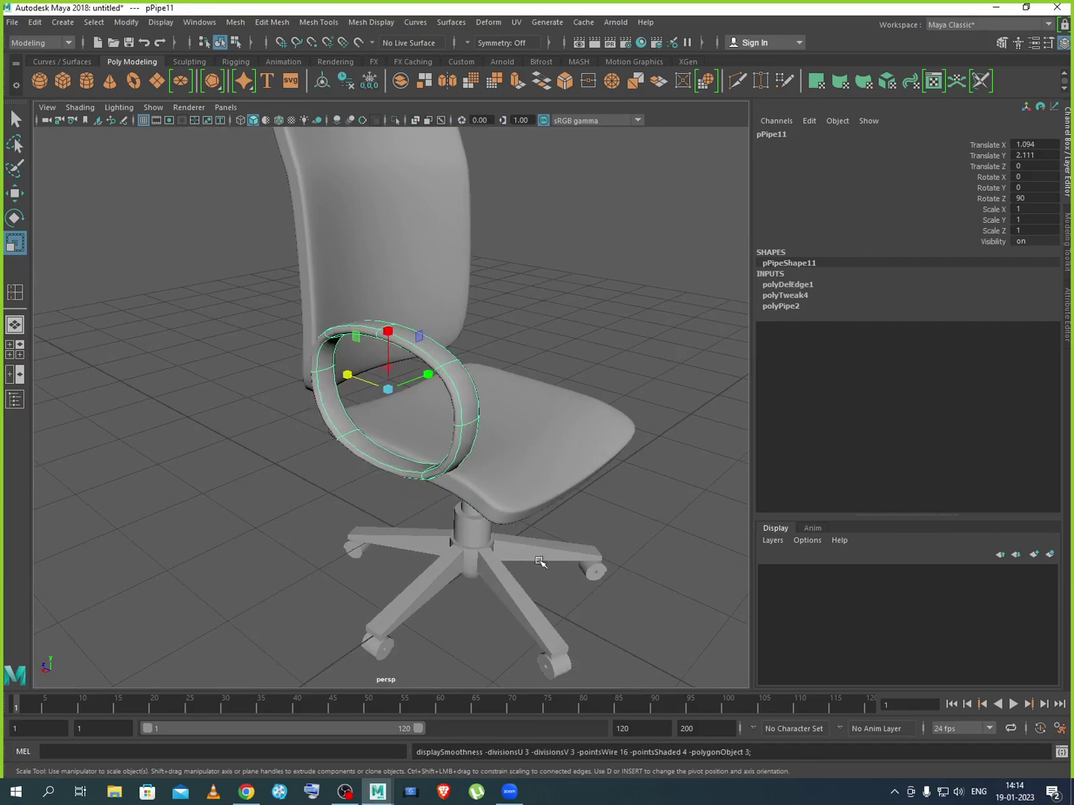
{"action": "left_click", "coordinate": [631, 559]}
{"action": "left_click_drag", "start_coordinate": [622, 607], "coordinate": [461, 451], "text": "alt"}
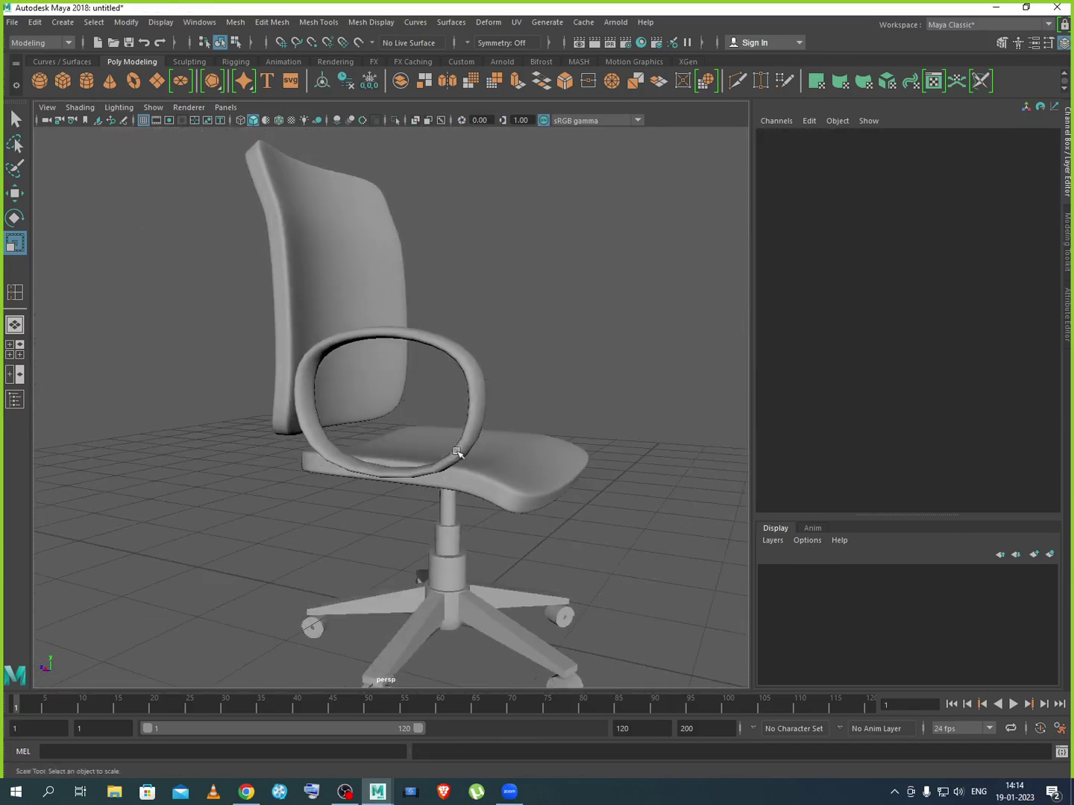
Show the pipe unsmoothed and insert an edge loop just above each of its two lower corners
{"action": "scroll", "coordinate": [462, 450], "scroll_direction": "up", "scroll_amount": 2}
{"action": "scroll", "coordinate": [467, 514], "scroll_direction": "up", "scroll_amount": 2}
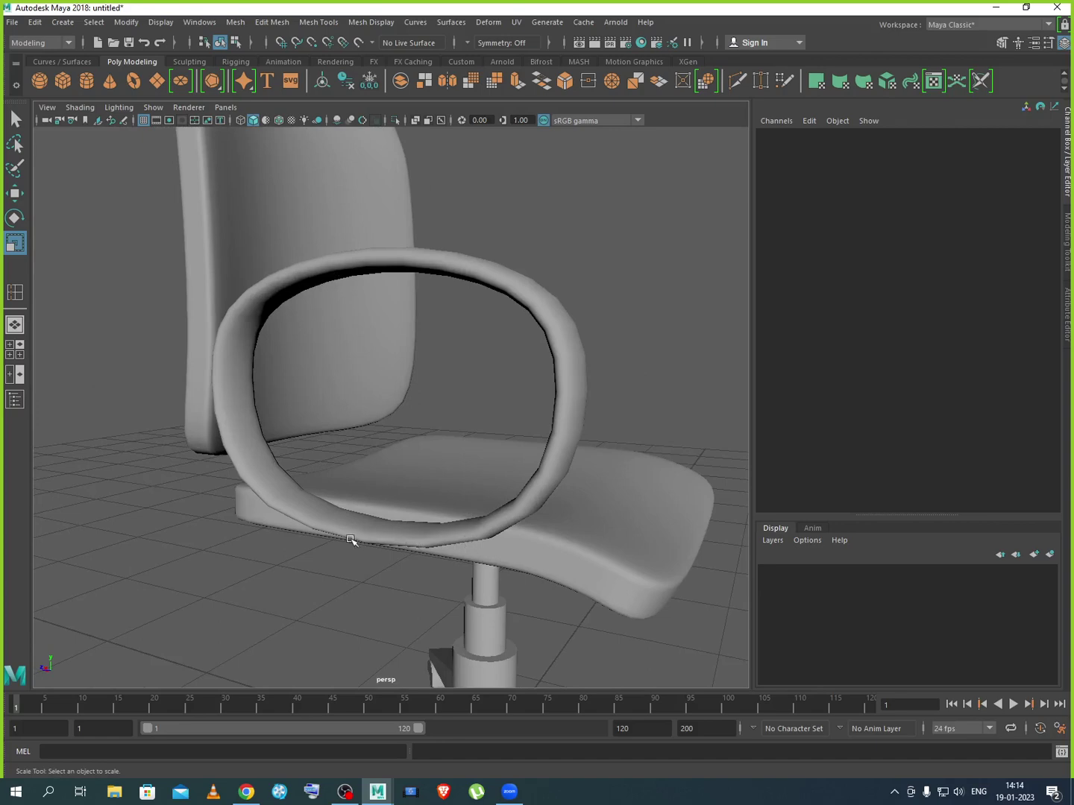
{"action": "left_click", "coordinate": [382, 538]}
{"action": "key", "text": "1"}
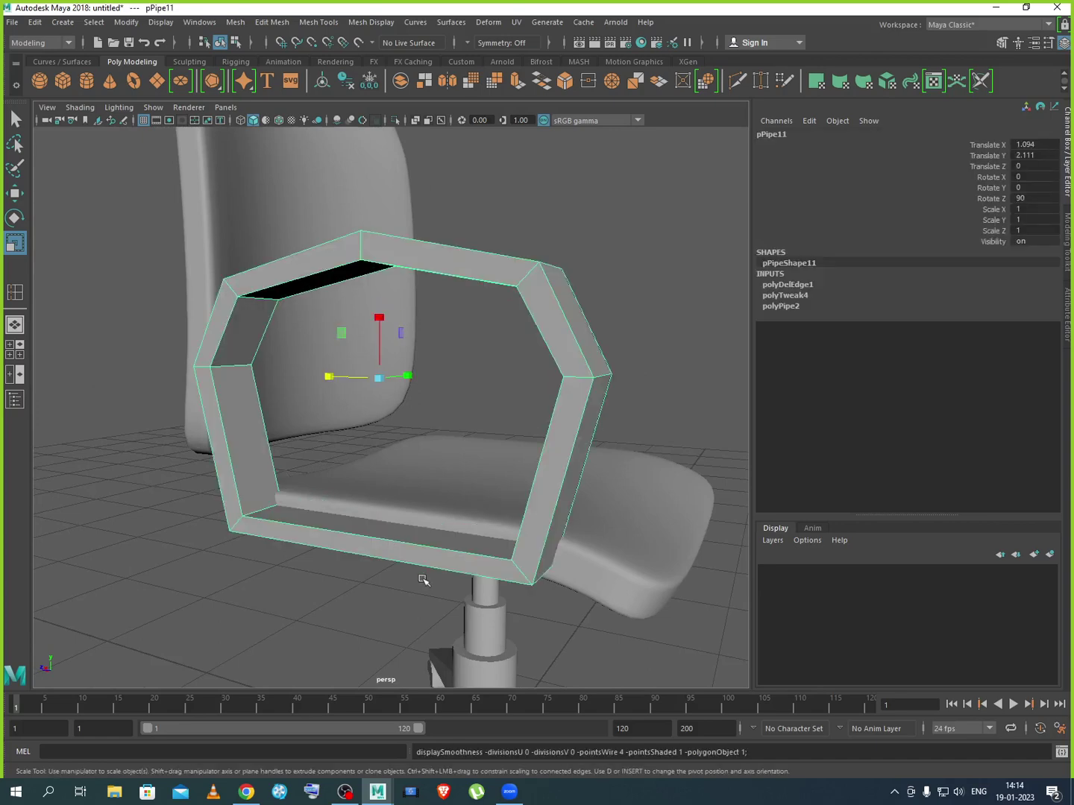
{"action": "left_click", "coordinate": [15, 292]}
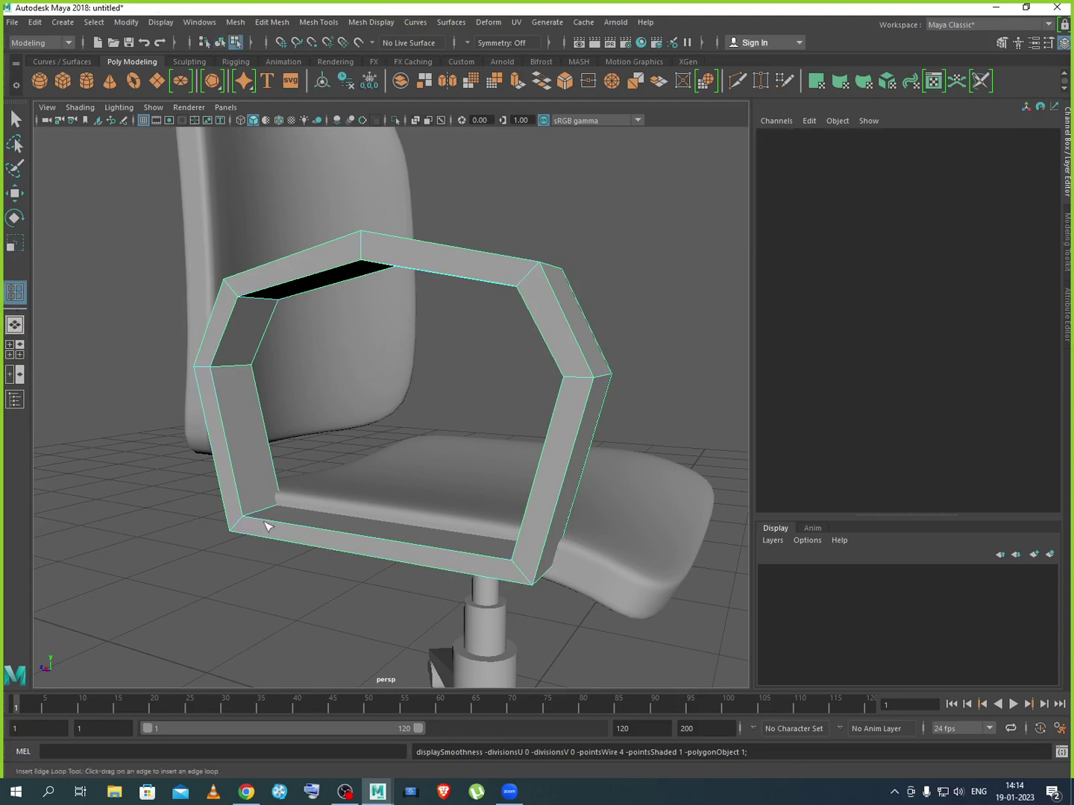
{"action": "left_click", "coordinate": [242, 506]}
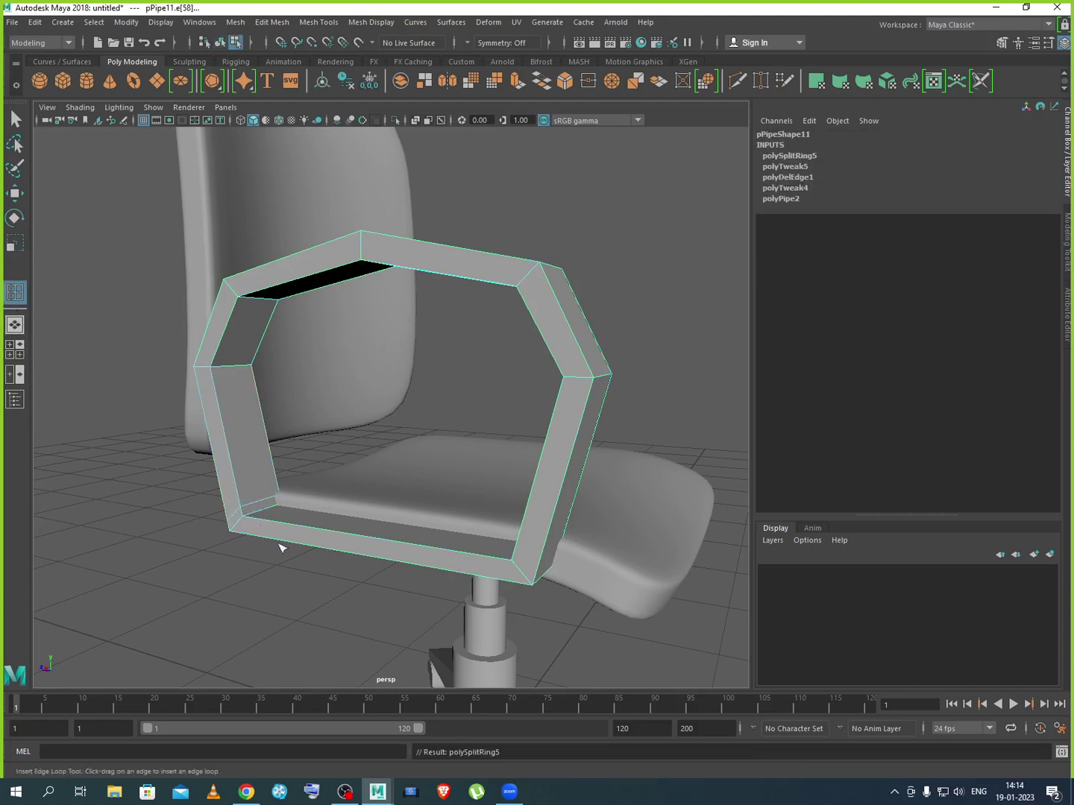
{"action": "left_click_drag", "start_coordinate": [521, 550], "coordinate": [518, 557]}
Leave the edge loop tool, return the pipe to object mode, and turn its smooth preview back on
{"action": "left_click", "coordinate": [15, 193]}
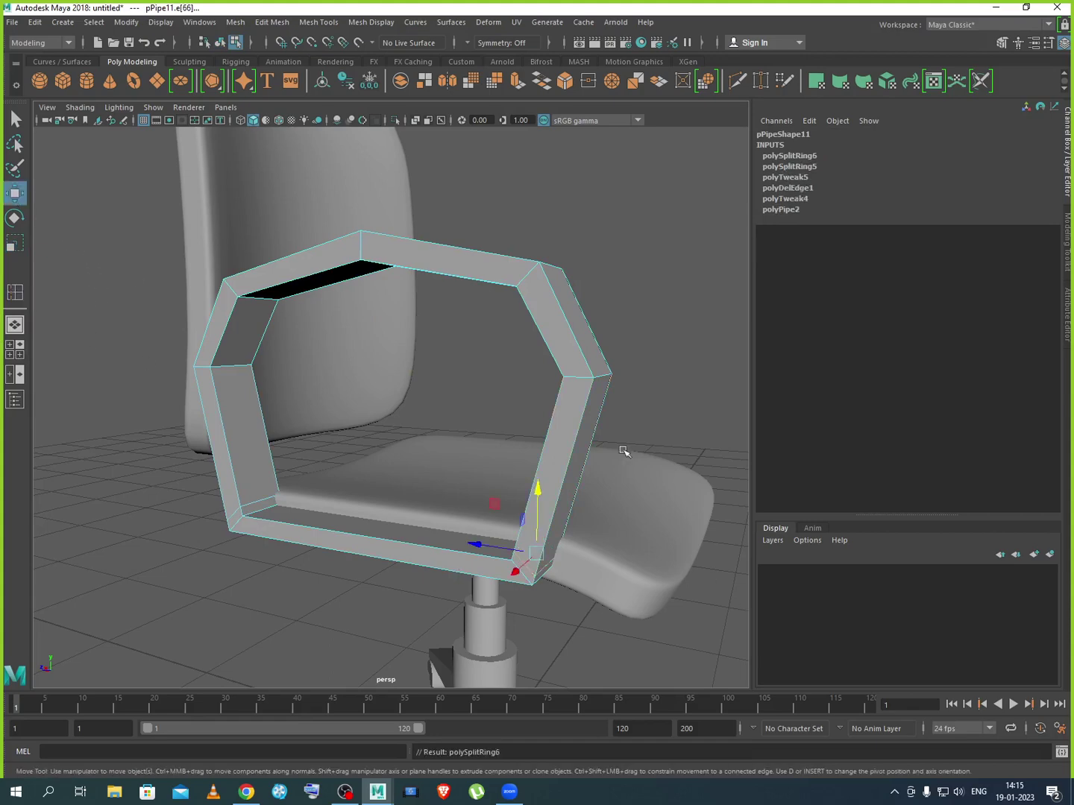
{"action": "right_click", "coordinate": [563, 406]}
{"action": "right_click_drag", "start_coordinate": [588, 441], "coordinate": [635, 387]}
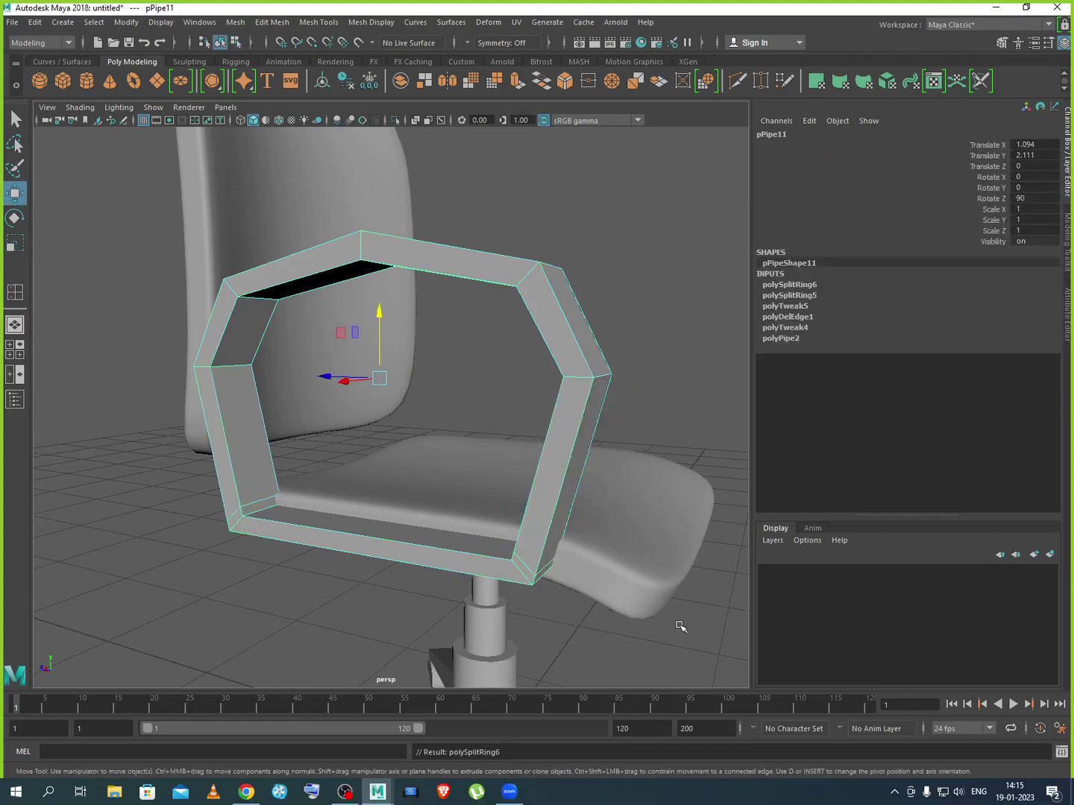
{"action": "key", "text": "3"}
{"action": "left_click", "coordinate": [403, 655]}
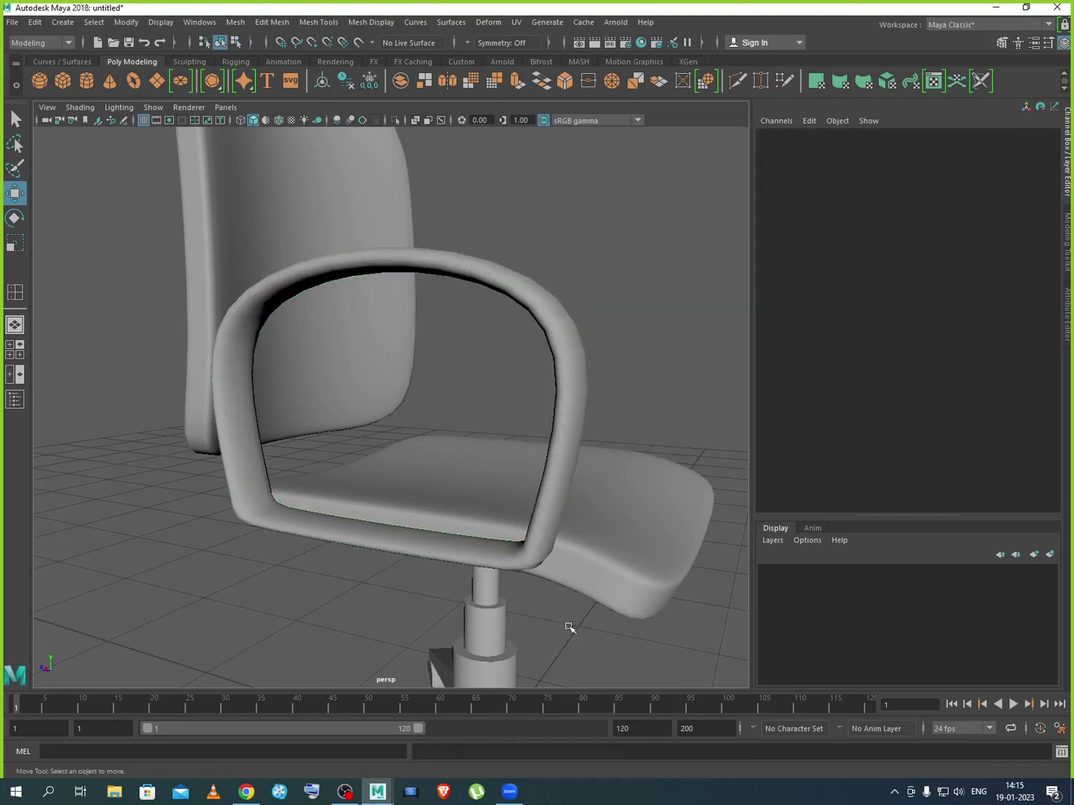
Move the armrest pipe outward to about 1.119 in X and narrow its width to about 0.616 in Scale Y
{"action": "left_click_drag", "start_coordinate": [569, 627], "coordinate": [487, 625], "text": "alt"}
{"action": "left_click", "coordinate": [418, 410]}
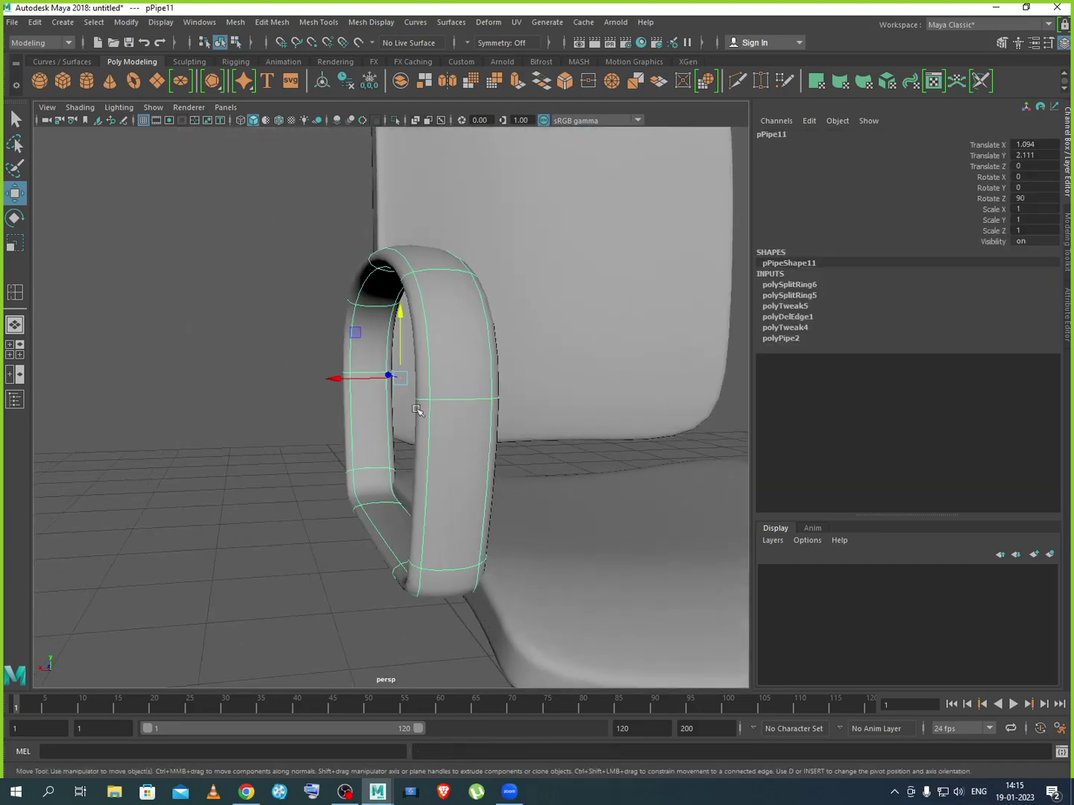
{"action": "left_click_drag", "start_coordinate": [355, 377], "coordinate": [348, 378]}
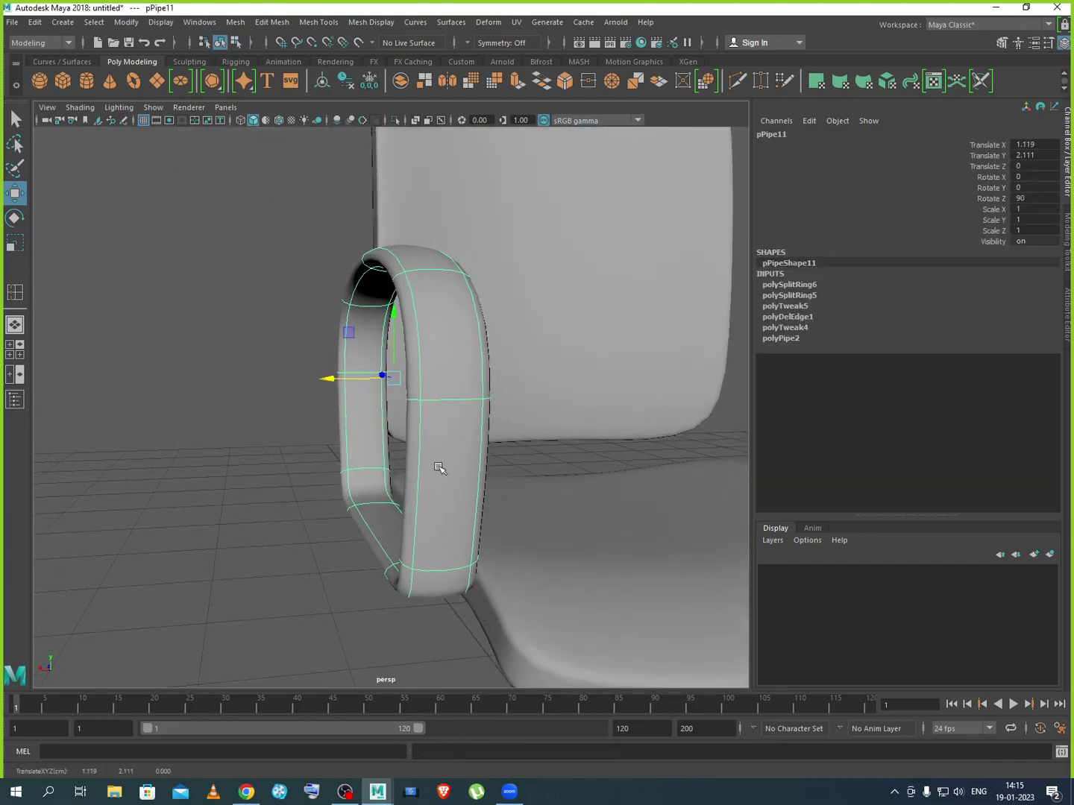
{"action": "key", "text": "r"}
{"action": "left_click_drag", "start_coordinate": [452, 377], "coordinate": [426, 378]}
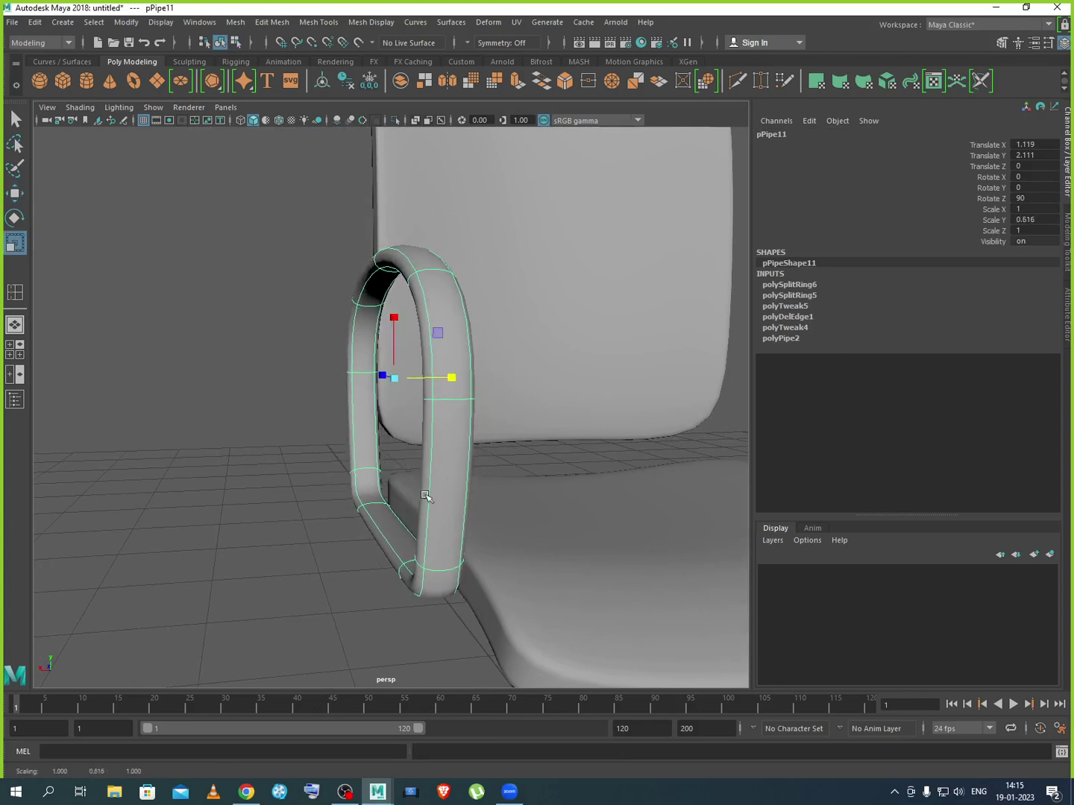
Widen the armrest pipe to about 0.684 in Scale Y and move it against the seat at about 1.064 in X
{"action": "right_click_drag", "start_coordinate": [440, 402], "coordinate": [503, 384]}
{"action": "left_click", "coordinate": [302, 468]}
{"action": "left_click_drag", "start_coordinate": [302, 467], "coordinate": [417, 523], "text": "alt"}
{"action": "left_click", "coordinate": [419, 408]}
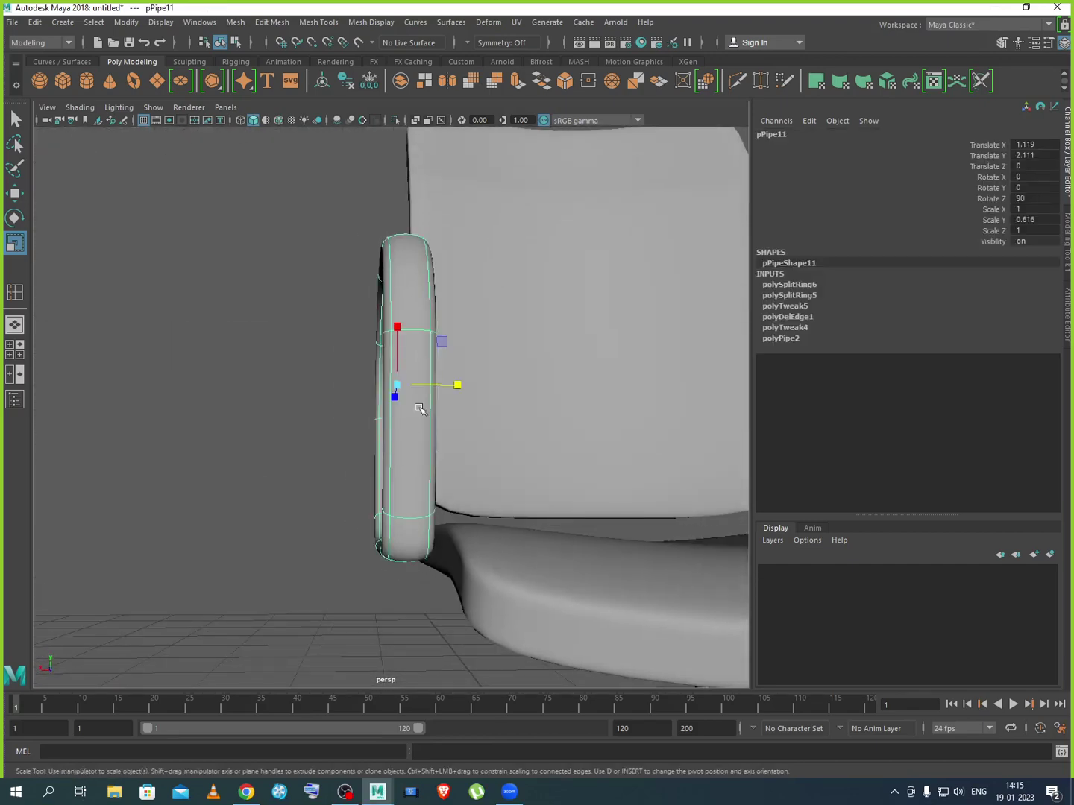
{"action": "left_click_drag", "start_coordinate": [439, 393], "coordinate": [461, 386]}
{"action": "key", "text": "w"}
{"action": "left_click_drag", "start_coordinate": [348, 384], "coordinate": [355, 392]}
Lower the armrest pipe to about 2.012 in Y so its bottom bar sits beneath the seat's edge
{"action": "left_click", "coordinate": [348, 587]}
{"action": "left_click_drag", "start_coordinate": [347, 587], "coordinate": [433, 583], "text": "alt"}
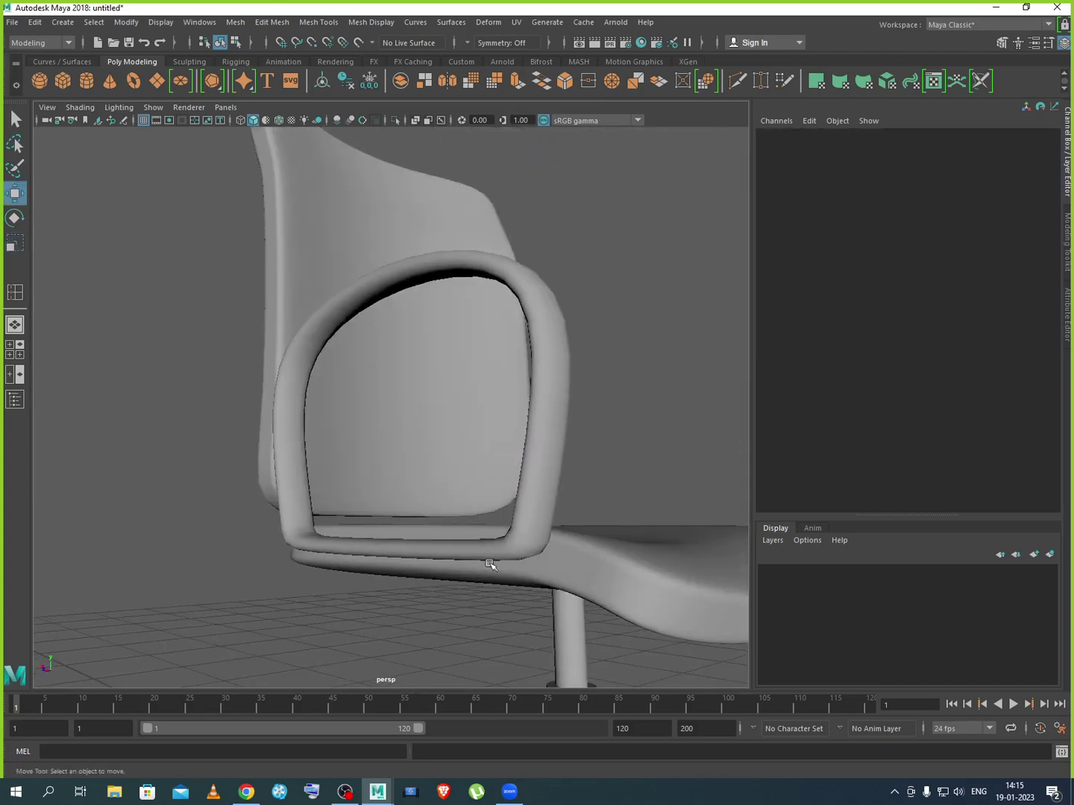
{"action": "left_click", "coordinate": [491, 565]}
{"action": "left_click", "coordinate": [535, 457]}
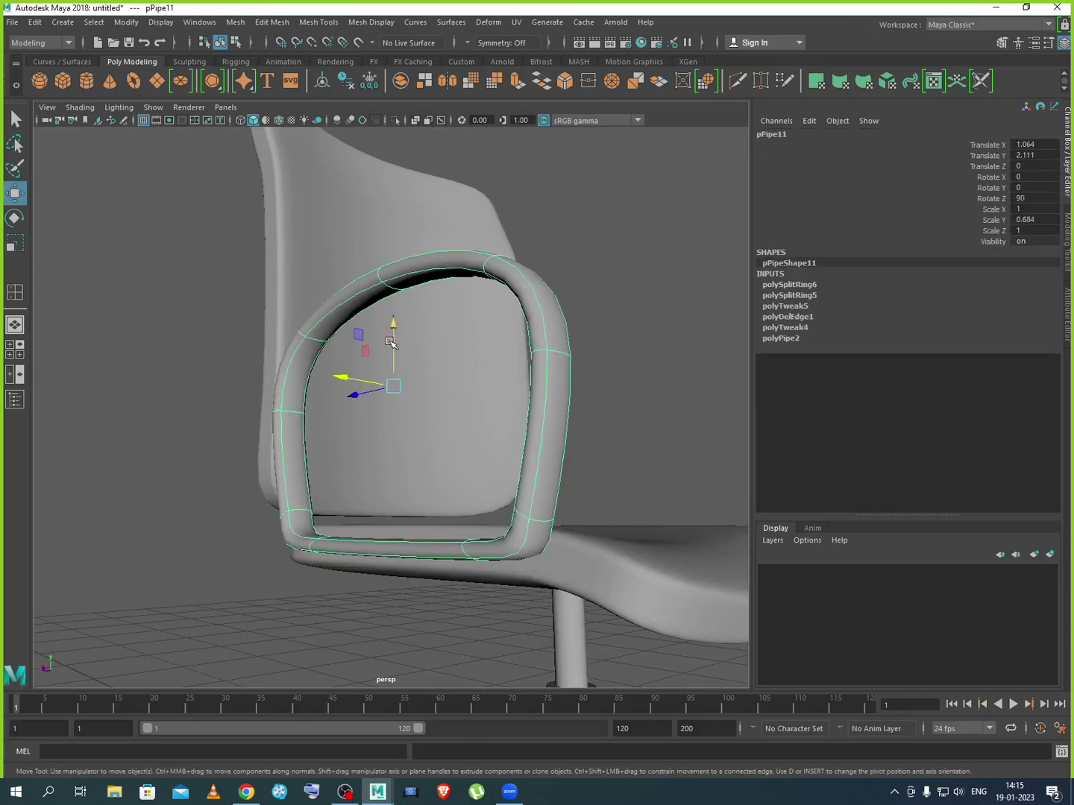
{"action": "left_click_drag", "start_coordinate": [392, 337], "coordinate": [394, 355]}
{"action": "left_click_drag", "start_coordinate": [434, 530], "coordinate": [344, 583], "text": "alt"}
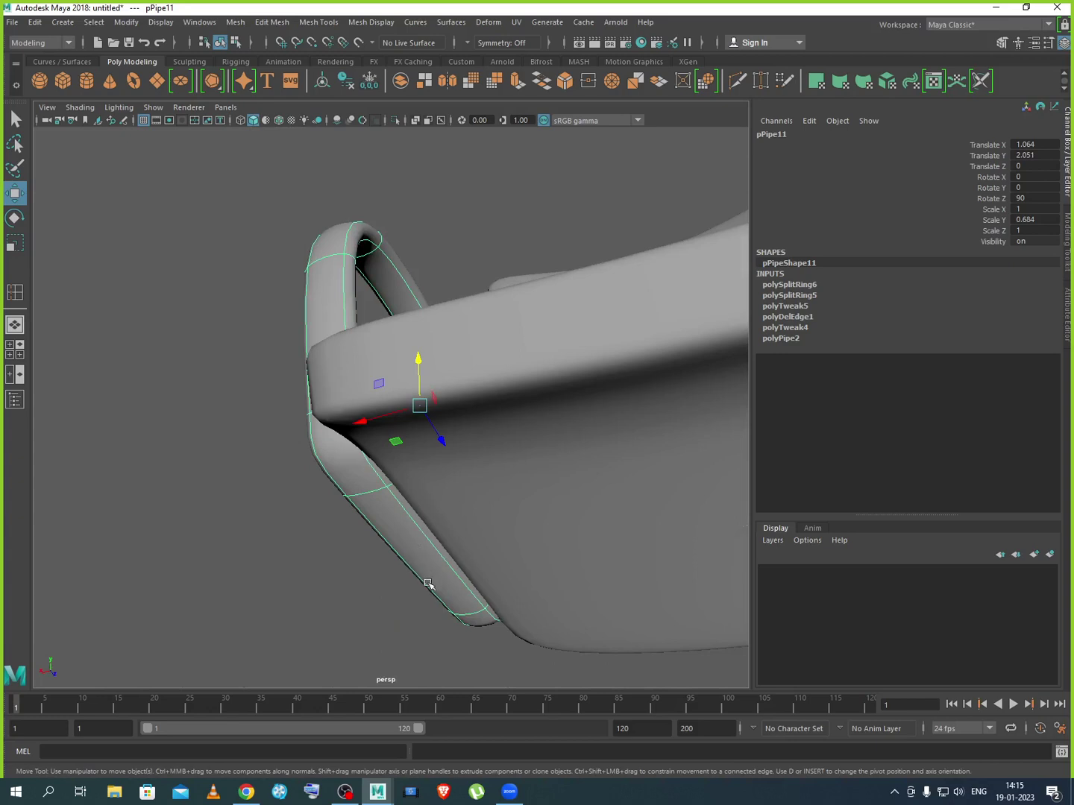
{"action": "mouse_move", "coordinate": [423, 379]}
{"action": "left_mouse_down"}
{"action": "mouse_move", "coordinate": [423, 395]}
{"action": "mouse_move", "coordinate": [422, 387]}
{"action": "left_mouse_up"}
Turn off the armrest pipe's smooth preview and insert two closely spaced edge loops across the middle of its bottom bar
{"action": "left_click_drag", "start_coordinate": [478, 507], "coordinate": [403, 493], "text": "alt"}
{"action": "left_click", "coordinate": [601, 515]}
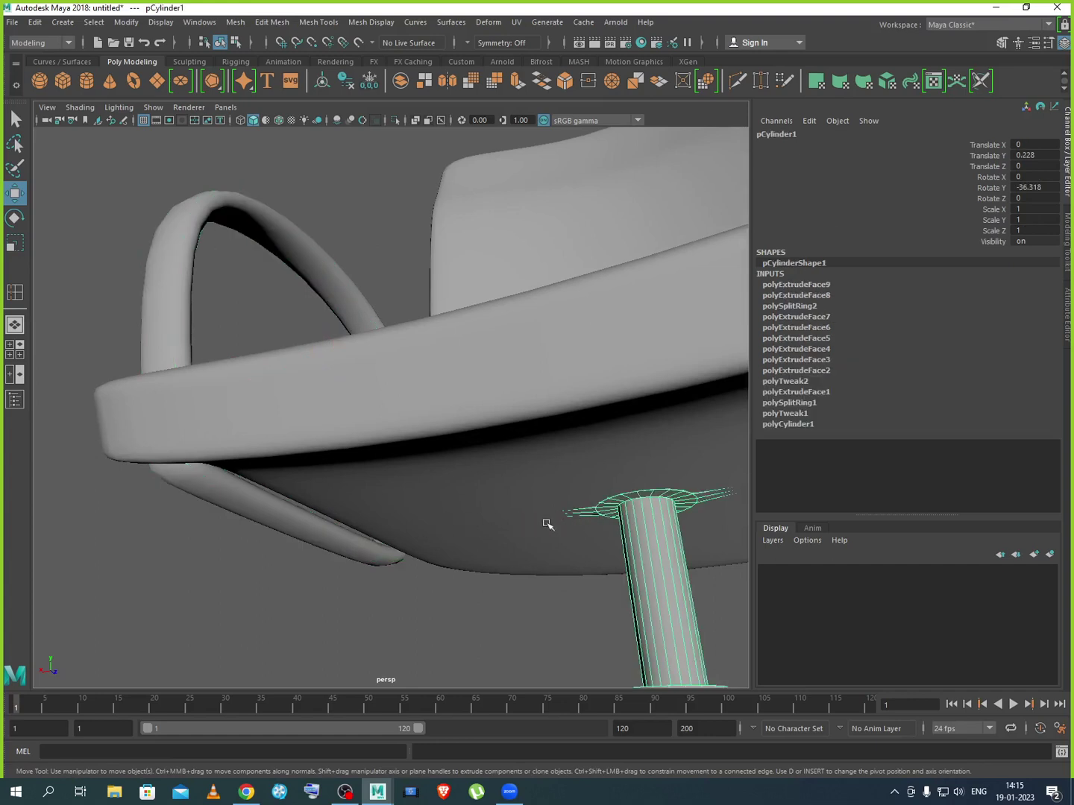
{"action": "left_click", "coordinate": [327, 534]}
{"action": "left_click_drag", "start_coordinate": [339, 561], "coordinate": [321, 612], "text": "alt"}
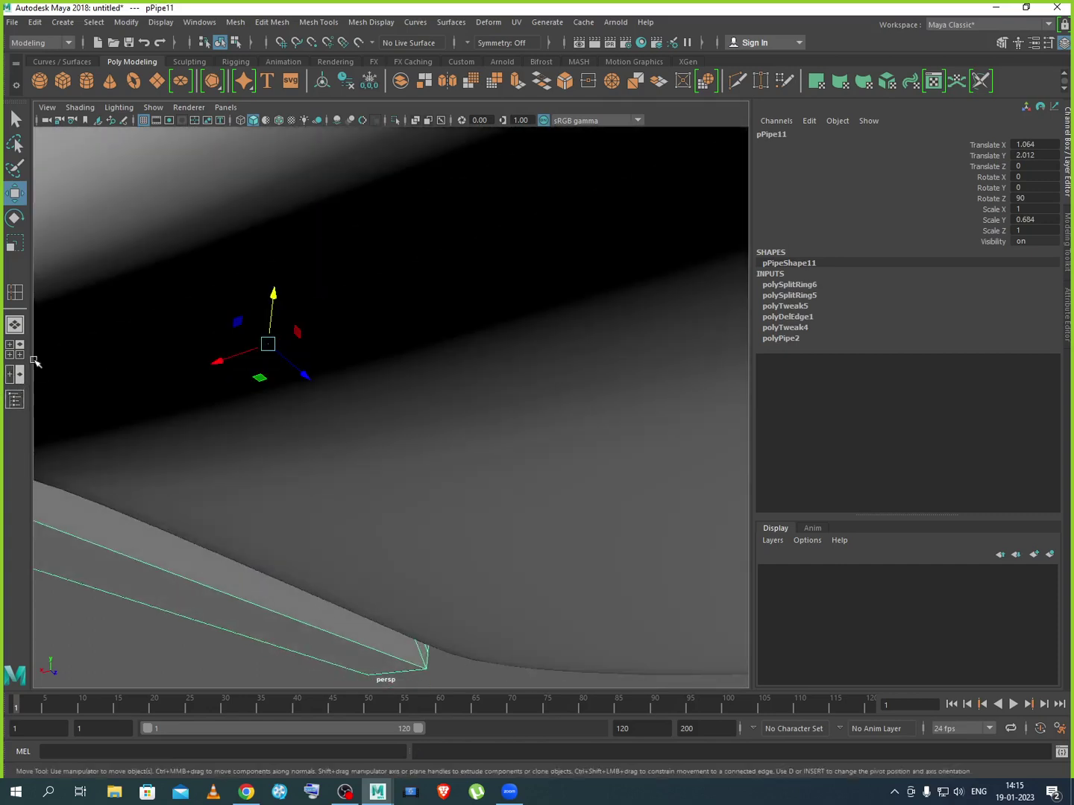
{"action": "left_click", "coordinate": [16, 296]}
{"action": "left_click", "coordinate": [192, 588]}
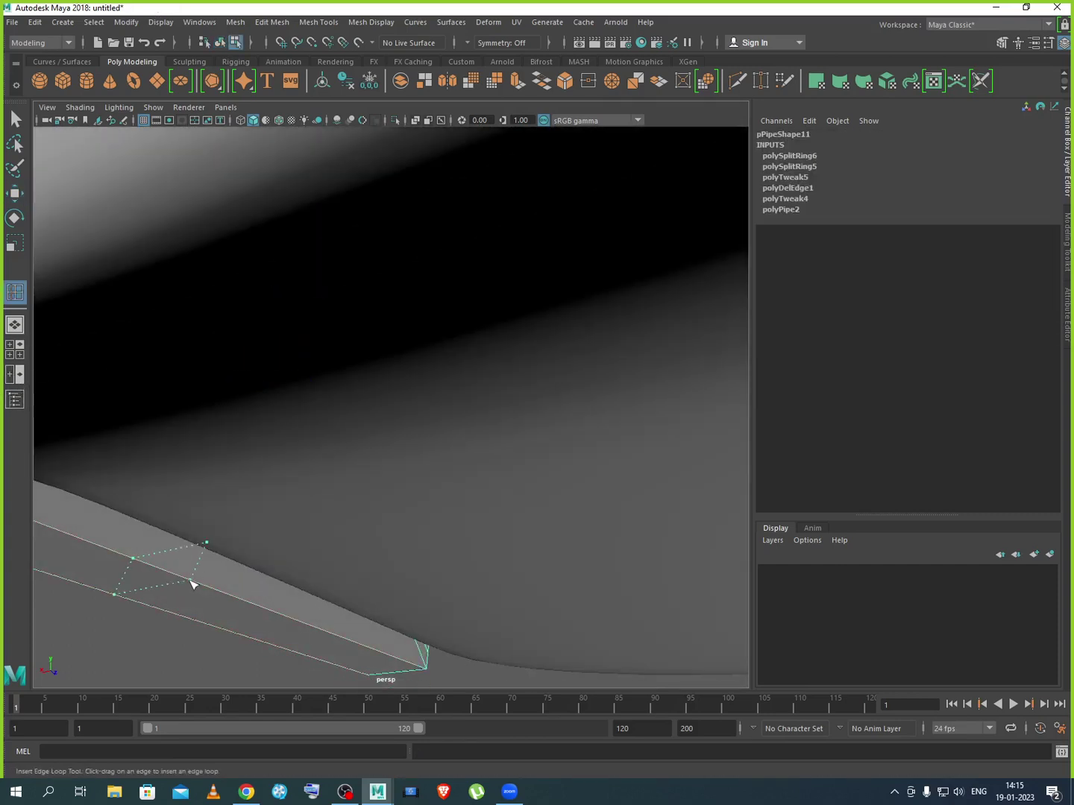
{"action": "left_click", "coordinate": [196, 587]}
{"action": "left_click", "coordinate": [231, 592]}
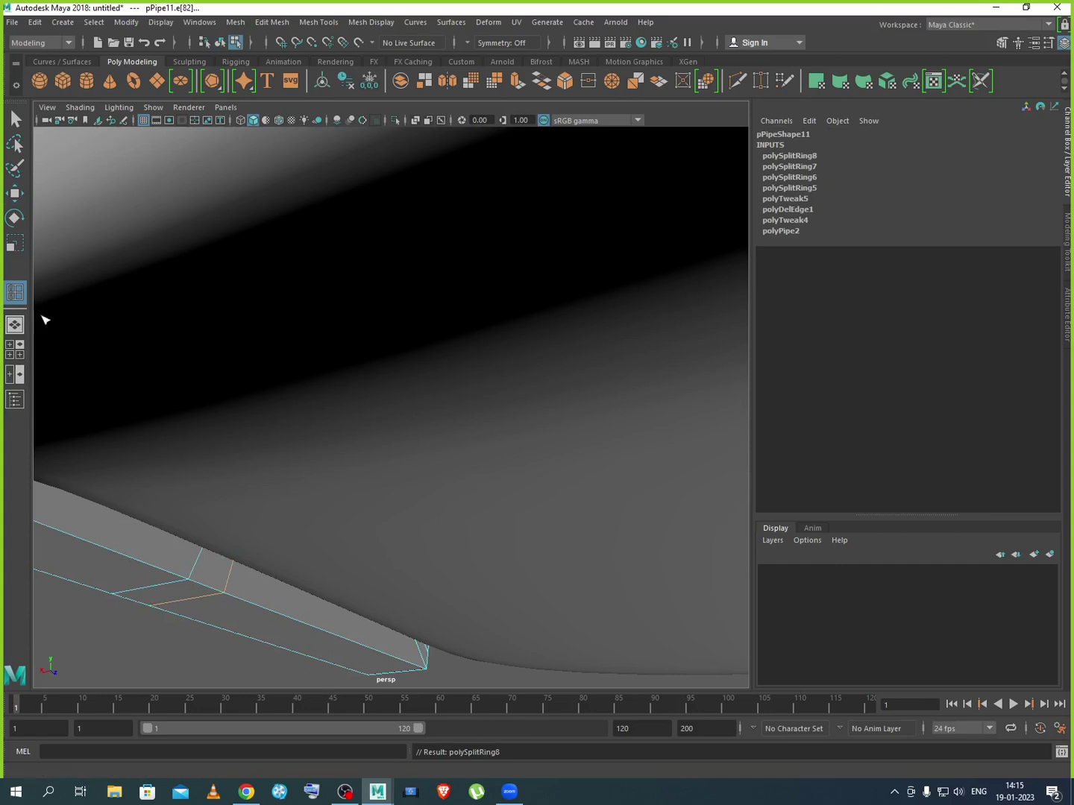
{"action": "left_click", "coordinate": [14, 193]}
Show the chair in a wireframe top view and select the vertices of the two new edge loops on the armrest
{"action": "scroll", "coordinate": [284, 528], "scroll_direction": "down", "scroll_amount": 3}
{"action": "scroll", "coordinate": [285, 527], "scroll_direction": "down", "scroll_amount": 2}
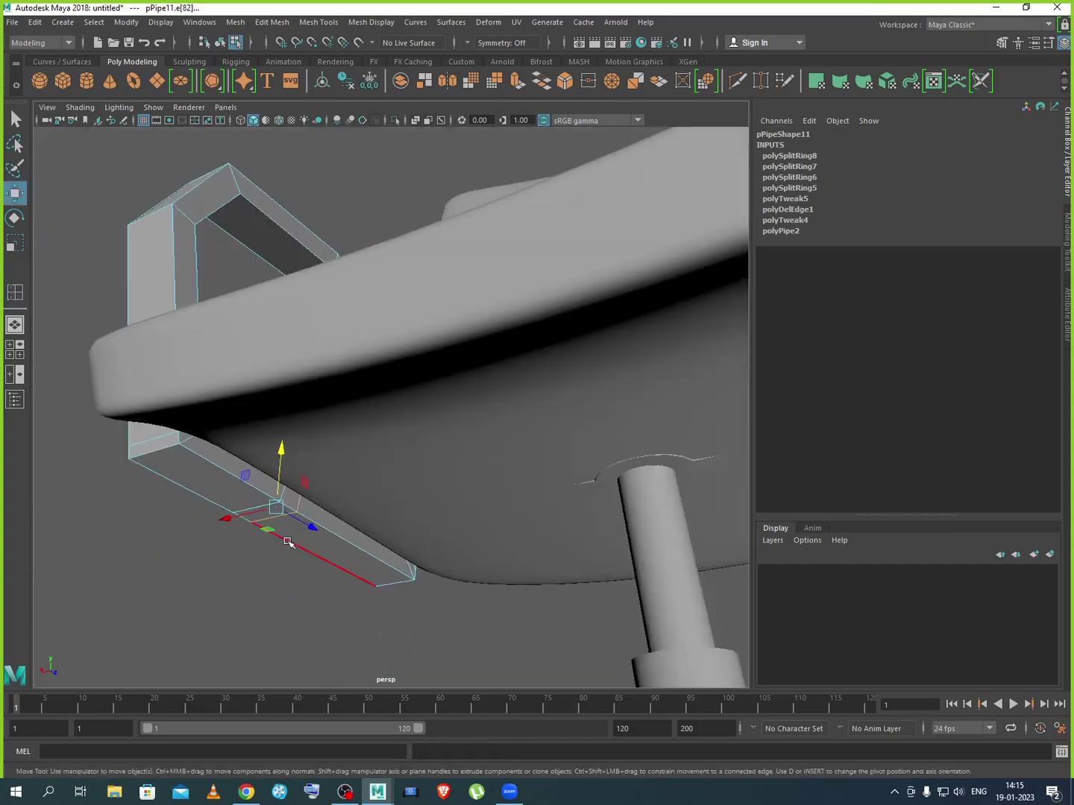
{"action": "scroll", "coordinate": [634, 479], "scroll_direction": "down", "scroll_amount": 2}
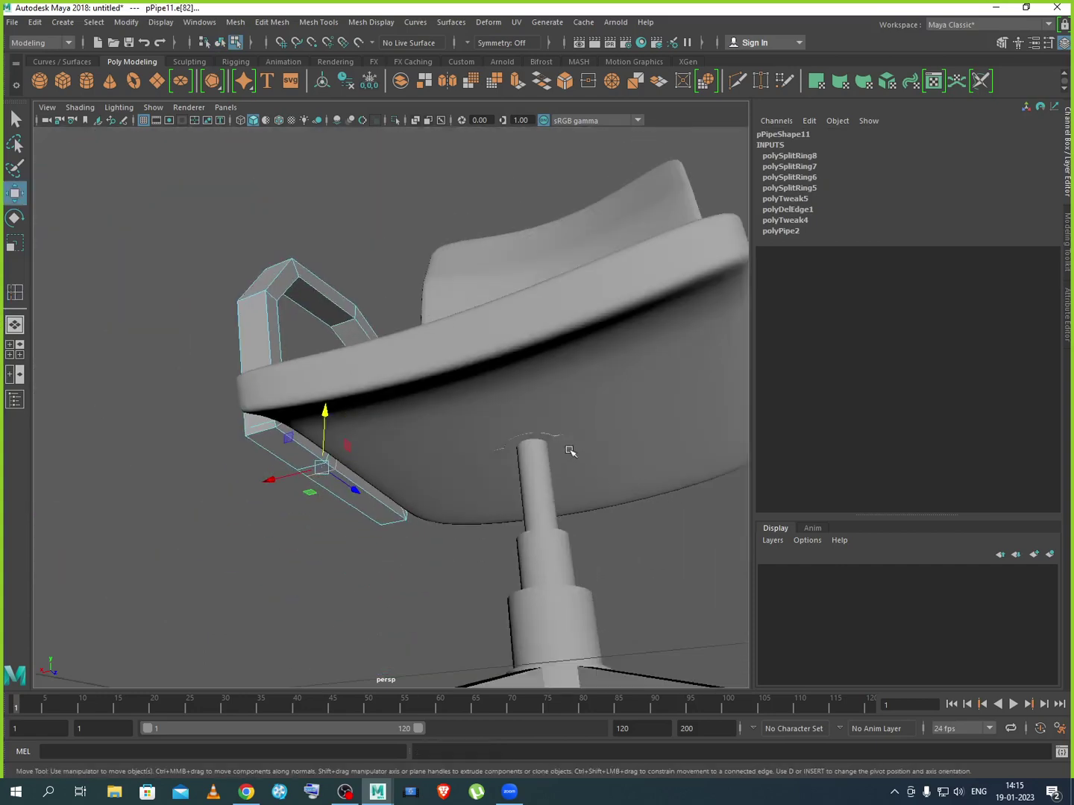
{"action": "key", "text": "space"}
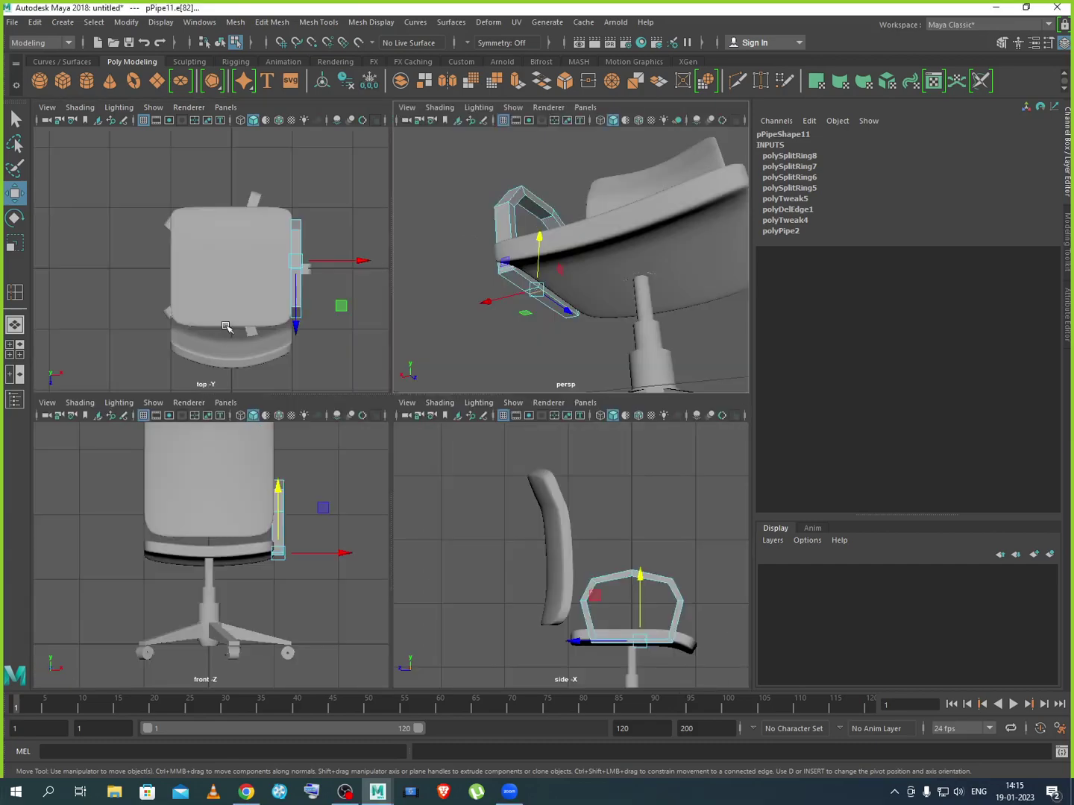
{"action": "key", "text": "space"}
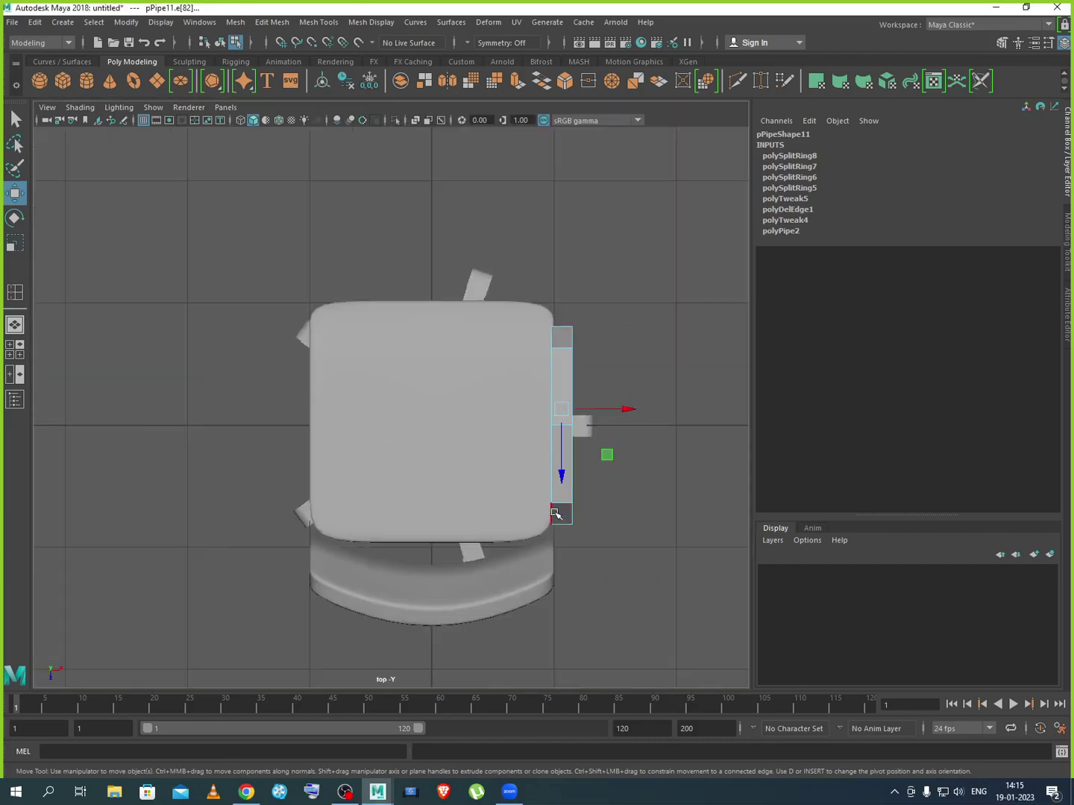
{"action": "key", "text": "4"}
{"action": "scroll", "coordinate": [625, 441], "scroll_direction": "up", "scroll_amount": 3}
{"action": "middle_click_drag", "start_coordinate": [626, 447], "coordinate": [548, 464], "text": "alt"}
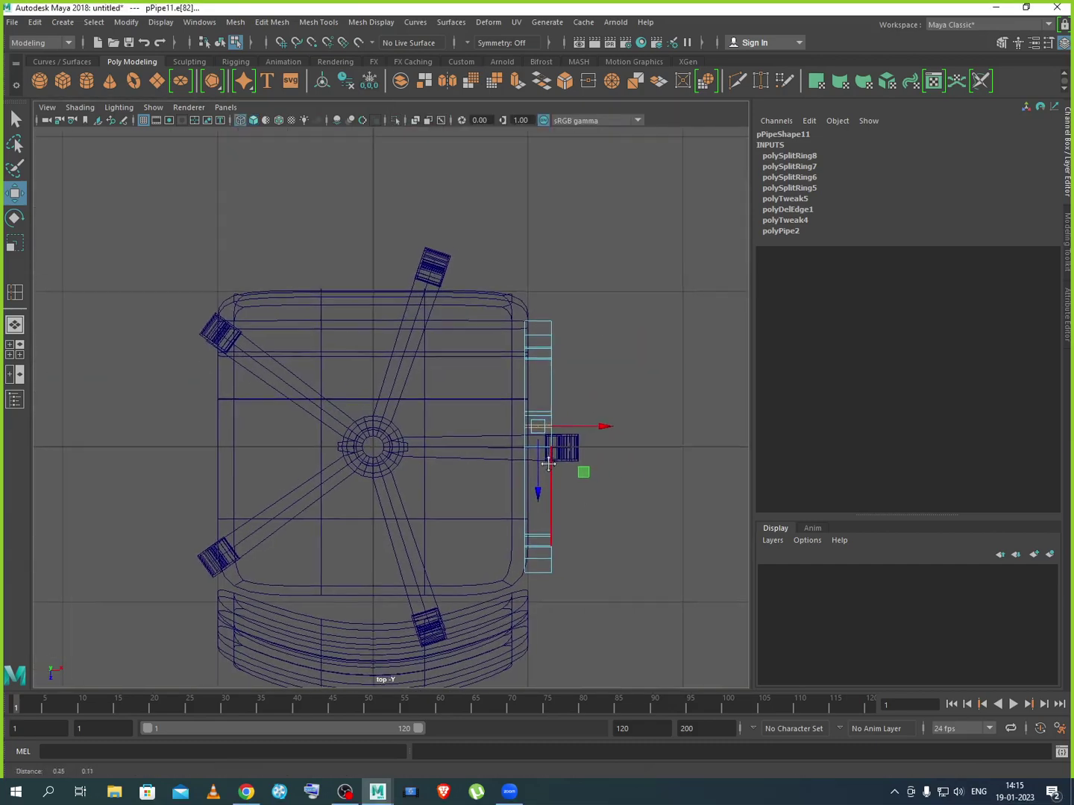
{"action": "scroll", "coordinate": [521, 466], "scroll_direction": "up", "scroll_amount": 3}
{"action": "scroll", "coordinate": [506, 473], "scroll_direction": "up", "scroll_amount": 2}
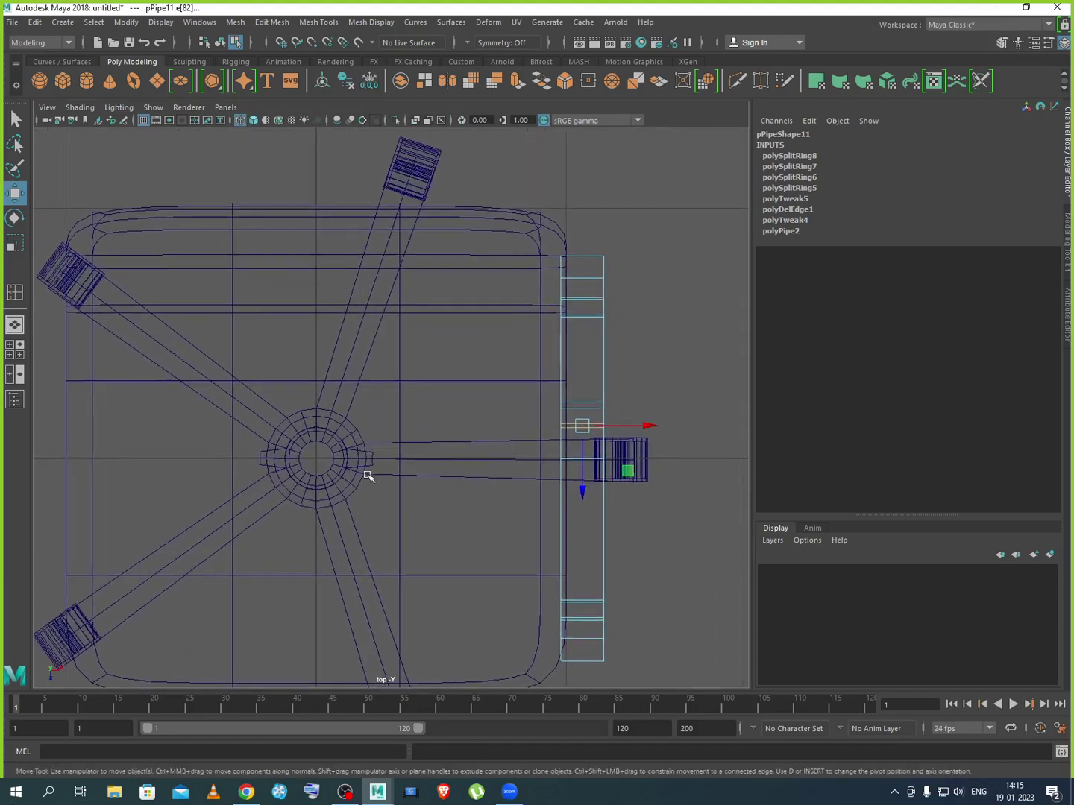
{"action": "scroll", "coordinate": [369, 476], "scroll_direction": "up", "scroll_amount": 3}
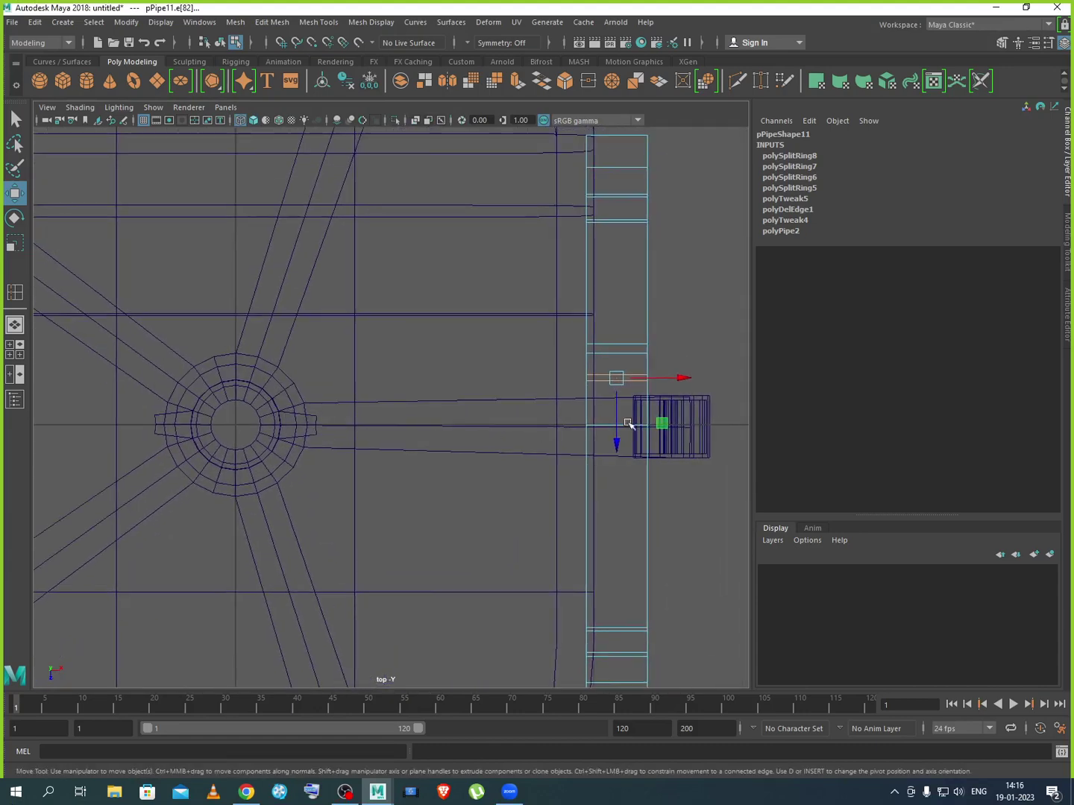
{"action": "right_click_drag", "start_coordinate": [643, 336], "coordinate": [571, 343]}
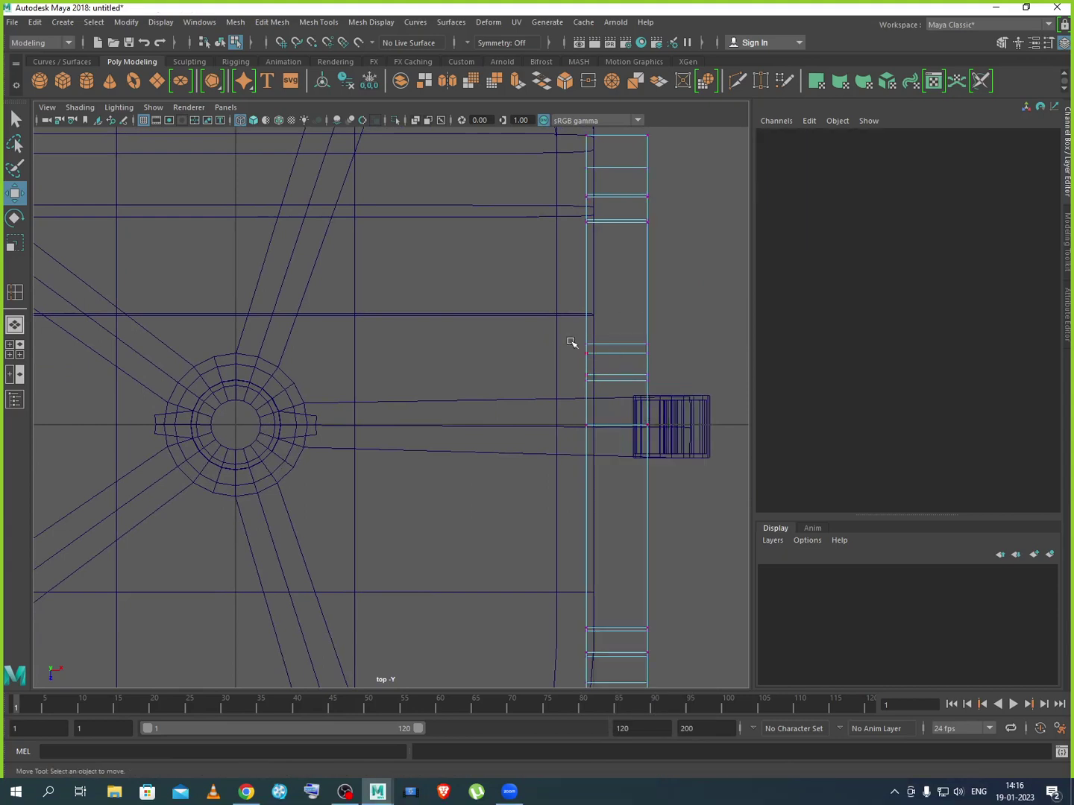
{"action": "left_click_drag", "start_coordinate": [535, 300], "coordinate": [687, 424]}
Move the two loops' vertices along Z to about -0.014 so they straddle the seat's centre line
{"action": "left_click_drag", "start_coordinate": [619, 422], "coordinate": [617, 451]}
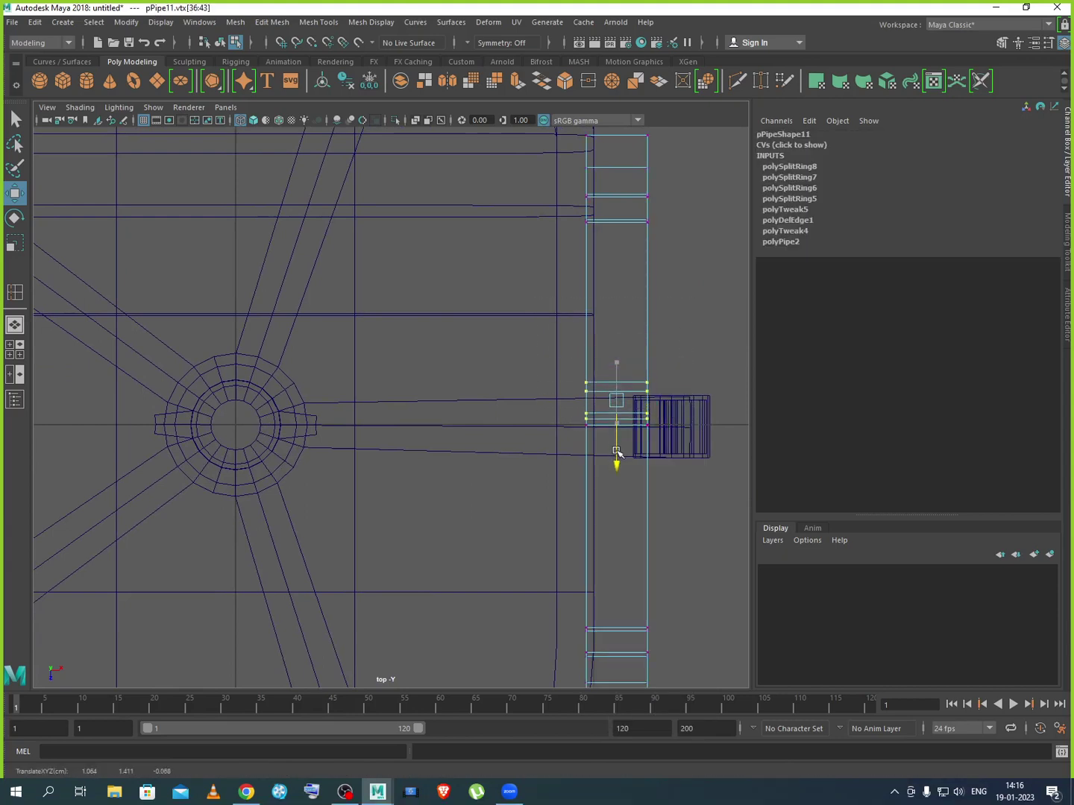
{"action": "key", "text": "ctrl+z"}
{"action": "key", "text": "space"}
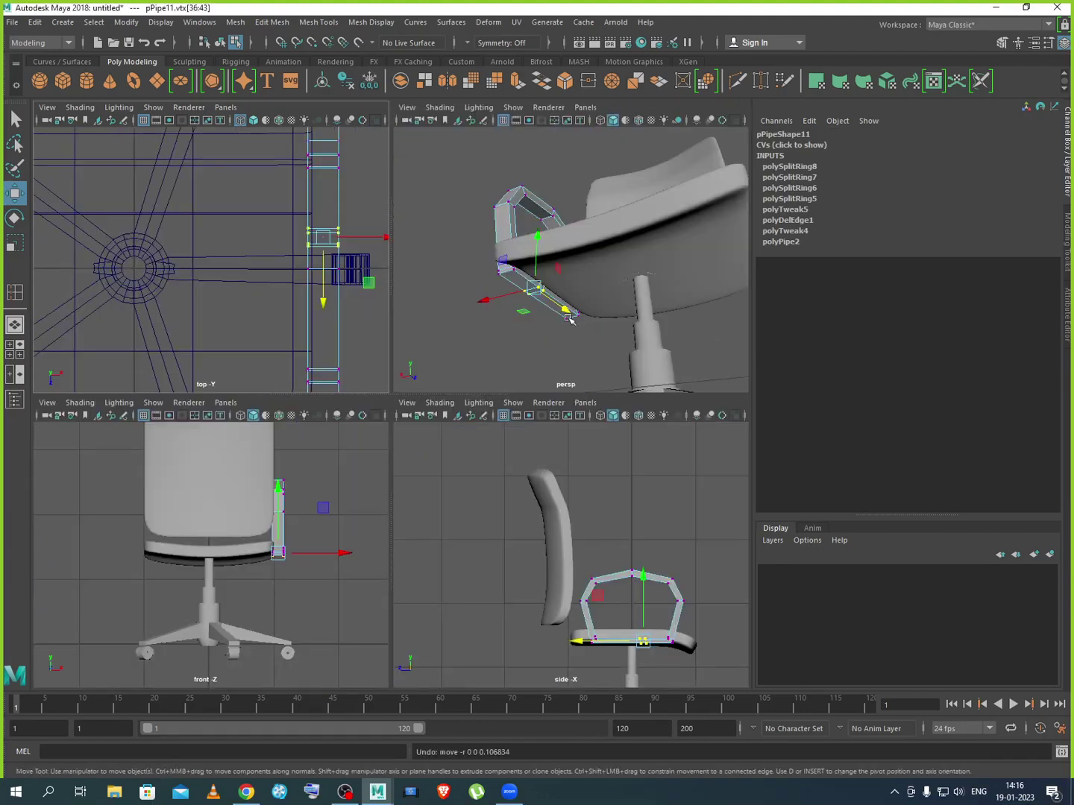
{"action": "key", "text": "space"}
{"action": "left_click_drag", "start_coordinate": [437, 468], "coordinate": [617, 490], "text": "alt"}
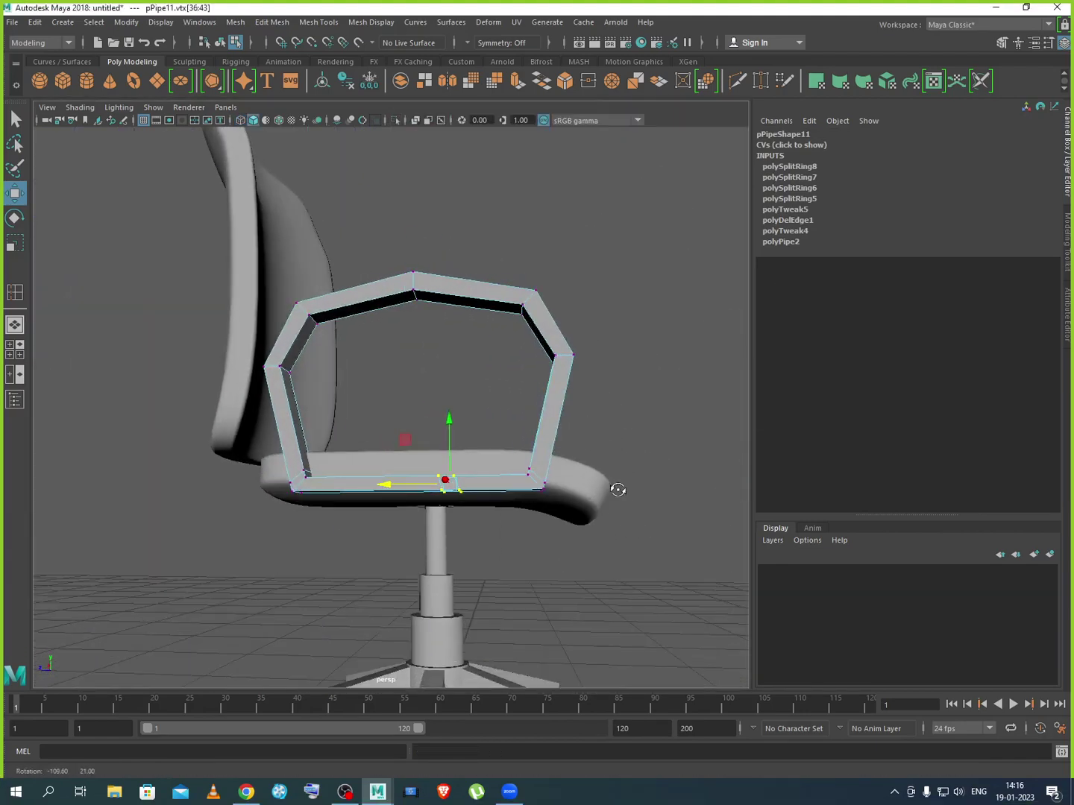
{"action": "key", "text": "space"}
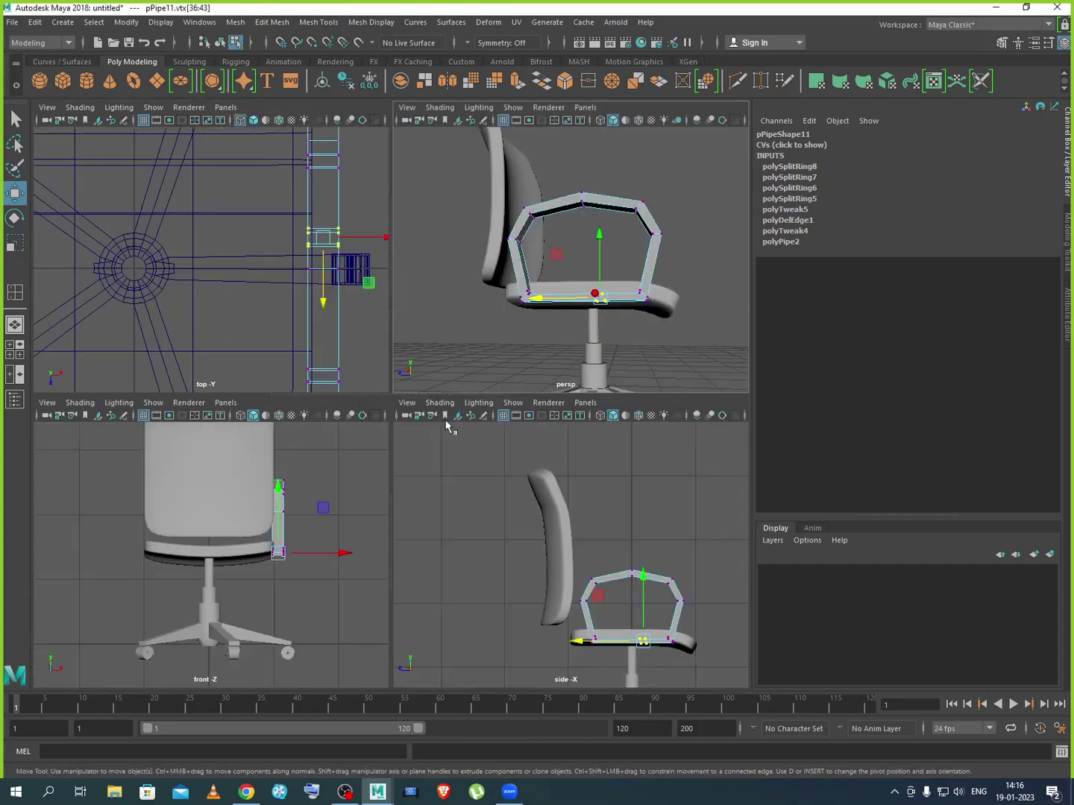
{"action": "key", "text": "space"}
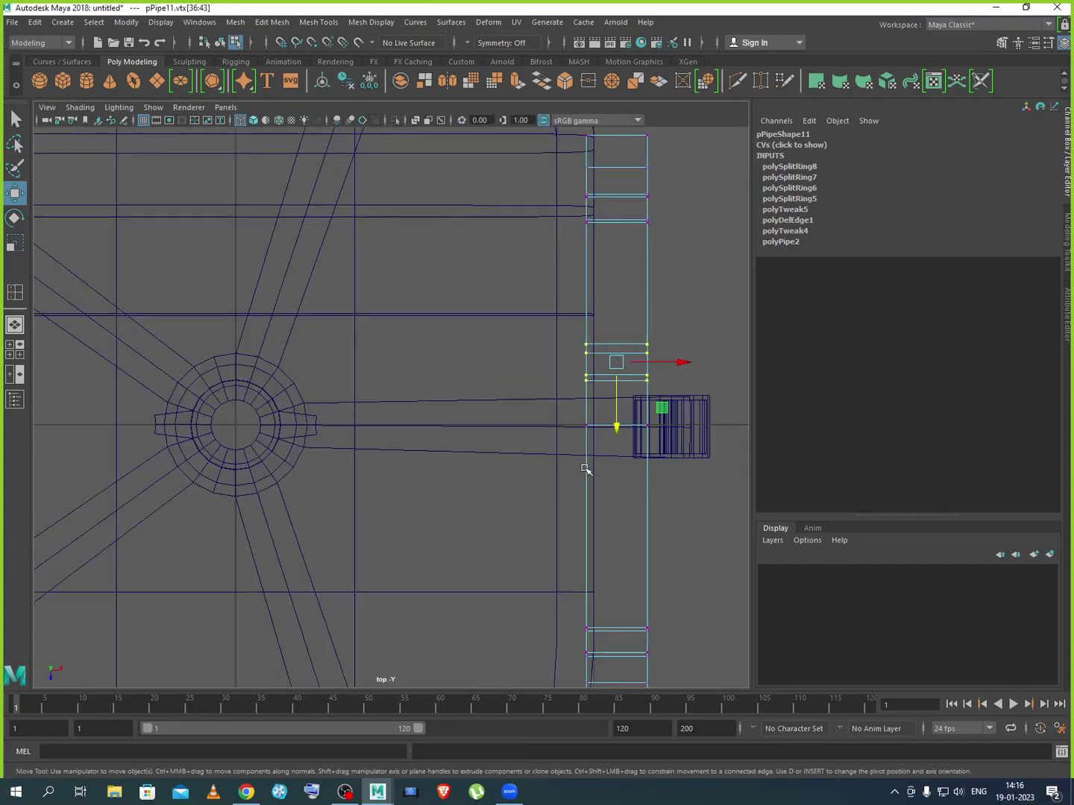
{"action": "left_click_drag", "start_coordinate": [615, 426], "coordinate": [614, 483]}
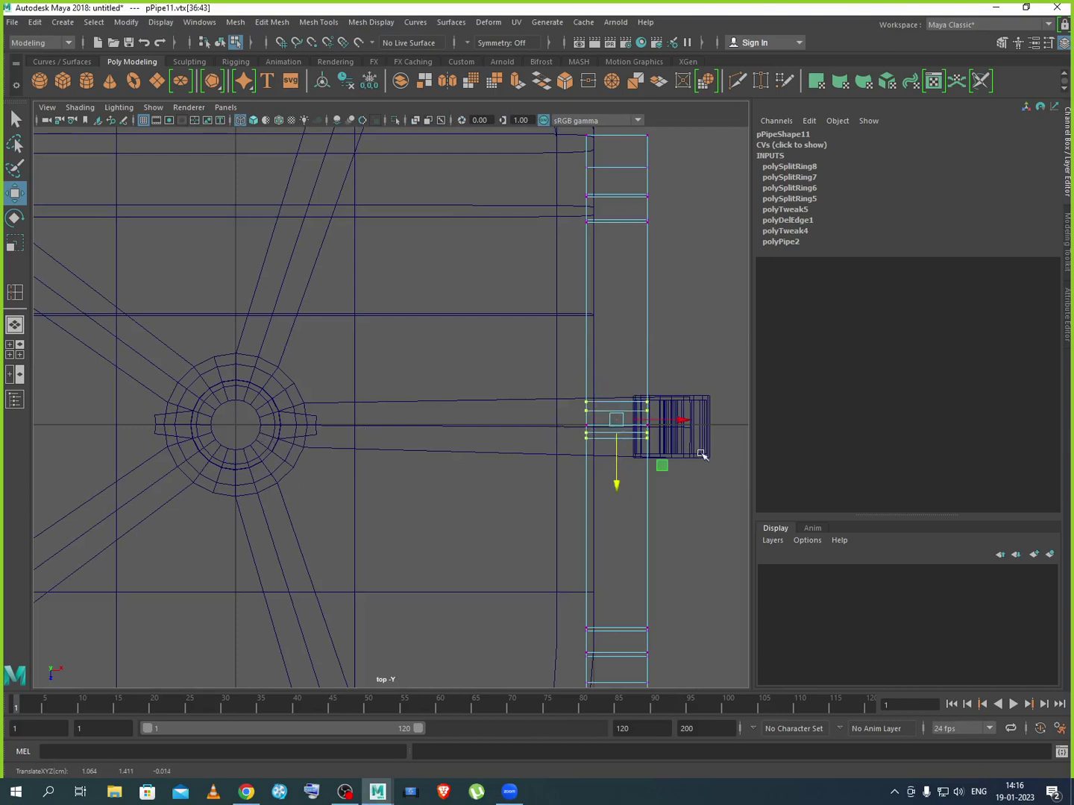
Straighten each of the two edge loops by scaling its vertices flat along the armrest's length
{"action": "left_click_drag", "start_coordinate": [552, 455], "coordinate": [692, 428]}
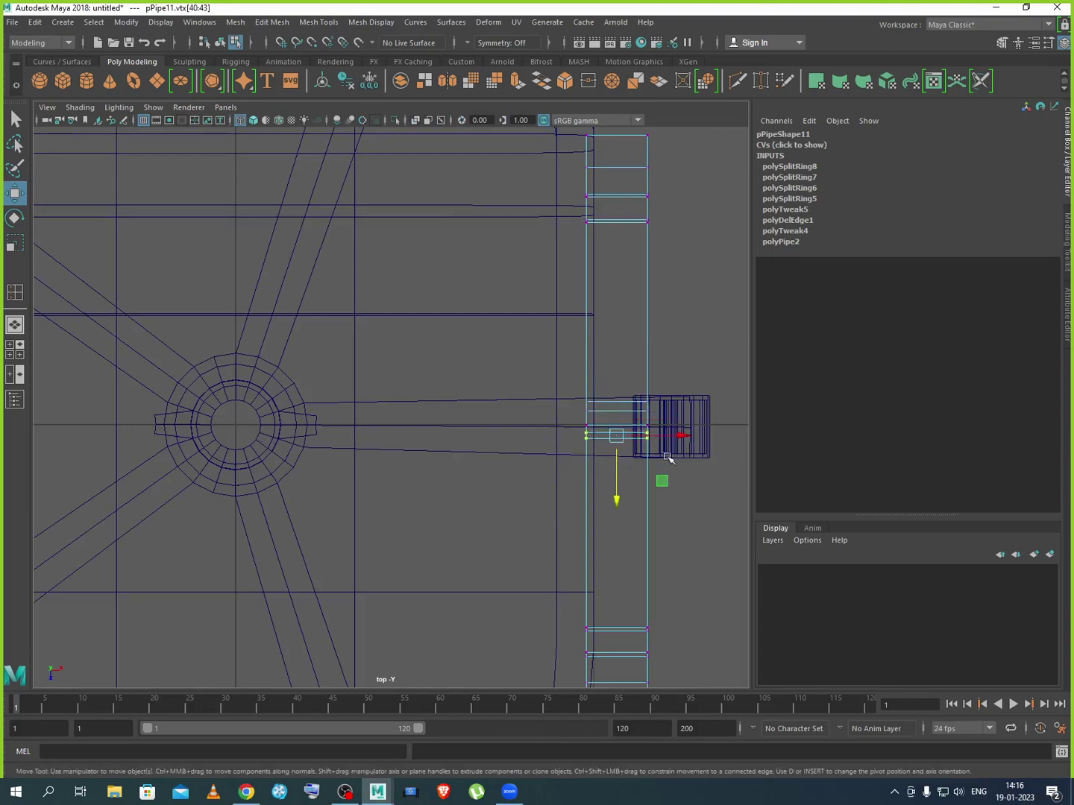
{"action": "key", "text": "r"}
{"action": "left_click_drag", "start_coordinate": [616, 495], "coordinate": [623, 434]}
{"action": "left_click_drag", "start_coordinate": [559, 389], "coordinate": [691, 425]}
{"action": "left_click_drag", "start_coordinate": [617, 467], "coordinate": [619, 403]}
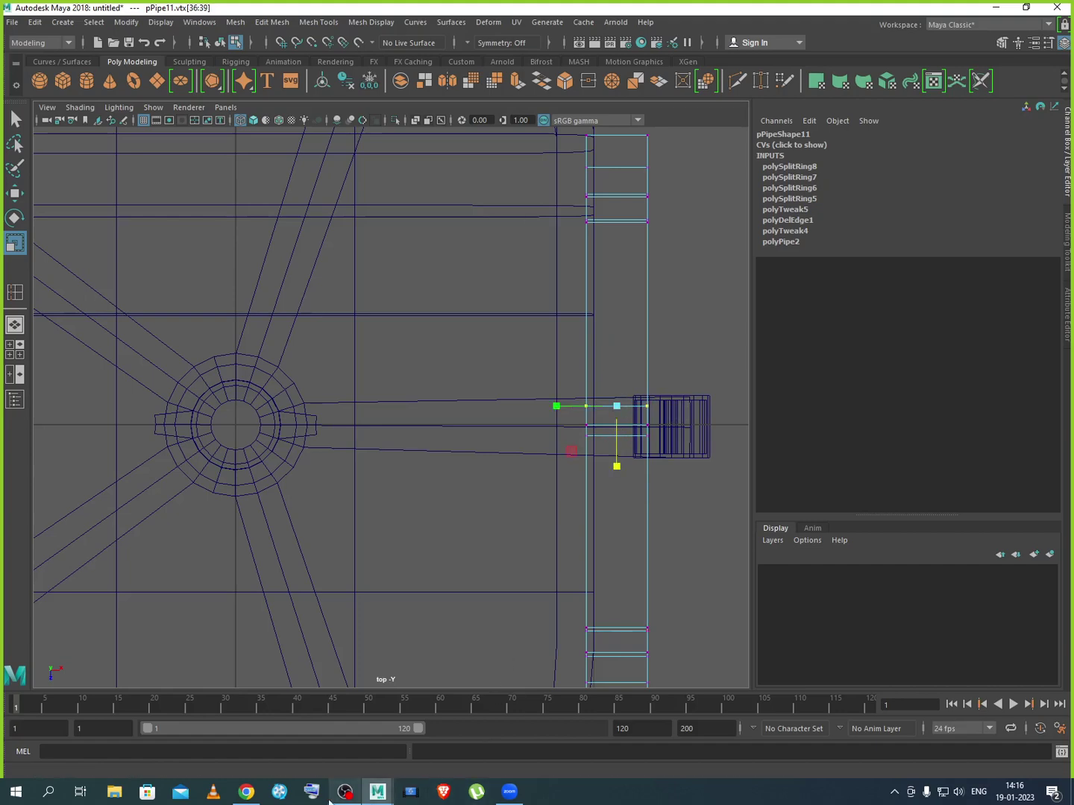
Examine the straightened loops on the armrest's bottom bar in the perspective, front and side views
{"action": "key", "text": "space"}
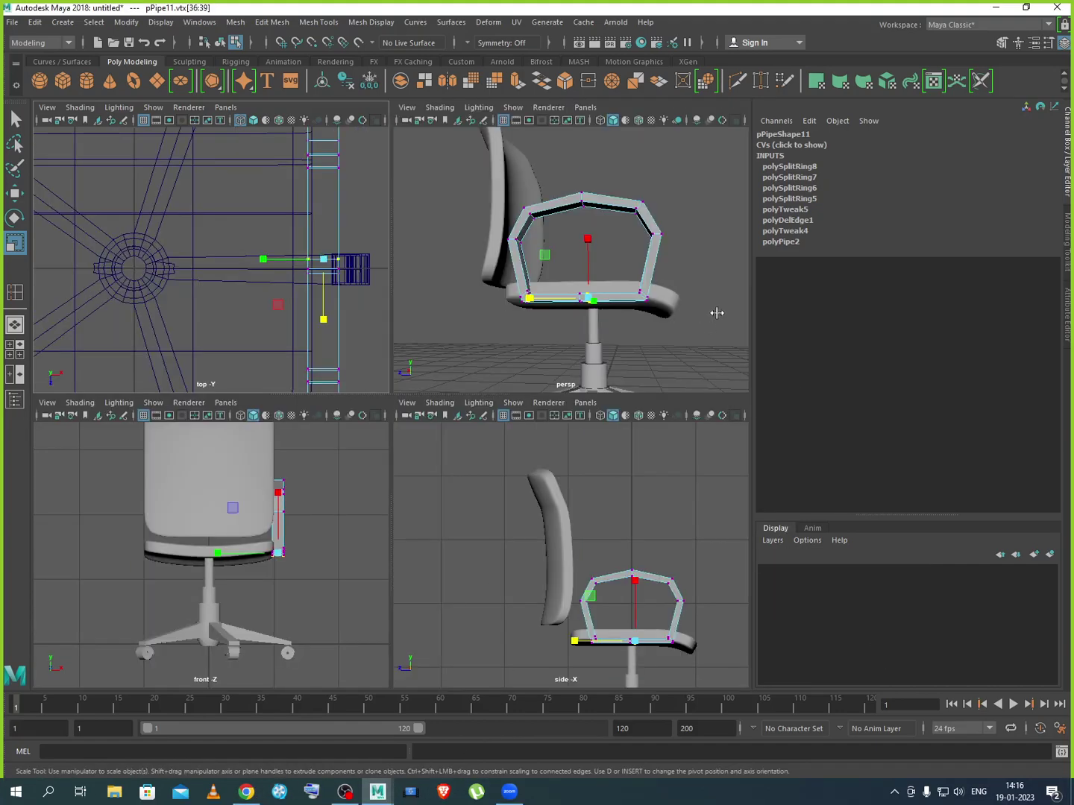
{"action": "key", "text": "space"}
{"action": "scroll", "coordinate": [601, 474], "scroll_direction": "up", "scroll_amount": 5}
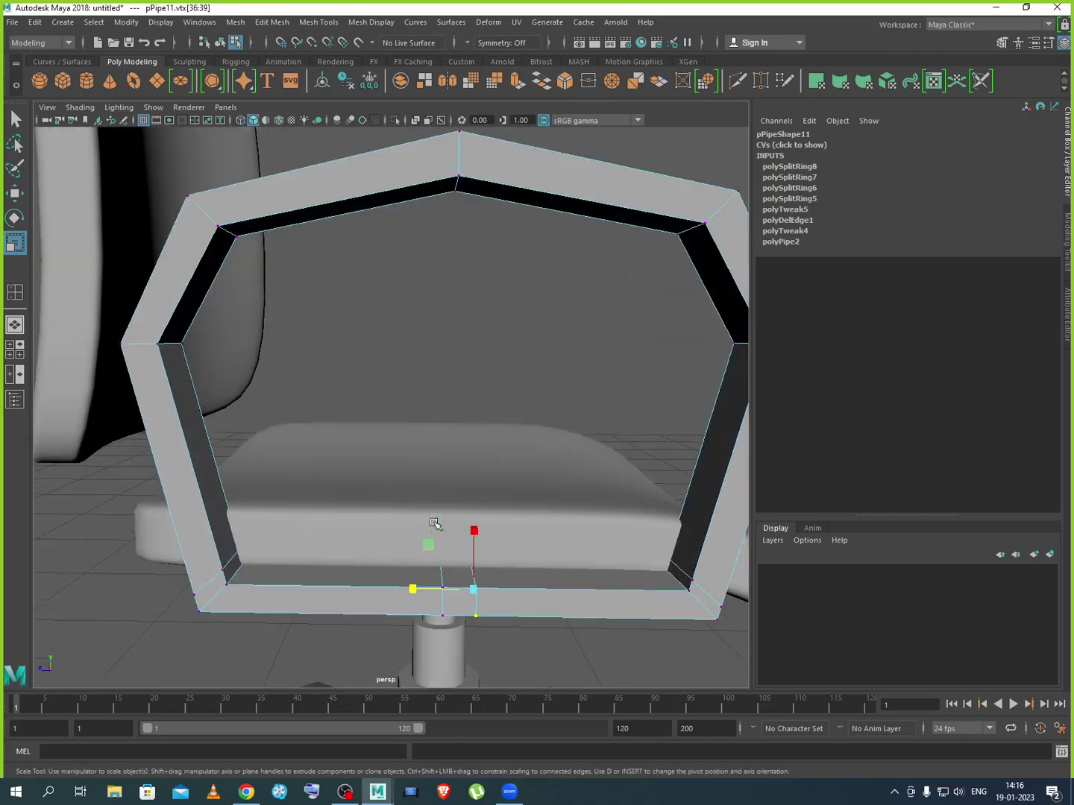
{"action": "scroll", "coordinate": [451, 541], "scroll_direction": "down", "scroll_amount": 3}
{"action": "scroll", "coordinate": [451, 541], "scroll_direction": "up", "scroll_amount": 6}
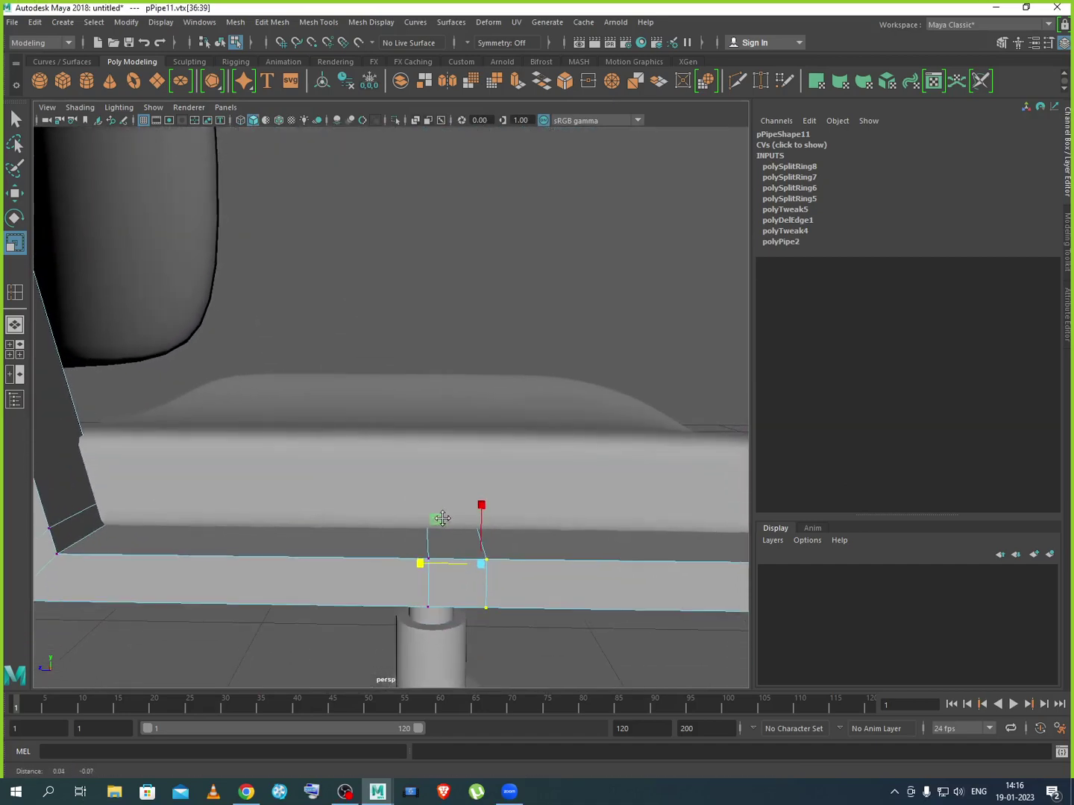
{"action": "key", "text": "space"}
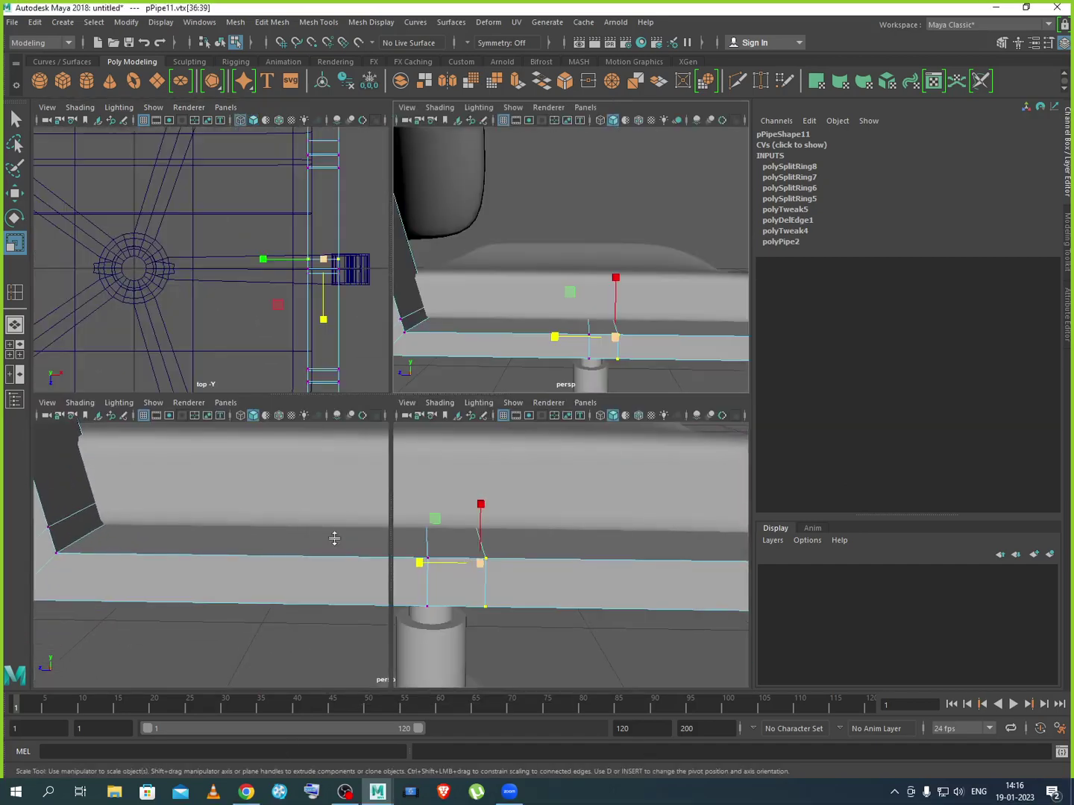
{"action": "key", "text": "space"}
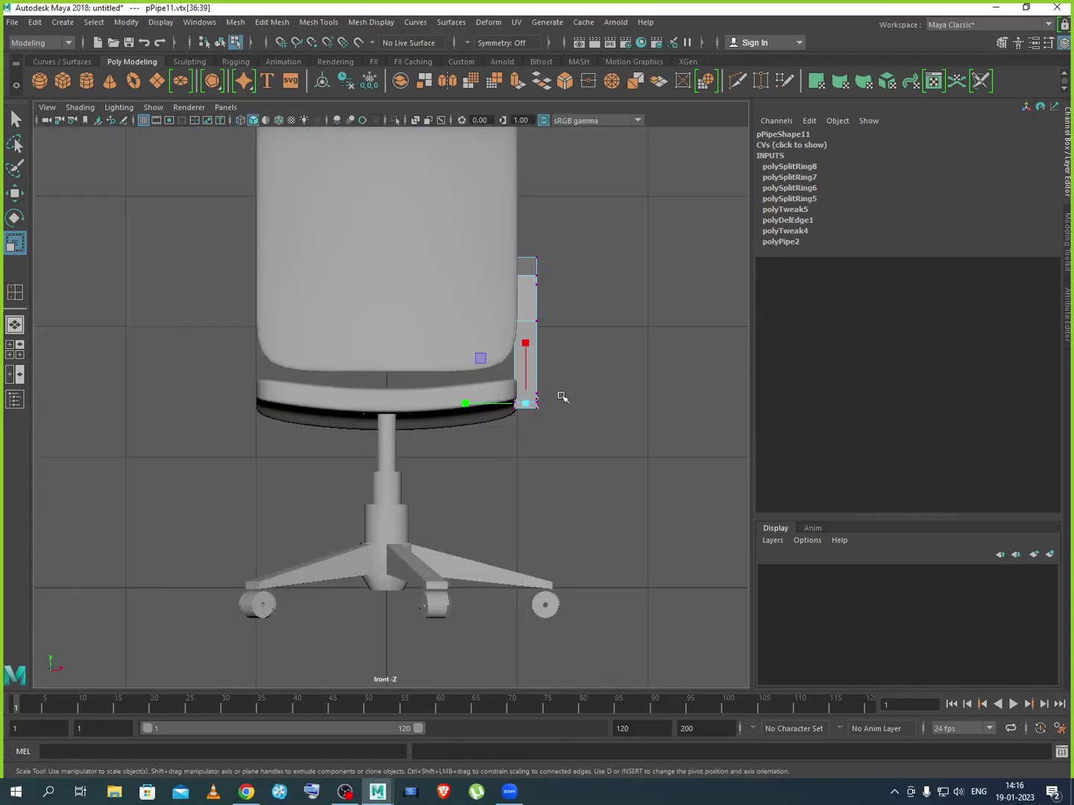
{"action": "key", "text": "space"}
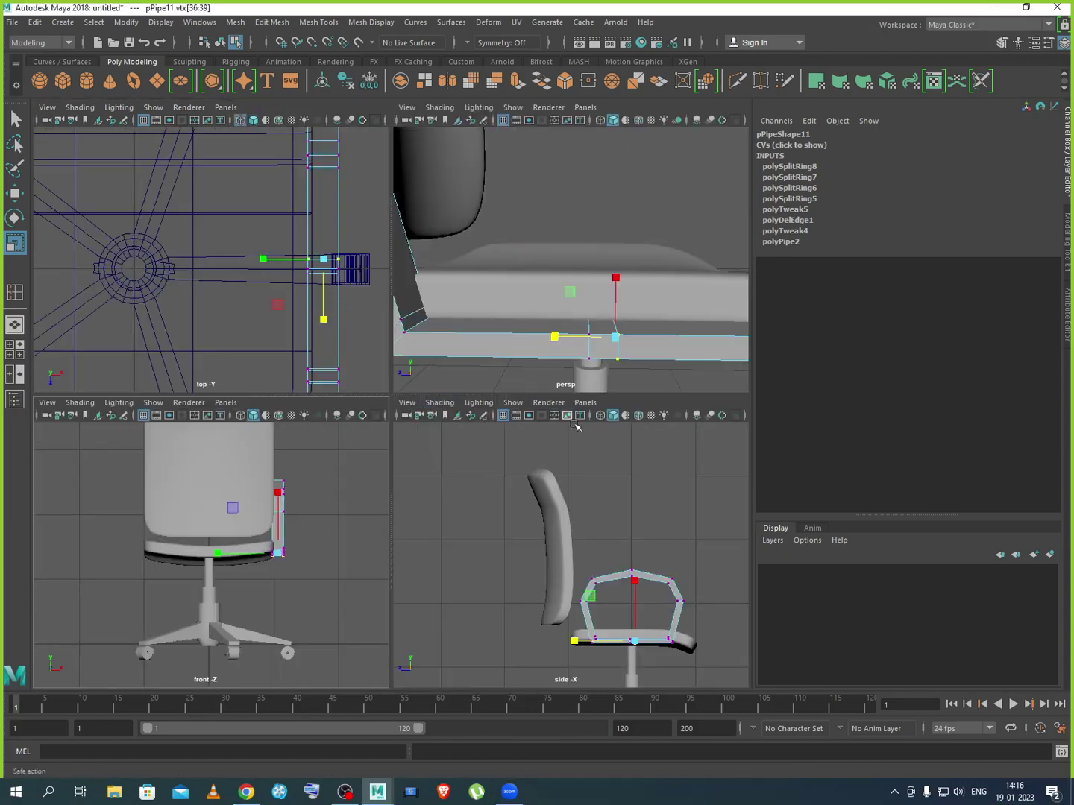
{"action": "key", "text": "space"}
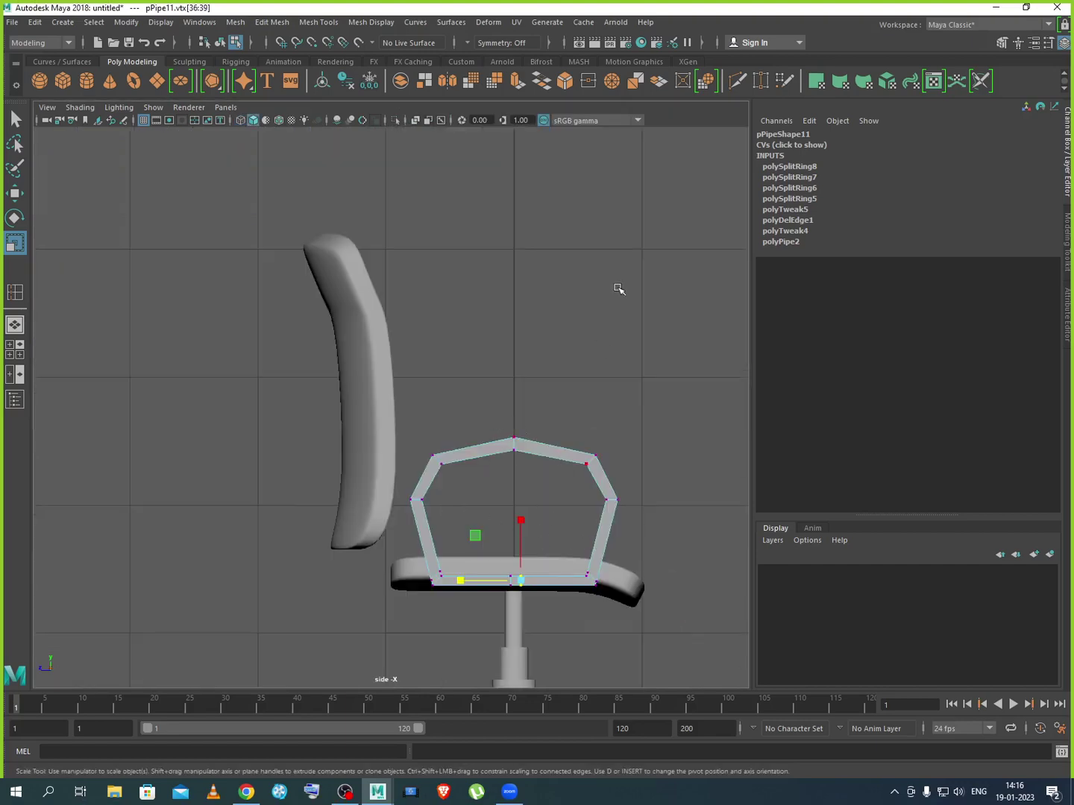
{"action": "key", "text": "space"}
{"action": "key", "text": "space"}
Extrude the bottom bar's inner face between the two loops toward the central column, with Local Translate Z about 0.436
{"action": "left_click_drag", "start_coordinate": [645, 358], "coordinate": [472, 319], "text": "alt"}
{"action": "right_click_drag", "start_coordinate": [364, 405], "coordinate": [363, 442]}
{"action": "left_click", "coordinate": [301, 516]}
{"action": "scroll", "coordinate": [366, 521], "scroll_direction": "down", "scroll_amount": 2}
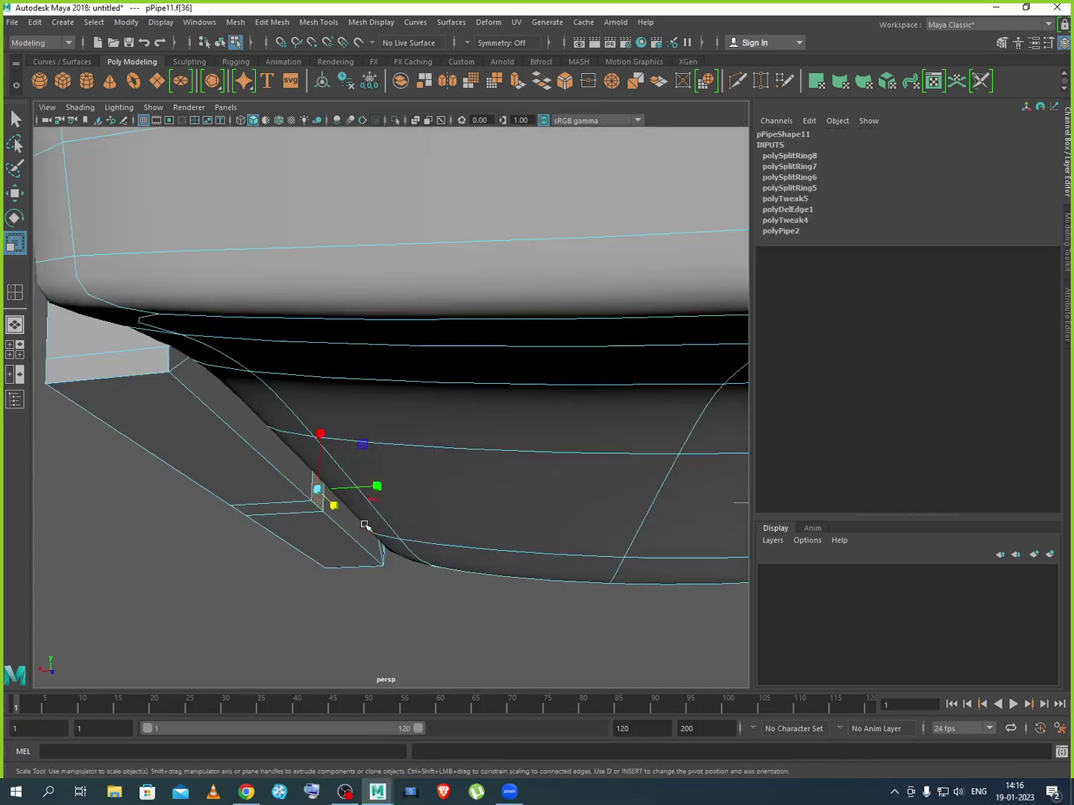
{"action": "key", "text": "w"}
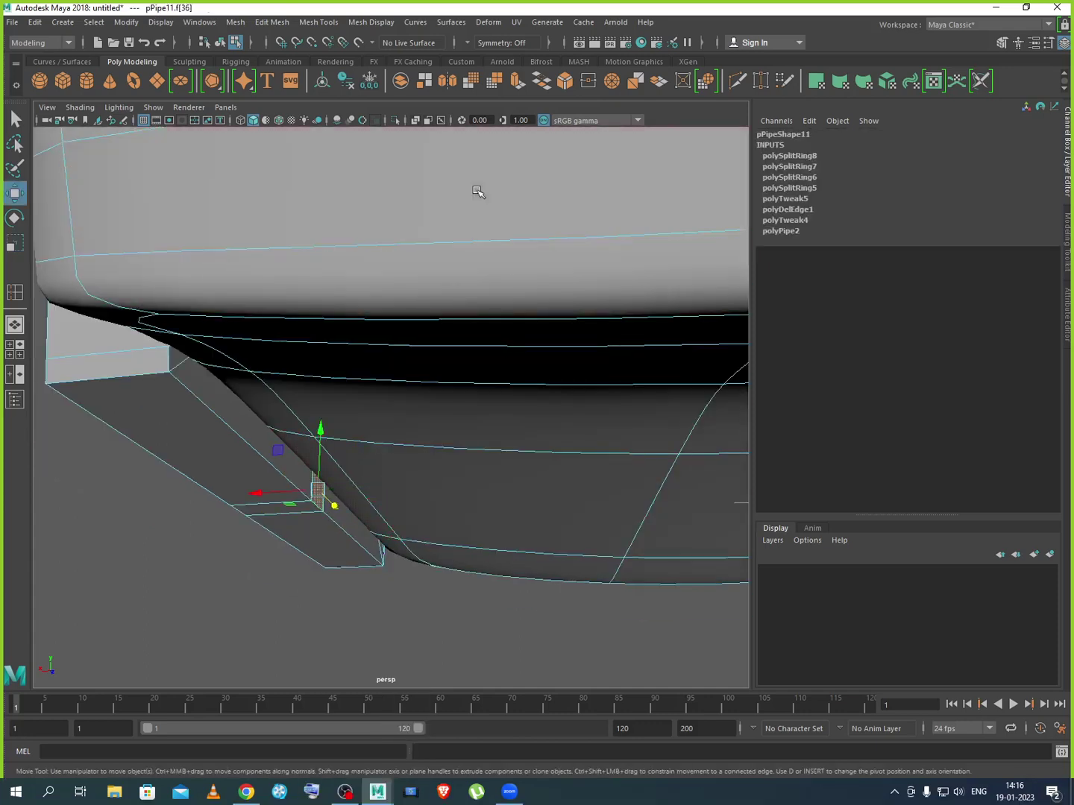
{"action": "left_click", "coordinate": [516, 82]}
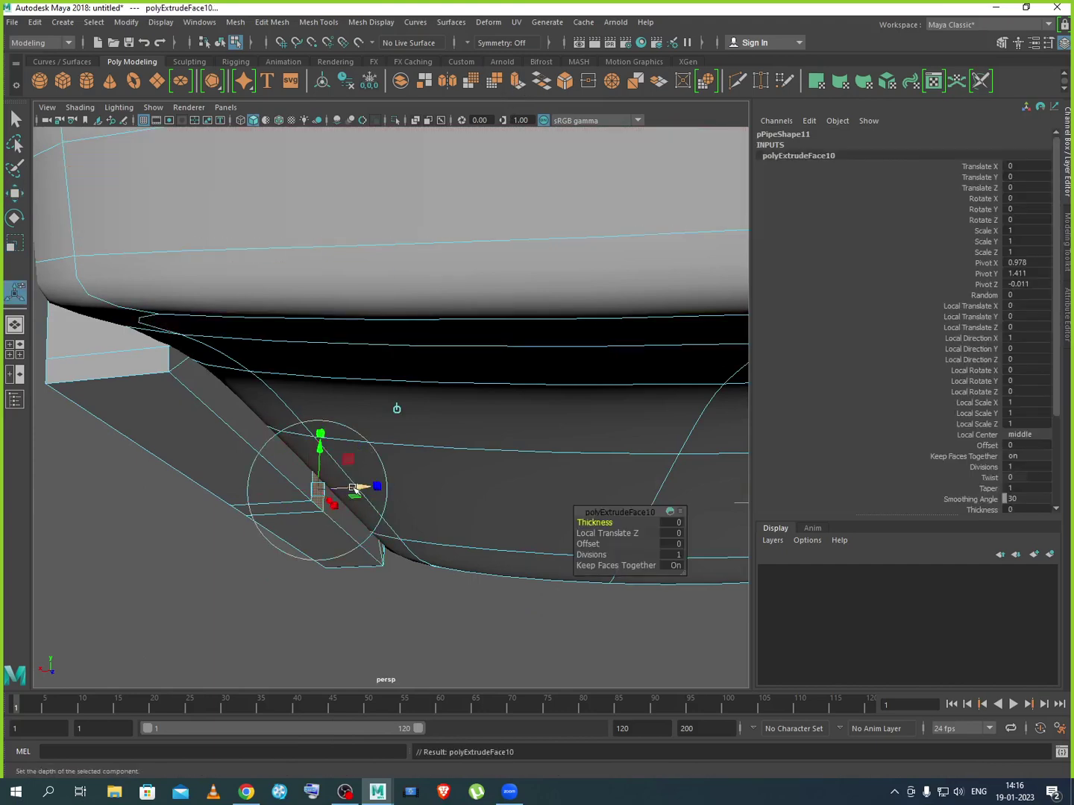
{"action": "left_click_drag", "start_coordinate": [358, 494], "coordinate": [574, 508]}
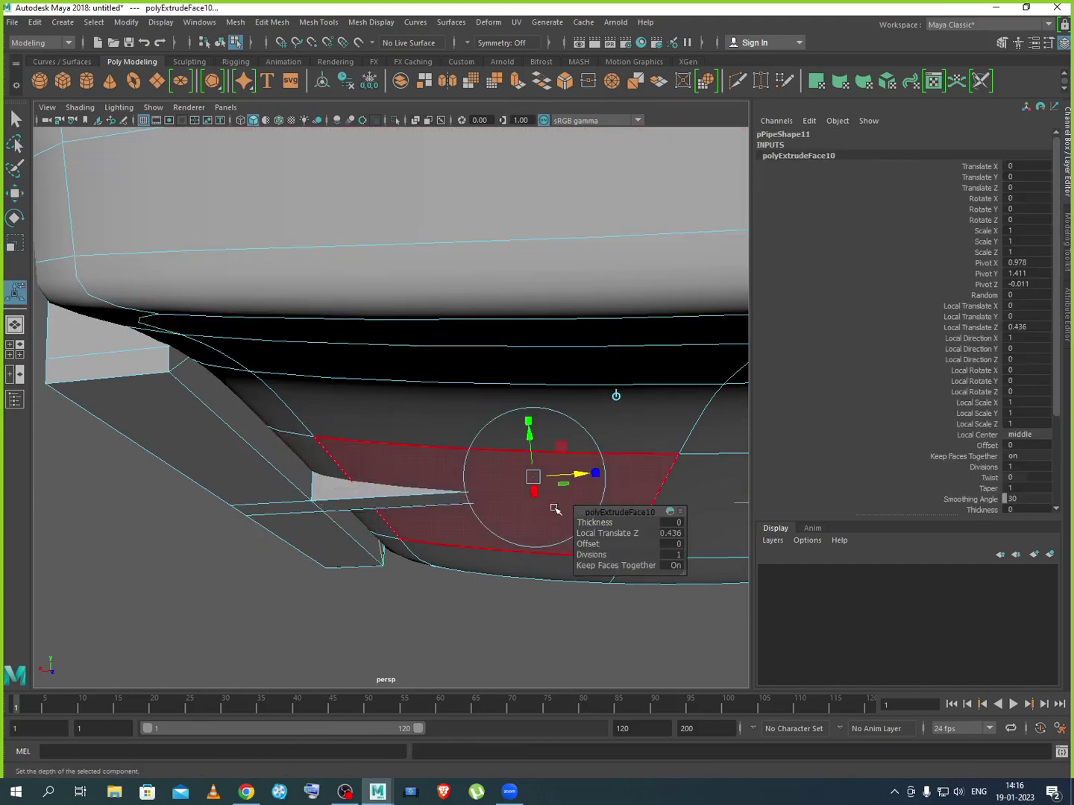
Lower and flatten the extruded end to Local Translate Y -0.112 and Local Scale Y 0.058, and lengthen the extrusion to 0.777
{"action": "left_click_drag", "start_coordinate": [531, 443], "coordinate": [538, 534]}
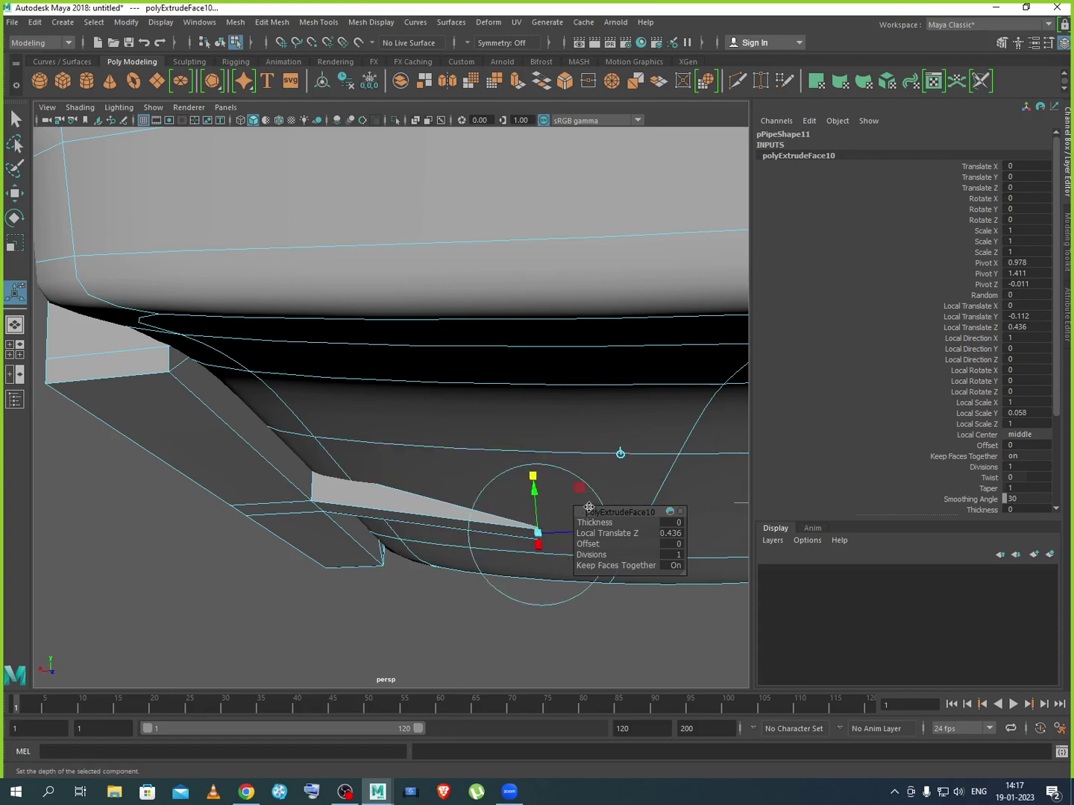
{"action": "left_click_drag", "start_coordinate": [492, 569], "coordinate": [760, 461], "text": "alt"}
{"action": "scroll", "coordinate": [665, 516], "scroll_direction": "down", "scroll_amount": 4}
{"action": "middle_click_drag", "start_coordinate": [634, 527], "coordinate": [581, 535], "text": "alt"}
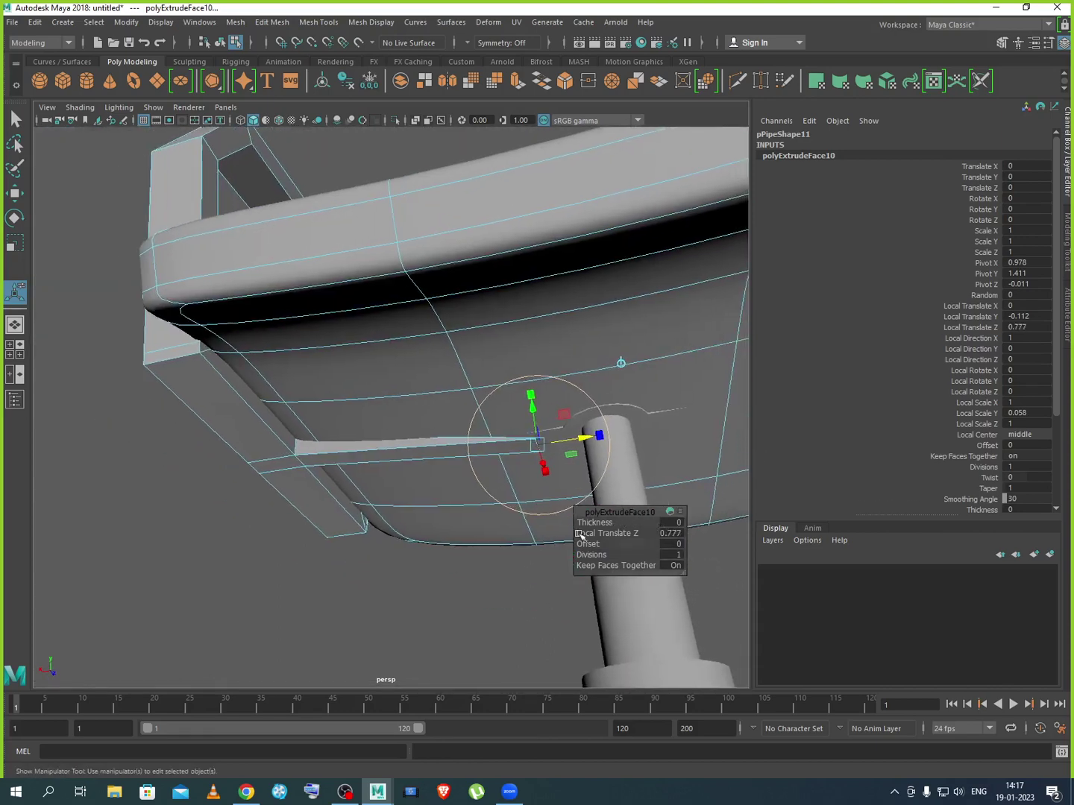
Extend the extruded support arm to the central column, with Local Translate Z about 0.823 and Local Translate X 0.001
{"action": "left_click_drag", "start_coordinate": [525, 527], "coordinate": [460, 481], "text": "alt"}
{"action": "scroll", "coordinate": [478, 443], "scroll_direction": "up", "scroll_amount": 4}
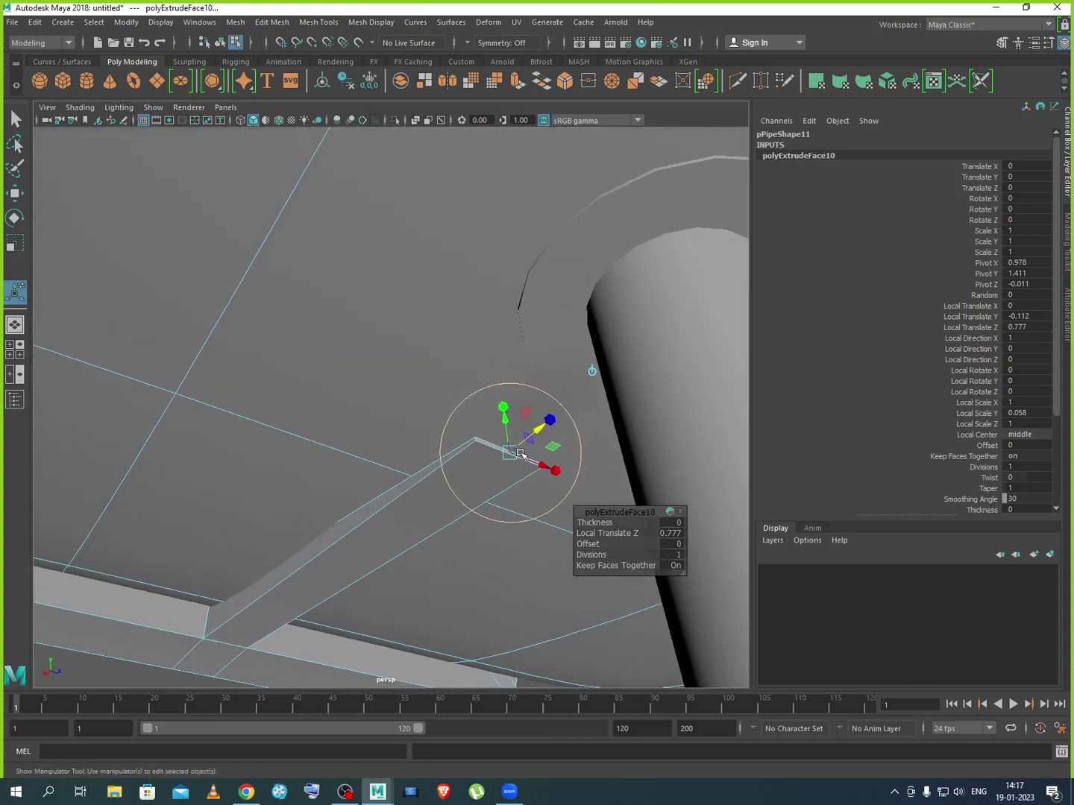
{"action": "left_click_drag", "start_coordinate": [543, 467], "coordinate": [568, 406]}
{"action": "key", "text": "f"}
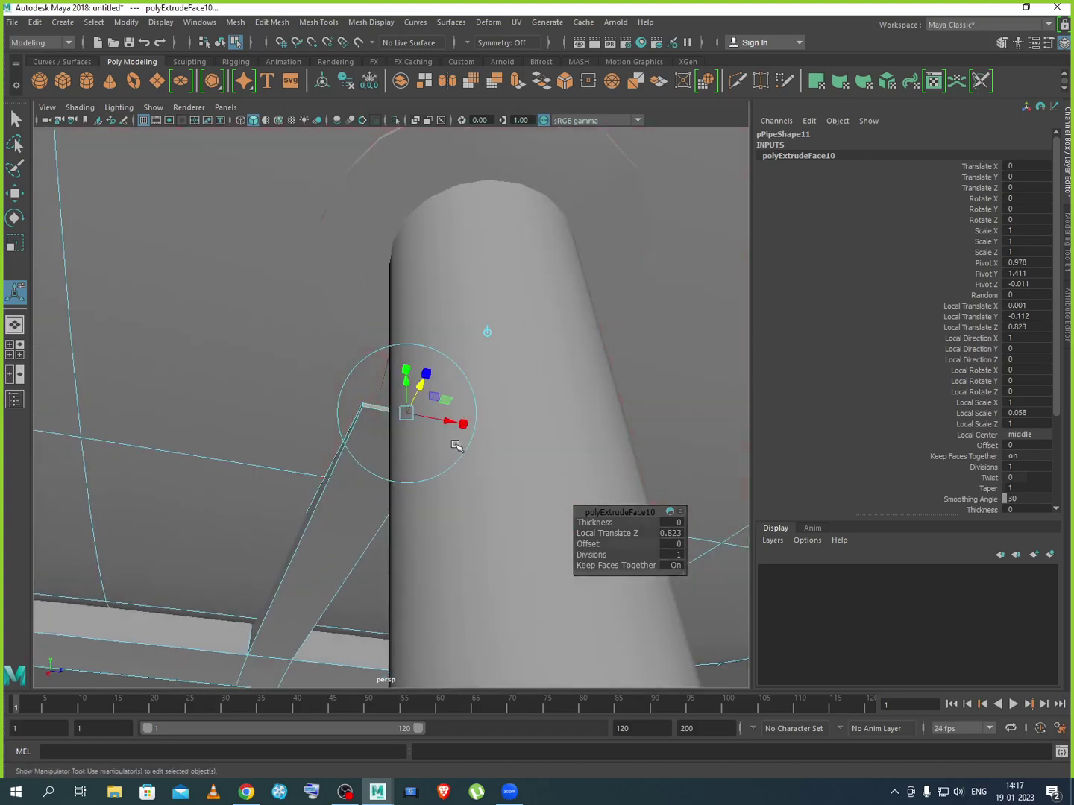
Narrow the support arm's end to Local Scale X 0.864 and return the armrest to object mode
{"action": "left_click_drag", "start_coordinate": [457, 447], "coordinate": [621, 386], "text": "alt"}
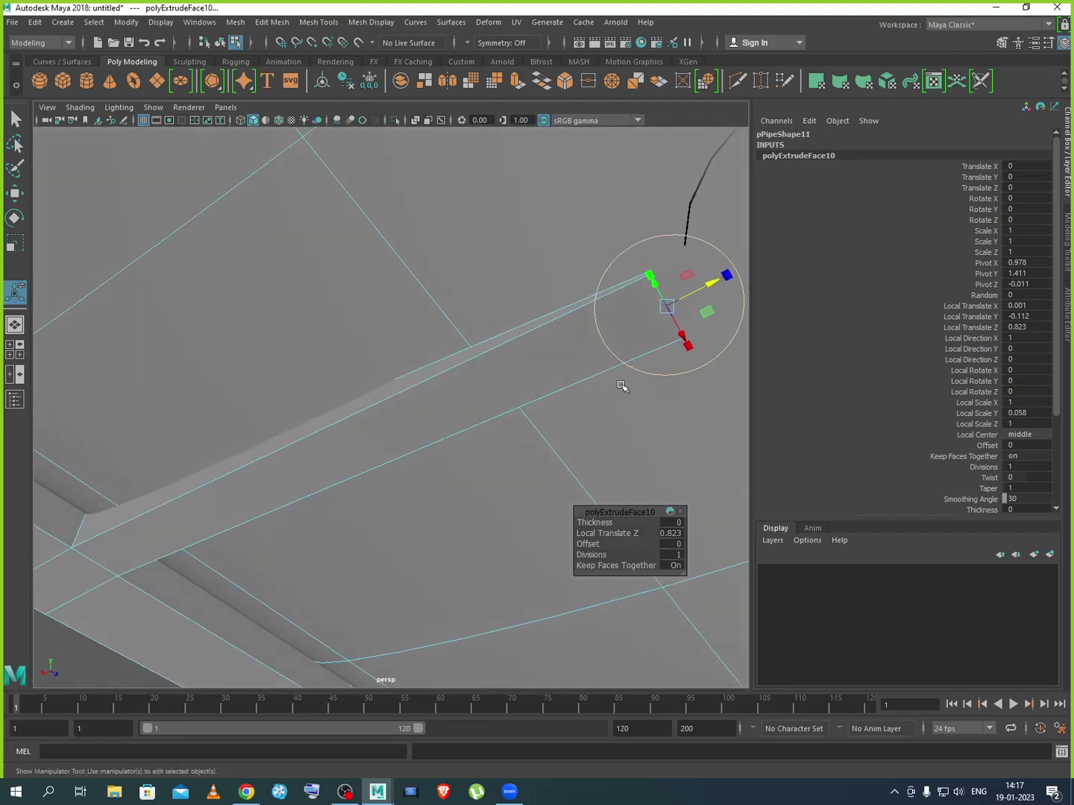
{"action": "left_click_drag", "start_coordinate": [687, 345], "coordinate": [659, 392]}
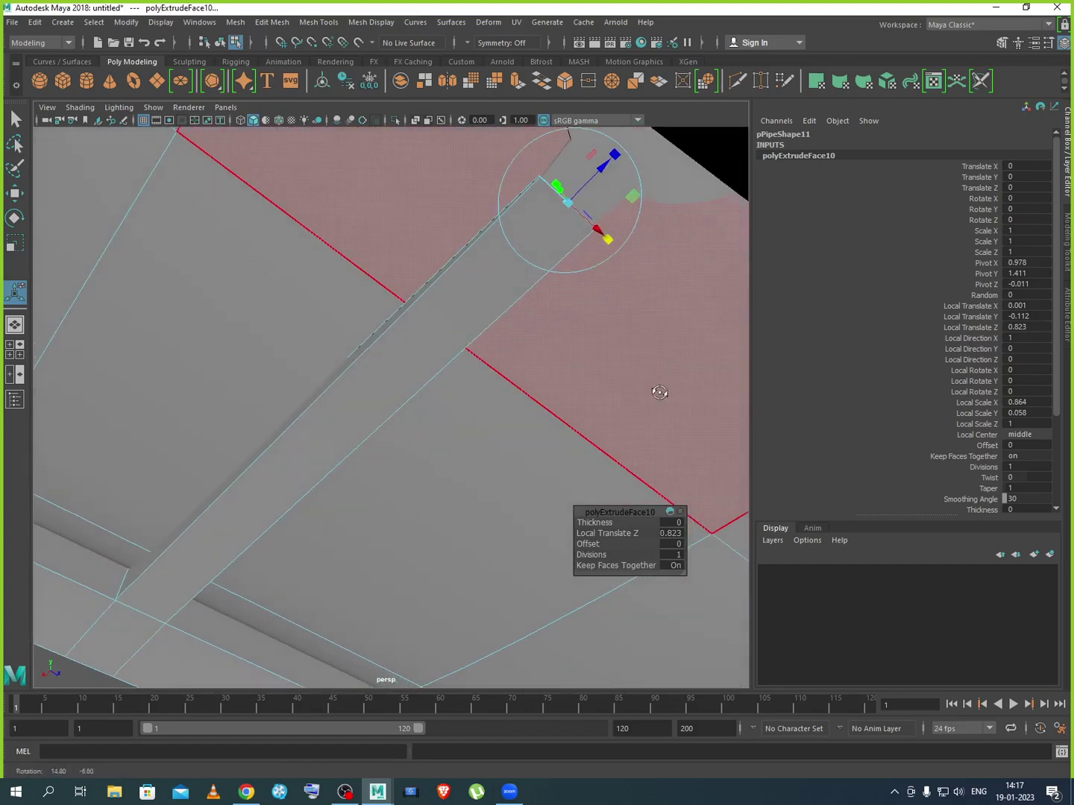
{"action": "right_click_drag", "start_coordinate": [581, 237], "coordinate": [623, 217]}
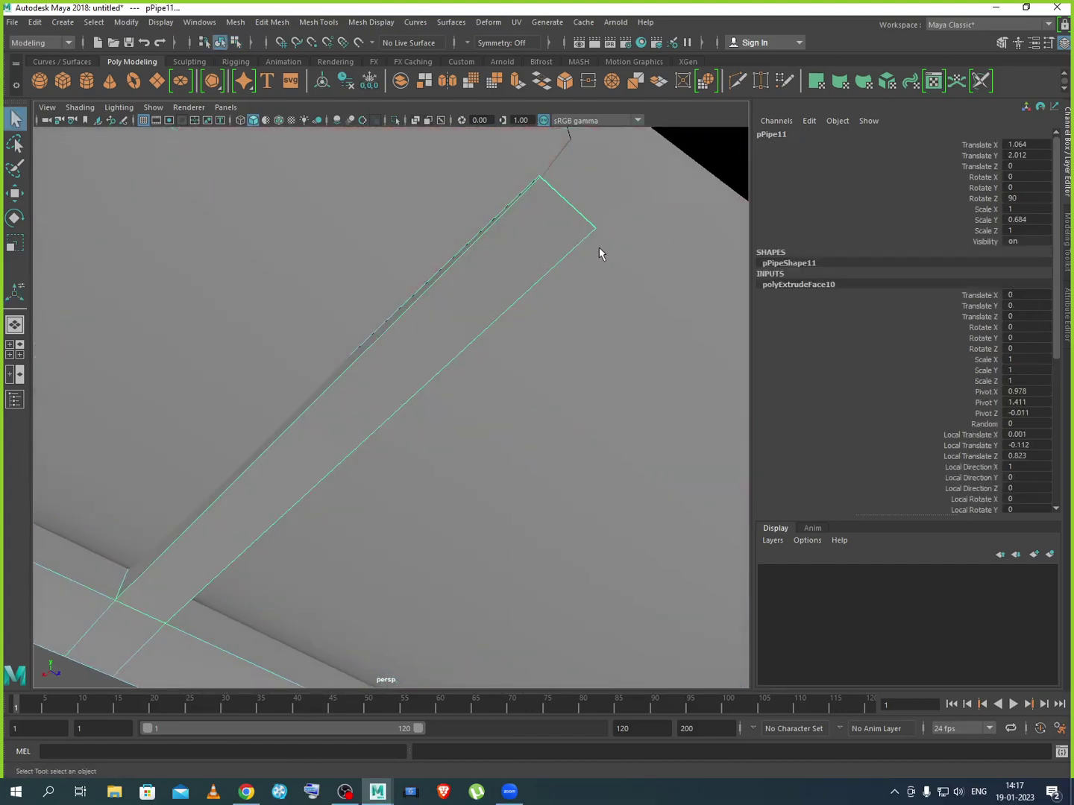
Examine the support arm from the side and from below the seat, and preview the armrest's shape with smoothing
{"action": "key", "text": "space"}
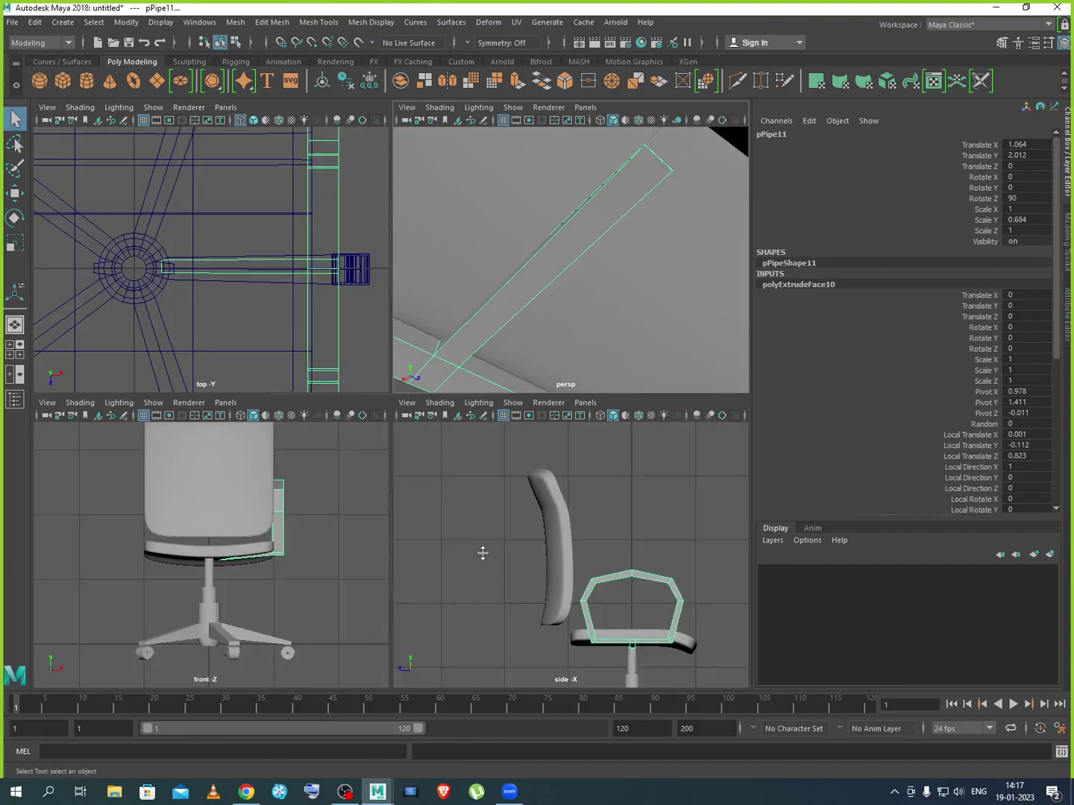
{"action": "key", "text": "space"}
{"action": "left_click", "coordinate": [634, 487]}
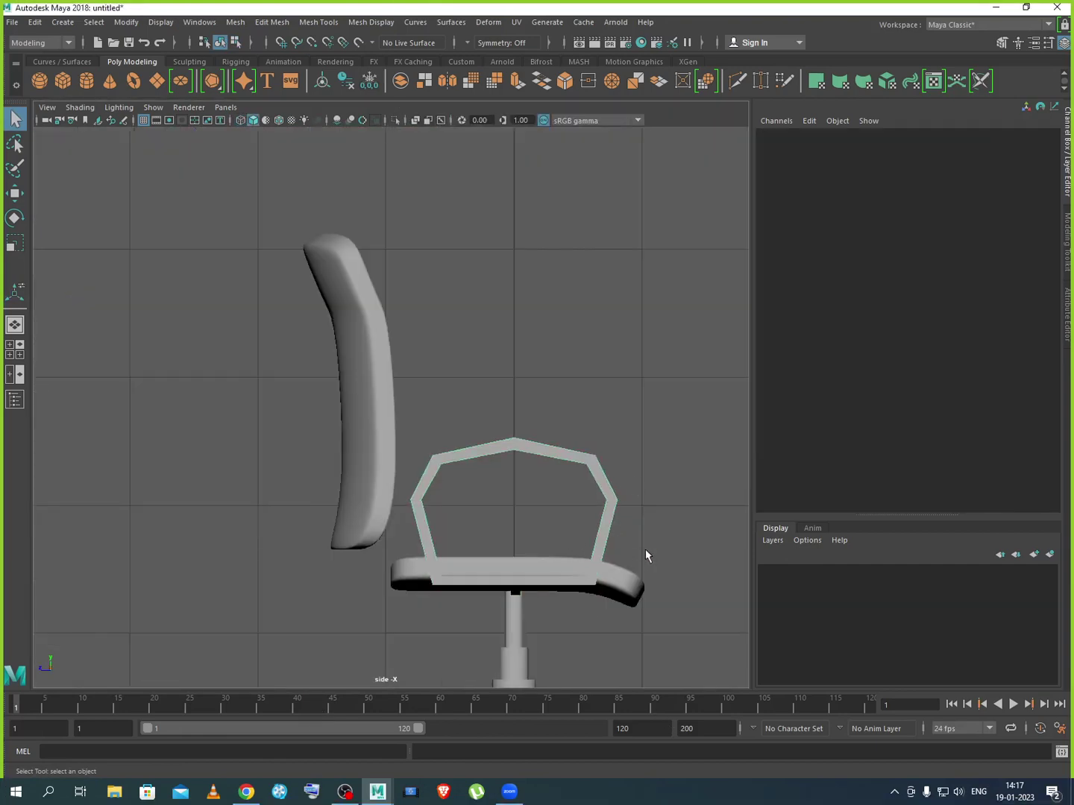
{"action": "key", "text": "space"}
{"action": "key", "text": "space"}
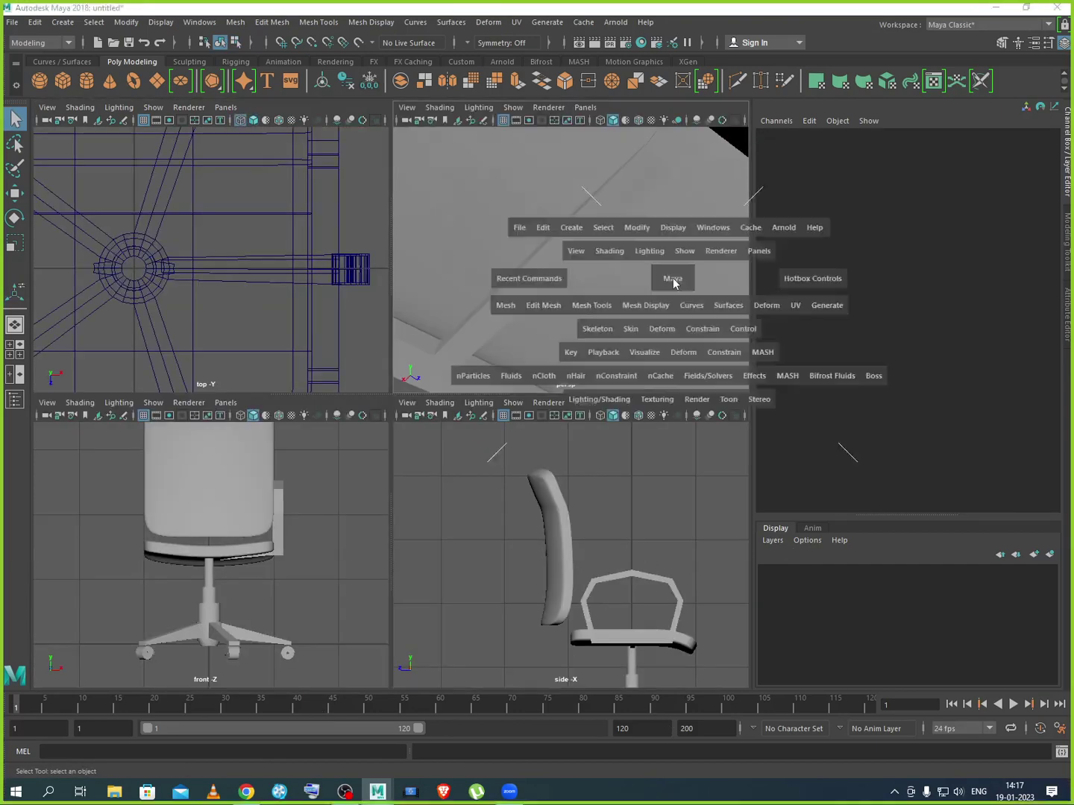
{"action": "left_click_drag", "start_coordinate": [563, 401], "coordinate": [545, 513], "text": "alt"}
{"action": "left_click", "coordinate": [358, 455]}
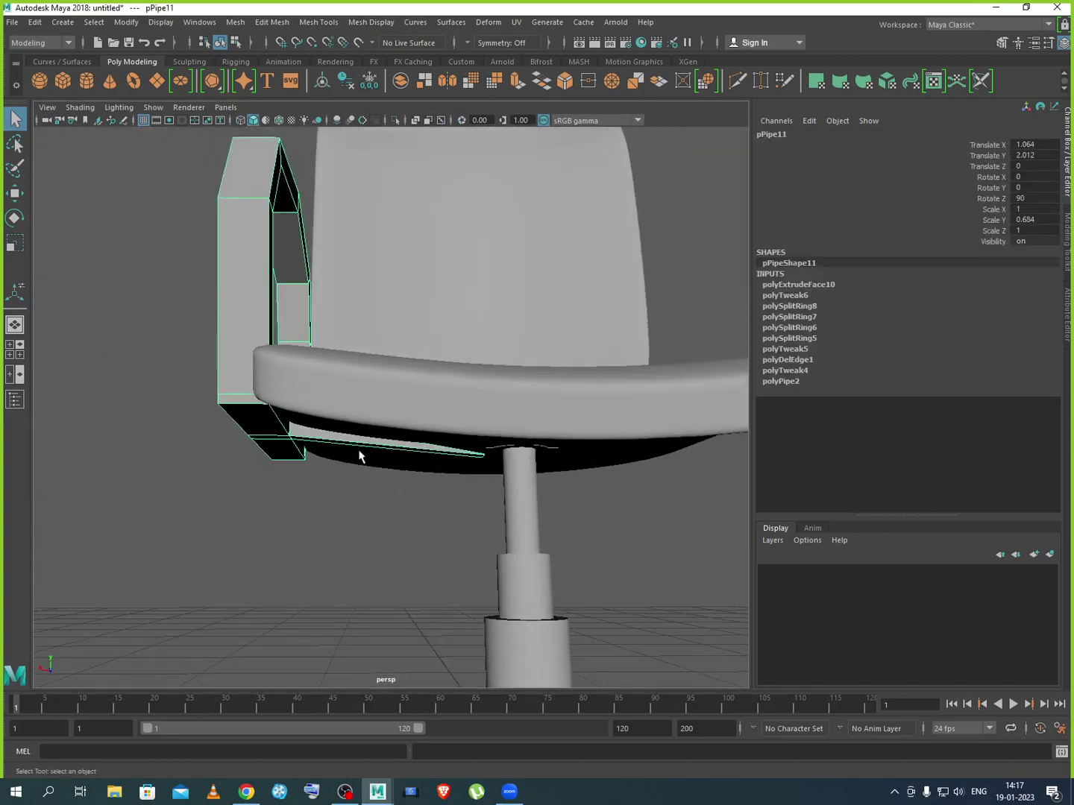
{"action": "right_click_drag", "start_coordinate": [458, 457], "coordinate": [523, 505], "text": "alt"}
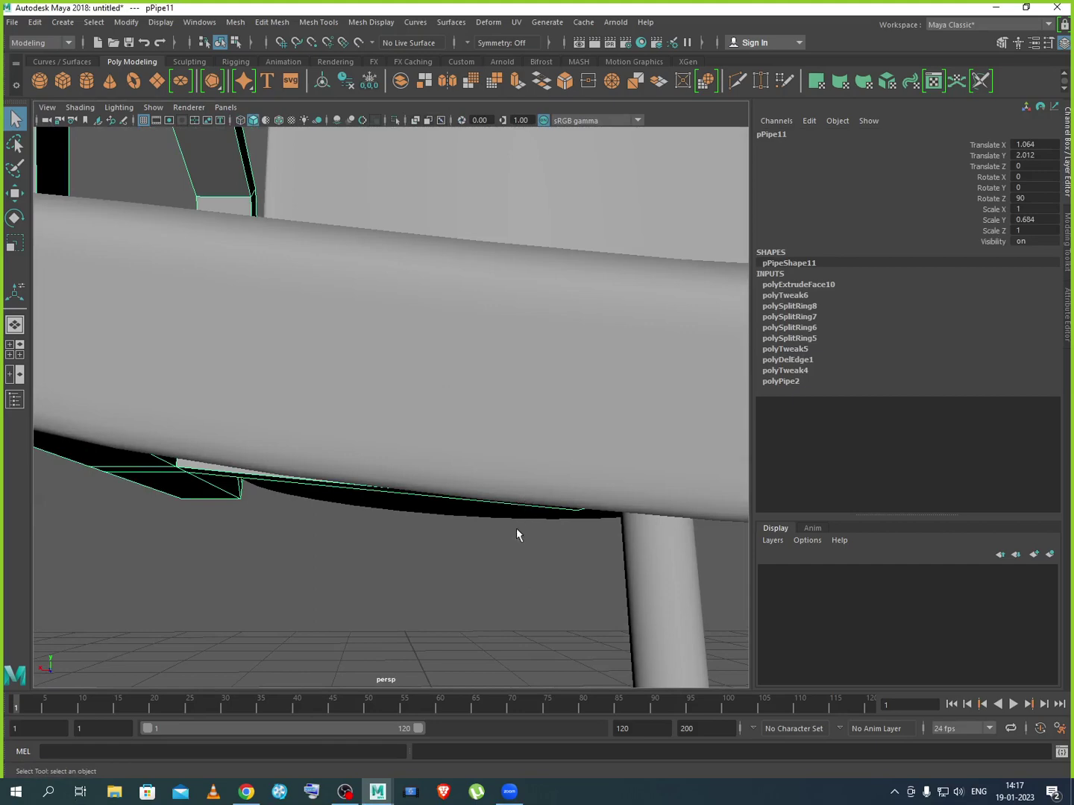
{"action": "left_click_drag", "start_coordinate": [517, 530], "coordinate": [518, 511], "text": "alt"}
{"action": "key", "text": "3"}
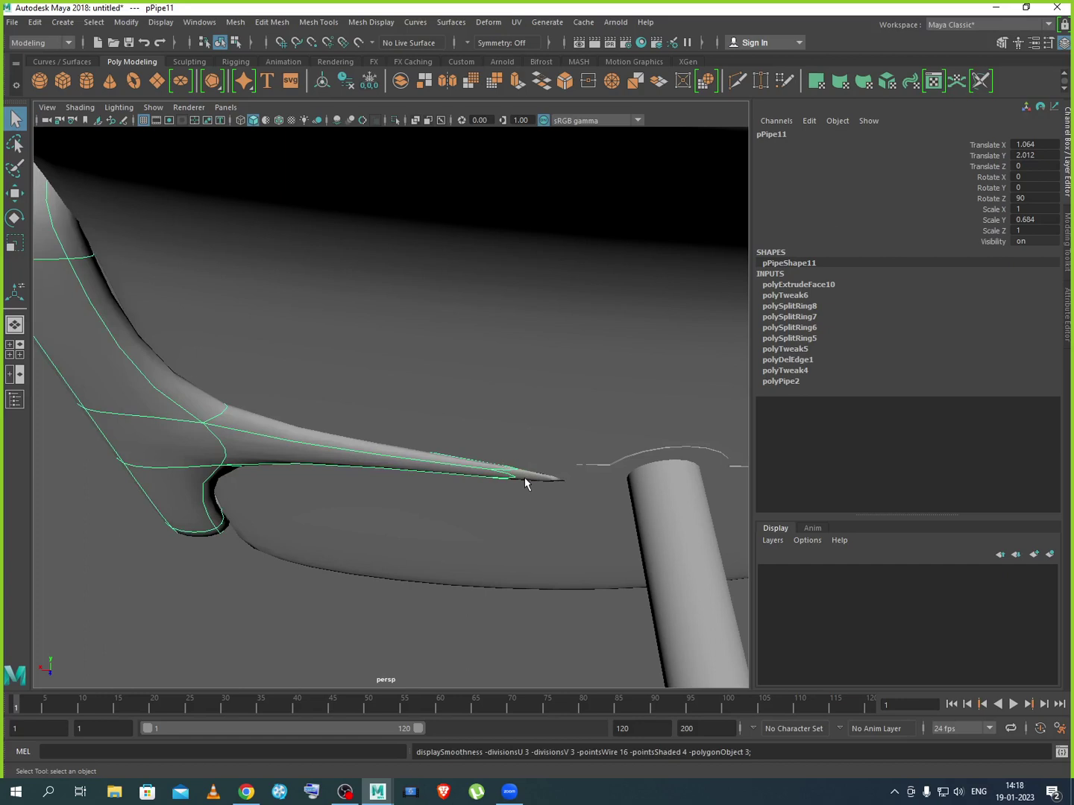
{"action": "right_click", "coordinate": [299, 448]}
{"action": "key", "text": "1"}
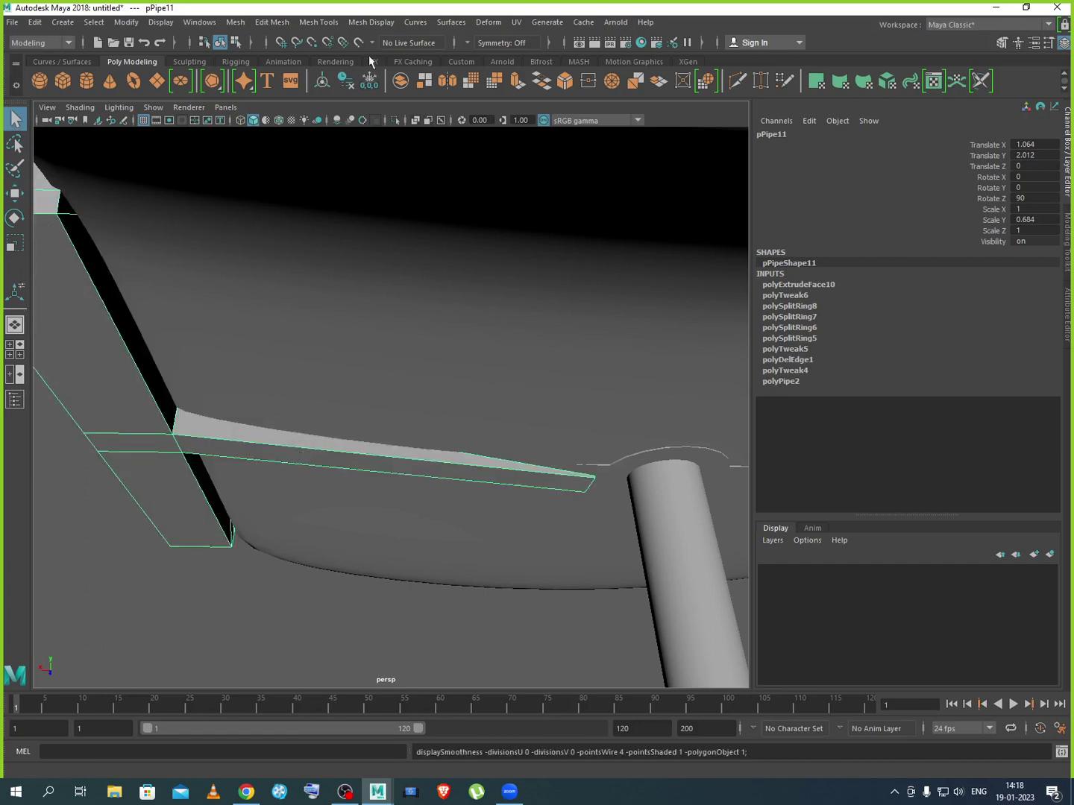
Insert an edge loop near each end of the support arm and display the armrest smoothed
{"action": "left_click", "coordinate": [328, 22]}
{"action": "left_click", "coordinate": [349, 123]}
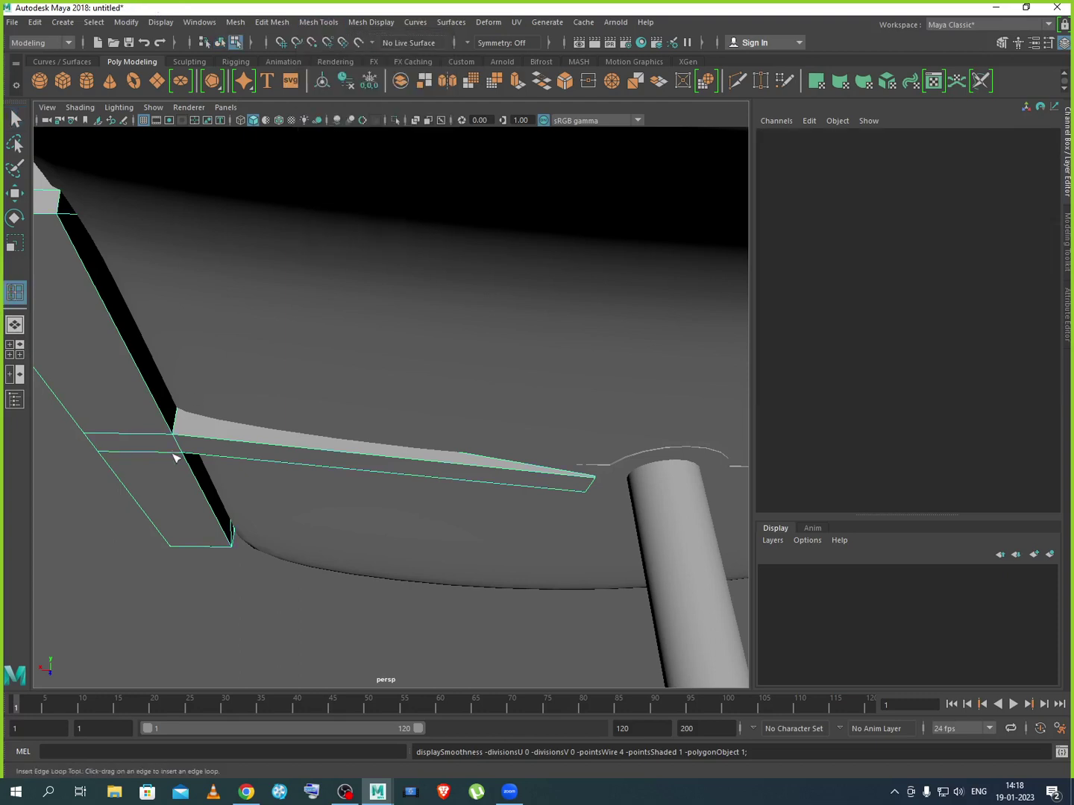
{"action": "left_click_drag", "start_coordinate": [198, 446], "coordinate": [188, 441]}
{"action": "left_click_drag", "start_coordinate": [583, 482], "coordinate": [585, 485]}
{"action": "left_click", "coordinate": [15, 194]}
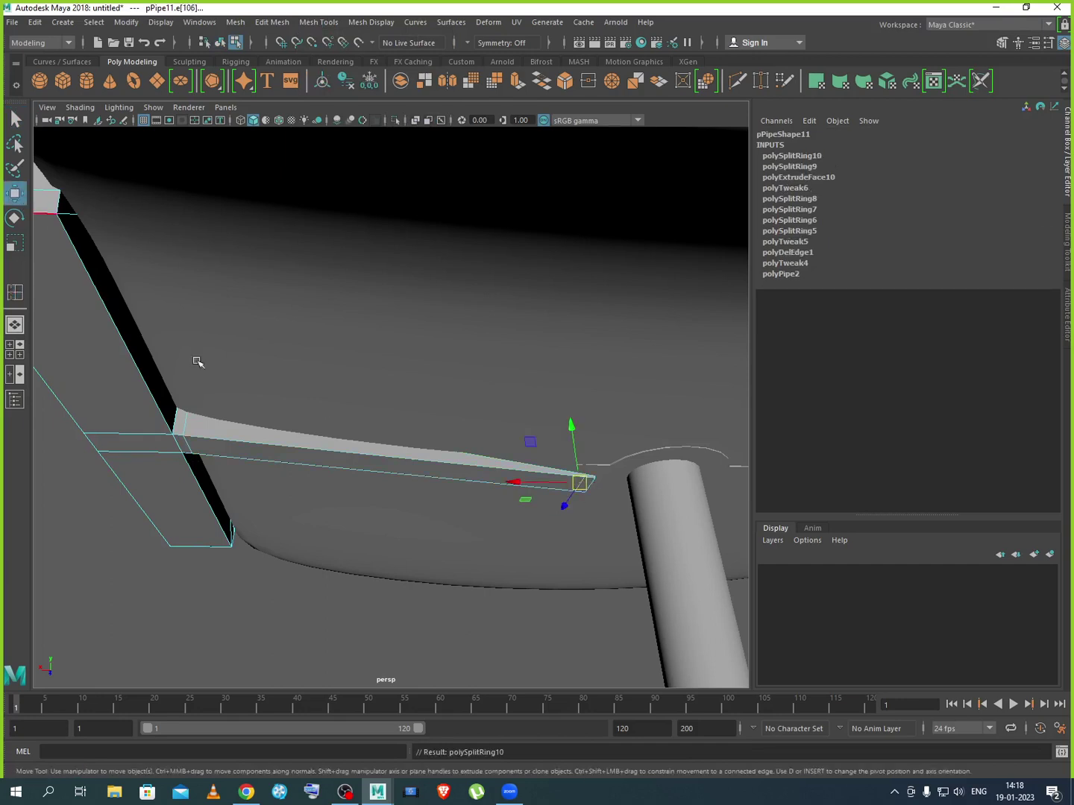
{"action": "right_click_drag", "start_coordinate": [322, 410], "coordinate": [393, 386]}
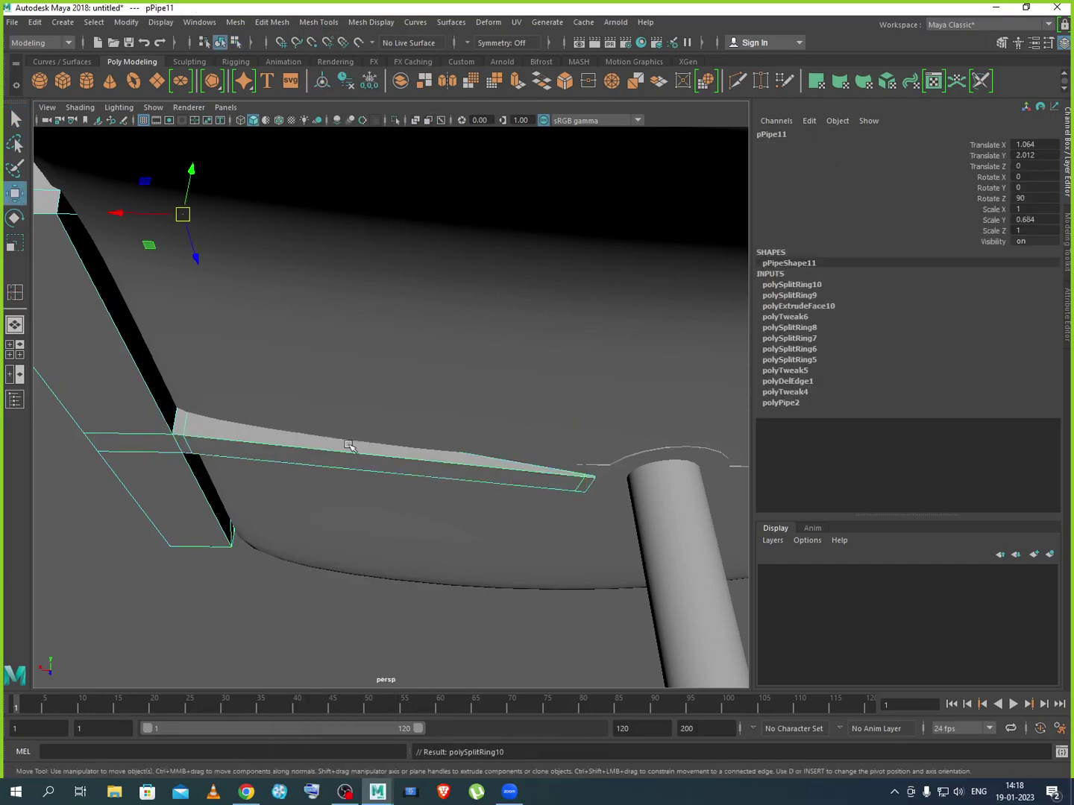
{"action": "key", "text": "3"}
{"action": "left_click", "coordinate": [170, 607]}
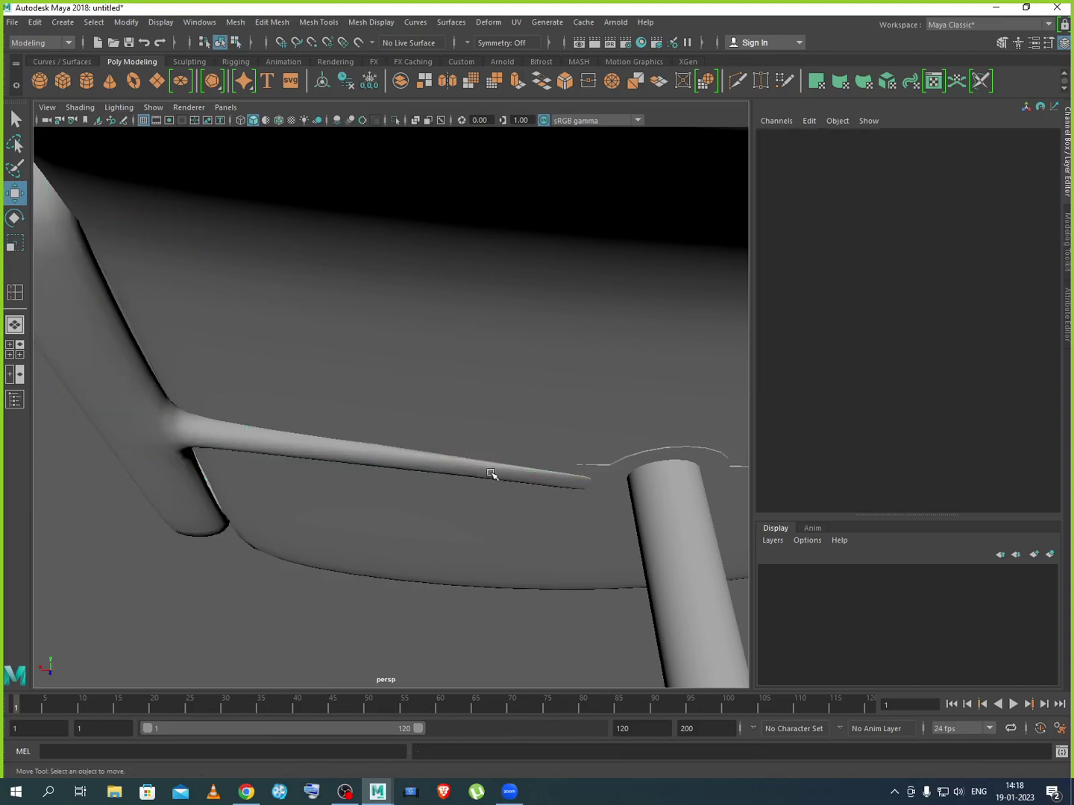
Insert two lengthwise edge loops along the armrest loop's outer rim, one near each border
{"action": "scroll", "coordinate": [462, 471], "scroll_direction": "down", "scroll_amount": 3}
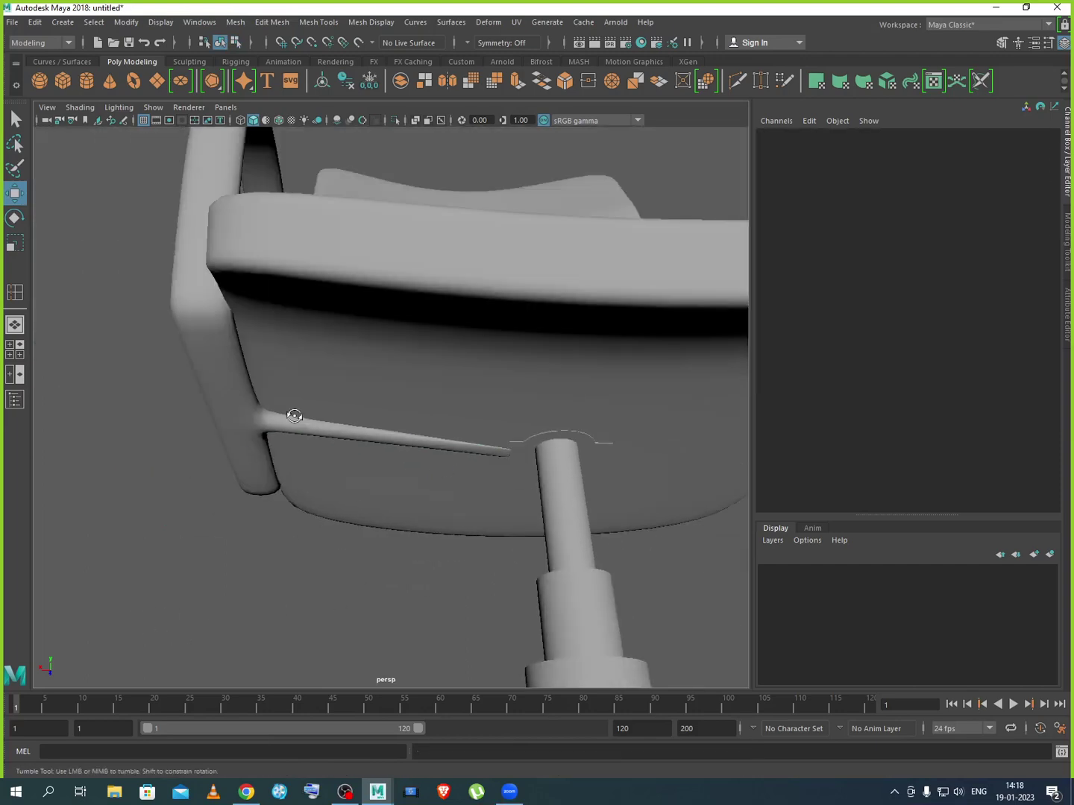
{"action": "left_click_drag", "start_coordinate": [292, 414], "coordinate": [372, 478], "text": "alt"}
{"action": "scroll", "coordinate": [373, 479], "scroll_direction": "up", "scroll_amount": 2}
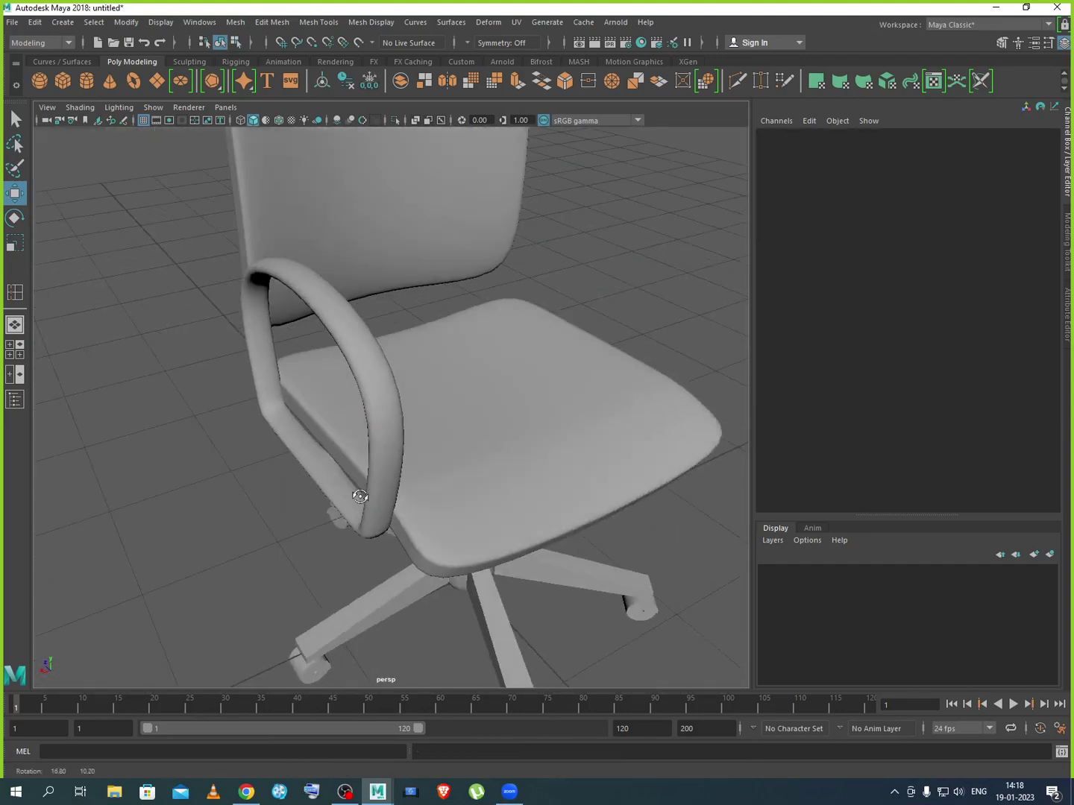
{"action": "scroll", "coordinate": [381, 418], "scroll_direction": "up", "scroll_amount": 5}
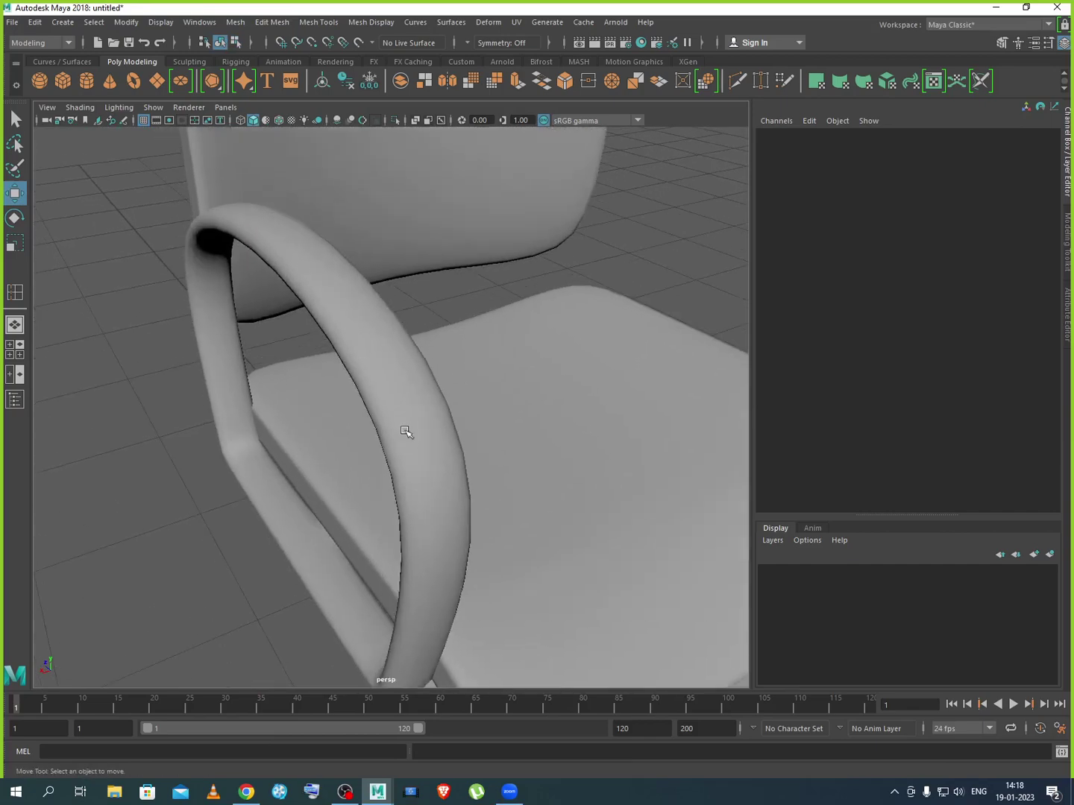
{"action": "left_click", "coordinate": [406, 425]}
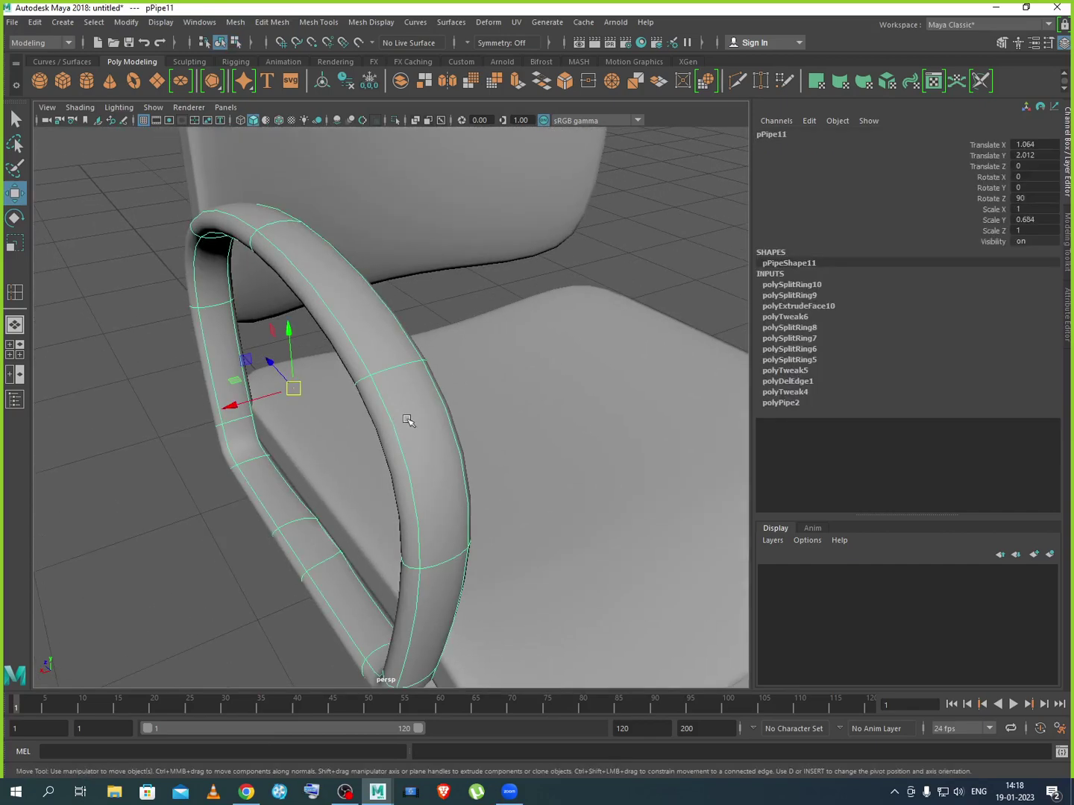
{"action": "key", "text": "1"}
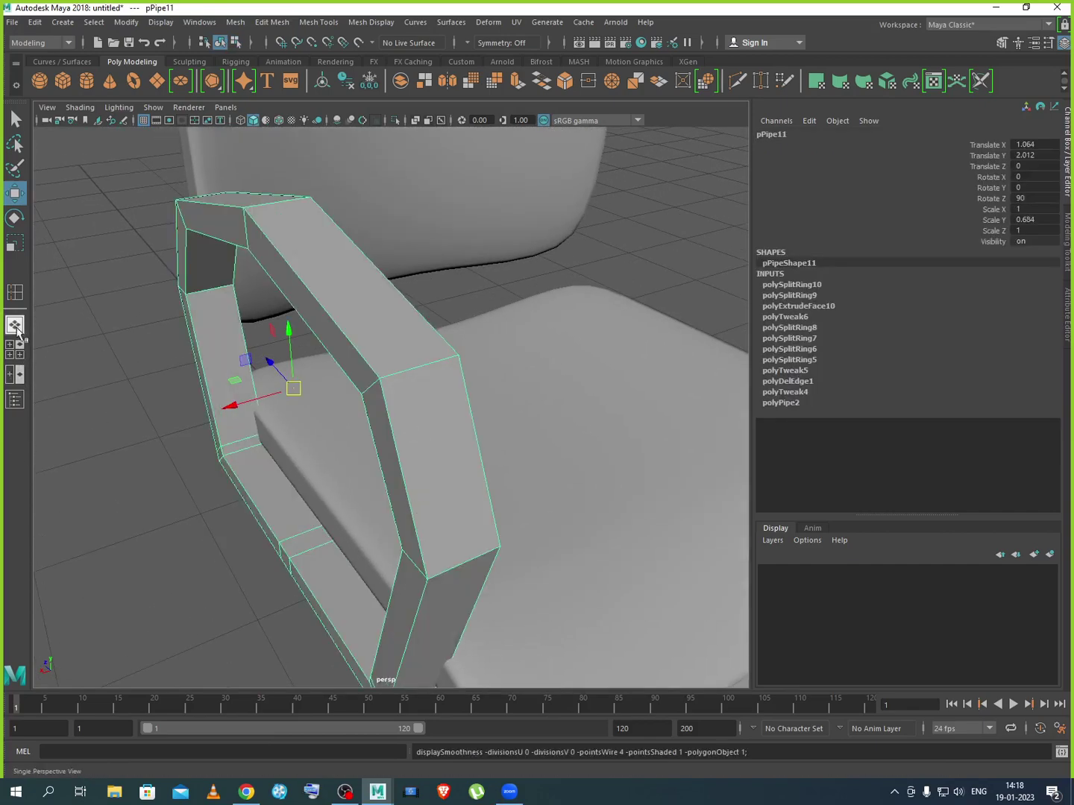
{"action": "left_click", "coordinate": [15, 292]}
{"action": "left_click", "coordinate": [452, 574]}
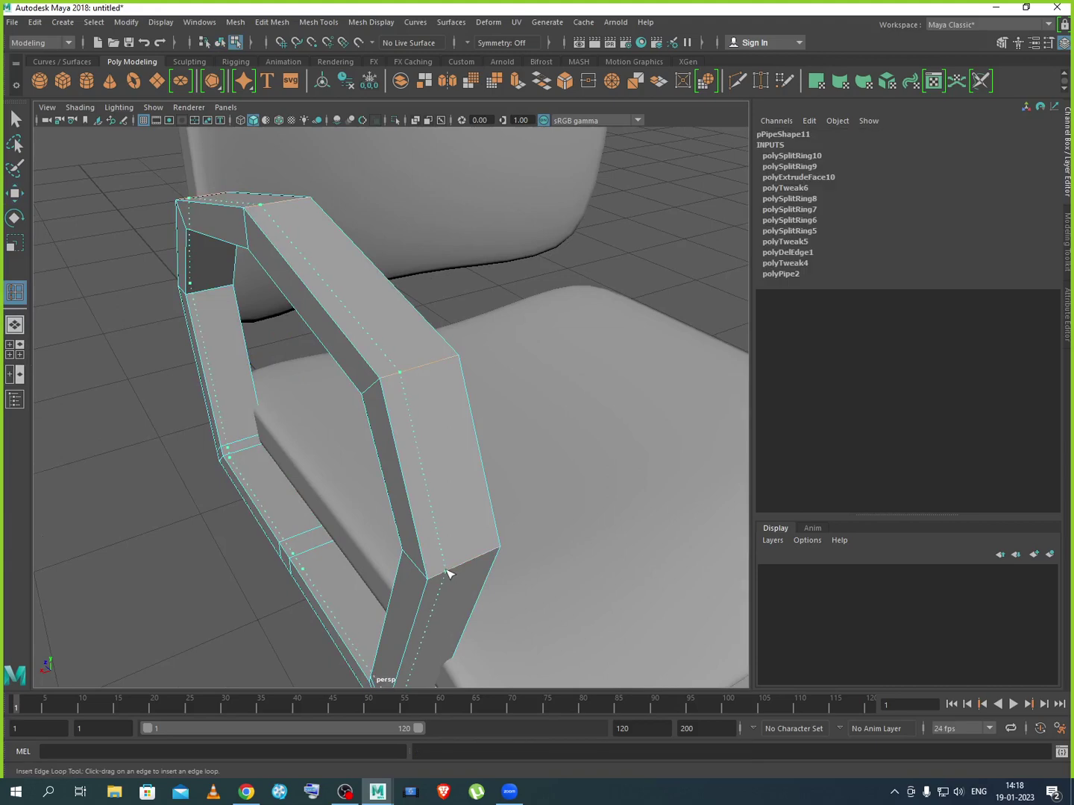
{"action": "left_click", "coordinate": [490, 556]}
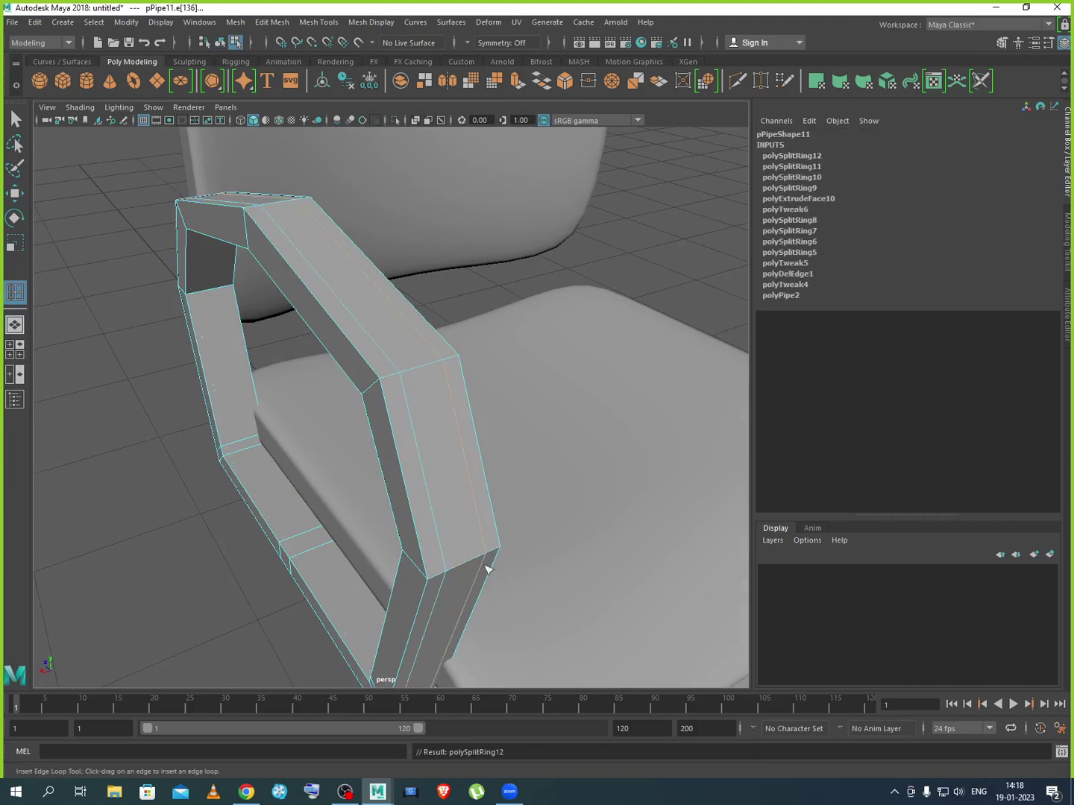
Insert two lengthwise edge loops along the armrest loop's inner rim and display the armrest smoothed
{"action": "mouse_move", "coordinate": [308, 556]}
{"action": "left_mouse_down"}
{"action": "mouse_move", "coordinate": [291, 551]}
{"action": "mouse_move", "coordinate": [322, 552]}
{"action": "left_mouse_up"}
{"action": "key", "text": "e"}
{"action": "key", "text": "w"}
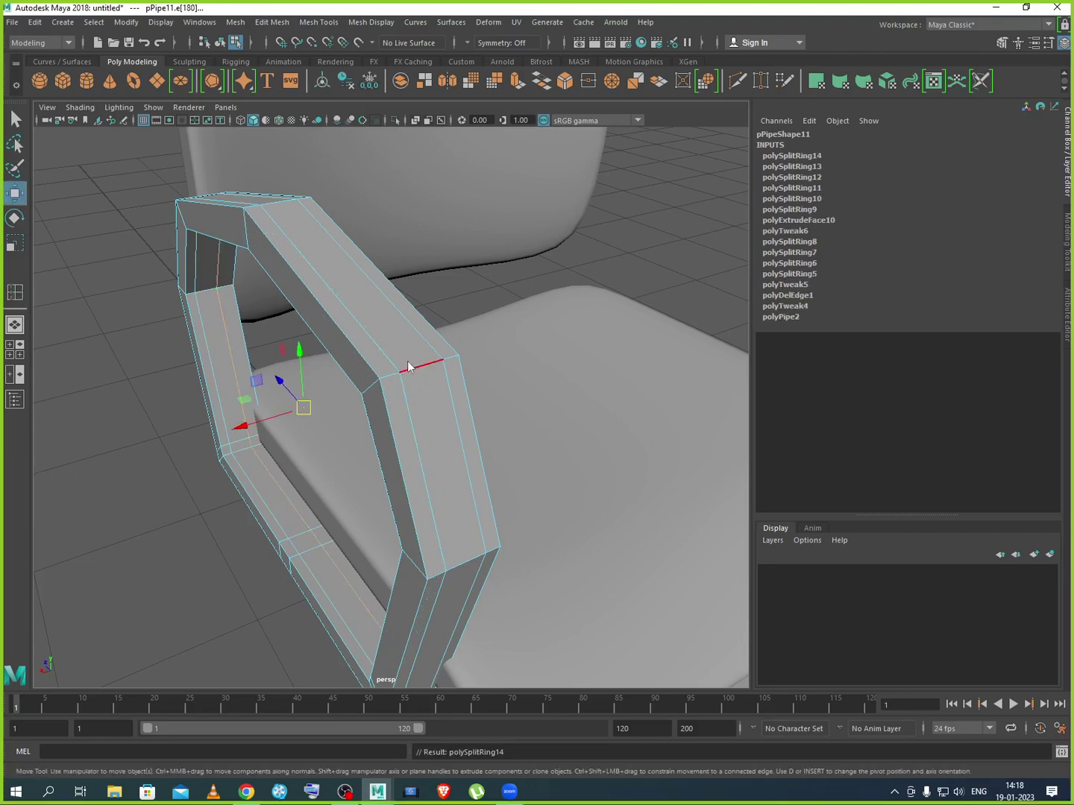
{"action": "right_click_drag", "start_coordinate": [403, 366], "coordinate": [458, 343]}
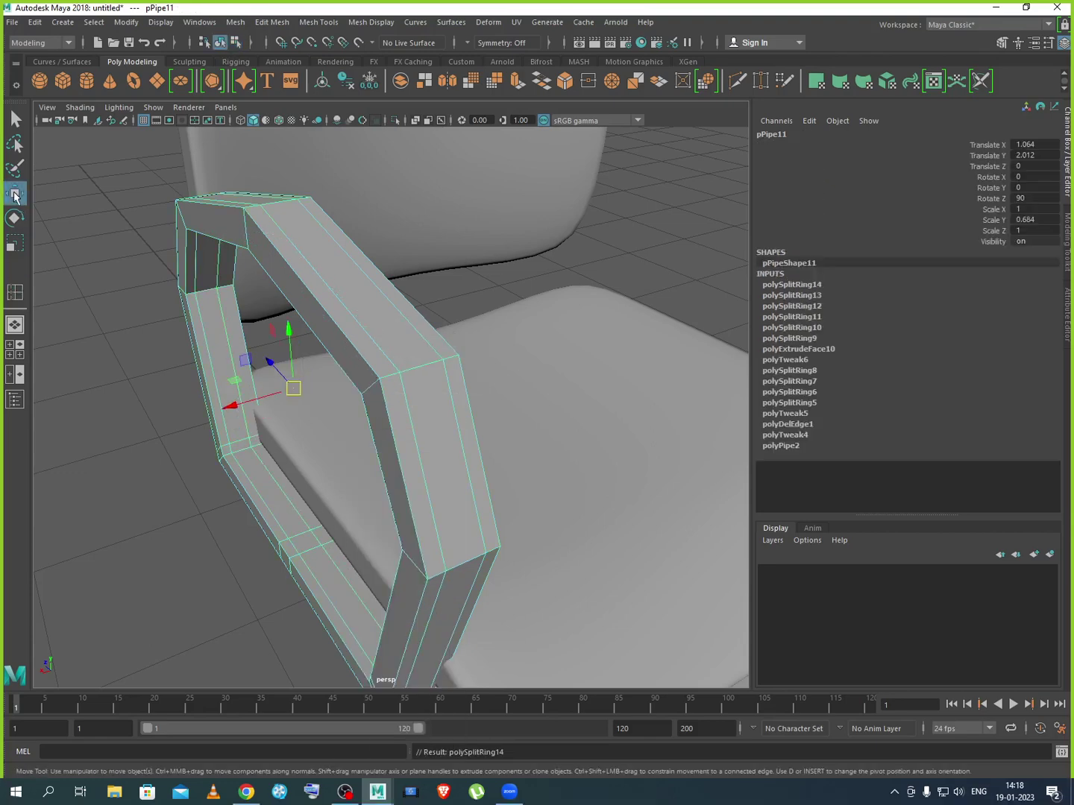
{"action": "left_click", "coordinate": [408, 427]}
{"action": "key", "text": "3"}
{"action": "left_click", "coordinate": [137, 496]}
{"action": "scroll", "coordinate": [138, 496], "scroll_direction": "down", "scroll_amount": 3}
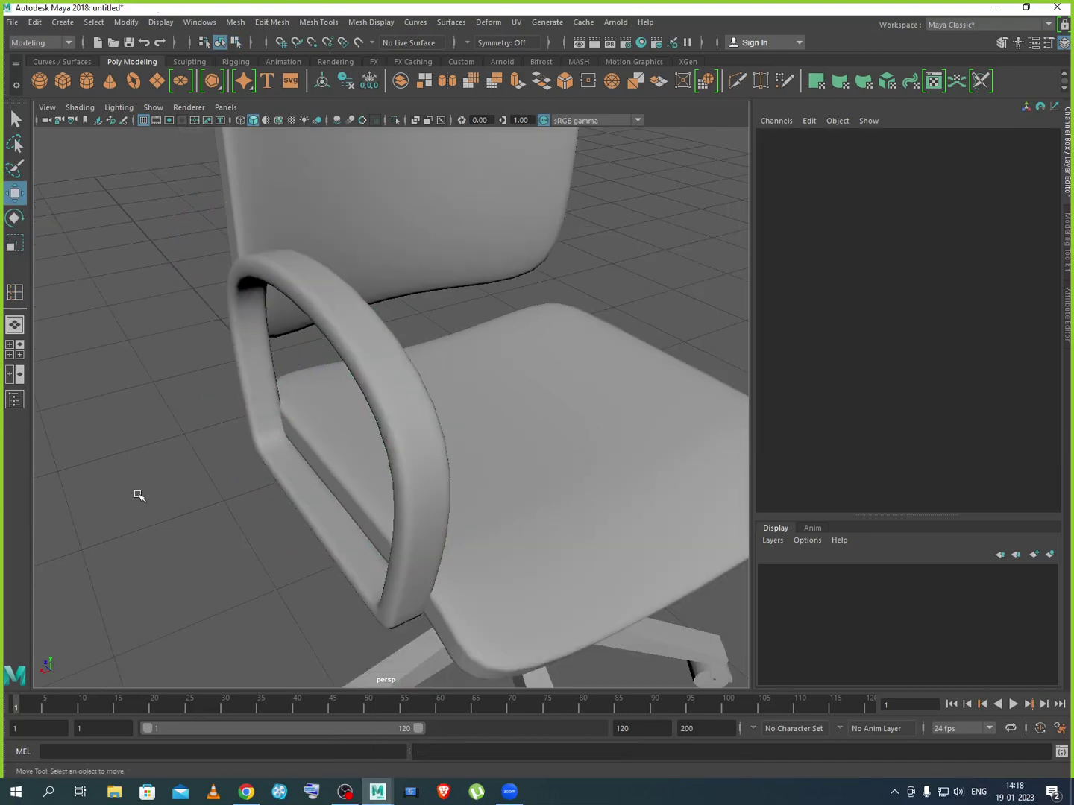
Insert four crosswise edge loops on the unsmoothed armrest's top bar, two on each side of its peak
{"action": "left_click_drag", "start_coordinate": [352, 605], "coordinate": [357, 516], "text": "alt"}
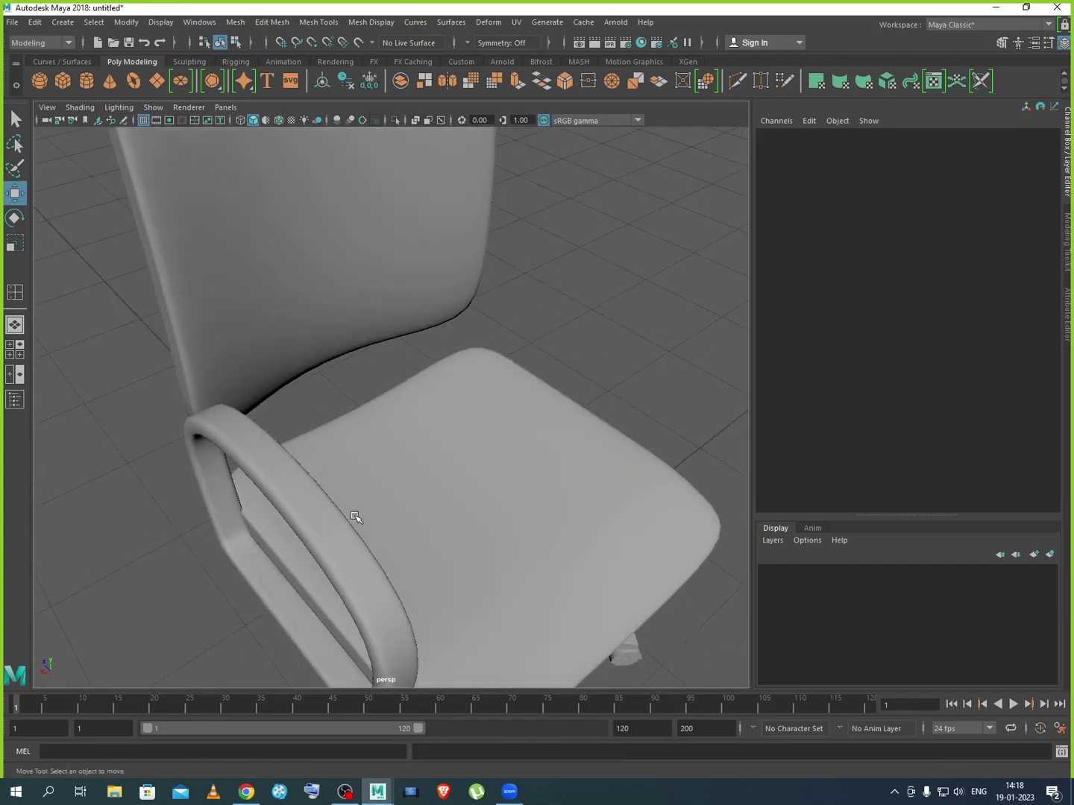
{"action": "scroll", "coordinate": [357, 516], "scroll_direction": "up", "scroll_amount": 3}
{"action": "middle_click_drag", "start_coordinate": [358, 516], "coordinate": [388, 461], "text": "alt"}
{"action": "left_click", "coordinate": [265, 480]}
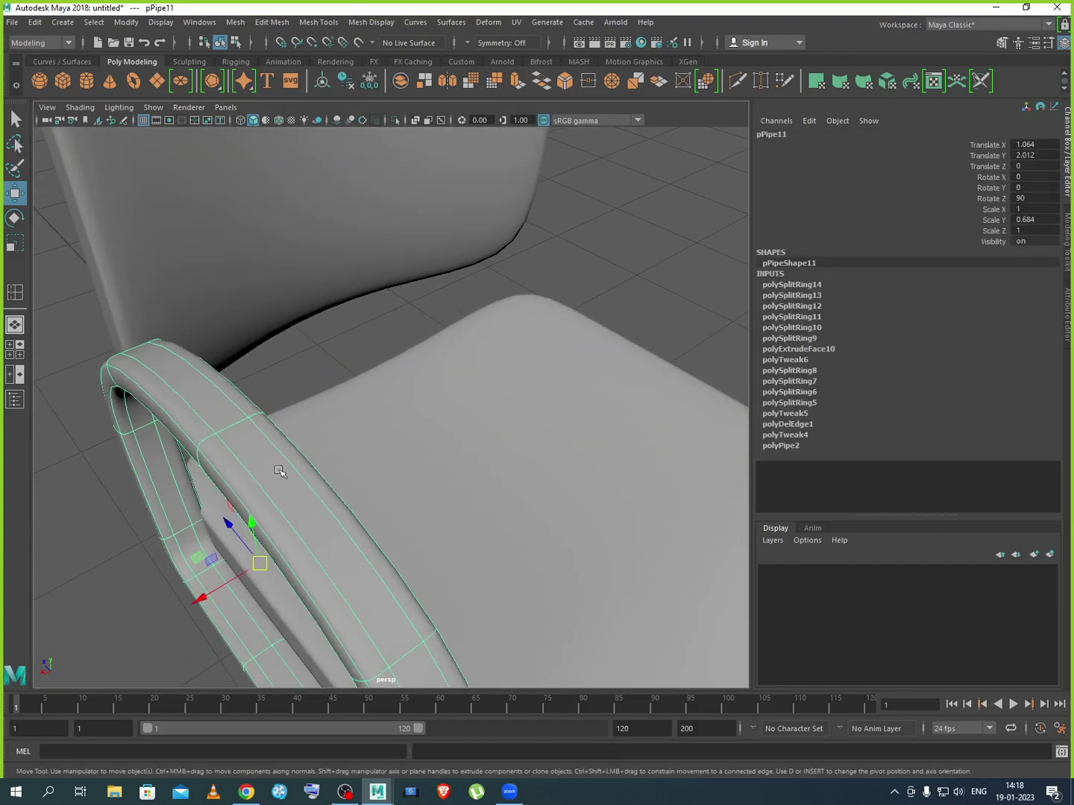
{"action": "scroll", "coordinate": [280, 471], "scroll_direction": "down", "scroll_amount": 1}
{"action": "key", "text": "1"}
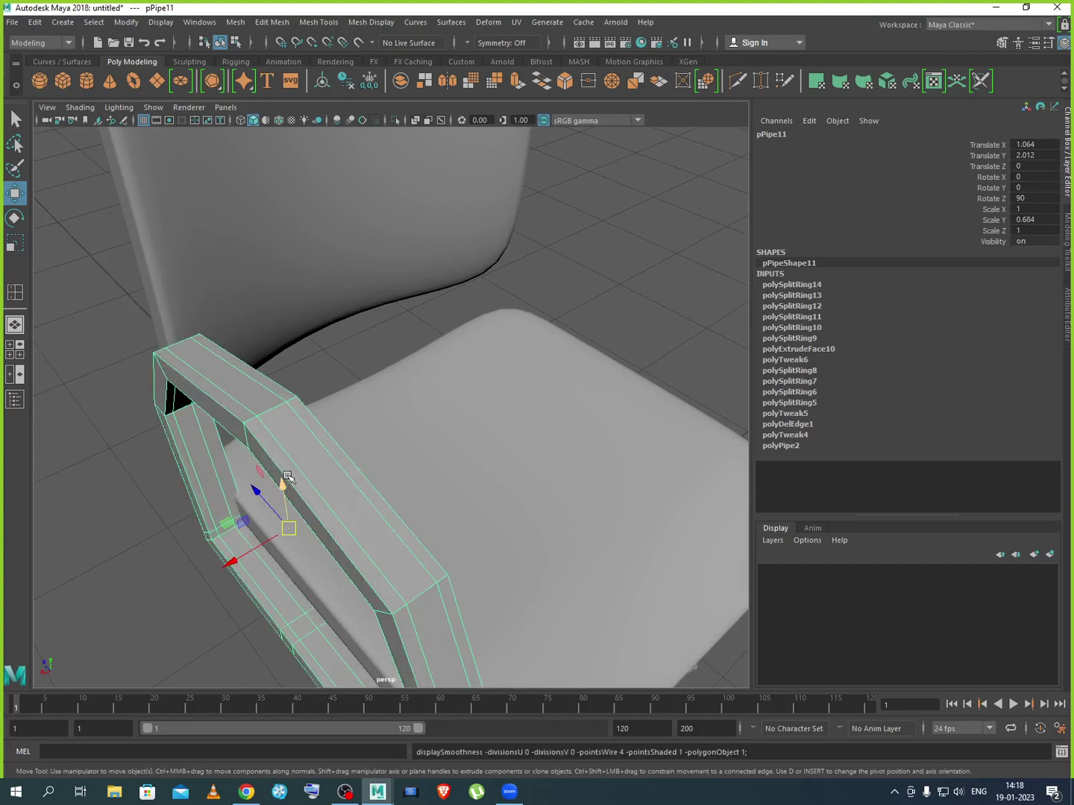
{"action": "left_click_drag", "start_coordinate": [347, 567], "coordinate": [406, 545], "text": "alt"}
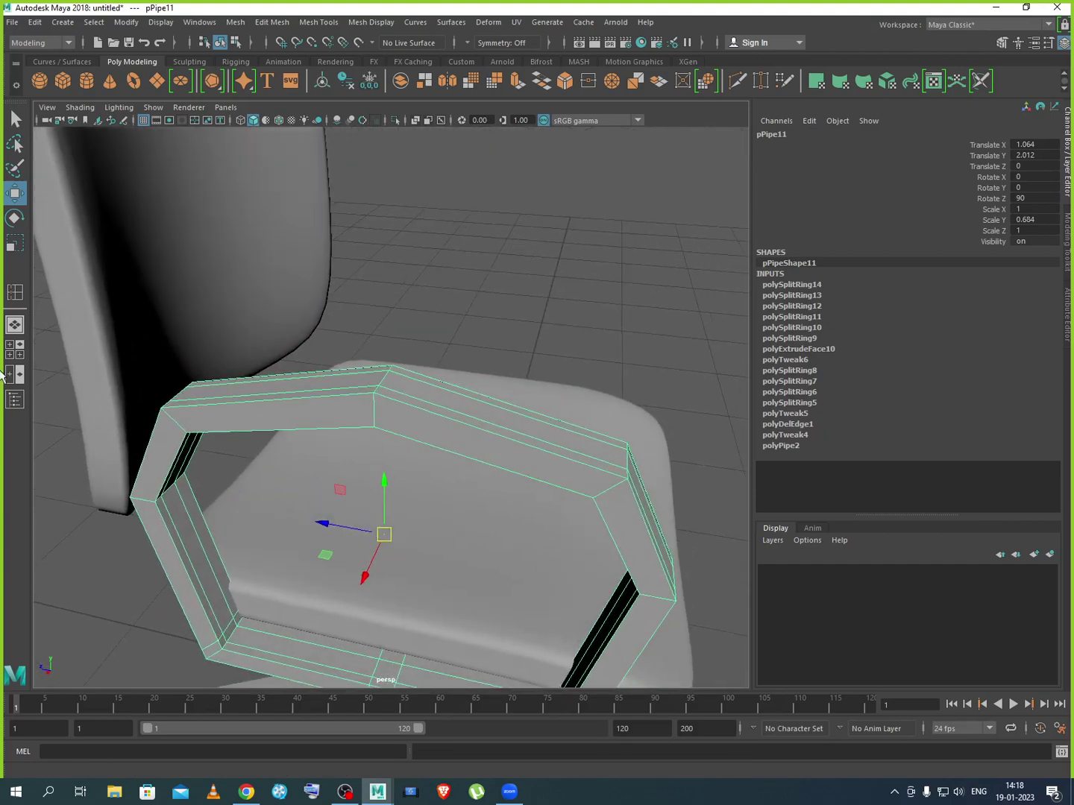
{"action": "left_click", "coordinate": [15, 297]}
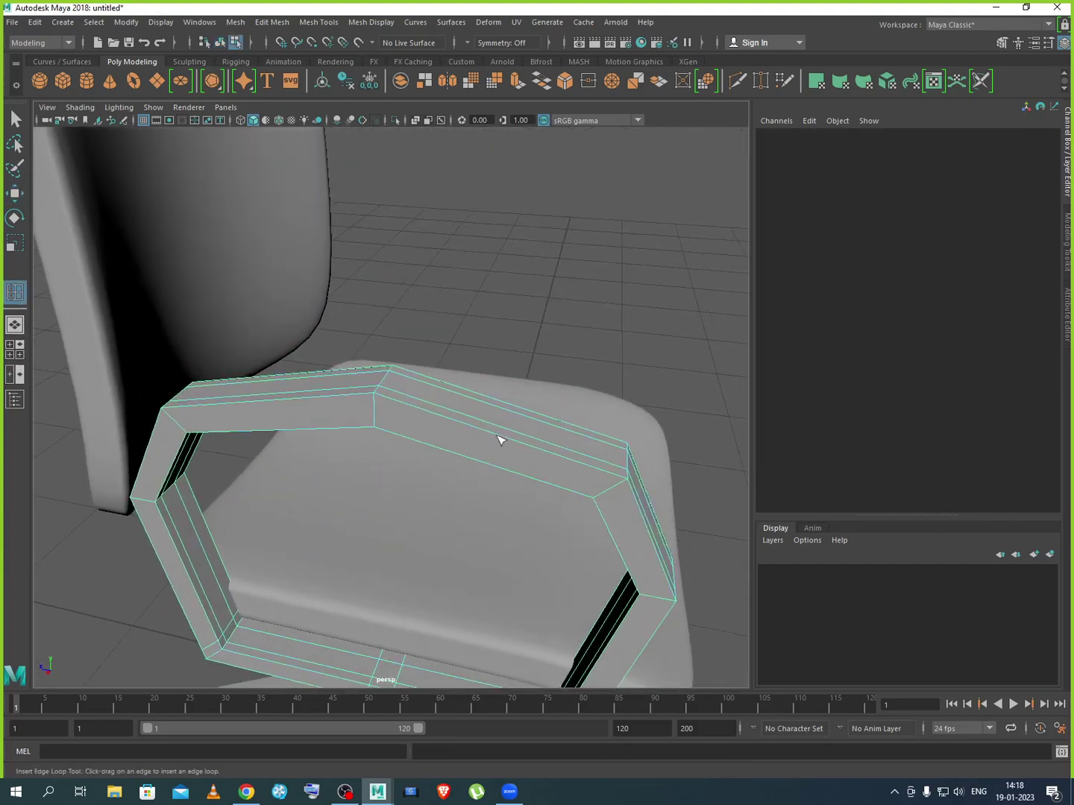
{"action": "mouse_move", "coordinate": [500, 439]}
{"action": "left_mouse_down"}
{"action": "mouse_move", "coordinate": [481, 432]}
{"action": "mouse_move", "coordinate": [519, 446]}
{"action": "left_mouse_up"}
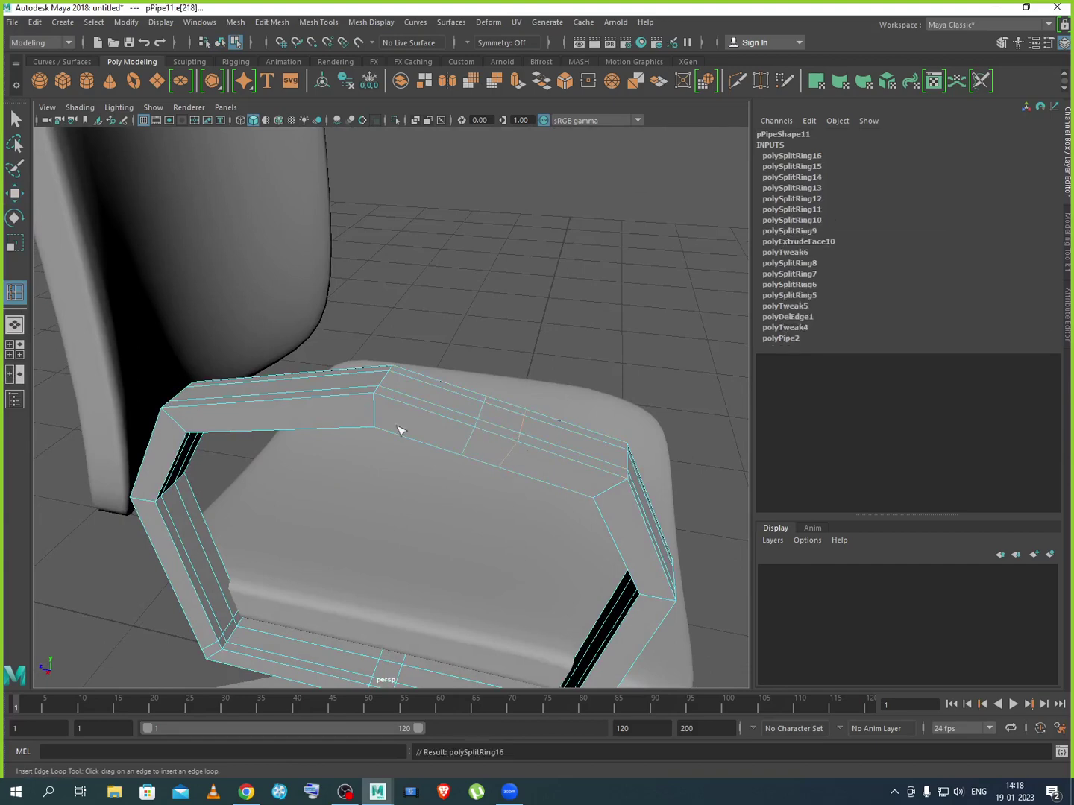
{"action": "left_click", "coordinate": [283, 400]}
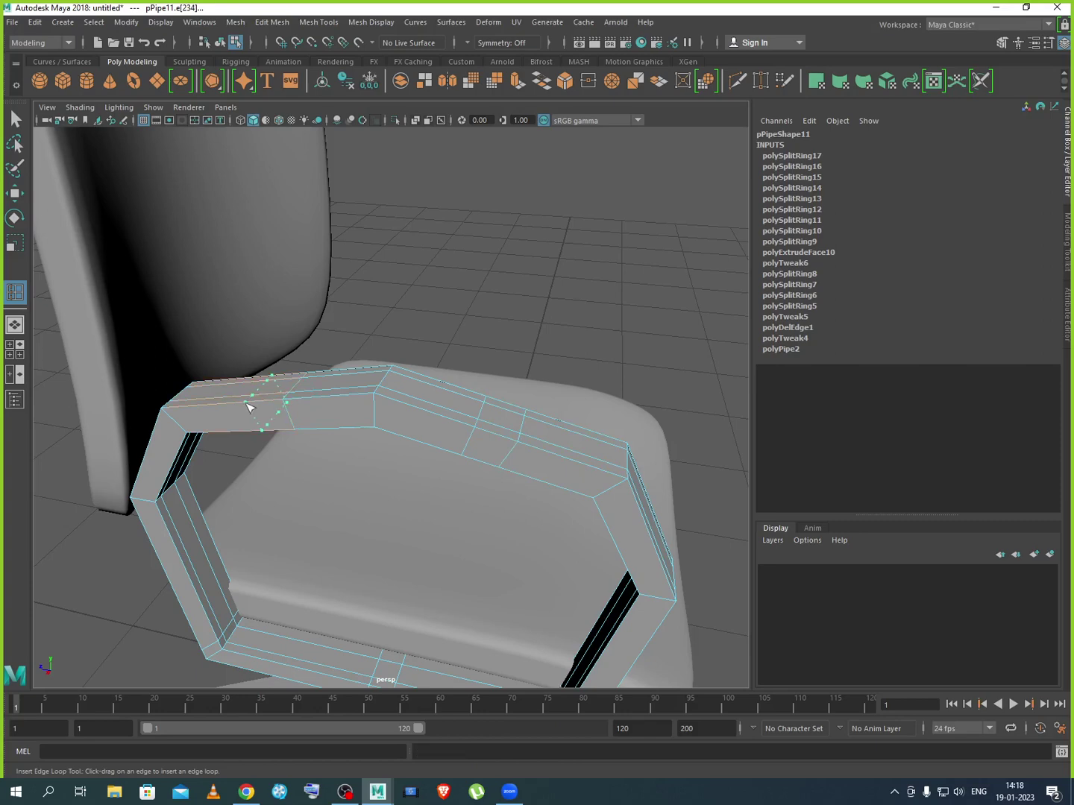
{"action": "left_click", "coordinate": [248, 407]}
{"action": "key", "text": "w"}
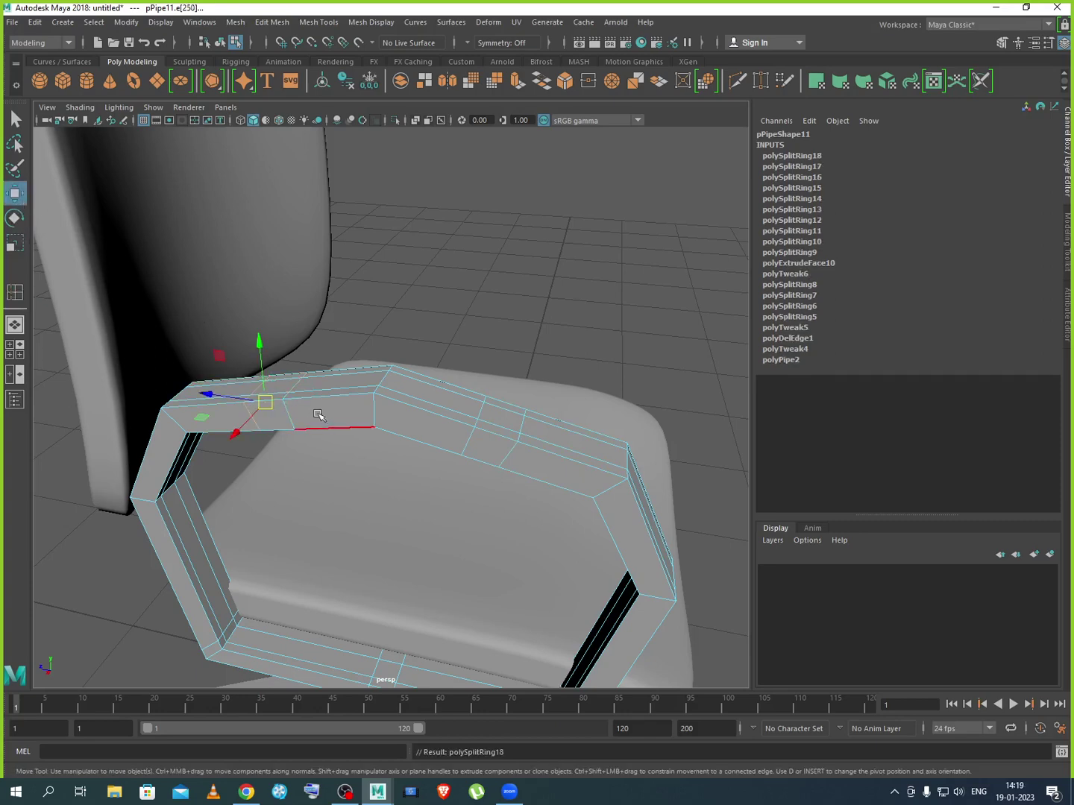
Extrude the faces beside the peak on both sides of the armrest's top bar outward with a Local Translate Z of 0.105
{"action": "right_click", "coordinate": [323, 405]}
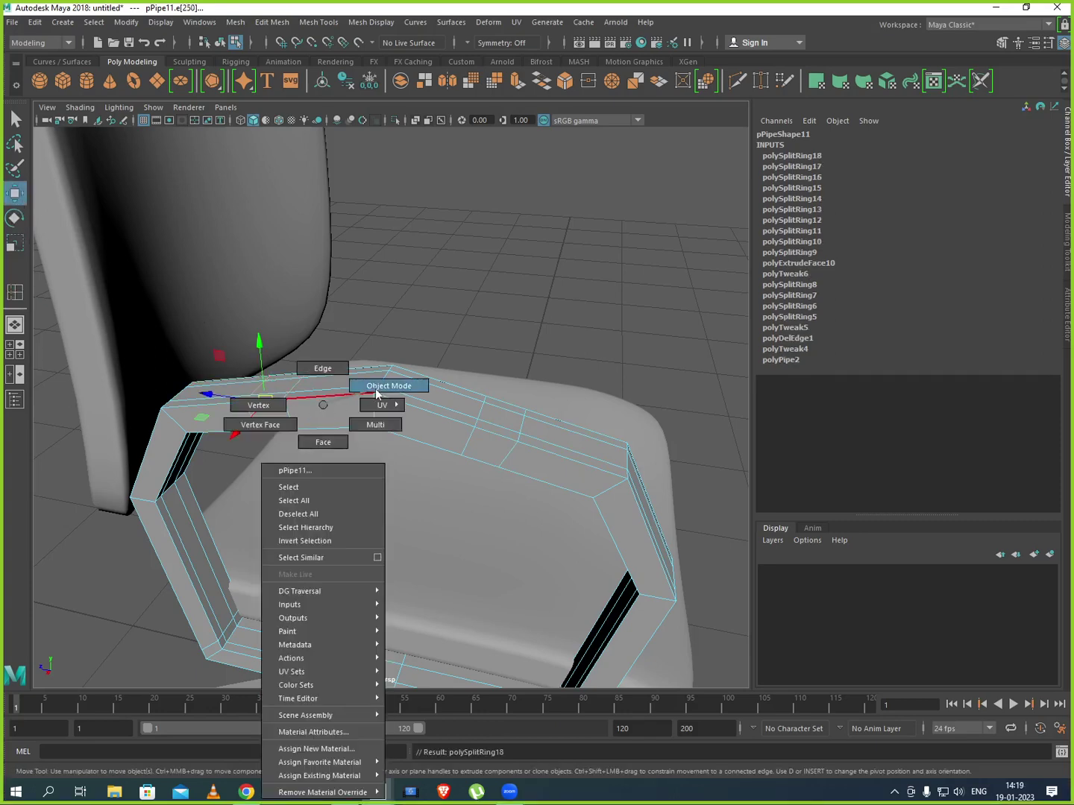
{"action": "left_click", "coordinate": [323, 443]}
{"action": "left_click", "coordinate": [442, 455]}
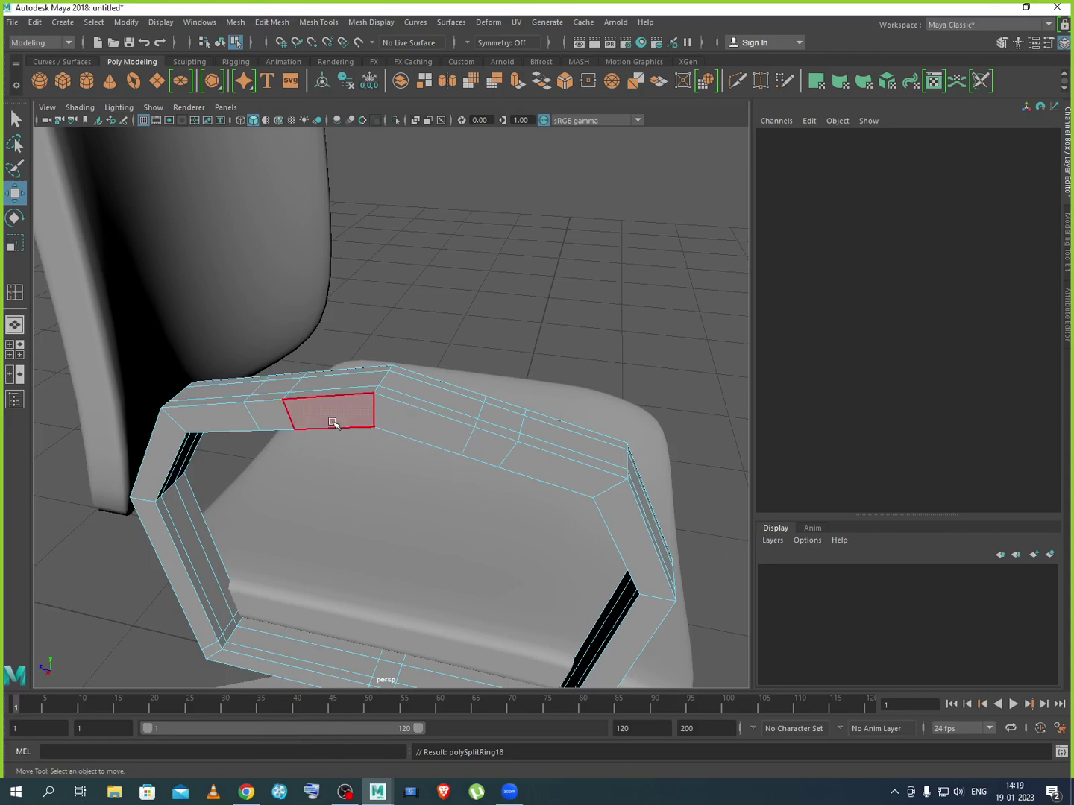
{"action": "left_click", "coordinate": [305, 420]}
{"action": "left_click", "coordinate": [438, 432], "text": "shift"}
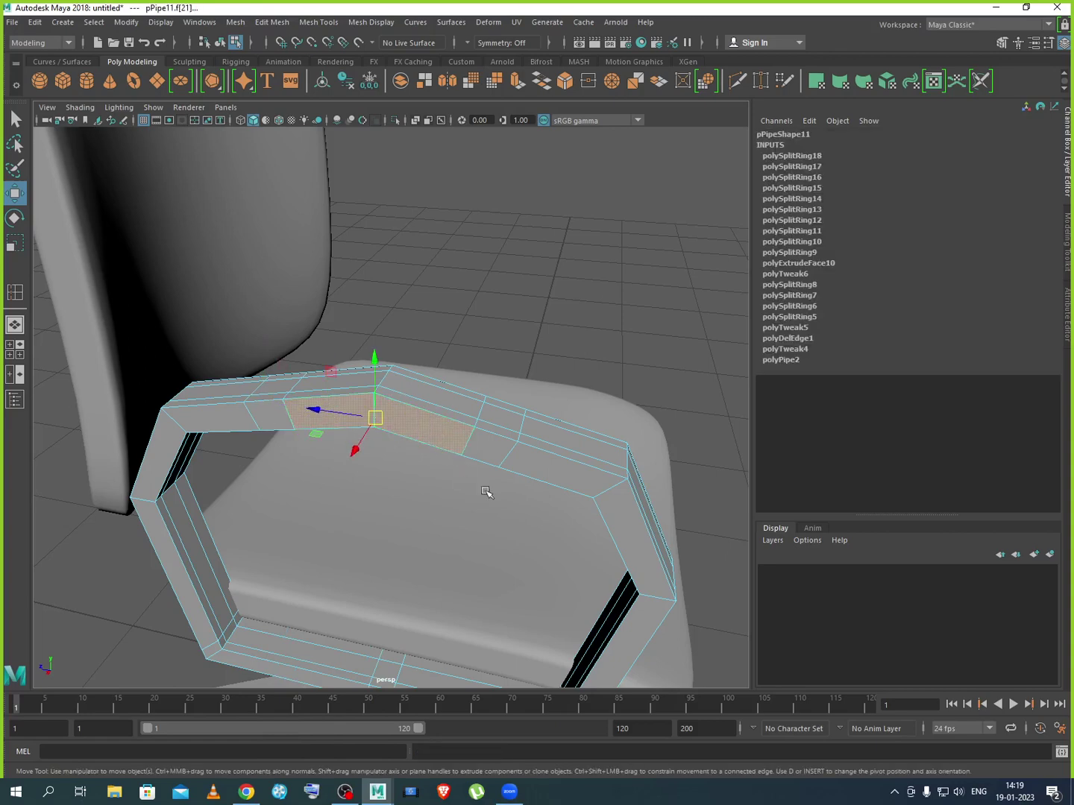
{"action": "left_click_drag", "start_coordinate": [484, 491], "coordinate": [365, 453], "text": "alt"}
{"action": "left_click", "coordinate": [238, 354], "text": "shift"}
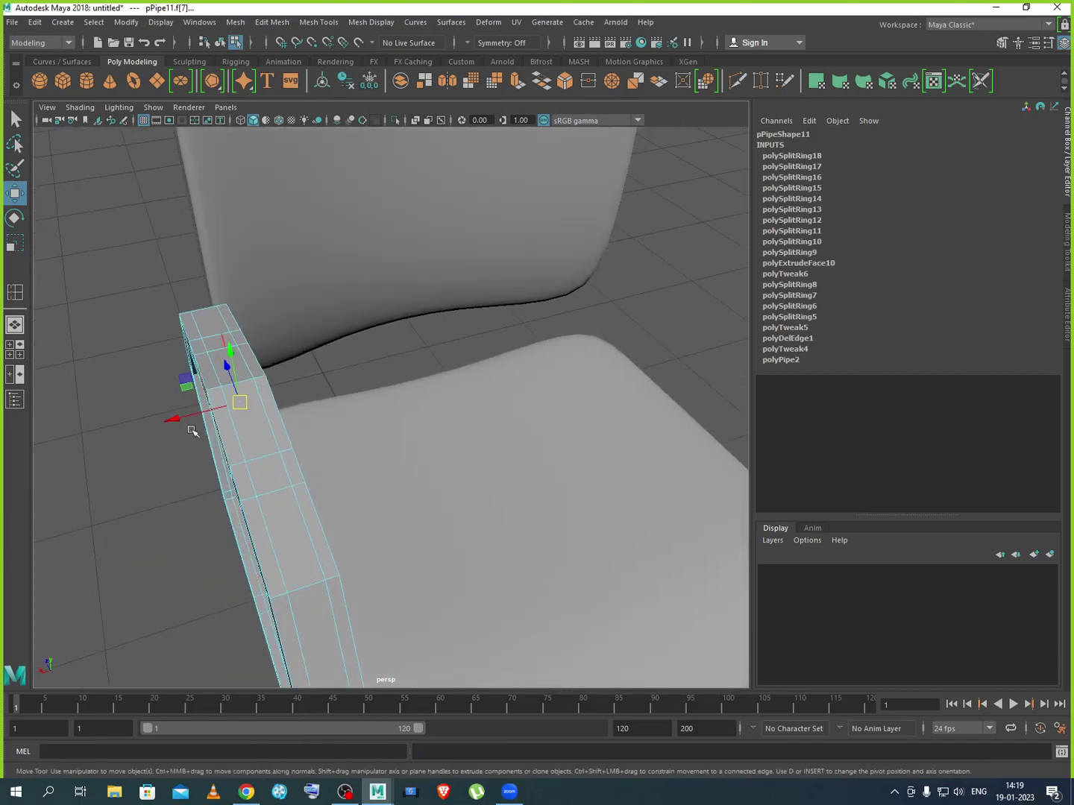
{"action": "left_click", "coordinate": [518, 82]}
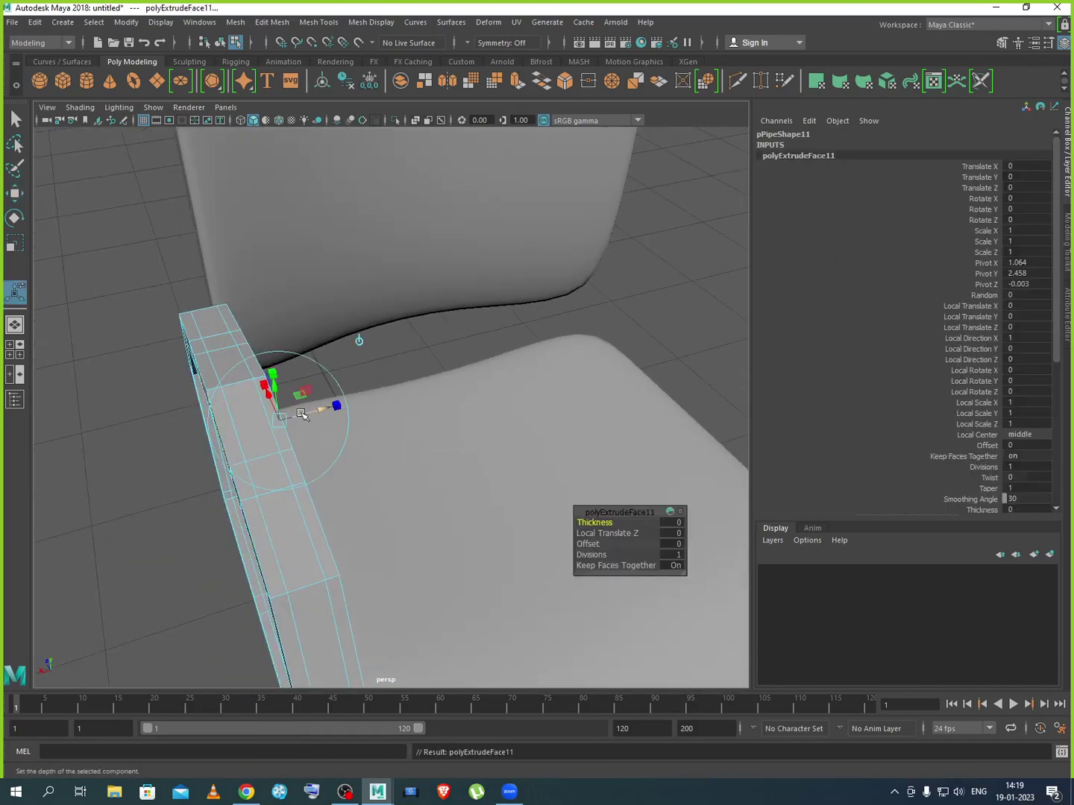
{"action": "left_click_drag", "start_coordinate": [307, 413], "coordinate": [346, 404]}
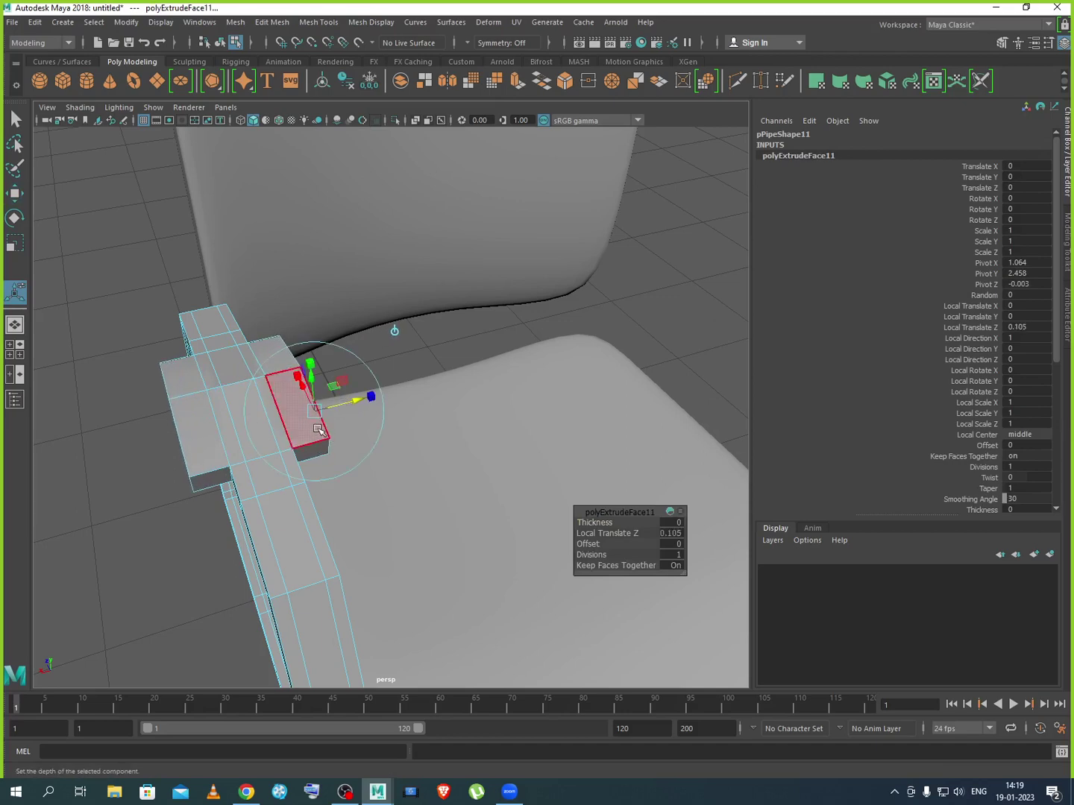
{"action": "right_click_drag", "start_coordinate": [318, 405], "coordinate": [376, 387]}
{"action": "left_click", "coordinate": [205, 548]}
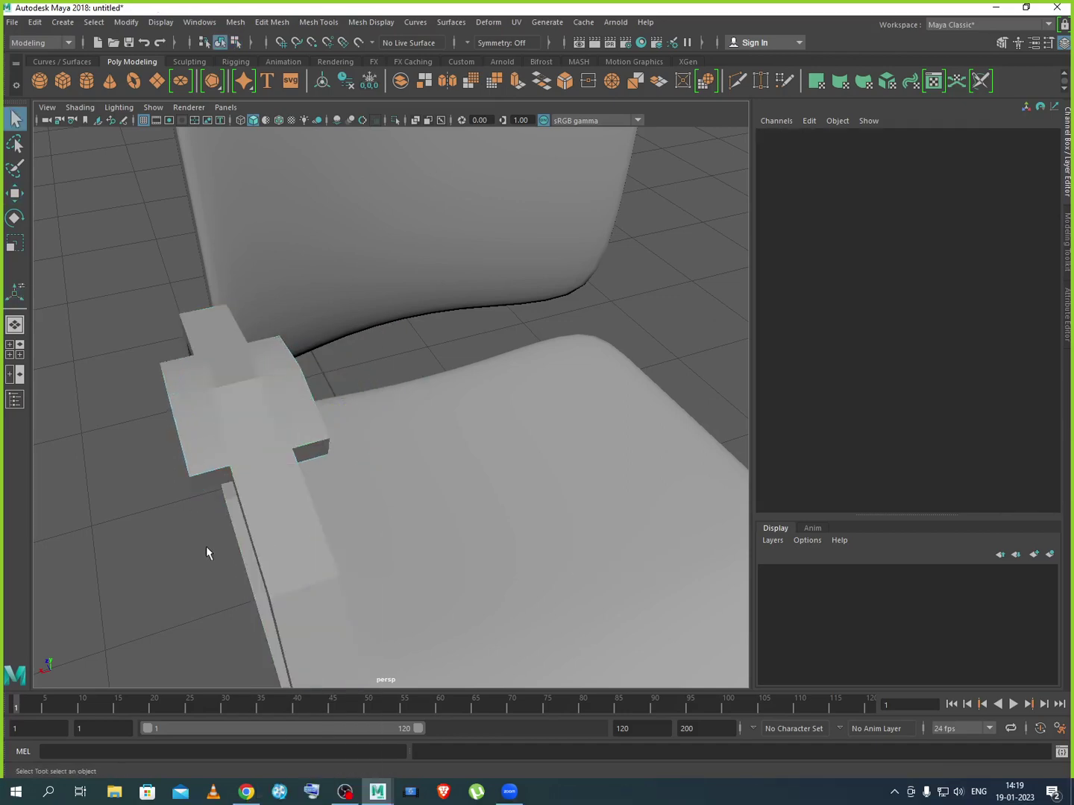
Display the armrest with its widened top bar in smooth preview
{"action": "scroll", "coordinate": [208, 553], "scroll_direction": "down", "scroll_amount": 5}
{"action": "left_click_drag", "start_coordinate": [216, 583], "coordinate": [320, 566], "text": "alt"}
{"action": "left_click", "coordinate": [463, 501]}
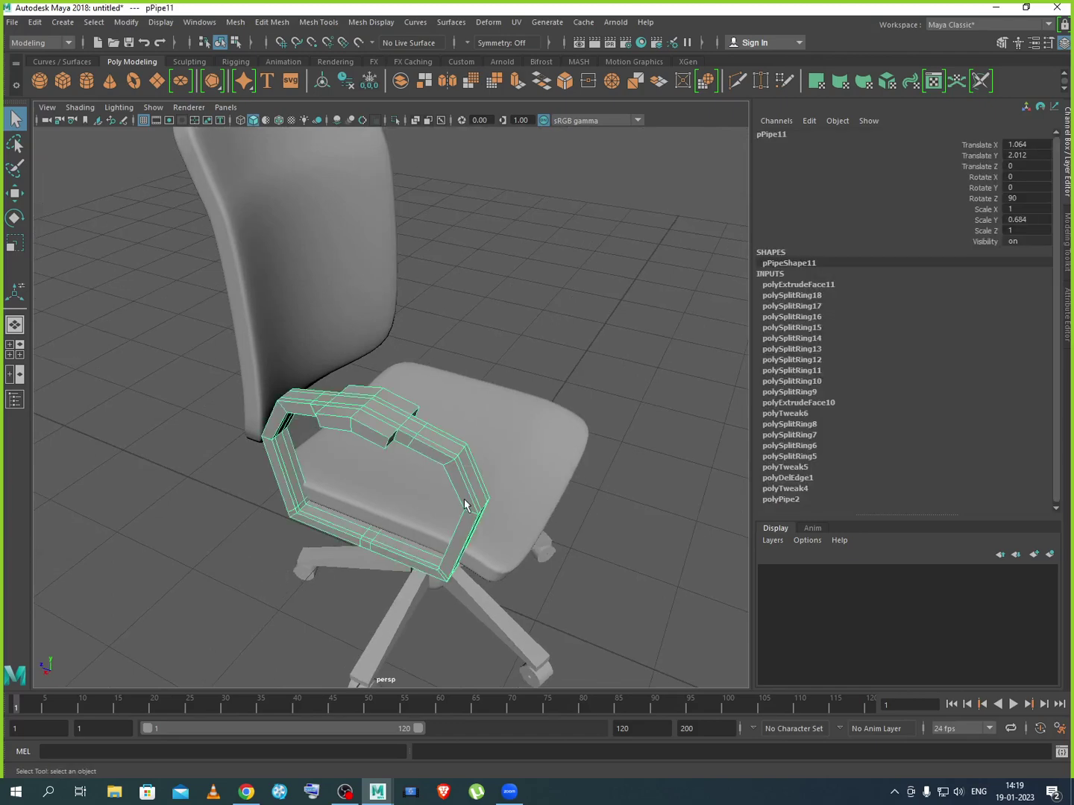
{"action": "key", "text": "3"}
{"action": "left_click", "coordinate": [177, 546]}
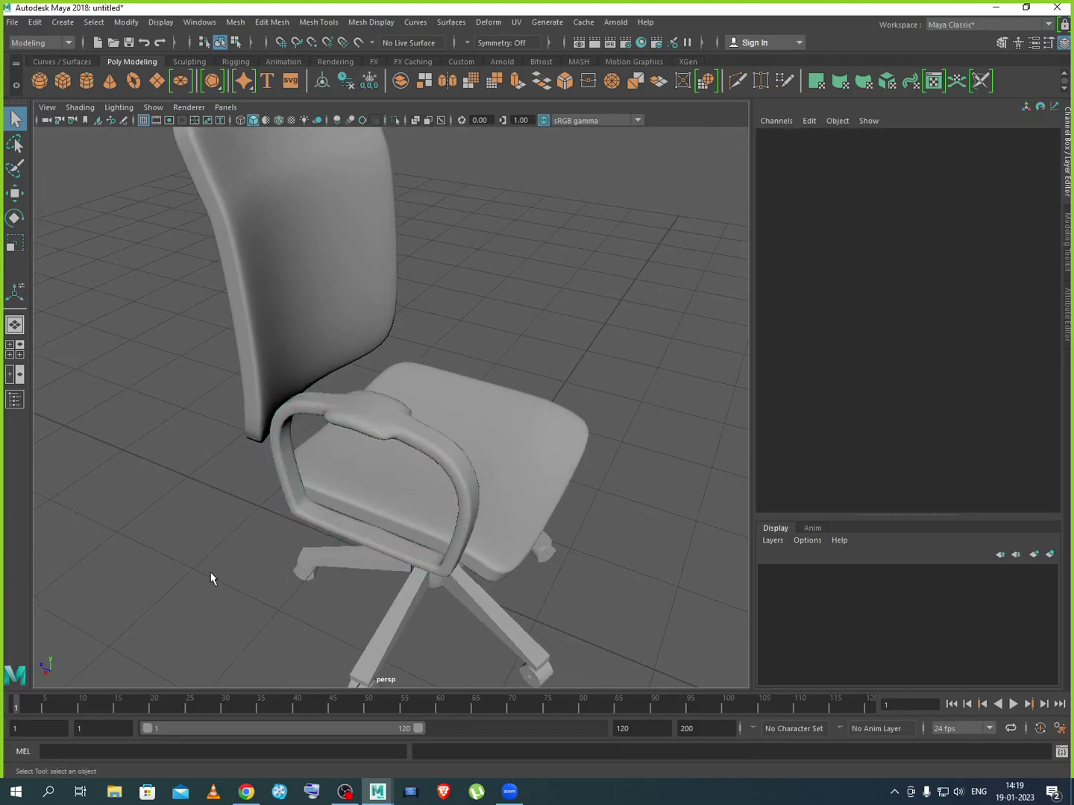
{"action": "left_click_drag", "start_coordinate": [259, 608], "coordinate": [395, 498], "text": "alt"}
{"action": "scroll", "coordinate": [395, 498], "scroll_direction": "up", "scroll_amount": 4}
Compare the armrest's widened top bar in unsmoothed and smoothed display from several angles
{"action": "left_click", "coordinate": [447, 470]}
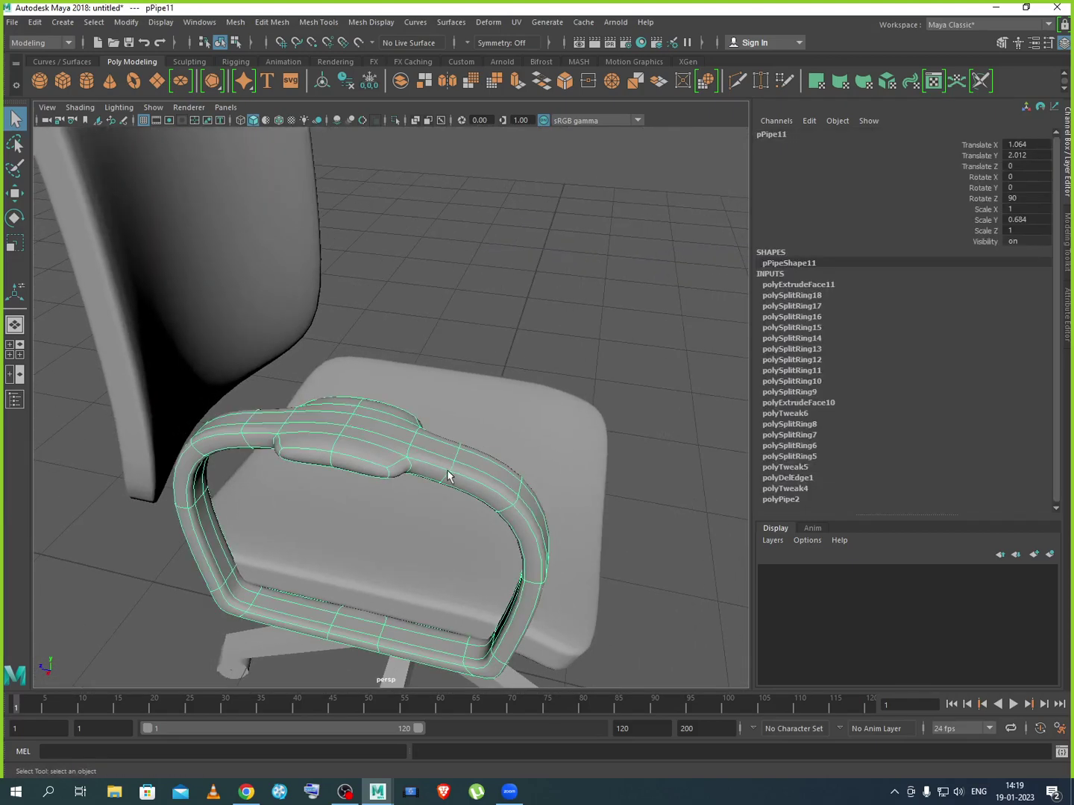
{"action": "key", "text": "1"}
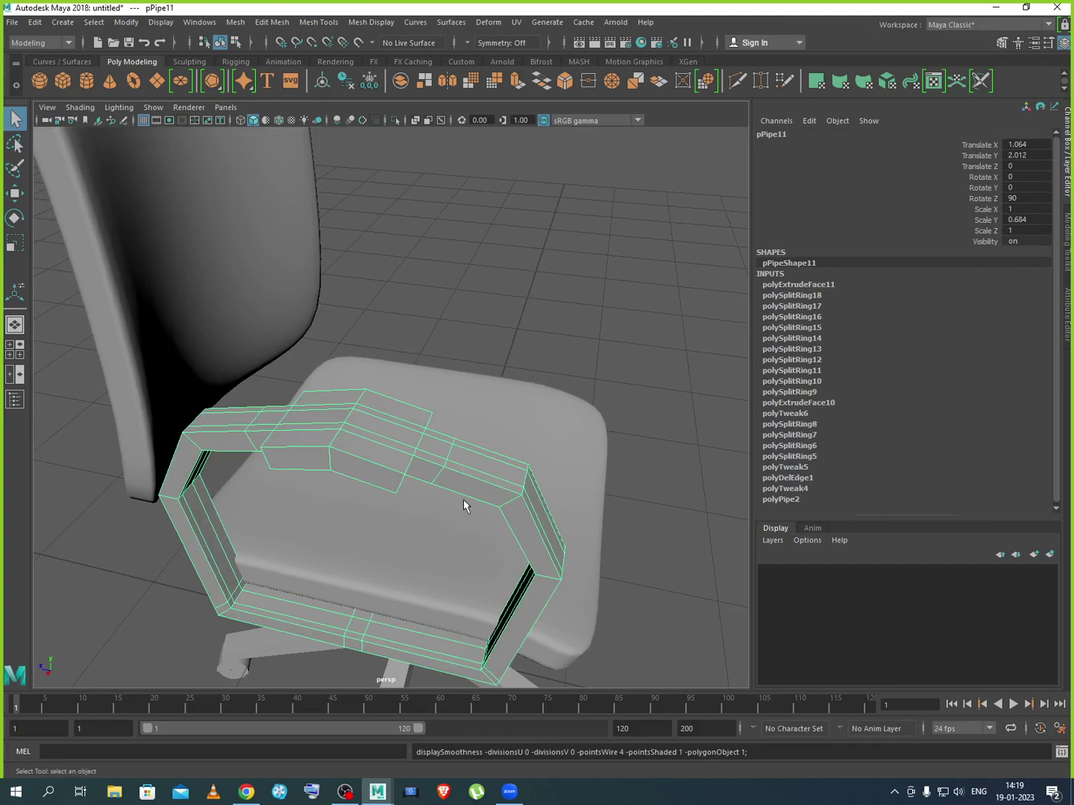
{"action": "left_click_drag", "start_coordinate": [464, 503], "coordinate": [473, 473], "text": "alt"}
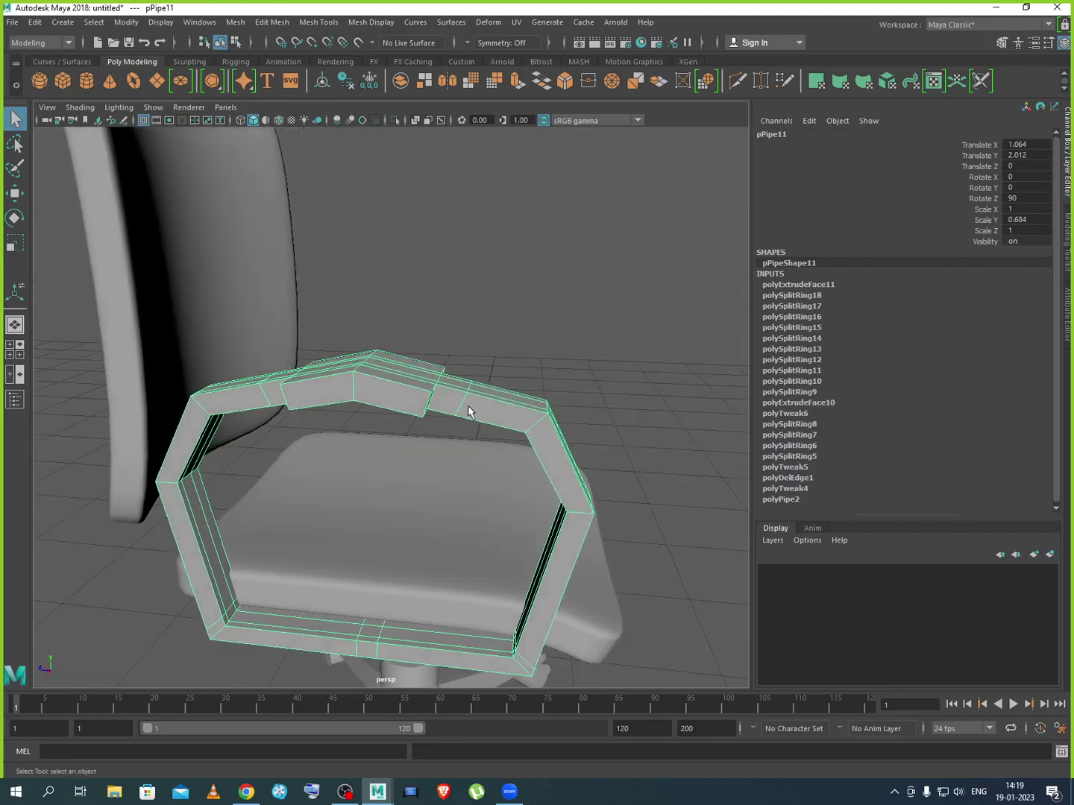
{"action": "left_click_drag", "start_coordinate": [467, 405], "coordinate": [422, 407], "text": "alt"}
{"action": "left_click_drag", "start_coordinate": [299, 396], "coordinate": [322, 394], "text": "alt"}
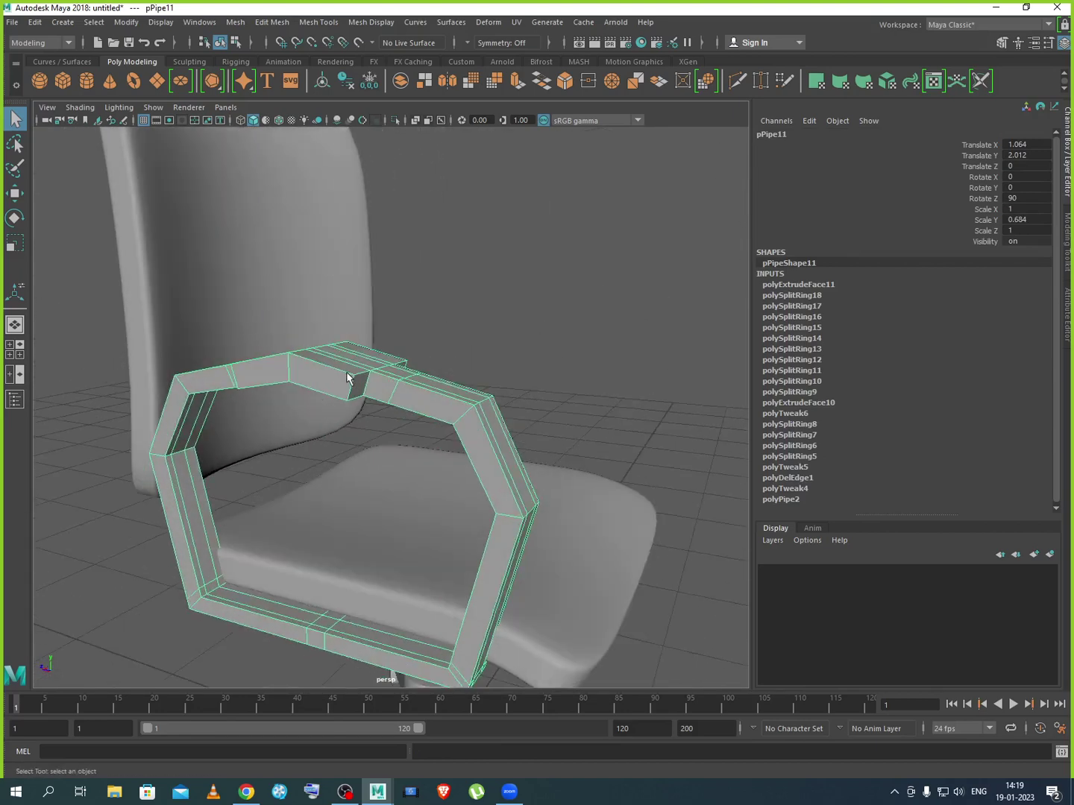
{"action": "key", "text": "3"}
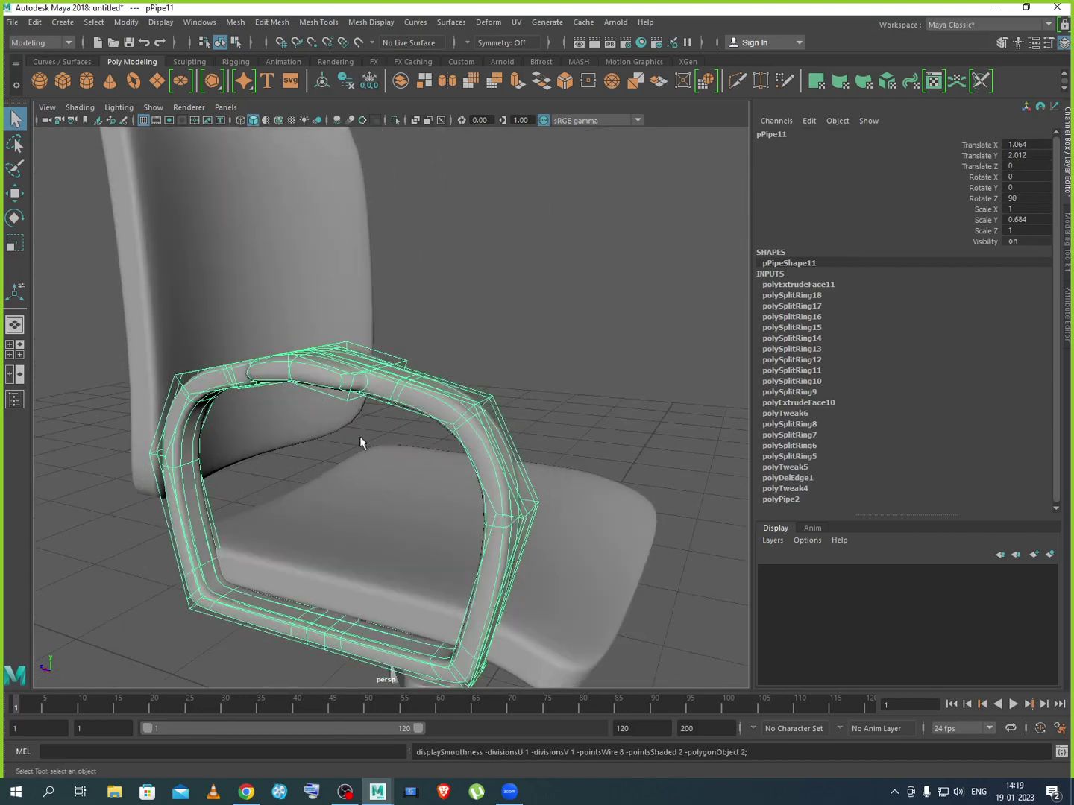
{"action": "left_click", "coordinate": [106, 466]}
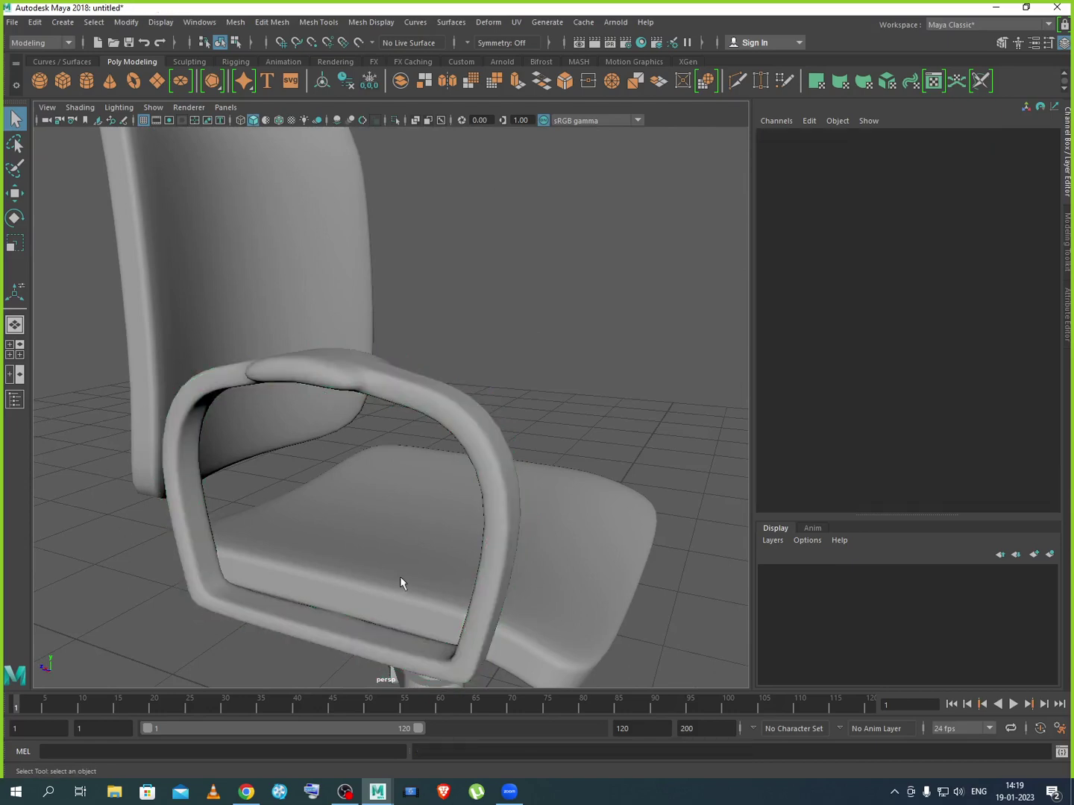
Try to mirror the armrest with Duplicate Special, making one instance with Scale X set to -1
{"action": "left_click_drag", "start_coordinate": [399, 582], "coordinate": [276, 532], "text": "alt"}
{"action": "scroll", "coordinate": [298, 586], "scroll_direction": "down", "scroll_amount": 5}
{"action": "left_click", "coordinate": [303, 439]}
{"action": "left_click_drag", "start_coordinate": [302, 438], "coordinate": [370, 524], "text": "alt"}
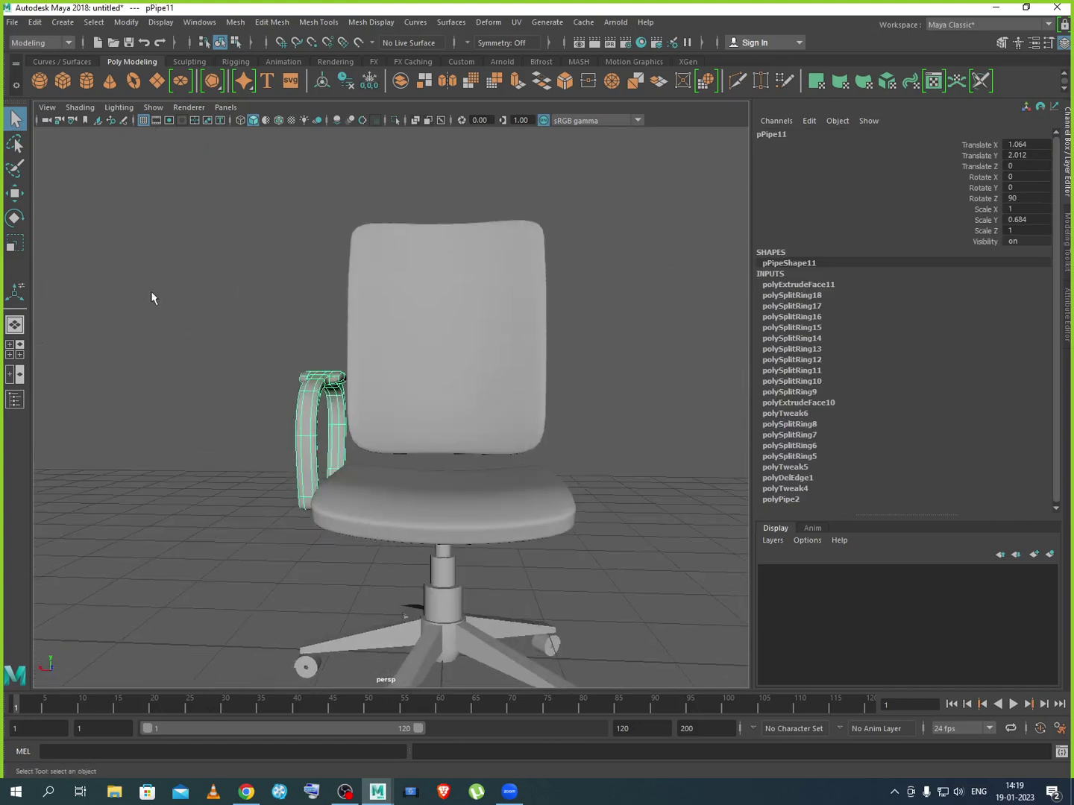
{"action": "left_click", "coordinate": [35, 23]}
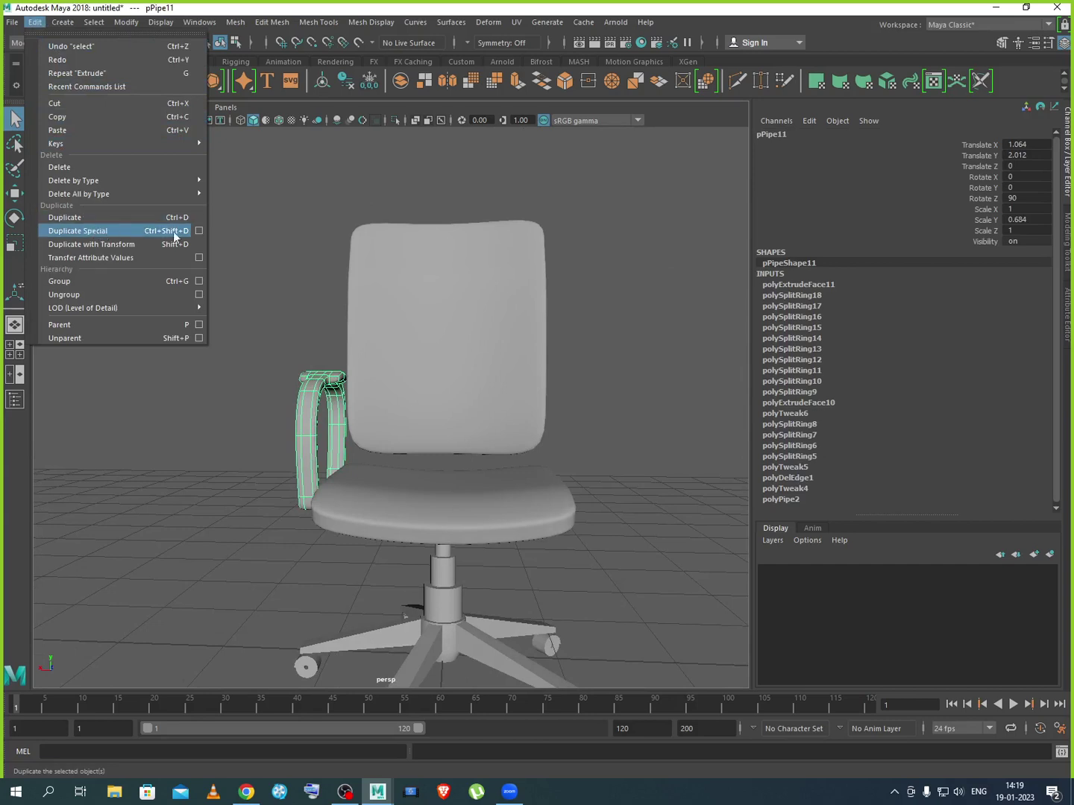
{"action": "left_click", "coordinate": [203, 232]}
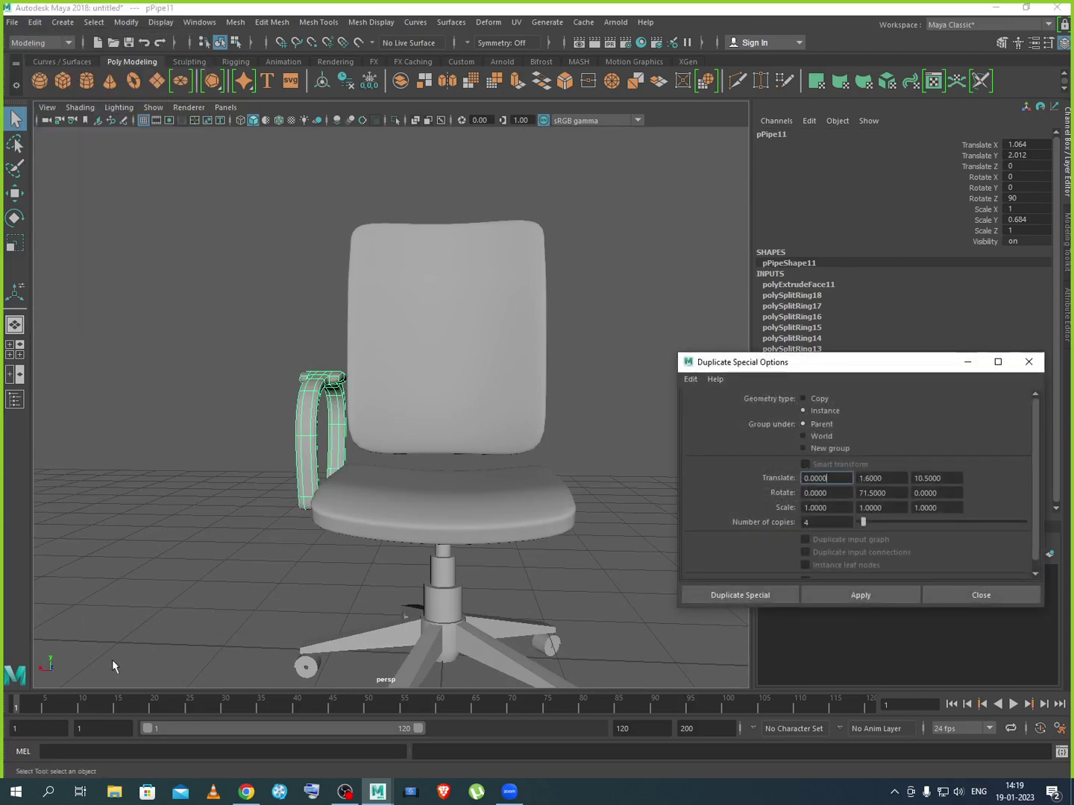
{"action": "left_click", "coordinate": [809, 508]}
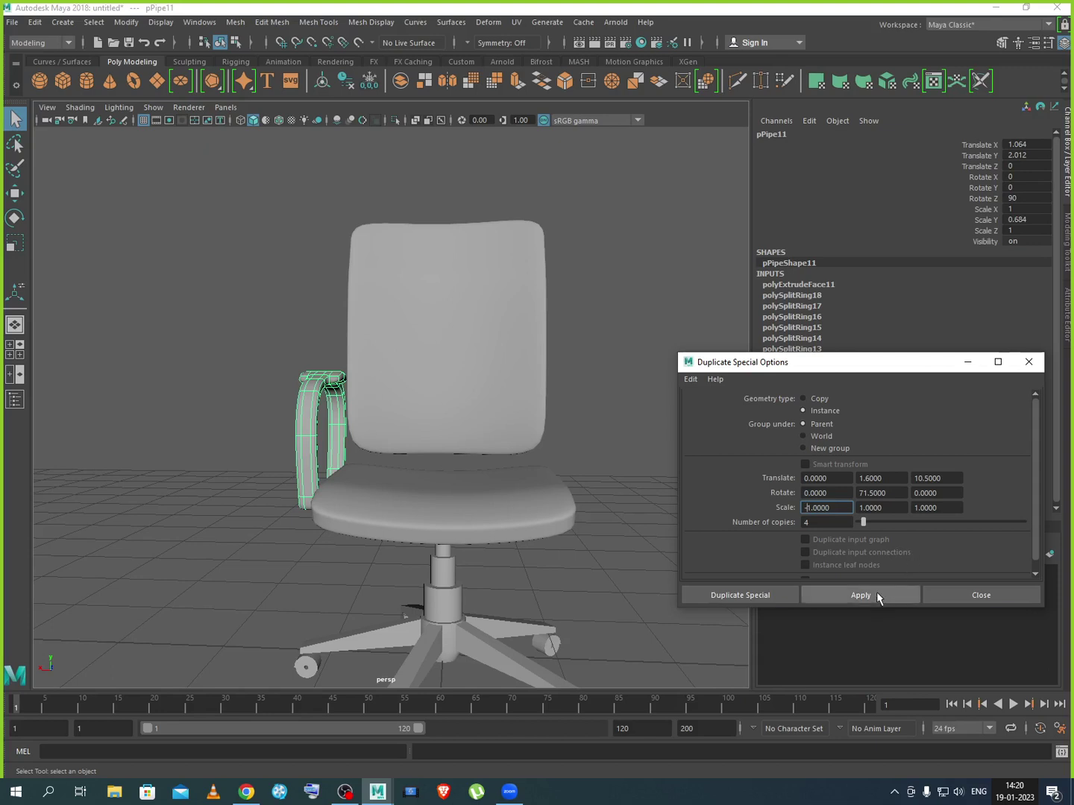
{"action": "left_click_drag", "start_coordinate": [863, 523], "coordinate": [858, 524]}
{"action": "left_click", "coordinate": [857, 595]}
{"action": "left_click", "coordinate": [990, 597]}
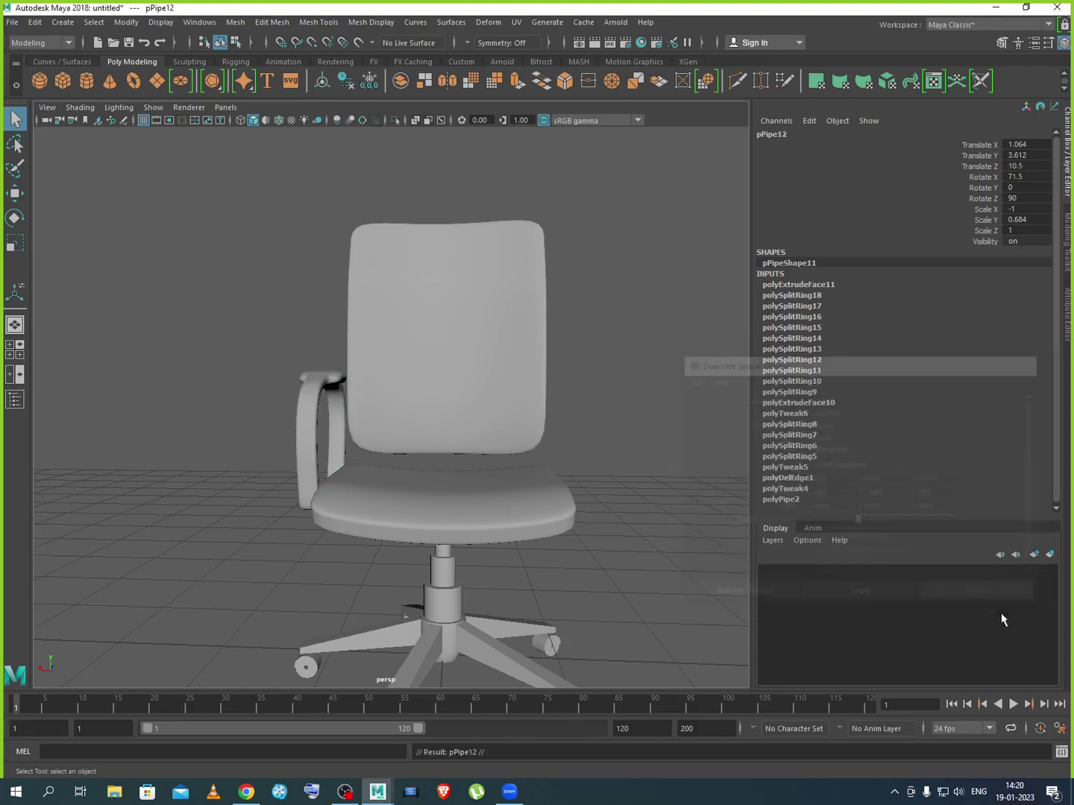
Try shifting the original armrest sideways toward the chair and undo the move
{"action": "left_click", "coordinate": [313, 420]}
{"action": "scroll", "coordinate": [383, 497], "scroll_direction": "down", "scroll_amount": 15}
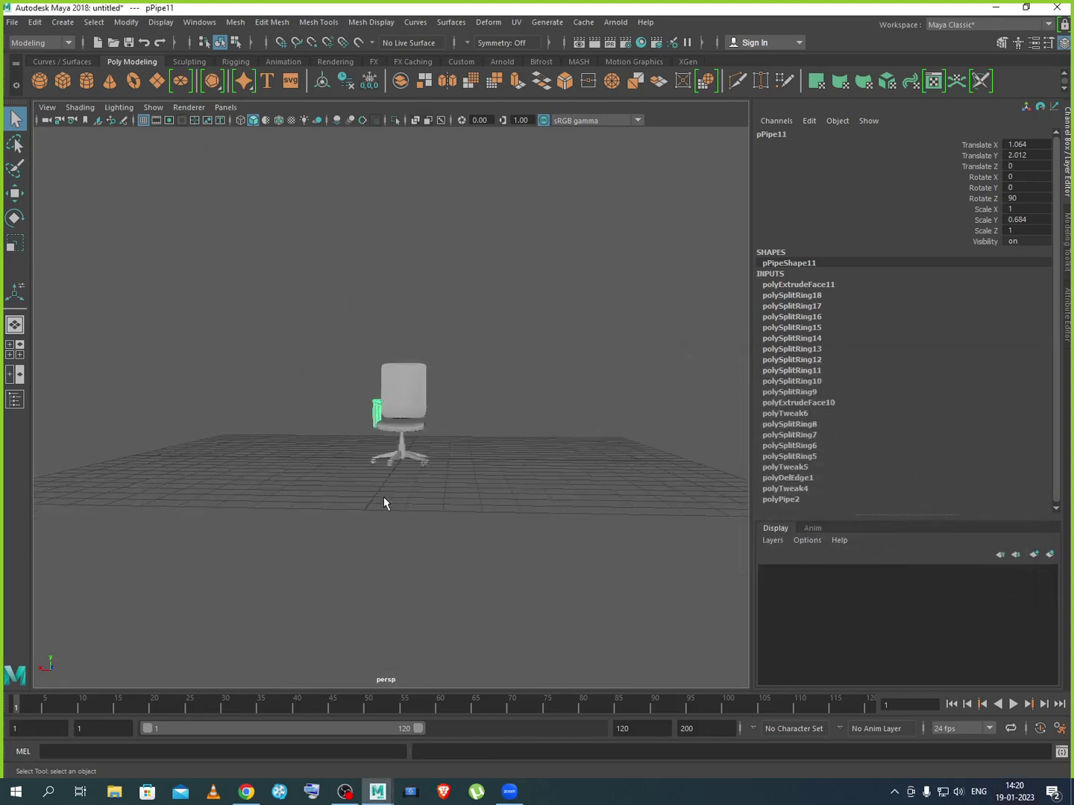
{"action": "scroll", "coordinate": [381, 463], "scroll_direction": "up", "scroll_amount": 15}
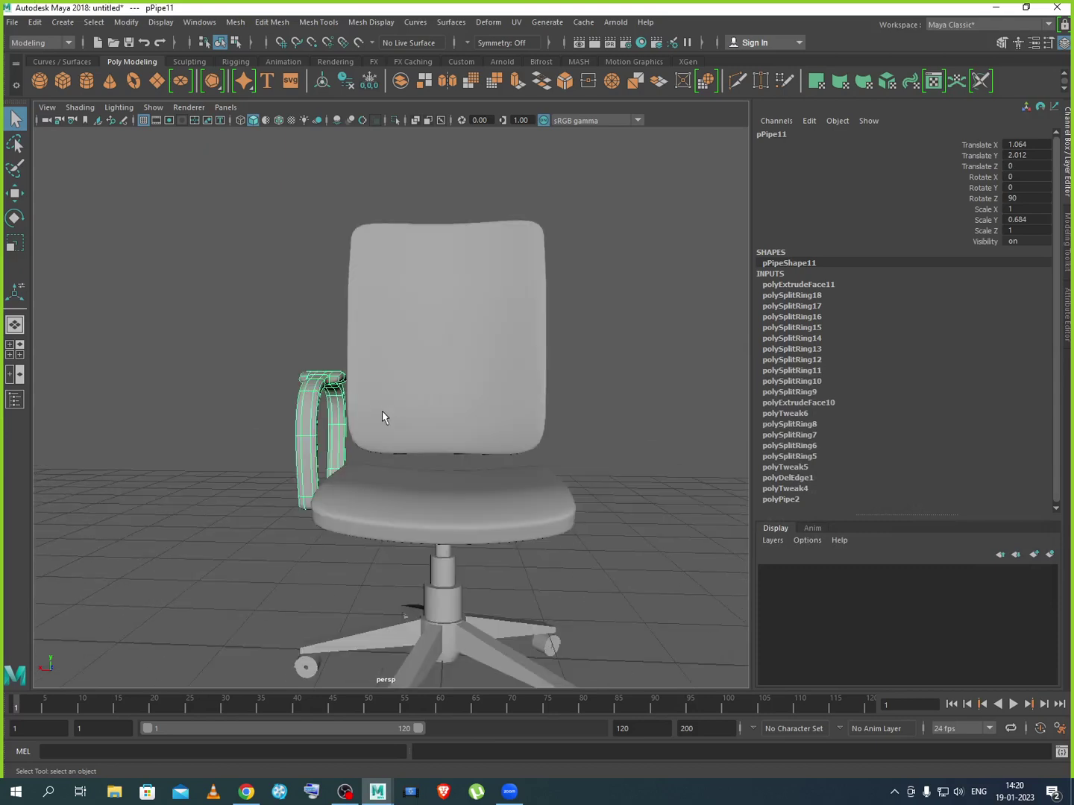
{"action": "key", "text": "w"}
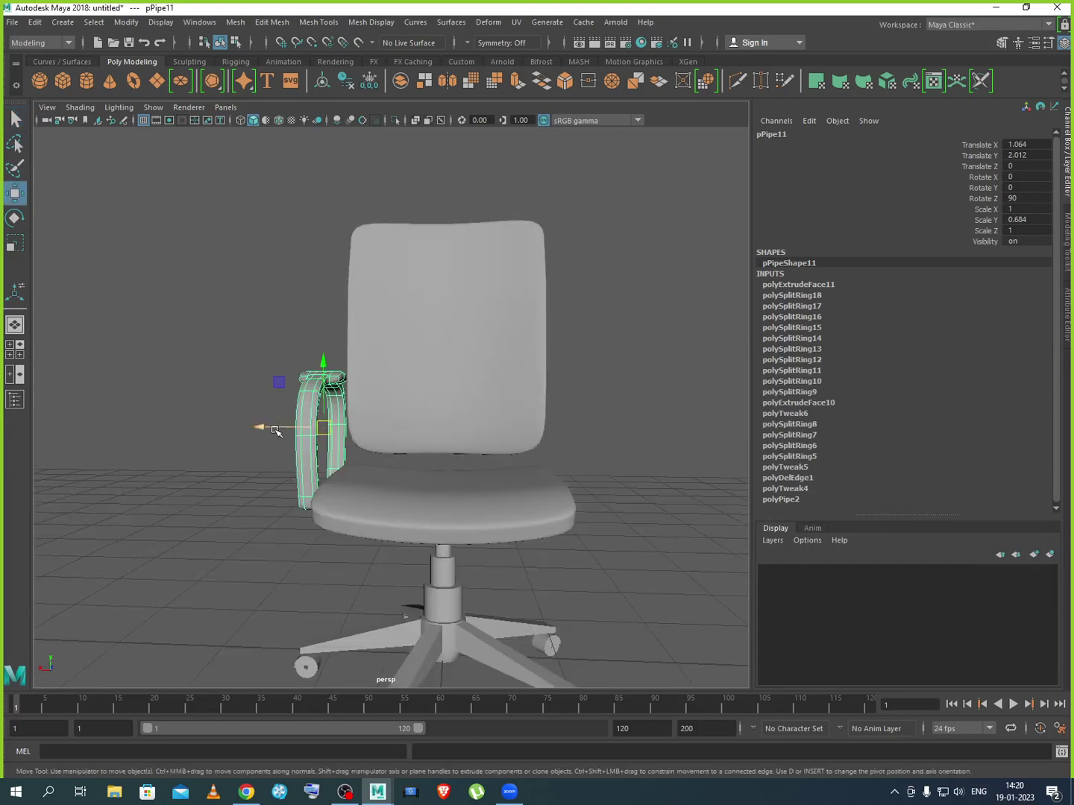
{"action": "left_click_drag", "start_coordinate": [282, 428], "coordinate": [343, 431]}
{"action": "key", "text": "ctrl+z"}
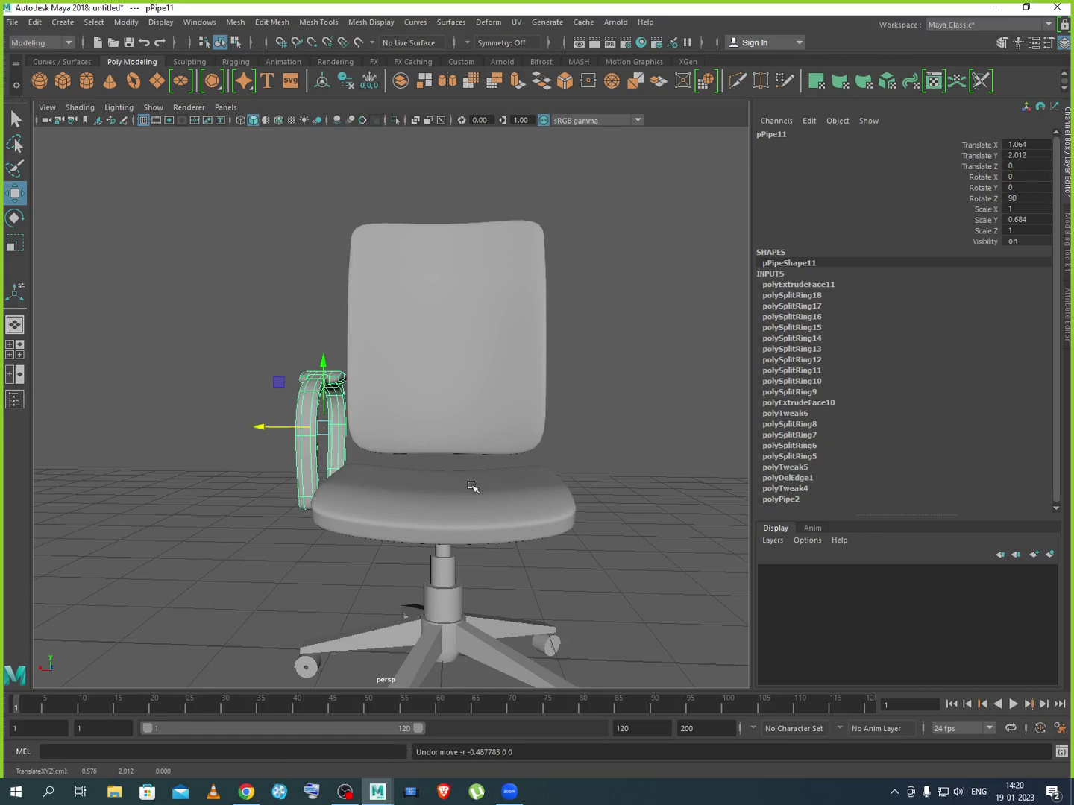
Look for the duplicated armrest by examining the whole scene with everything selected, and clear the selection
{"action": "scroll", "coordinate": [477, 489], "scroll_direction": "down", "scroll_amount": 2}
{"action": "left_click", "coordinate": [597, 514]}
{"action": "scroll", "coordinate": [589, 514], "scroll_direction": "down", "scroll_amount": 8}
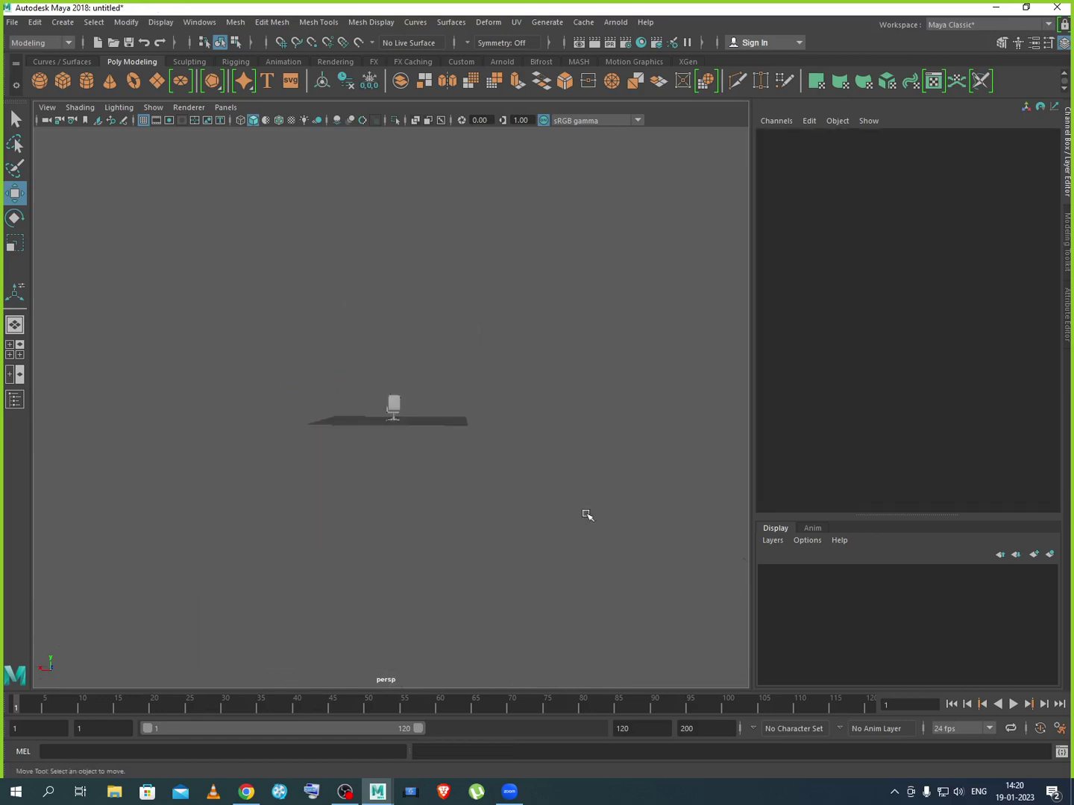
{"action": "scroll", "coordinate": [587, 514], "scroll_direction": "down", "scroll_amount": 3}
{"action": "left_click_drag", "start_coordinate": [232, 282], "coordinate": [654, 502]}
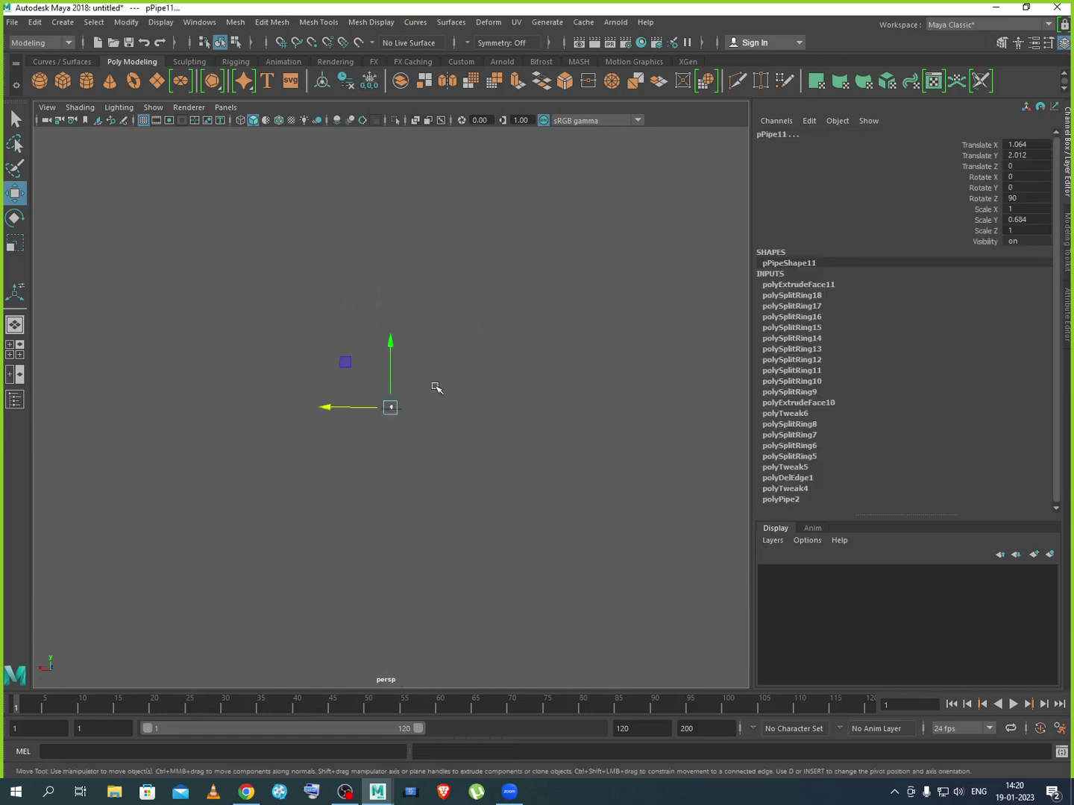
{"action": "scroll", "coordinate": [355, 400], "scroll_direction": "up", "scroll_amount": 10}
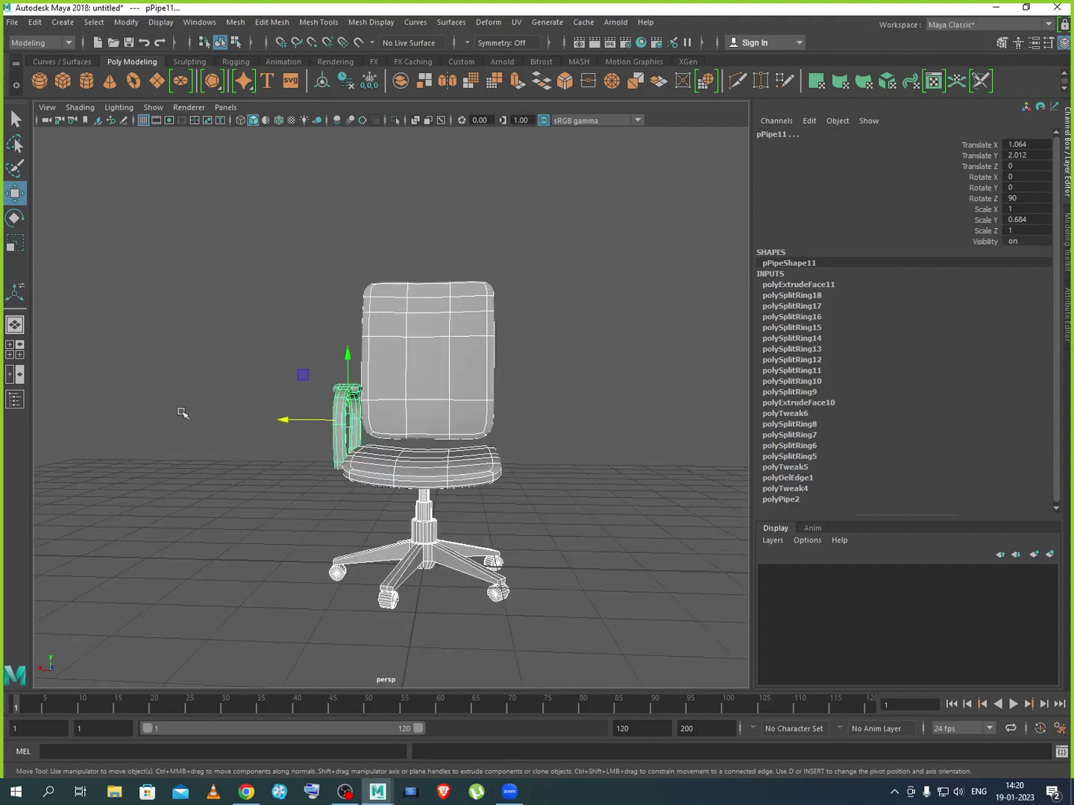
{"action": "left_click", "coordinate": [328, 439]}
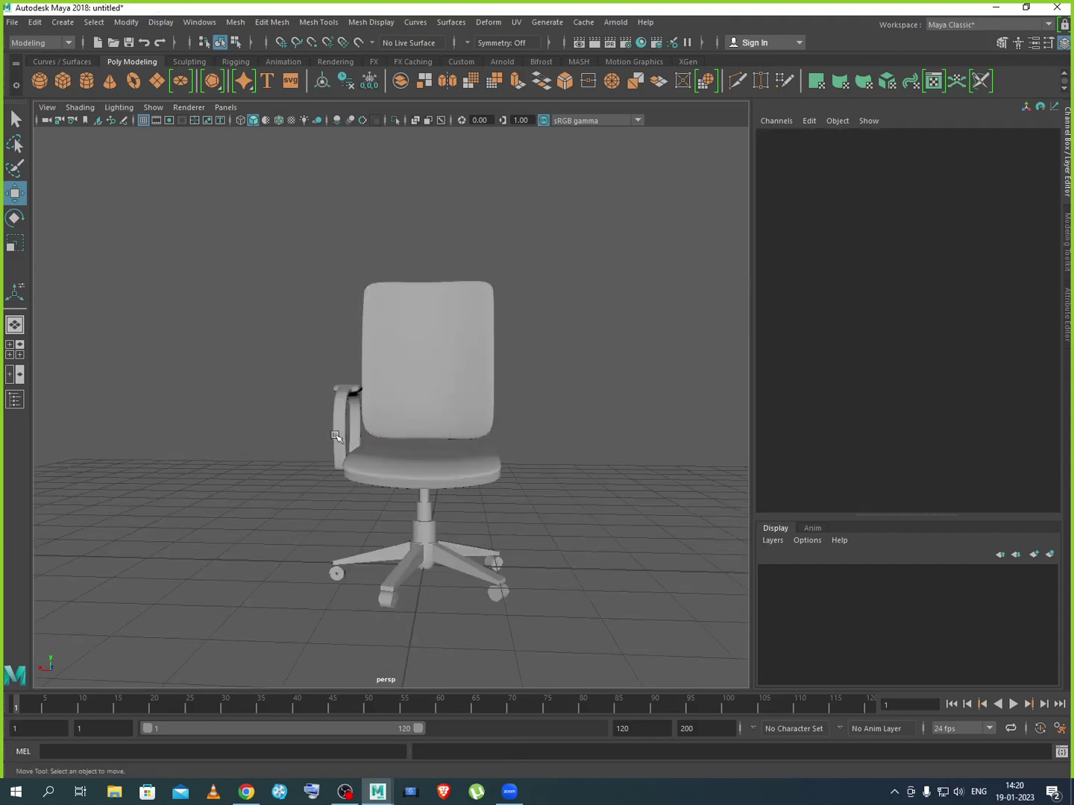
Try Duplicate Special on the armrest again with one instance, Scale X -1 and the remaining offsets left as they are
{"action": "left_click", "coordinate": [336, 437]}
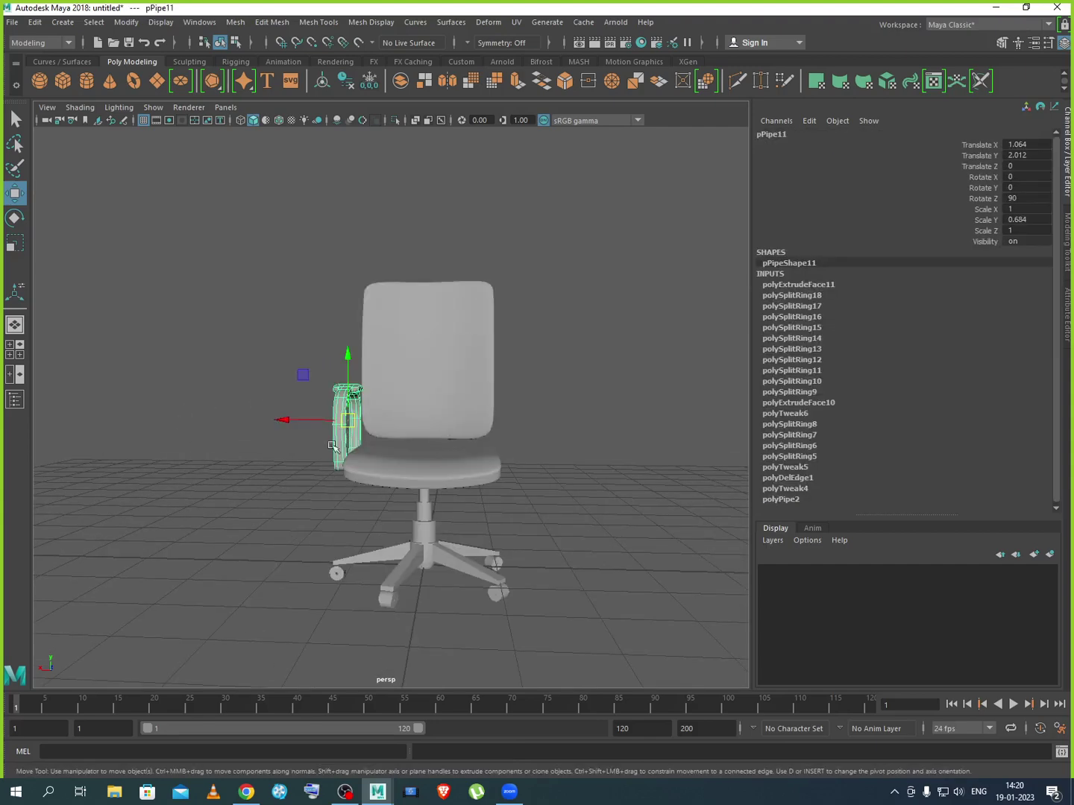
{"action": "left_click", "coordinate": [36, 23]}
{"action": "left_click", "coordinate": [198, 231]}
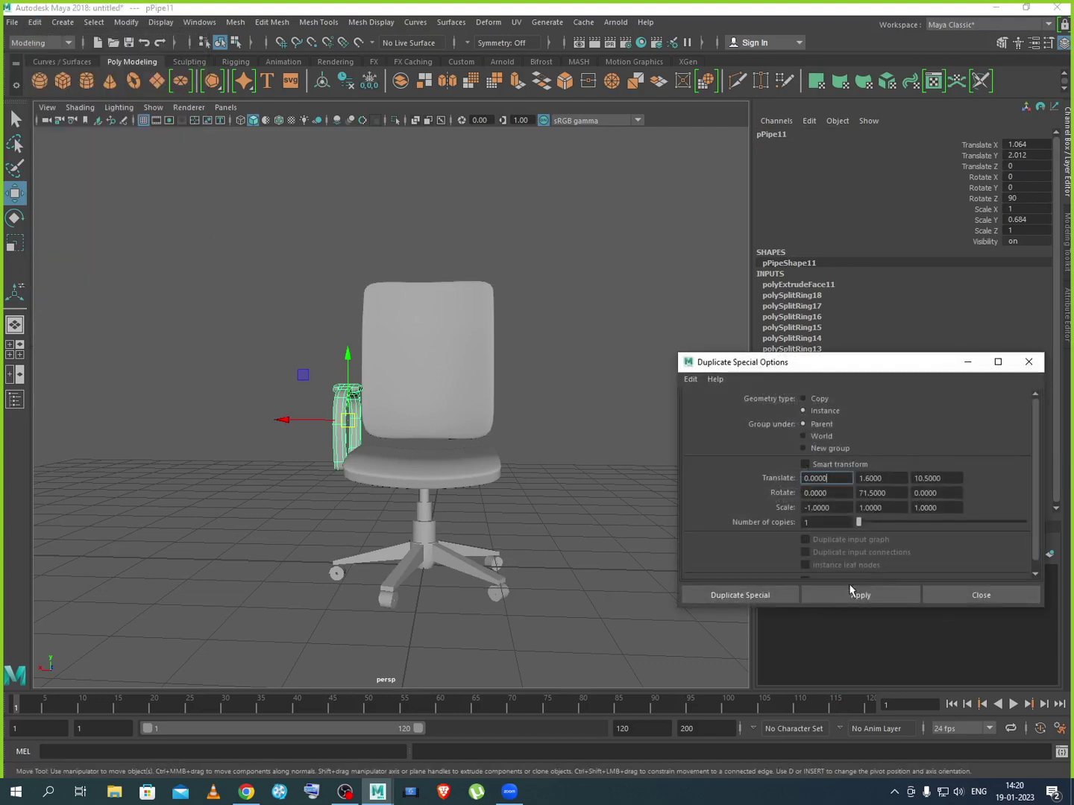
{"action": "left_click", "coordinate": [861, 595]}
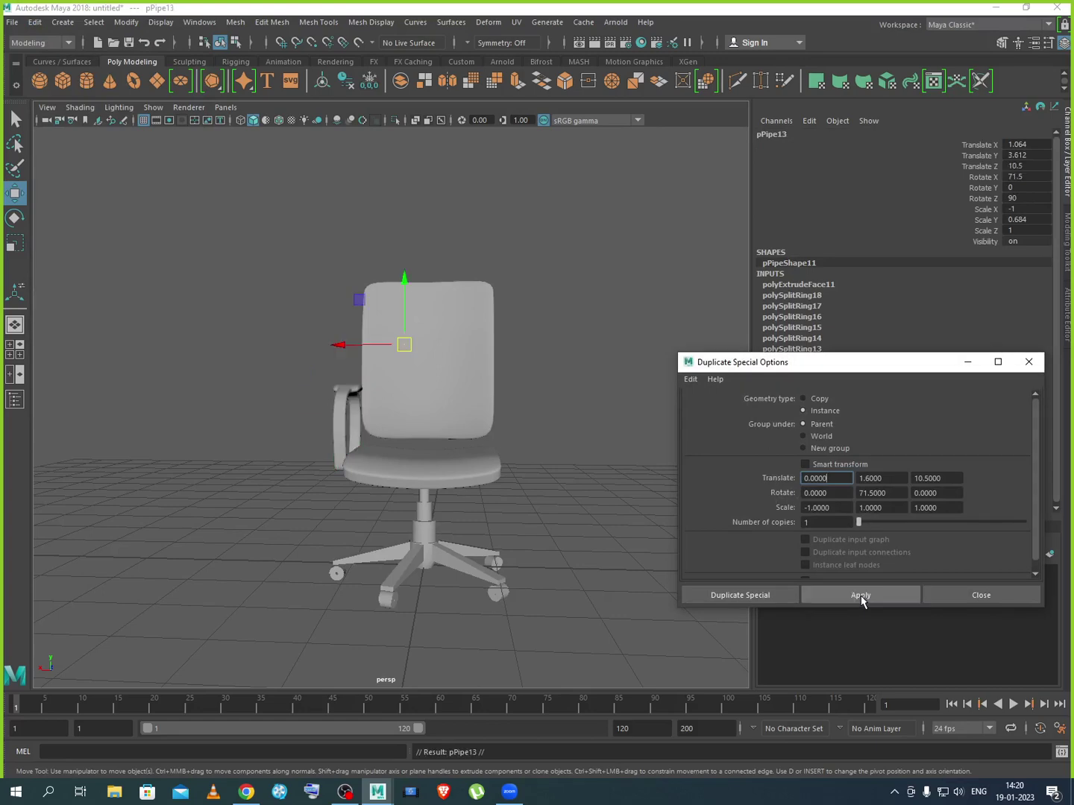
{"action": "left_click", "coordinate": [960, 596]}
Delete the two stray armrest copies lying far behind the chair
{"action": "scroll", "coordinate": [603, 494], "scroll_direction": "down", "scroll_amount": 2}
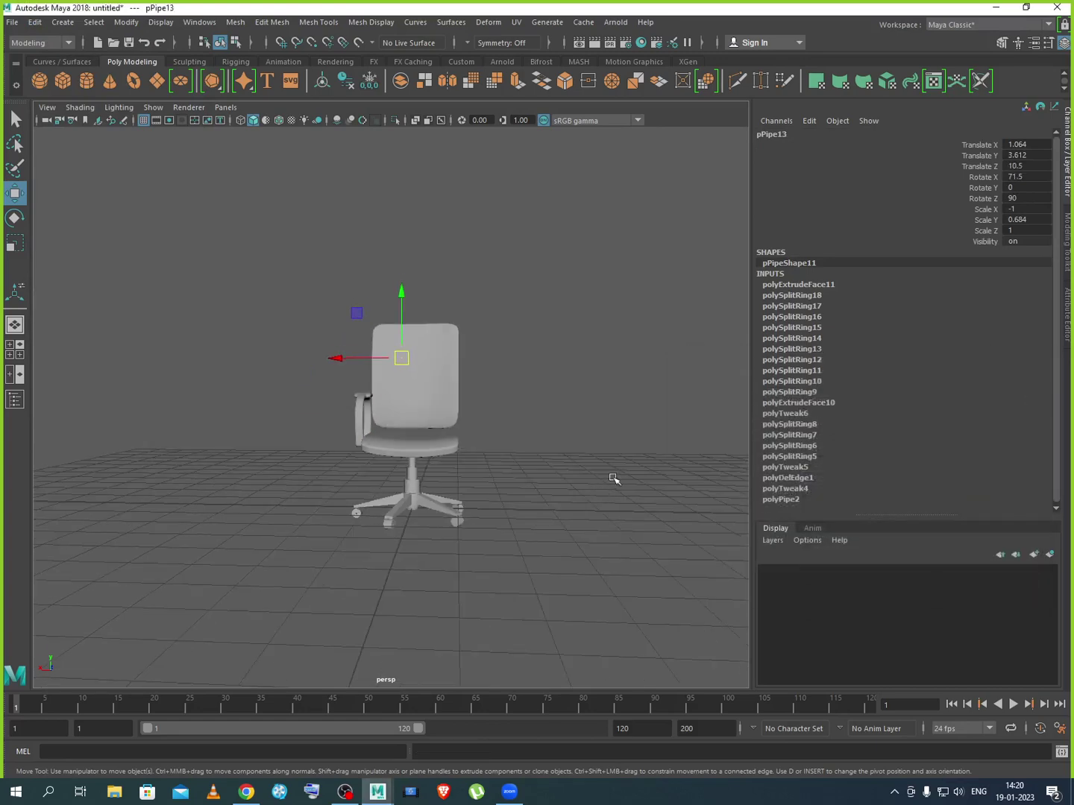
{"action": "left_click_drag", "start_coordinate": [611, 479], "coordinate": [459, 493], "text": "alt"}
{"action": "right_click_drag", "start_coordinate": [545, 486], "coordinate": [477, 492], "text": "alt"}
{"action": "middle_click_drag", "start_coordinate": [543, 504], "coordinate": [440, 563], "text": "alt"}
{"action": "left_click_drag", "start_coordinate": [439, 563], "coordinate": [478, 463], "text": "alt"}
{"action": "scroll", "coordinate": [546, 450], "scroll_direction": "up", "scroll_amount": 2}
{"action": "left_click", "coordinate": [540, 492]}
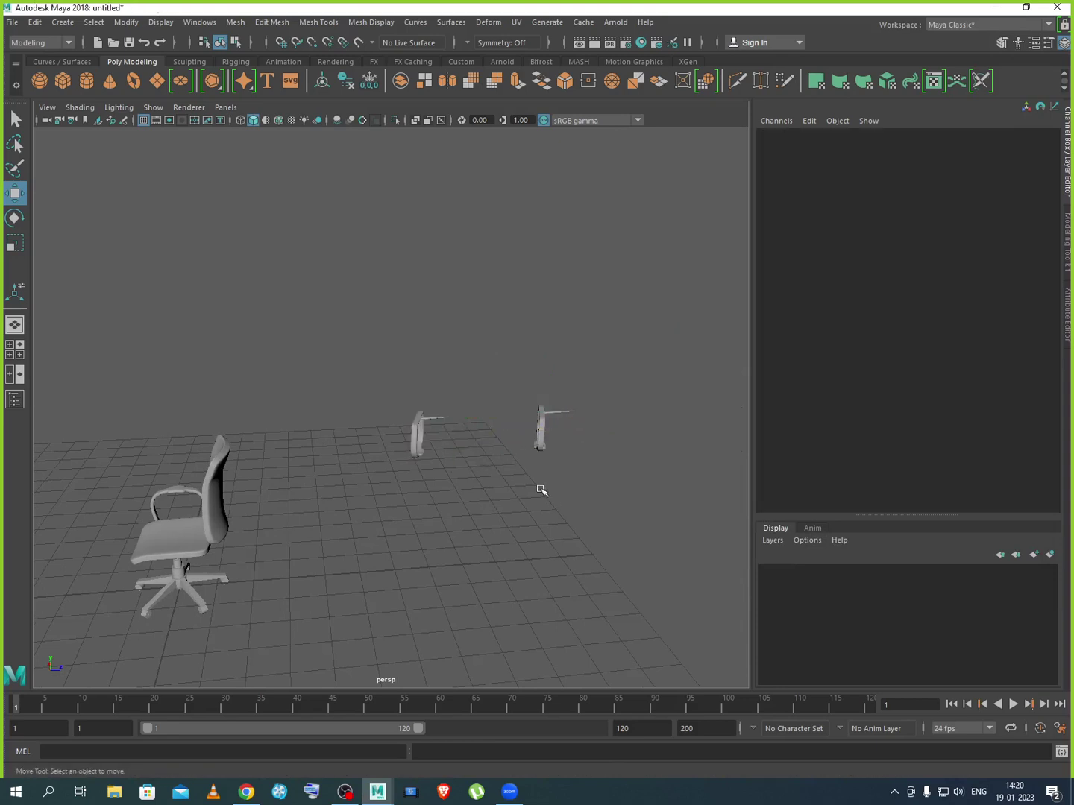
{"action": "left_click_drag", "start_coordinate": [540, 491], "coordinate": [457, 443], "text": "alt"}
{"action": "left_click_drag", "start_coordinate": [350, 376], "coordinate": [678, 493]}
{"action": "key", "text": "Delete"}
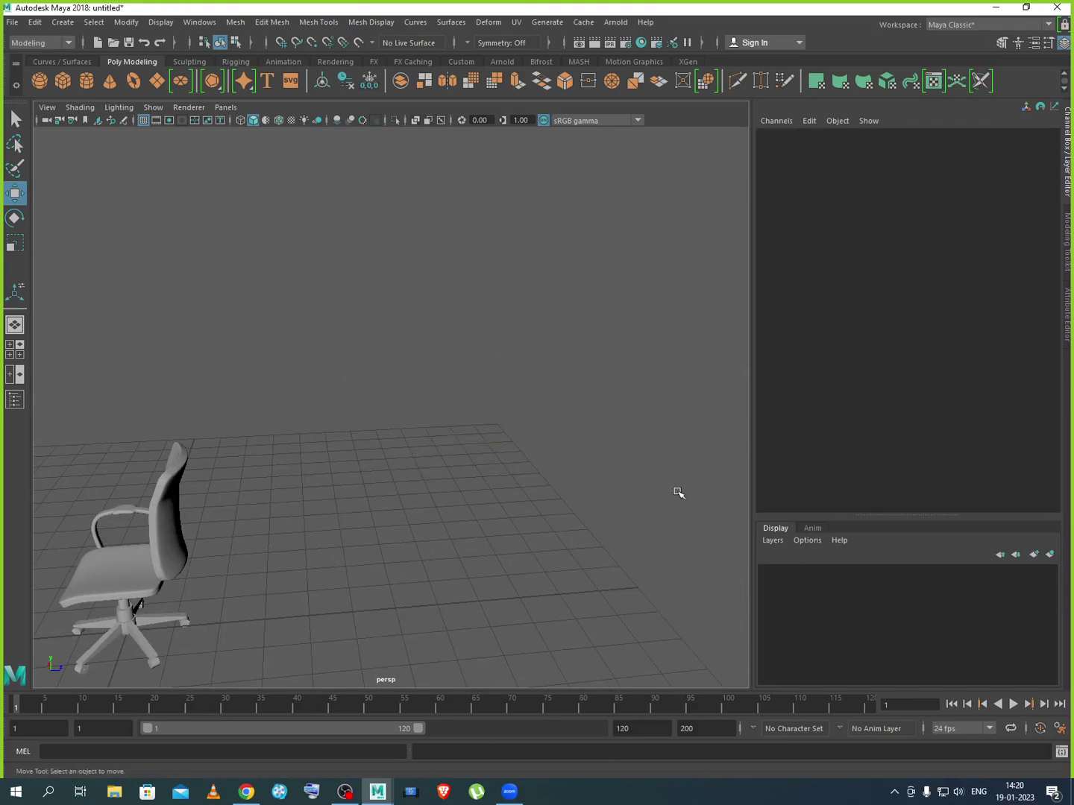
{"action": "right_click_drag", "start_coordinate": [676, 492], "coordinate": [573, 501], "text": "alt"}
{"action": "left_click_drag", "start_coordinate": [335, 547], "coordinate": [500, 540], "text": "alt"}
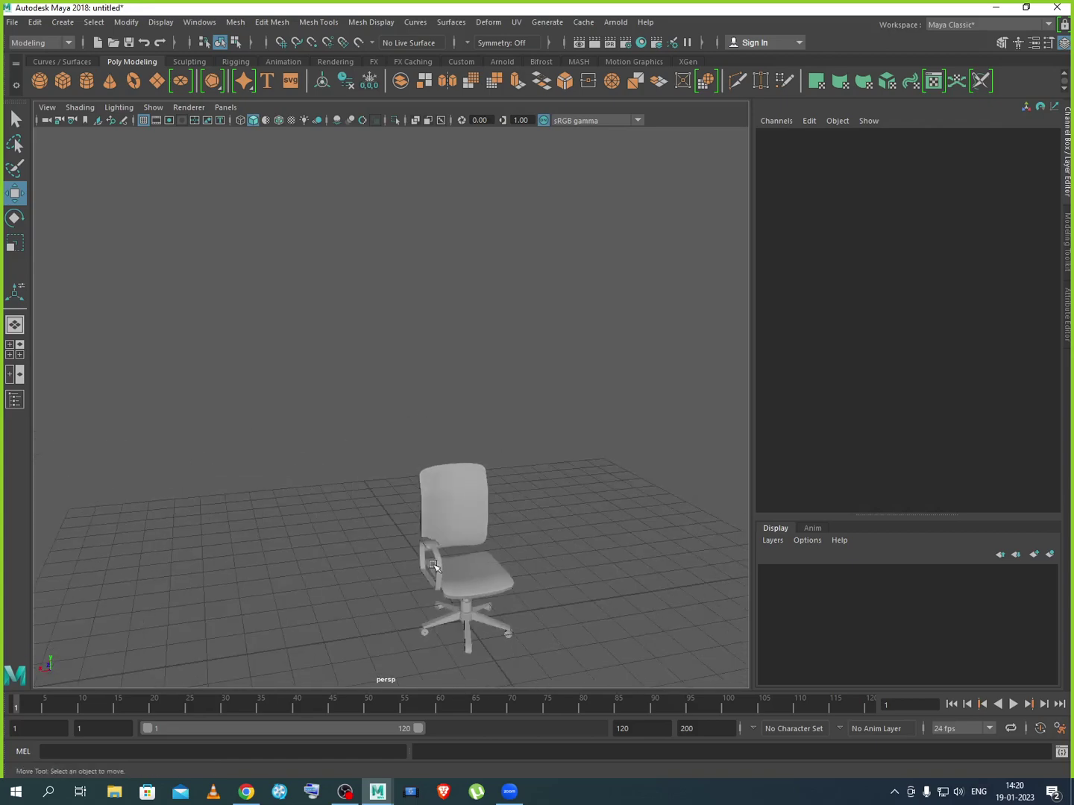
Select the original armrest and switch it to the unsmoothed display
{"action": "left_click", "coordinate": [435, 566]}
{"action": "left_click", "coordinate": [566, 585]}
{"action": "left_click", "coordinate": [436, 567]}
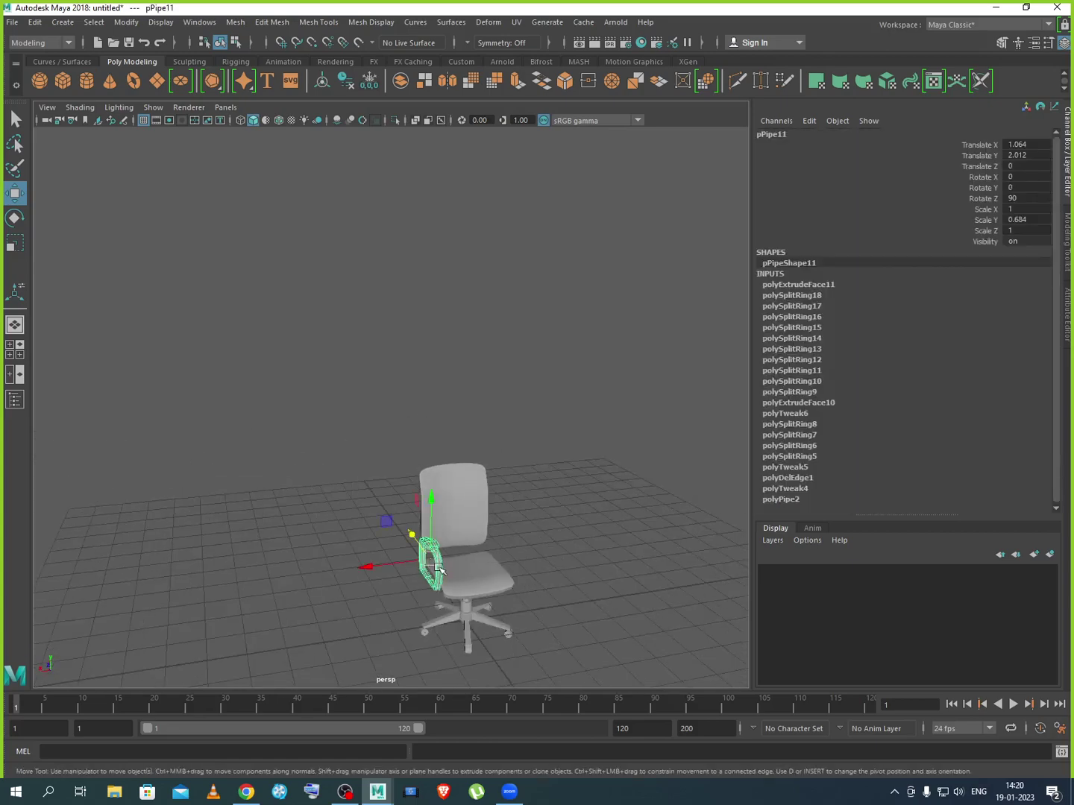
{"action": "key", "text": "1"}
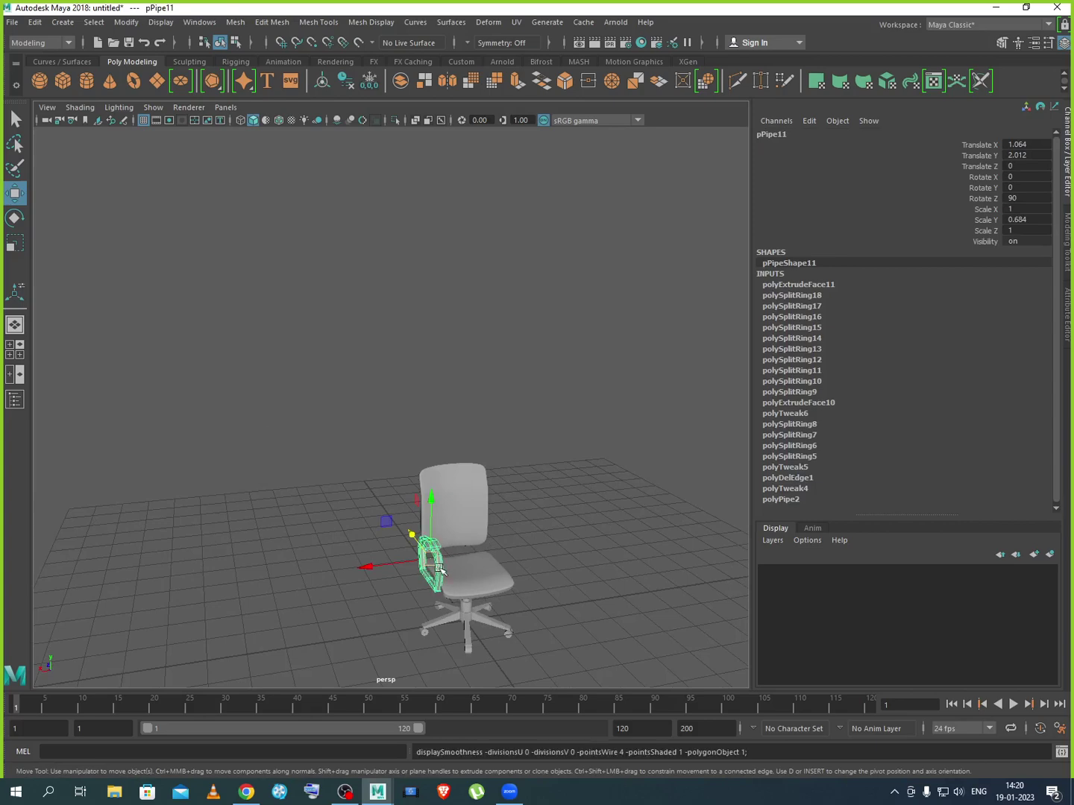
{"action": "scroll", "coordinate": [438, 574], "scroll_direction": "up", "scroll_amount": 4}
{"action": "scroll", "coordinate": [439, 574], "scroll_direction": "down", "scroll_amount": 2}
{"action": "middle_click_drag", "start_coordinate": [542, 617], "coordinate": [505, 542], "text": "alt"}
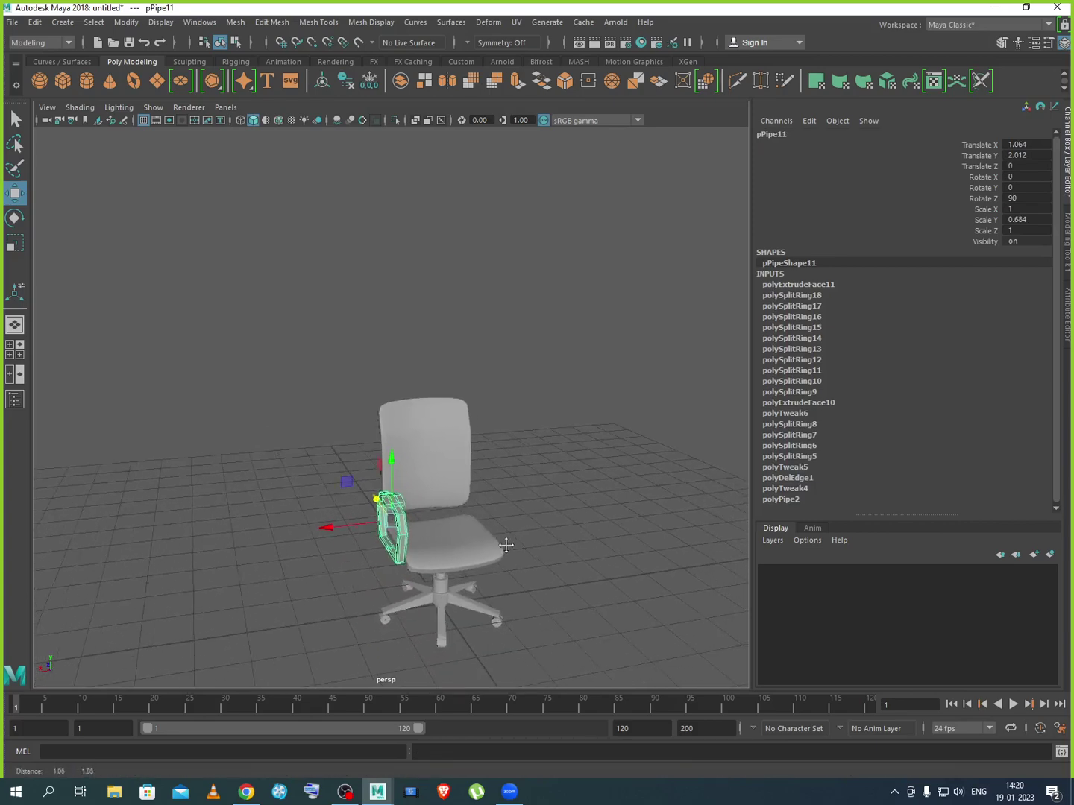
{"action": "left_click_drag", "start_coordinate": [506, 542], "coordinate": [469, 573], "text": "alt"}
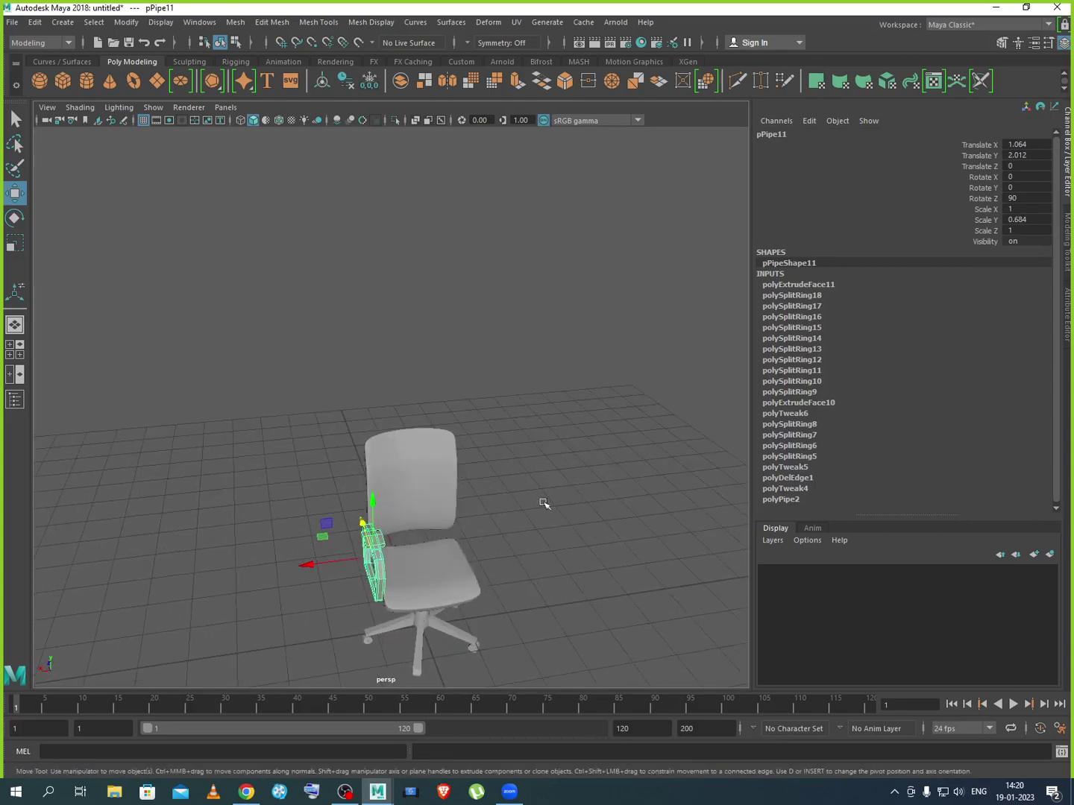
Try Duplicate Special on the armrest as an instance with Scale X 1 and Scale Z -1, and delete the copy
{"action": "left_click", "coordinate": [35, 22]}
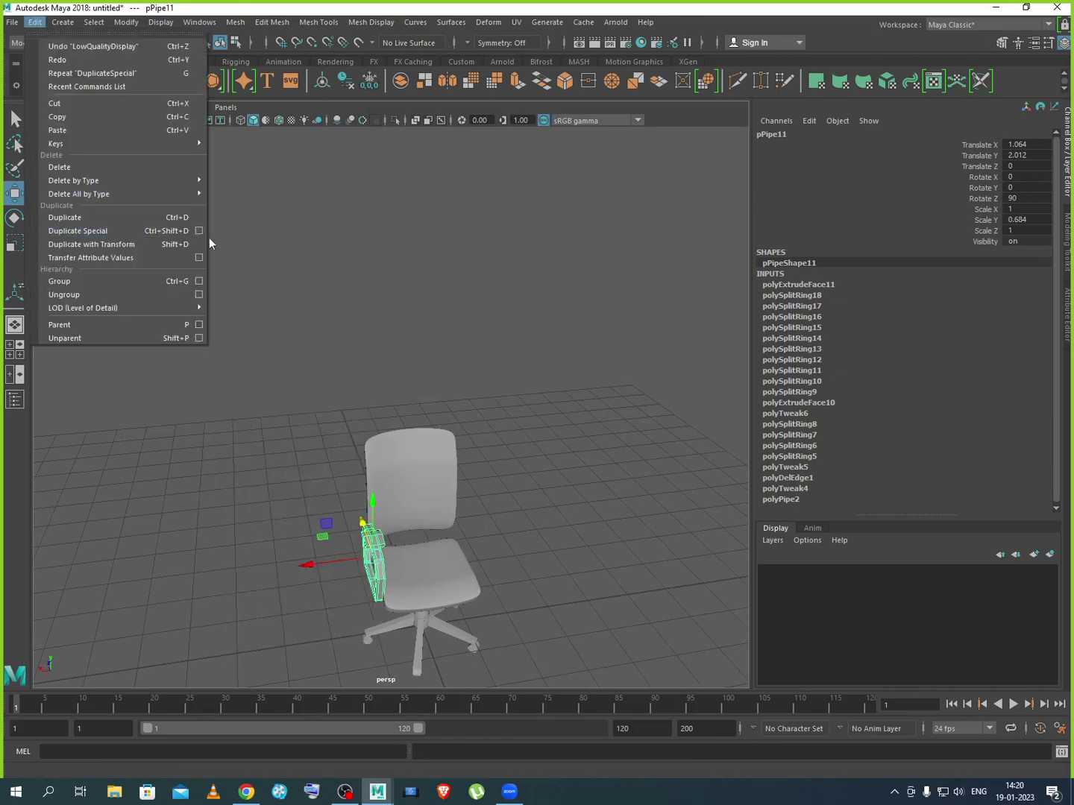
{"action": "left_click", "coordinate": [198, 231]}
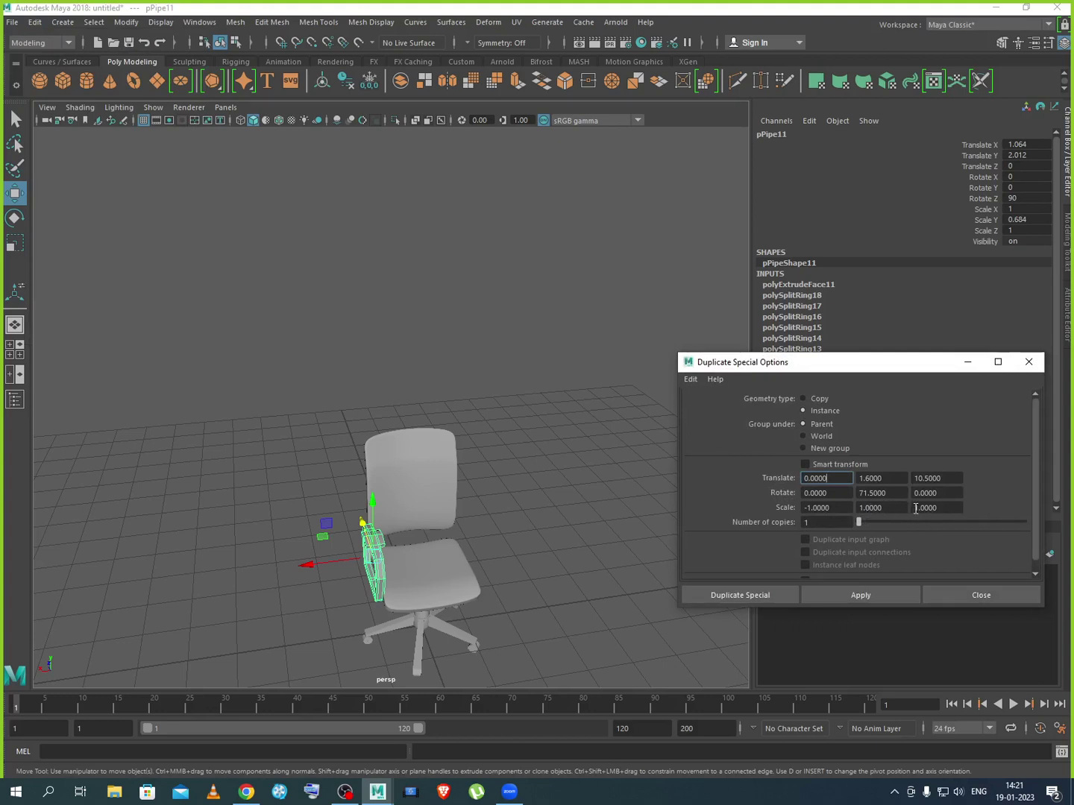
{"action": "left_click", "coordinate": [802, 509]}
{"action": "key", "text": "Delete"}
{"action": "left_click", "coordinate": [918, 508]}
{"action": "type", "text": "-"}
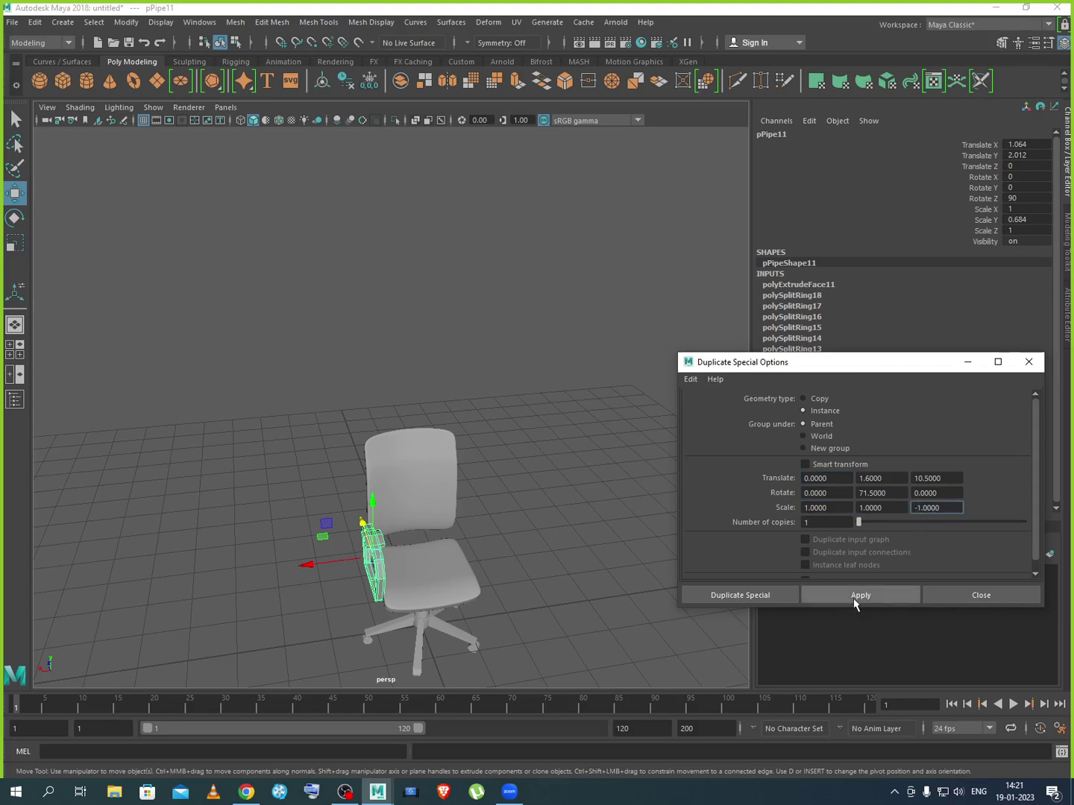
{"action": "left_click", "coordinate": [853, 597]}
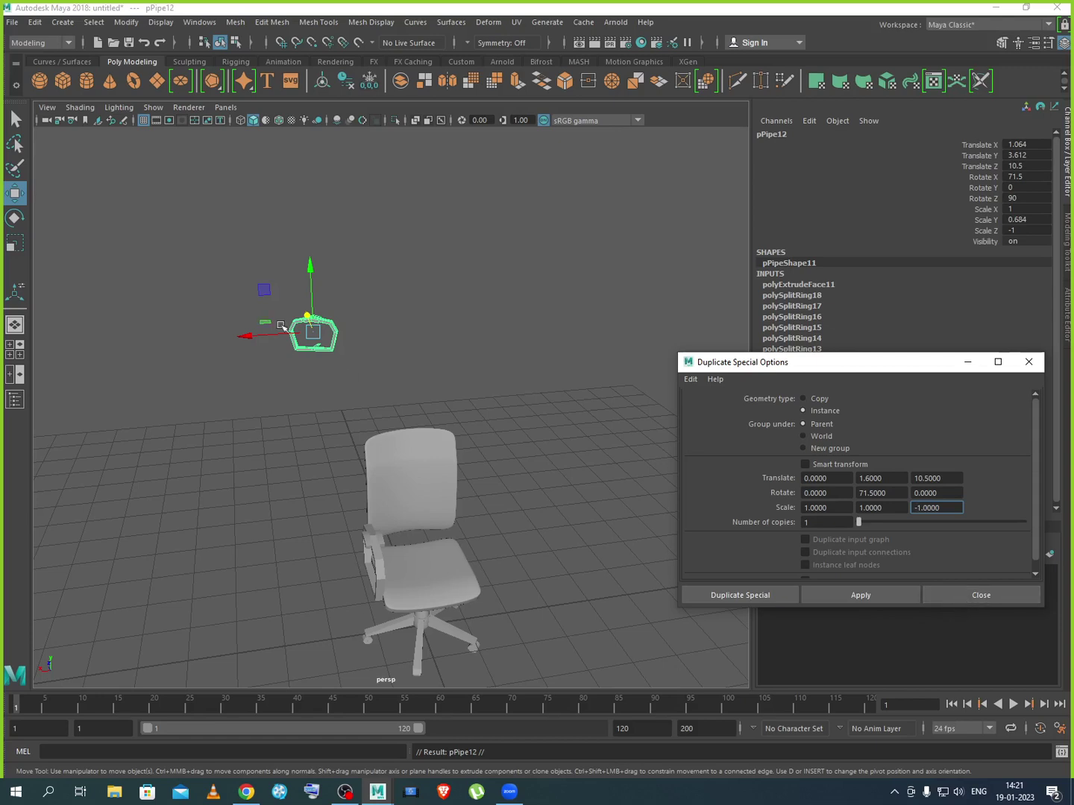
{"action": "left_click", "coordinate": [952, 594]}
{"action": "key", "text": "Delete"}
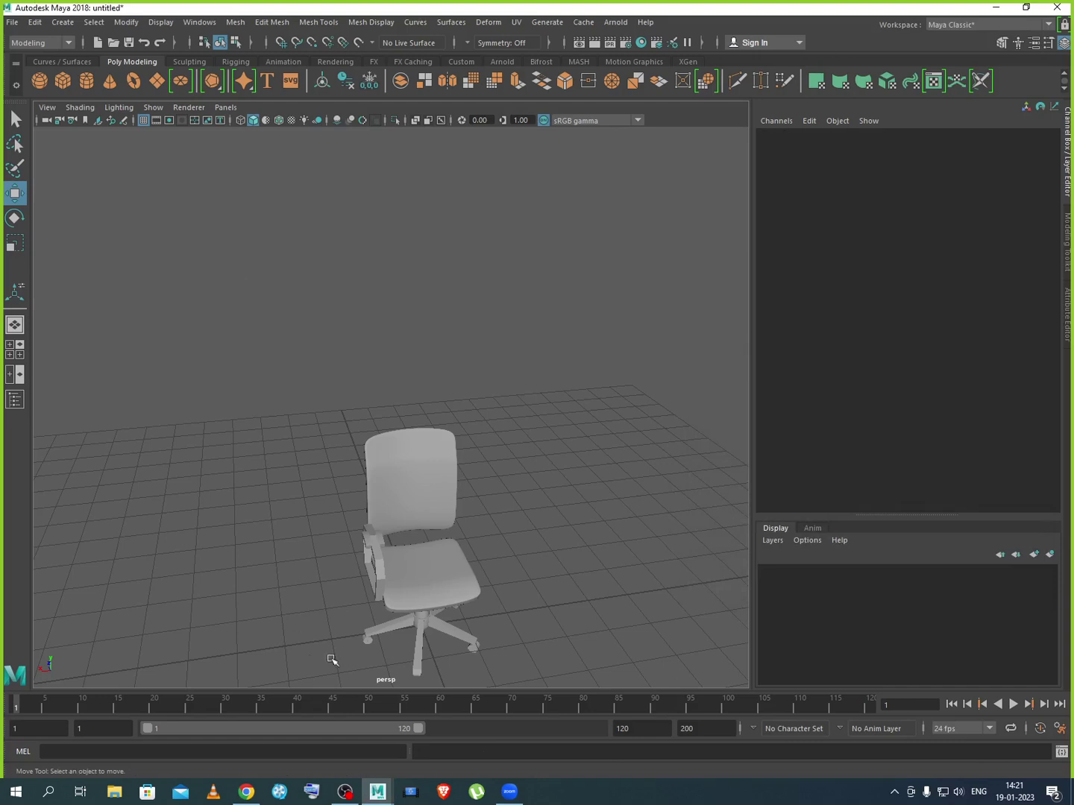
Set Duplicate Special to Rotate Y 0, Scale X -1 and Scale Z 1, and try applying it without a selection
{"action": "left_click", "coordinate": [35, 23]}
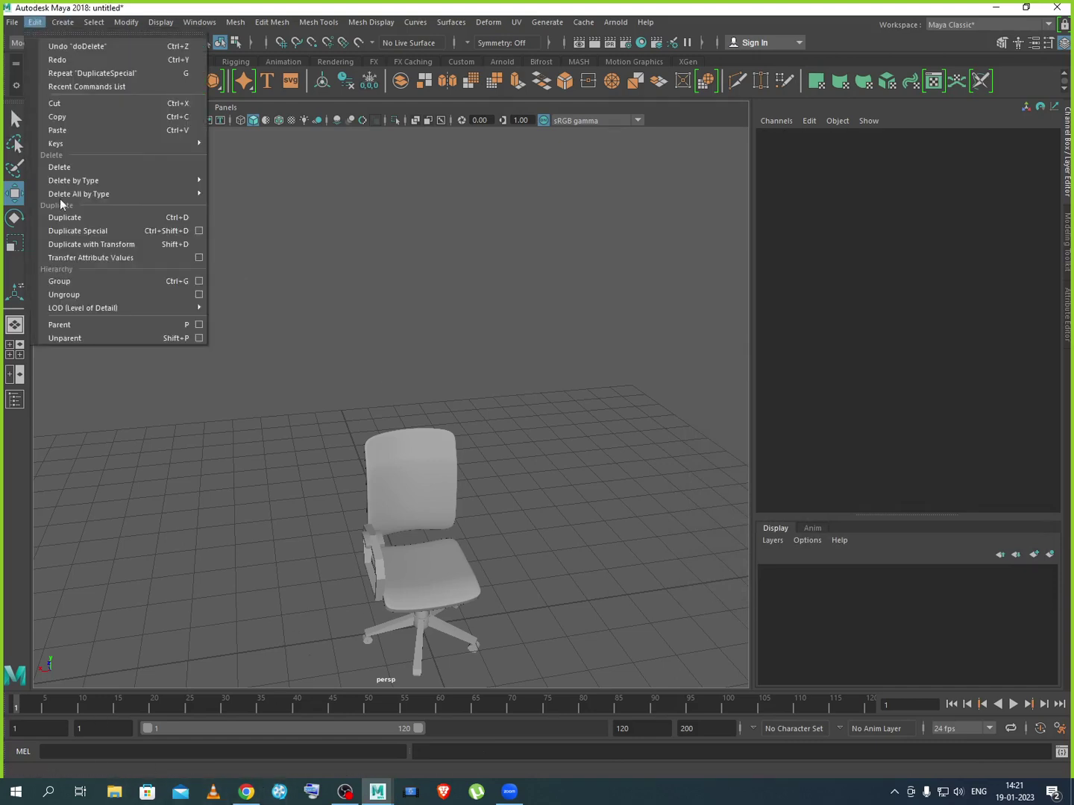
{"action": "left_click", "coordinate": [198, 230]}
{"action": "left_click_drag", "start_coordinate": [898, 495], "coordinate": [839, 494]}
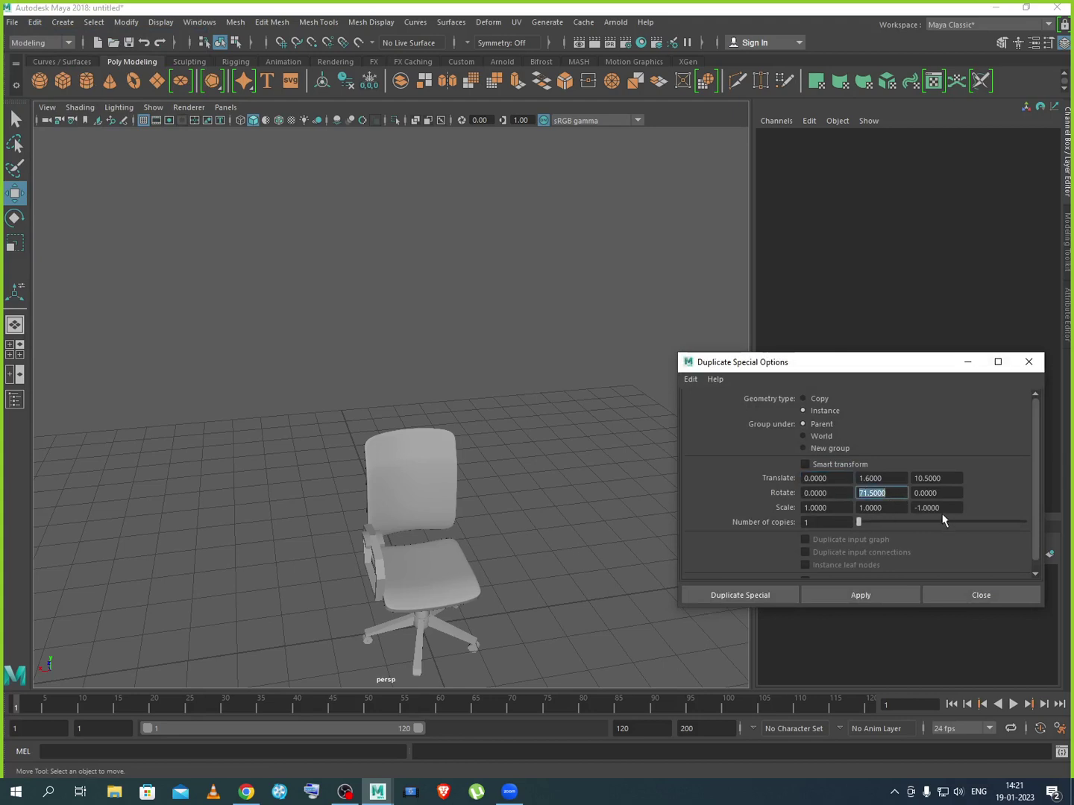
{"action": "type", "text": "0"}
{"action": "key", "text": "Return"}
{"action": "left_click", "coordinate": [916, 508]}
{"action": "key", "text": "BackSpace"}
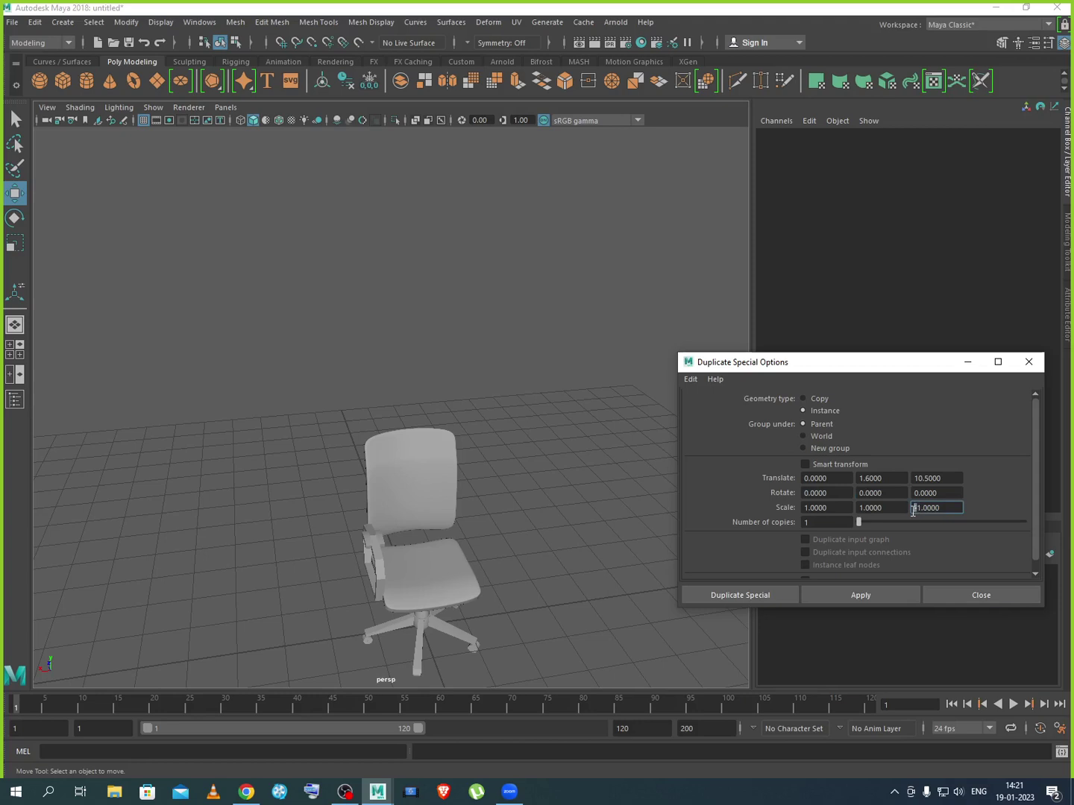
{"action": "left_click", "coordinate": [805, 511]}
{"action": "left_click", "coordinate": [866, 598]}
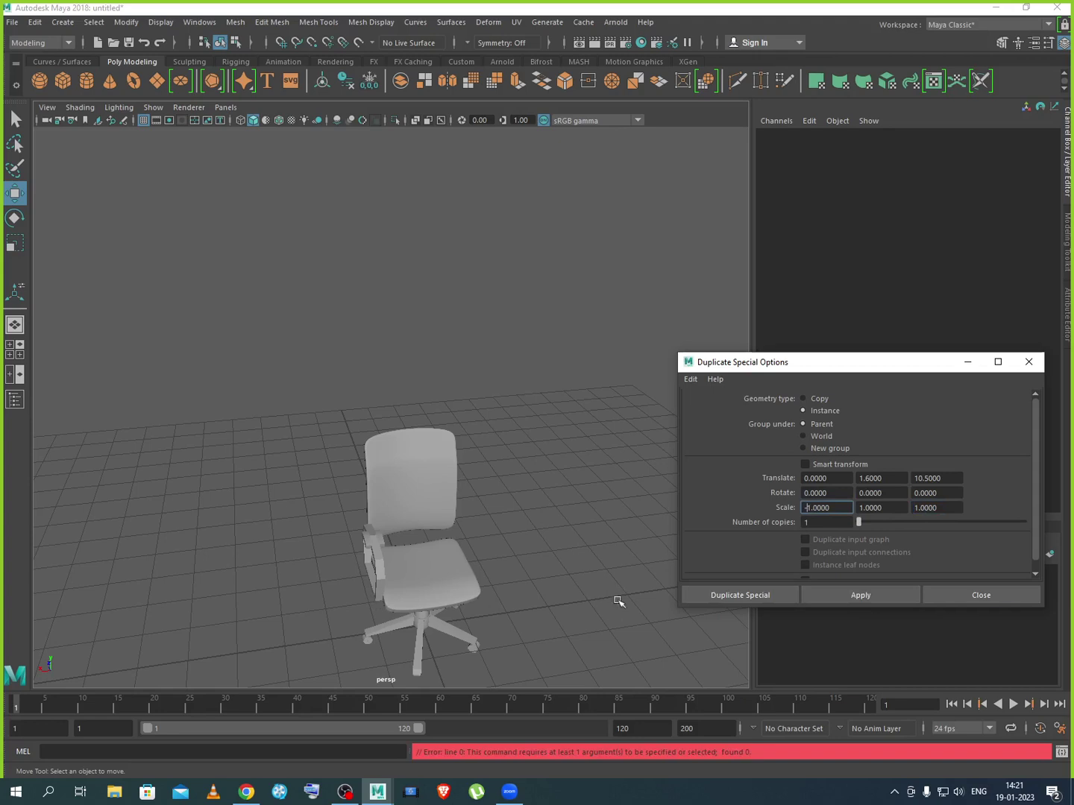
{"action": "left_click", "coordinate": [1004, 595]}
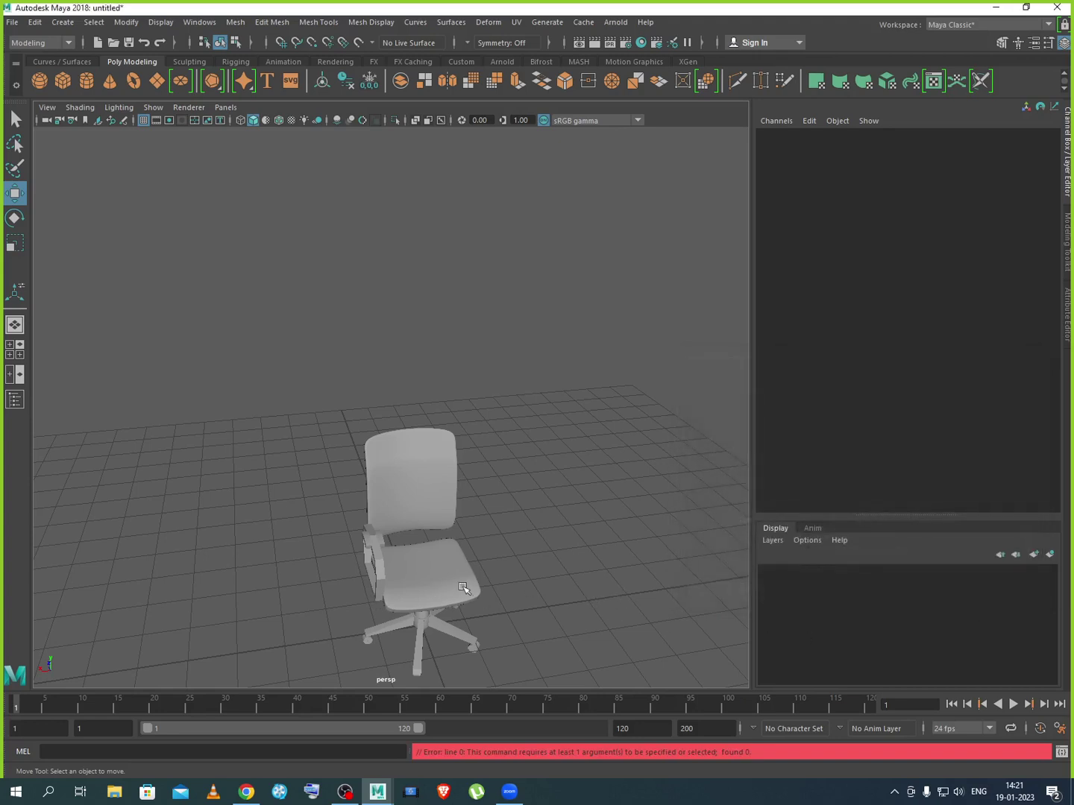
Try Duplicate Special on the selected armrest with the current settings, and check its offset values again
{"action": "left_click", "coordinate": [379, 571]}
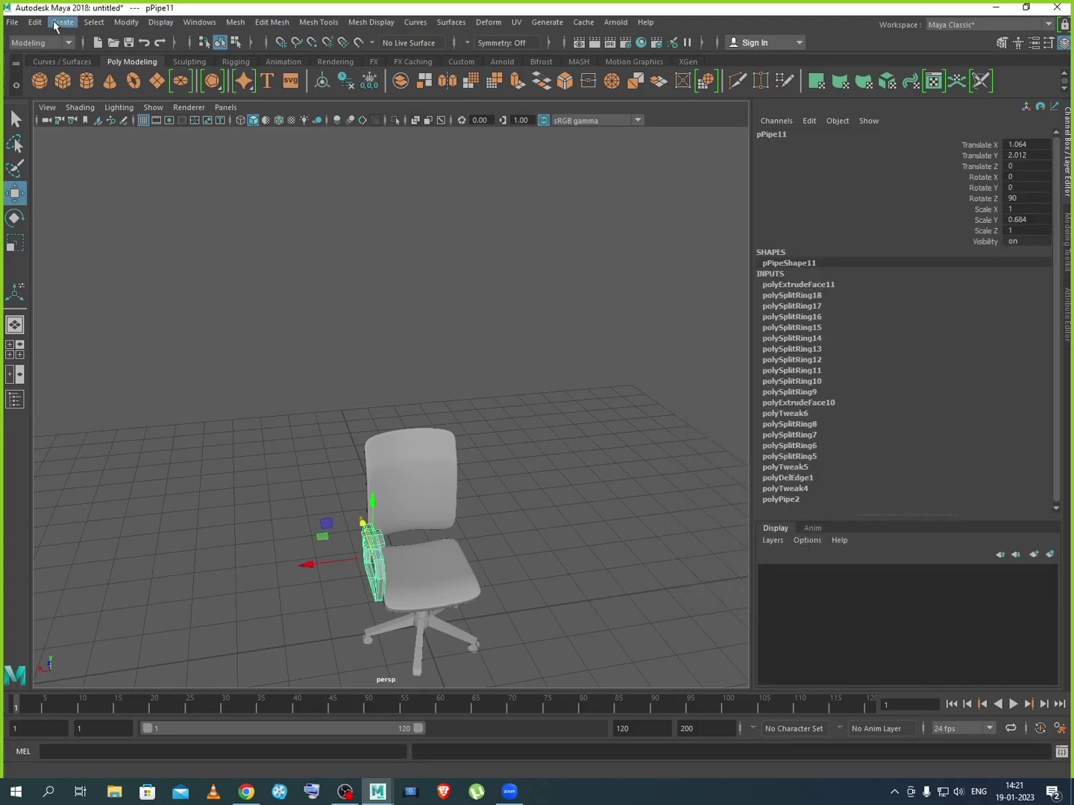
{"action": "left_click", "coordinate": [35, 22]}
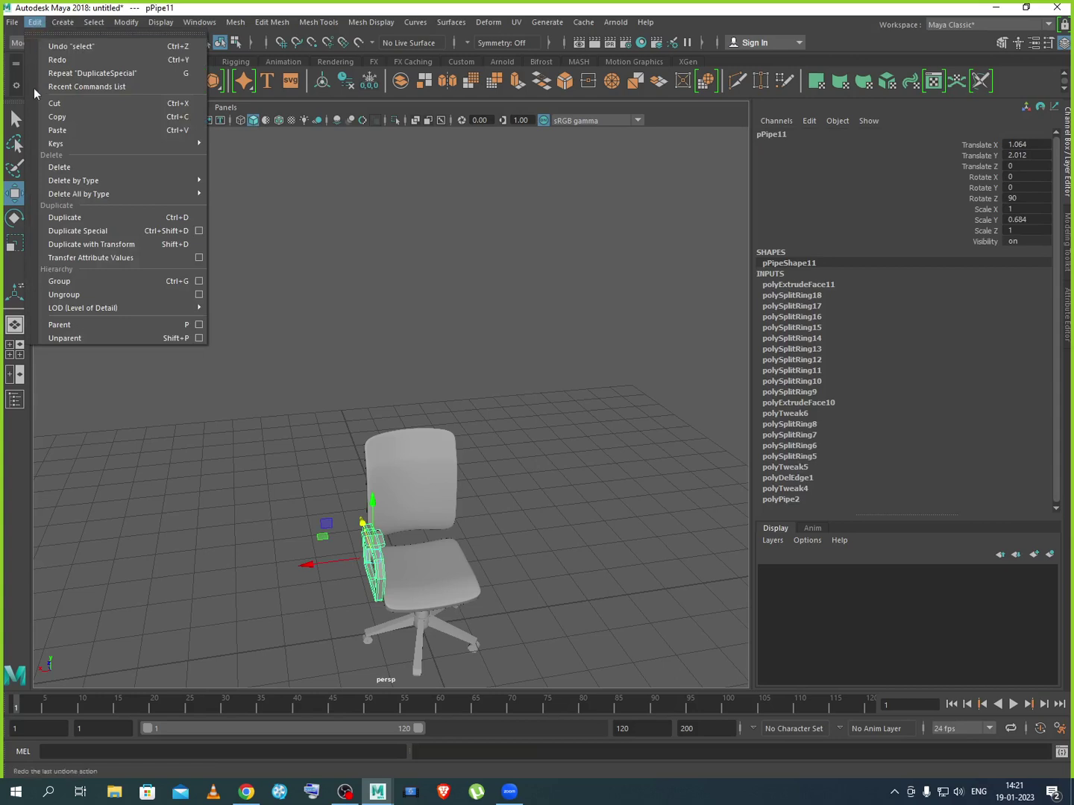
{"action": "left_click", "coordinate": [199, 230]}
{"action": "left_click", "coordinate": [857, 594]}
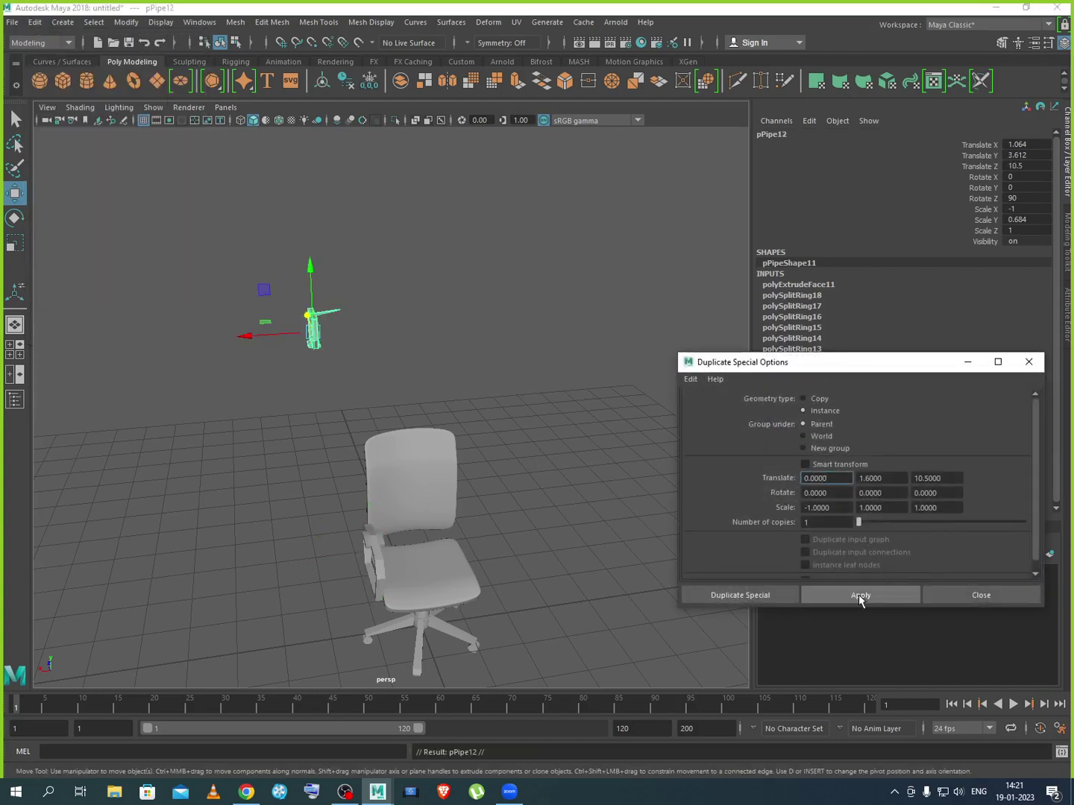
{"action": "left_click", "coordinate": [956, 596]}
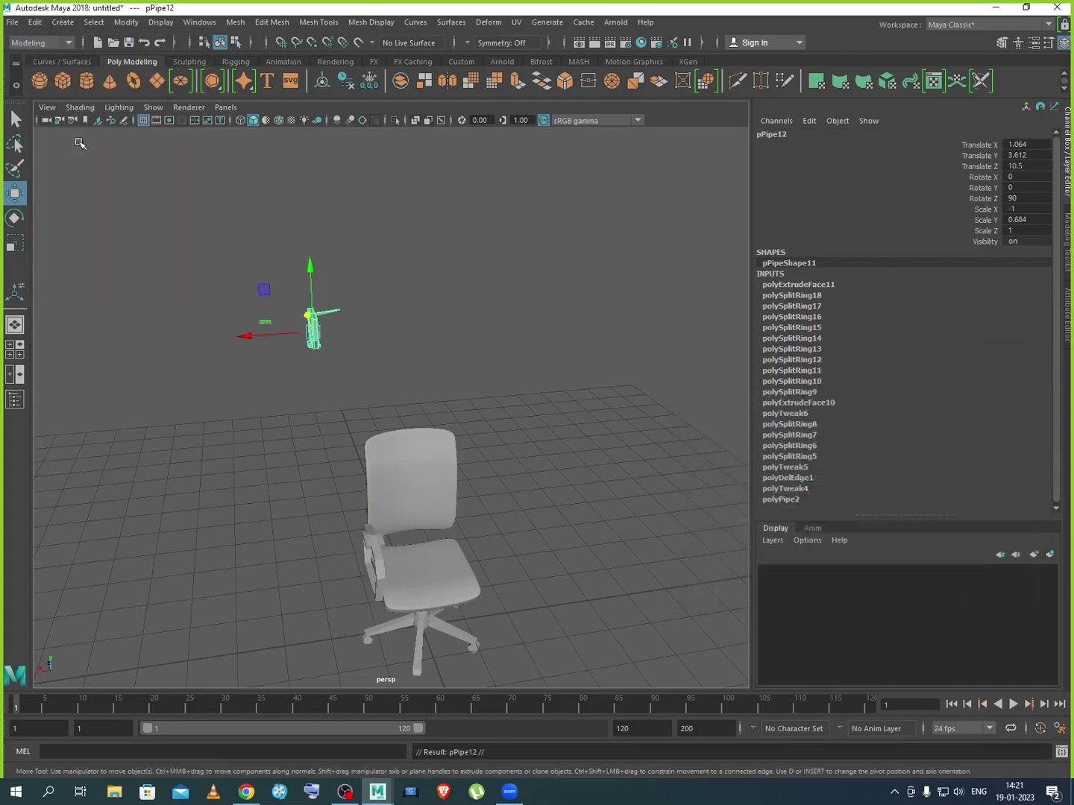
{"action": "left_click", "coordinate": [35, 22]}
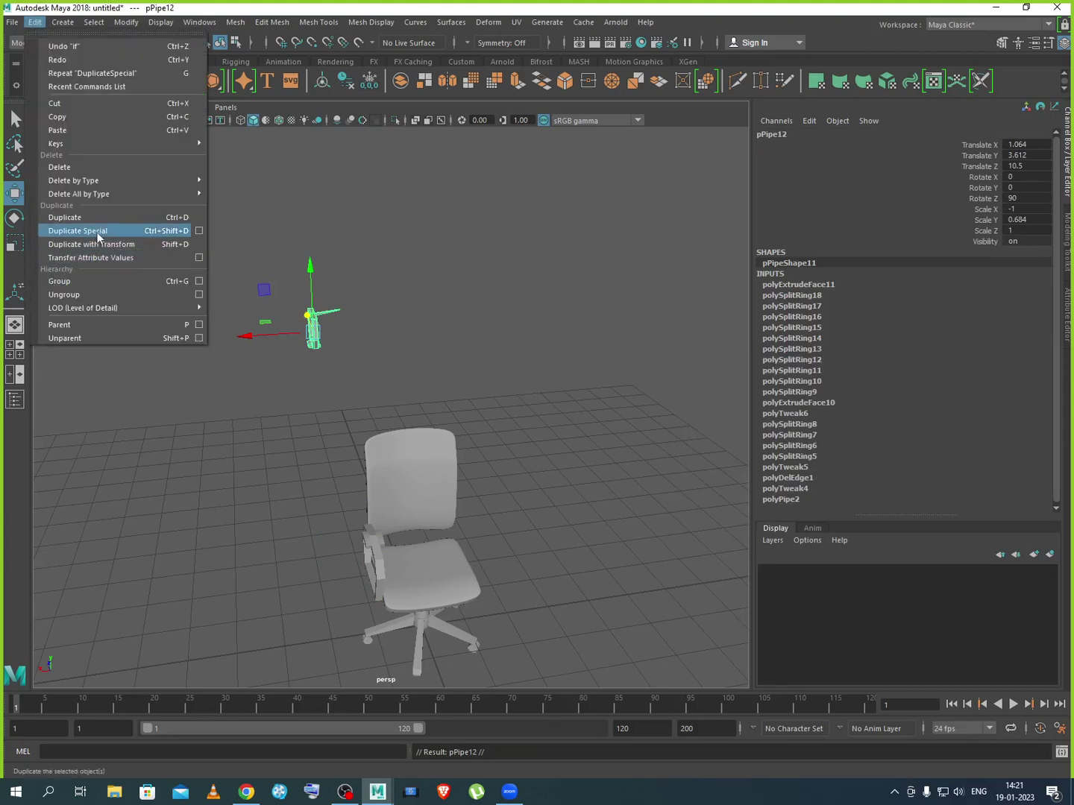
{"action": "left_click", "coordinate": [200, 231]}
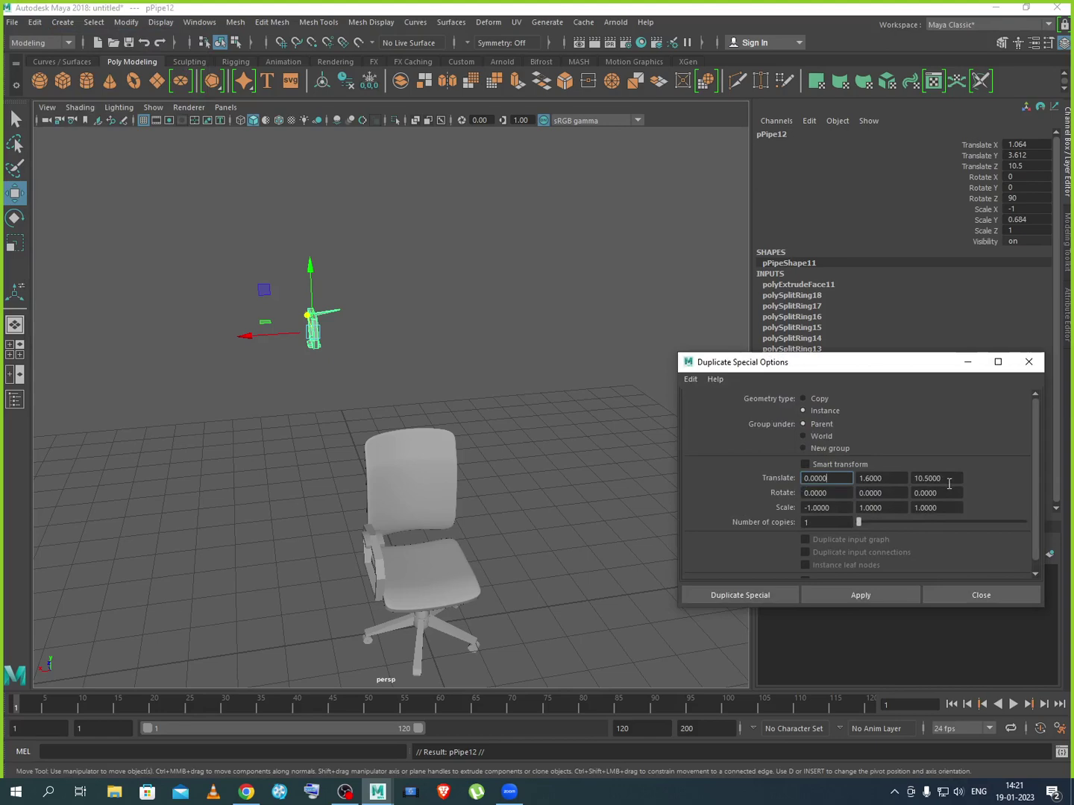
{"action": "left_click", "coordinate": [981, 594]}
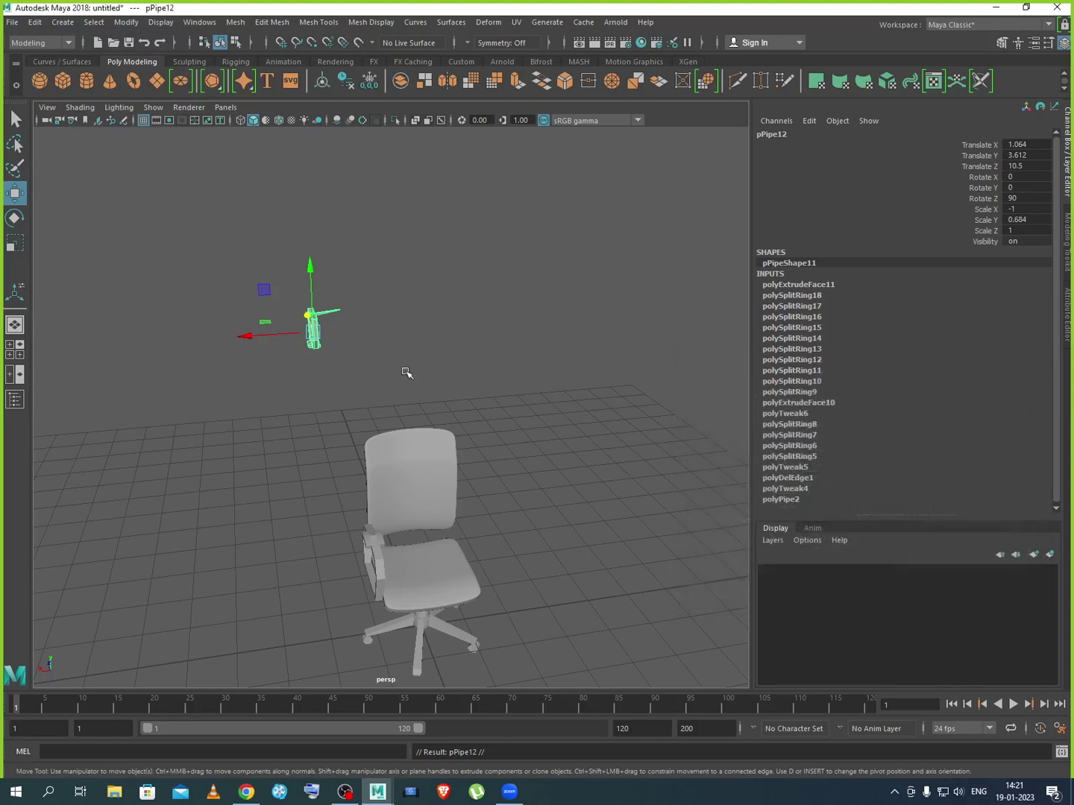
Delete the stray armrest copy floating behind and above the chair
{"action": "left_click", "coordinate": [372, 359]}
{"action": "left_click_drag", "start_coordinate": [267, 284], "coordinate": [367, 350]}
{"action": "scroll", "coordinate": [325, 320], "scroll_direction": "up", "scroll_amount": 3}
{"action": "key", "text": "Delete"}
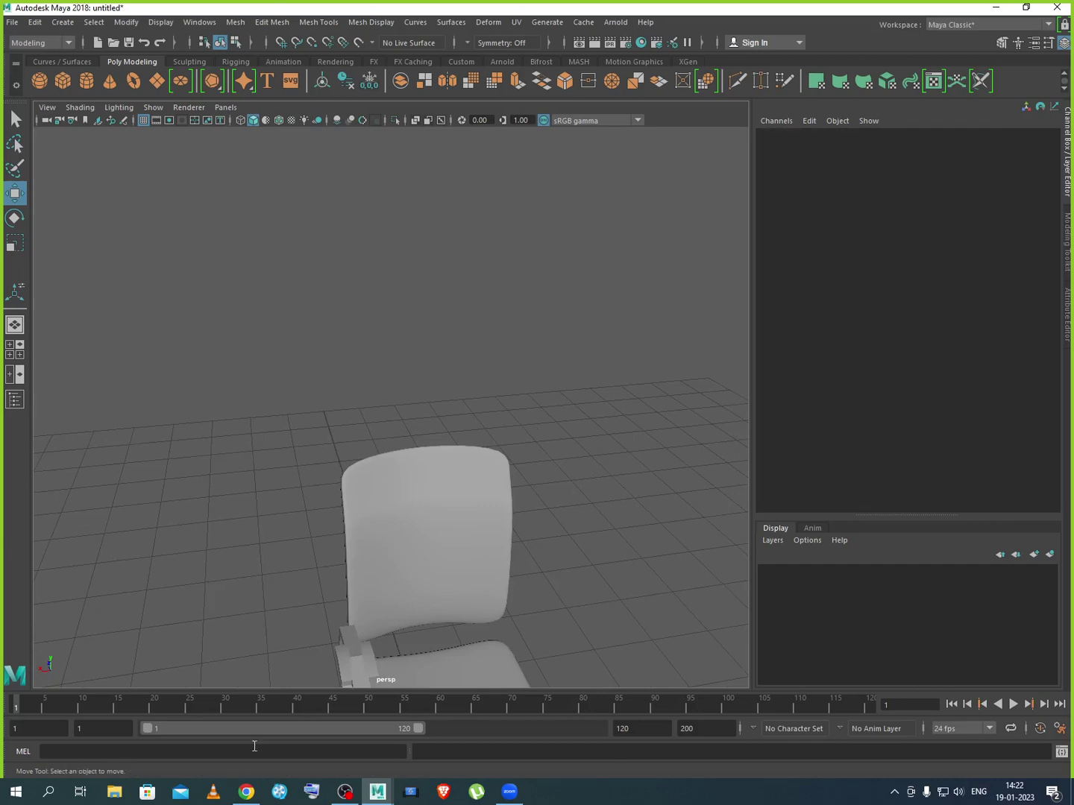
Try Duplicate Special on the original armrest with Translate Z set to 0 and Scale X kept at -1
{"action": "left_click", "coordinate": [356, 650]}
{"action": "scroll", "coordinate": [395, 310], "scroll_direction": "down", "scroll_amount": 2}
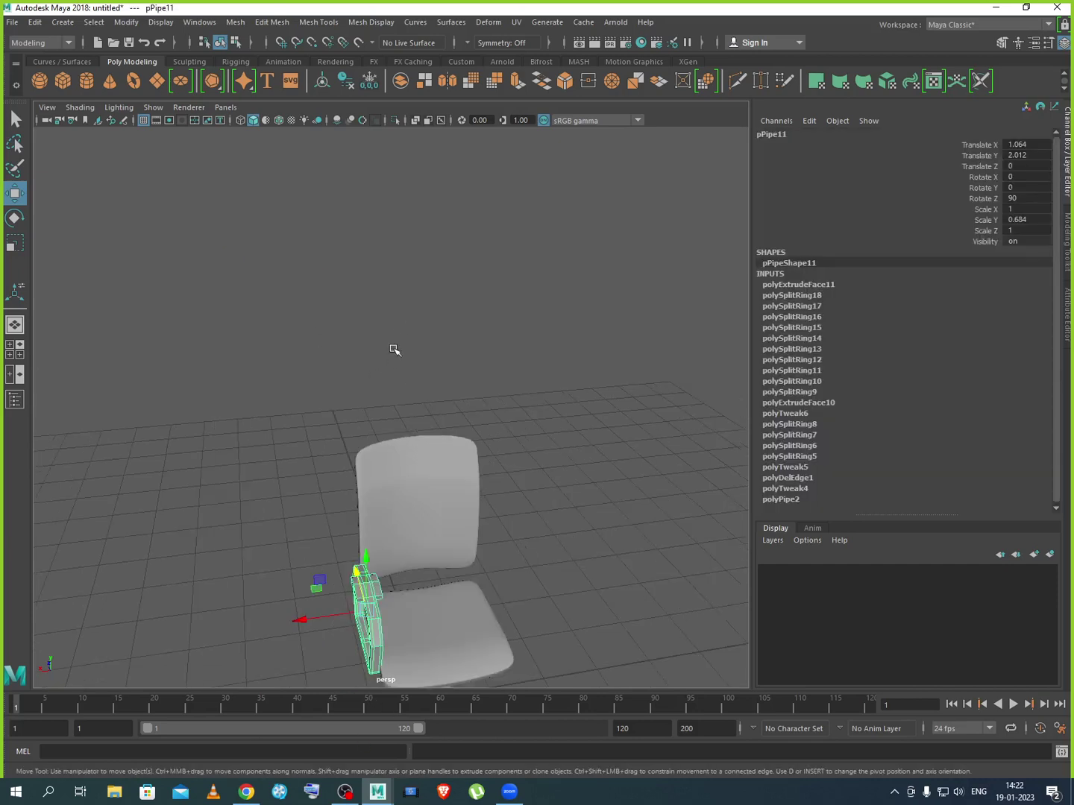
{"action": "left_click", "coordinate": [37, 23]}
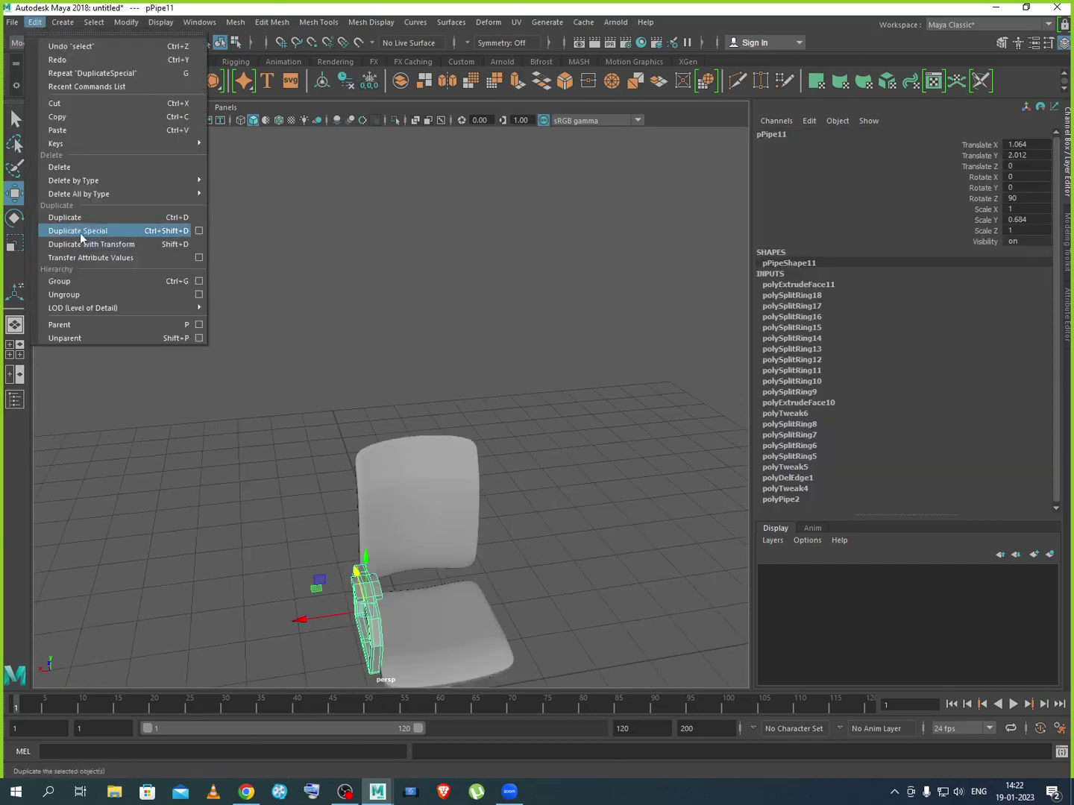
{"action": "left_click", "coordinate": [198, 231]}
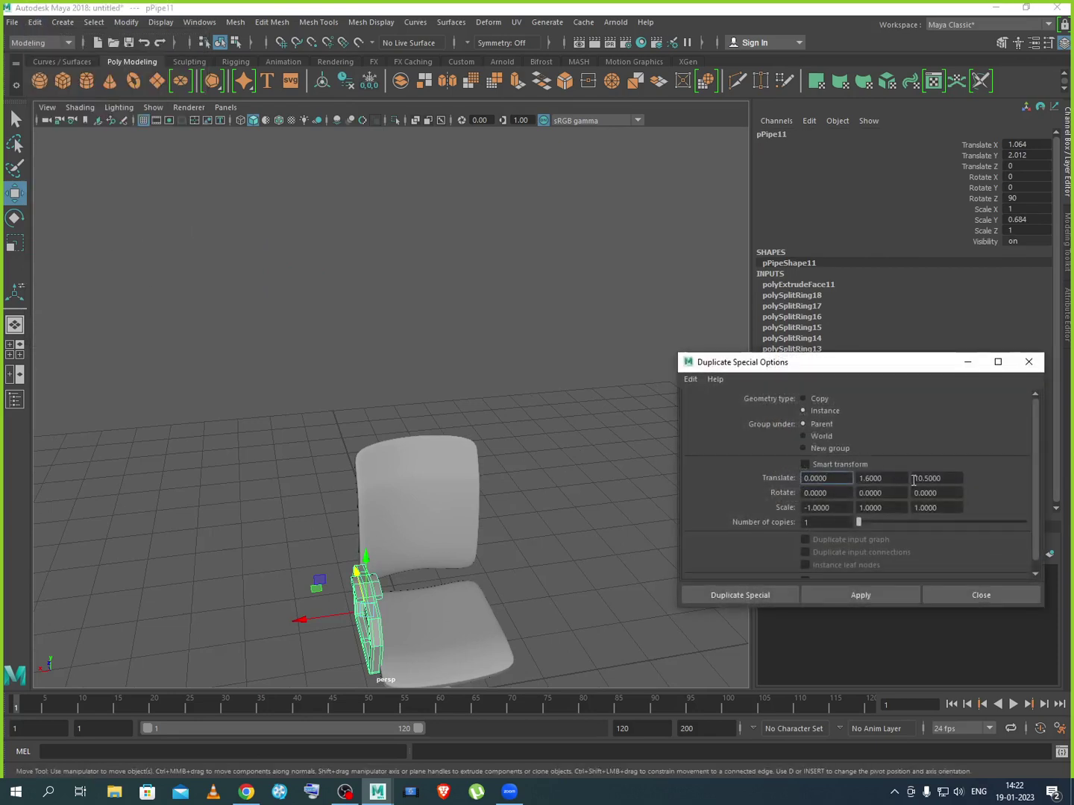
{"action": "left_click", "coordinate": [947, 479]}
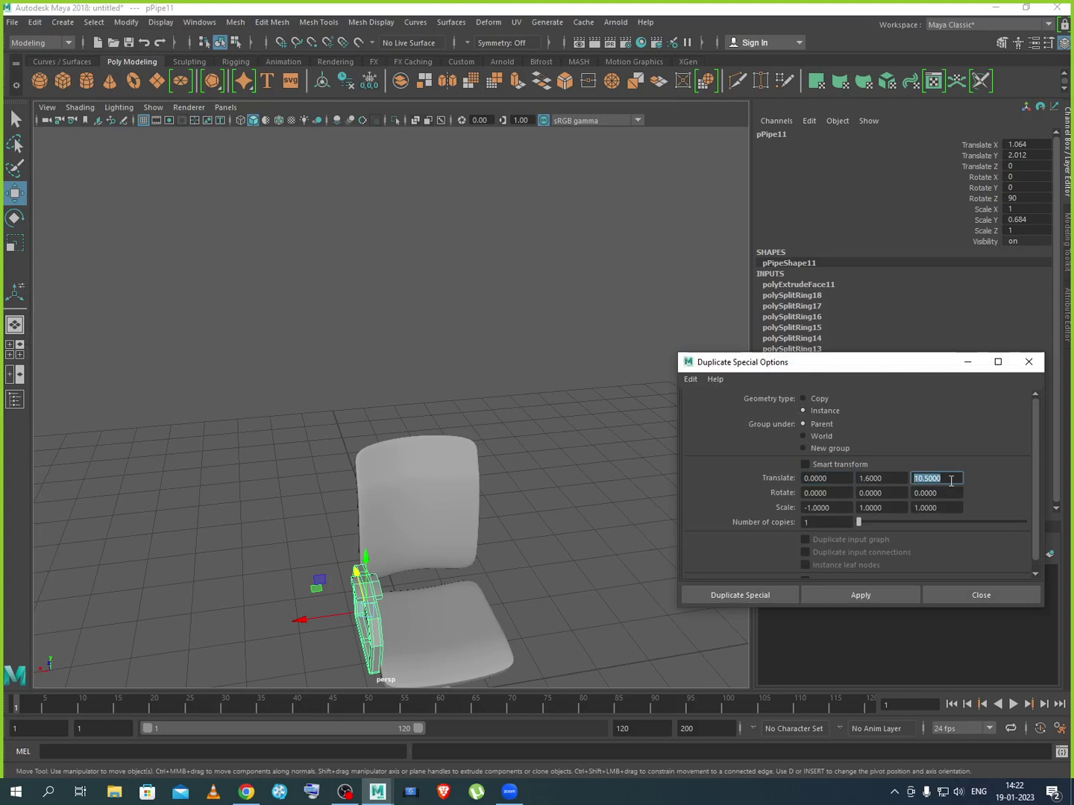
{"action": "type", "text": "0"}
{"action": "key", "text": "Tab"}
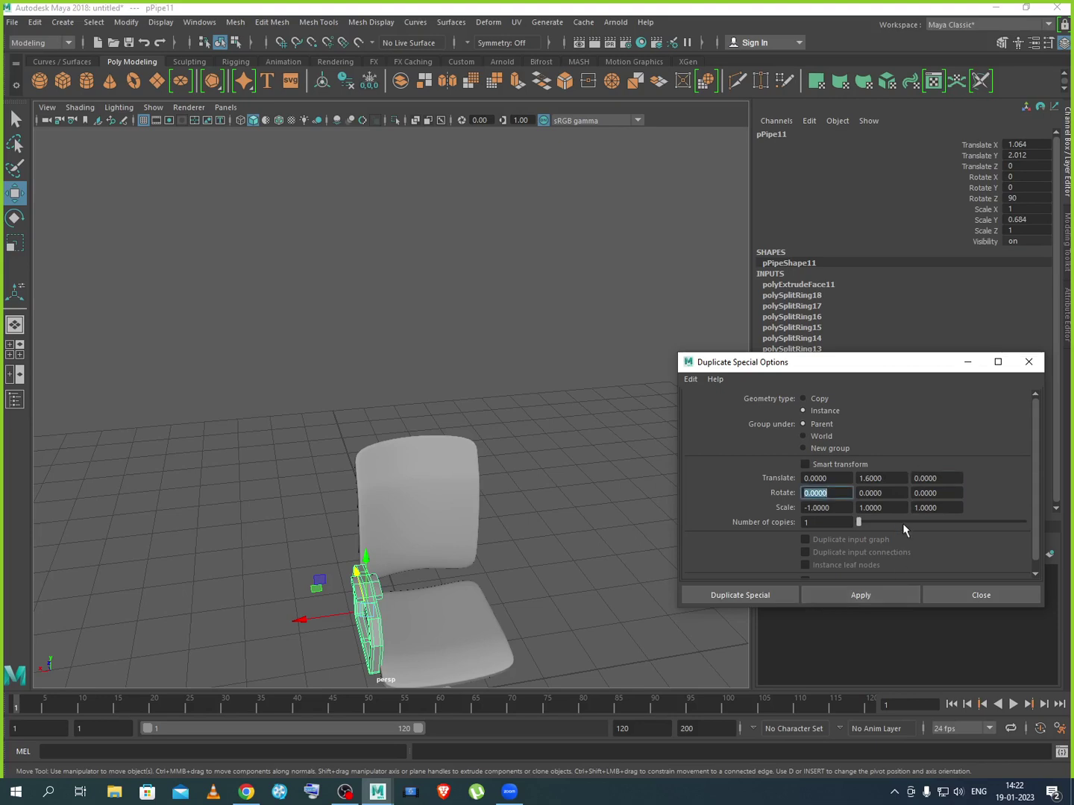
{"action": "left_click", "coordinate": [862, 601]}
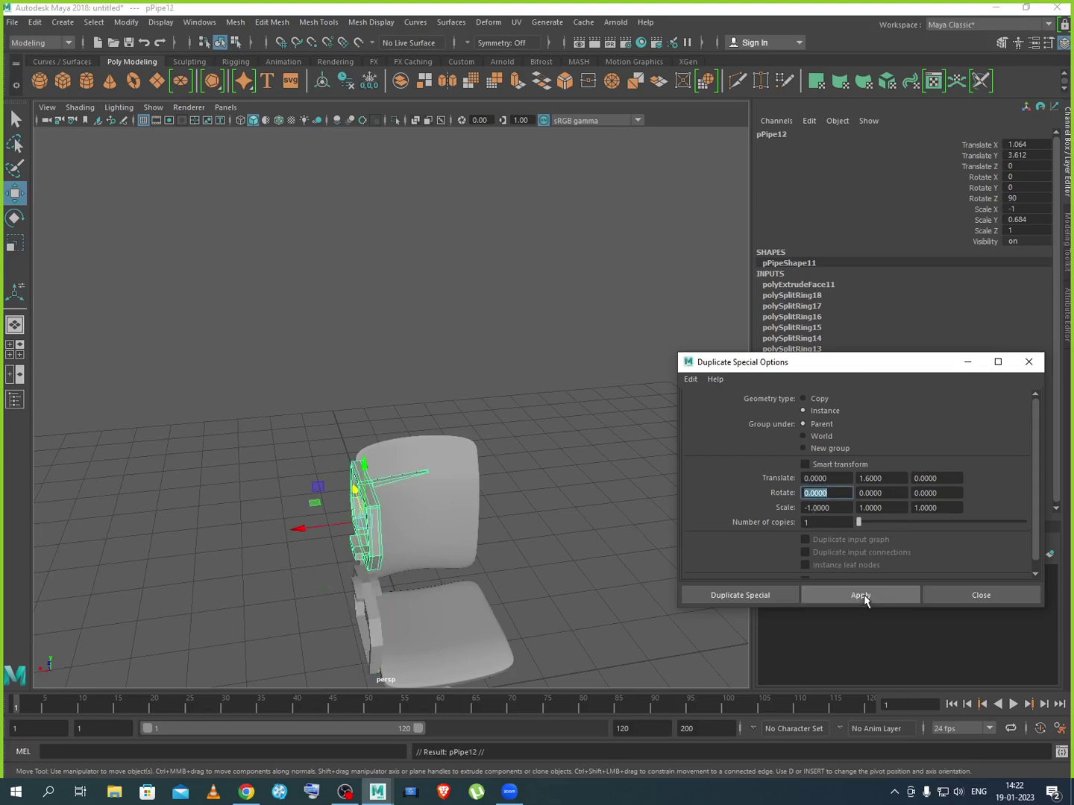
{"action": "left_click", "coordinate": [929, 594]}
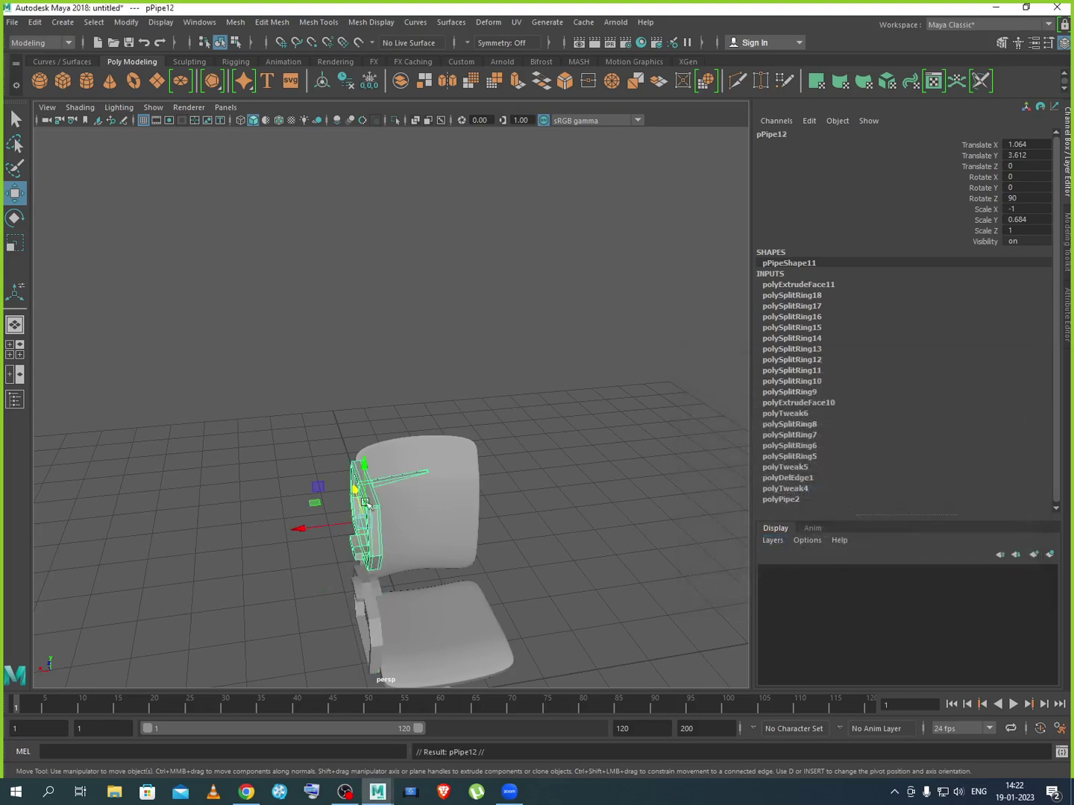
Try moving the raised copy across the chair to X about -1.305 and rotating it, and discard the copy
{"action": "left_click_drag", "start_coordinate": [299, 528], "coordinate": [471, 540]}
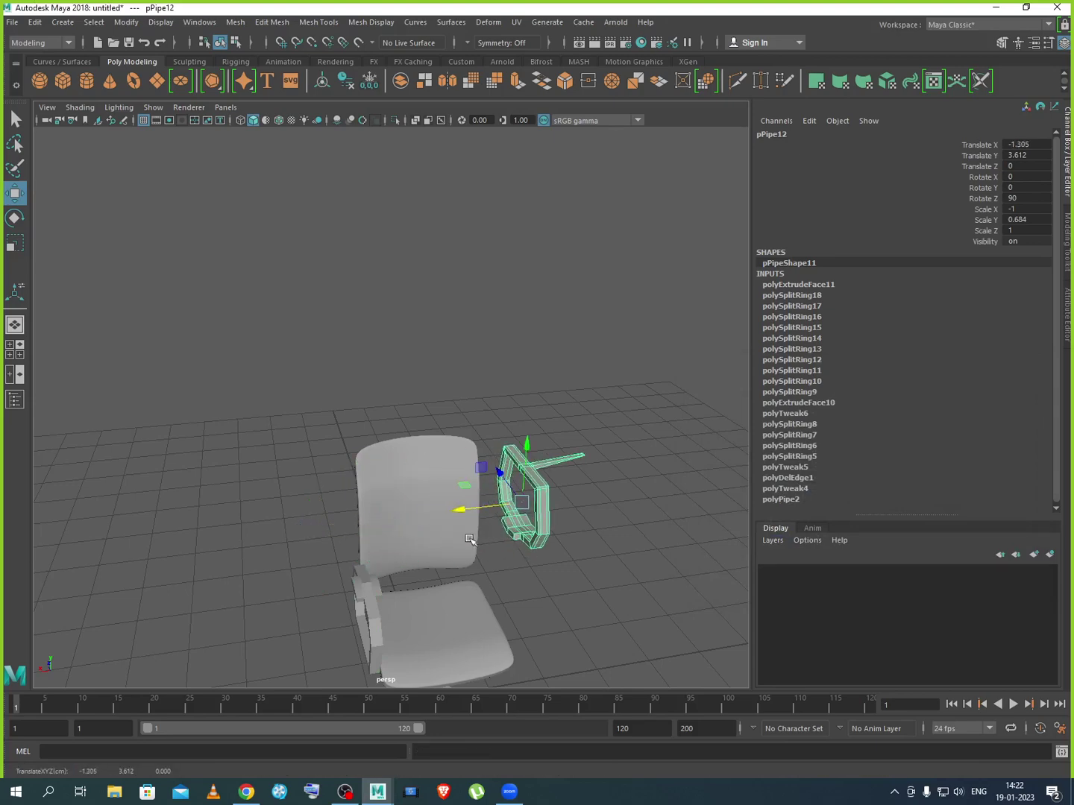
{"action": "left_click_drag", "start_coordinate": [578, 569], "coordinate": [569, 533], "text": "alt"}
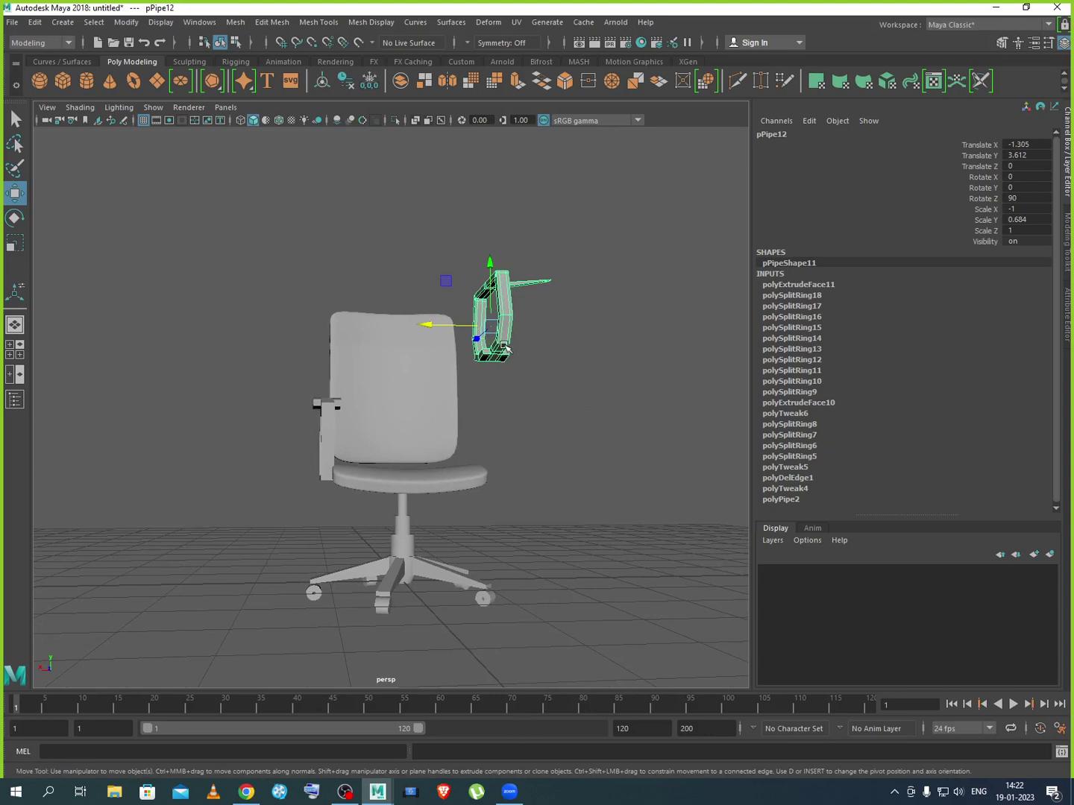
{"action": "key", "text": "e"}
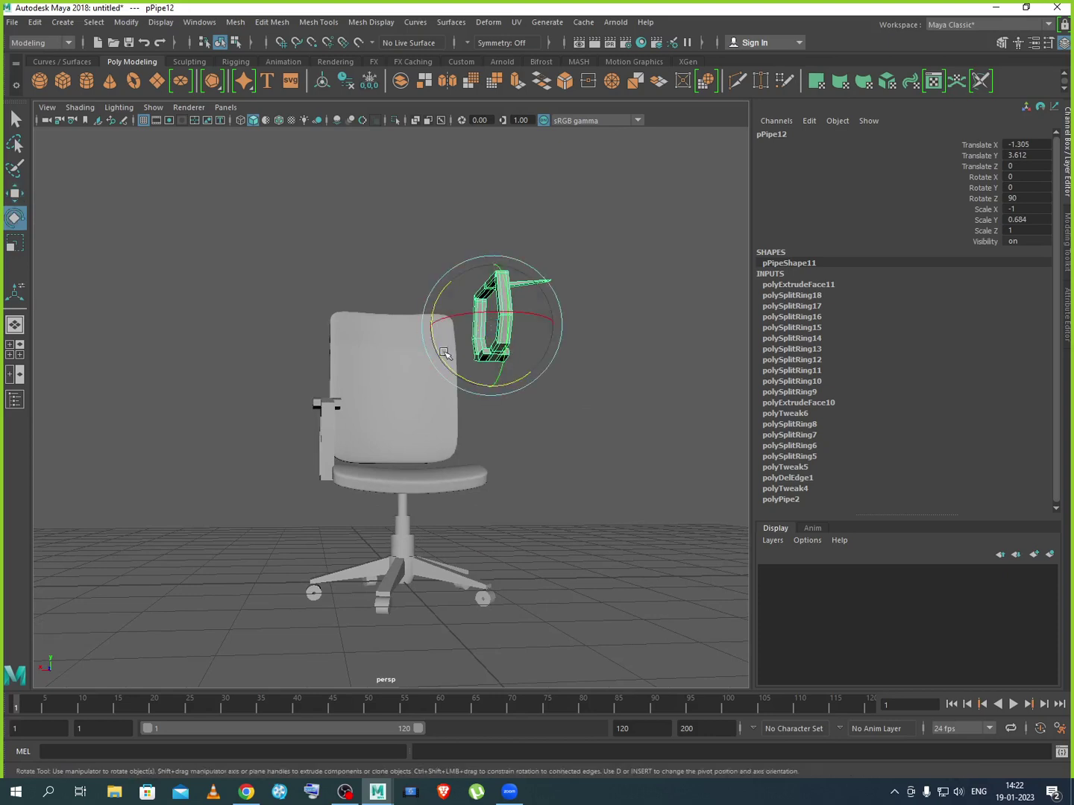
{"action": "left_click_drag", "start_coordinate": [440, 355], "coordinate": [531, 352]}
{"action": "left_click", "coordinate": [537, 377]}
Make a plain duplicate of the original armrest and move it to the seat's opposite side, at X about -1.312
{"action": "left_click", "coordinate": [328, 443]}
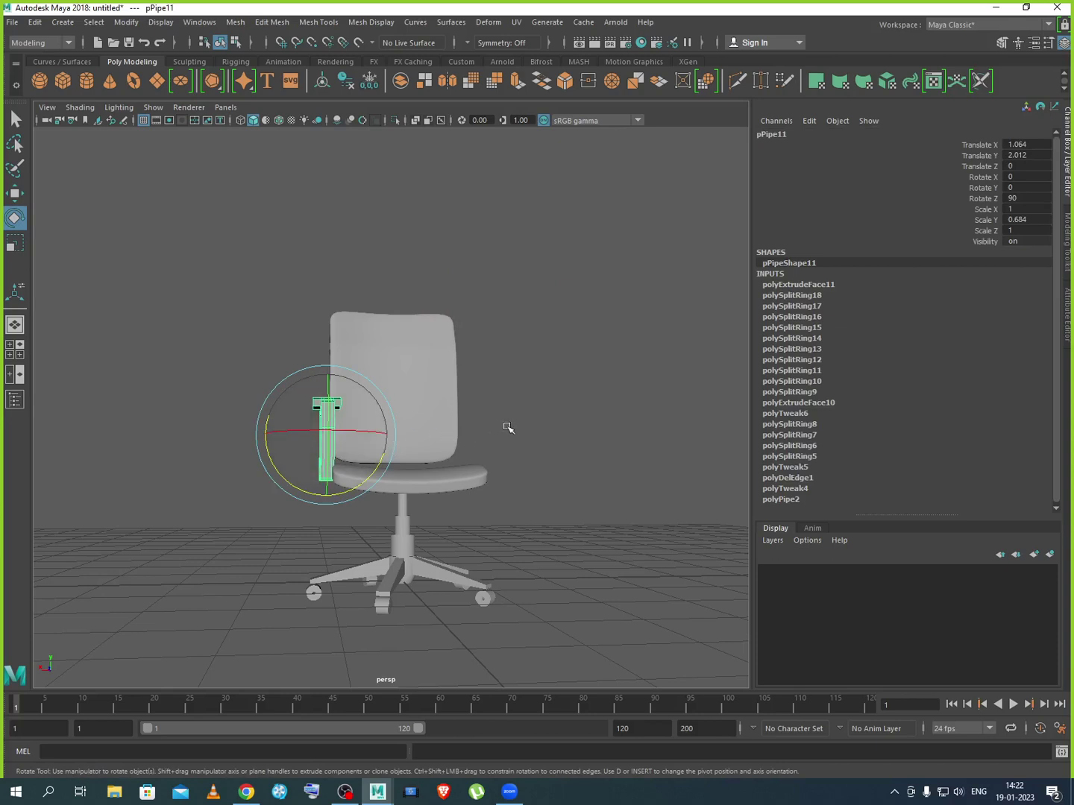
{"action": "key", "text": "w"}
{"action": "key", "text": "ctrl+d"}
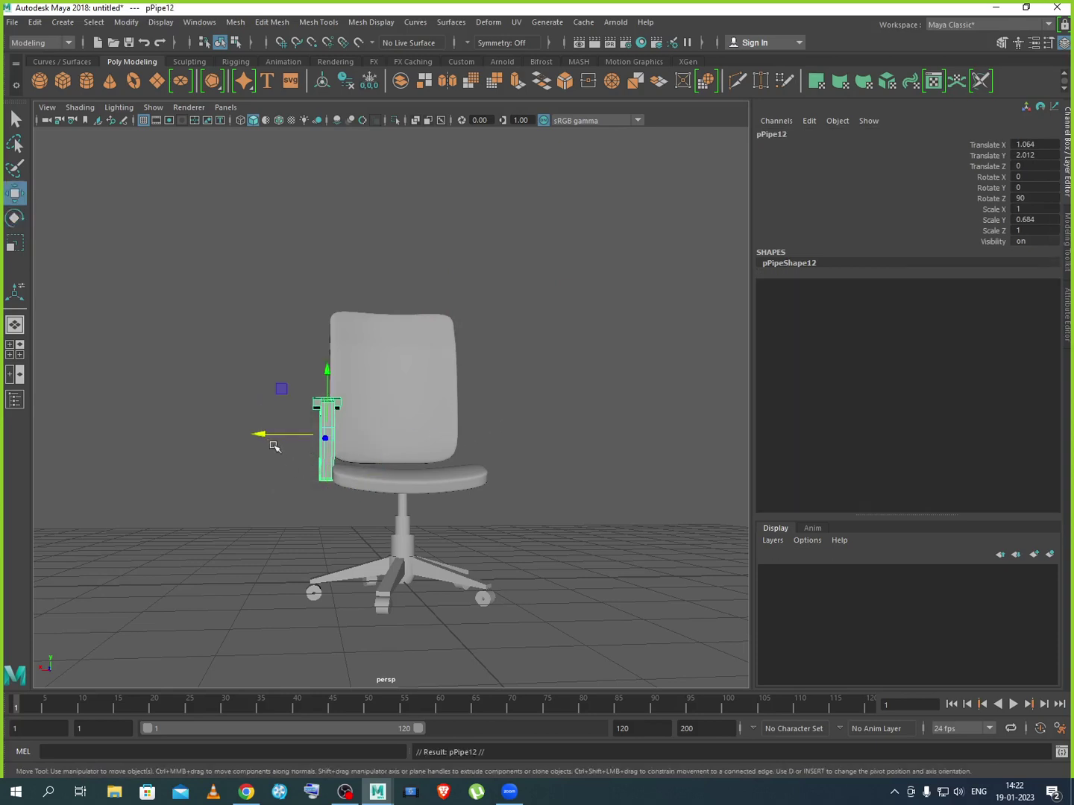
{"action": "left_click_drag", "start_coordinate": [266, 434], "coordinate": [444, 446]}
{"action": "left_click_drag", "start_coordinate": [580, 482], "coordinate": [570, 508], "text": "alt"}
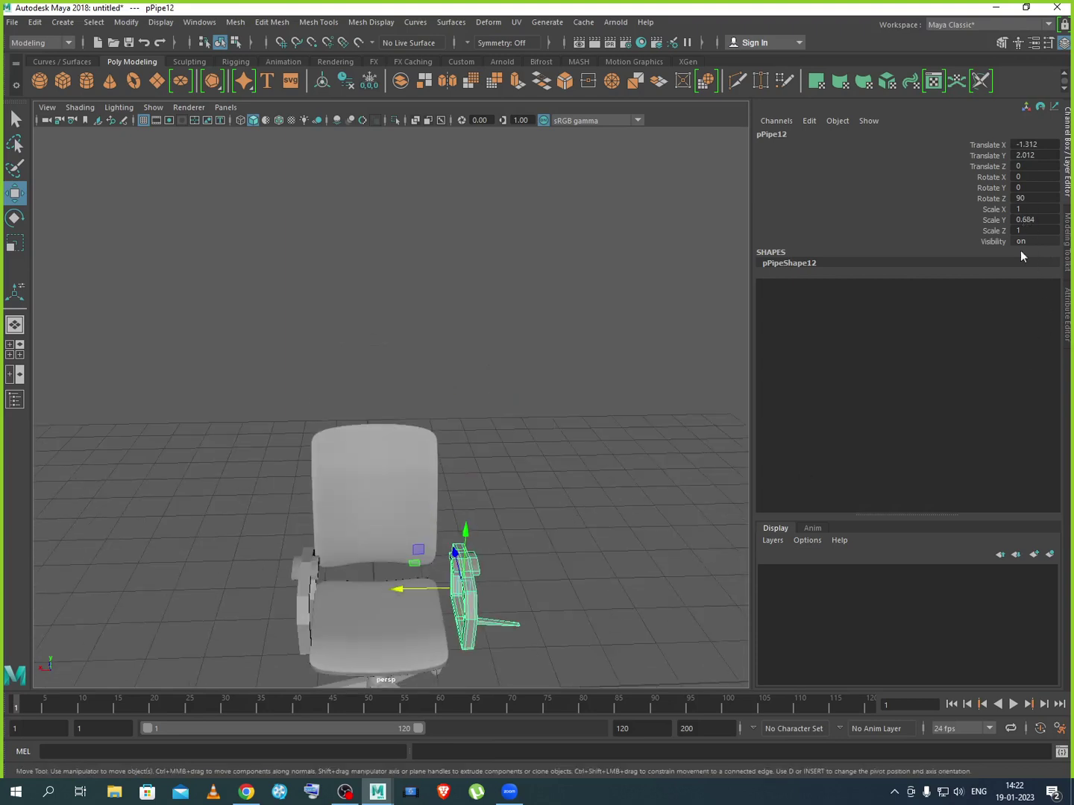
Move the armrest copy closer to the seat, to X about -1.236, and try flipping it with Scale X -1
{"action": "left_click_drag", "start_coordinate": [445, 589], "coordinate": [430, 591]}
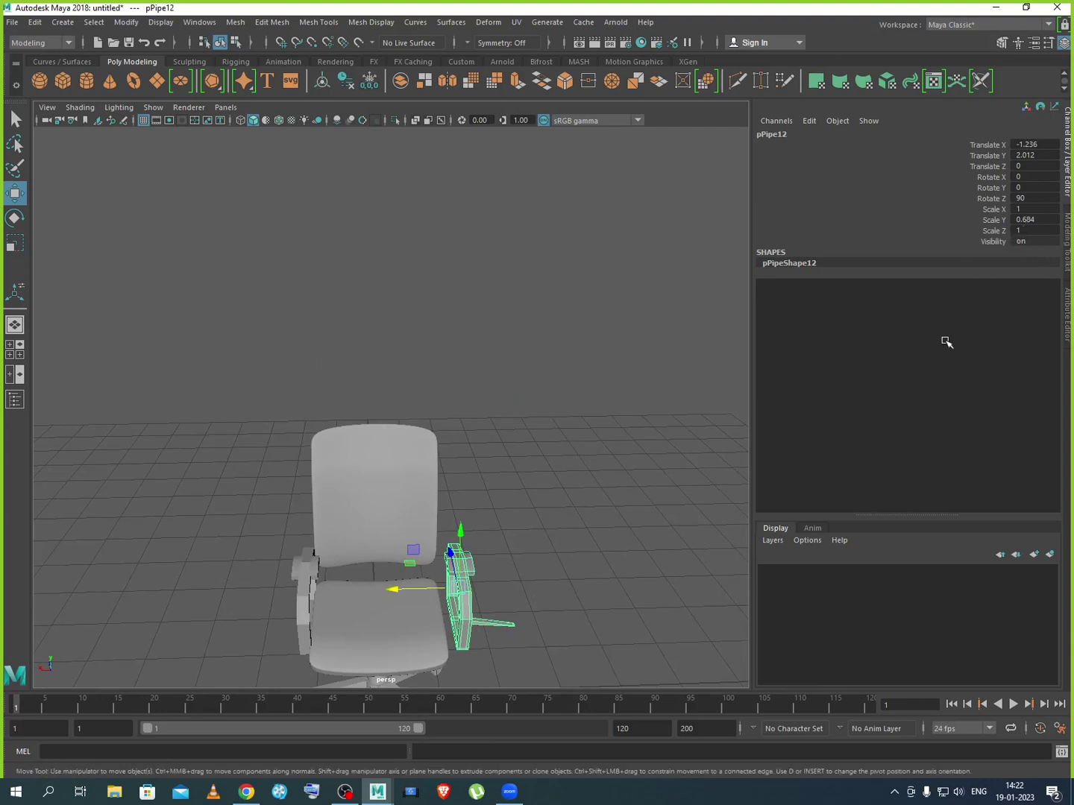
{"action": "left_click", "coordinate": [454, 590]}
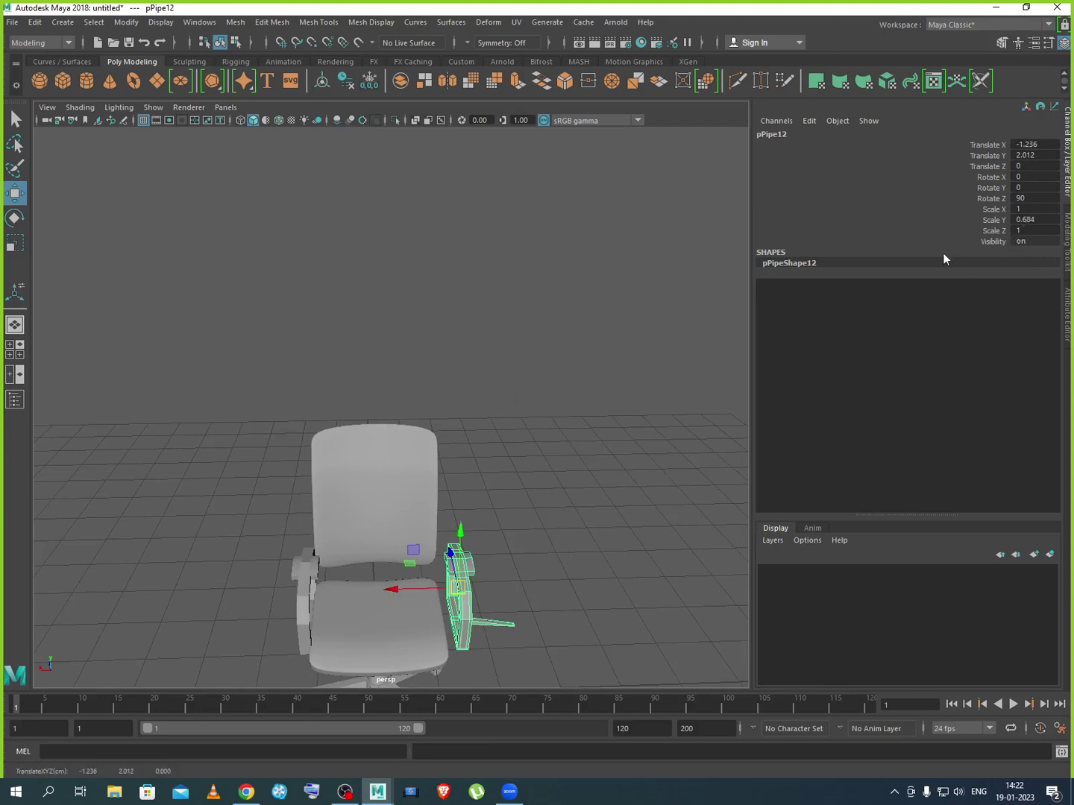
{"action": "left_click", "coordinate": [1020, 209]}
{"action": "left_click", "coordinate": [1017, 211]}
{"action": "key", "text": "Return"}
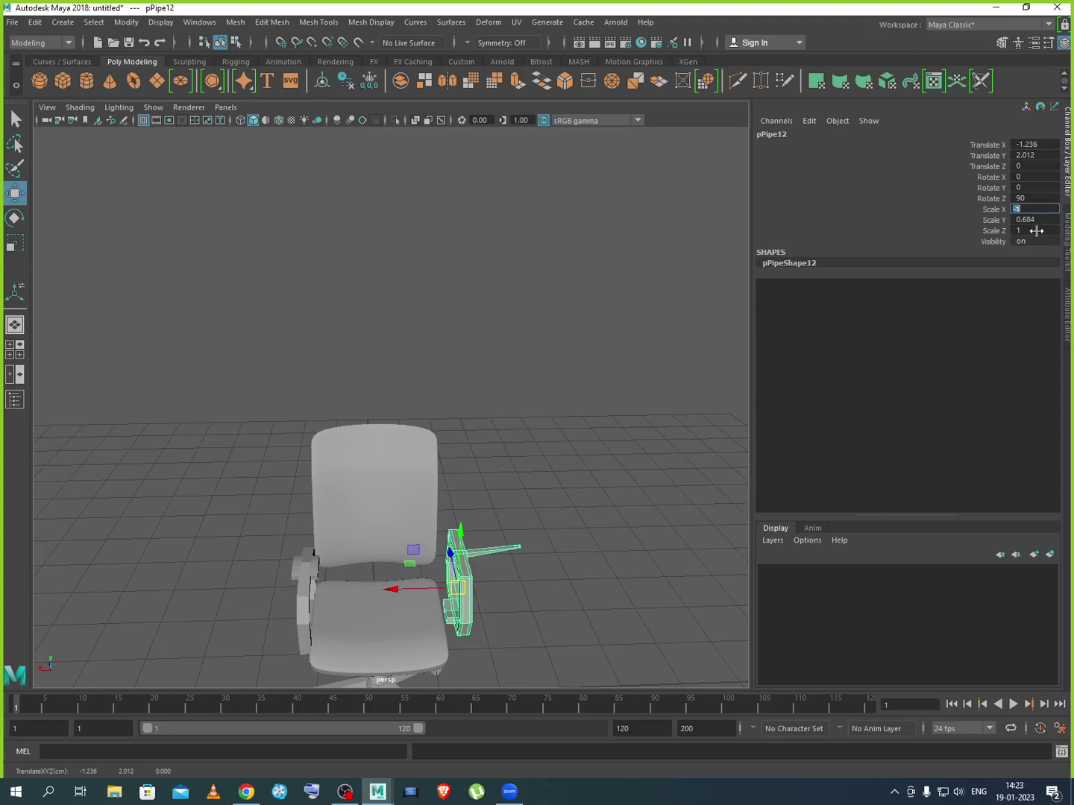
{"action": "key", "text": "ctrl+z"}
{"action": "key", "text": "ctrl+z"}
{"action": "key", "text": "ctrl+z"}
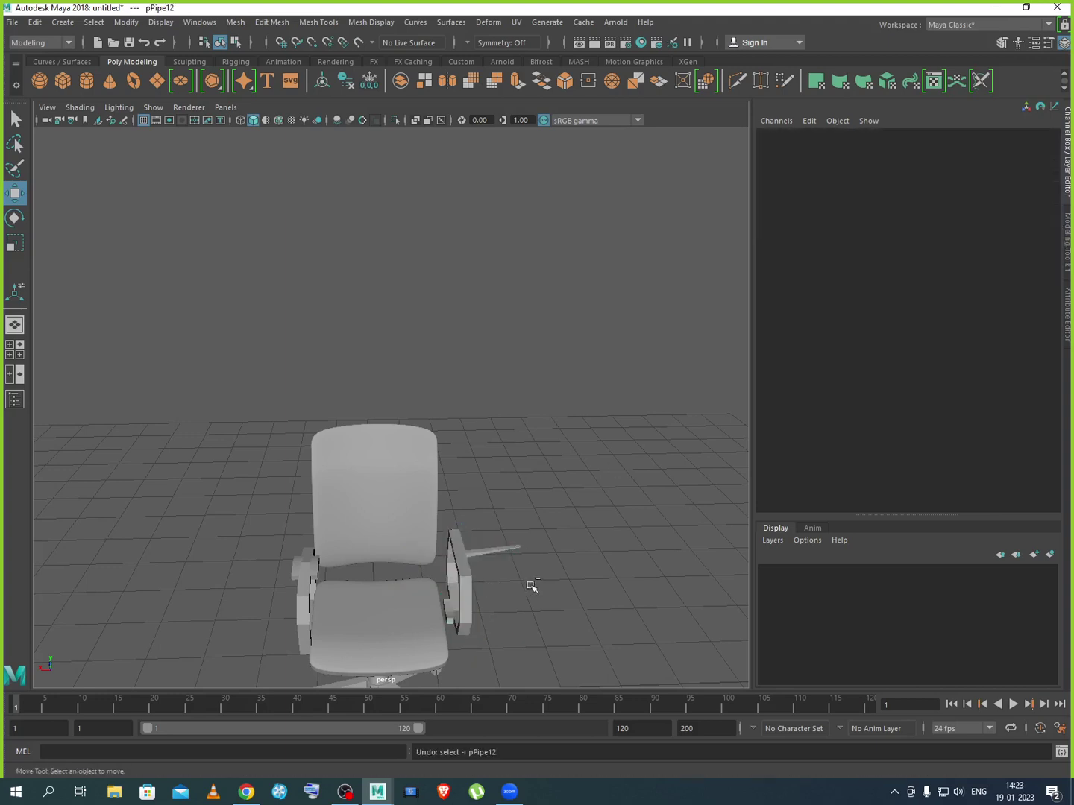
{"action": "key", "text": "ctrl+z"}
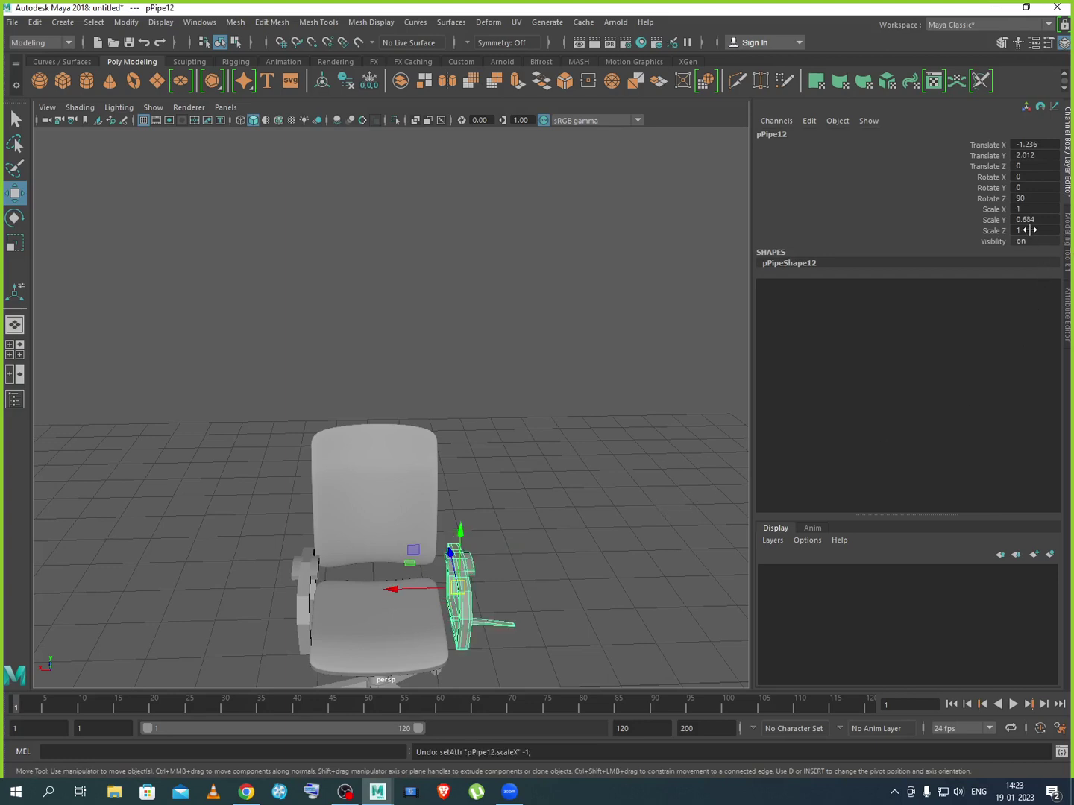
Try flipping the armrest copy with Scale Z -1, and set Scale Z back to 1
{"action": "double_click", "coordinate": [1029, 231]}
{"action": "type", "text": "-1"}
{"action": "key", "text": "Return"}
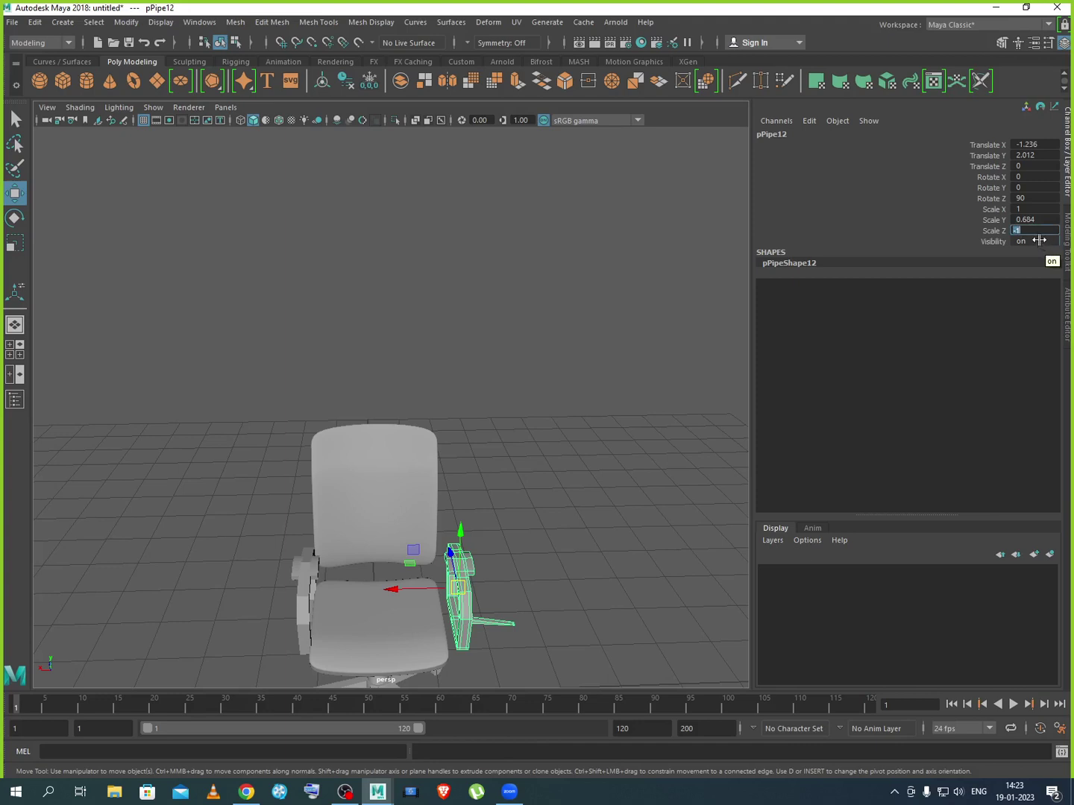
{"action": "type", "text": "1"}
Mirror the armrest copy by setting its Scale Y to -0.684
{"action": "left_click", "coordinate": [1041, 219]}
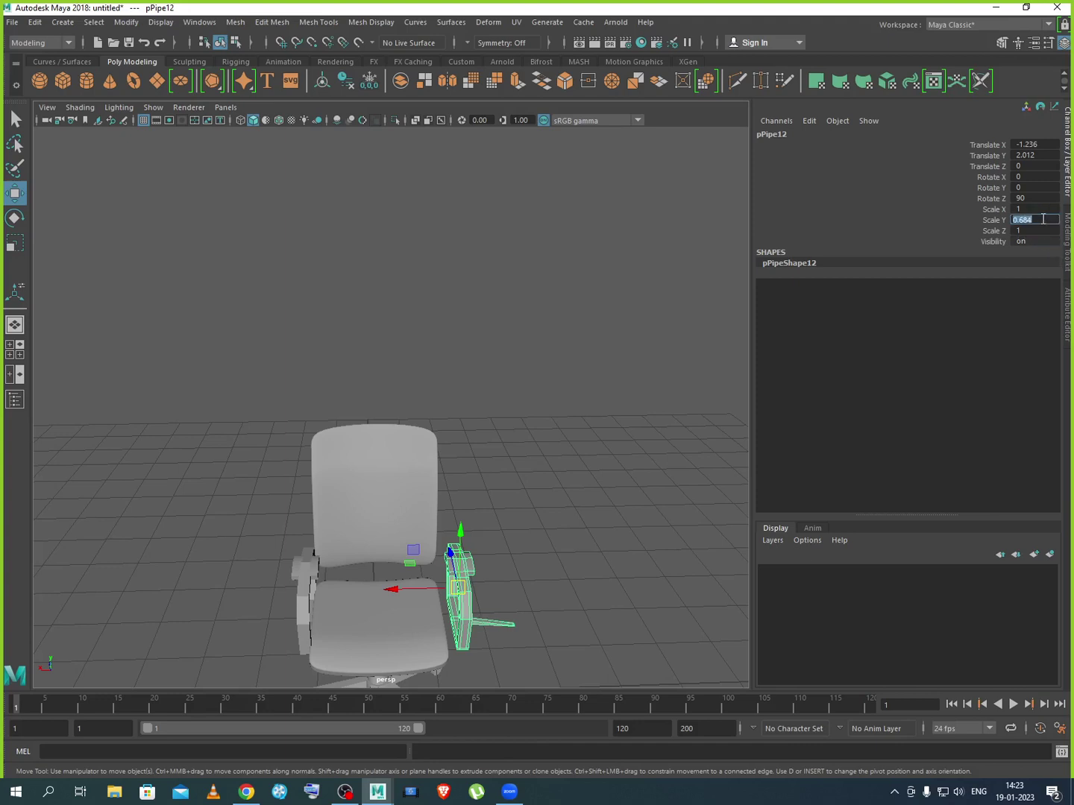
{"action": "left_click", "coordinate": [1019, 220]}
{"action": "type", "text": "-"}
{"action": "key", "text": "Return"}
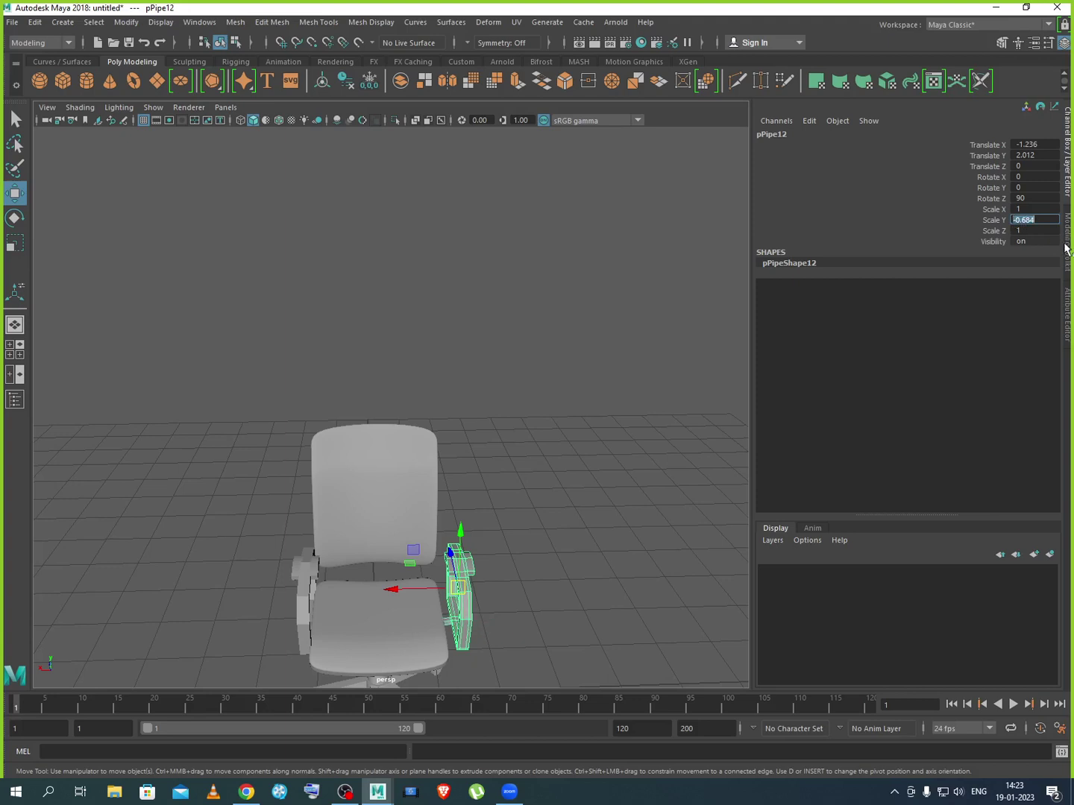
Move the mirrored armrest inward against the side of the seat, to X about -1.09
{"action": "left_click", "coordinate": [560, 546]}
{"action": "left_click", "coordinate": [457, 614]}
{"action": "left_click_drag", "start_coordinate": [436, 590], "coordinate": [498, 593]}
{"action": "left_click_drag", "start_coordinate": [455, 592], "coordinate": [417, 591]}
{"action": "left_click", "coordinate": [494, 601]}
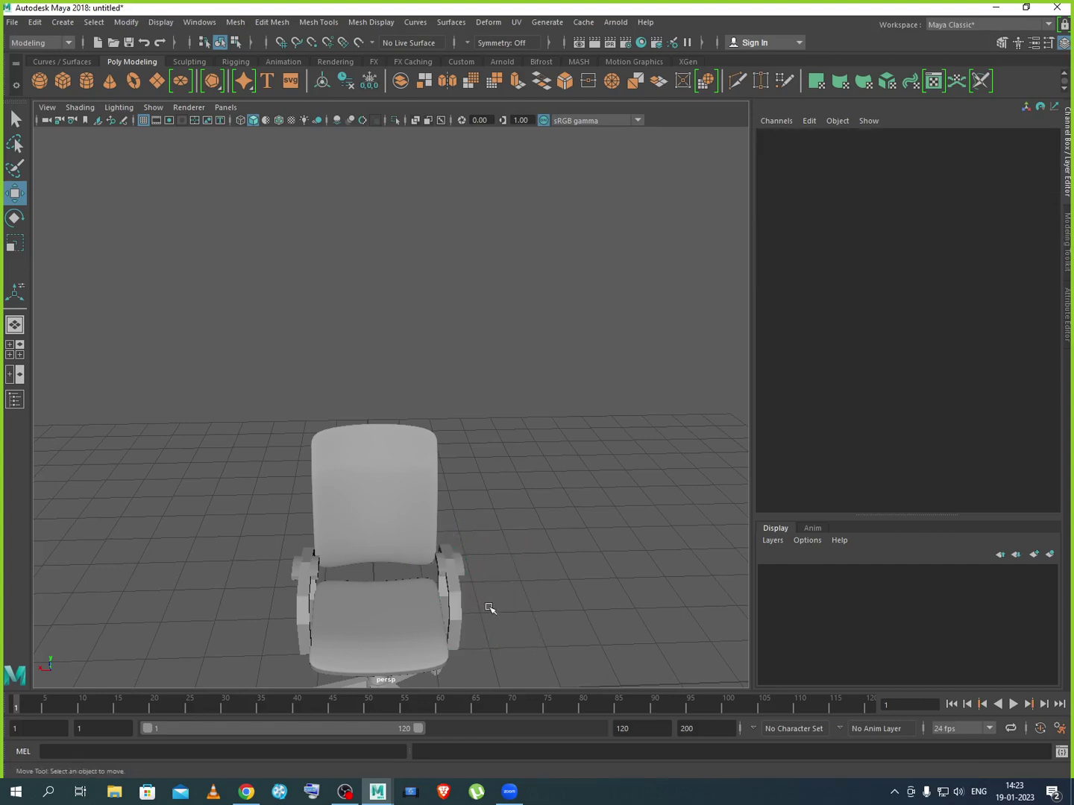
Compare both armrests in the top view and nudge the mirrored one inward to X about -1.068
{"action": "key", "text": "space"}
{"action": "key", "text": "space"}
{"action": "scroll", "coordinate": [596, 478], "scroll_direction": "down", "scroll_amount": 15}
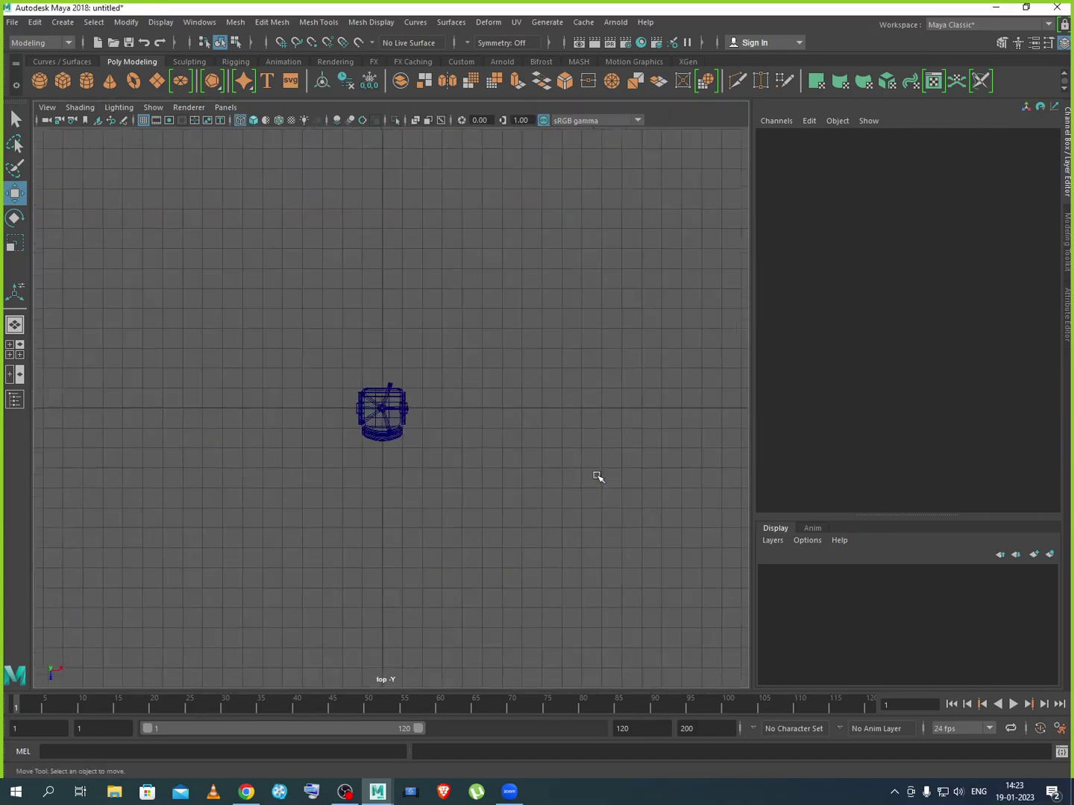
{"action": "scroll", "coordinate": [390, 424], "scroll_direction": "up", "scroll_amount": 9}
{"action": "scroll", "coordinate": [383, 432], "scroll_direction": "up", "scroll_amount": 2}
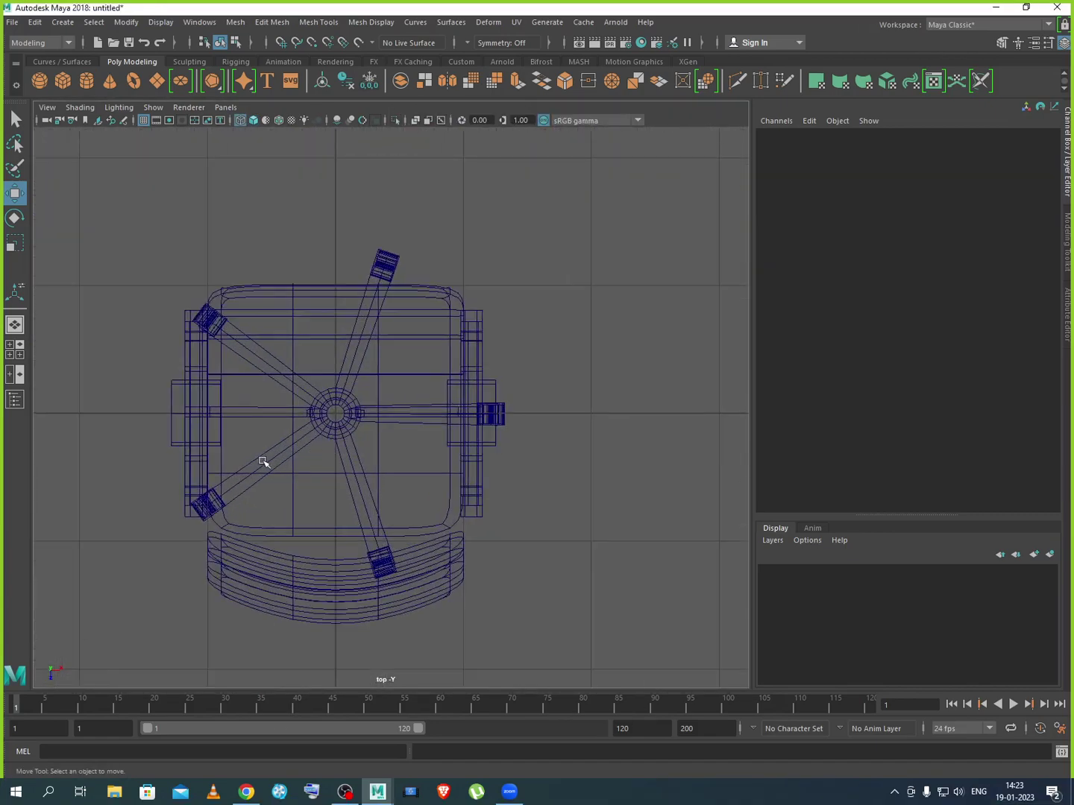
{"action": "scroll", "coordinate": [263, 462], "scroll_direction": "up", "scroll_amount": 2}
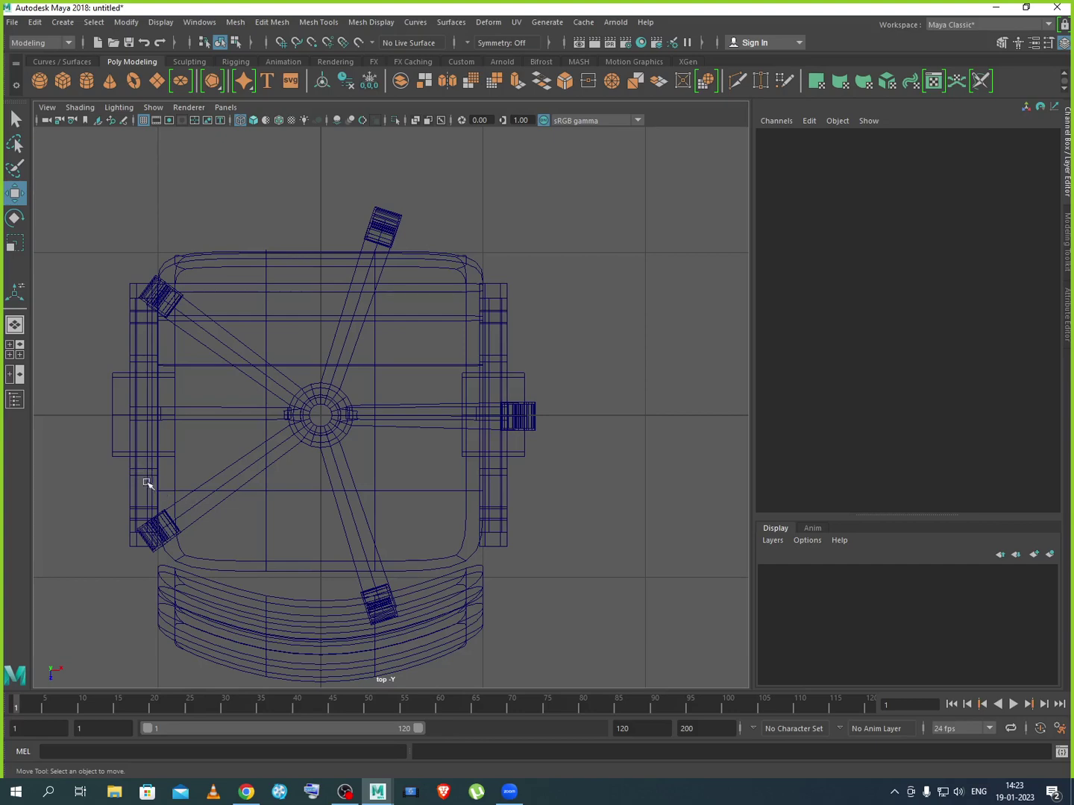
{"action": "left_click", "coordinate": [132, 470]}
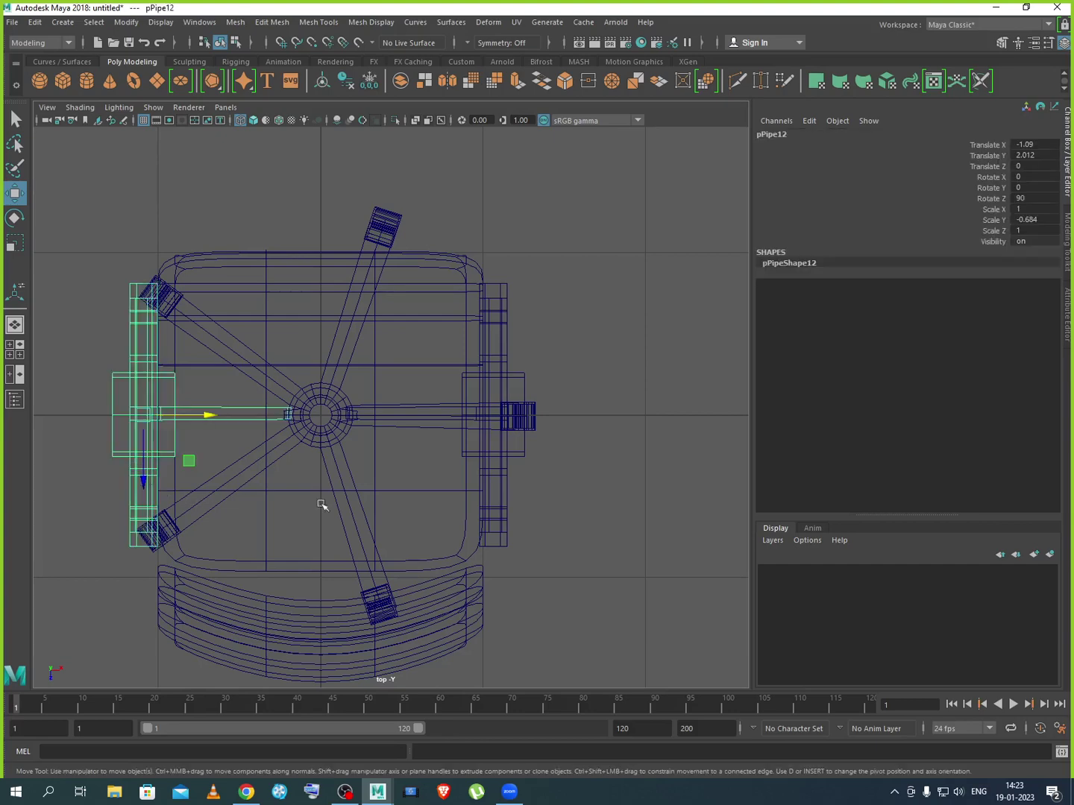
{"action": "left_click", "coordinate": [501, 498]}
{"action": "scroll", "coordinate": [138, 509], "scroll_direction": "up", "scroll_amount": 1}
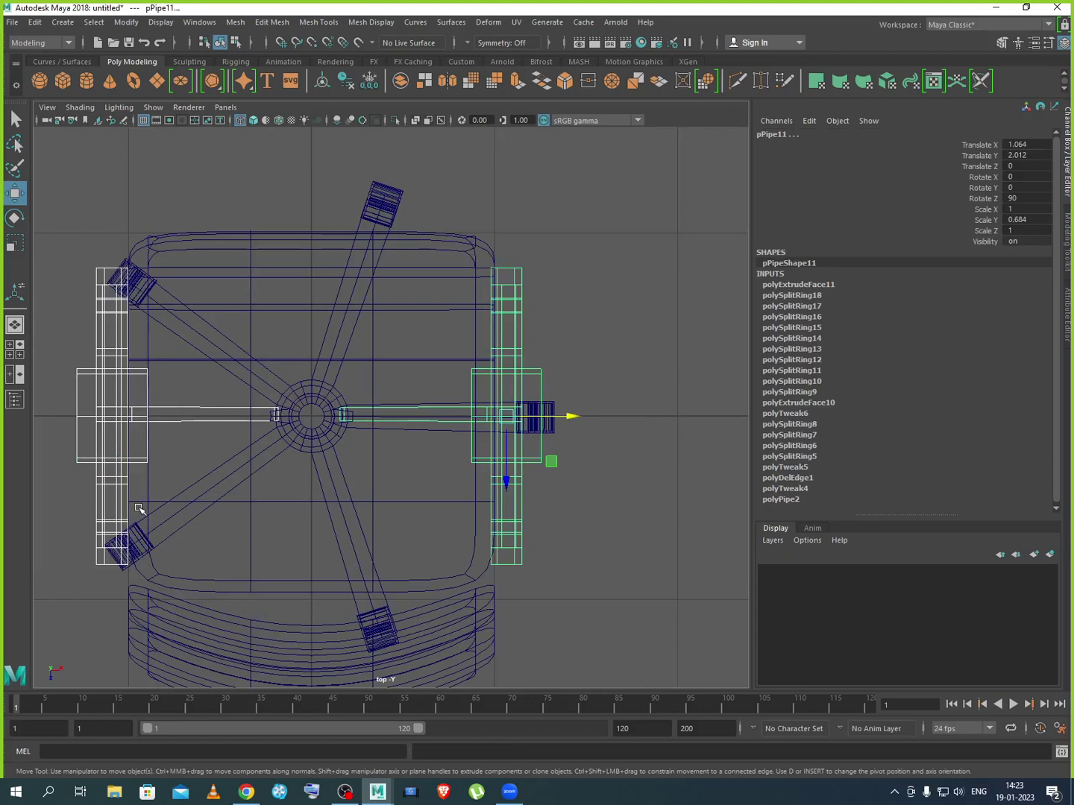
{"action": "left_click", "coordinate": [634, 480]}
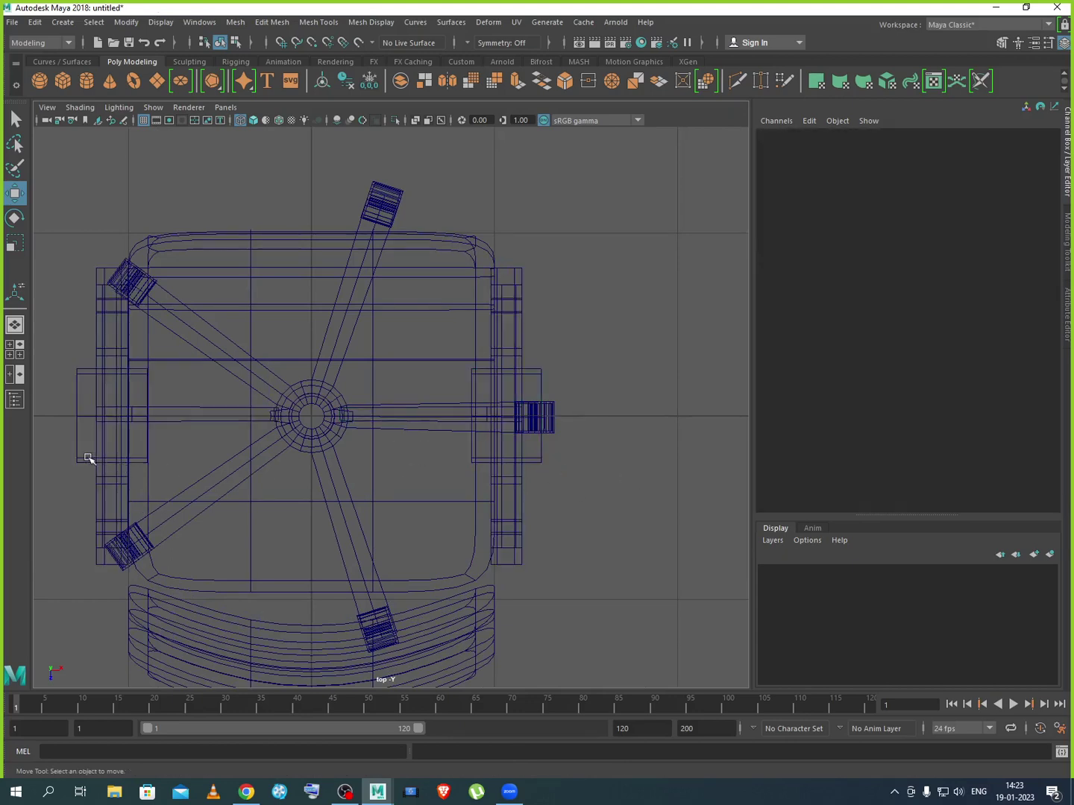
{"action": "left_click", "coordinate": [88, 459]}
{"action": "left_click_drag", "start_coordinate": [176, 419], "coordinate": [182, 419]}
{"action": "key", "text": "space"}
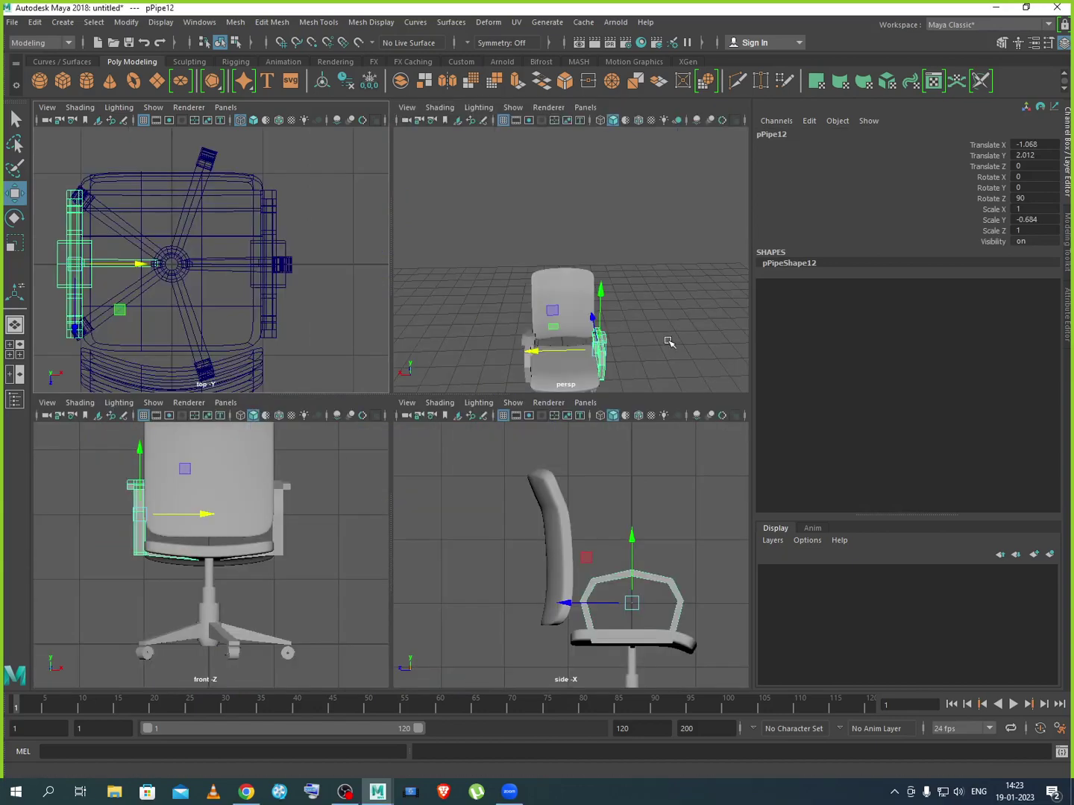
Turn on the smooth mesh preview for both armrests in the perspective view
{"action": "key", "text": "space"}
{"action": "left_click", "coordinate": [578, 515]}
{"action": "mouse_move", "coordinate": [578, 515]}
{"action": "left_mouse_down", "text": "alt"}
{"action": "mouse_move", "coordinate": [570, 559]}
{"action": "mouse_move", "coordinate": [600, 533]}
{"action": "mouse_move", "coordinate": [593, 520]}
{"action": "mouse_move", "coordinate": [589, 530]}
{"action": "left_mouse_up", "text": "alt"}
{"action": "scroll", "coordinate": [551, 489], "scroll_direction": "up", "scroll_amount": 5}
{"action": "left_click_drag", "start_coordinate": [550, 490], "coordinate": [359, 507], "text": "alt"}
{"action": "left_click", "coordinate": [422, 526]}
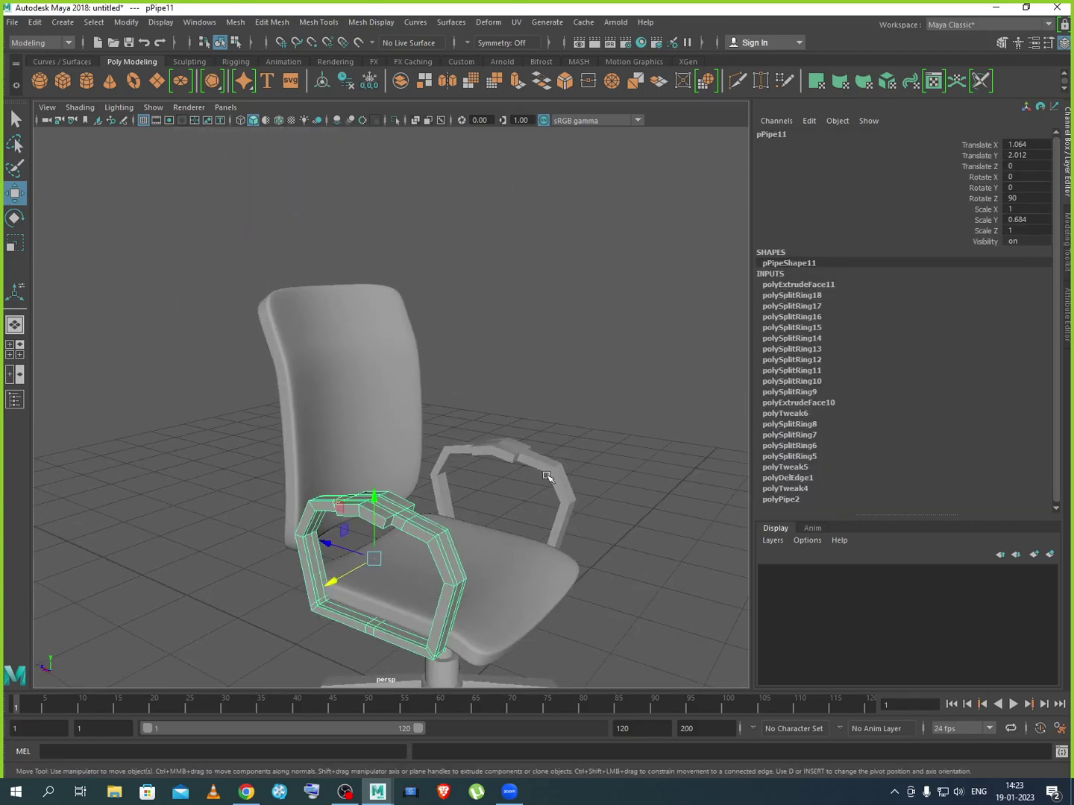
{"action": "left_click", "coordinate": [549, 474], "text": "shift"}
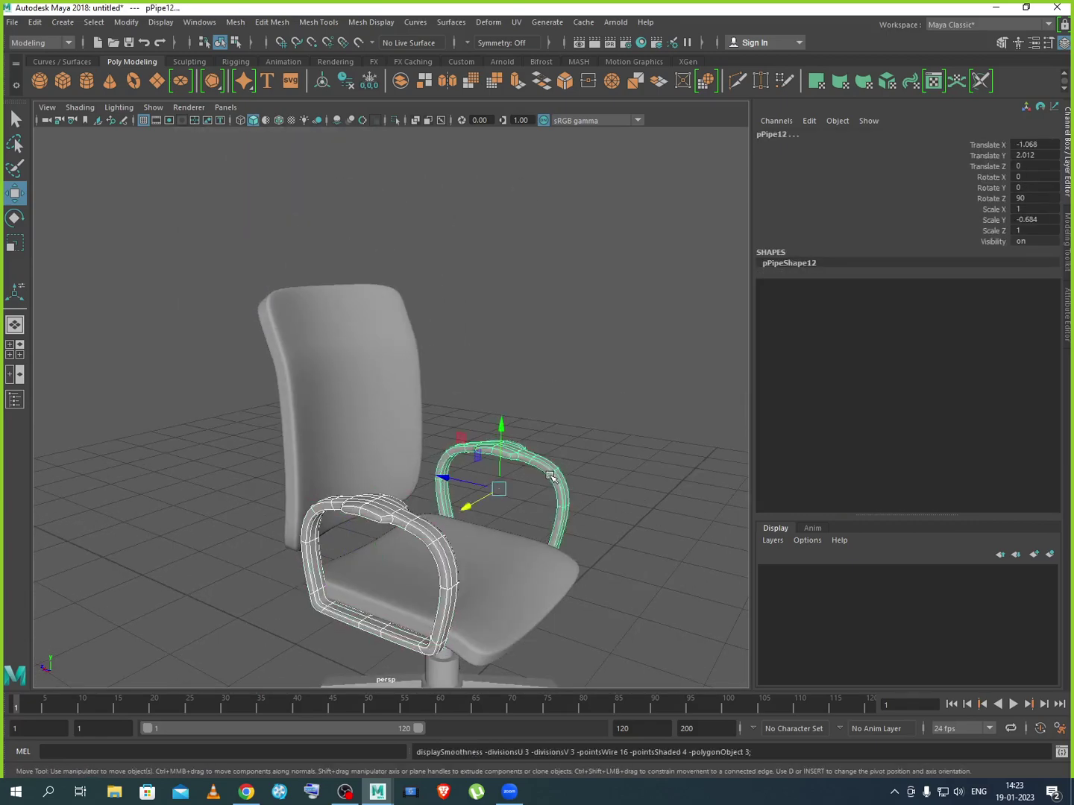
{"action": "left_click", "coordinate": [593, 464]}
Select all parts of the office chair and combine them into one group
{"action": "scroll", "coordinate": [574, 492], "scroll_direction": "down", "scroll_amount": 5}
{"action": "left_click_drag", "start_coordinate": [555, 527], "coordinate": [513, 596], "text": "alt"}
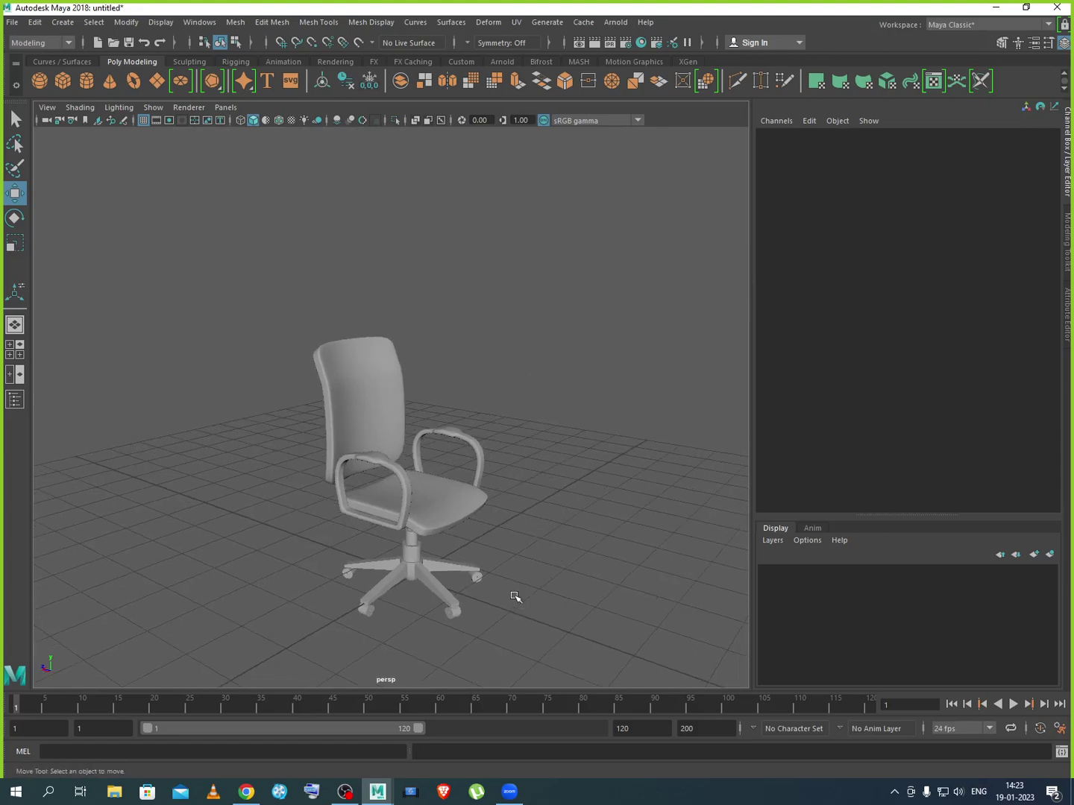
{"action": "scroll", "coordinate": [425, 514], "scroll_direction": "up", "scroll_amount": 10}
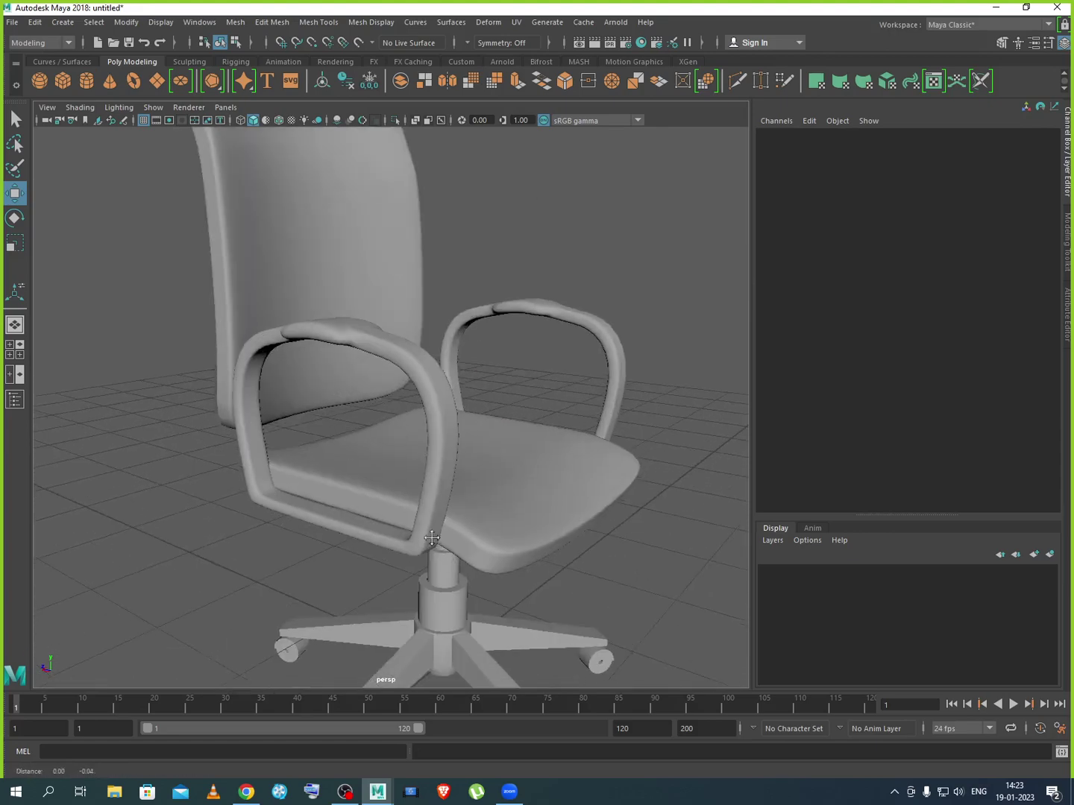
{"action": "scroll", "coordinate": [461, 573], "scroll_direction": "down", "scroll_amount": 3}
{"action": "mouse_move", "coordinate": [462, 573]}
{"action": "left_mouse_down", "text": "alt"}
{"action": "mouse_move", "coordinate": [458, 590]}
{"action": "mouse_move", "coordinate": [462, 559]}
{"action": "left_mouse_up", "text": "alt"}
{"action": "scroll", "coordinate": [454, 584], "scroll_direction": "down", "scroll_amount": 5}
{"action": "left_click_drag", "start_coordinate": [261, 224], "coordinate": [496, 490]}
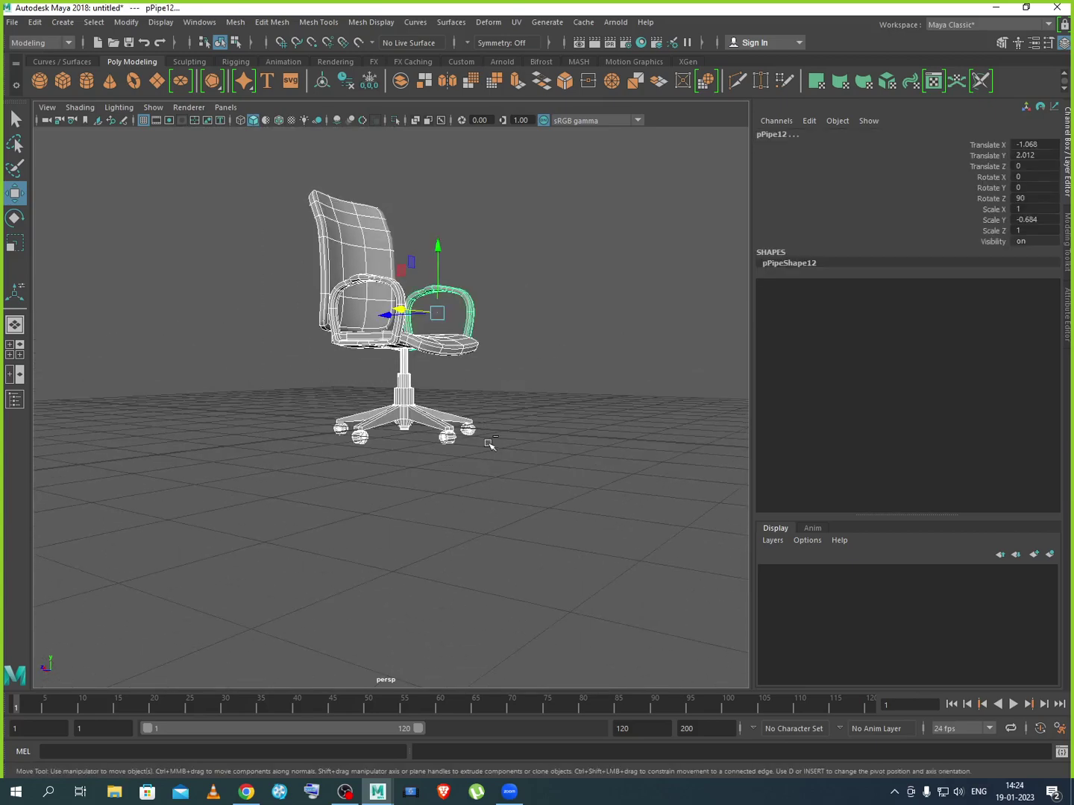
{"action": "key", "text": "ctrl+g"}
Save the scene as a Maya Binary file named Chair_Office in the project's scenes folder
{"action": "left_click", "coordinate": [11, 21]}
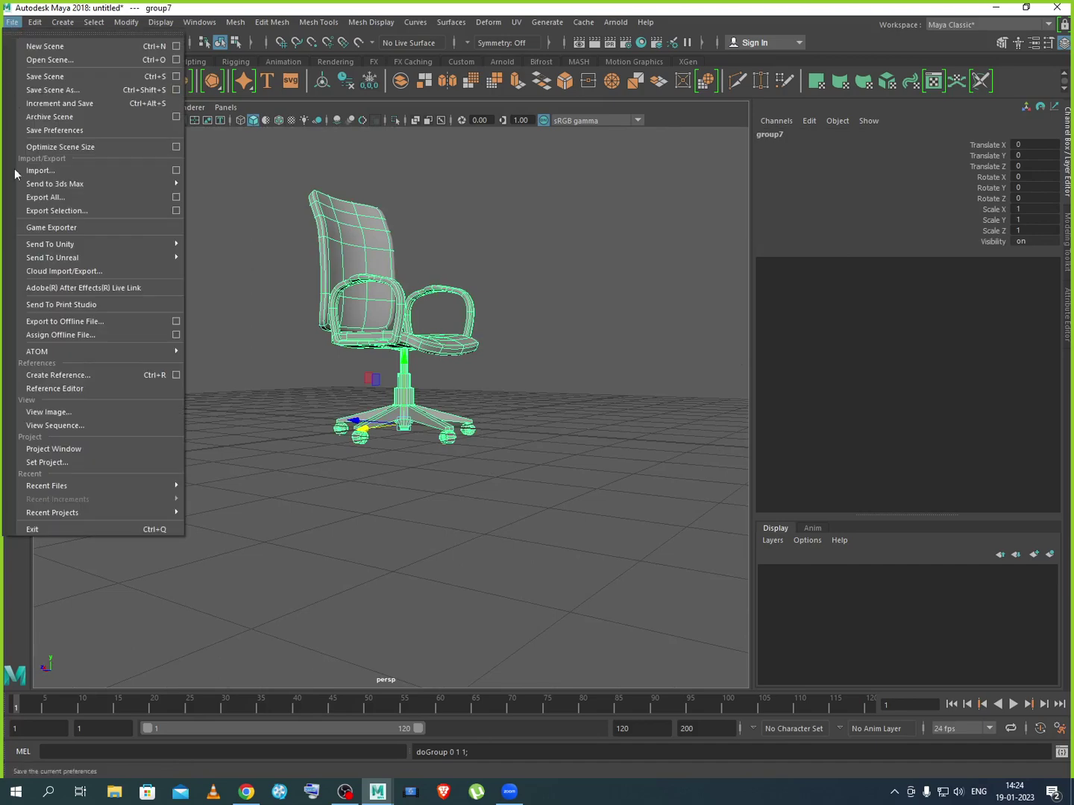
{"action": "left_click", "coordinate": [57, 89]}
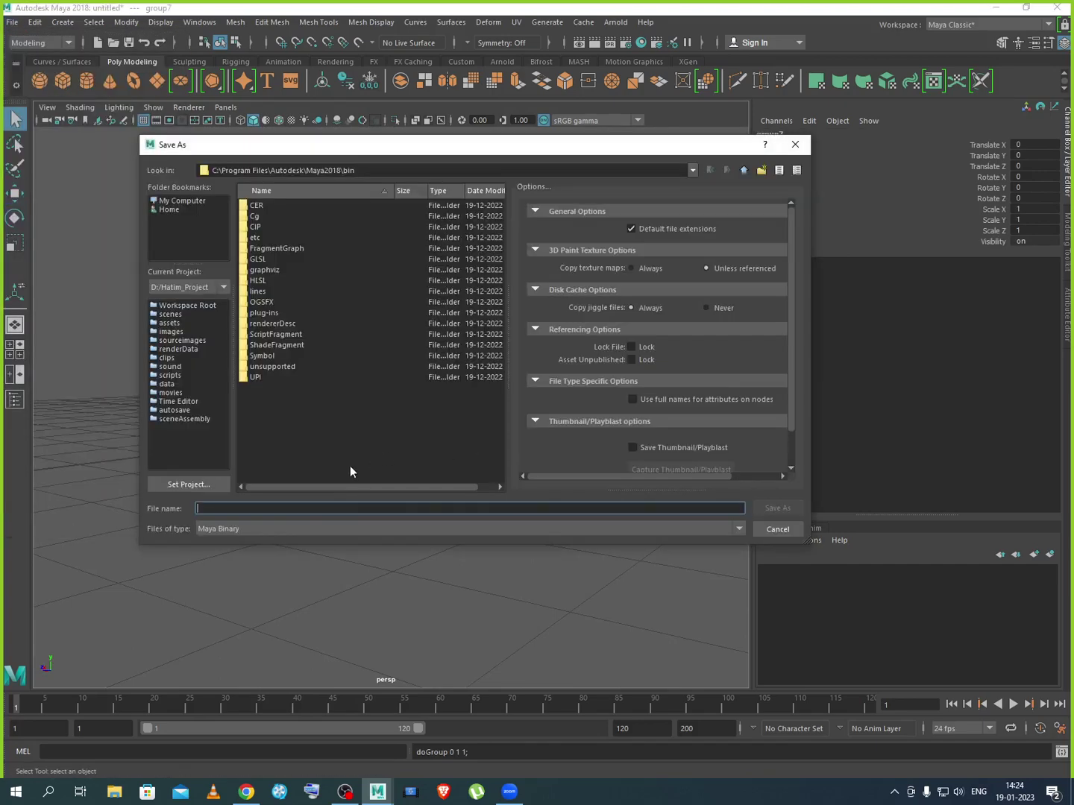
{"action": "left_click", "coordinate": [170, 315]}
{"action": "left_click", "coordinate": [260, 505]}
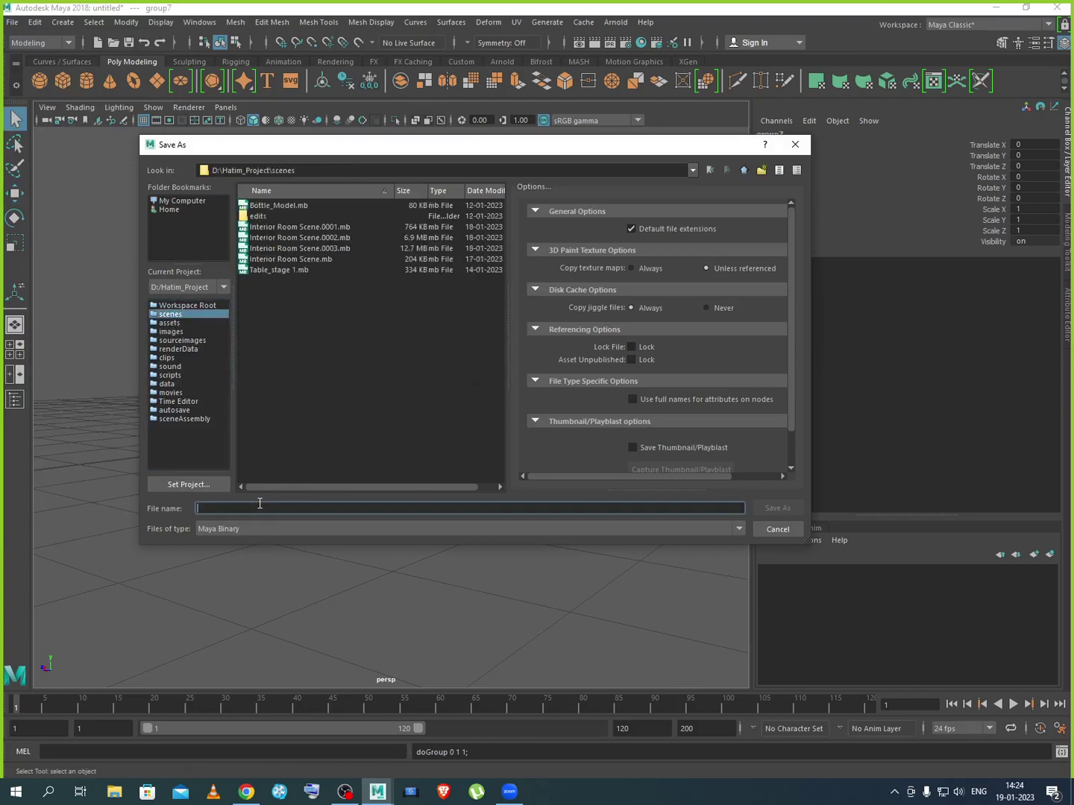
{"action": "type", "text": "Chair_Office"}
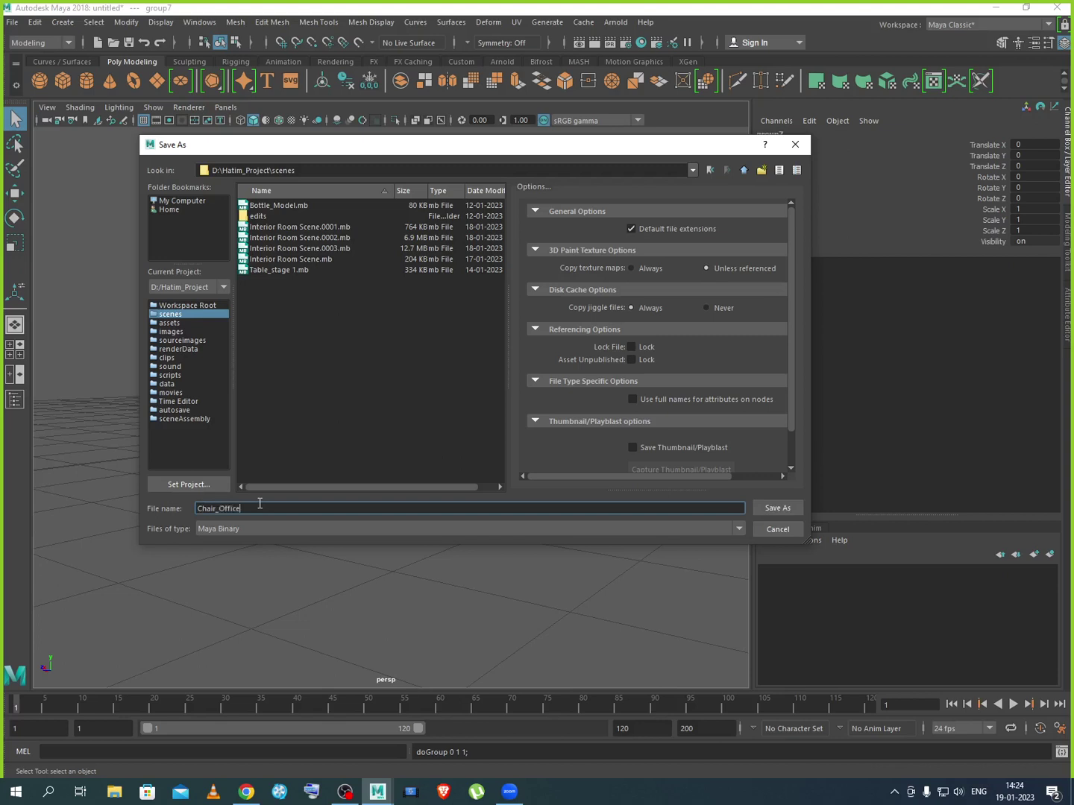
{"action": "left_click", "coordinate": [771, 508]}
{"action": "key", "text": "w"}
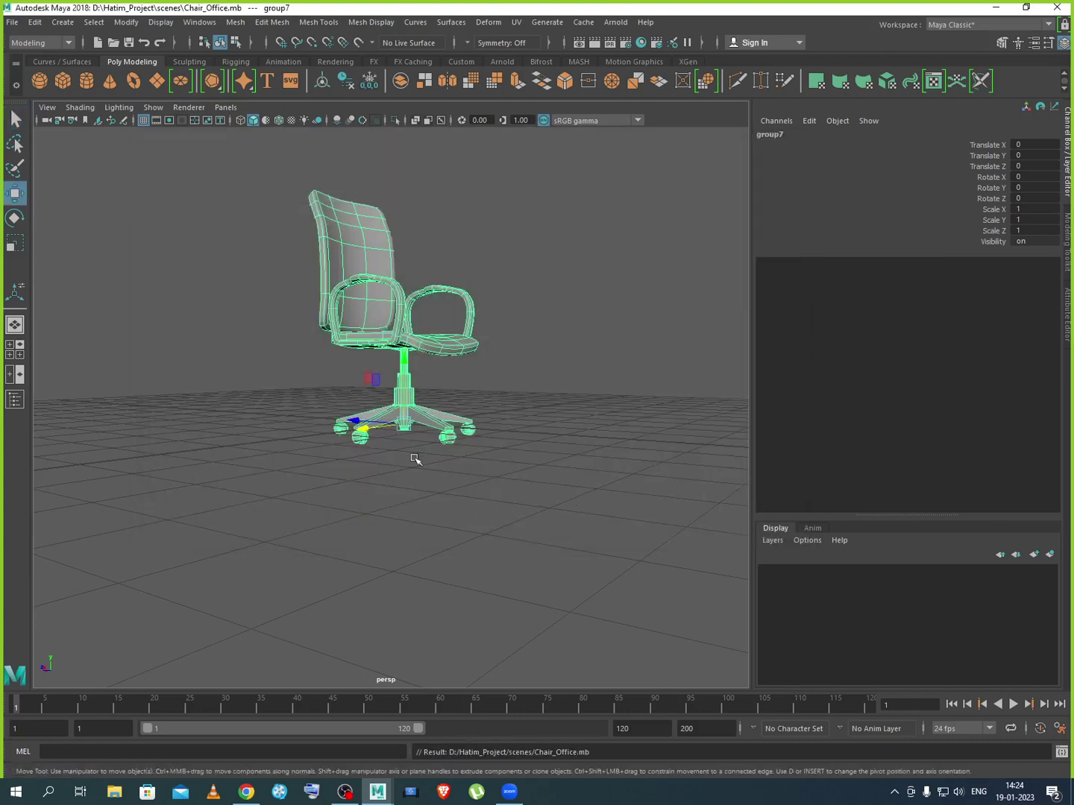
Open the recent scene file Interior Room Scene.0003.mb
{"action": "left_click", "coordinate": [12, 22]}
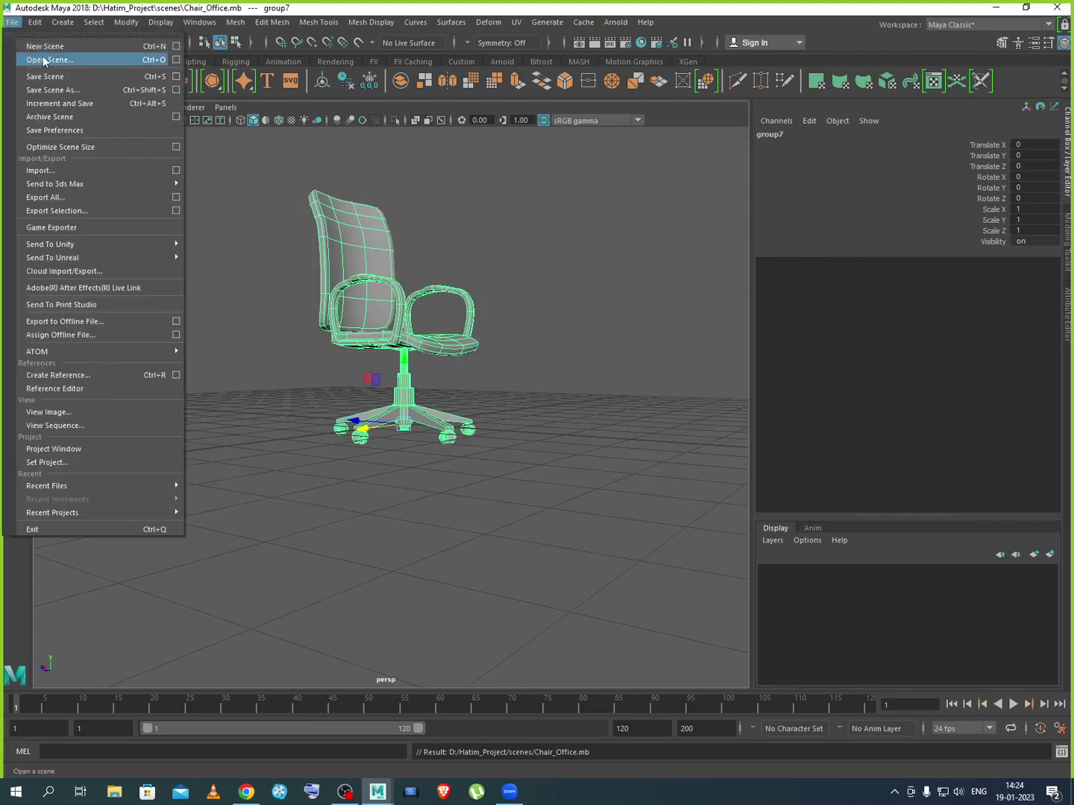
{"action": "mouse_move", "coordinate": [105, 489]}
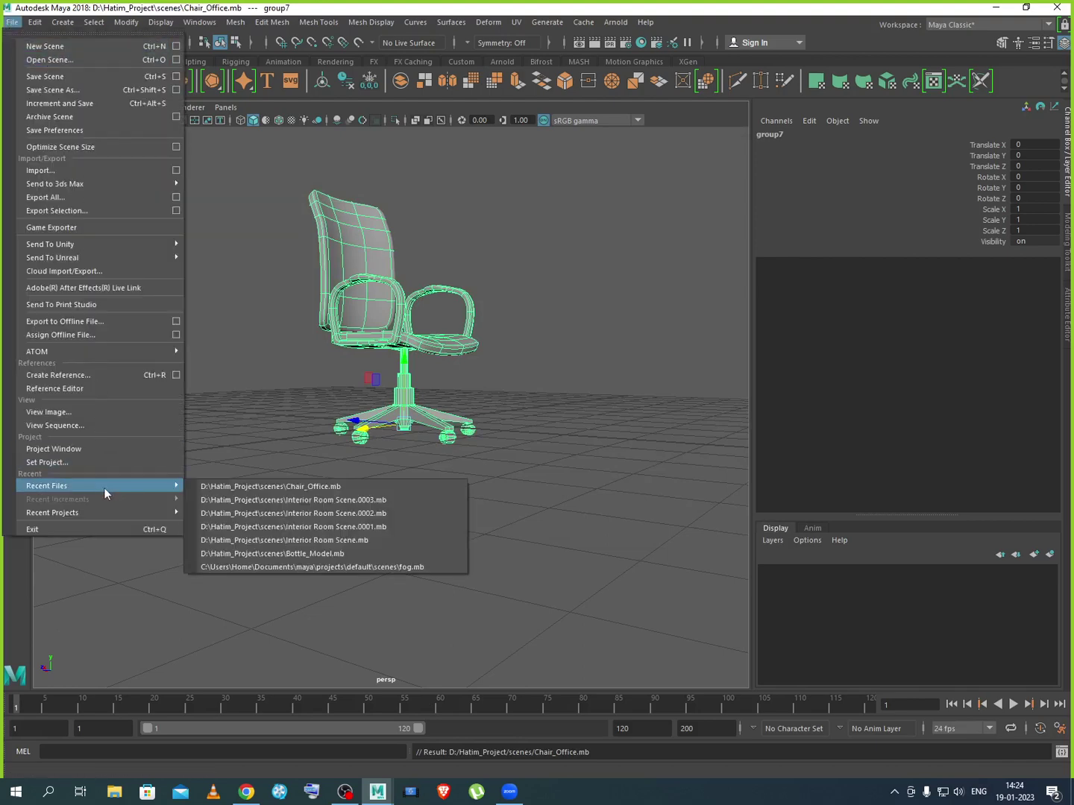
{"action": "left_click", "coordinate": [340, 504]}
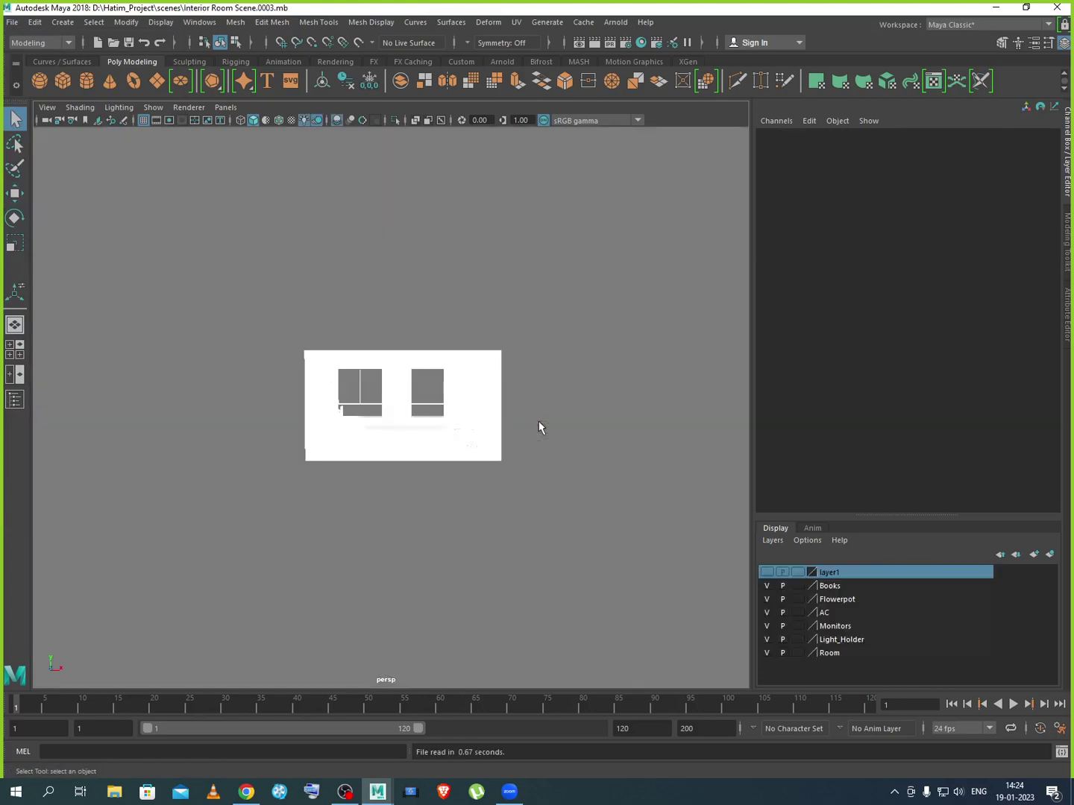
Lower the Arnold sky dome light's exposure to about -1.447 in the interior room scene
{"action": "mouse_move", "coordinate": [446, 489]}
{"action": "left_mouse_down", "text": "alt"}
{"action": "mouse_move", "coordinate": [549, 484]}
{"action": "mouse_move", "coordinate": [440, 503]}
{"action": "mouse_move", "coordinate": [422, 498]}
{"action": "mouse_move", "coordinate": [427, 481]}
{"action": "left_mouse_up", "text": "alt"}
{"action": "scroll", "coordinate": [428, 482], "scroll_direction": "up", "scroll_amount": 2}
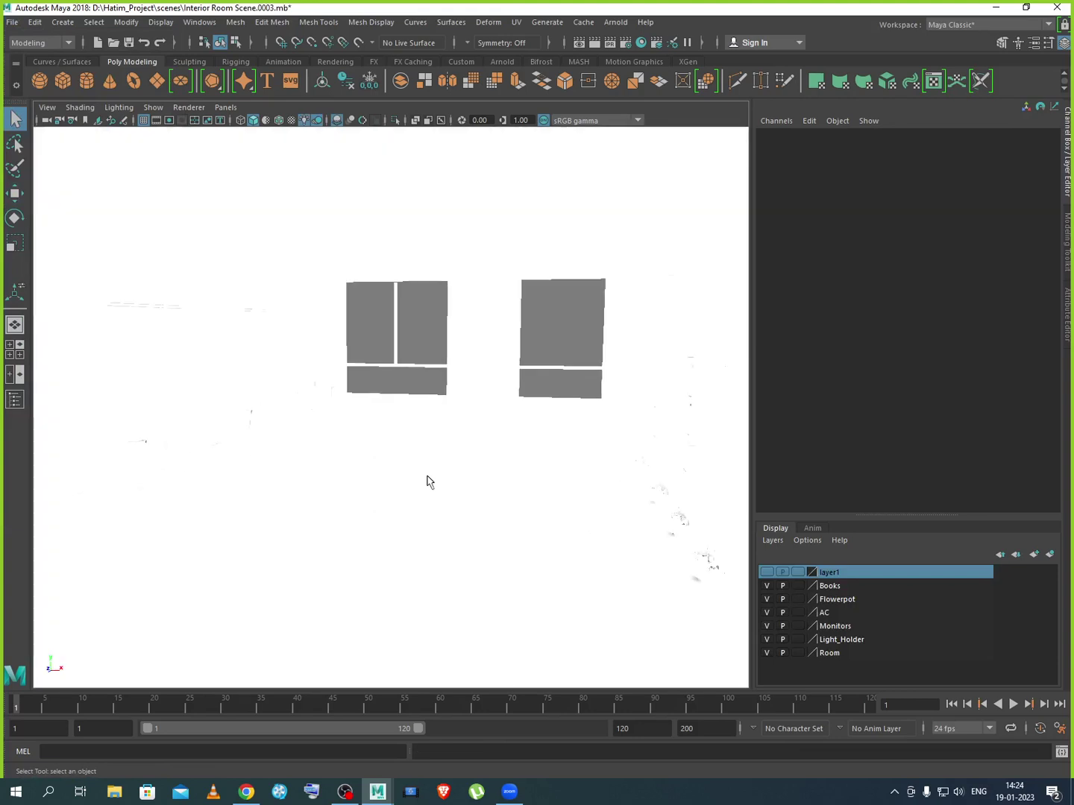
{"action": "scroll", "coordinate": [428, 482], "scroll_direction": "down", "scroll_amount": 2}
{"action": "scroll", "coordinate": [427, 481], "scroll_direction": "up", "scroll_amount": 1}
{"action": "scroll", "coordinate": [427, 482], "scroll_direction": "up", "scroll_amount": 1}
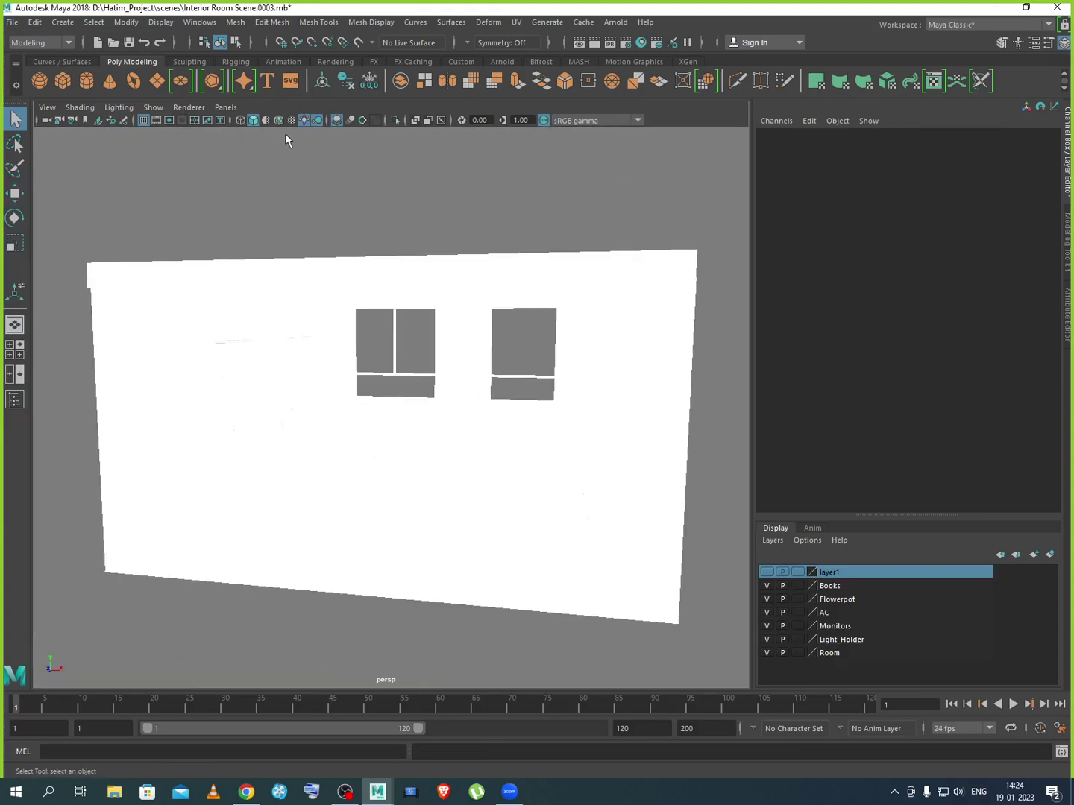
{"action": "left_click", "coordinate": [614, 225]}
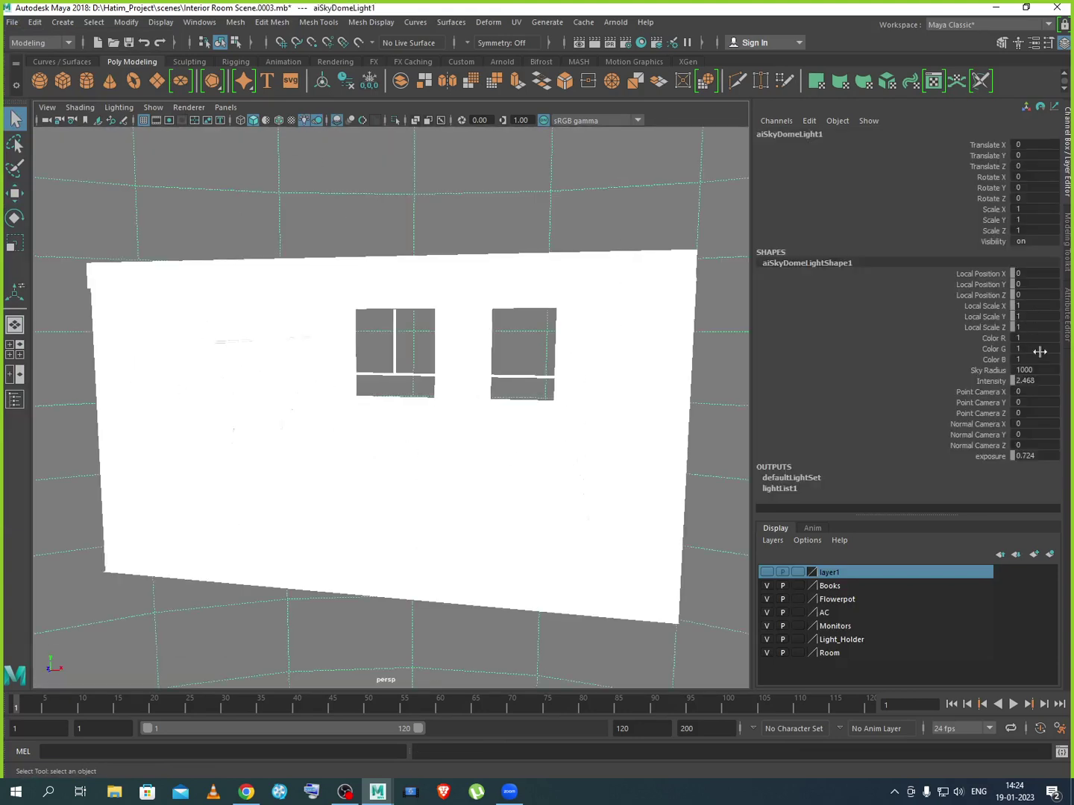
{"action": "left_click", "coordinate": [1066, 312]}
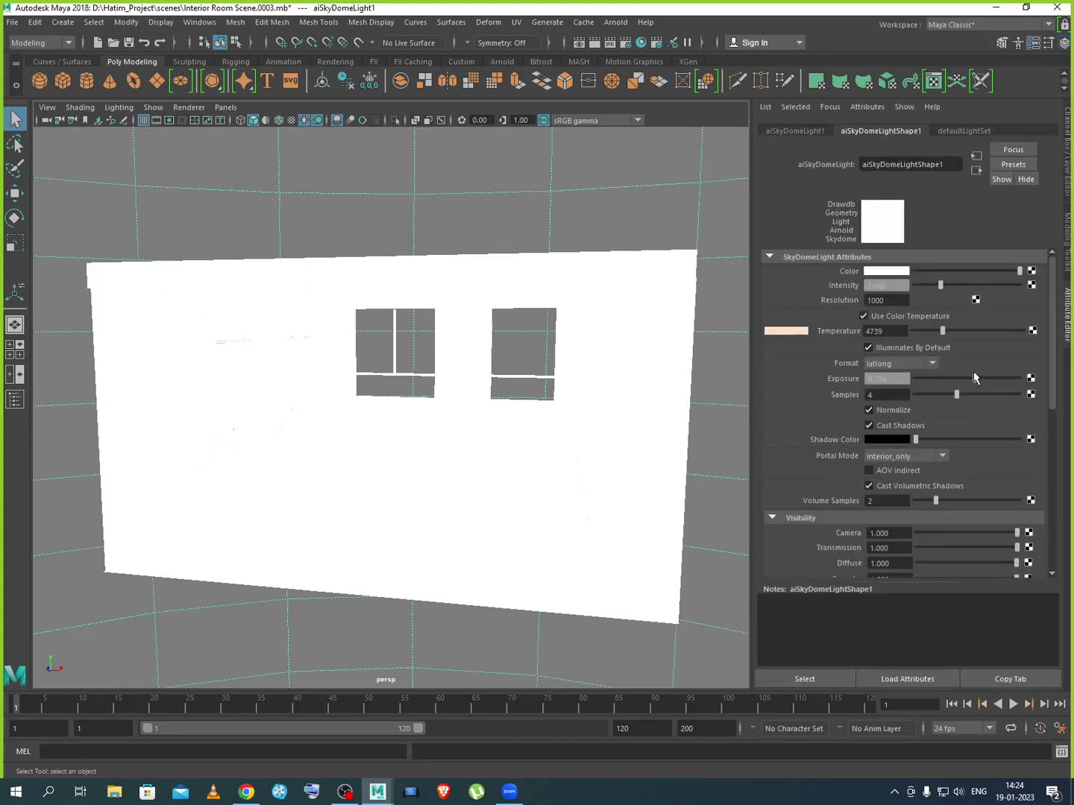
{"action": "left_click_drag", "start_coordinate": [973, 372], "coordinate": [950, 375]}
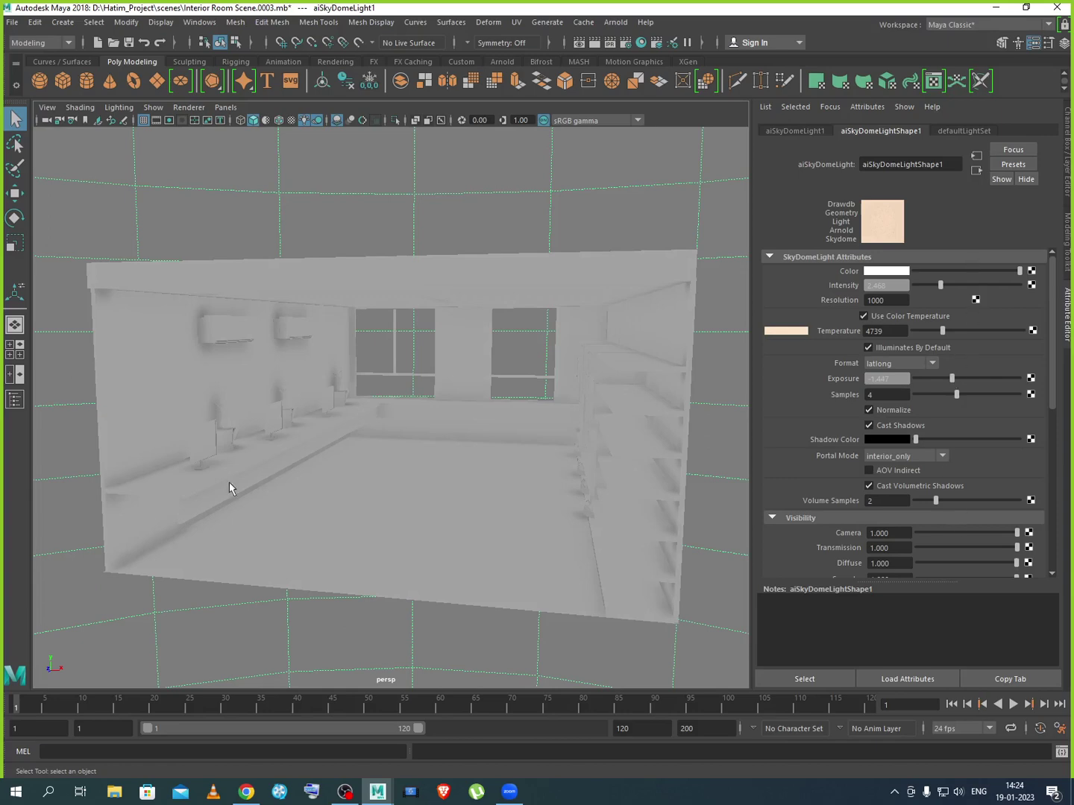
{"action": "scroll", "coordinate": [249, 431], "scroll_direction": "down", "scroll_amount": 15}
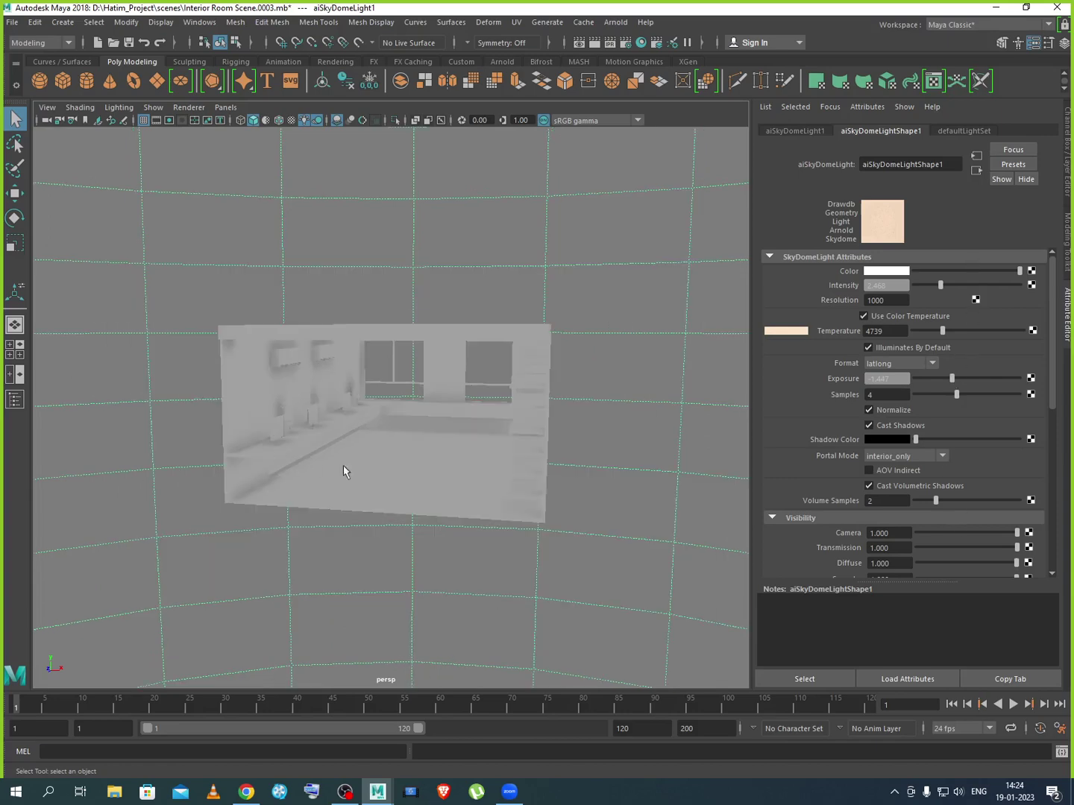
{"action": "scroll", "coordinate": [486, 417], "scroll_direction": "down", "scroll_amount": 3}
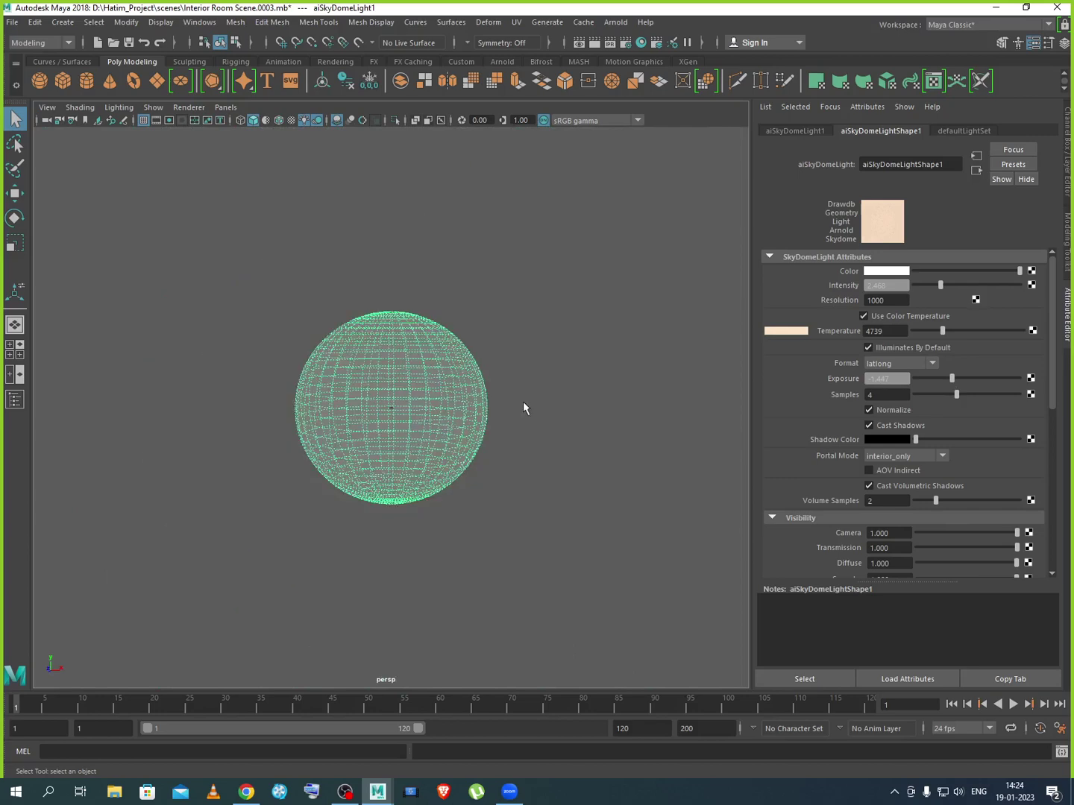
{"action": "left_click", "coordinate": [376, 431]}
{"action": "scroll", "coordinate": [402, 424], "scroll_direction": "up", "scroll_amount": 10}
{"action": "scroll", "coordinate": [403, 423], "scroll_direction": "up", "scroll_amount": 3}
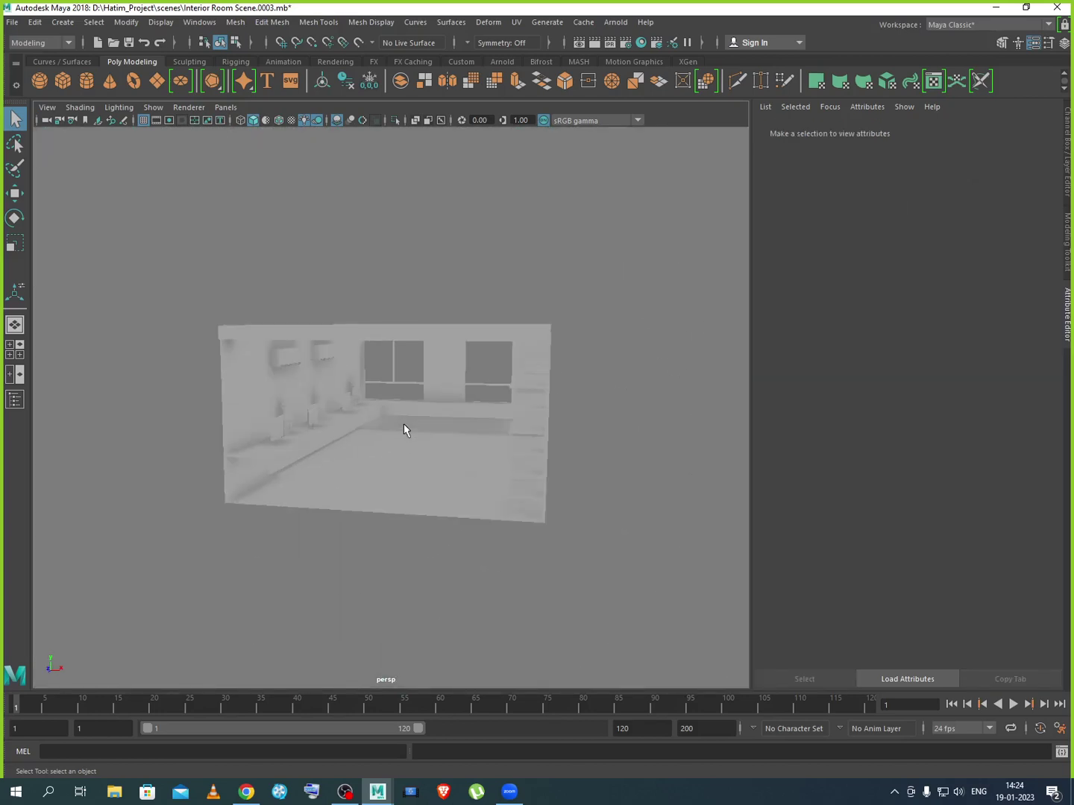
{"action": "left_click", "coordinate": [406, 453]}
{"action": "left_click", "coordinate": [341, 548]}
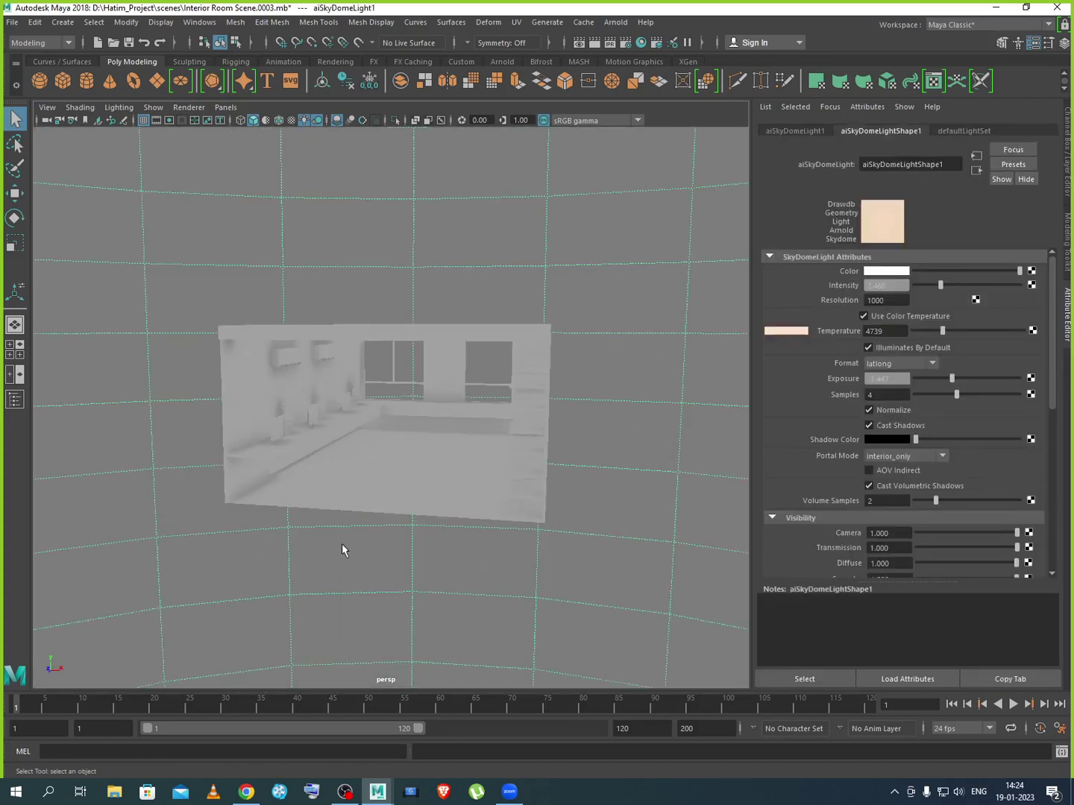
Import Chair_Office.mb from the project's scenes folder into the interior room scene
{"action": "left_click", "coordinate": [12, 22]}
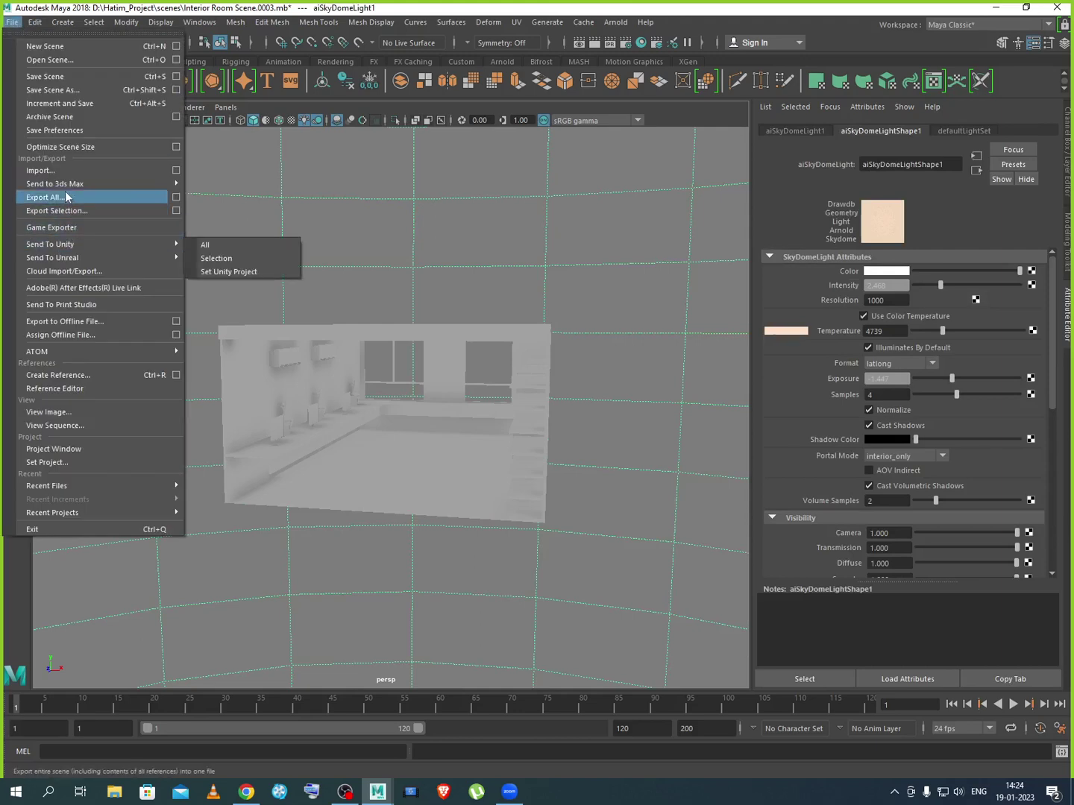
{"action": "left_click", "coordinate": [43, 170]}
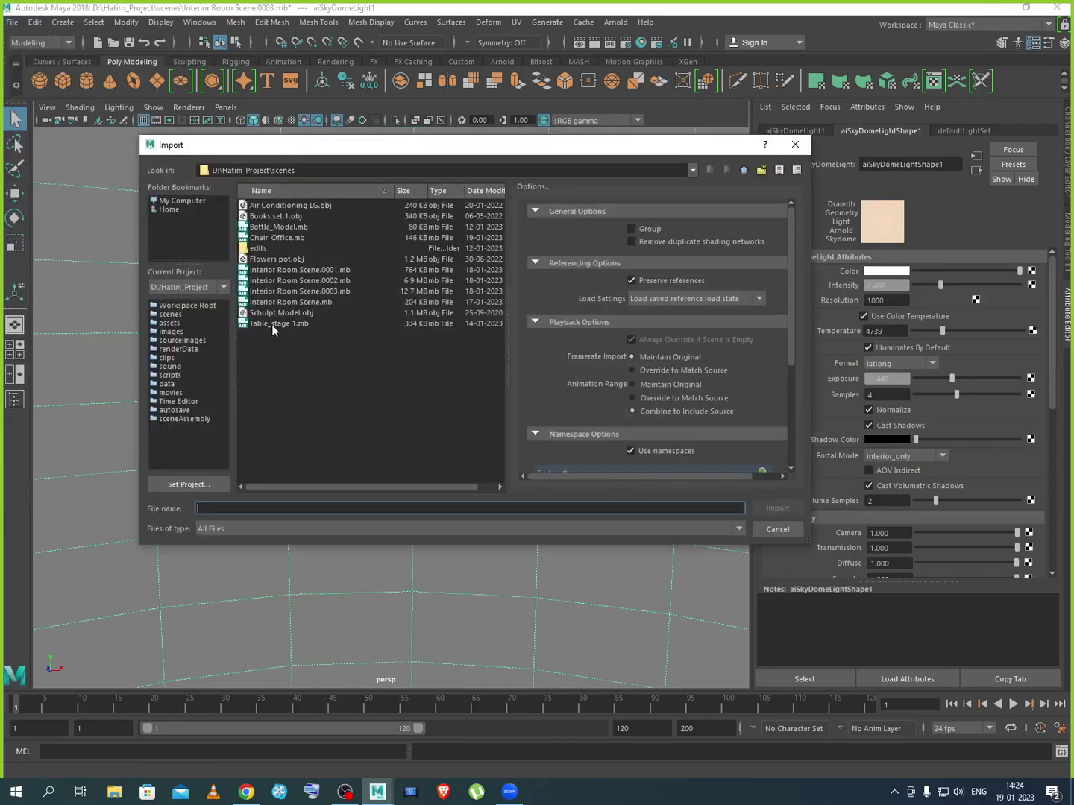
{"action": "left_click", "coordinate": [269, 237]}
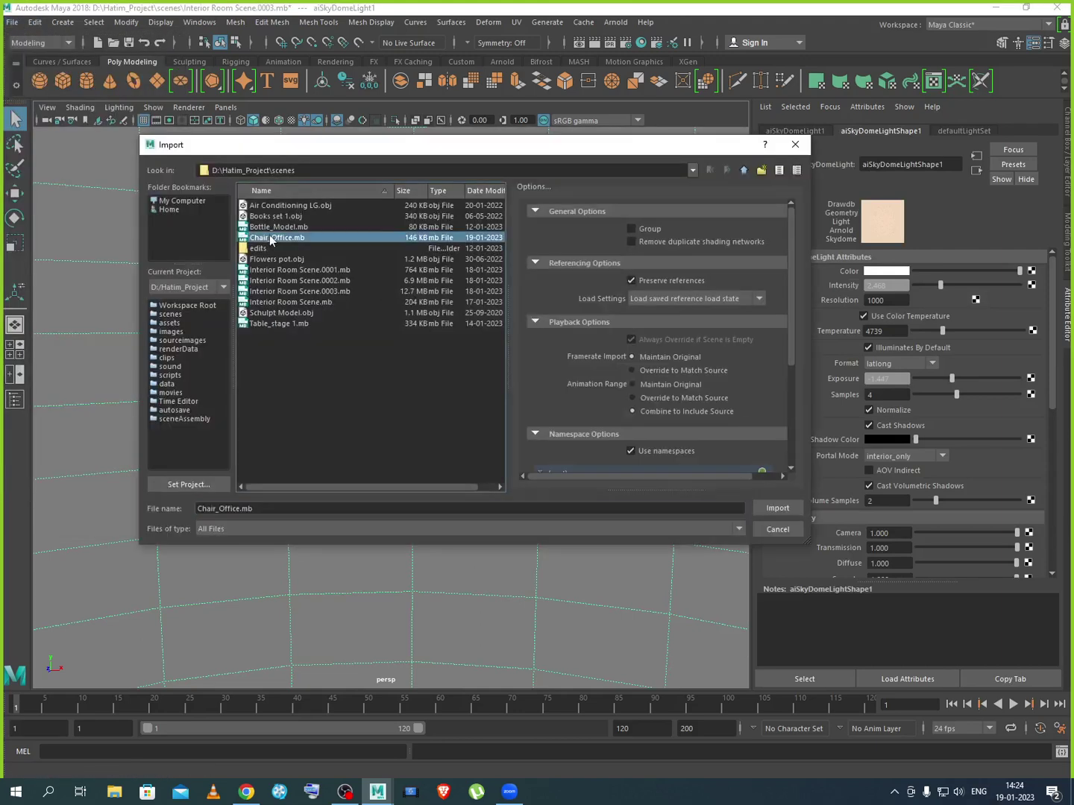
{"action": "left_click", "coordinate": [772, 510]}
Select the whole imported office chair group and raise it to about 1.892 on Y so its base clears the floor
{"action": "scroll", "coordinate": [440, 478], "scroll_direction": "up", "scroll_amount": 5}
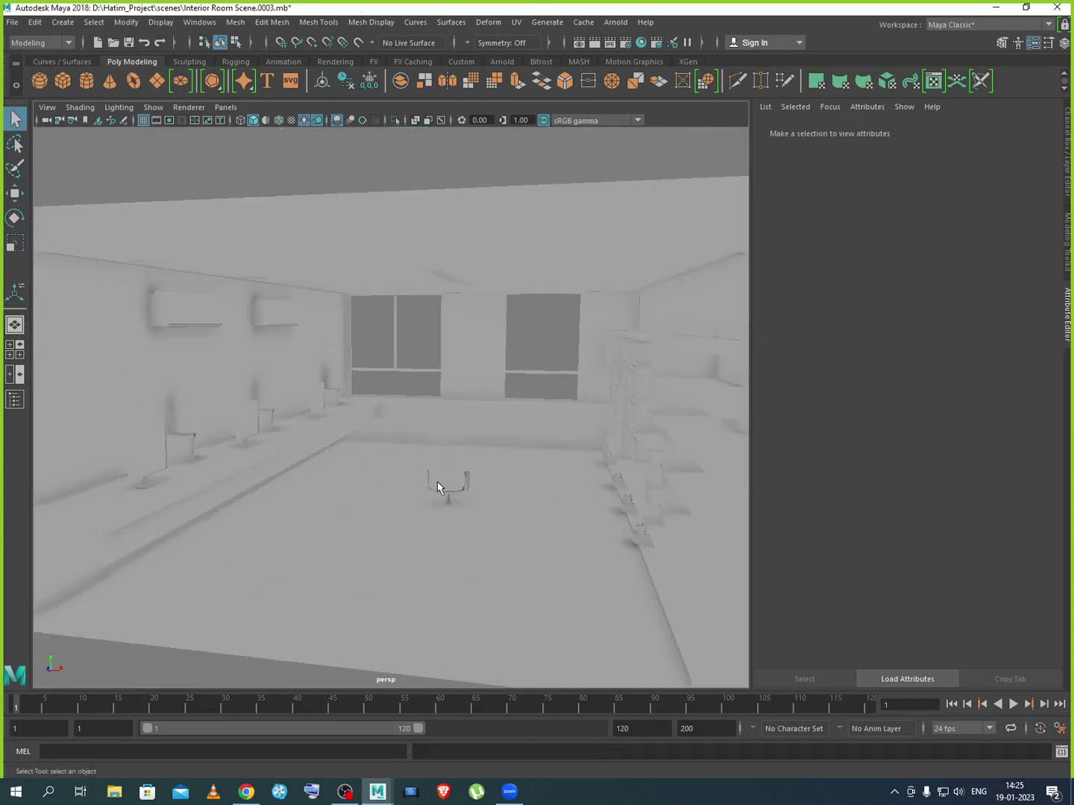
{"action": "scroll", "coordinate": [446, 495], "scroll_direction": "up", "scroll_amount": 2}
{"action": "left_click", "coordinate": [476, 519]}
{"action": "key", "text": "Up"}
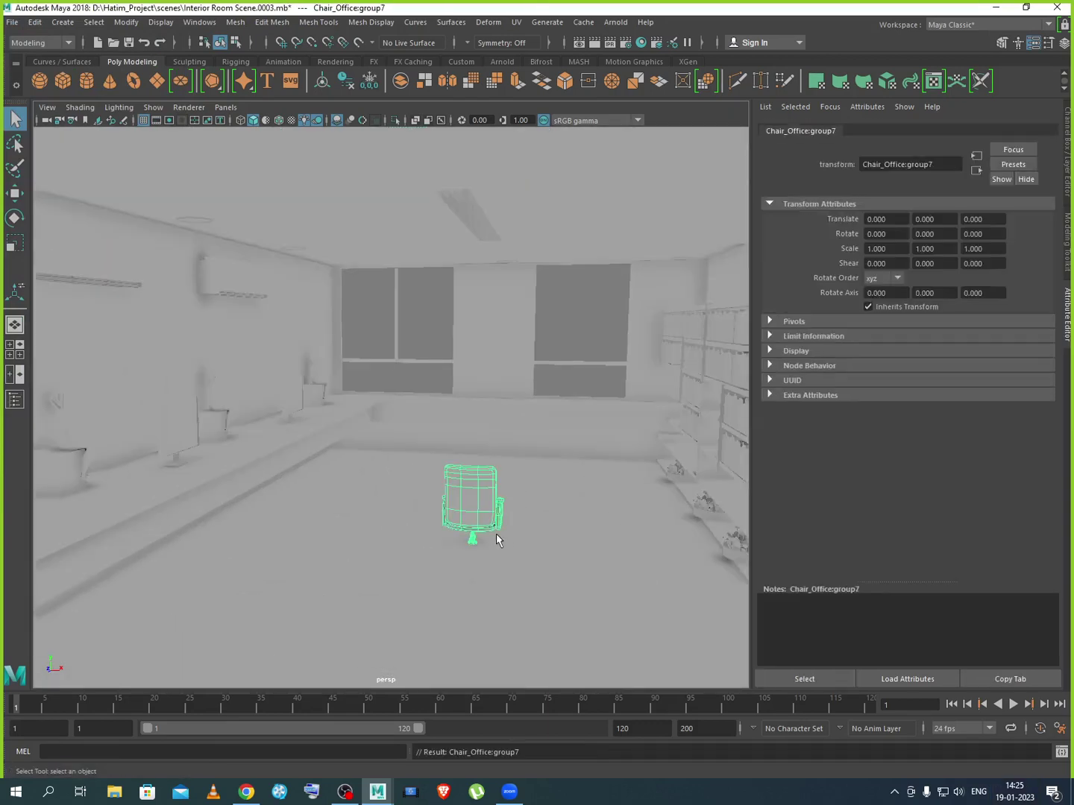
{"action": "key", "text": "w"}
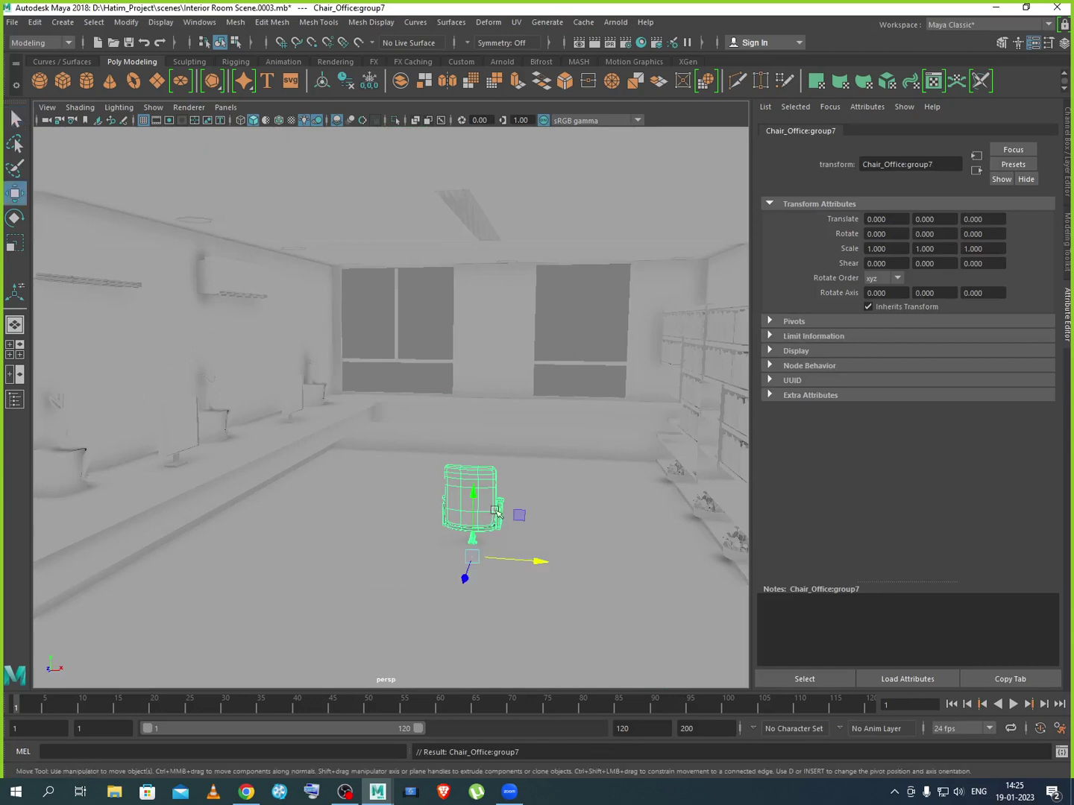
{"action": "mouse_move", "coordinate": [470, 493]}
{"action": "middle_mouse_down"}
{"action": "mouse_move", "coordinate": [466, 451]}
{"action": "mouse_move", "coordinate": [459, 471]}
{"action": "middle_mouse_up"}
{"action": "left_click_drag", "start_coordinate": [460, 471], "coordinate": [462, 532], "text": "alt"}
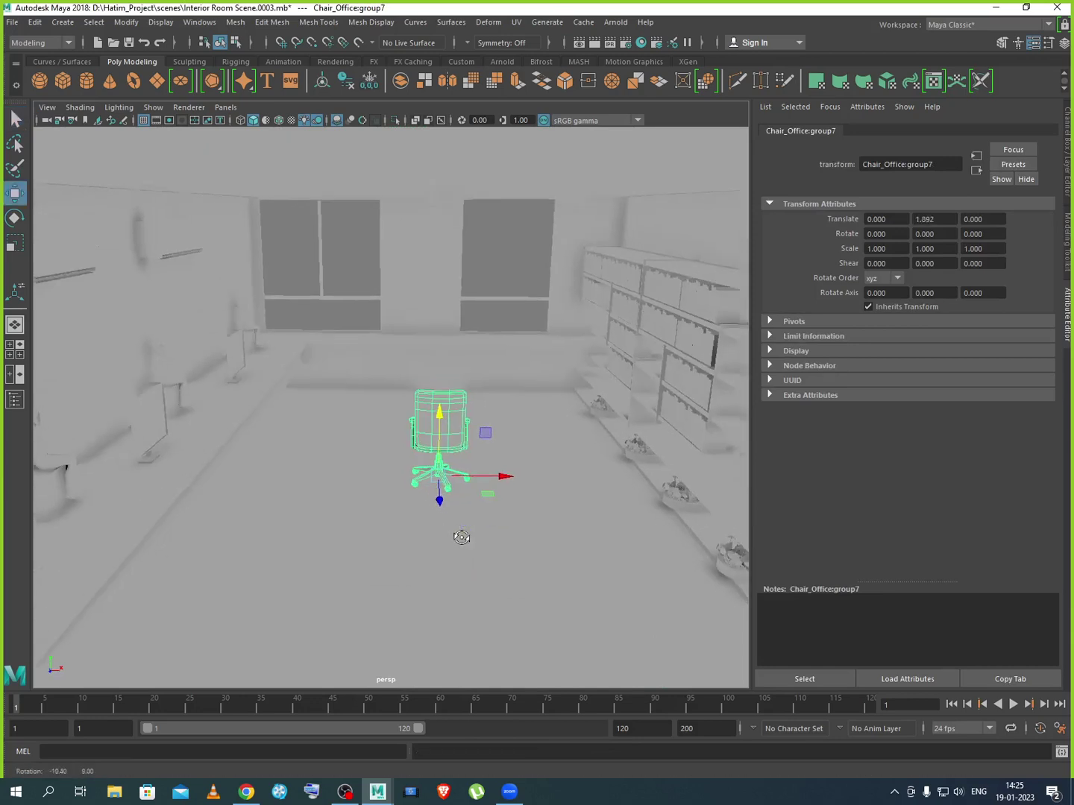
Rotate the office chair group to exactly 90 degrees around Y so it faces the long desk
{"action": "key", "text": "e"}
{"action": "left_click_drag", "start_coordinate": [440, 459], "coordinate": [516, 504], "text": "alt"}
{"action": "left_click", "coordinate": [949, 236]}
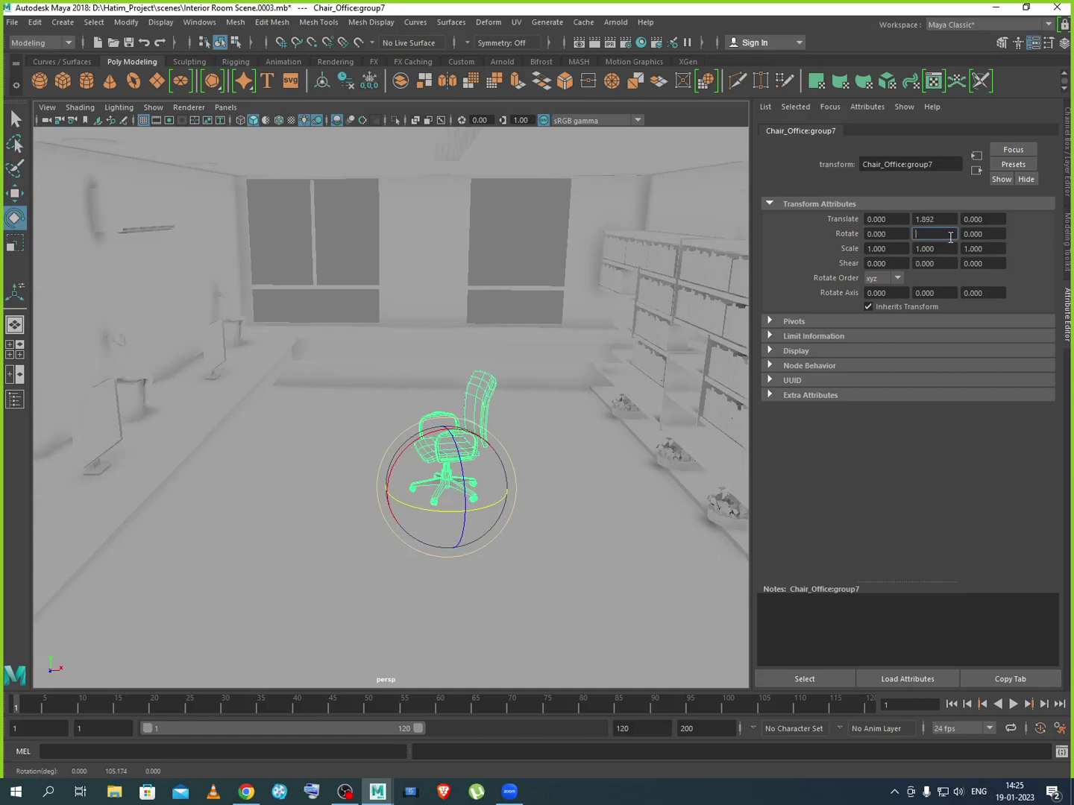
{"action": "type", "text": "90"}
{"action": "key", "text": "Return"}
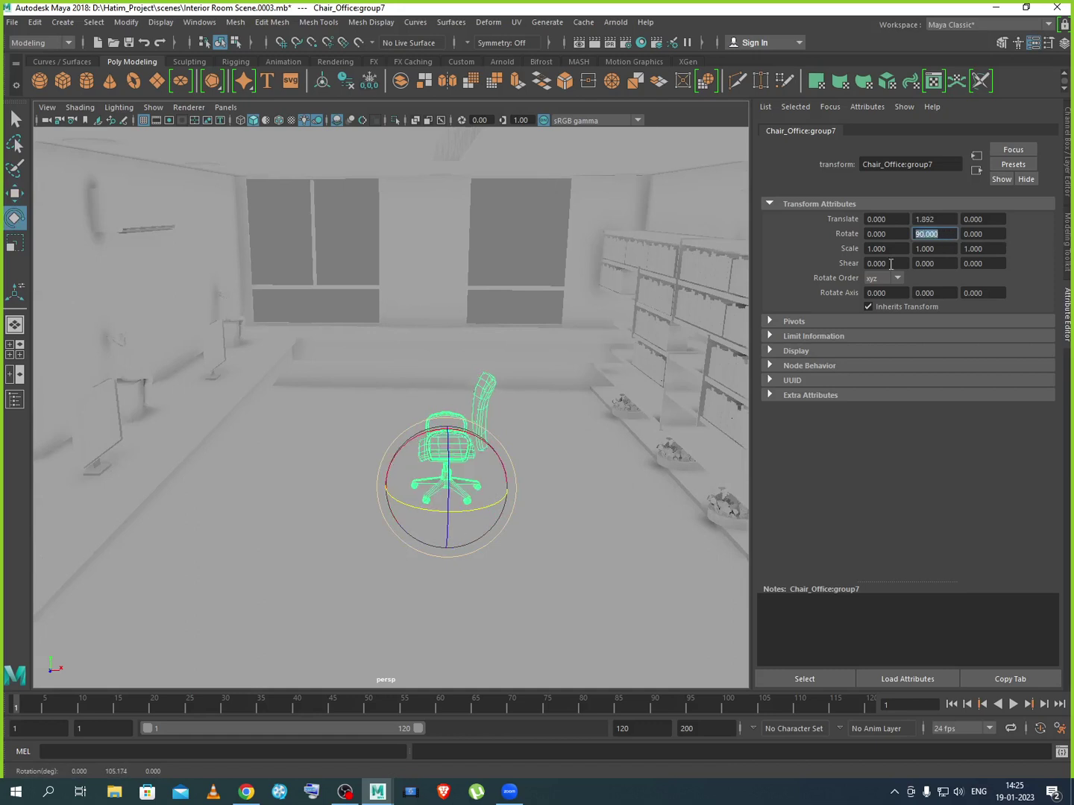
Reselect the full chair group and move it along X to about -7.29, next to the long desk
{"action": "left_click", "coordinate": [488, 405]}
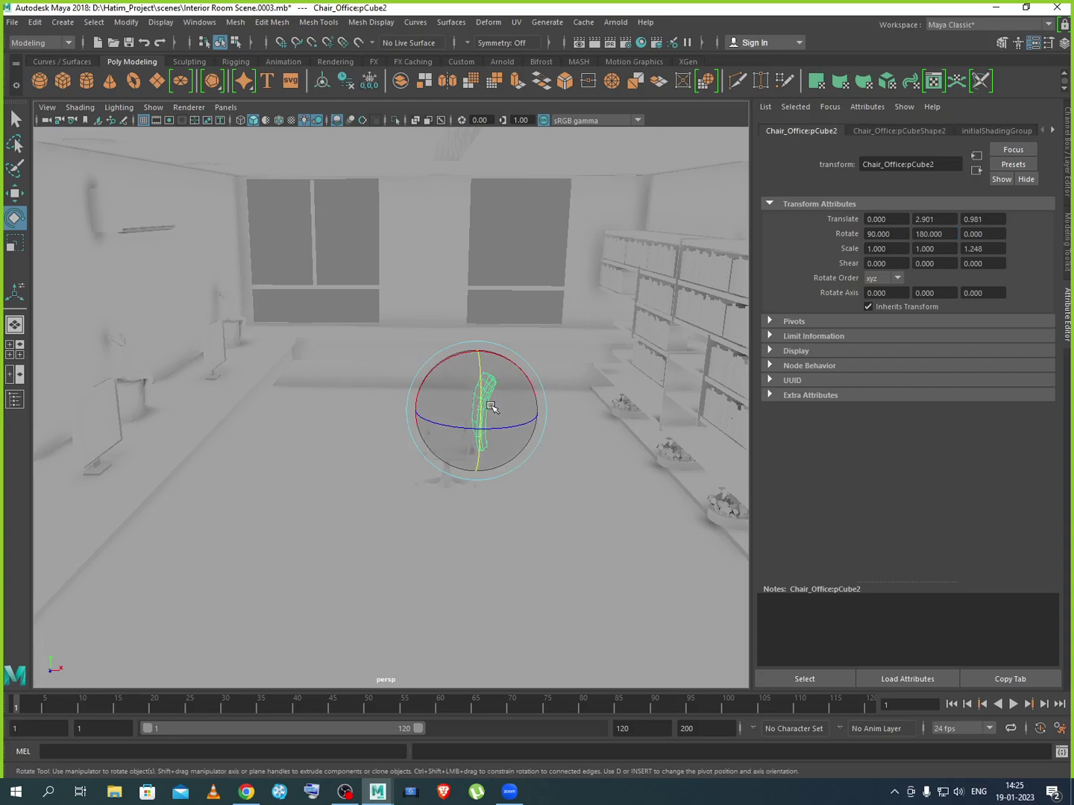
{"action": "key", "text": "Up"}
{"action": "key", "text": "w"}
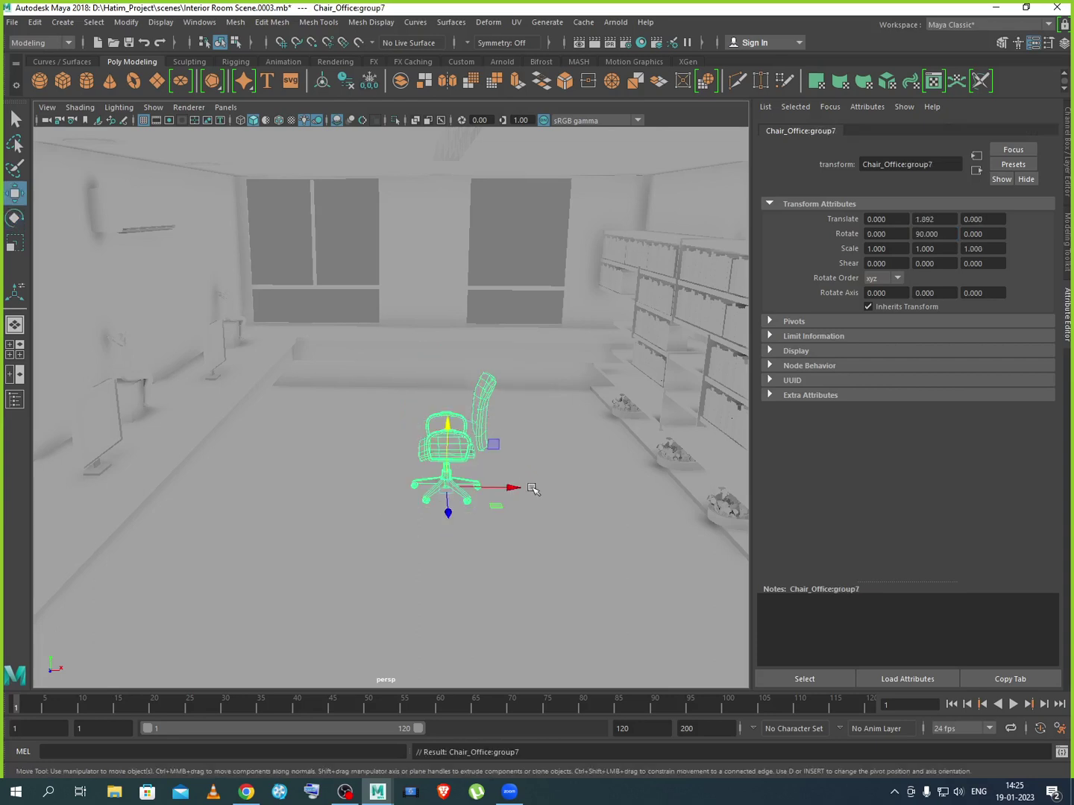
{"action": "left_click_drag", "start_coordinate": [532, 488], "coordinate": [316, 485]}
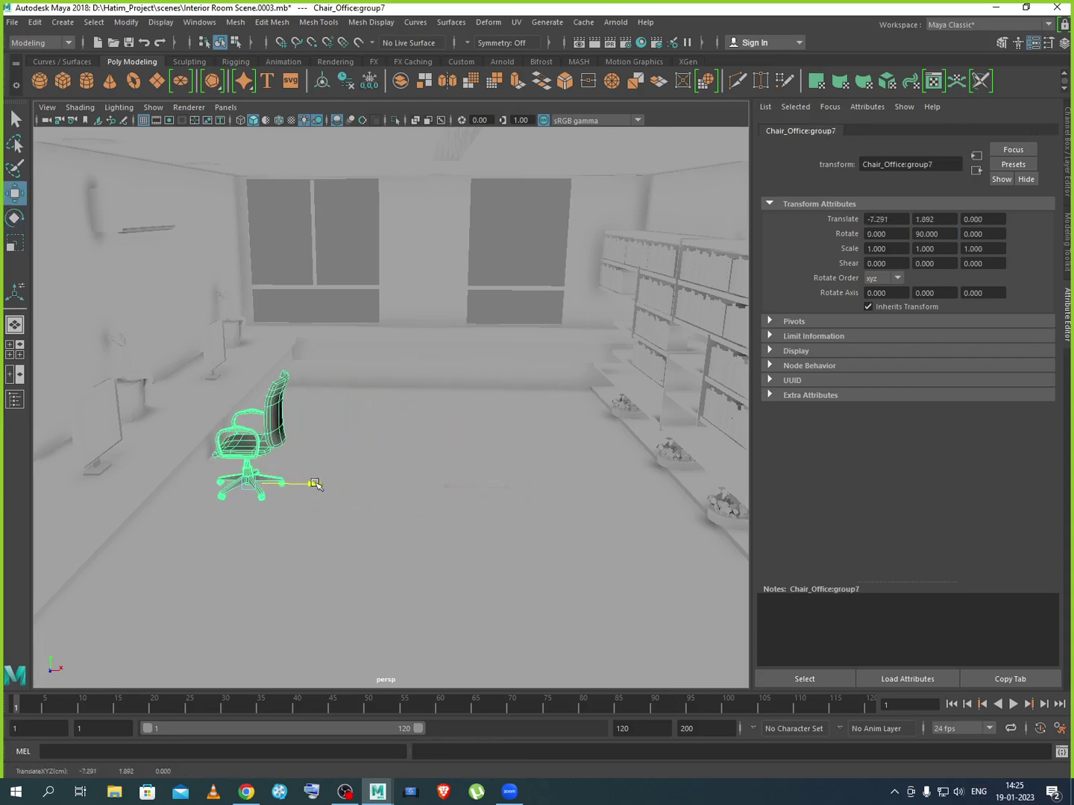
Scale the office chair up uniformly to about 1.636 and lower it to about 1.099 on Y
{"action": "mouse_move", "coordinate": [353, 436]}
{"action": "left_mouse_down", "text": "alt"}
{"action": "mouse_move", "coordinate": [333, 399]}
{"action": "mouse_move", "coordinate": [335, 427]}
{"action": "mouse_move", "coordinate": [353, 418]}
{"action": "left_mouse_up", "text": "alt"}
{"action": "key", "text": "r"}
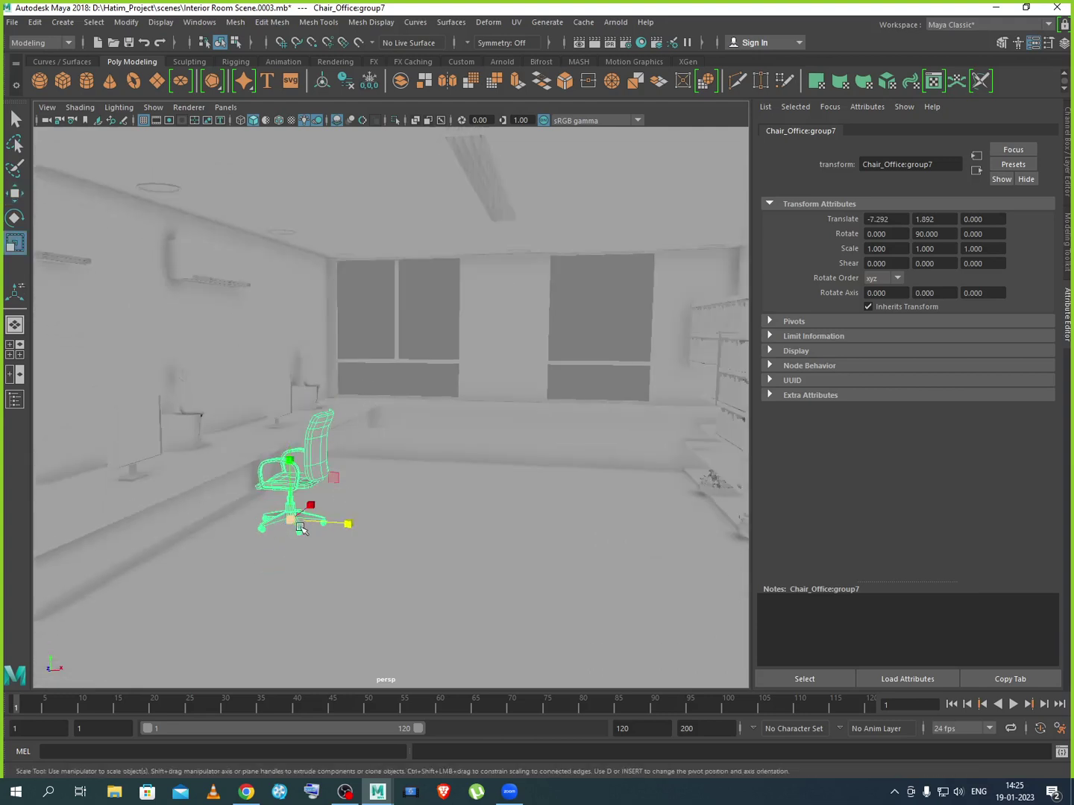
{"action": "left_click_drag", "start_coordinate": [293, 521], "coordinate": [372, 474]}
{"action": "key", "text": "w"}
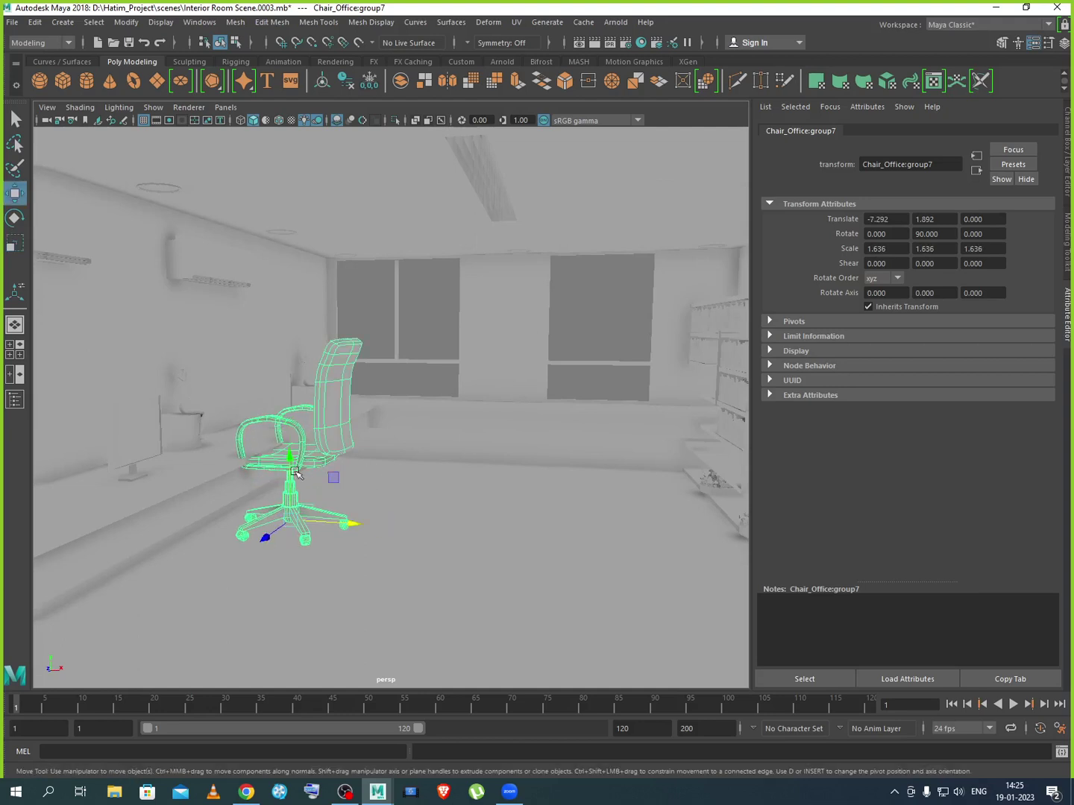
{"action": "left_click_drag", "start_coordinate": [293, 458], "coordinate": [306, 483]}
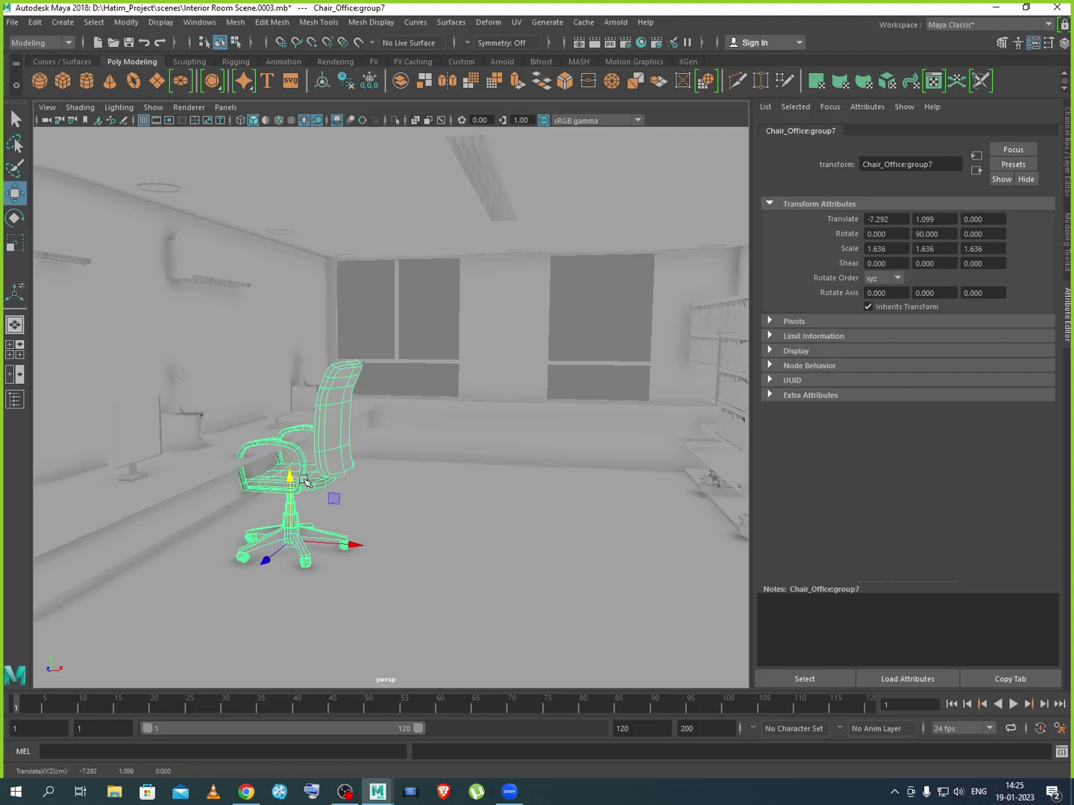
Reduce the chair's uniform scale to about 1.481 and reposition it at about -7.187 on X and 0.974 on Y
{"action": "left_click_drag", "start_coordinate": [338, 544], "coordinate": [298, 557]}
{"action": "key", "text": "r"}
{"action": "key", "text": "w"}
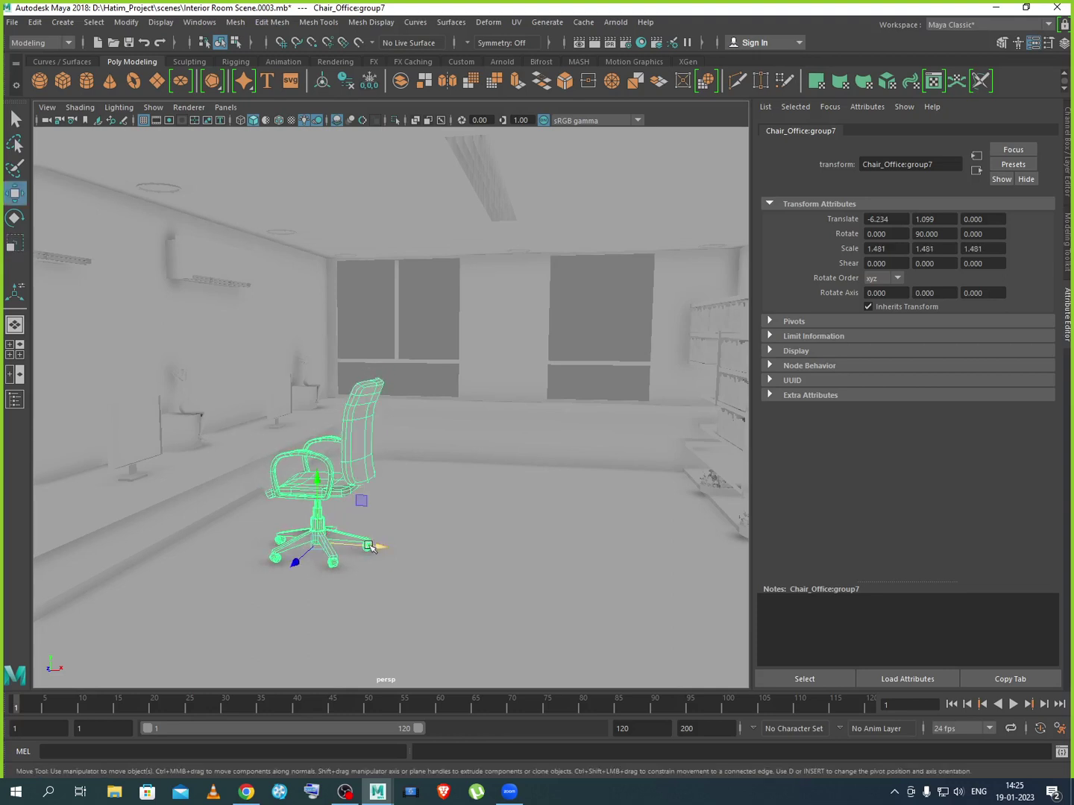
{"action": "left_click_drag", "start_coordinate": [370, 548], "coordinate": [345, 547]}
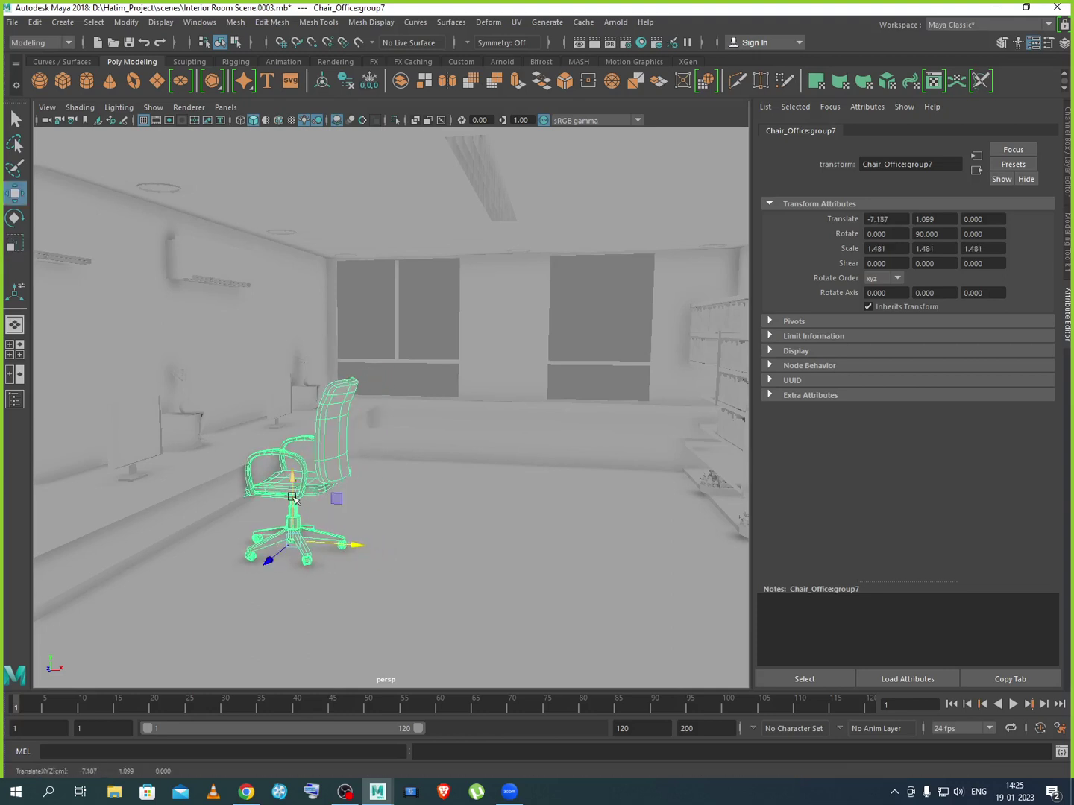
{"action": "left_click_drag", "start_coordinate": [293, 500], "coordinate": [294, 498]}
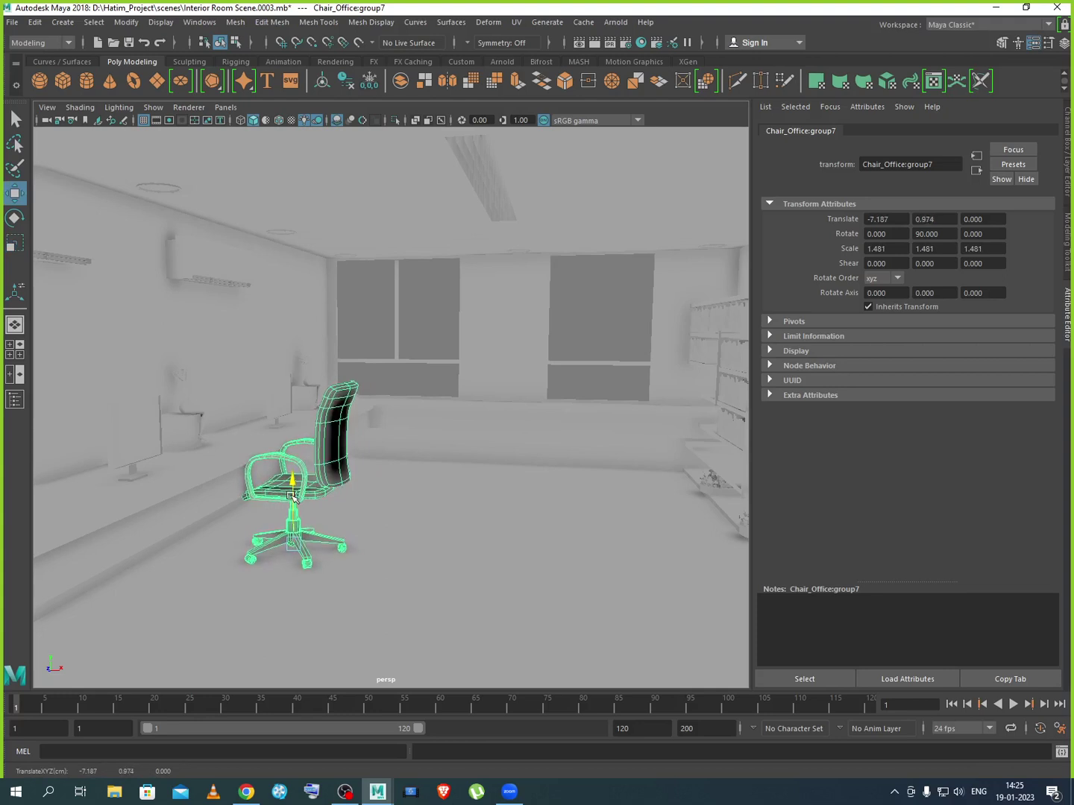
In the top view, move the office chair group along Z to about -12.282, at the far end of the desk
{"action": "left_click", "coordinate": [407, 383]}
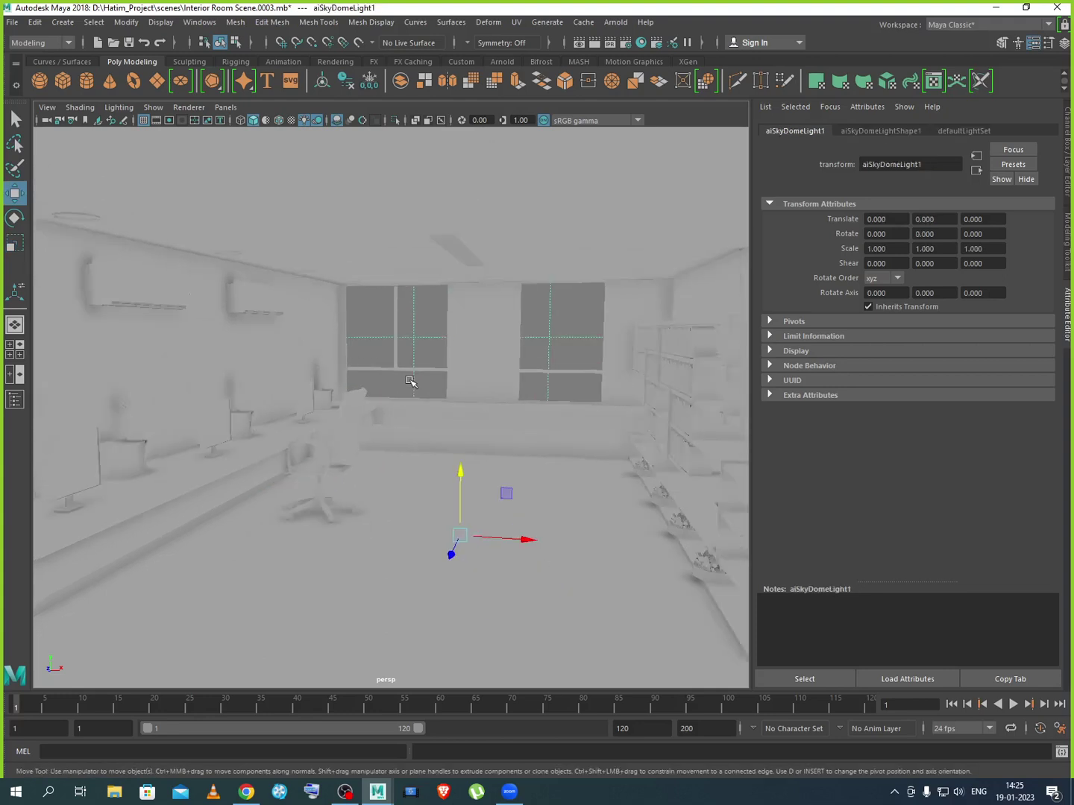
{"action": "left_click", "coordinate": [353, 468]}
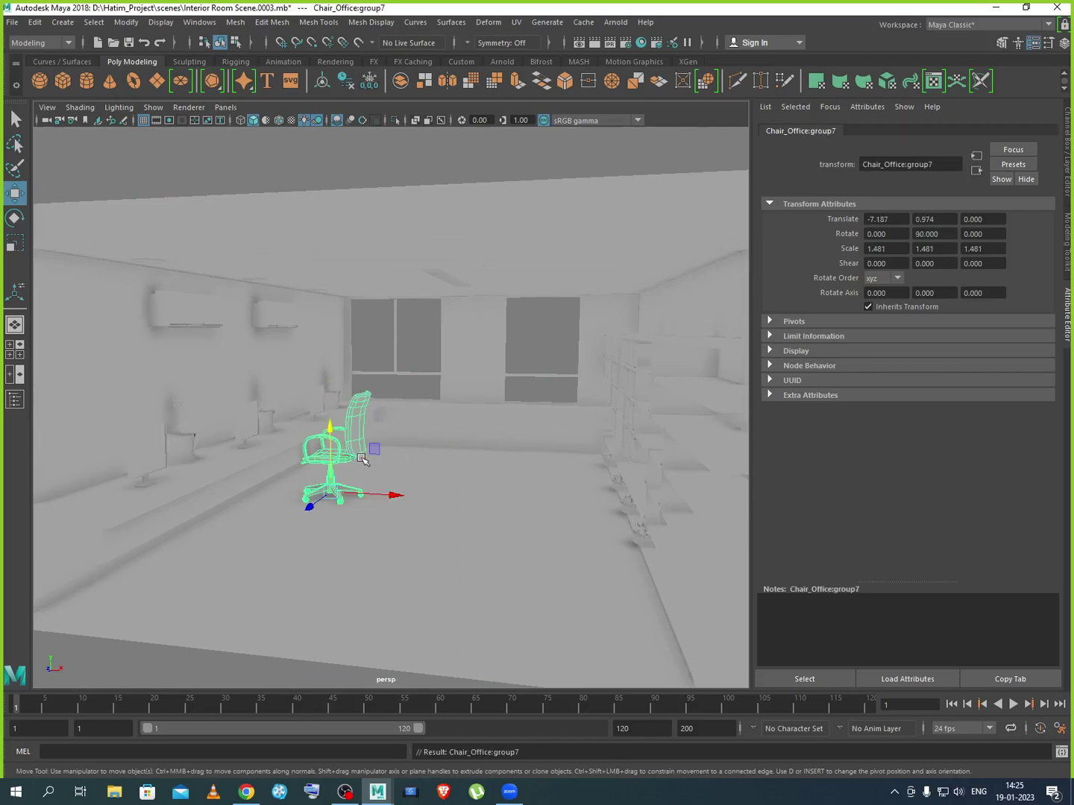
{"action": "scroll", "coordinate": [351, 470], "scroll_direction": "up", "scroll_amount": 5}
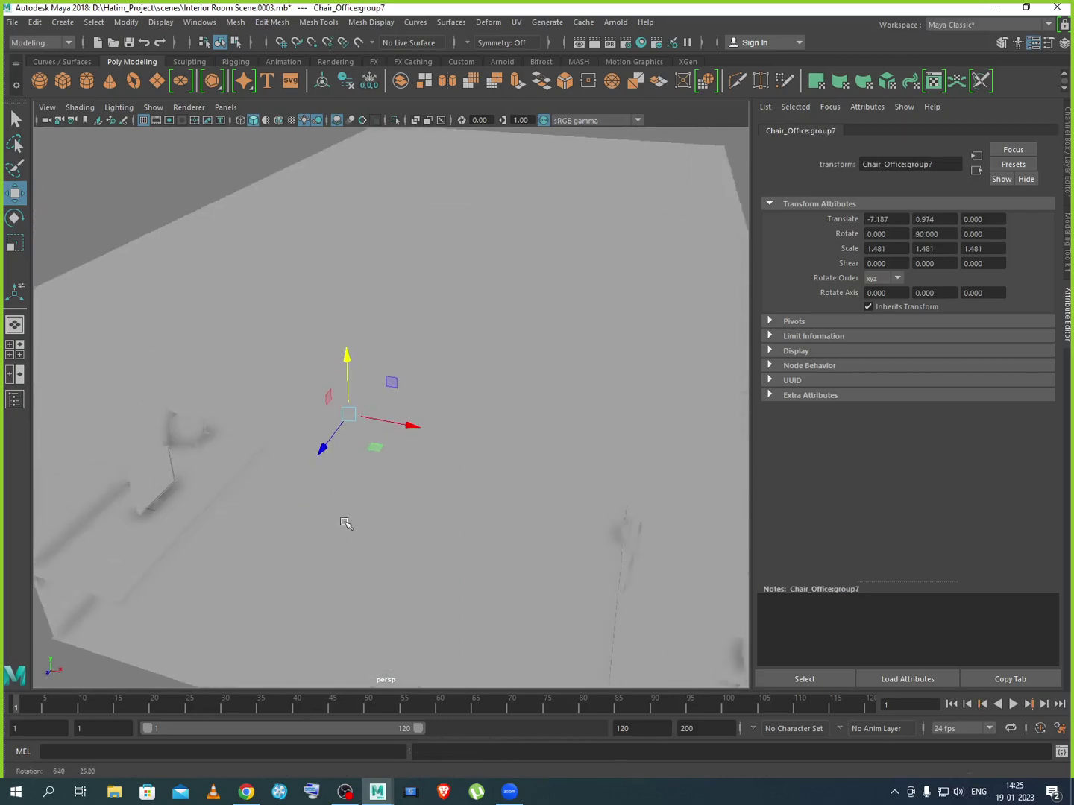
{"action": "key", "text": "space"}
{"action": "key", "text": "space"}
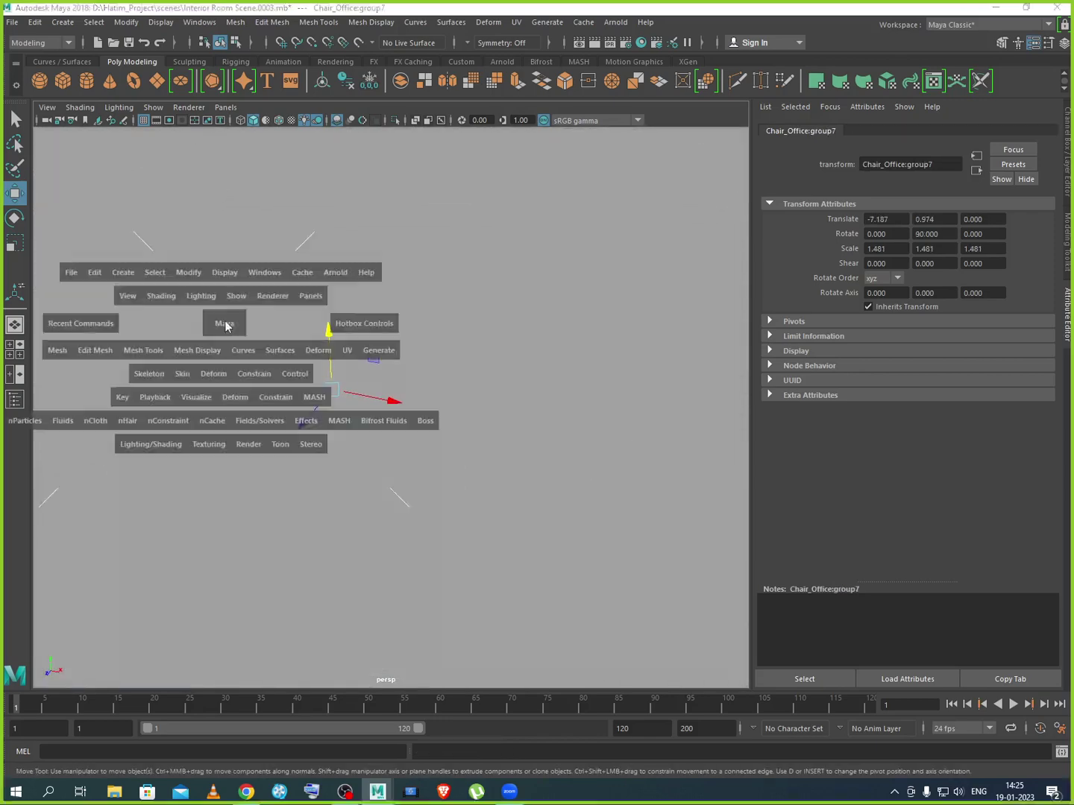
{"action": "key", "text": "space"}
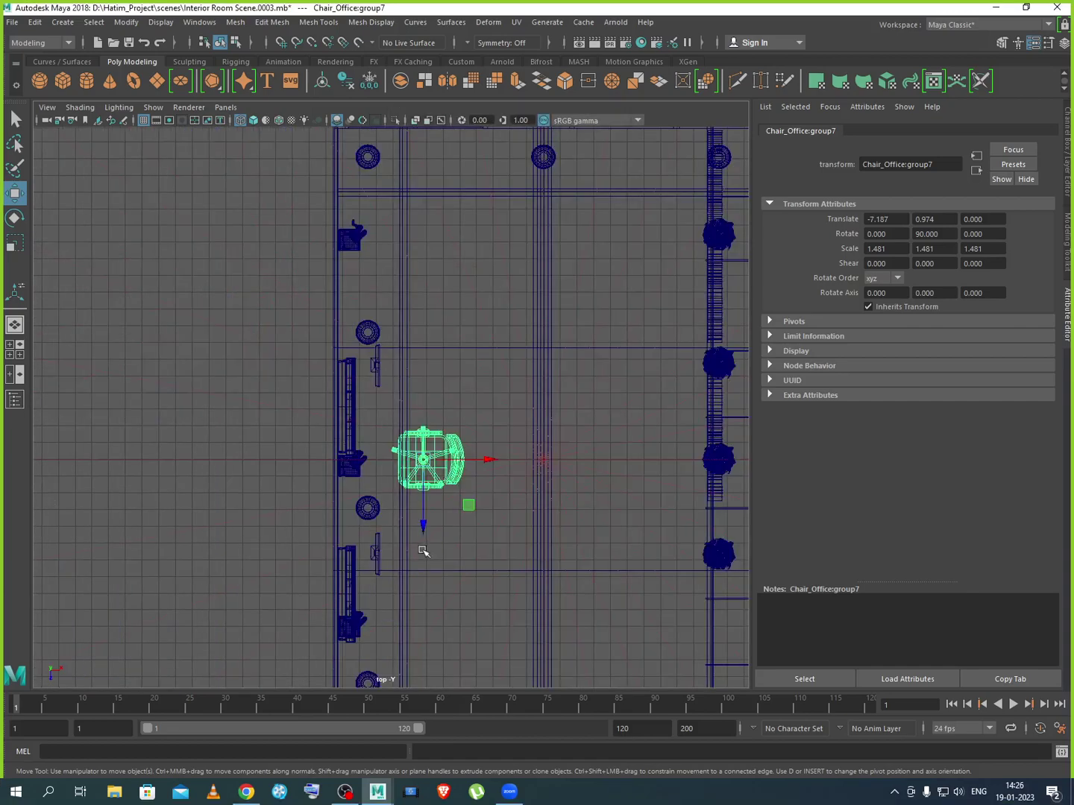
{"action": "left_click_drag", "start_coordinate": [422, 525], "coordinate": [427, 322]}
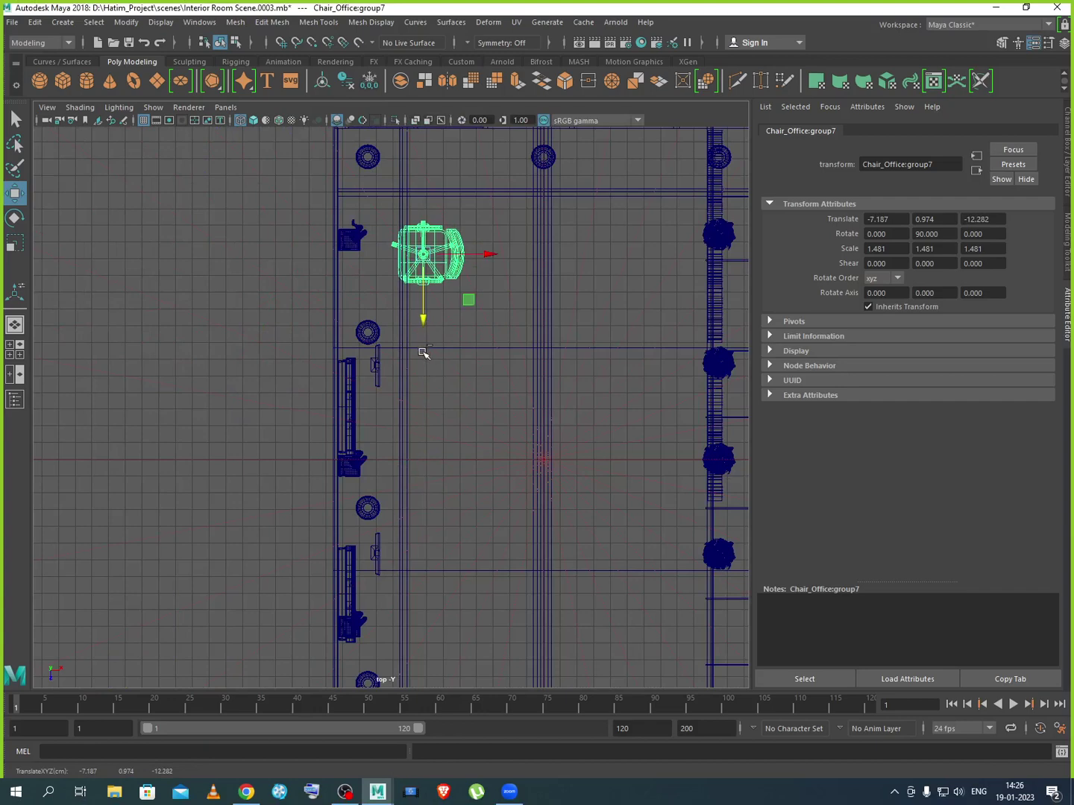
Duplicate the office chair three times along Z to form a row beside the desk, with the last copy at about 5.499
{"action": "key", "text": "ctrl+d"}
{"action": "left_click_drag", "start_coordinate": [423, 321], "coordinate": [439, 615]}
{"action": "key", "text": "ctrl+d"}
{"action": "key", "text": "ctrl+d"}
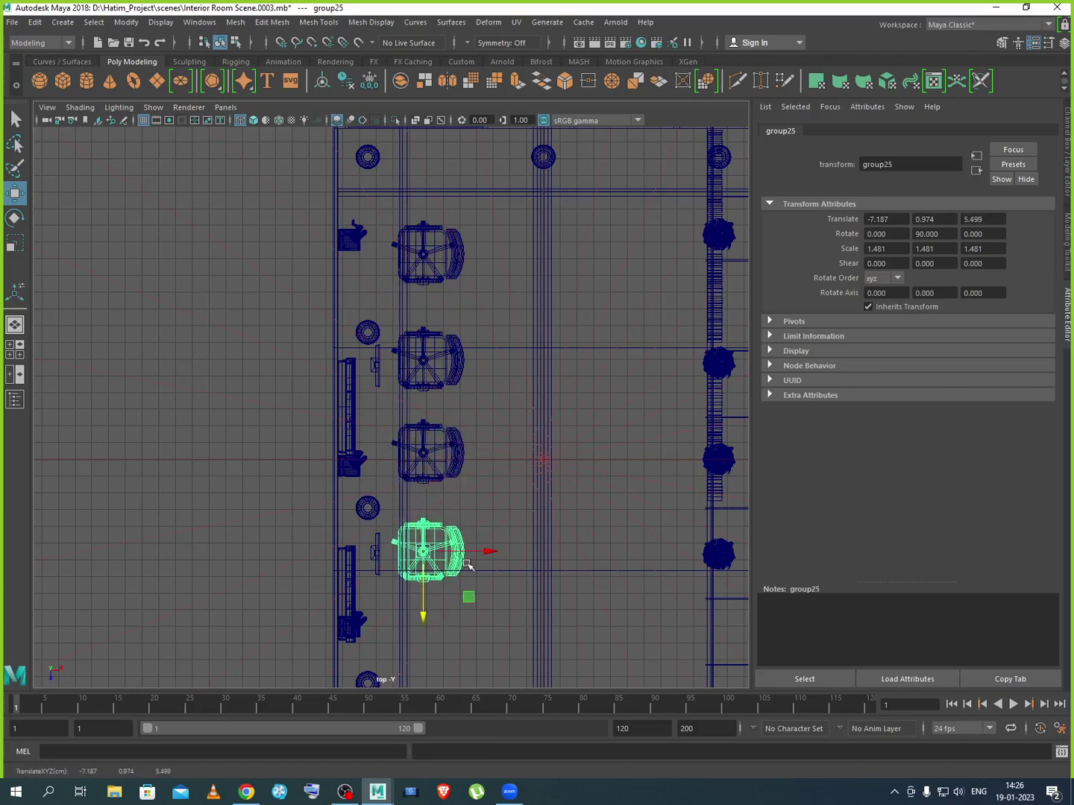
In the perspective view, duplicate the nearest chair and move the copy along Z to about 14.068 to extend the row
{"action": "key", "text": "space"}
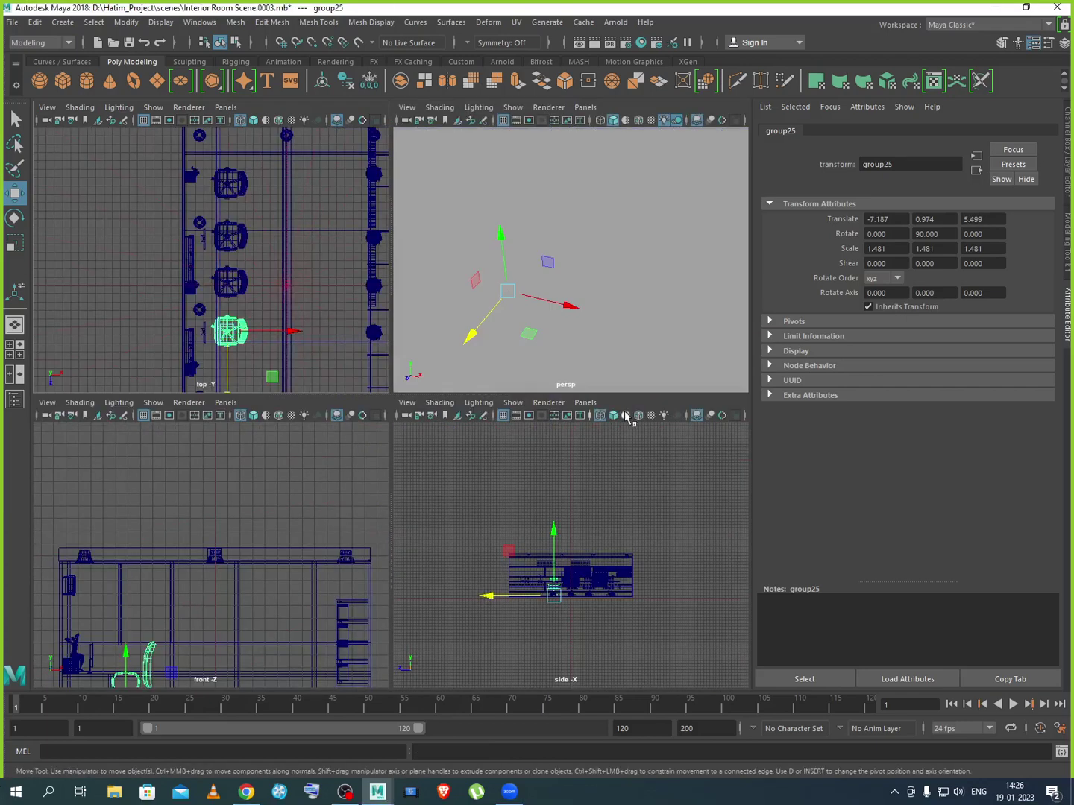
{"action": "key", "text": "space"}
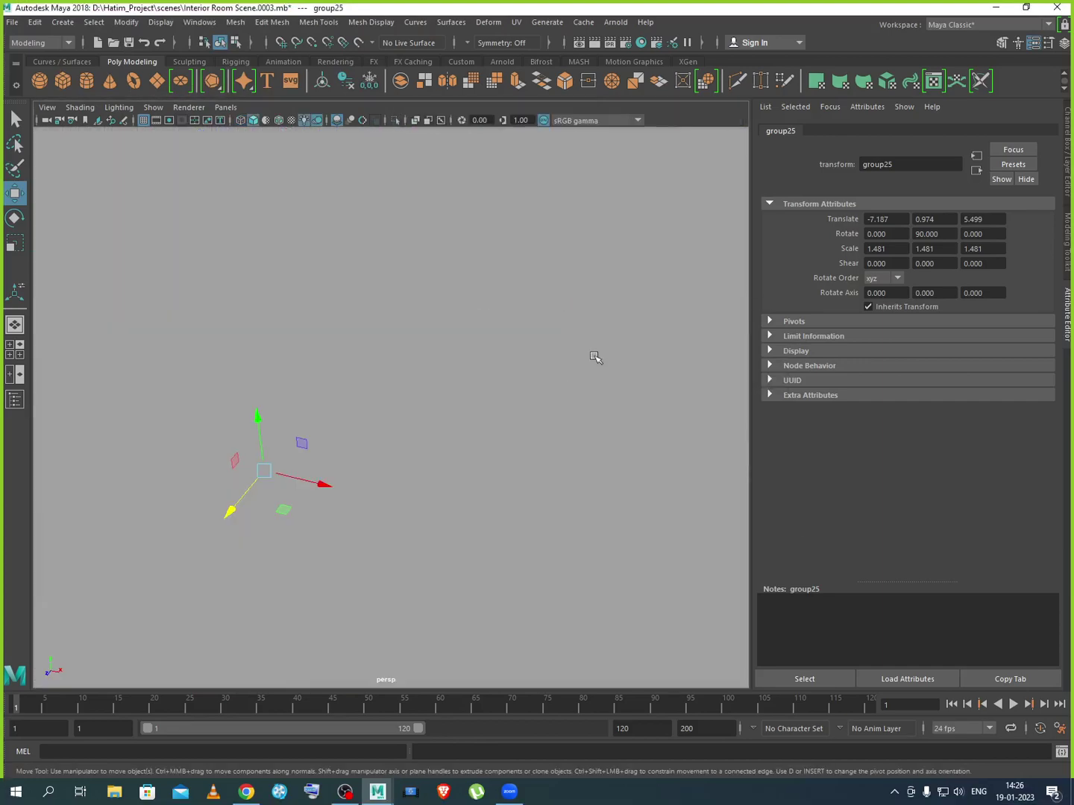
{"action": "scroll", "coordinate": [597, 358], "scroll_direction": "down", "scroll_amount": 5}
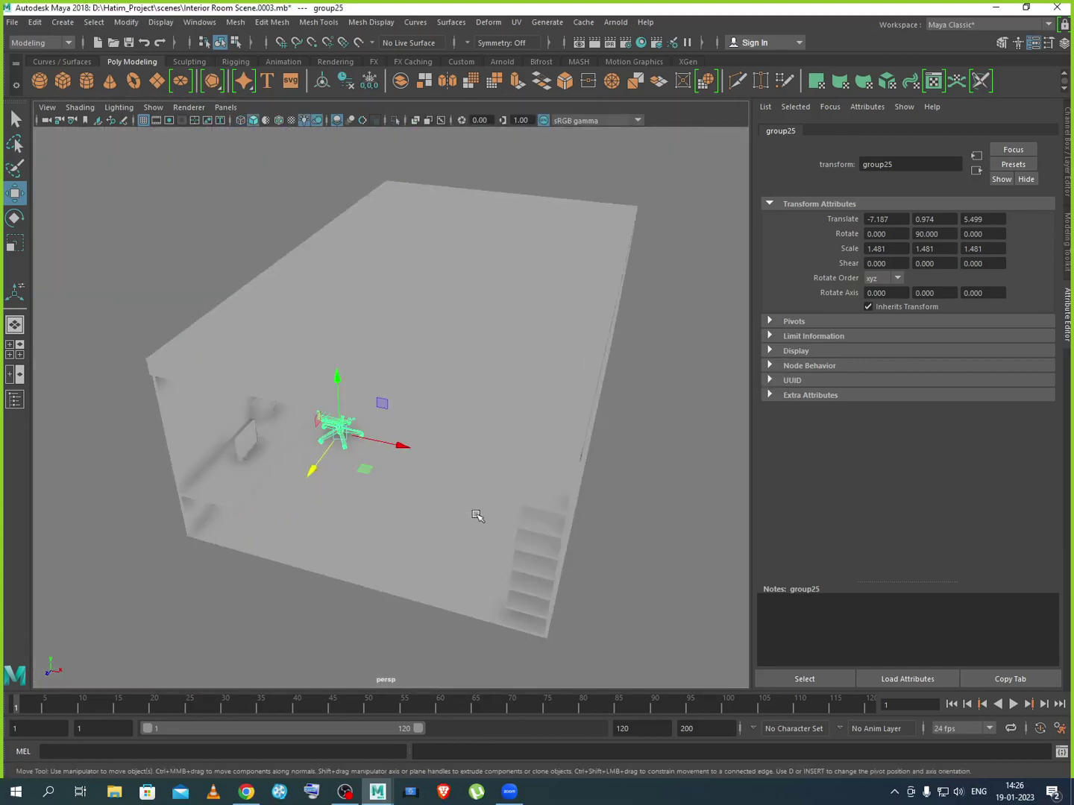
{"action": "left_click_drag", "start_coordinate": [475, 514], "coordinate": [481, 489], "text": "alt"}
{"action": "scroll", "coordinate": [390, 499], "scroll_direction": "up", "scroll_amount": 3}
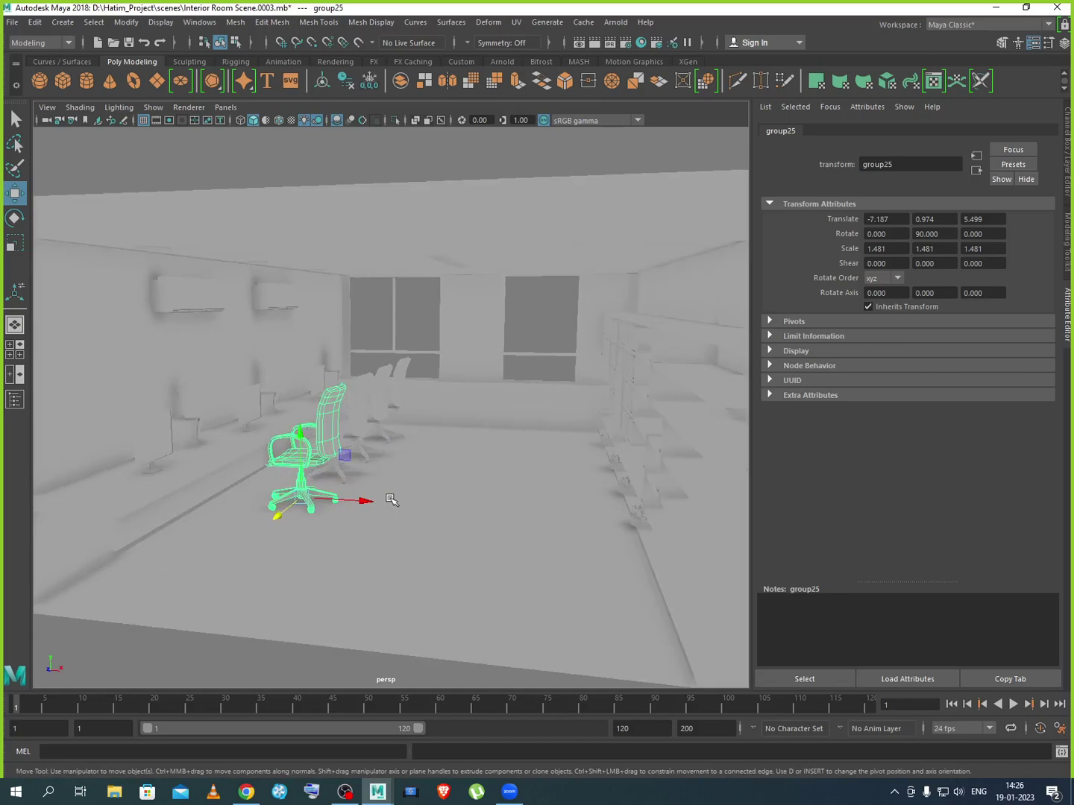
{"action": "left_click_drag", "start_coordinate": [389, 518], "coordinate": [279, 522], "text": "alt"}
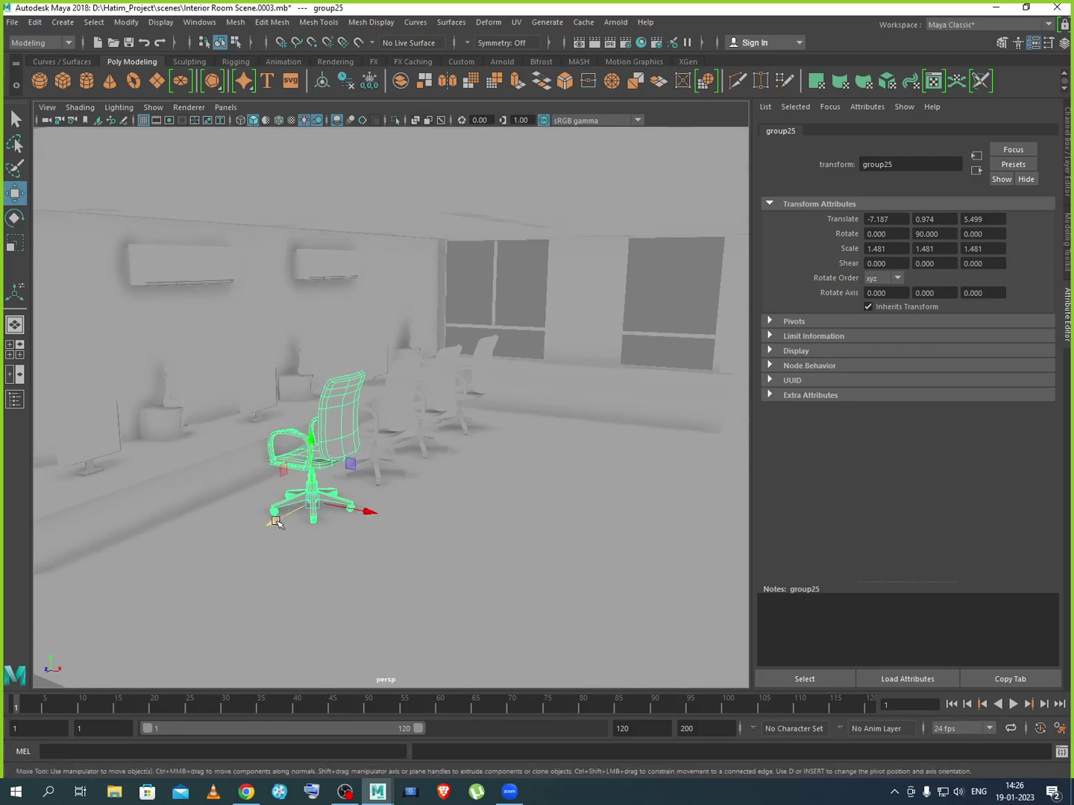
{"action": "key", "text": "ctrl+d"}
{"action": "left_click_drag", "start_coordinate": [273, 525], "coordinate": [101, 586]}
{"action": "left_click_drag", "start_coordinate": [328, 552], "coordinate": [341, 544], "text": "alt"}
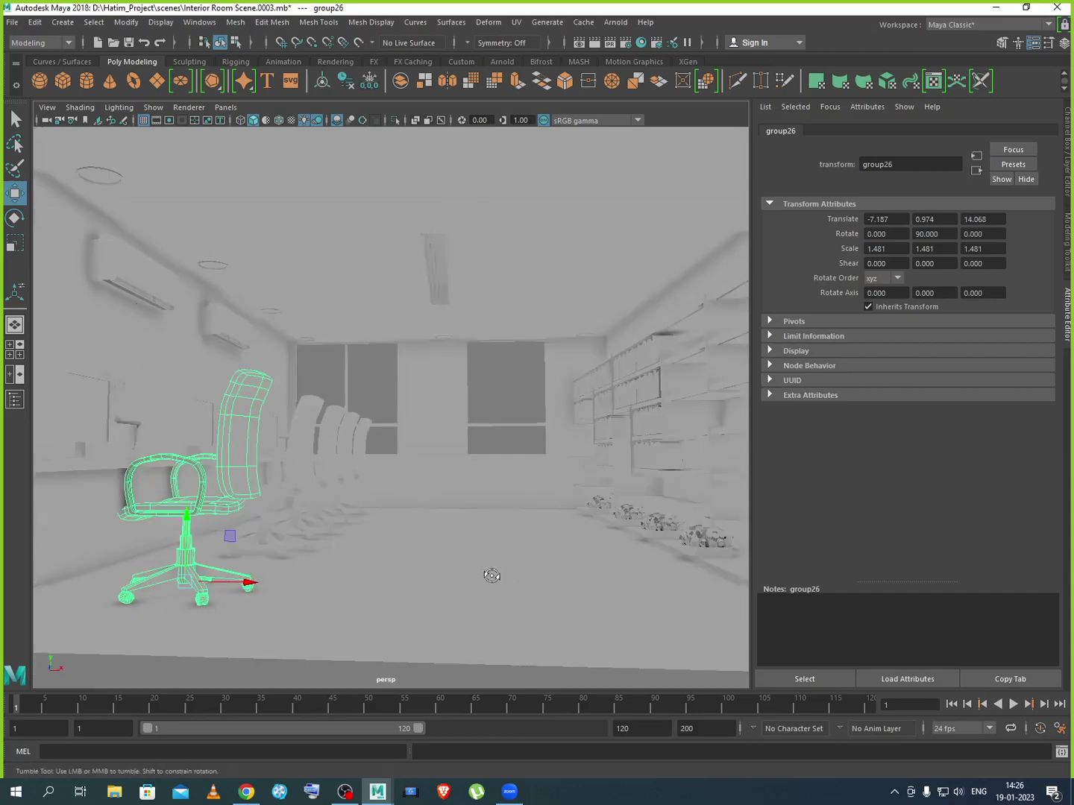
{"action": "scroll", "coordinate": [500, 574], "scroll_direction": "up", "scroll_amount": 5}
{"action": "middle_click_drag", "start_coordinate": [484, 578], "coordinate": [481, 577], "text": "alt"}
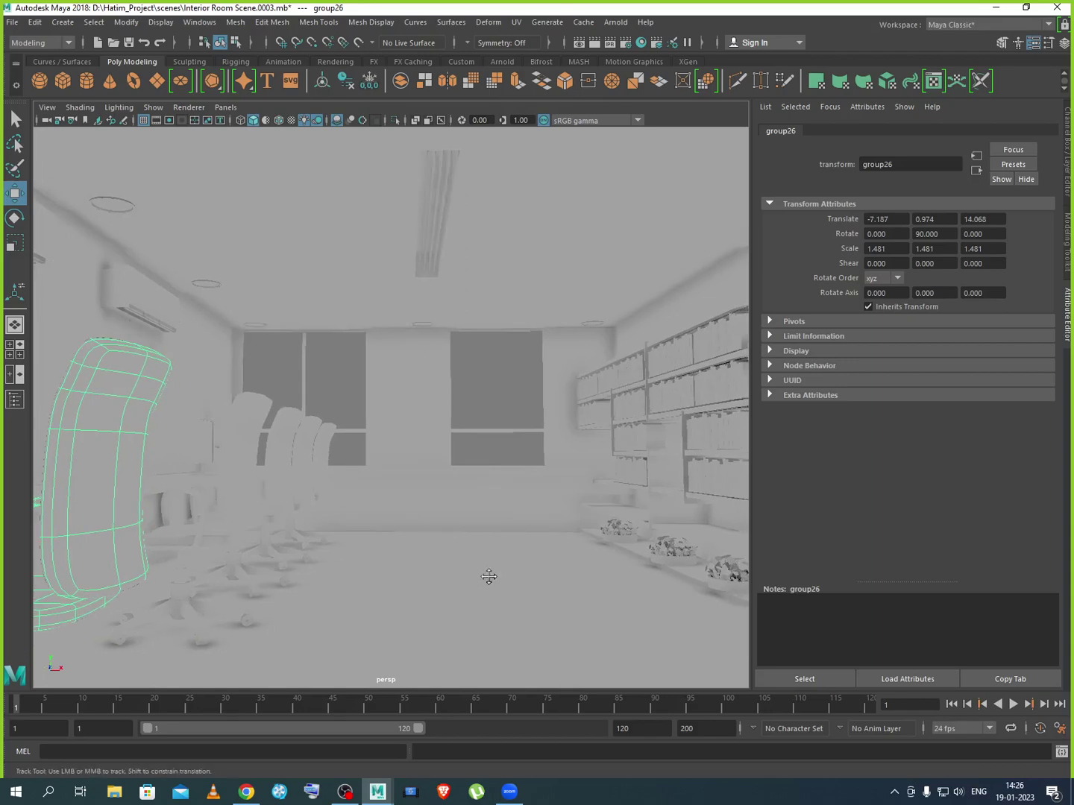
Render the perspective view of the room in Arnold RenderView and examine the chair row and overall lighting
{"action": "left_click_drag", "start_coordinate": [489, 575], "coordinate": [478, 580], "text": "alt"}
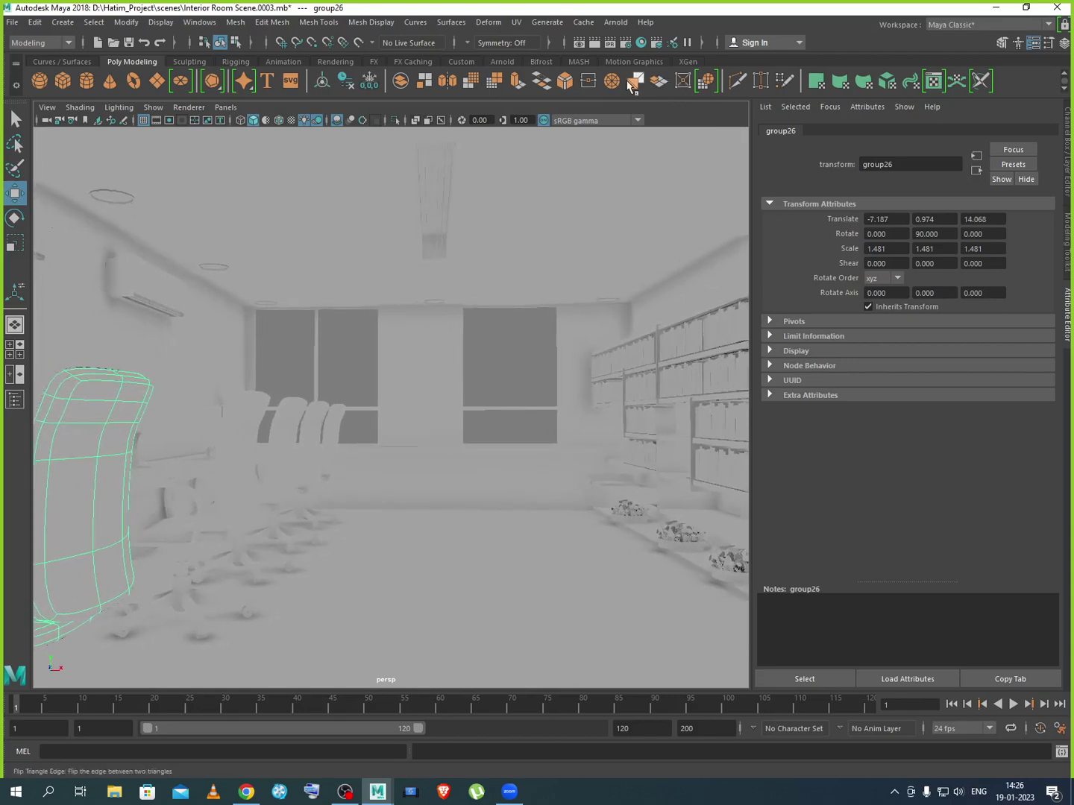
{"action": "left_click", "coordinate": [610, 23]}
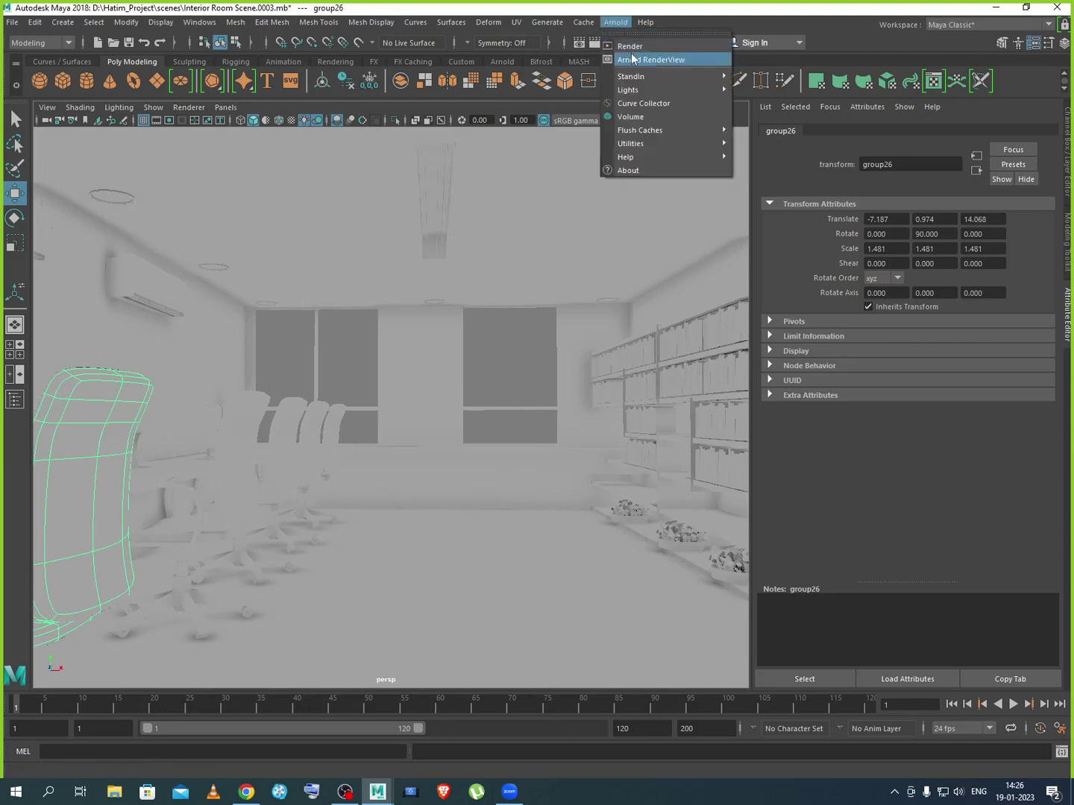
{"action": "left_click", "coordinate": [631, 53]}
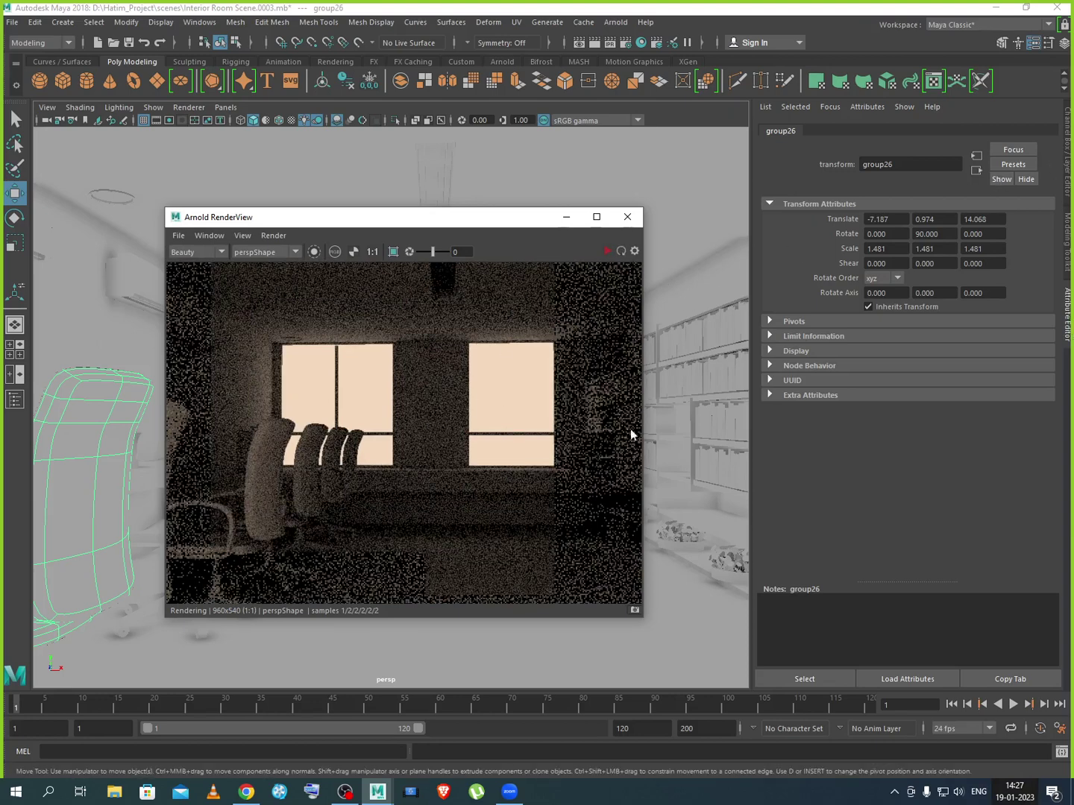
{"action": "scroll", "coordinate": [613, 515], "scroll_direction": "down", "scroll_amount": 5}
{"action": "scroll", "coordinate": [641, 439], "scroll_direction": "up", "scroll_amount": 4}
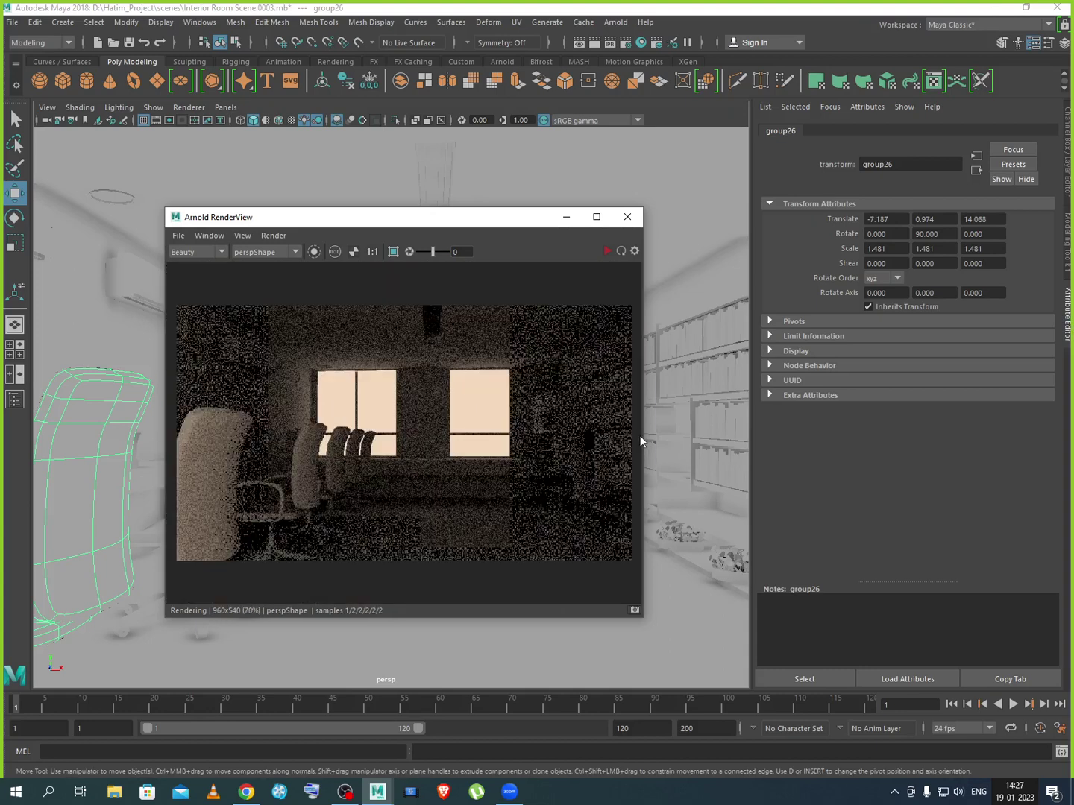
Select the sky dome light behind the room and turn off its color temperature
{"action": "left_click", "coordinate": [674, 424]}
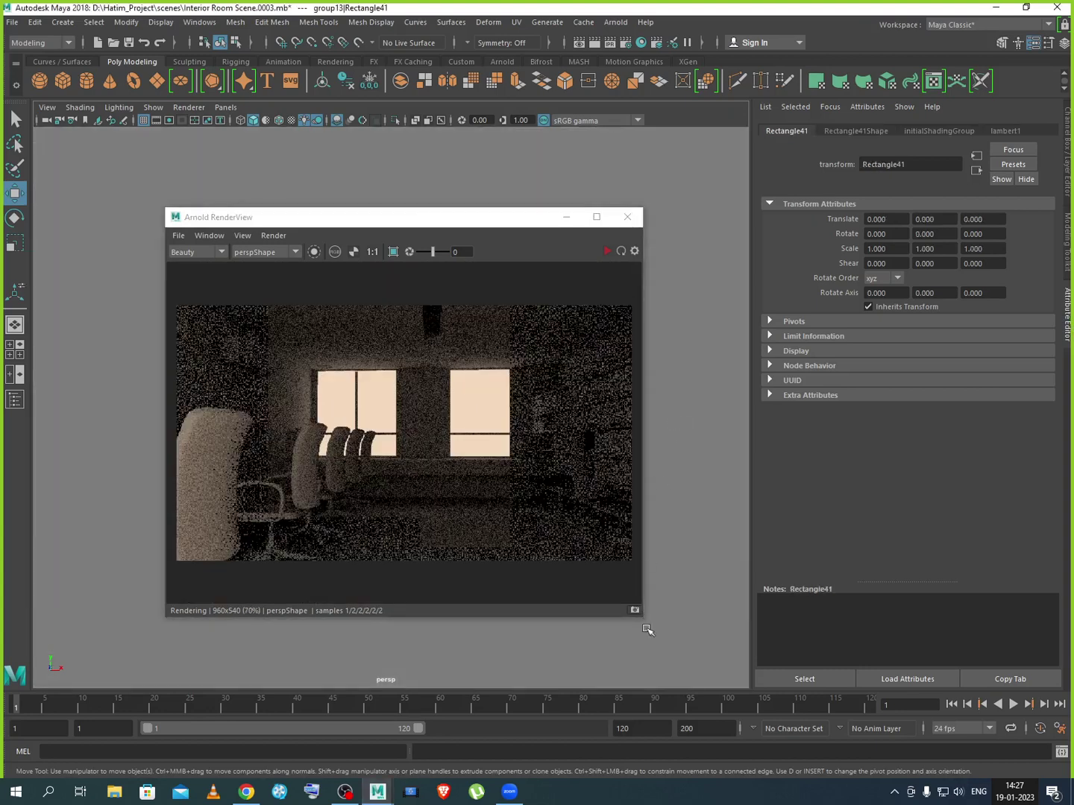
{"action": "left_click", "coordinate": [650, 659]}
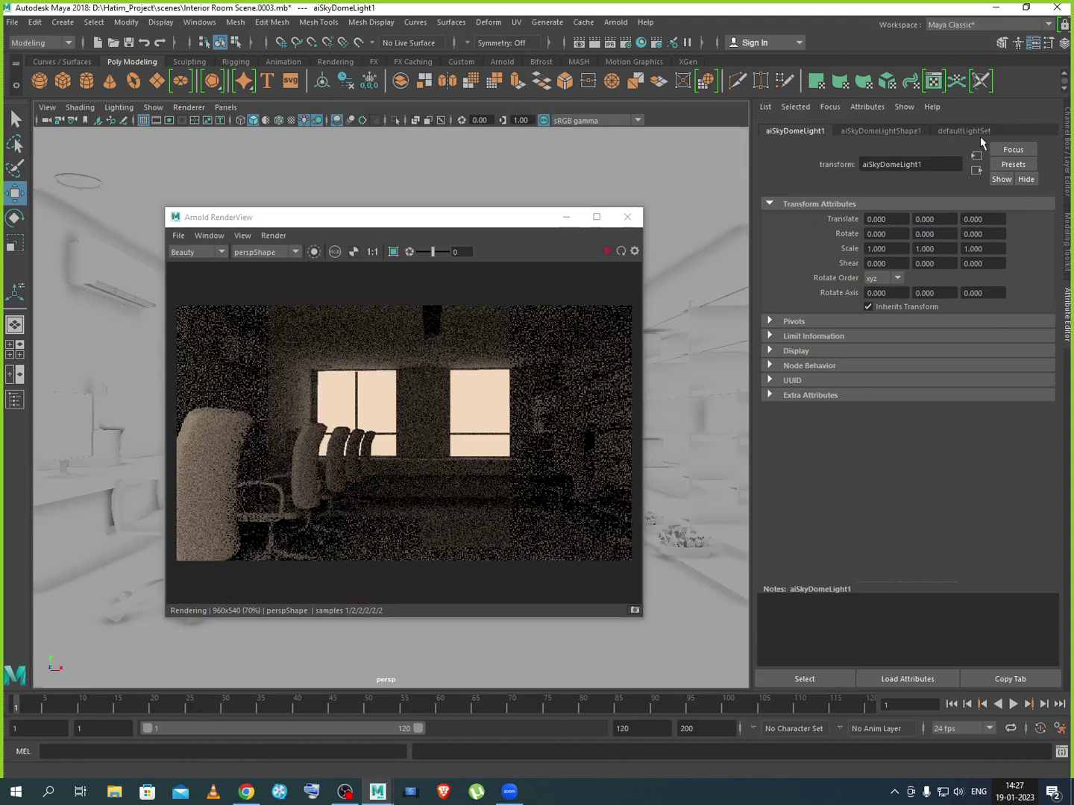
{"action": "left_click", "coordinate": [896, 130]}
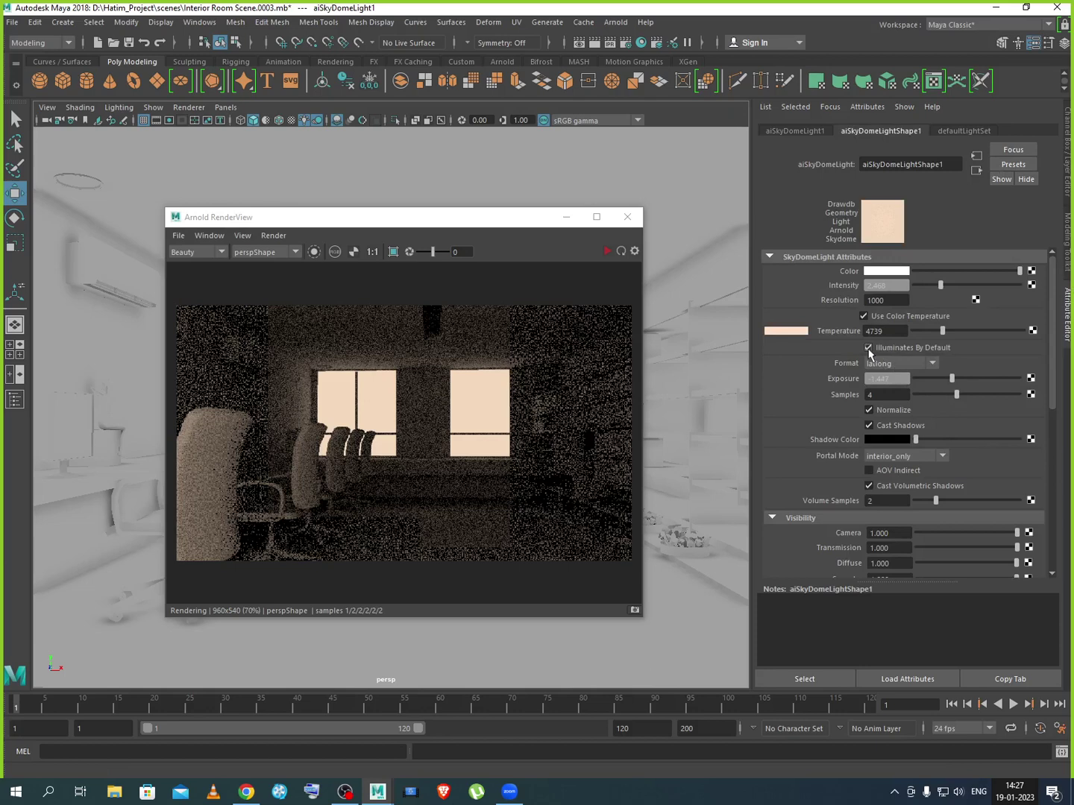
{"action": "left_click", "coordinate": [864, 317]}
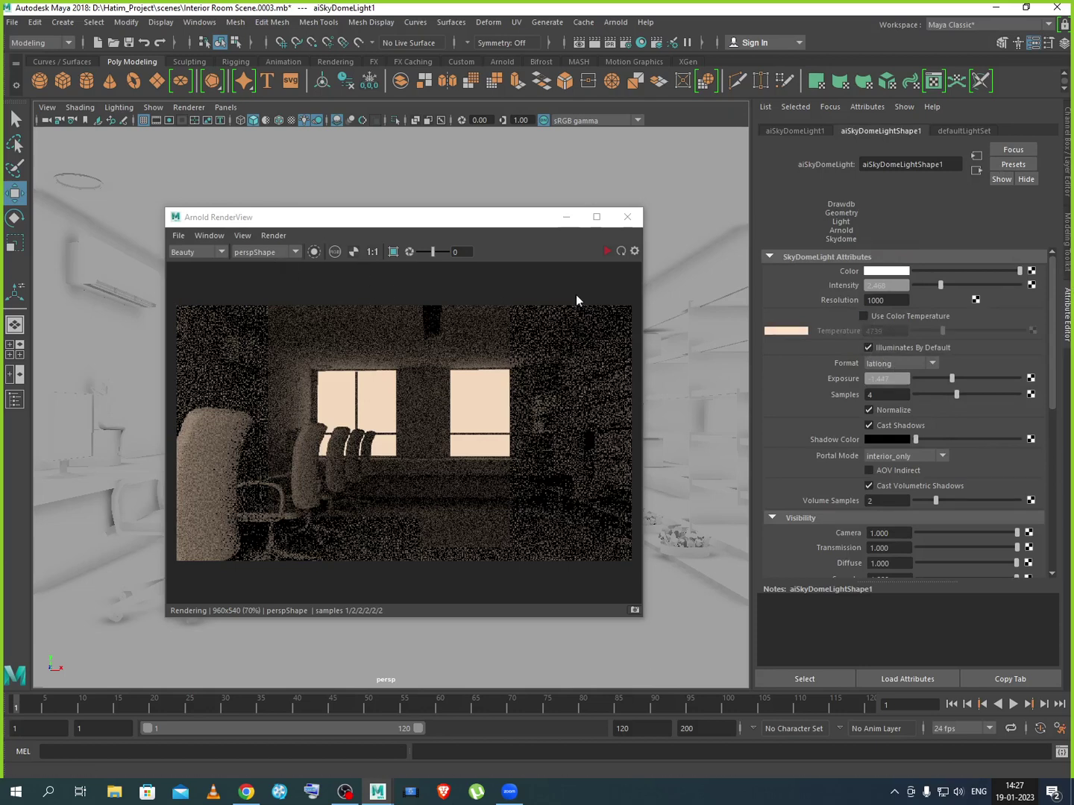
Restart the Arnold render and brighten the sky dome light to an exposure of about -0.592 and an intensity of about 4
{"action": "left_click", "coordinate": [607, 251]}
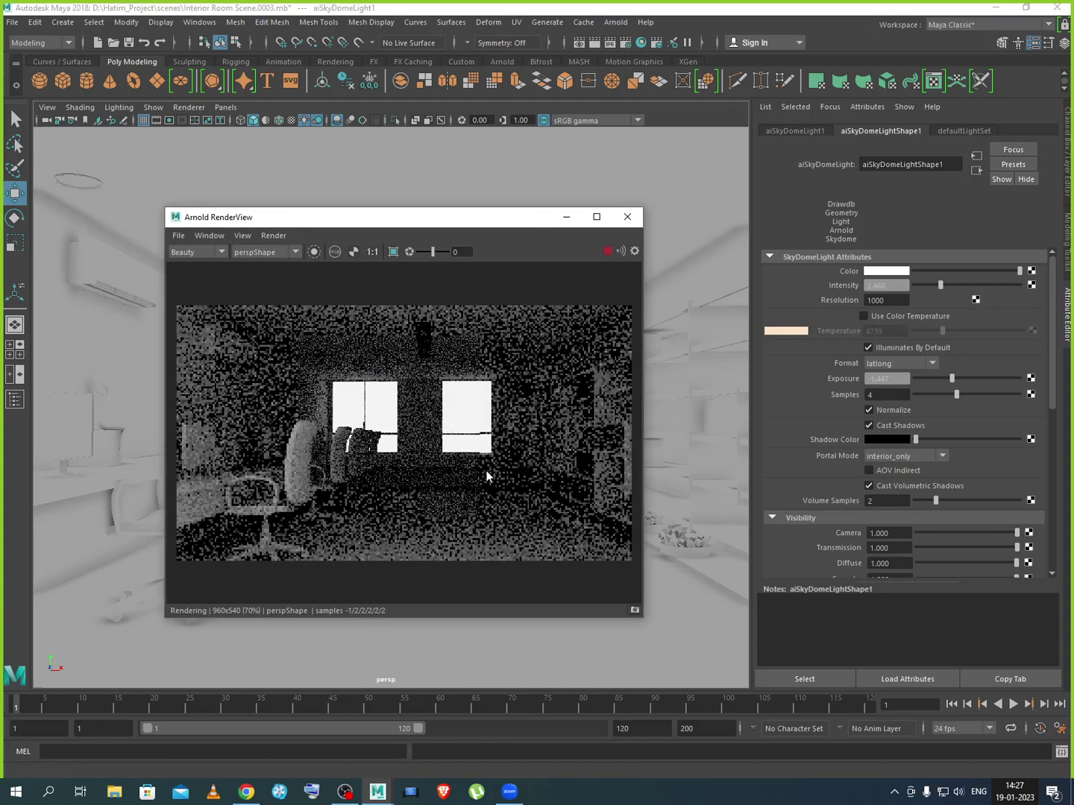
{"action": "left_click_drag", "start_coordinate": [951, 381], "coordinate": [960, 382]}
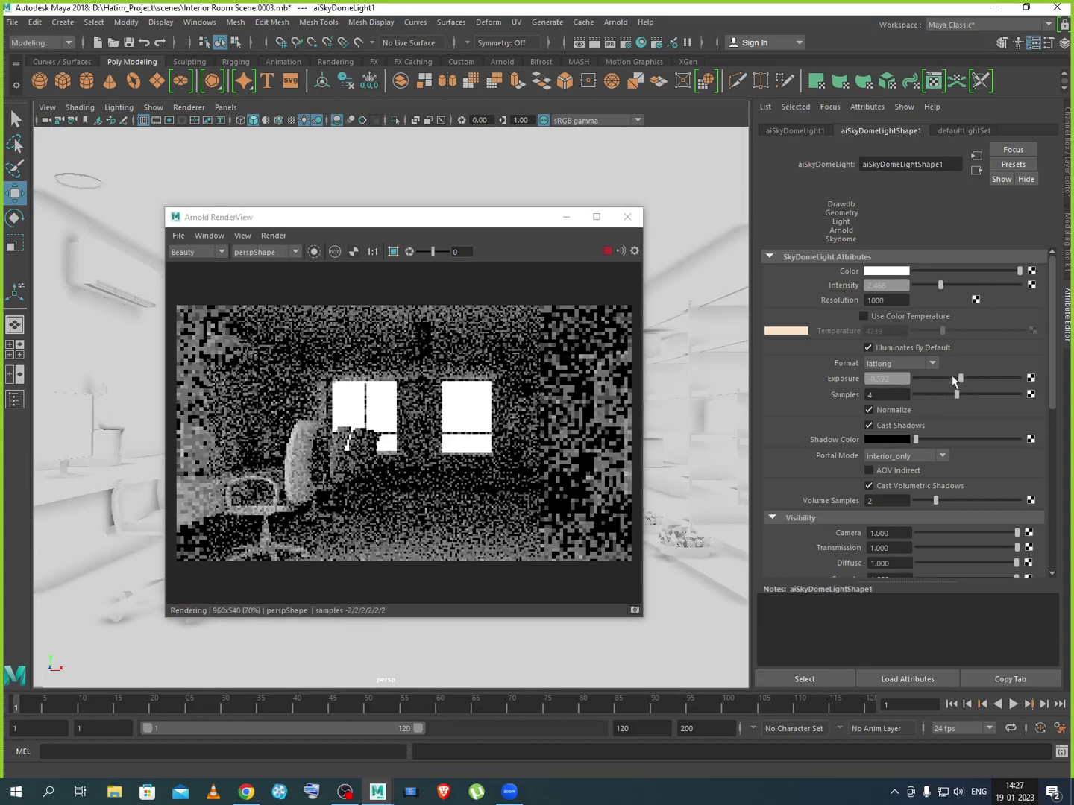
{"action": "left_click_drag", "start_coordinate": [942, 286], "coordinate": [956, 286]}
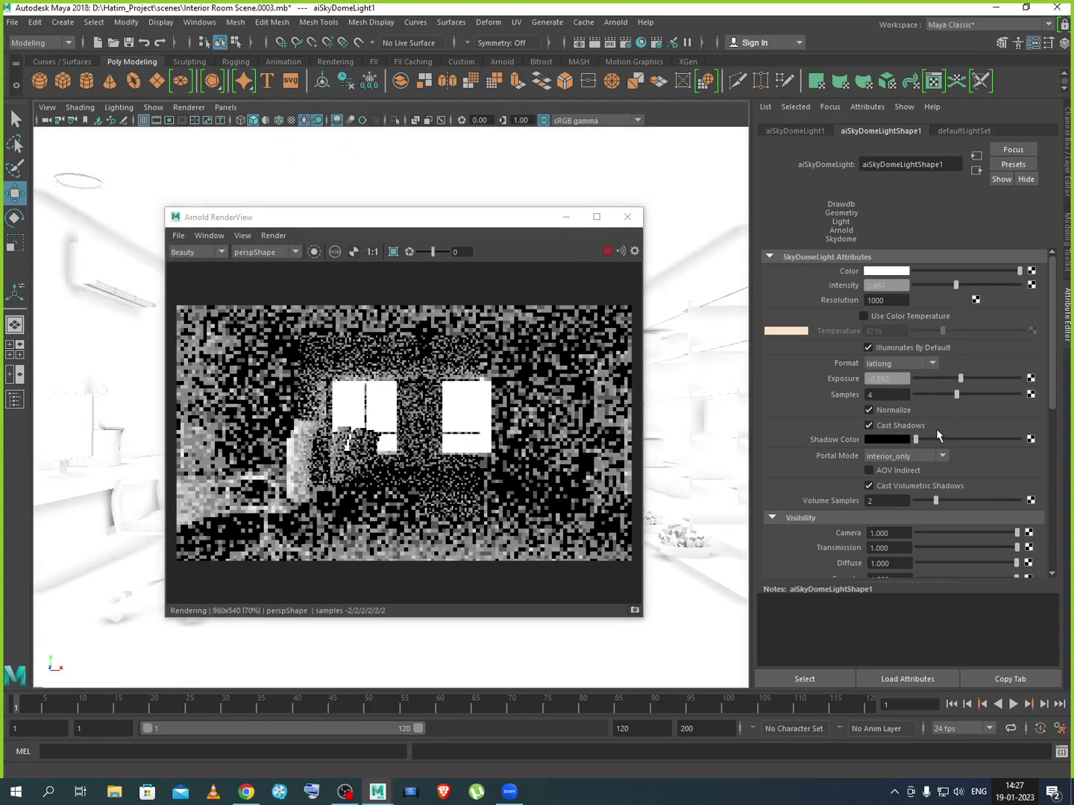
Try a saturated green as the sky dome light's color and return it to white
{"action": "left_click", "coordinate": [874, 272]}
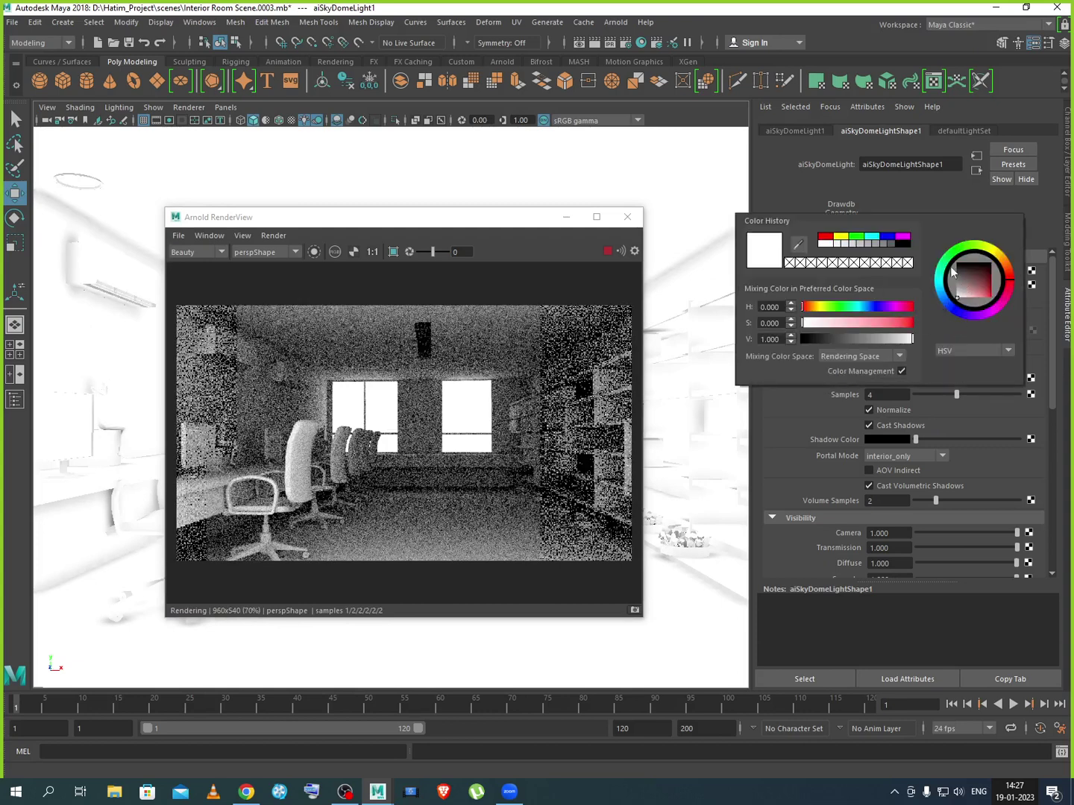
{"action": "left_click_drag", "start_coordinate": [972, 291], "coordinate": [985, 299]}
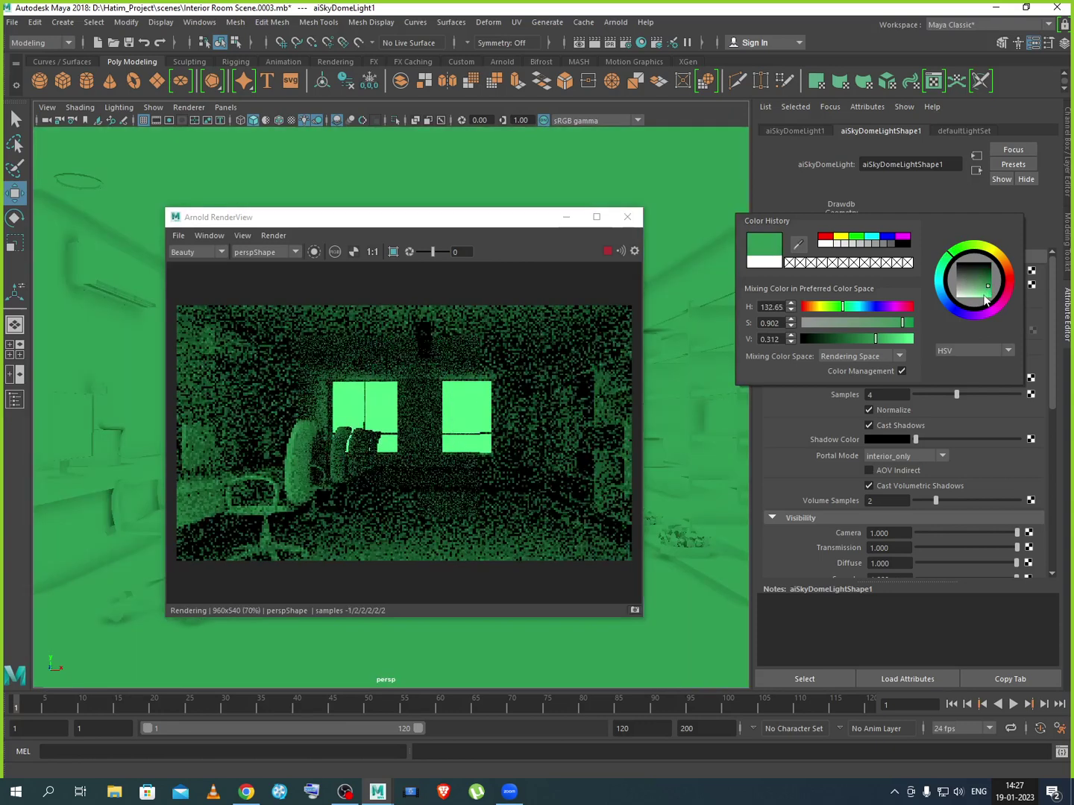
{"action": "left_click", "coordinate": [822, 244]}
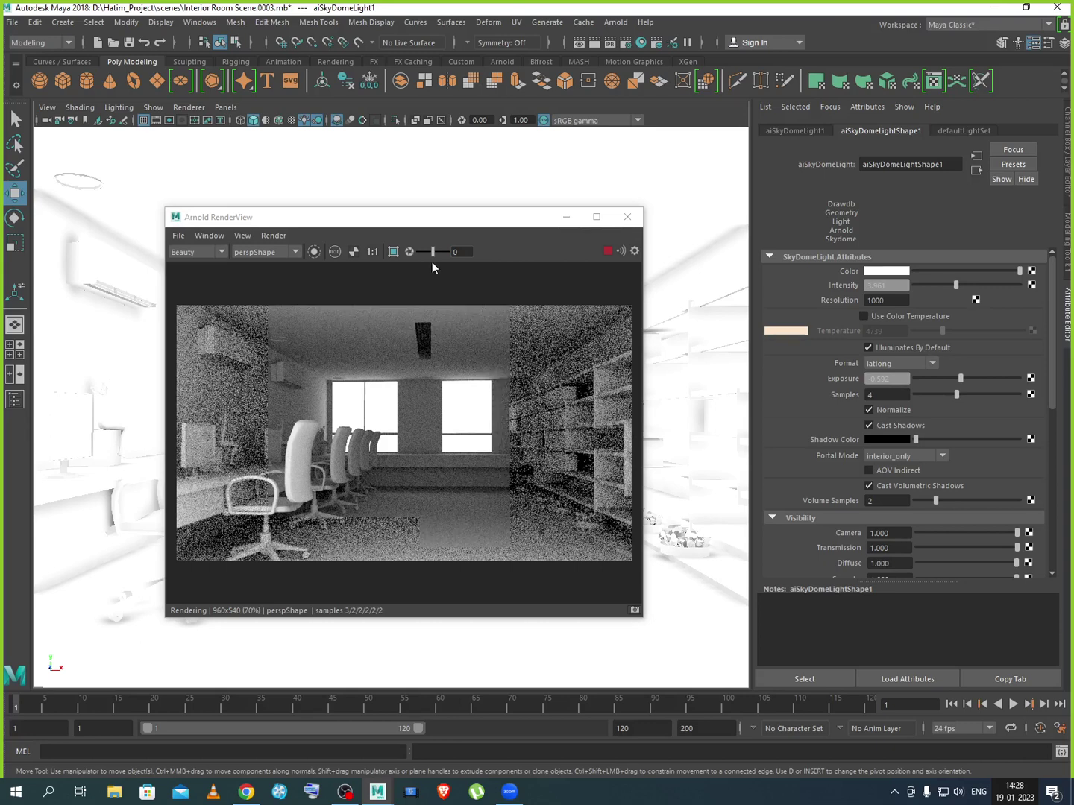
Stop the Arnold render and close the render view
{"action": "left_click", "coordinate": [607, 252]}
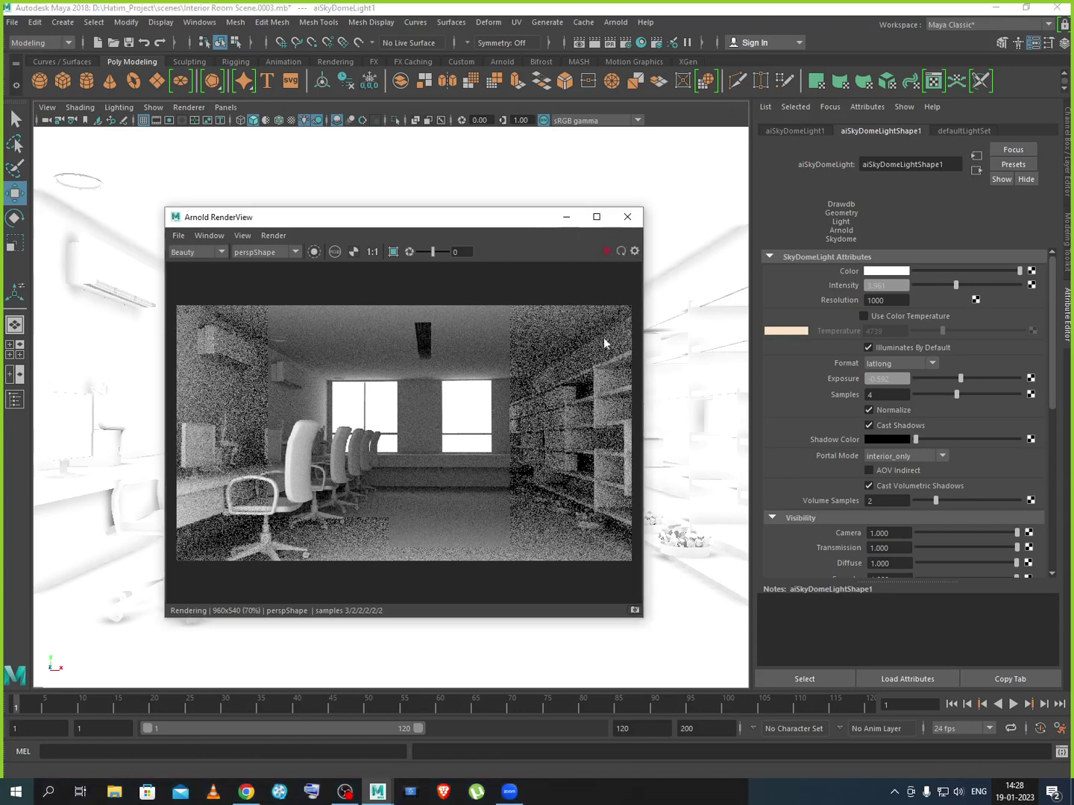
{"action": "left_click", "coordinate": [627, 218]}
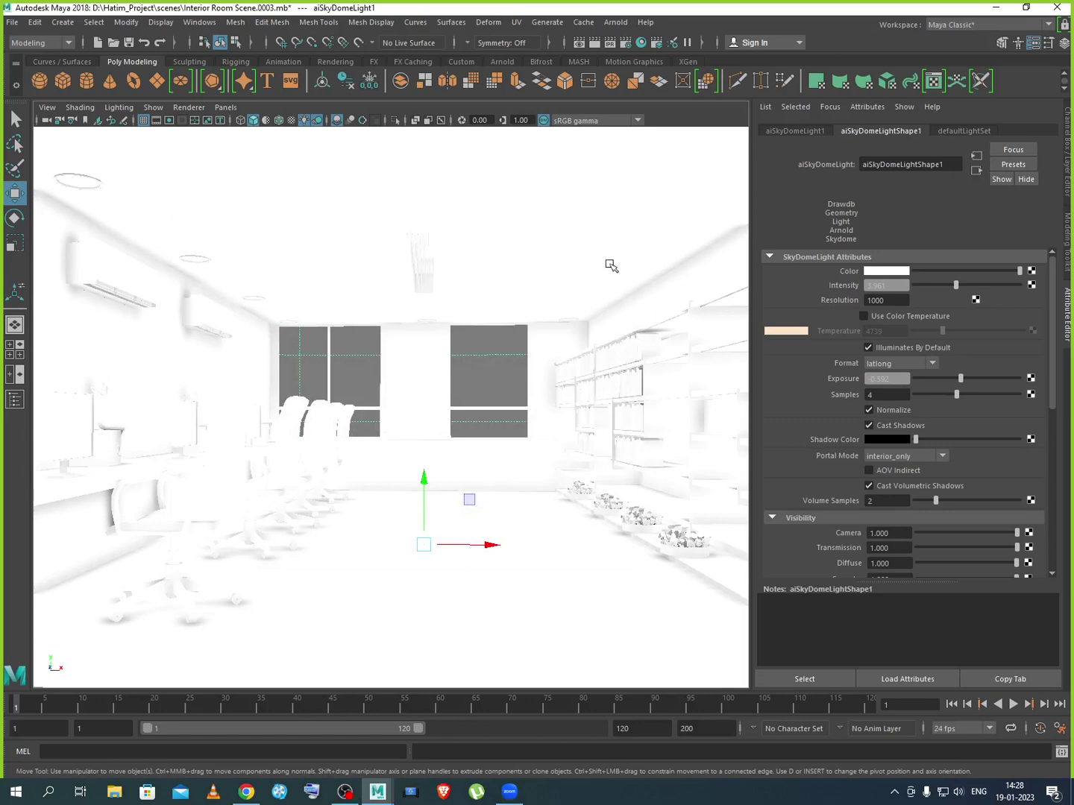